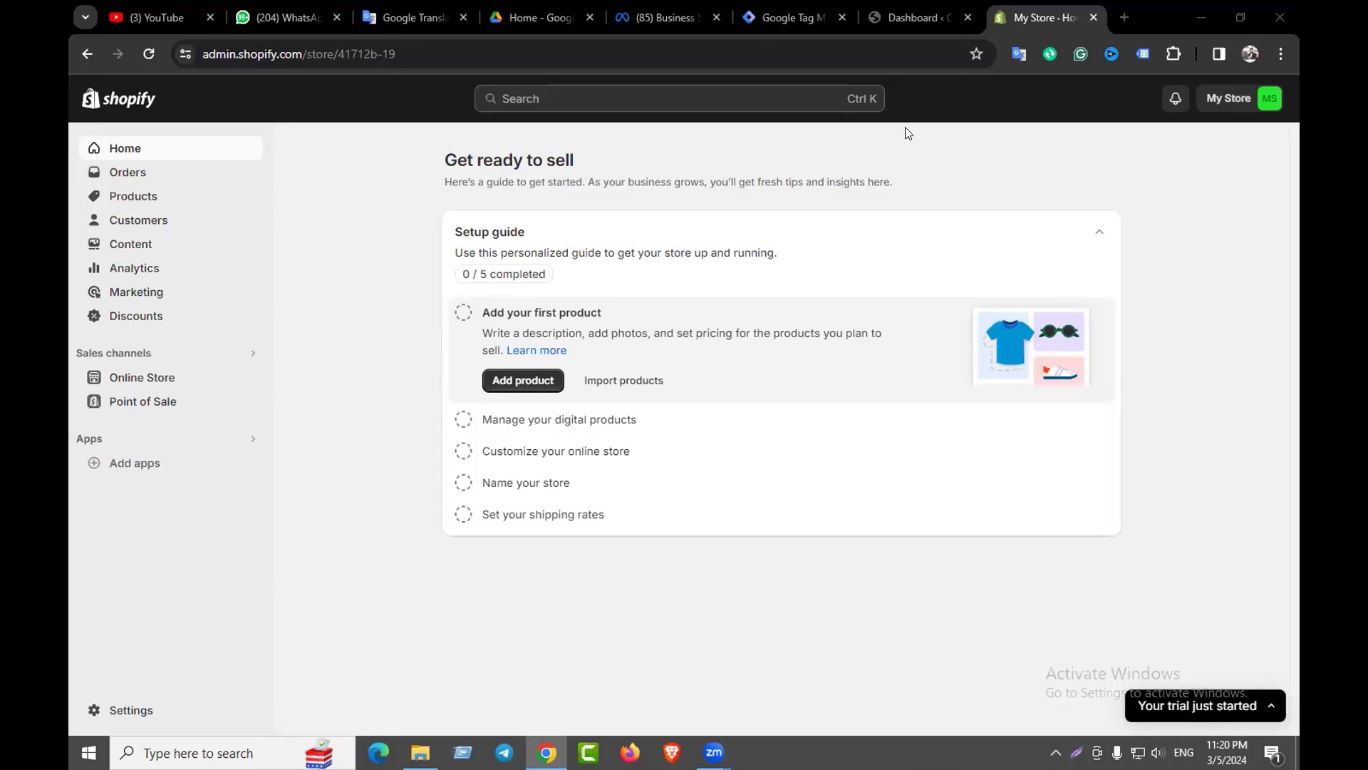
Review the Meta Business datasets, the WordPress dashboard, the Google Tag Manager workspace and the Shopify admin home
{"action": "left_click", "coordinate": [651, 5]}
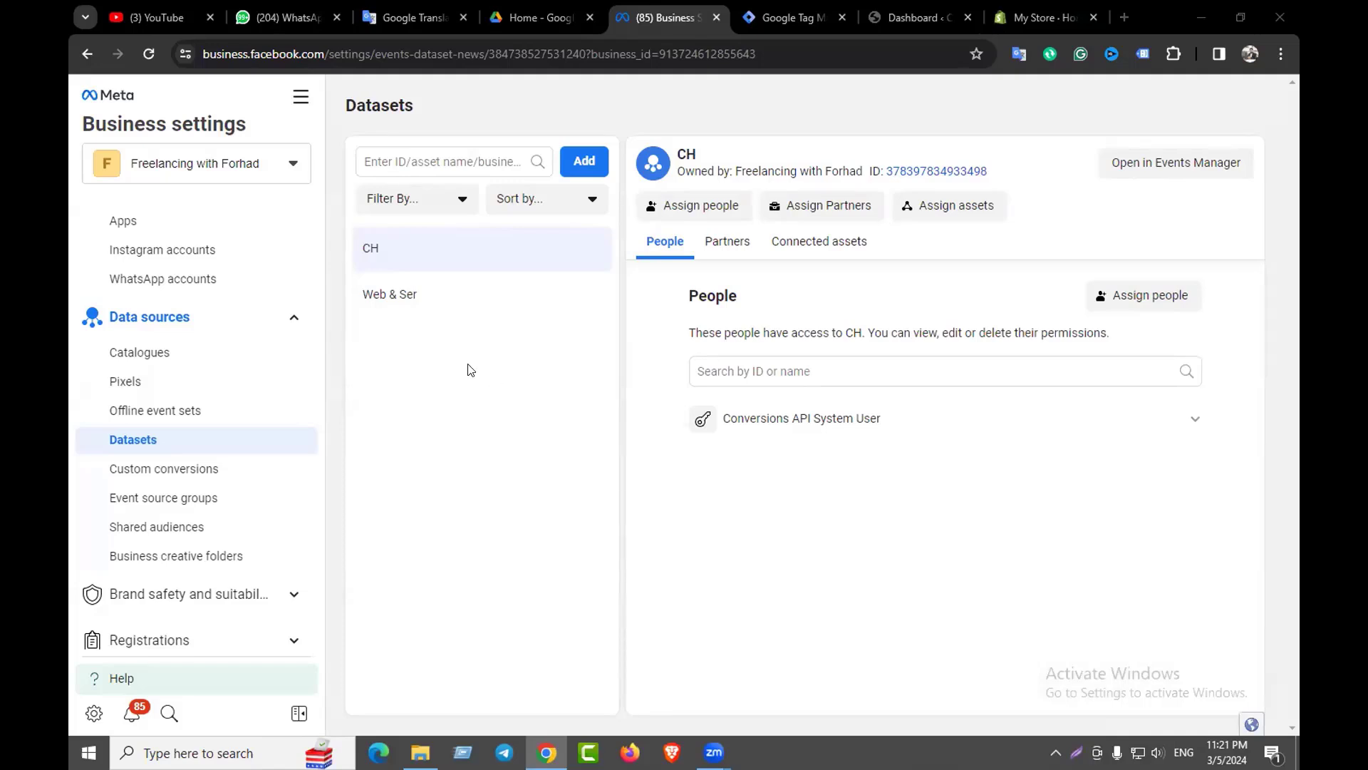
{"action": "left_click", "coordinate": [906, 20]}
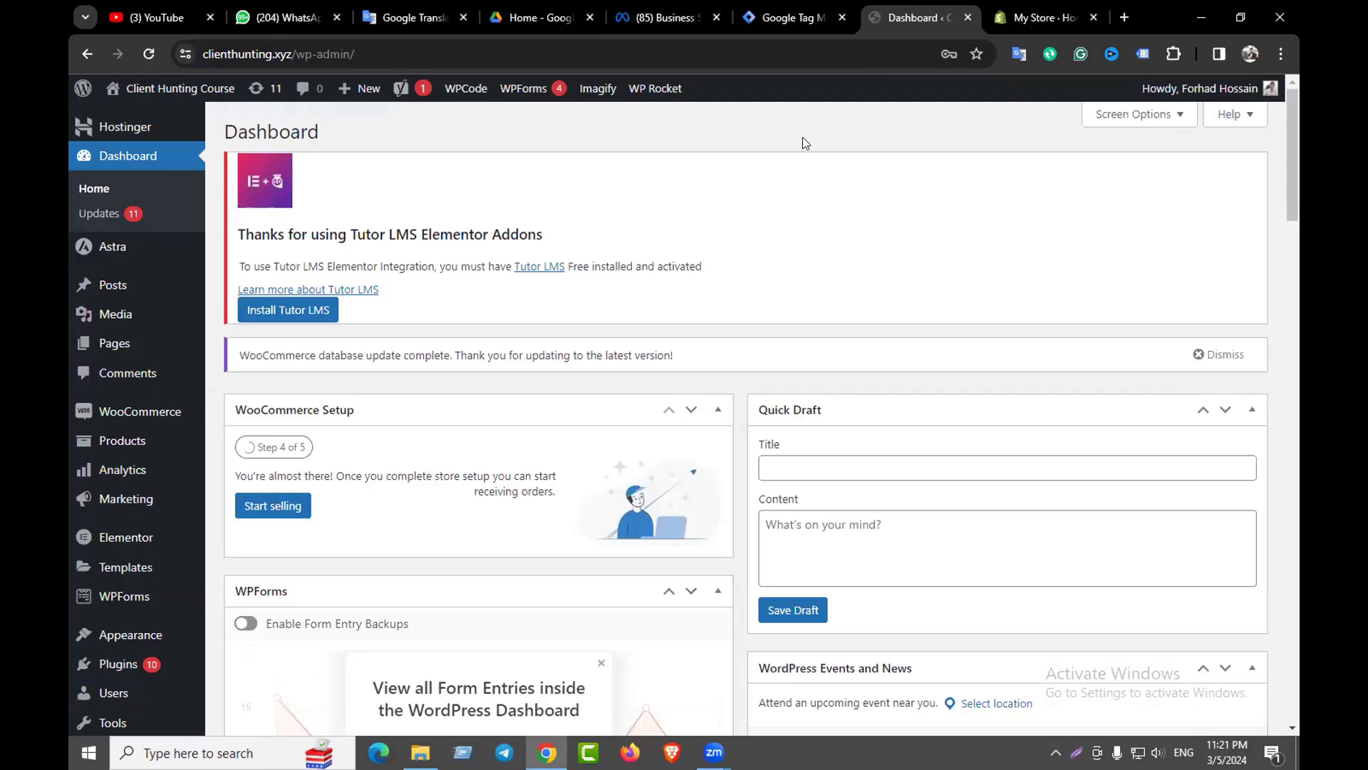
{"action": "left_click", "coordinate": [781, 21]}
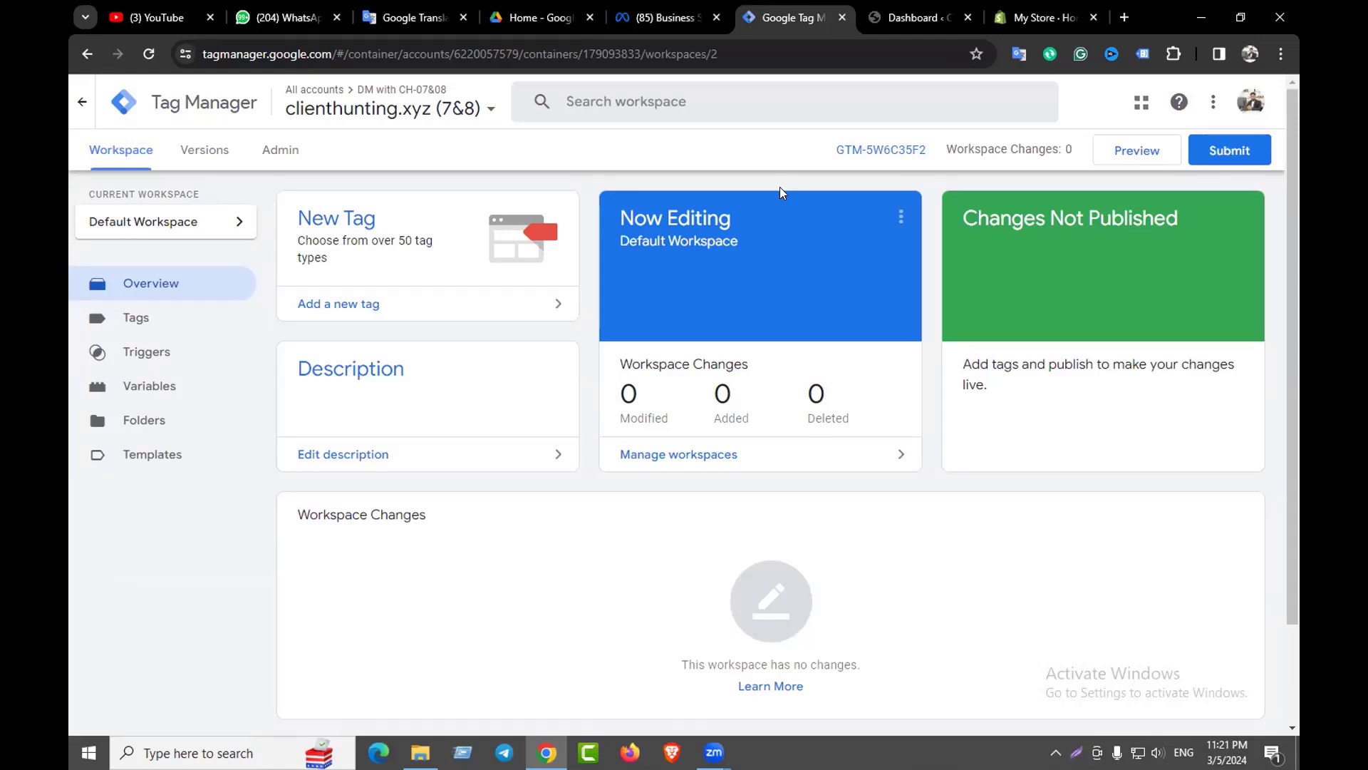
{"action": "left_click", "coordinate": [1036, 11]}
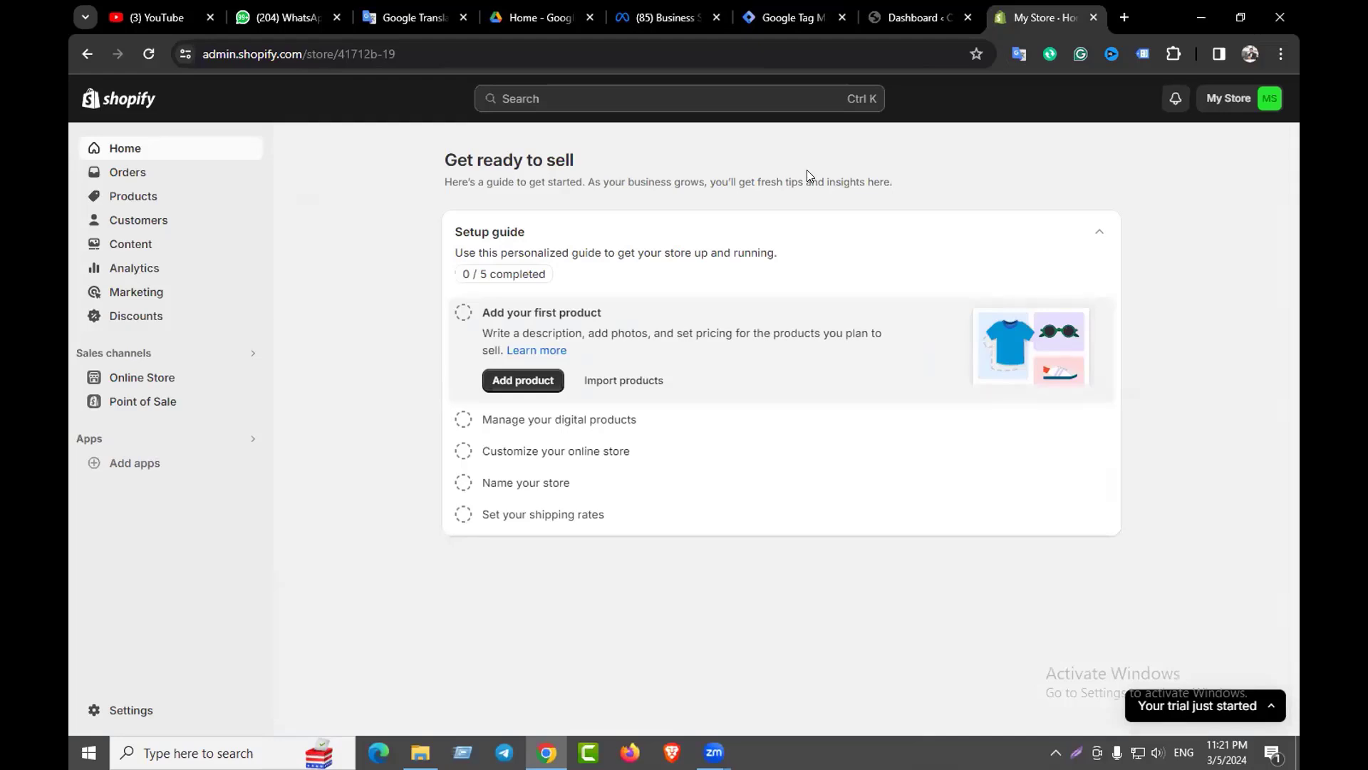
{"action": "left_click", "coordinate": [784, 17]}
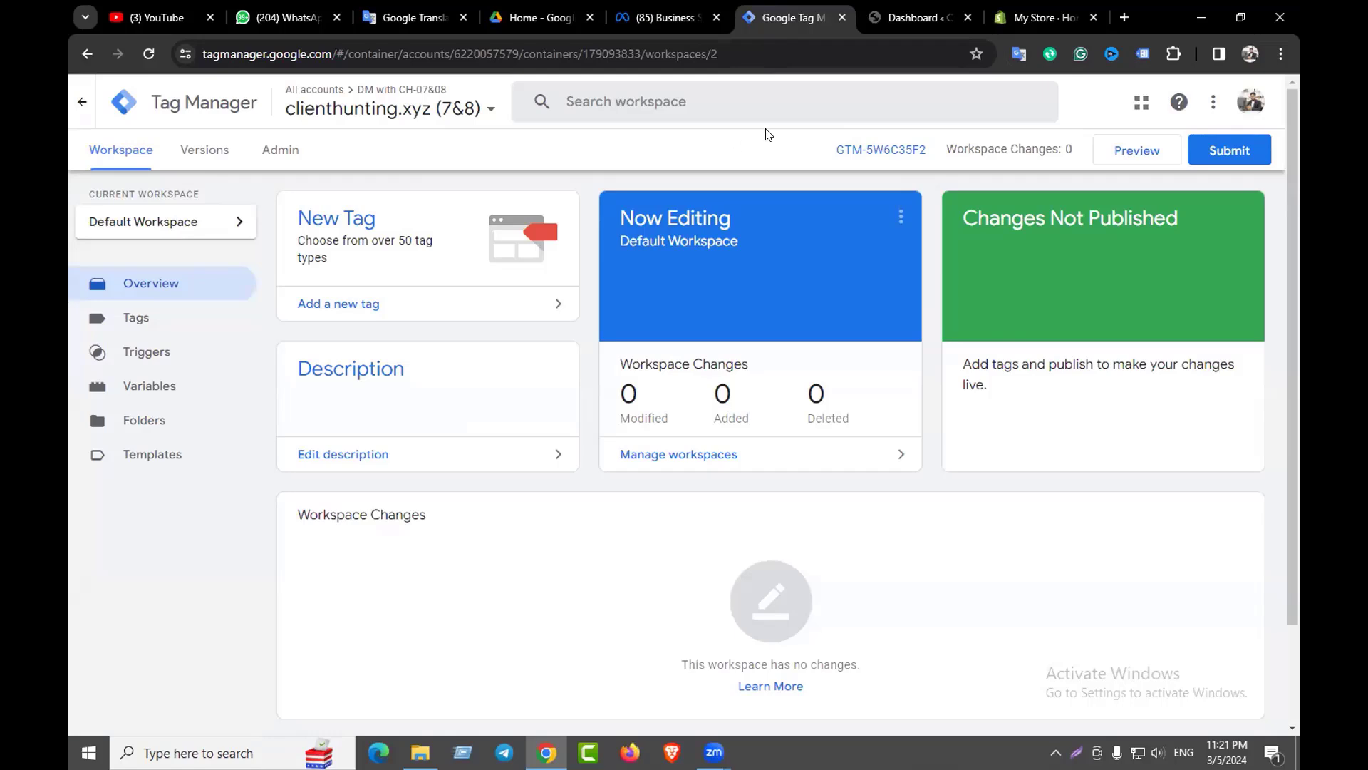
{"action": "left_click", "coordinate": [870, 14]}
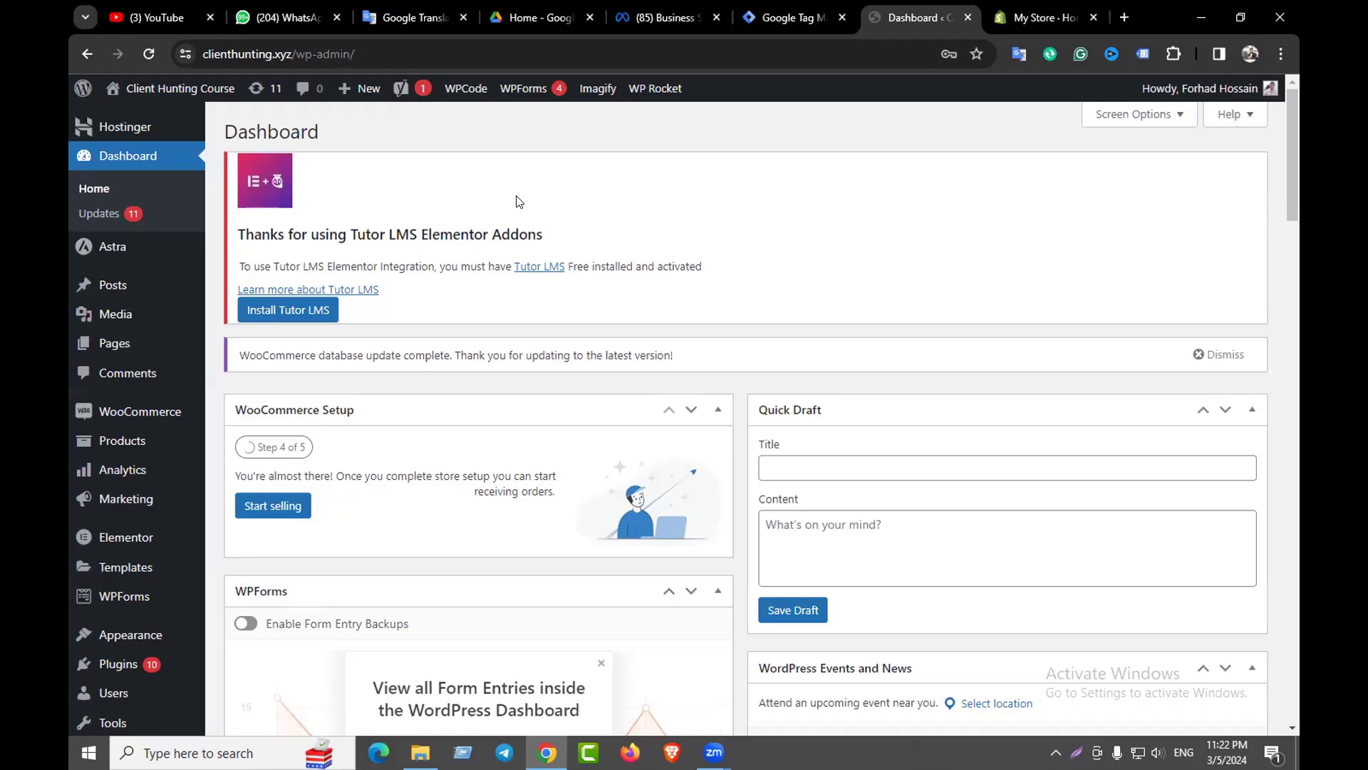
{"action": "left_click", "coordinate": [766, 10]}
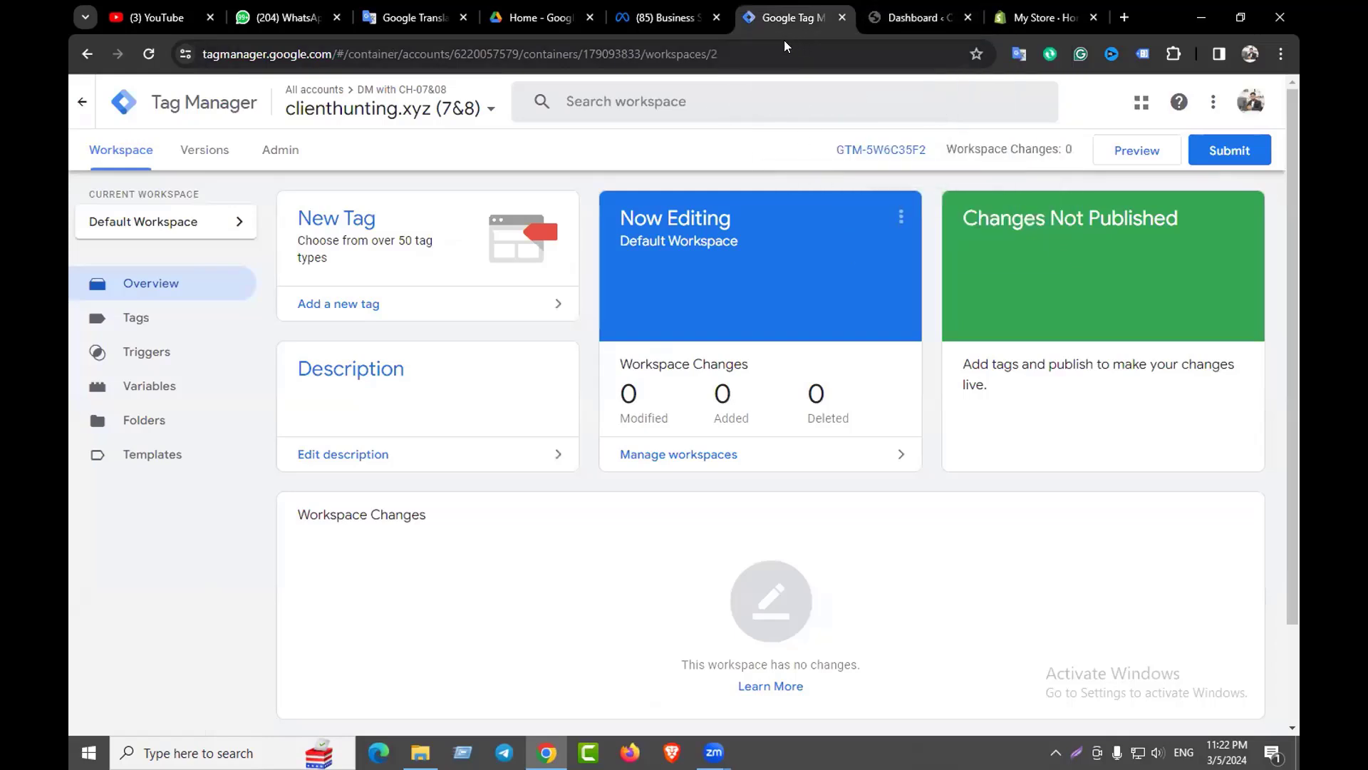
{"action": "left_click", "coordinate": [909, 20]}
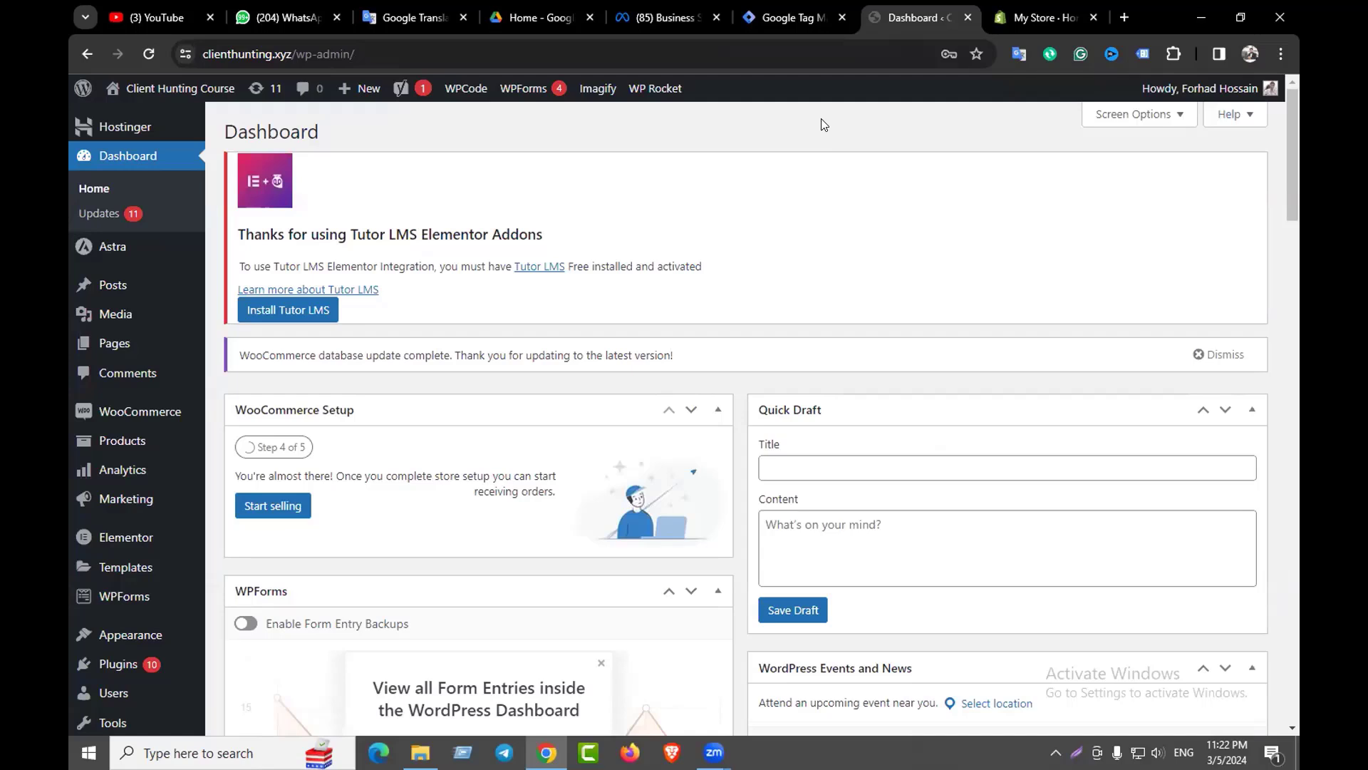
Switch to Google Tag Manager, open the clienthunting.xyz container's installation code and highlight the head and body snippets
{"action": "left_click", "coordinate": [797, 17]}
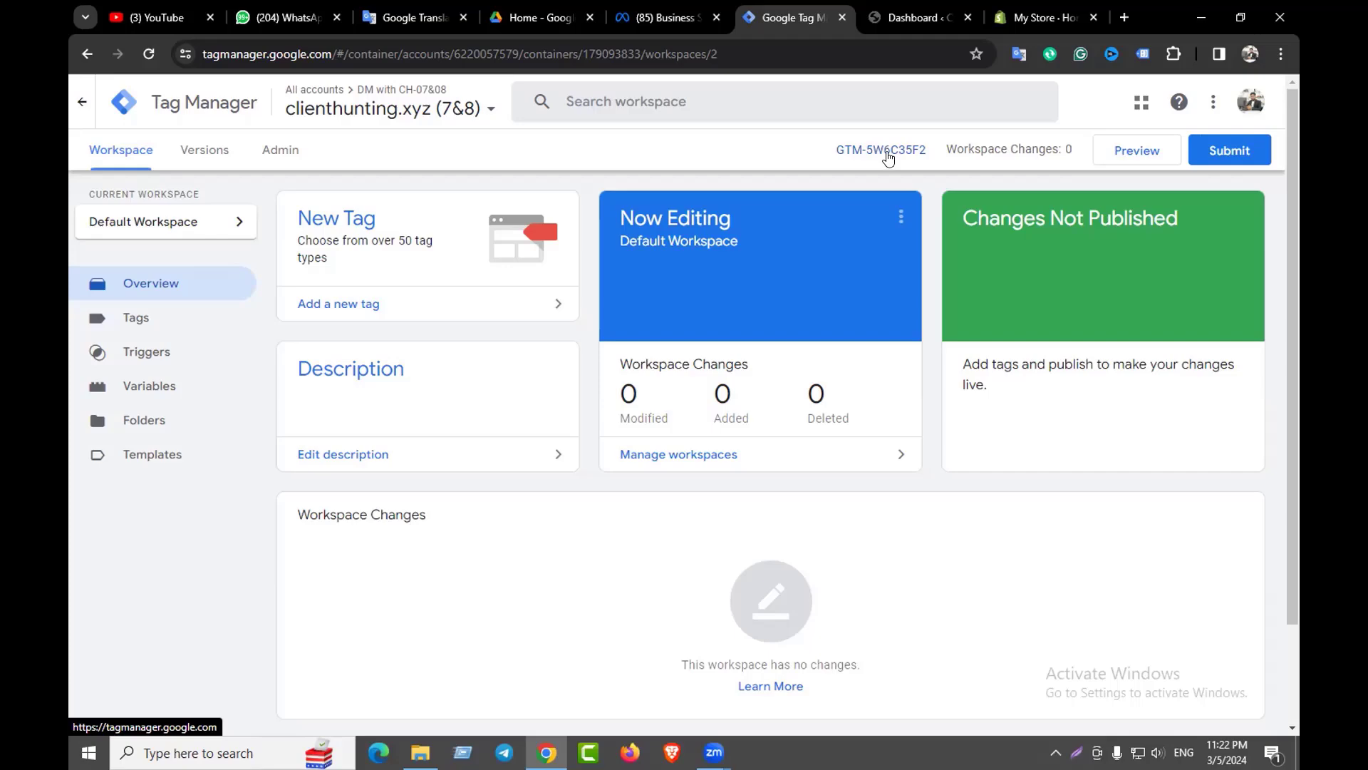
{"action": "left_click", "coordinate": [889, 151]}
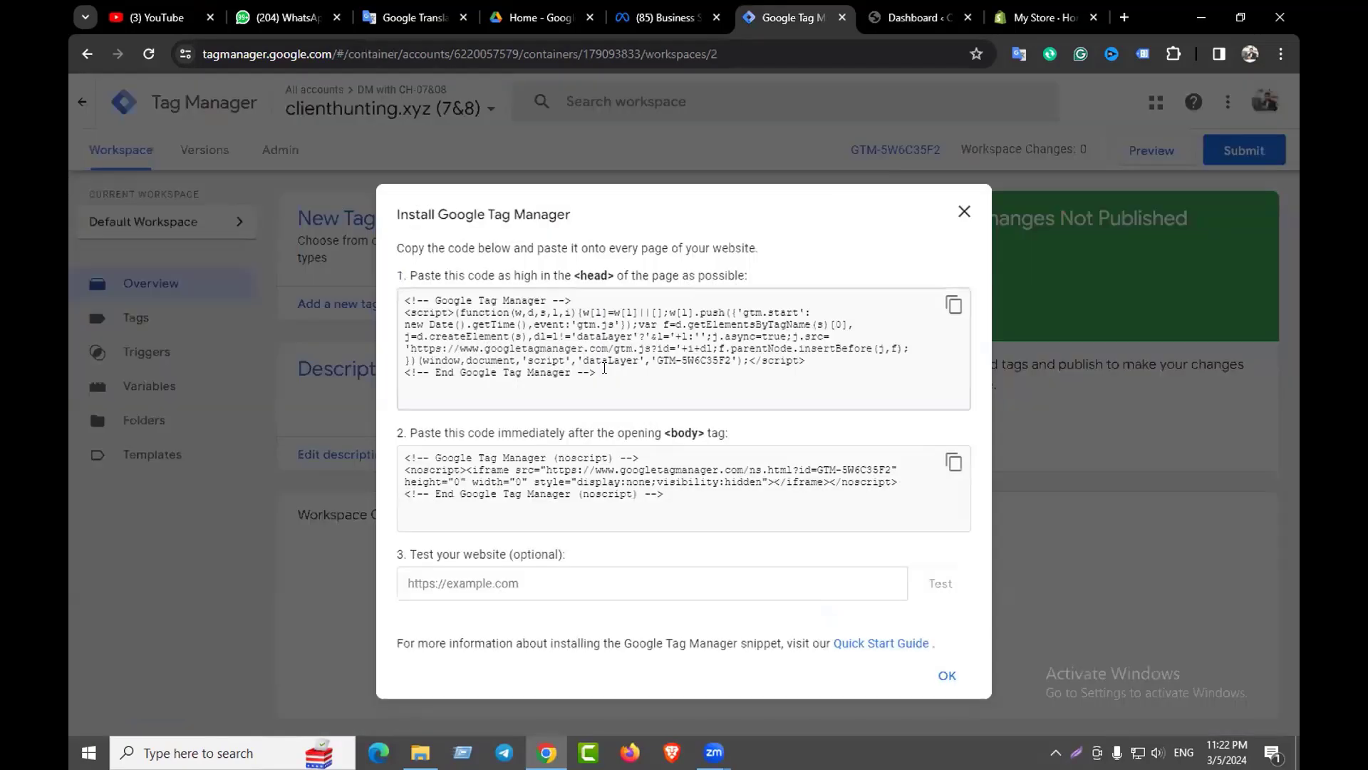
{"action": "left_click_drag", "start_coordinate": [604, 368], "coordinate": [403, 300]}
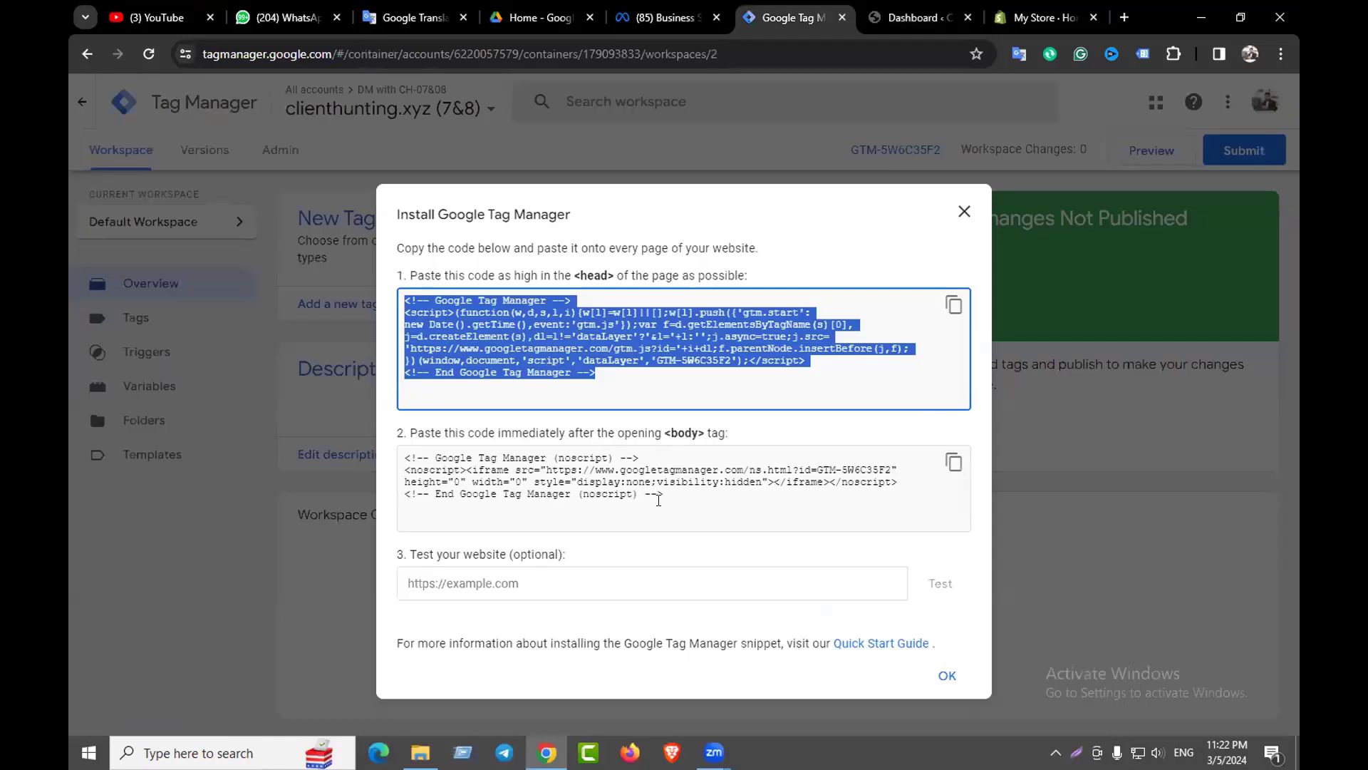
{"action": "left_click_drag", "start_coordinate": [658, 499], "coordinate": [403, 458]}
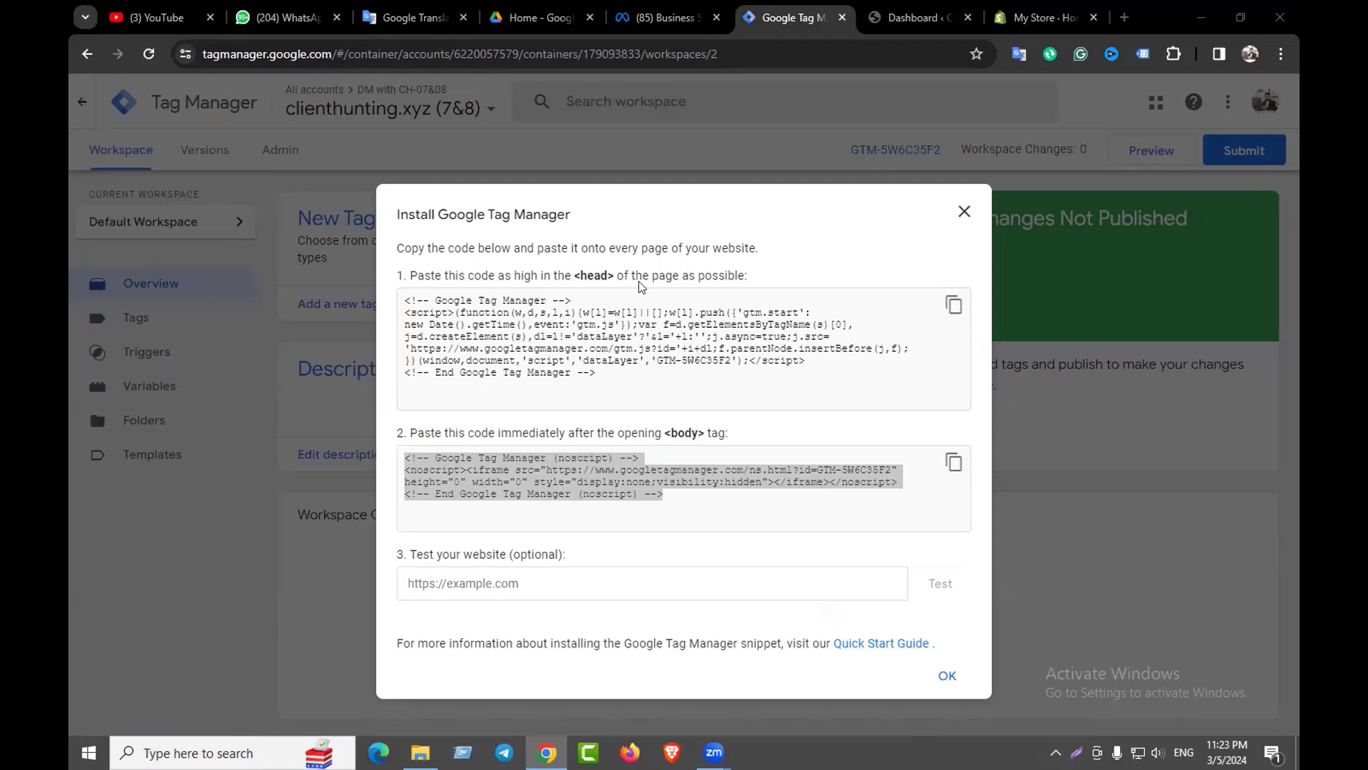
Examine the <head> placement instruction and select the entire first Google Tag Manager snippet
{"action": "left_click_drag", "start_coordinate": [612, 382], "coordinate": [412, 280]}
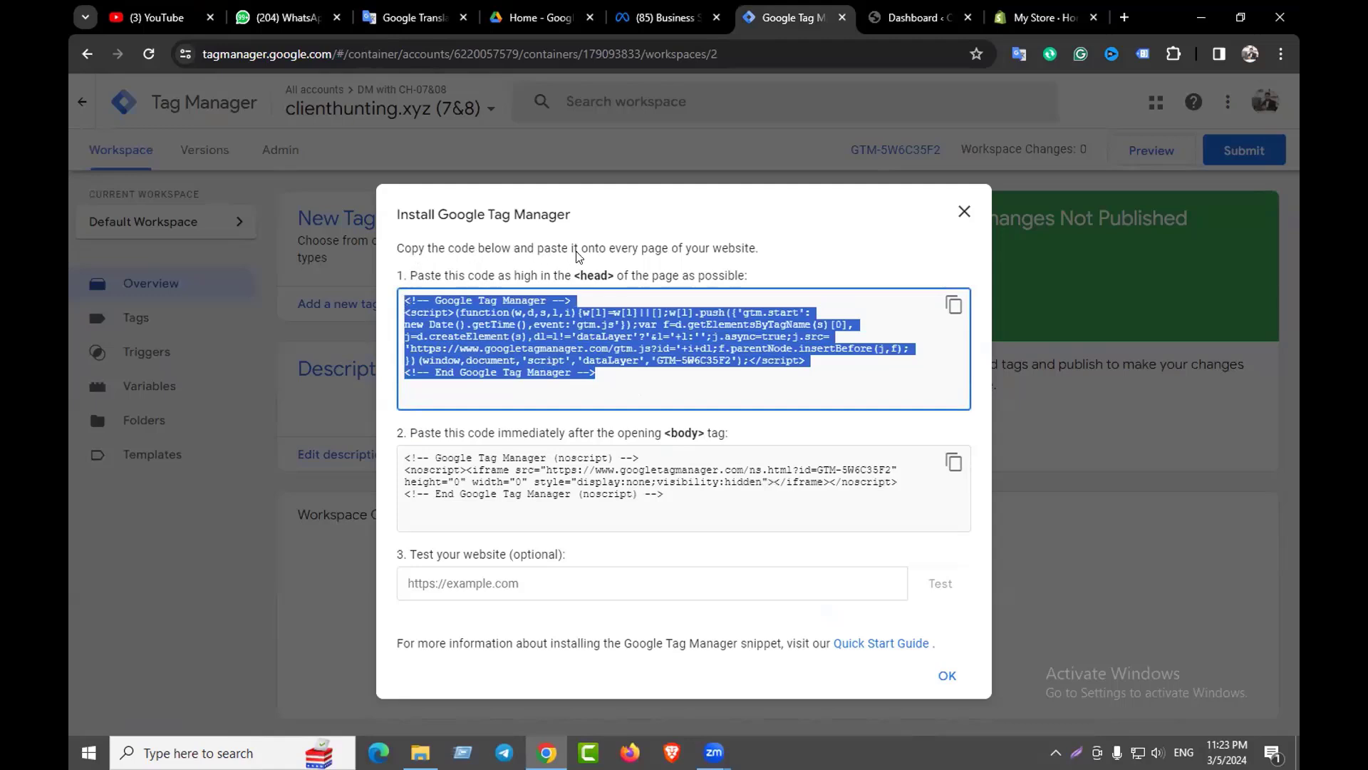
{"action": "left_click", "coordinate": [669, 255]}
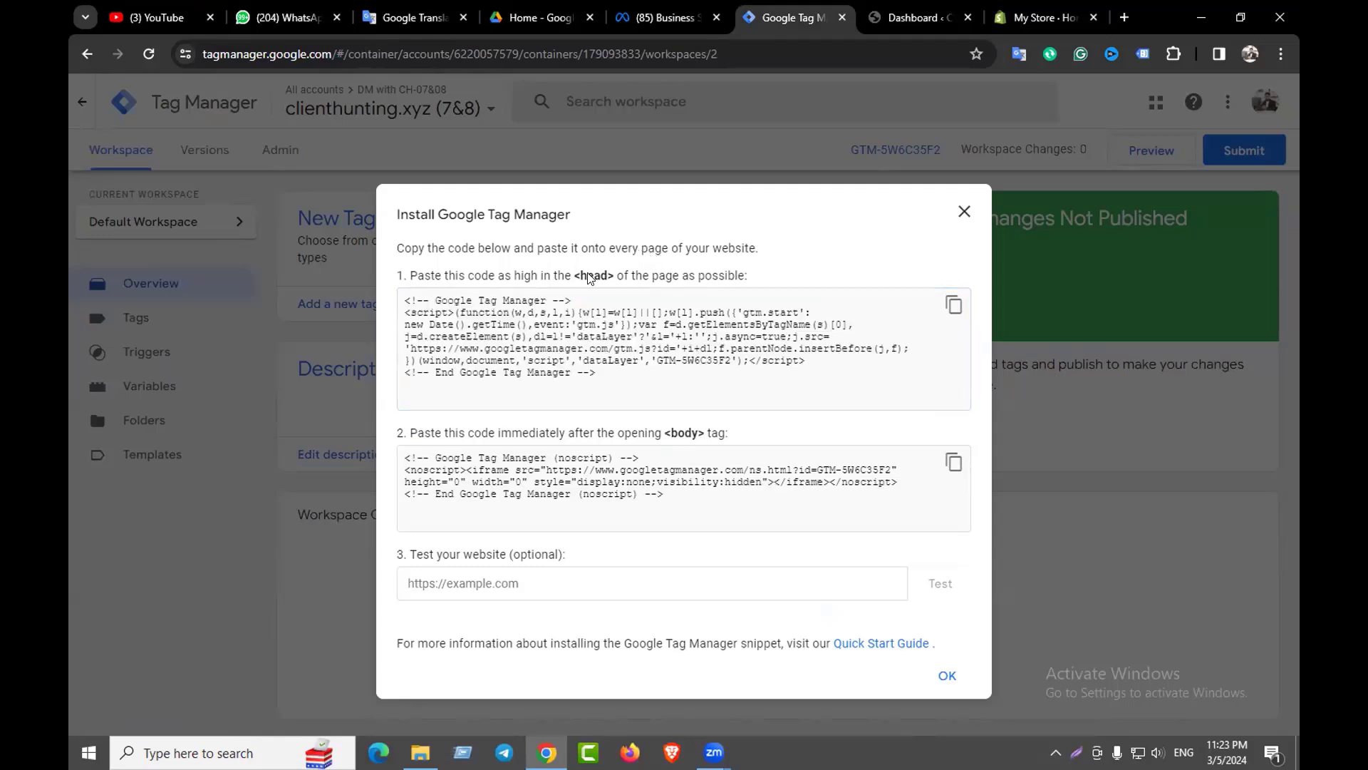
{"action": "left_click_drag", "start_coordinate": [575, 276], "coordinate": [609, 279]}
{"action": "left_click", "coordinate": [651, 355]}
{"action": "left_click_drag", "start_coordinate": [612, 377], "coordinate": [404, 301]}
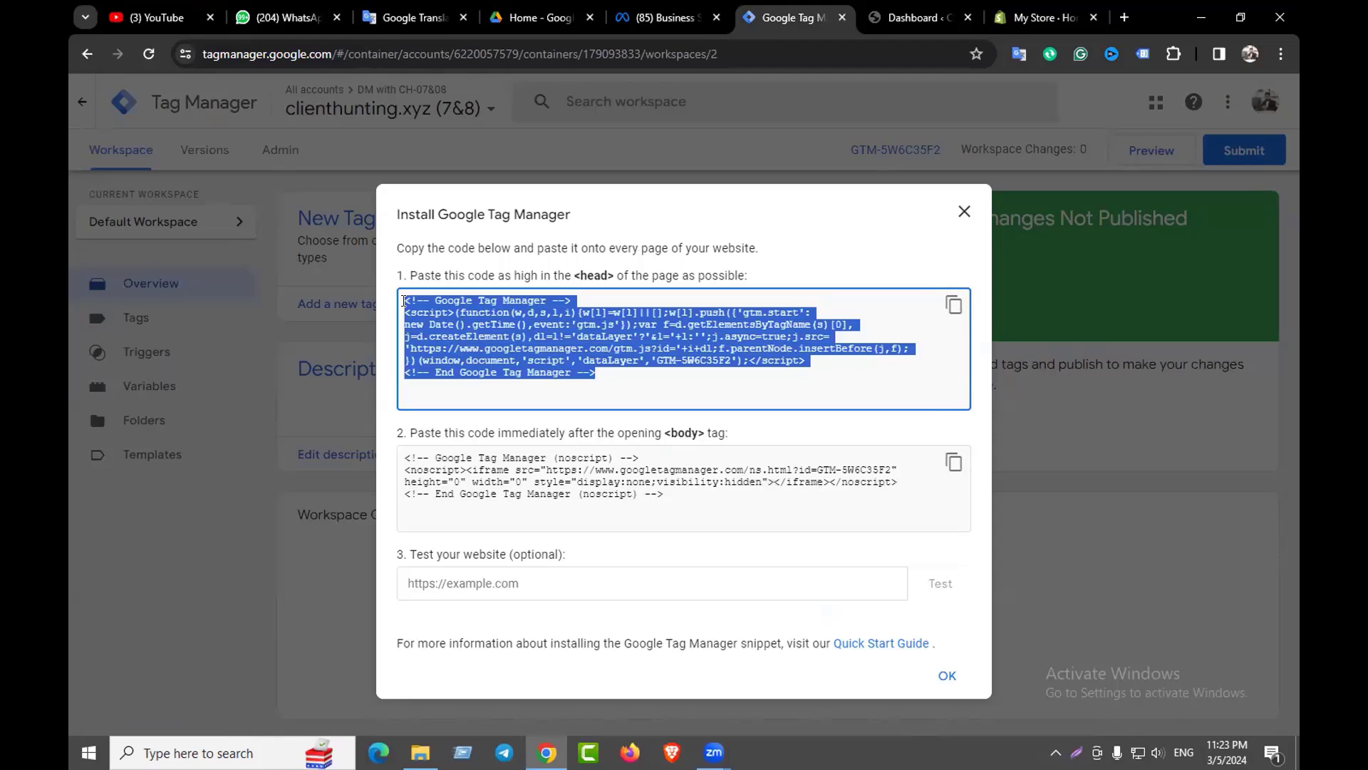
Switch to the WordPress dashboard and open the live Client Hunting Course site in a new tab
{"action": "left_click", "coordinate": [884, 25]}
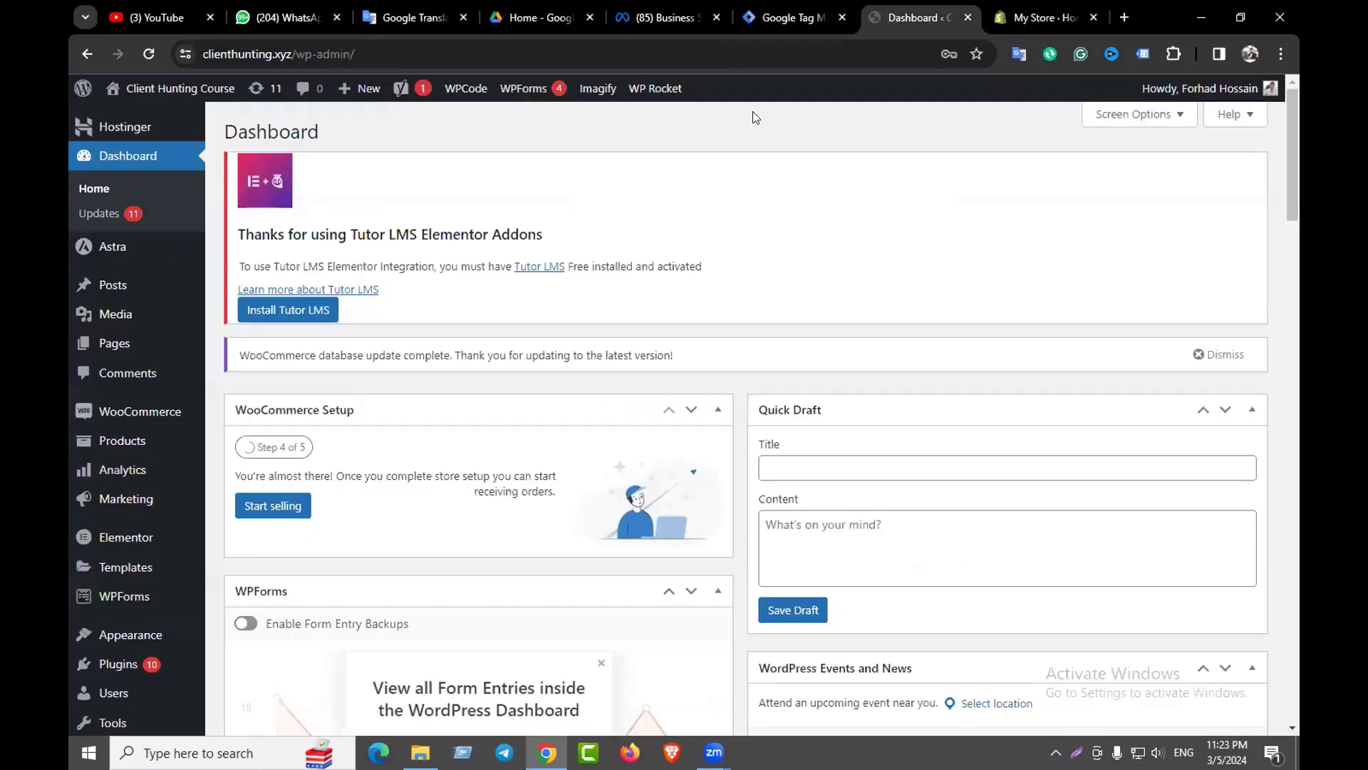
{"action": "right_click", "coordinate": [142, 128]}
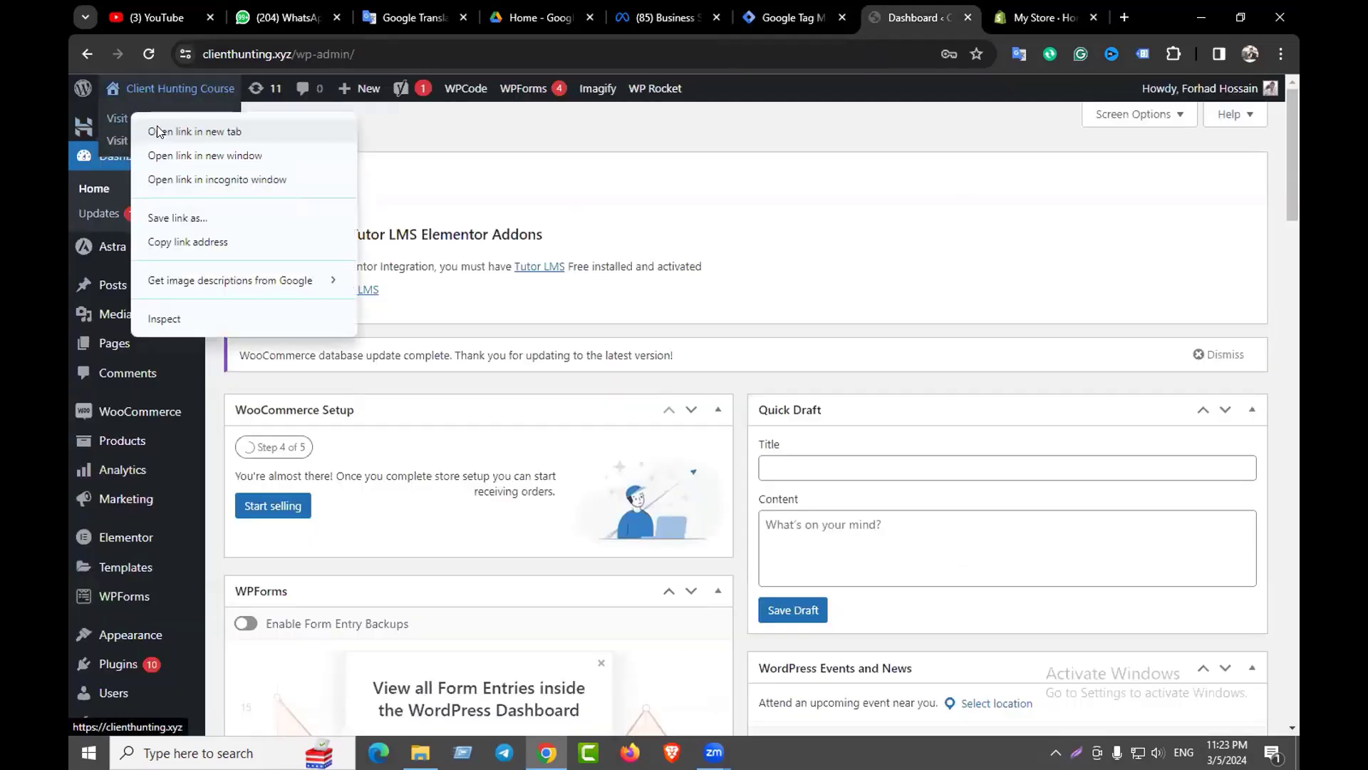
{"action": "left_click", "coordinate": [207, 130]}
{"action": "left_click", "coordinate": [921, 22]}
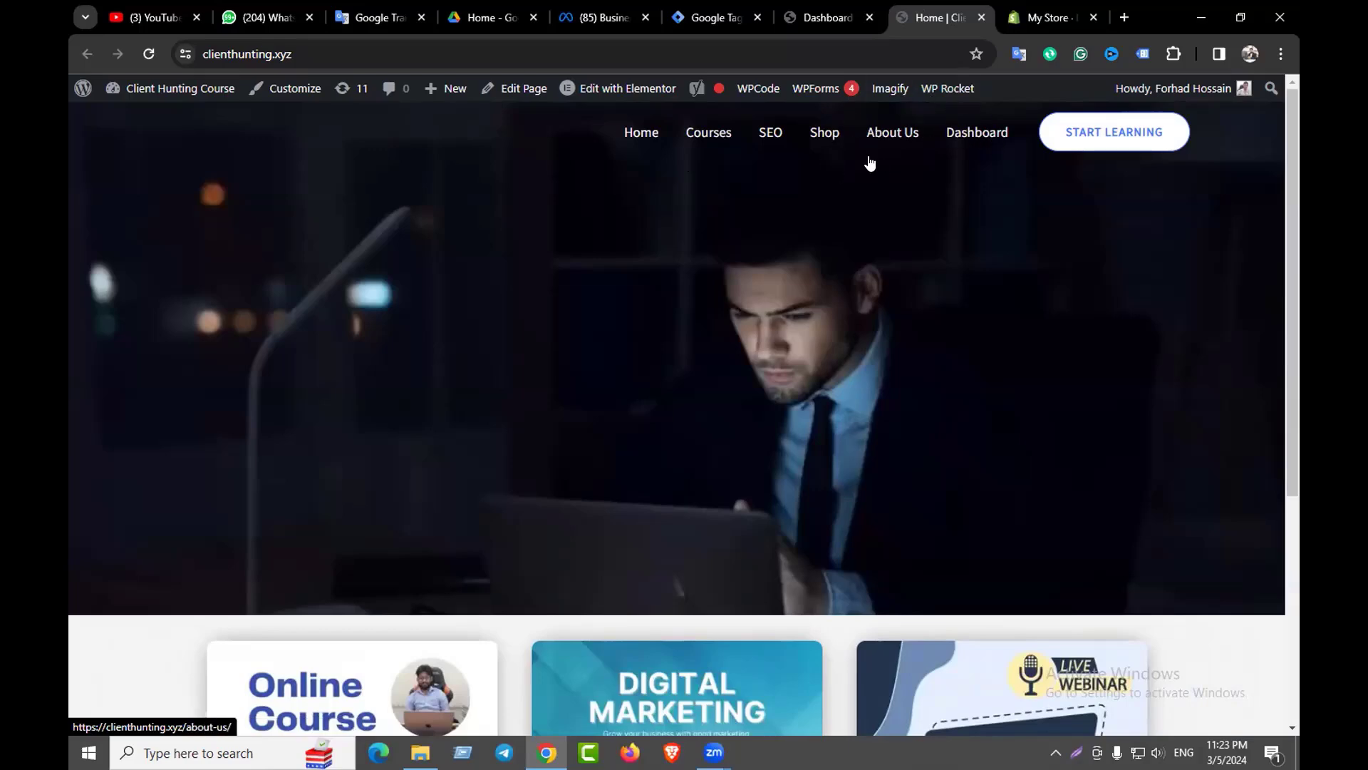
Look through the site's About Us page from start to end and return to its Home page
{"action": "left_click", "coordinate": [891, 134]}
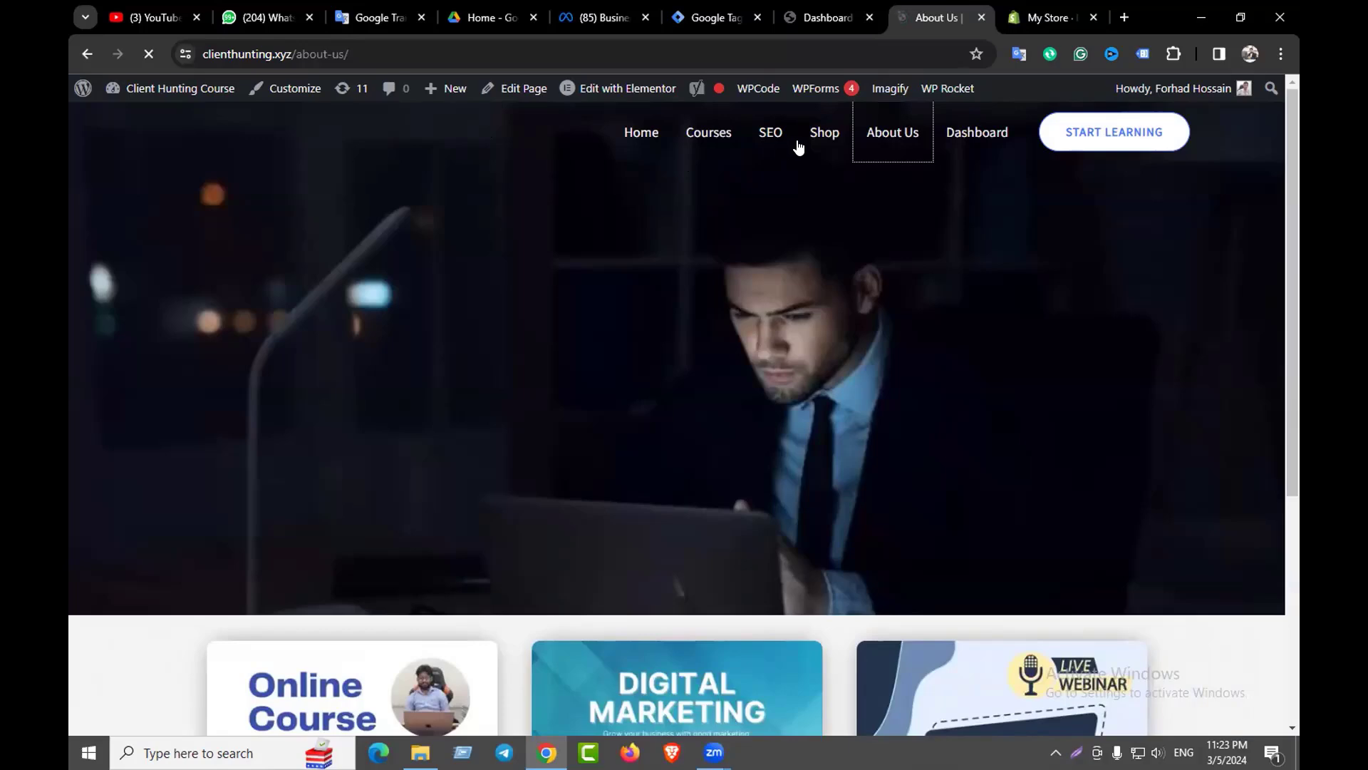
{"action": "scroll", "coordinate": [605, 366], "scroll_direction": "down", "scroll_amount": 3}
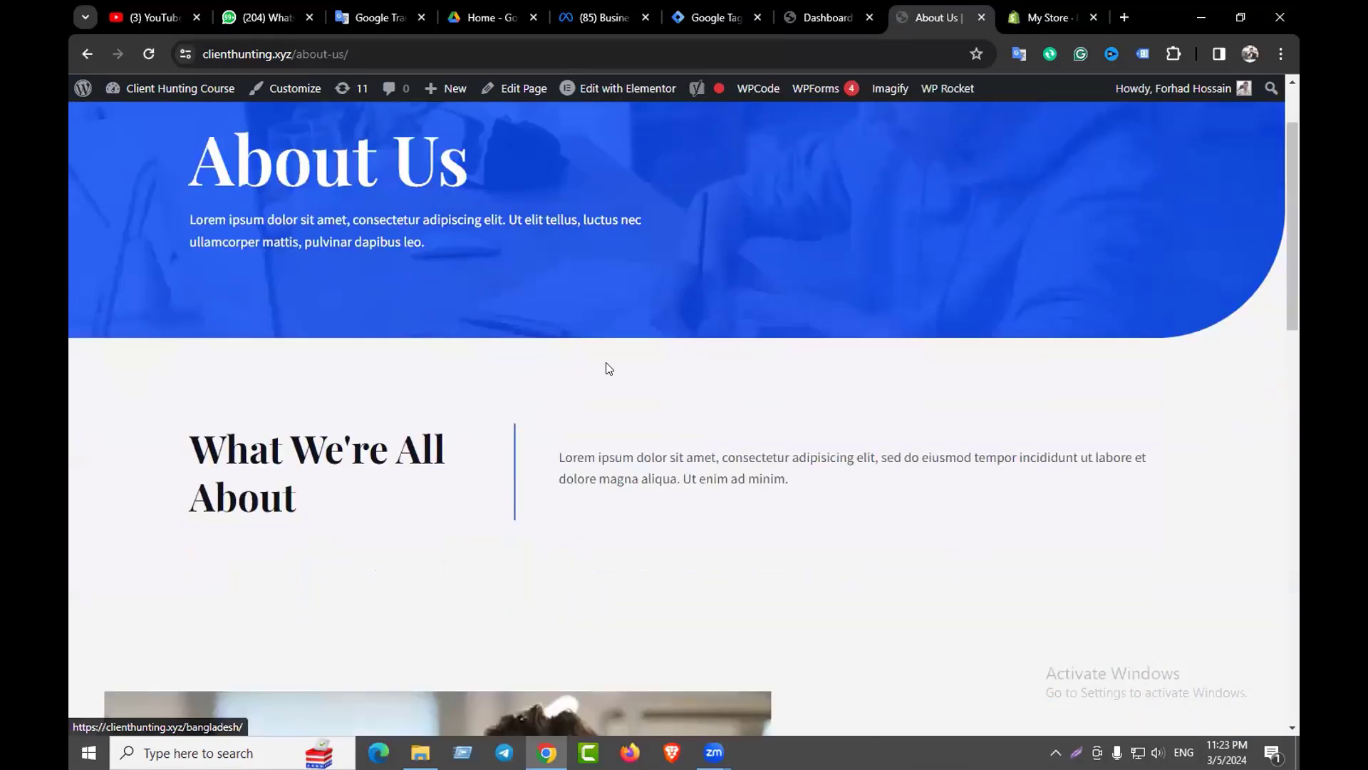
{"action": "scroll", "coordinate": [644, 335], "scroll_direction": "down", "scroll_amount": 13}
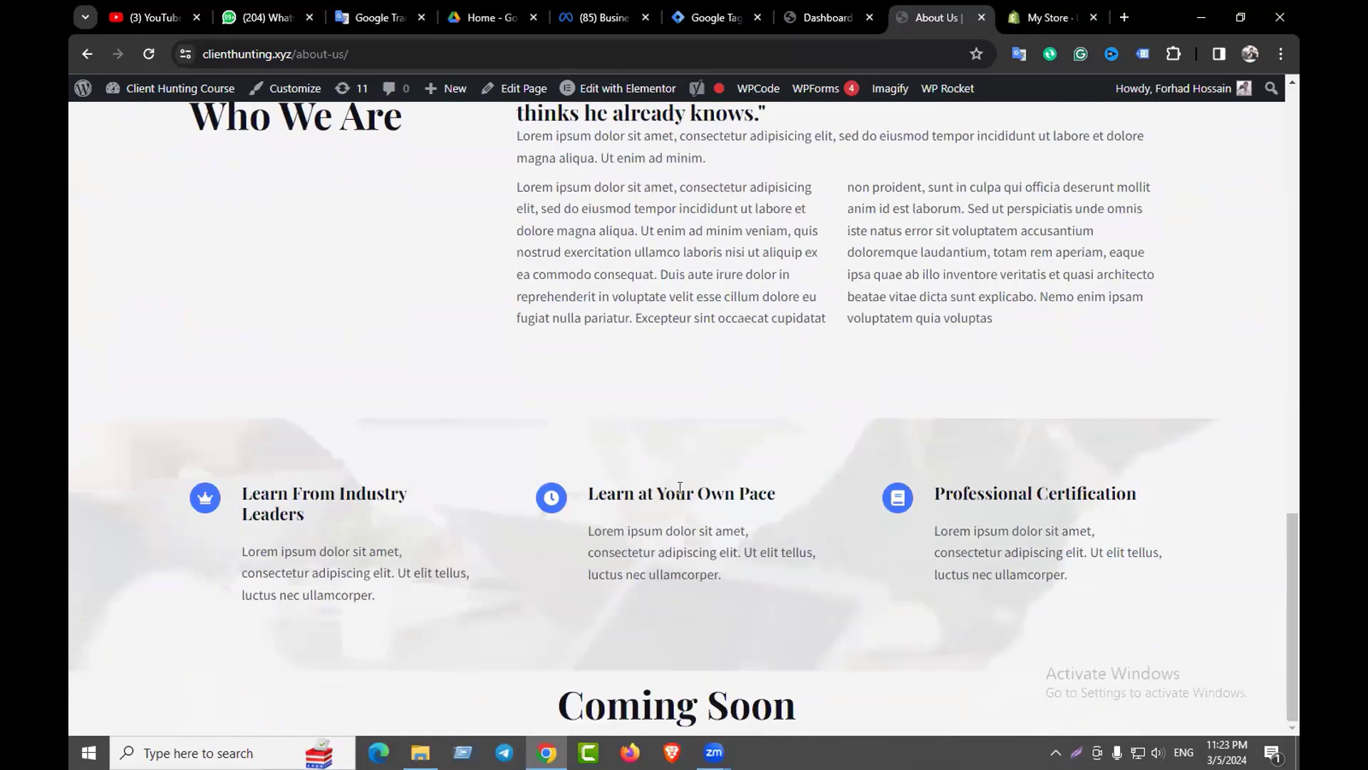
{"action": "scroll", "coordinate": [672, 492], "scroll_direction": "up", "scroll_amount": 12}
{"action": "scroll", "coordinate": [677, 472], "scroll_direction": "up", "scroll_amount": 3}
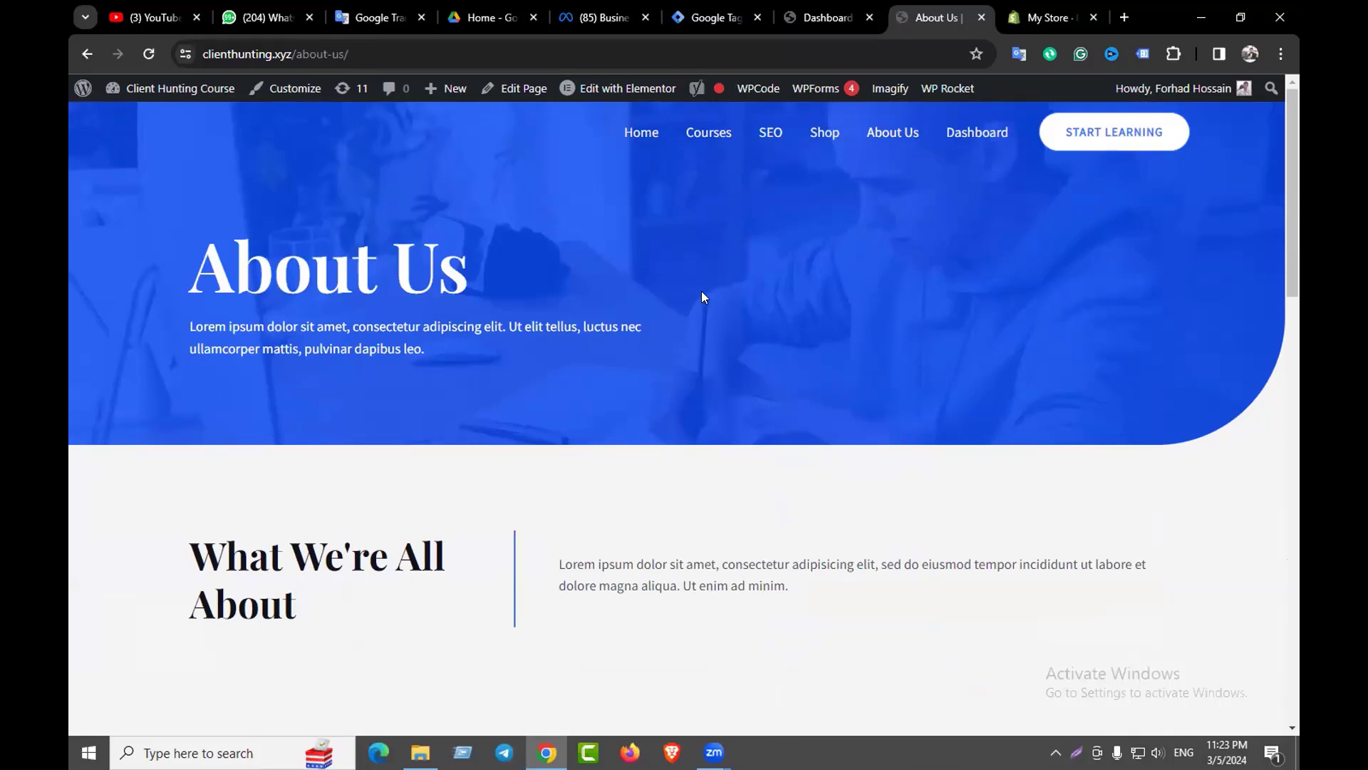
{"action": "left_click", "coordinate": [636, 135]}
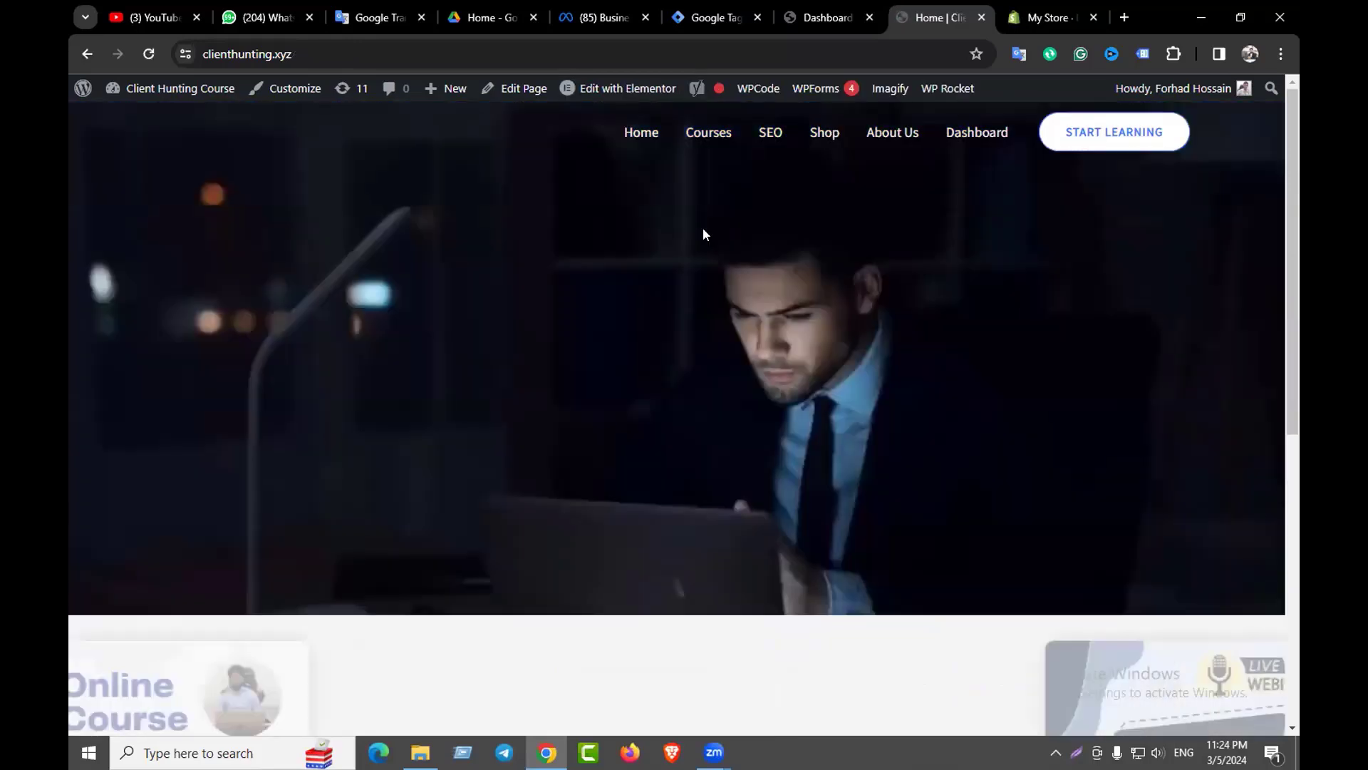
Review the Tag Manager head snippet and its <head> placement instruction alongside the live site and the WordPress dashboard
{"action": "left_click", "coordinate": [703, 17]}
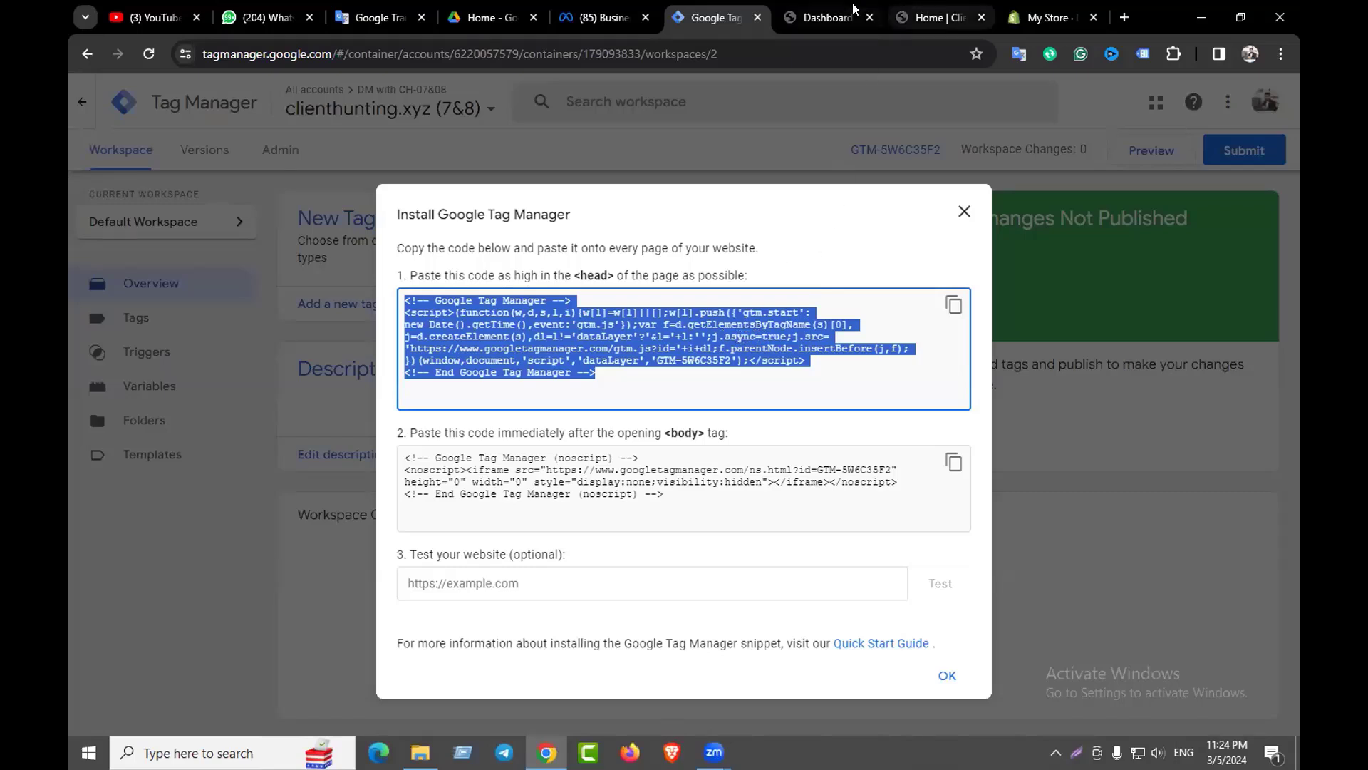
{"action": "left_click", "coordinate": [912, 7]}
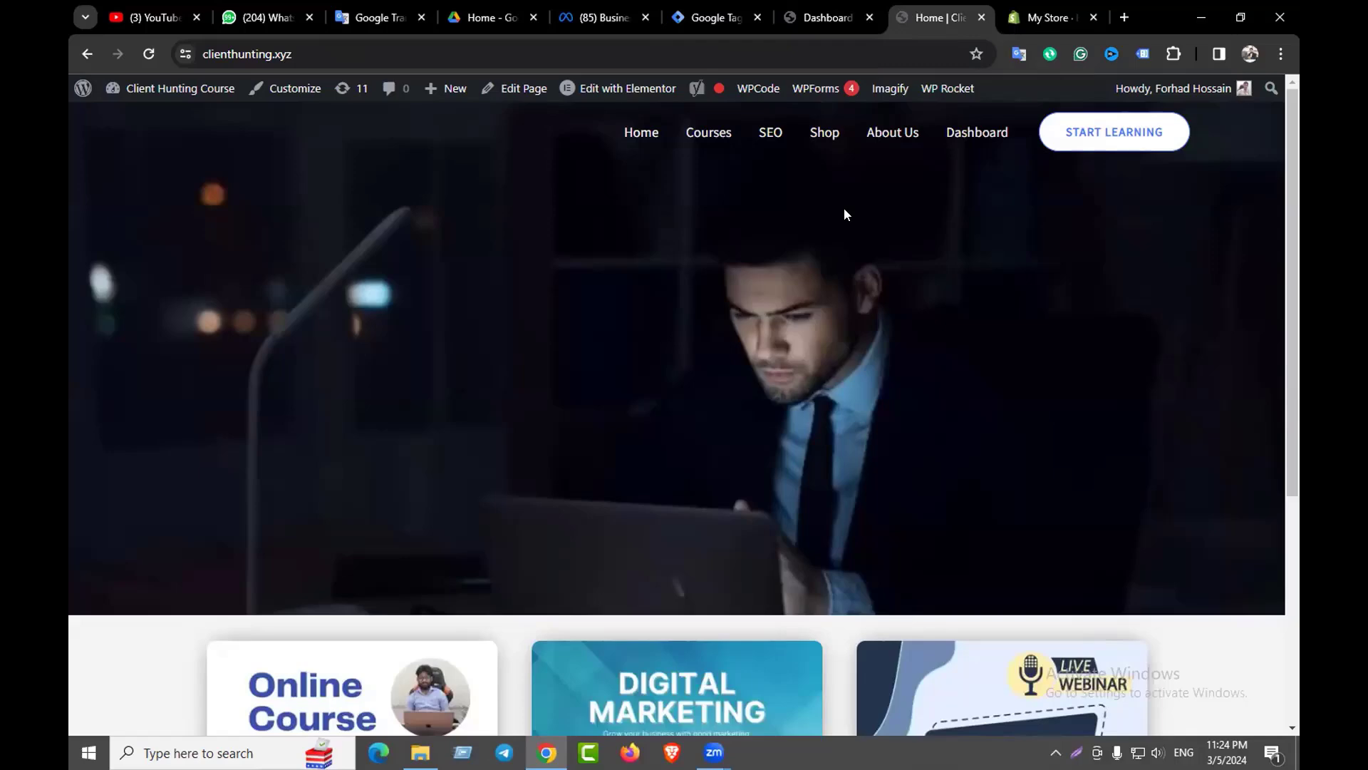
{"action": "left_click", "coordinate": [712, 18]}
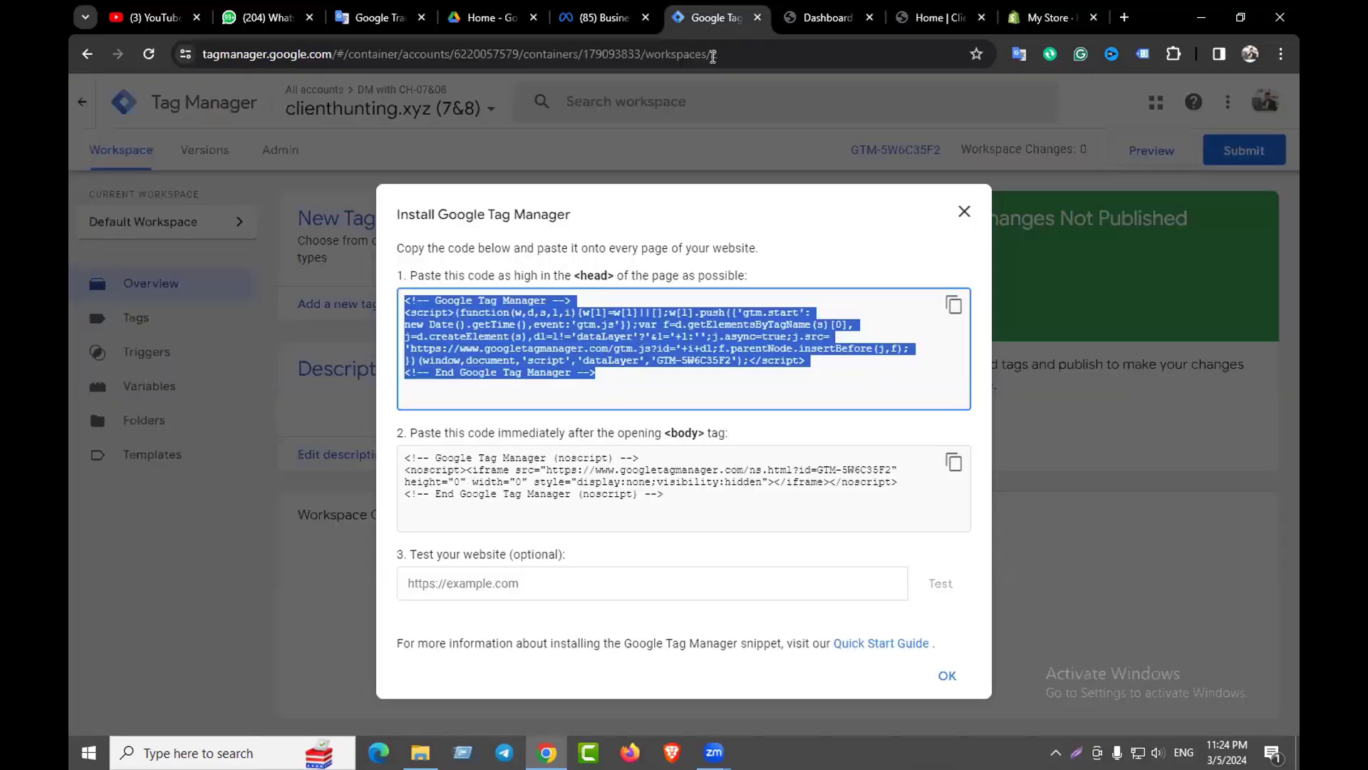
{"action": "left_click", "coordinate": [612, 321]}
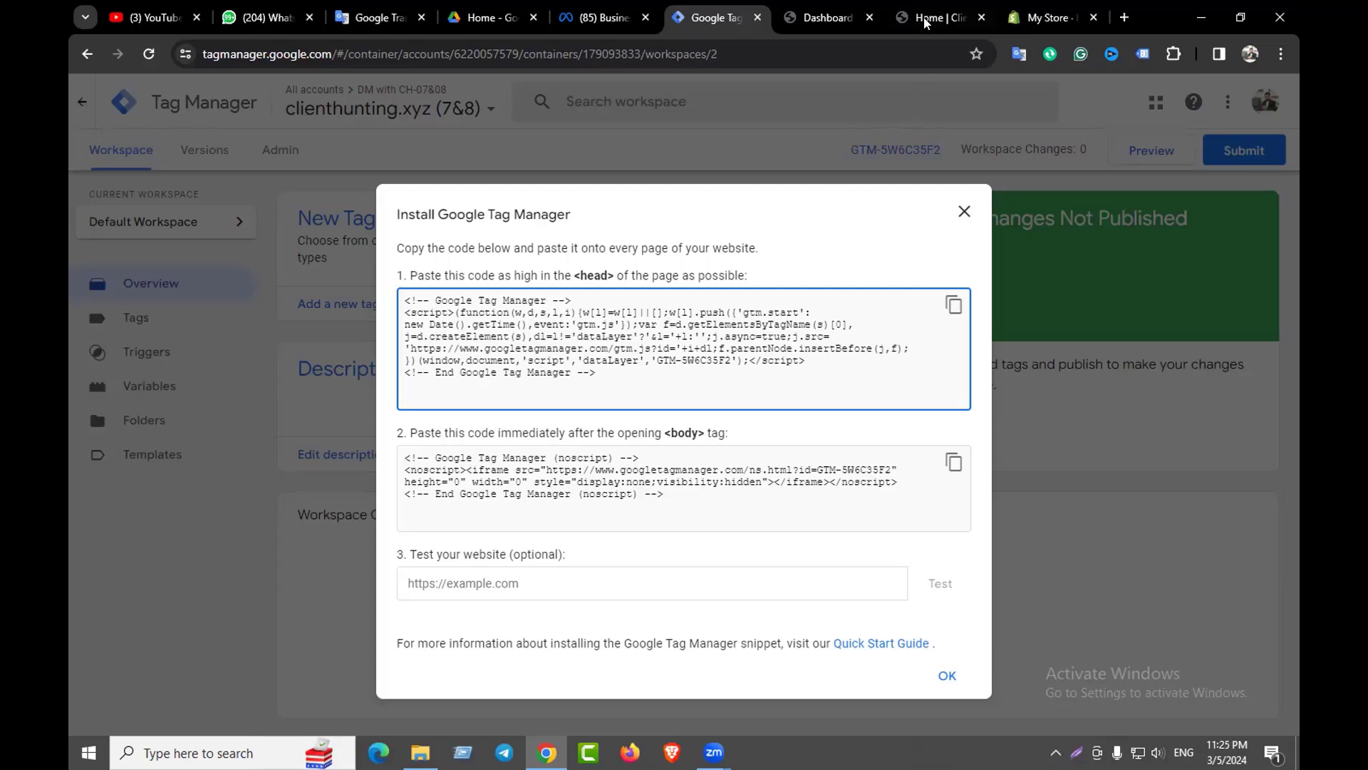
{"action": "left_click", "coordinate": [827, 17]}
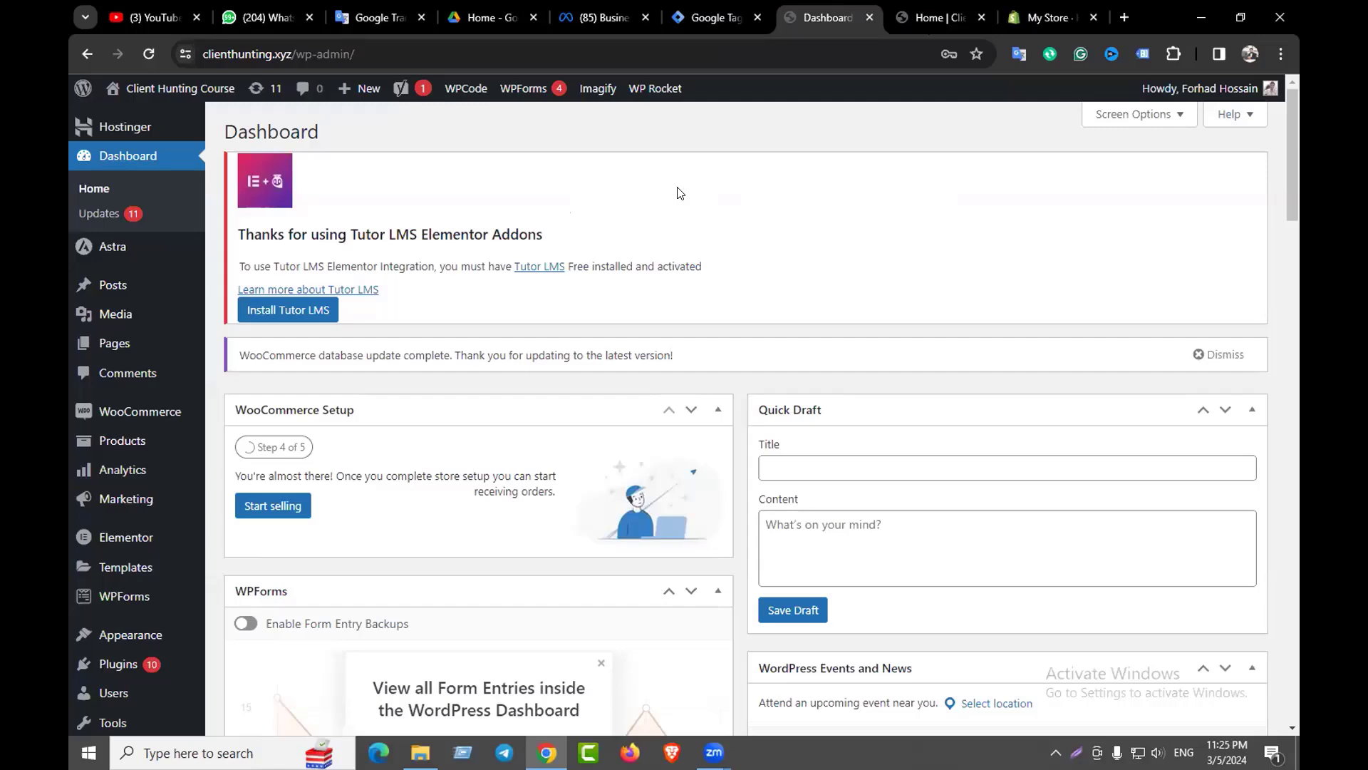
{"action": "left_click", "coordinate": [709, 17]}
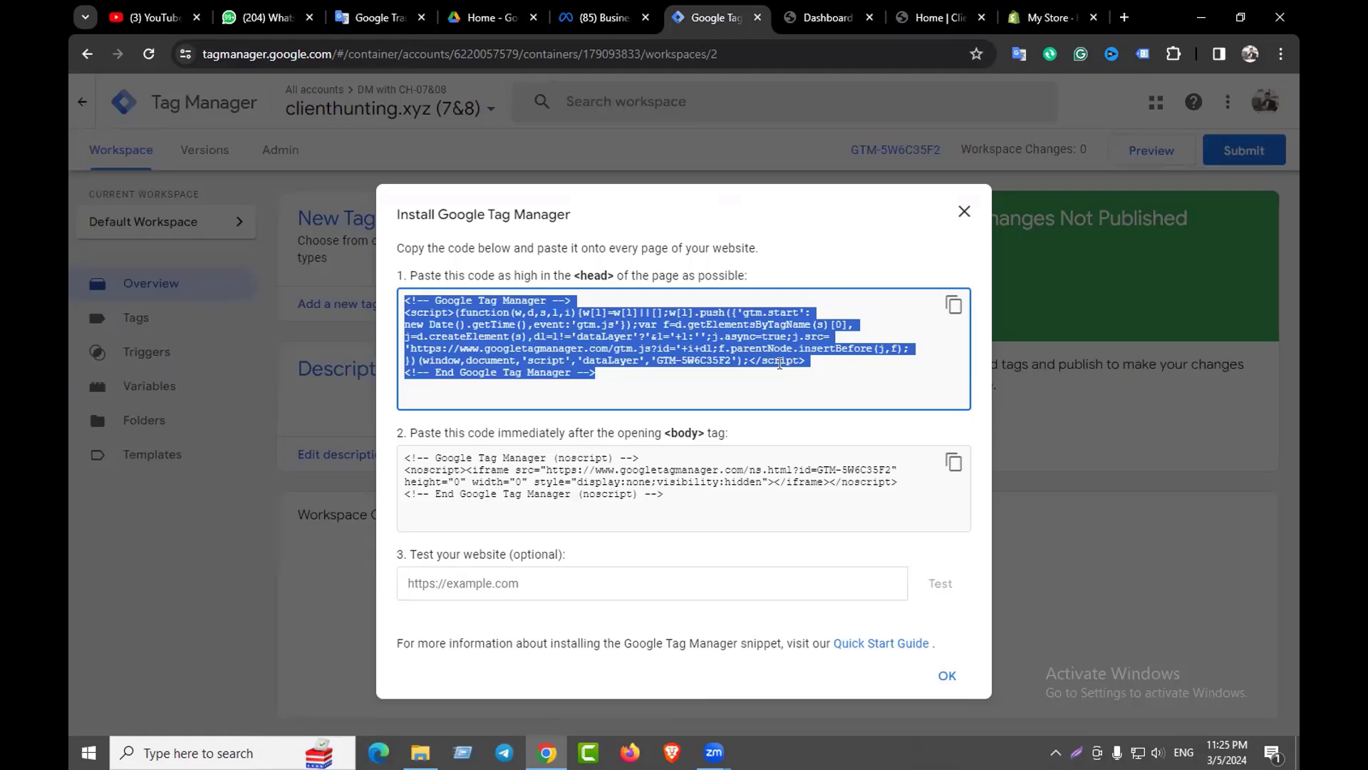
{"action": "left_click", "coordinate": [780, 363]}
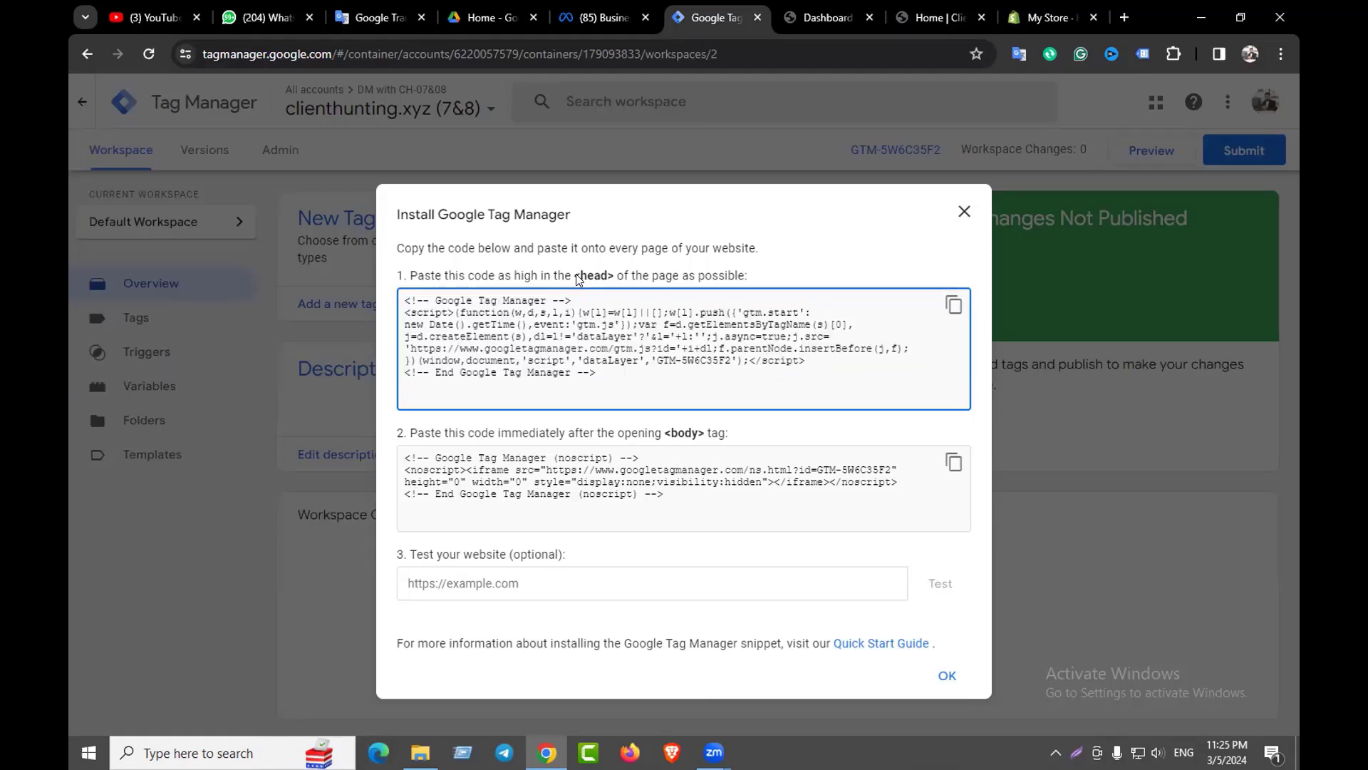
{"action": "left_click_drag", "start_coordinate": [581, 276], "coordinate": [606, 278]}
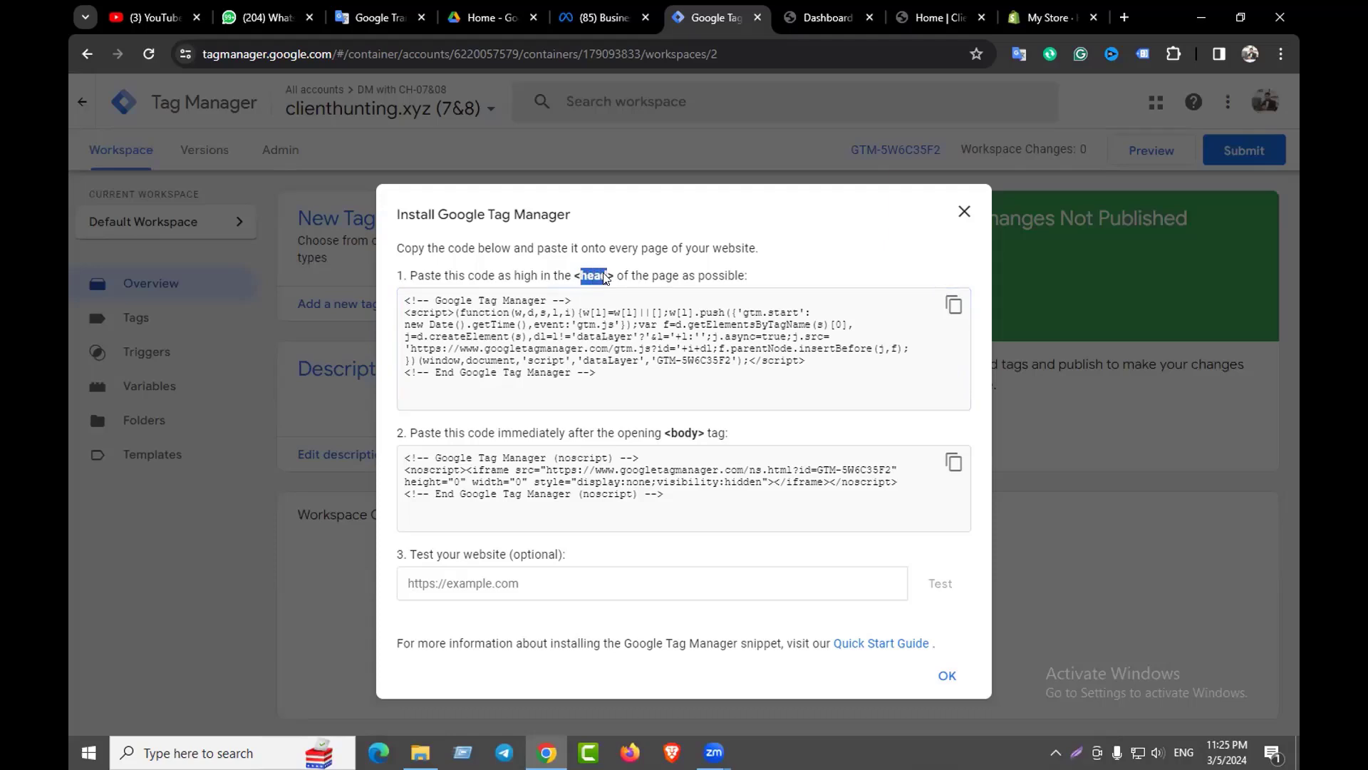
{"action": "left_click", "coordinate": [641, 352]}
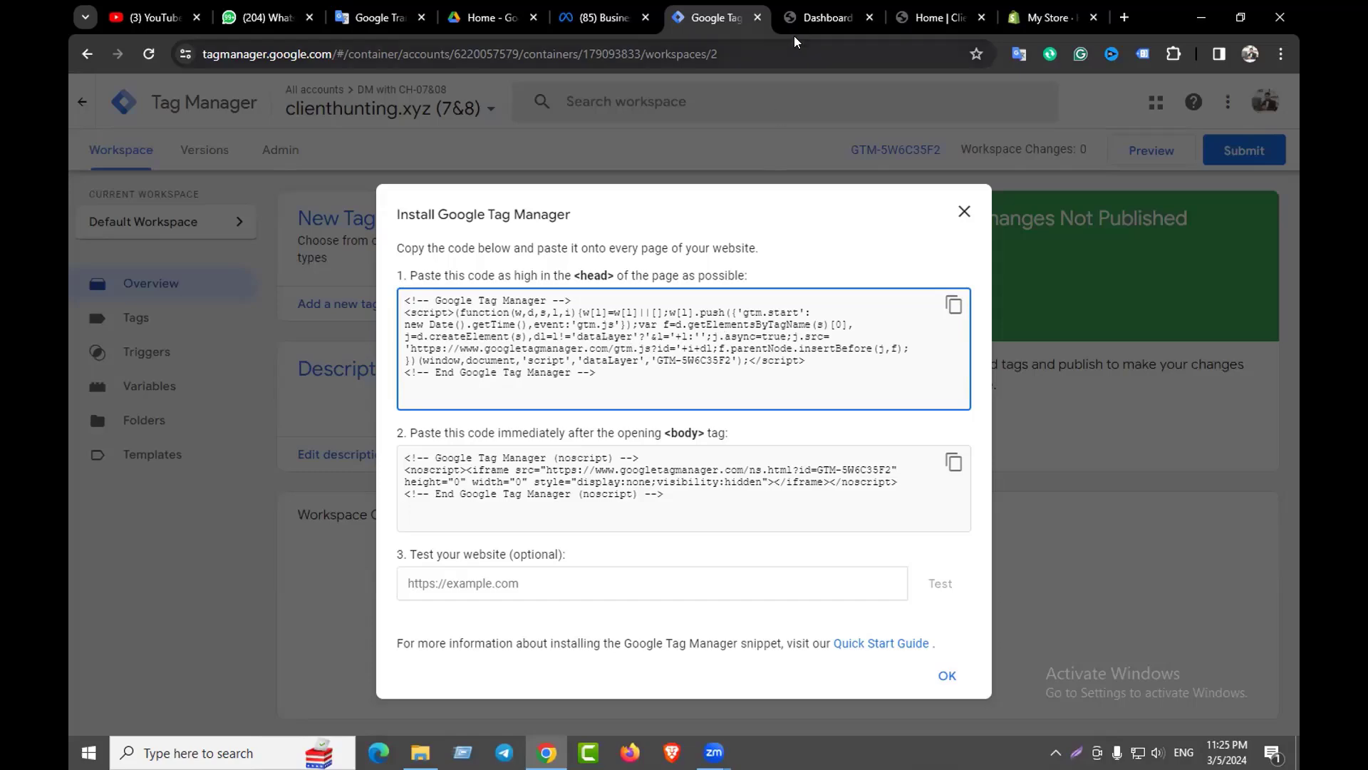
Switch to the WordPress dashboard and open the Theme File Editor for the site's theme
{"action": "left_click", "coordinate": [827, 17]}
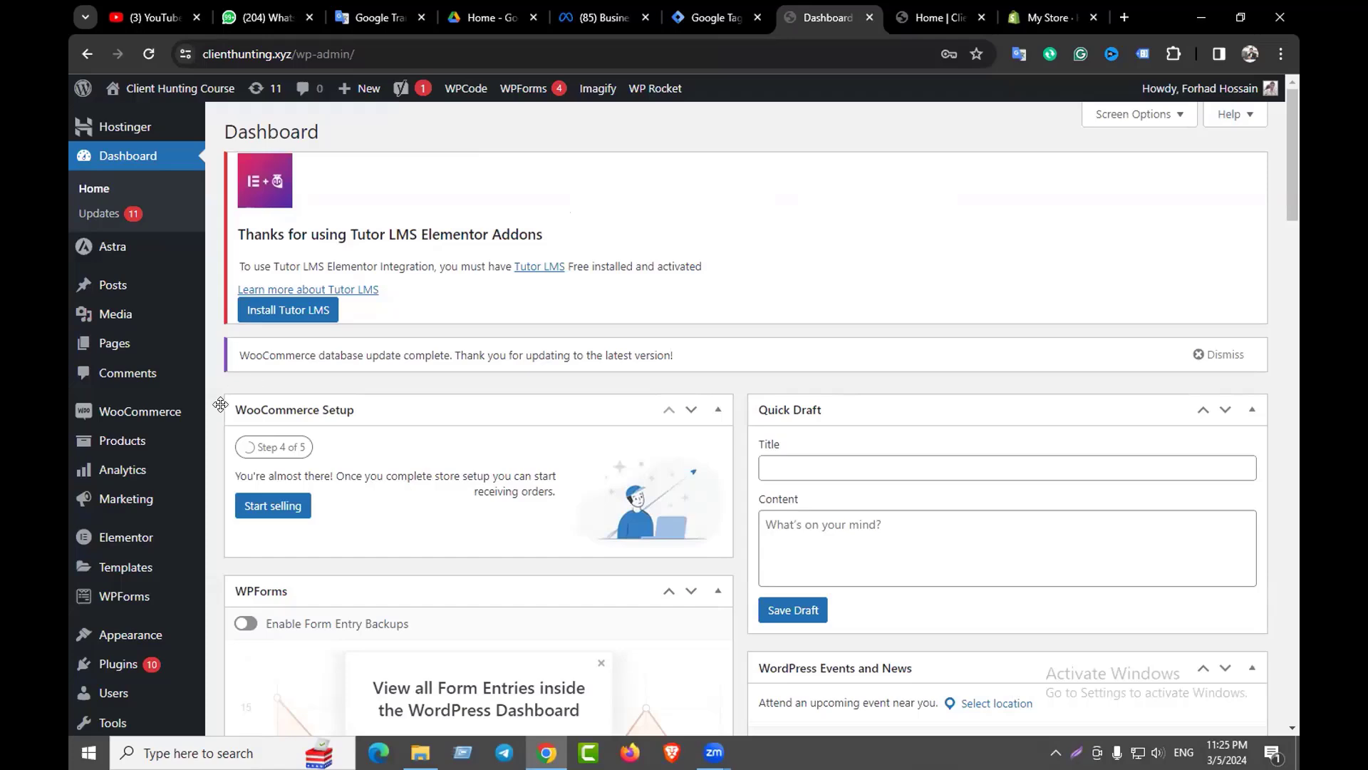
{"action": "mouse_move", "coordinate": [149, 492]}
{"action": "scroll", "coordinate": [148, 492], "scroll_direction": "down", "scroll_amount": 2}
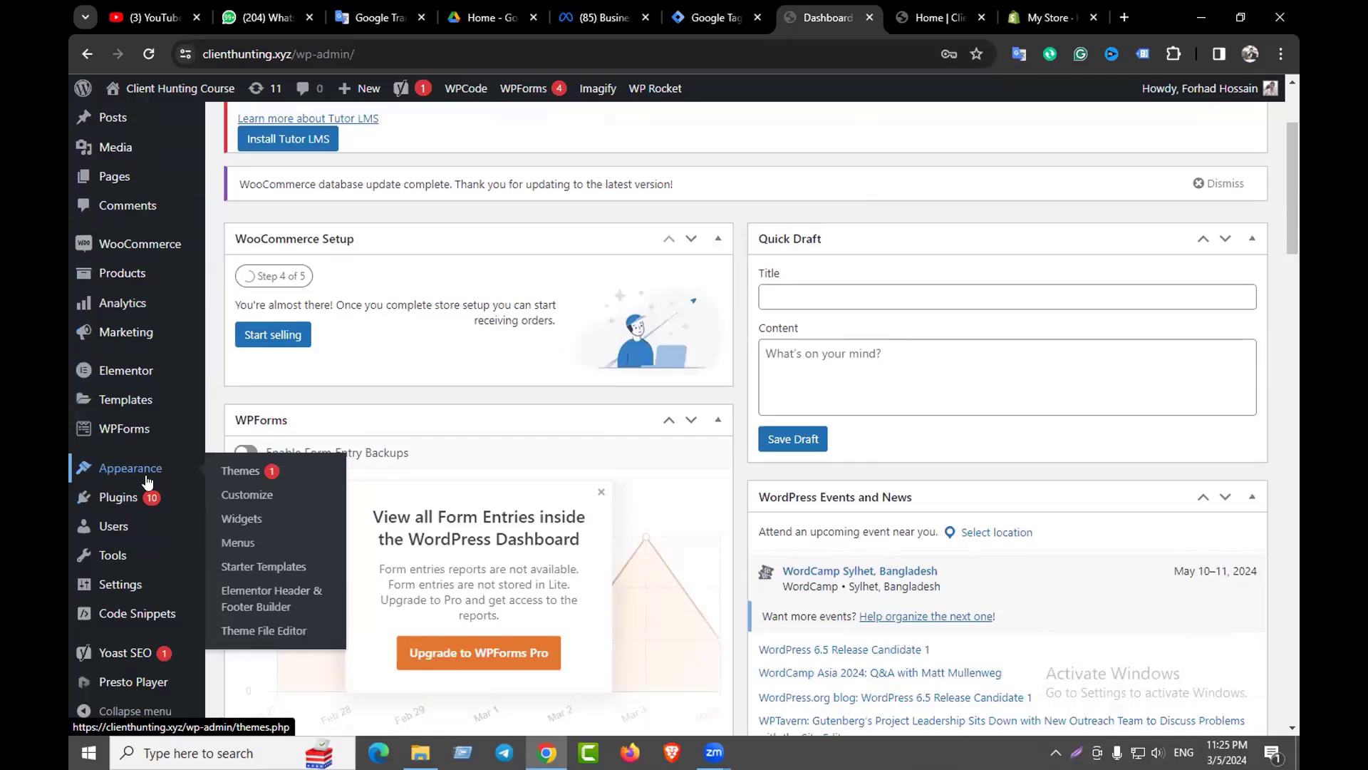
{"action": "left_click", "coordinate": [254, 638]}
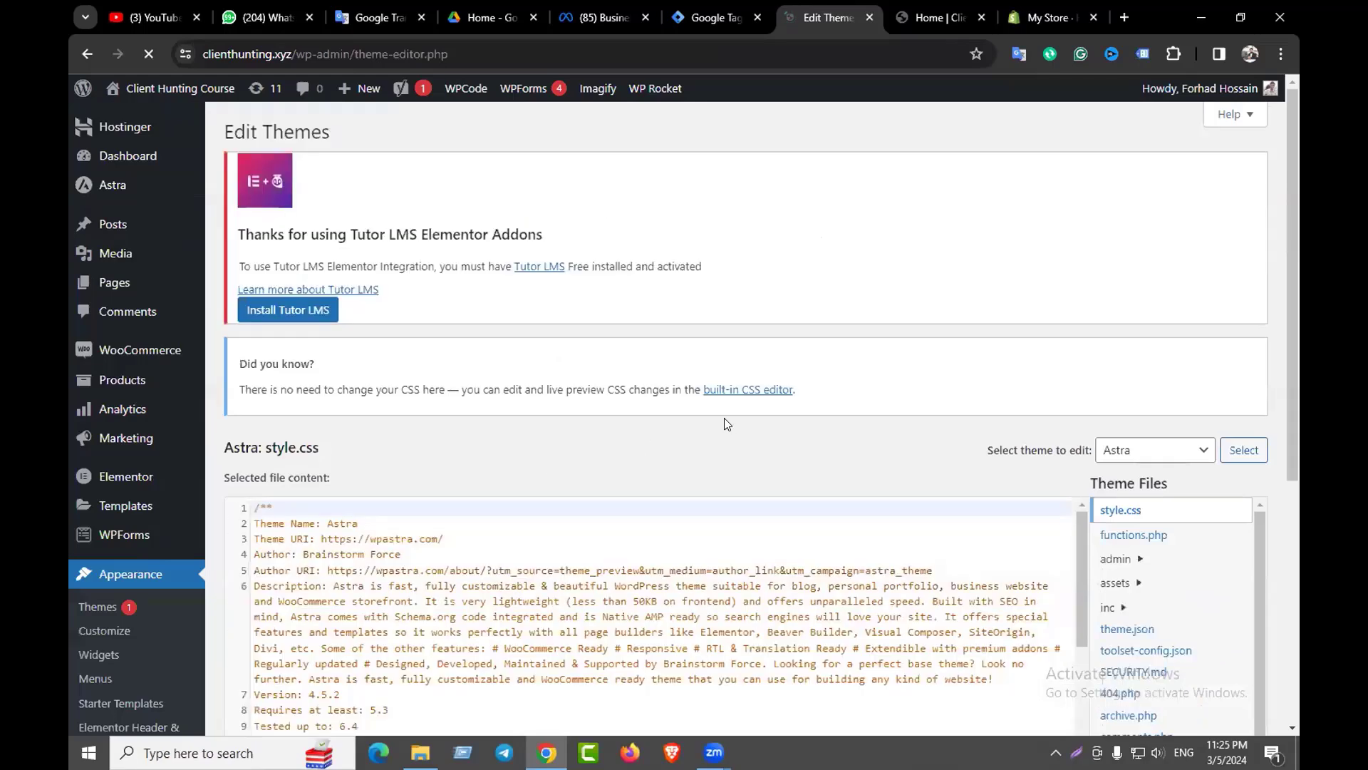
Open the Astra theme's header.php file in the theme editor
{"action": "scroll", "coordinate": [1008, 378], "scroll_direction": "down", "scroll_amount": 3}
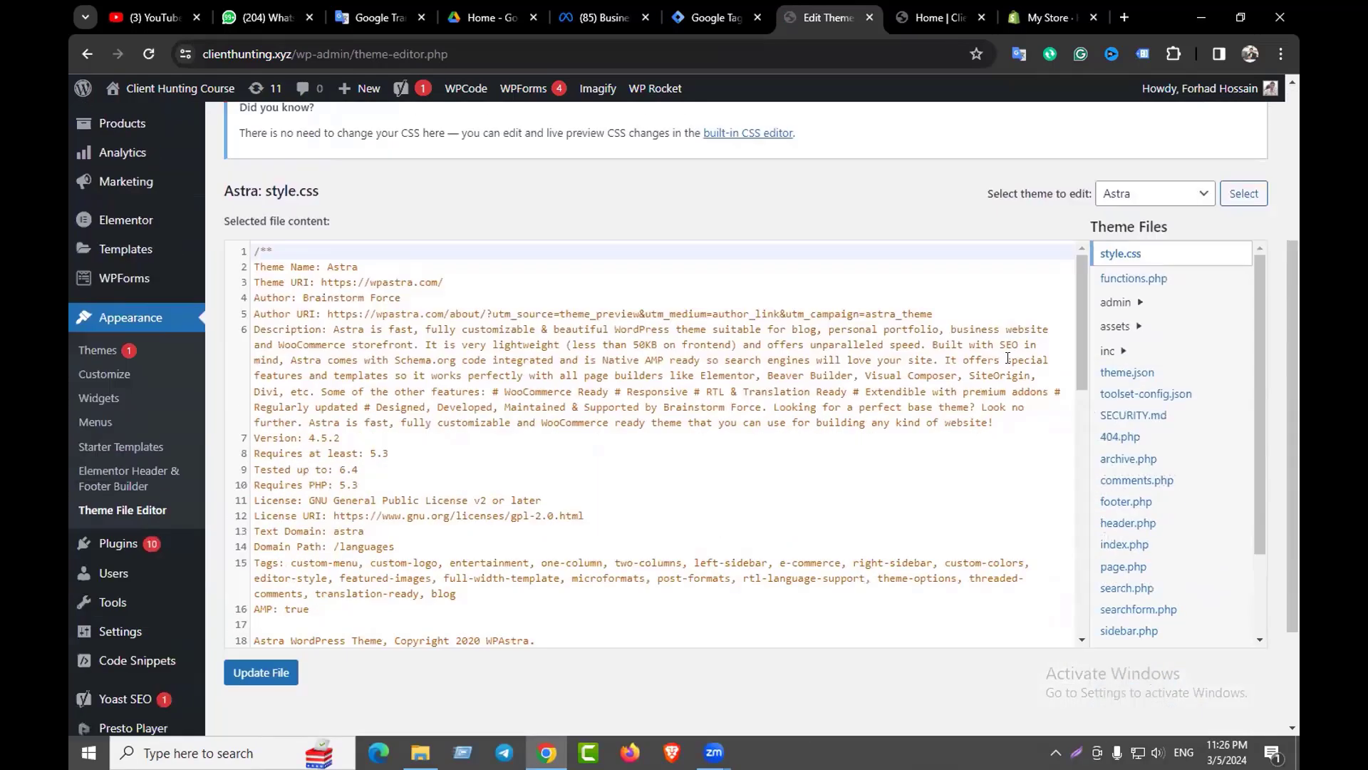
{"action": "scroll", "coordinate": [1133, 343], "scroll_direction": "down", "scroll_amount": 2}
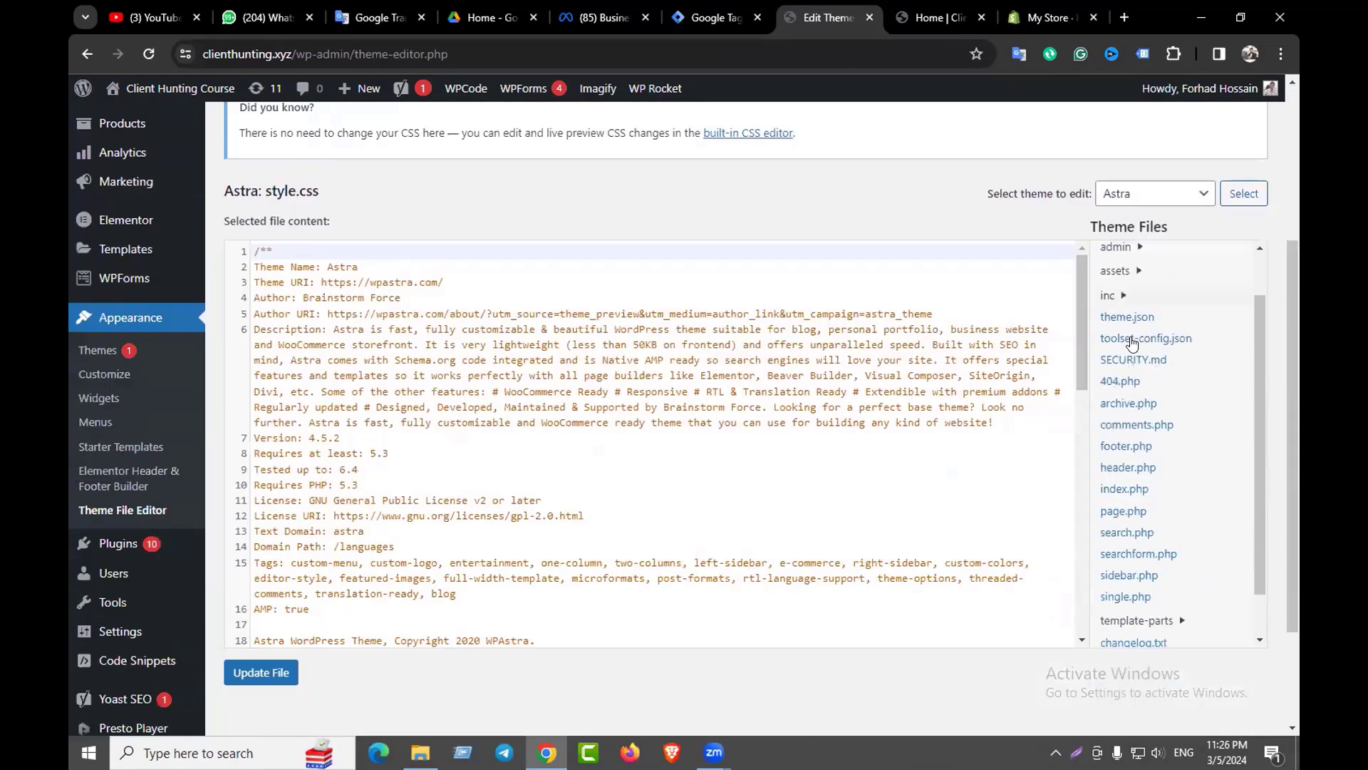
{"action": "scroll", "coordinate": [1133, 343], "scroll_direction": "down", "scroll_amount": 1}
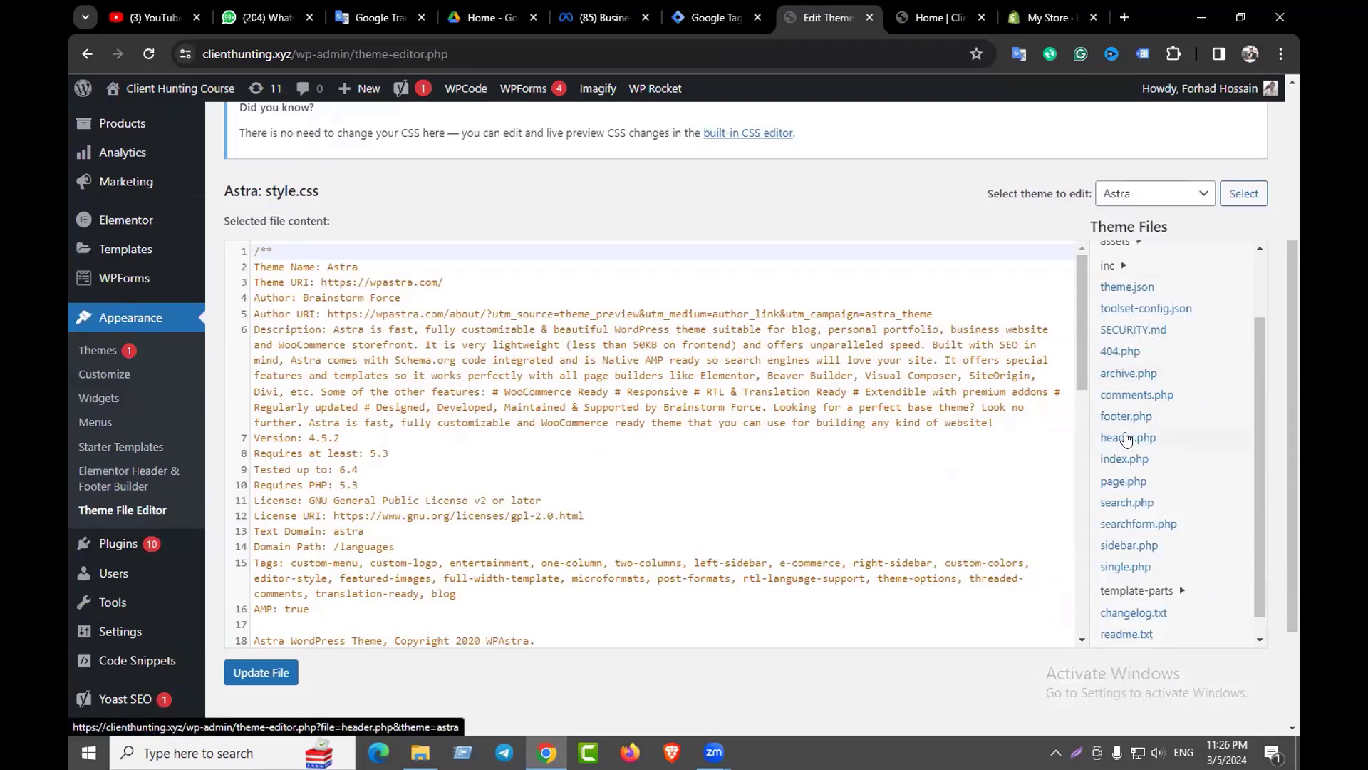
{"action": "left_click", "coordinate": [1128, 437]}
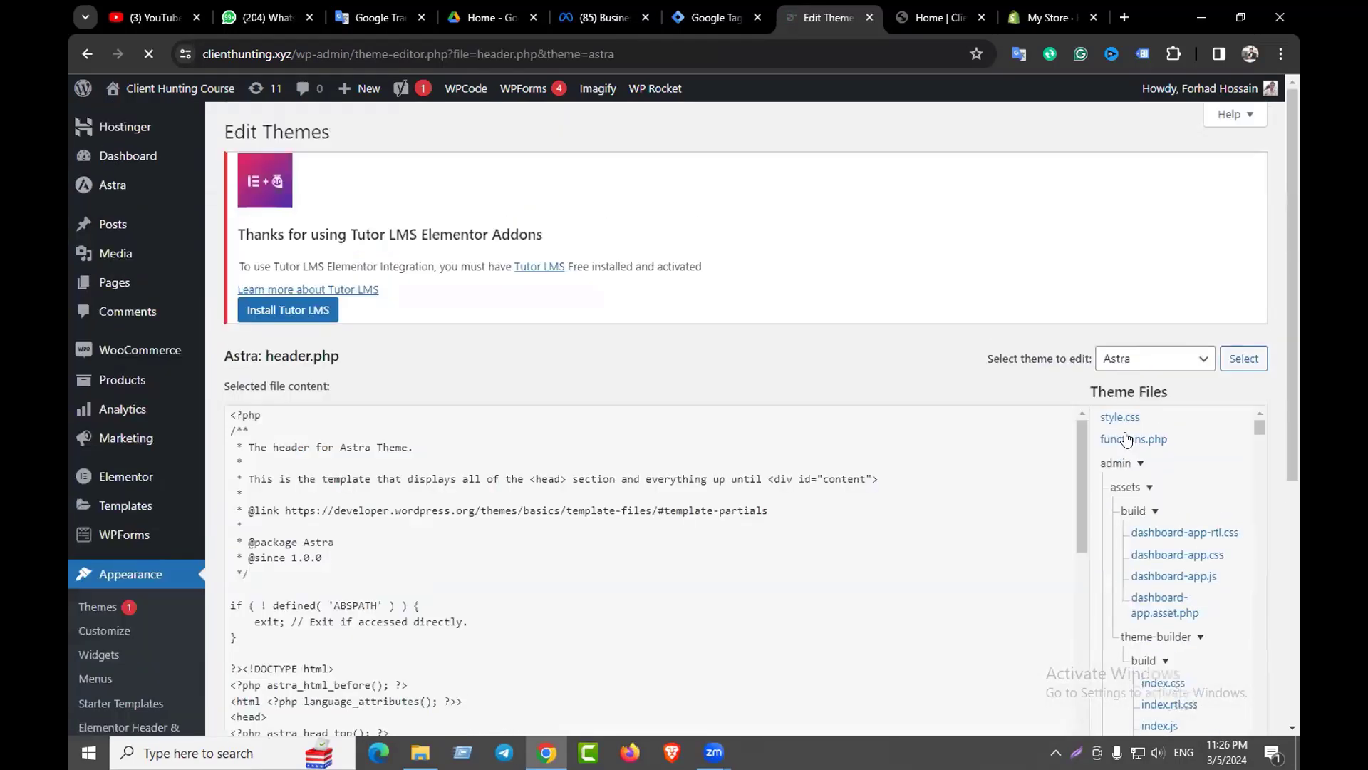
Locate the opening <head> and closing </head> tags in header.php
{"action": "scroll", "coordinate": [485, 466], "scroll_direction": "down", "scroll_amount": 3}
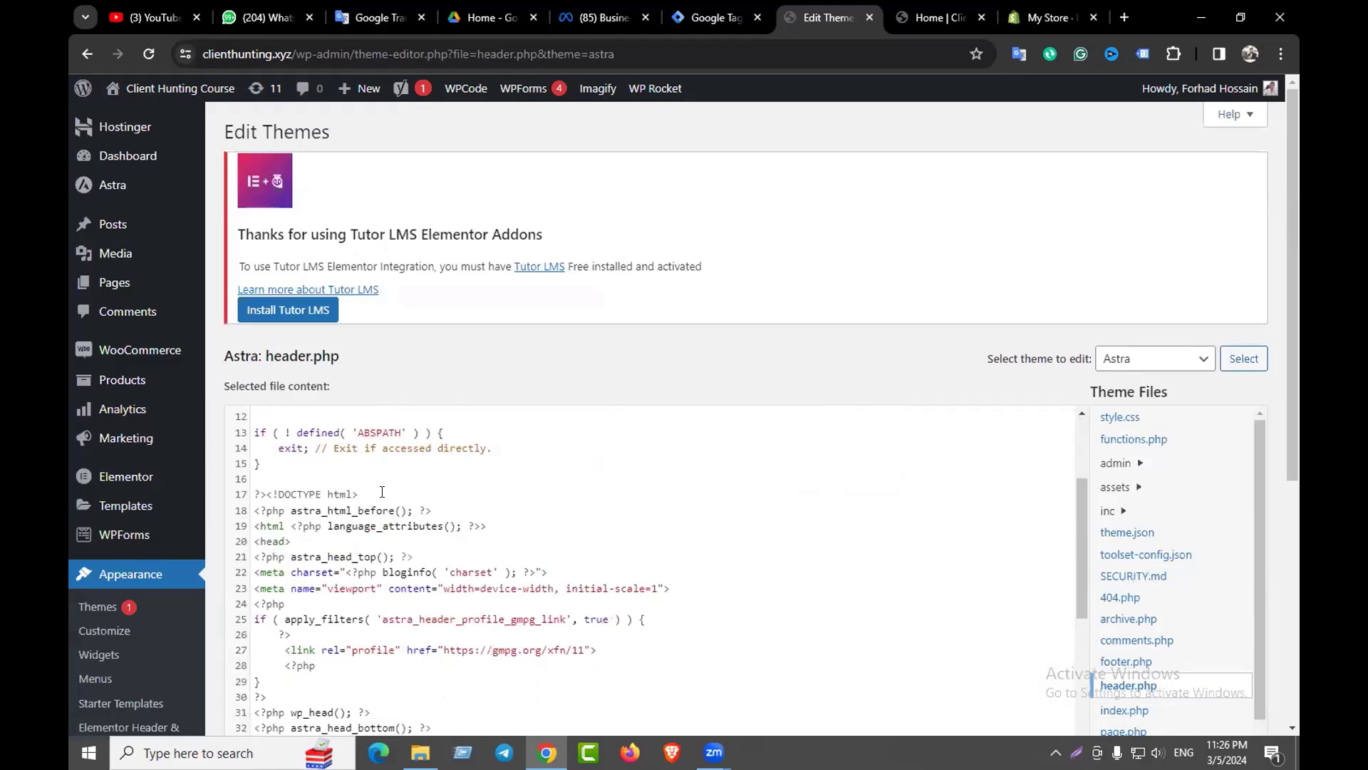
{"action": "left_click_drag", "start_coordinate": [293, 541], "coordinate": [252, 542]}
{"action": "scroll", "coordinate": [252, 549], "scroll_direction": "down", "scroll_amount": 3}
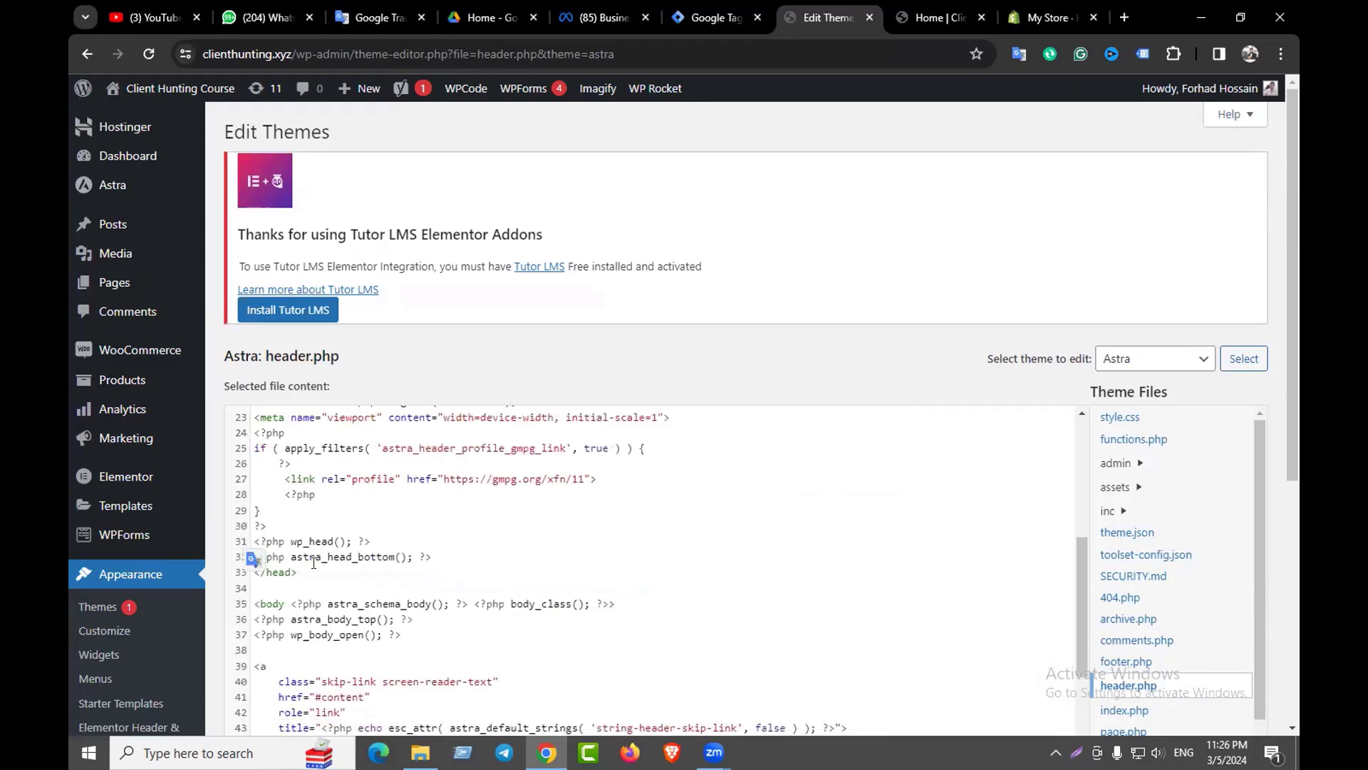
{"action": "left_click_drag", "start_coordinate": [298, 572], "coordinate": [251, 573]}
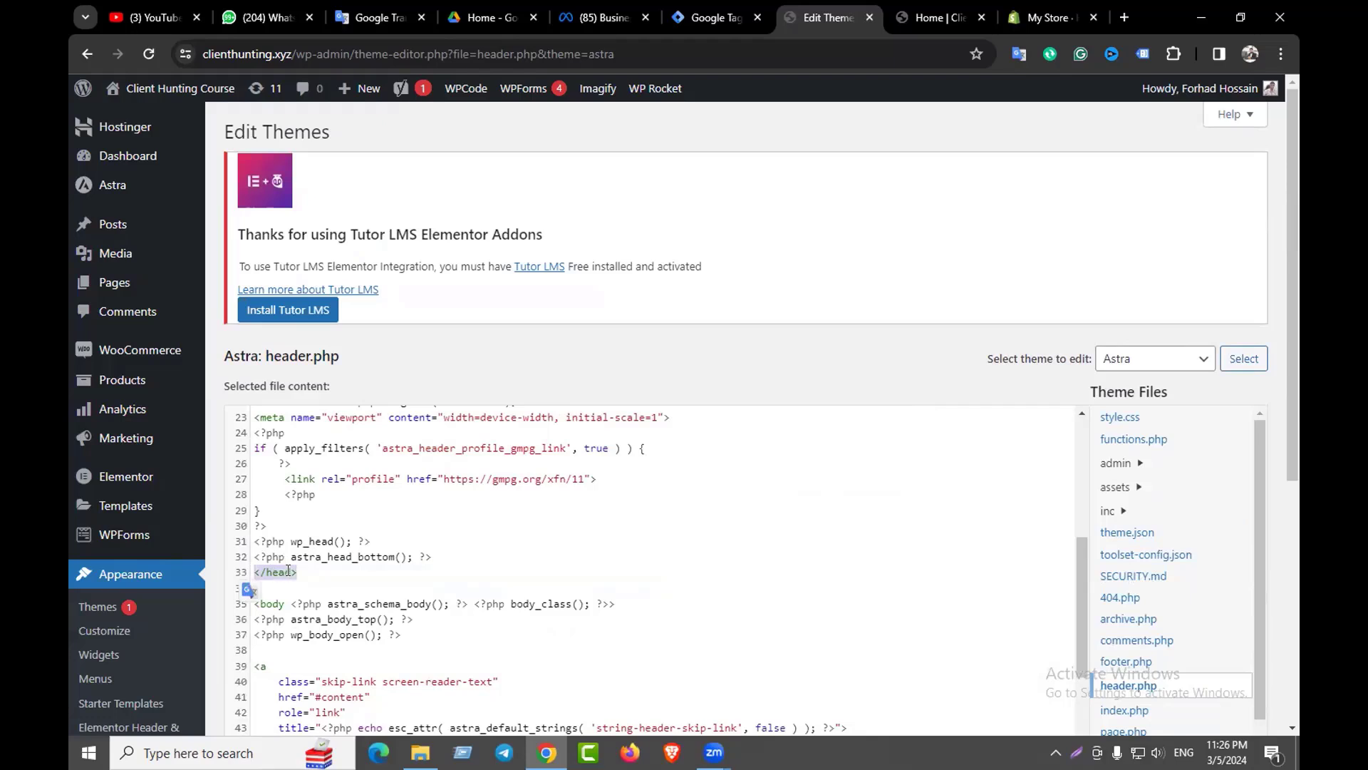
{"action": "scroll", "coordinate": [288, 571], "scroll_direction": "up", "scroll_amount": 3}
{"action": "left_click", "coordinate": [293, 542]}
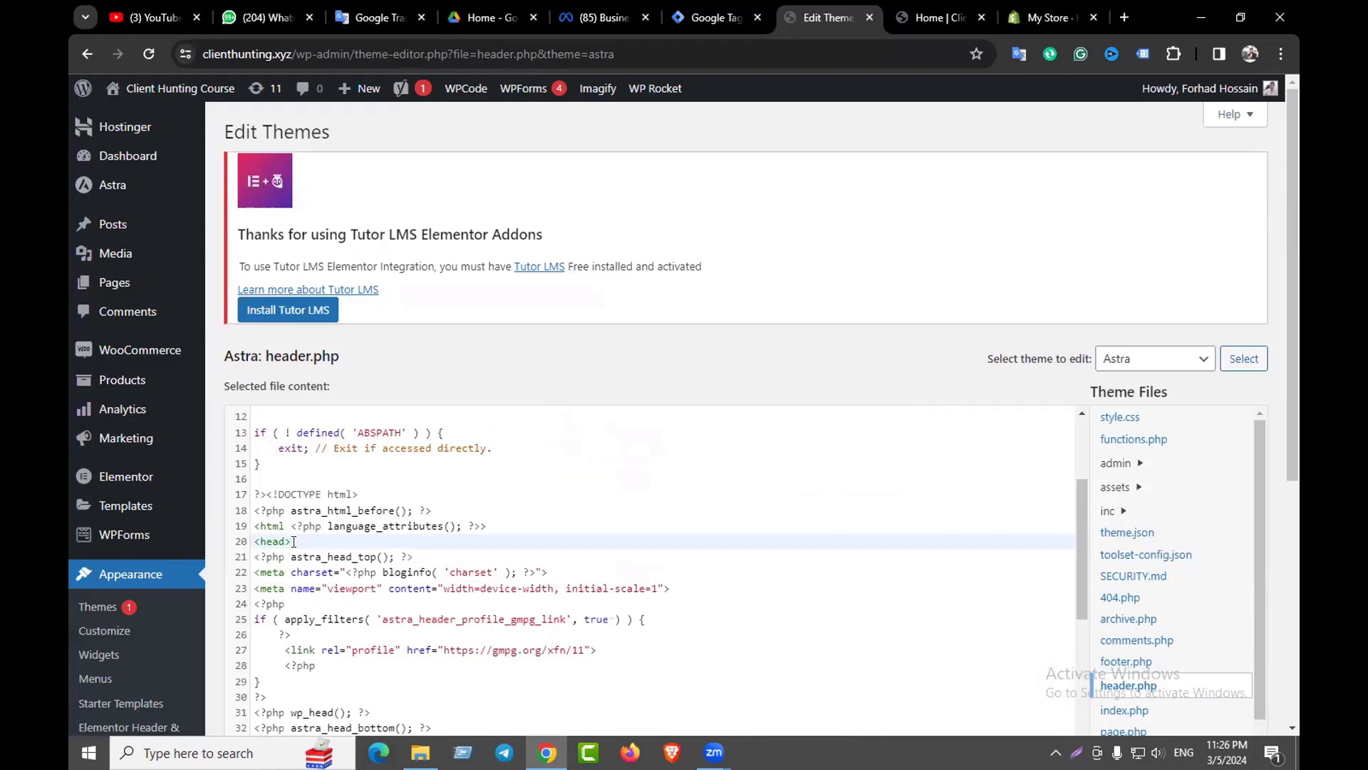
{"action": "key", "text": "Return"}
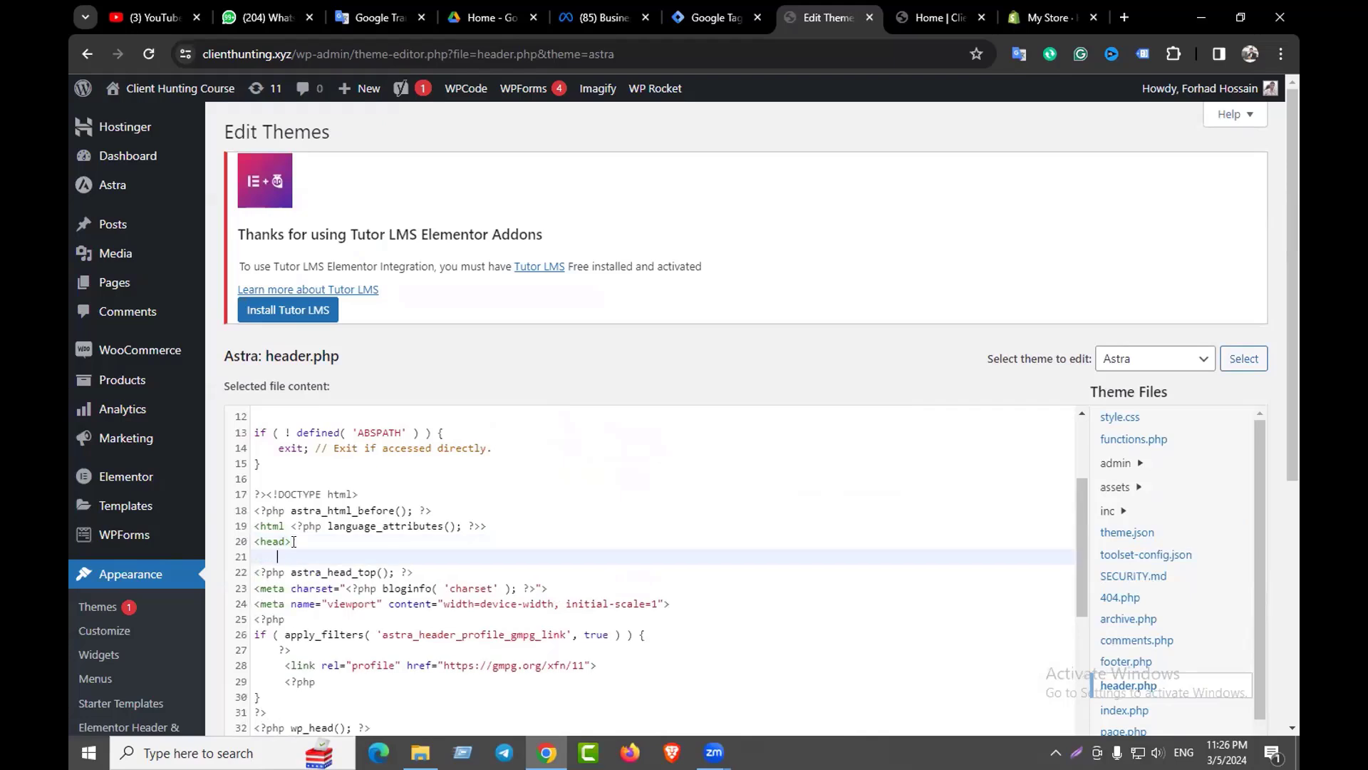
{"action": "key", "text": "BackSpace"}
{"action": "key", "text": "BackSpace"}
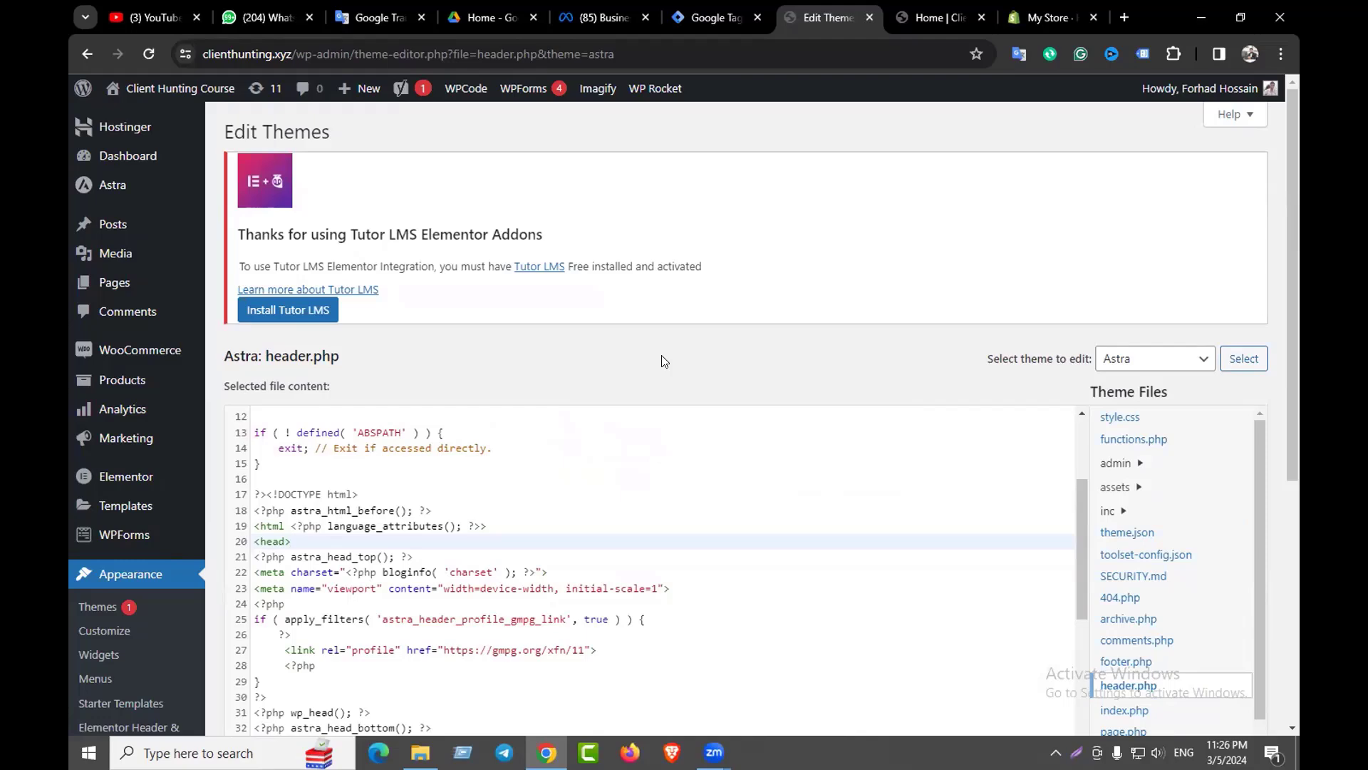
Leave the theme editor without saving header.php and open the list of installed plugins
{"action": "scroll", "coordinate": [662, 360], "scroll_direction": "down", "scroll_amount": 1}
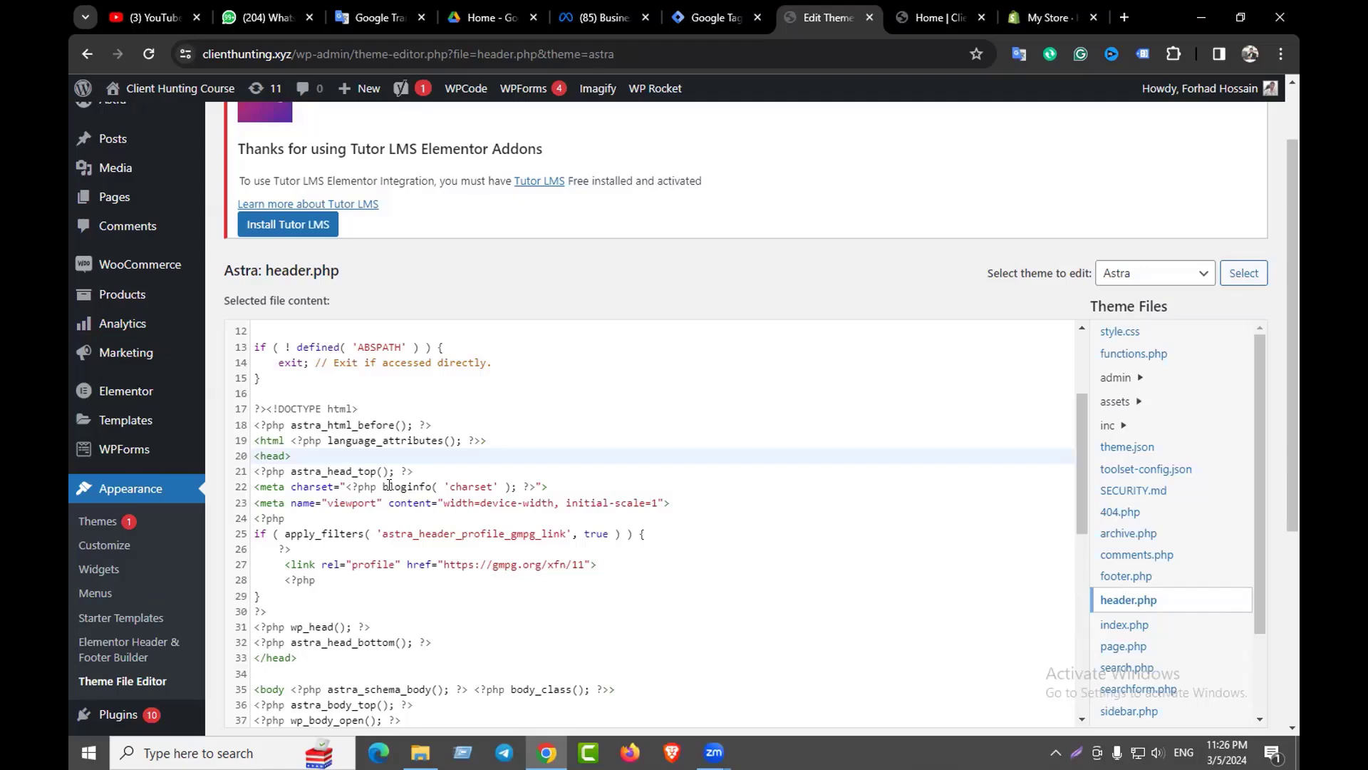
{"action": "scroll", "coordinate": [475, 480], "scroll_direction": "down", "scroll_amount": 2}
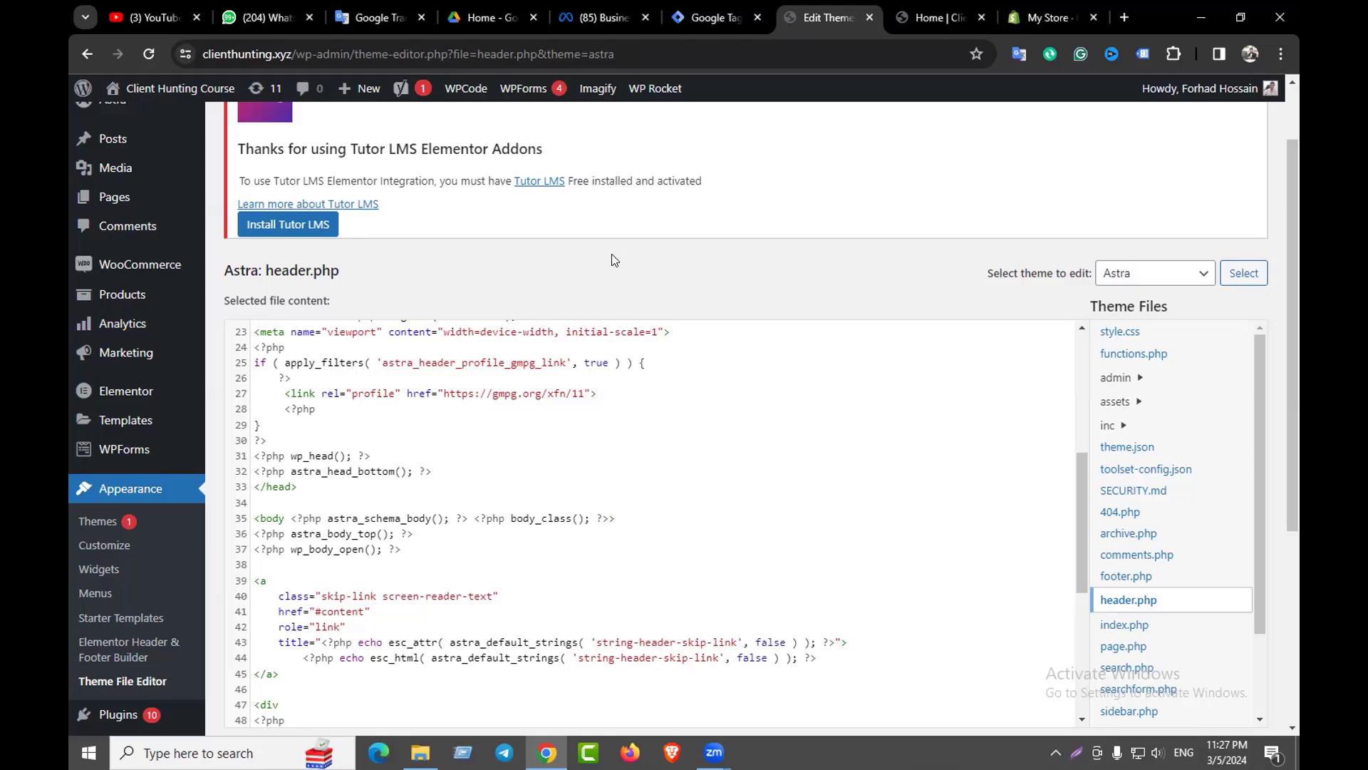
{"action": "scroll", "coordinate": [145, 432], "scroll_direction": "down", "scroll_amount": 2}
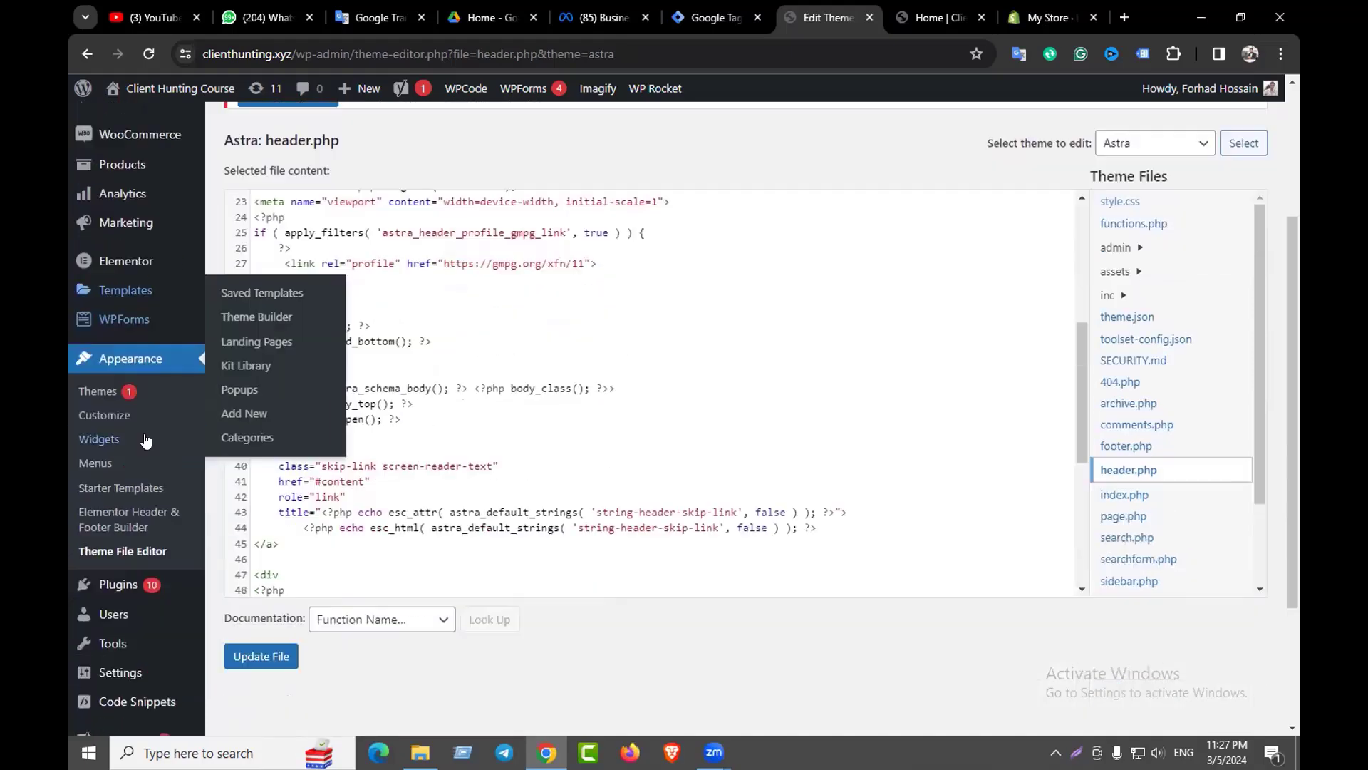
{"action": "scroll", "coordinate": [146, 440], "scroll_direction": "down", "scroll_amount": 2}
{"action": "mouse_move", "coordinate": [111, 504]}
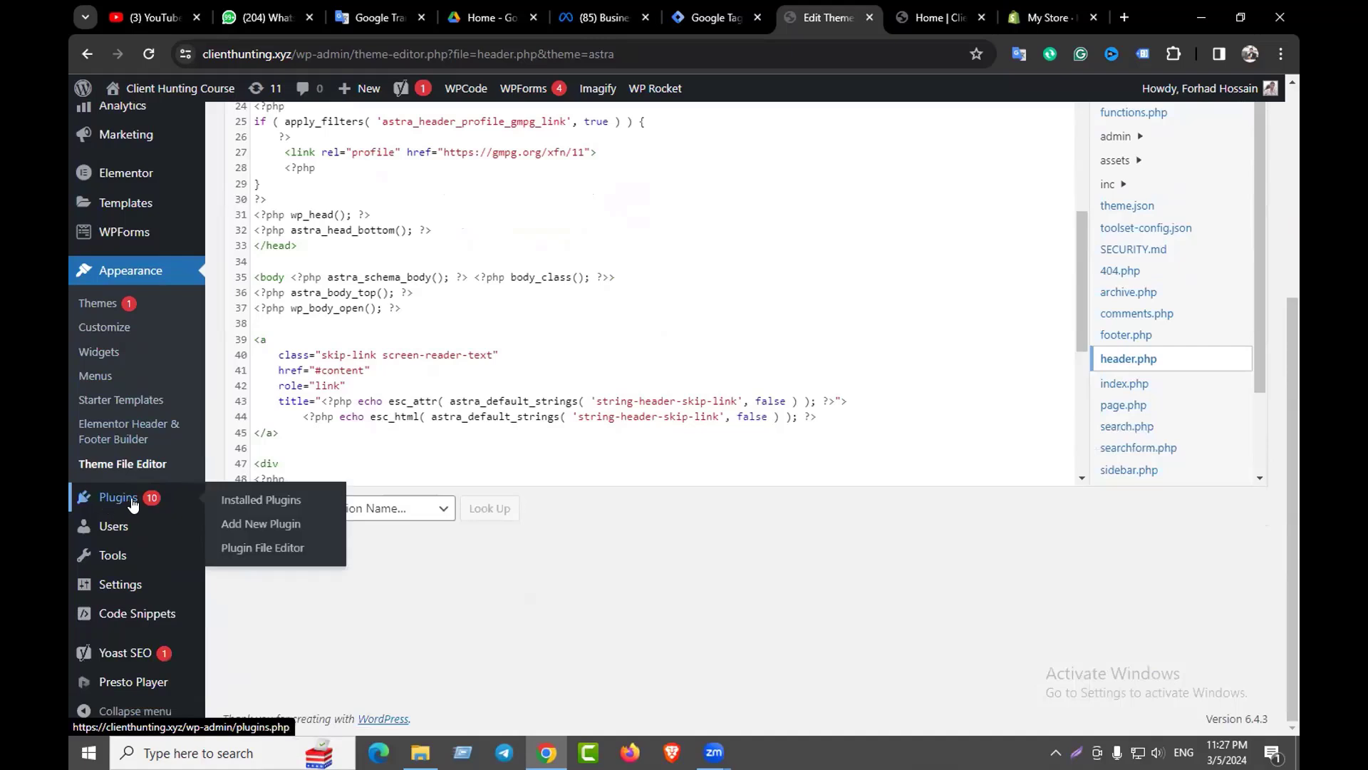
{"action": "left_click", "coordinate": [267, 499]}
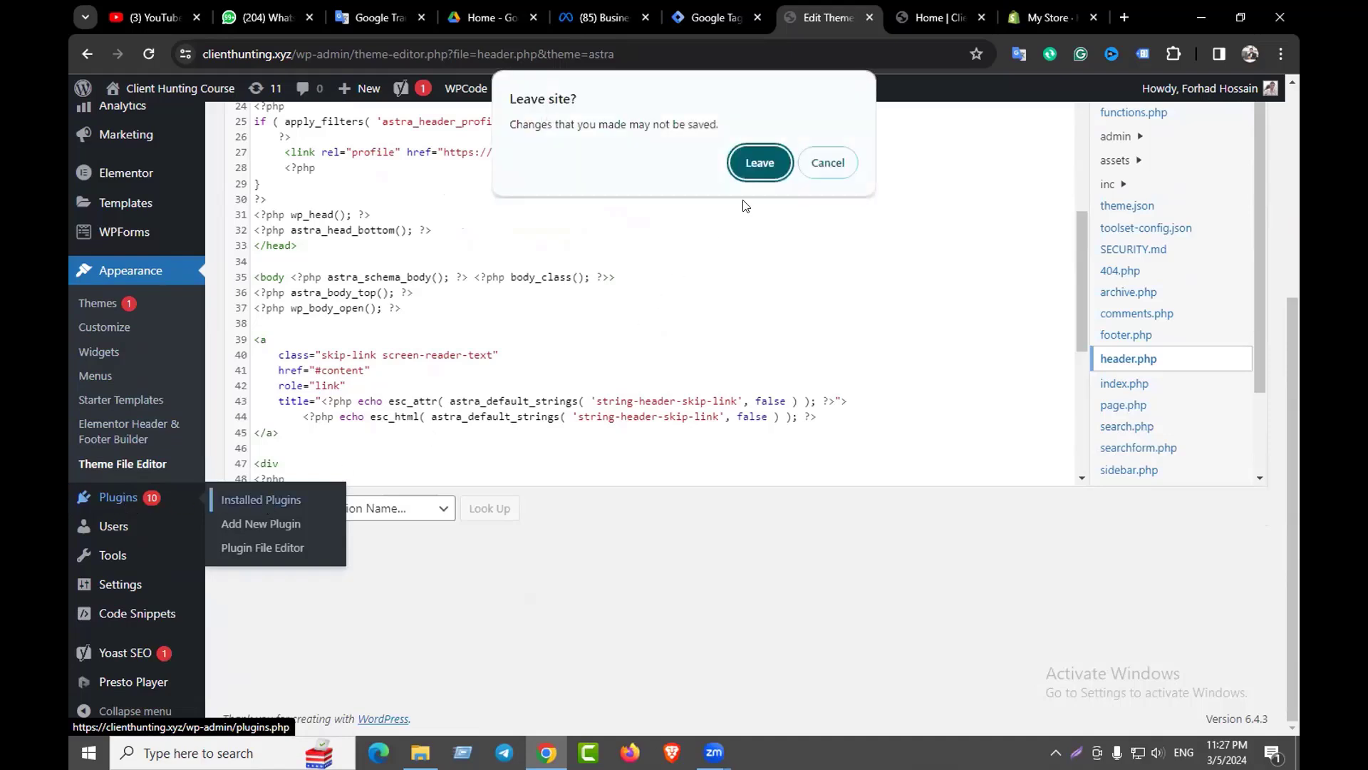
{"action": "left_click", "coordinate": [748, 168]}
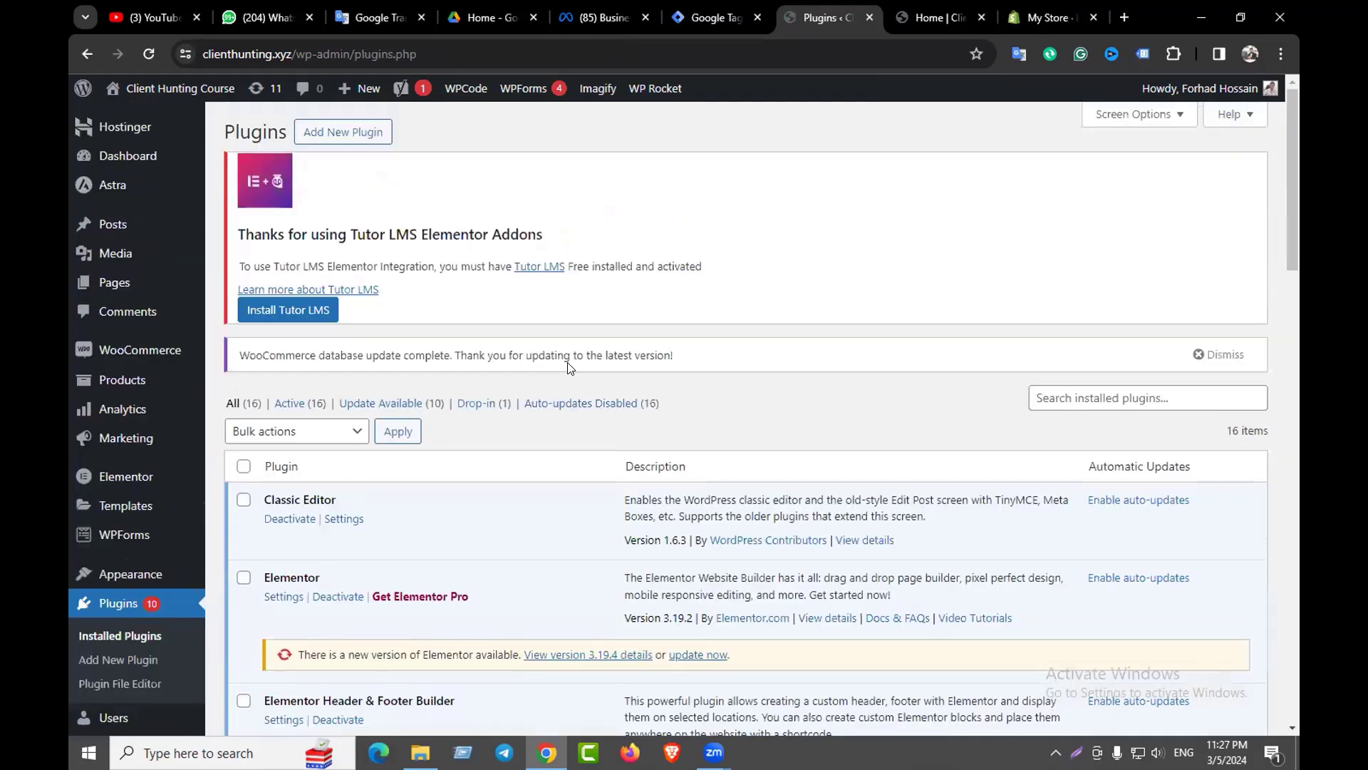
Deactivate the installed GTM4WP plugin and delete it together with its data
{"action": "scroll", "coordinate": [515, 451], "scroll_direction": "down", "scroll_amount": 6}
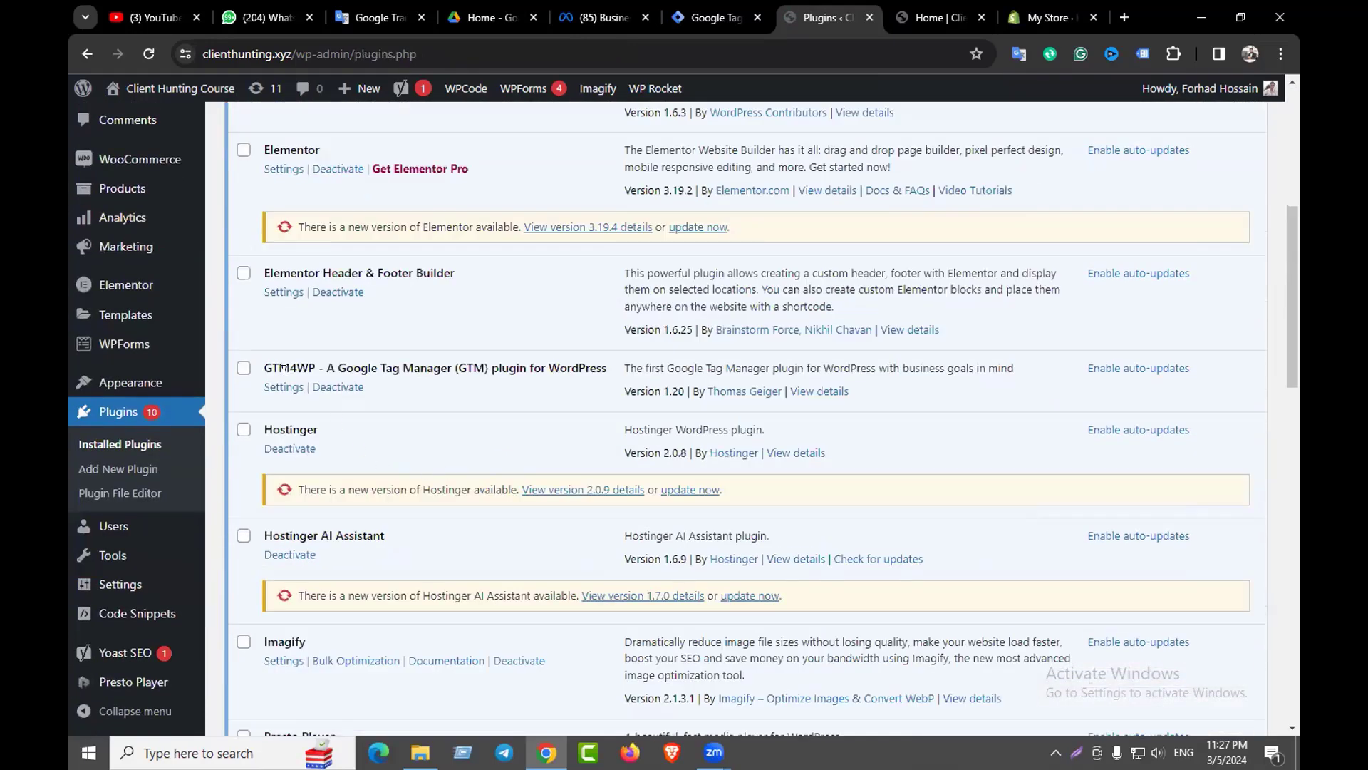
{"action": "left_click", "coordinate": [339, 389]}
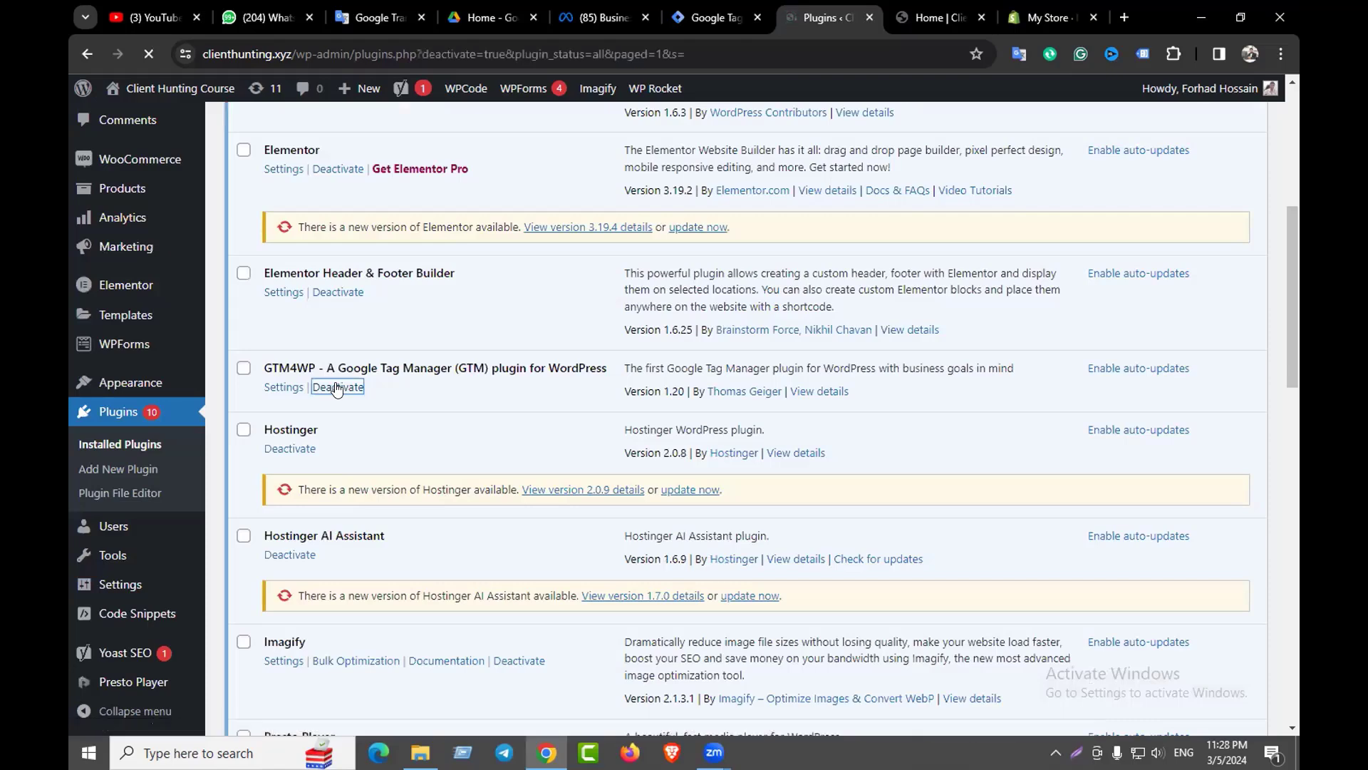
{"action": "scroll", "coordinate": [456, 391], "scroll_direction": "down", "scroll_amount": 2}
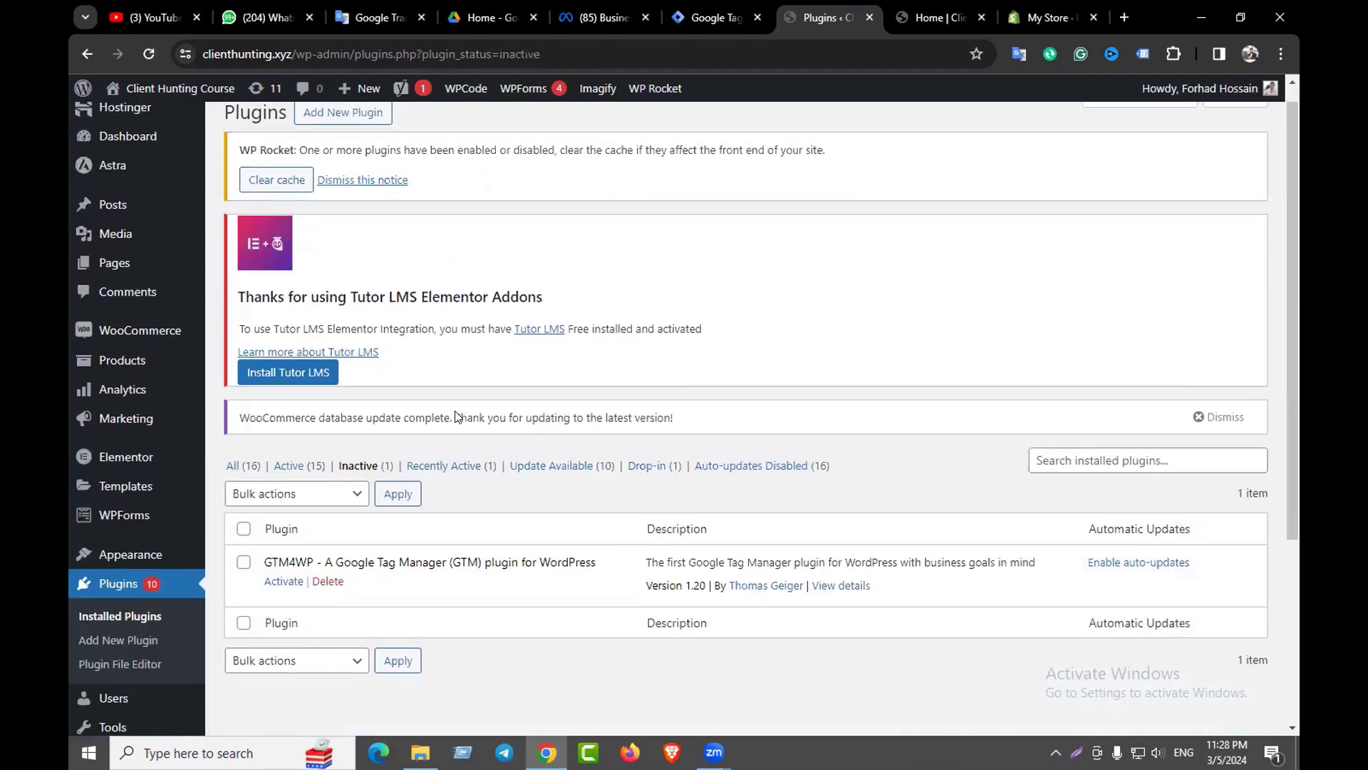
{"action": "scroll", "coordinate": [458, 406], "scroll_direction": "down", "scroll_amount": 2}
{"action": "left_click", "coordinate": [328, 430]}
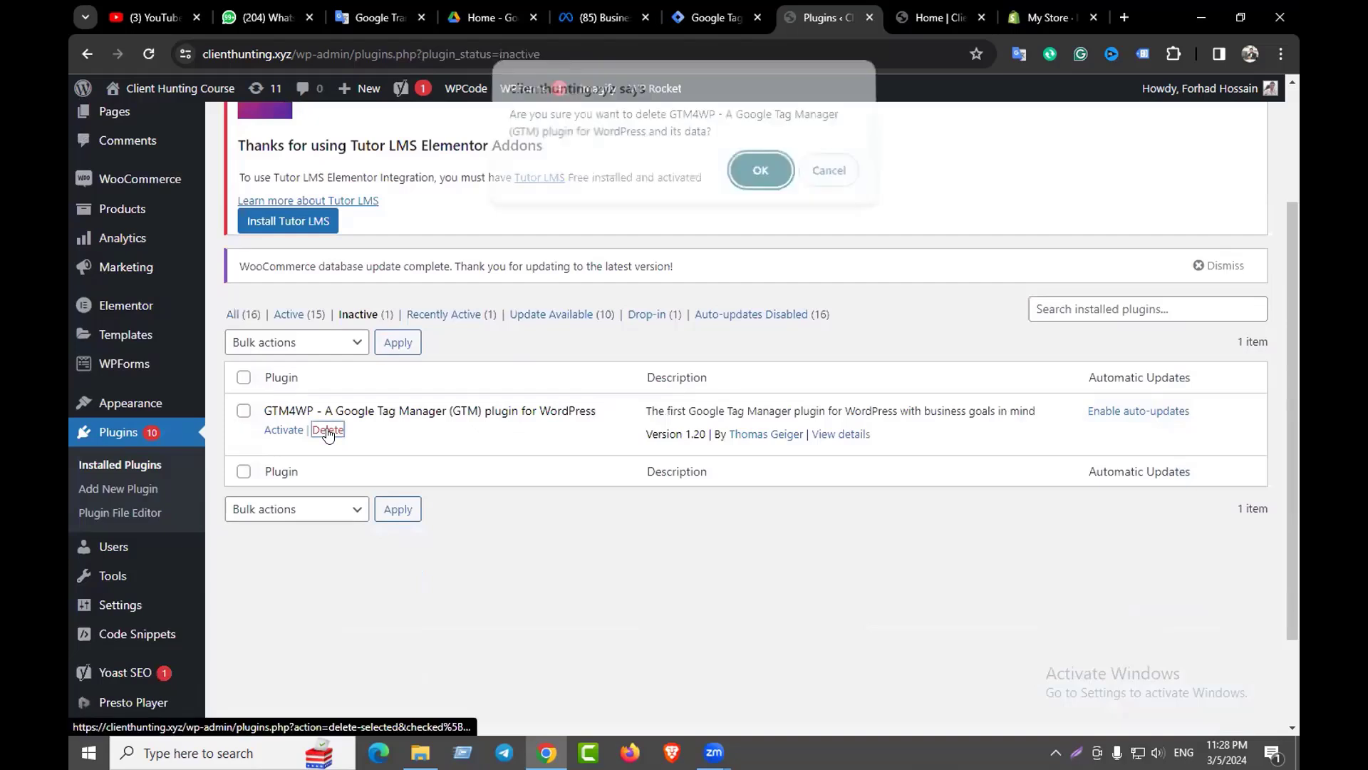
{"action": "left_click", "coordinate": [768, 170]}
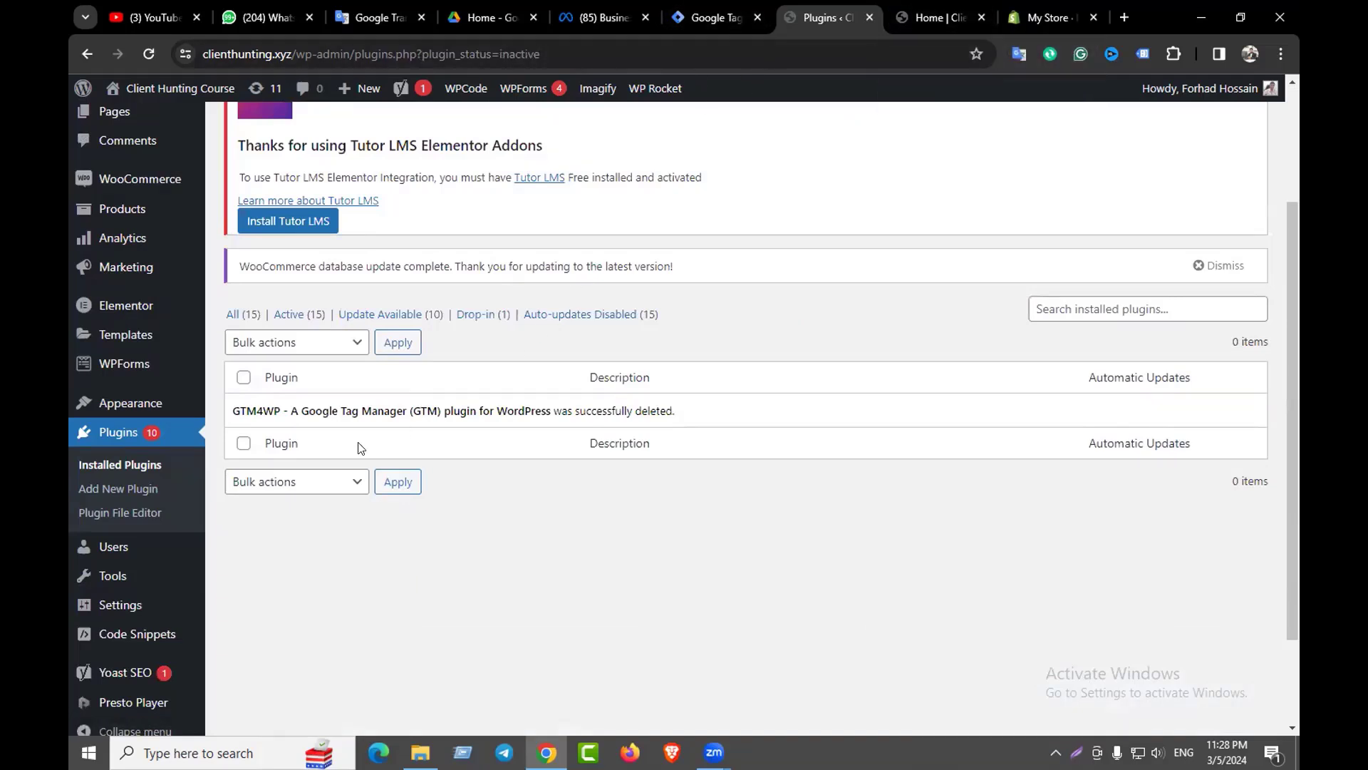
Open the page for adding new plugins and search it for "gtm4dp"
{"action": "left_click", "coordinate": [148, 489]}
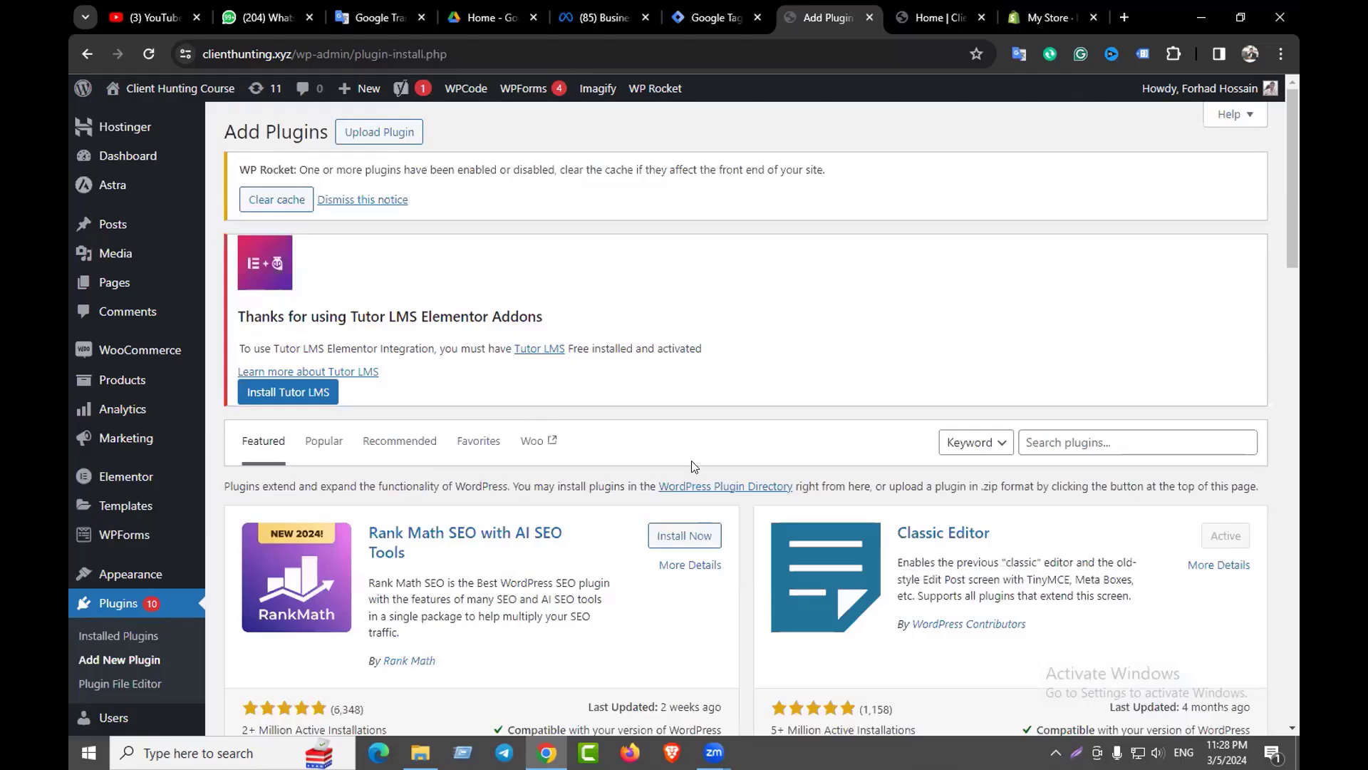
{"action": "scroll", "coordinate": [844, 435], "scroll_direction": "down", "scroll_amount": 2}
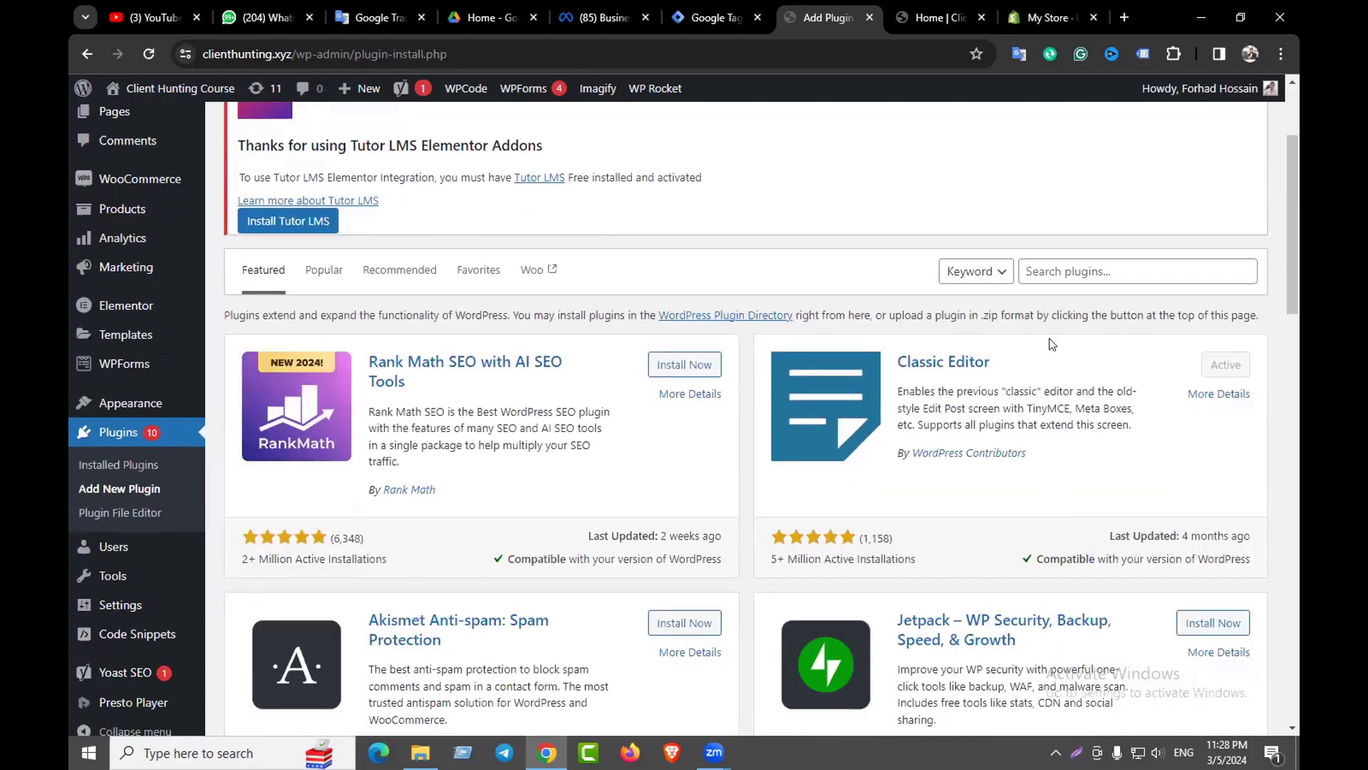
{"action": "left_click", "coordinate": [1056, 271]}
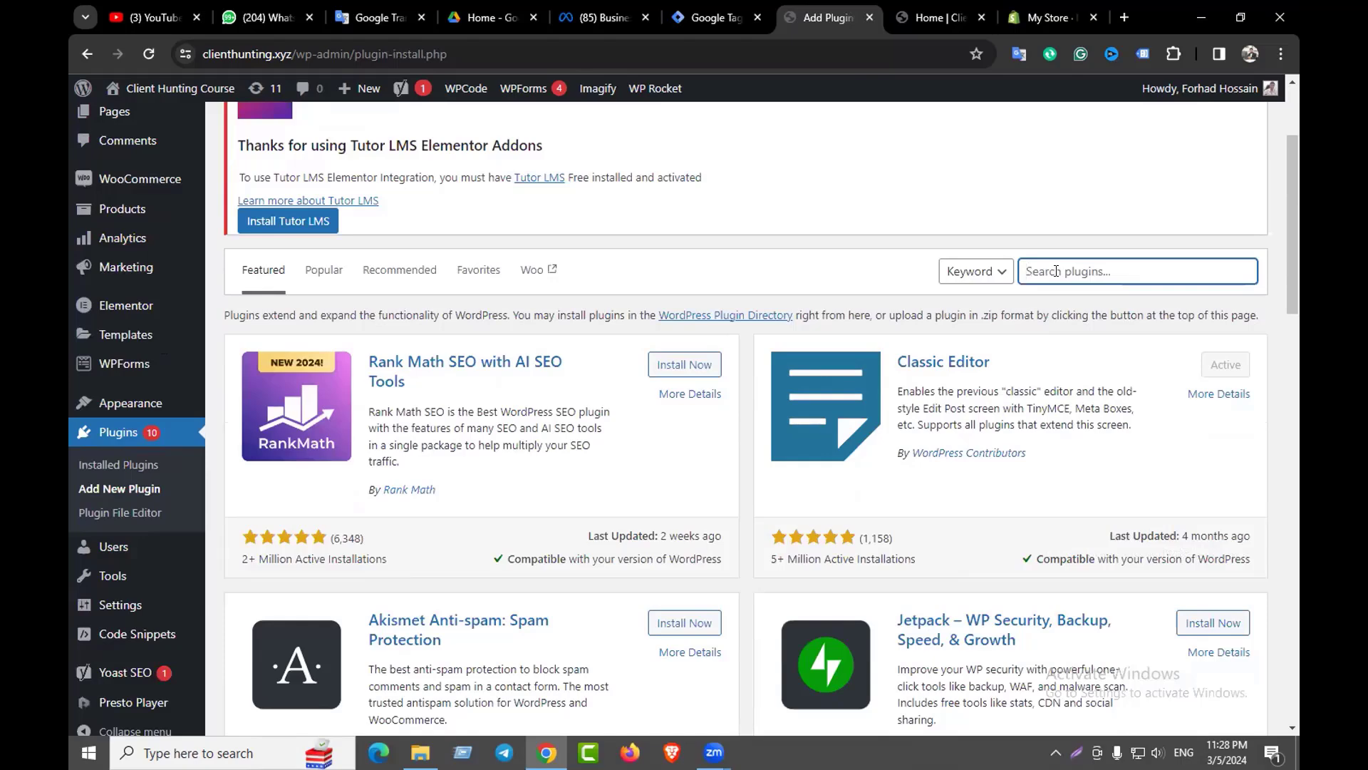
{"action": "type", "text": "gtm"}
{"action": "type", "text": "4"}
{"action": "type", "text": "wp"}
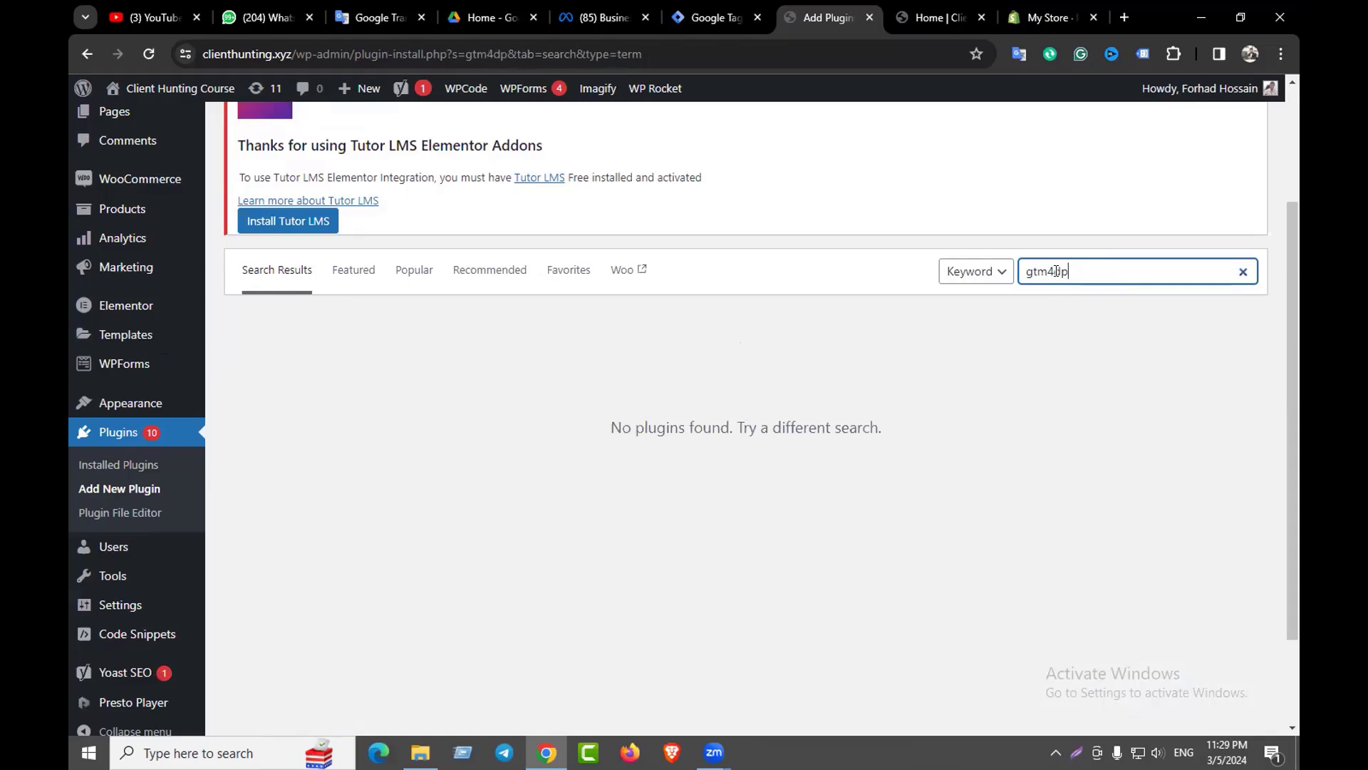
Replace the plugin search term with "google tag manager"
{"action": "key", "text": "BackSpace"}
{"action": "key", "text": "BackSpace"}
{"action": "key", "text": "BackSpace"}
{"action": "key", "text": "BackSpace"}
{"action": "key", "text": "BackSpace"}
{"action": "key", "text": "BackSpace"}
{"action": "type", "text": "google tag "}
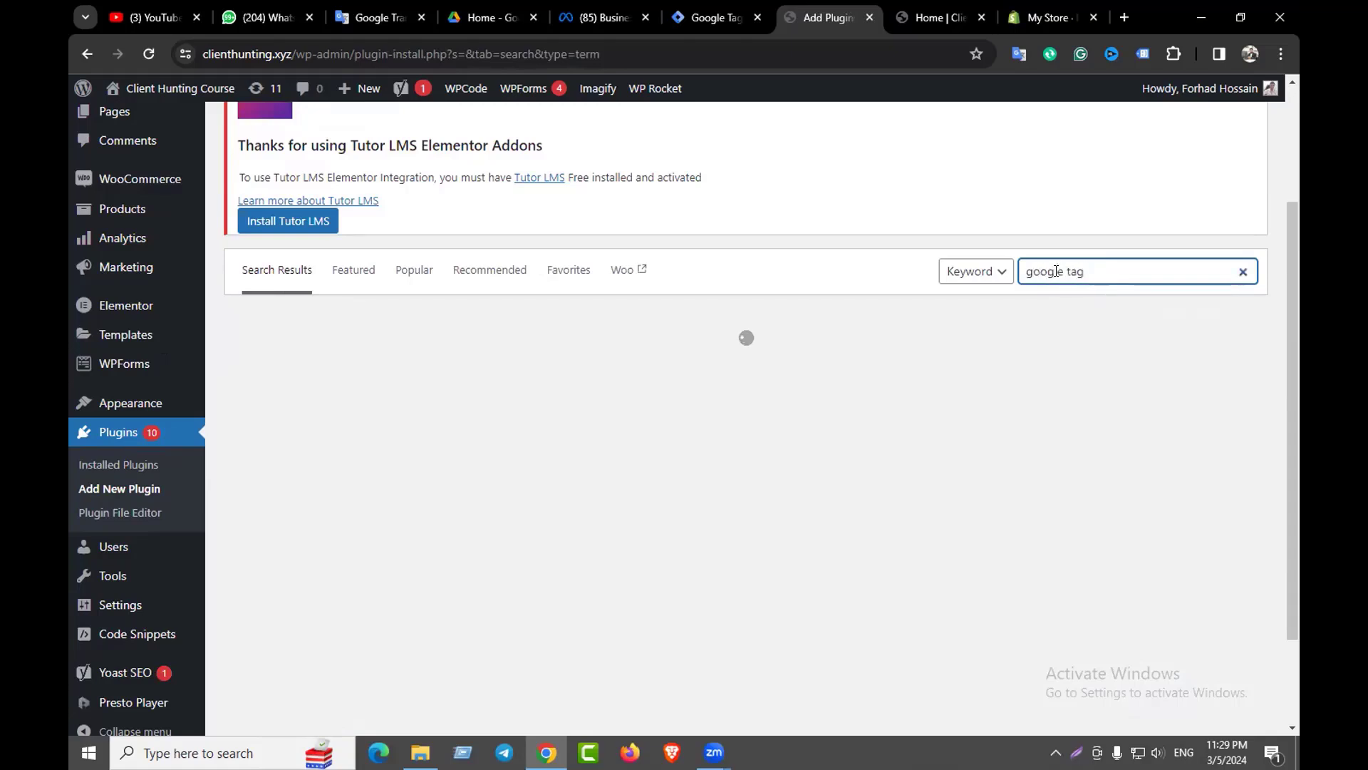
{"action": "type", "text": "manager"}
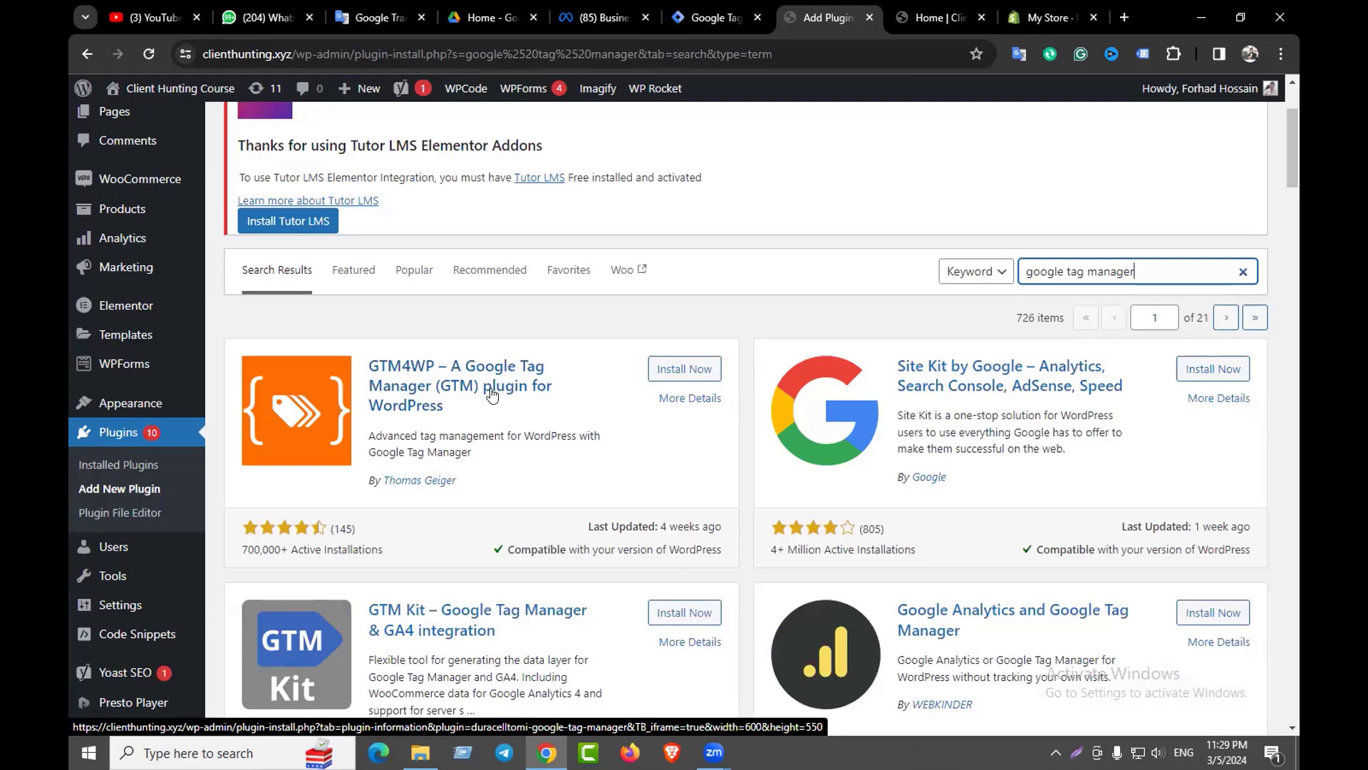
Install and activate the "GTM4WP – A Google Tag Manager (GTM) plugin for WordPress" plugin
{"action": "left_click", "coordinate": [670, 368]}
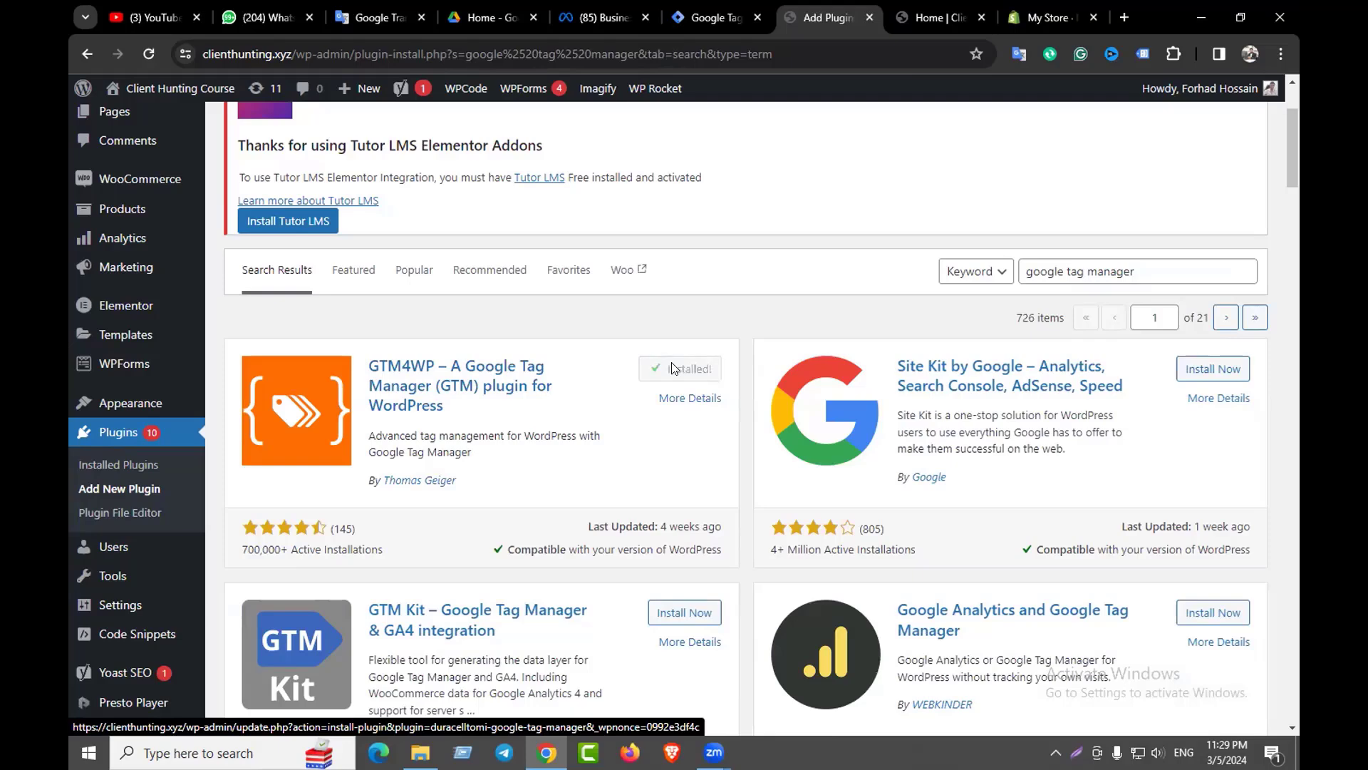
{"action": "left_click", "coordinate": [671, 368]}
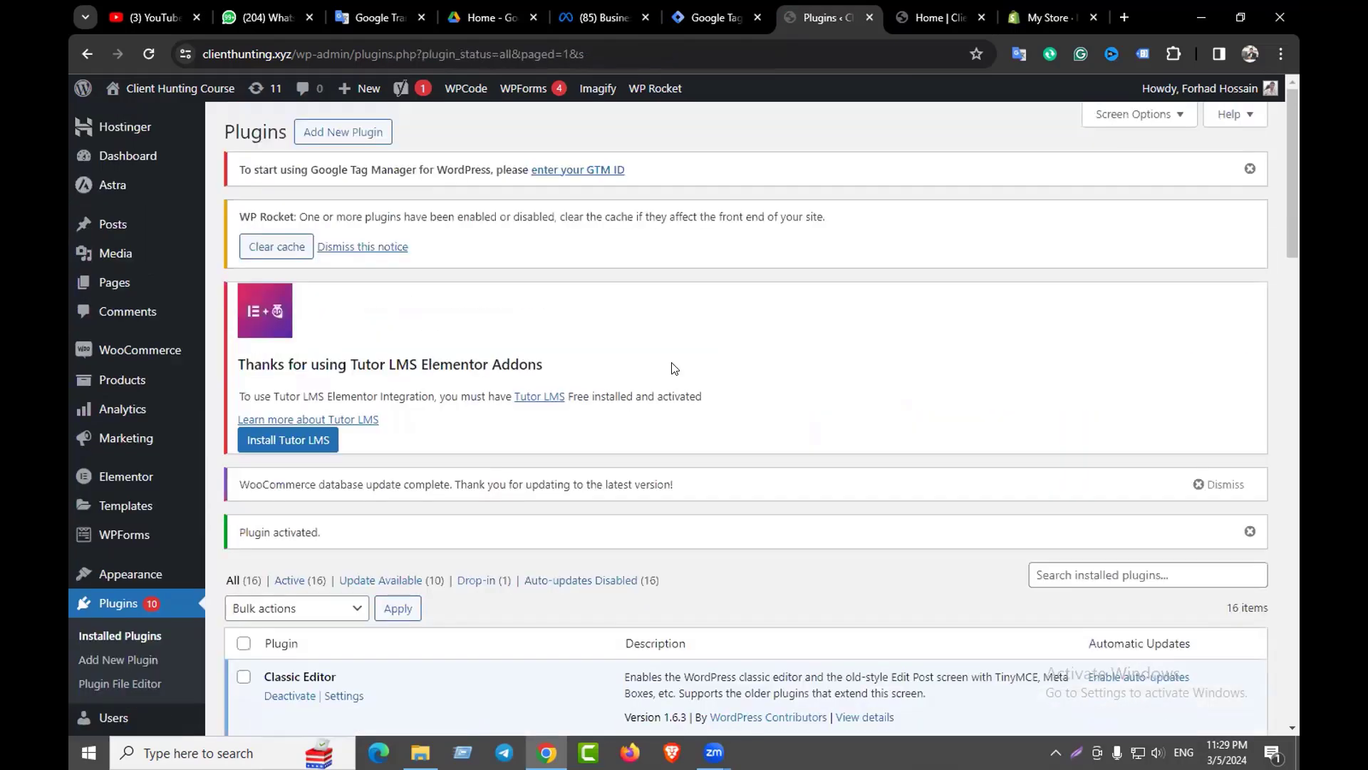
{"action": "scroll", "coordinate": [488, 476], "scroll_direction": "down", "scroll_amount": 1}
{"action": "scroll", "coordinate": [488, 476], "scroll_direction": "down", "scroll_amount": 2}
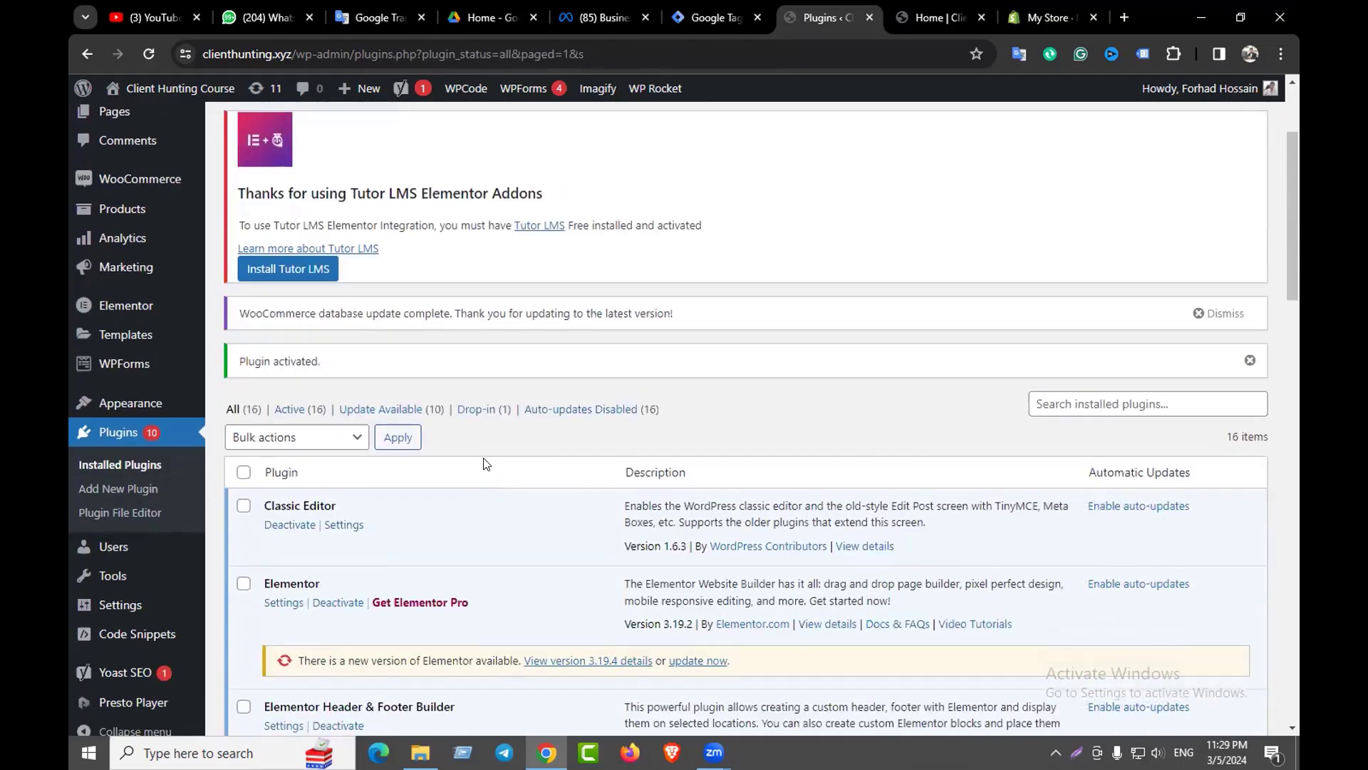
{"action": "scroll", "coordinate": [481, 463], "scroll_direction": "down", "scroll_amount": 2}
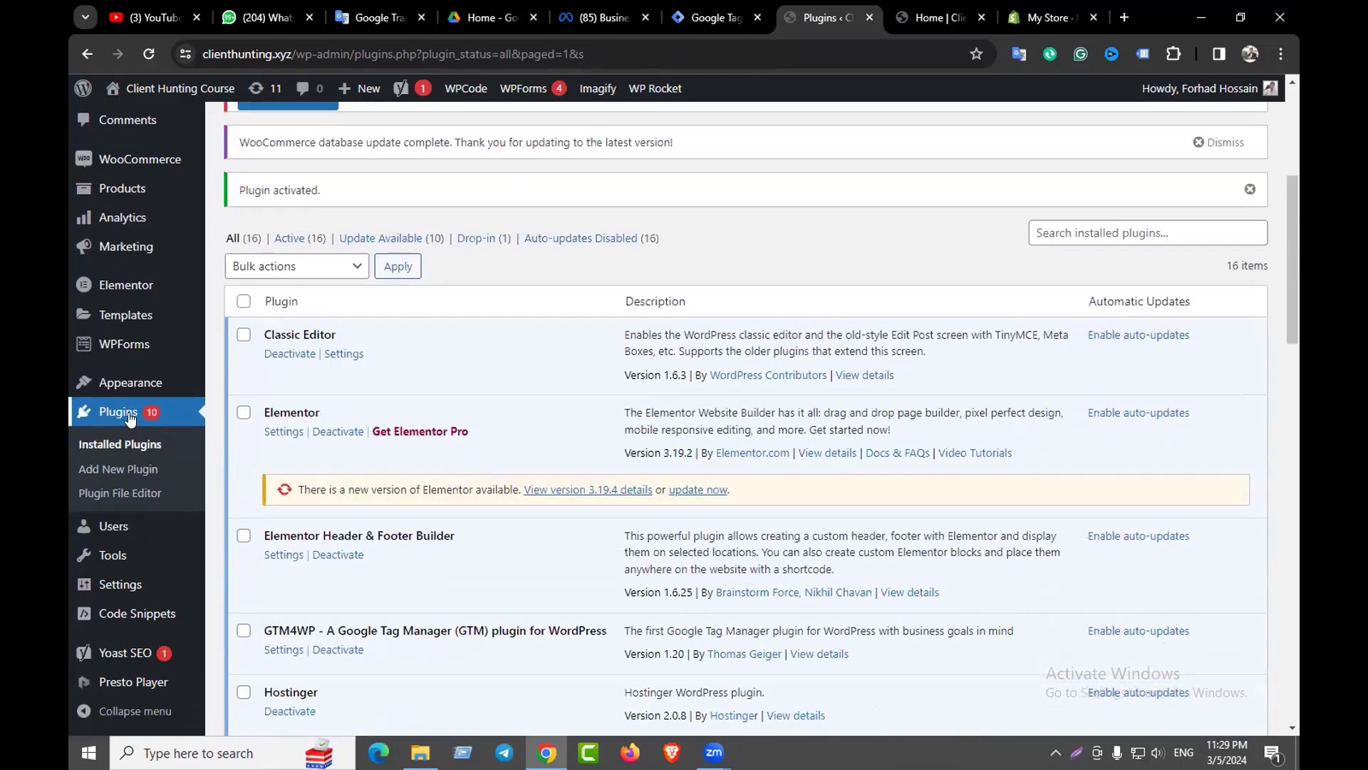
Open the Google Tag Manager settings page and bring the Google Tag Manager ID field and container code options into view
{"action": "mouse_move", "coordinate": [122, 585]}
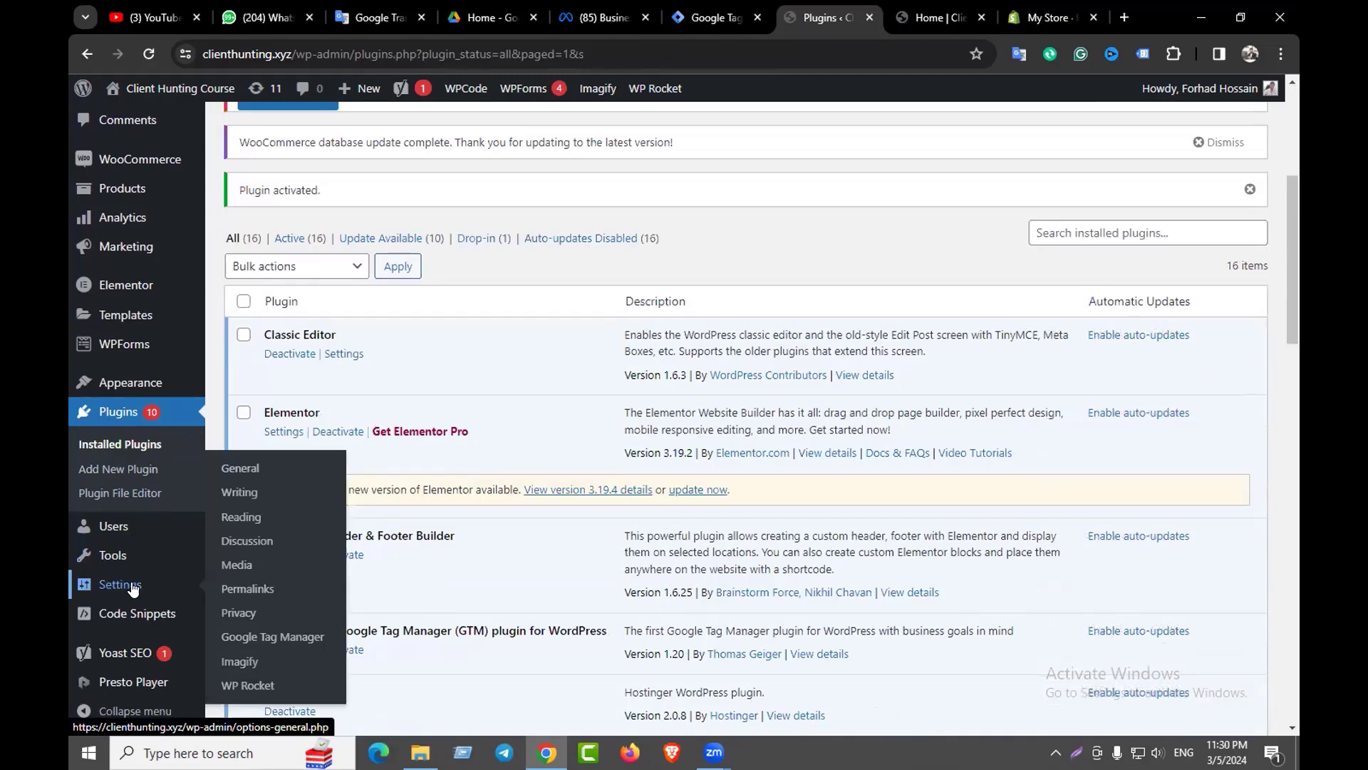
{"action": "left_click", "coordinate": [276, 640]}
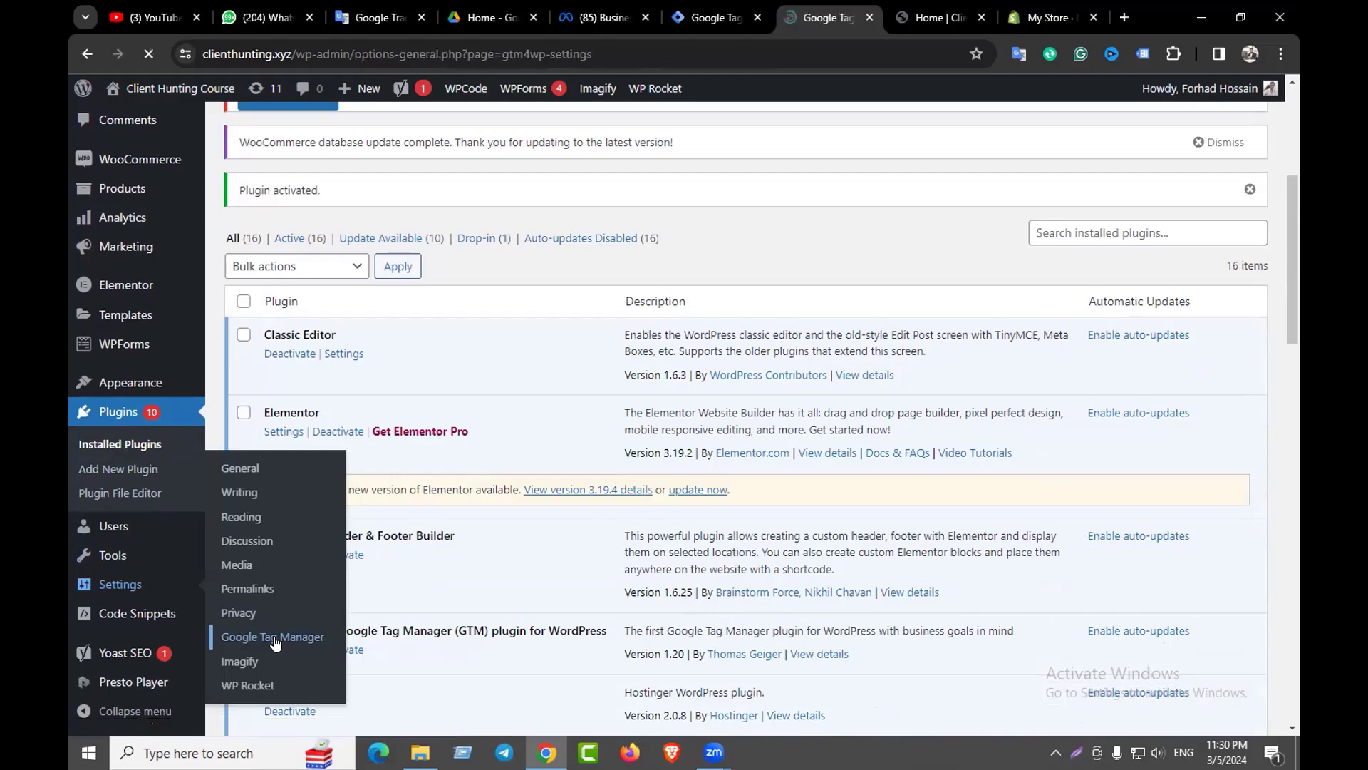
{"action": "scroll", "coordinate": [630, 352], "scroll_direction": "down", "scroll_amount": 2}
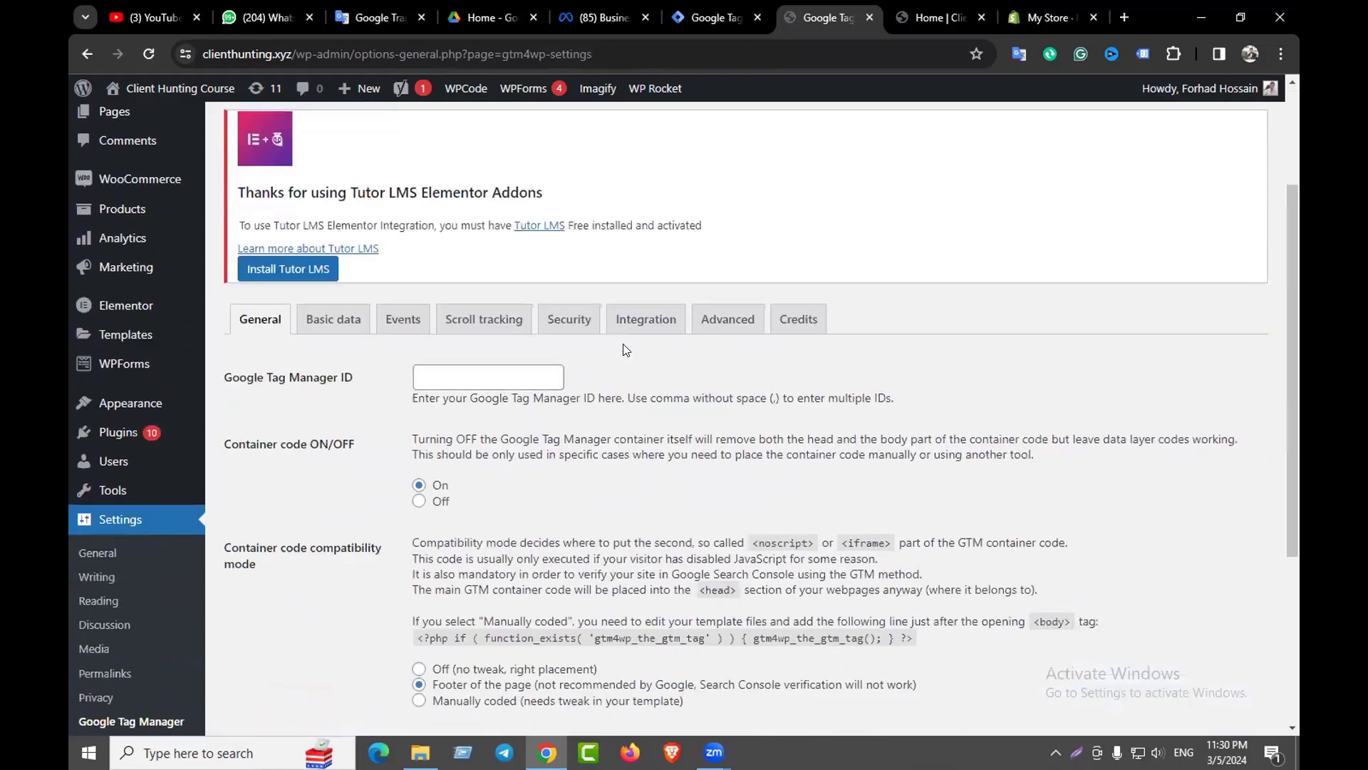
{"action": "scroll", "coordinate": [523, 365], "scroll_direction": "down", "scroll_amount": 1}
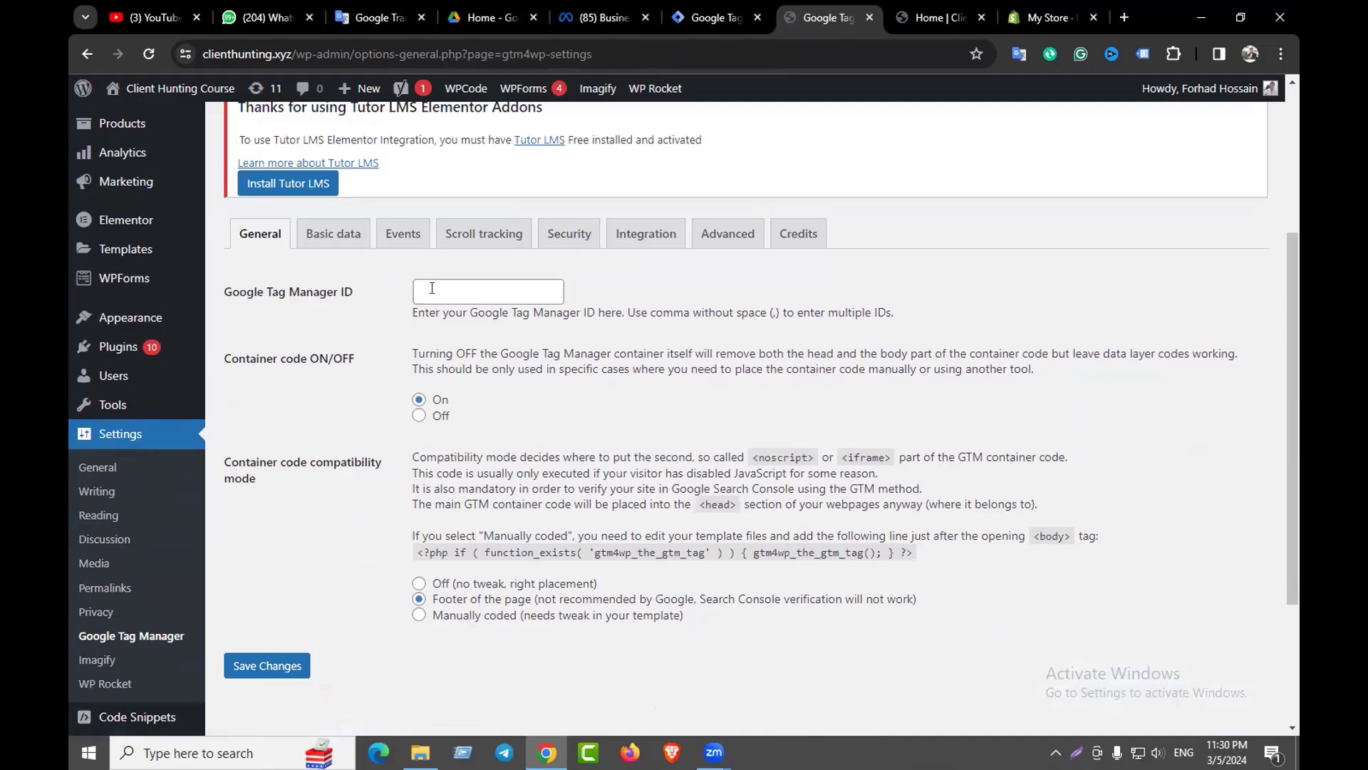
Copy GTM-5W6C35F2 from Tag Manager's head snippet into the plugin's Google Tag Manager ID, switch container code and compatibility mode to Off, and save
{"action": "left_click", "coordinate": [713, 17]}
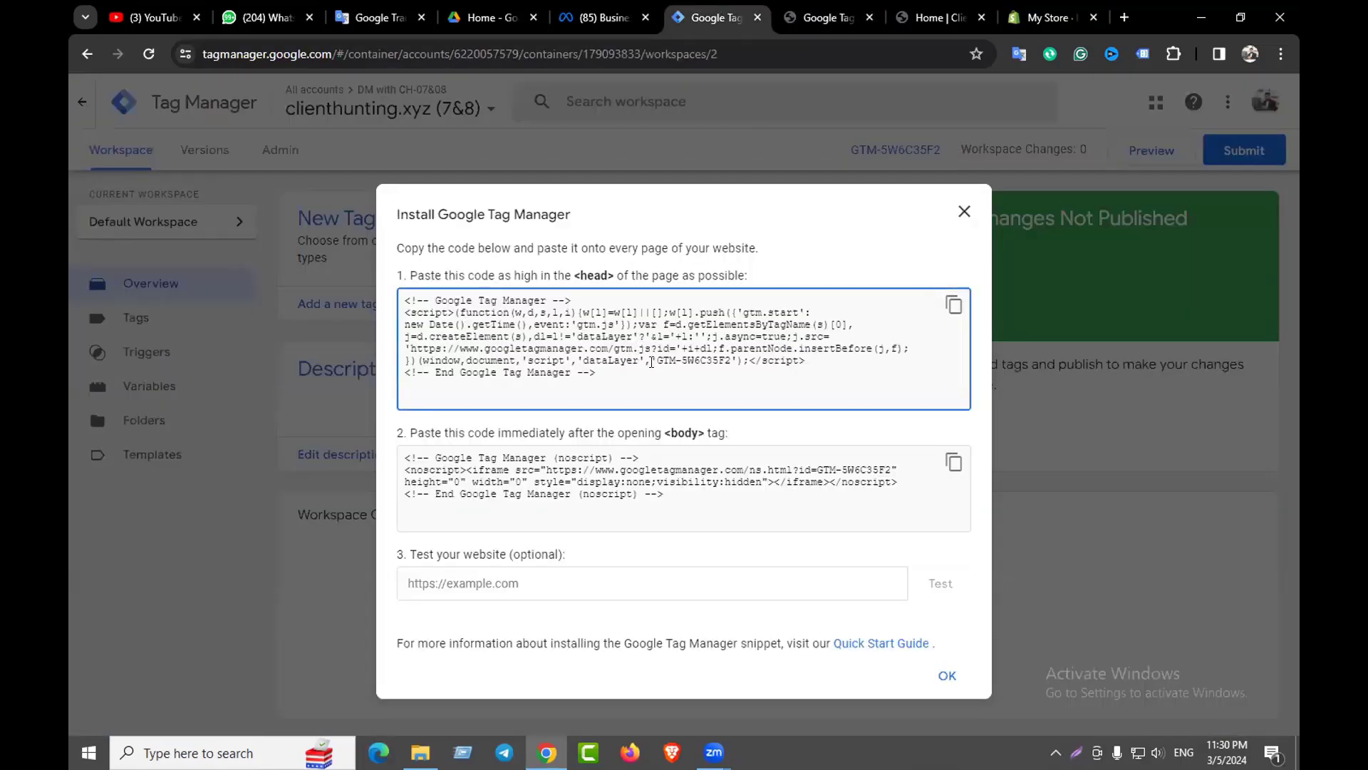
{"action": "left_click_drag", "start_coordinate": [657, 358], "coordinate": [727, 353]}
{"action": "key", "text": "ctrl+c"}
{"action": "left_click", "coordinate": [827, 16]}
{"action": "left_click", "coordinate": [432, 296]}
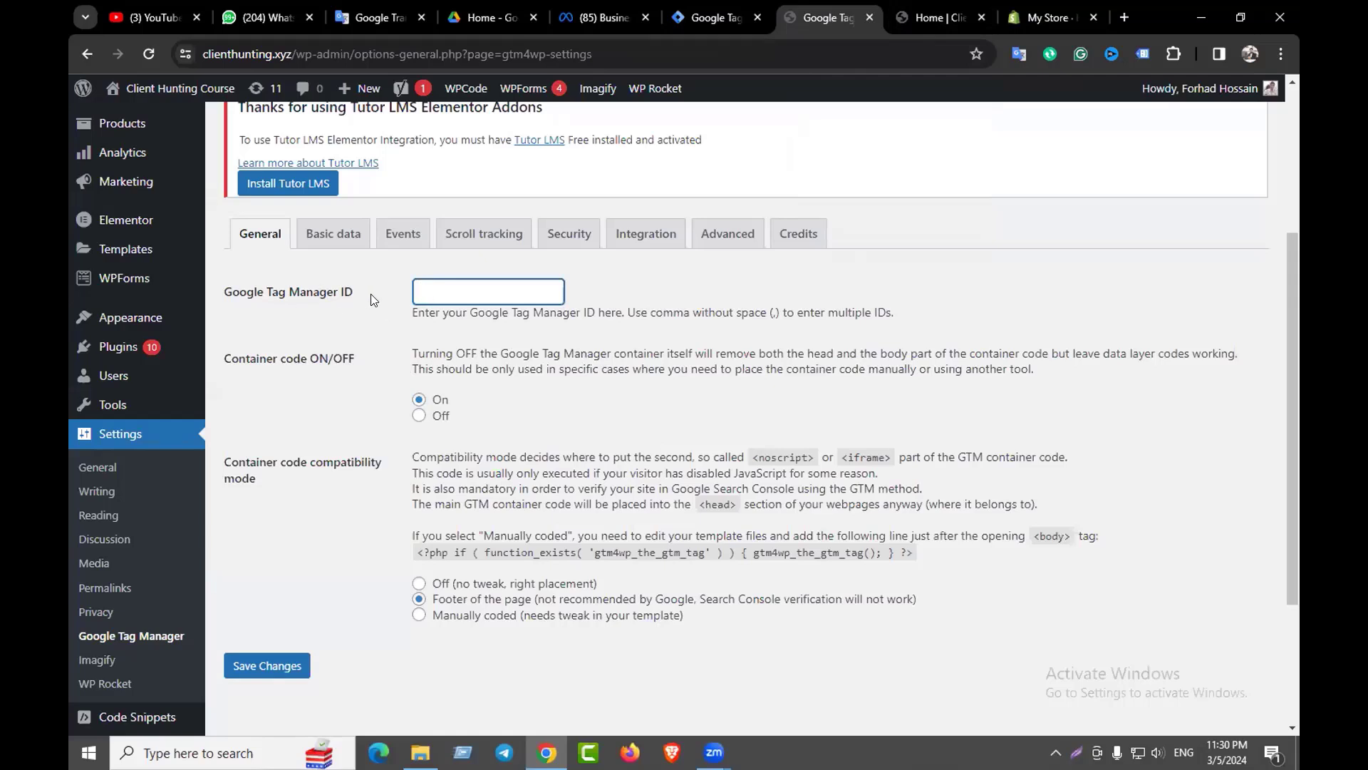
{"action": "key", "text": "ctrl+v"}
{"action": "left_click", "coordinate": [282, 668]}
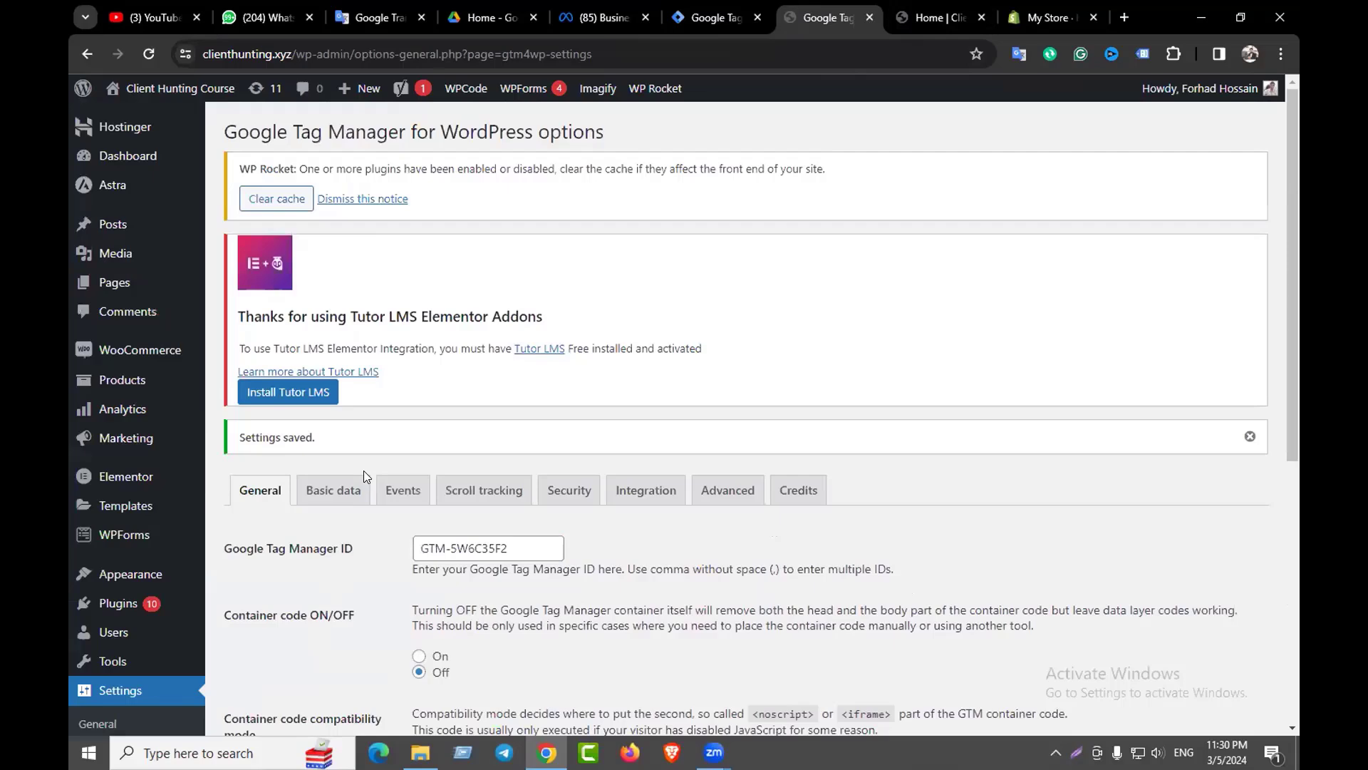
Enable Track e-commerce in the plugin's WooCommerce integration settings and save the changes
{"action": "scroll", "coordinate": [402, 418], "scroll_direction": "down", "scroll_amount": 2}
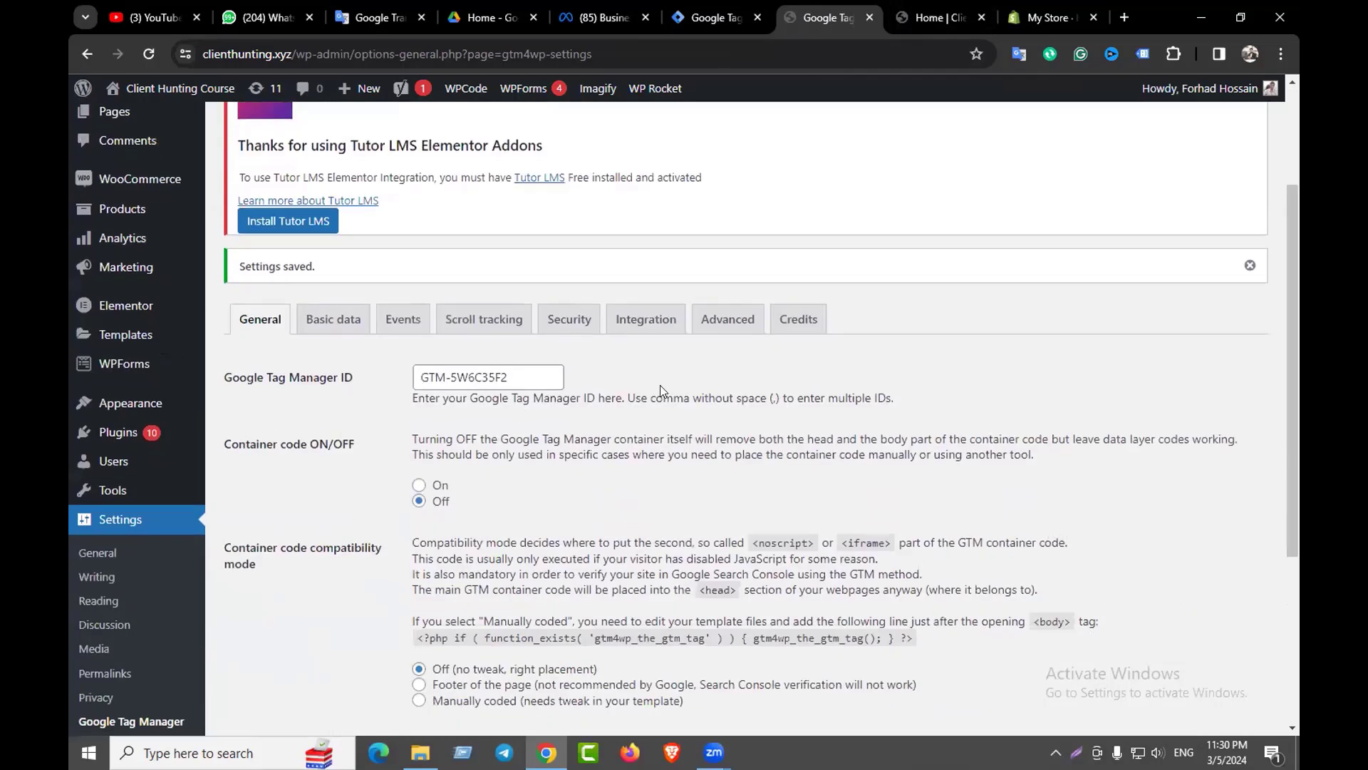
{"action": "left_click", "coordinate": [646, 324]}
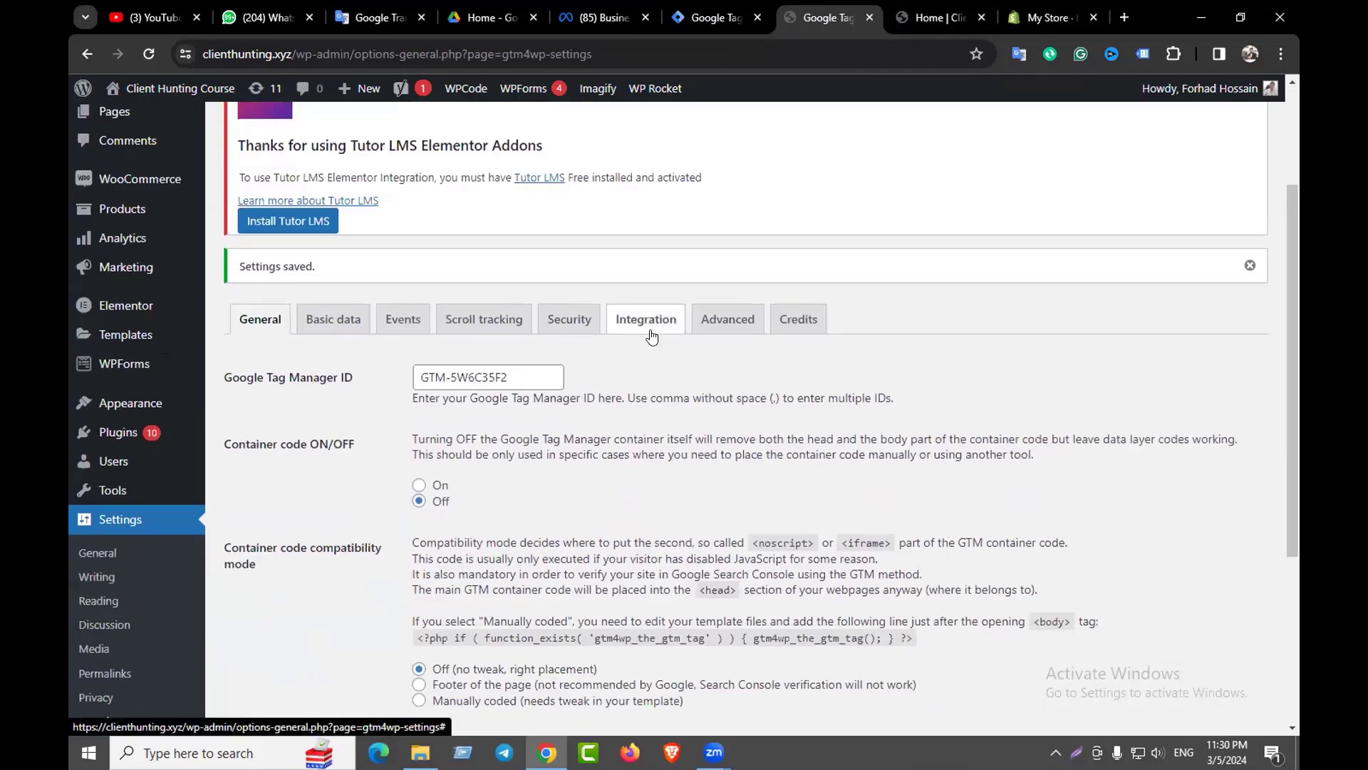
{"action": "left_click", "coordinate": [419, 502]}
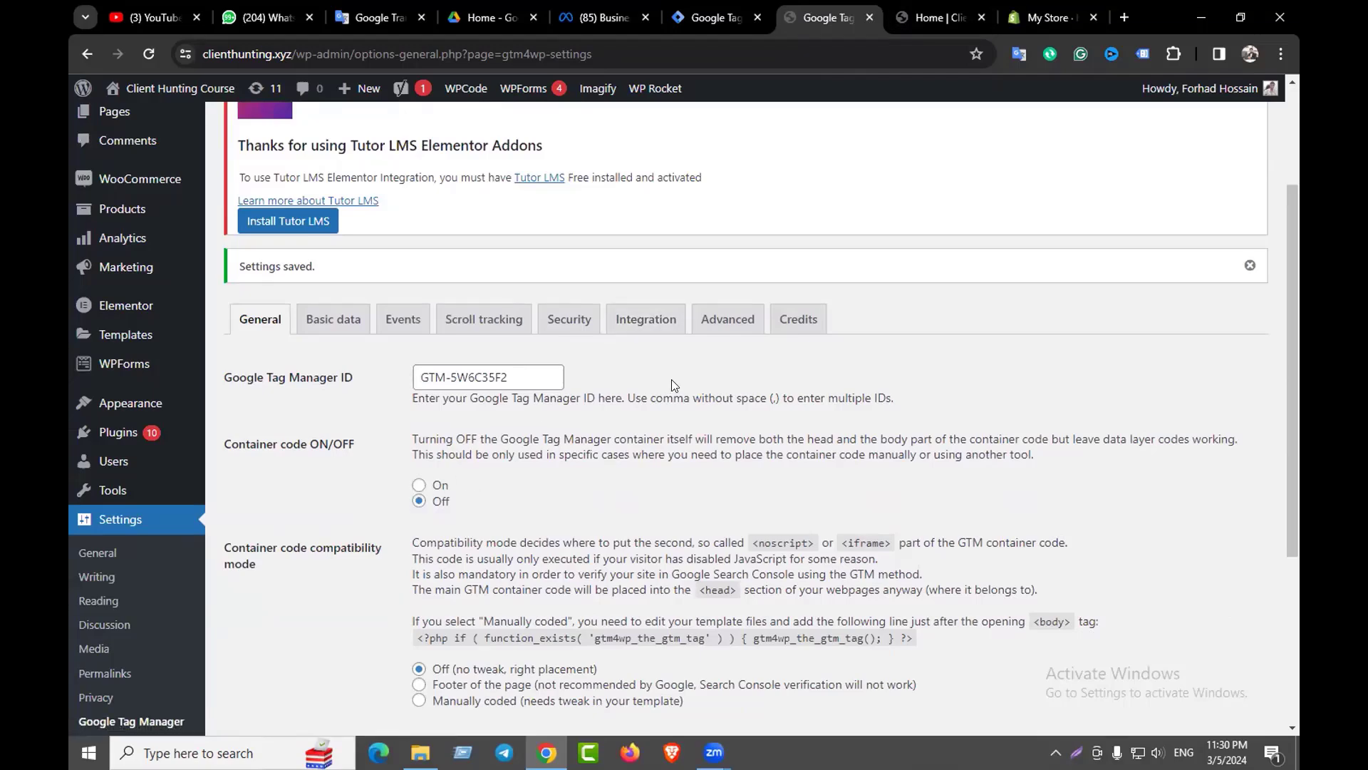
{"action": "left_click", "coordinate": [646, 322]}
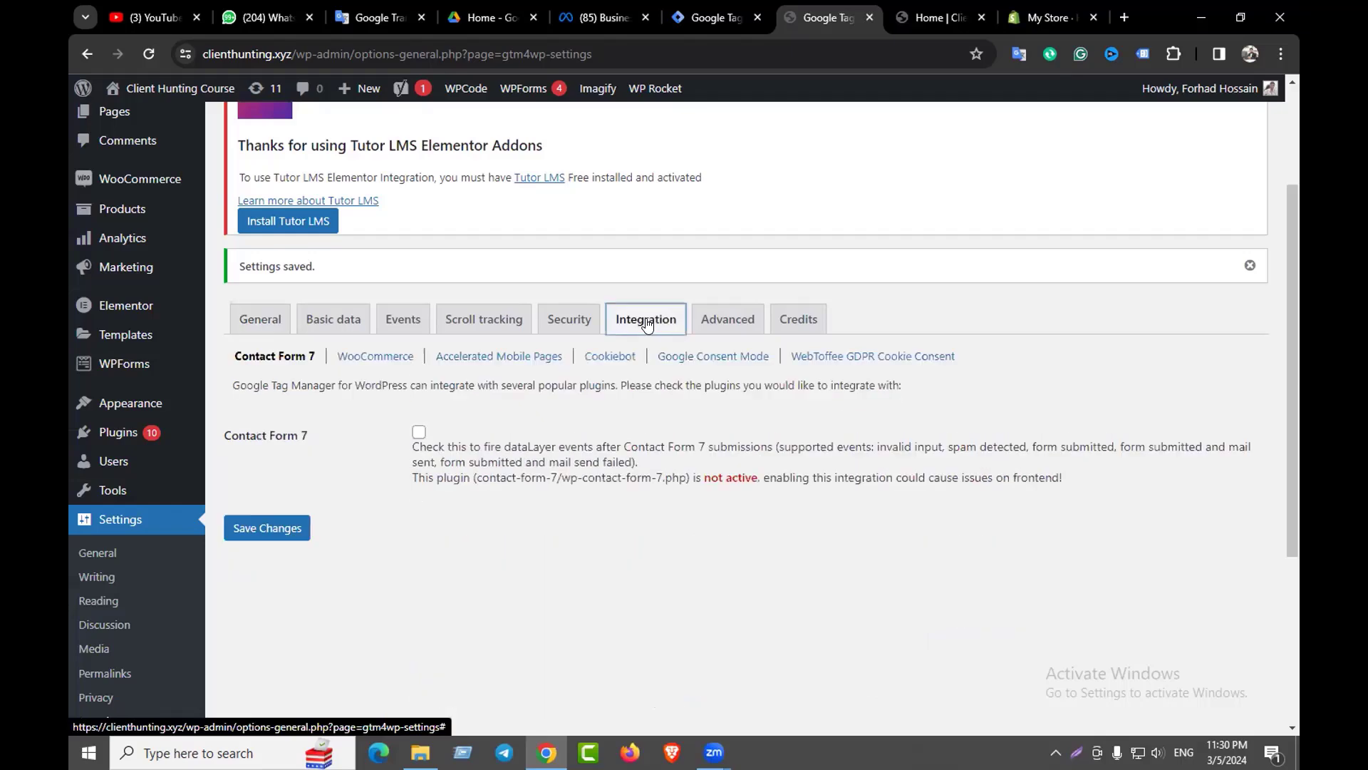
{"action": "left_click", "coordinate": [368, 363]}
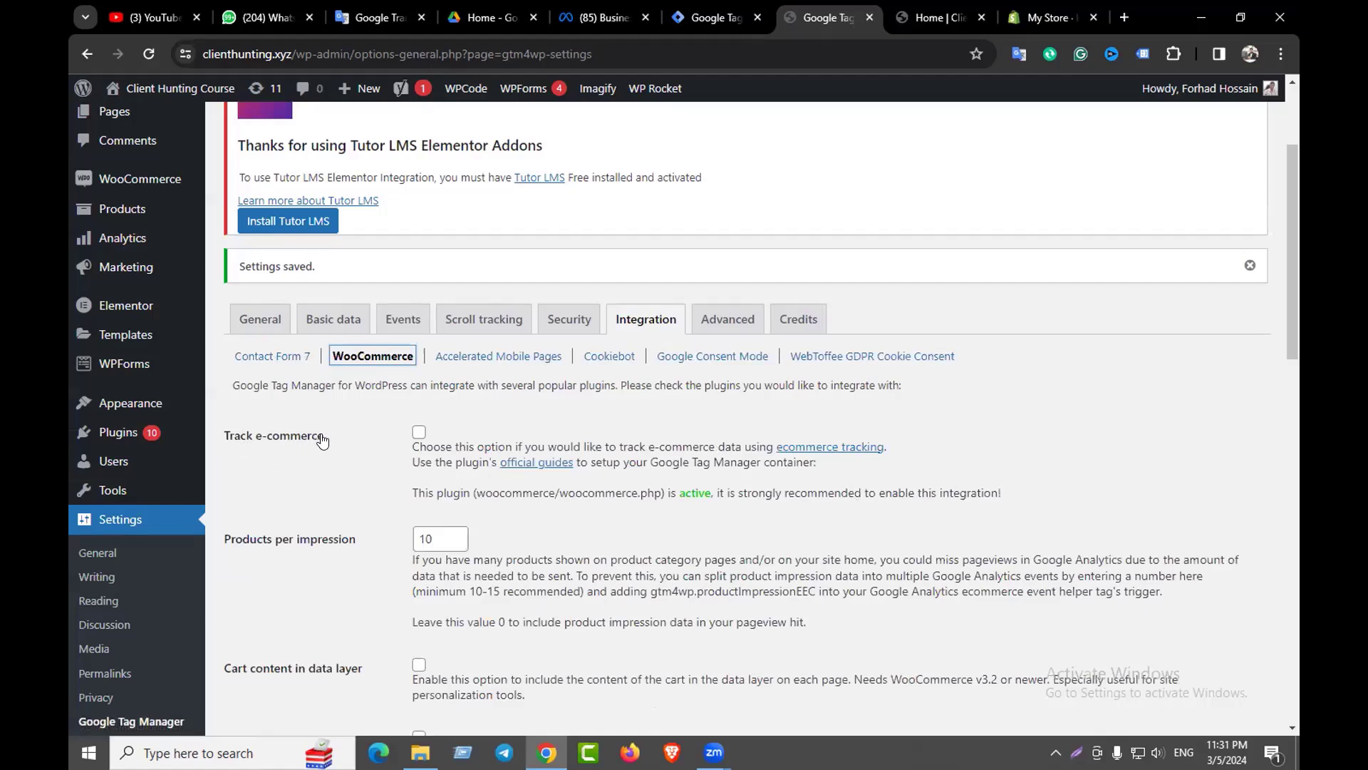
{"action": "left_click", "coordinate": [419, 436]}
{"action": "scroll", "coordinate": [381, 477], "scroll_direction": "down", "scroll_amount": 2}
{"action": "scroll", "coordinate": [382, 476], "scroll_direction": "down", "scroll_amount": 5}
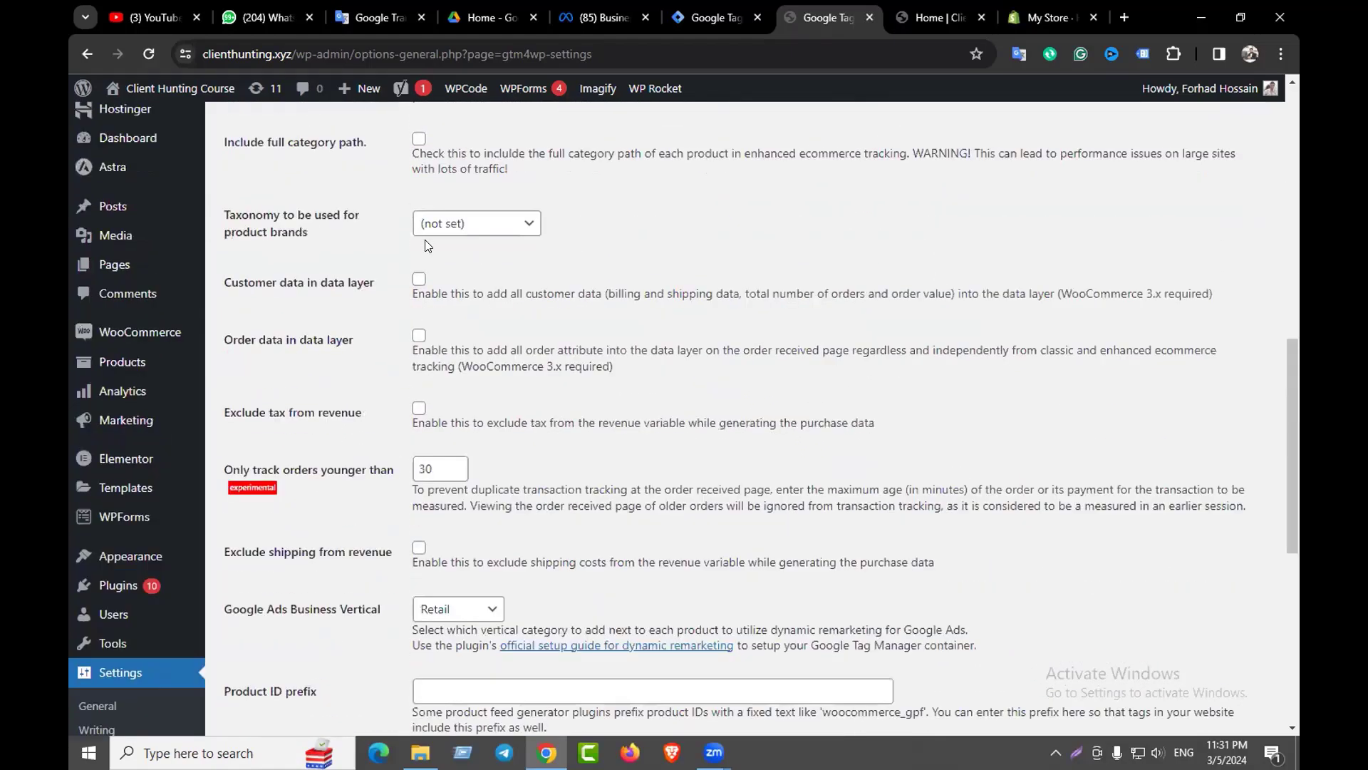
{"action": "scroll", "coordinate": [403, 428], "scroll_direction": "up", "scroll_amount": 4}
{"action": "scroll", "coordinate": [424, 510], "scroll_direction": "down", "scroll_amount": 7}
{"action": "scroll", "coordinate": [424, 513], "scroll_direction": "down", "scroll_amount": 4}
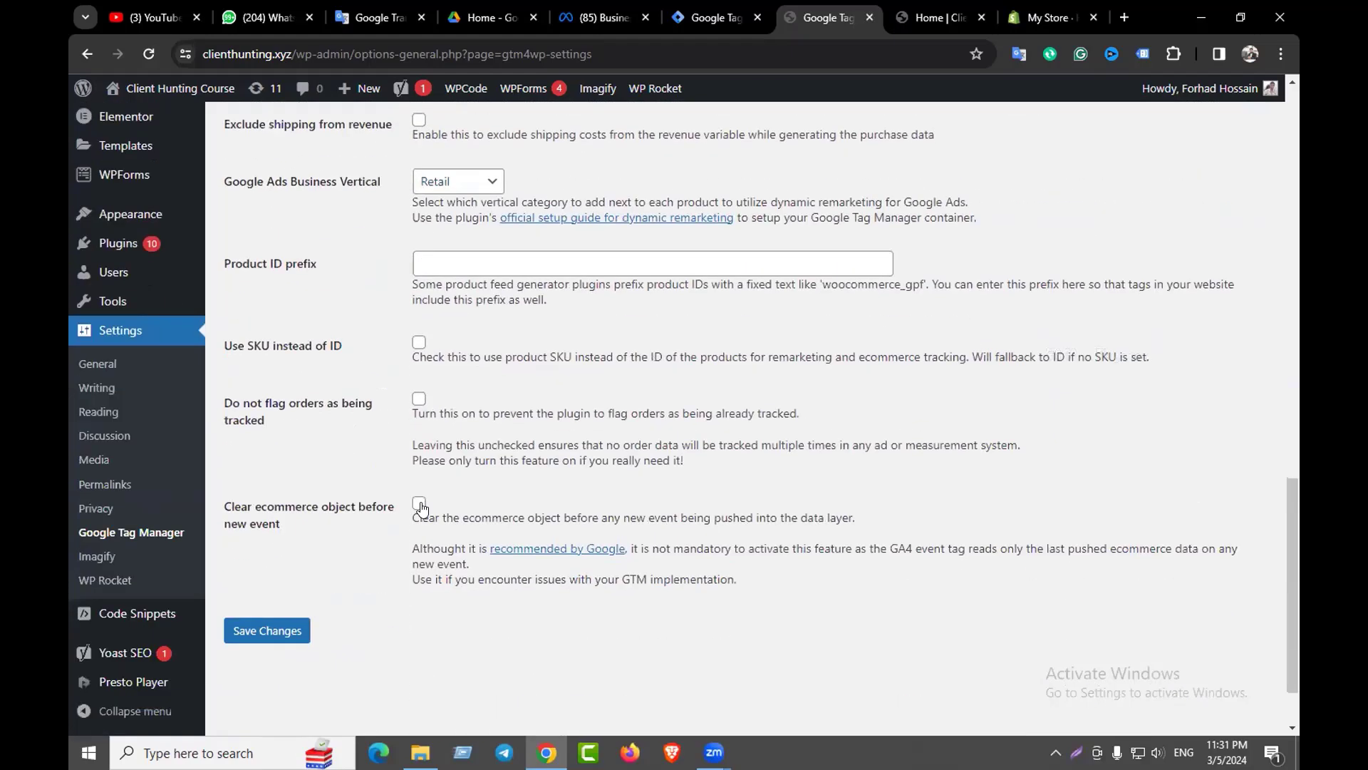
{"action": "left_click", "coordinate": [267, 630]}
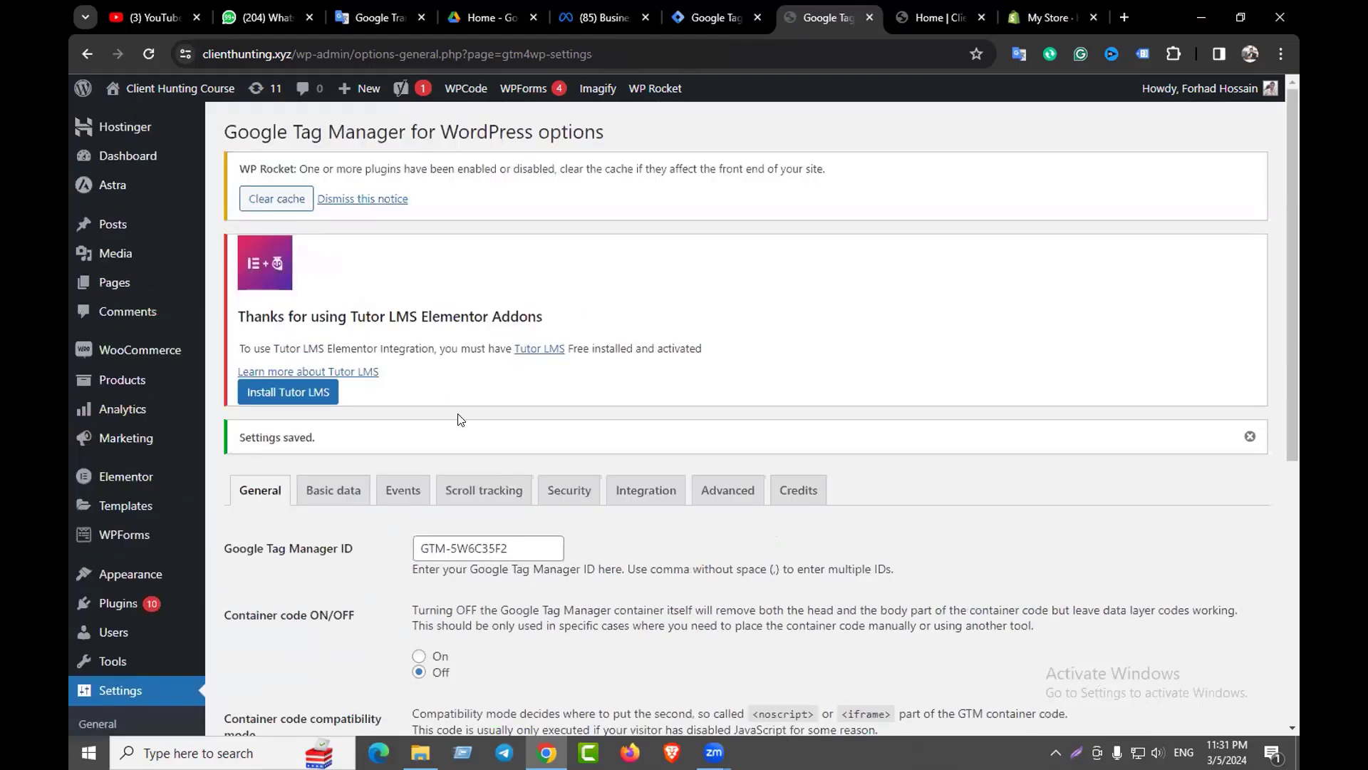
Set the plugin's container code to On in the general settings and save the changes
{"action": "scroll", "coordinate": [460, 419], "scroll_direction": "down", "scroll_amount": 3}
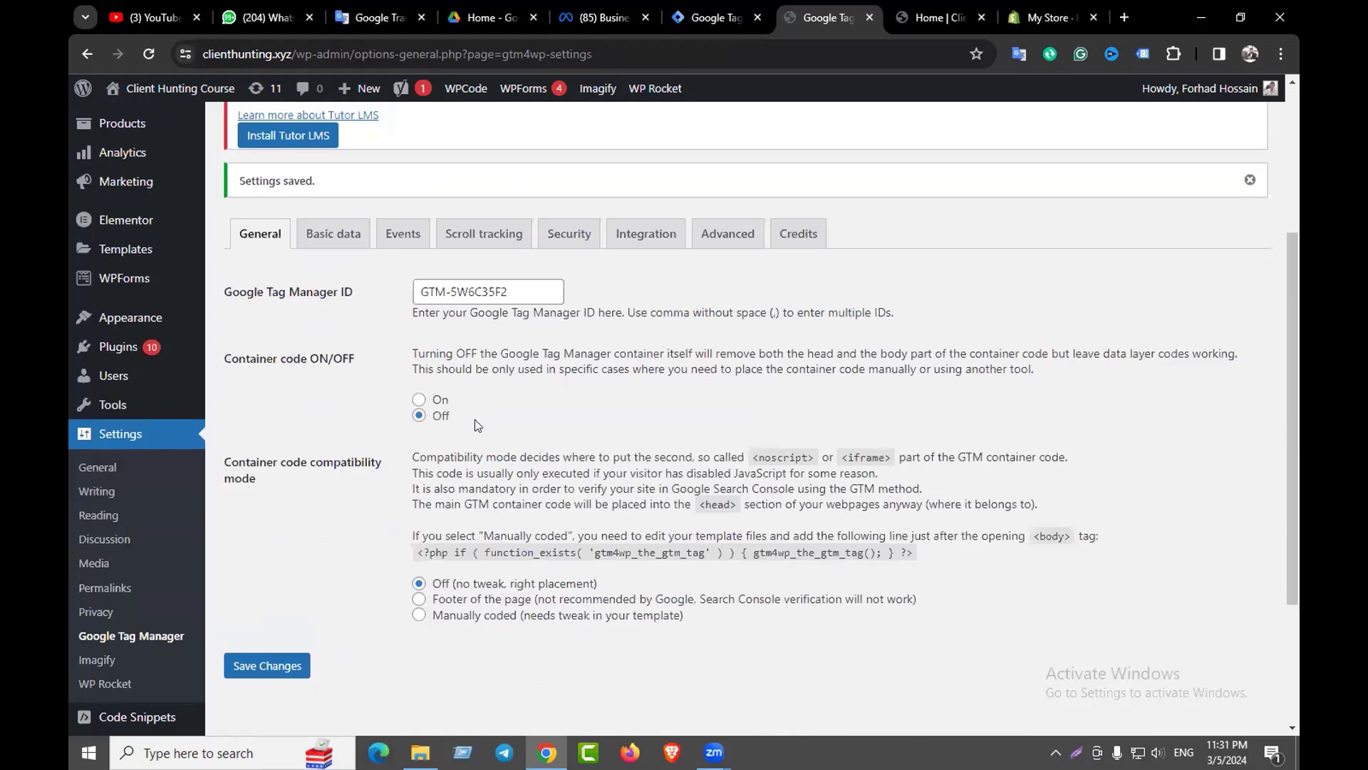
{"action": "left_click", "coordinate": [419, 400]}
{"action": "left_click", "coordinate": [271, 664]}
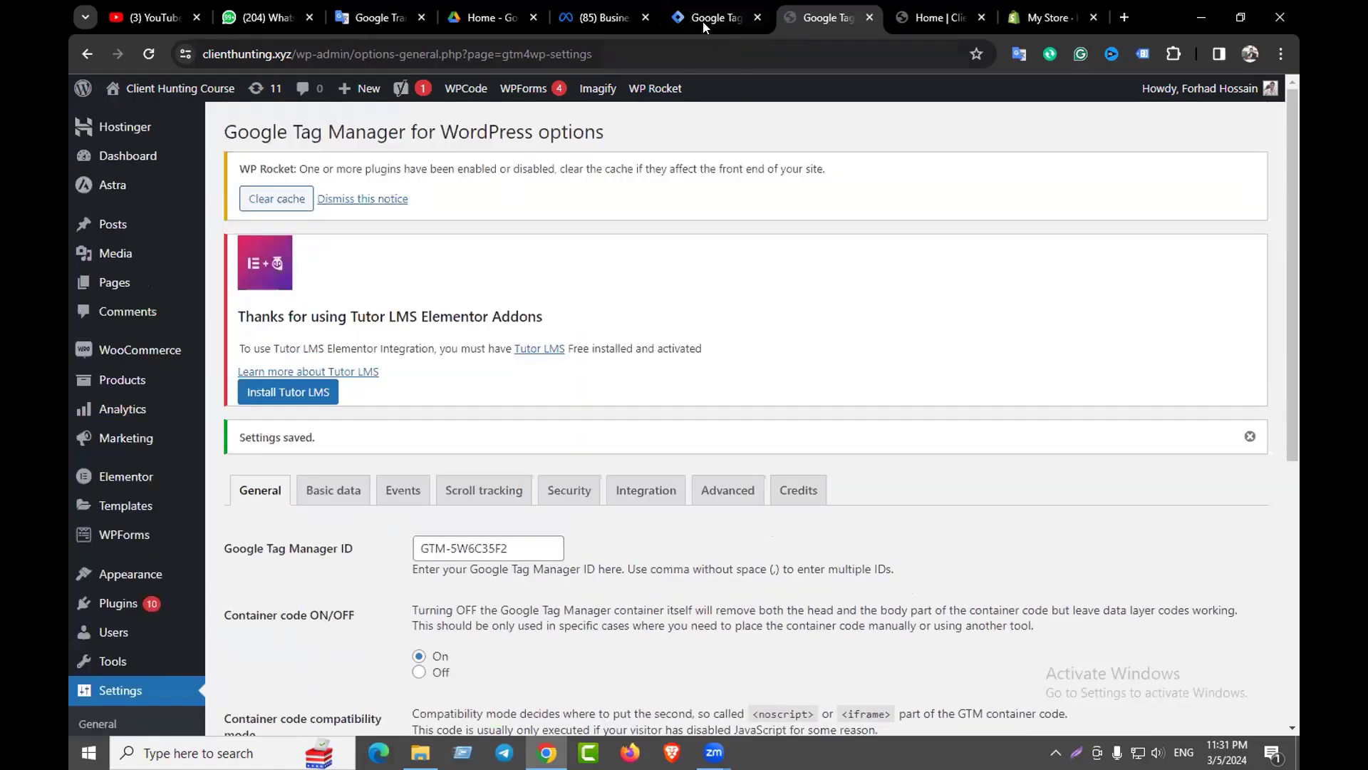
Copy the Google Tag Manager head snippet from the installation instructions and switch to the Shopify store admin
{"action": "left_click", "coordinate": [701, 20]}
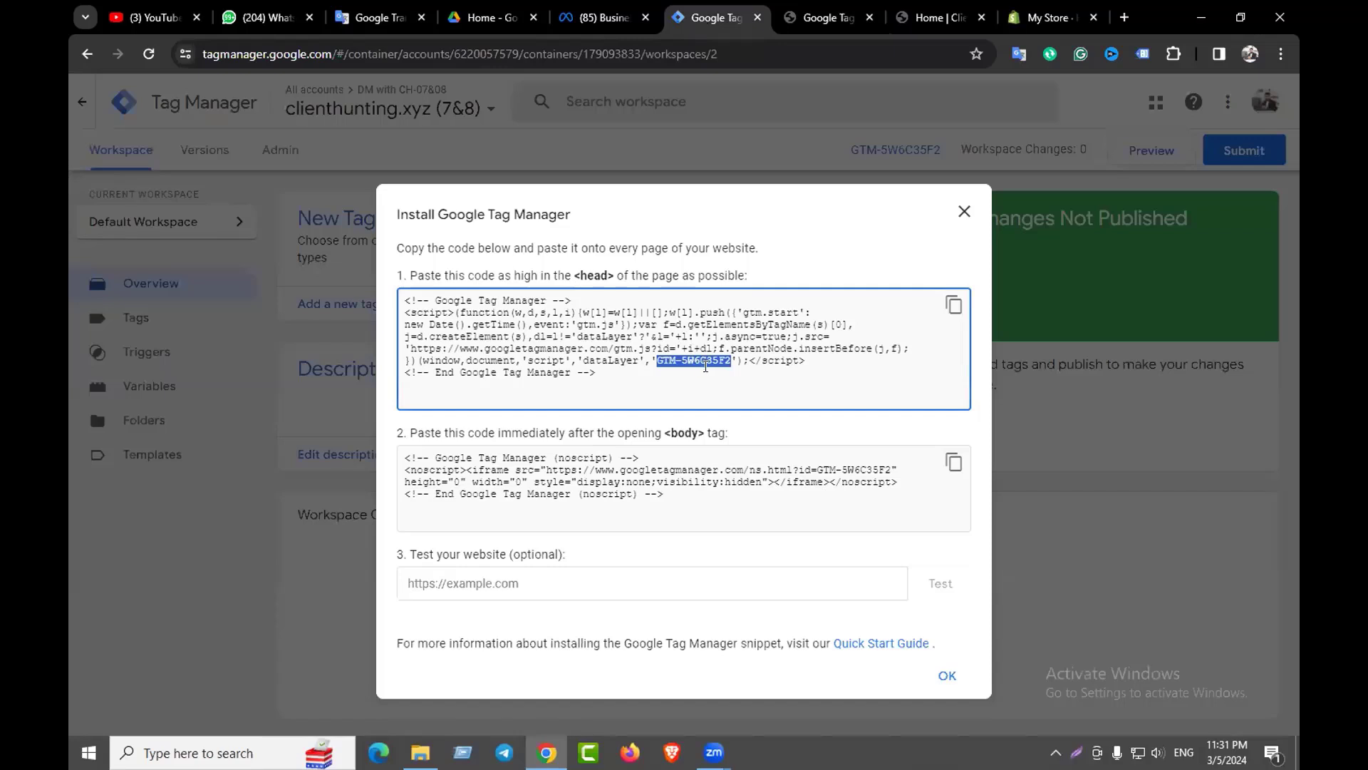
{"action": "left_click", "coordinate": [706, 366]}
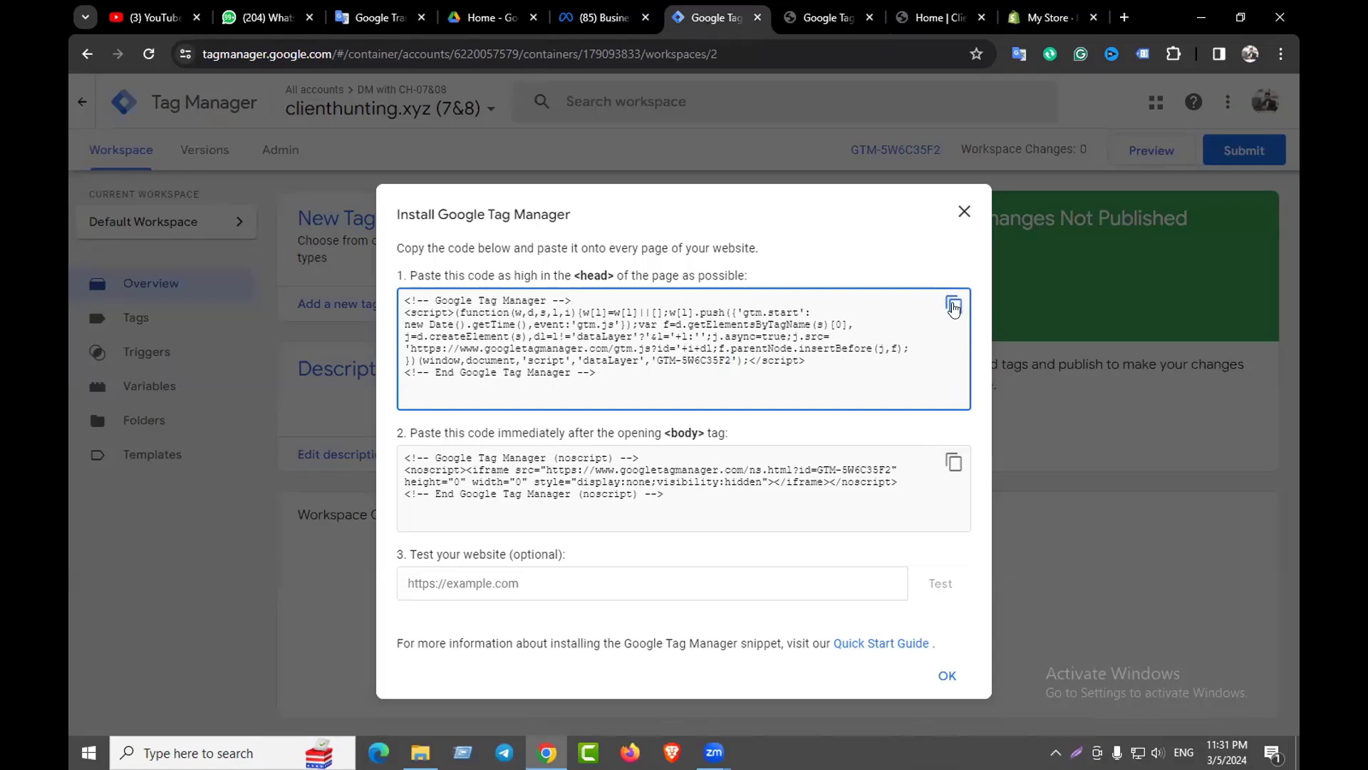
{"action": "left_click", "coordinate": [953, 305]}
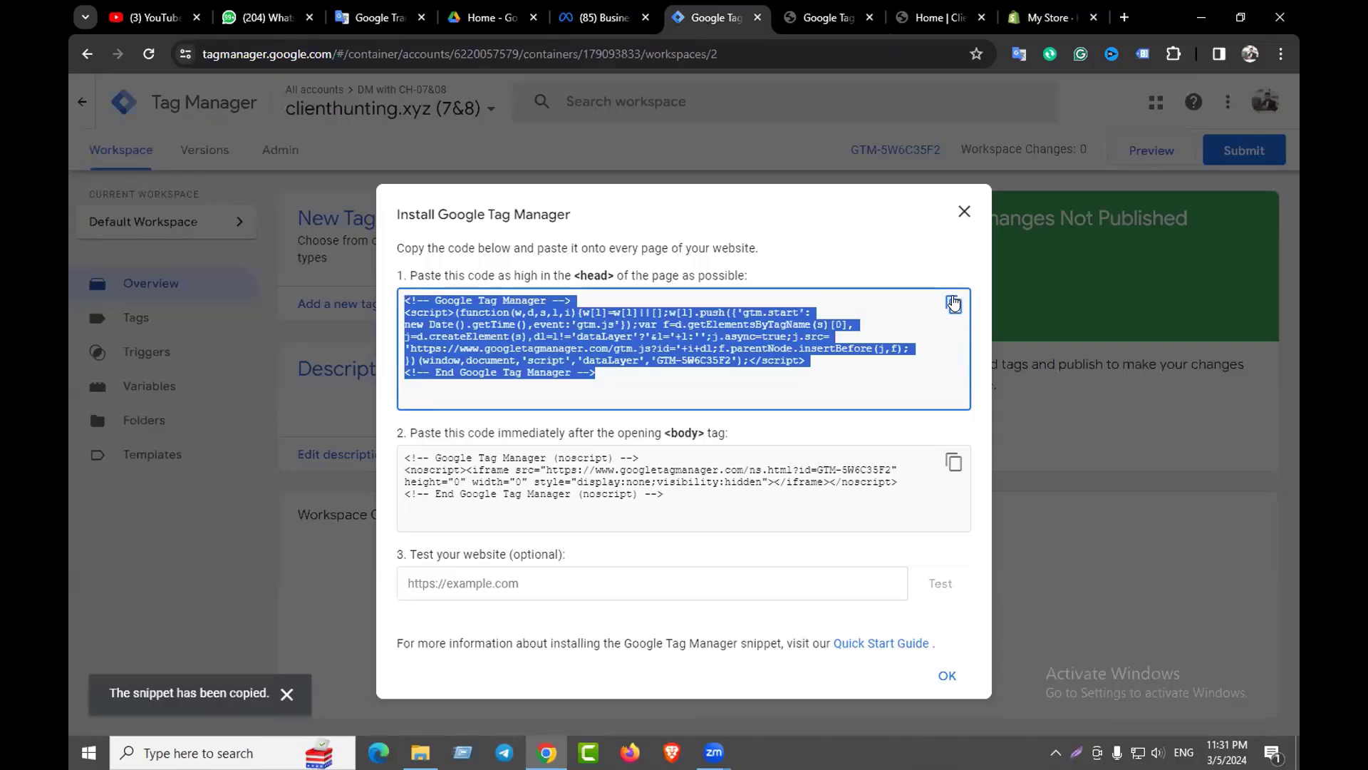
{"action": "left_click", "coordinate": [953, 305]}
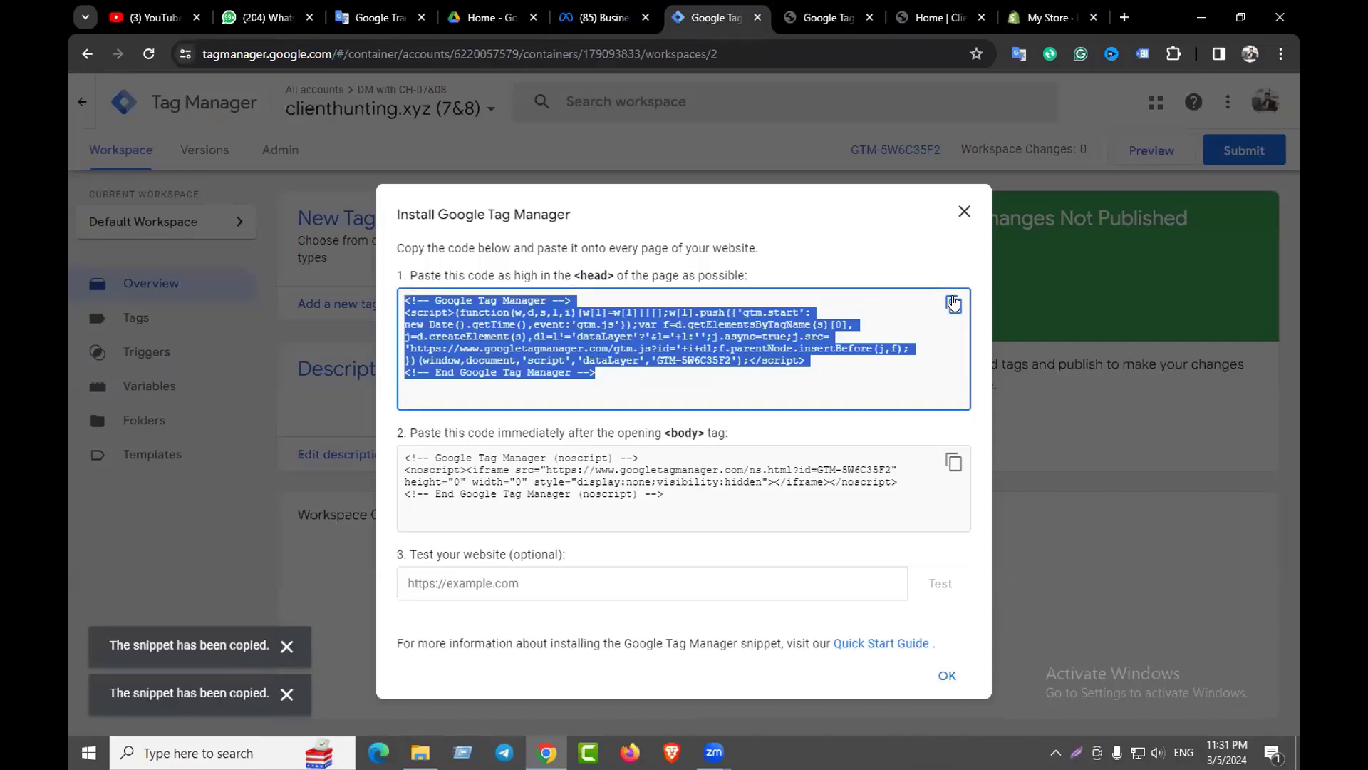
{"action": "left_click", "coordinate": [1046, 8]}
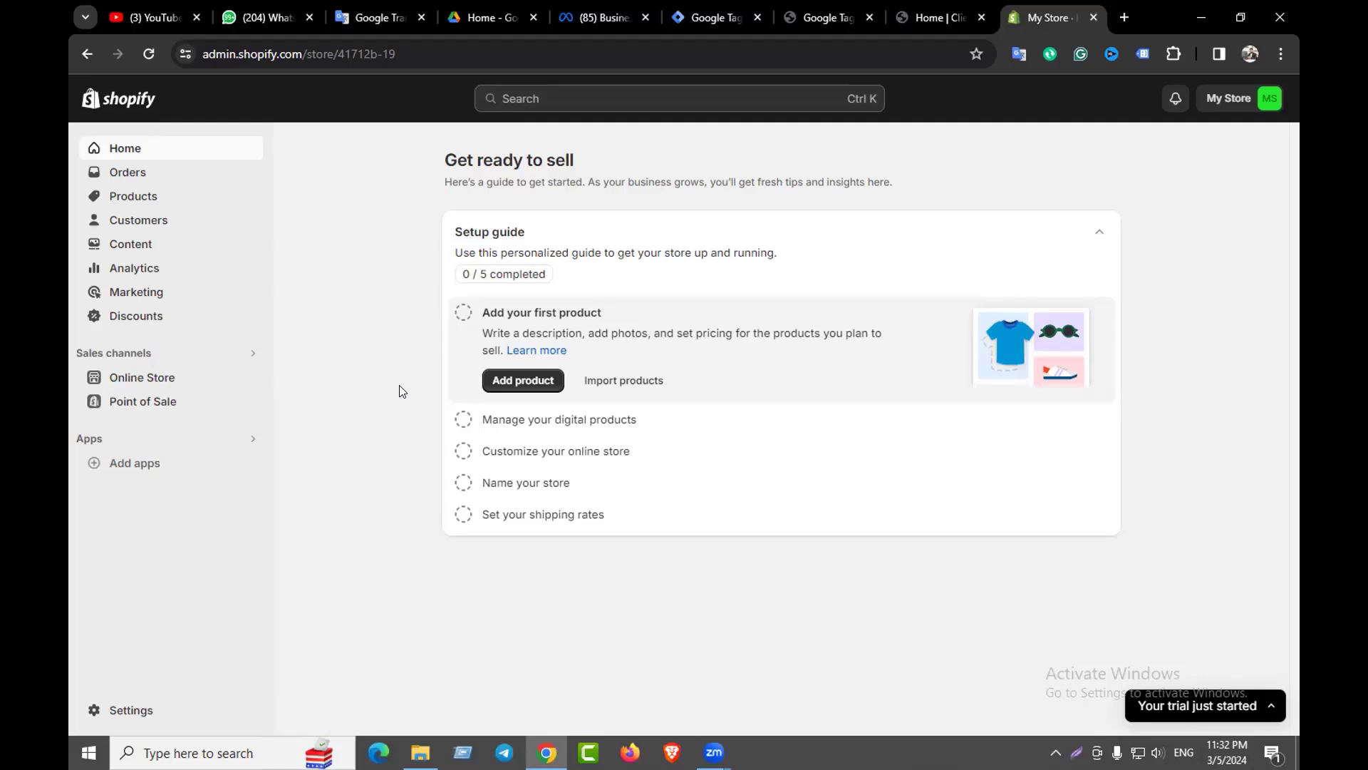
{"action": "left_click", "coordinate": [536, 453]}
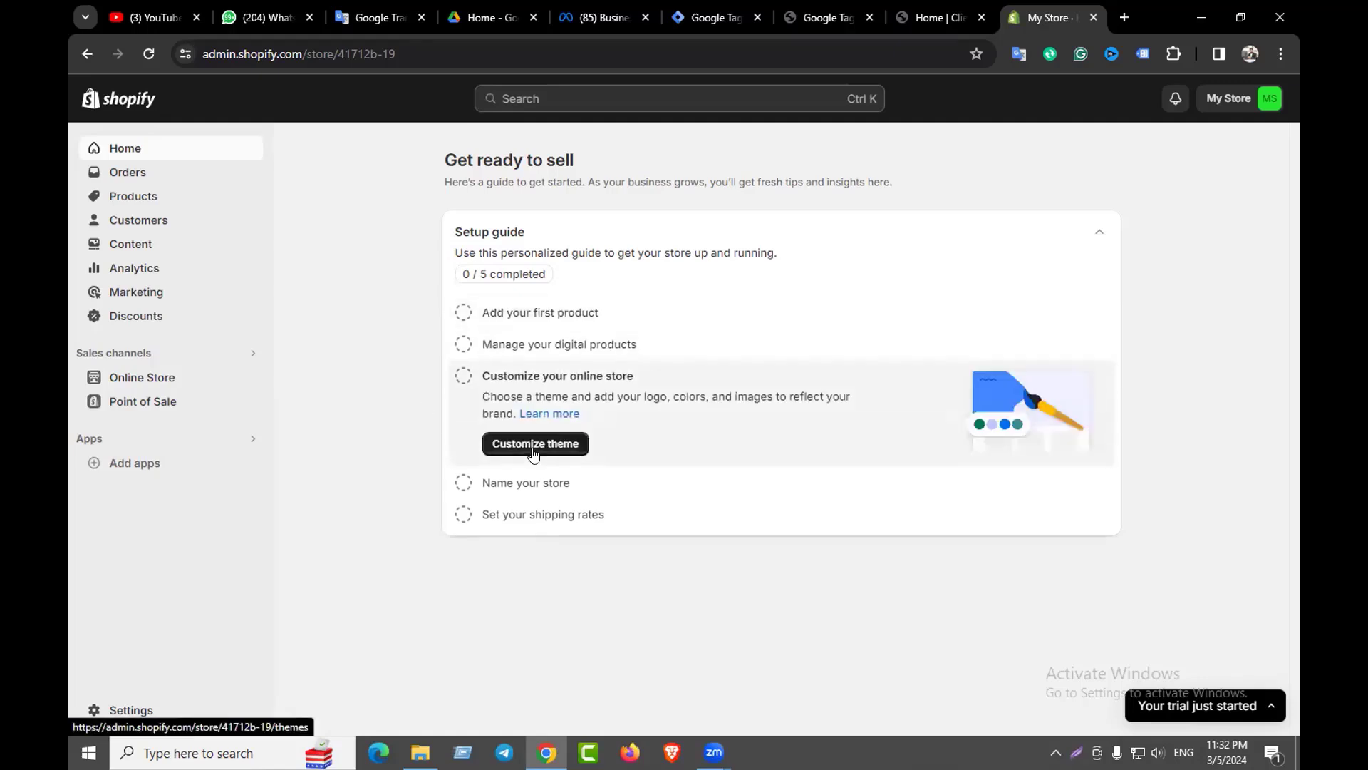
{"action": "left_click", "coordinate": [519, 442]}
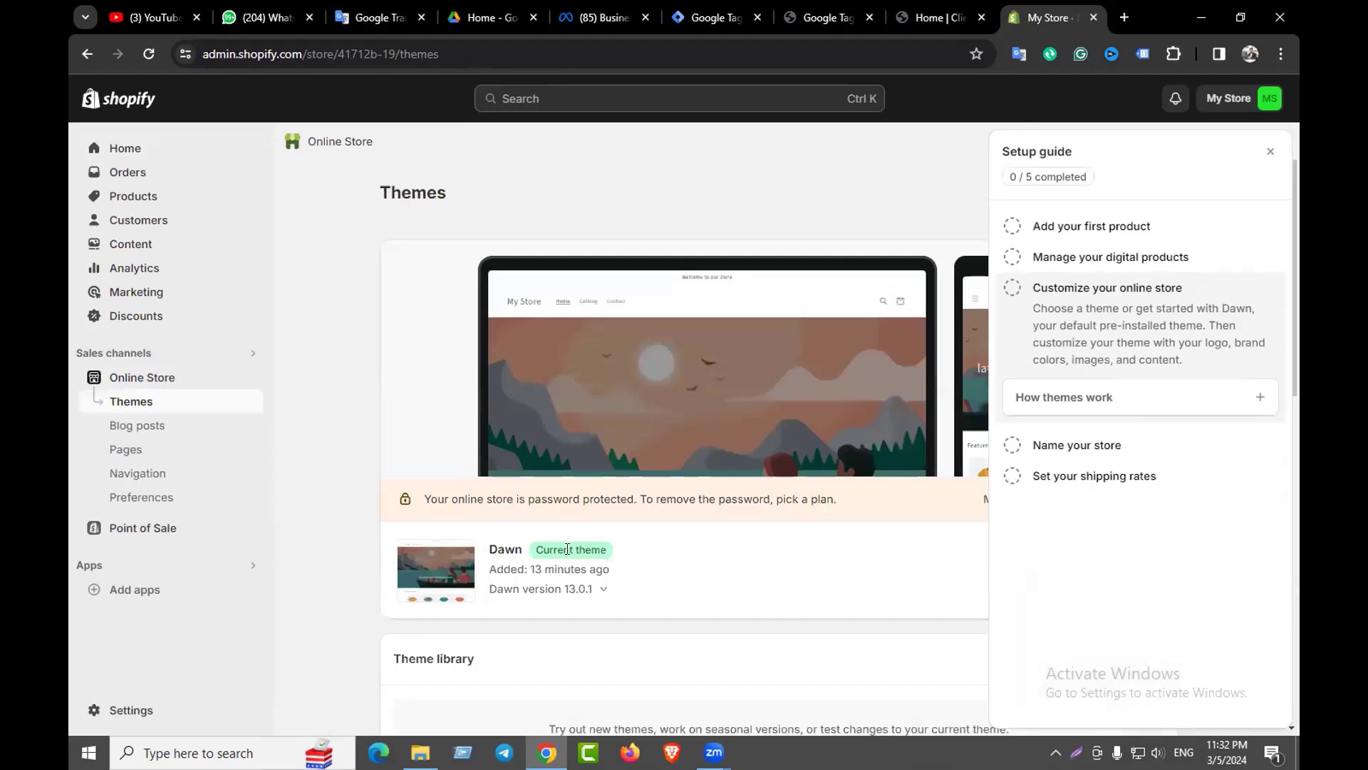
{"action": "scroll", "coordinate": [603, 542], "scroll_direction": "down", "scroll_amount": 3}
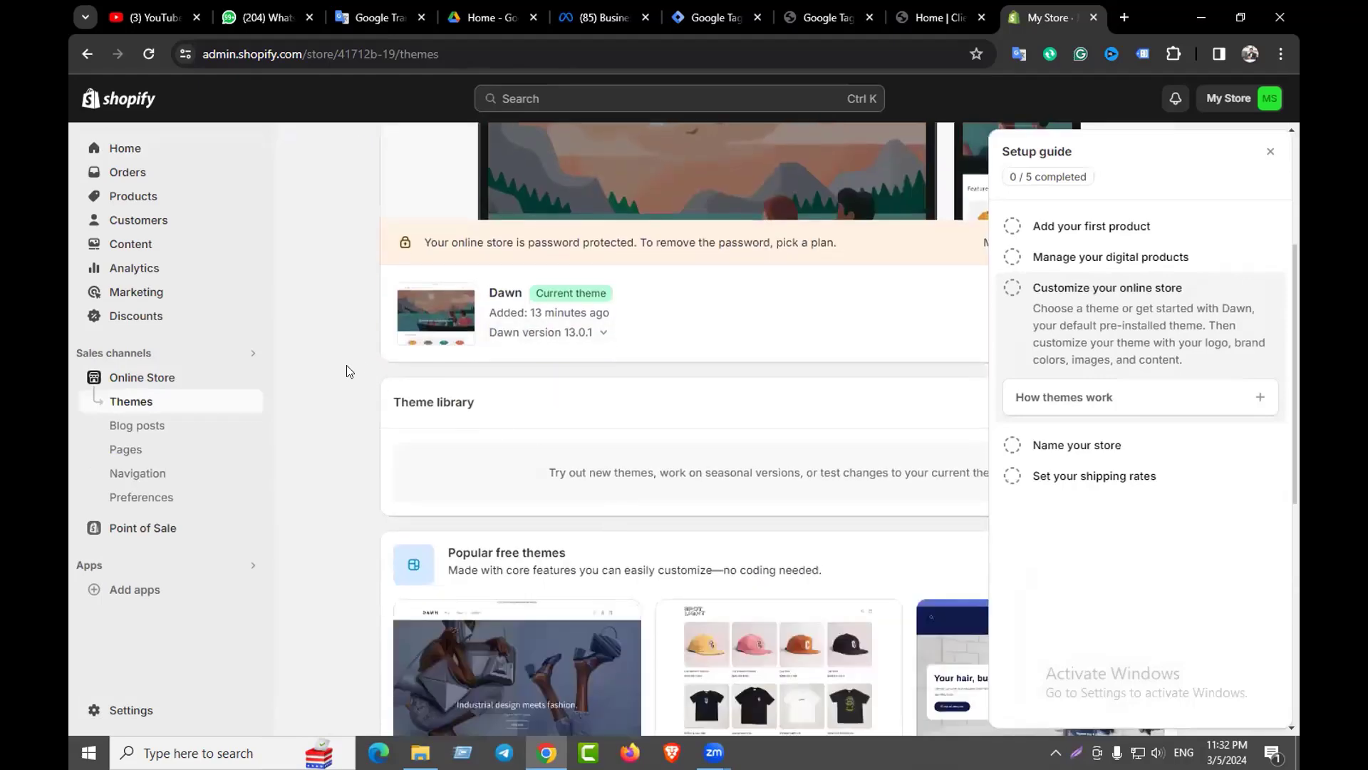
{"action": "scroll", "coordinate": [370, 358], "scroll_direction": "up", "scroll_amount": 3}
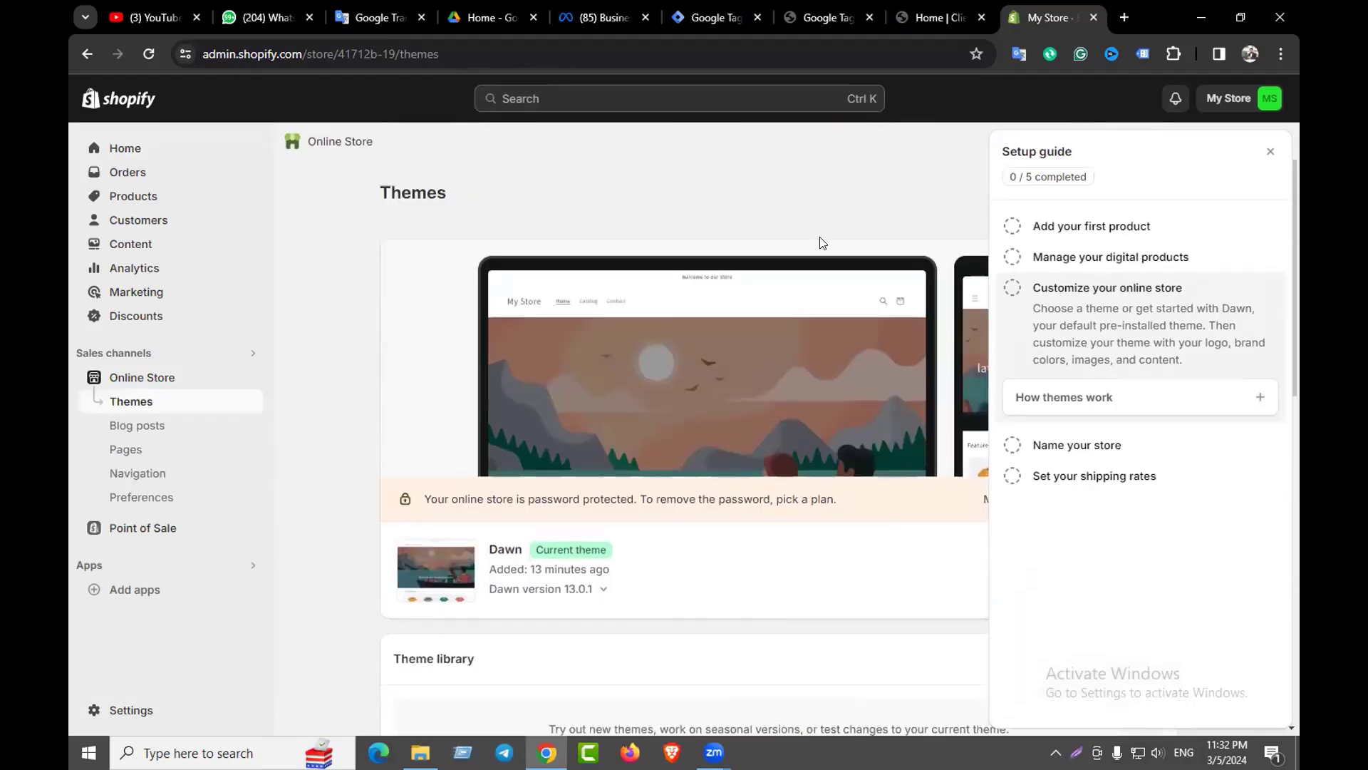
{"action": "left_click", "coordinate": [1270, 154]}
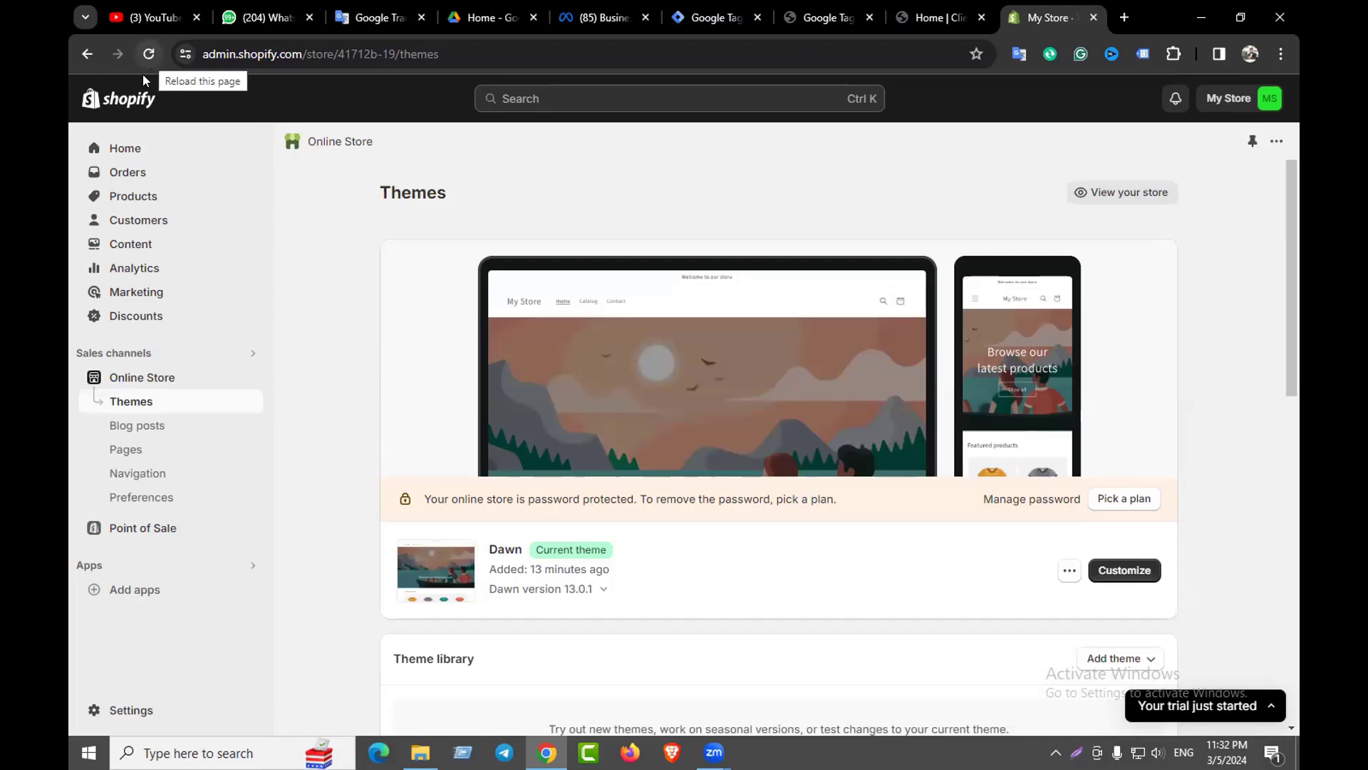
{"action": "left_click", "coordinate": [122, 148]}
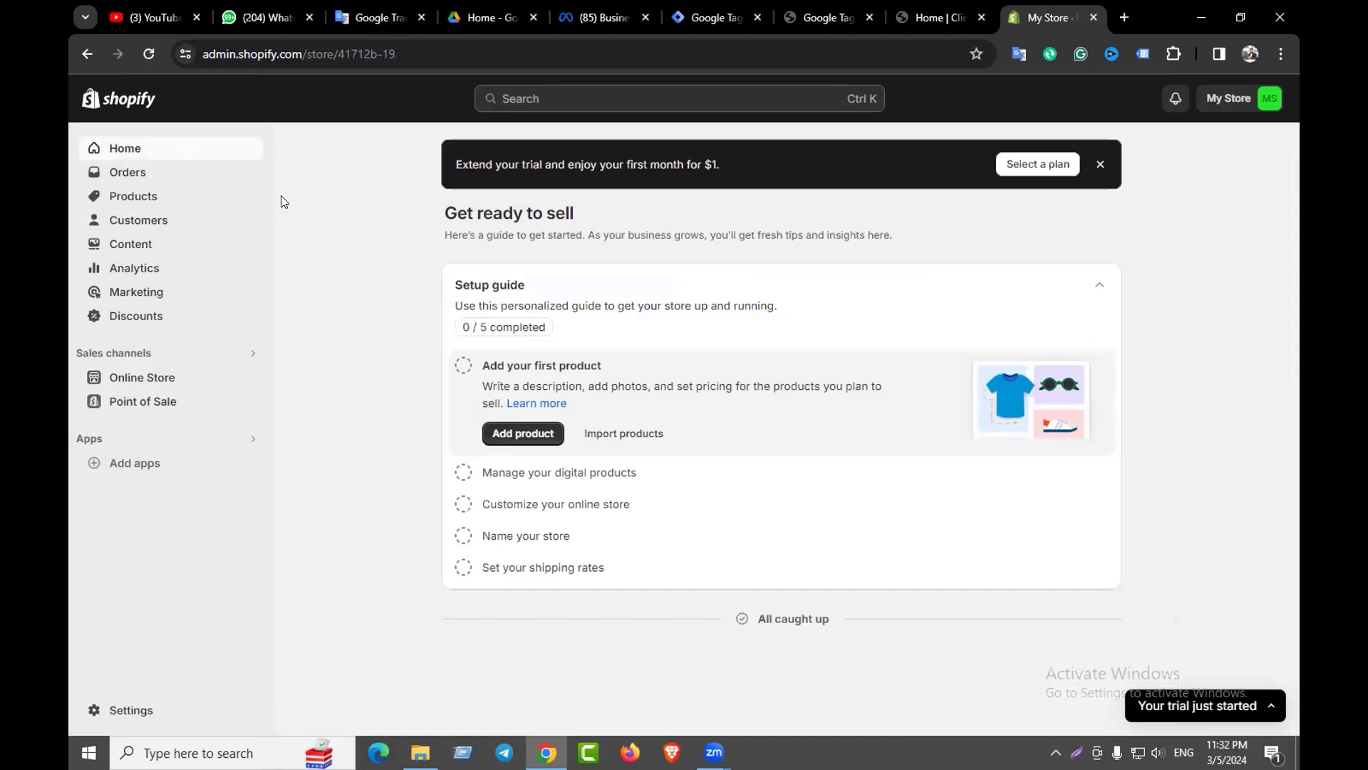
Open the online store's Dawn theme for code editing and open its theme.liquid layout file
{"action": "left_click", "coordinate": [142, 382]}
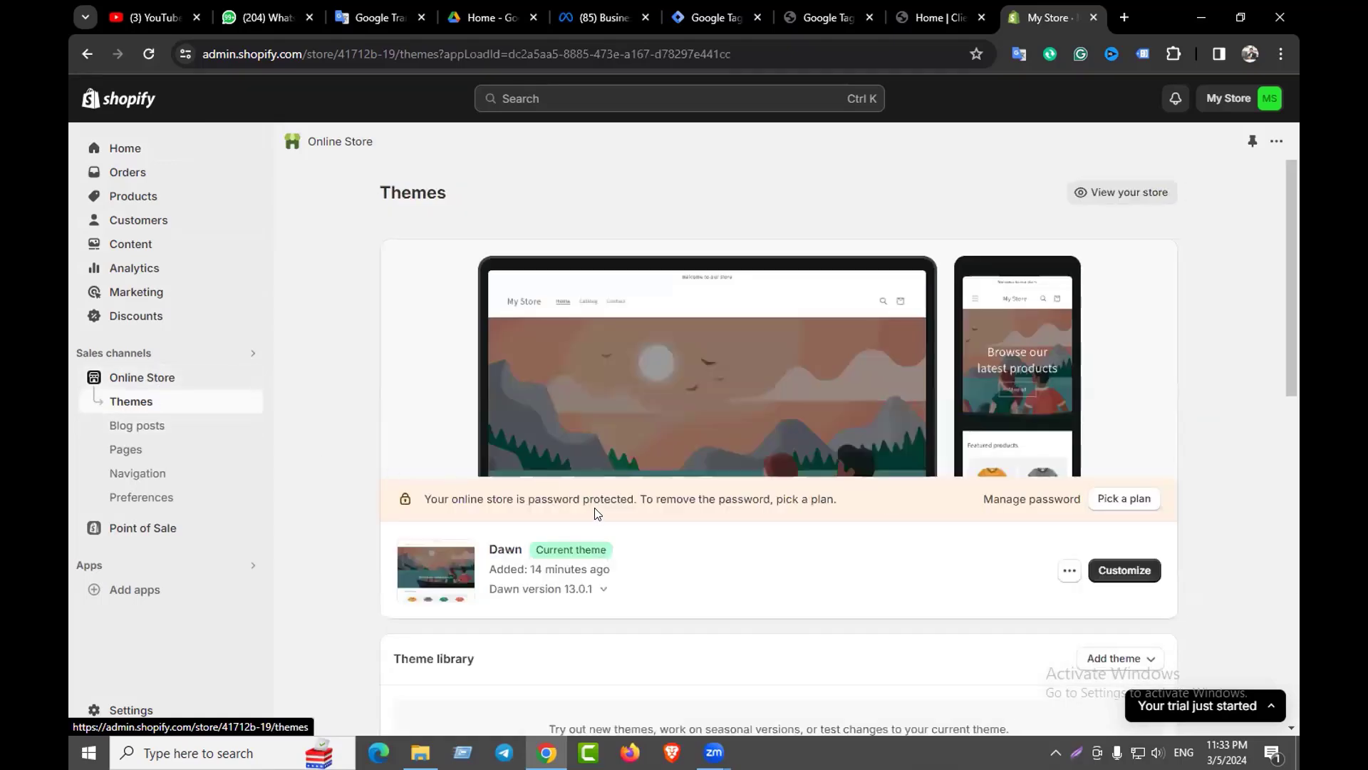
{"action": "scroll", "coordinate": [641, 499], "scroll_direction": "down", "scroll_amount": 2}
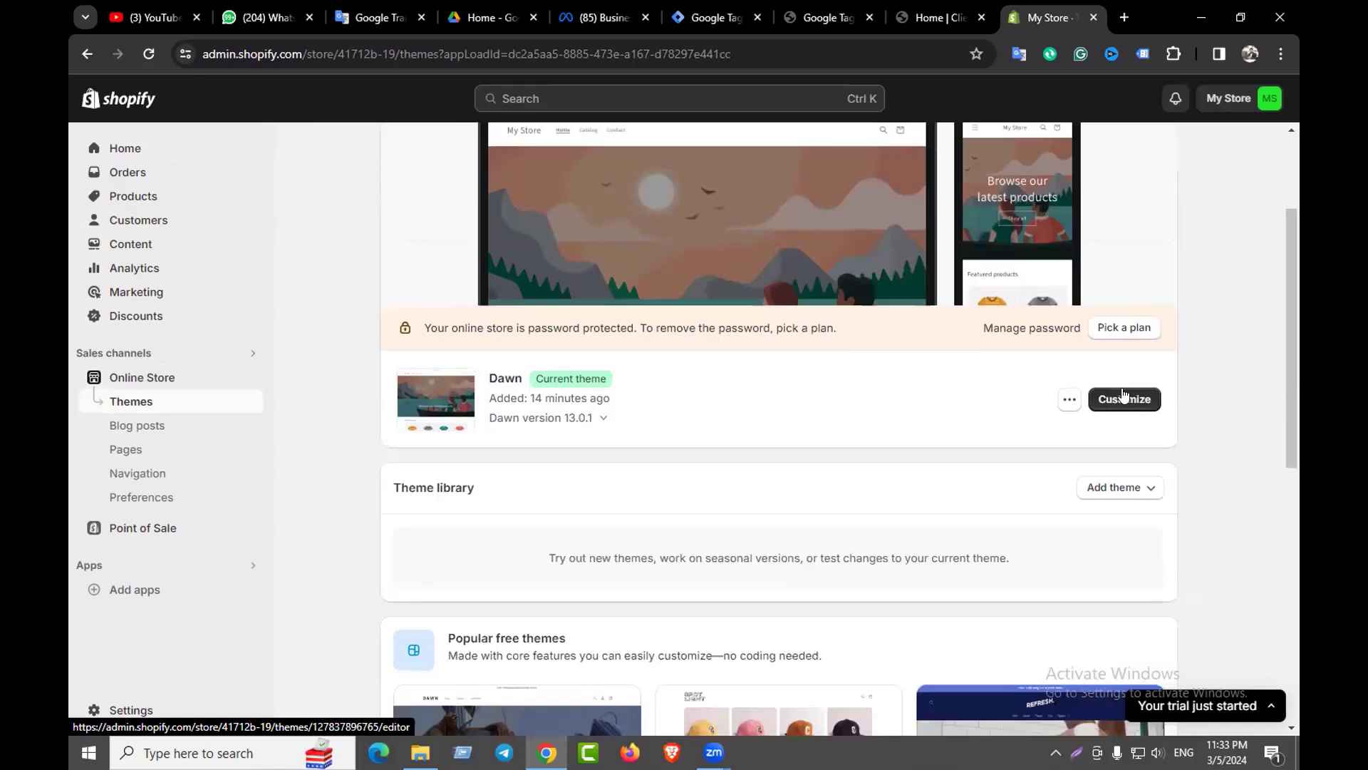
{"action": "left_click", "coordinate": [1069, 401]}
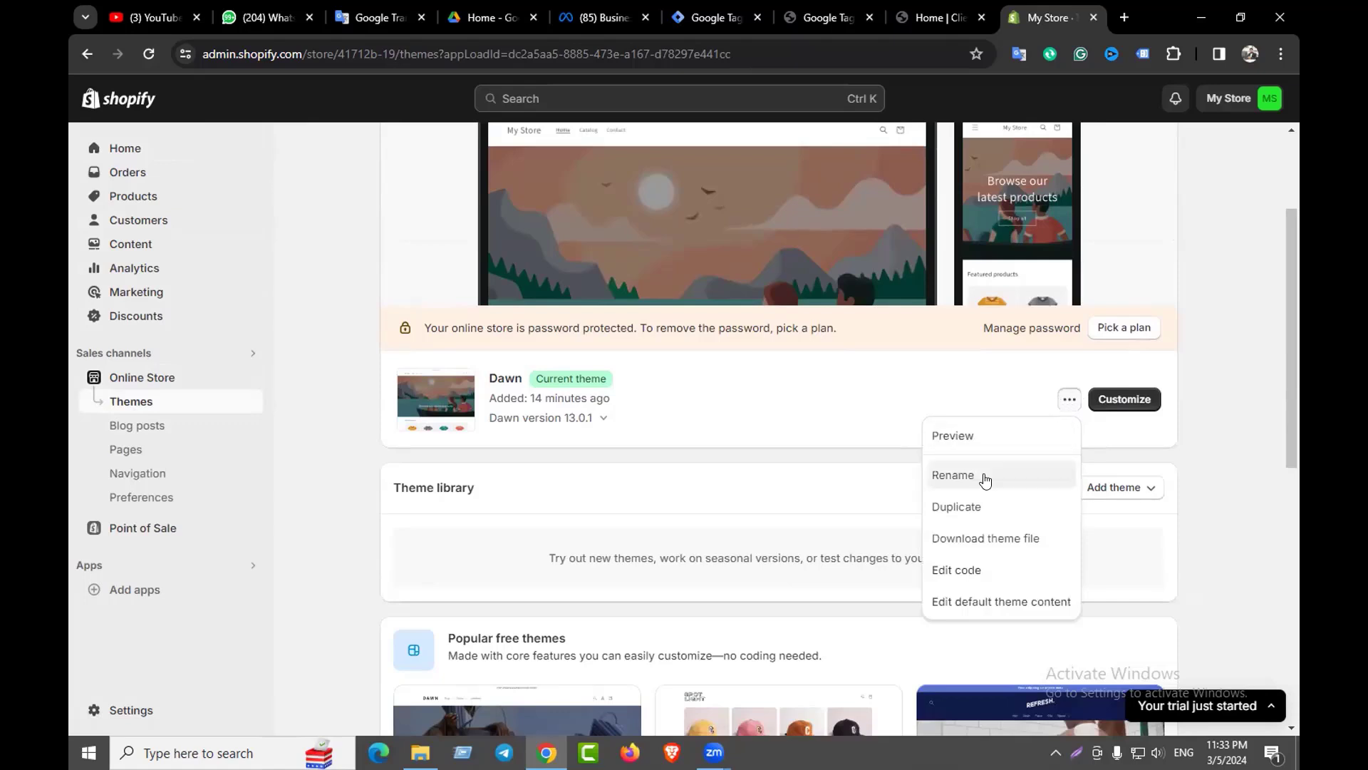
{"action": "left_click", "coordinate": [966, 571]}
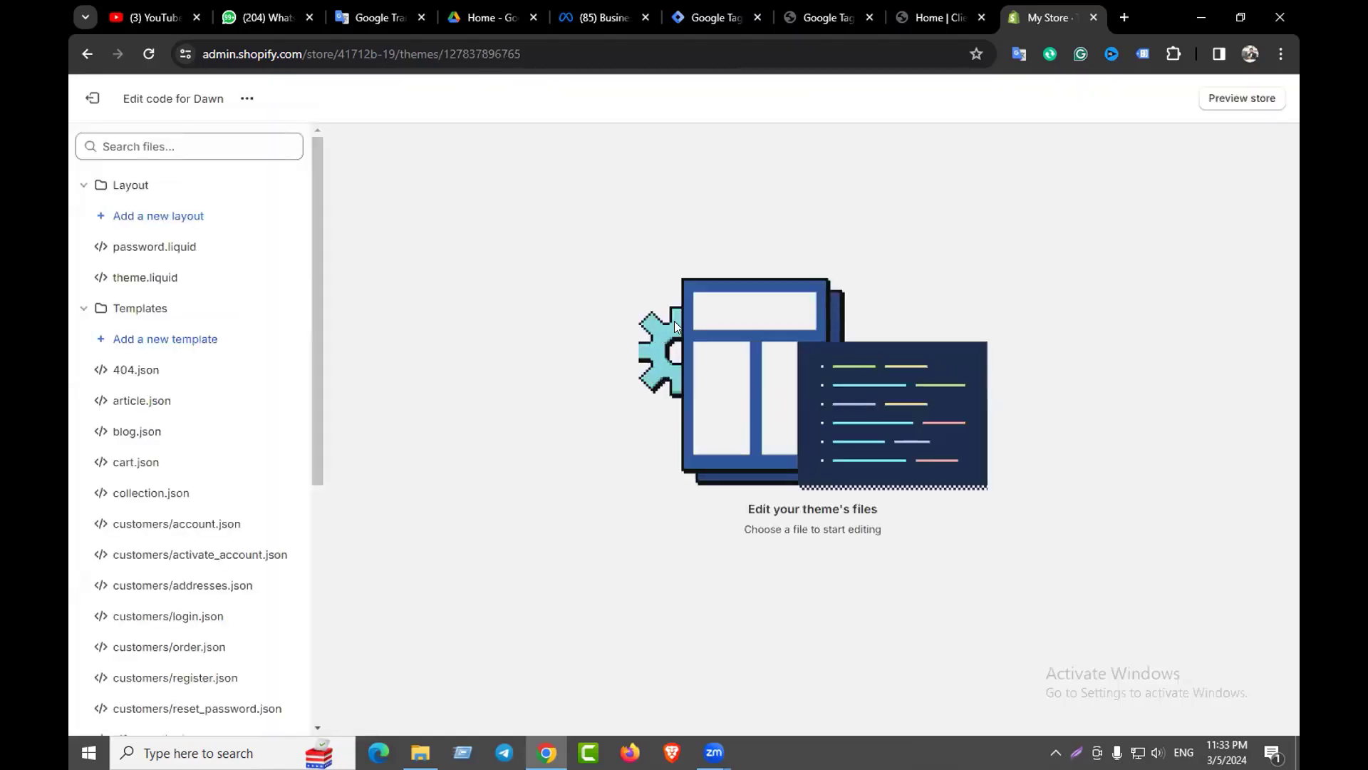
{"action": "left_click", "coordinate": [143, 279]}
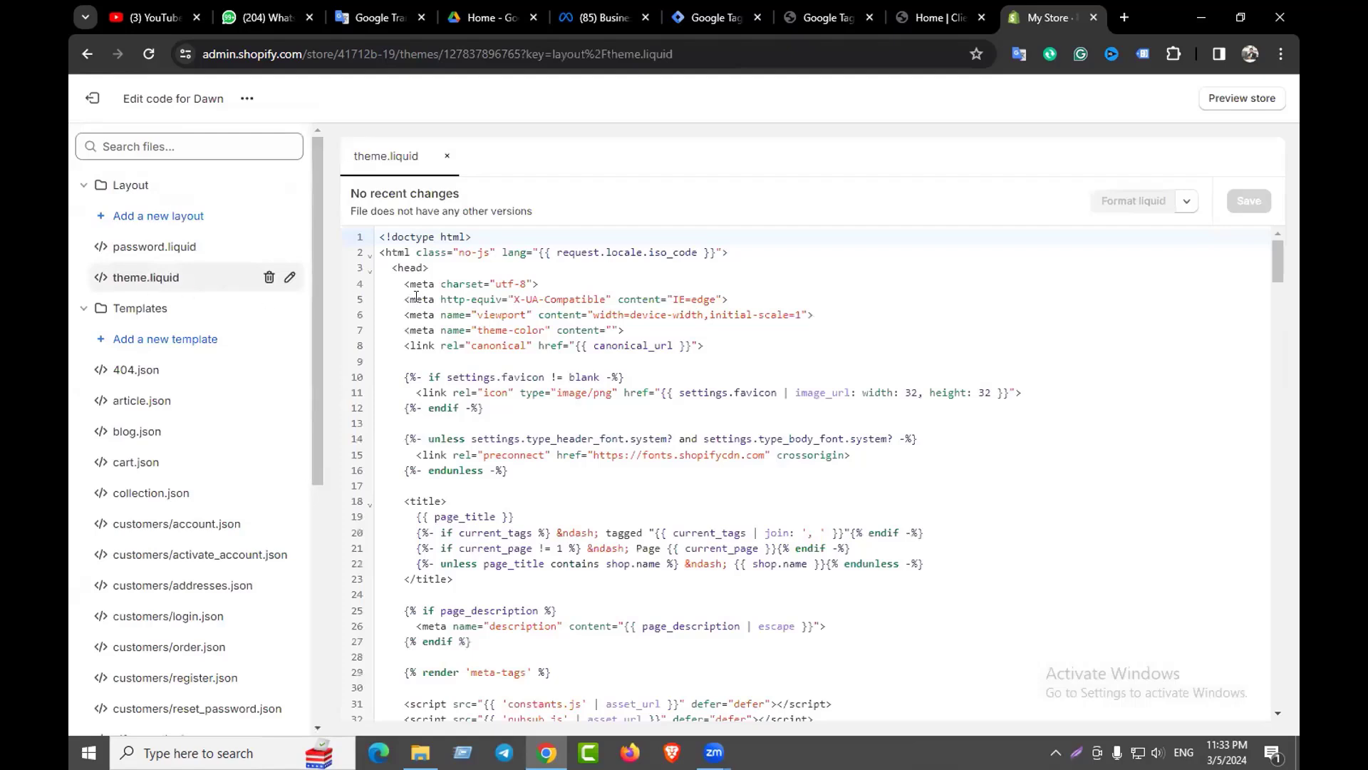
Paste the copied Google Tag Manager snippet on new lines directly after the opening <head> tag in theme.liquid and save the file
{"action": "left_click_drag", "start_coordinate": [432, 271], "coordinate": [386, 268]}
{"action": "left_click", "coordinate": [431, 267]}
{"action": "key", "text": "Return"}
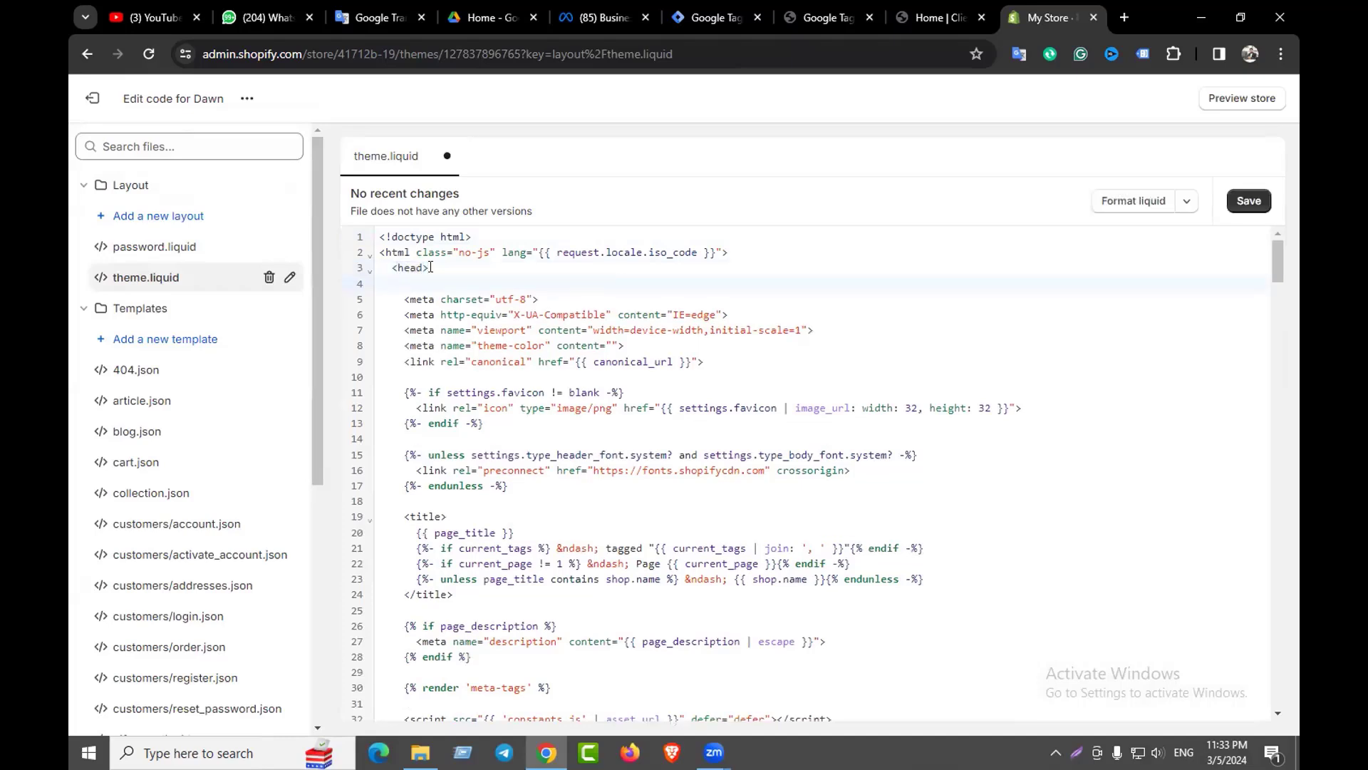
{"action": "key", "text": "Return"}
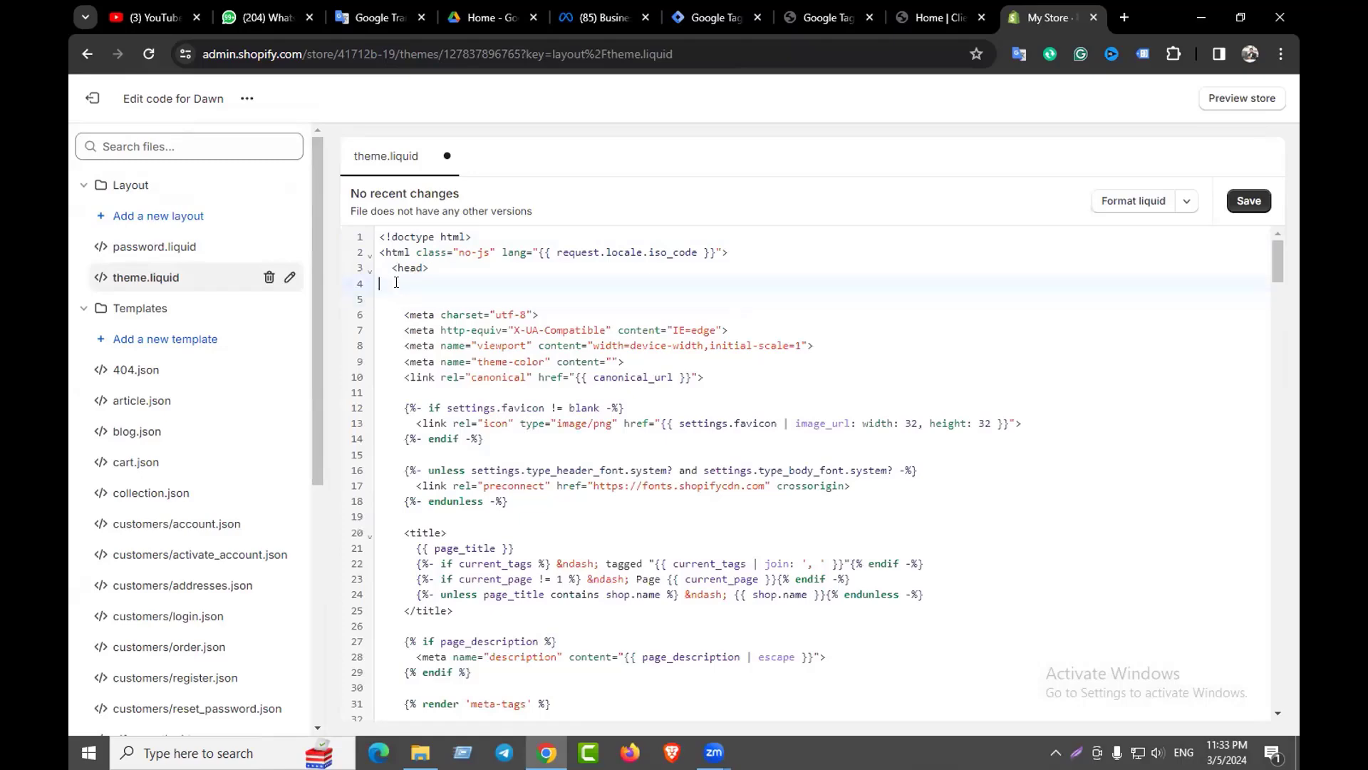
{"action": "key", "text": "ctrl+v"}
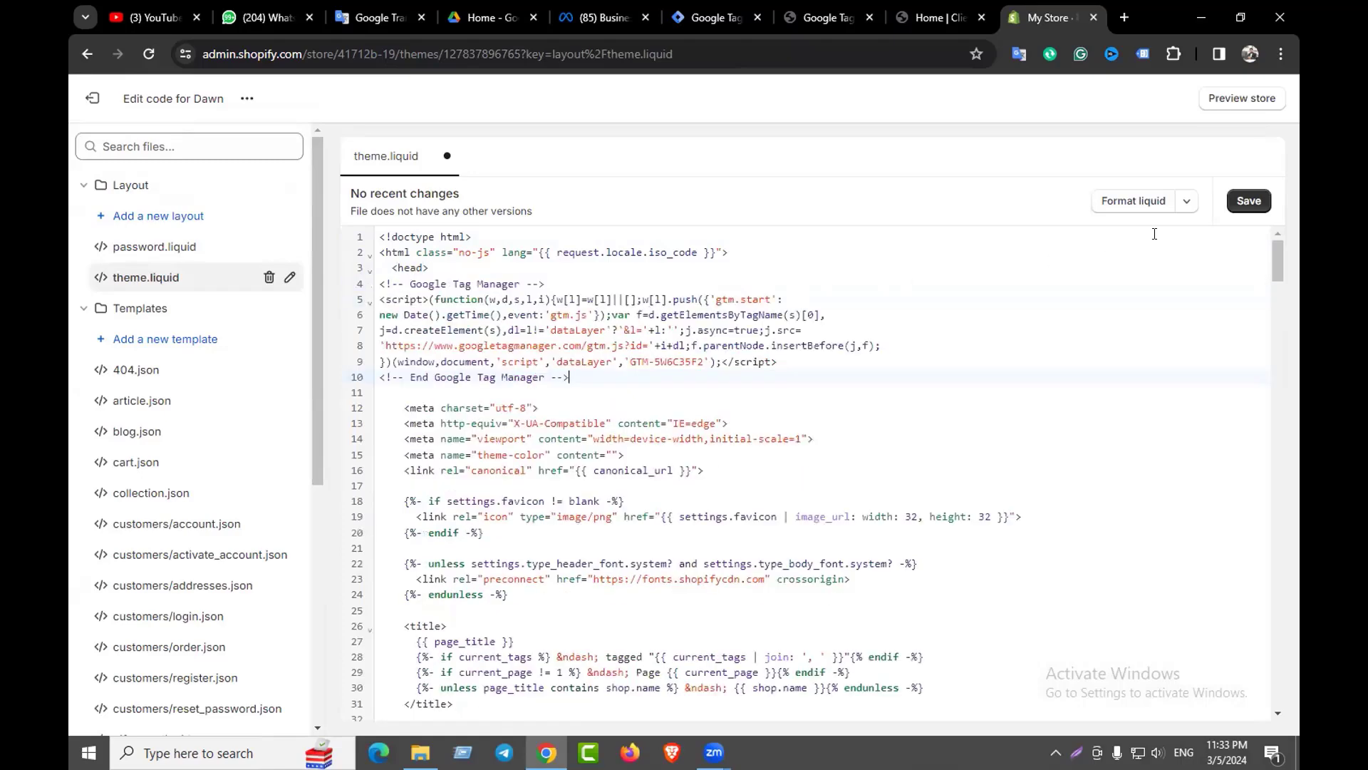
{"action": "left_click", "coordinate": [1246, 203]}
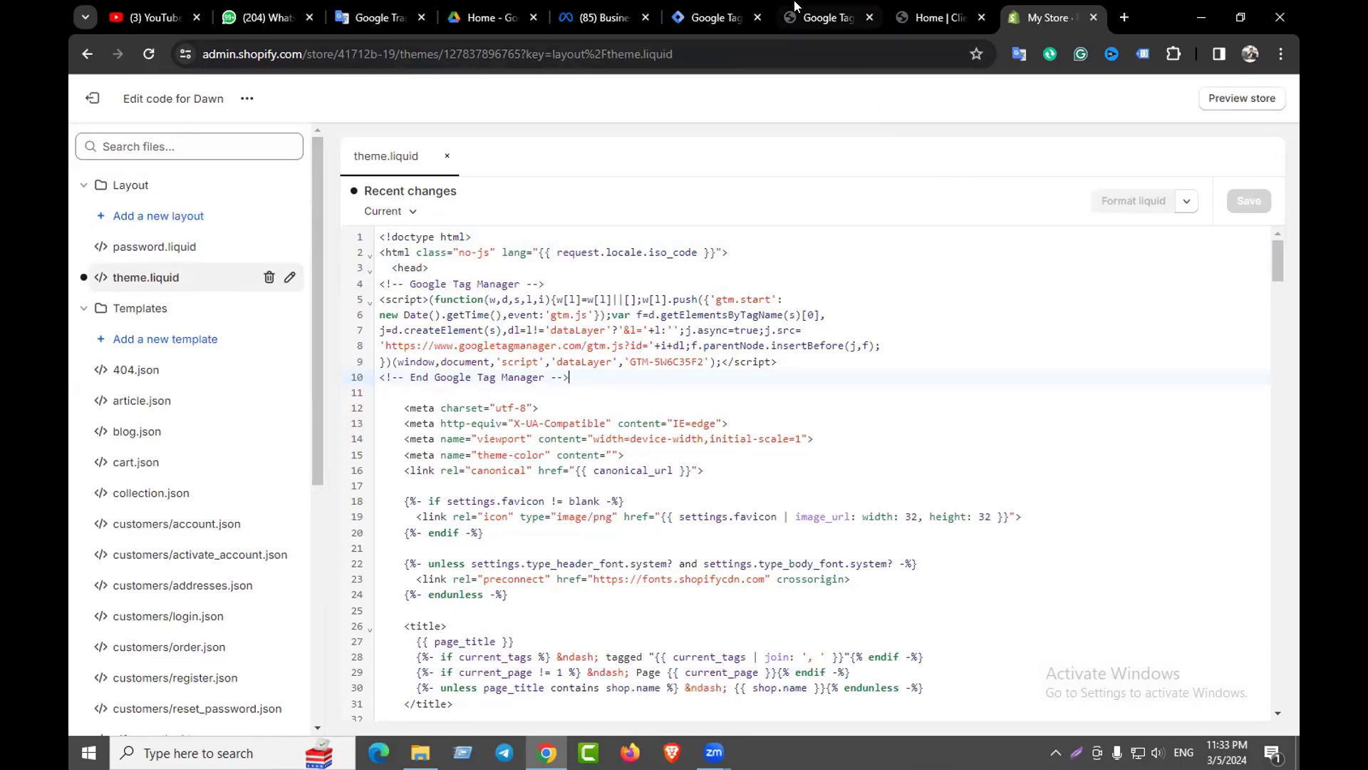
Return to Google Tag Manager's installation instructions and clear the text selection in the head snippet
{"action": "left_click", "coordinate": [716, 16]}
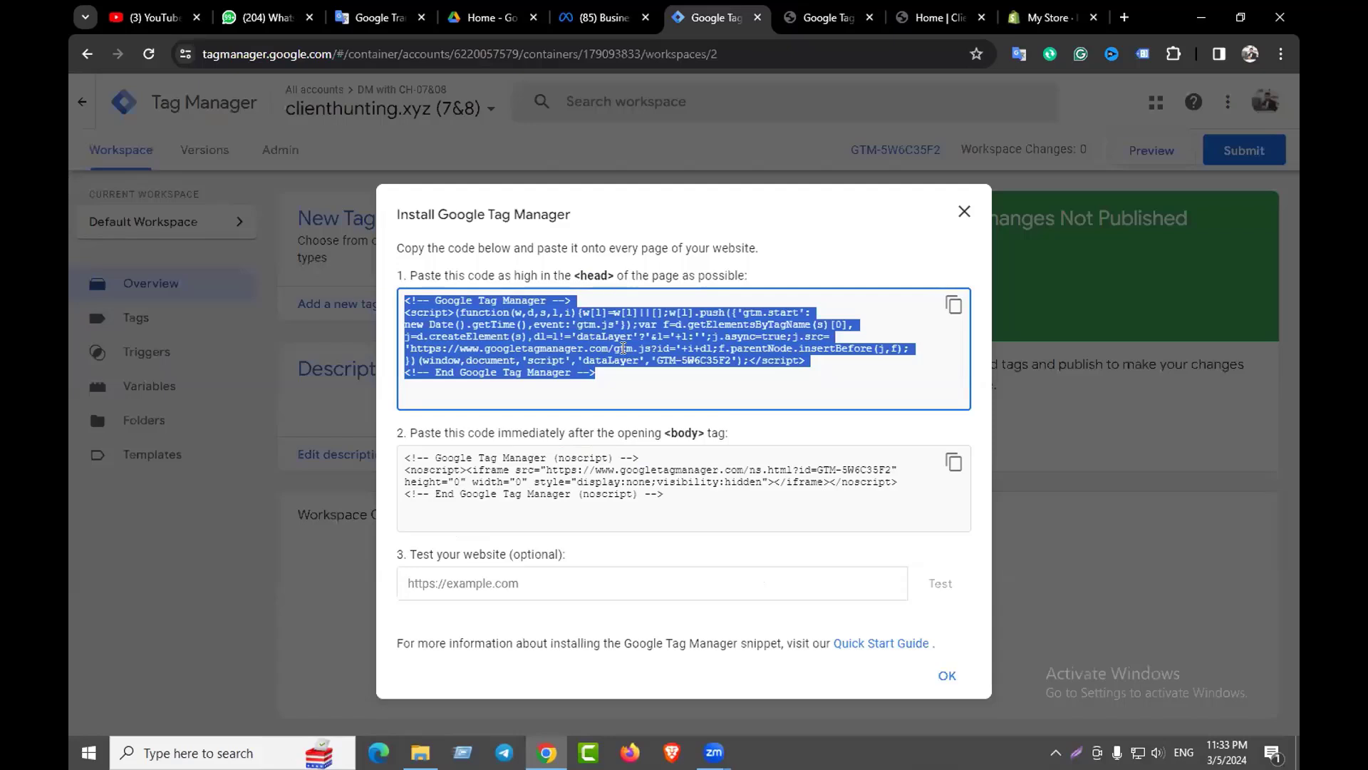
{"action": "left_click", "coordinate": [623, 348]}
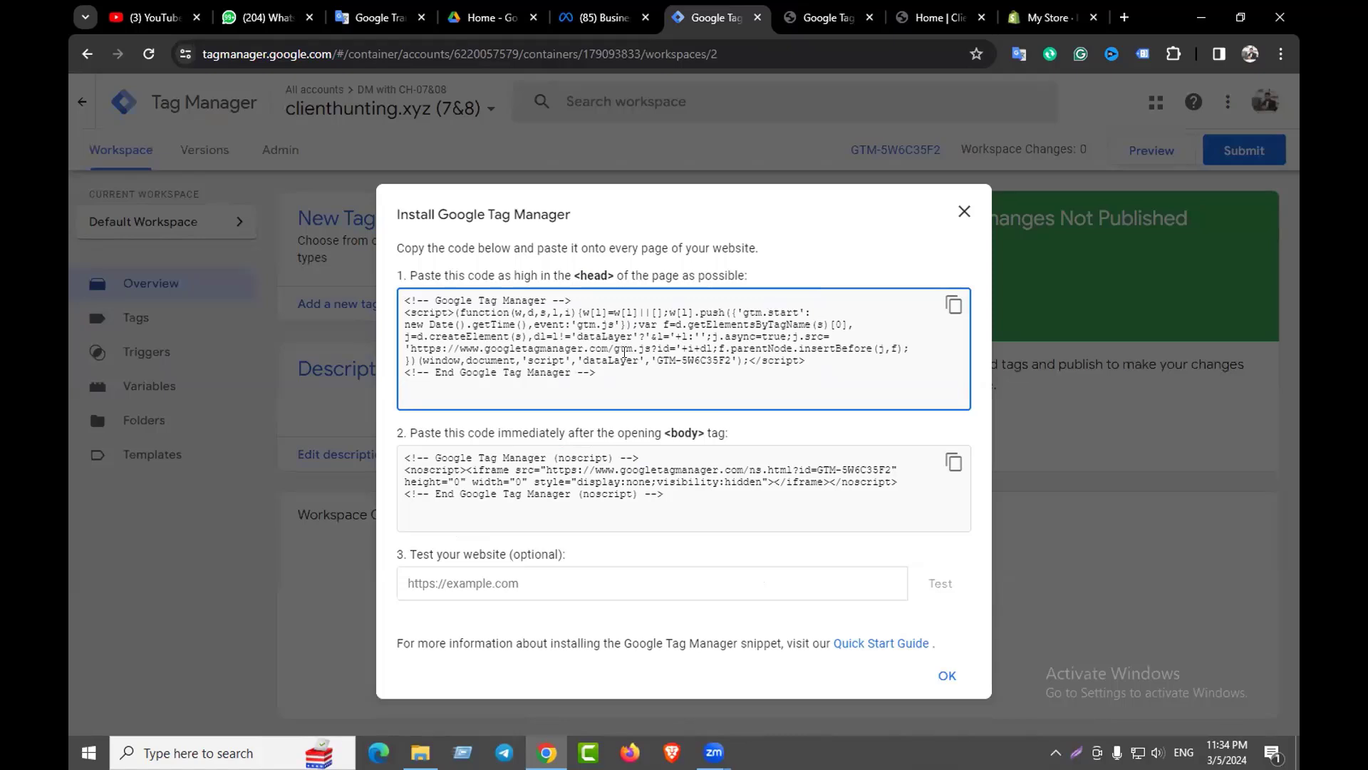
Close the Tag Manager installation instructions and switch to the clienthunting.xyz home page after revisiting the container workspace
{"action": "left_click", "coordinate": [944, 675]}
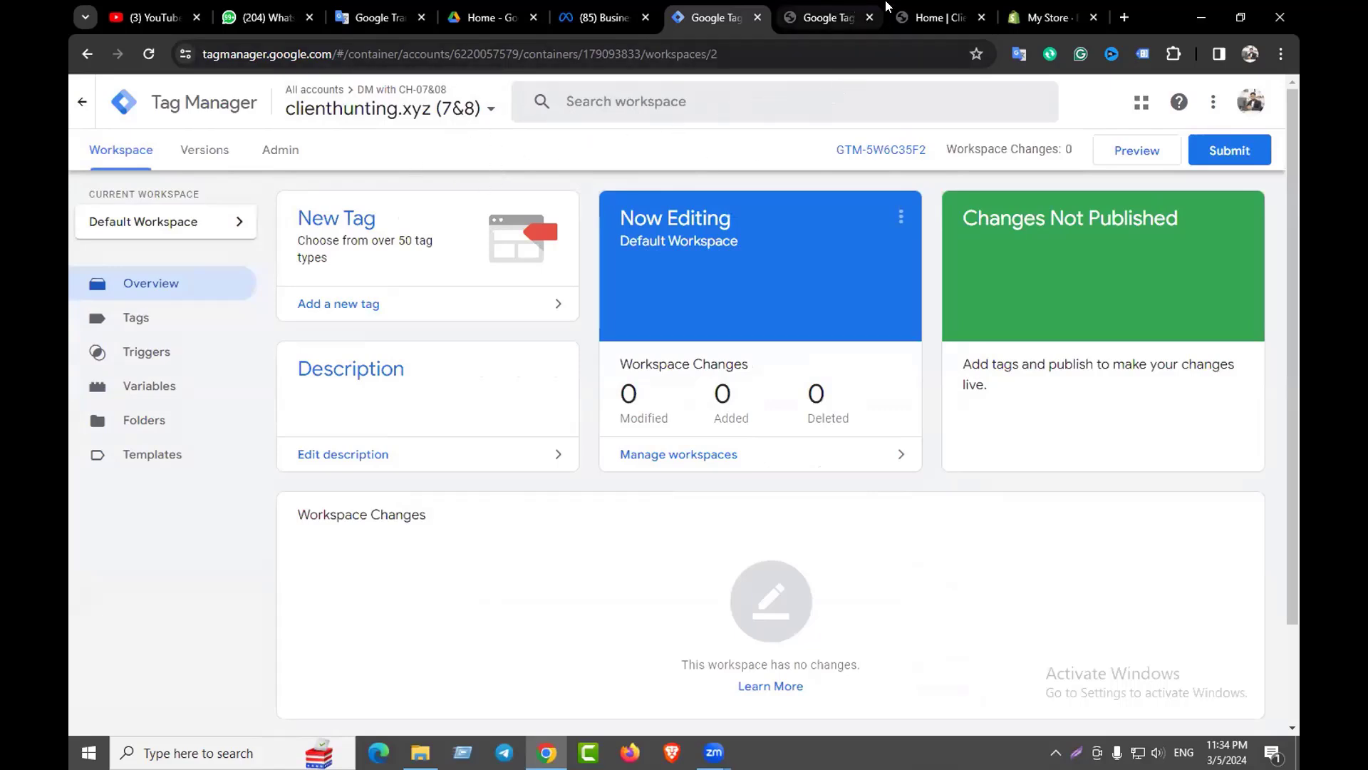
{"action": "left_click", "coordinate": [933, 17]}
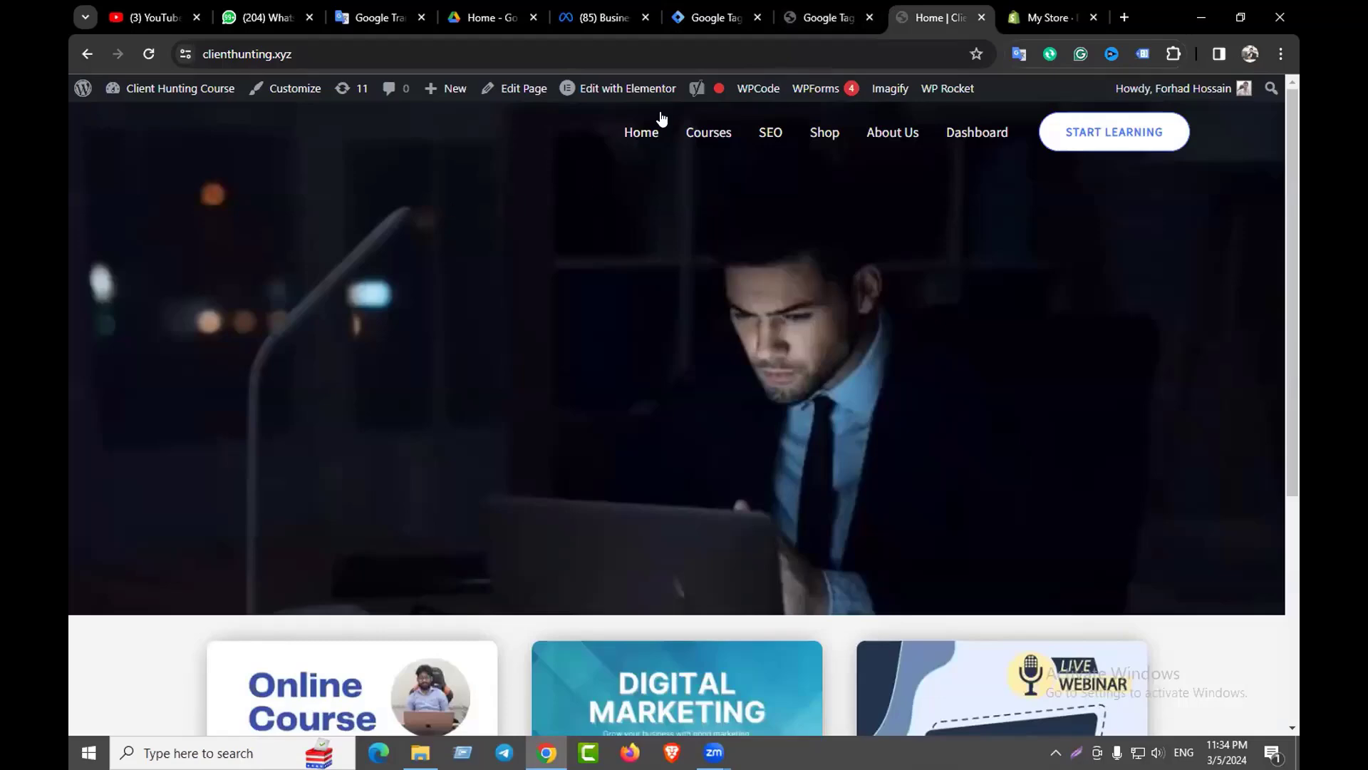
{"action": "left_click", "coordinate": [709, 17]}
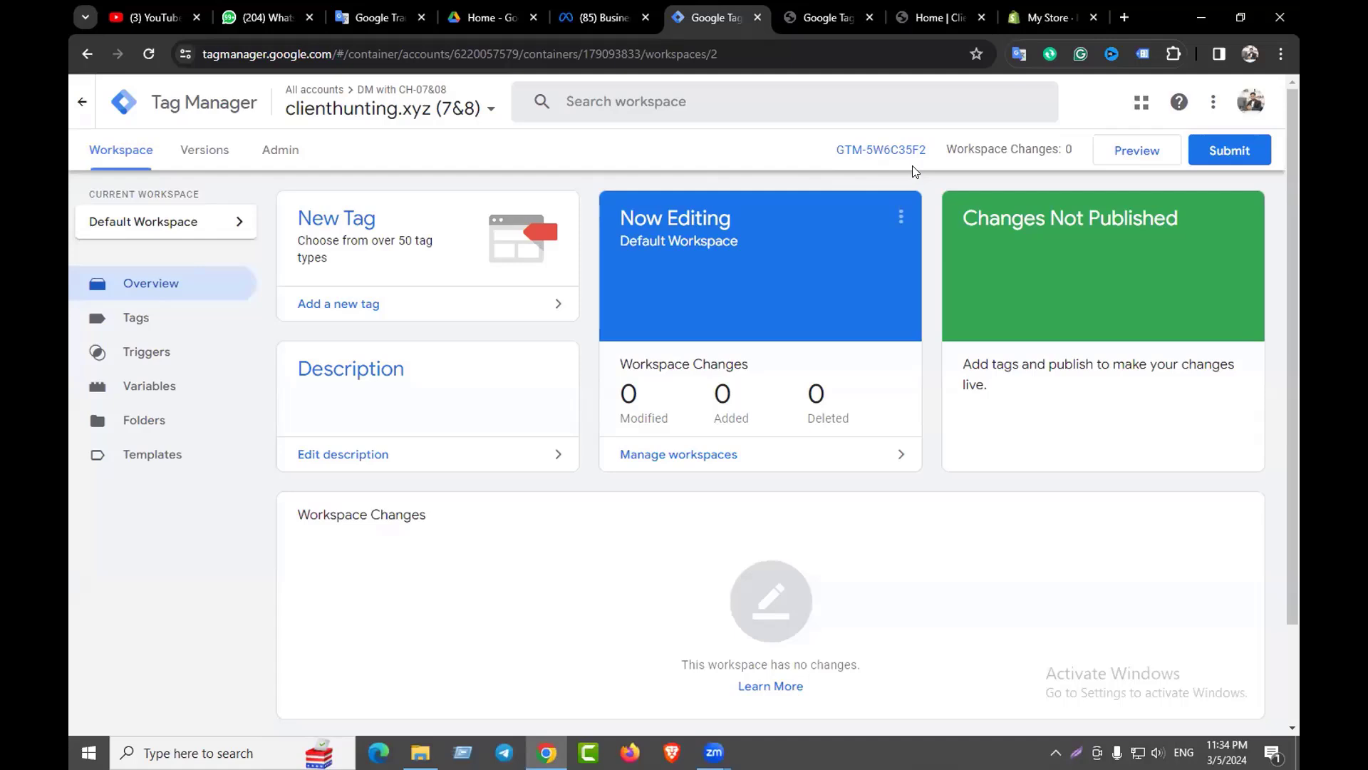
{"action": "left_click", "coordinate": [934, 17]}
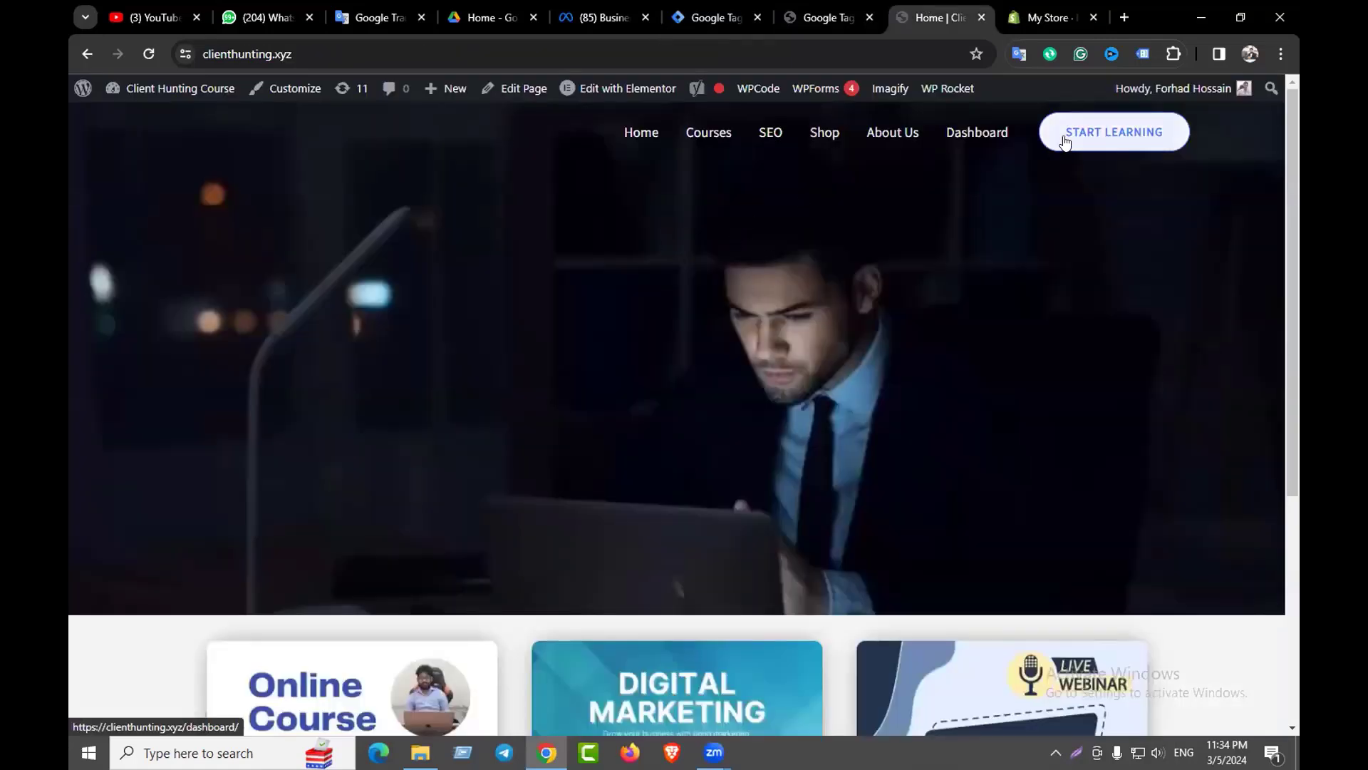
Remove the Tag Assistant Legacy extension from Chrome
{"action": "left_click", "coordinate": [1173, 55]}
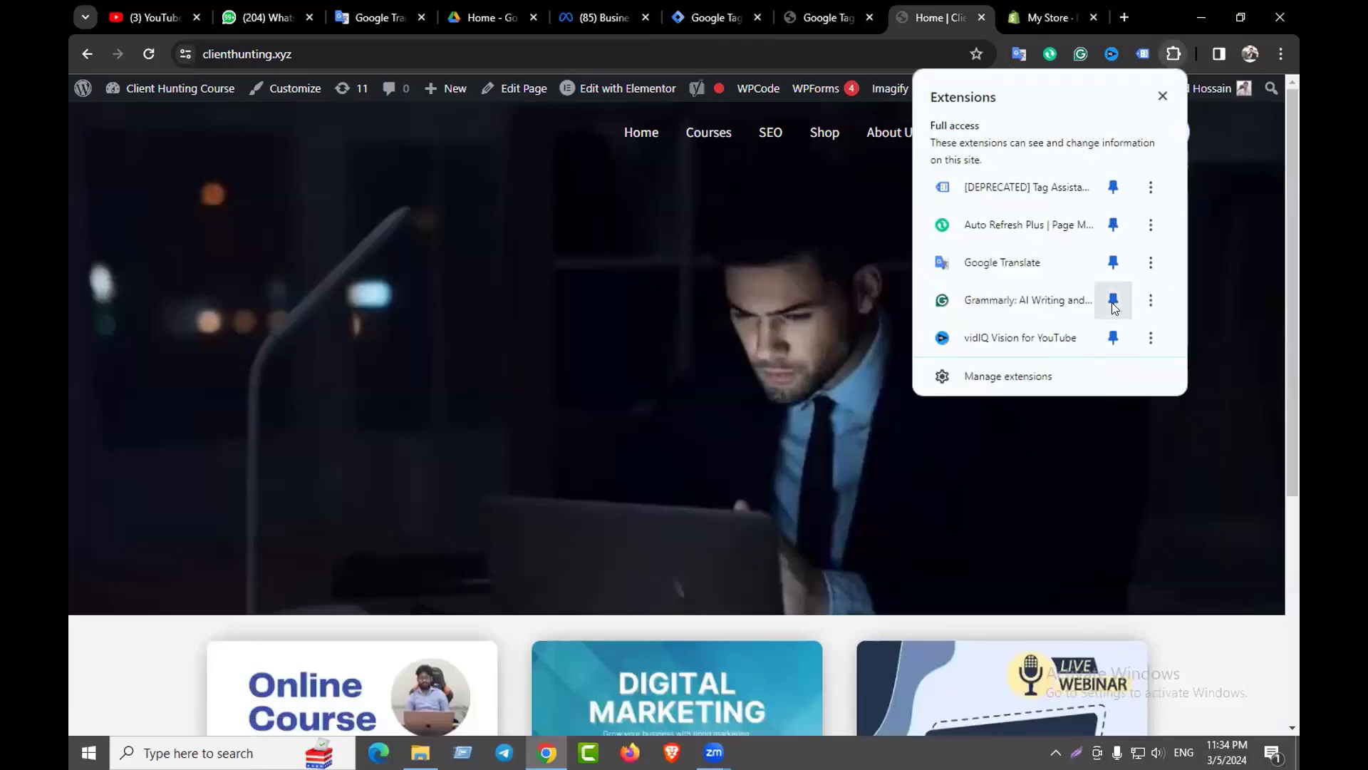
{"action": "left_click", "coordinate": [1150, 186]}
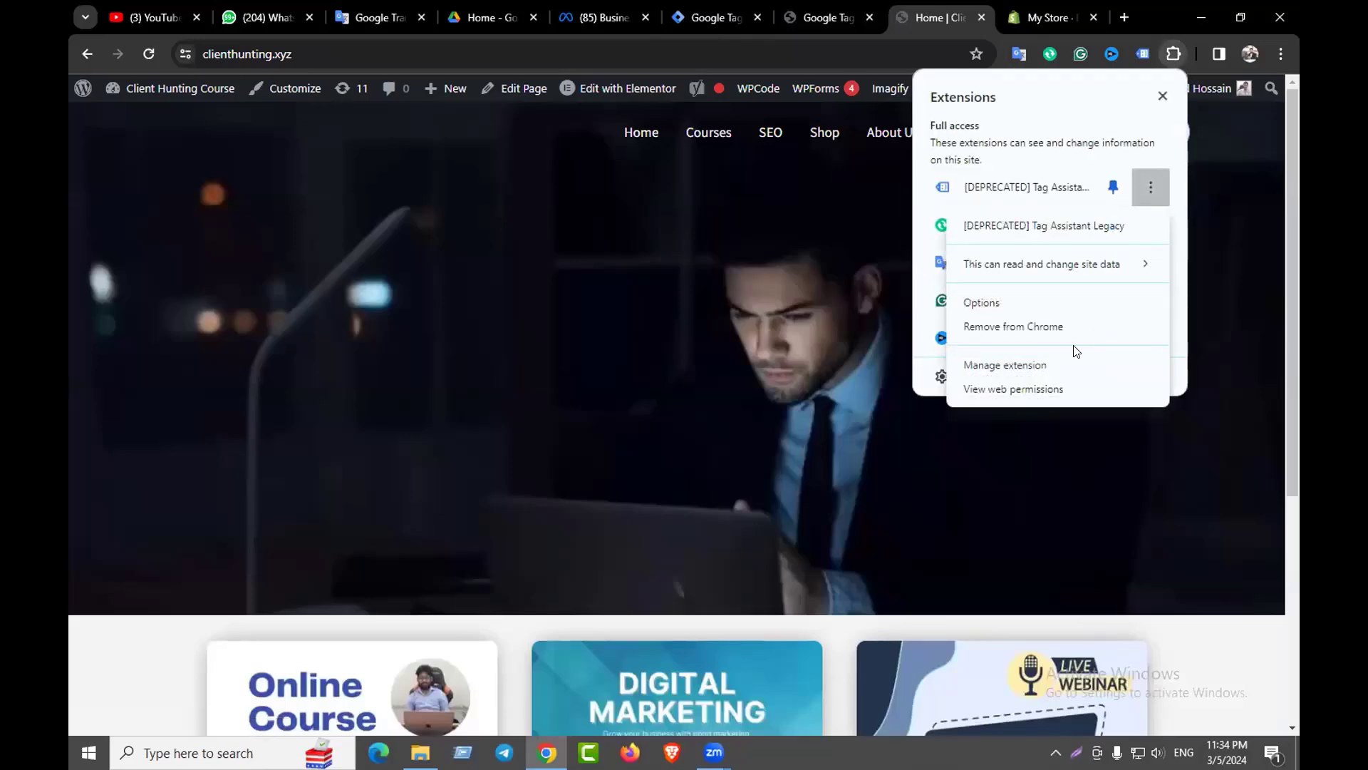
{"action": "left_click", "coordinate": [1027, 327]}
{"action": "left_click", "coordinate": [1020, 205]}
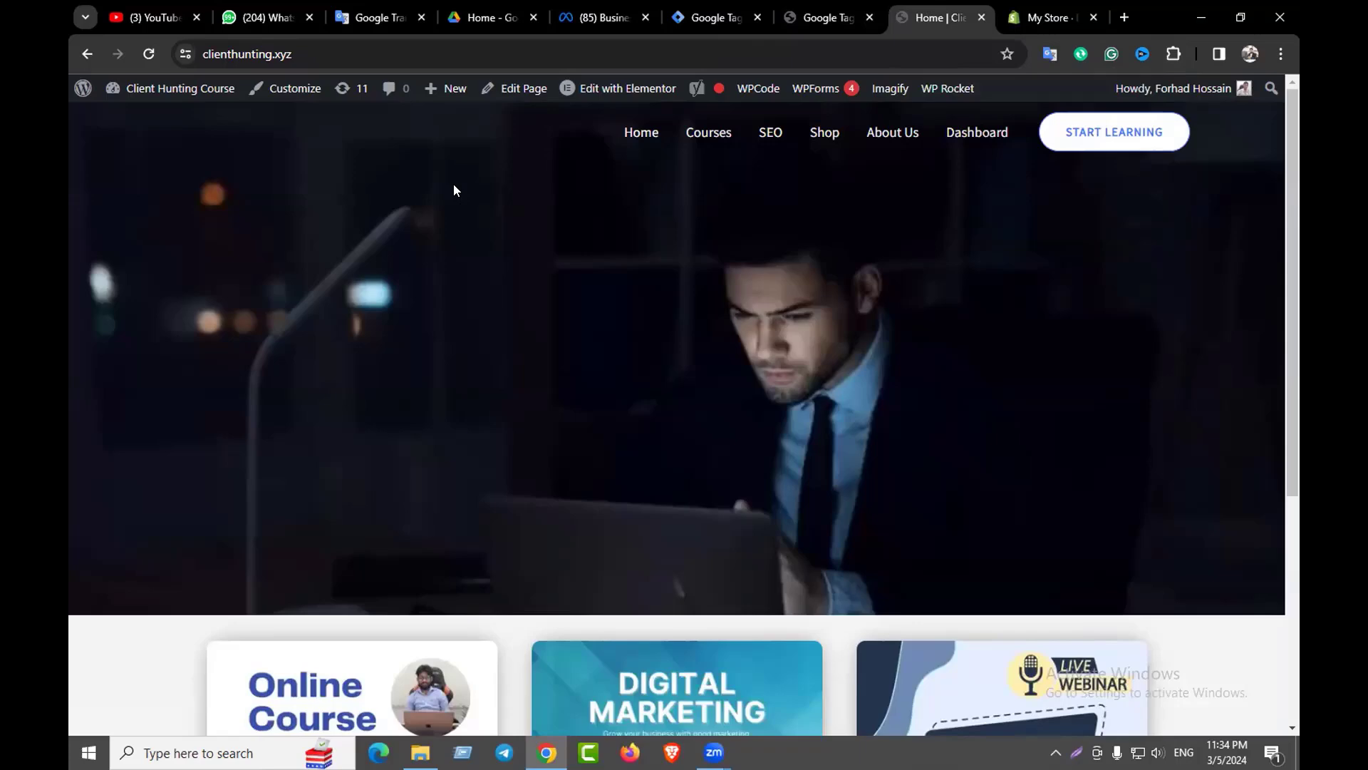
Search the web for google tag assistant in a new tab and open the Chrome Web Store page of Tag Assistant Legacy
{"action": "left_click", "coordinate": [1125, 17]}
{"action": "type", "text": "g"}
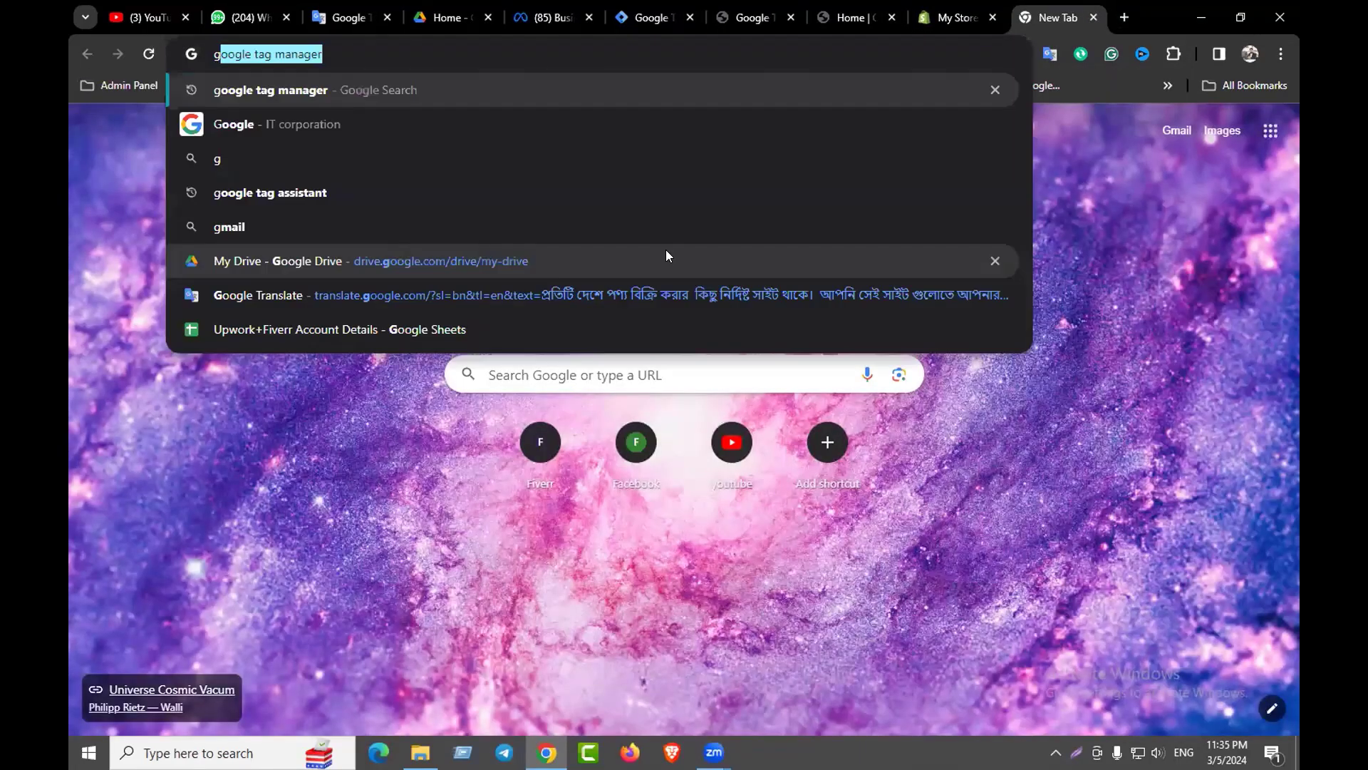
{"action": "type", "text": "oogle"}
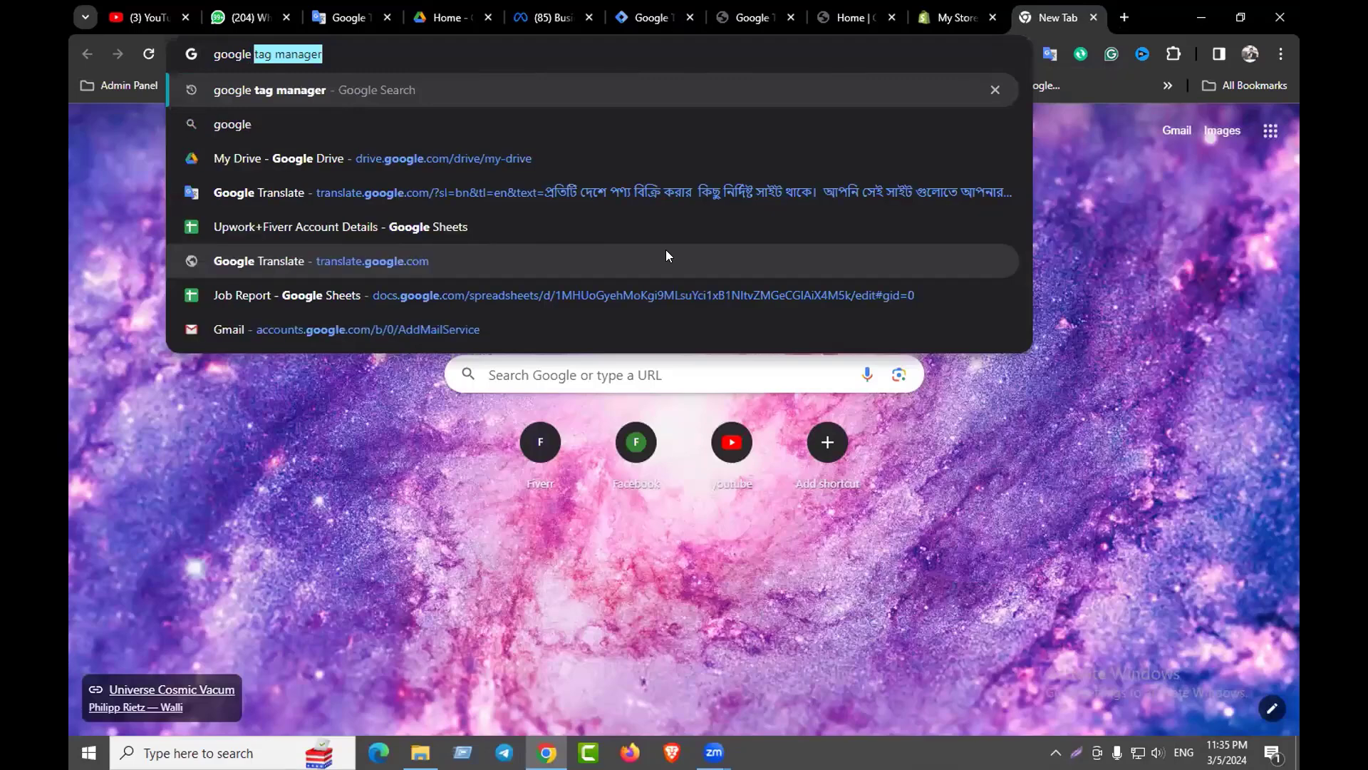
{"action": "type", "text": " tag ass"}
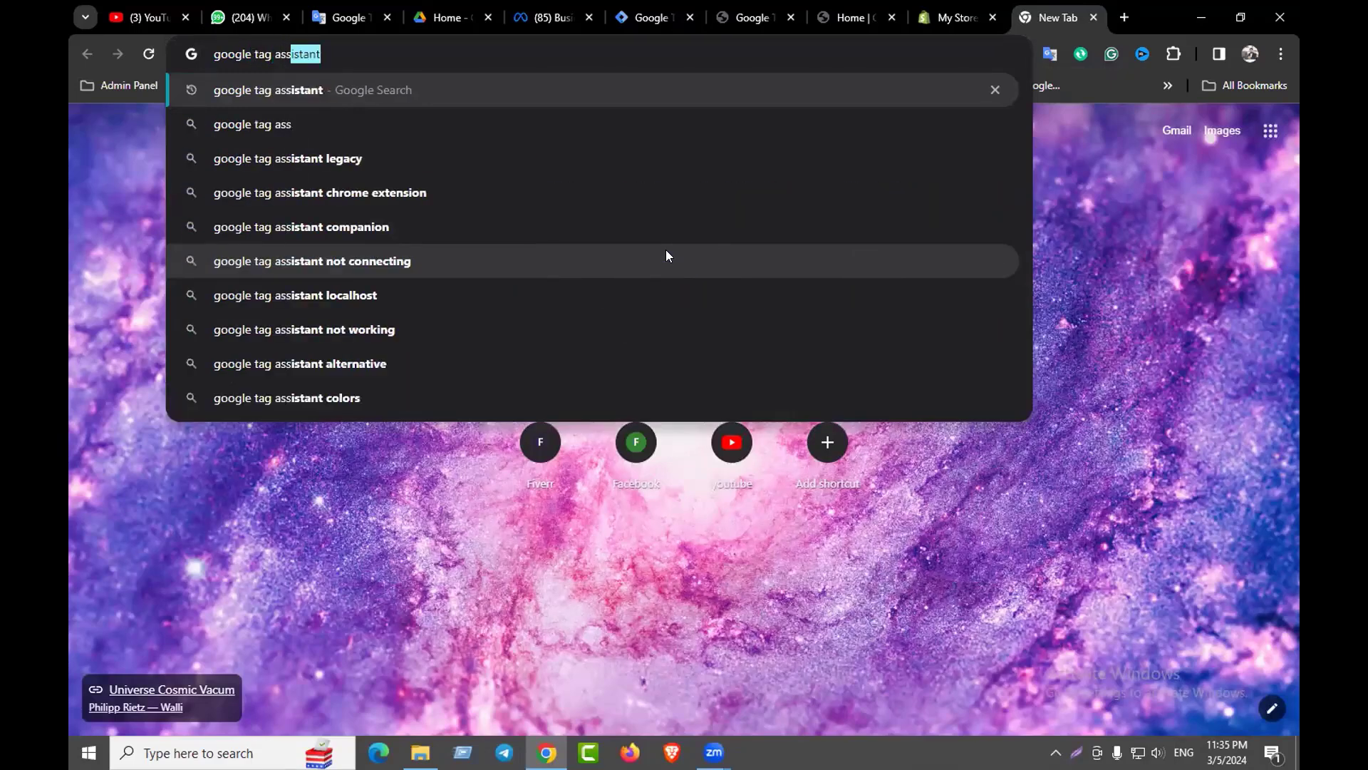
{"action": "key", "text": "Return"}
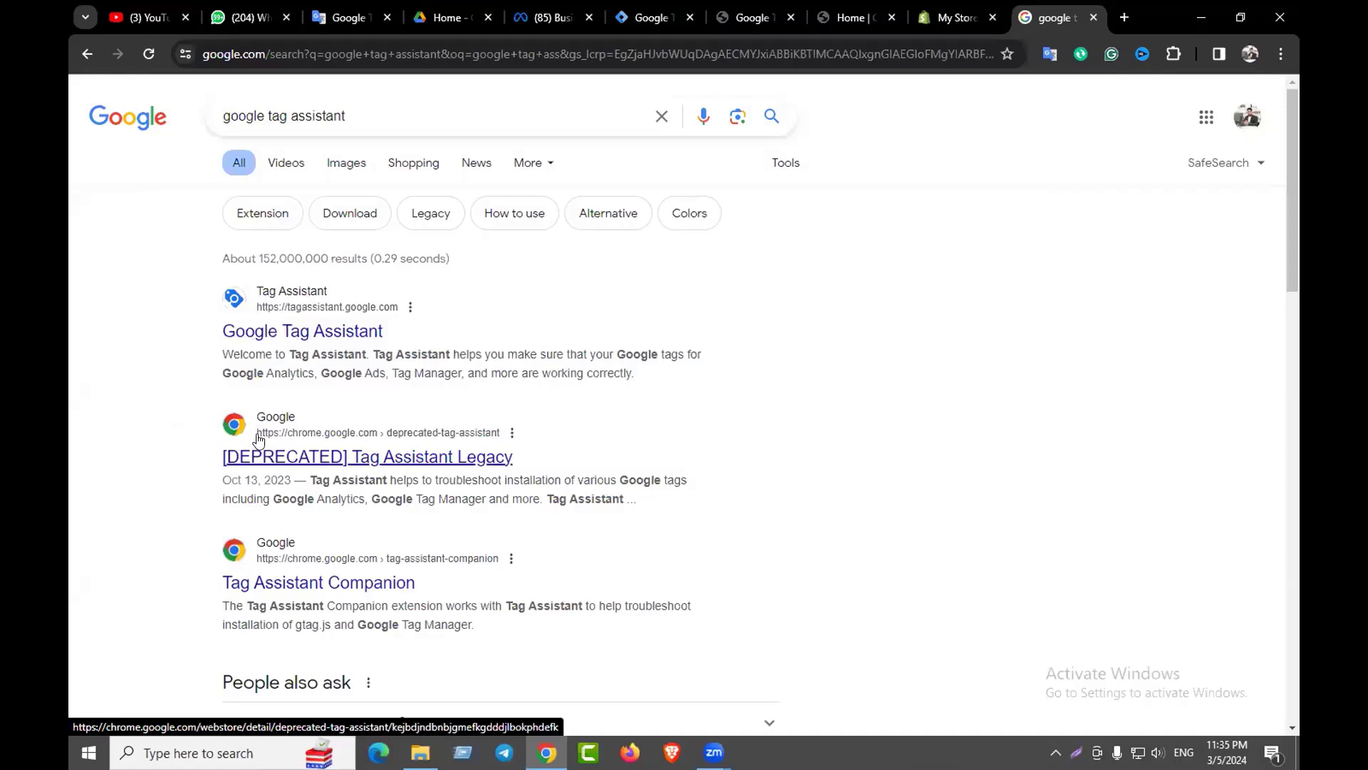
{"action": "left_click", "coordinate": [270, 460]}
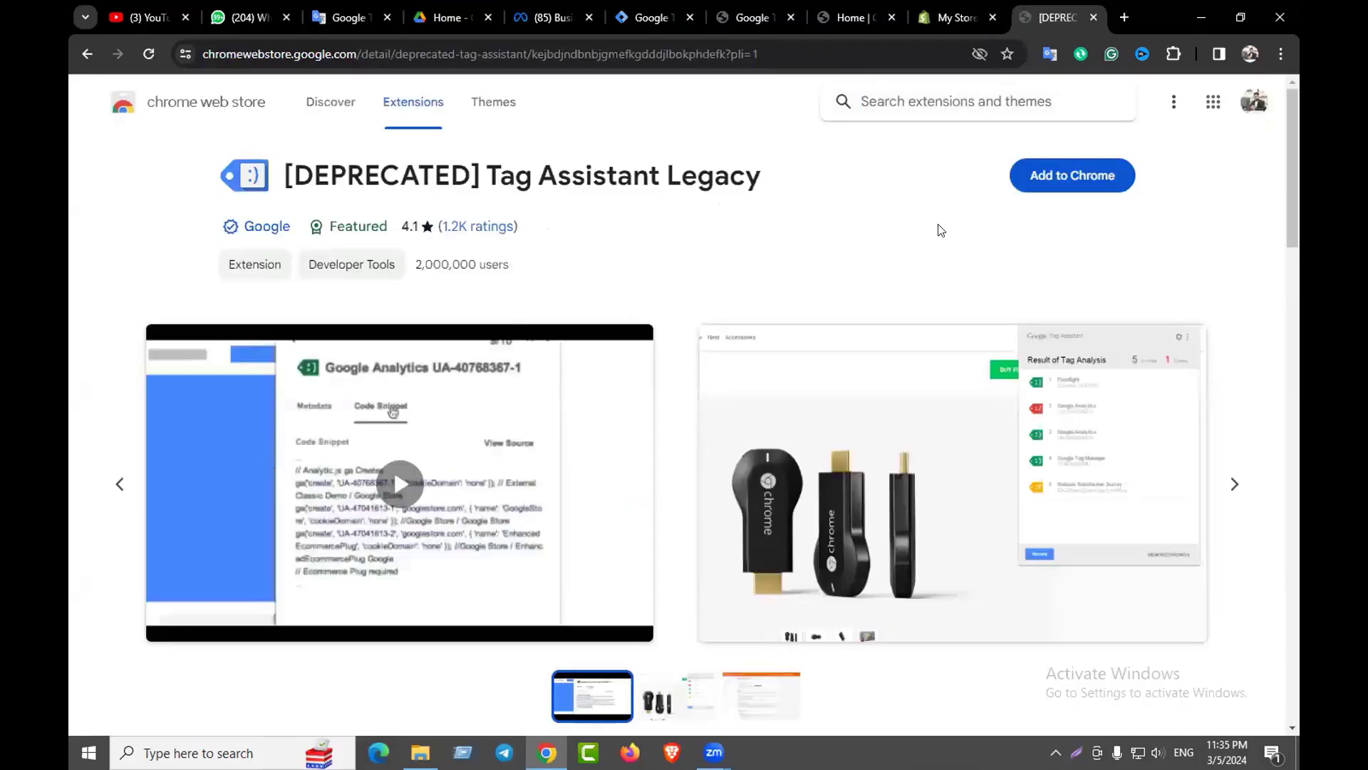
Add the Tag Assistant Legacy extension to Chrome, pin it for quick access and close the store page
{"action": "left_click", "coordinate": [1051, 171]}
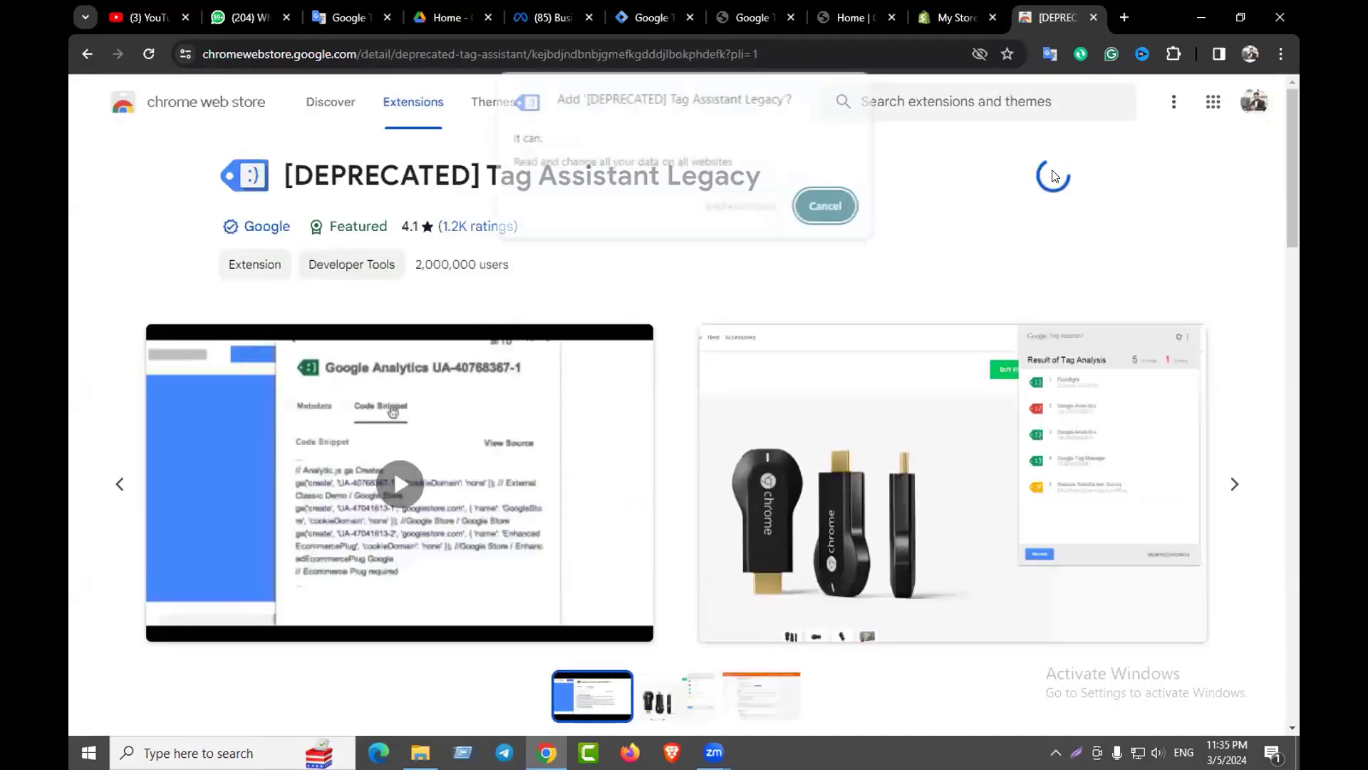
{"action": "left_click", "coordinate": [746, 208]}
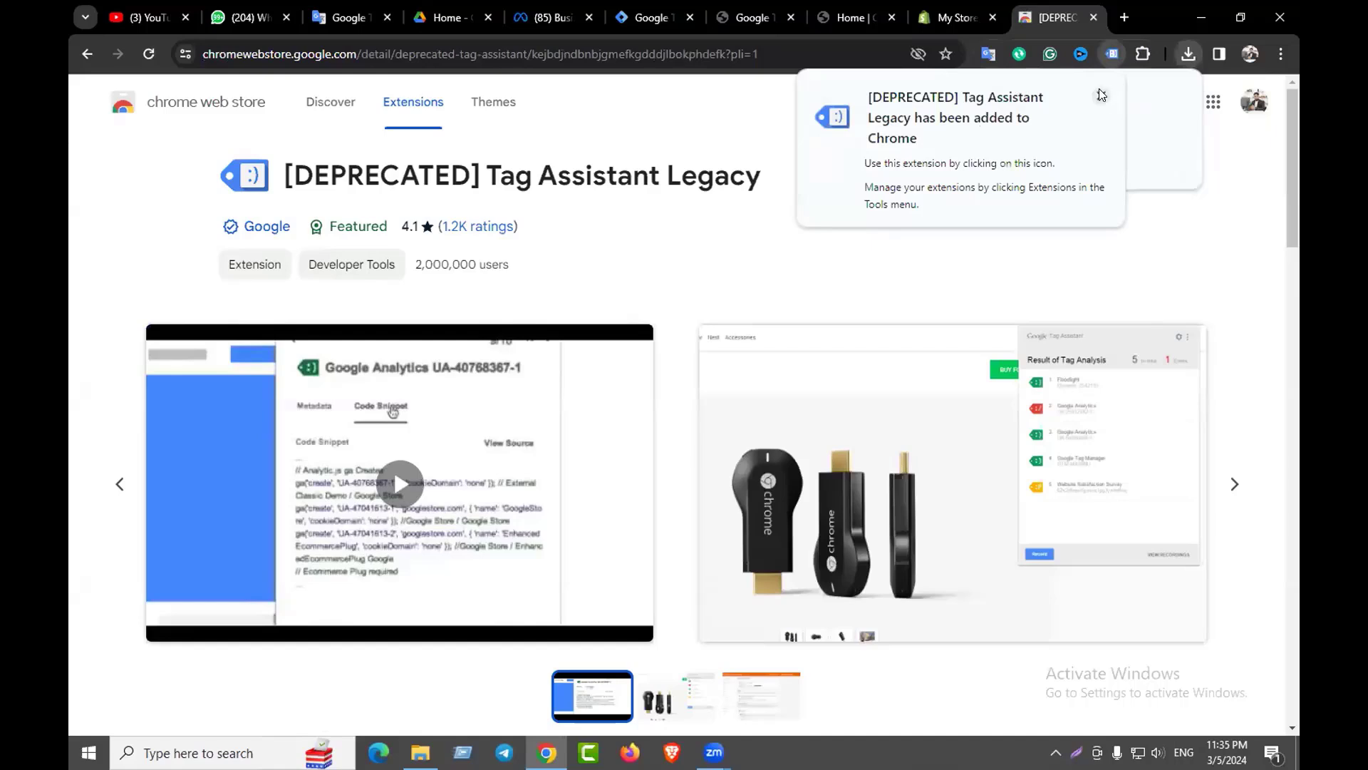
{"action": "left_click", "coordinate": [1099, 97]}
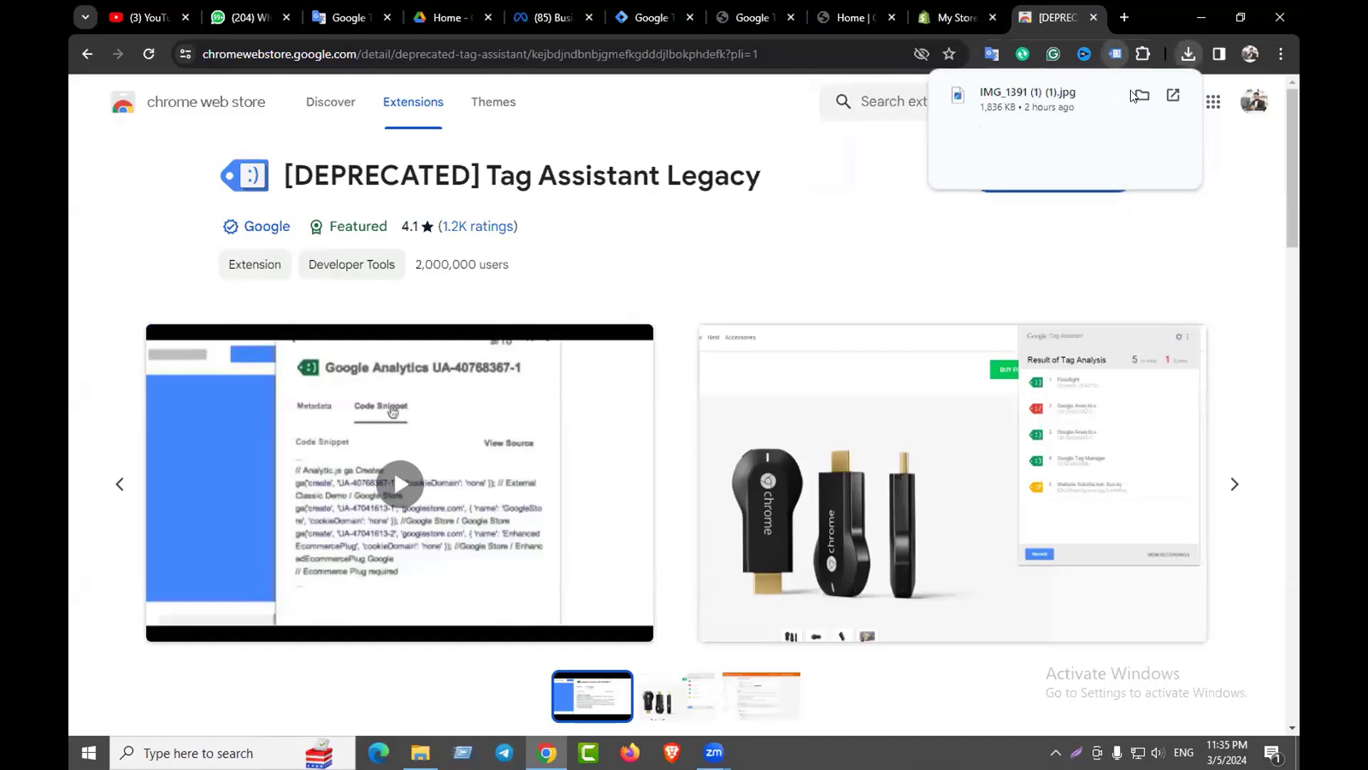
{"action": "left_click", "coordinate": [1143, 53]}
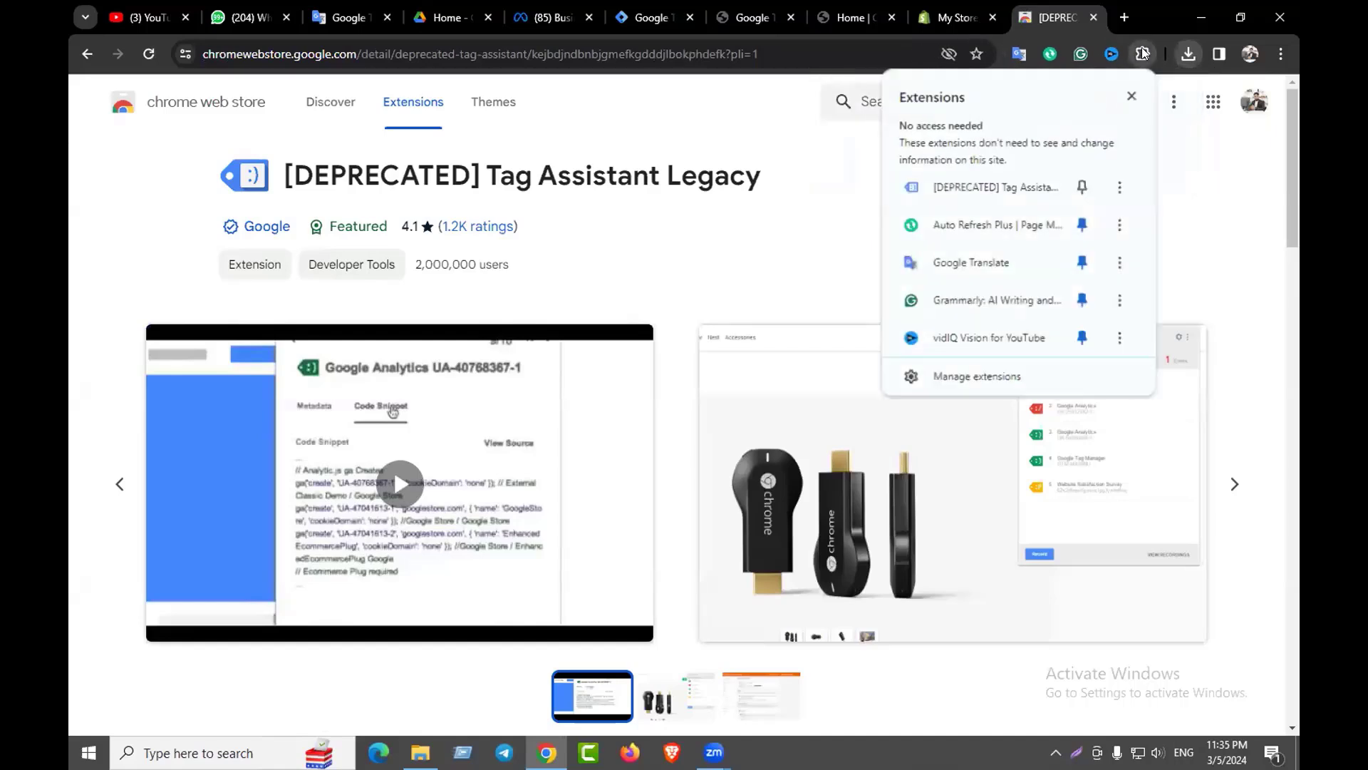
{"action": "left_click", "coordinate": [1082, 187]}
{"action": "left_click", "coordinate": [775, 163]}
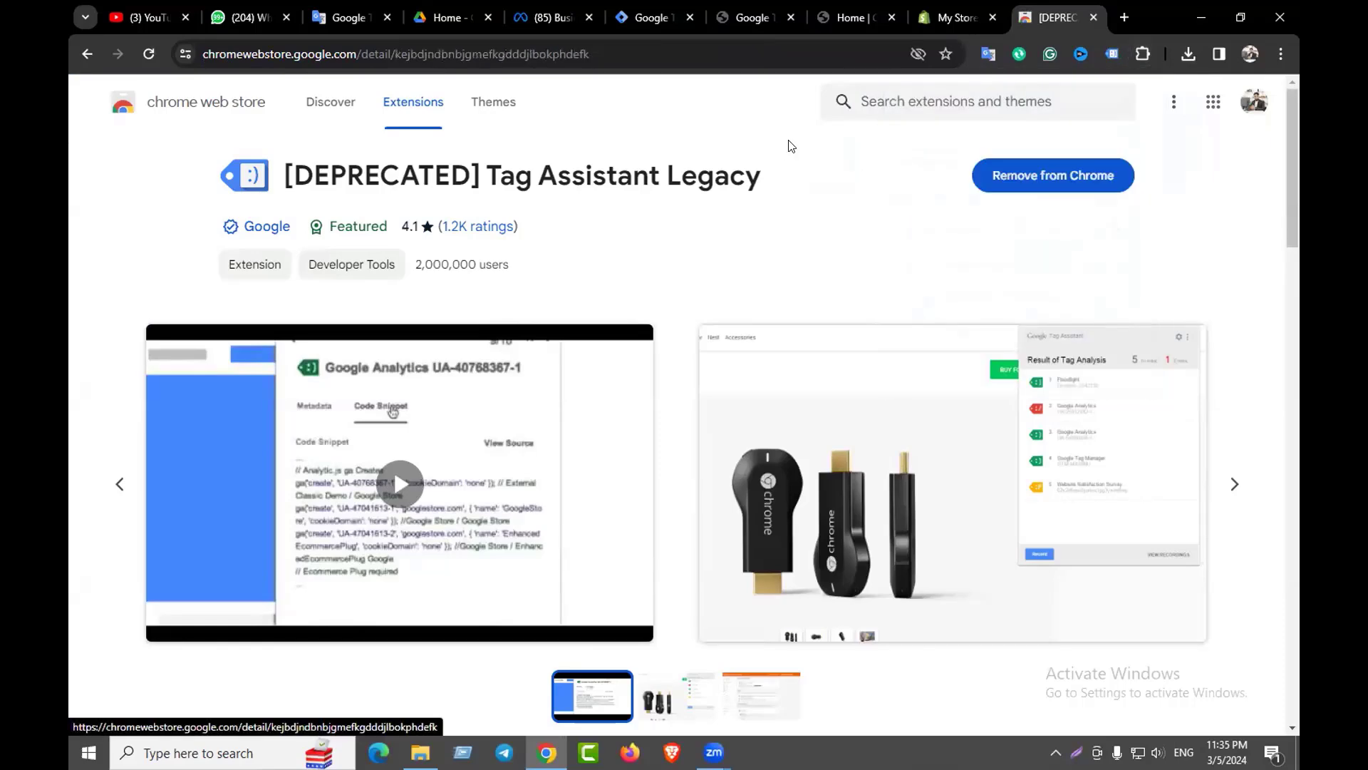
{"action": "left_click", "coordinate": [1094, 17]}
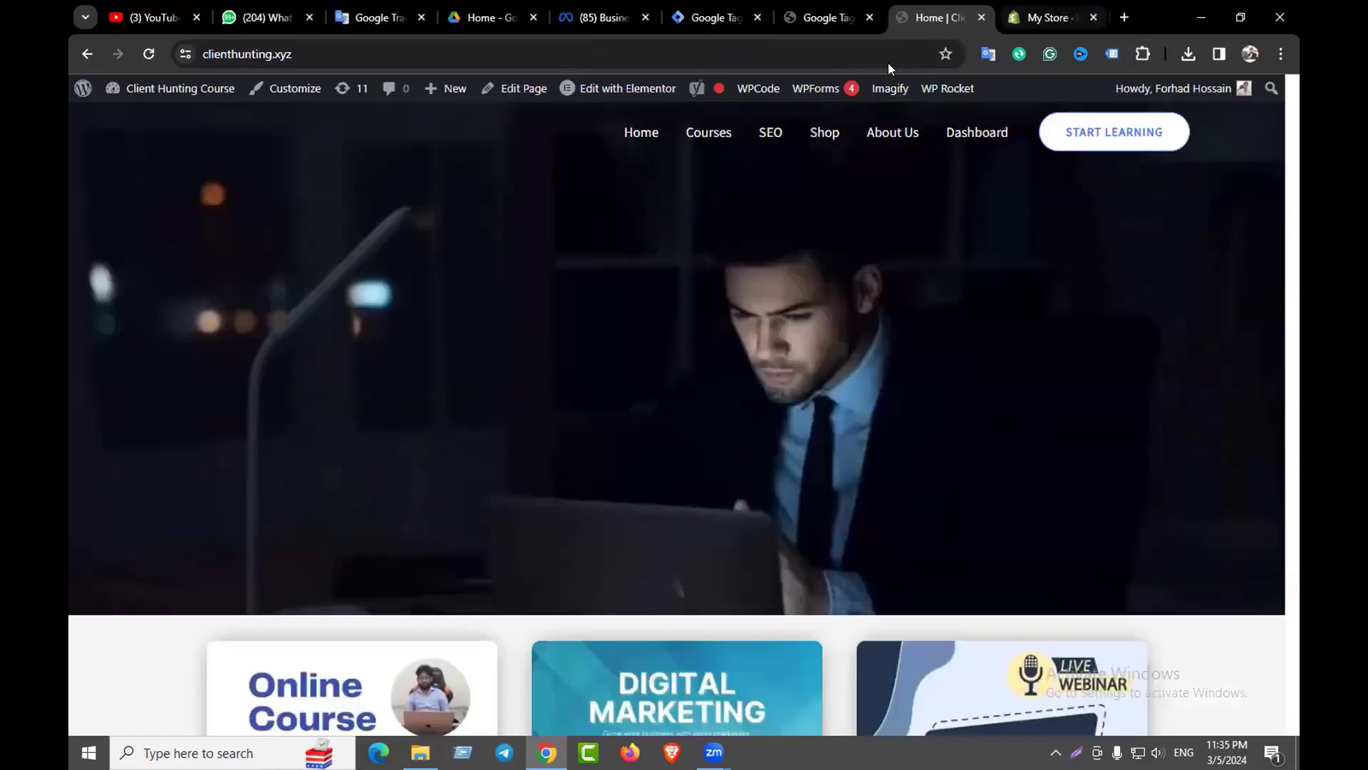
Reload clienthunting.xyz, accept Tag Assistant Legacy's default tag checks and enable the extension for this page
{"action": "left_click", "coordinate": [148, 54]}
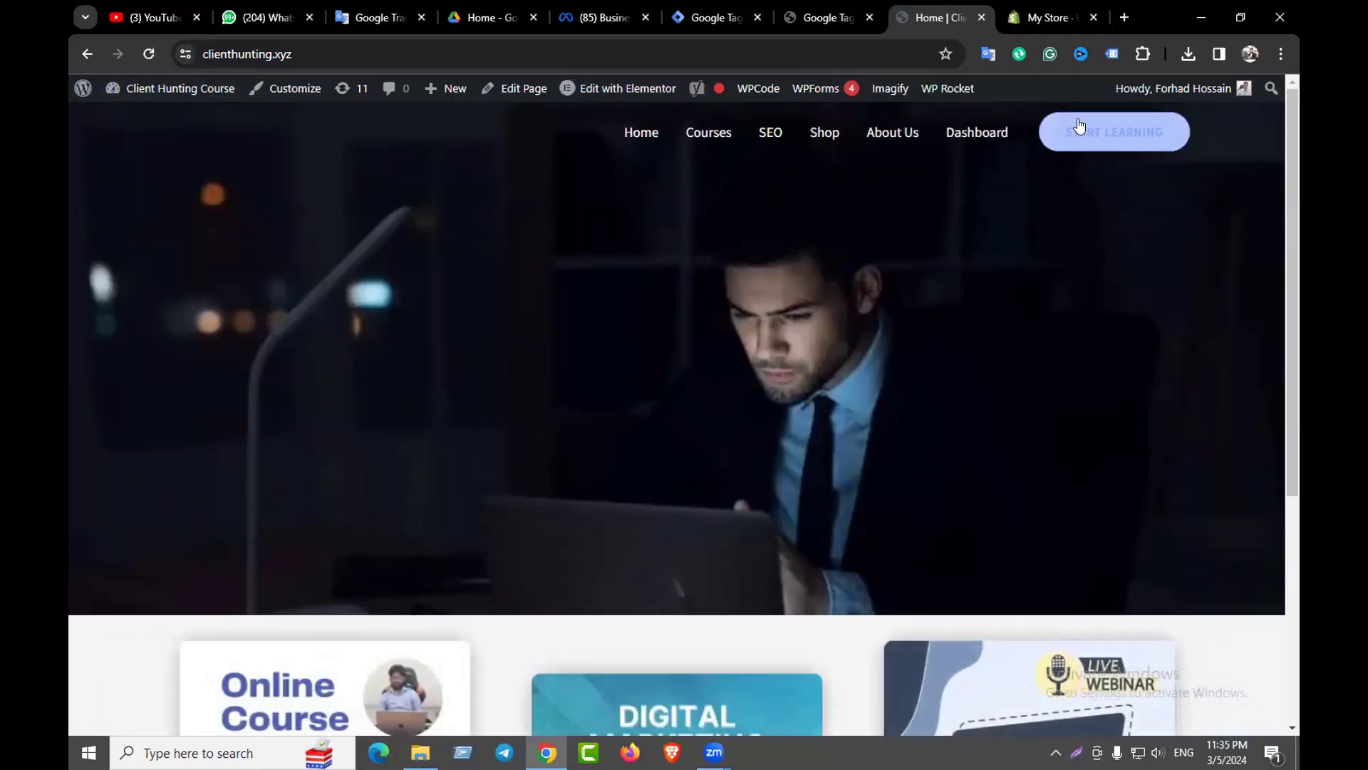
{"action": "left_click", "coordinate": [1113, 54]}
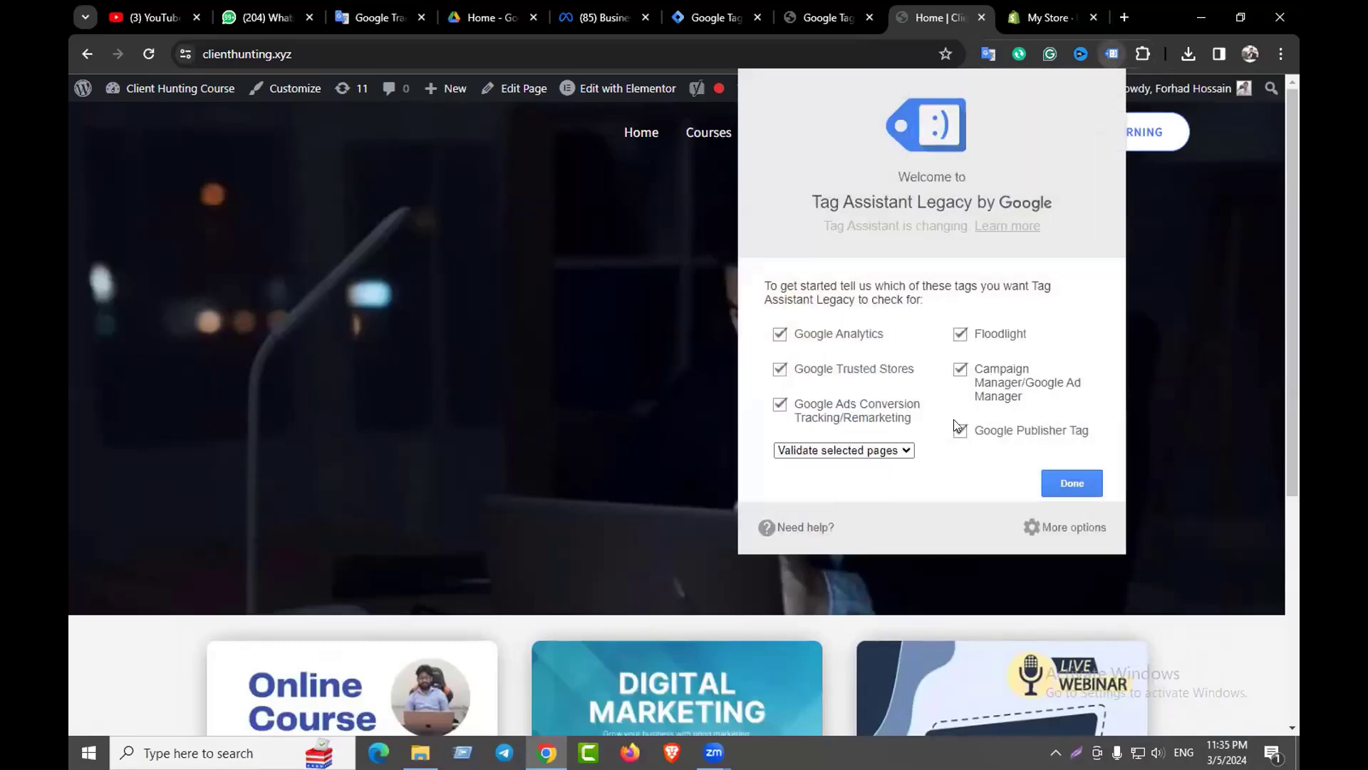
{"action": "left_click", "coordinate": [1069, 482]}
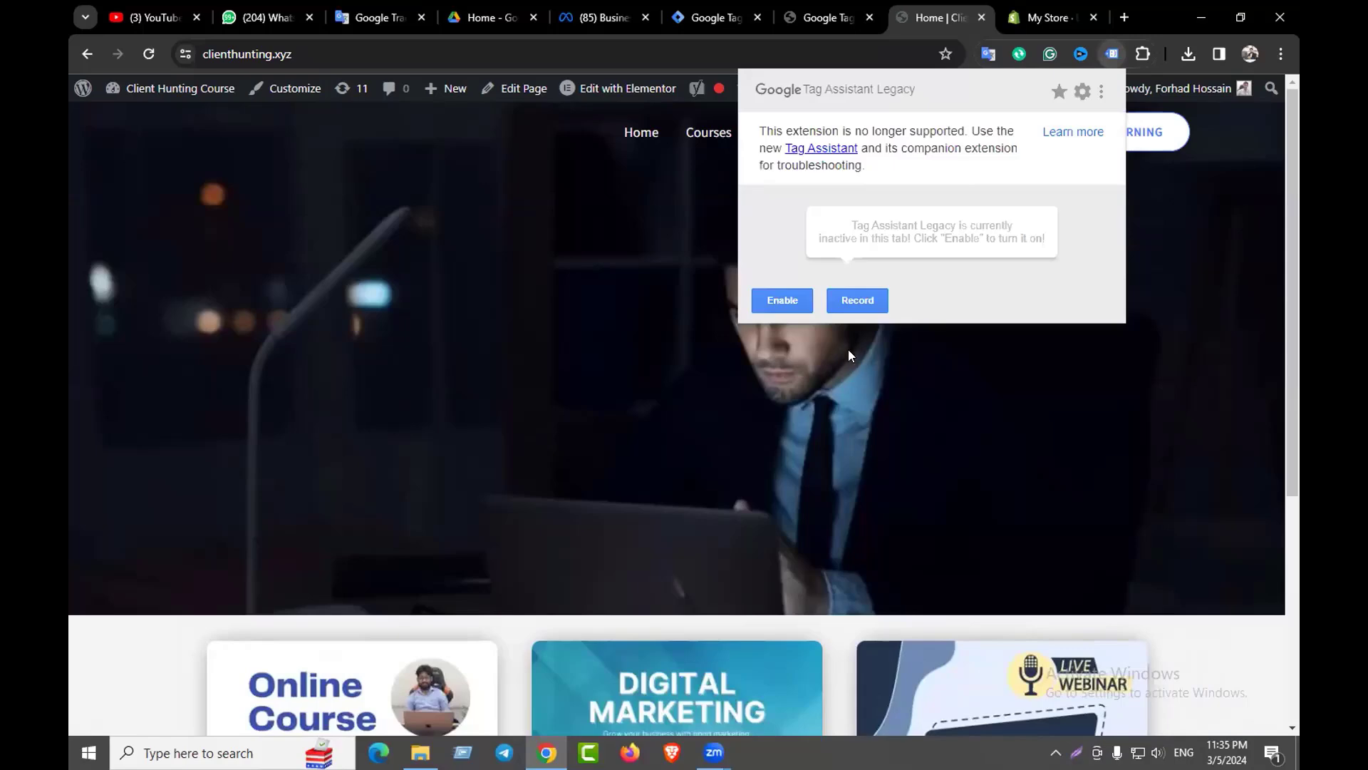
{"action": "left_click", "coordinate": [782, 303]}
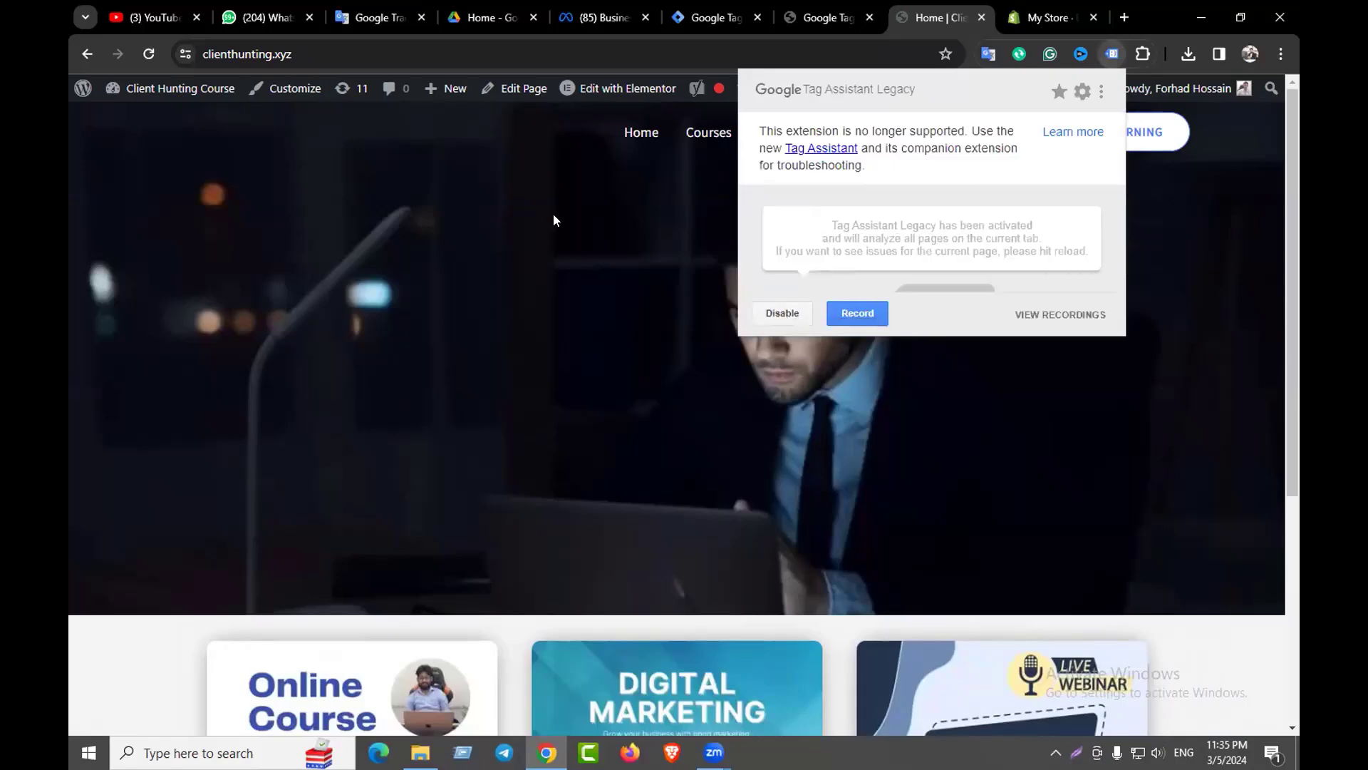
Reload clienthunting.xyz and check Tag Assistant Legacy's tag analysis for the Google Tag Manager container
{"action": "left_click", "coordinate": [149, 55]}
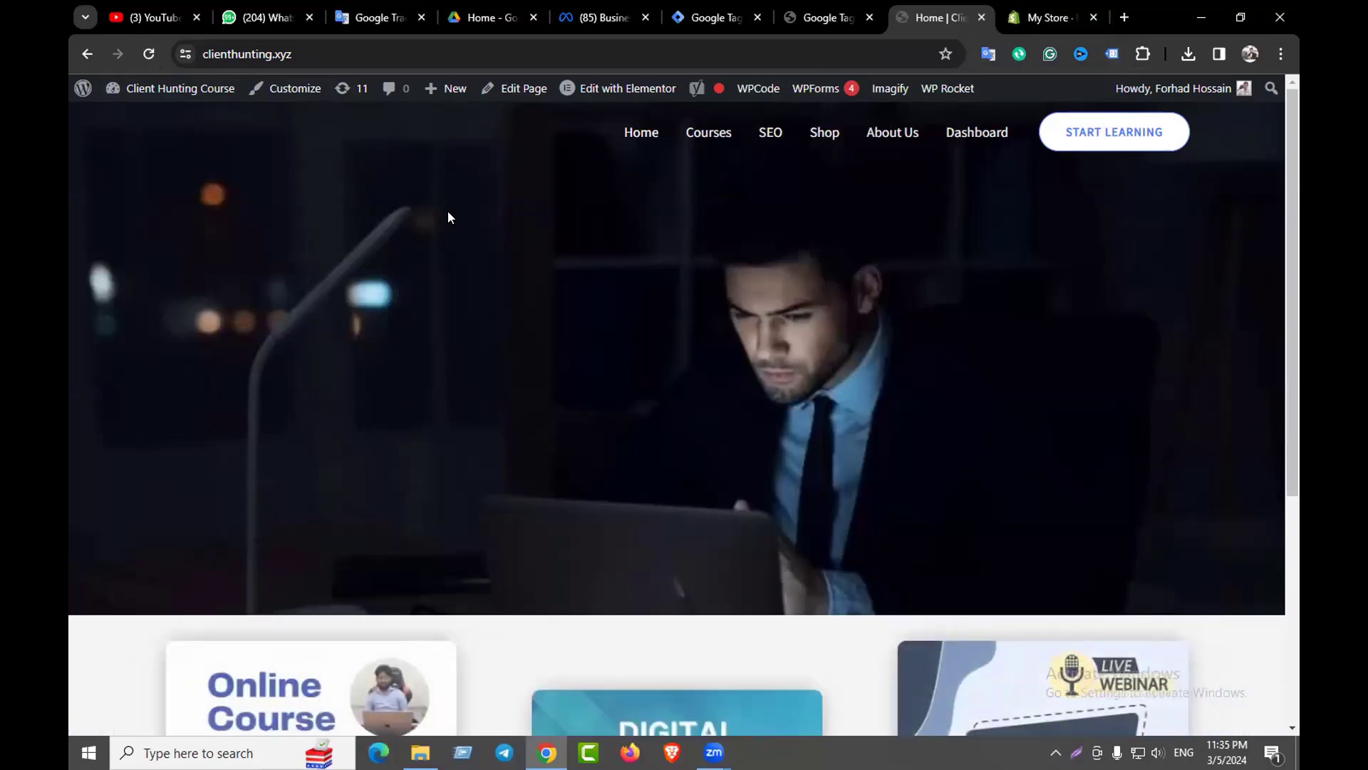
{"action": "left_click", "coordinate": [1112, 55]}
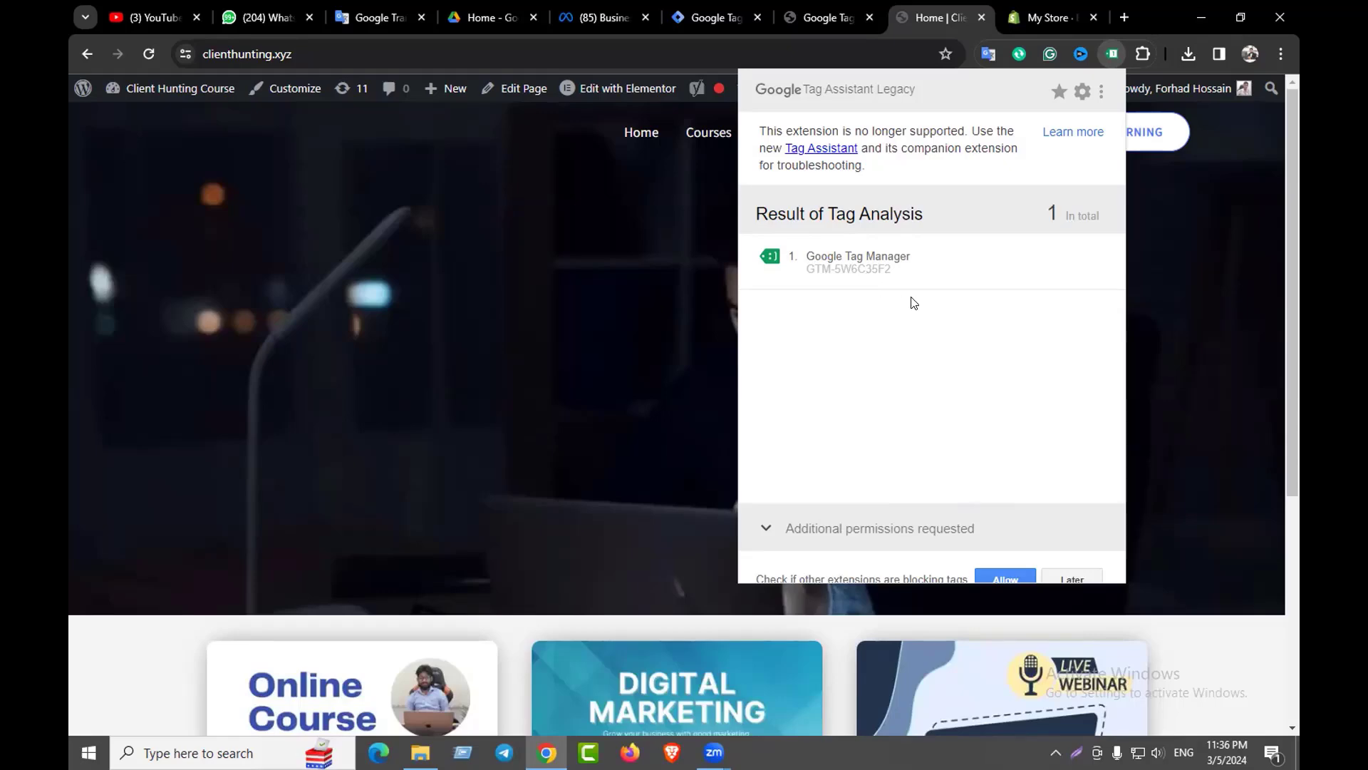
{"action": "left_click", "coordinate": [671, 349]}
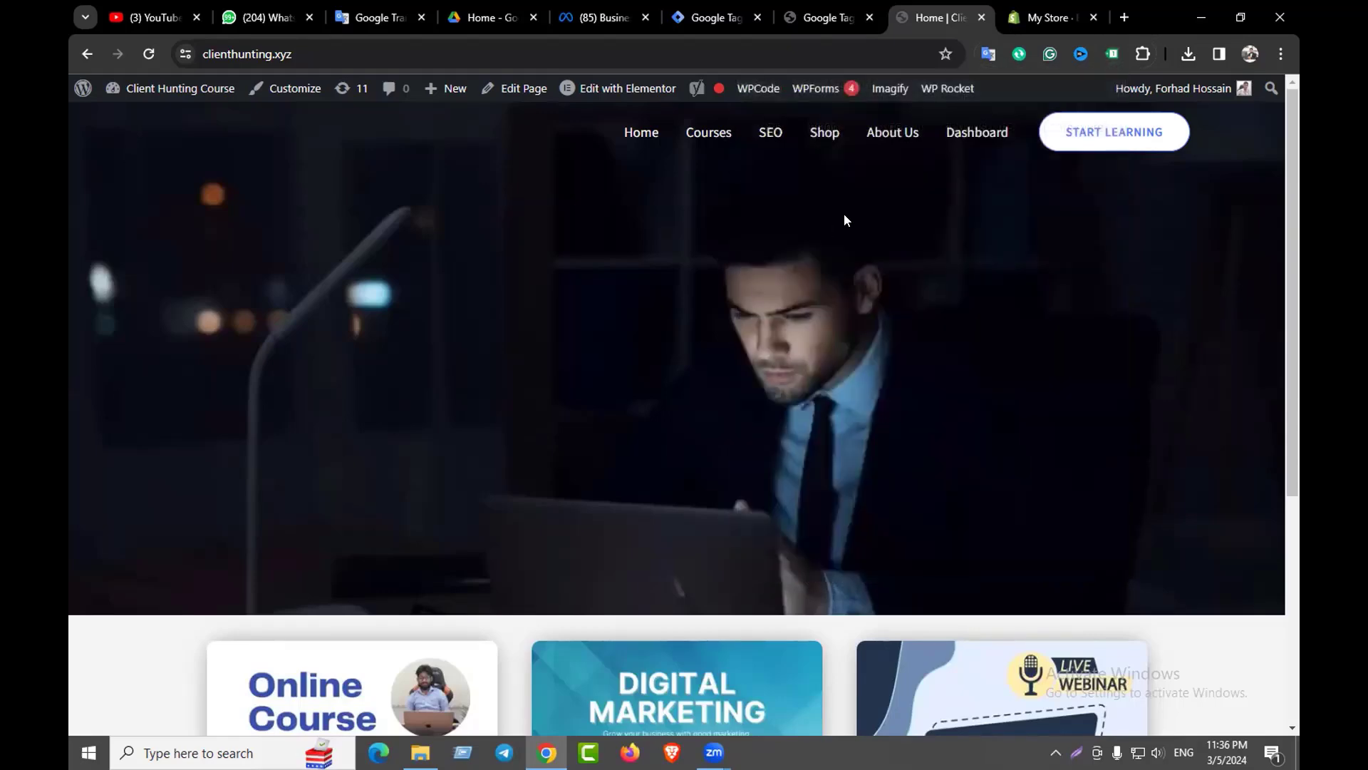
{"action": "left_click", "coordinate": [712, 17]}
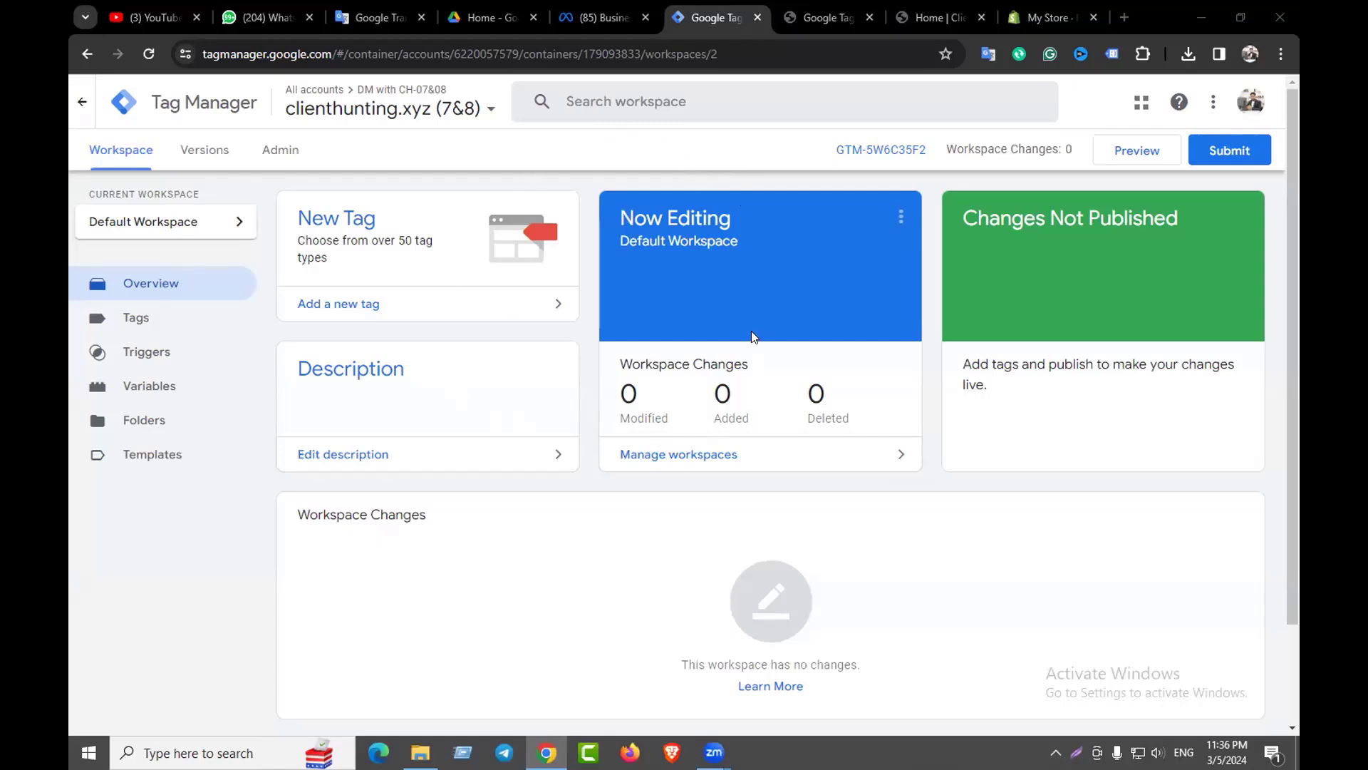
{"action": "left_click", "coordinate": [912, 10]}
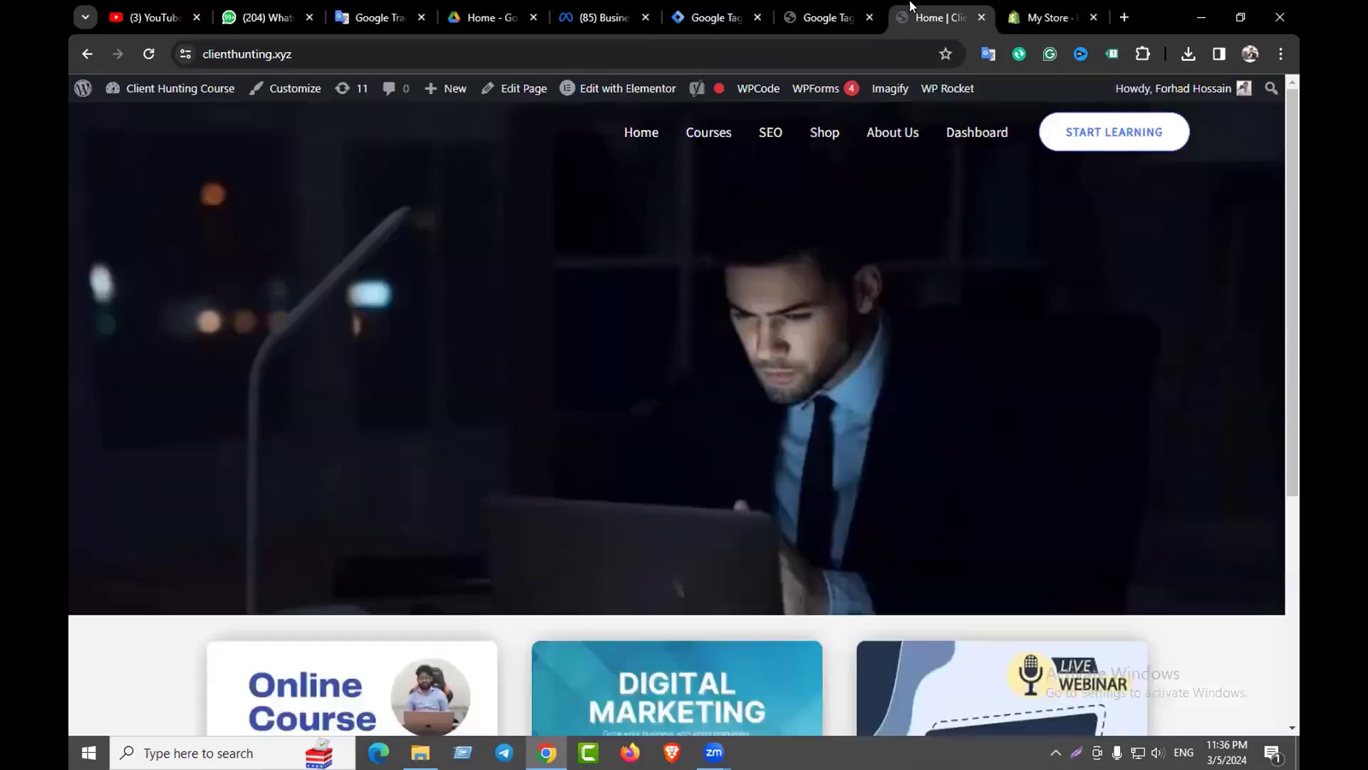
{"action": "left_click", "coordinate": [838, 18]}
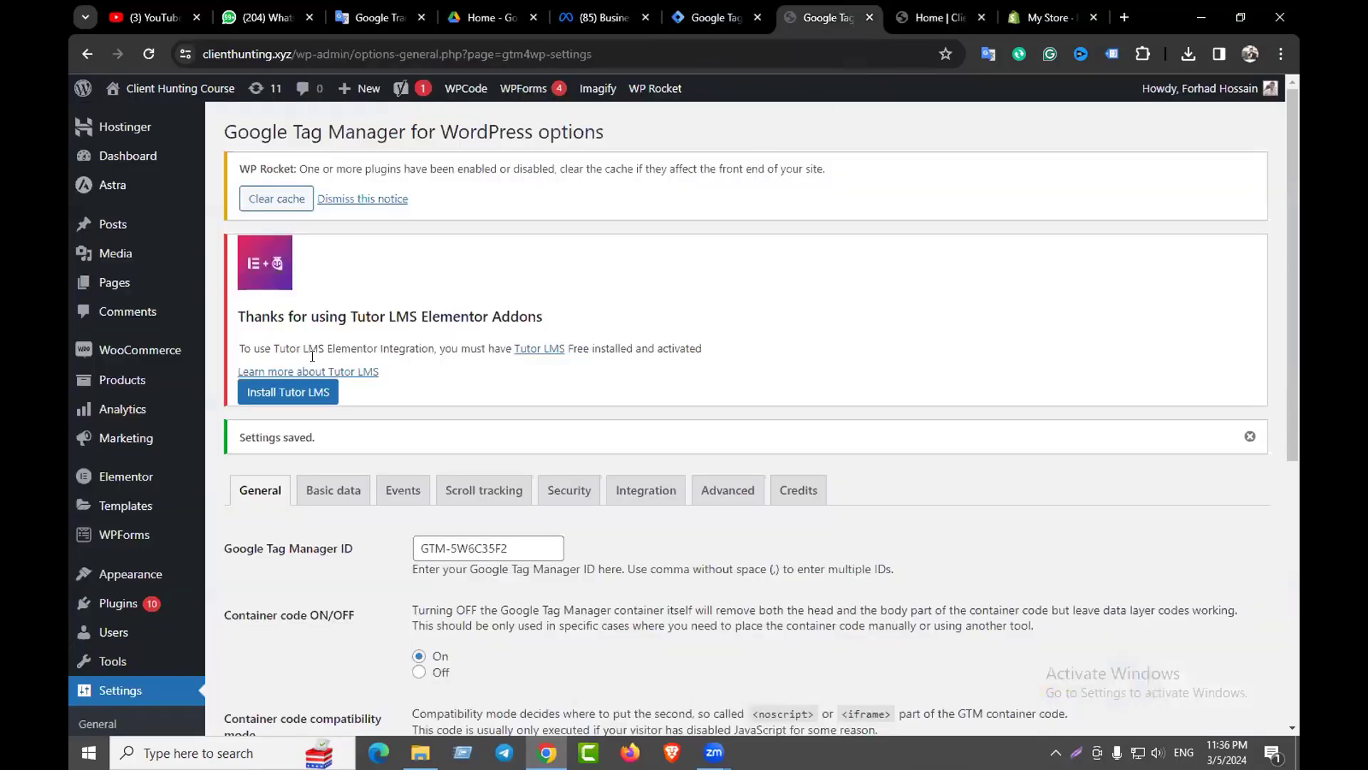
Switch to Meta Business settings, check the Pixels section under Data sources and return to the Datasets list
{"action": "left_click", "coordinate": [581, 10]}
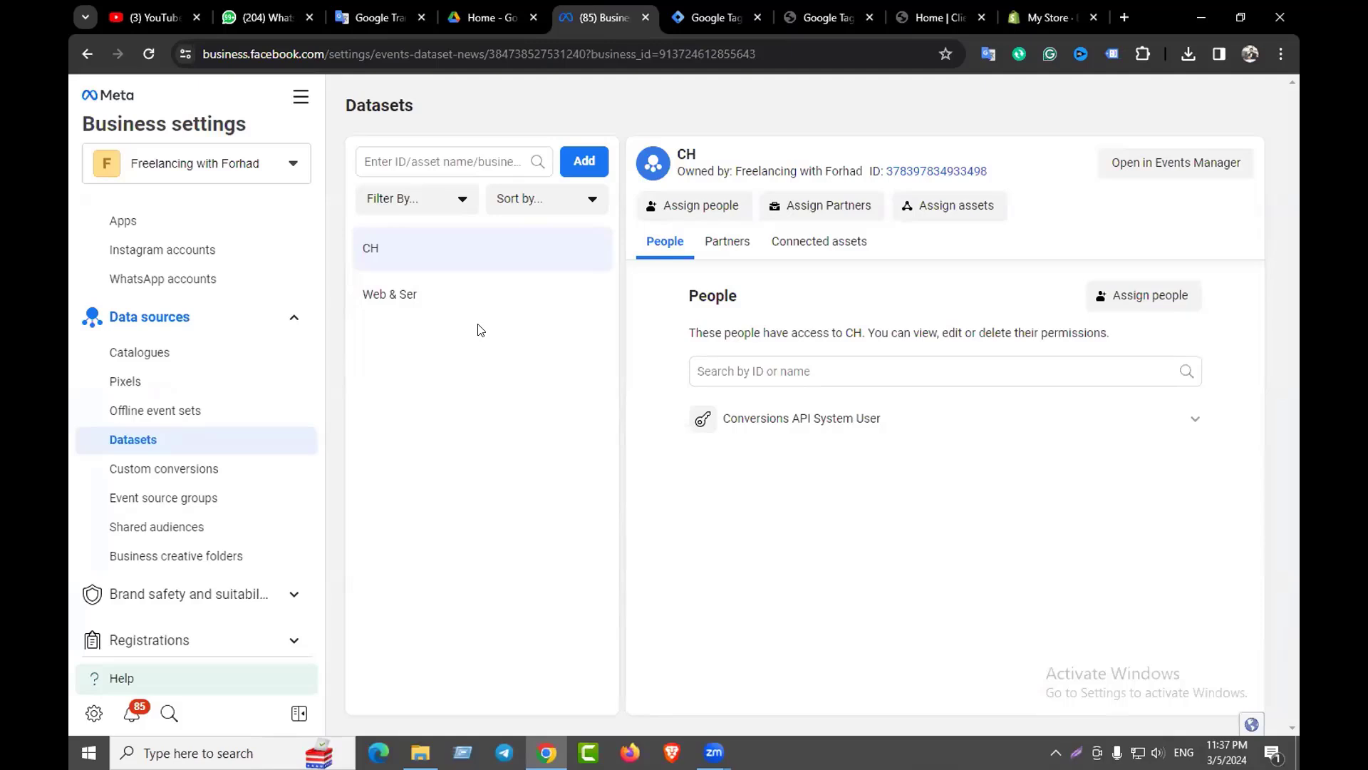
{"action": "left_click", "coordinate": [136, 385]}
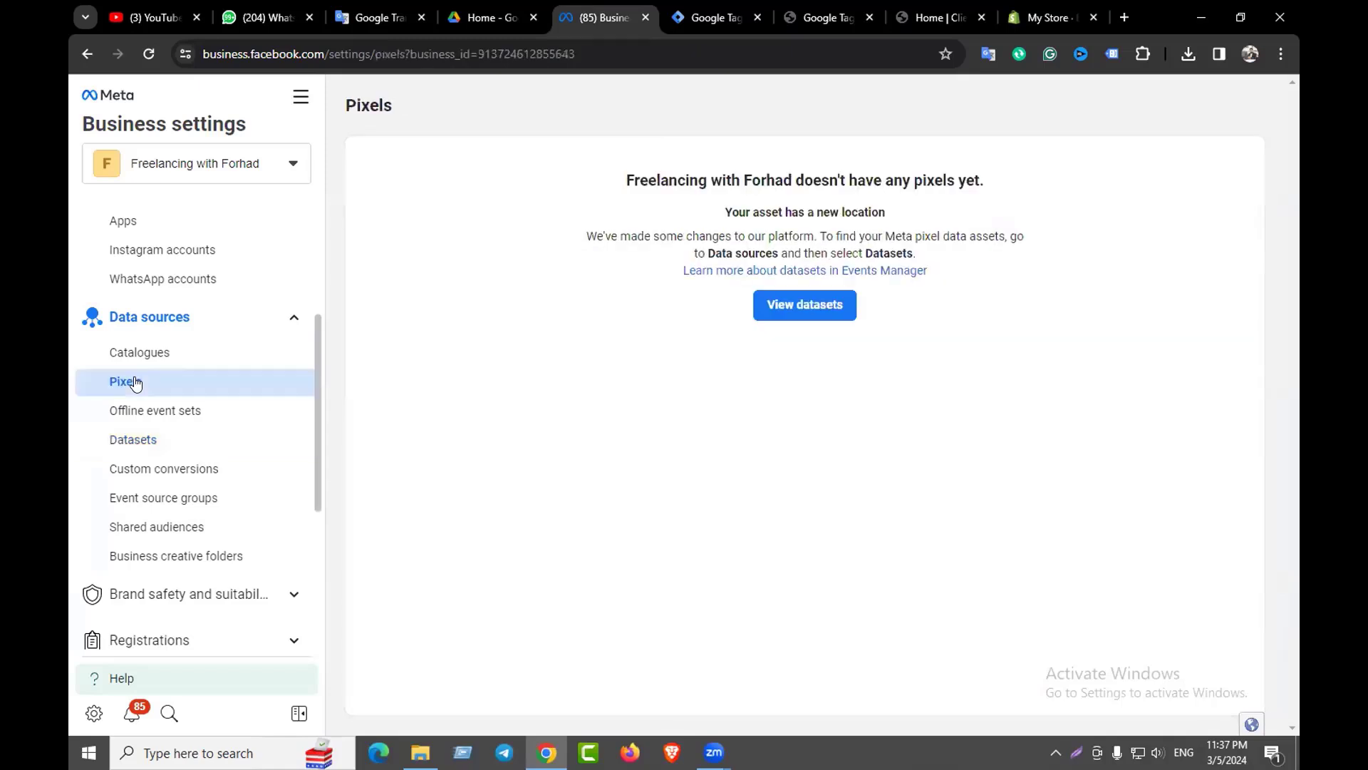
{"action": "left_click", "coordinate": [142, 439]}
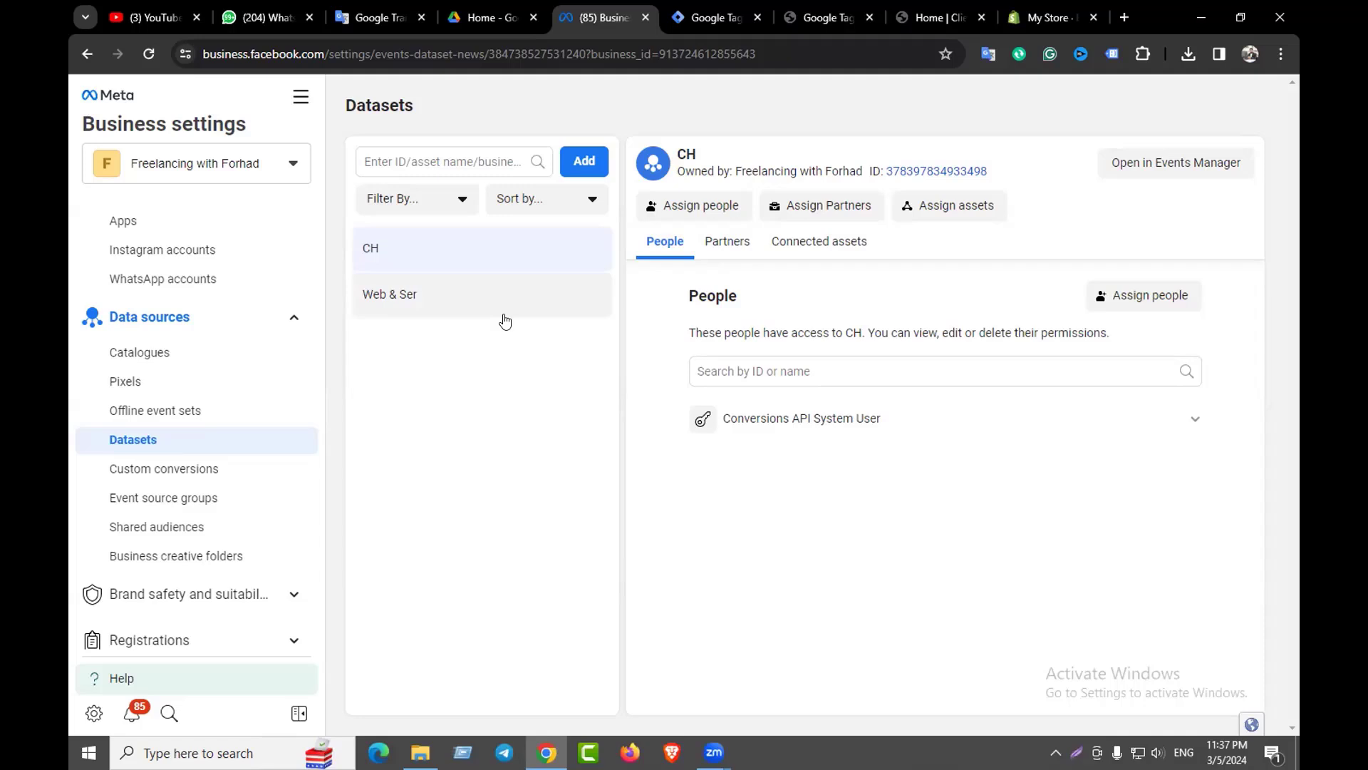
Create a new dataset named "DM with CH-07 & 08" in the Meta business portfolio
{"action": "left_click", "coordinate": [585, 170]}
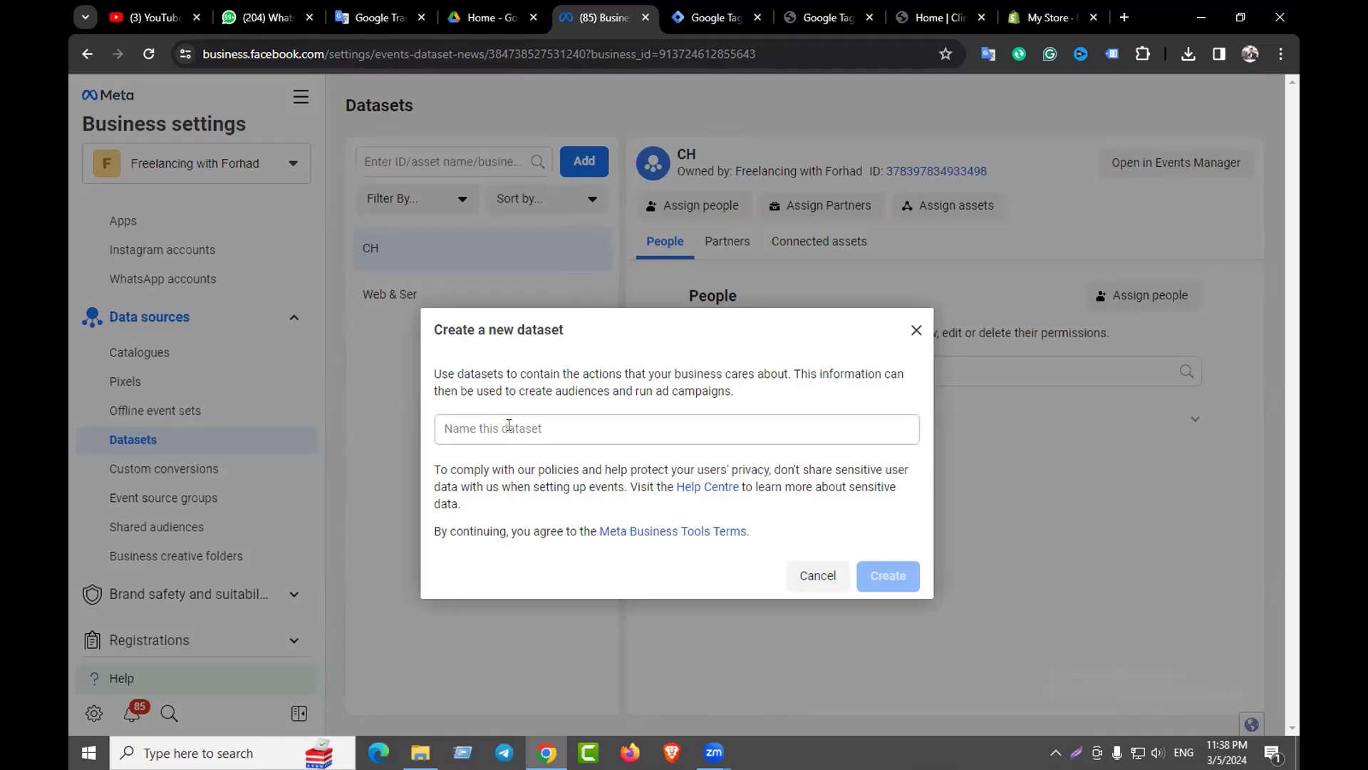
{"action": "left_click", "coordinate": [509, 425]}
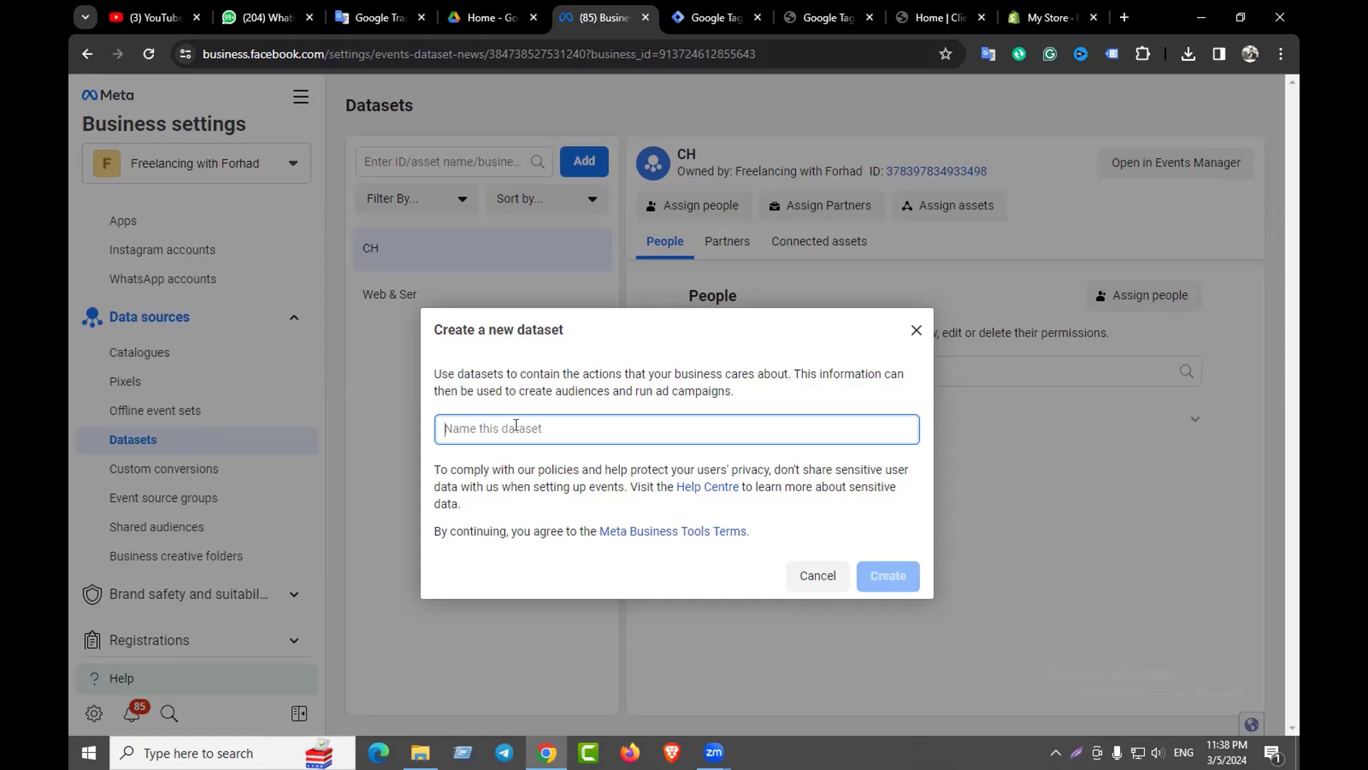
{"action": "type", "text": "DM with "}
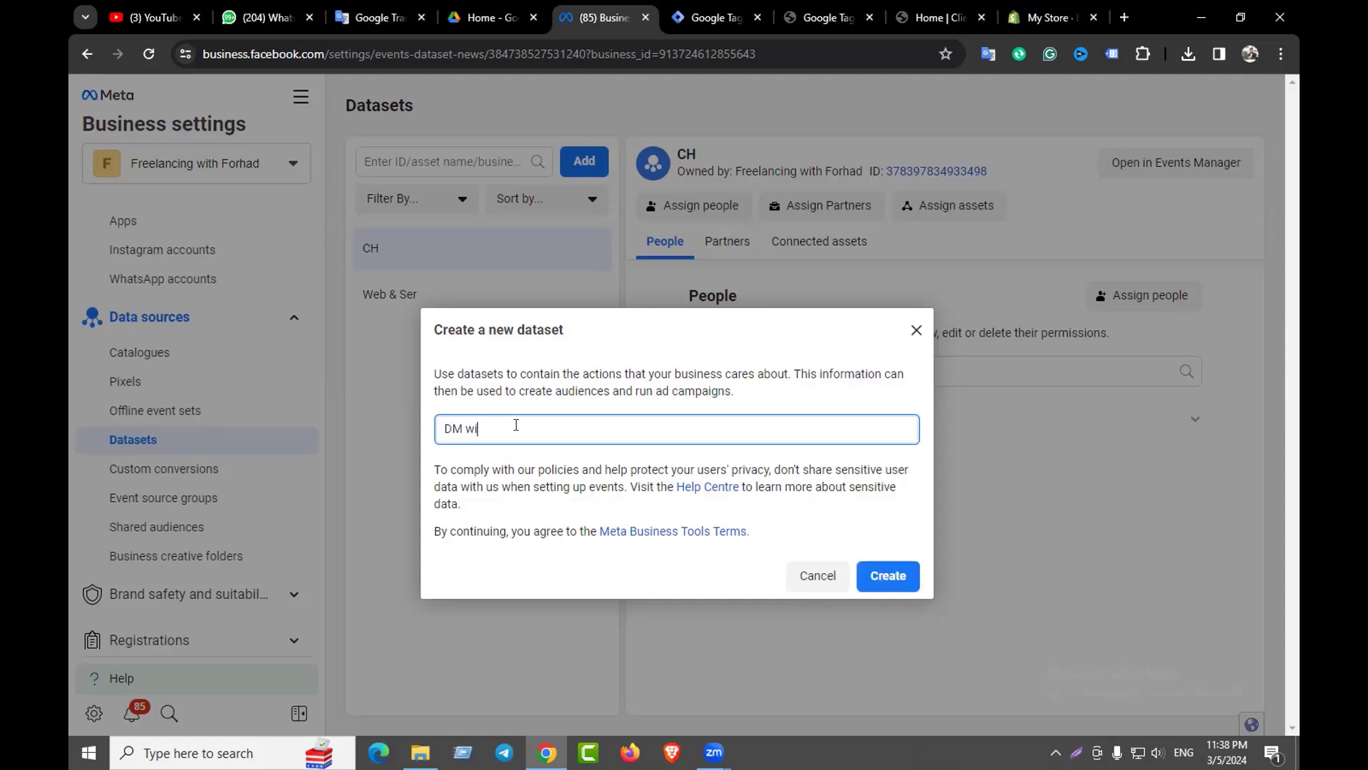
{"action": "type", "text": "CH-07&08"}
{"action": "left_click", "coordinate": [528, 426]}
{"action": "left_click", "coordinate": [526, 428]}
{"action": "left_click", "coordinate": [884, 574]}
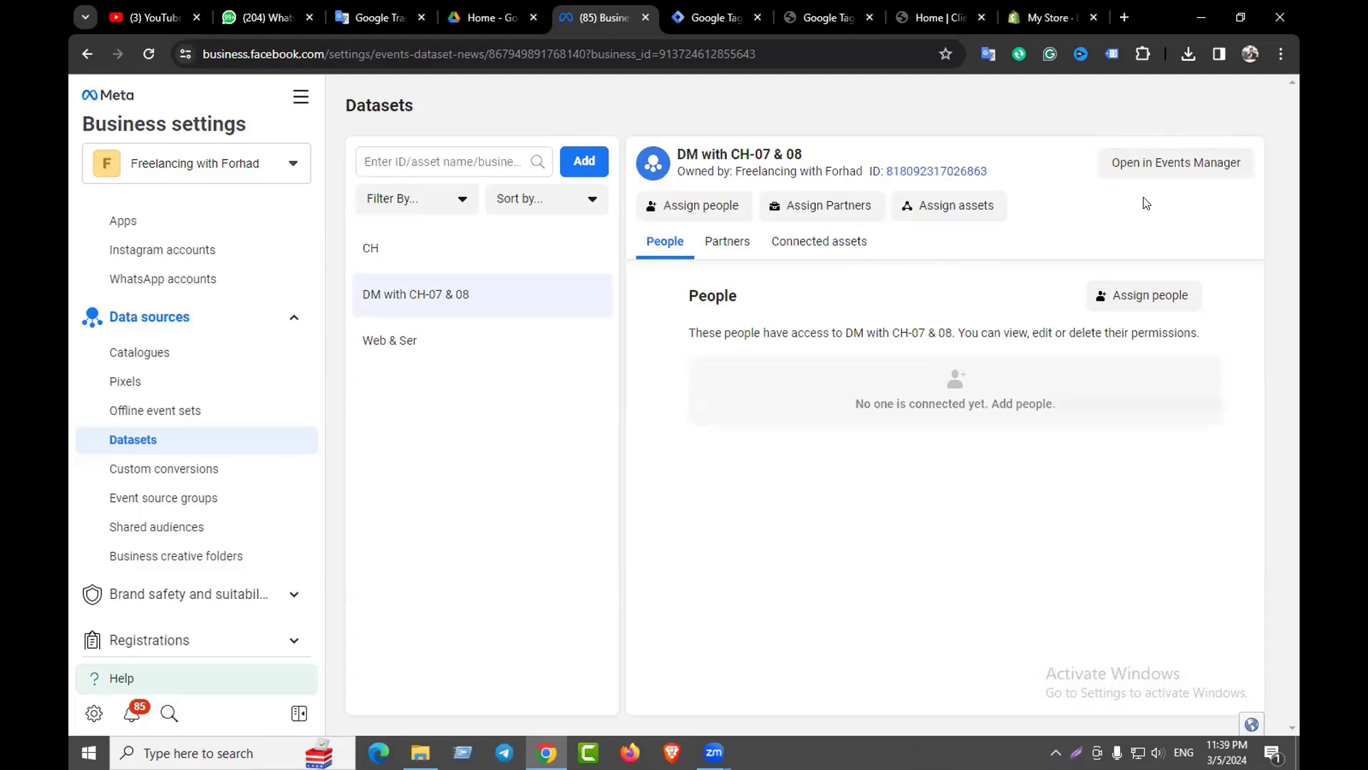
Switch to Google Tag Manager and search the community gallery of tag templates for "facebook pixel"
{"action": "left_click", "coordinate": [924, 177]}
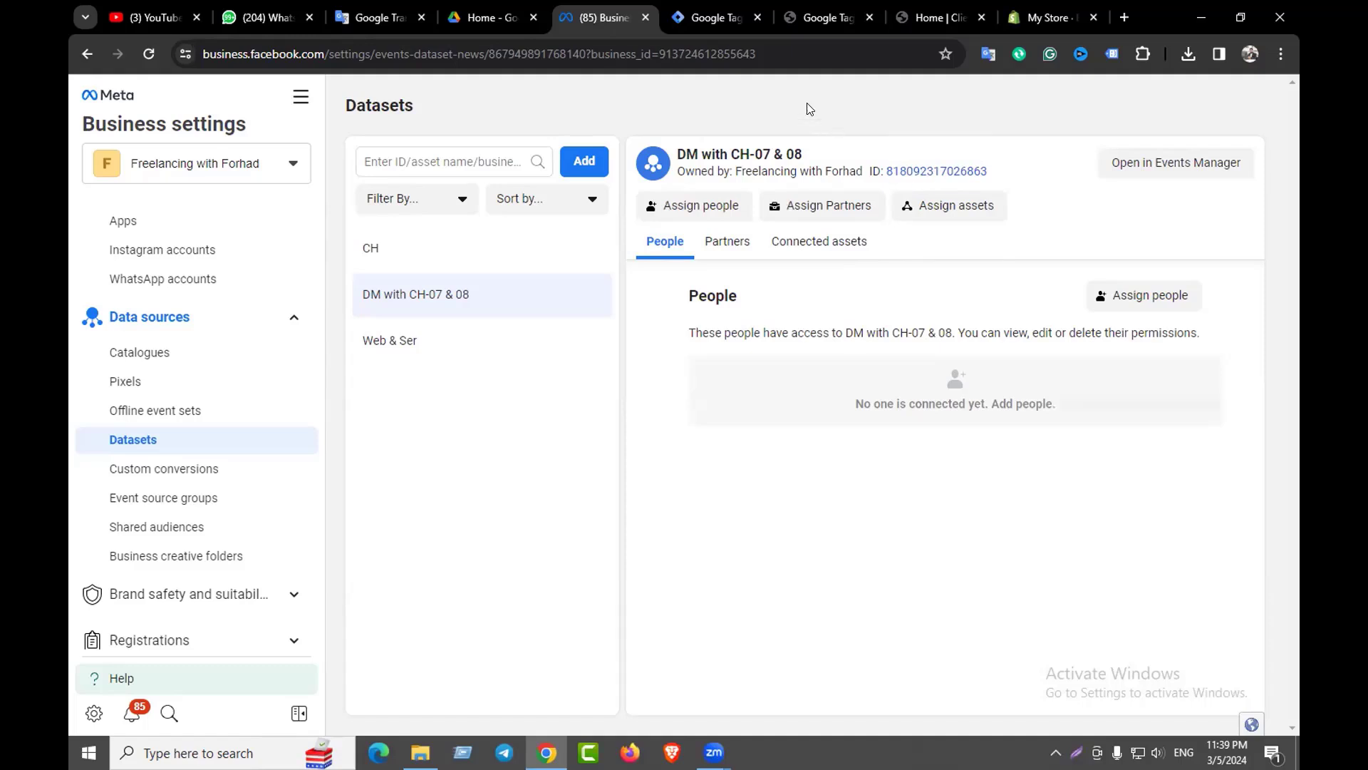
{"action": "left_click", "coordinate": [732, 20]}
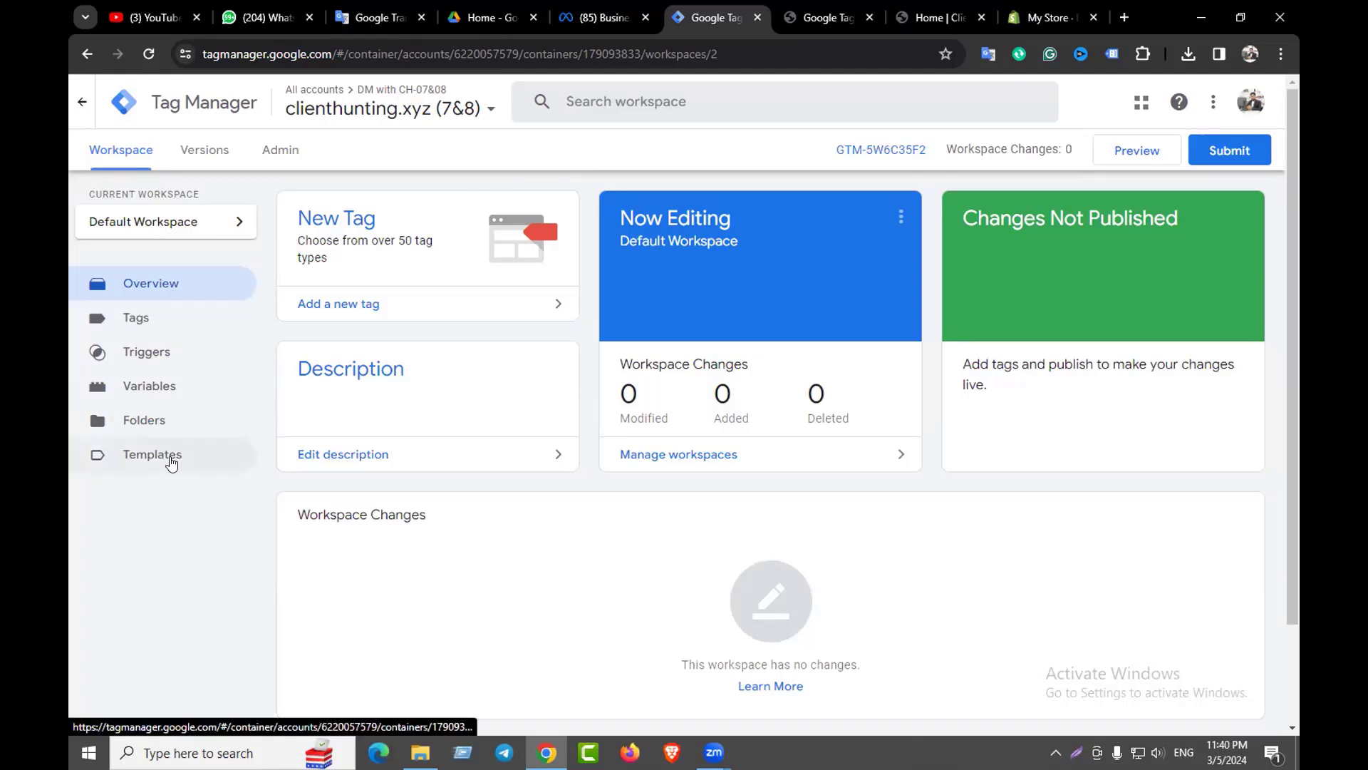
{"action": "left_click", "coordinate": [171, 464]}
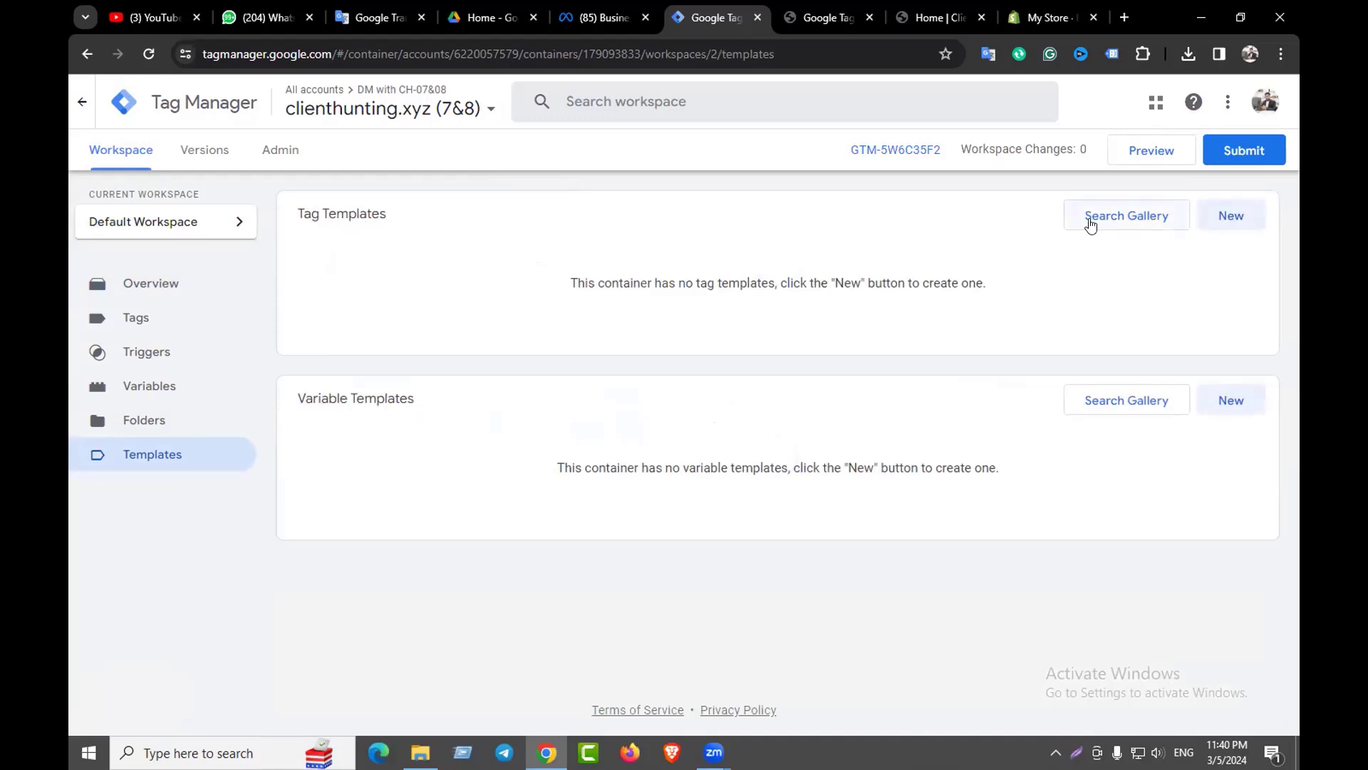
{"action": "left_click", "coordinate": [1117, 222]}
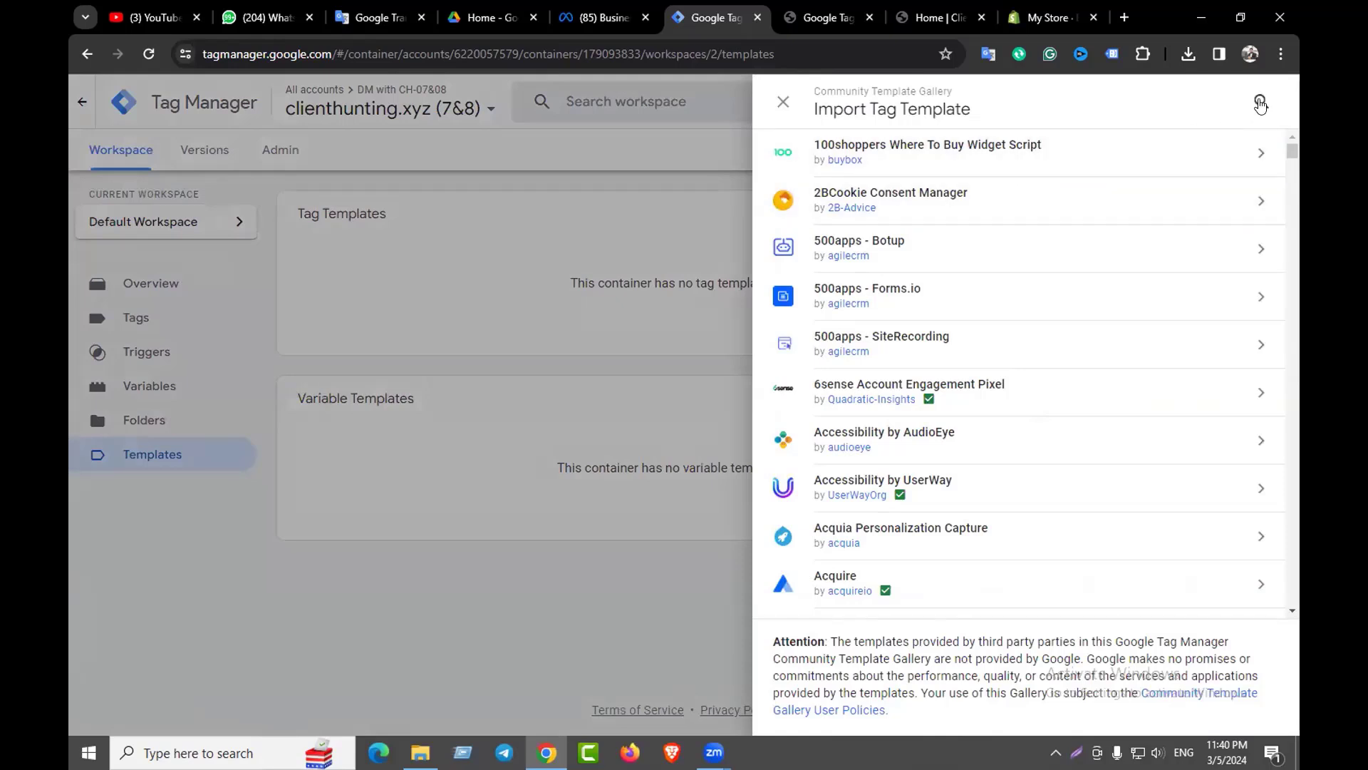
{"action": "left_click", "coordinate": [1260, 105]}
{"action": "type", "text": "f"}
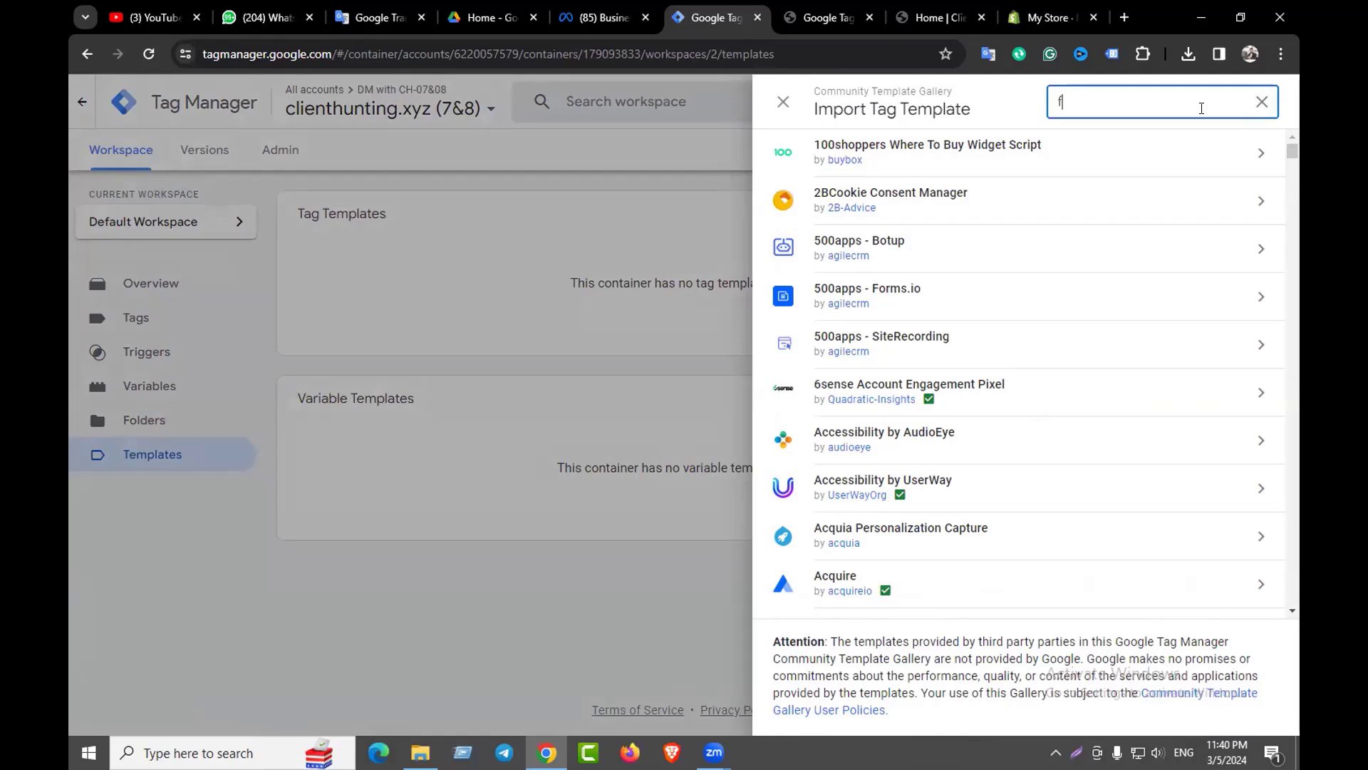
{"action": "type", "text": "acebook "}
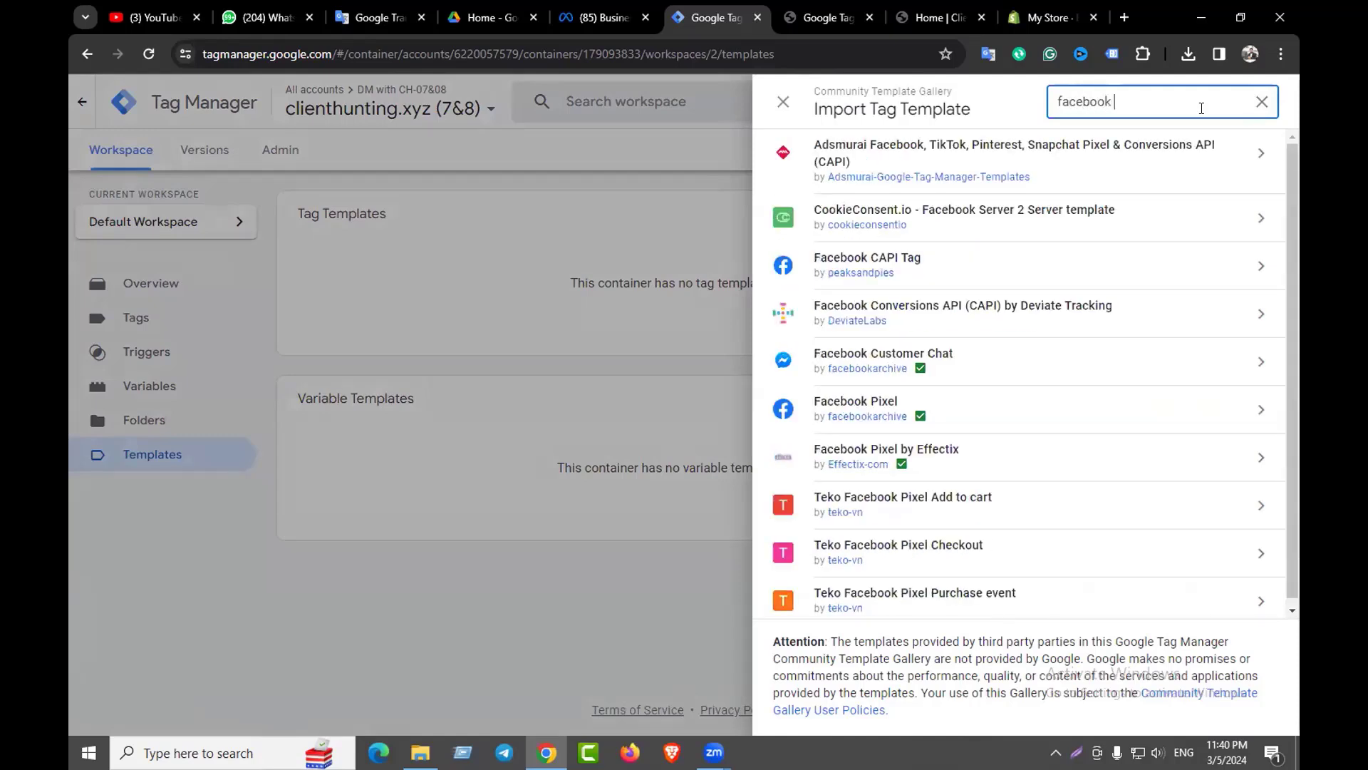
{"action": "type", "text": "pixel"}
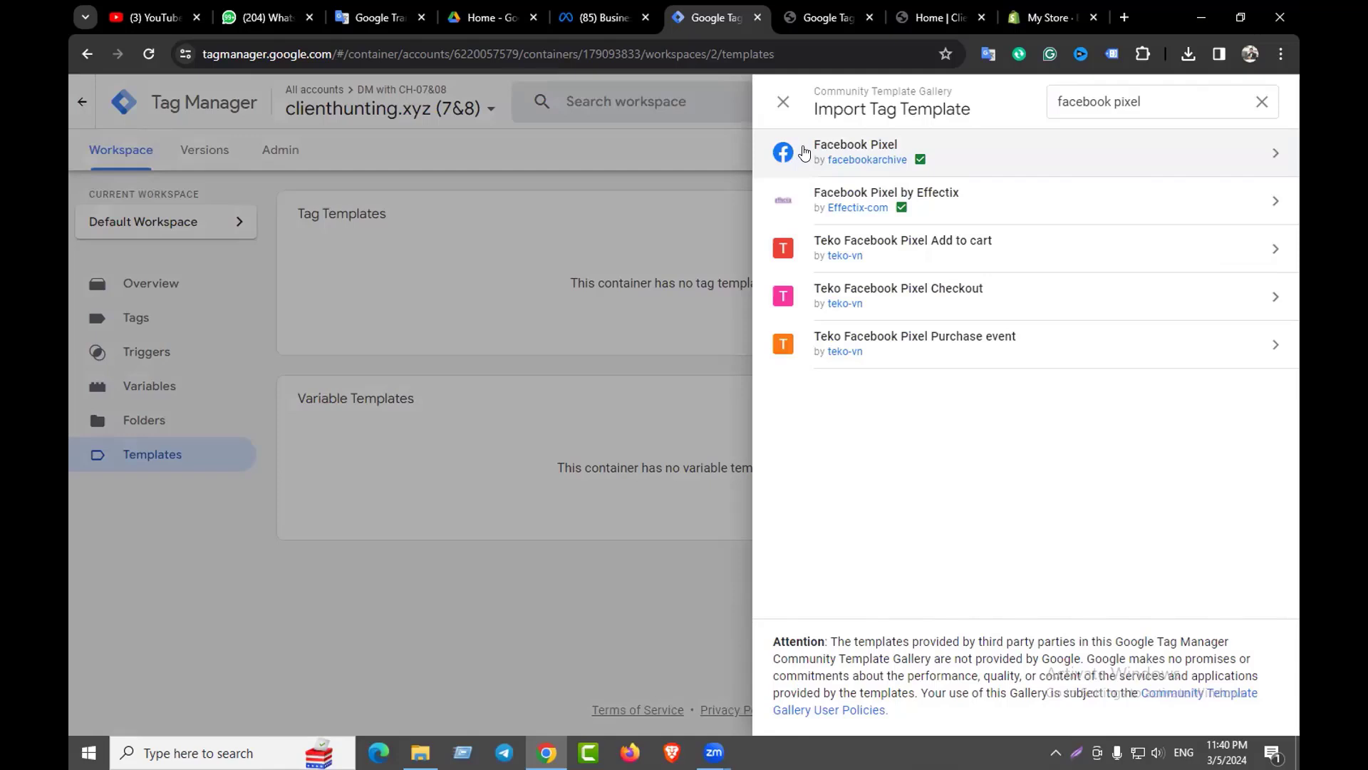
Add the Facebook Pixel template by facebookarchive to the workspace and accept its permissions
{"action": "left_click", "coordinate": [803, 154]}
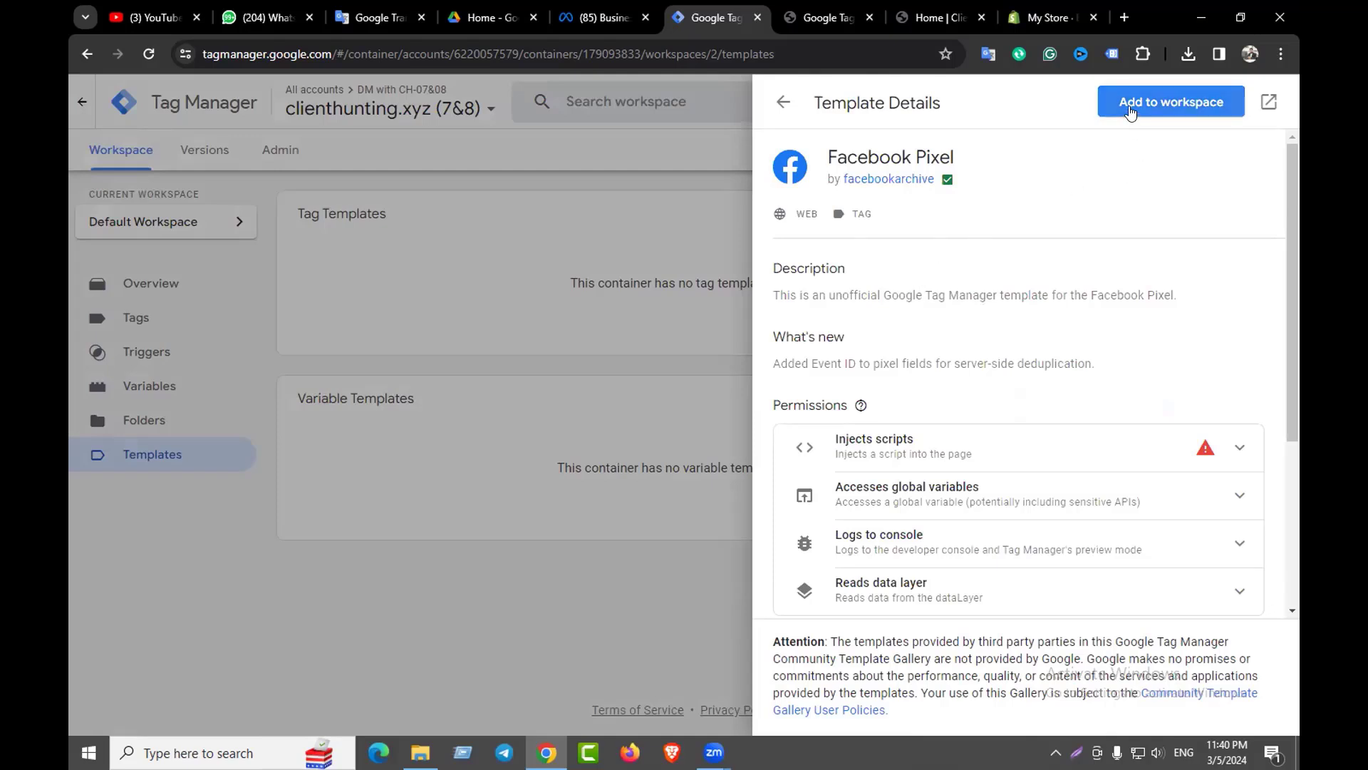
{"action": "left_click", "coordinate": [1131, 112]}
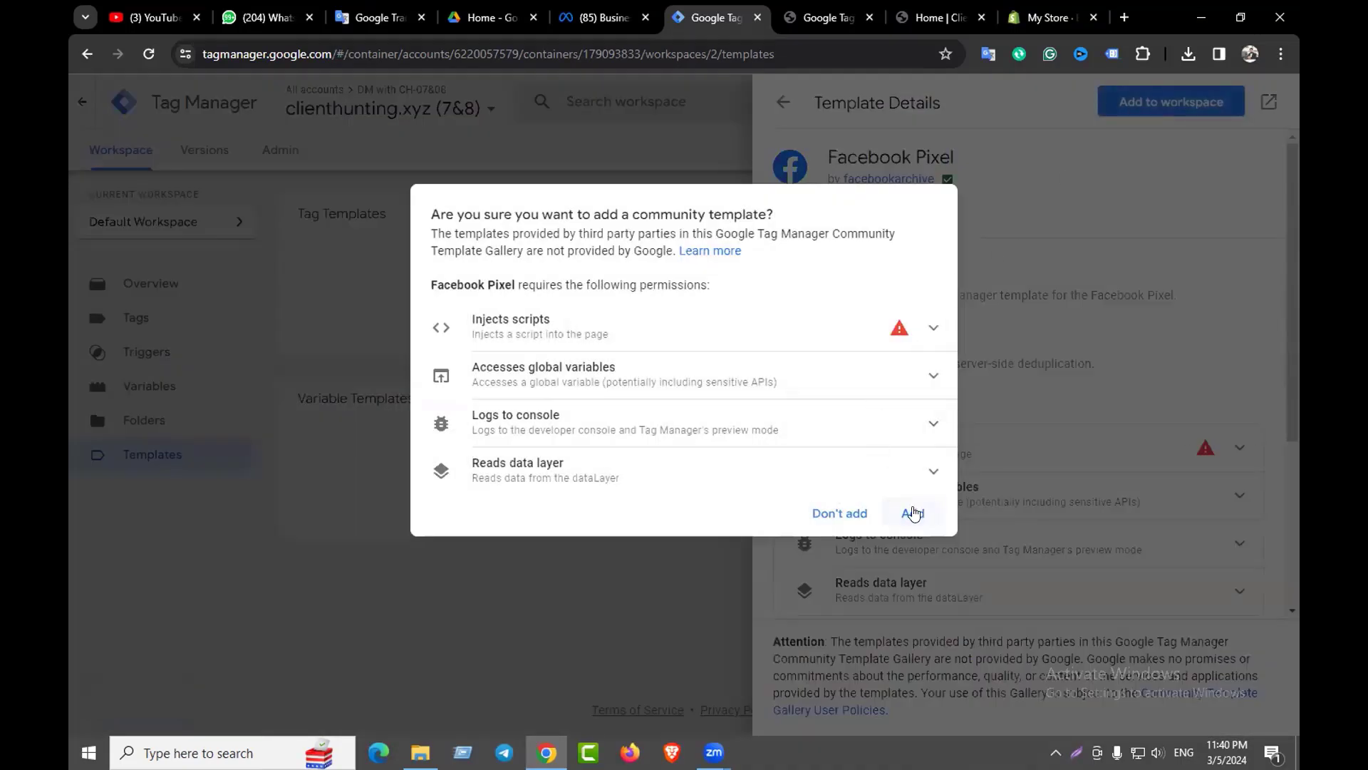
{"action": "left_click", "coordinate": [911, 512]}
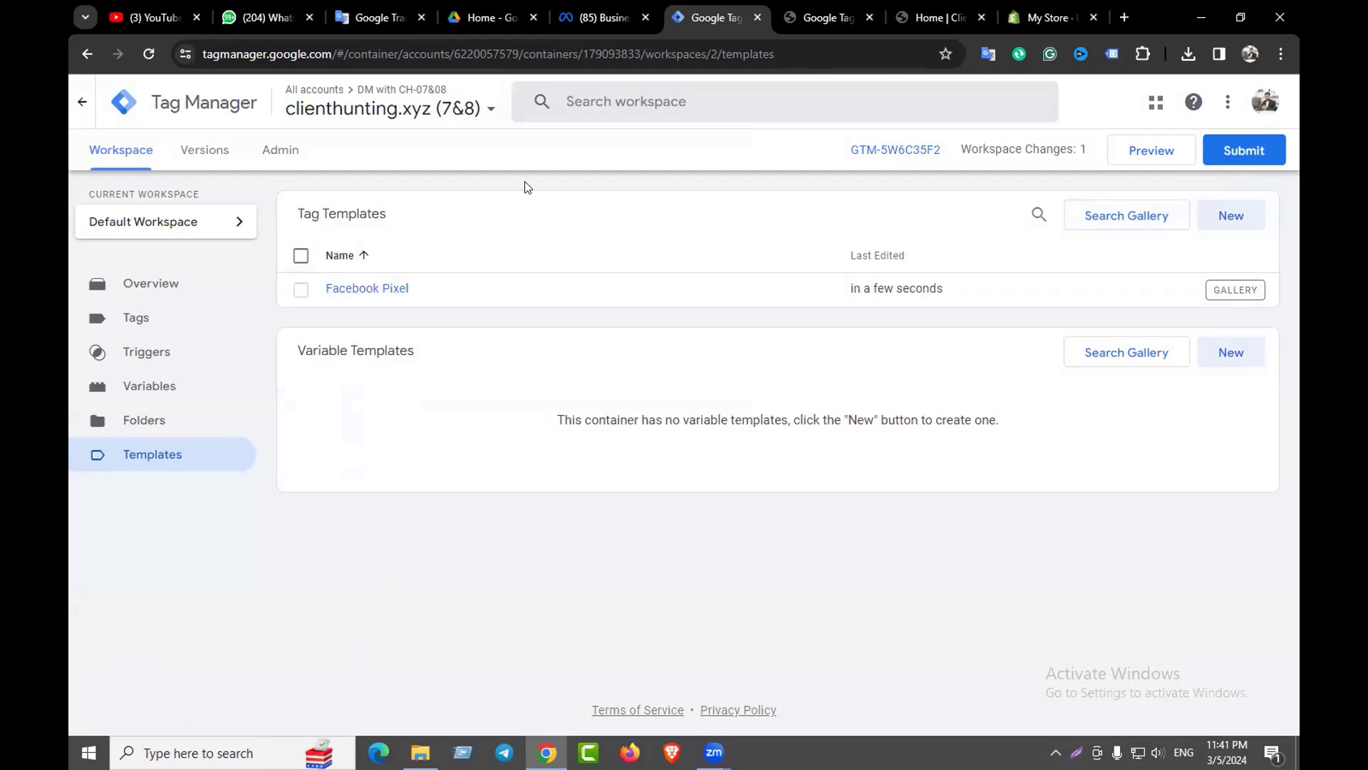
Copy the ID of the "DM with CH-07 & 08" dataset from Meta Business settings and return to Google Tag Manager
{"action": "left_click", "coordinate": [603, 17]}
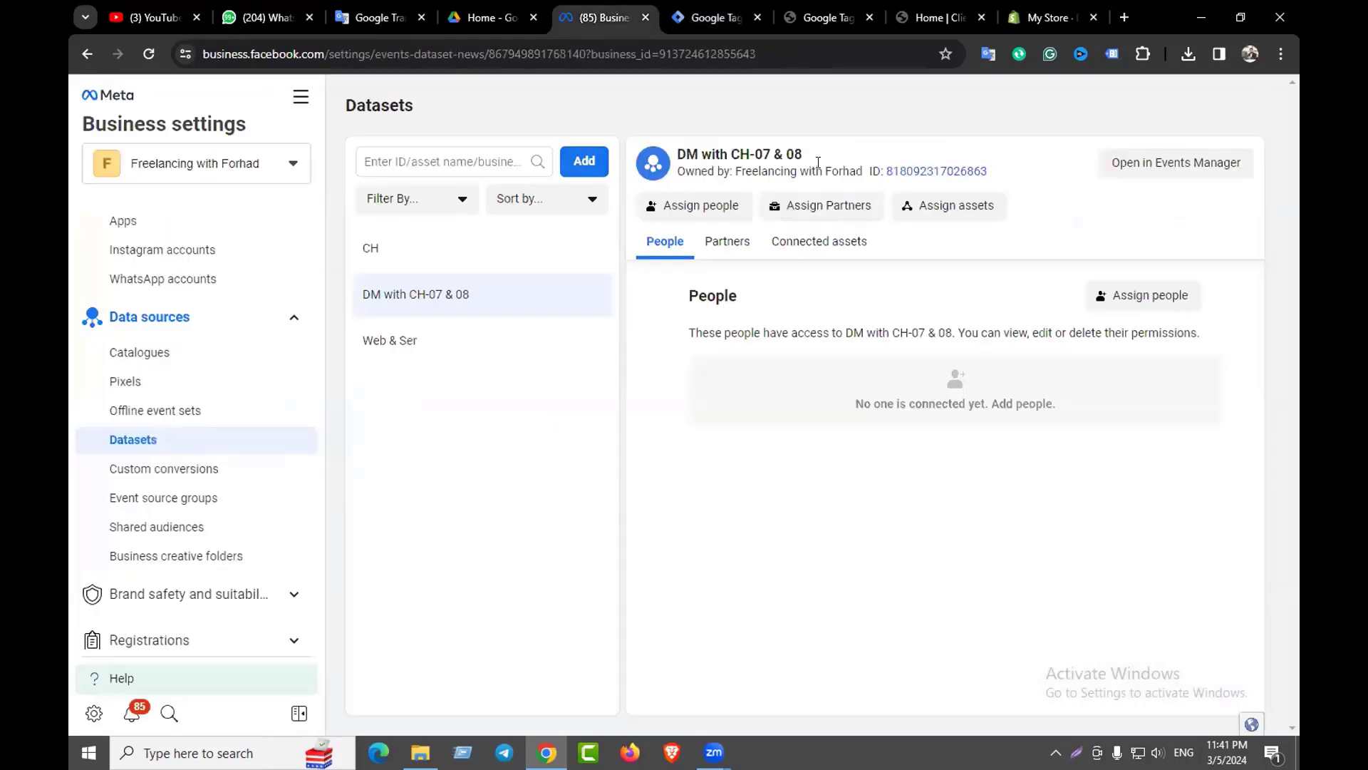
{"action": "left_click", "coordinate": [936, 172]}
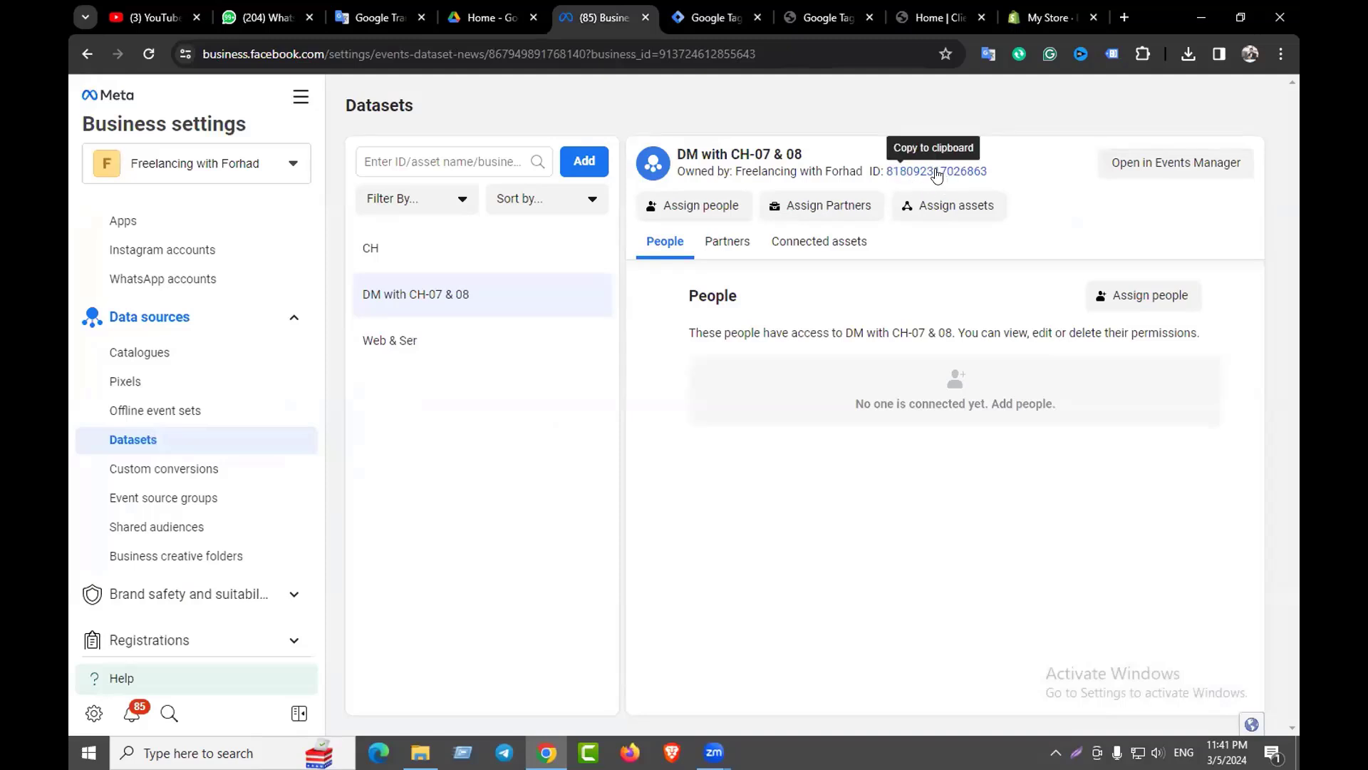
{"action": "left_click", "coordinate": [713, 17]}
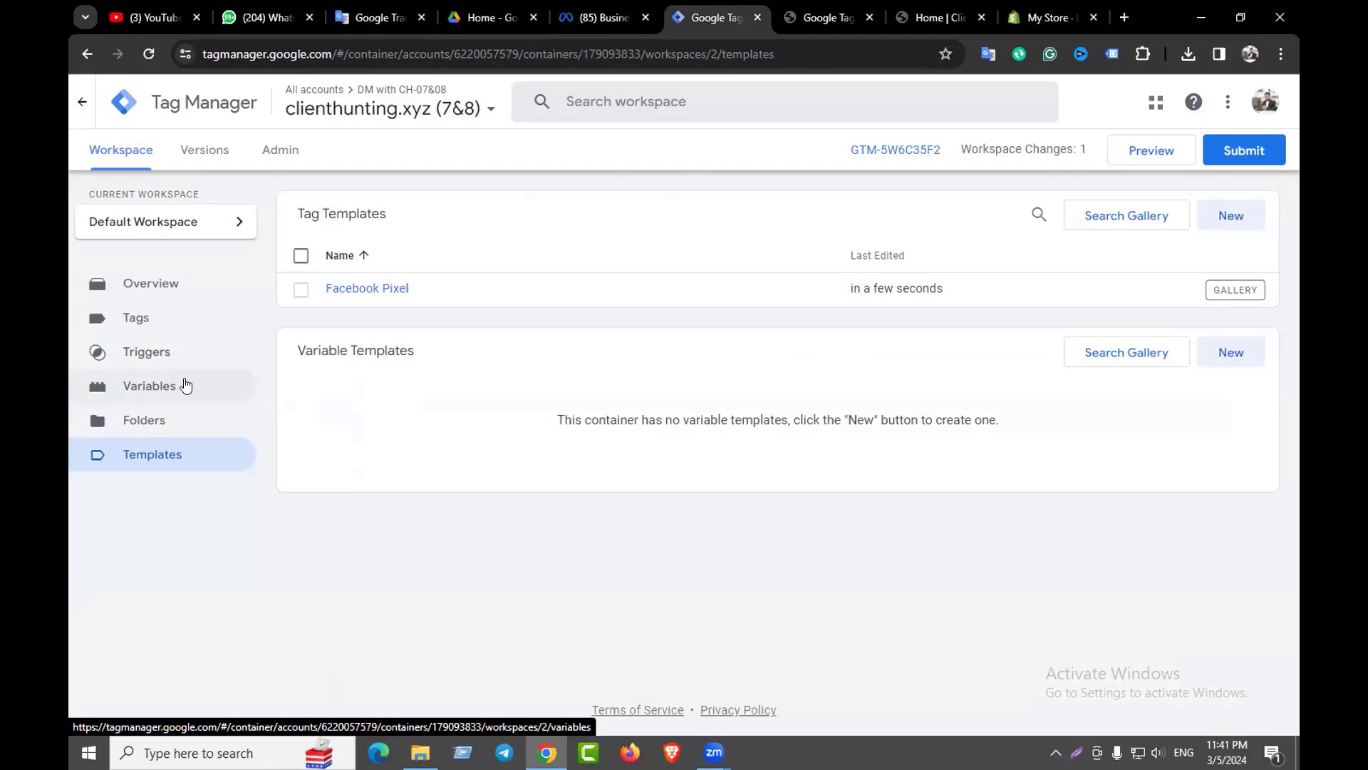
Create a new user-defined variable of the type Data Layer Variable
{"action": "left_click", "coordinate": [146, 393]}
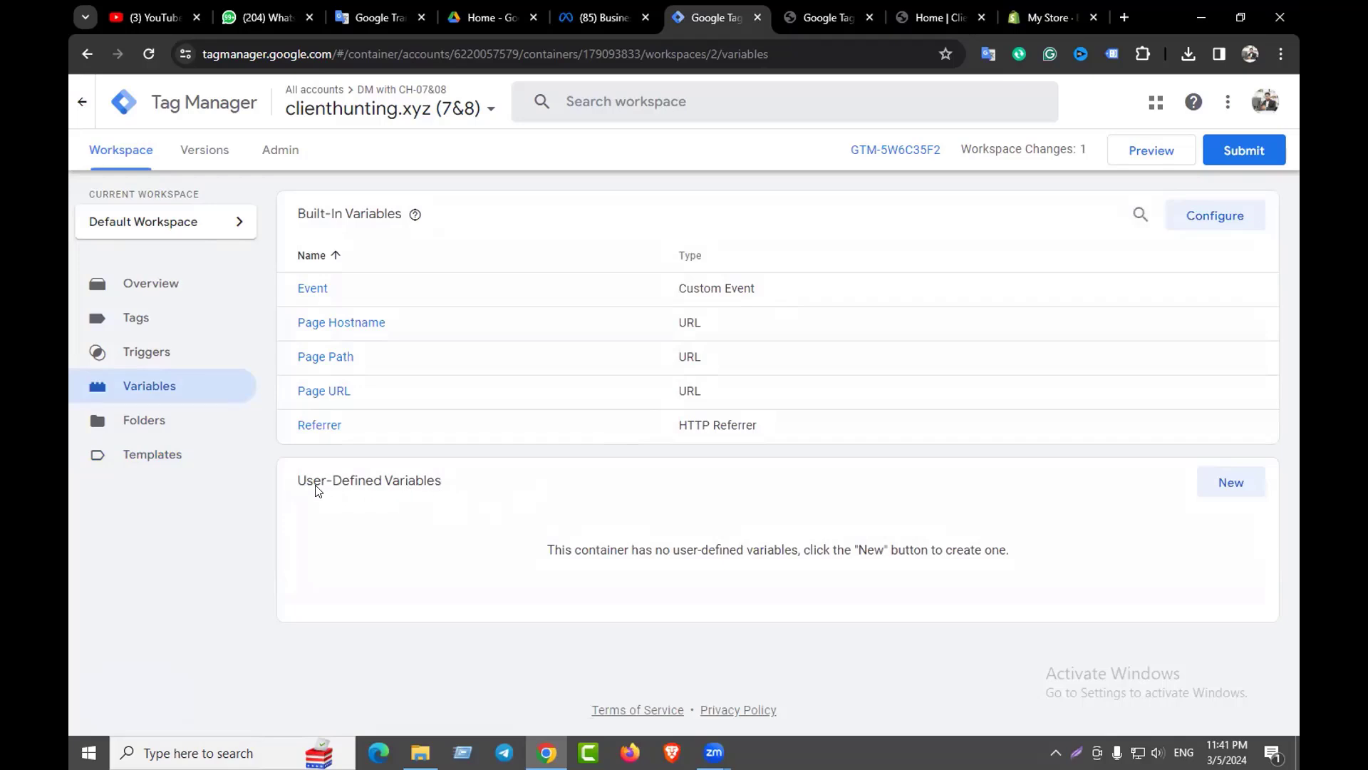
{"action": "left_click", "coordinate": [1228, 480]}
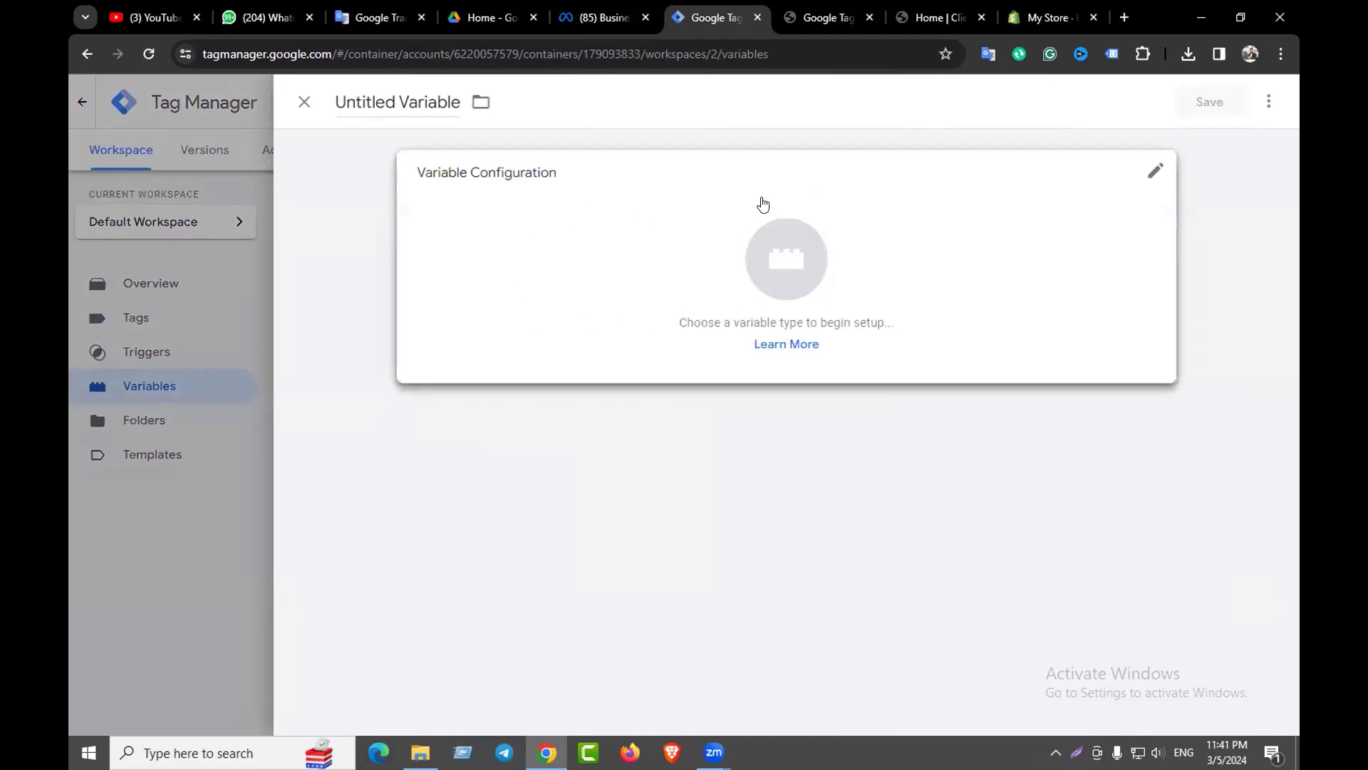
{"action": "left_click", "coordinate": [804, 270]}
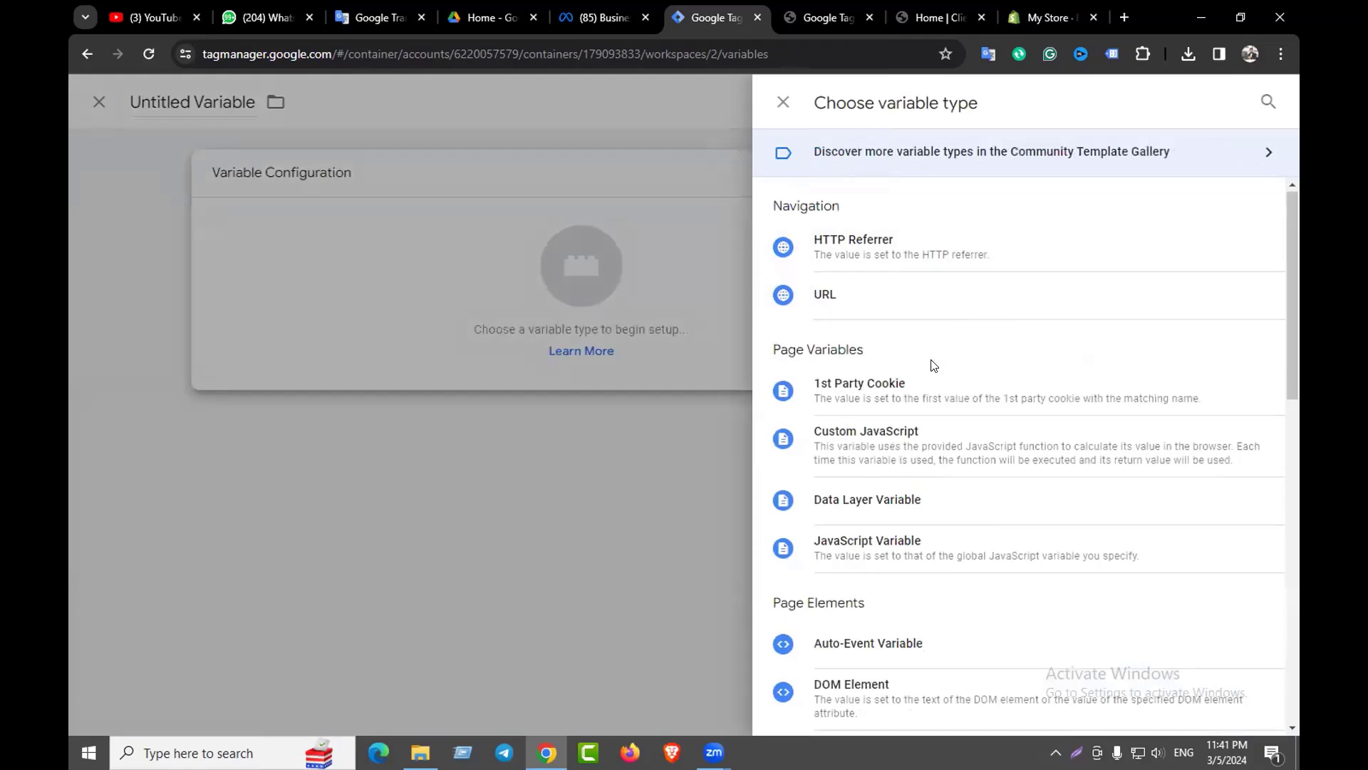
{"action": "scroll", "coordinate": [920, 385], "scroll_direction": "down", "scroll_amount": 1}
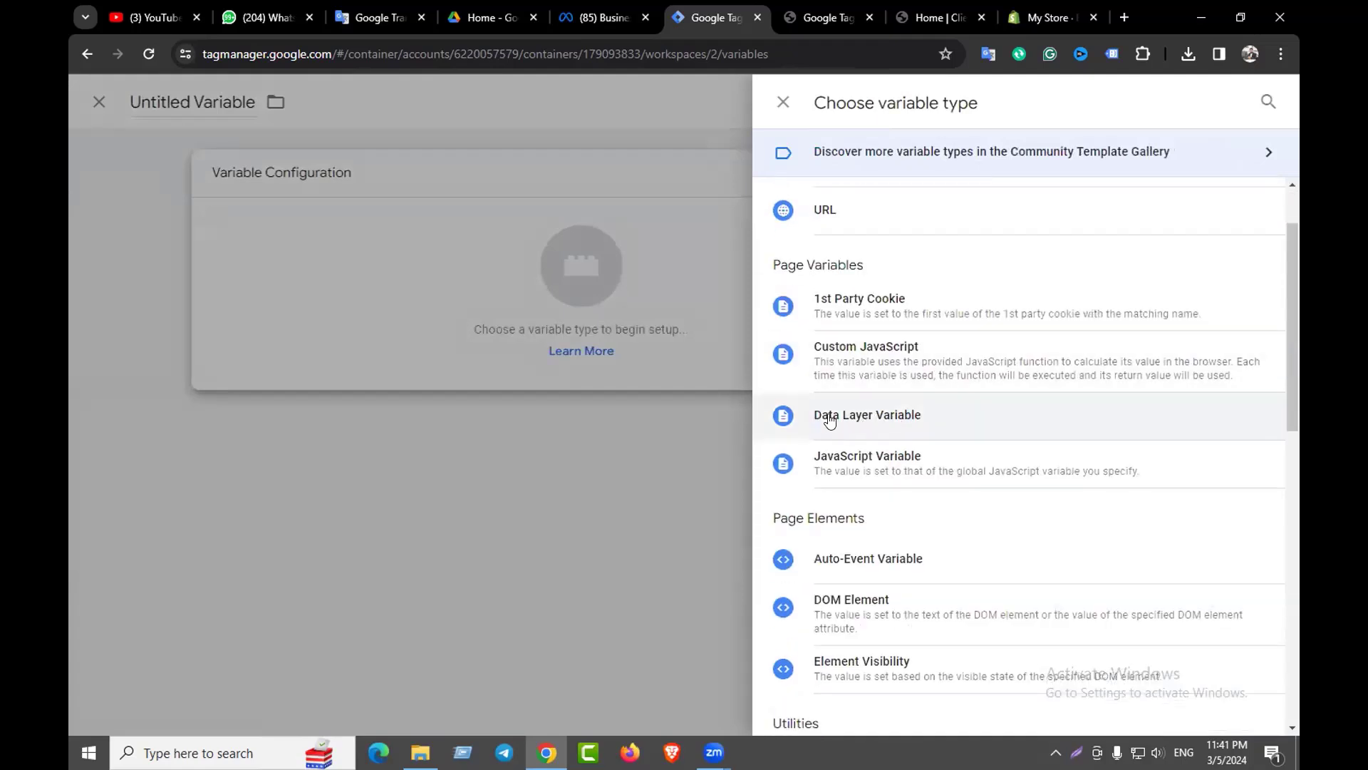
{"action": "left_click", "coordinate": [874, 417]}
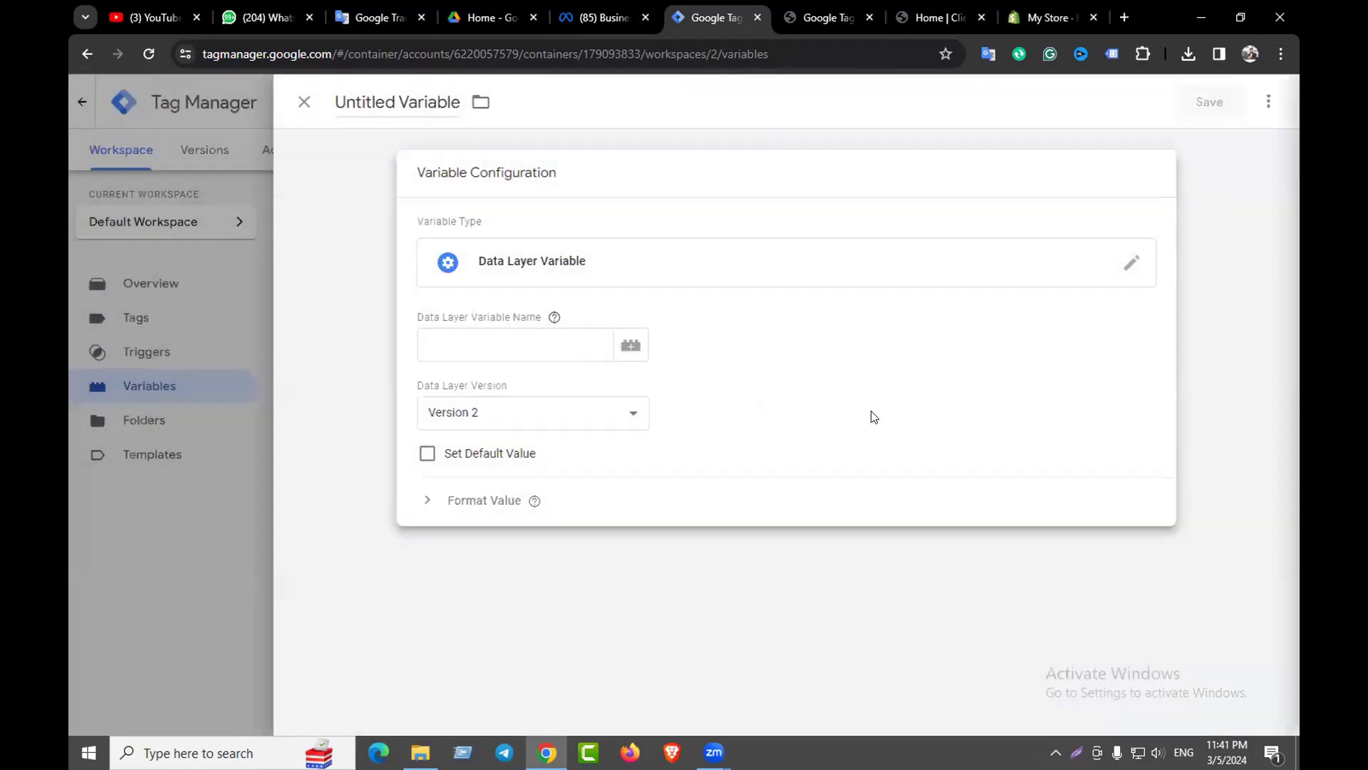
Paste the copied dataset ID as the Data Layer Variable Name, name the variable "Pixel ID" and save it
{"action": "left_click", "coordinate": [466, 348]}
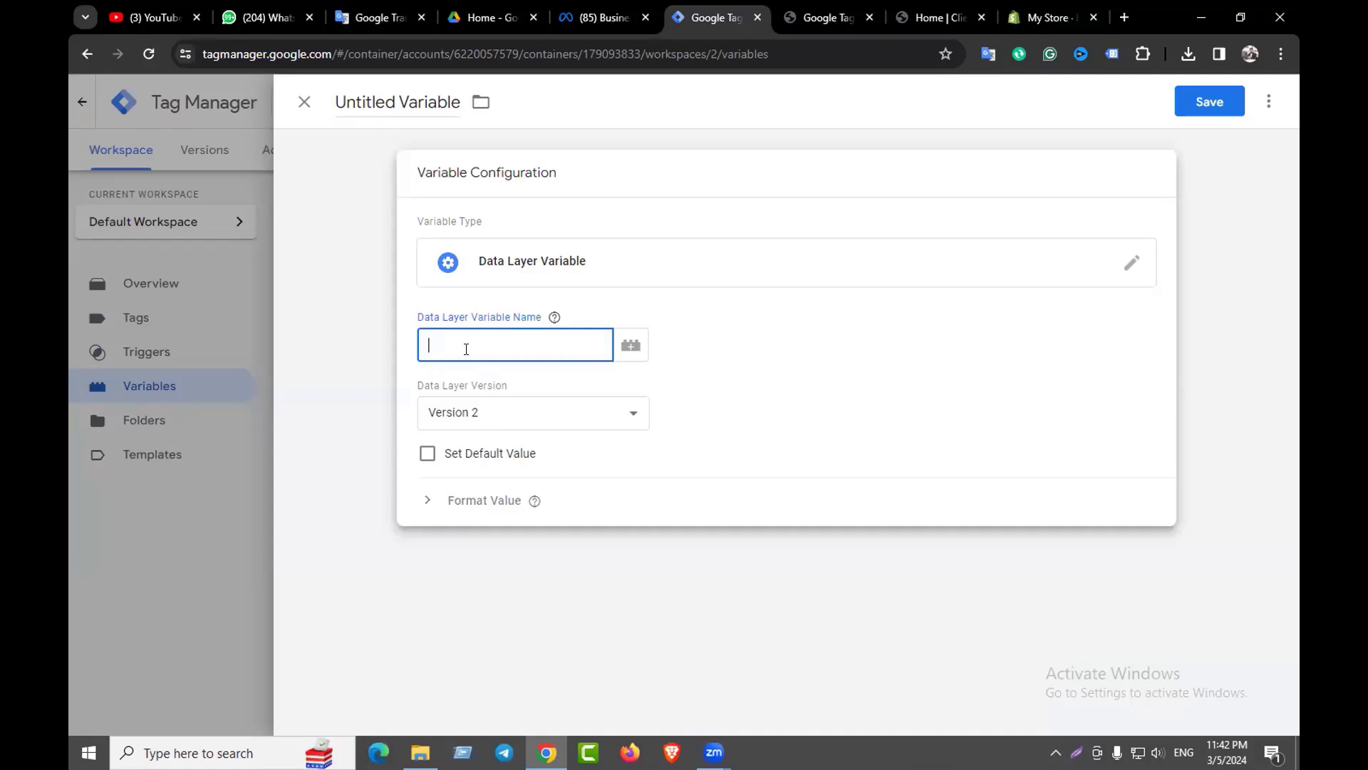
{"action": "key", "text": "ctrl+v"}
{"action": "left_click", "coordinate": [396, 101]}
{"action": "mouse_move", "coordinate": [396, 101]}
{"action": "left_mouse_down"}
{"action": "mouse_move", "coordinate": [336, 97]}
{"action": "mouse_move", "coordinate": [398, 98]}
{"action": "left_mouse_up"}
{"action": "key", "text": "BackSpace"}
{"action": "key", "text": "BackSpace"}
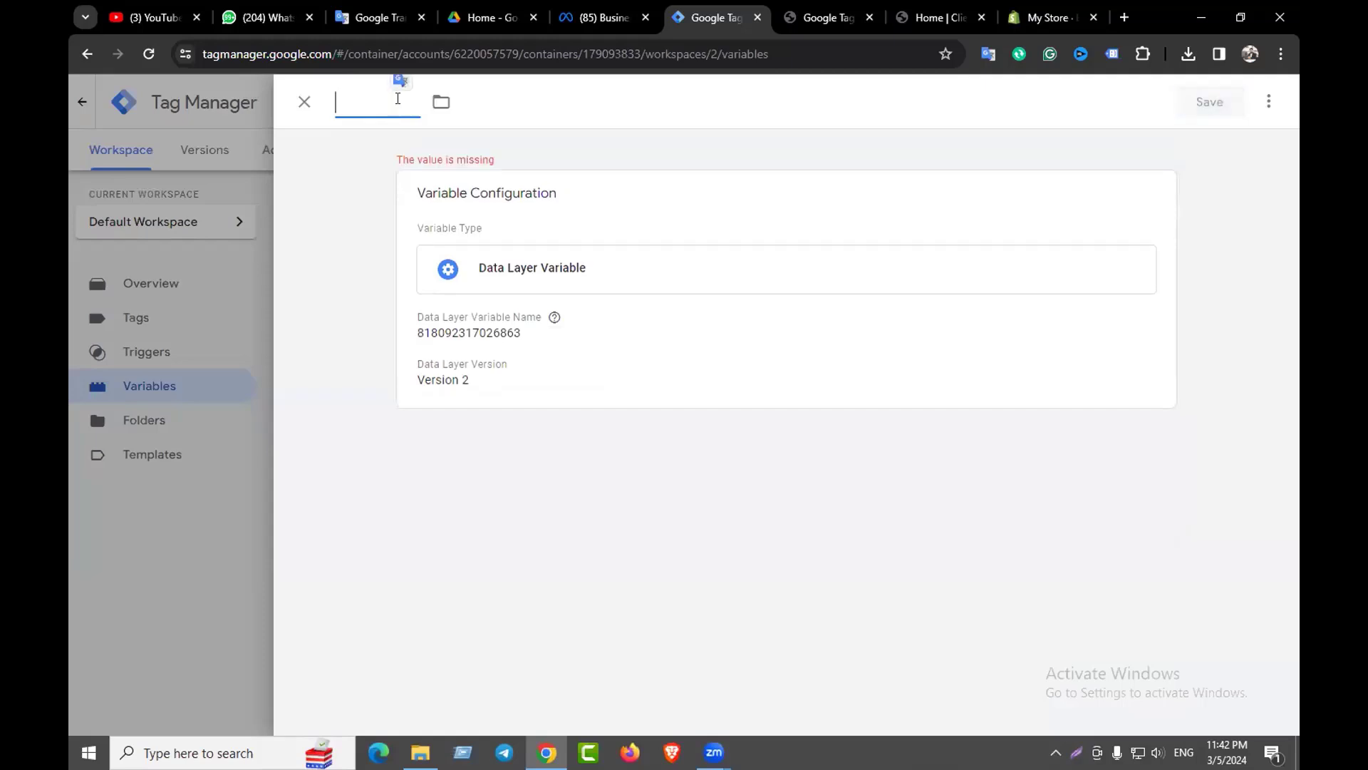
{"action": "type", "text": "Pixel "}
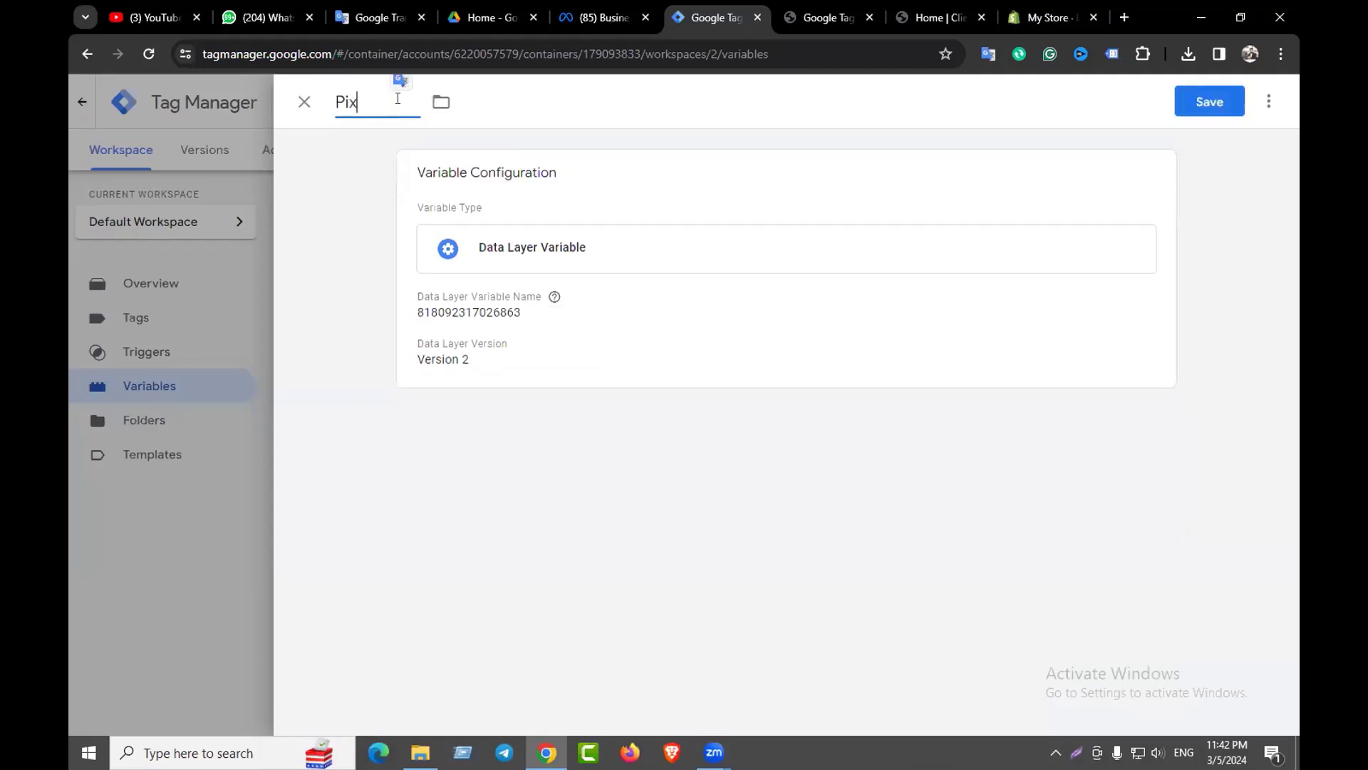
{"action": "type", "text": "ID"}
{"action": "left_click", "coordinate": [582, 136]}
{"action": "left_click", "coordinate": [1204, 102]}
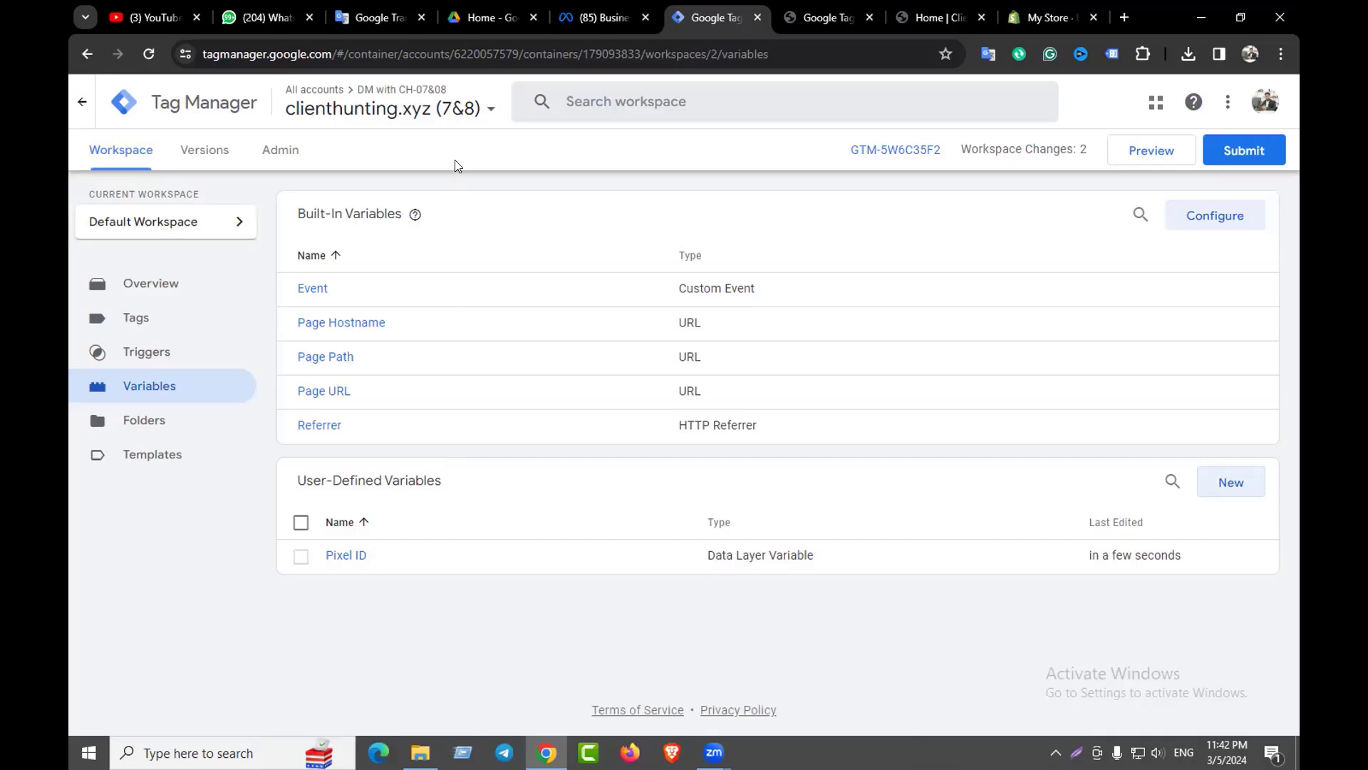
Switch to Meta Business settings and open the "DM with CH-07 & 08" dataset in Events Manager
{"action": "left_click", "coordinate": [602, 17]}
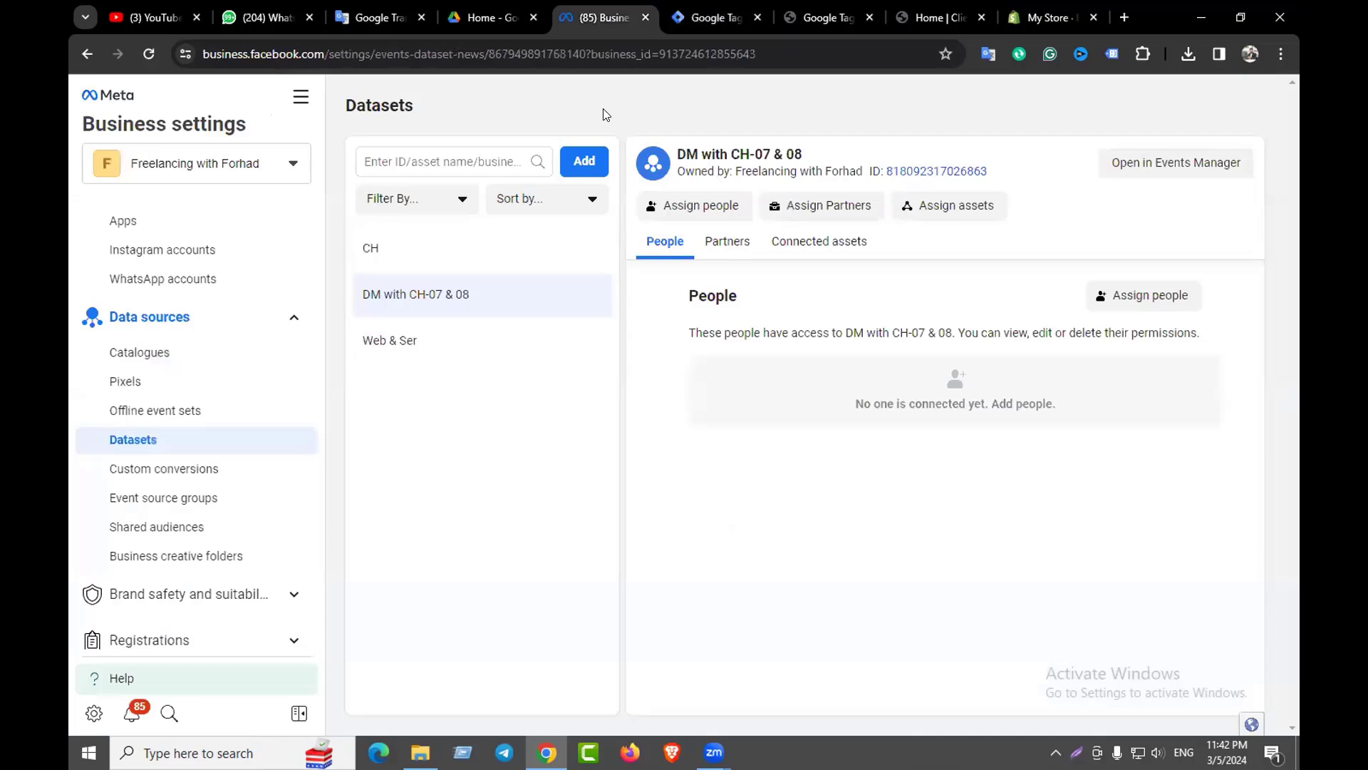
{"action": "left_click", "coordinate": [1162, 168]}
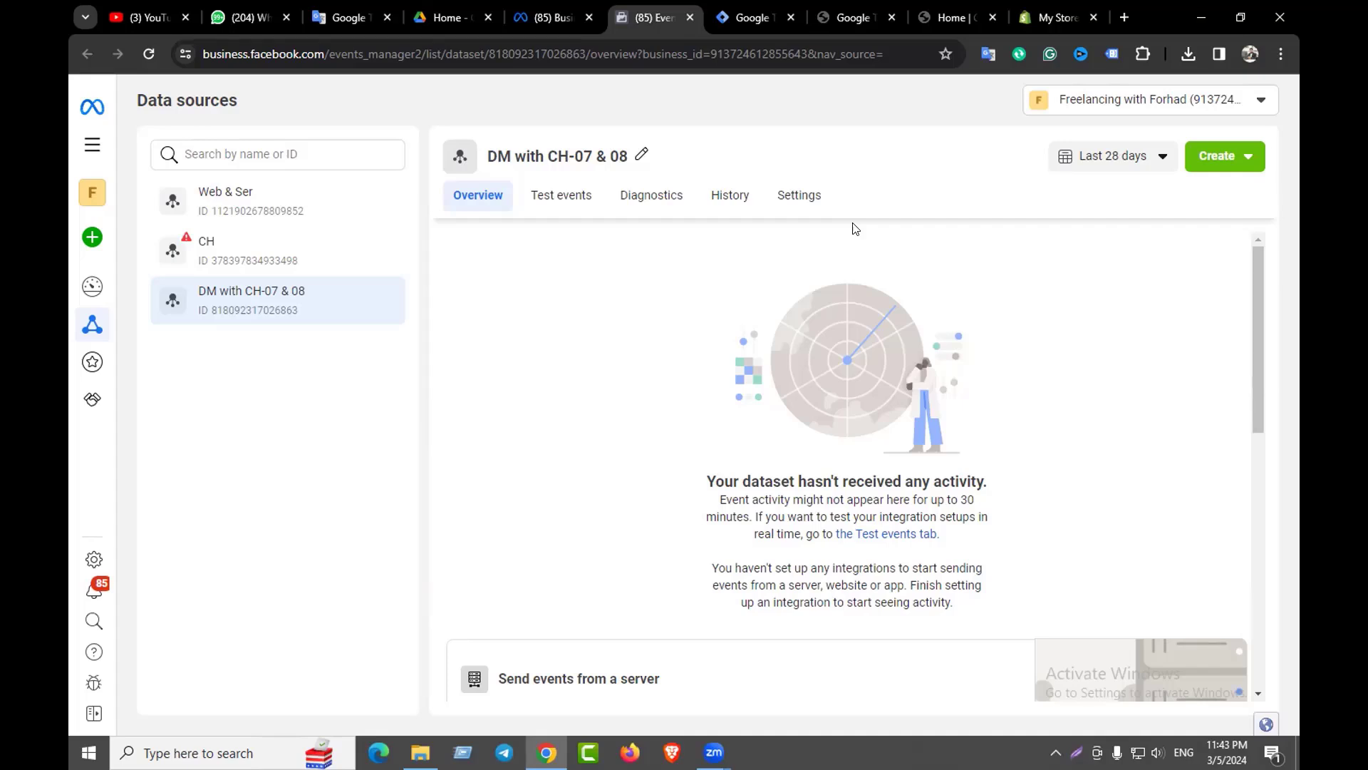
Browse clienthunting.xyz's shop, the Russell Athletic Men's Dri-Power Fleece Sweatshirts product and the home page, and return to Events Manager
{"action": "left_click", "coordinate": [952, 17]}
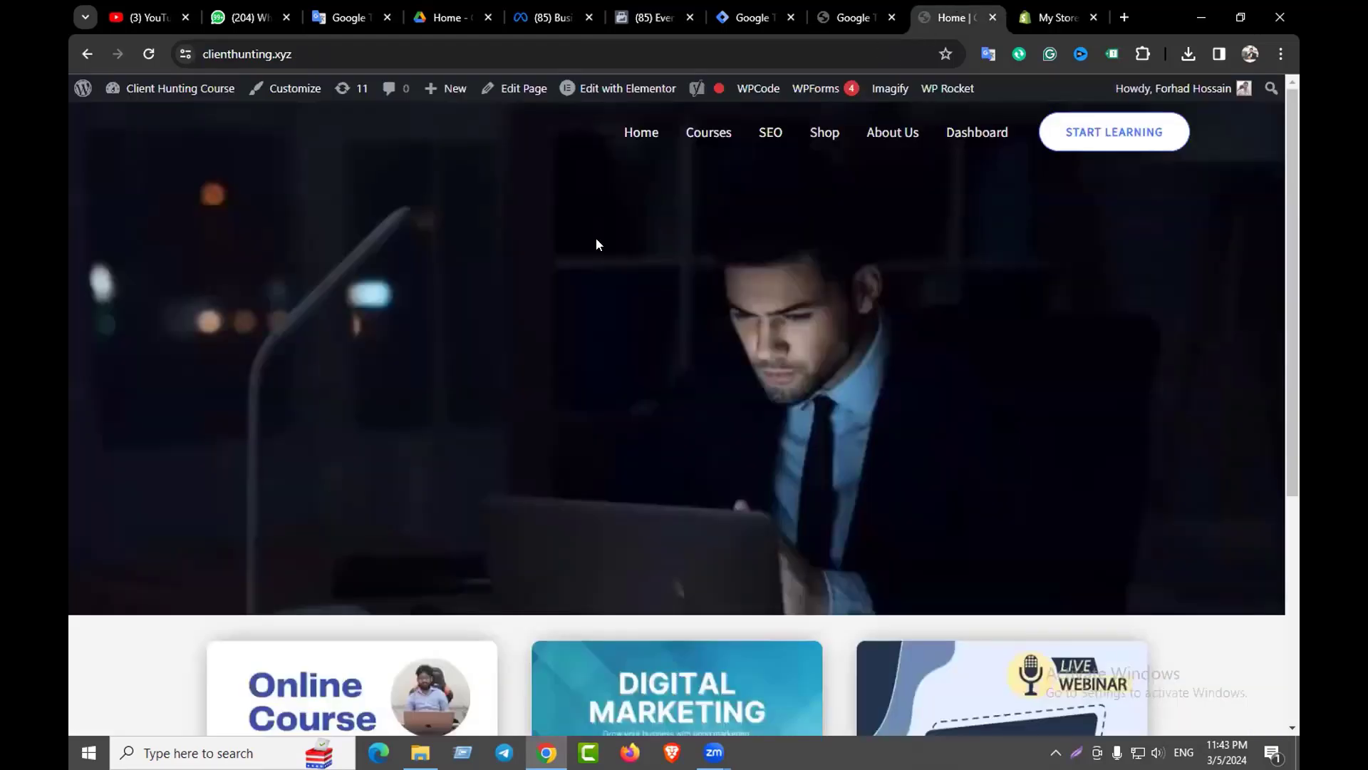
{"action": "left_click", "coordinate": [143, 89]}
{"action": "left_click", "coordinate": [824, 134]}
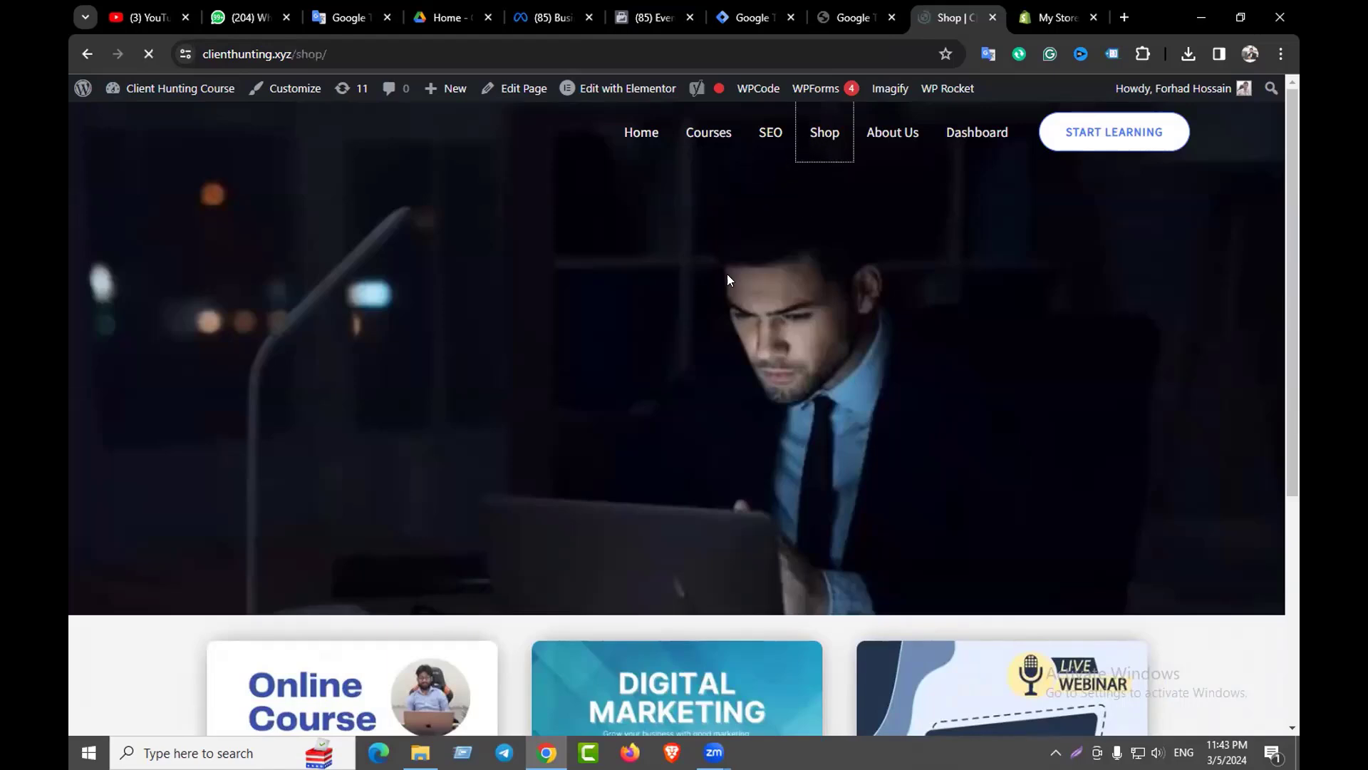
{"action": "scroll", "coordinate": [711, 359], "scroll_direction": "down", "scroll_amount": 3}
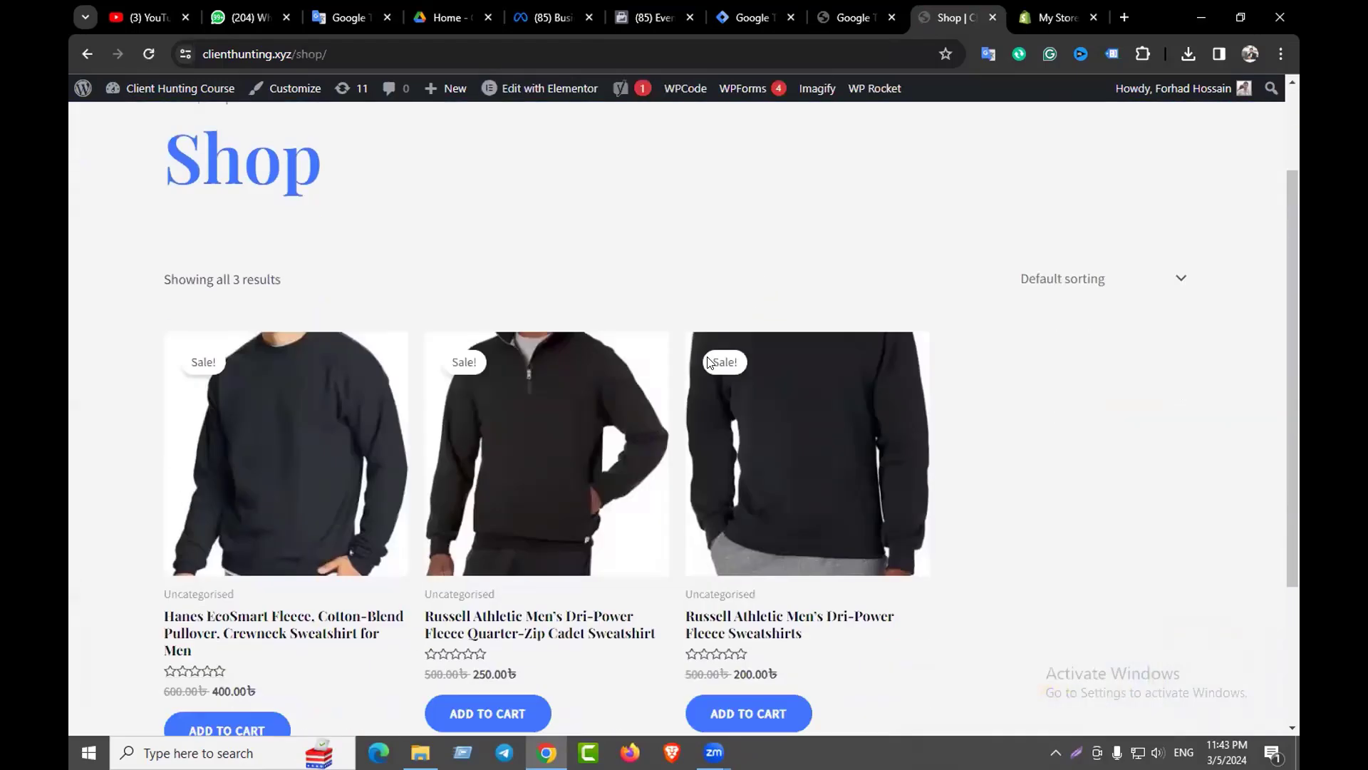
{"action": "left_click", "coordinate": [755, 499]}
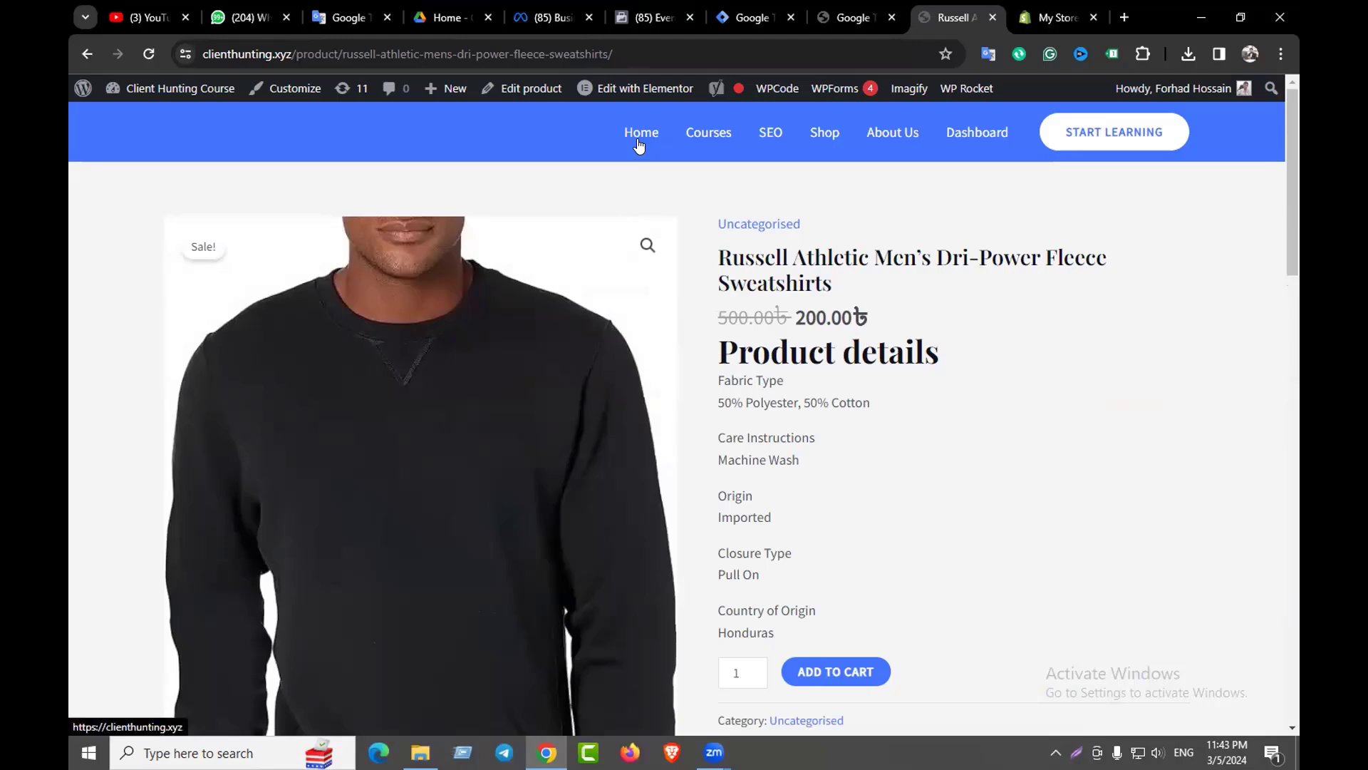
{"action": "left_click", "coordinate": [641, 142]}
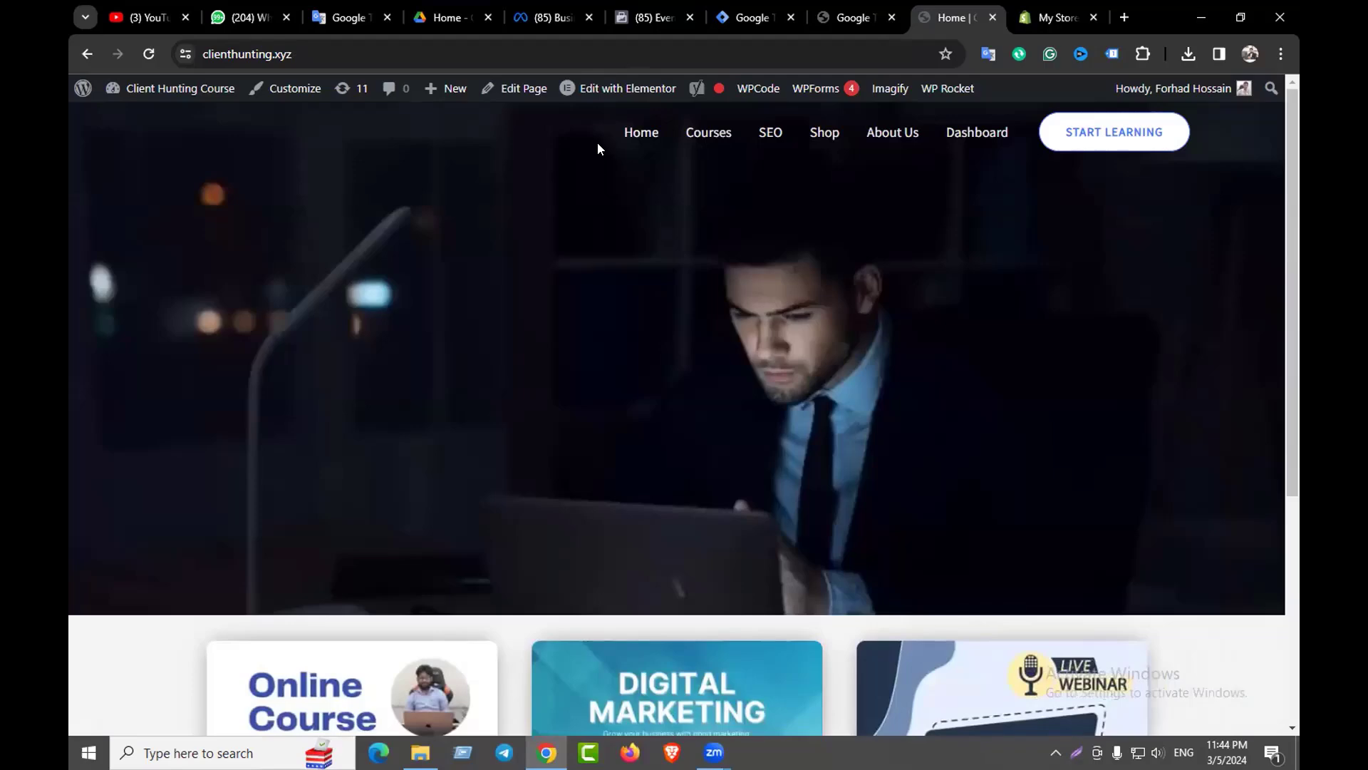
{"action": "left_click", "coordinate": [645, 16]}
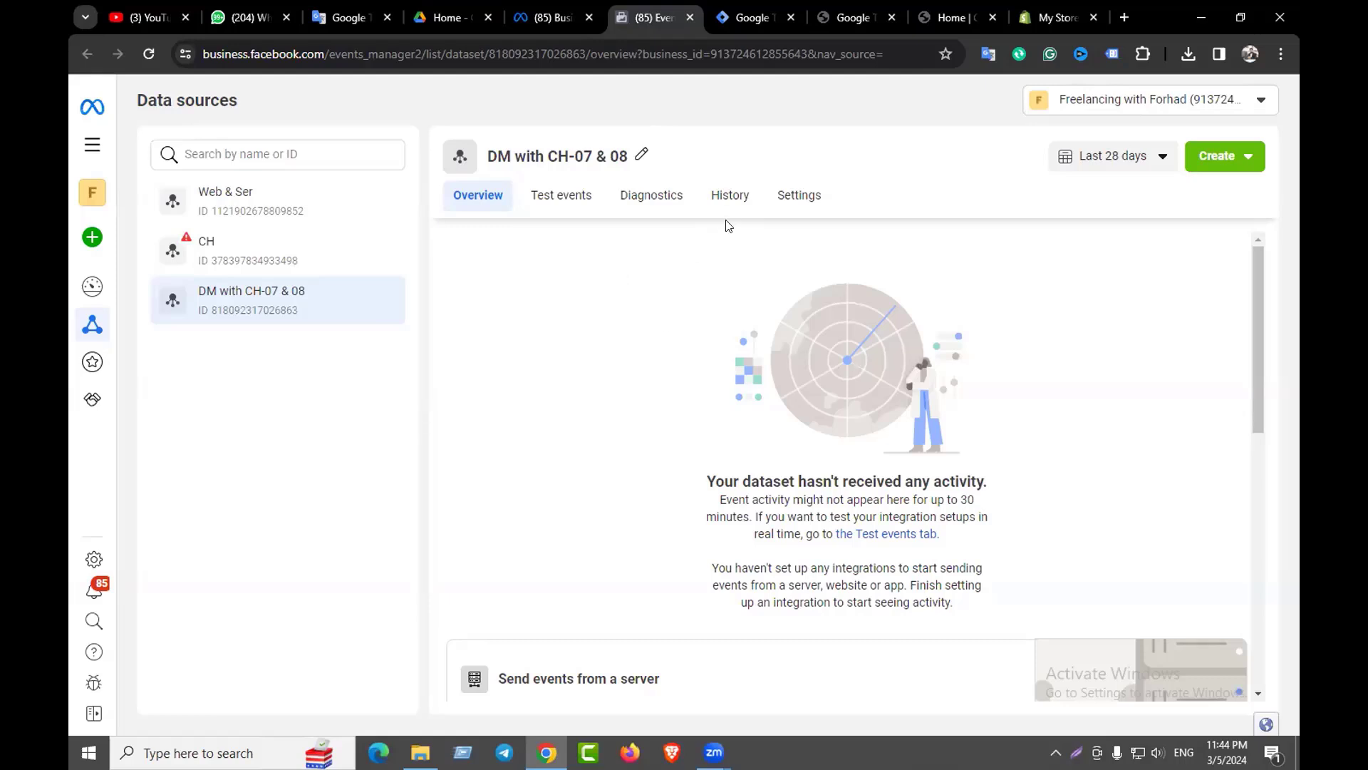
Switch to Google Tag Manager and create a new tag of the type Facebook Pixel
{"action": "left_click", "coordinate": [752, 16]}
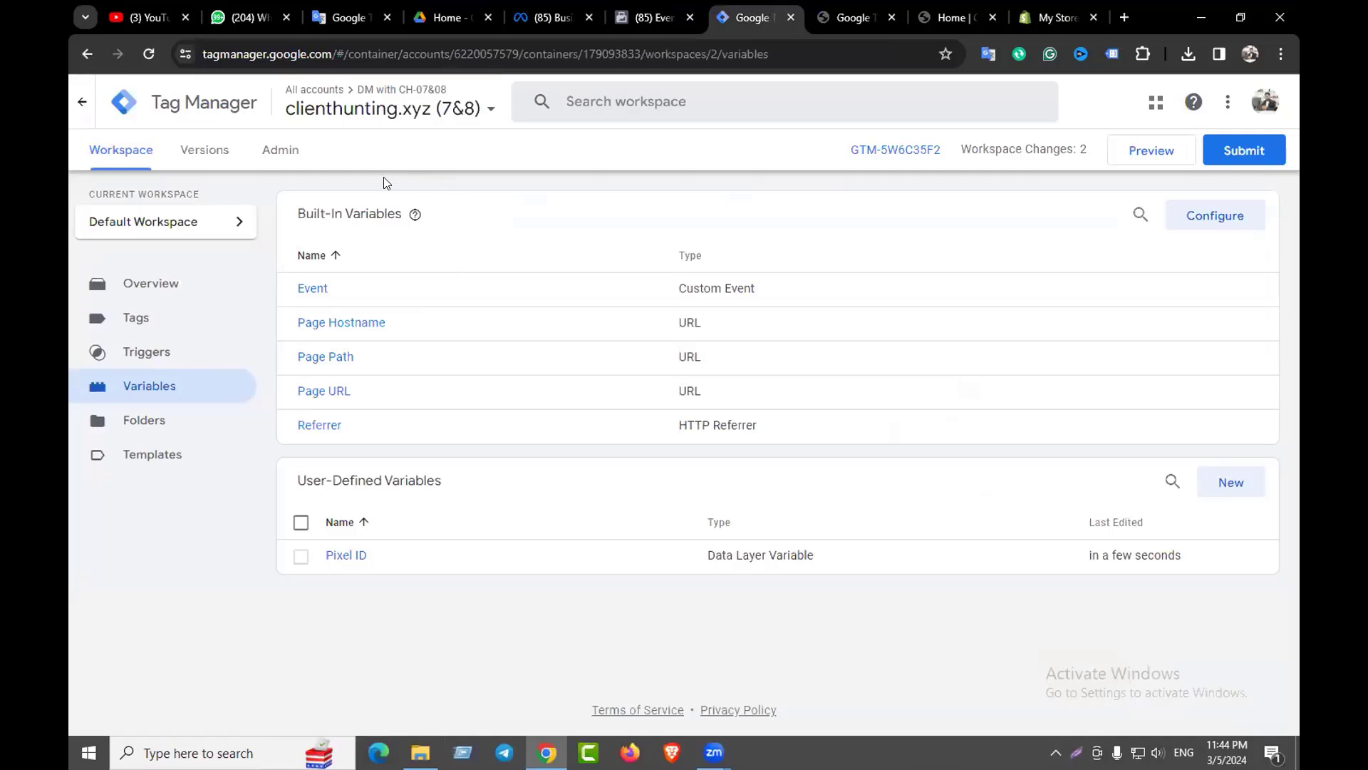
{"action": "left_click", "coordinate": [132, 317]}
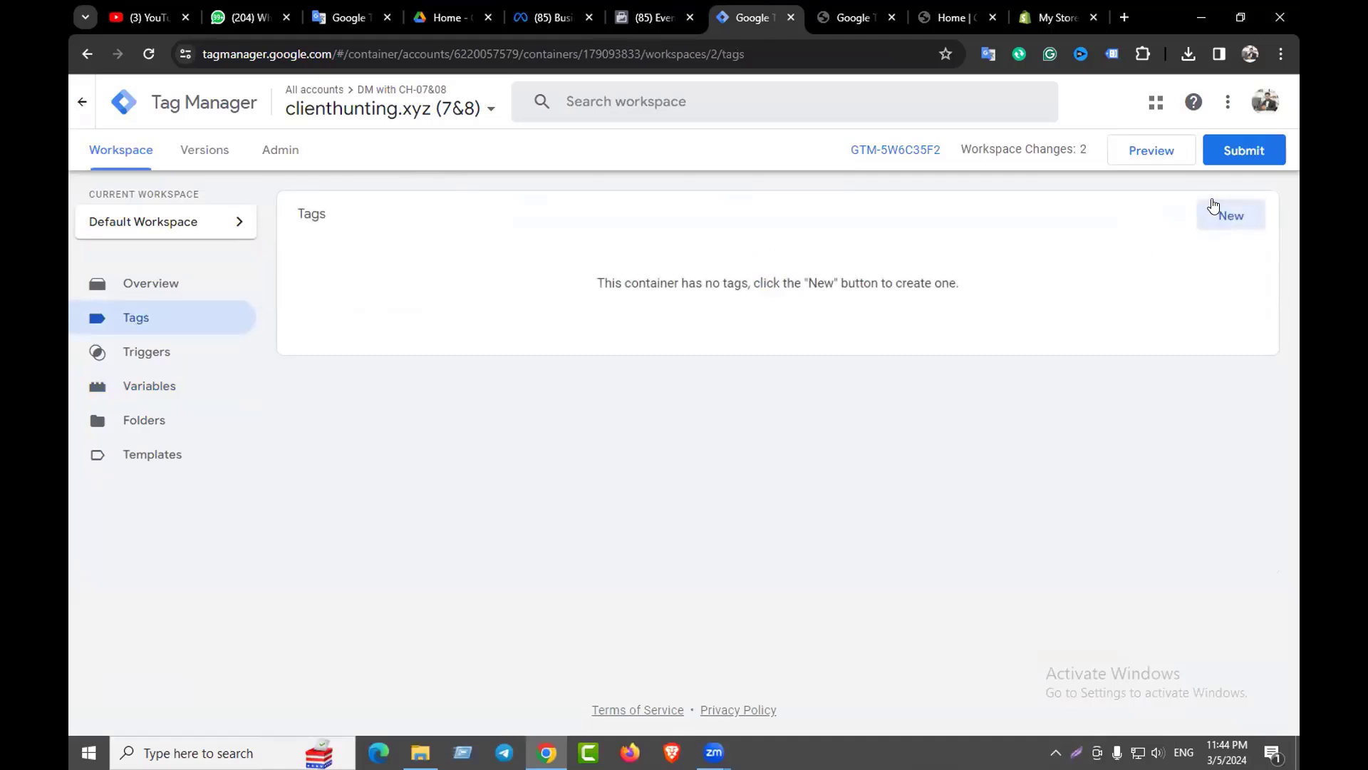
{"action": "left_click", "coordinate": [1224, 217]}
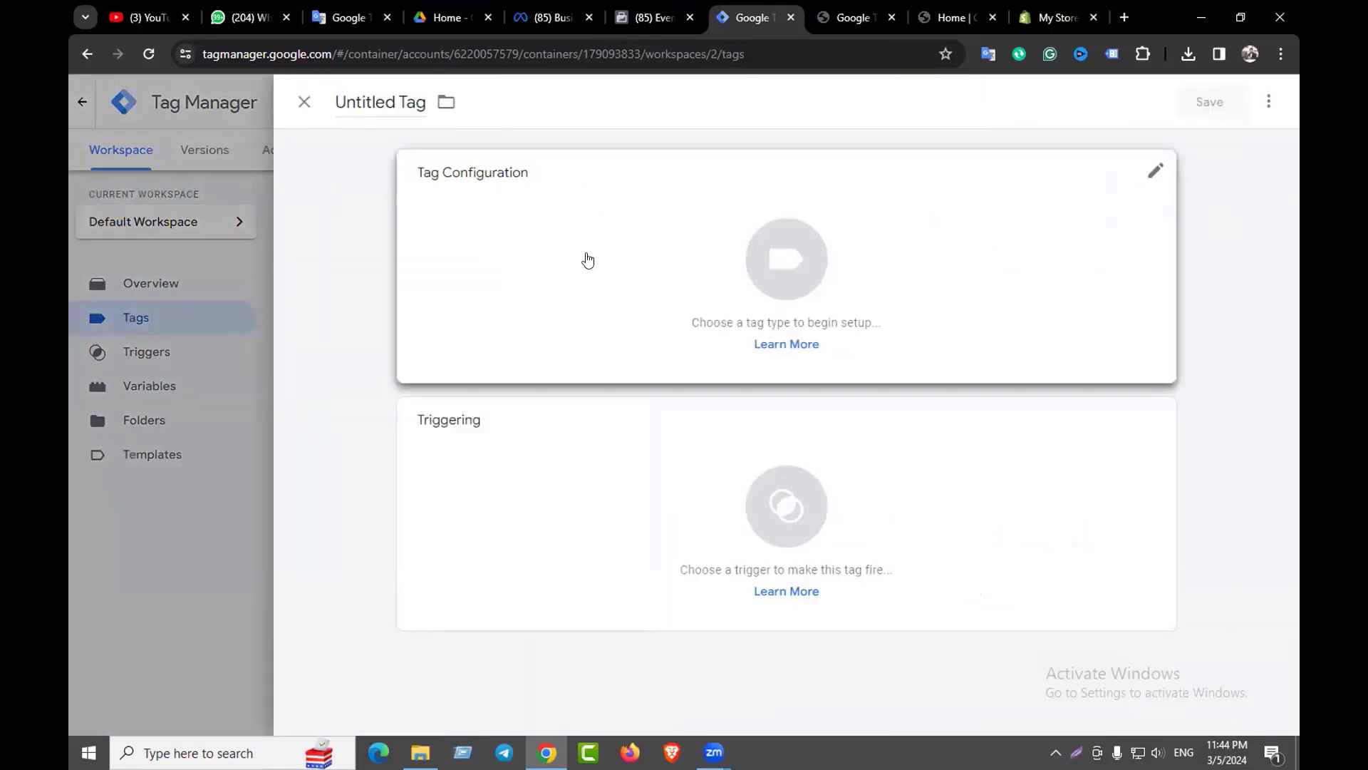
{"action": "left_click", "coordinate": [703, 235]}
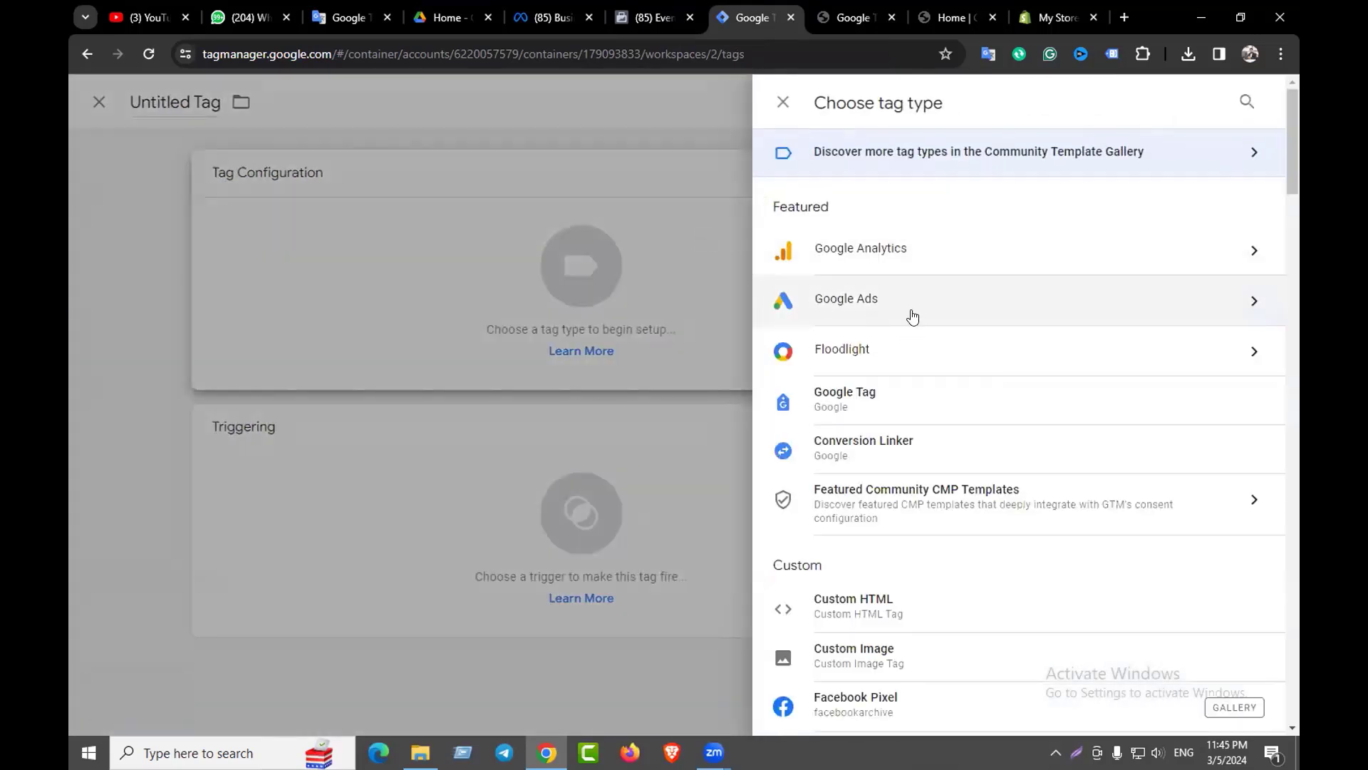
{"action": "scroll", "coordinate": [914, 317], "scroll_direction": "down", "scroll_amount": 2}
{"action": "scroll", "coordinate": [914, 319], "scroll_direction": "down", "scroll_amount": 2}
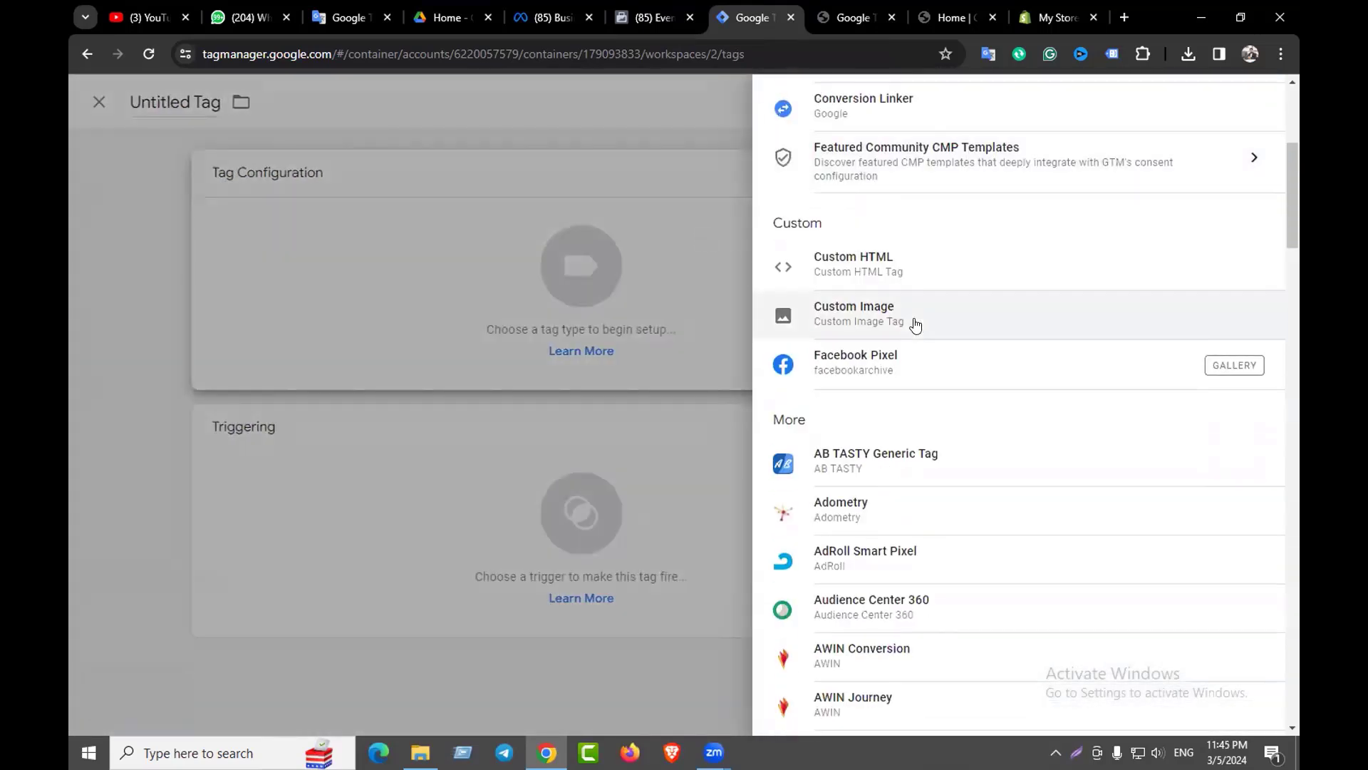
{"action": "left_click", "coordinate": [865, 361]}
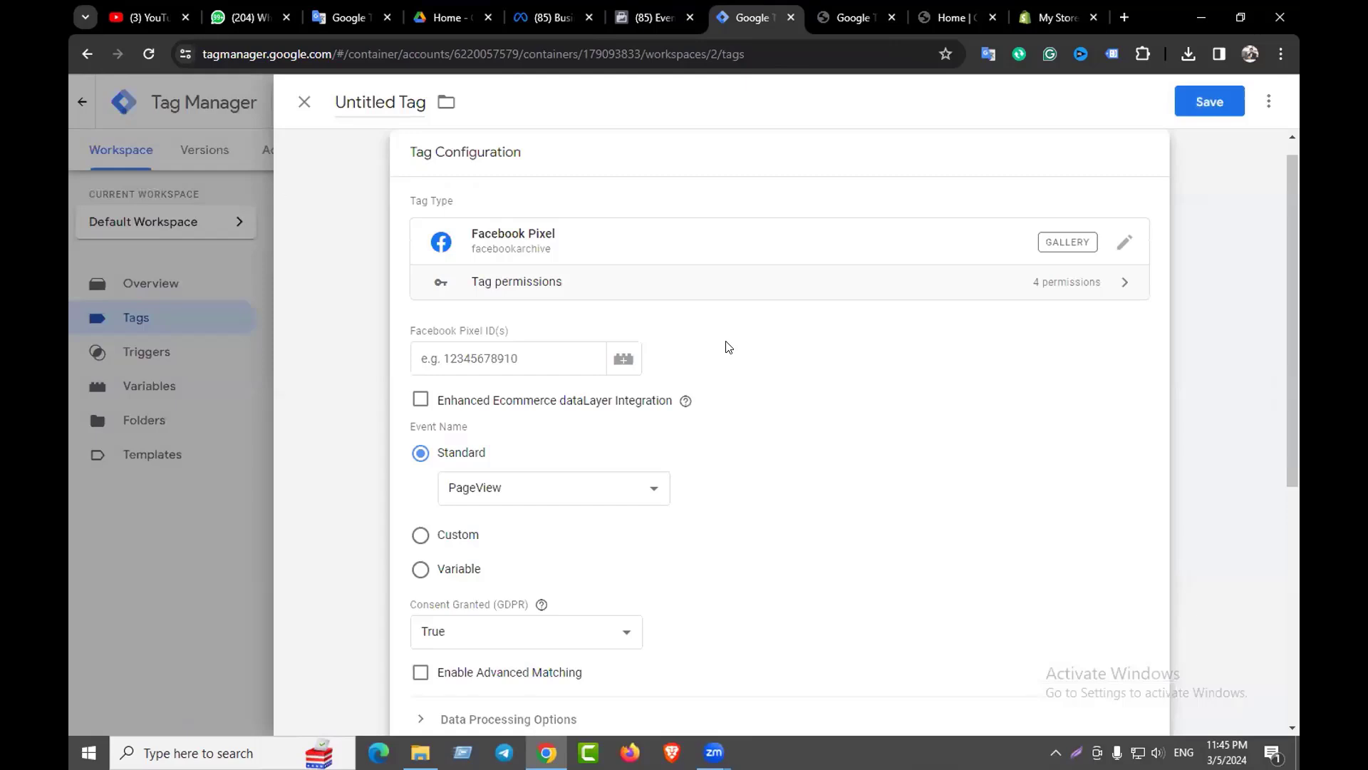
Set the tag's Facebook Pixel ID(s) to the Pixel ID variable
{"action": "left_click", "coordinate": [463, 346]}
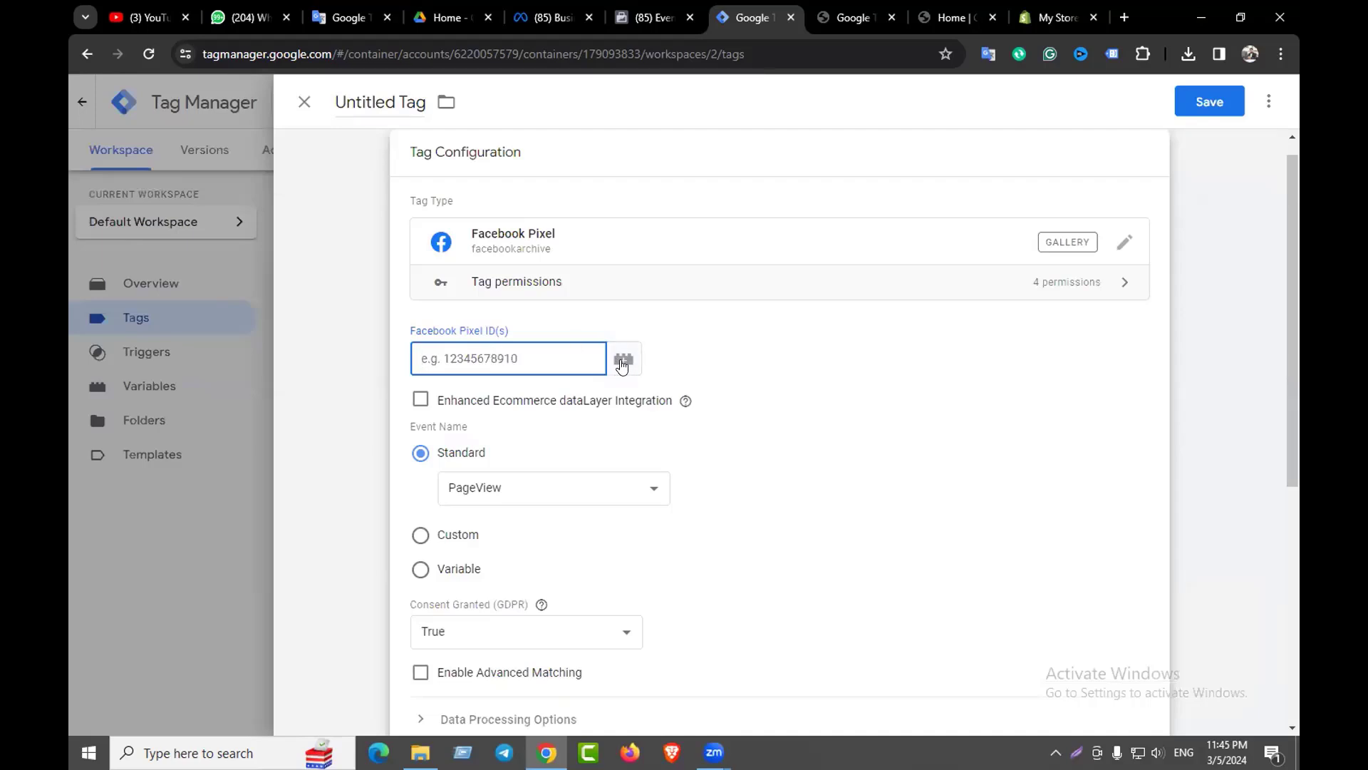
{"action": "left_click", "coordinate": [622, 362]}
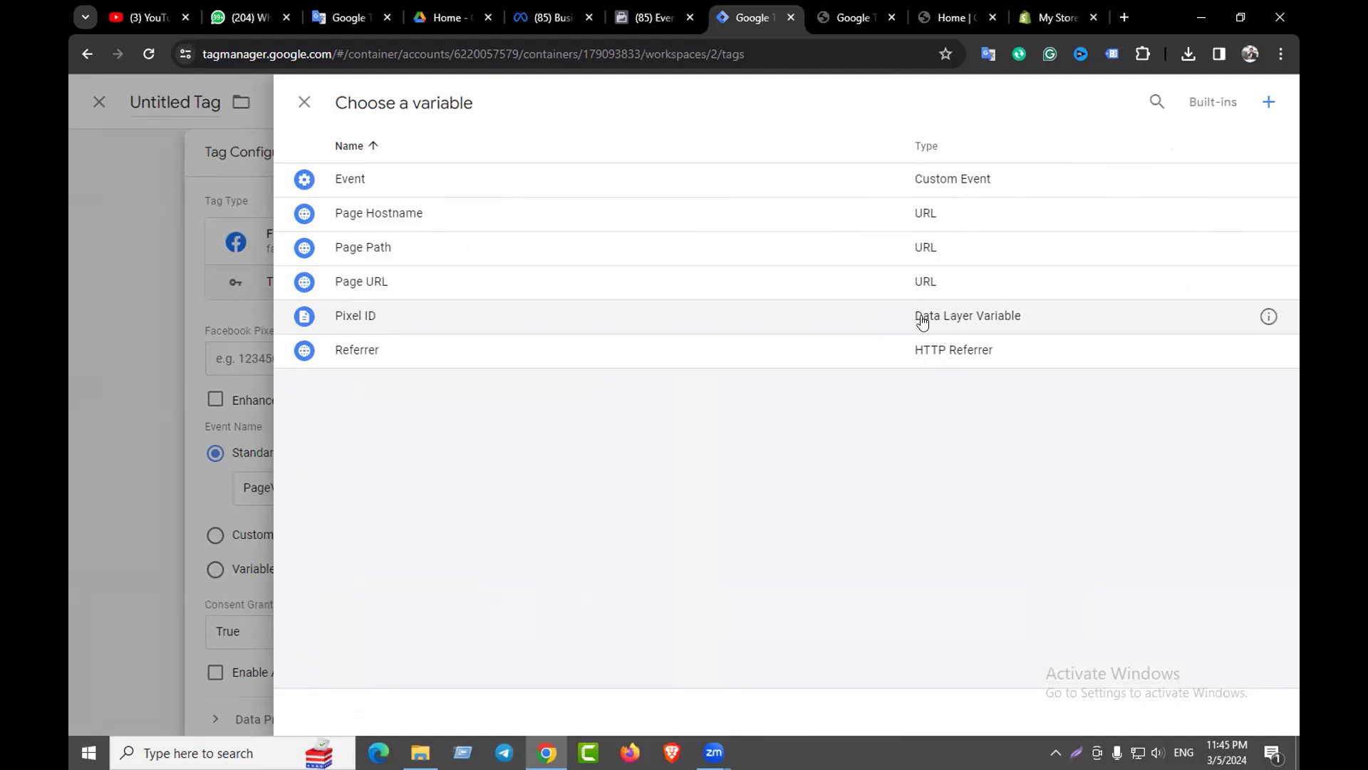
{"action": "left_click", "coordinate": [357, 320]}
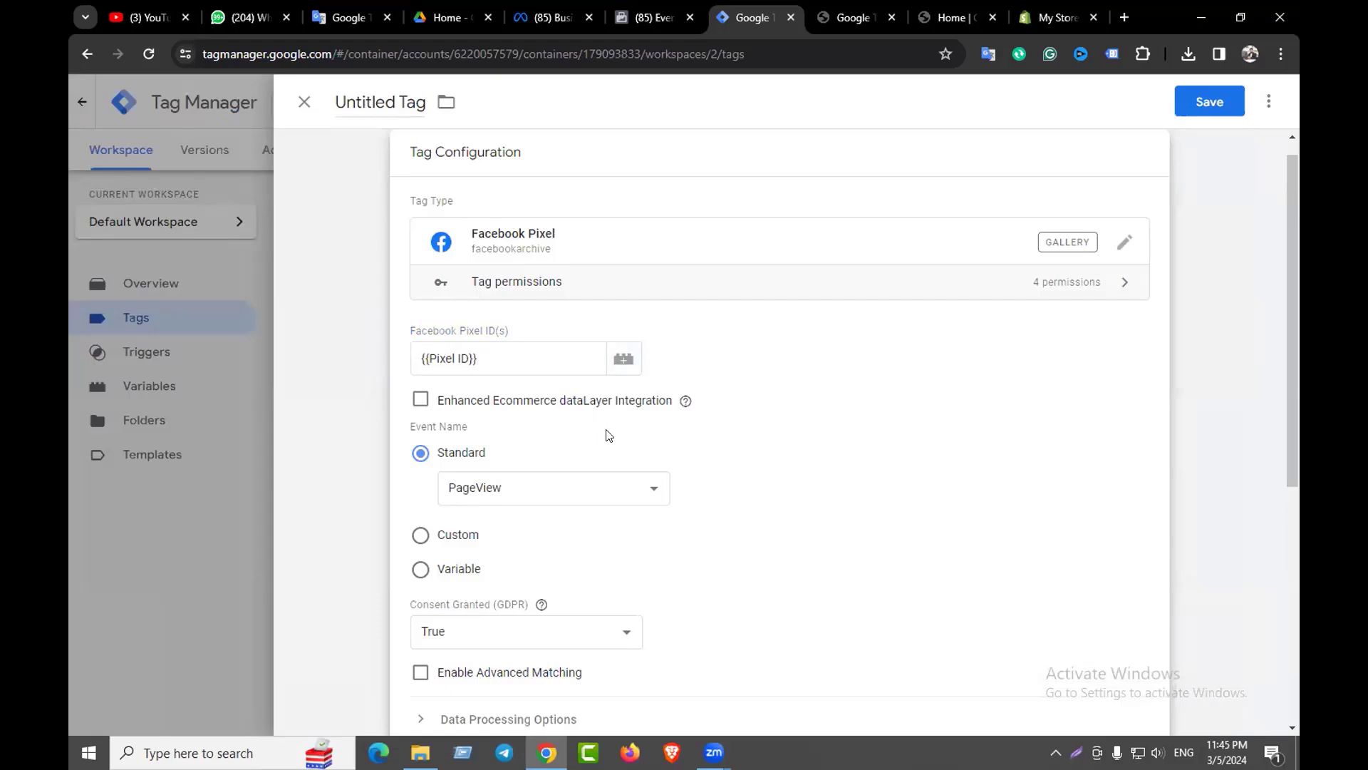
Review the available standard event names, keeping PageView, and look at the clienthunting.xyz home page before returning to the tag
{"action": "scroll", "coordinate": [584, 435], "scroll_direction": "down", "scroll_amount": 1}
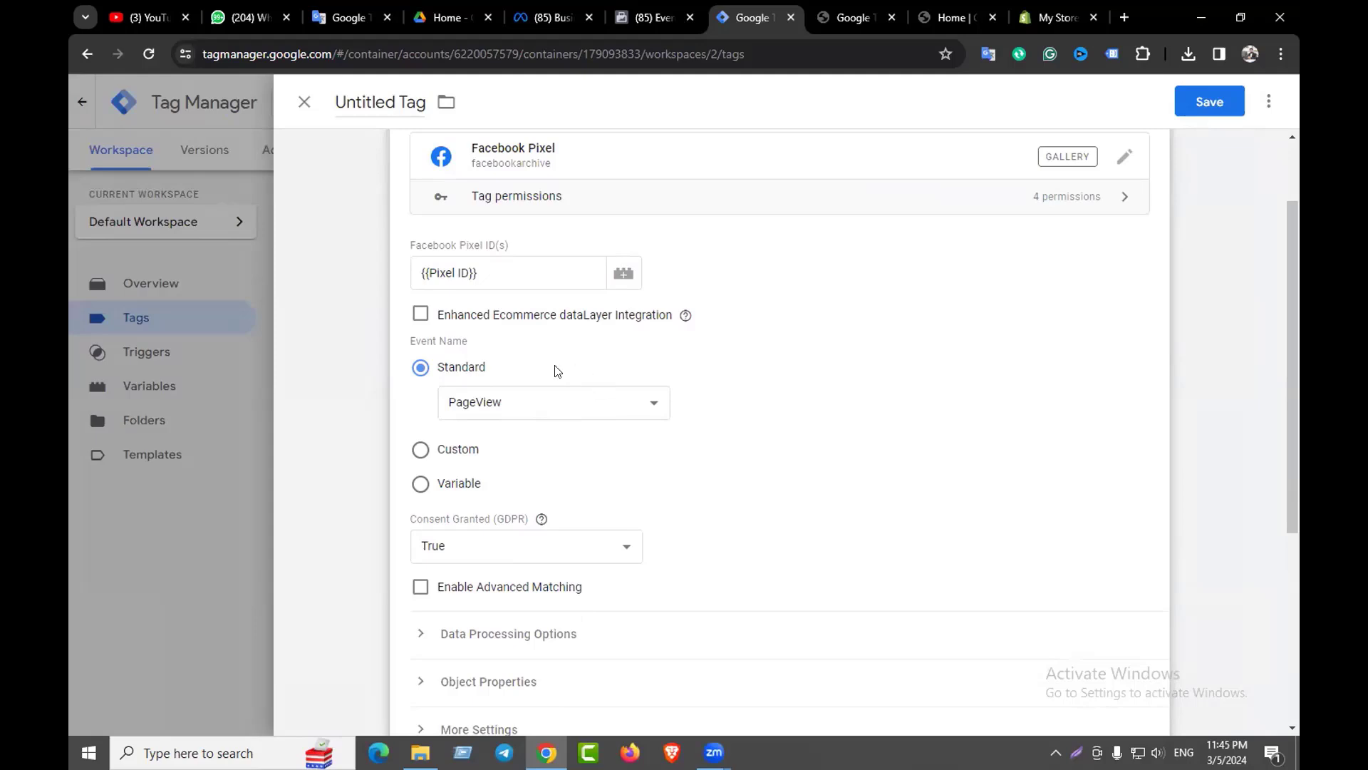
{"action": "left_click", "coordinate": [550, 407]}
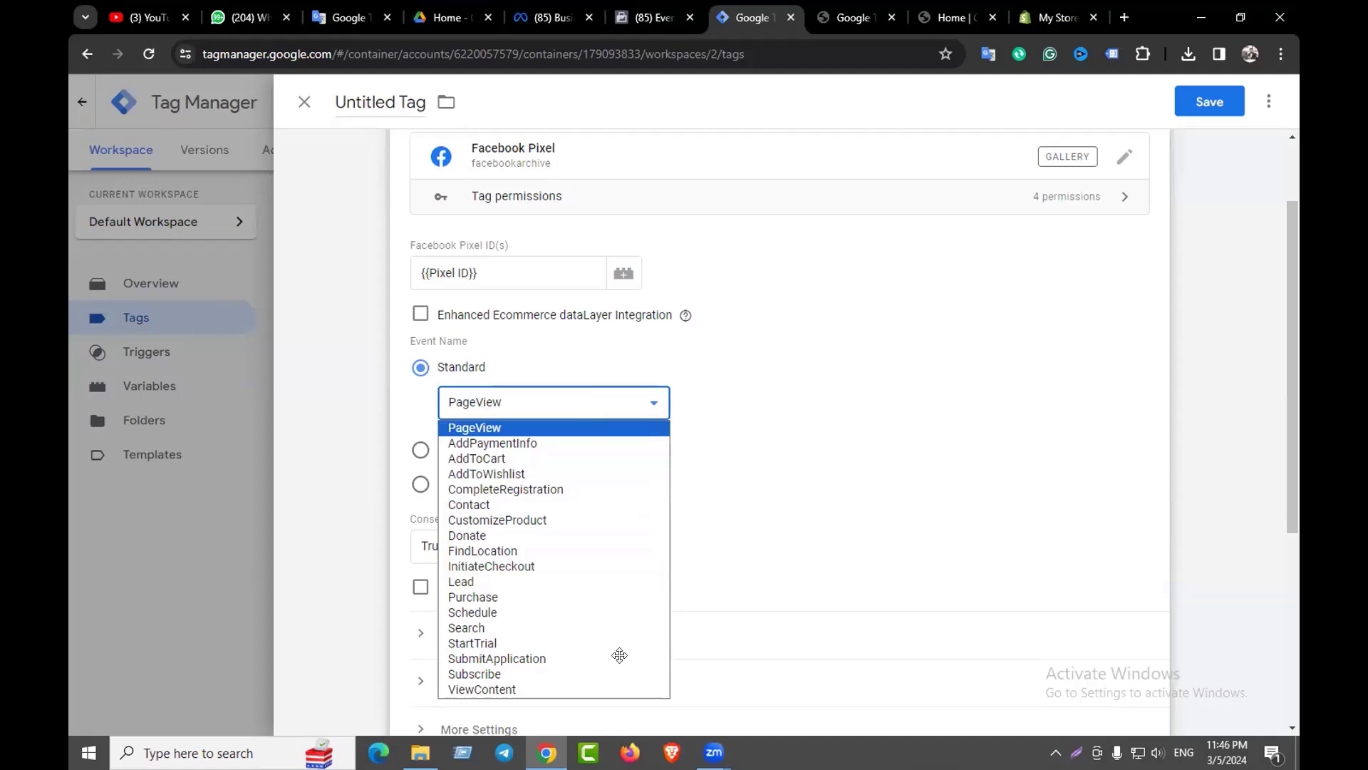
{"action": "left_click", "coordinate": [700, 380]}
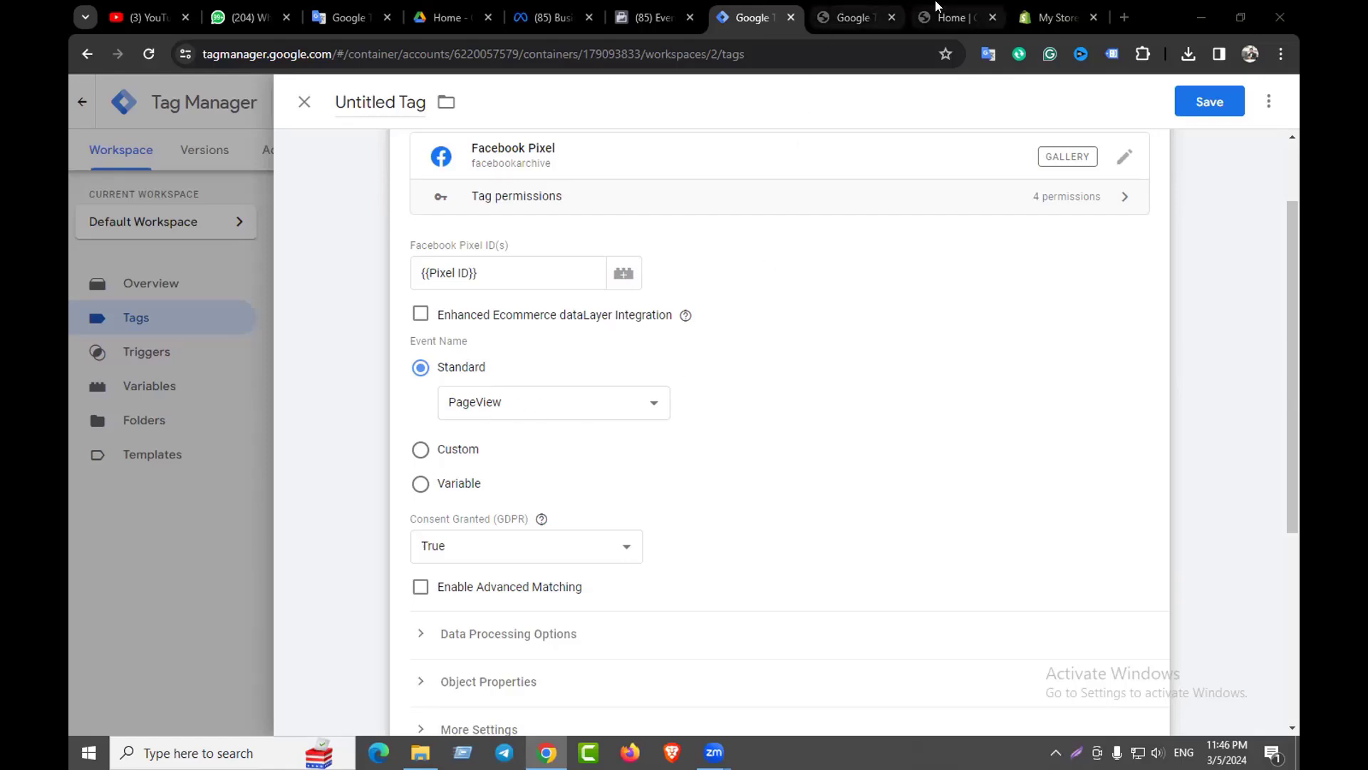
{"action": "left_click", "coordinate": [938, 8]}
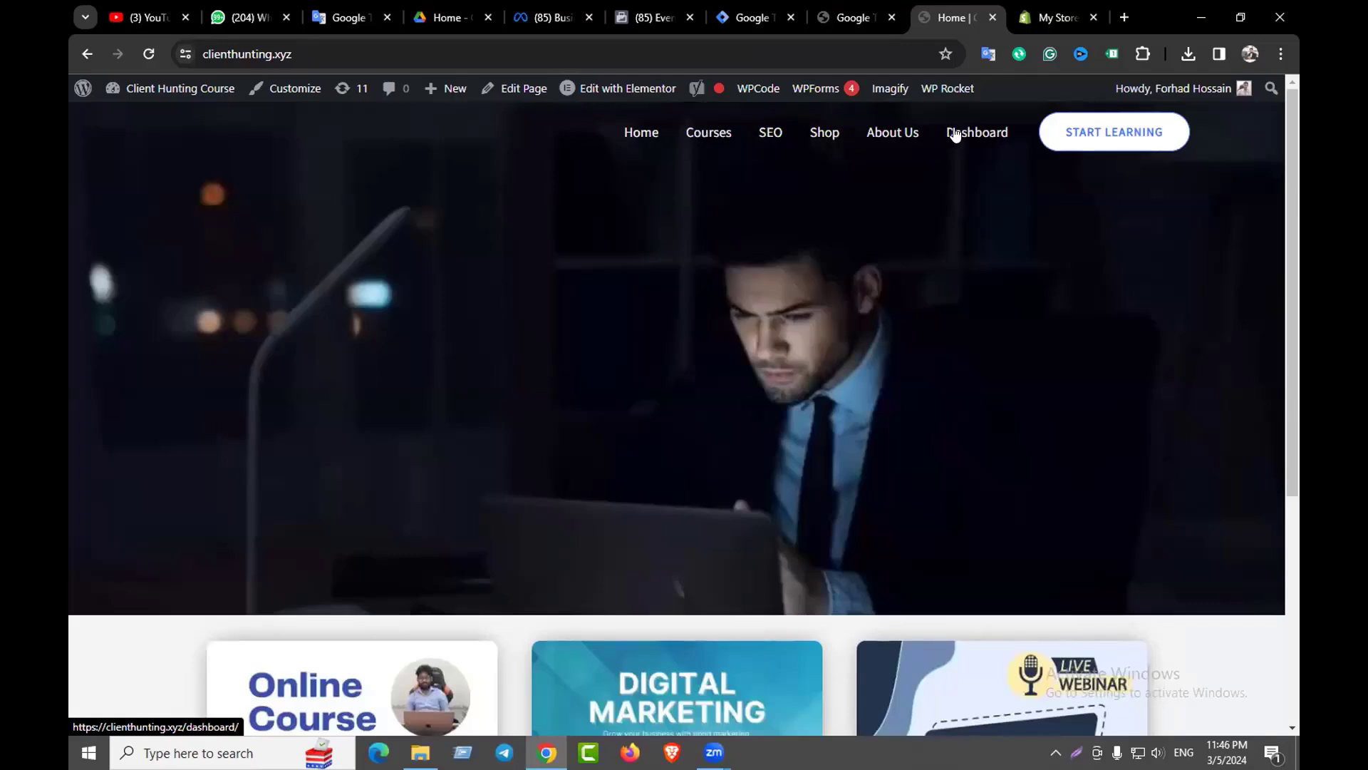
{"action": "left_click", "coordinate": [773, 7]}
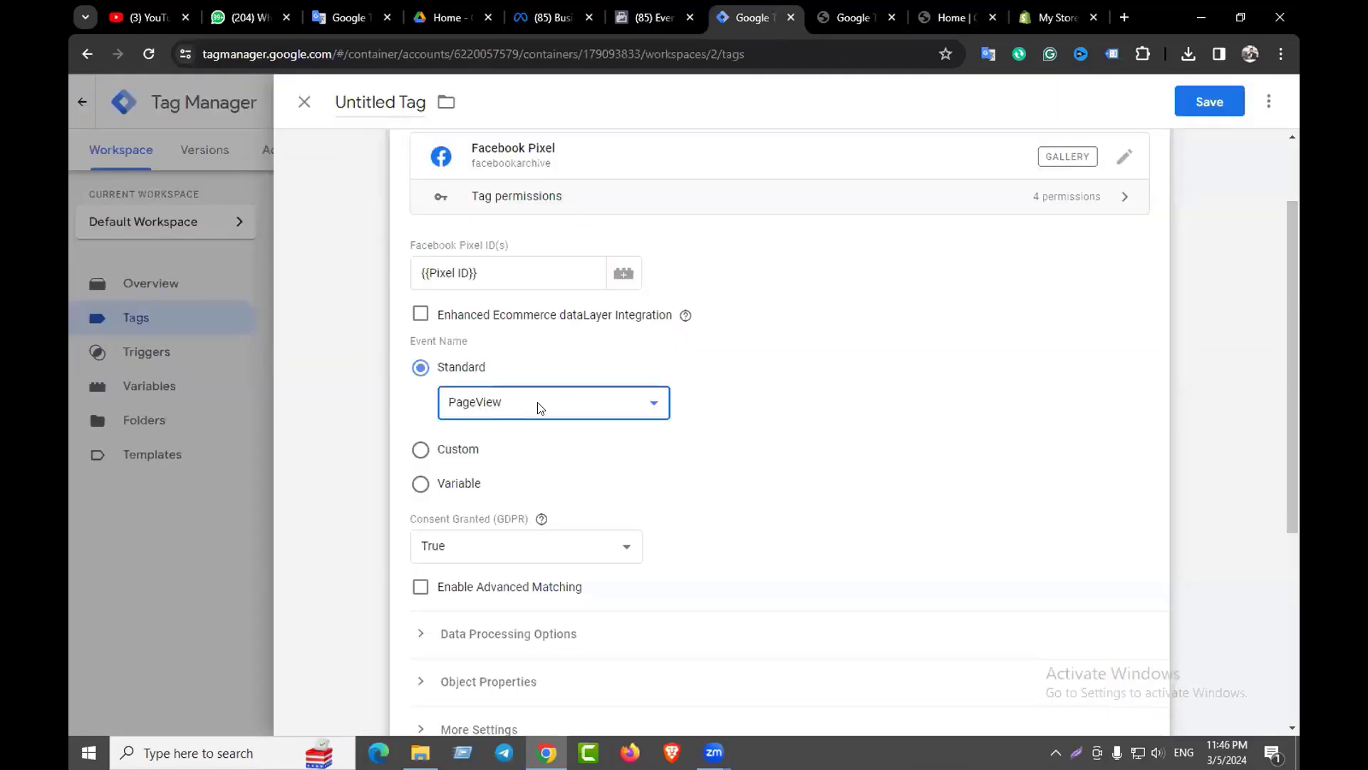
Add the All Pages page view trigger as the tag's firing trigger
{"action": "scroll", "coordinate": [571, 428], "scroll_direction": "down", "scroll_amount": 3}
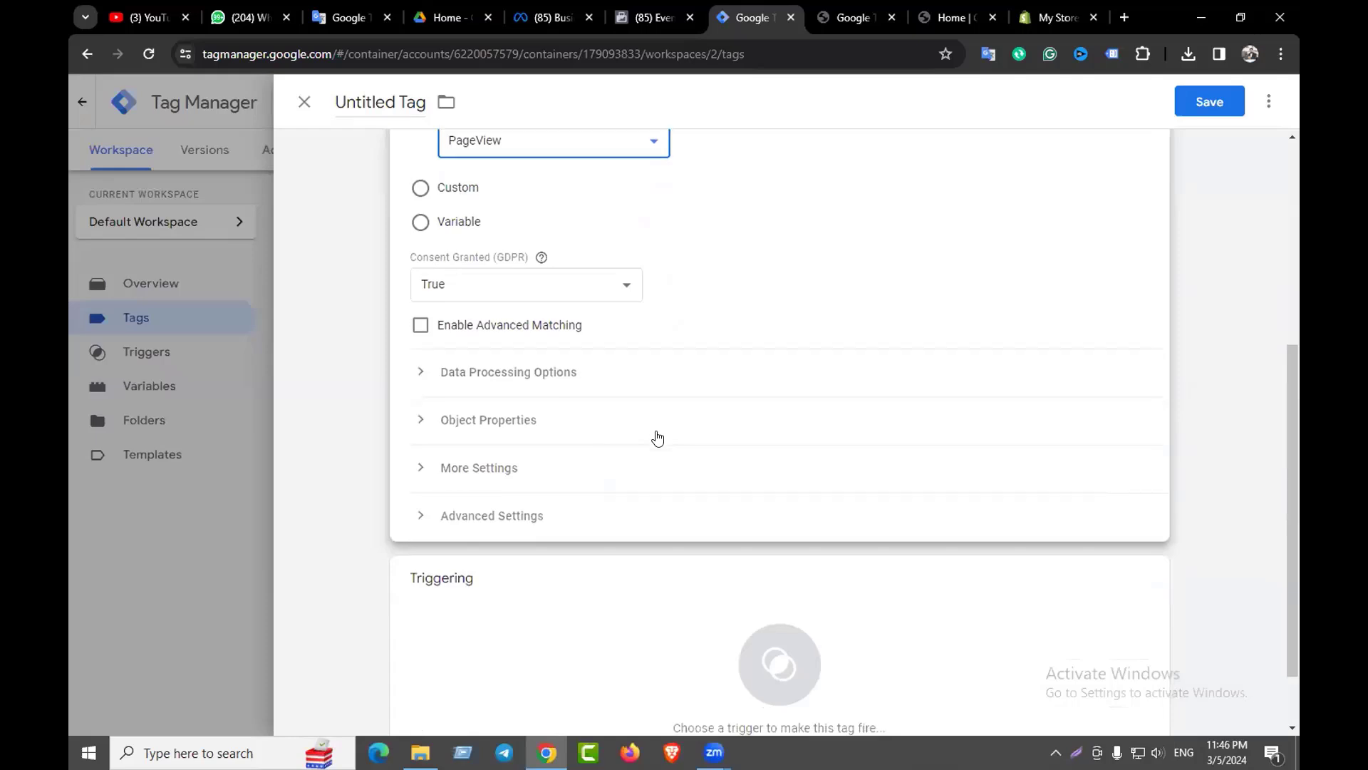
{"action": "scroll", "coordinate": [657, 438], "scroll_direction": "down", "scroll_amount": 1}
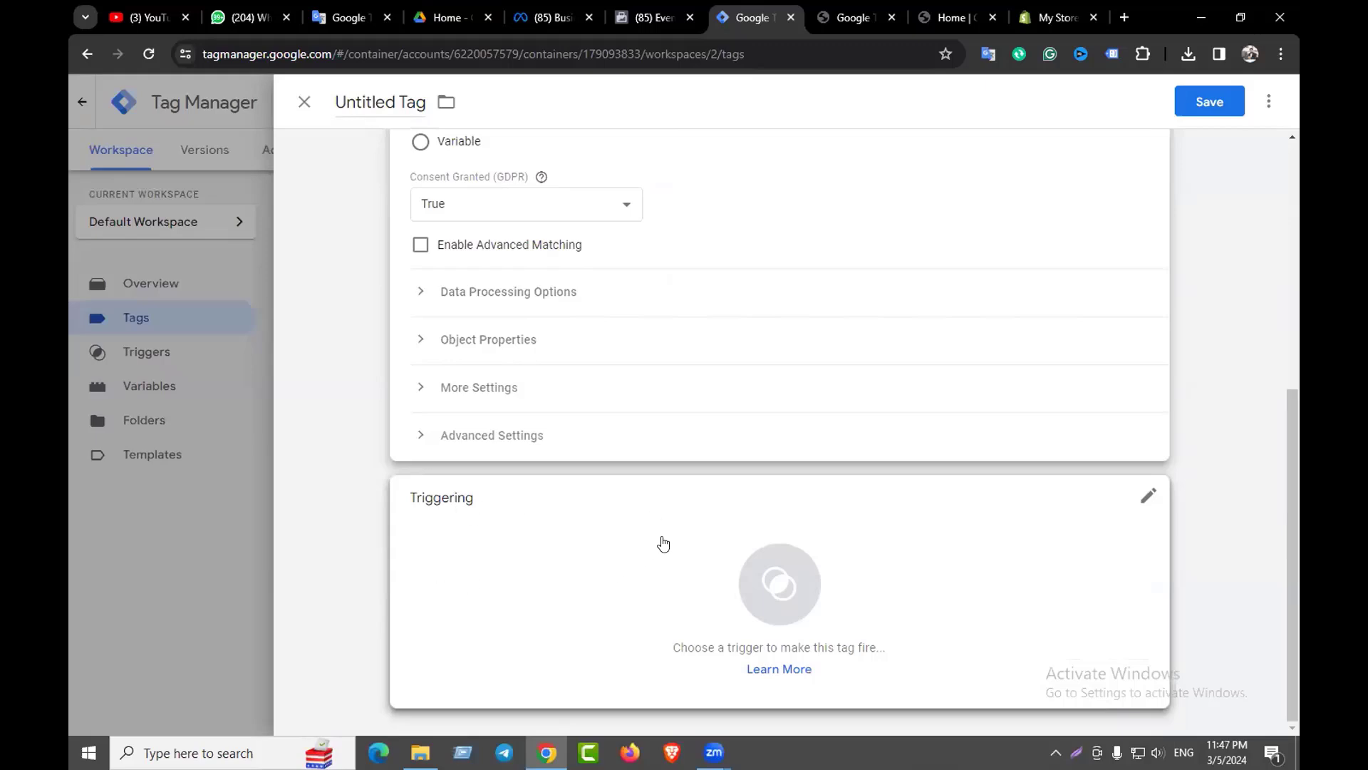
{"action": "left_click", "coordinate": [670, 541]}
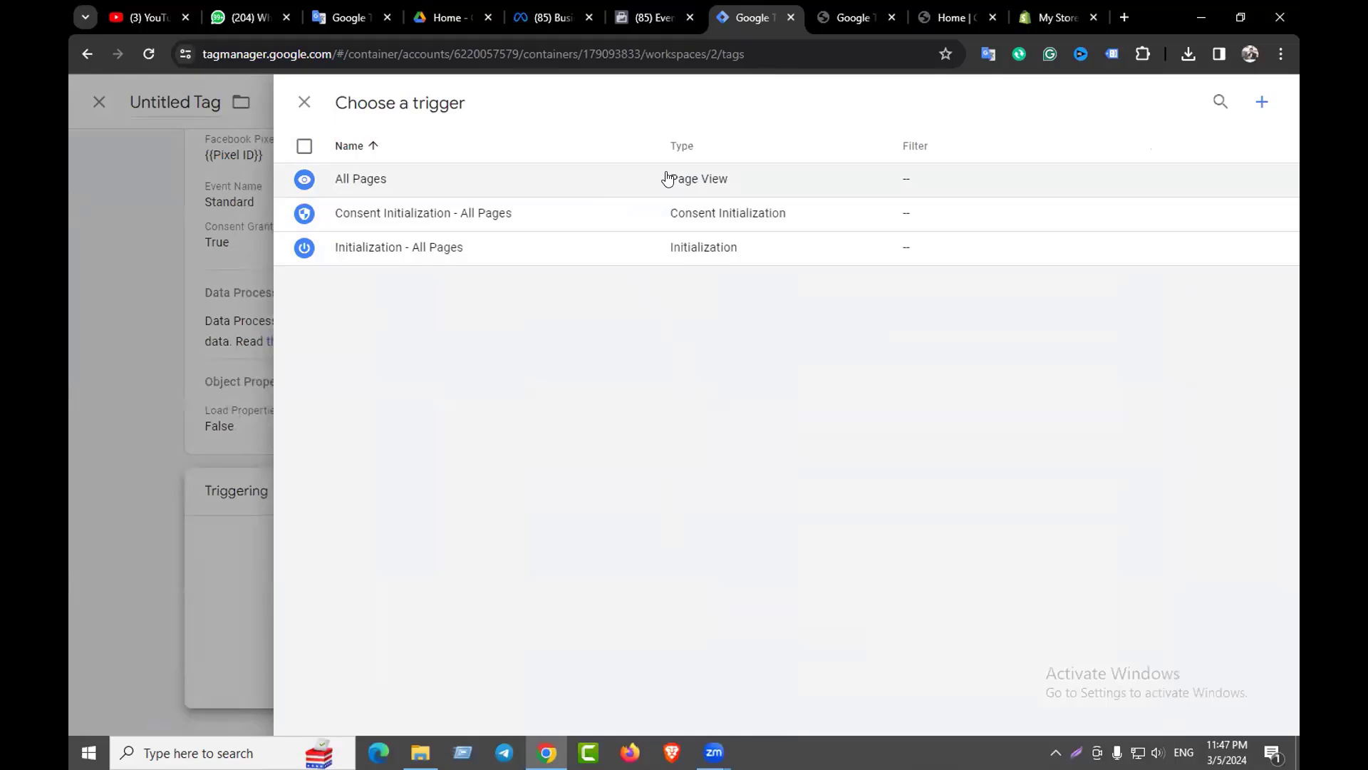
{"action": "left_click", "coordinate": [668, 179]}
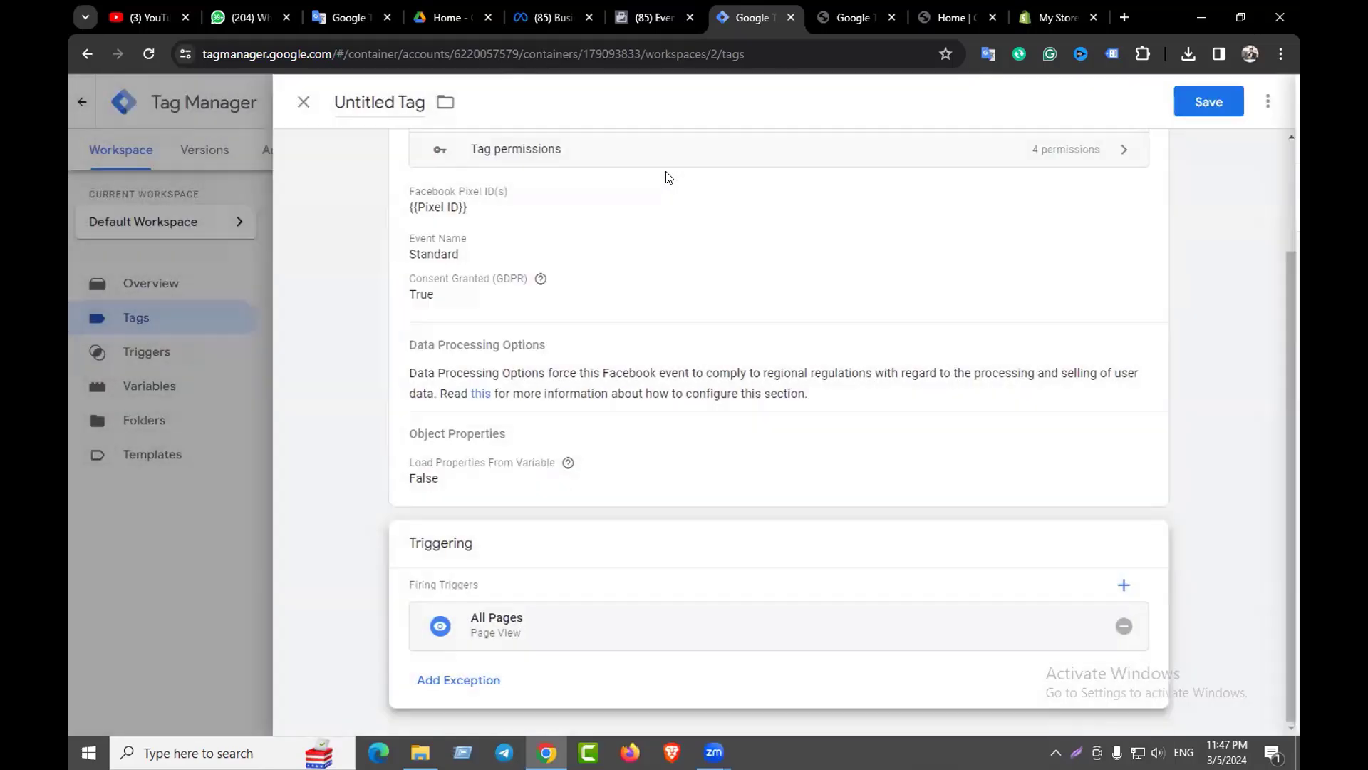
Name the tag "Page View Tag" and save it
{"action": "scroll", "coordinate": [620, 499], "scroll_direction": "up", "scroll_amount": 3}
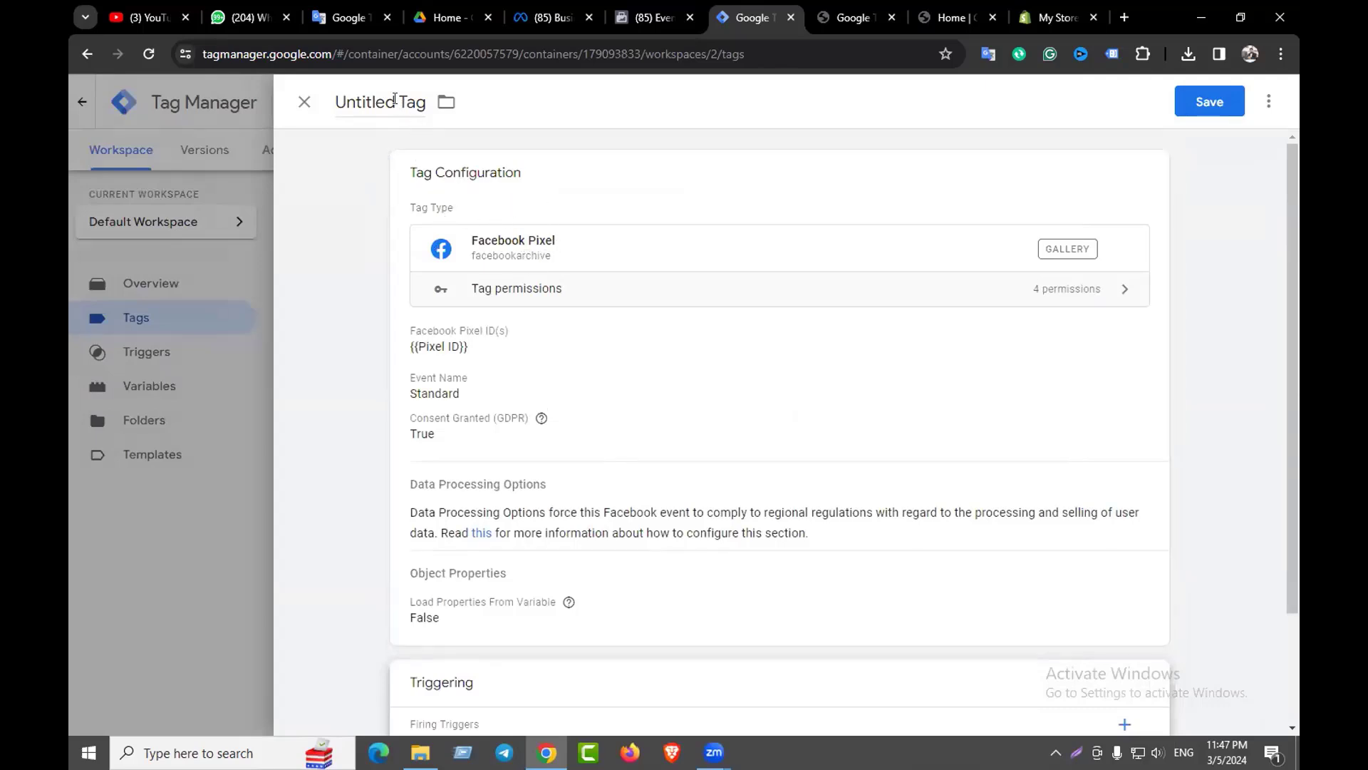
{"action": "double_click", "coordinate": [365, 102]}
{"action": "key", "text": "BackSpace"}
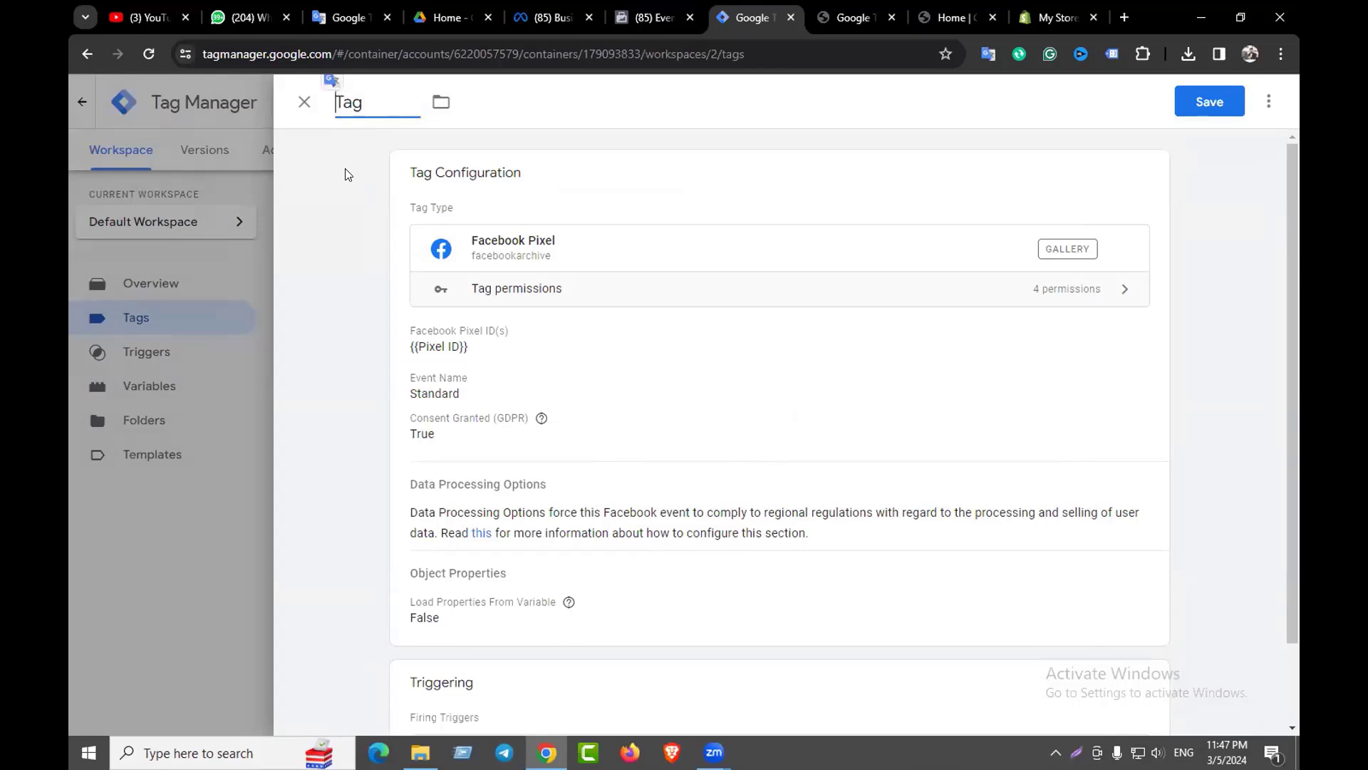
{"action": "type", "text": "Page View"}
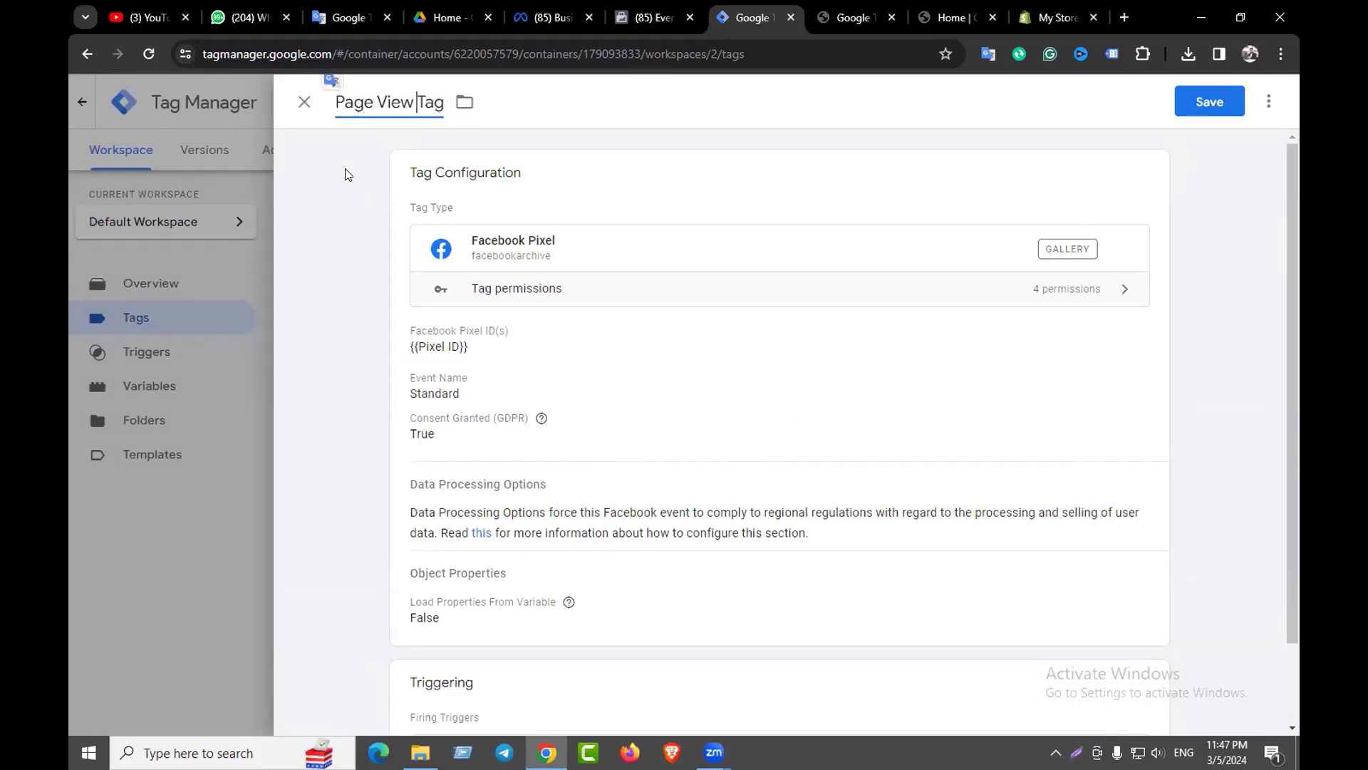
{"action": "left_click", "coordinate": [749, 129]}
{"action": "left_click", "coordinate": [1209, 104]}
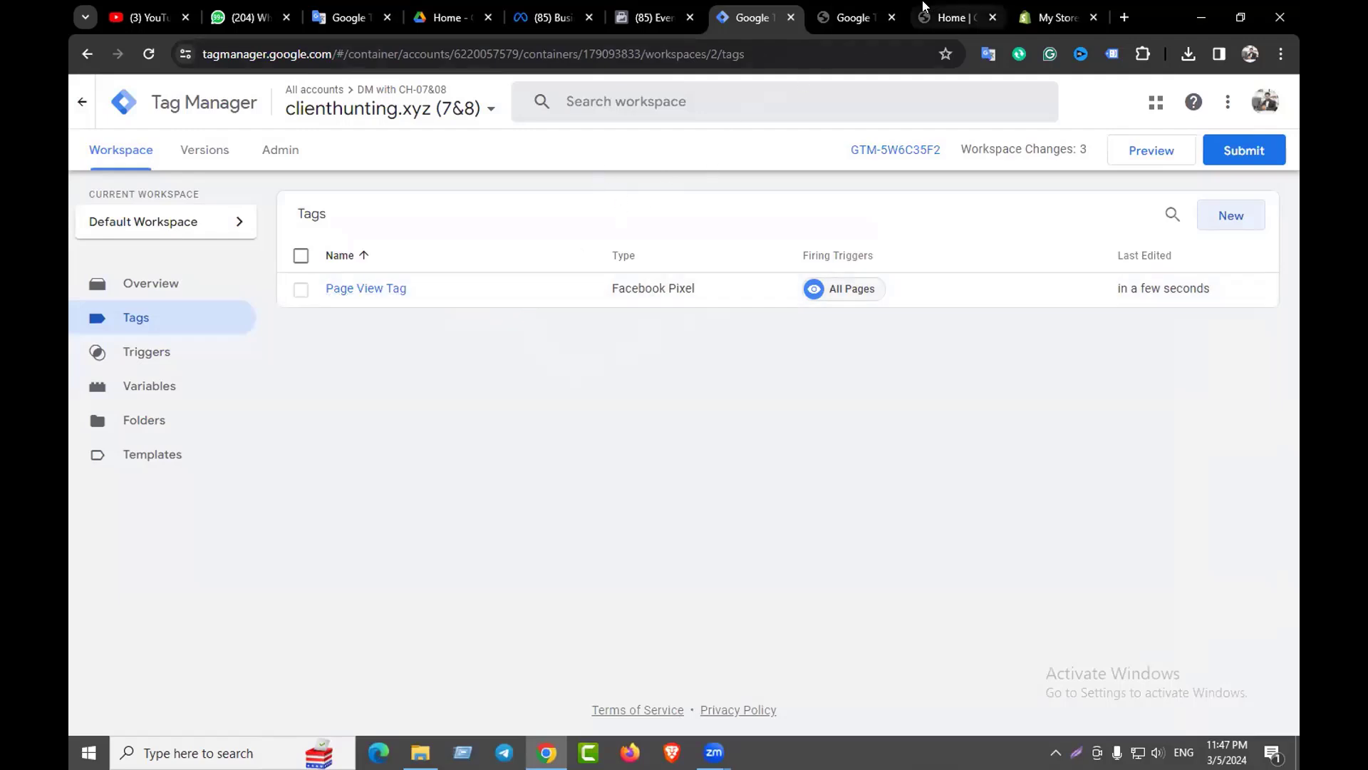
Look over the clienthunting.xyz home page, the Meta Datasets settings and the "DM with CH-07 & 08" overview in Events Manager
{"action": "left_click", "coordinate": [923, 14]}
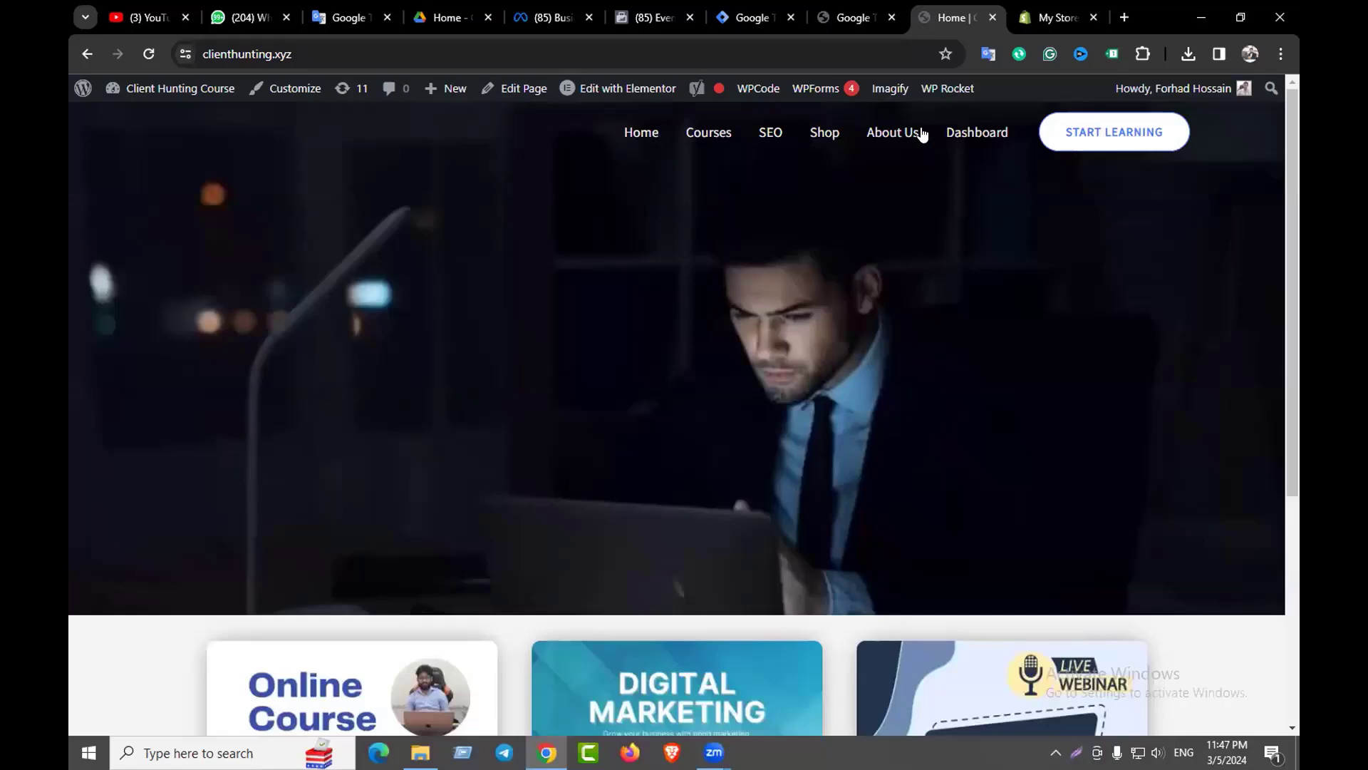
{"action": "left_click", "coordinate": [752, 5]}
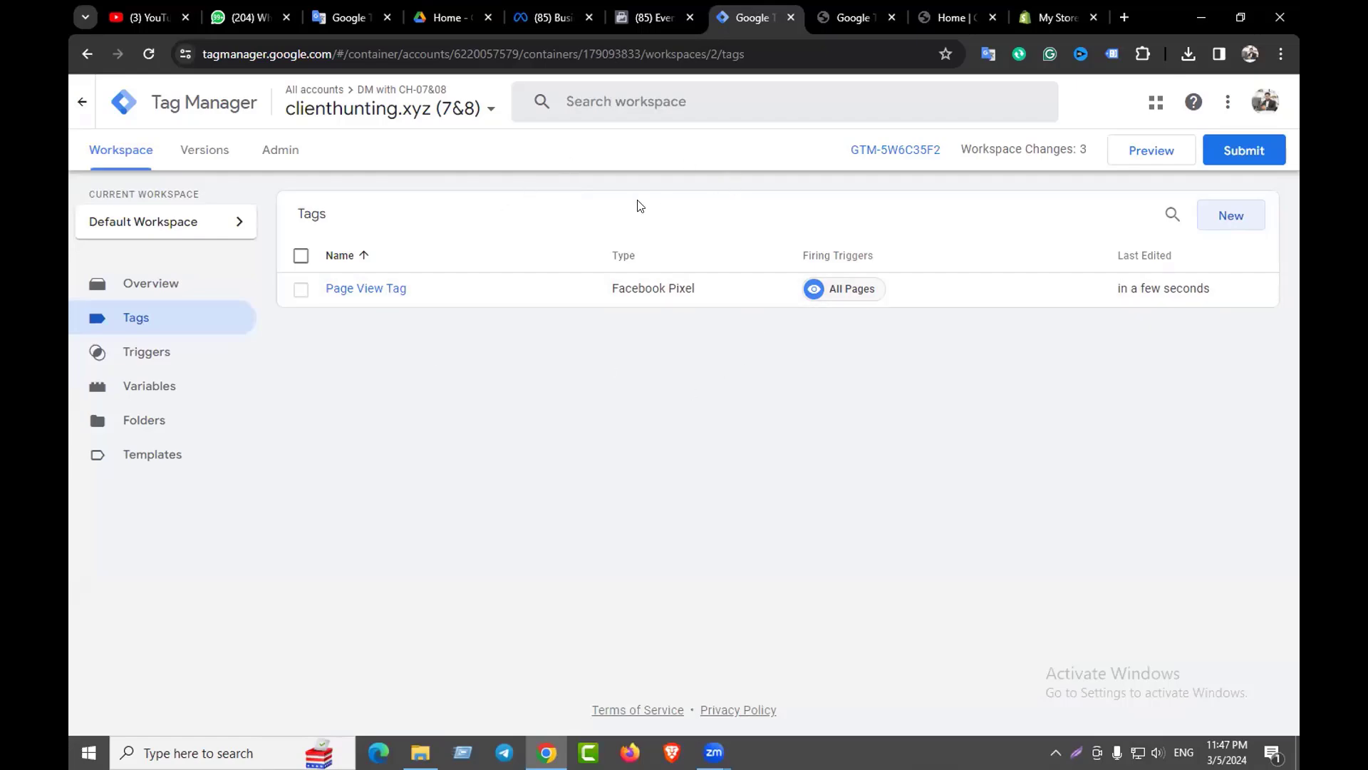
{"action": "left_click", "coordinate": [560, 17]}
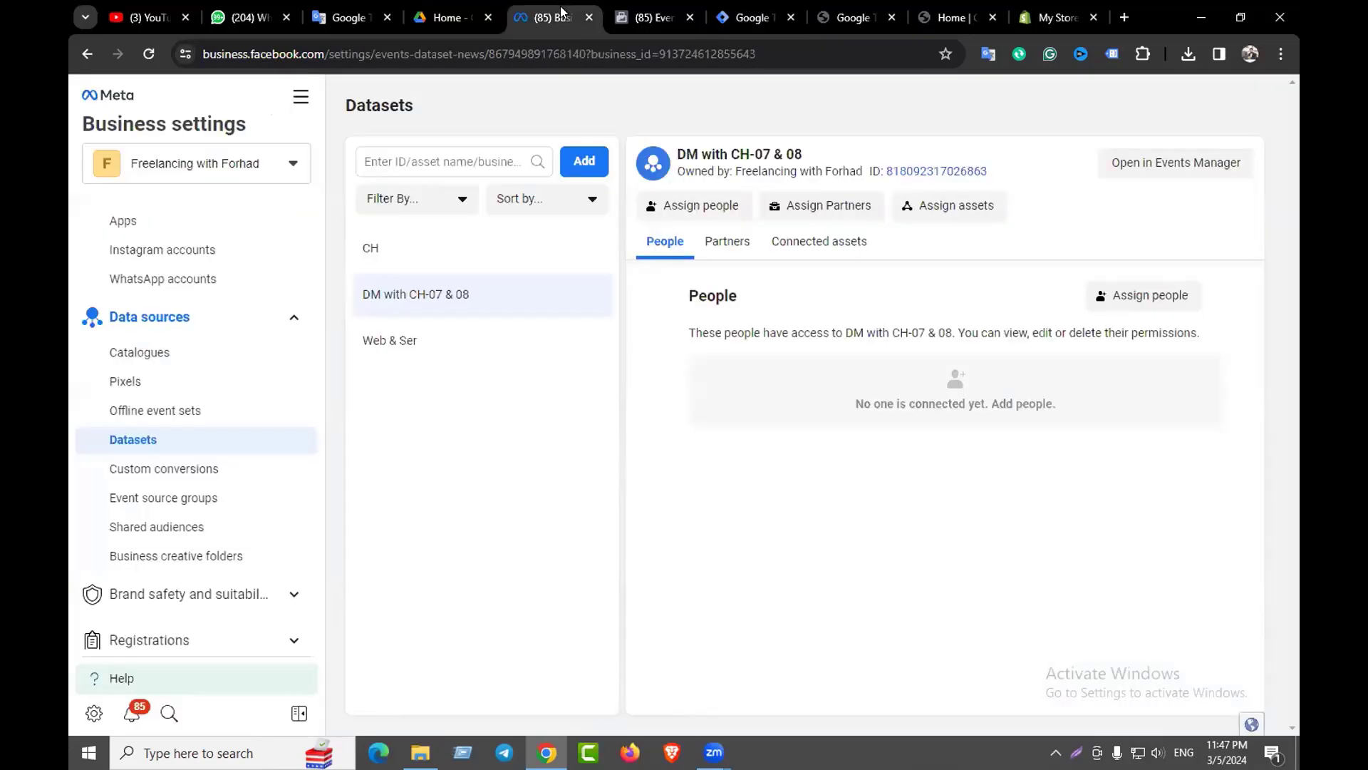
{"action": "left_click", "coordinate": [650, 15]}
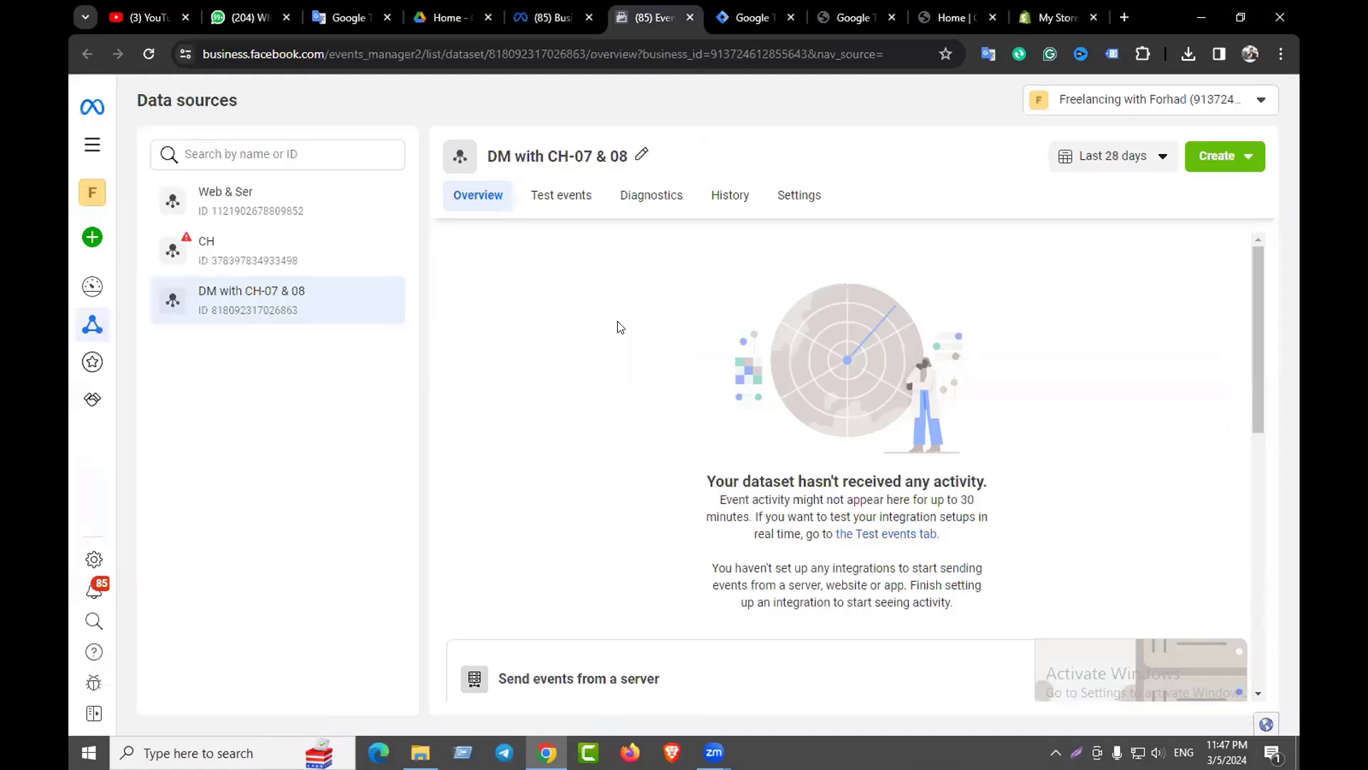
{"action": "left_click", "coordinate": [954, 15]}
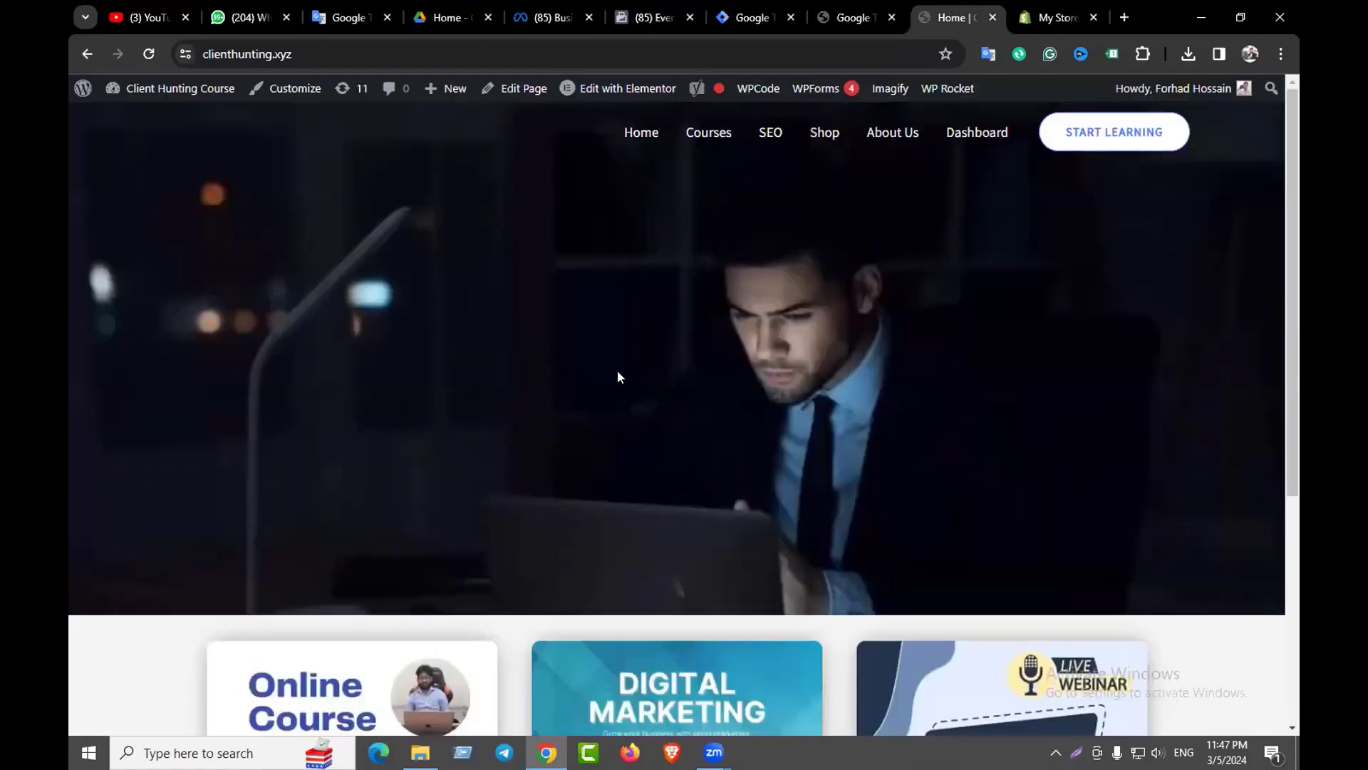
{"action": "left_click", "coordinate": [748, 17]}
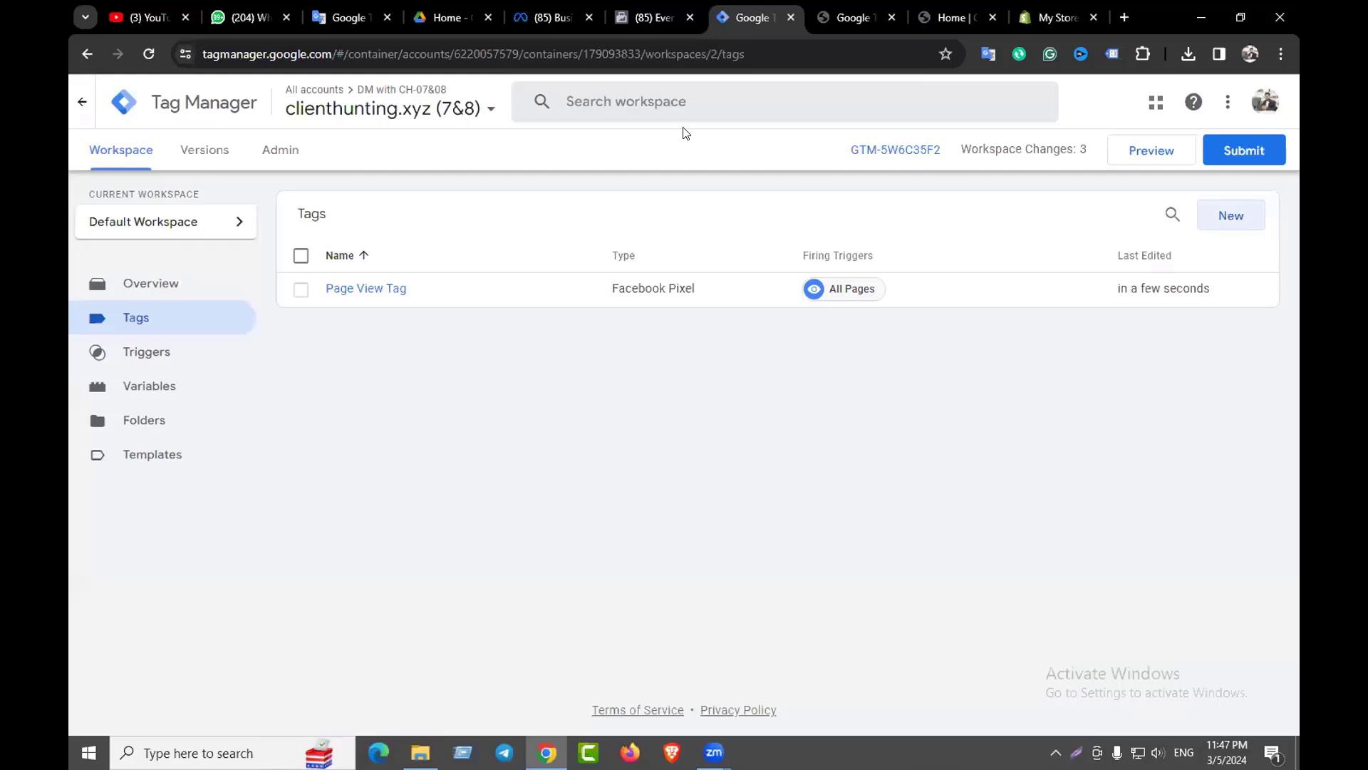
{"action": "left_click", "coordinate": [649, 9]}
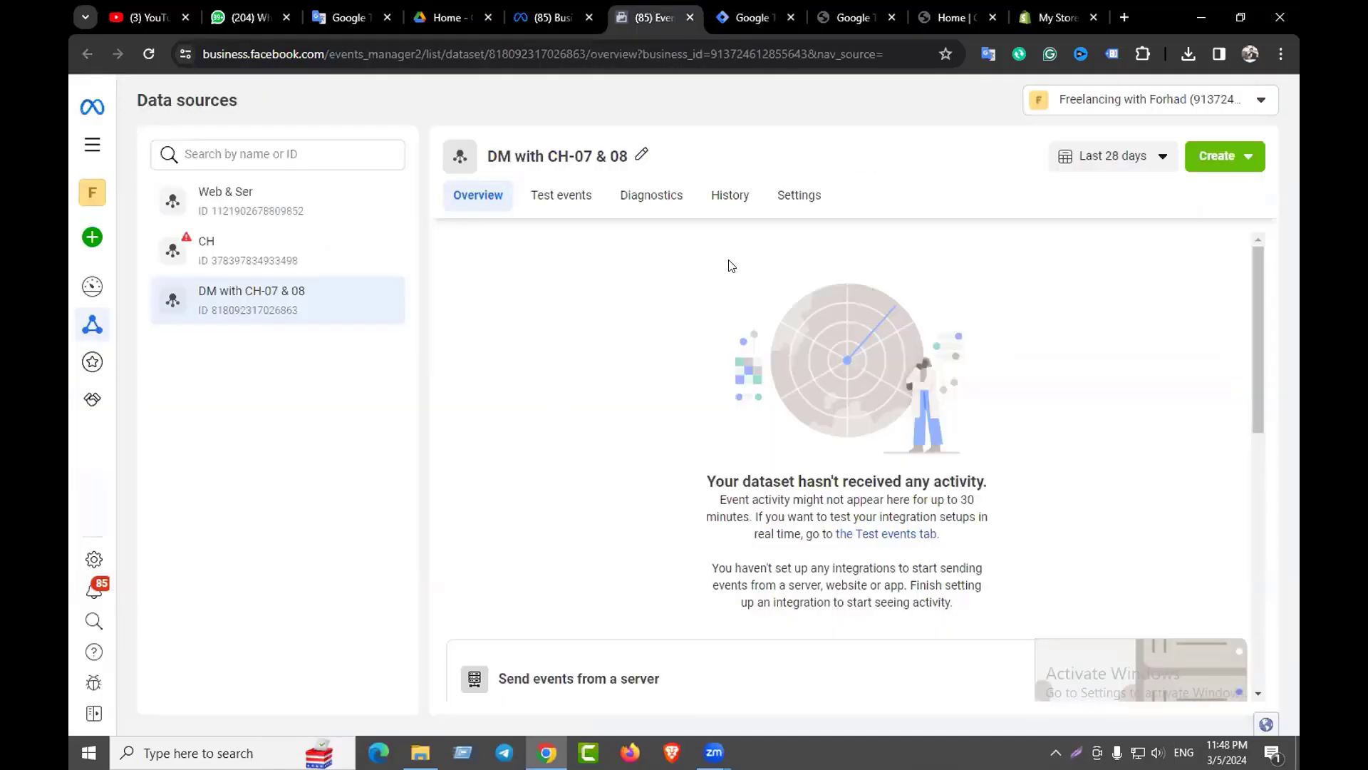
Preview the container from Google Tag Manager and connect Tag Assistant to the copied clienthunting.xyz URL
{"action": "left_click", "coordinate": [752, 17]}
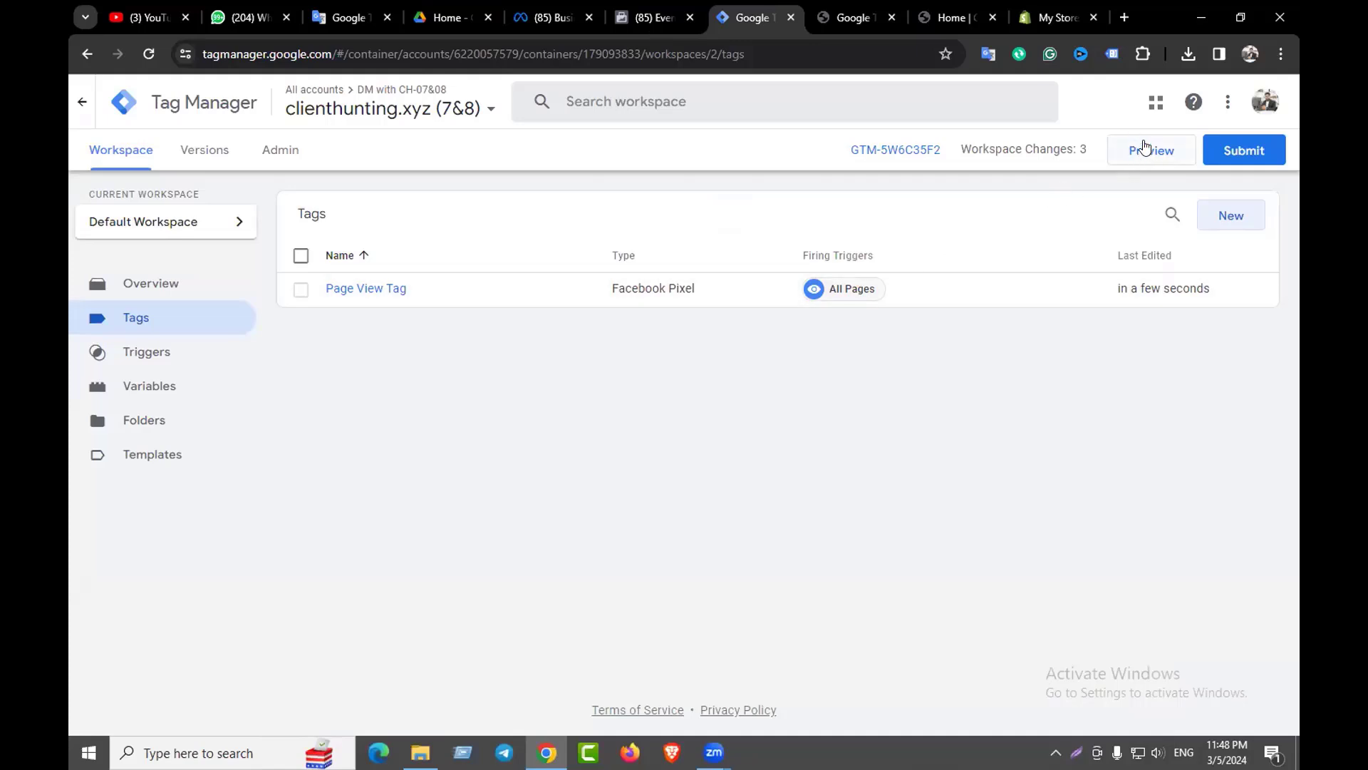
{"action": "left_click", "coordinate": [1140, 151]}
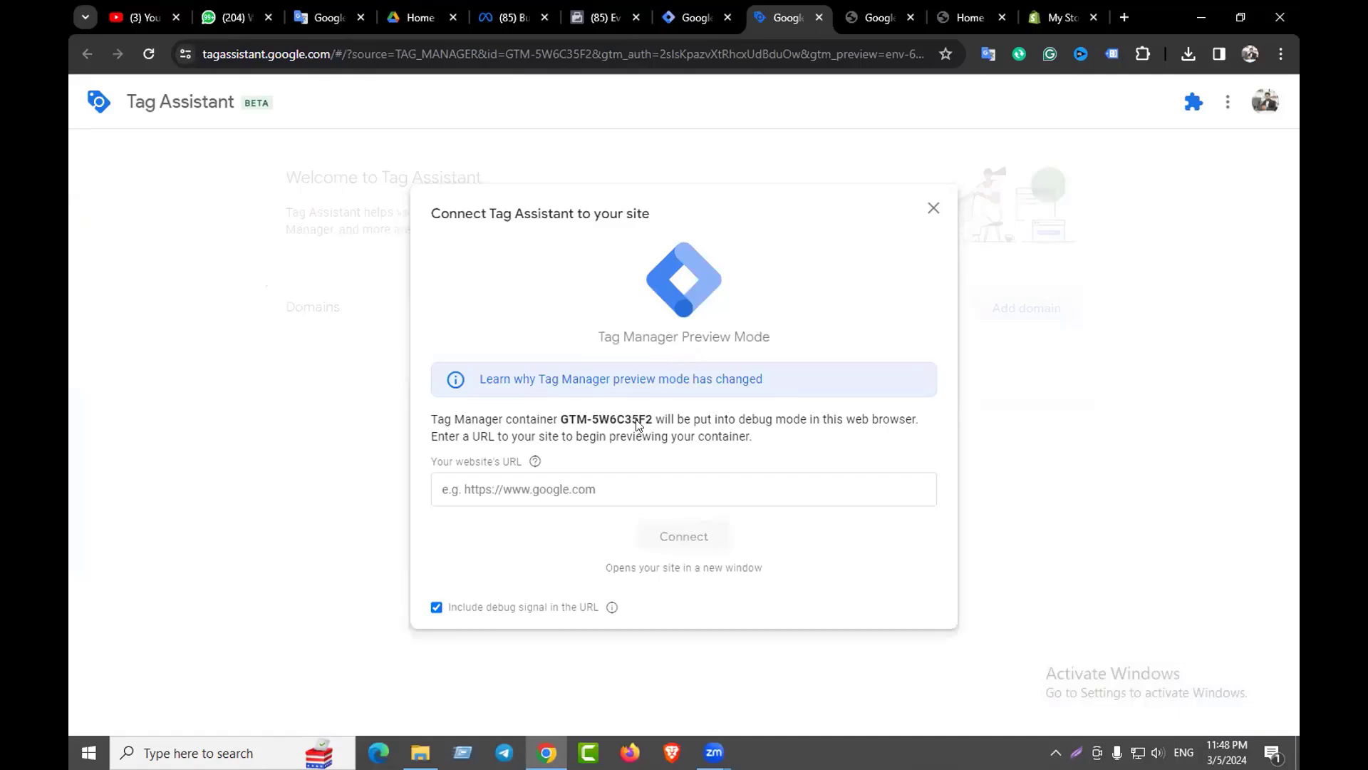
{"action": "left_click", "coordinate": [547, 493]}
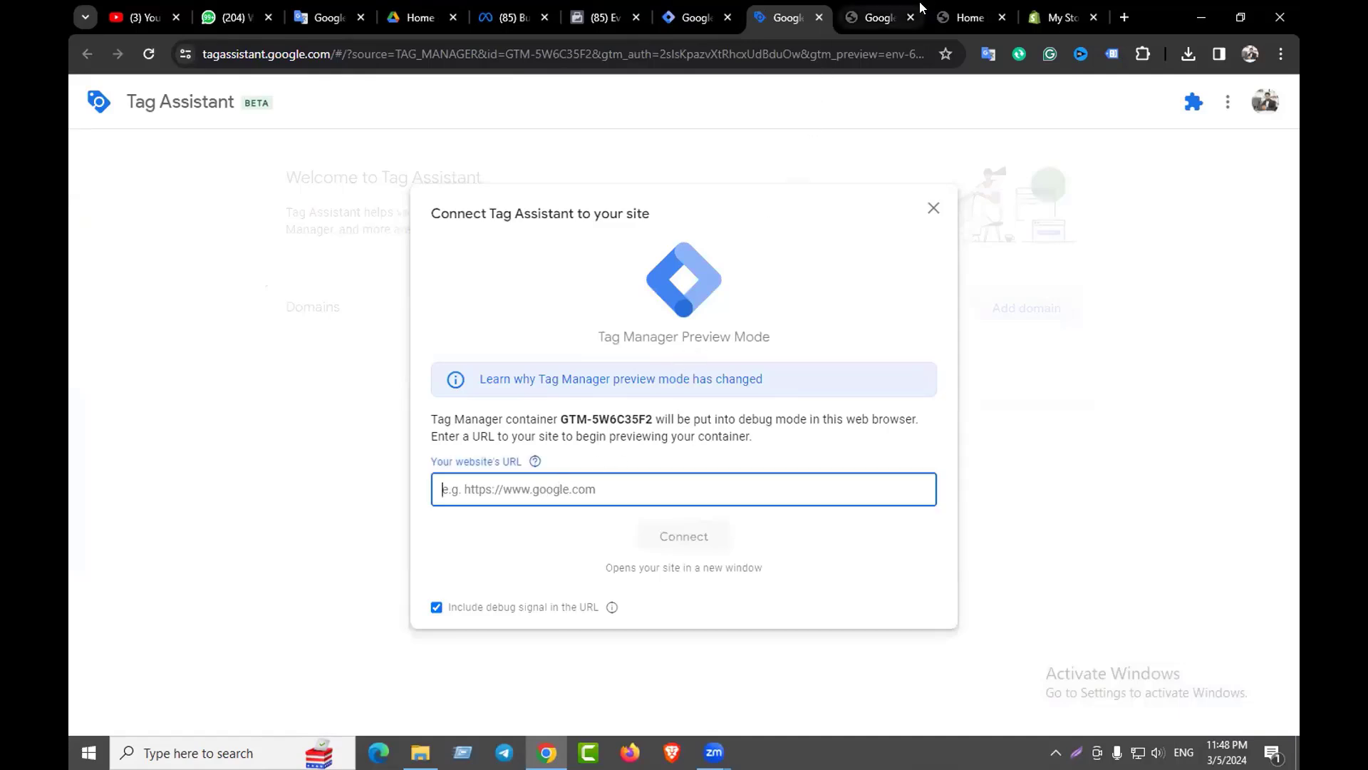
{"action": "left_click", "coordinate": [966, 17]}
{"action": "left_click", "coordinate": [270, 54]}
{"action": "key", "text": "ctrl+c"}
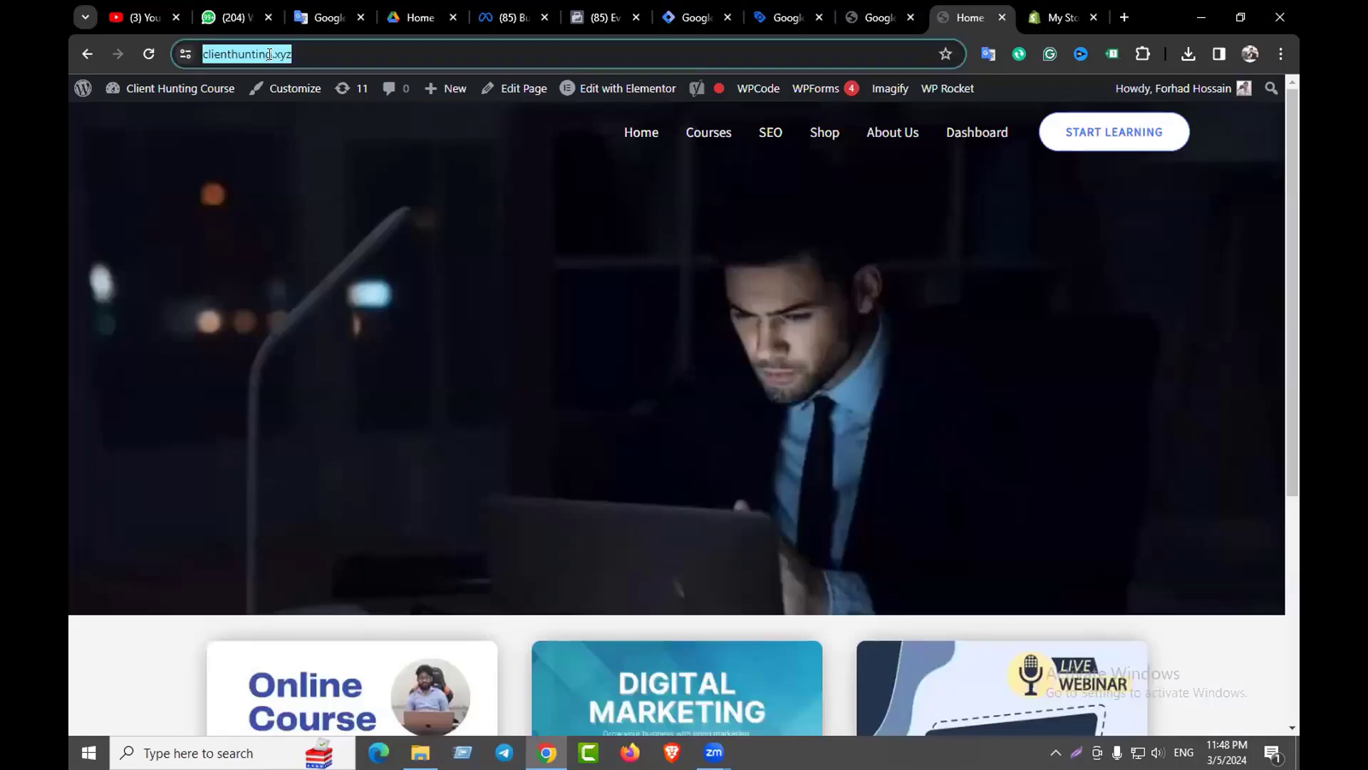
{"action": "left_click", "coordinate": [781, 18]}
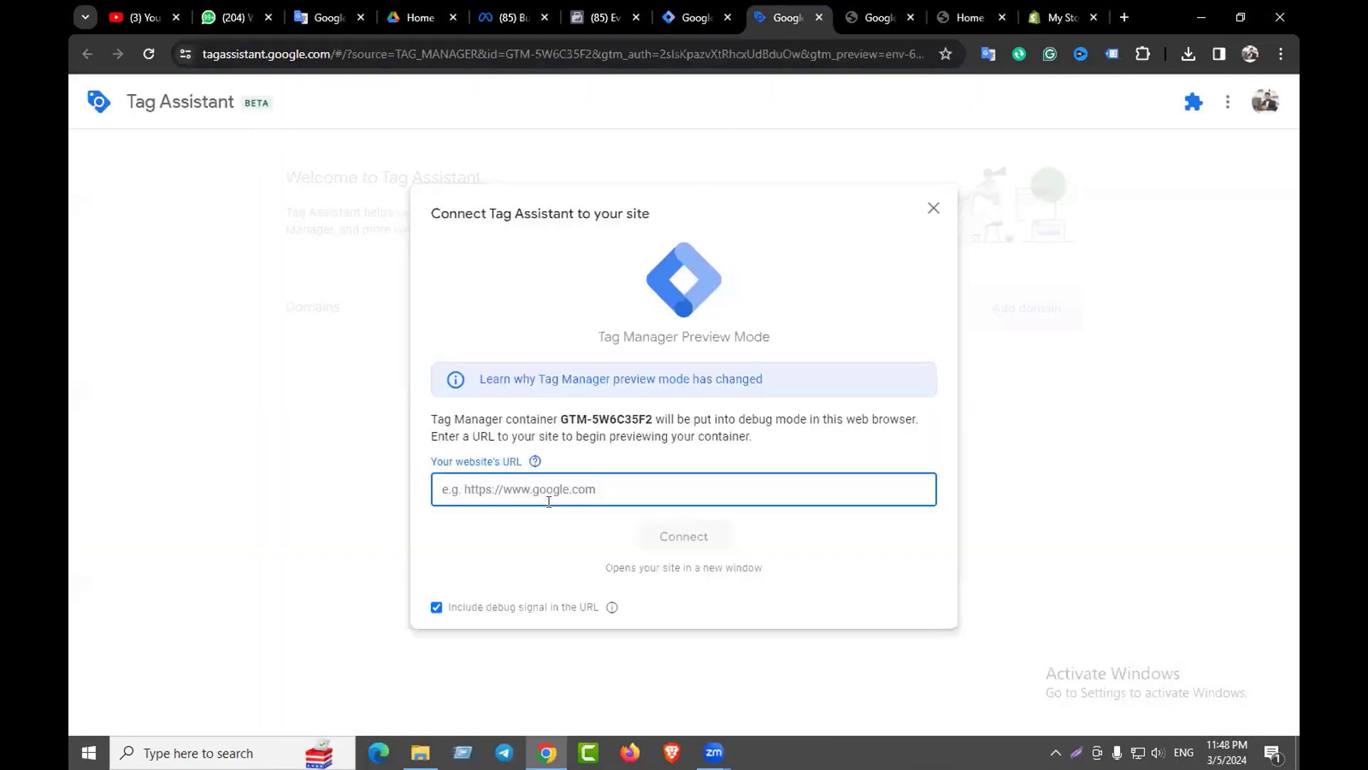
{"action": "key", "text": "ctrl+v"}
{"action": "left_click", "coordinate": [674, 534]}
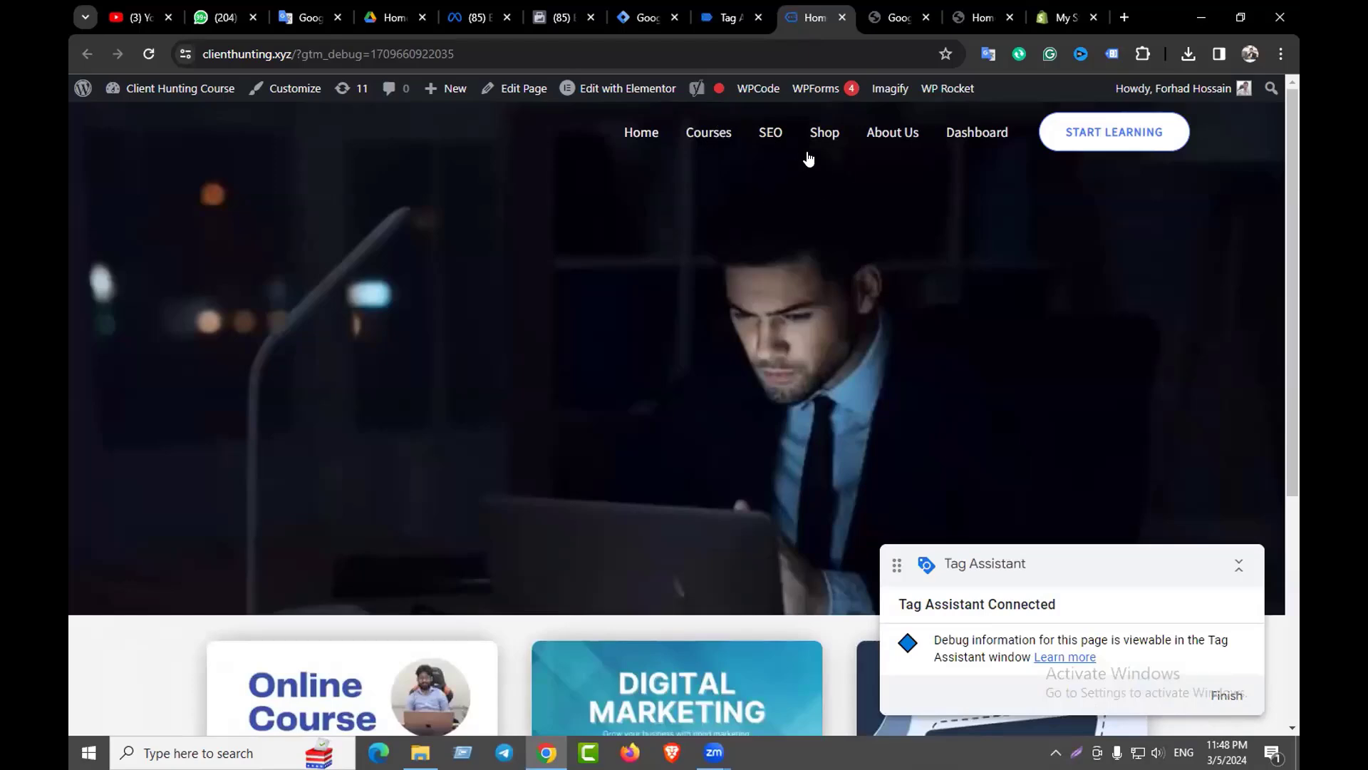
Visit the Courses and SEO links on the previewed site, then continue to the Tag Assistant summary
{"action": "left_click", "coordinate": [705, 135]}
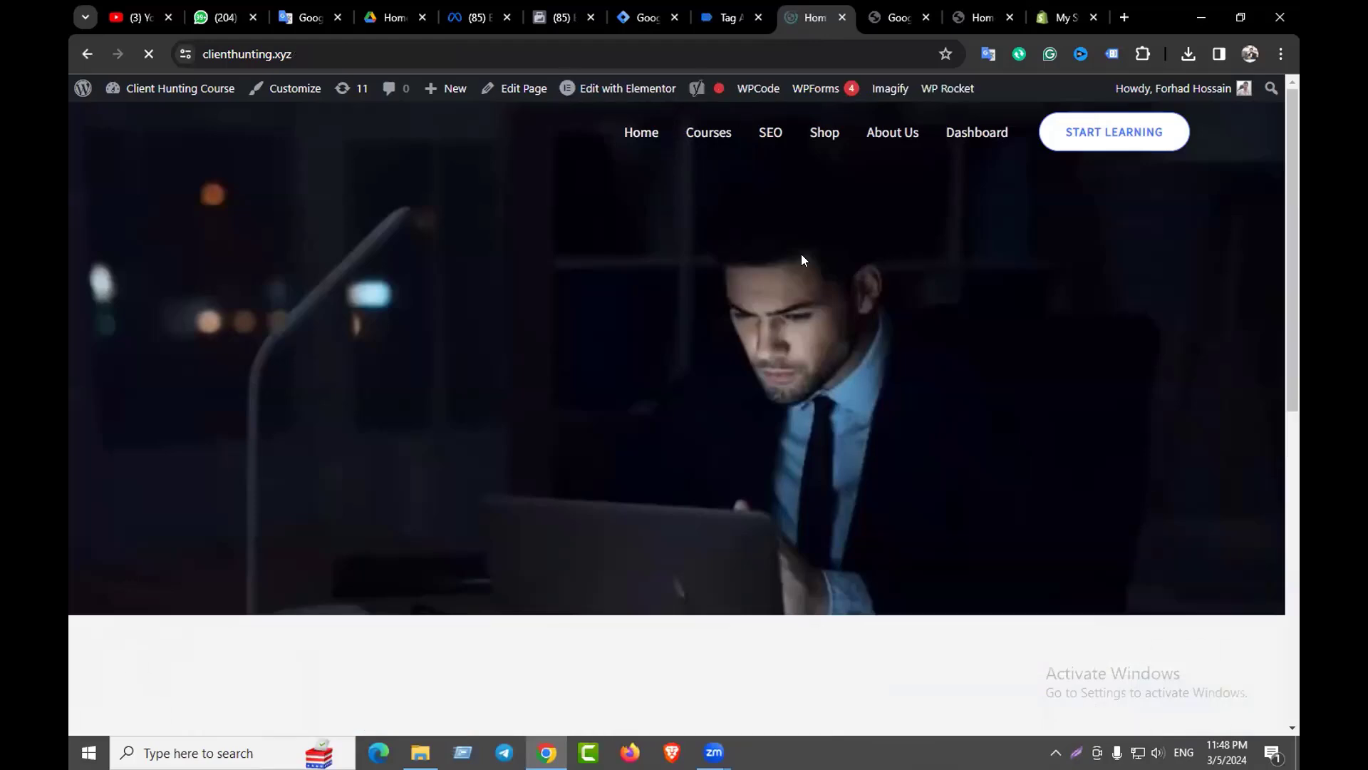
{"action": "left_click", "coordinate": [767, 134]}
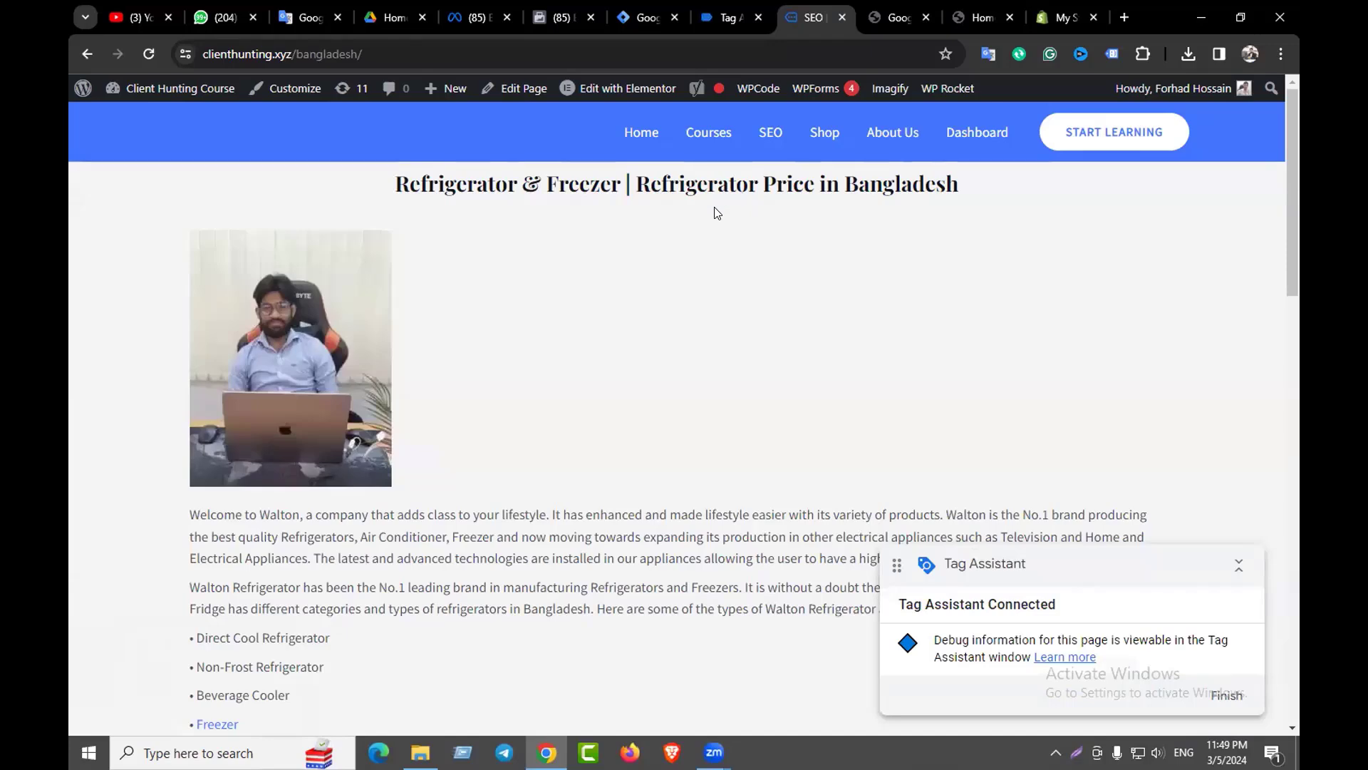
{"action": "left_click", "coordinate": [723, 17]}
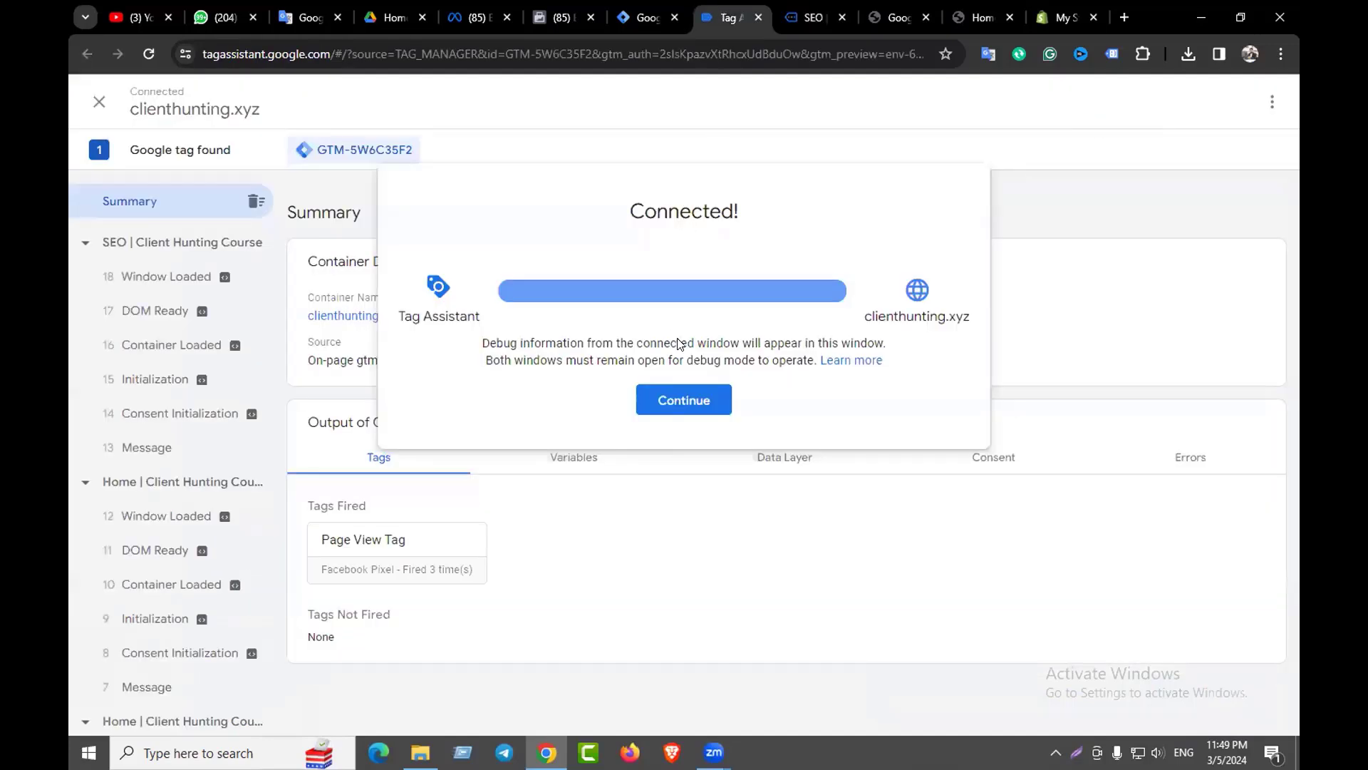
{"action": "left_click", "coordinate": [678, 406]}
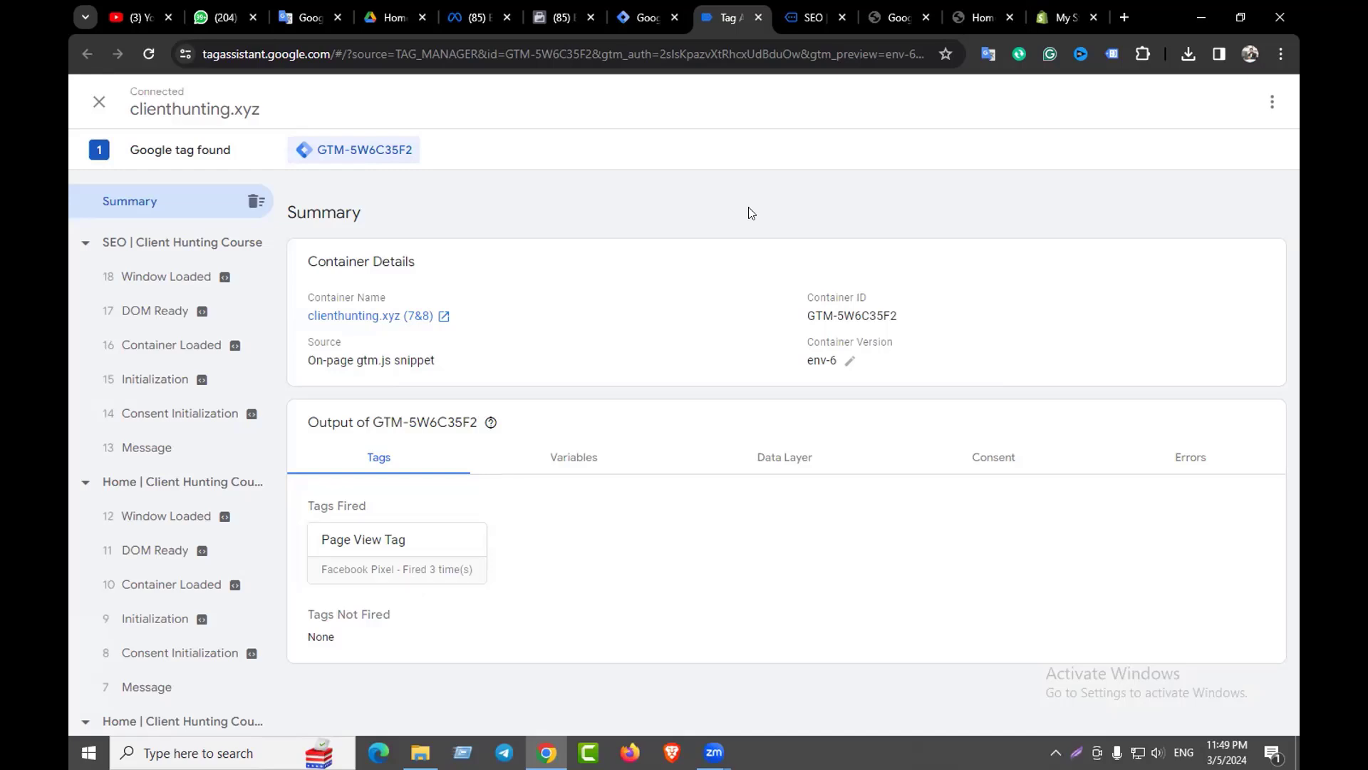
Visit the previewed site's Shop page and check the Page View Tag's firing in the Tag Assistant summary
{"action": "left_click", "coordinate": [809, 16]}
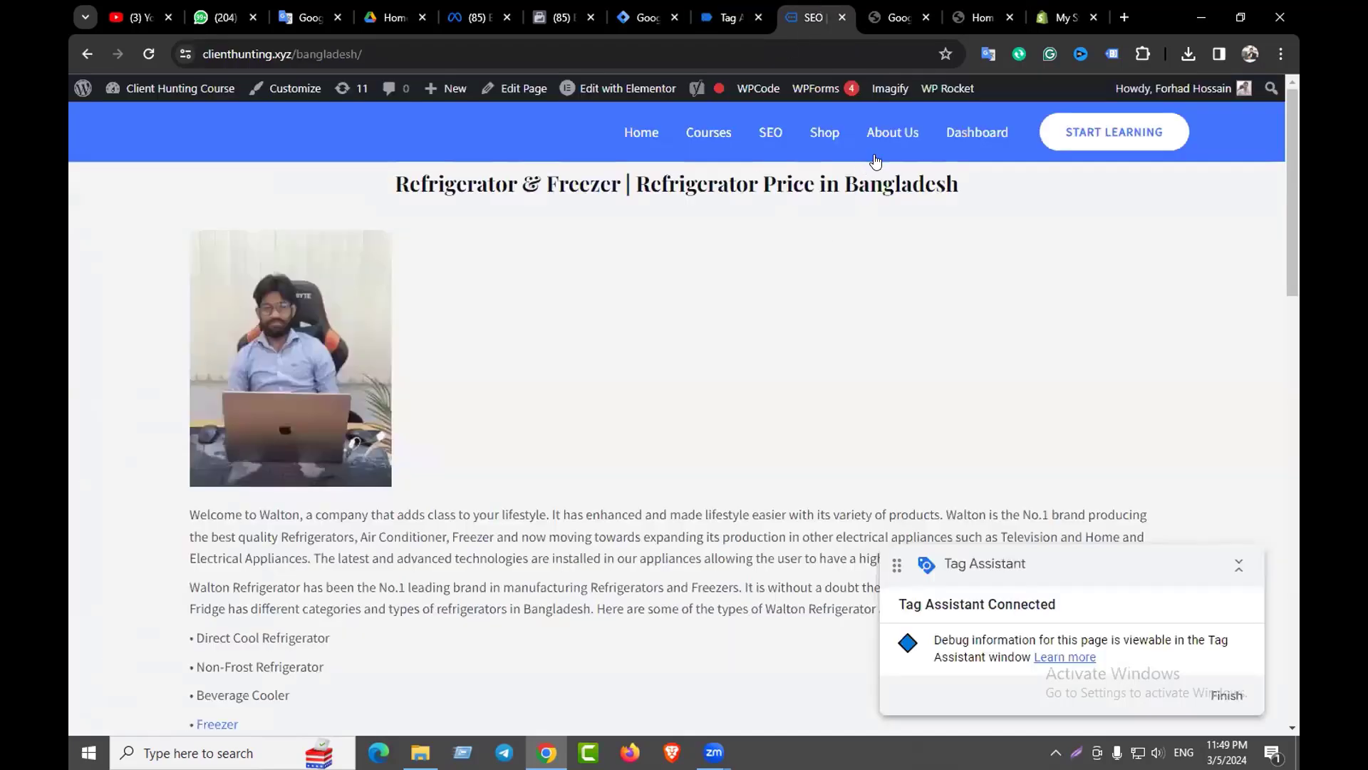
{"action": "left_click", "coordinate": [826, 133]}
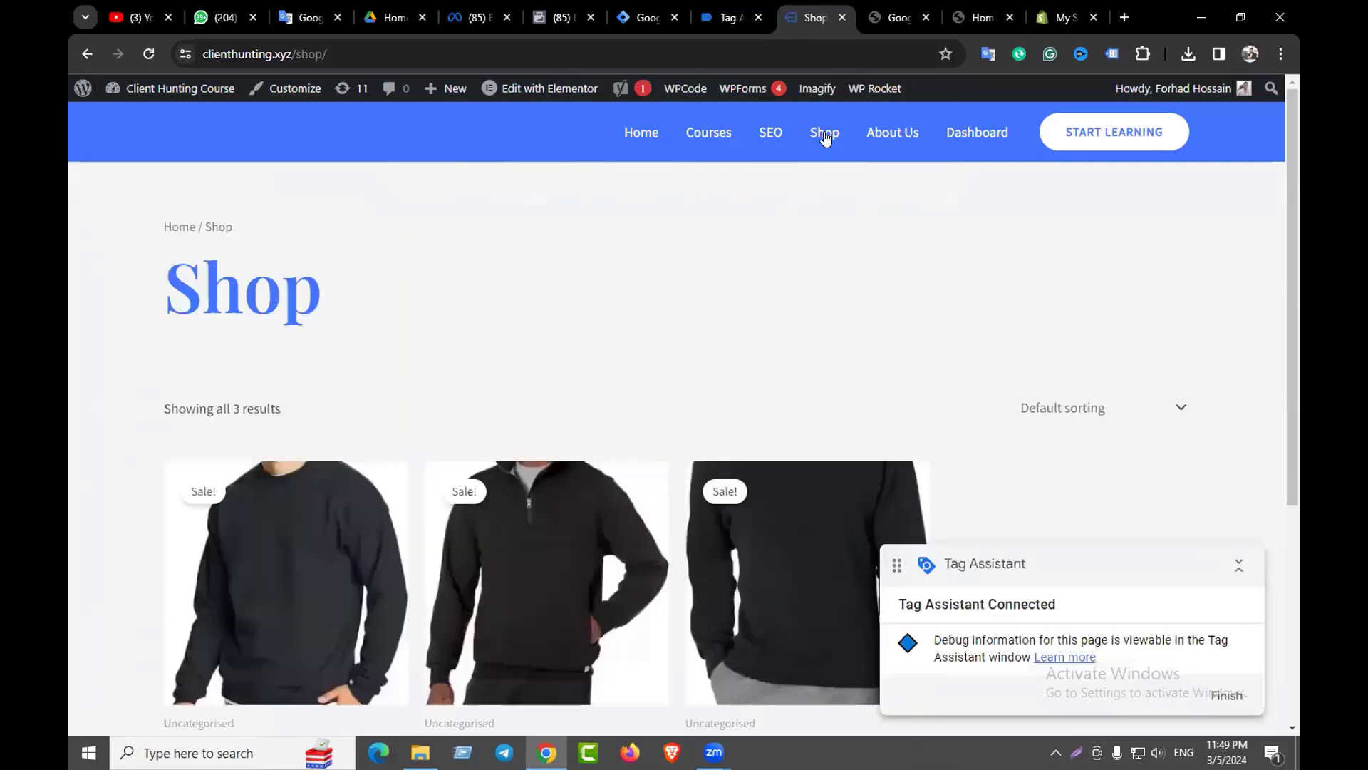
{"action": "left_click", "coordinate": [766, 17]}
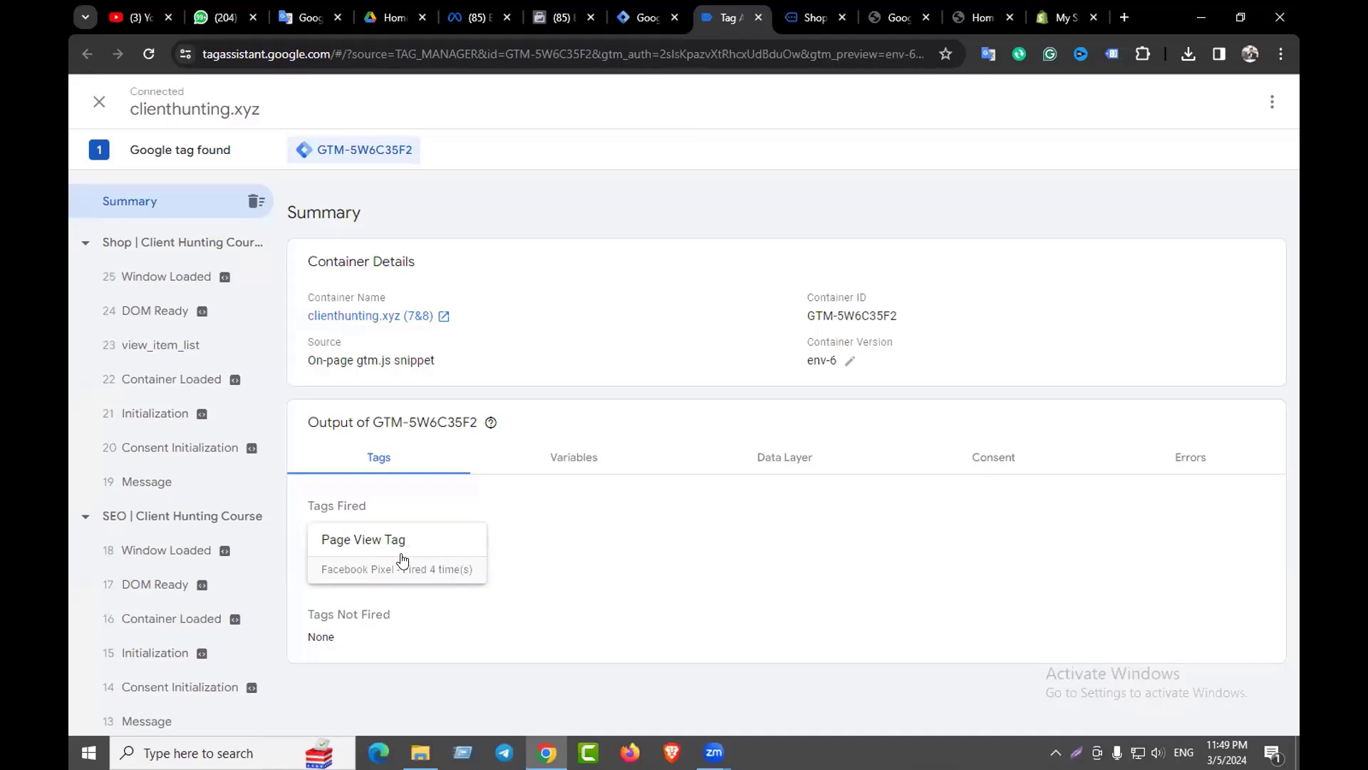
Read the activity delay note in the "DM with CH-07 & 08" dataset overview in Events Manager
{"action": "left_click", "coordinate": [556, 18]}
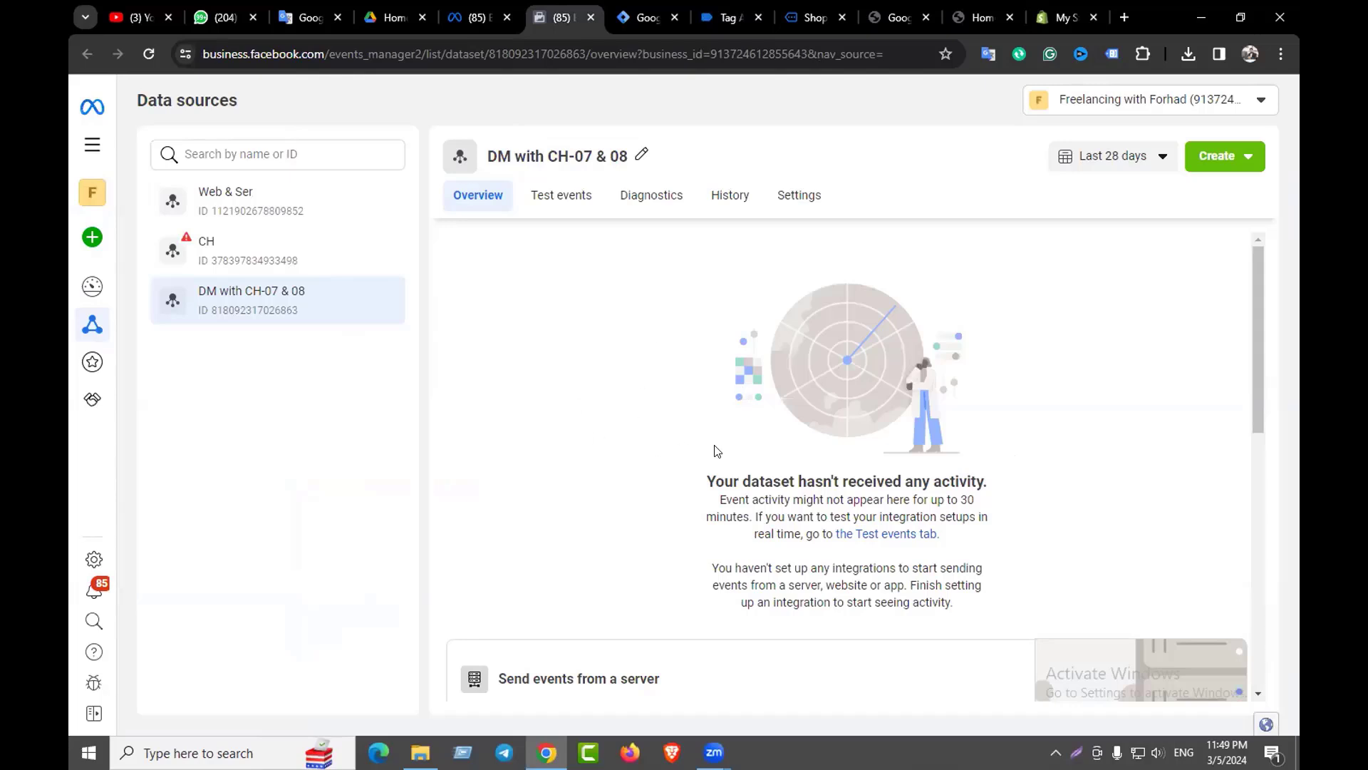
{"action": "left_click_drag", "start_coordinate": [958, 499], "coordinate": [984, 512]}
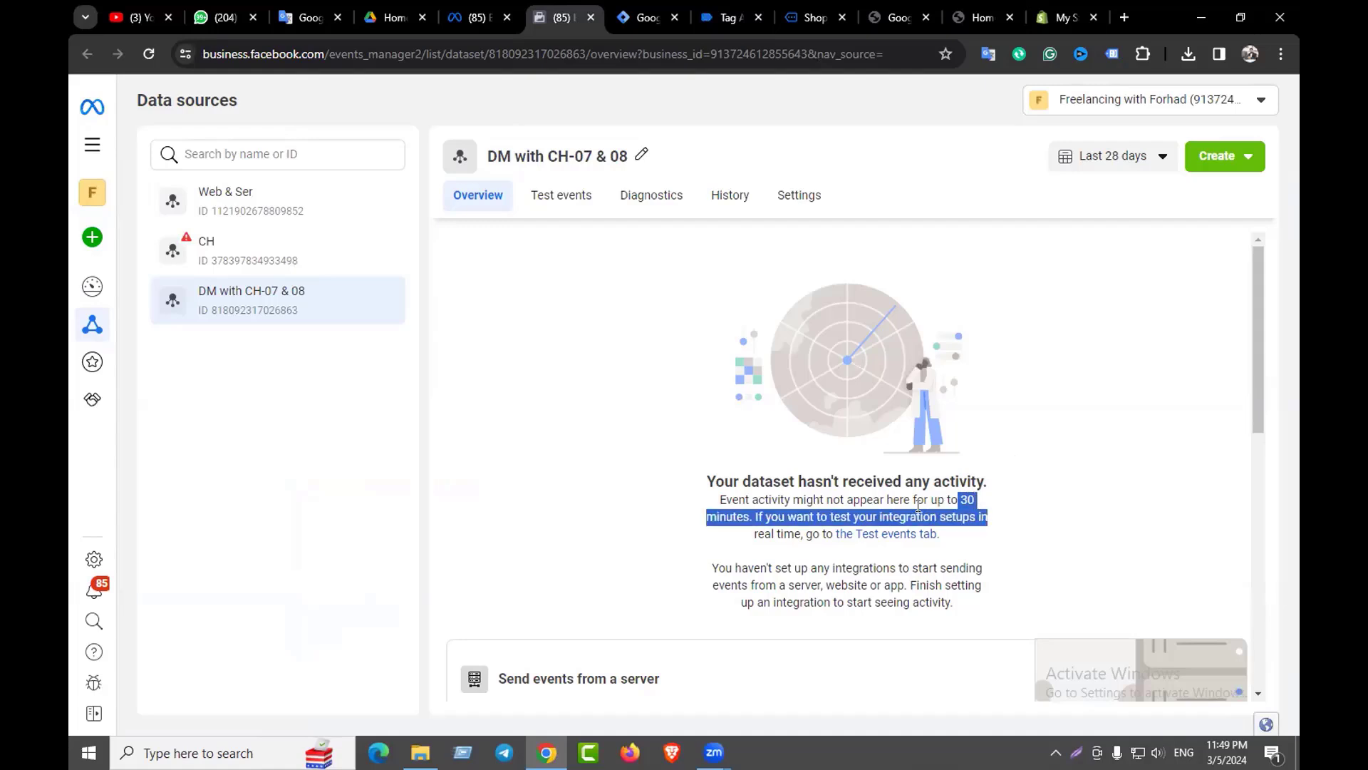
{"action": "left_click", "coordinate": [717, 503]}
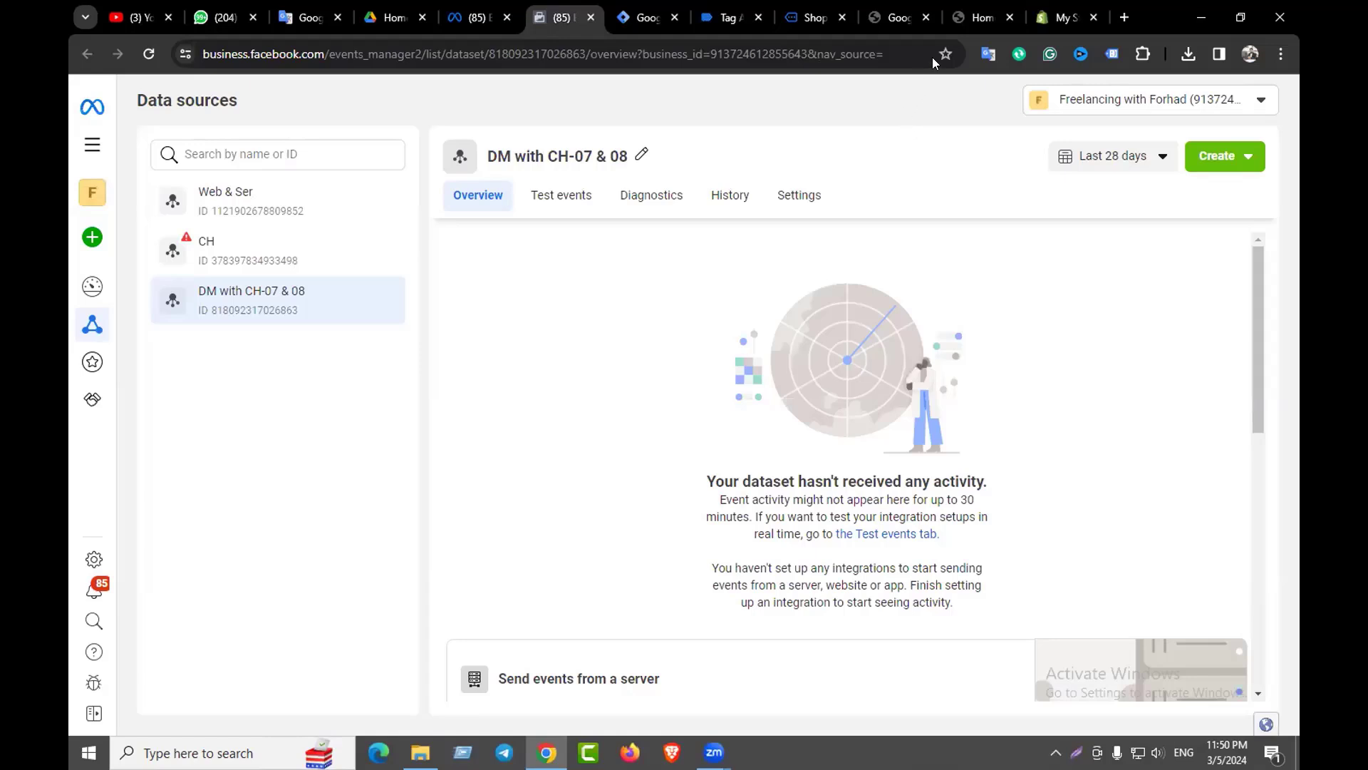
Open the Russell Athletic Quarter-Zip Cadet Sweatshirt product page from the clienthunting.xyz shop
{"action": "left_click", "coordinate": [982, 17]}
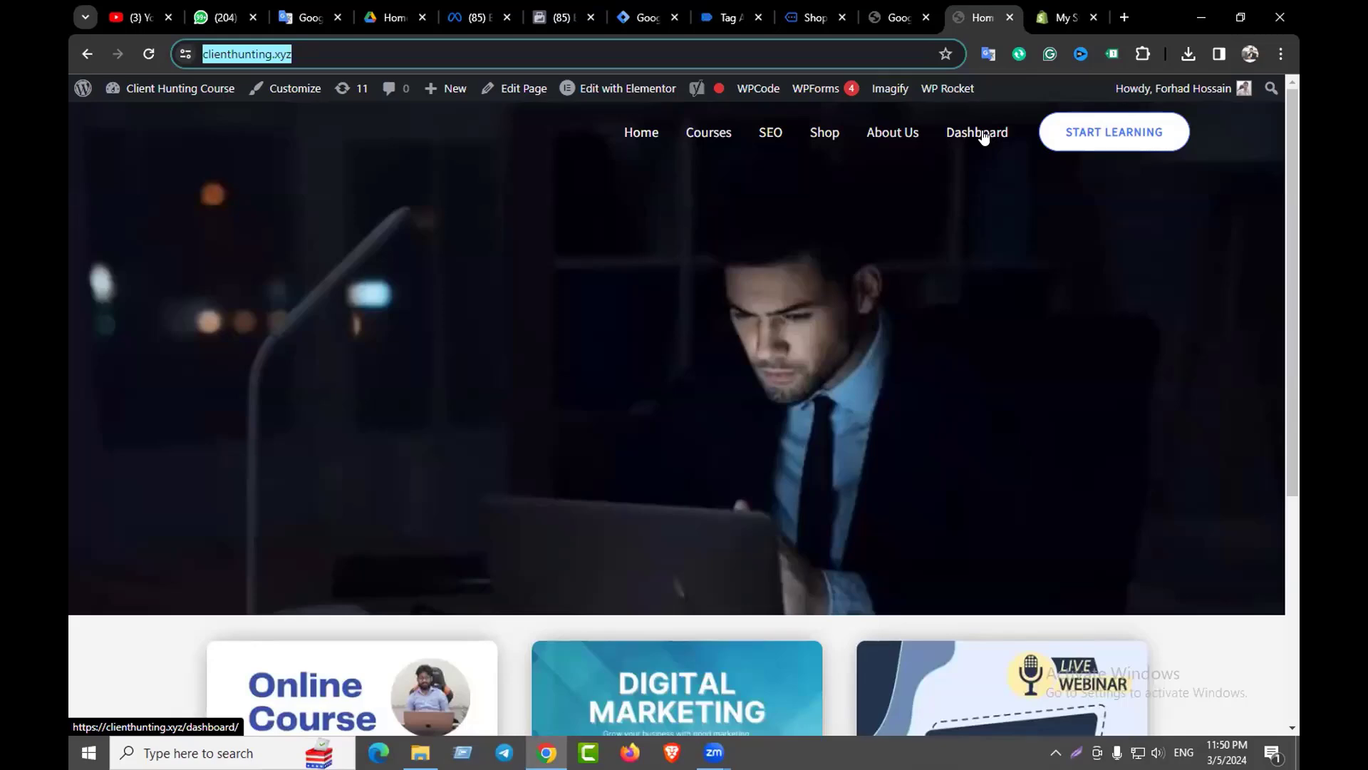
{"action": "left_click", "coordinate": [829, 141]}
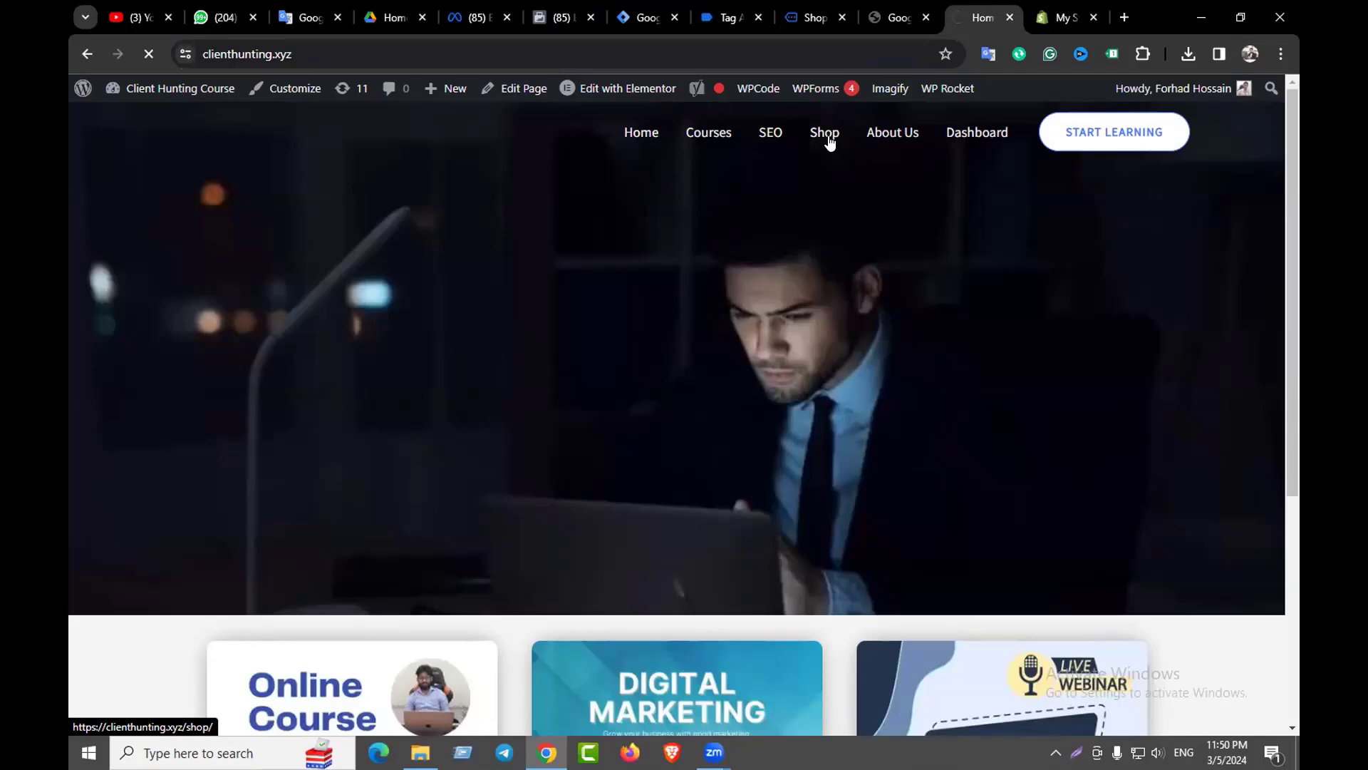
{"action": "scroll", "coordinate": [717, 338], "scroll_direction": "down", "scroll_amount": 4}
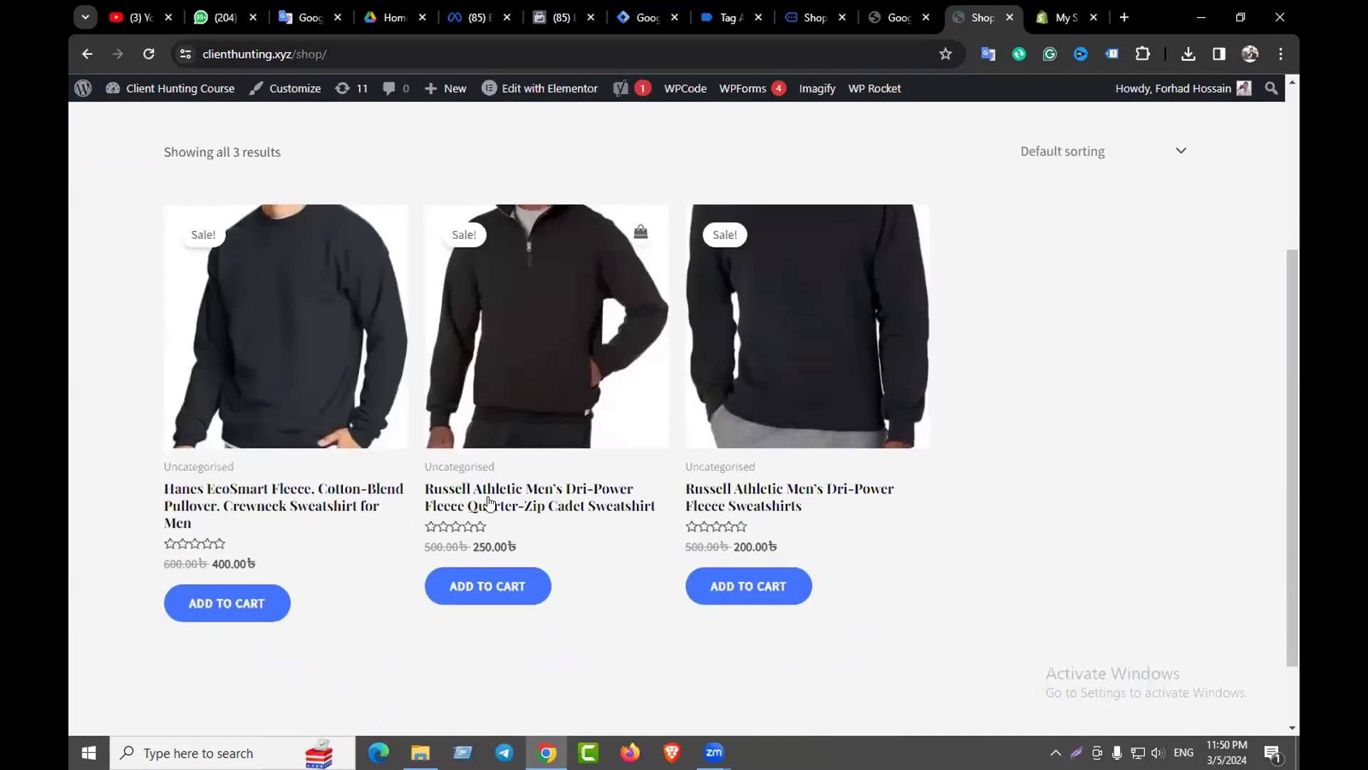
{"action": "left_click", "coordinate": [521, 505]}
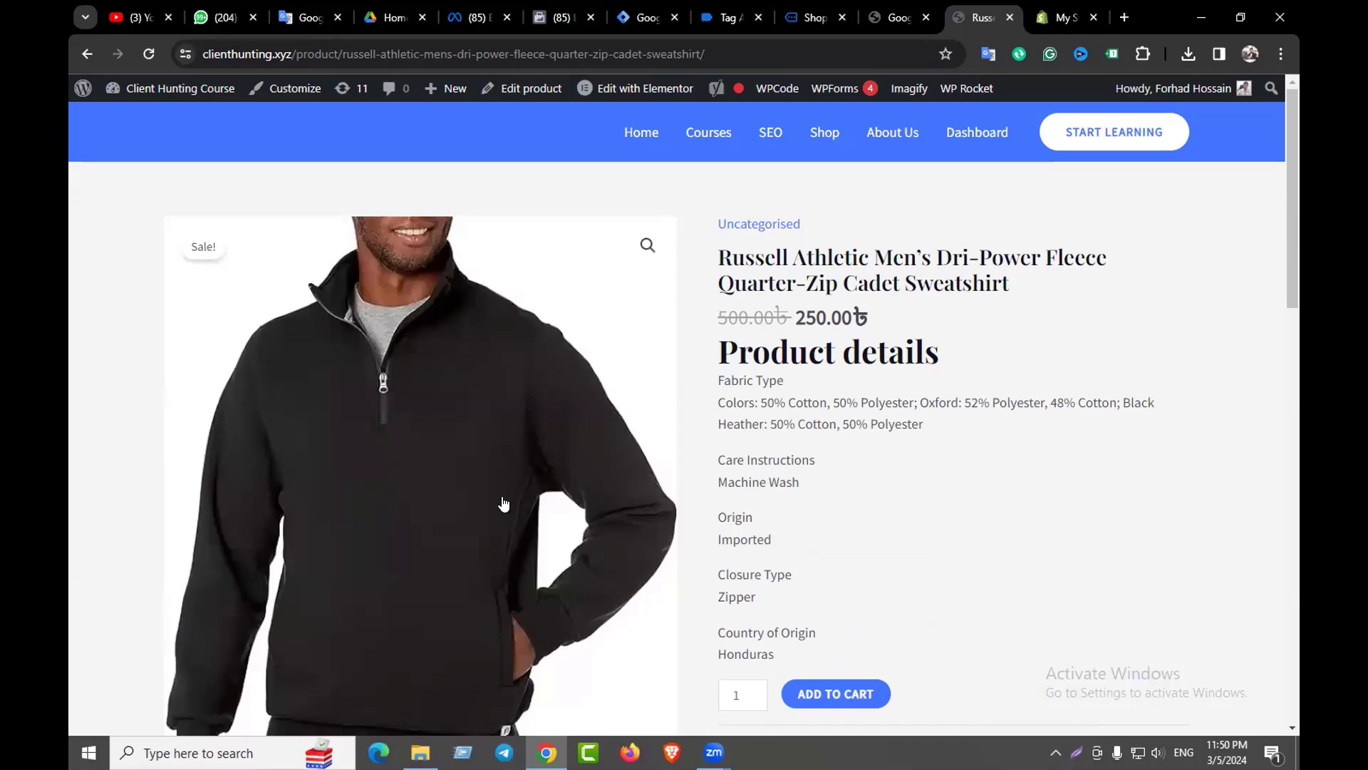
Create a new tag in Google Tag Manager with the Facebook Pixel tag type
{"action": "left_click", "coordinate": [645, 17]}
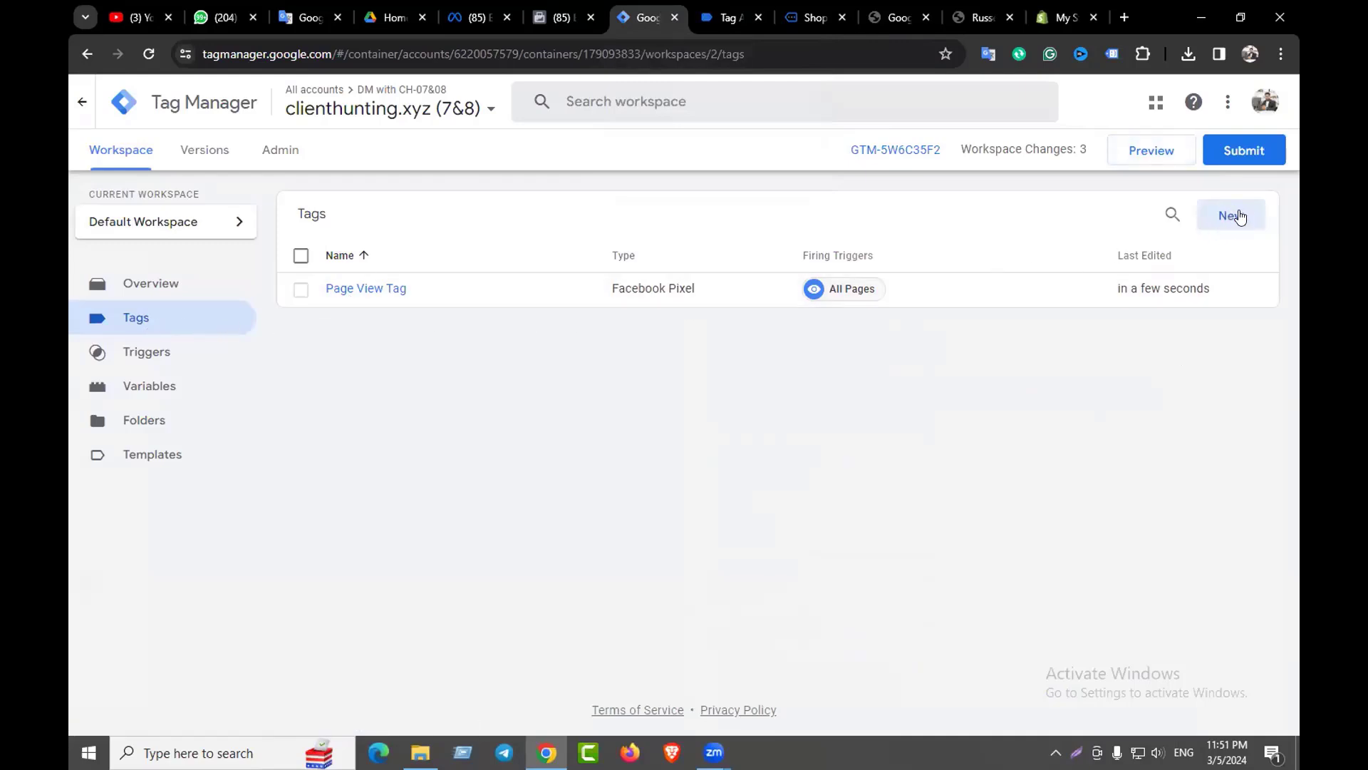
{"action": "left_click", "coordinate": [1239, 215]}
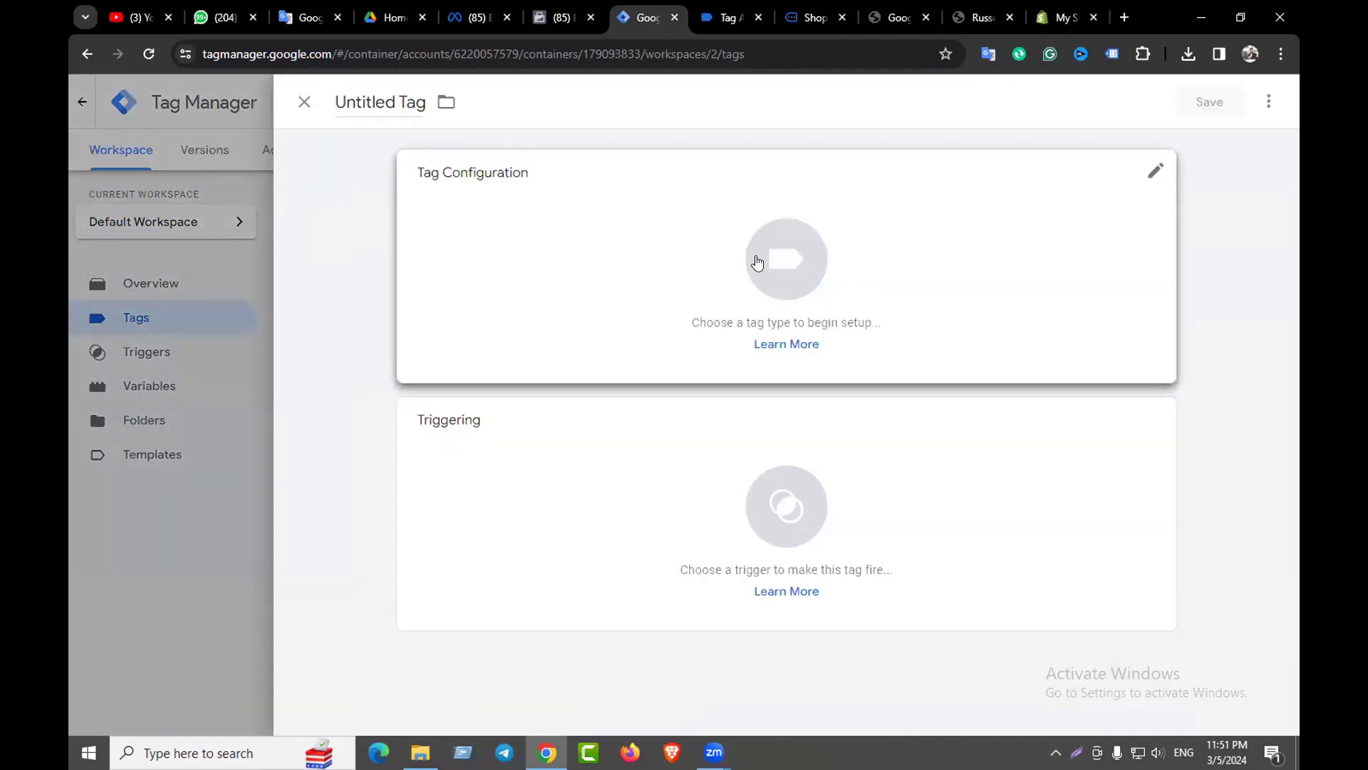
{"action": "left_click", "coordinate": [754, 260]}
{"action": "scroll", "coordinate": [923, 294], "scroll_direction": "down", "scroll_amount": 4}
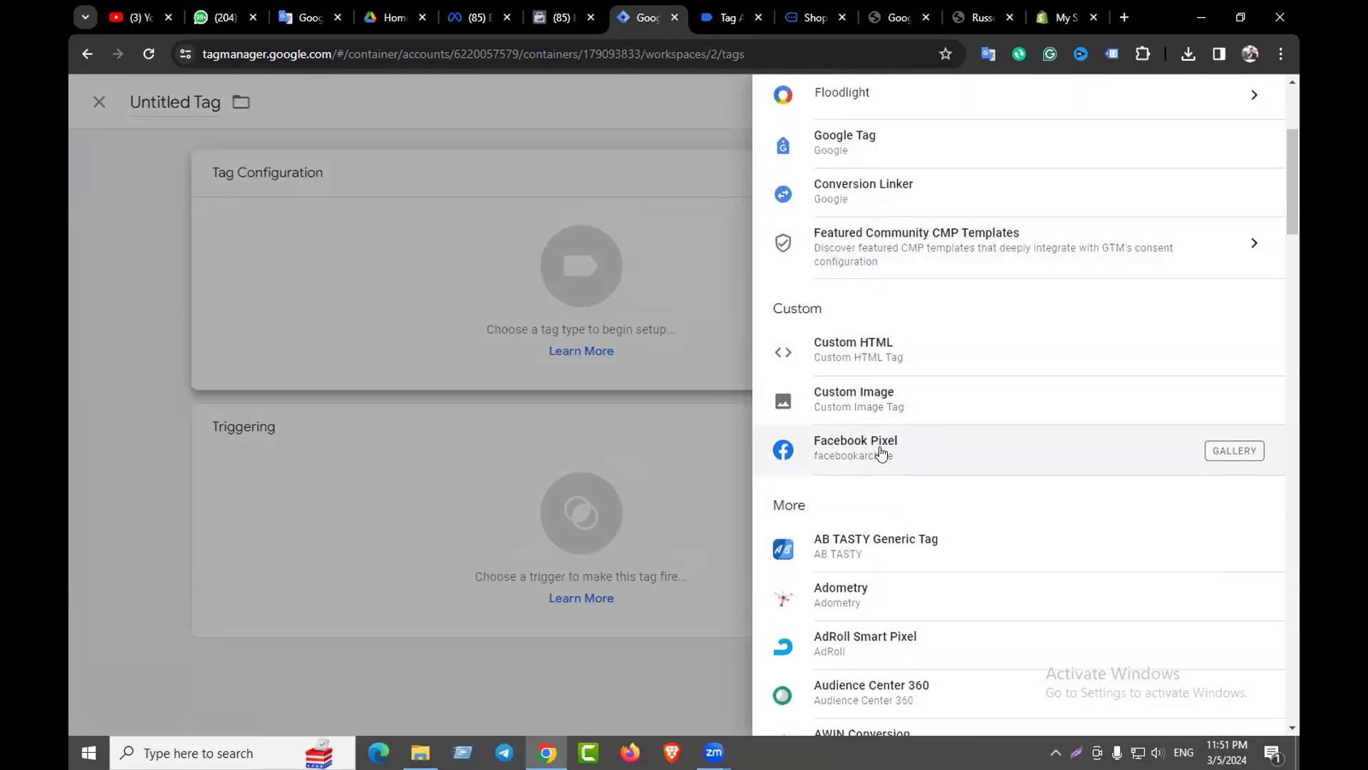
{"action": "left_click", "coordinate": [882, 453]}
Set the tag's Facebook Pixel ID to the Pixel ID variable and its standard event to ViewContent
{"action": "mouse_move", "coordinate": [685, 406]}
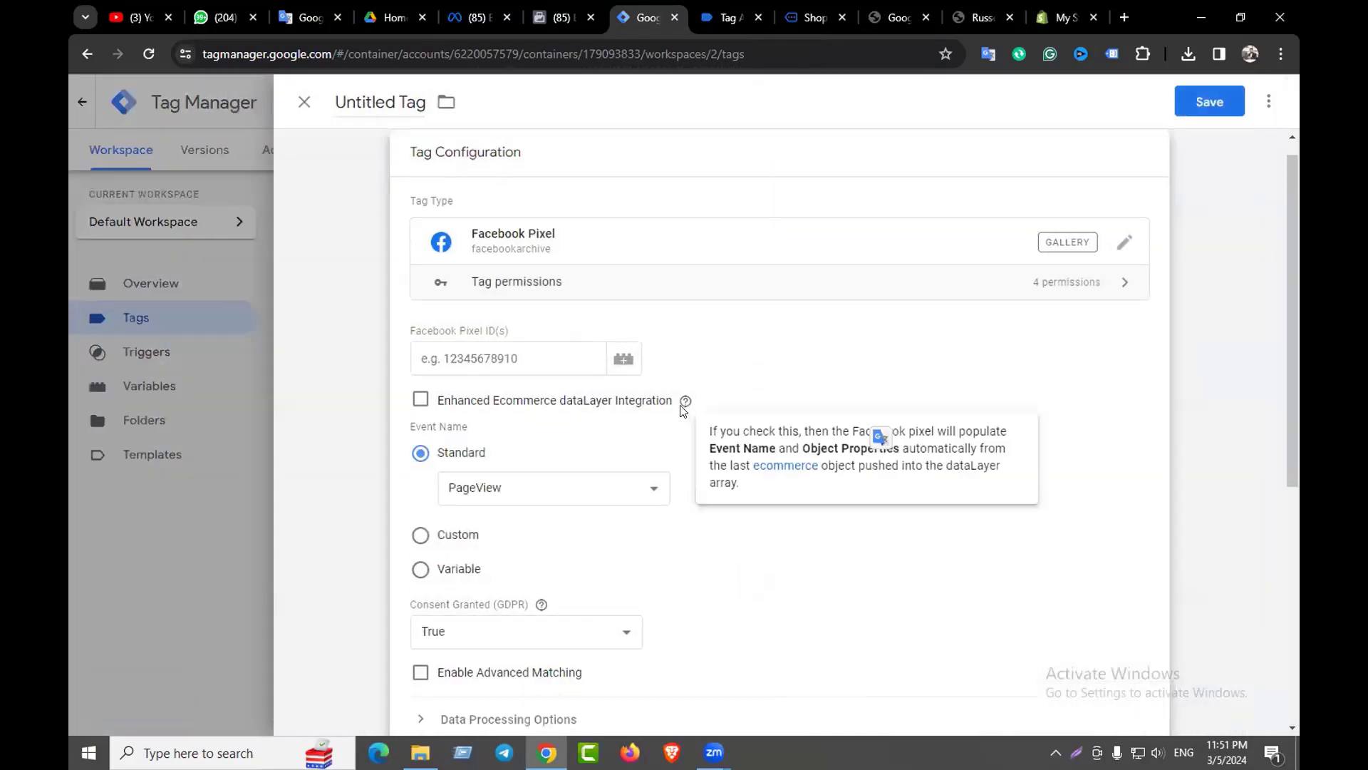
{"action": "left_click", "coordinate": [501, 357]}
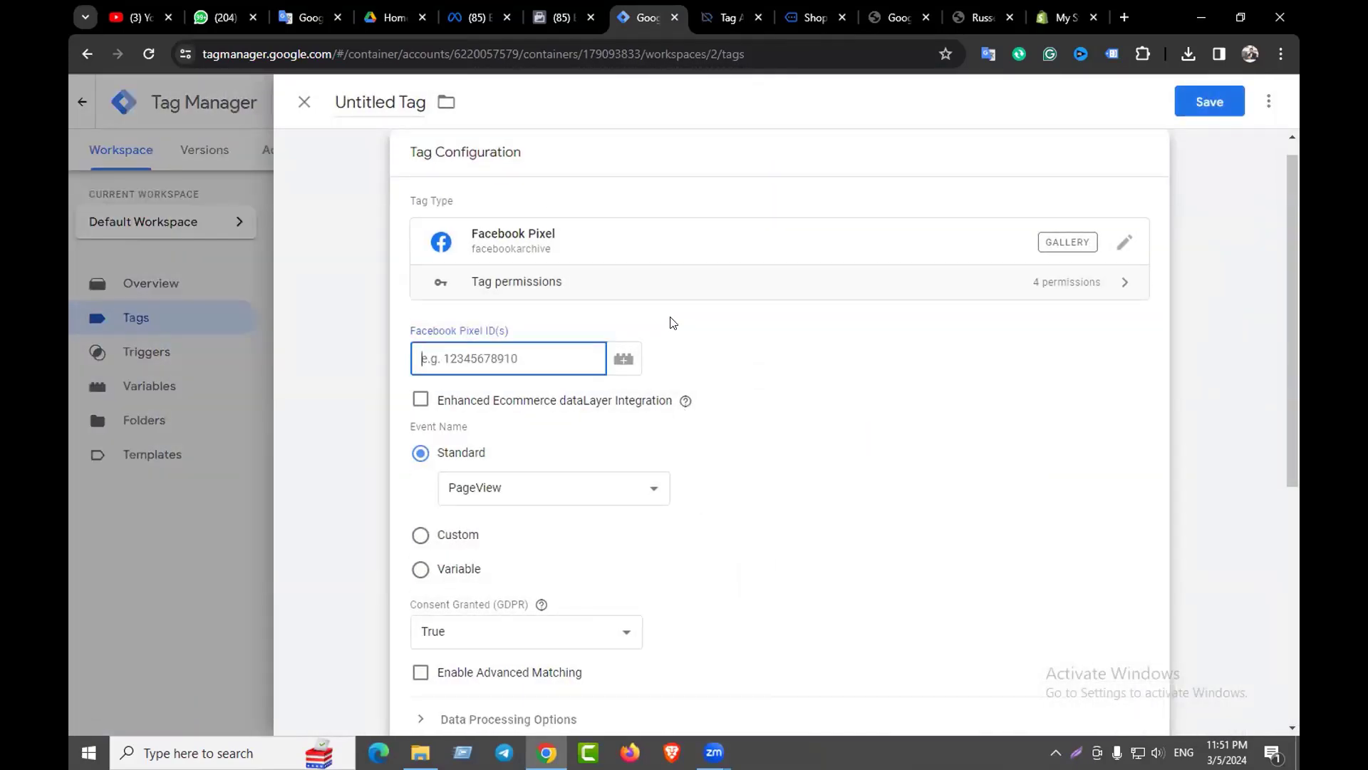
{"action": "left_click", "coordinate": [624, 359]}
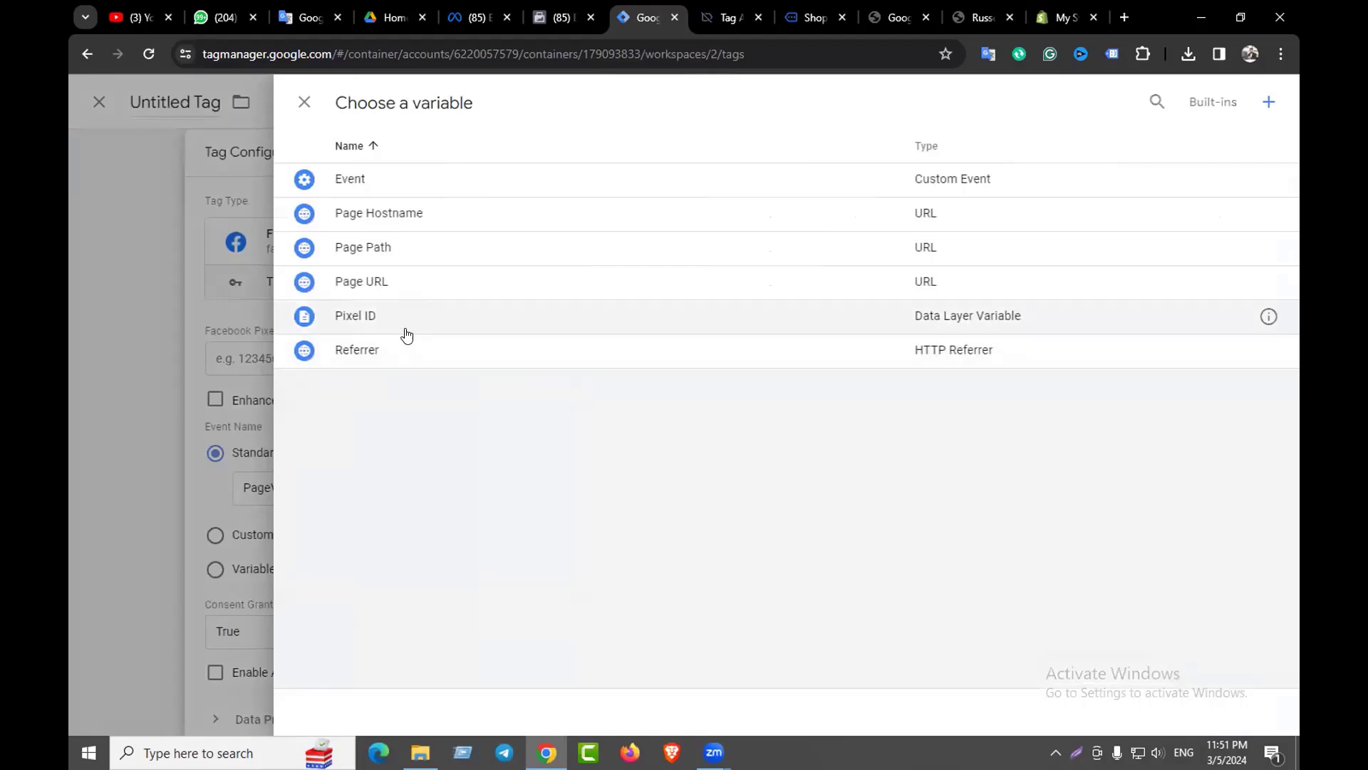
{"action": "left_click", "coordinate": [387, 318]}
{"action": "scroll", "coordinate": [662, 432], "scroll_direction": "down", "scroll_amount": 2}
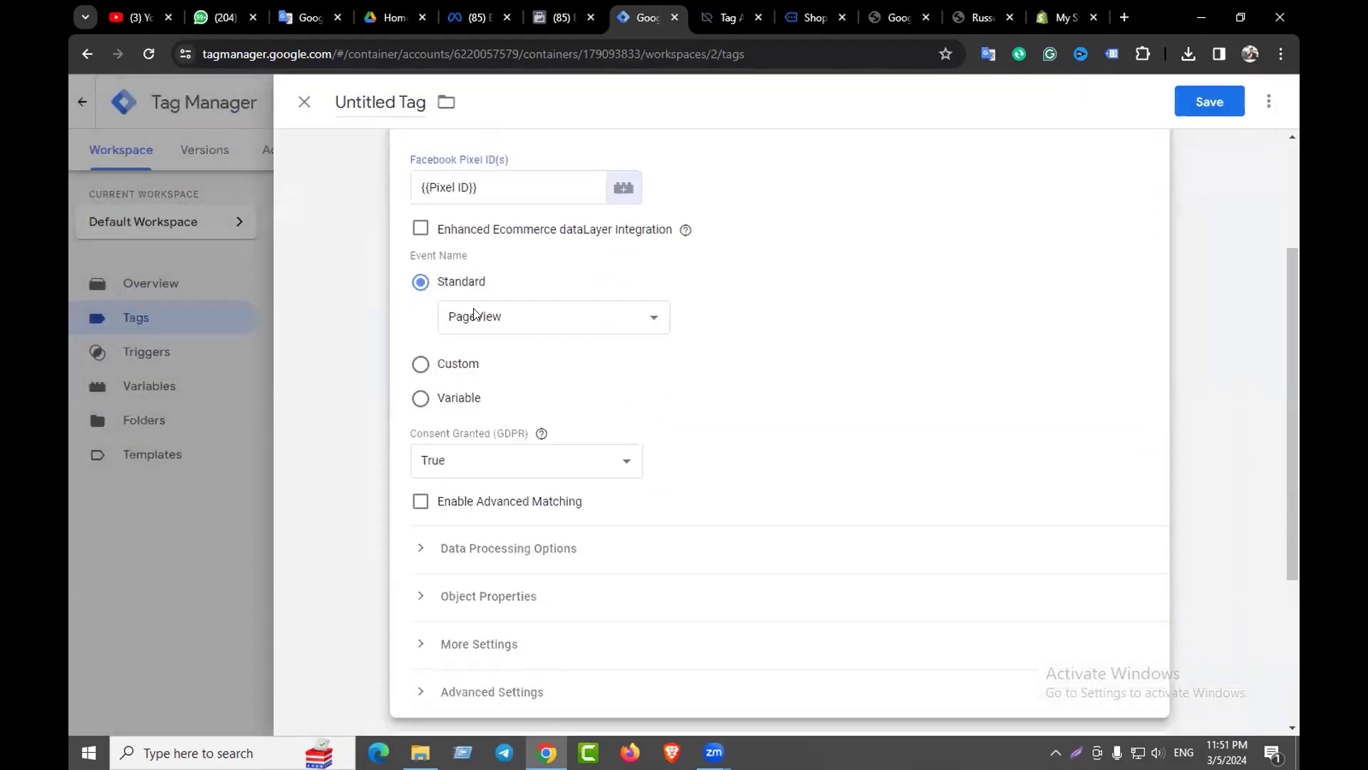
{"action": "left_click", "coordinate": [568, 322]}
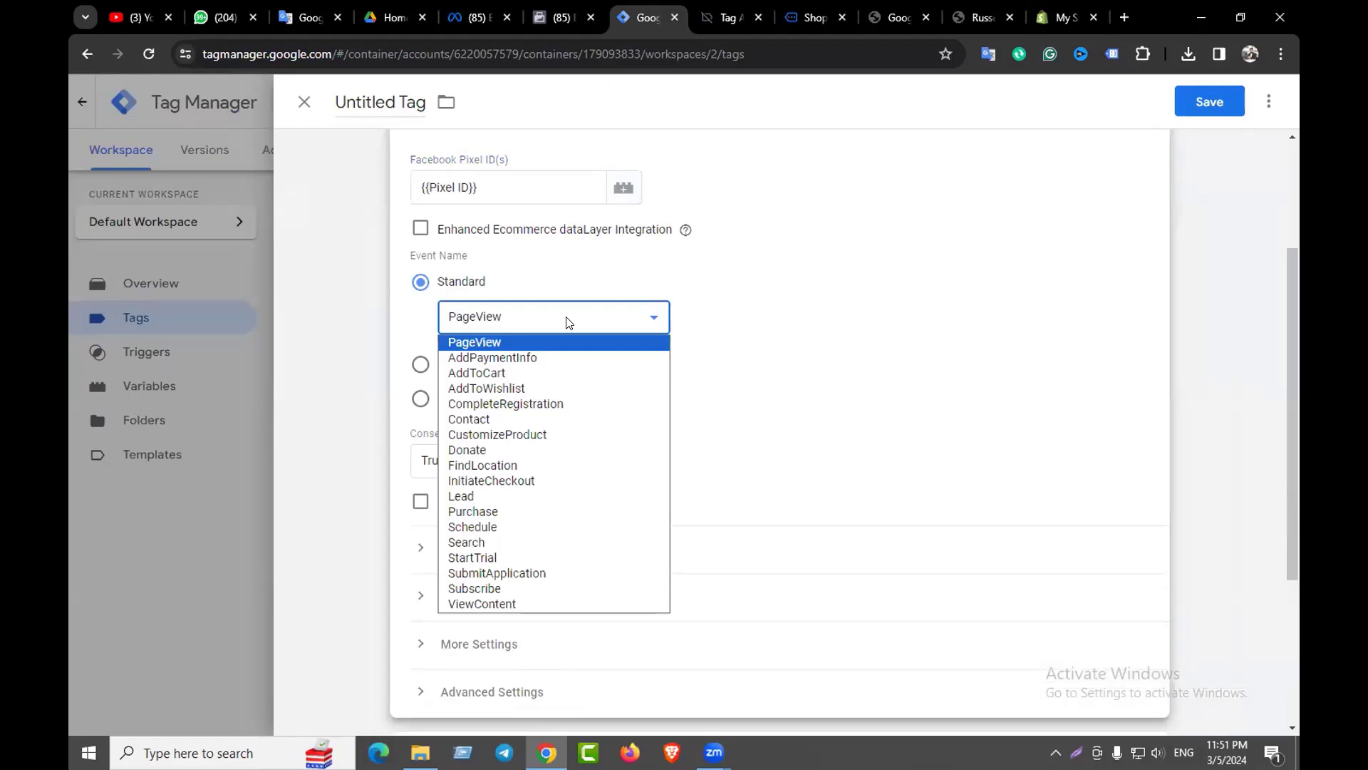
{"action": "left_click", "coordinate": [511, 602]}
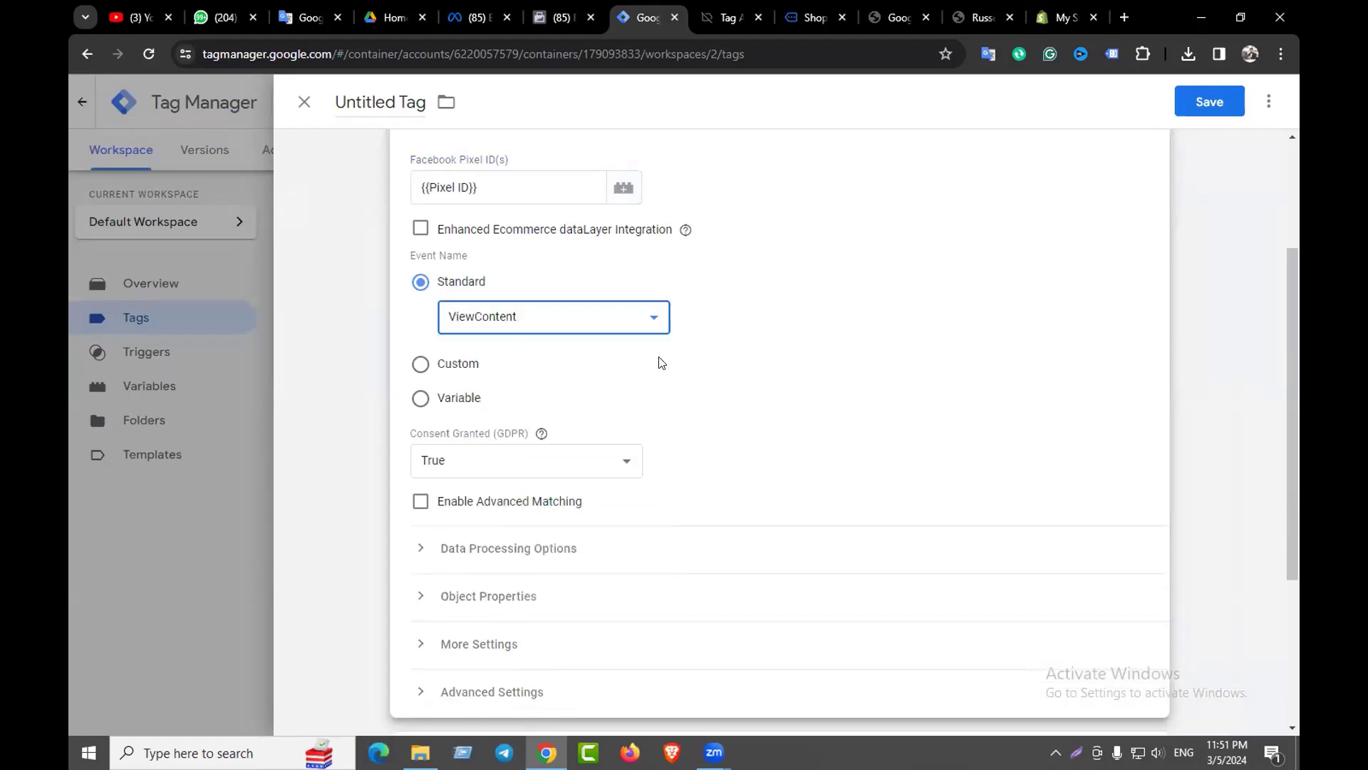
Start a new trigger for the tag using the Custom Event type and activate its event name field
{"action": "scroll", "coordinate": [659, 362], "scroll_direction": "down", "scroll_amount": 1}
{"action": "scroll", "coordinate": [658, 362], "scroll_direction": "down", "scroll_amount": 3}
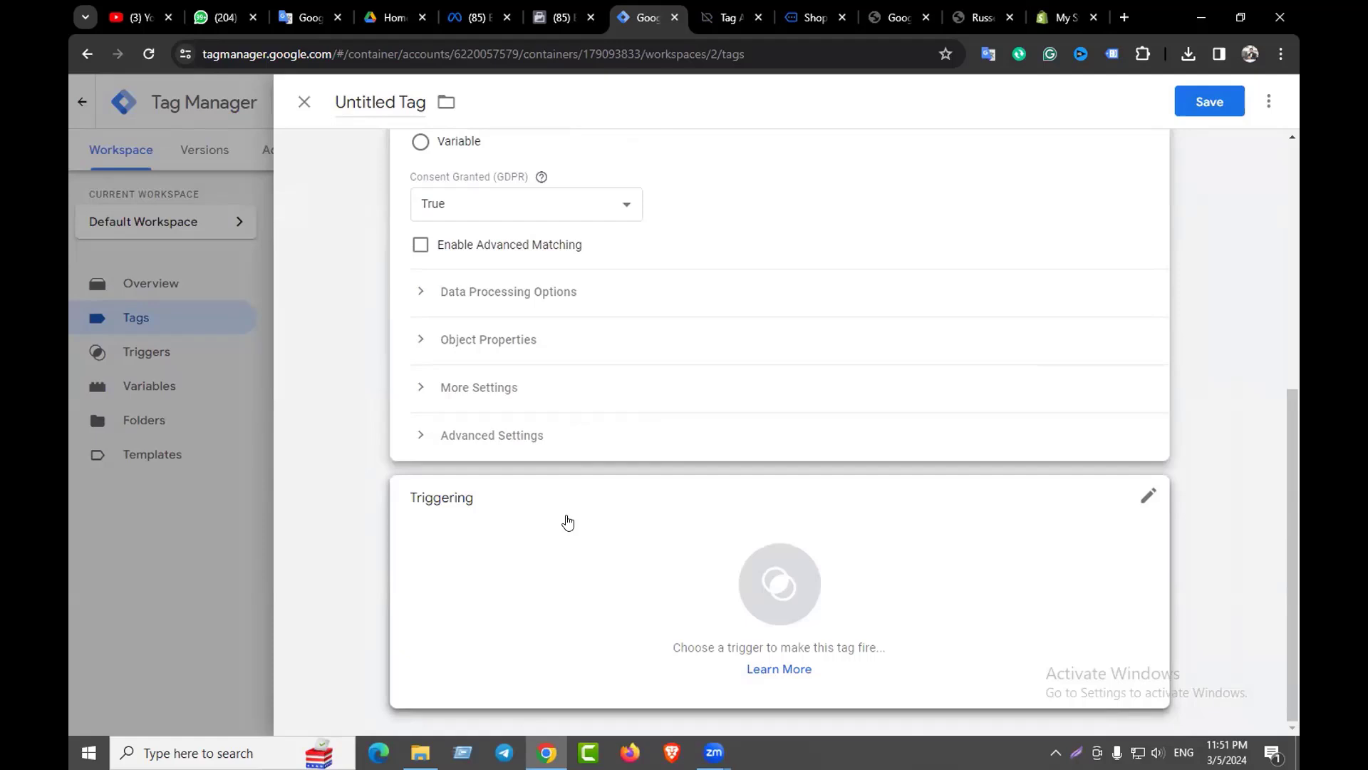
{"action": "left_click", "coordinate": [647, 532]}
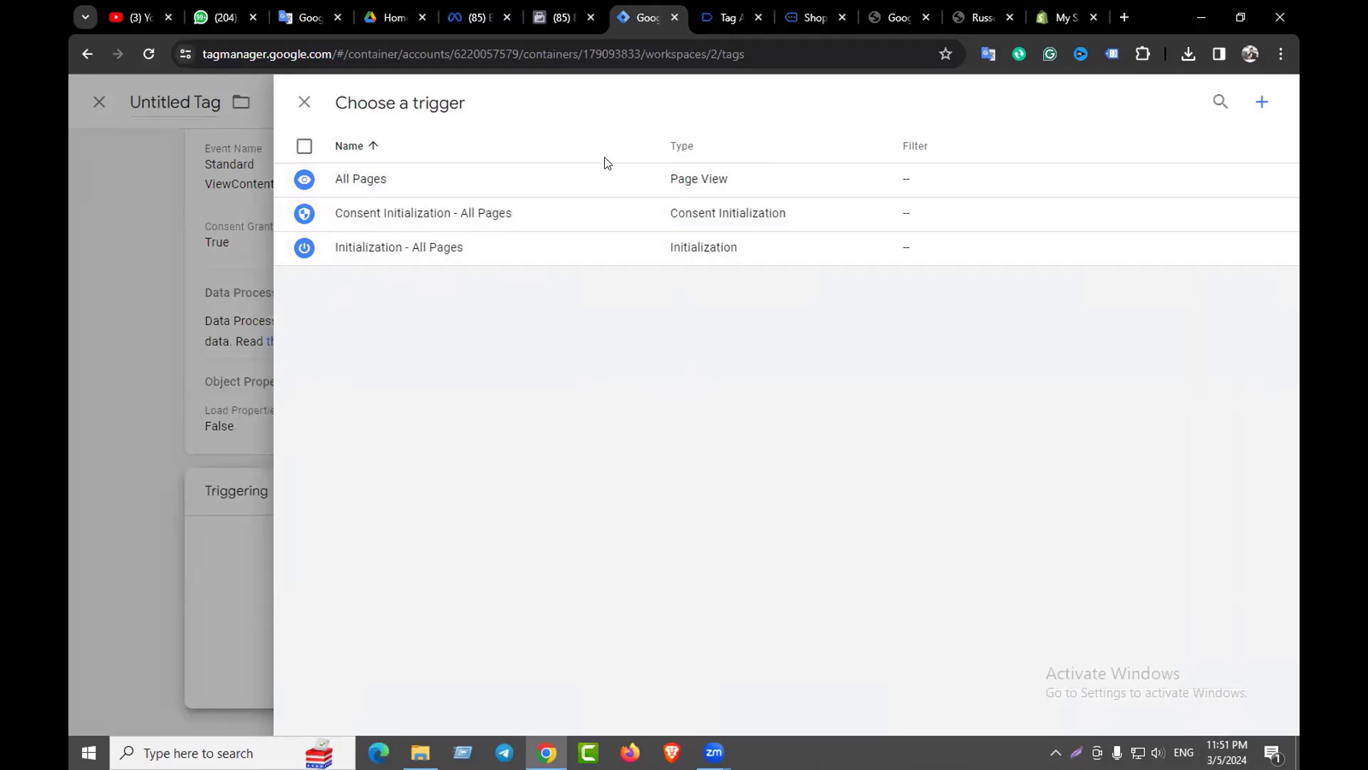
{"action": "left_click", "coordinate": [1262, 104]}
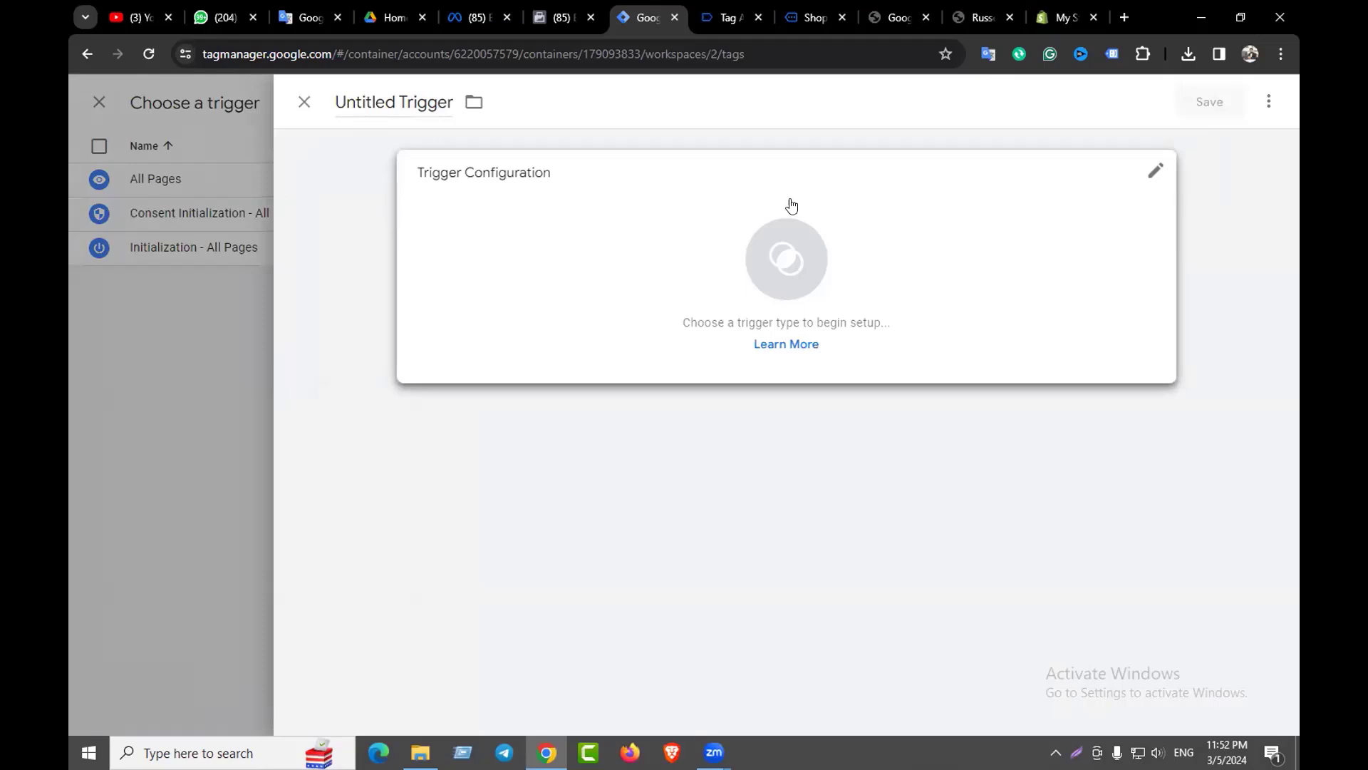
{"action": "left_click", "coordinate": [798, 243]}
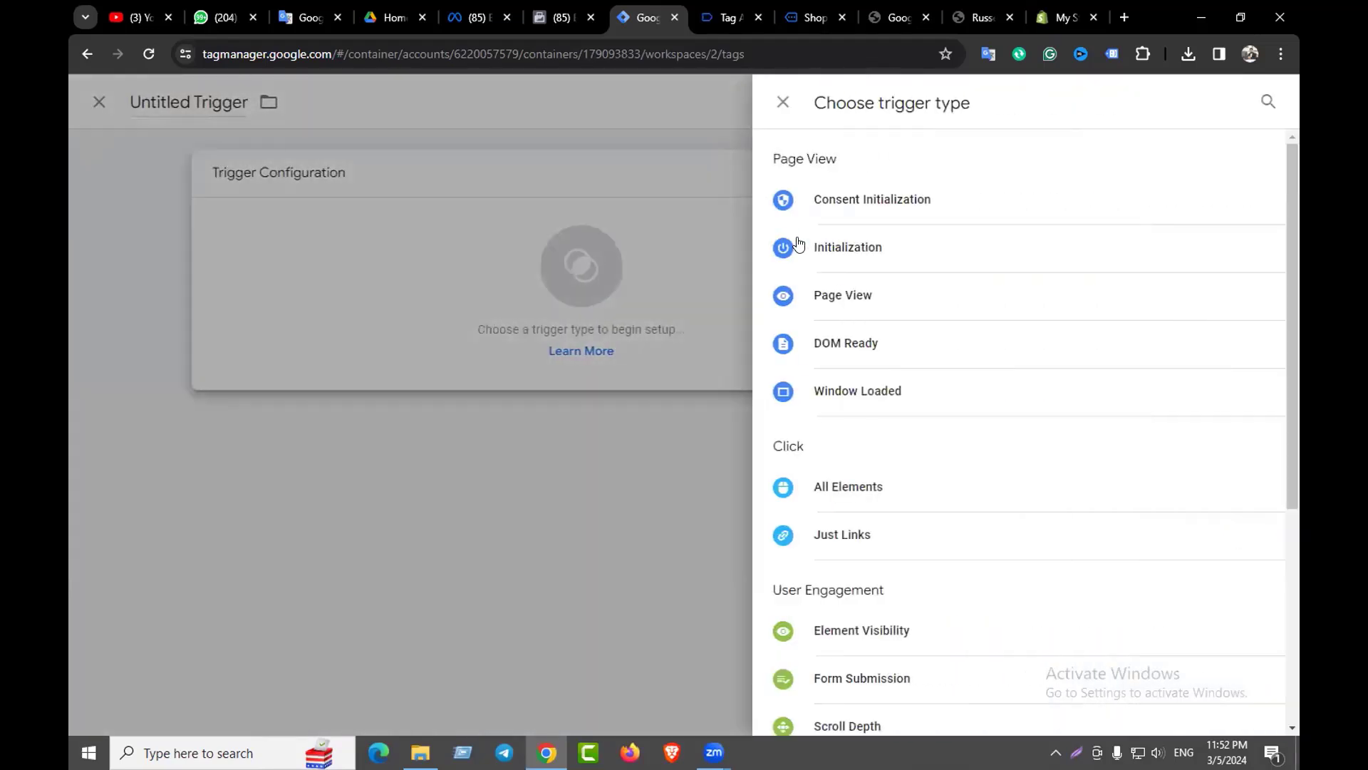
{"action": "scroll", "coordinate": [901, 348], "scroll_direction": "down", "scroll_amount": 1}
{"action": "scroll", "coordinate": [904, 350], "scroll_direction": "down", "scroll_amount": 3}
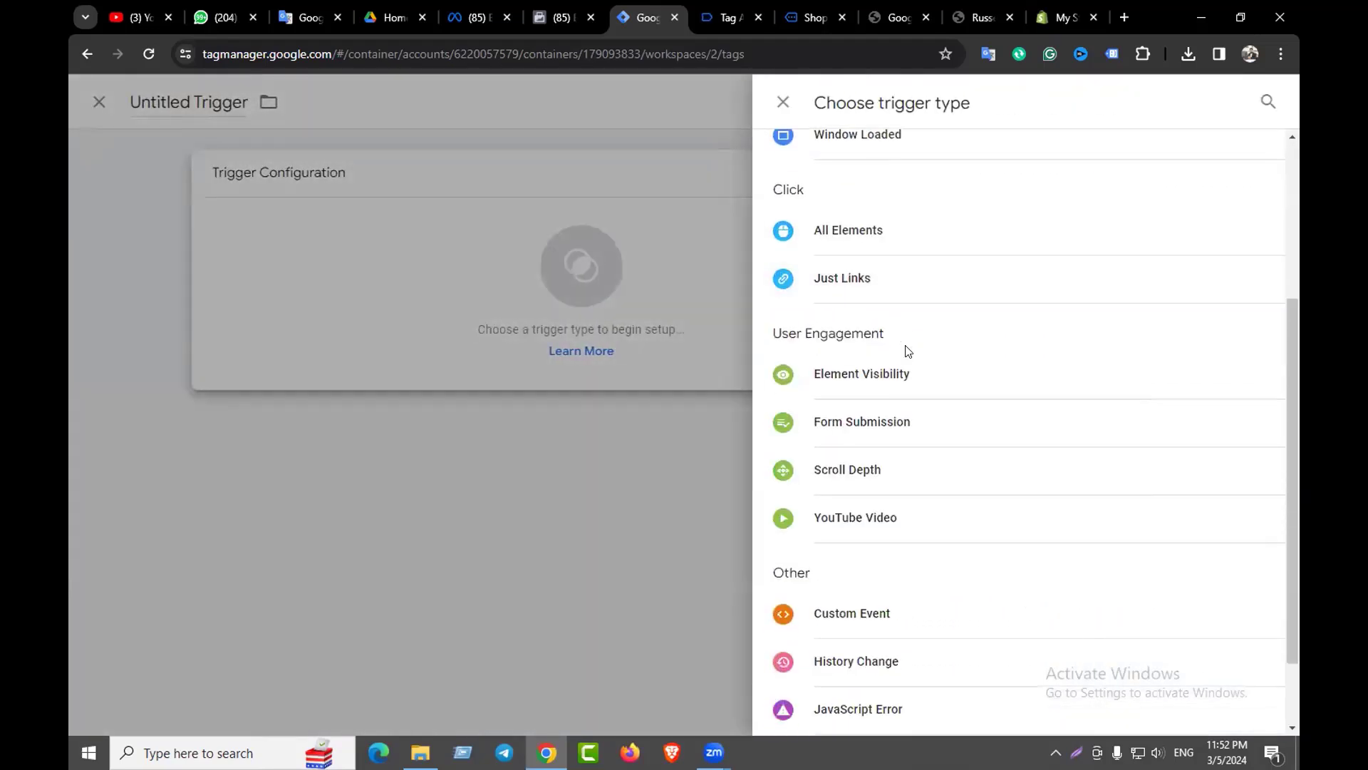
{"action": "scroll", "coordinate": [907, 350], "scroll_direction": "down", "scroll_amount": 1}
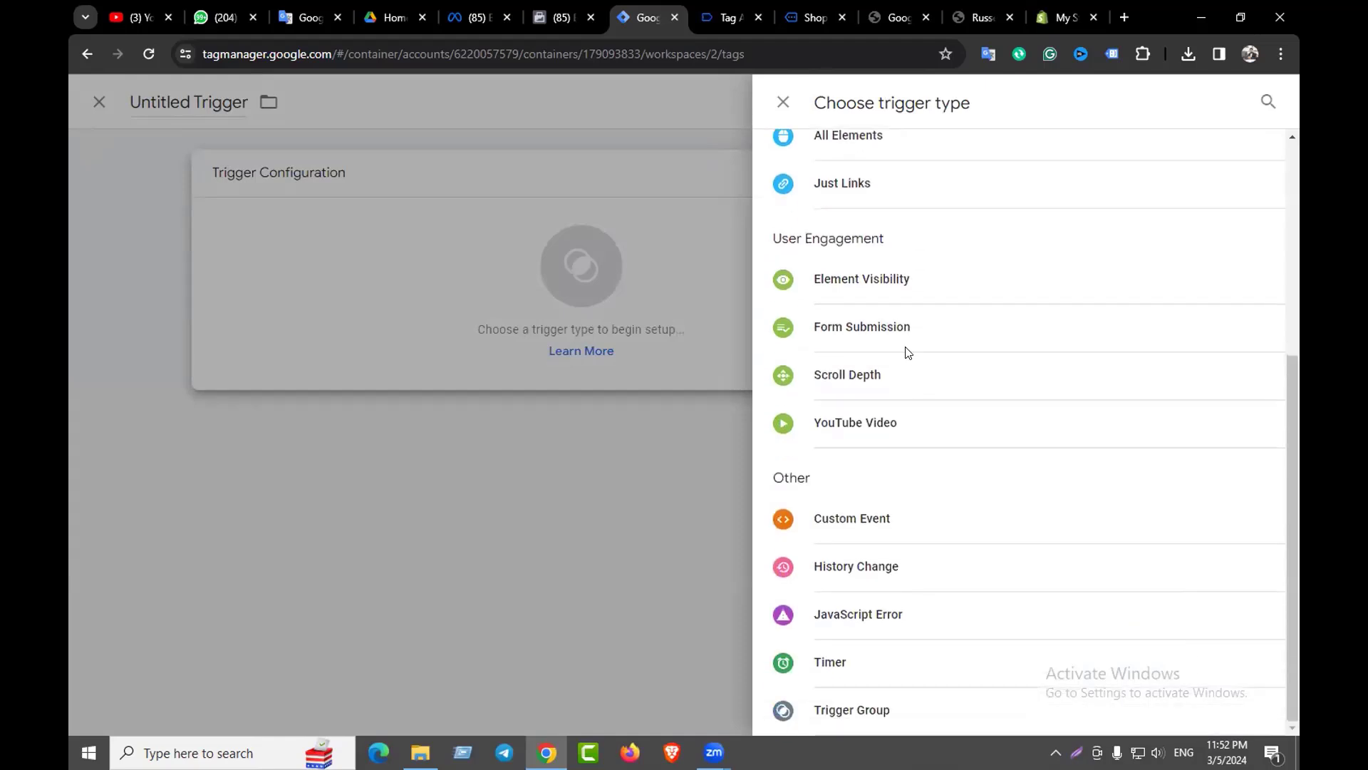
{"action": "left_click", "coordinate": [840, 519]}
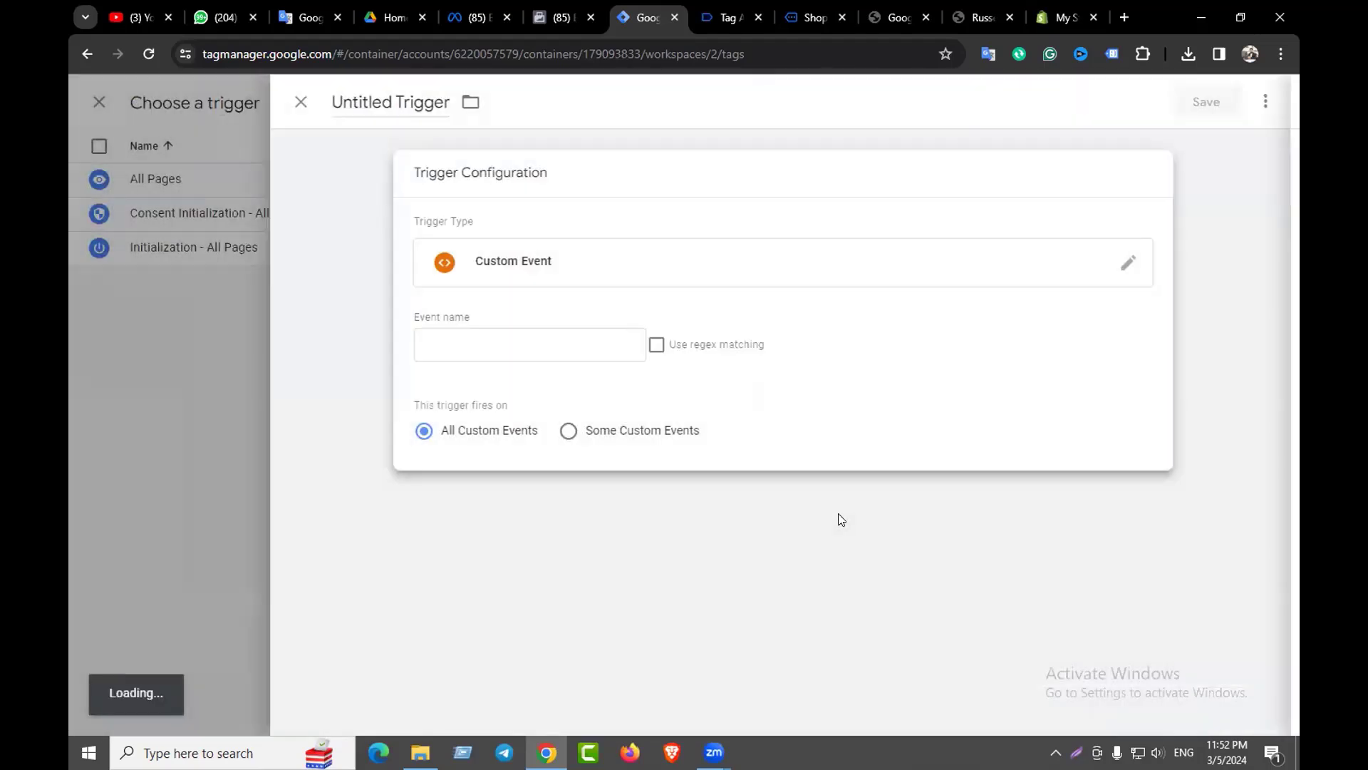
{"action": "left_click", "coordinate": [509, 343]}
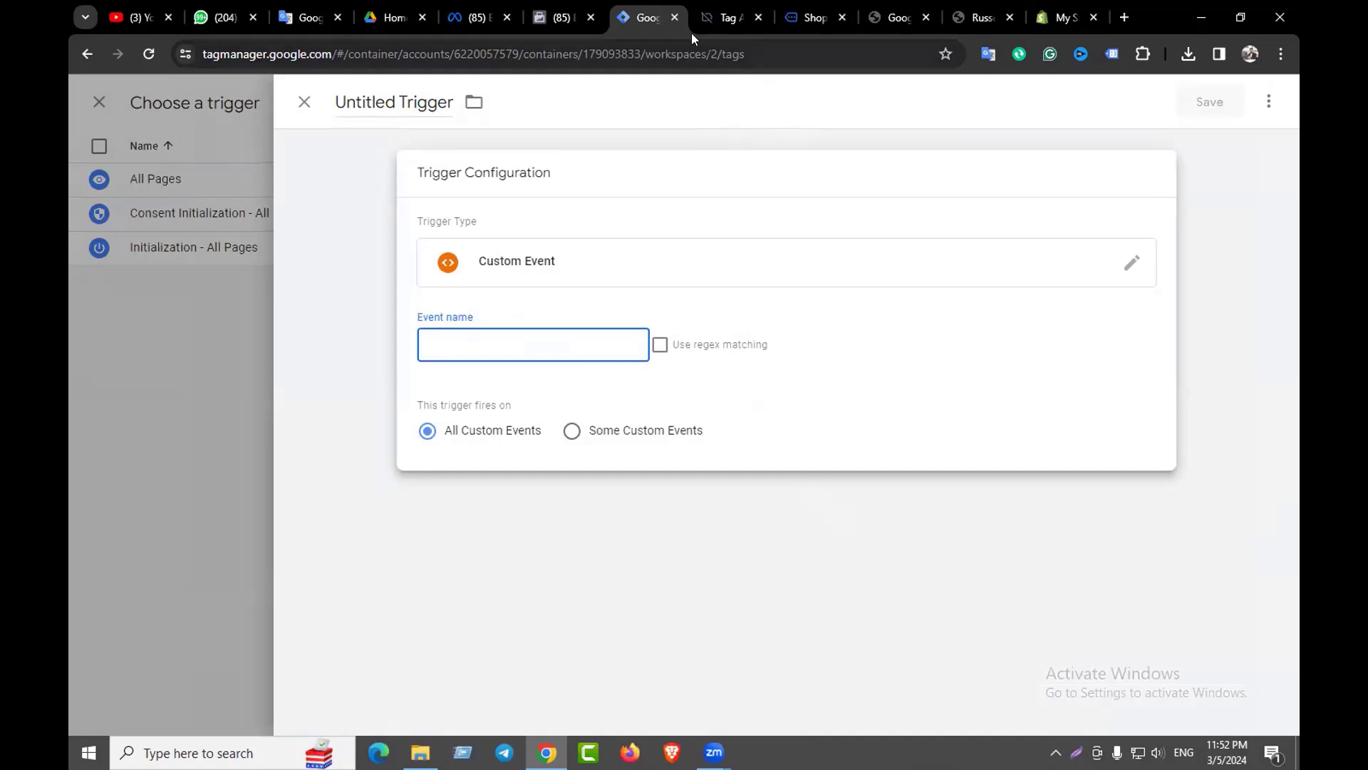
Close the disconnected Tag Assistant page and the previewed Shop page, returning to the untitled Custom Event trigger
{"action": "left_click", "coordinate": [718, 6]}
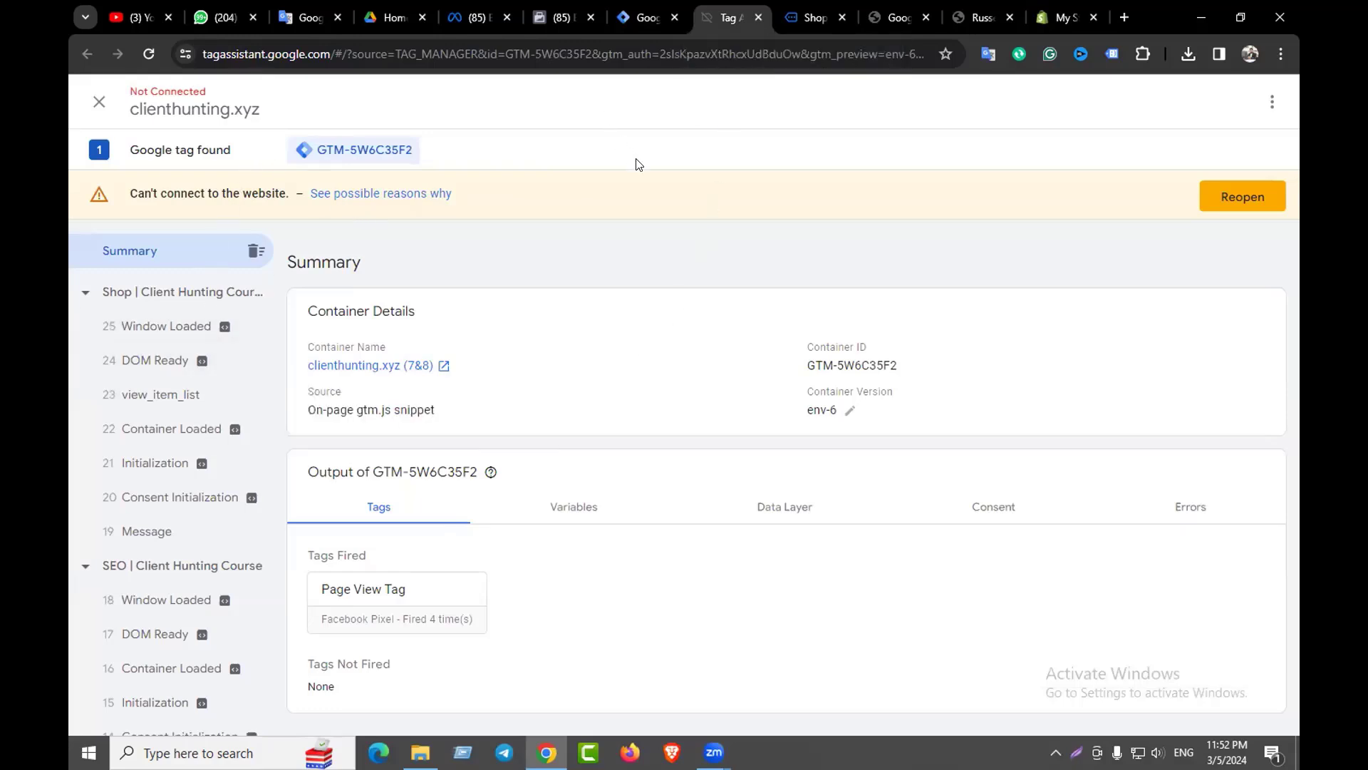
{"action": "left_click", "coordinate": [757, 17]}
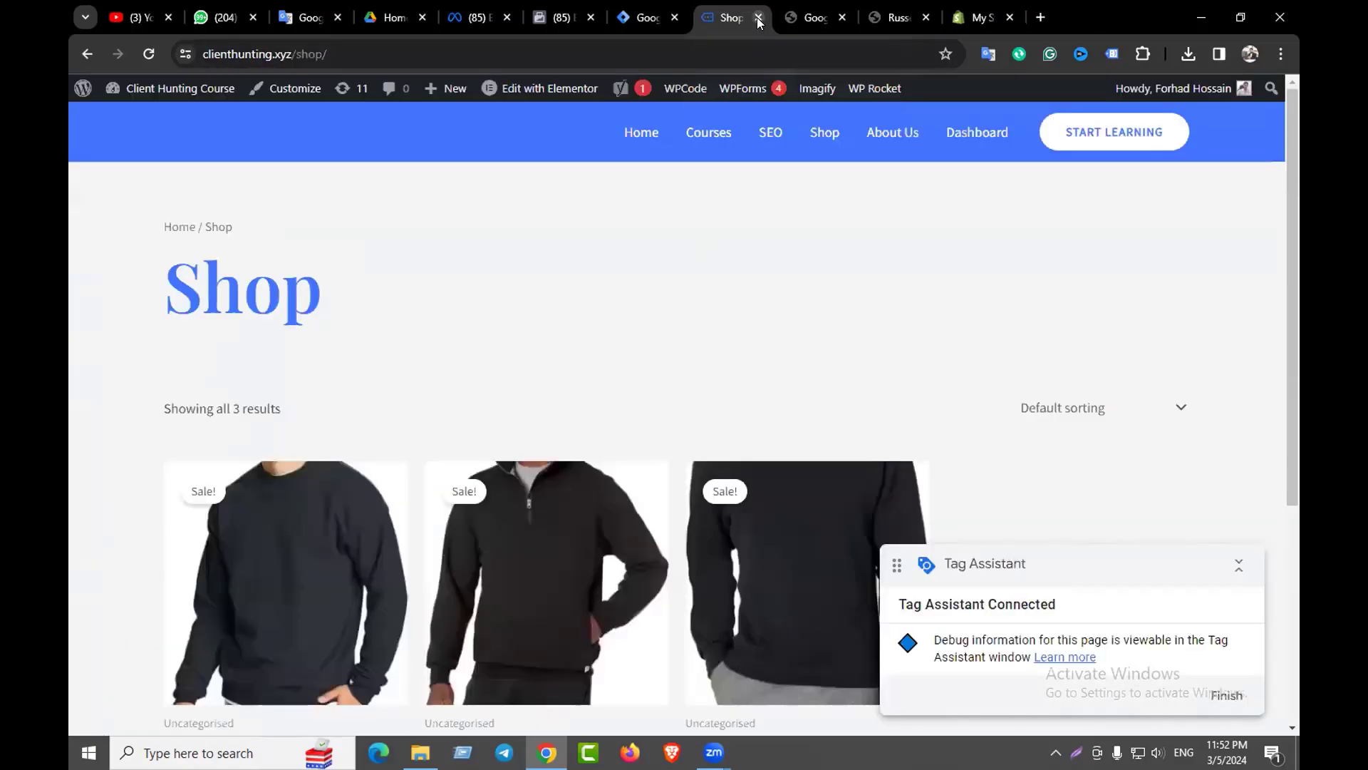
{"action": "left_click", "coordinate": [757, 17]}
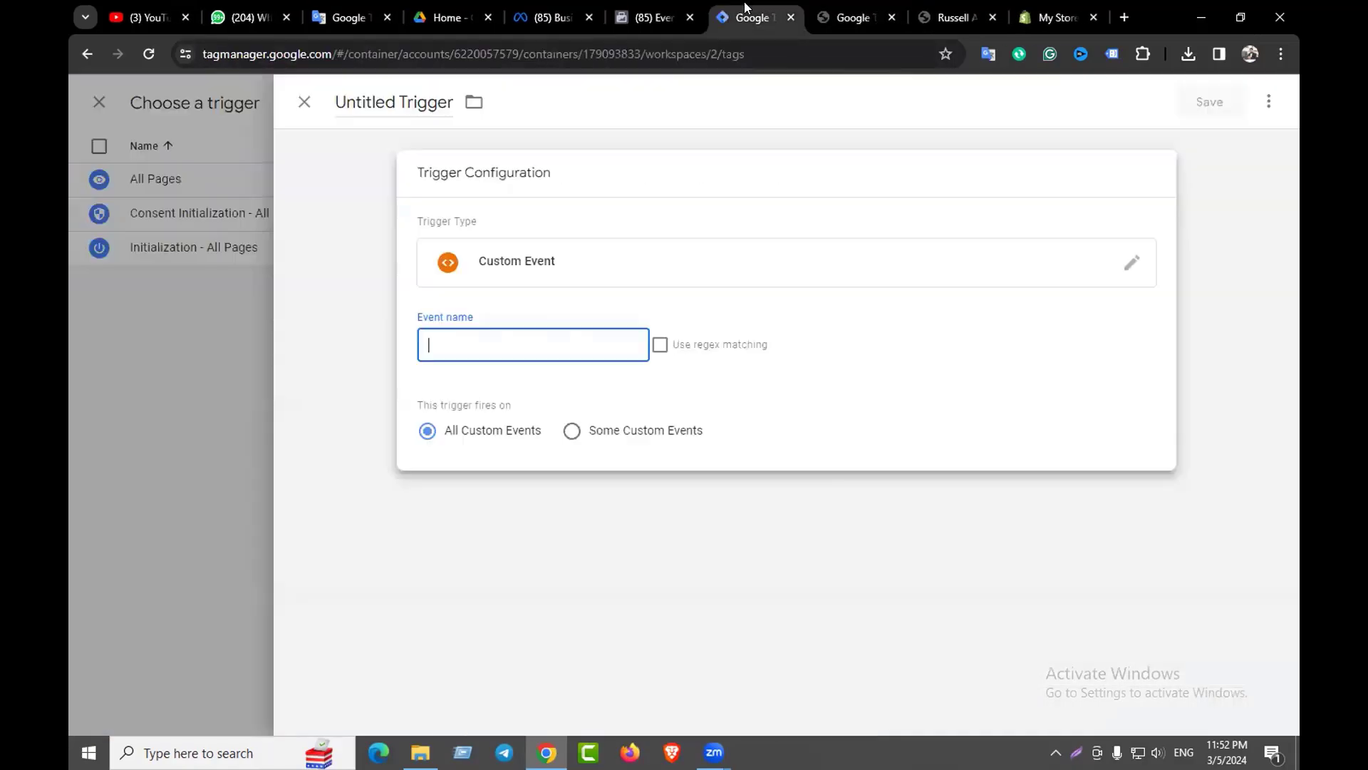
{"action": "left_click", "coordinate": [757, 17]}
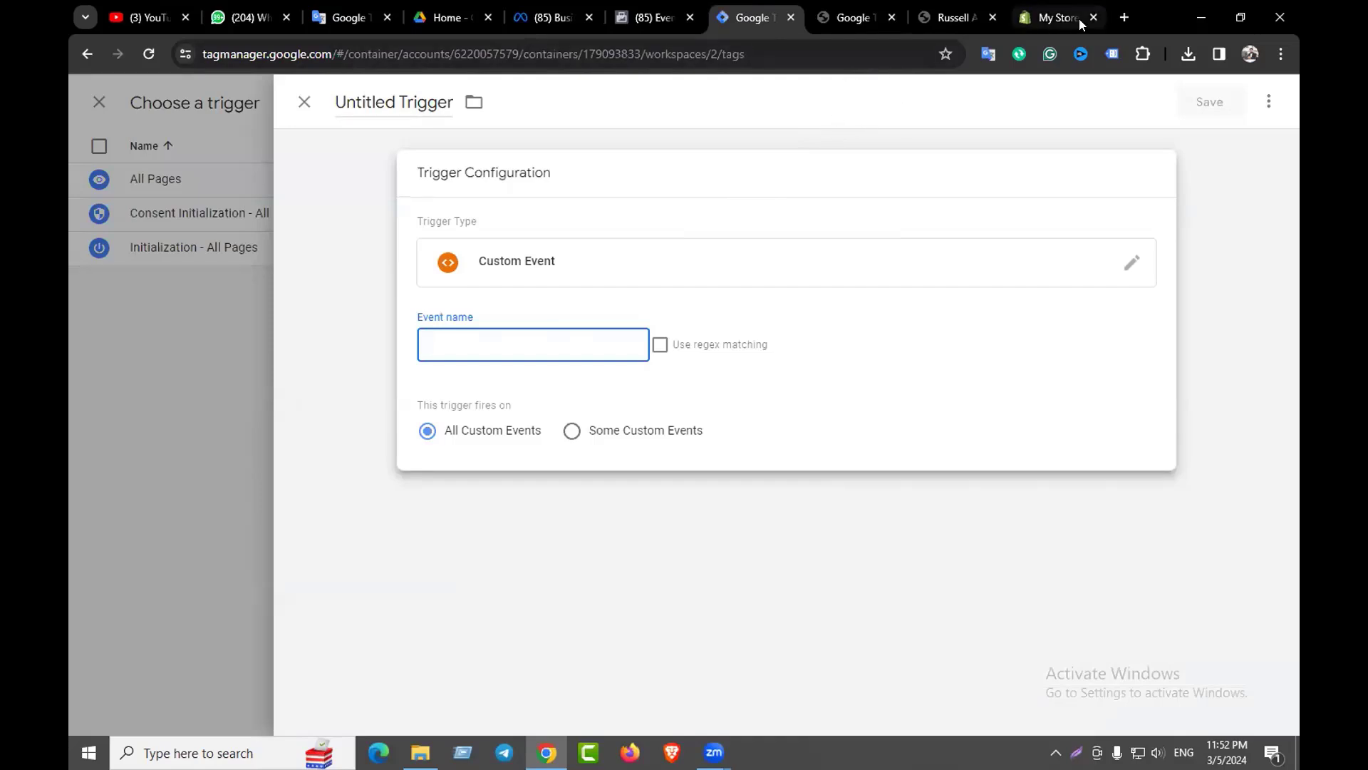
Search for google tag manager in a new browser tab and open the Tag Manager accounts list
{"action": "left_click", "coordinate": [1125, 17]}
{"action": "type", "text": "google"}
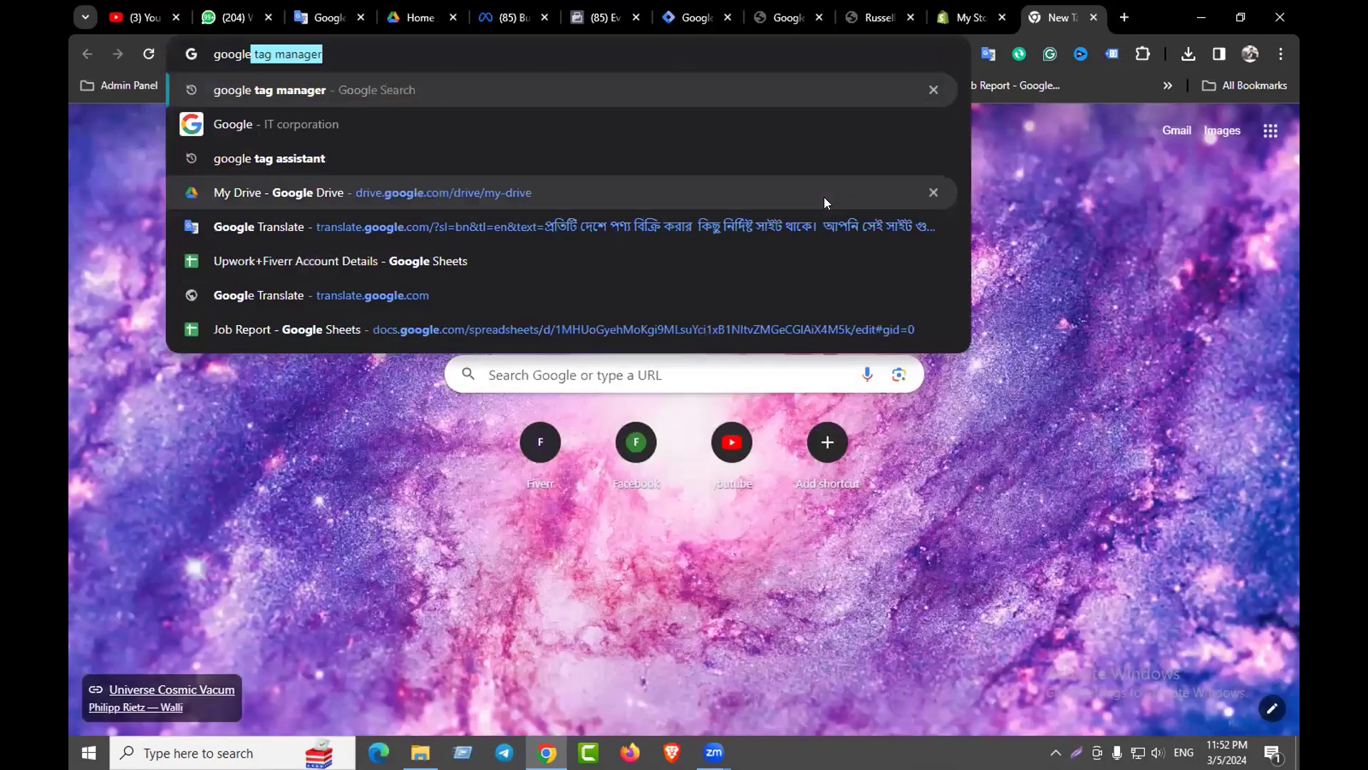
{"action": "key", "text": "Return"}
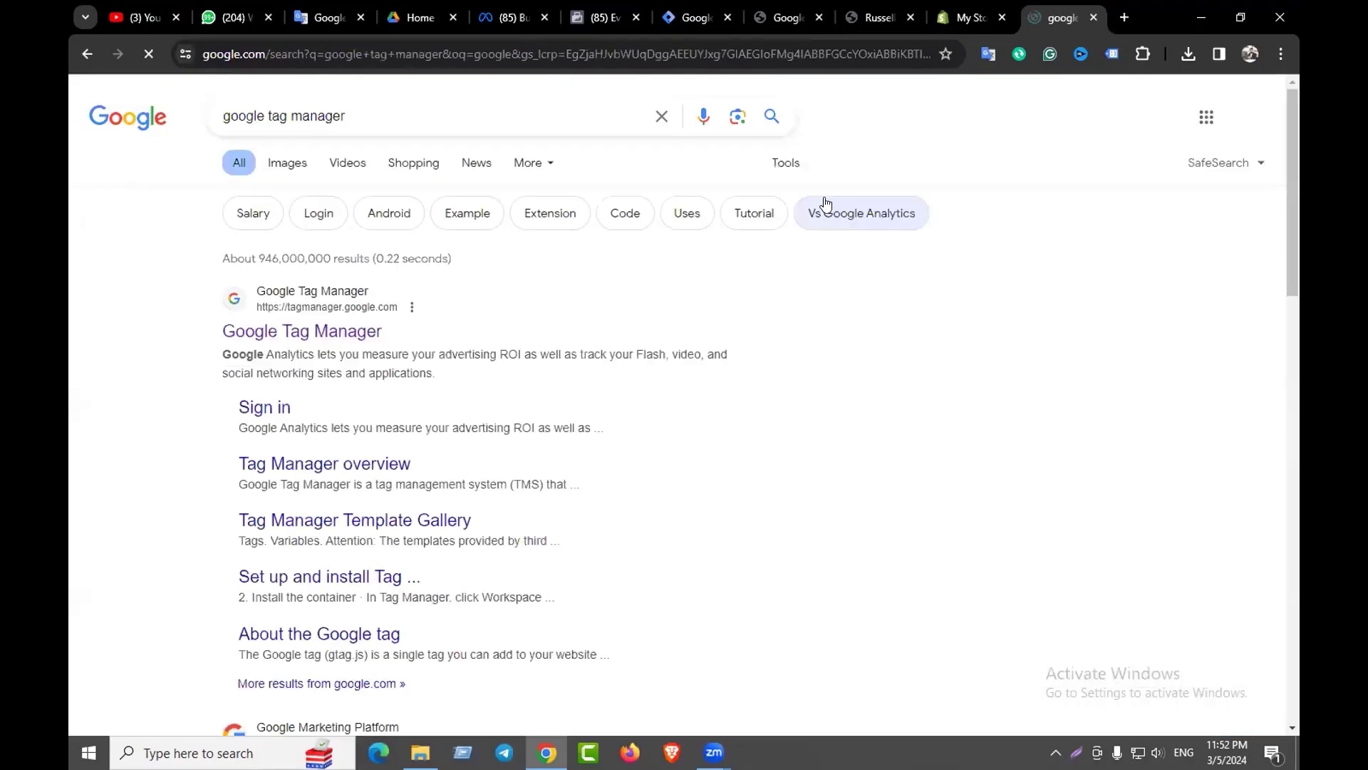
{"action": "left_click", "coordinate": [338, 329]}
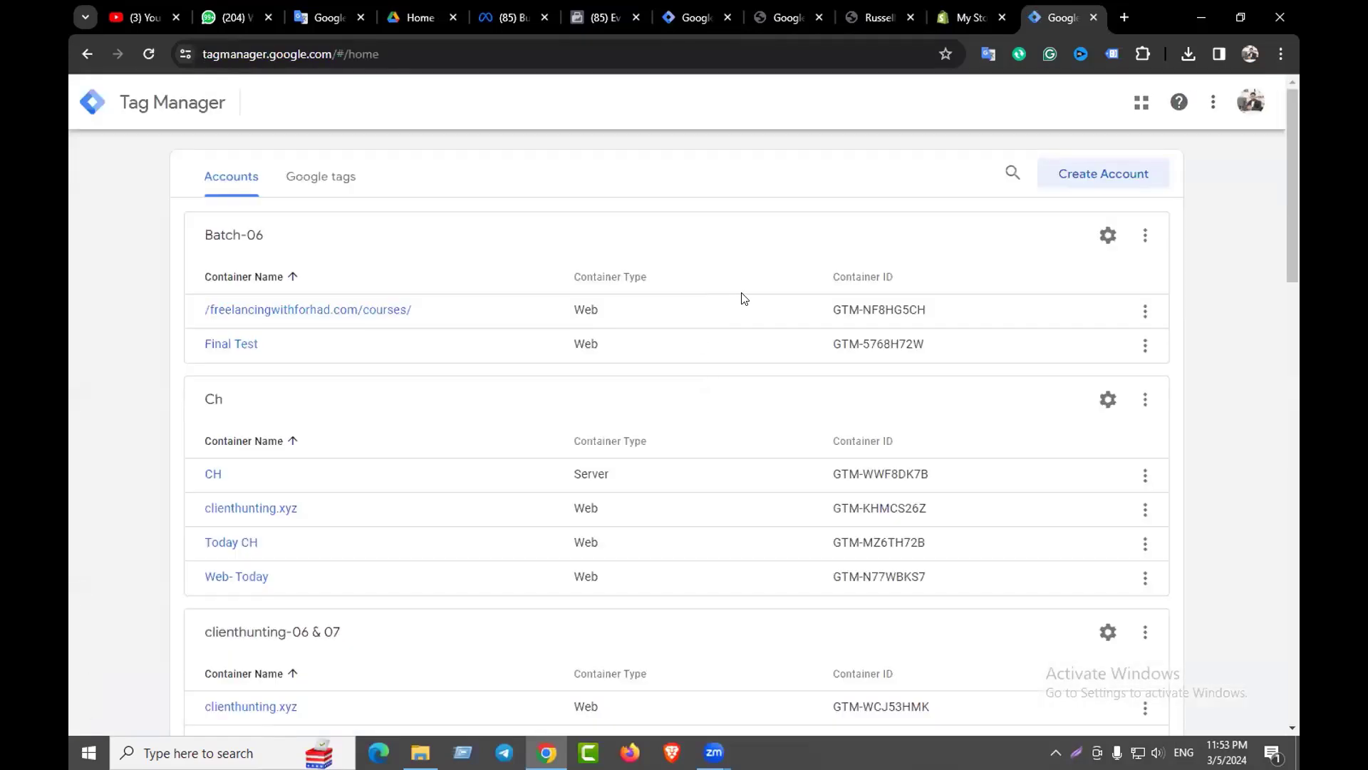
{"action": "left_click", "coordinate": [677, 10]}
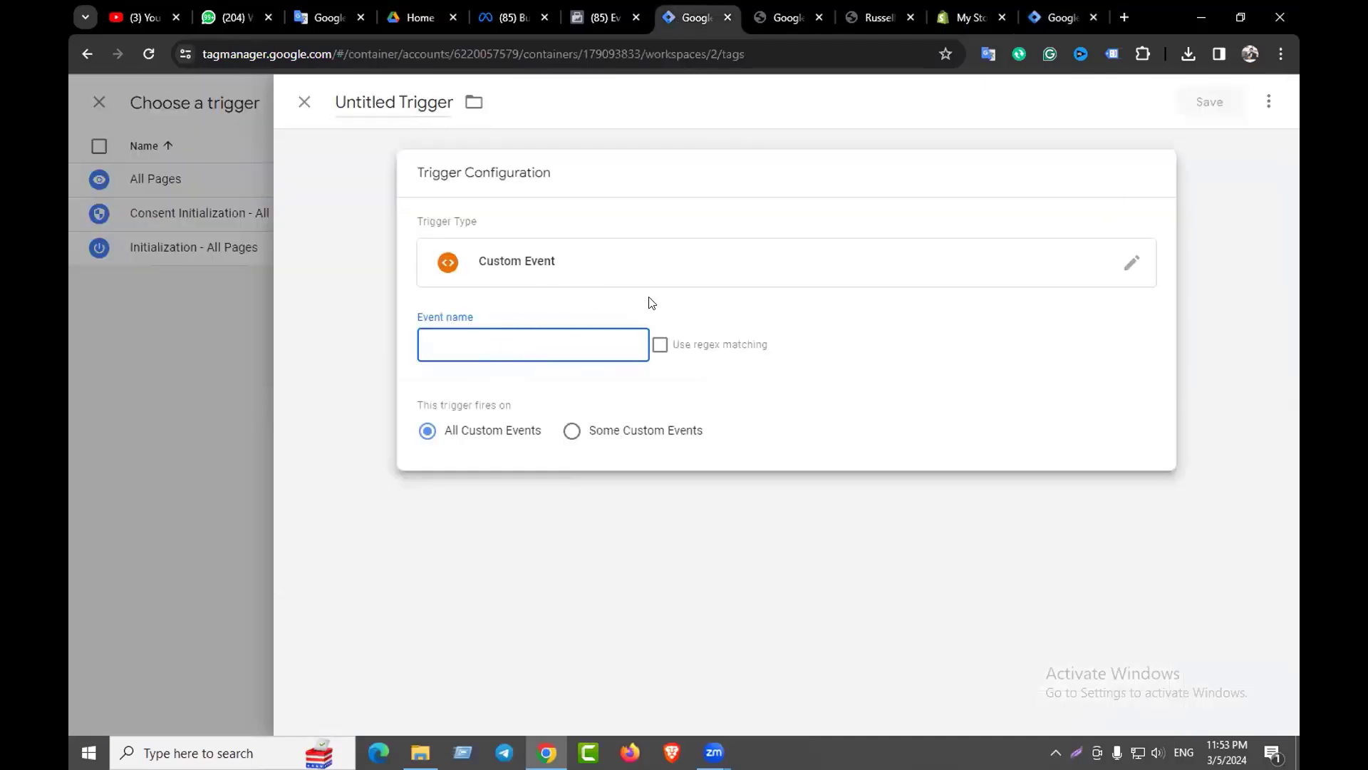
{"action": "left_click", "coordinate": [1054, 17]}
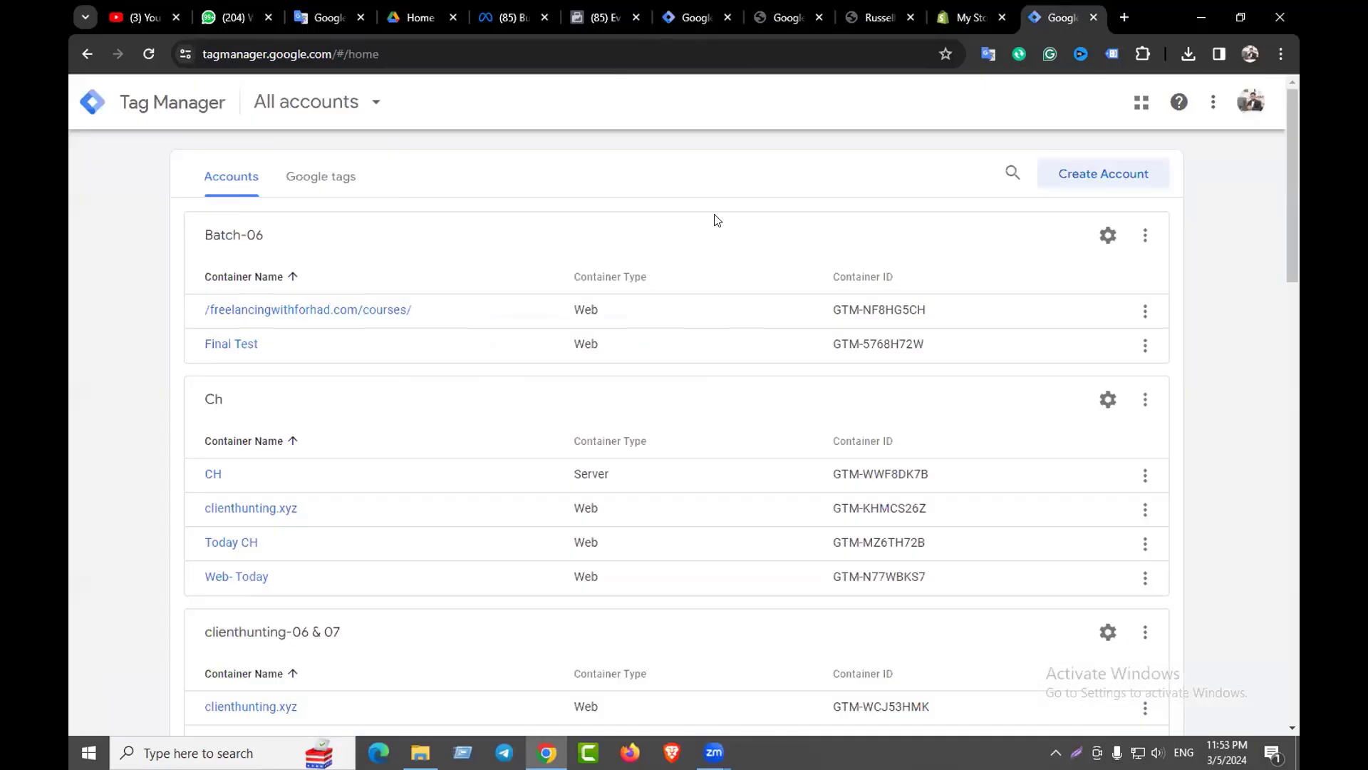
Open the clienthunting.xyz (7&8) container under the DM with CH-07&08 account
{"action": "scroll", "coordinate": [399, 414], "scroll_direction": "down", "scroll_amount": 2}
{"action": "scroll", "coordinate": [385, 428], "scroll_direction": "down", "scroll_amount": 4}
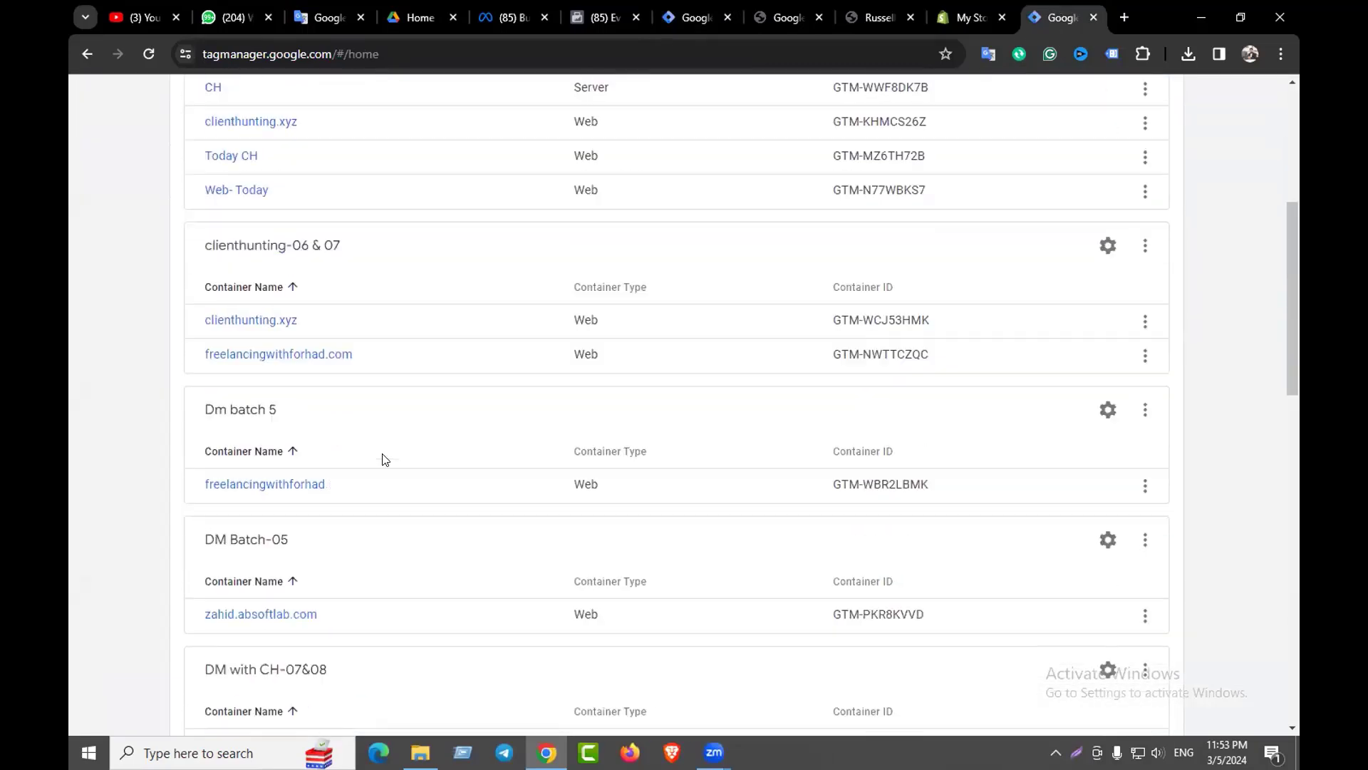
{"action": "scroll", "coordinate": [381, 471], "scroll_direction": "down", "scroll_amount": 2}
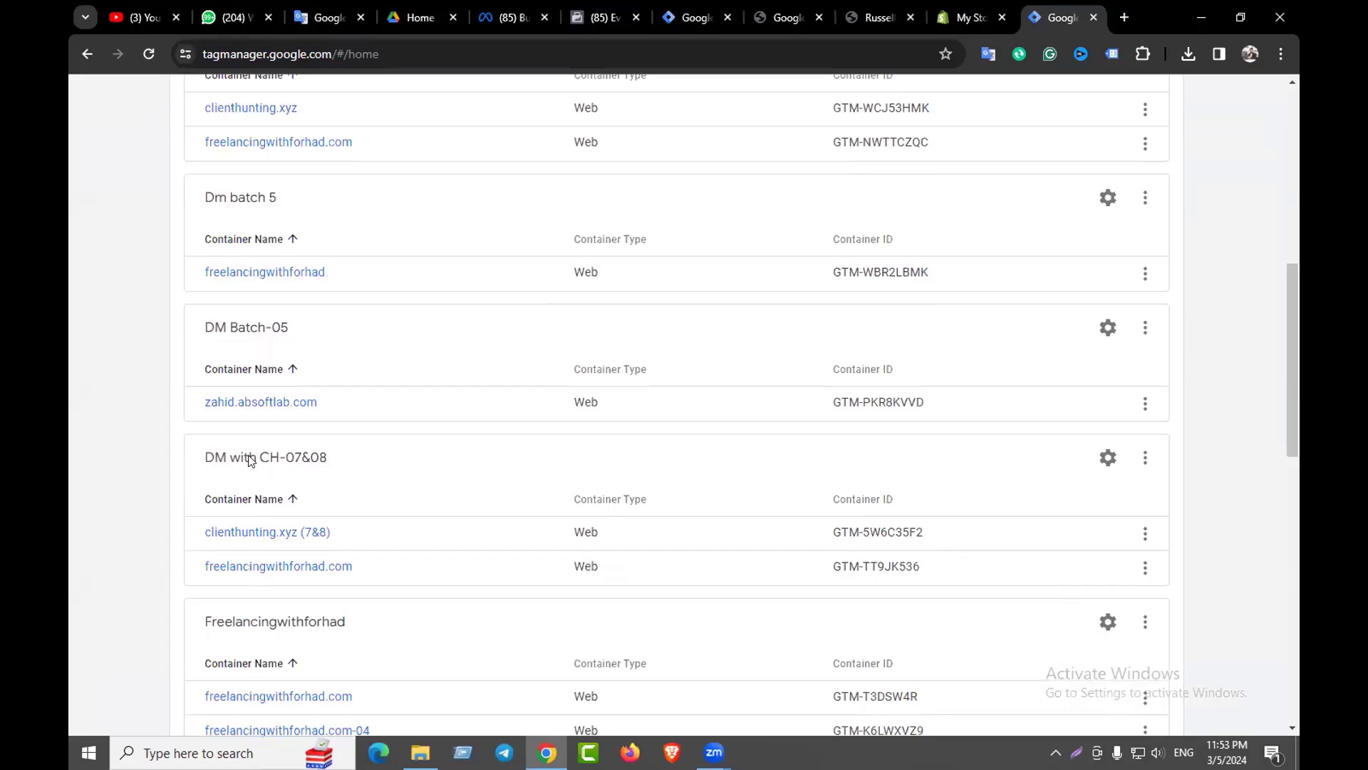
{"action": "scroll", "coordinate": [324, 479], "scroll_direction": "down", "scroll_amount": 1}
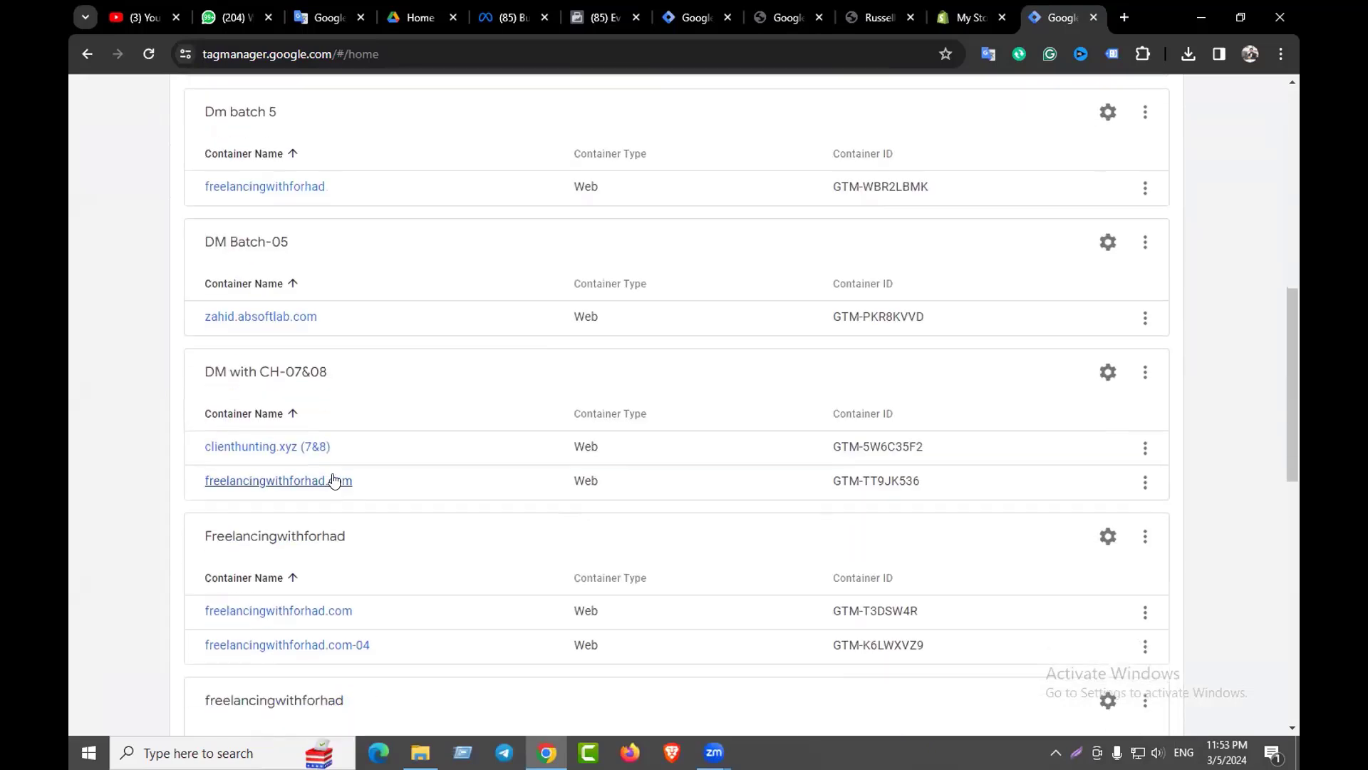
{"action": "left_click", "coordinate": [283, 449]}
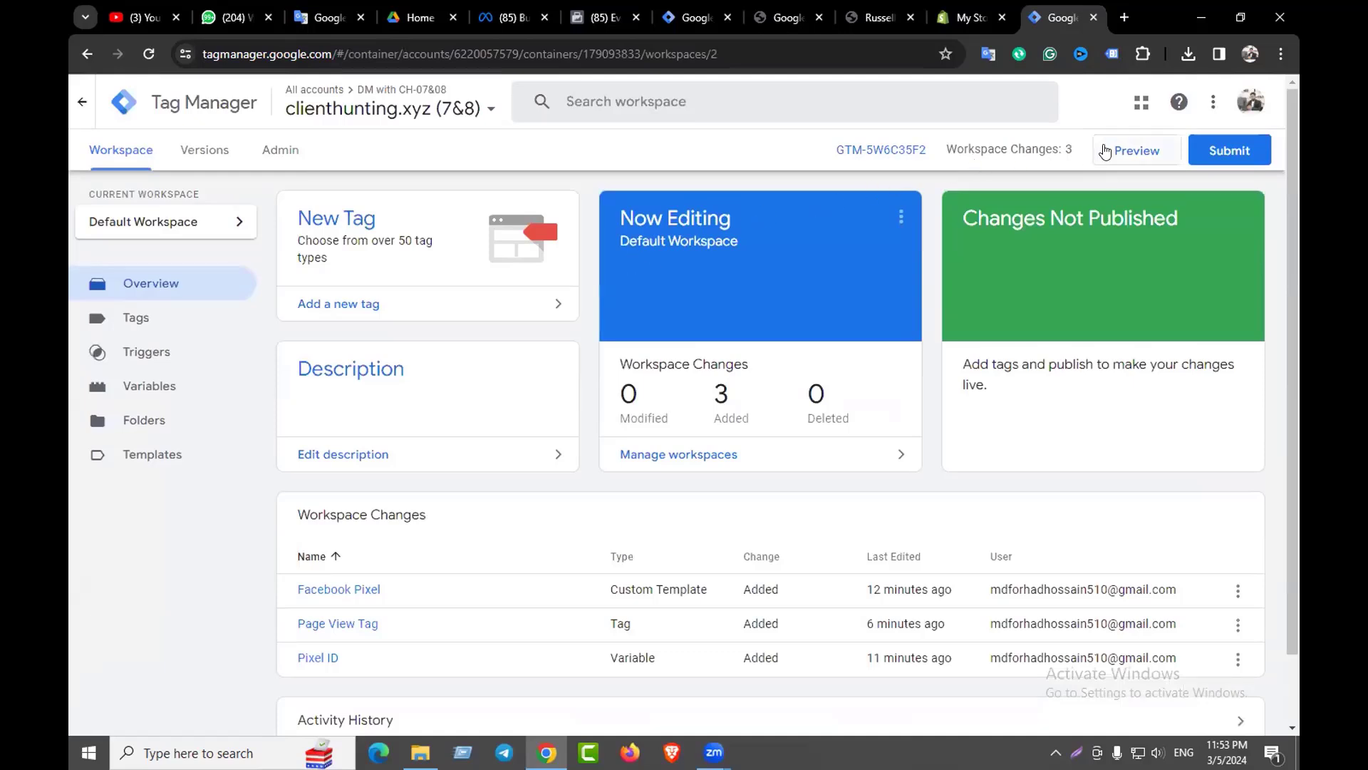
{"action": "left_click", "coordinate": [1128, 154]}
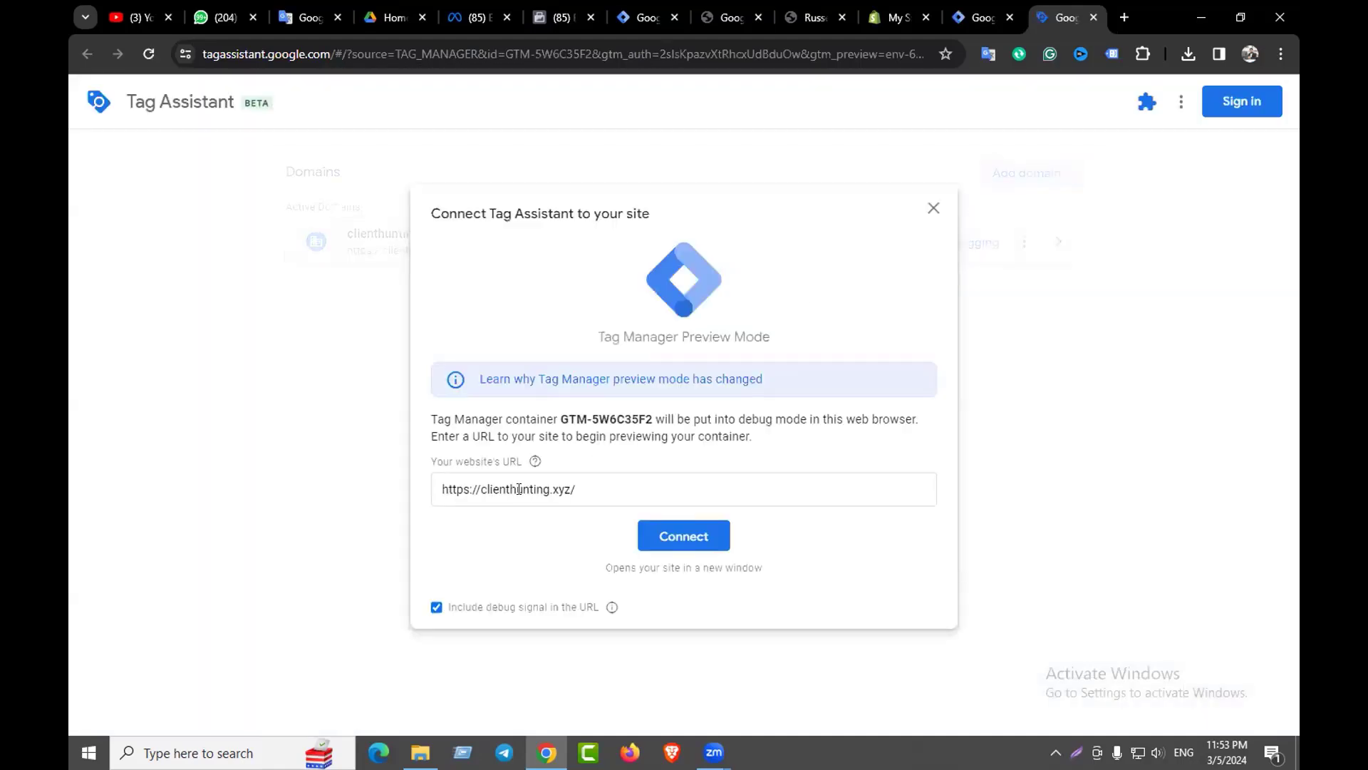
{"action": "left_click", "coordinate": [515, 489]}
{"action": "left_click", "coordinate": [684, 538]}
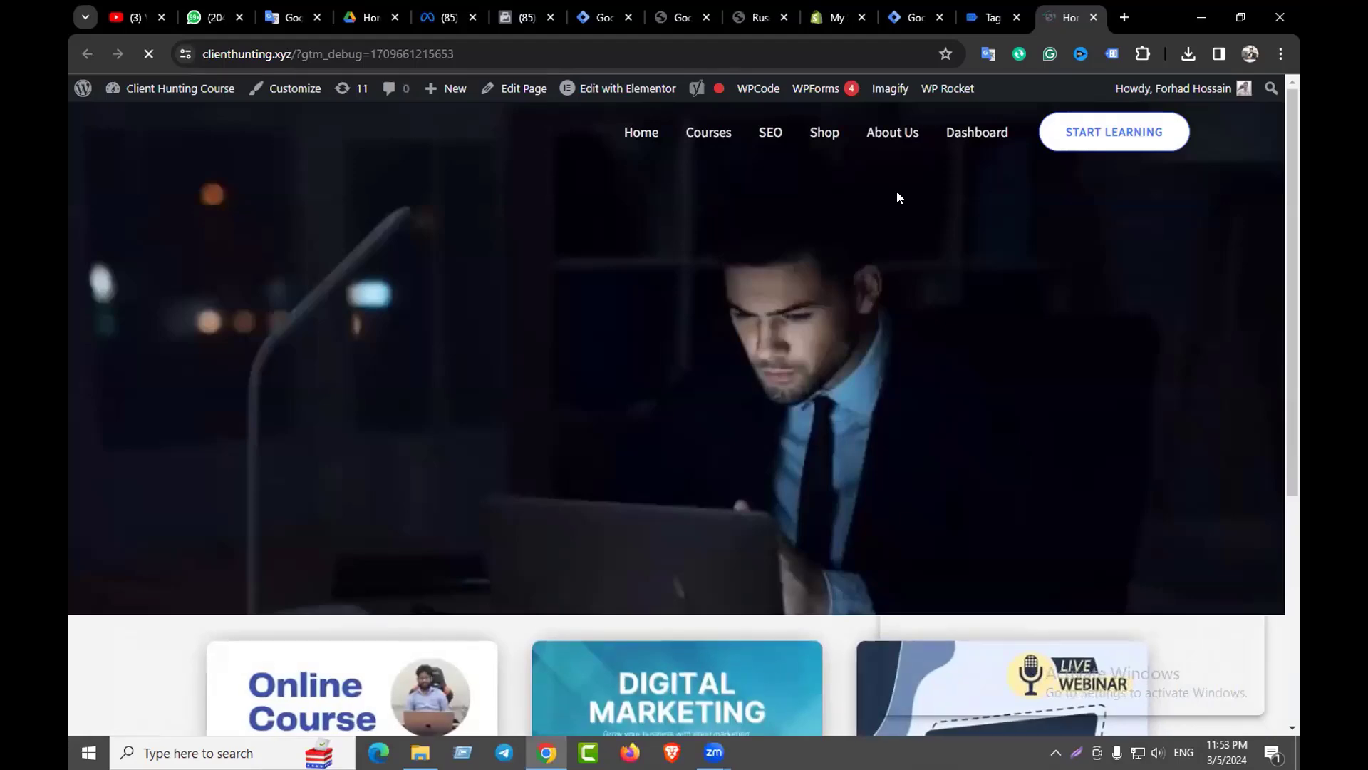
{"action": "left_click", "coordinate": [987, 17]}
{"action": "left_click", "coordinate": [707, 403]}
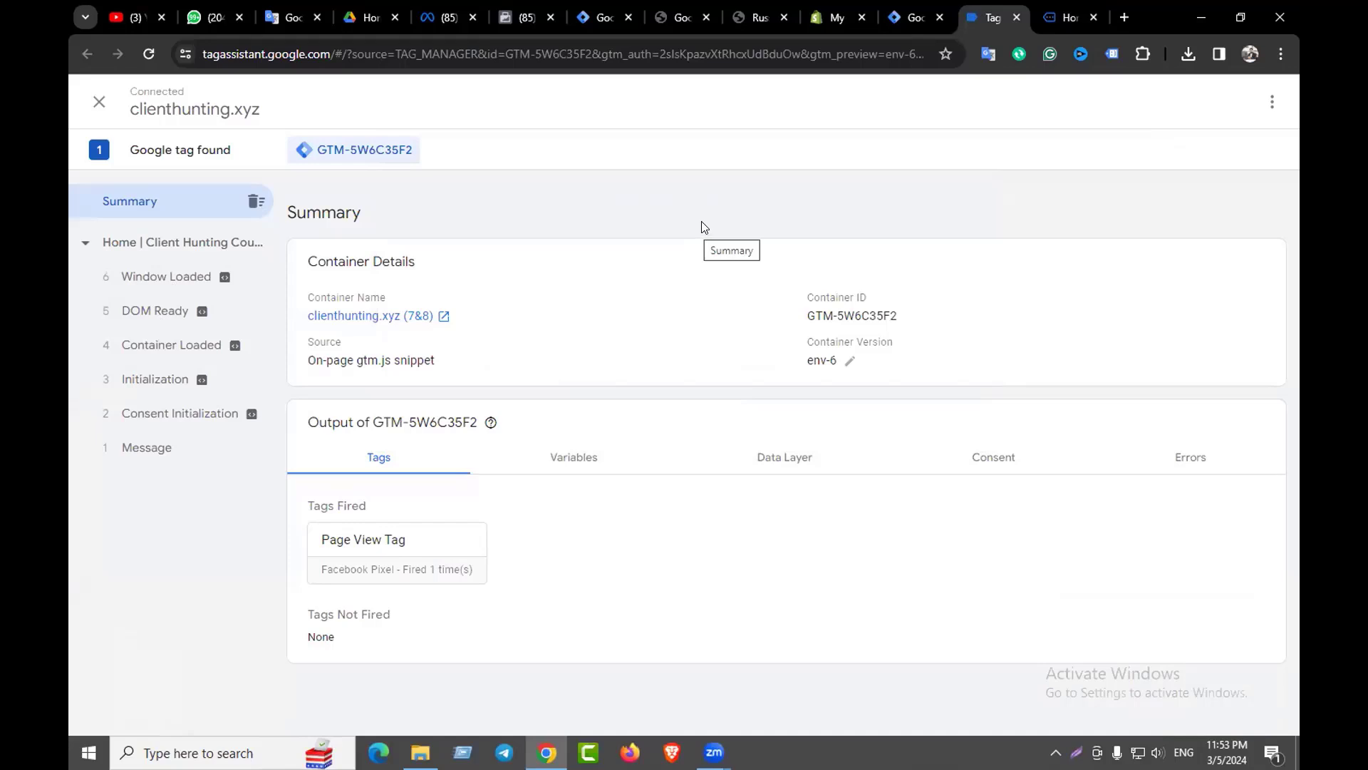
Visit the previewed site's Shop page and check in Tag Assistant which events it sends
{"action": "left_click", "coordinate": [1059, 7]}
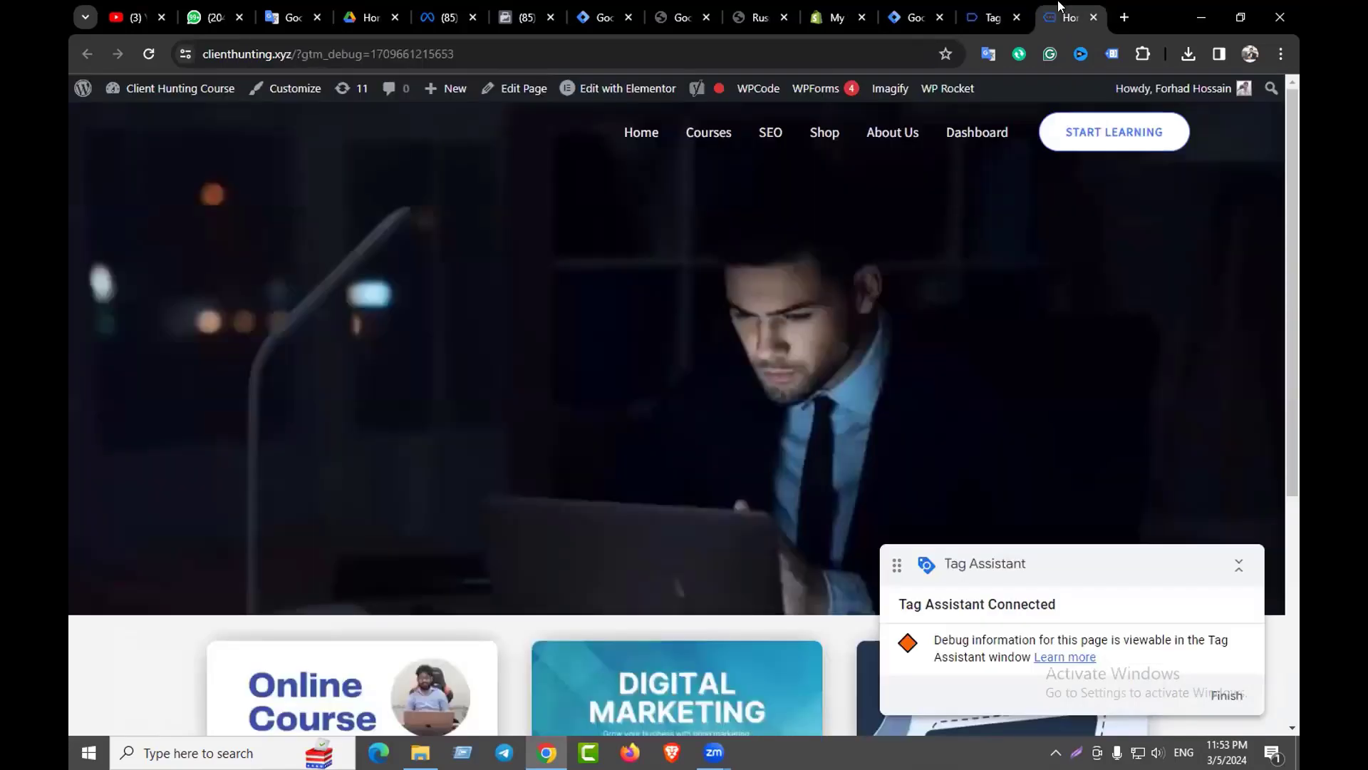
{"action": "left_click", "coordinate": [822, 135]}
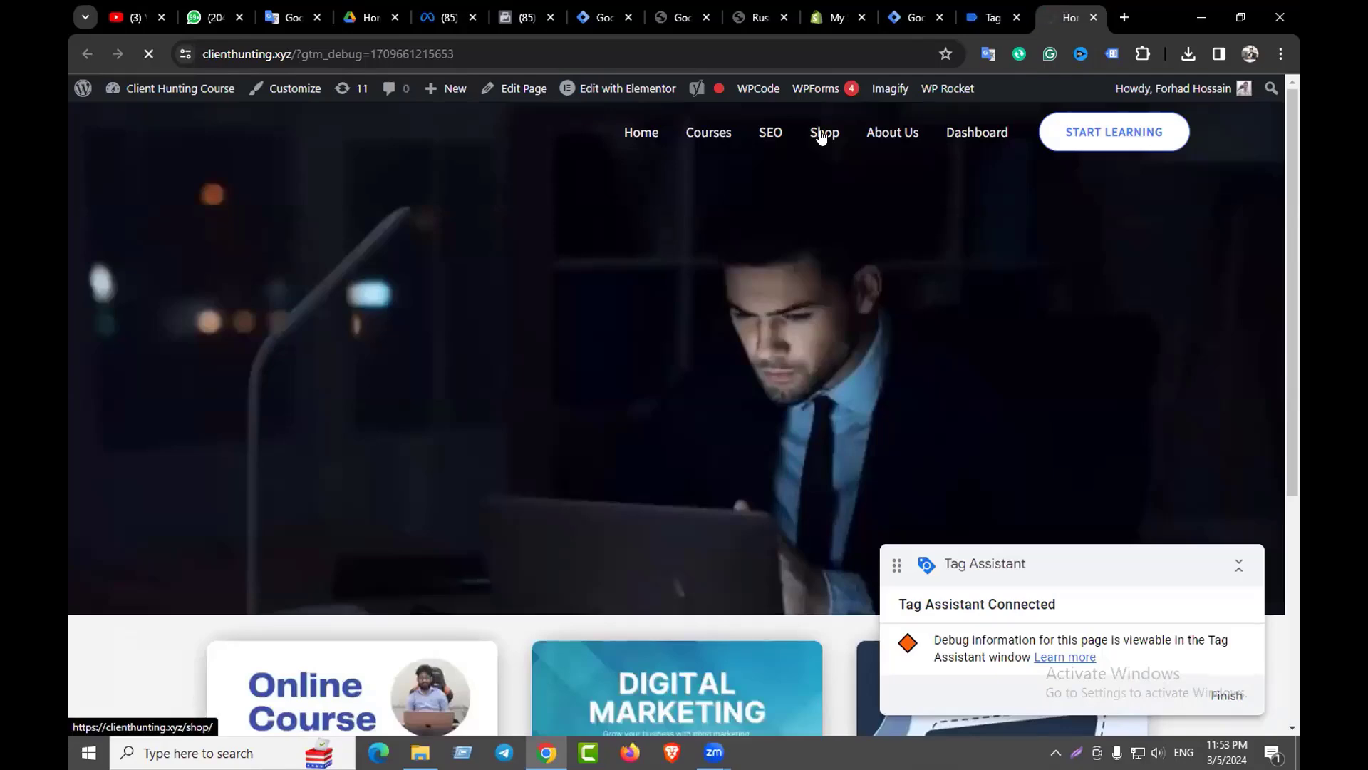
{"action": "scroll", "coordinate": [635, 392], "scroll_direction": "down", "scroll_amount": 2}
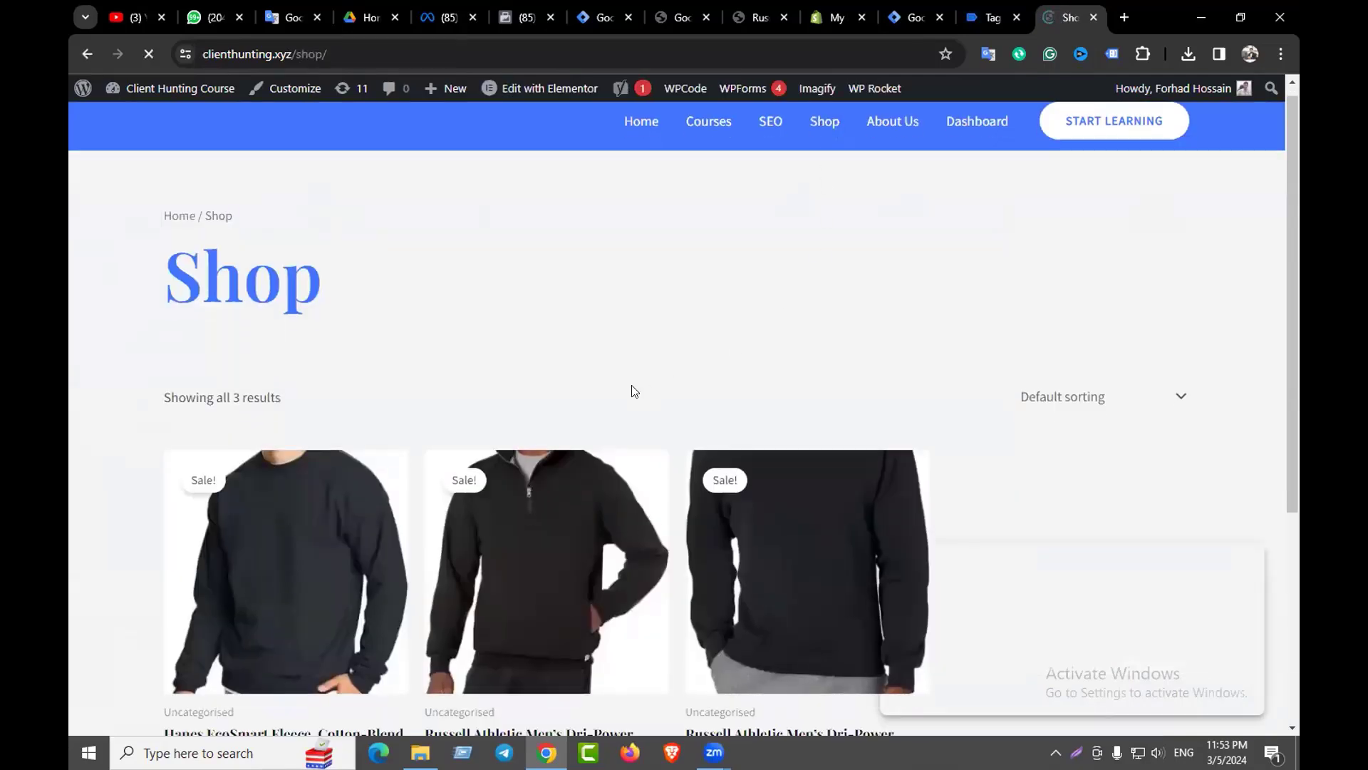
{"action": "left_click", "coordinate": [980, 16]}
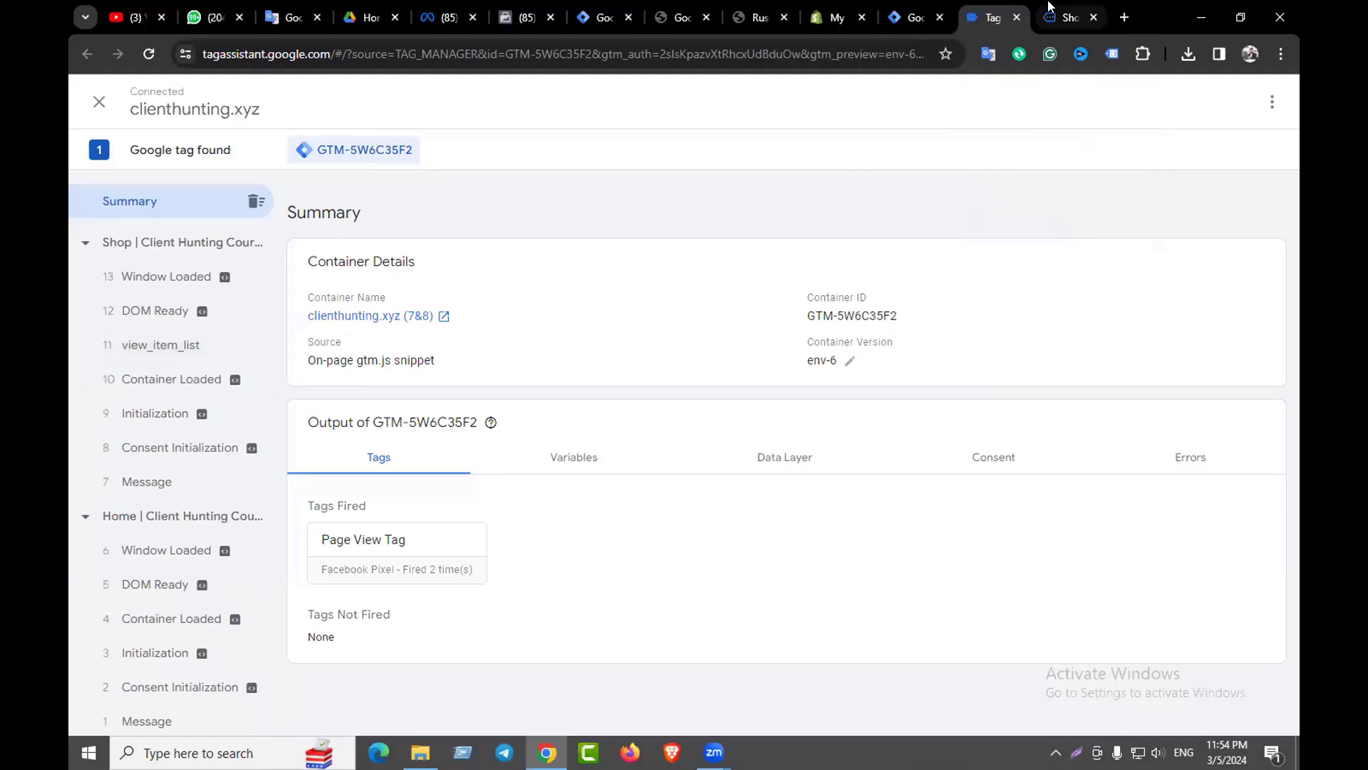
{"action": "left_click", "coordinate": [1069, 17]}
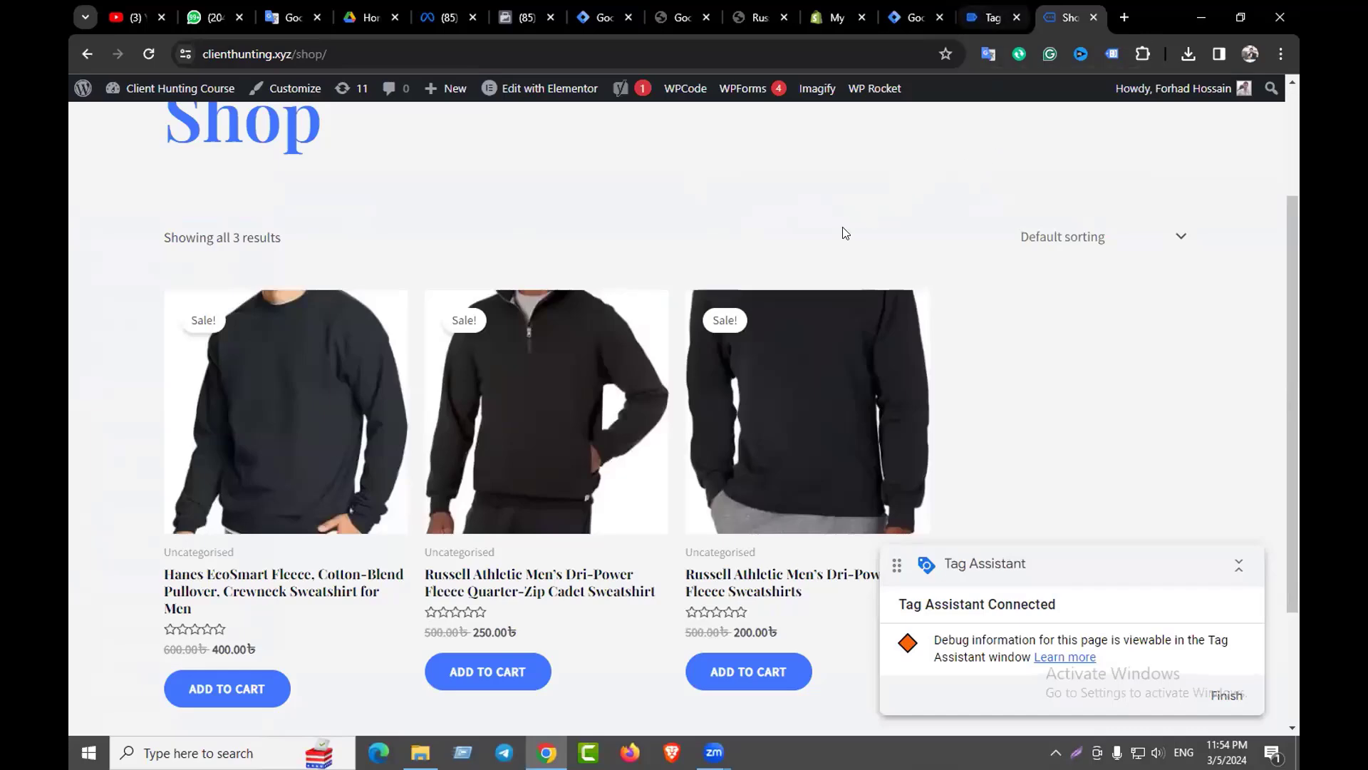
{"action": "left_click", "coordinate": [988, 17]}
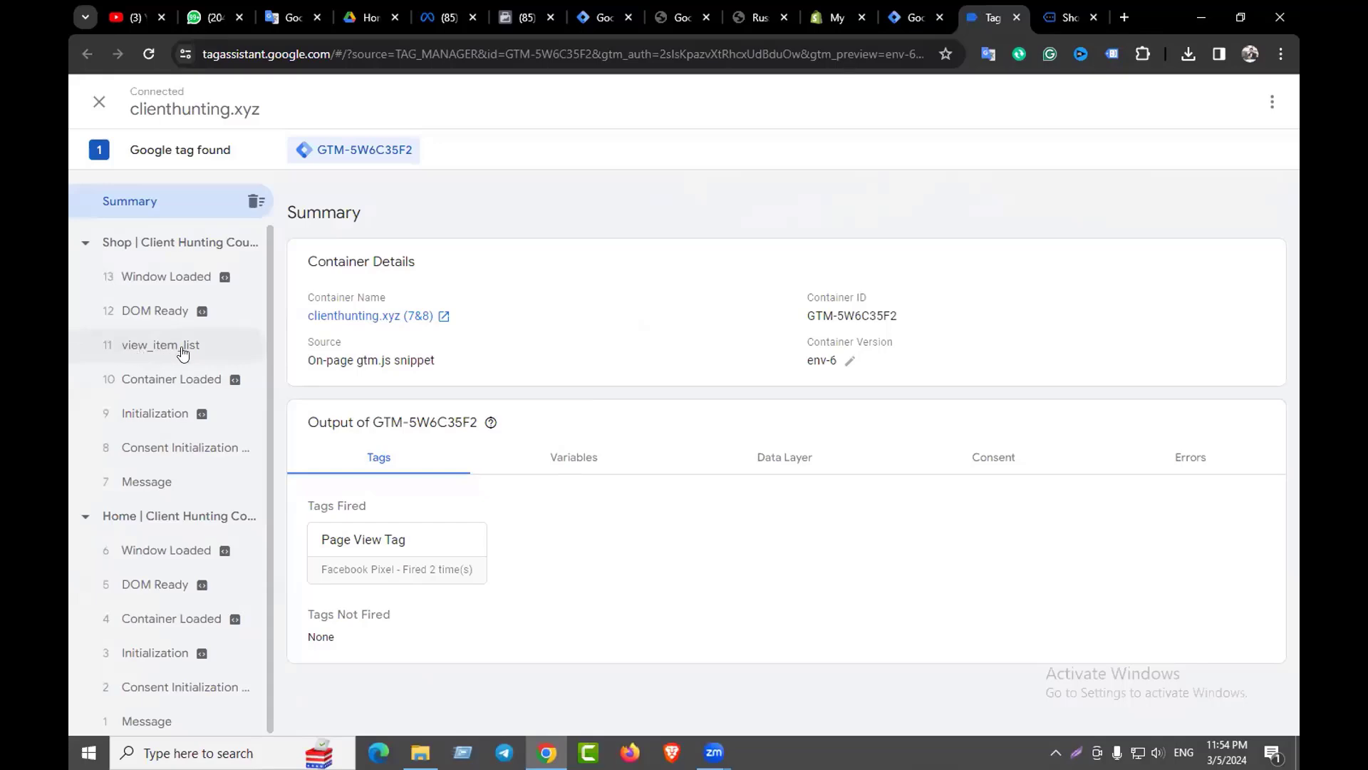
{"action": "left_click", "coordinate": [1048, 20]}
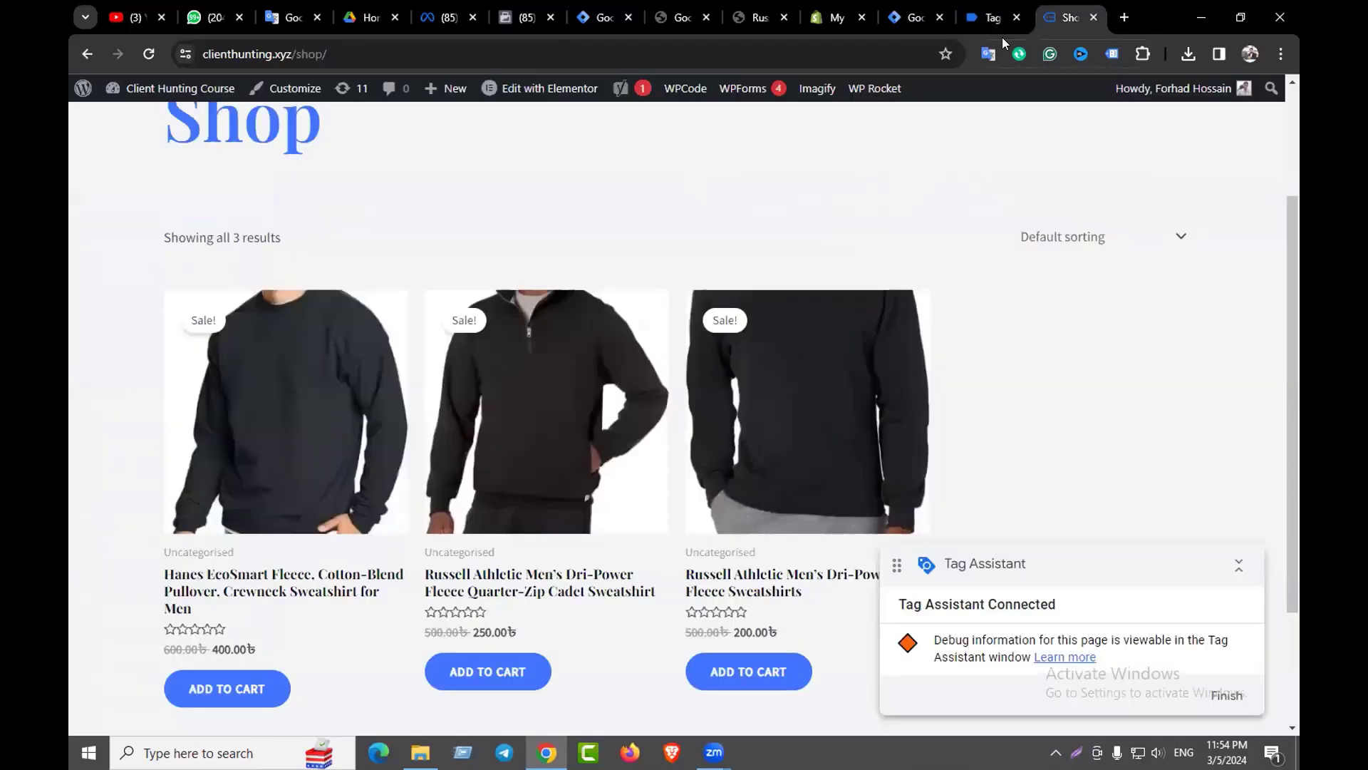
Open the Russell Athletic Men's Dri-Power Fleece Sweatshirts product page and show its view_item event in Tag Assistant
{"action": "scroll", "coordinate": [678, 242], "scroll_direction": "down", "scroll_amount": 2}
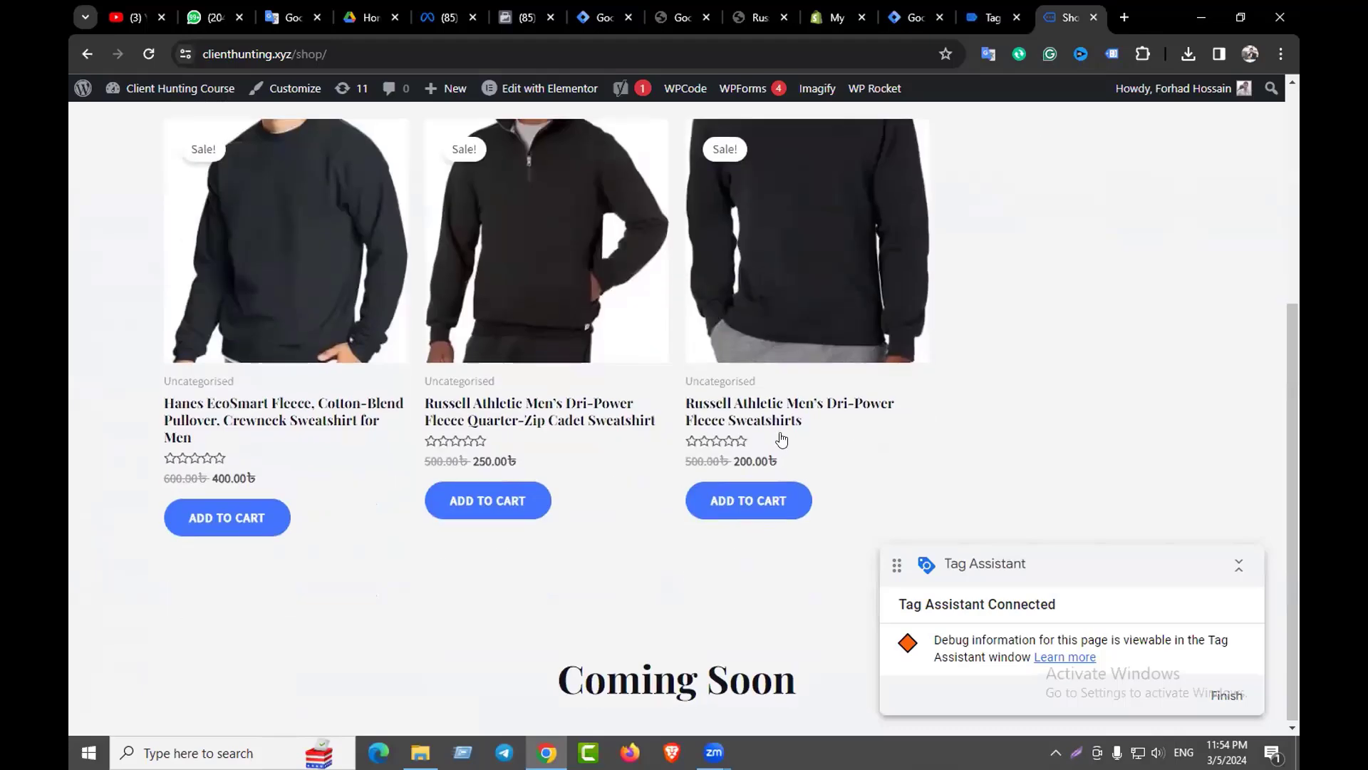
{"action": "left_click", "coordinate": [783, 411]}
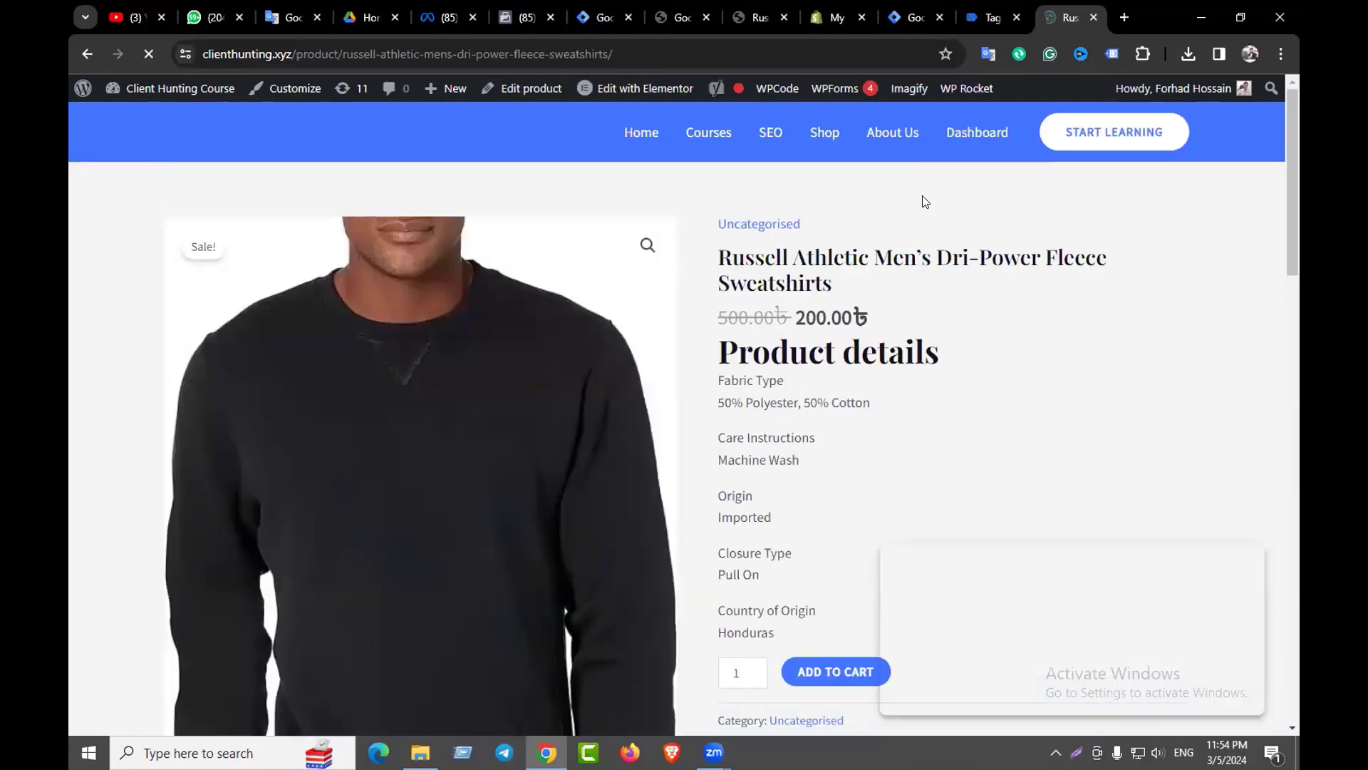
{"action": "left_click", "coordinate": [973, 16]}
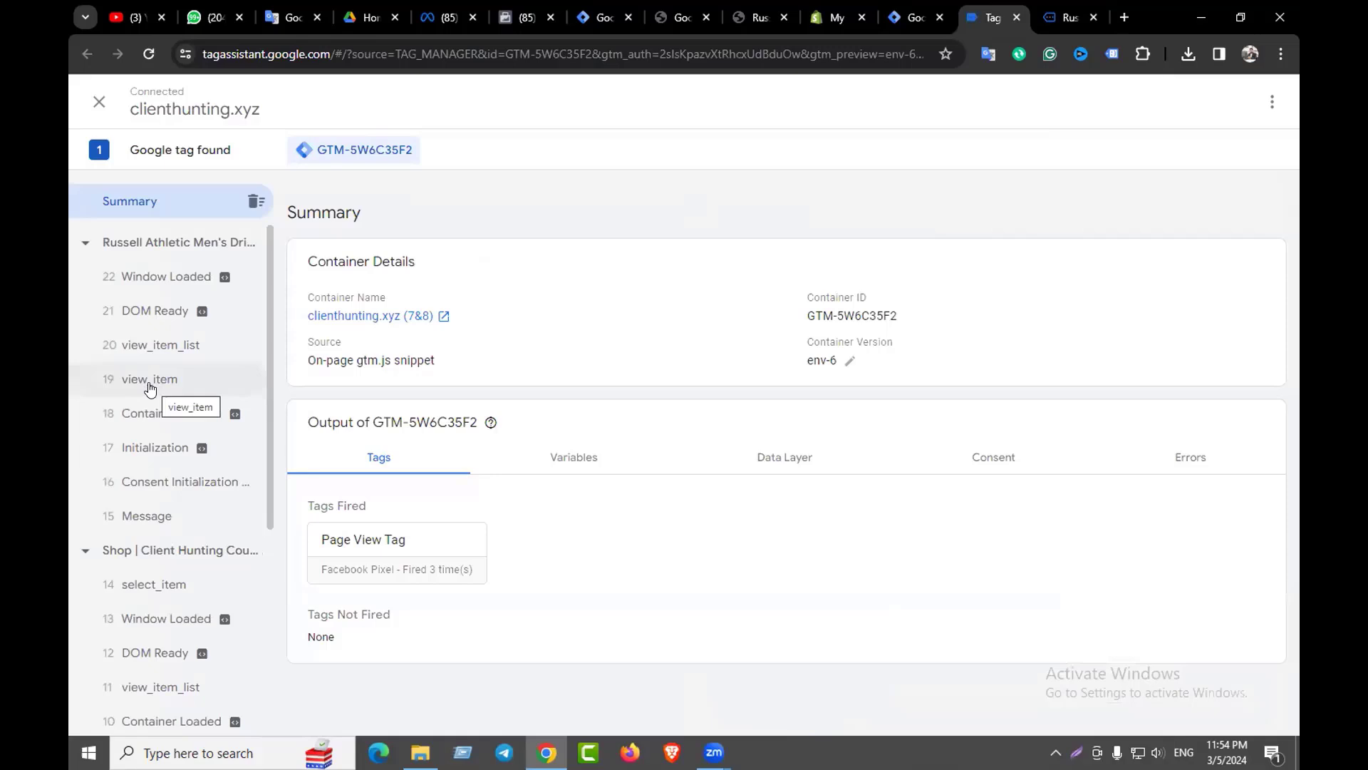
{"action": "left_click", "coordinate": [150, 389]}
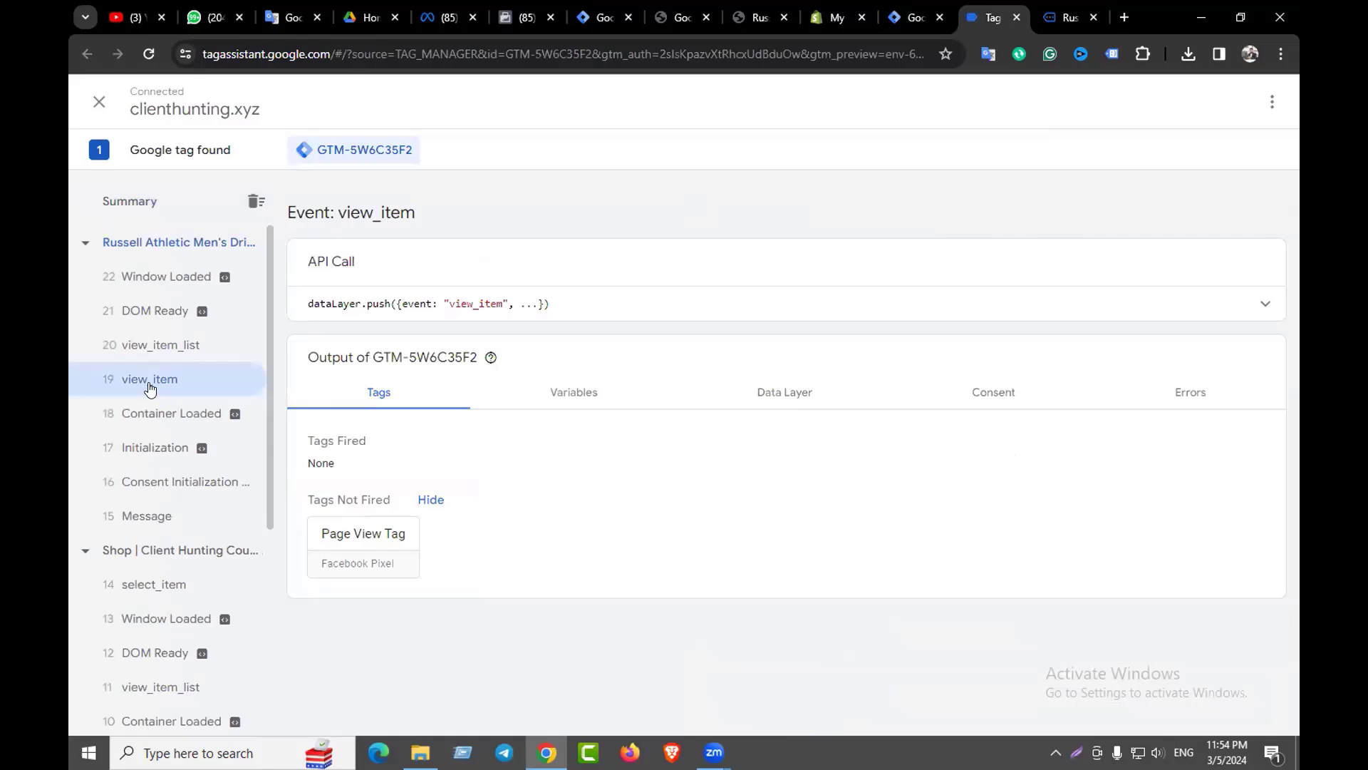
Copy the view_item event name from the API call and paste it as the Custom Event trigger's event name
{"action": "double_click", "coordinate": [472, 302]}
{"action": "key", "text": "ctrl+c"}
{"action": "left_click", "coordinate": [911, 17]}
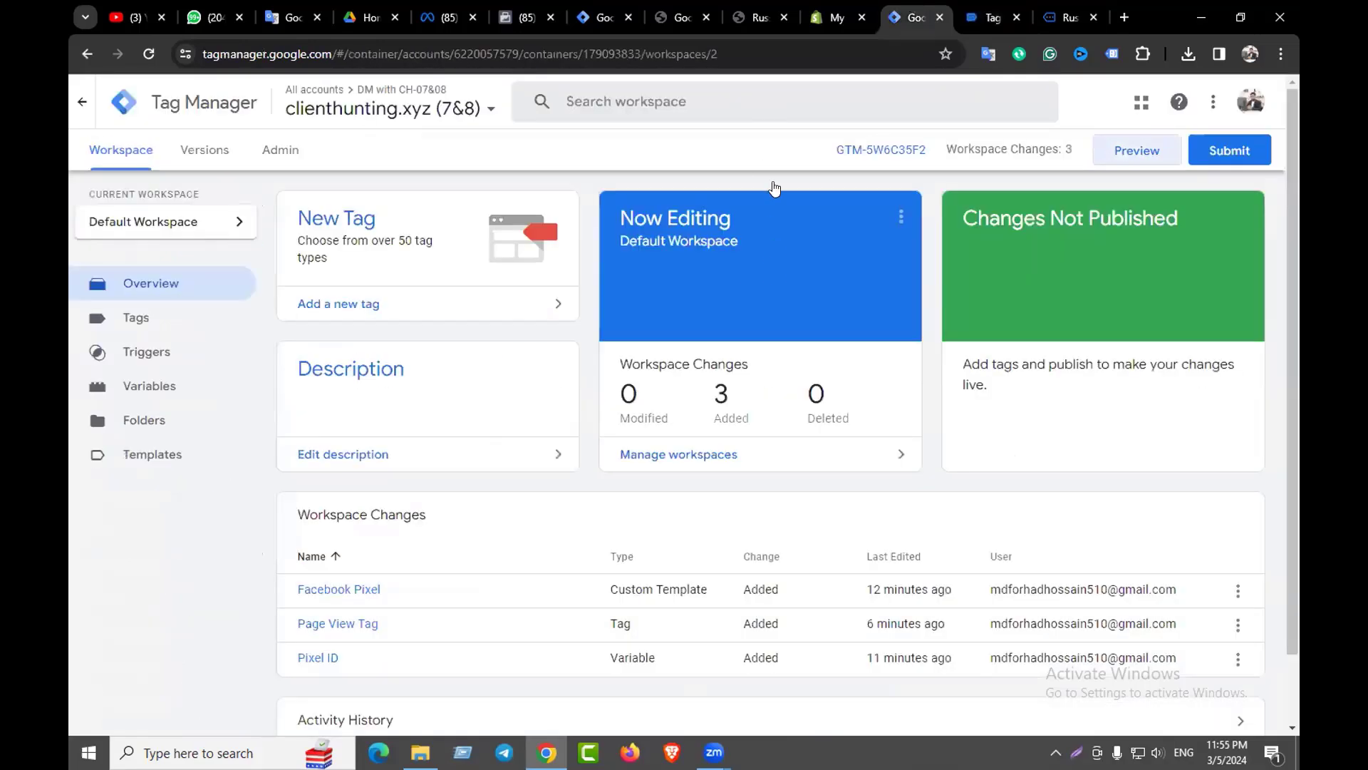
{"action": "left_click", "coordinate": [609, 8]}
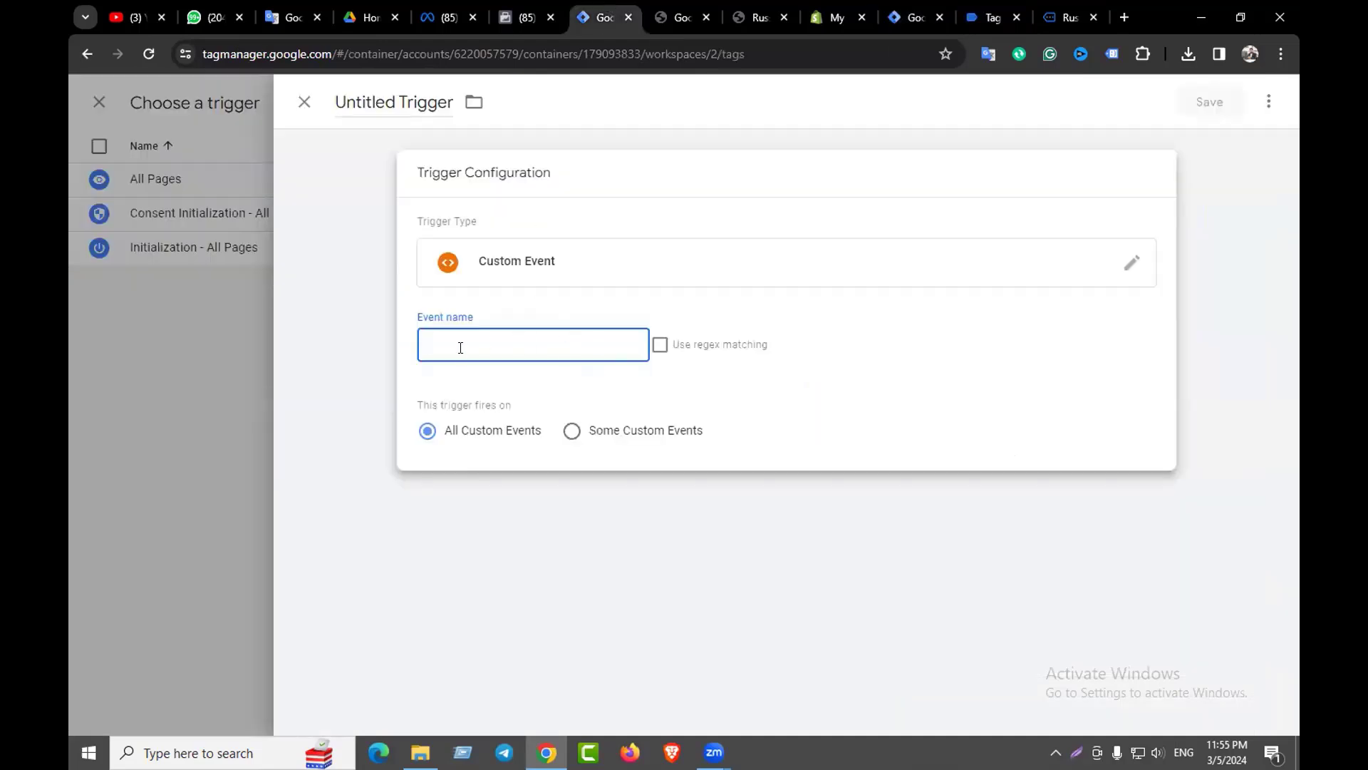
{"action": "key", "text": "ctrl+v"}
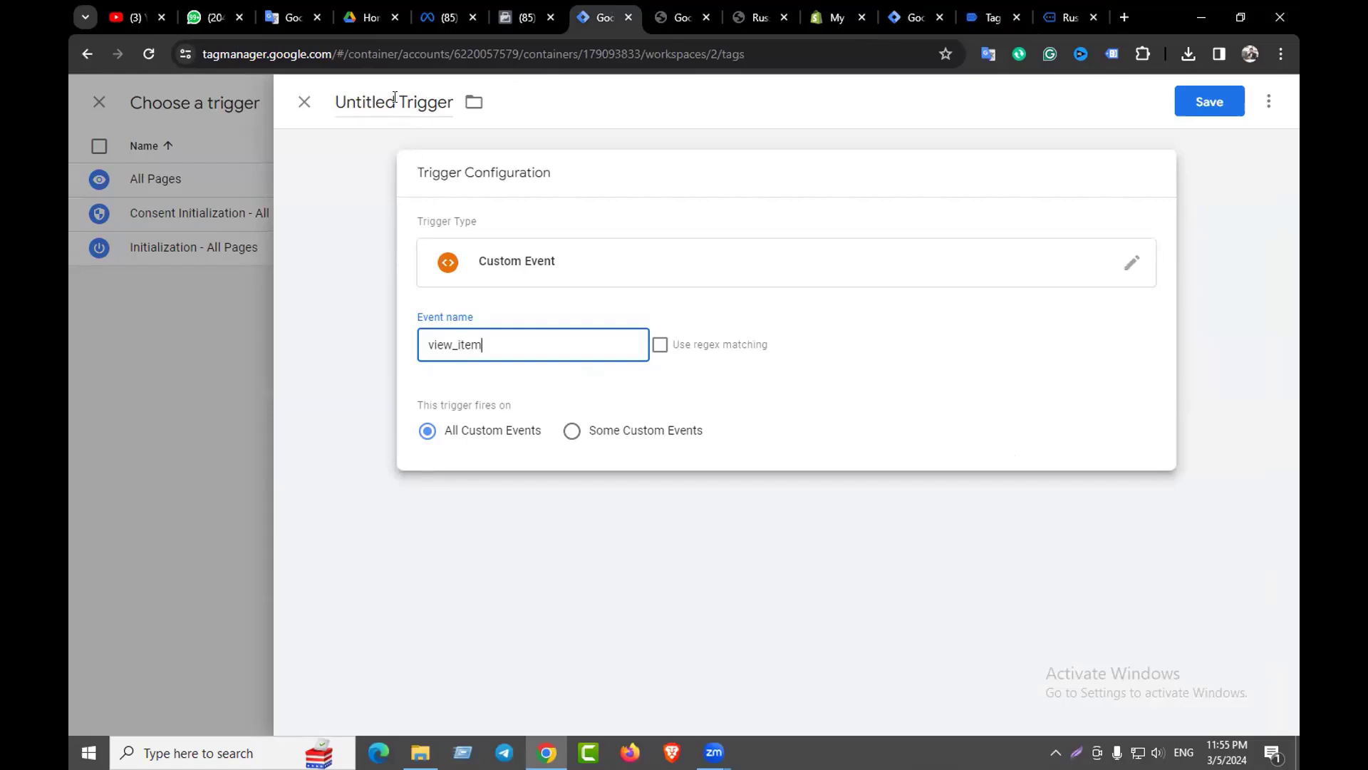
Name the trigger View Content Trigger and save it to the tag
{"action": "left_click_drag", "start_coordinate": [397, 102], "coordinate": [325, 101]}
{"action": "key", "text": "BackSpace"}
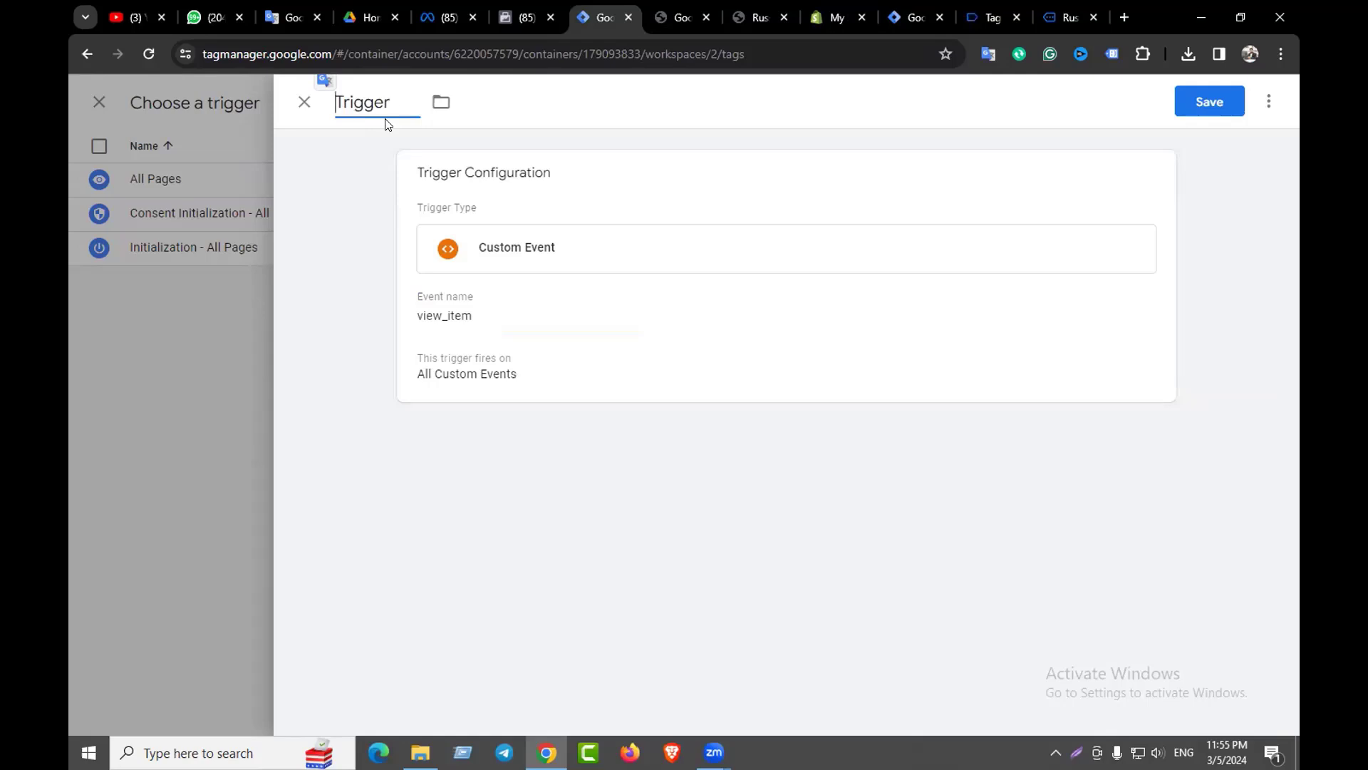
{"action": "type", "text": "View Con"}
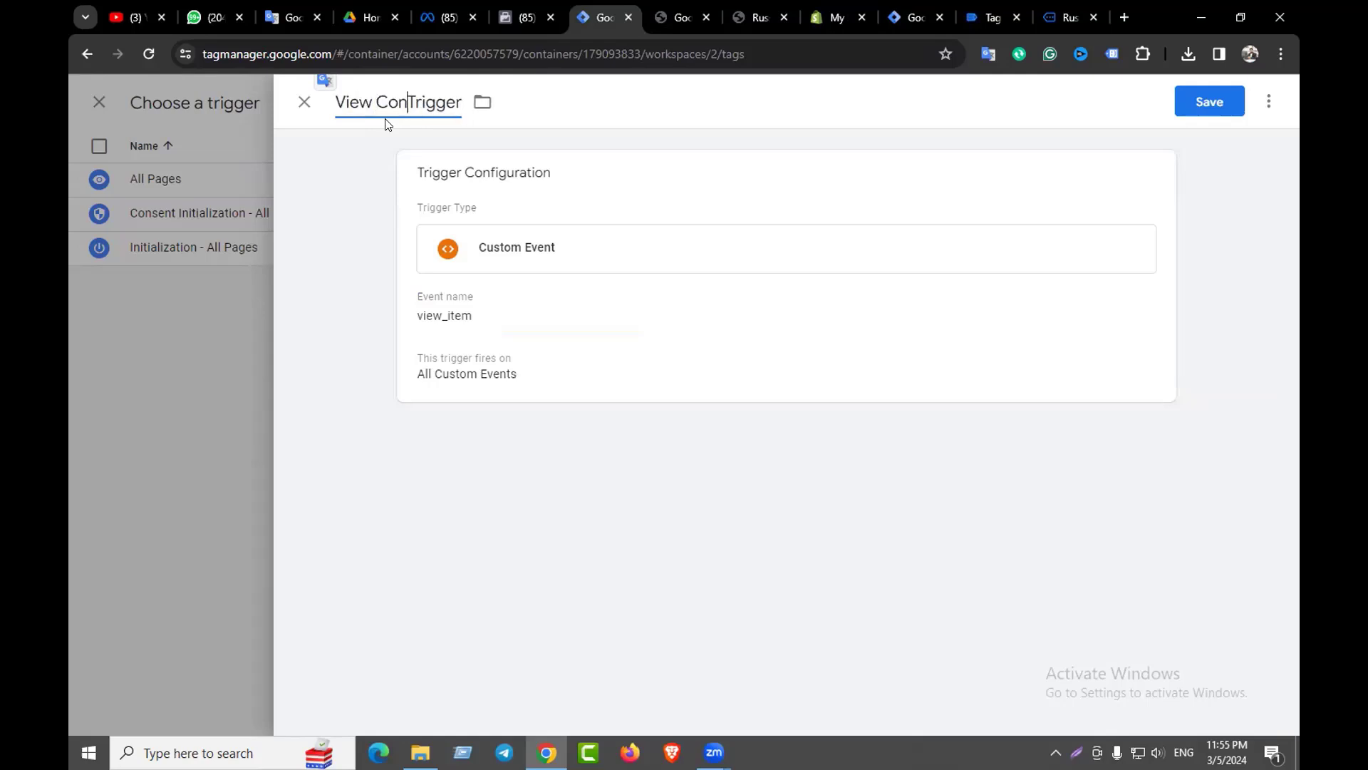
{"action": "type", "text": "tent"}
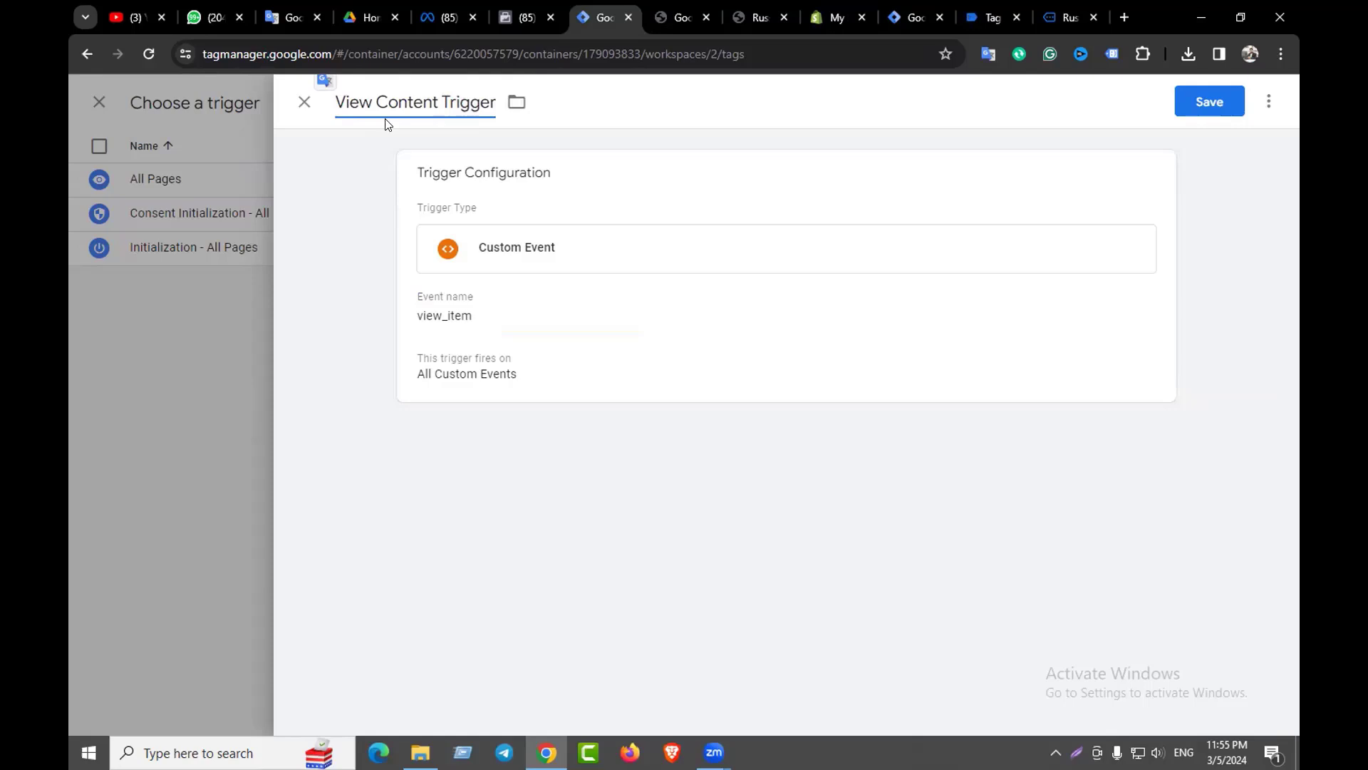
{"action": "left_click", "coordinate": [1196, 102]}
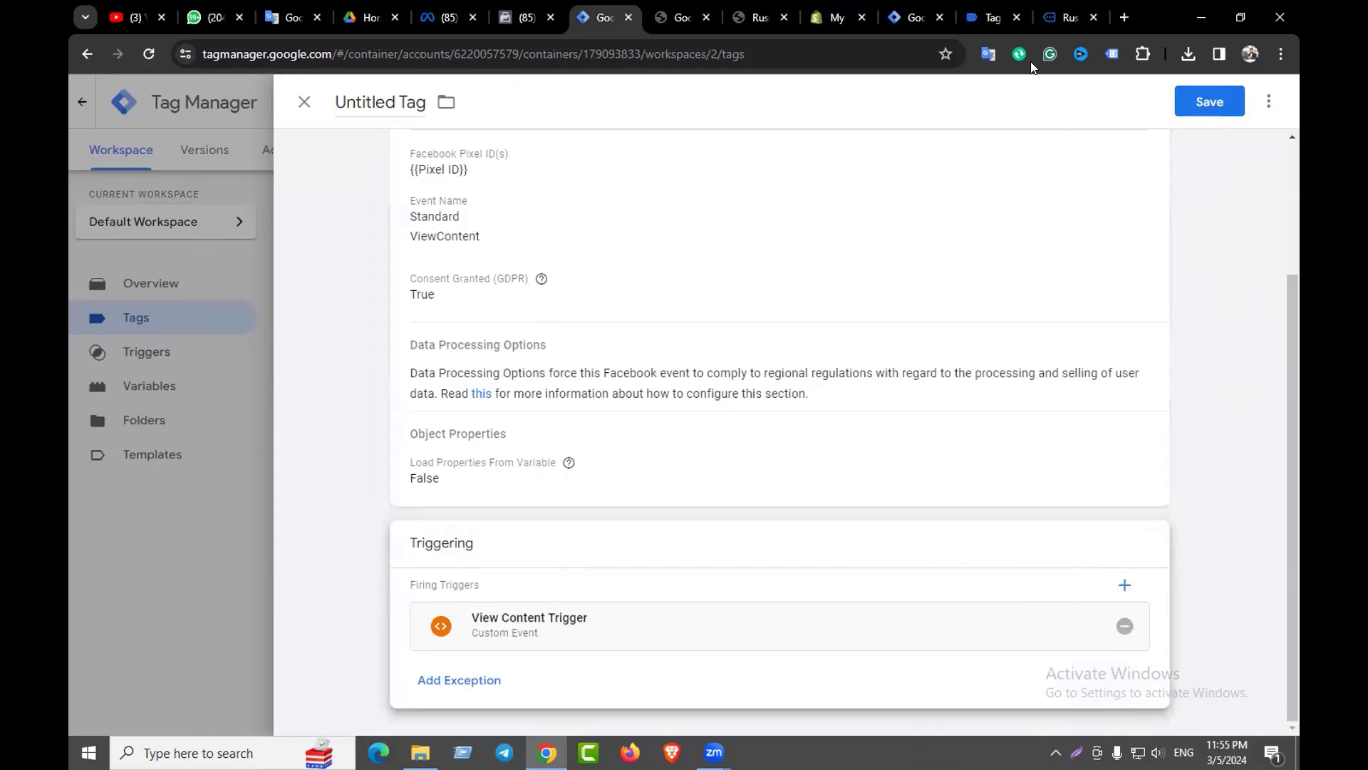
Recheck the view_item event in Tag Assistant, and rename the untitled tag as View Content Tag
{"action": "left_click", "coordinate": [993, 17]}
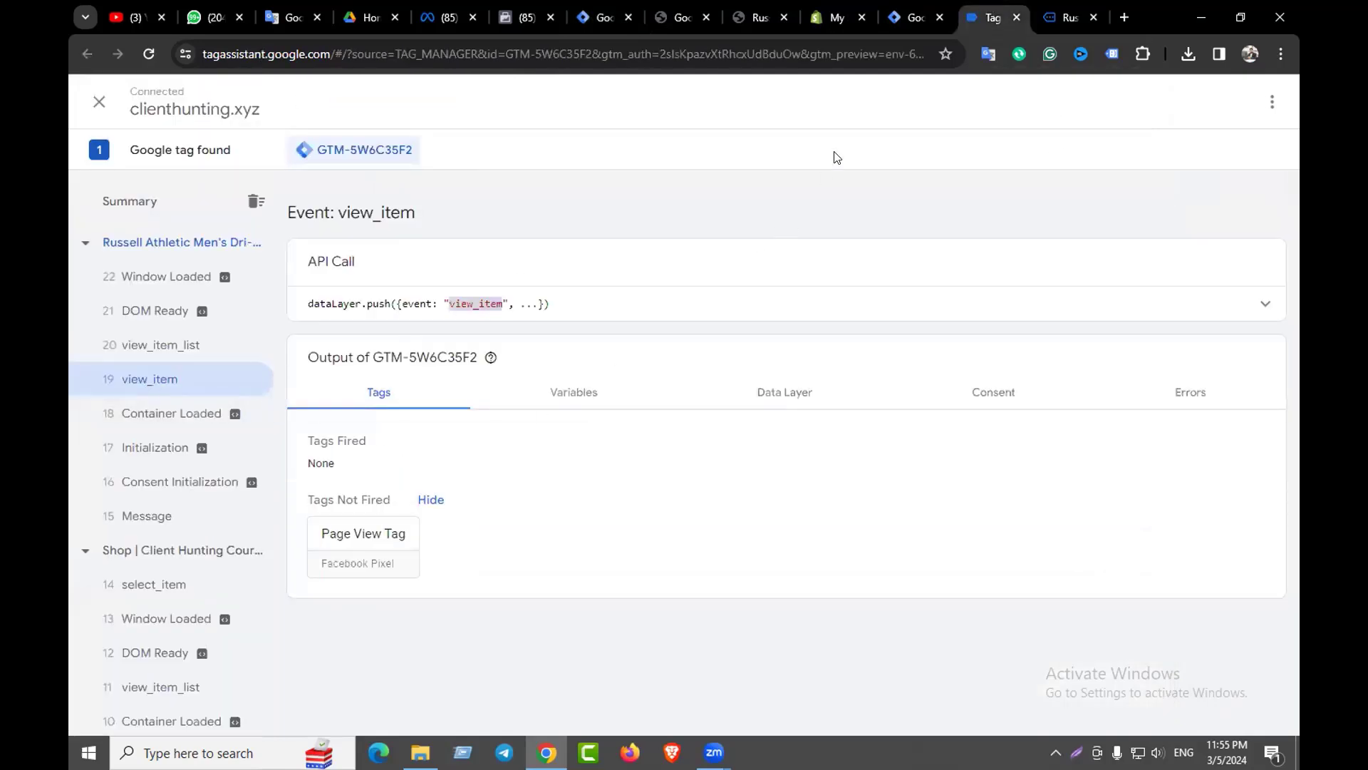
{"action": "left_click", "coordinate": [605, 17]}
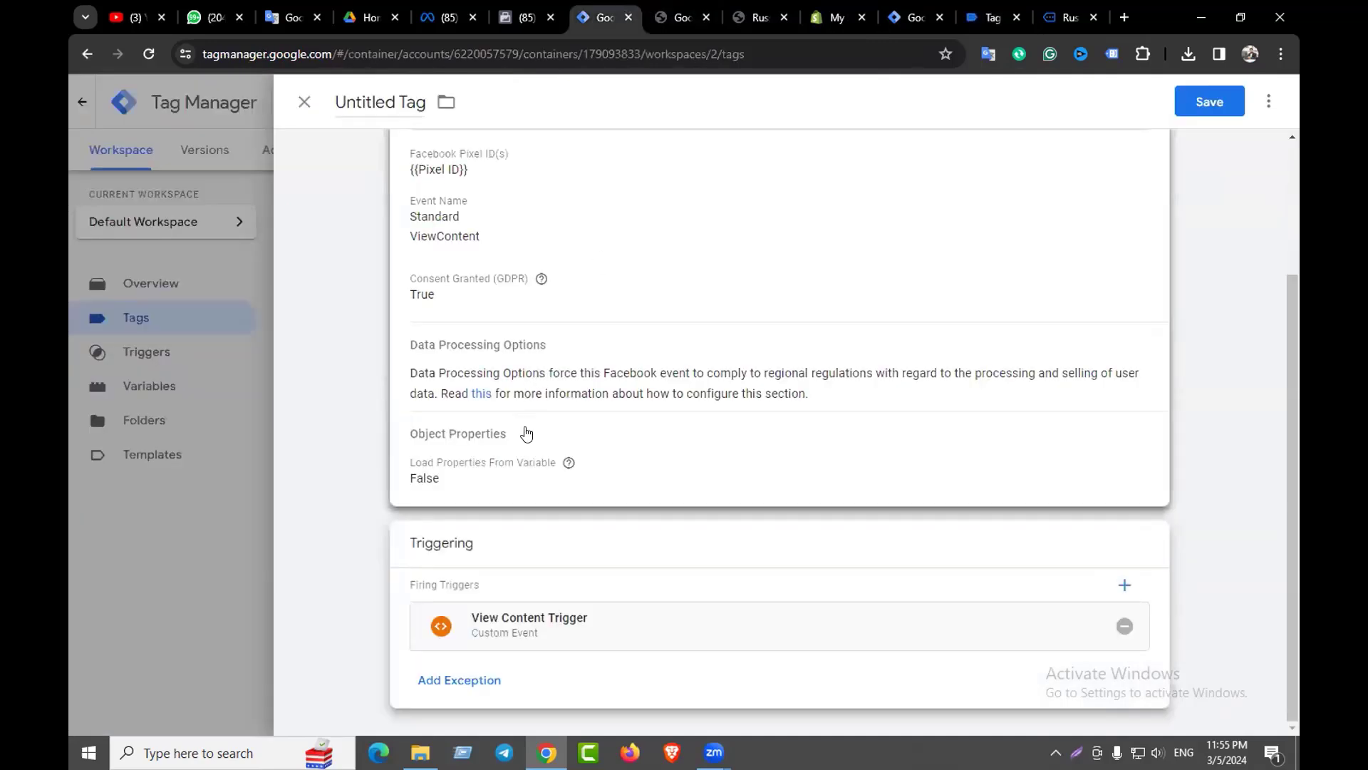
{"action": "scroll", "coordinate": [531, 581], "scroll_direction": "up", "scroll_amount": 3}
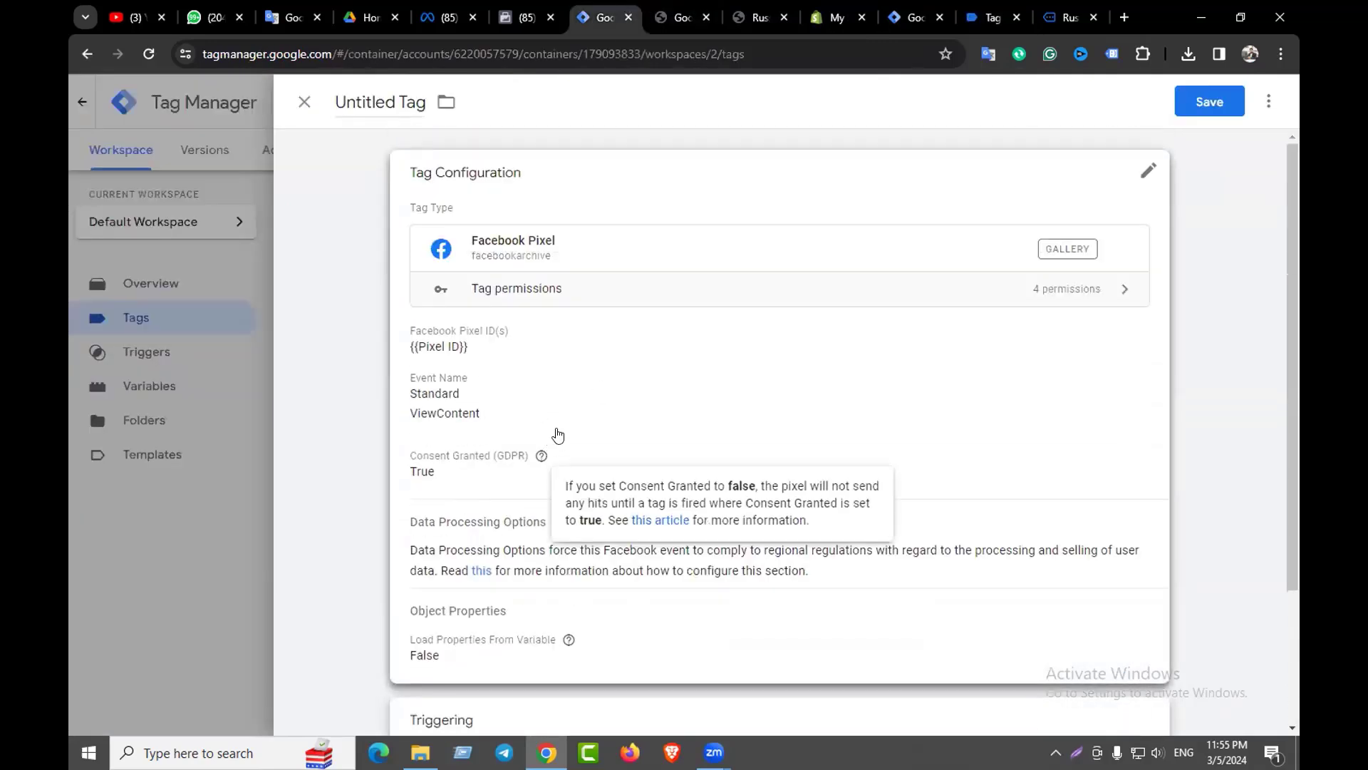
{"action": "left_click_drag", "start_coordinate": [396, 101], "coordinate": [334, 102]}
{"action": "key", "text": "BackSpace"}
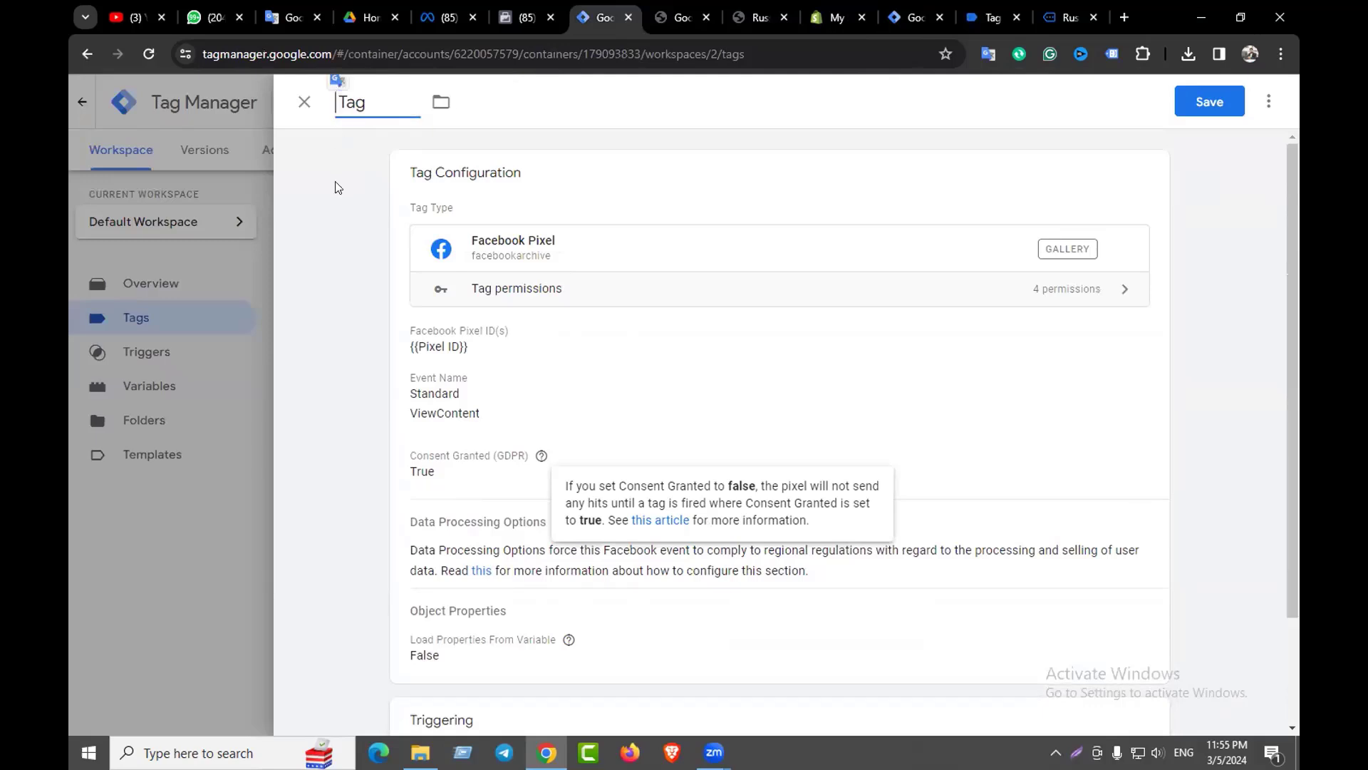
{"action": "type", "text": "View Content"}
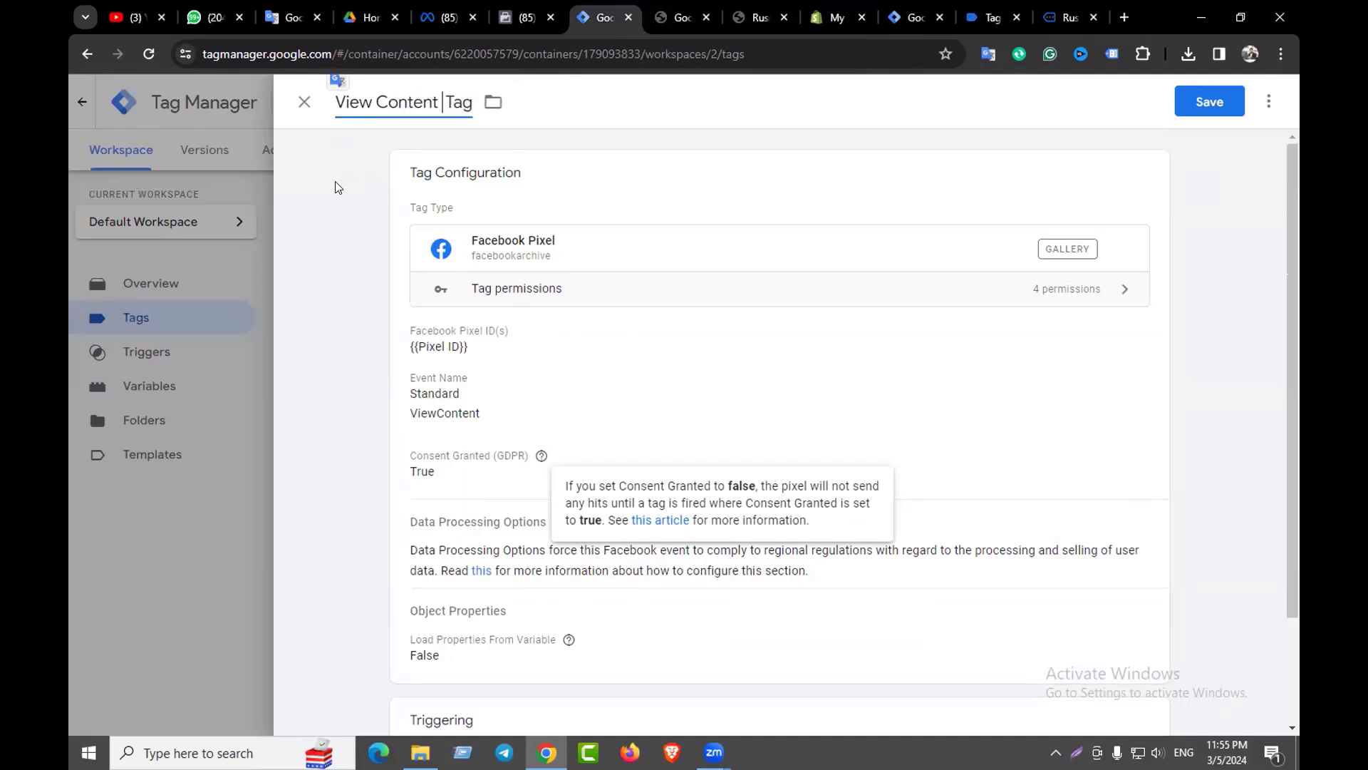
Finish the tag name as View Content Tag, review its configuration and firing trigger, and save the tag
{"action": "key", "text": "BackSpace"}
{"action": "left_click", "coordinate": [739, 132]}
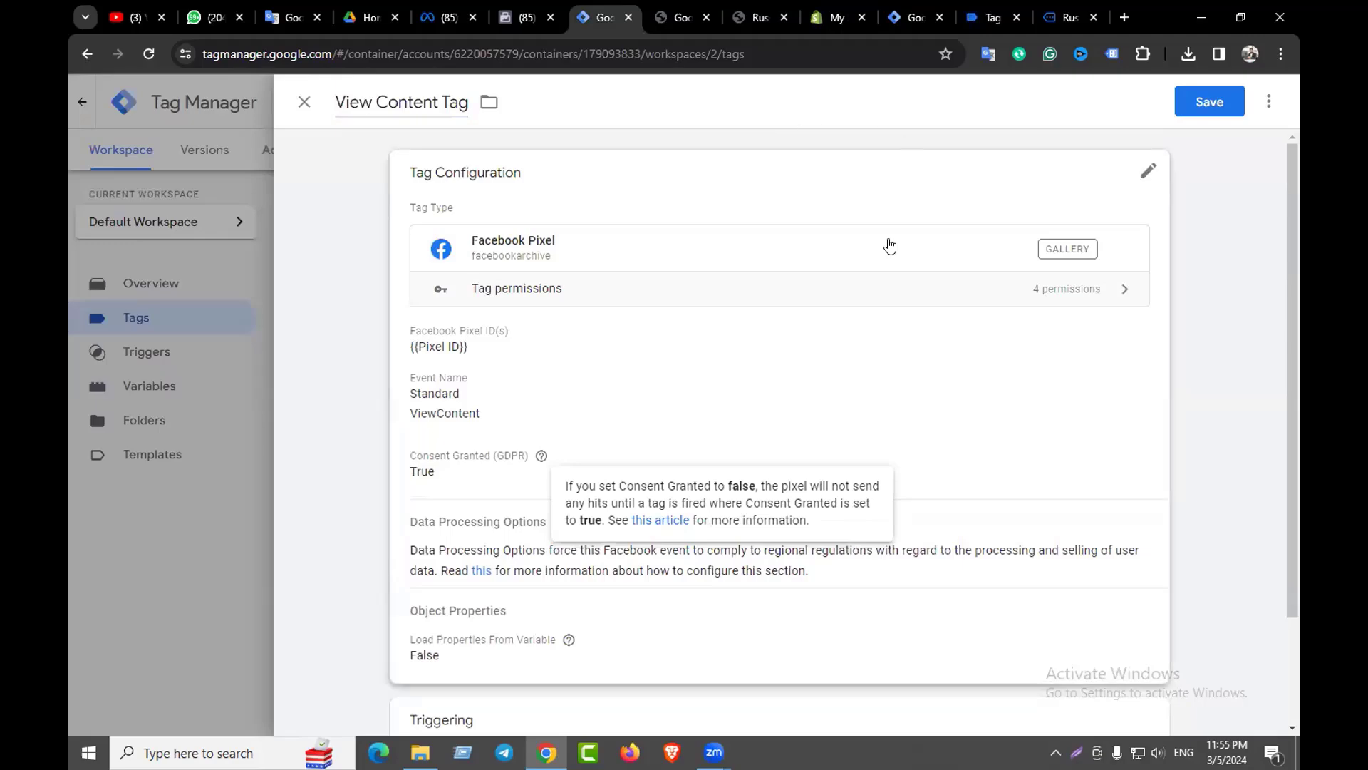
{"action": "scroll", "coordinate": [890, 246], "scroll_direction": "down", "scroll_amount": 2}
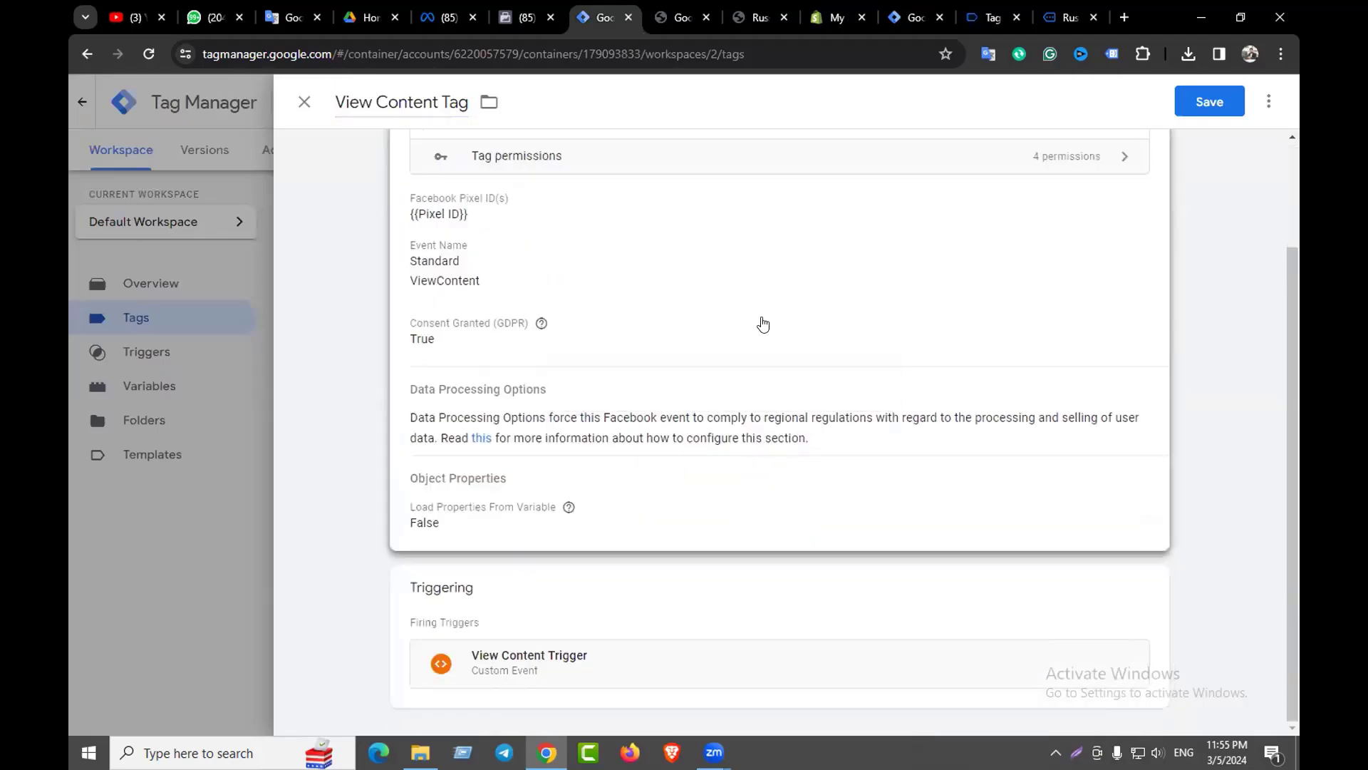
{"action": "scroll", "coordinate": [763, 325], "scroll_direction": "up", "scroll_amount": 2}
{"action": "left_click", "coordinate": [1216, 102]}
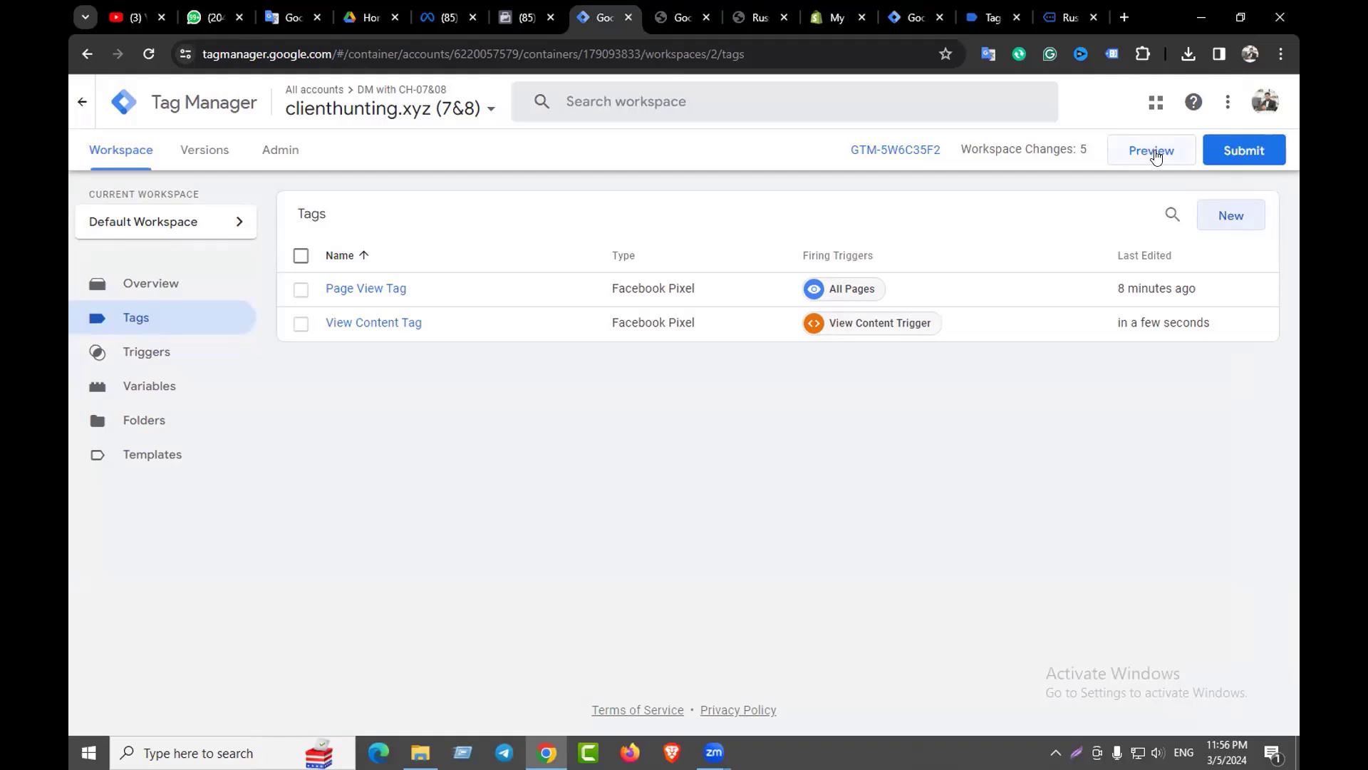
{"action": "left_click", "coordinate": [1156, 157]}
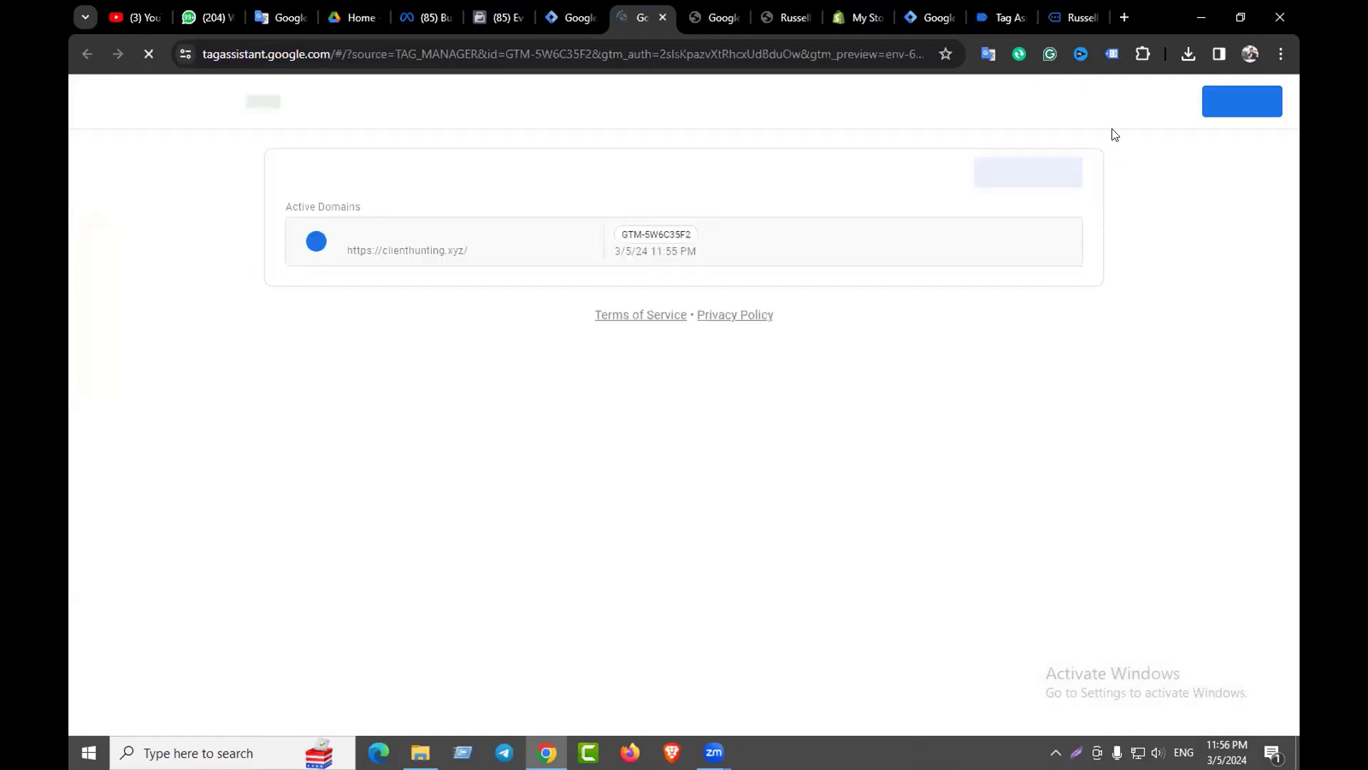
{"action": "left_click", "coordinate": [1006, 15]}
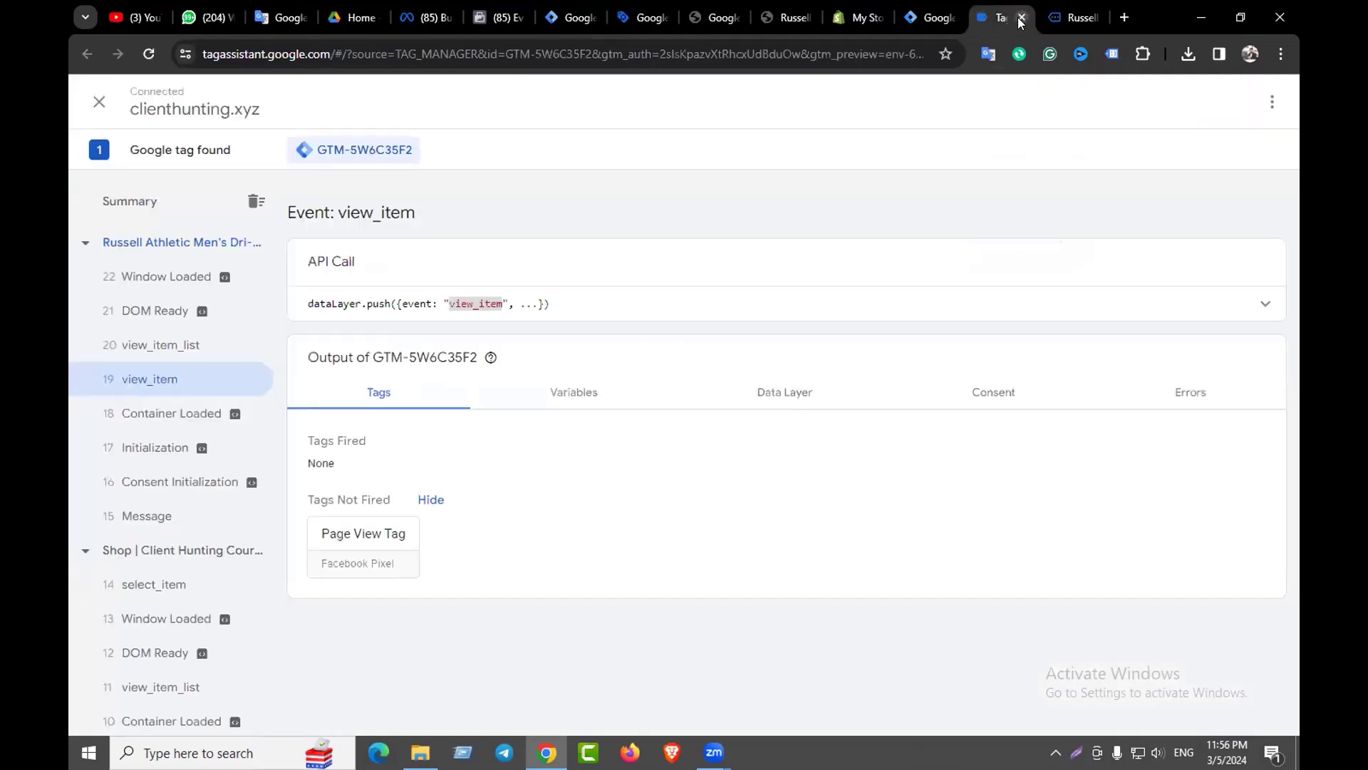
{"action": "left_click", "coordinate": [639, 13]}
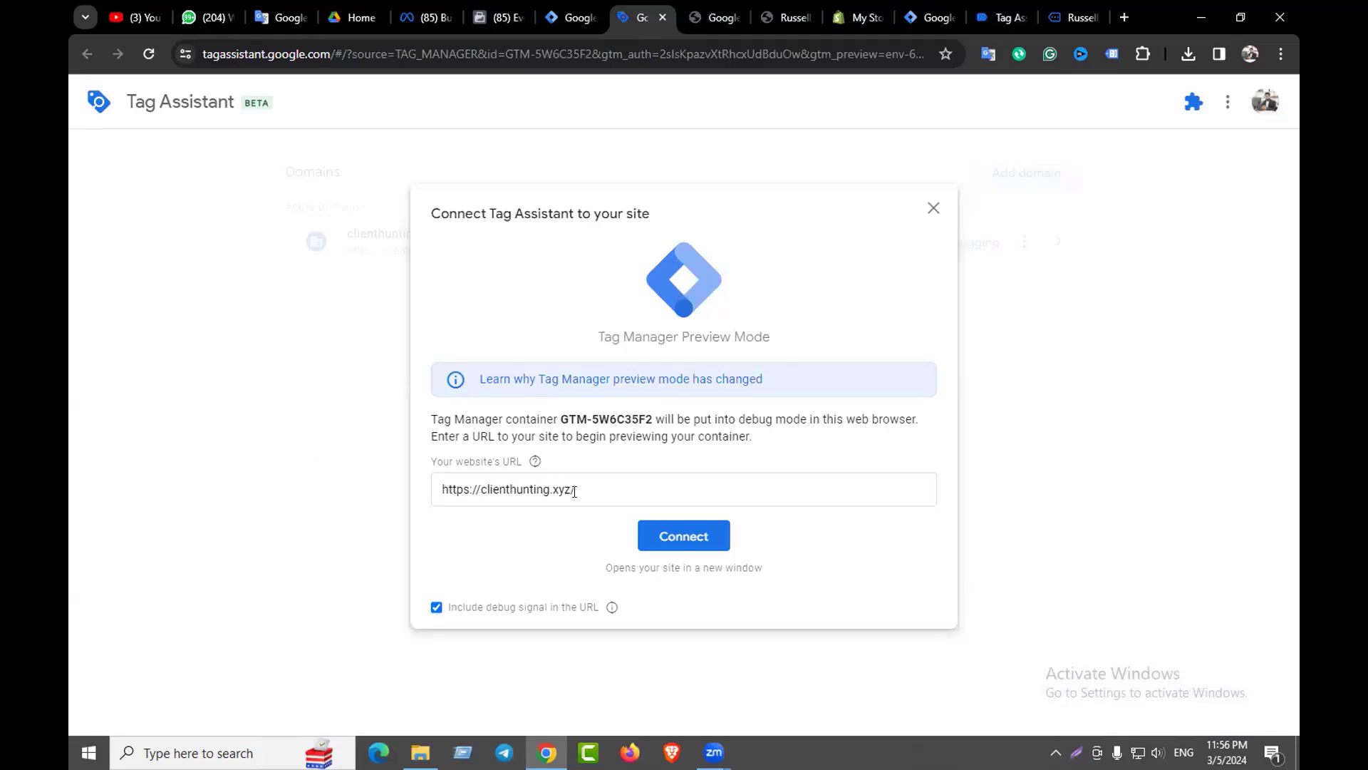
{"action": "left_click", "coordinate": [678, 536]}
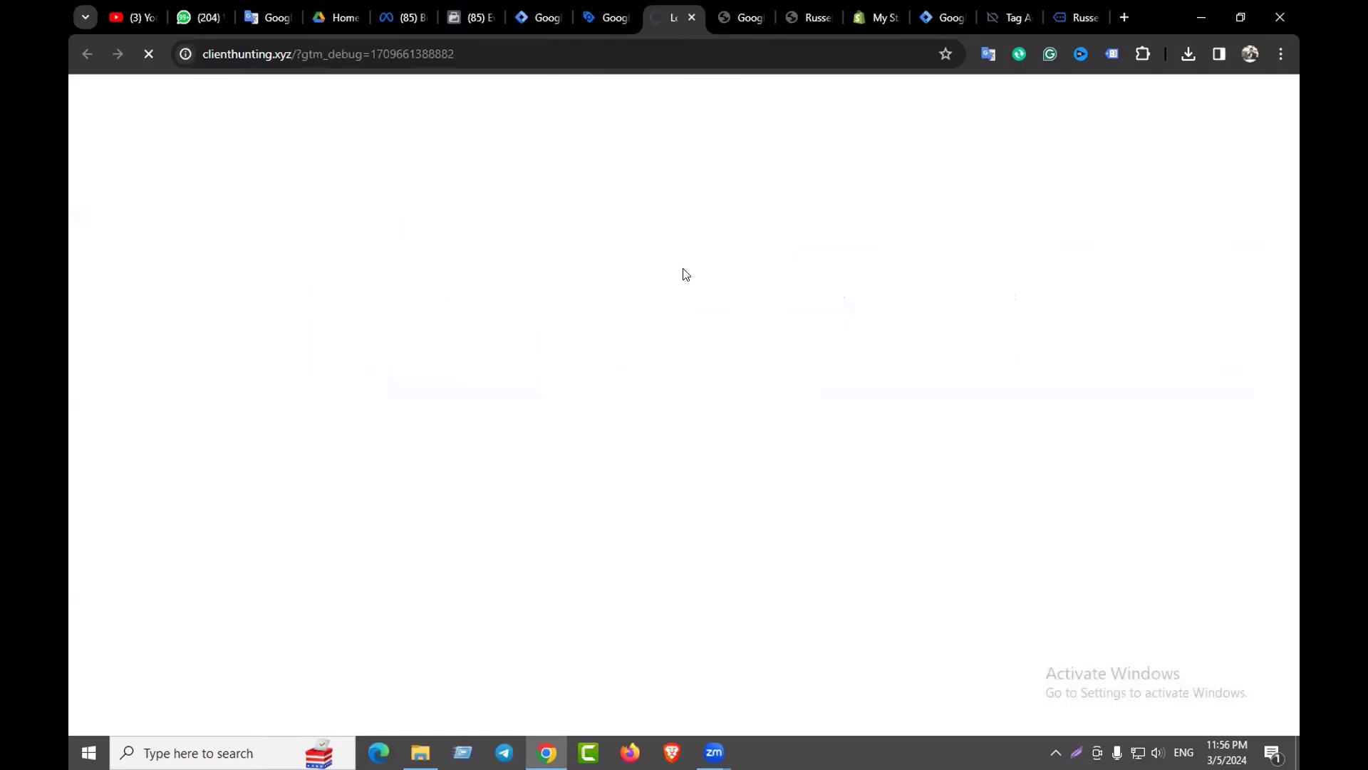
{"action": "left_click", "coordinate": [606, 13]}
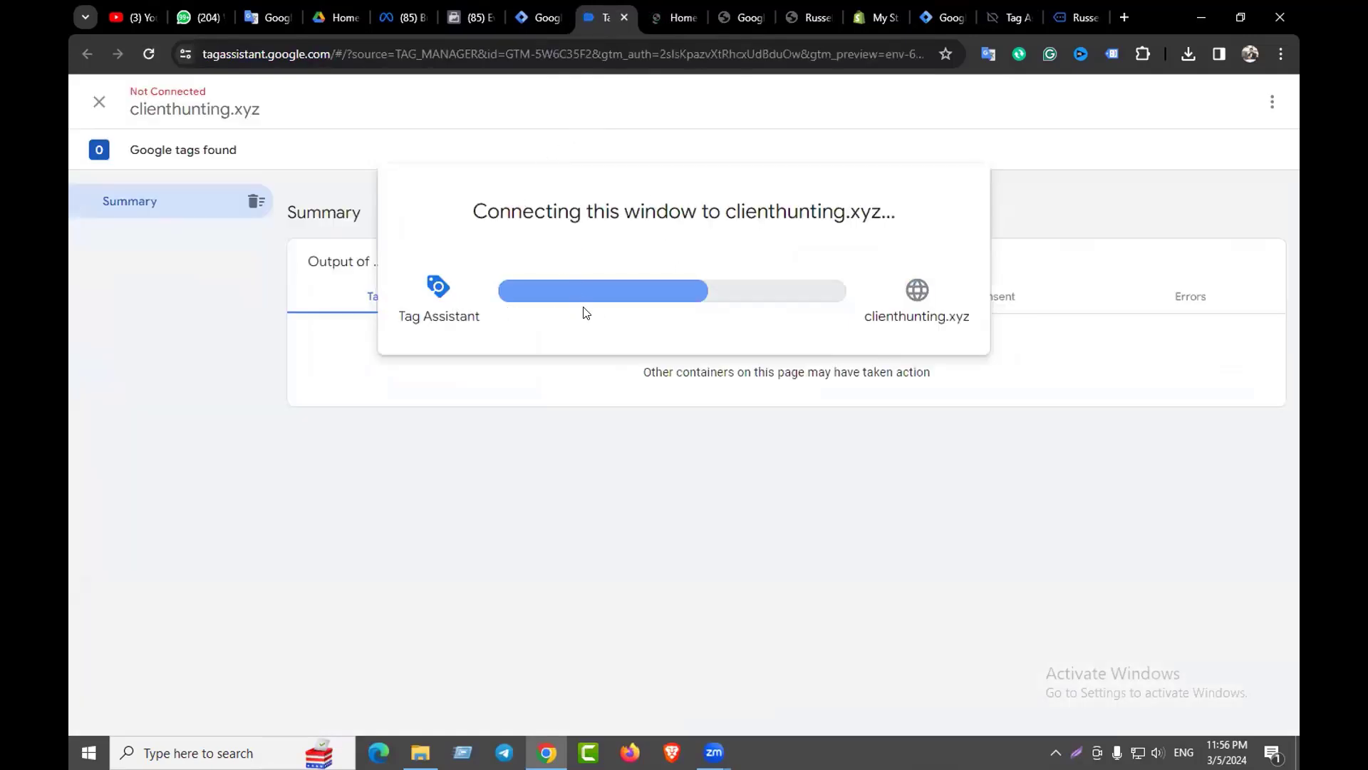
{"action": "left_click", "coordinate": [663, 398]}
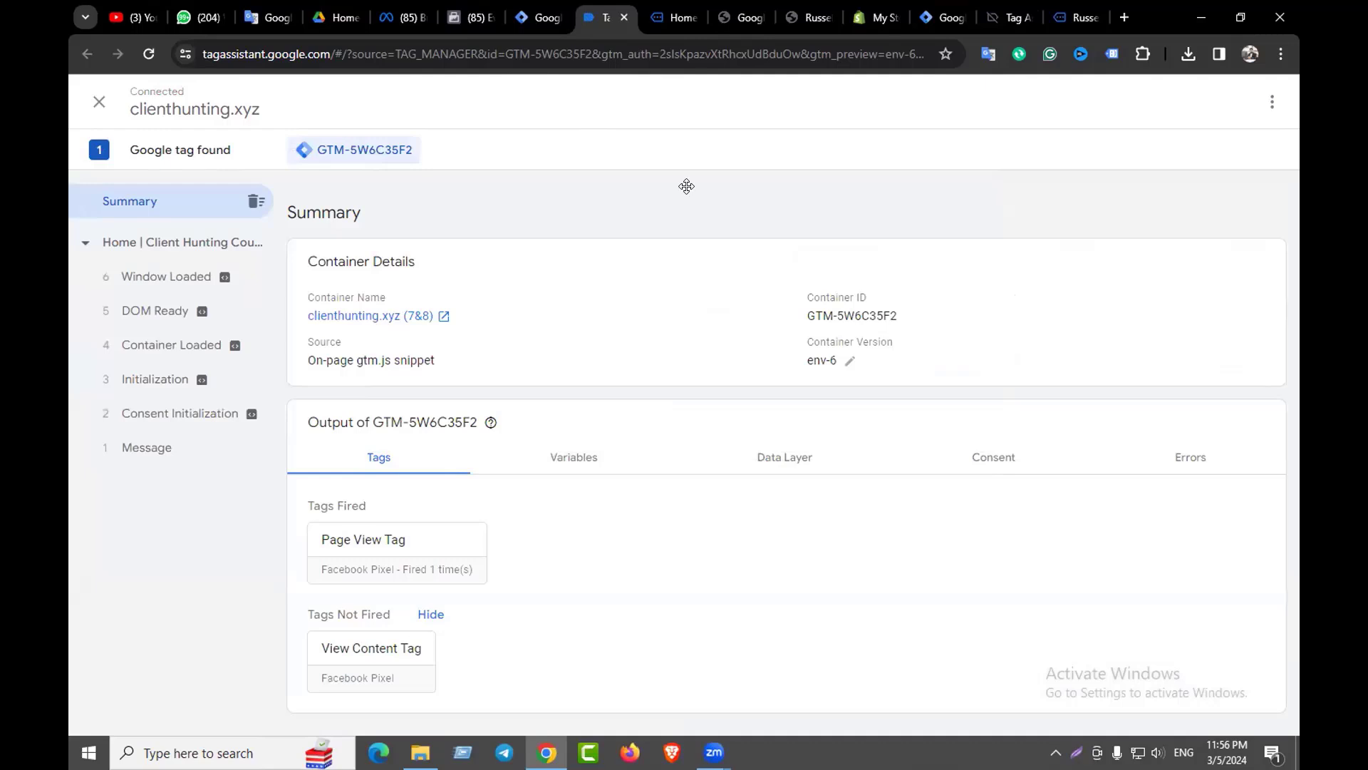
Open the connected site's Shop page and check in Tag Assistant which tags fire there
{"action": "left_click", "coordinate": [663, 13]}
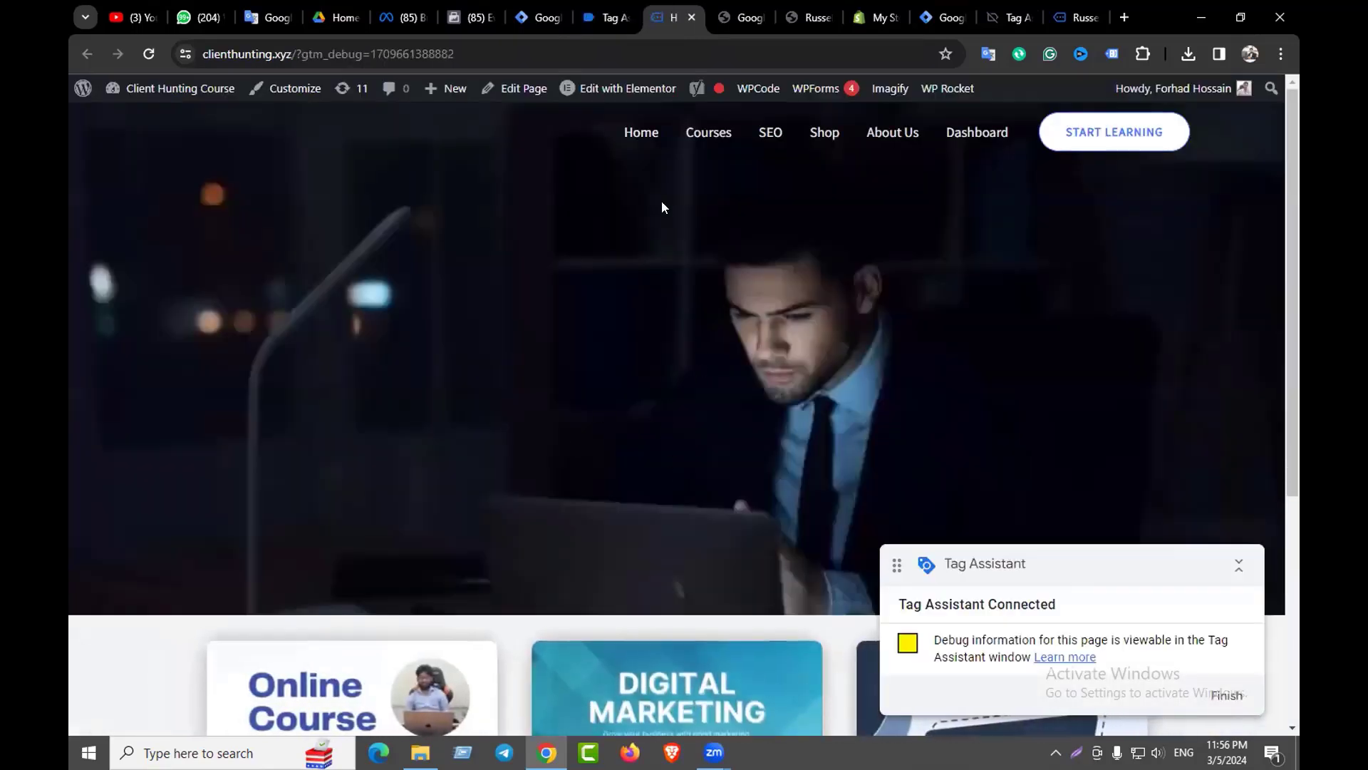
{"action": "left_click", "coordinate": [585, 11]}
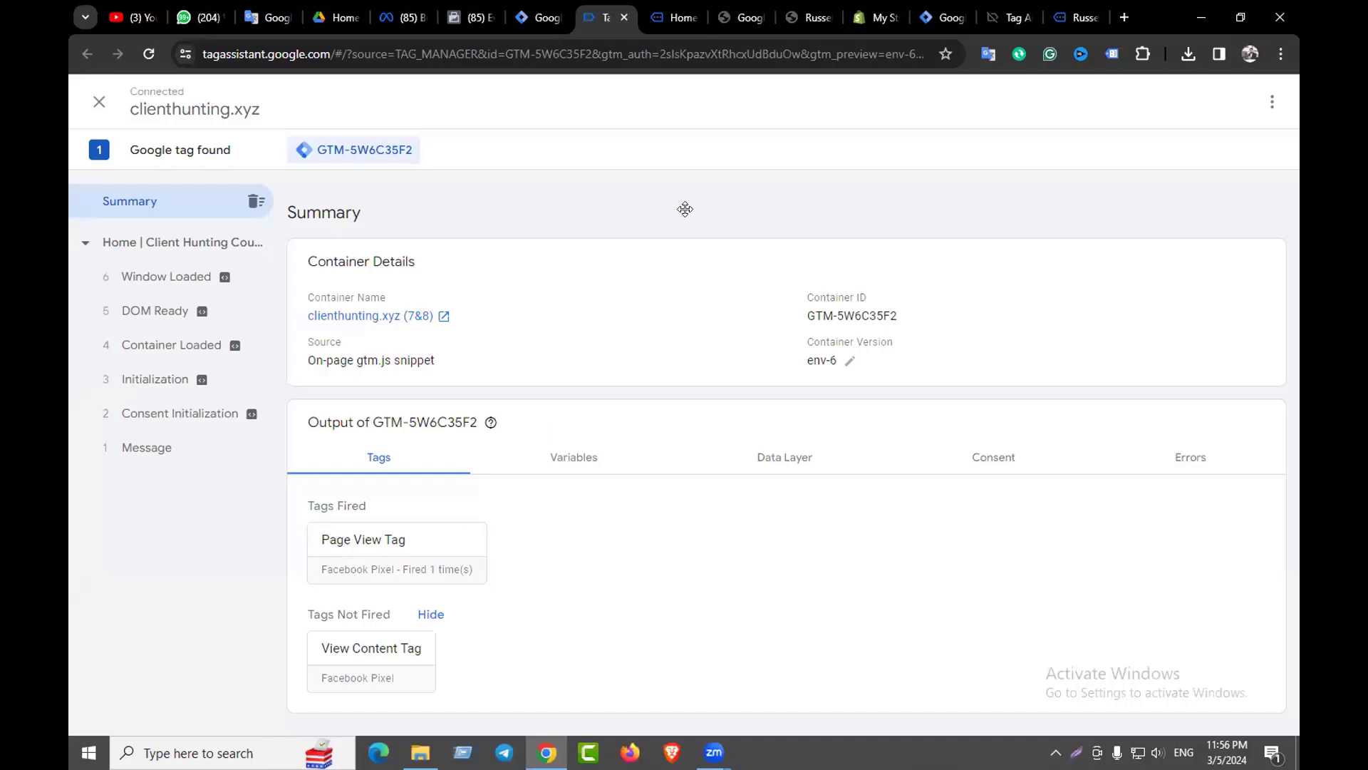
{"action": "left_click", "coordinate": [673, 18]}
{"action": "left_click", "coordinate": [827, 133]}
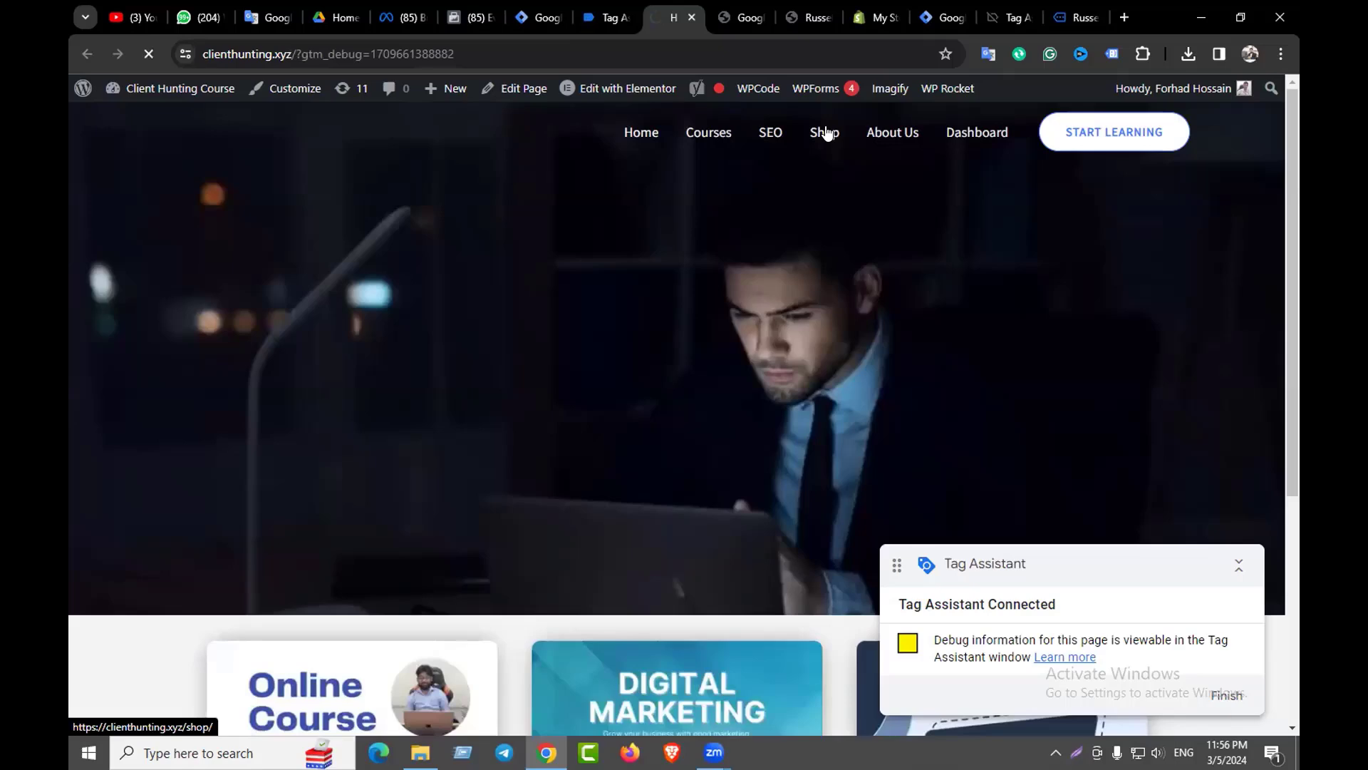
{"action": "scroll", "coordinate": [733, 321], "scroll_direction": "down", "scroll_amount": 3}
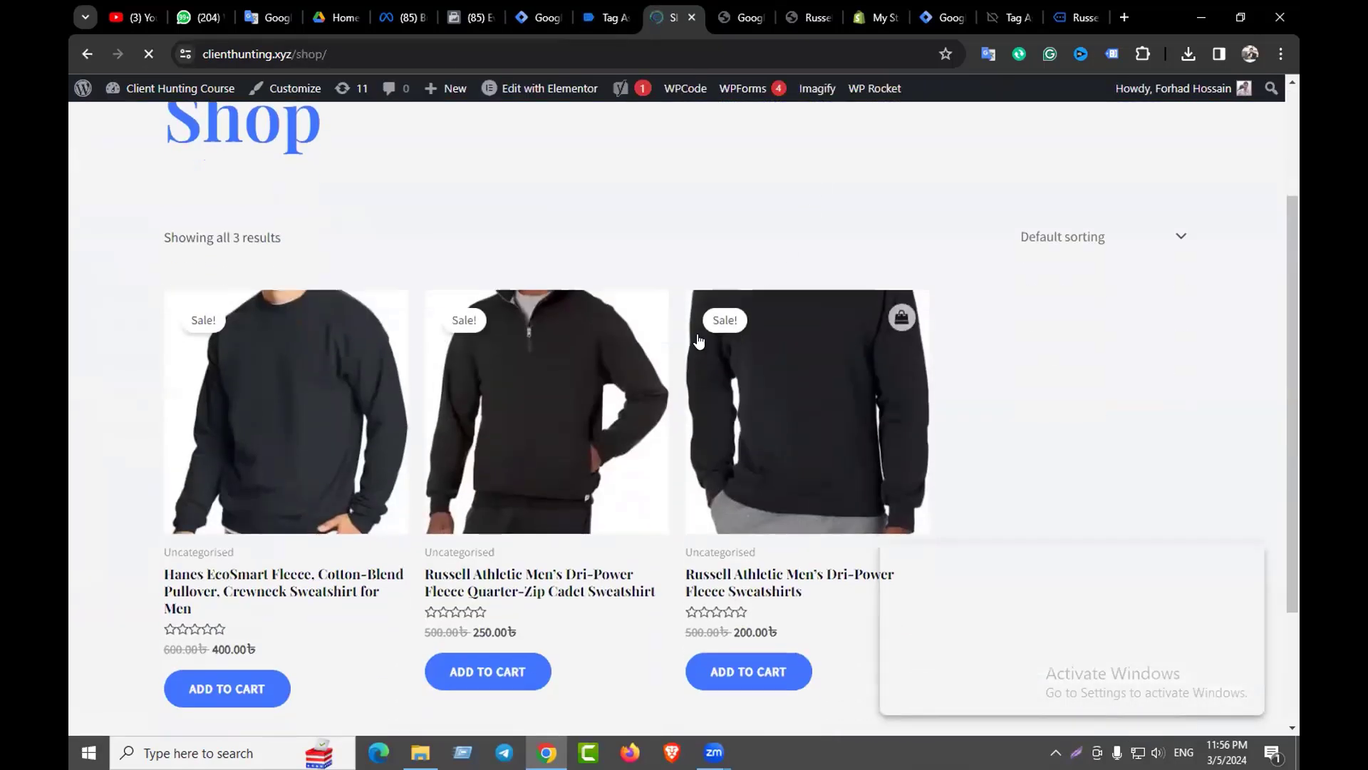
{"action": "scroll", "coordinate": [698, 341], "scroll_direction": "down", "scroll_amount": 2}
{"action": "scroll", "coordinate": [553, 271], "scroll_direction": "up", "scroll_amount": 1}
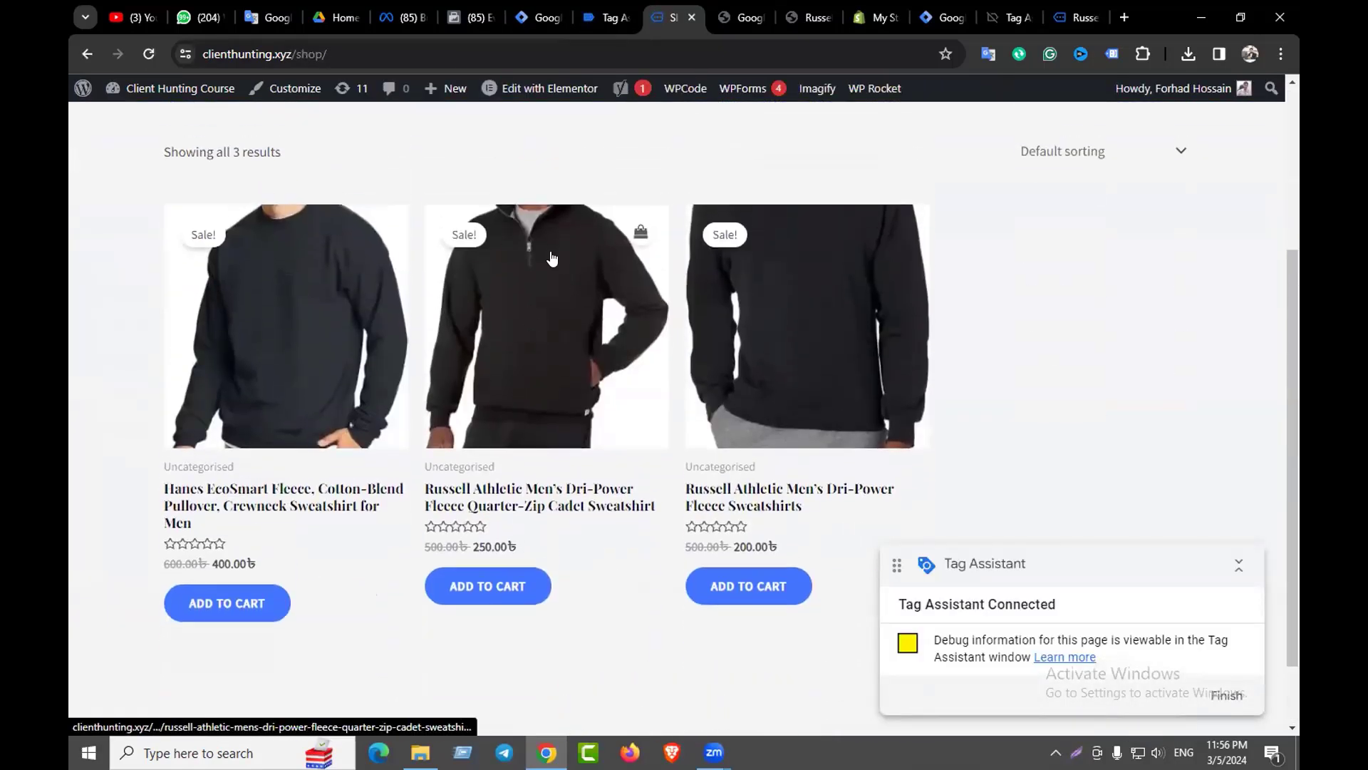
{"action": "left_click", "coordinate": [605, 16]}
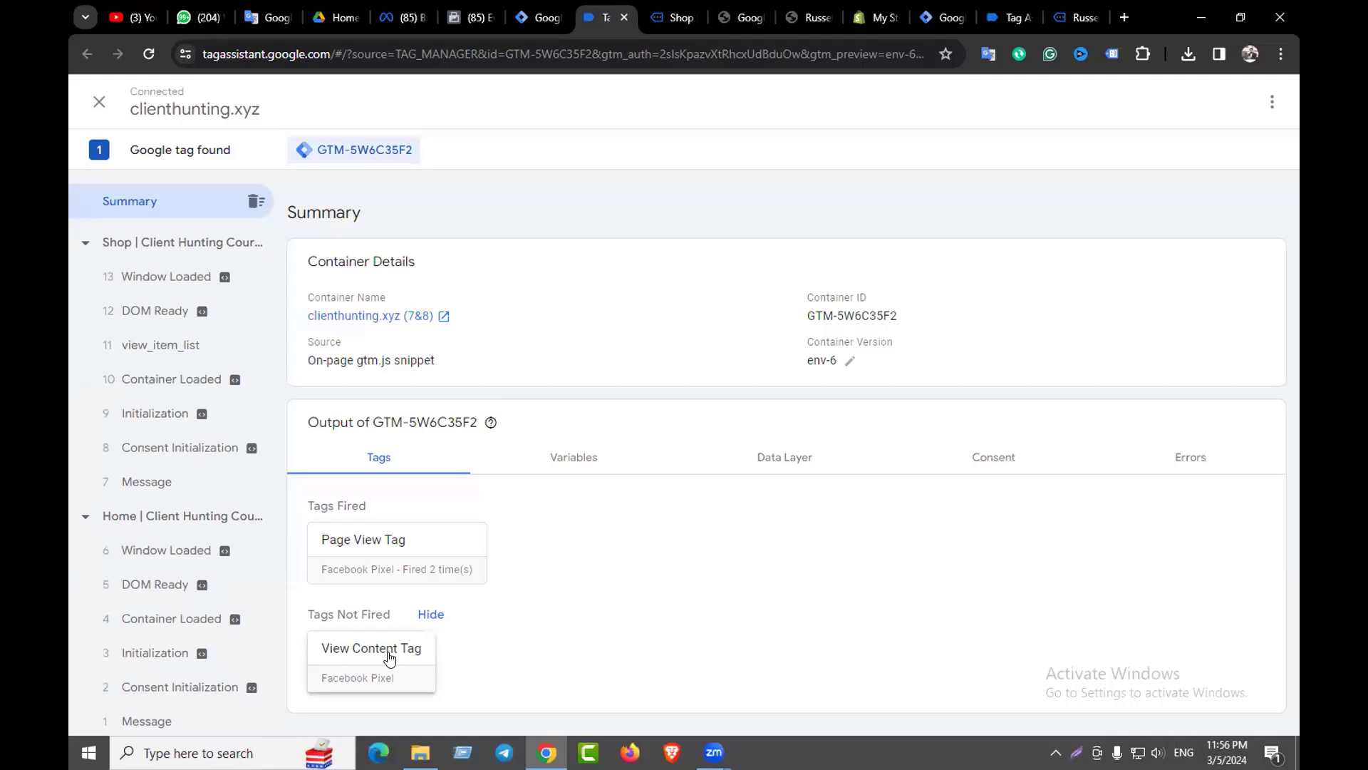
Open the Hanes EcoSmart Fleece sweatshirt product page and check the View Content Tag's firing in Tag Assistant
{"action": "left_click", "coordinate": [676, 17]}
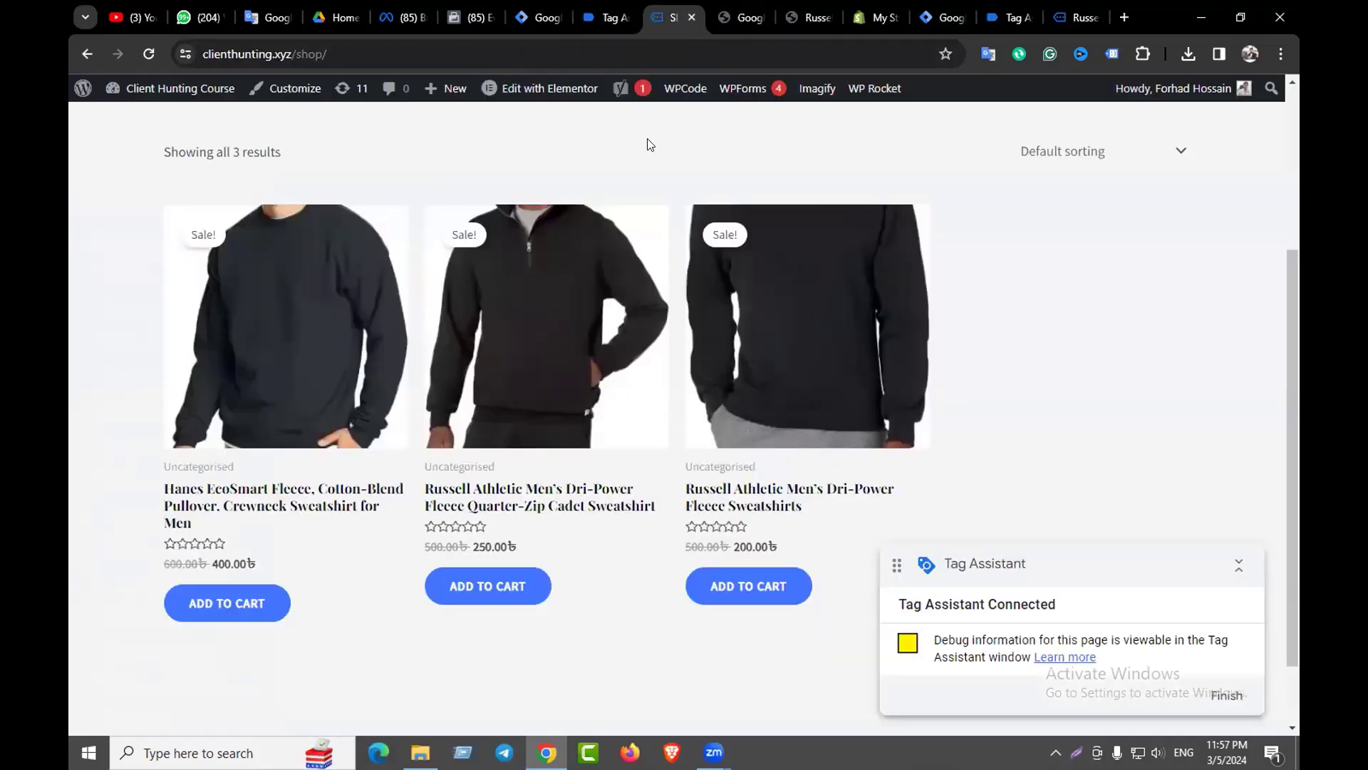
{"action": "left_click", "coordinate": [292, 313]}
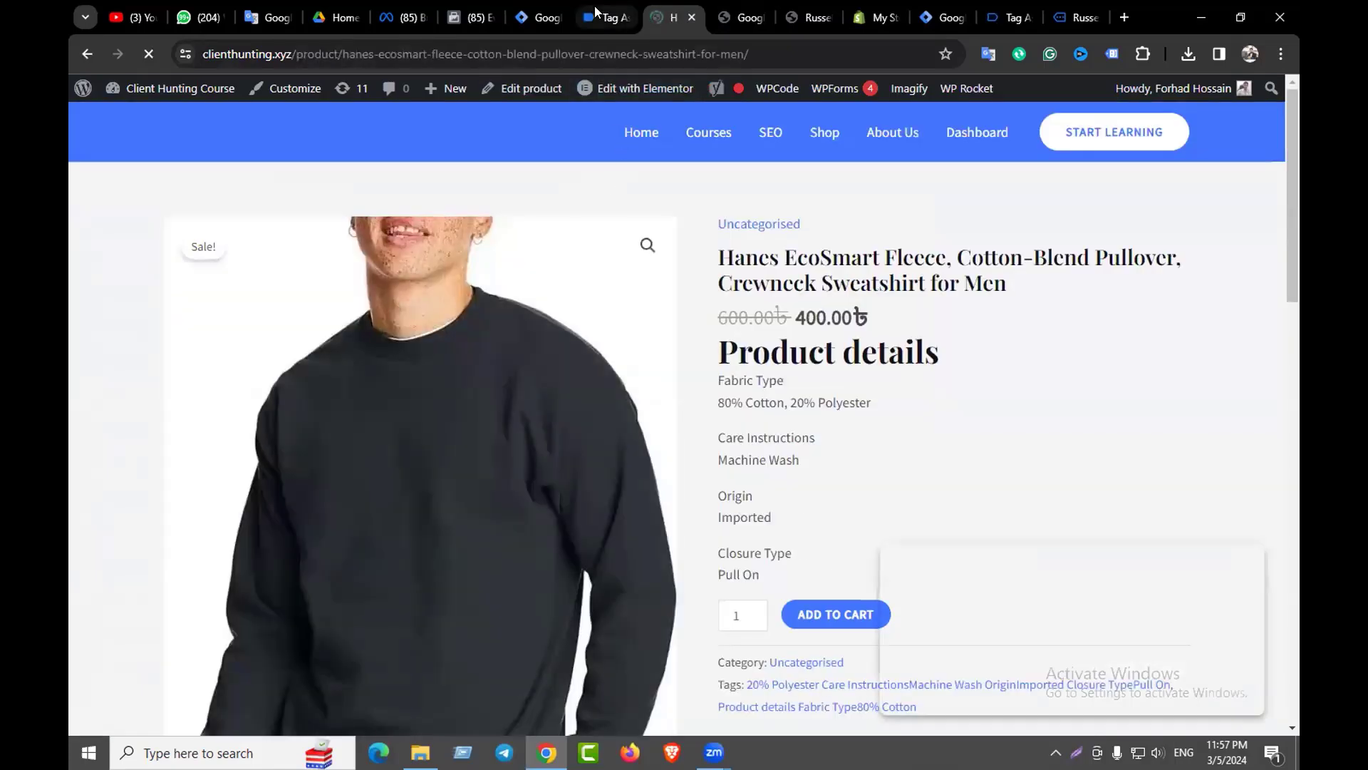
{"action": "left_click", "coordinate": [596, 12]}
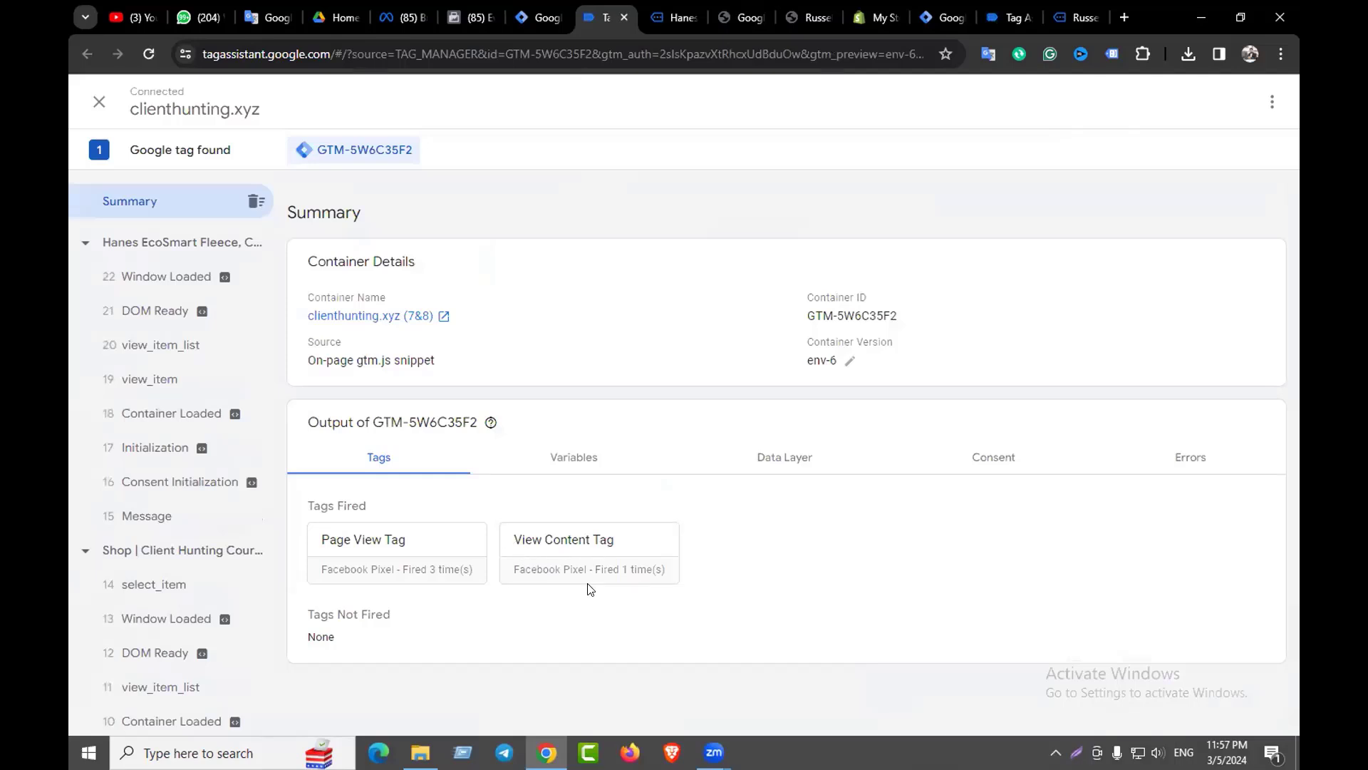
{"action": "left_click", "coordinate": [469, 7]}
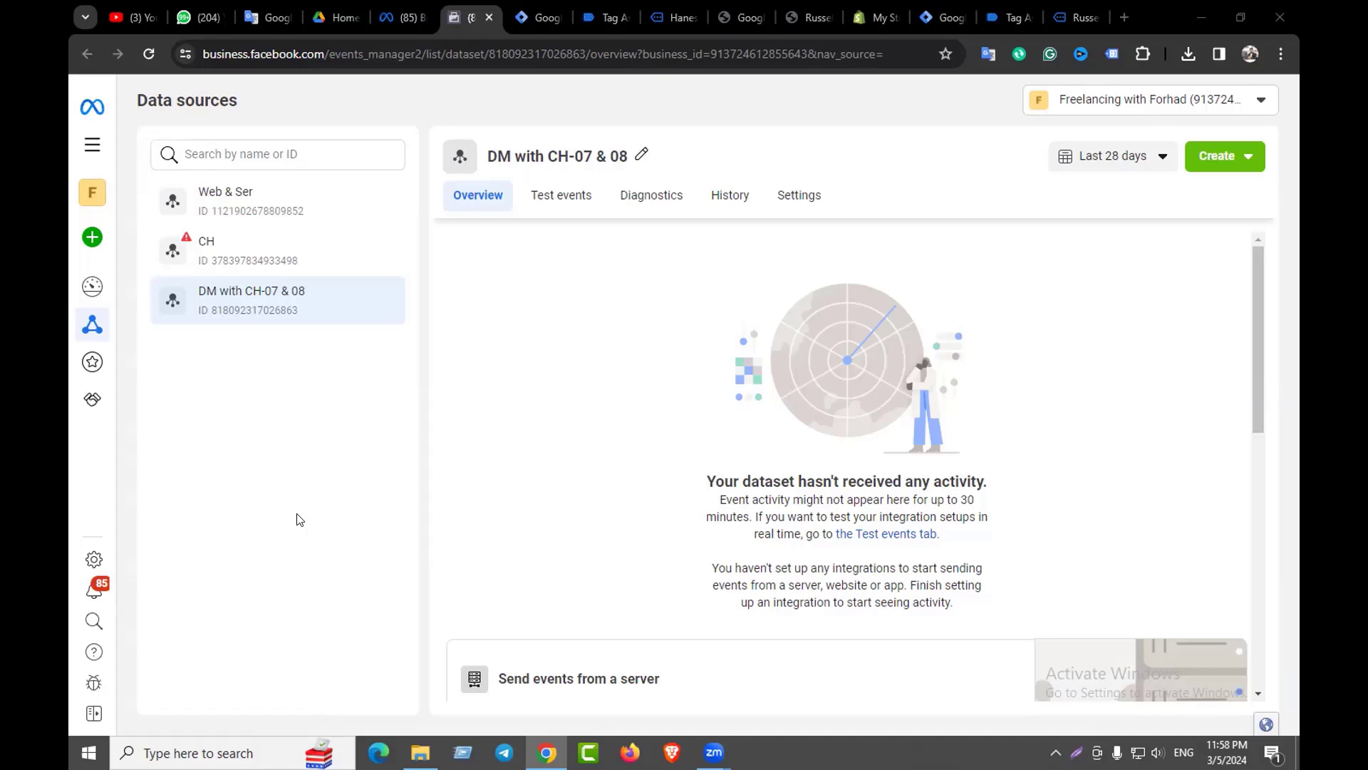
{"action": "left_click", "coordinate": [941, 8]}
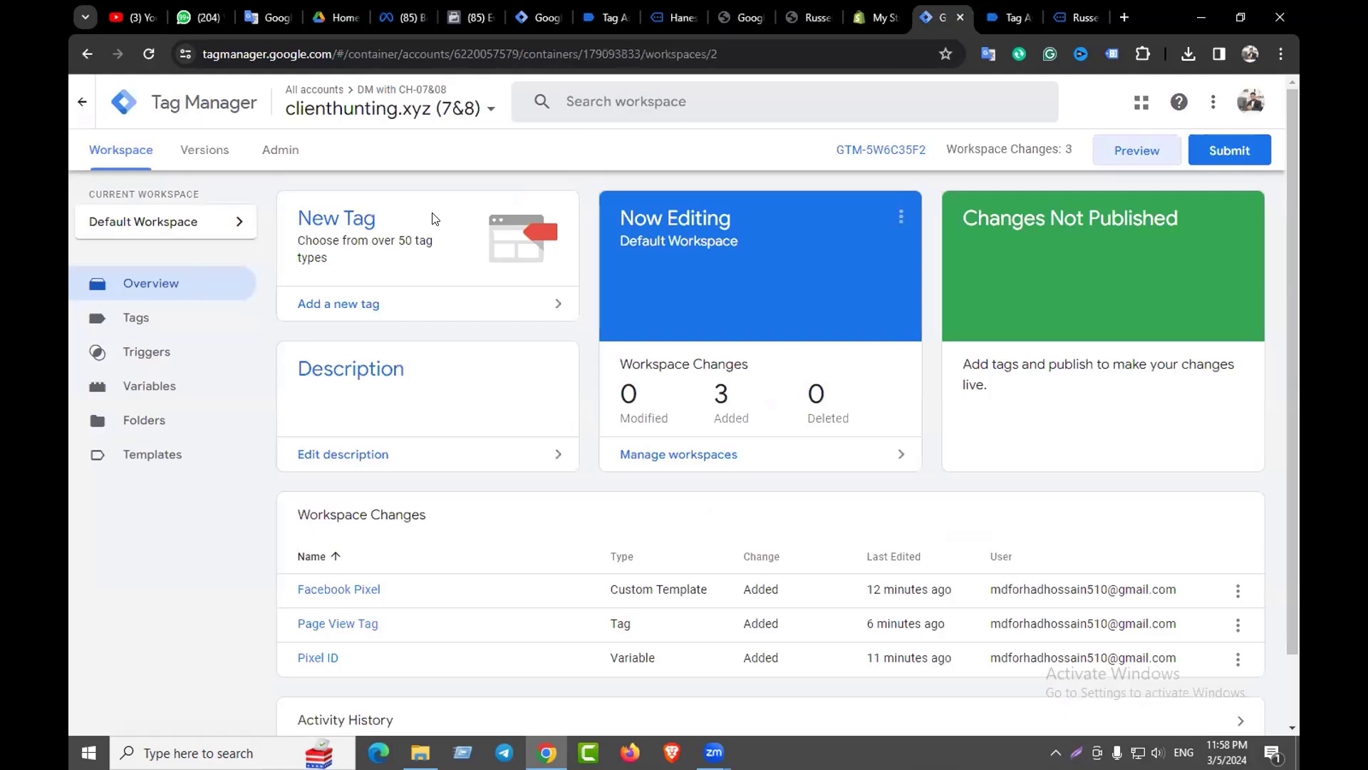
{"action": "left_click", "coordinate": [470, 17]}
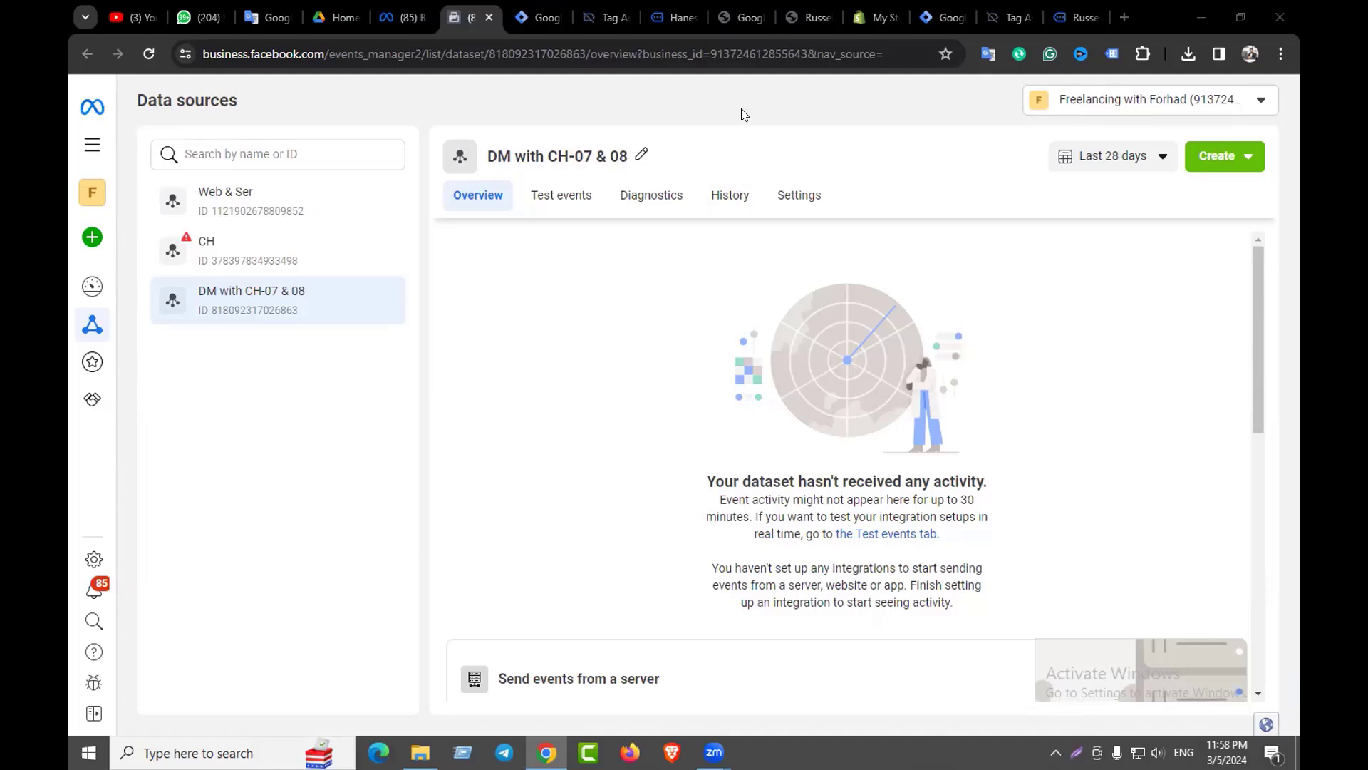
{"action": "left_click", "coordinate": [675, 6]}
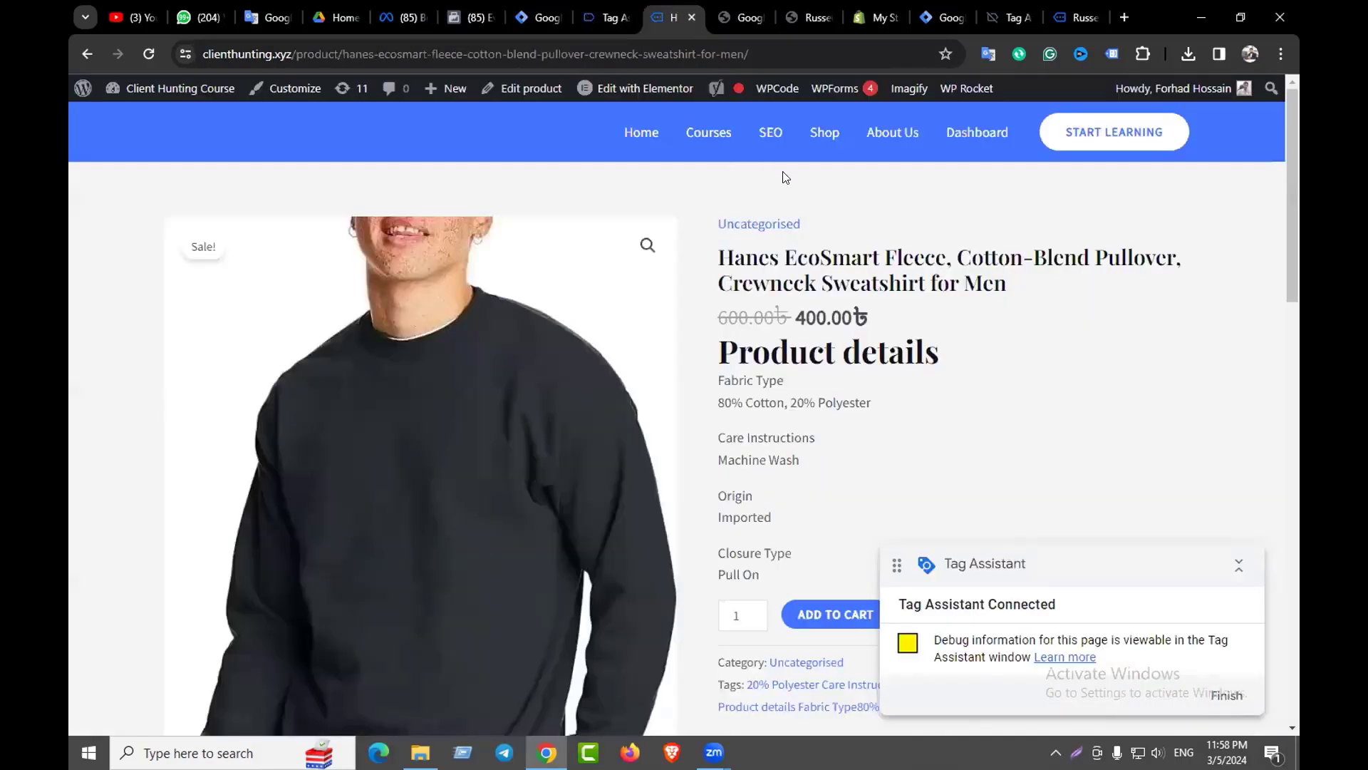
Close the leftover Shopify code editor, old Tag Assistant session and Russell Athletic product page
{"action": "left_click", "coordinate": [885, 13]}
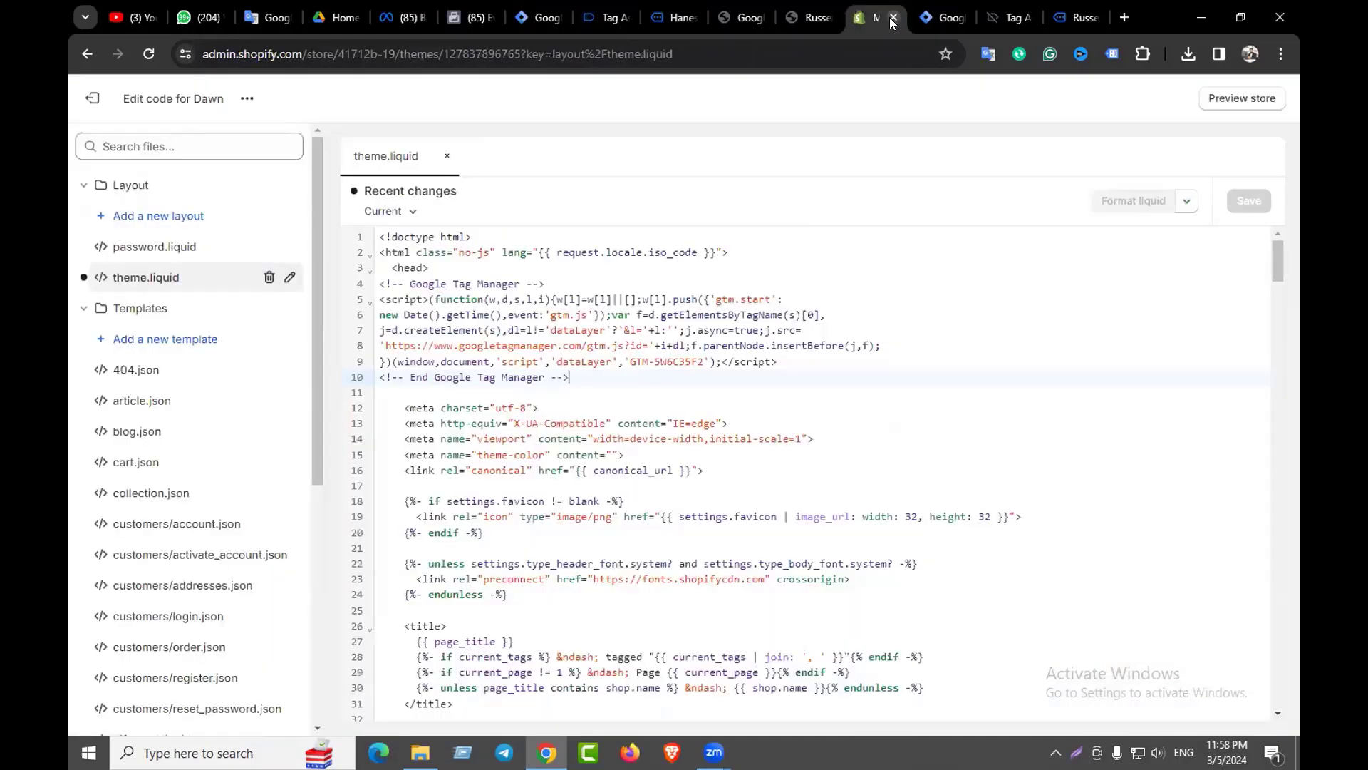
{"action": "left_click", "coordinate": [895, 17]}
{"action": "left_click", "coordinate": [942, 17]}
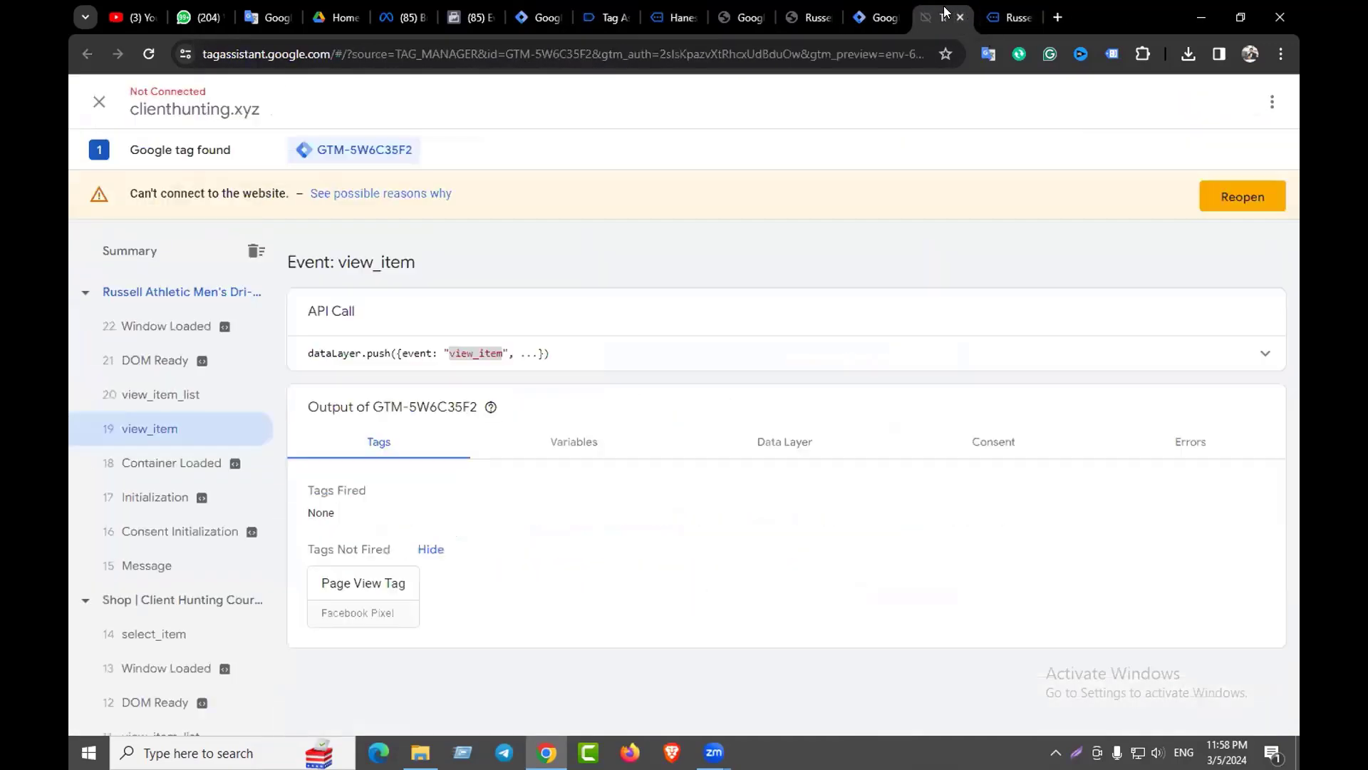
{"action": "left_click", "coordinate": [959, 19]}
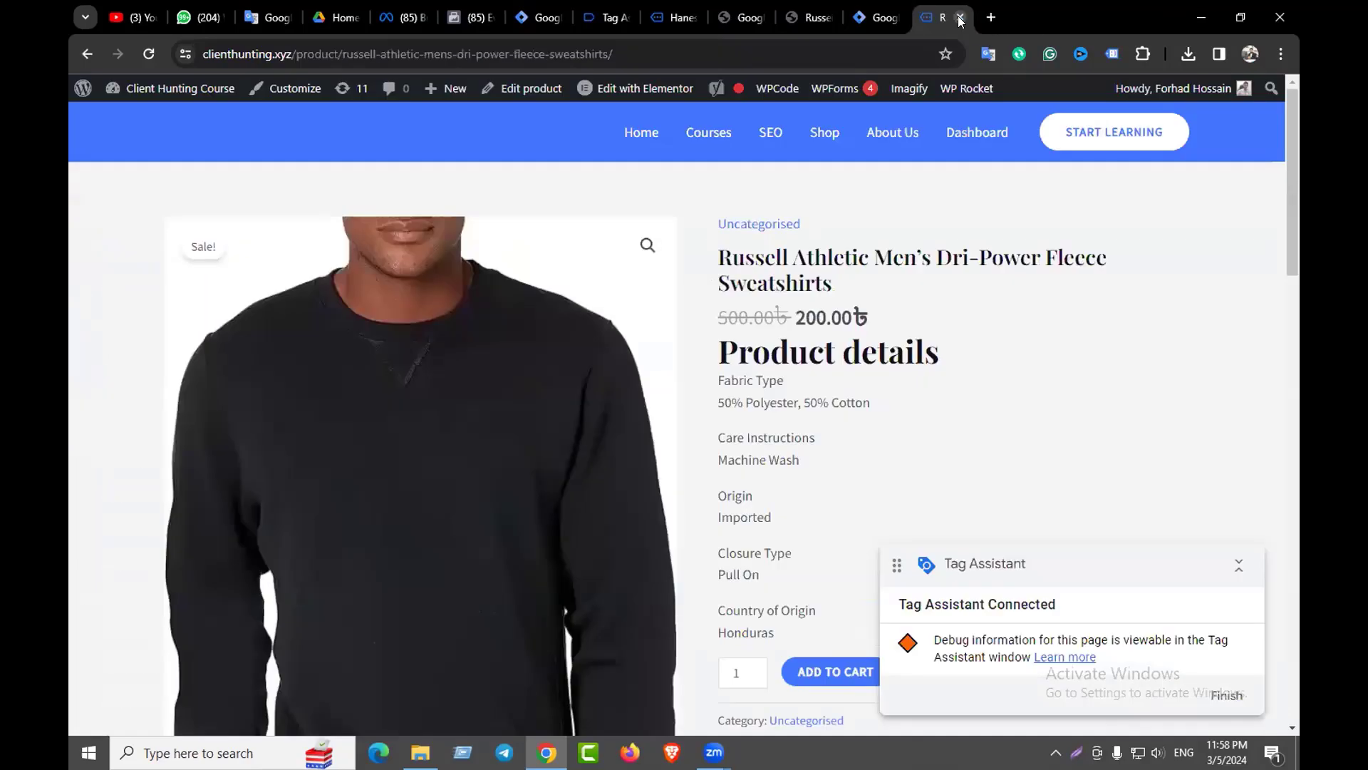
{"action": "left_click", "coordinate": [959, 19]}
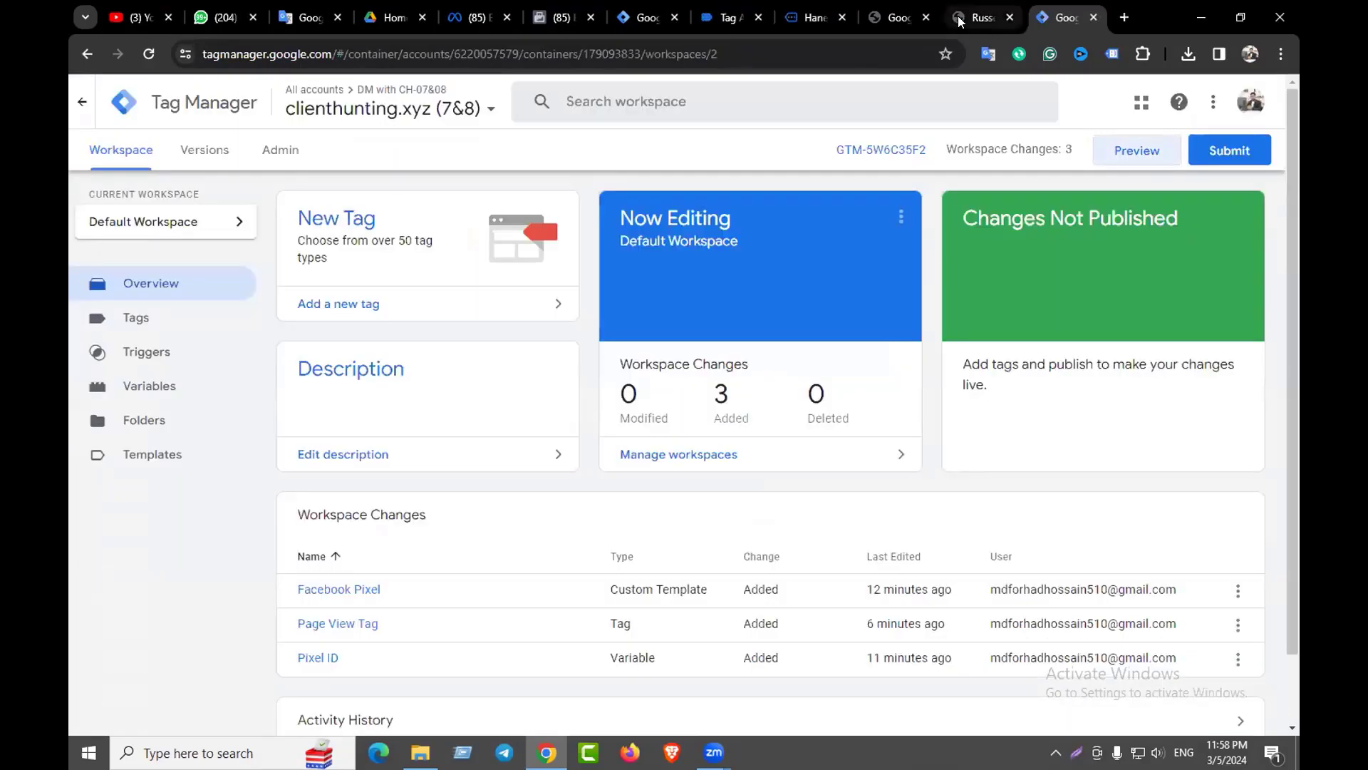
Open the Event Tracking for Pixel document from Google Drive and set its general access to Anyone with the link
{"action": "left_click", "coordinate": [1125, 17]}
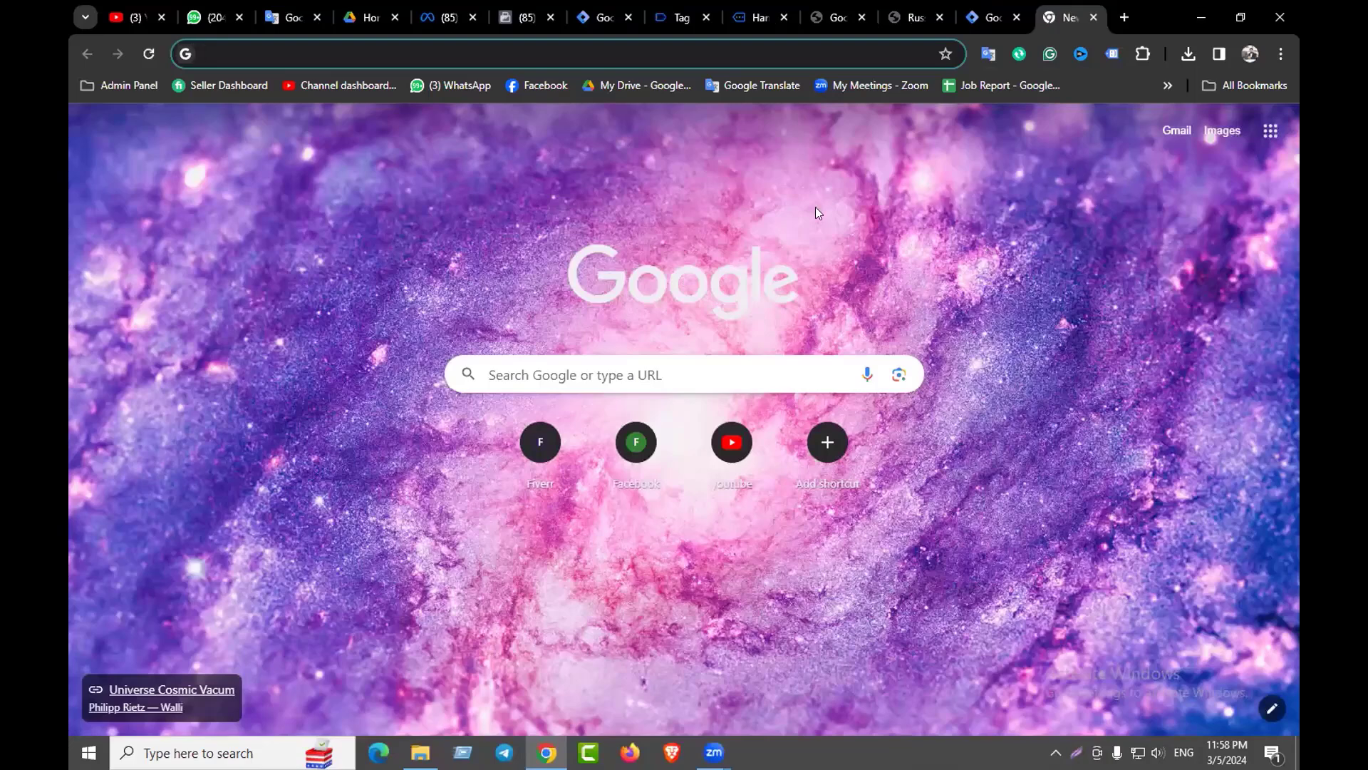
{"action": "left_click", "coordinate": [599, 82]}
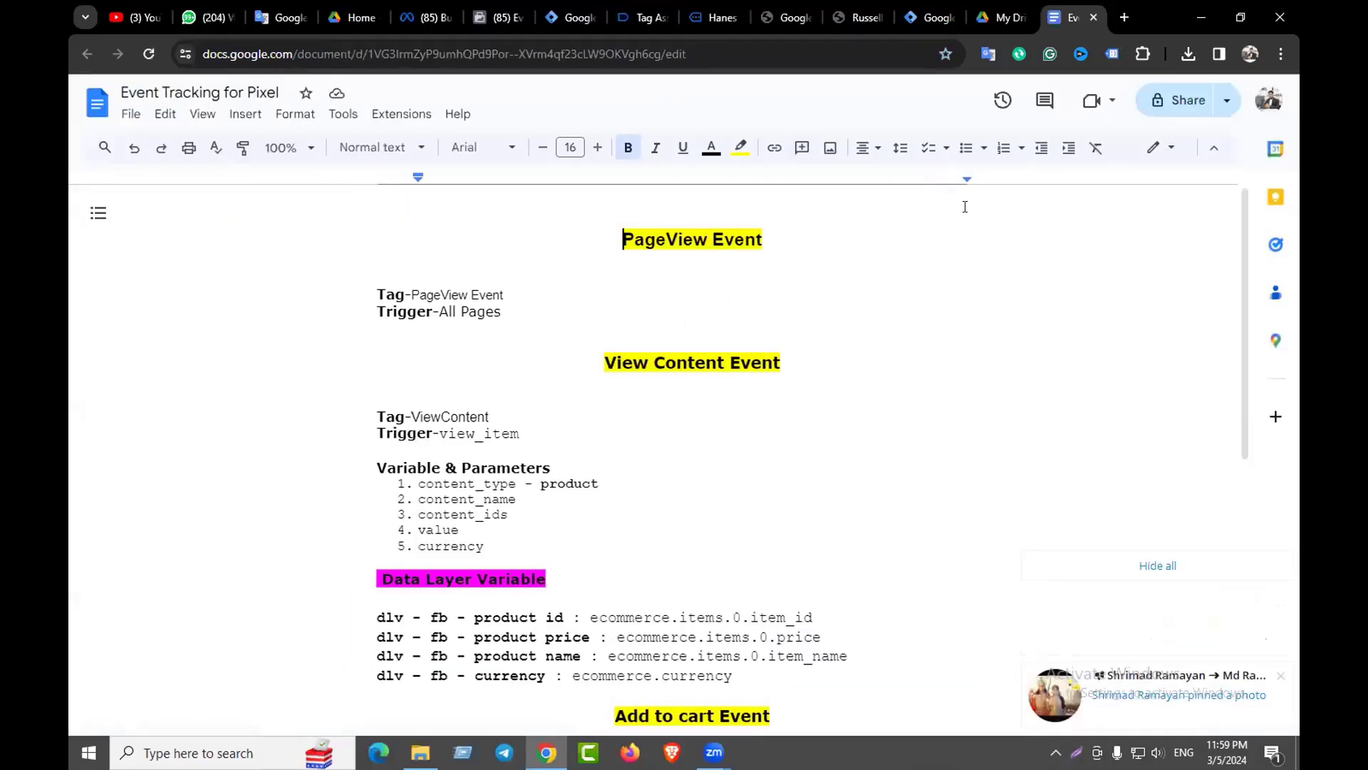
{"action": "left_click", "coordinate": [1183, 100]}
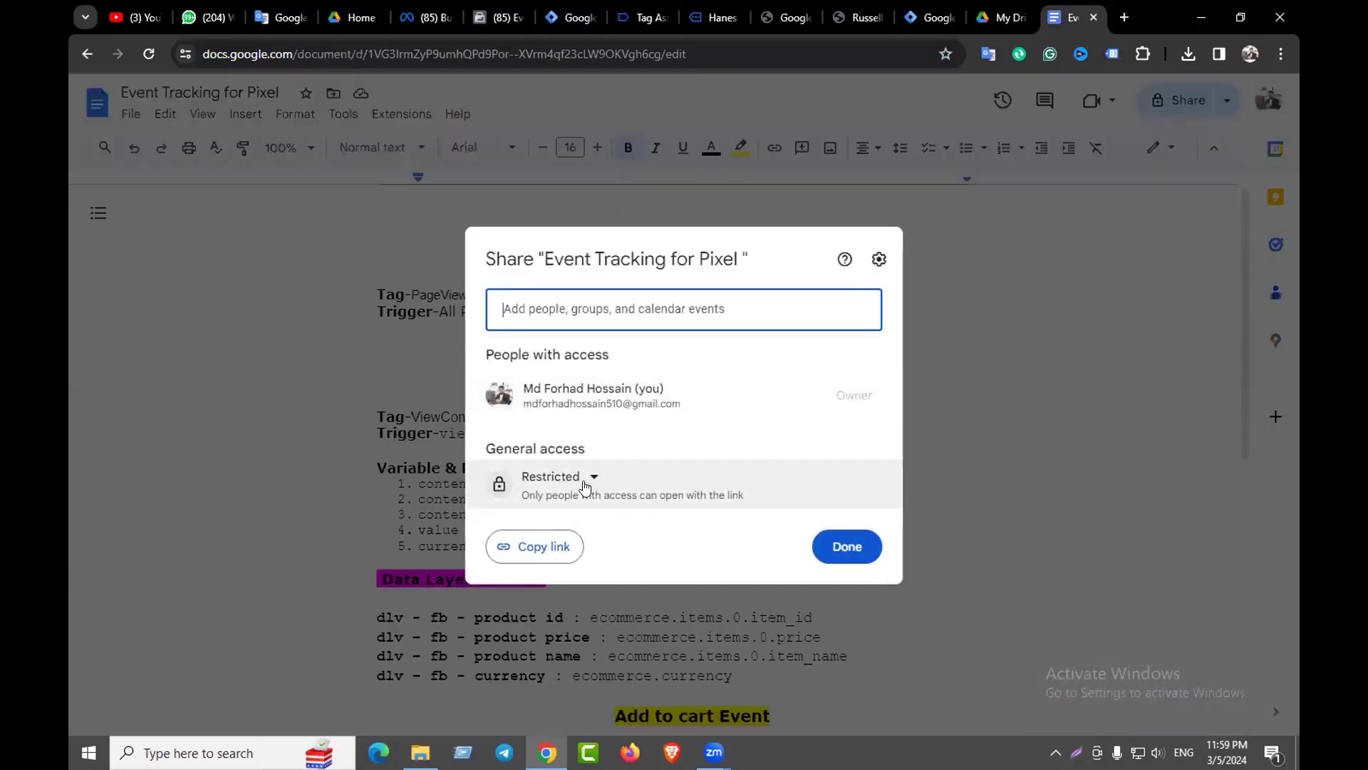
{"action": "left_click", "coordinate": [584, 484]}
{"action": "left_click", "coordinate": [613, 554]}
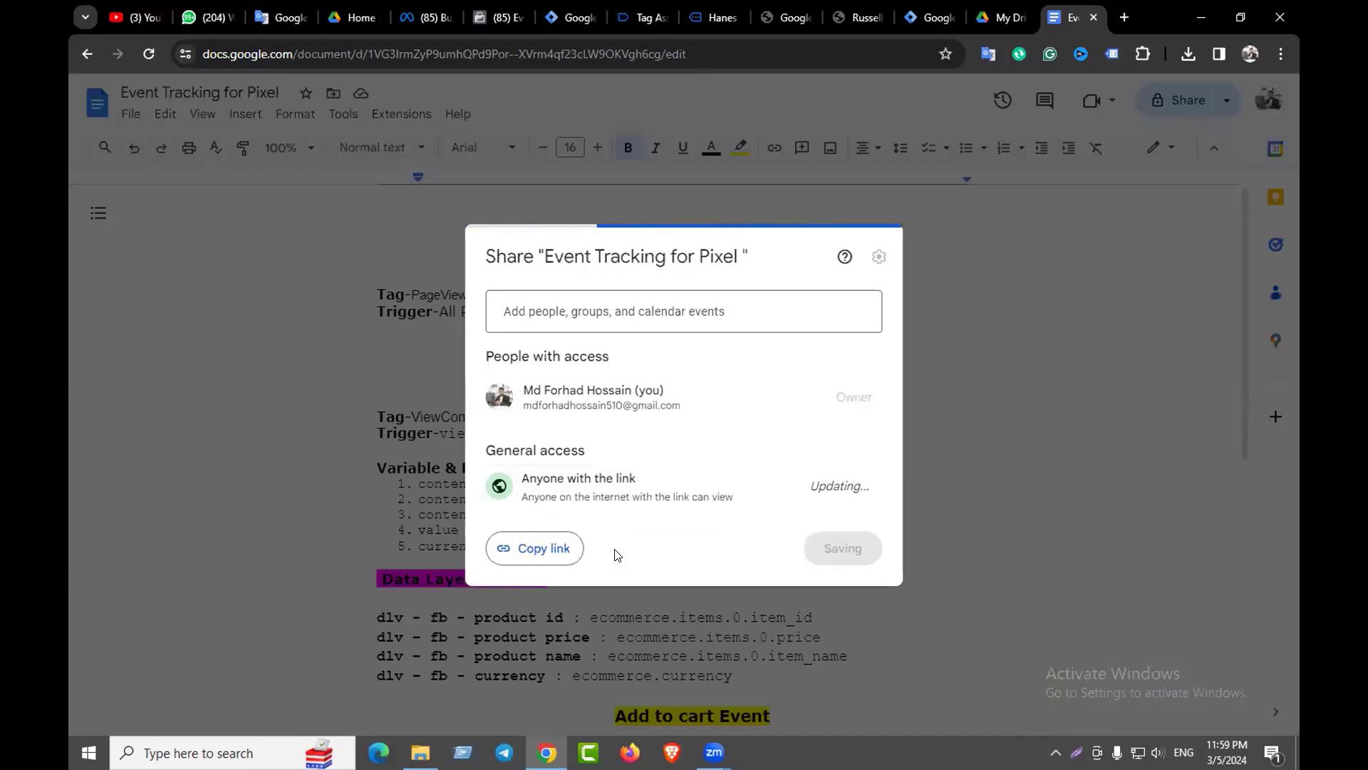
{"action": "left_click", "coordinate": [627, 474]}
{"action": "left_click", "coordinate": [704, 444]}
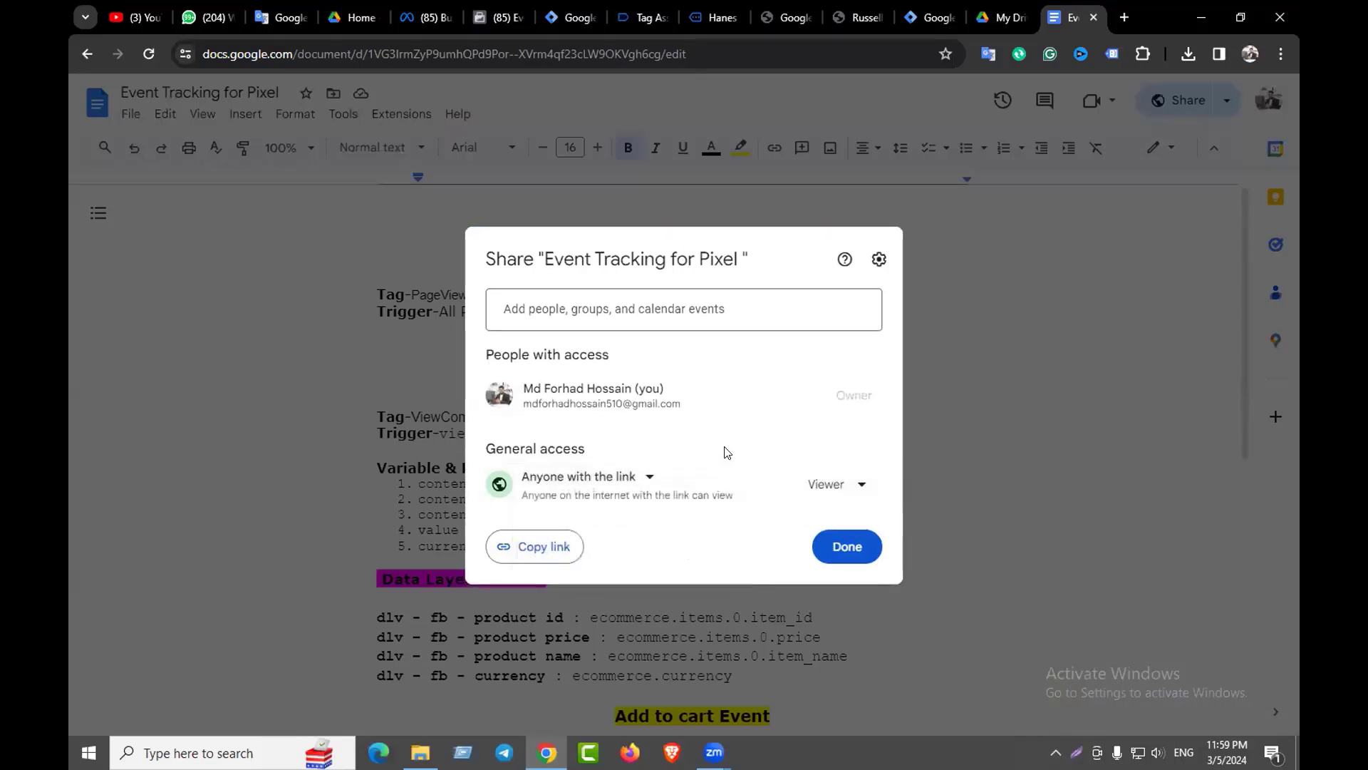
Keep the link access role as Viewer and copy the document's sharing link
{"action": "left_click", "coordinate": [854, 490]}
{"action": "left_click", "coordinate": [777, 445]}
{"action": "left_click", "coordinate": [545, 546]}
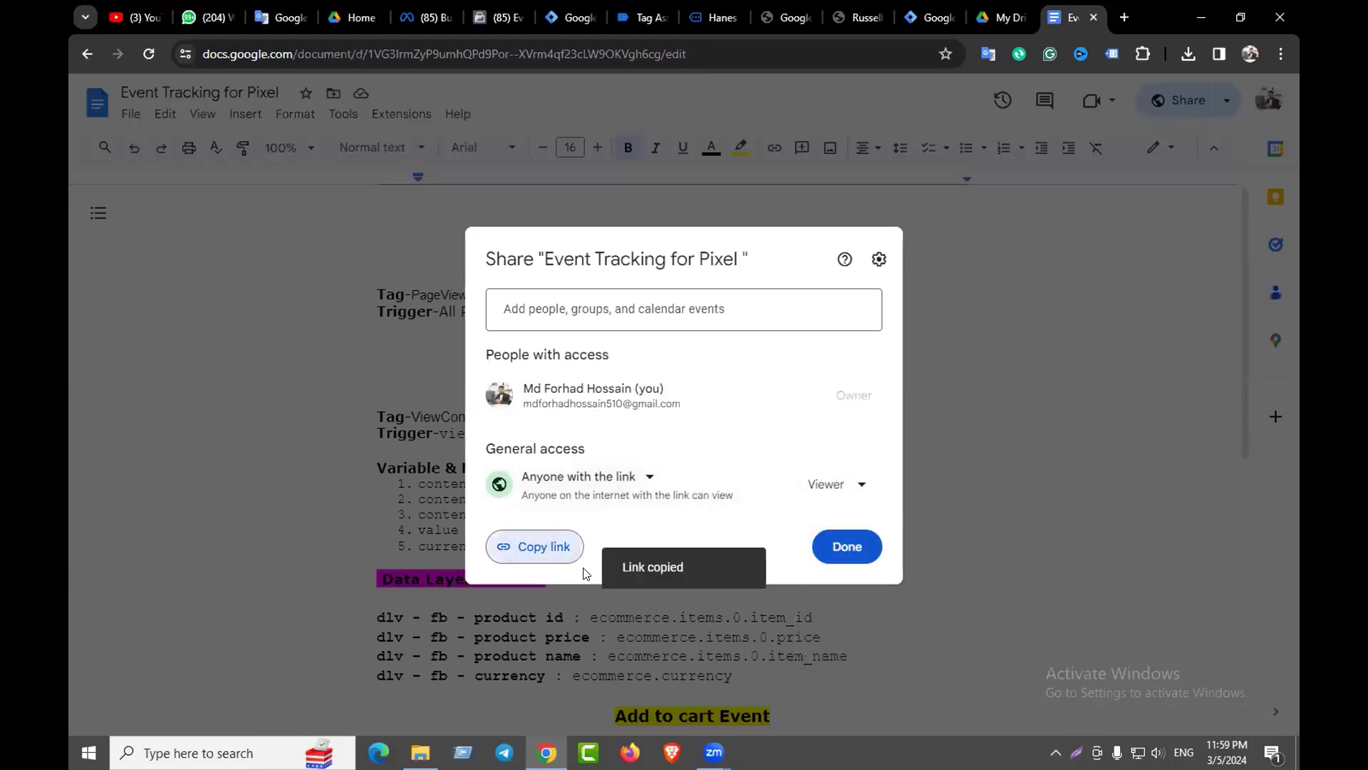
{"action": "left_click", "coordinate": [792, 211]}
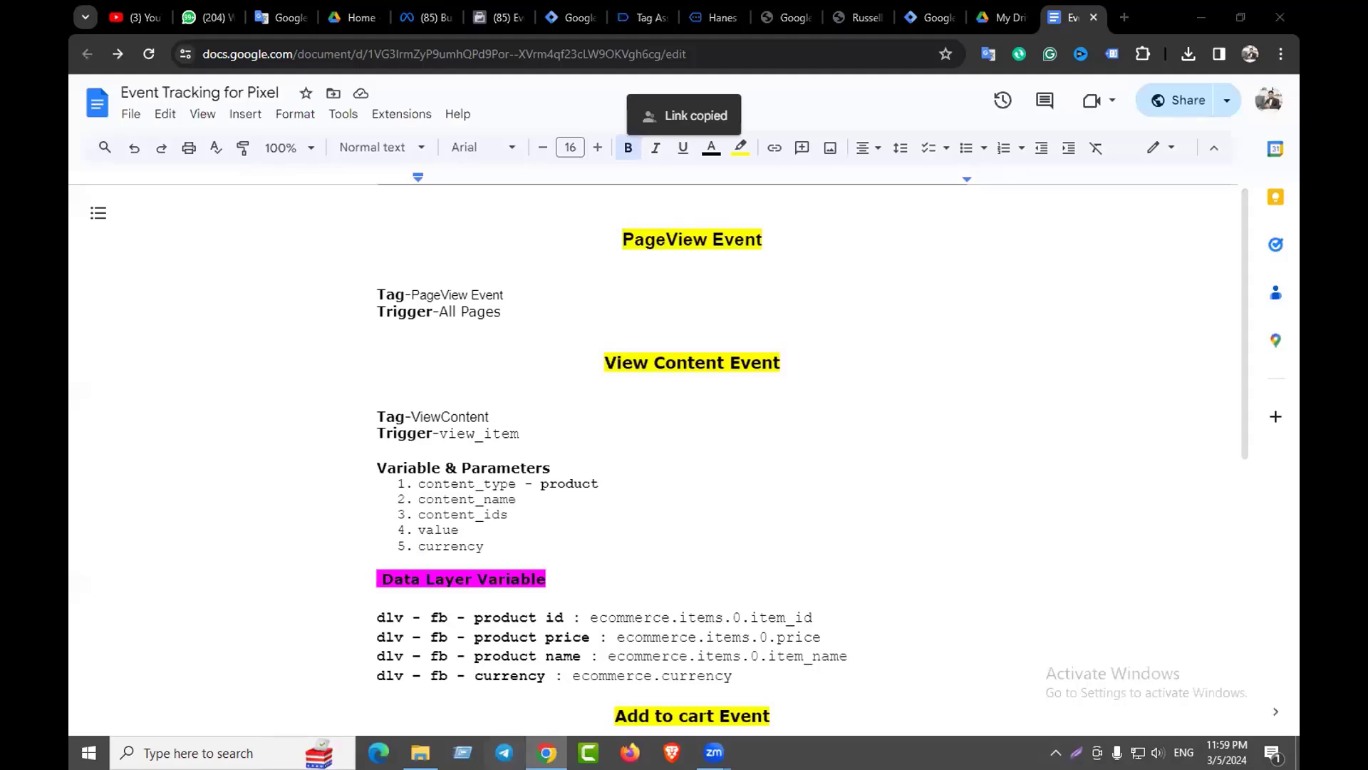
Switch to Telegram and send the copied document link to the DM with CH-08 and DM with CH-07 groups
{"action": "left_click", "coordinate": [504, 752]}
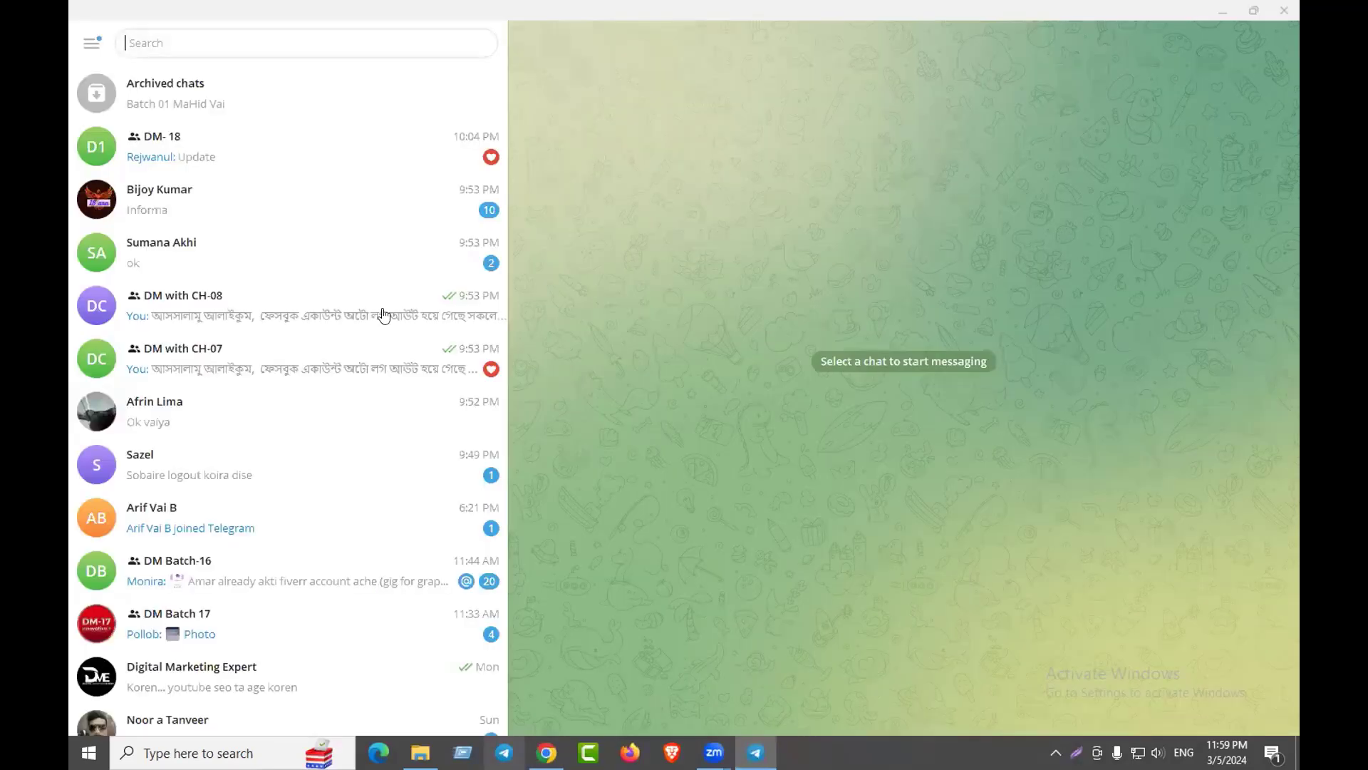
{"action": "left_click", "coordinate": [223, 314]}
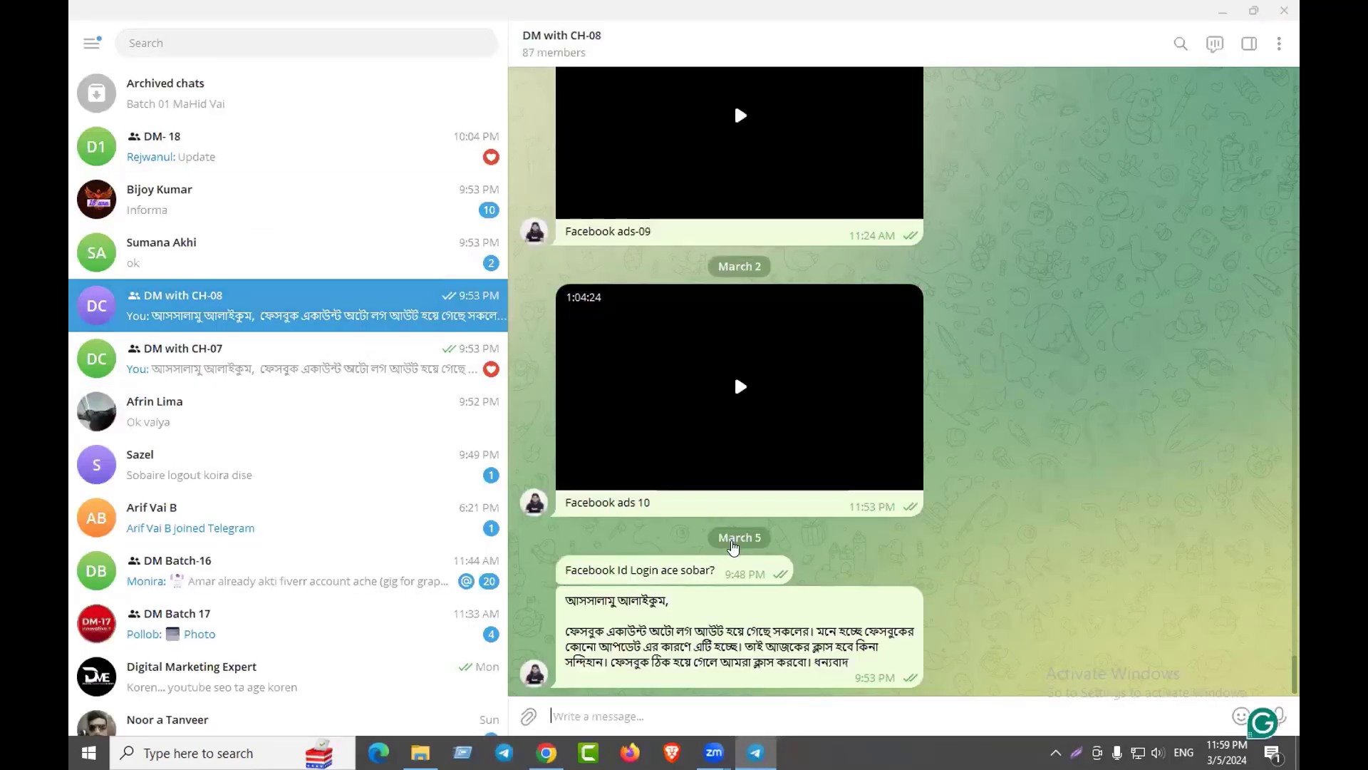
{"action": "key", "text": "ctrl+v"}
{"action": "key", "text": "Return"}
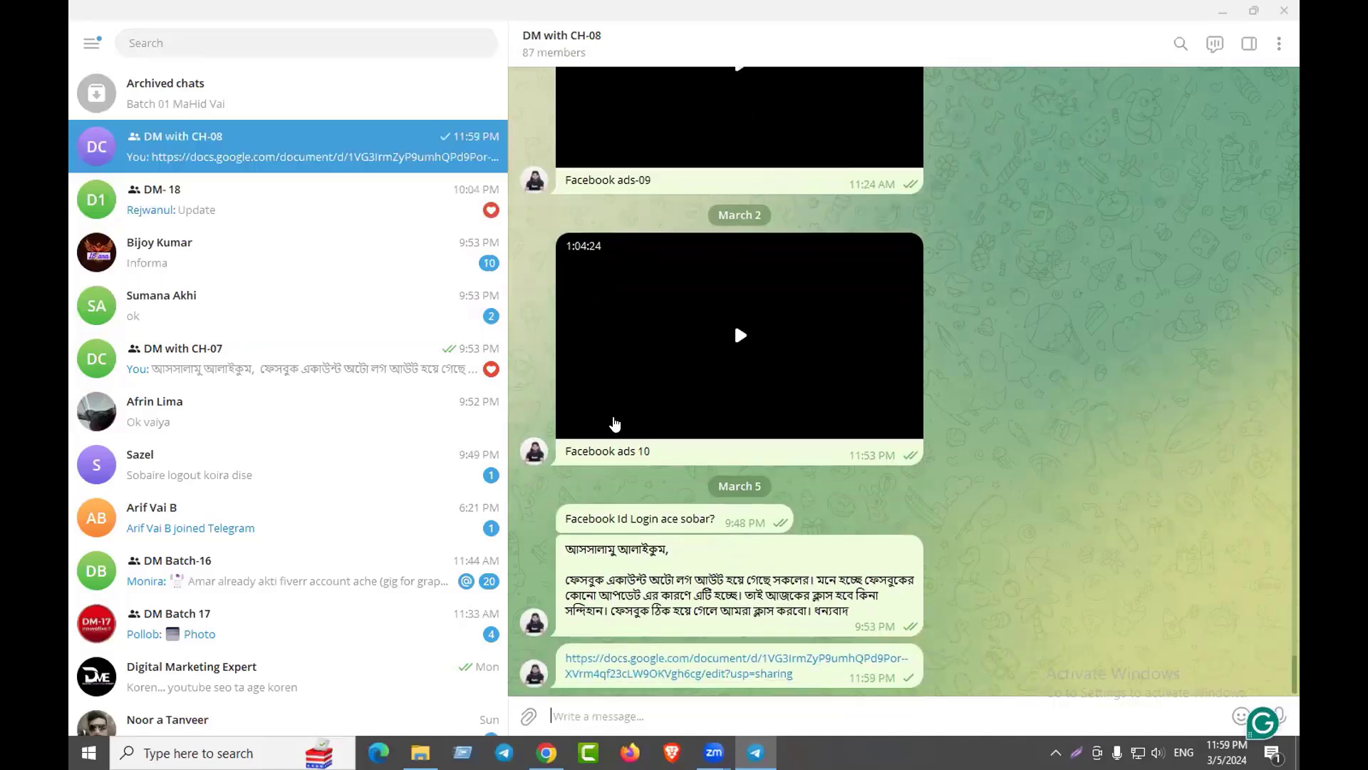
{"action": "left_click", "coordinate": [226, 358]}
{"action": "key", "text": "ctrl+v"}
{"action": "key", "text": "Return"}
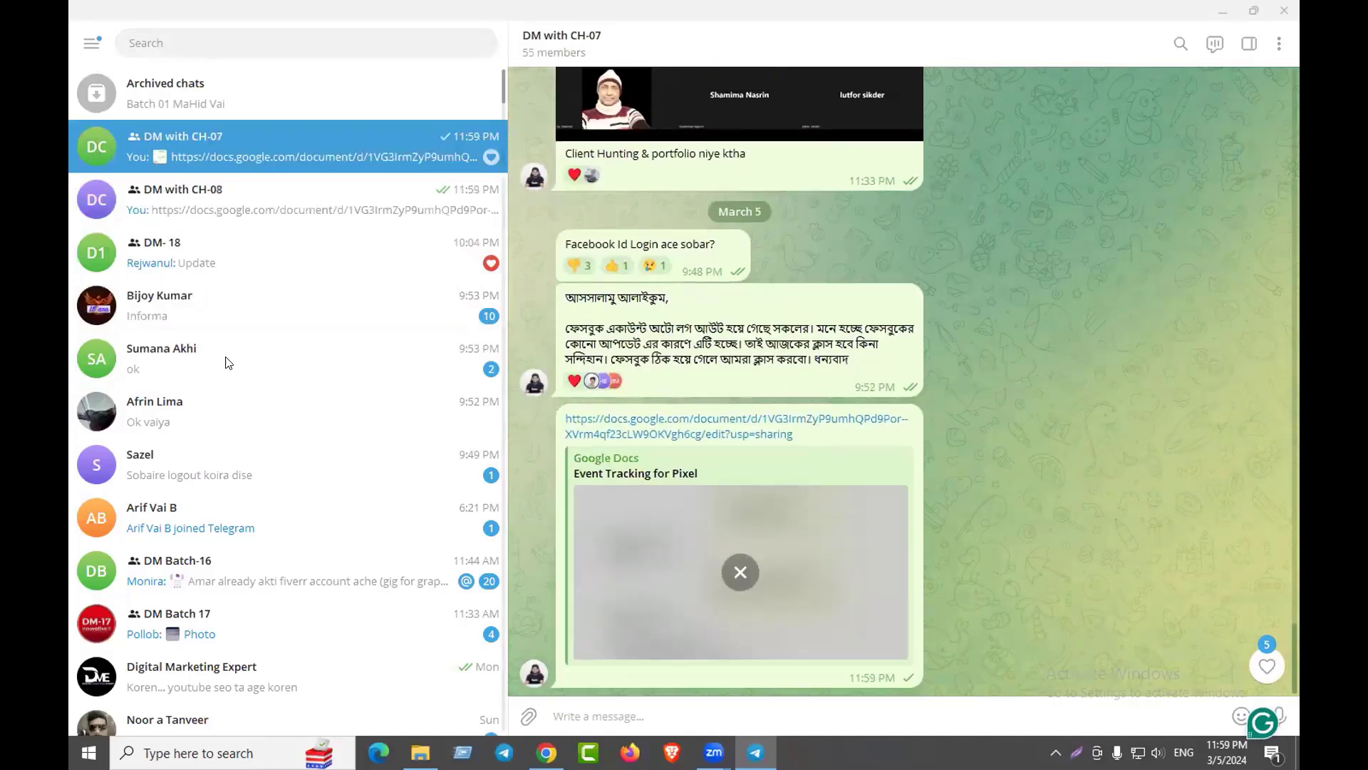
Return to the Event Tracking for Pixel document and review the tags and triggers of its PageView, View Content and Add to cart events
{"action": "left_click", "coordinate": [596, 623]}
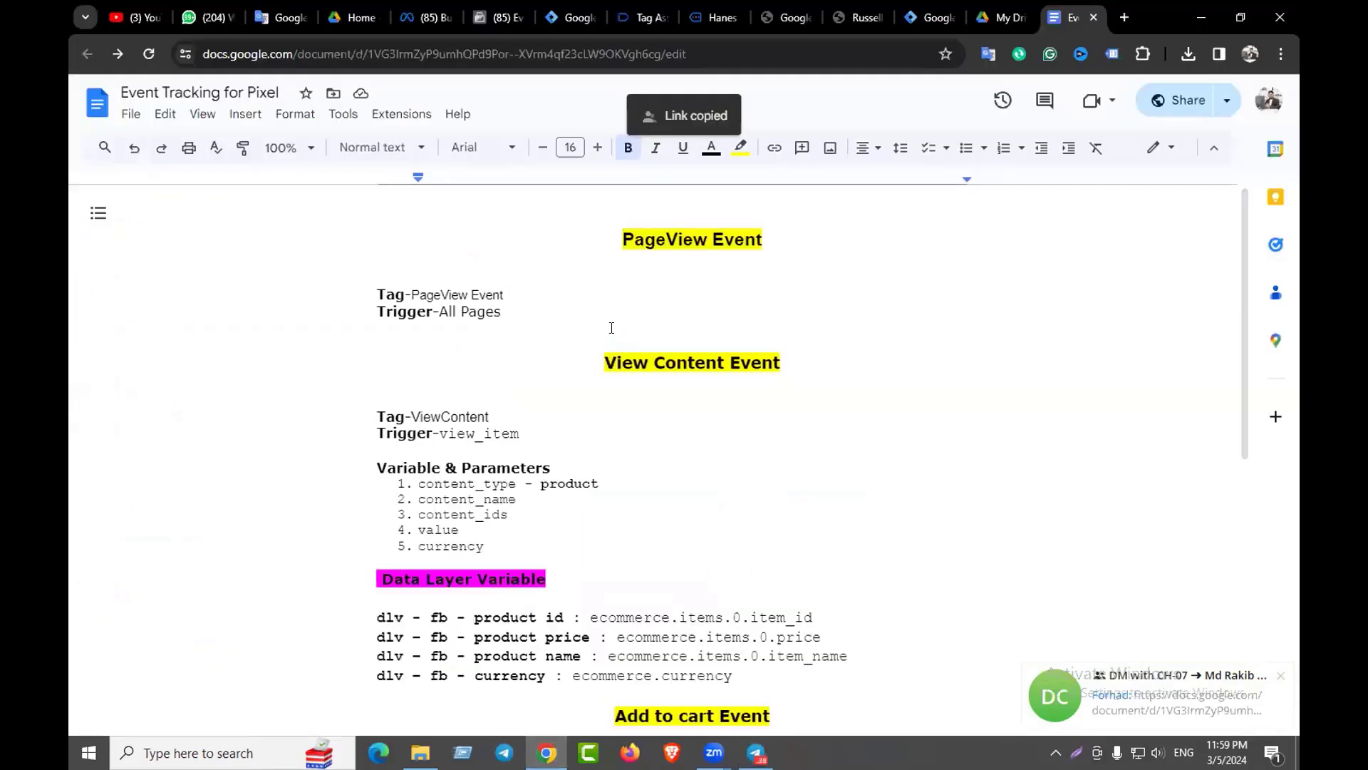
{"action": "left_click_drag", "start_coordinate": [411, 294], "coordinate": [525, 310]}
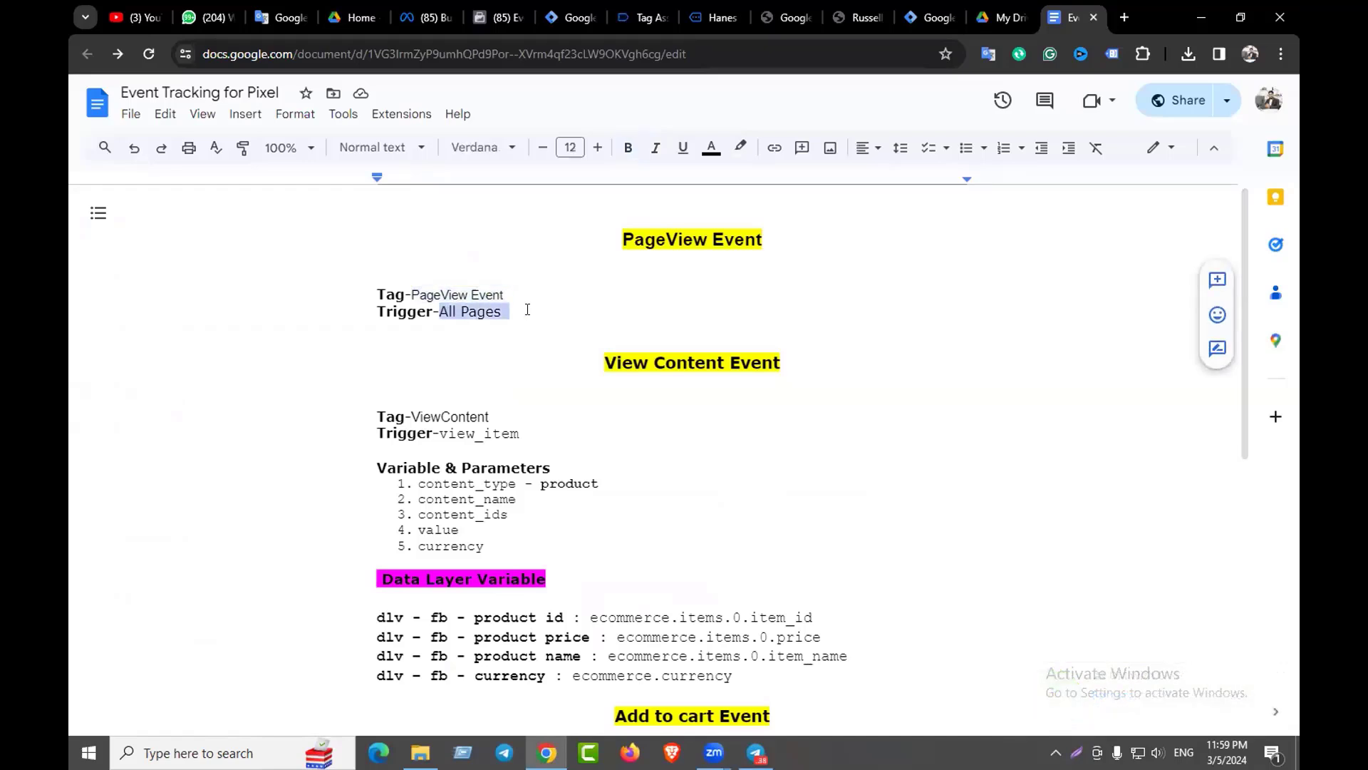
{"action": "left_click", "coordinate": [525, 310]}
{"action": "scroll", "coordinate": [545, 344], "scroll_direction": "down", "scroll_amount": 3}
{"action": "scroll", "coordinate": [607, 271], "scroll_direction": "up", "scroll_amount": 1}
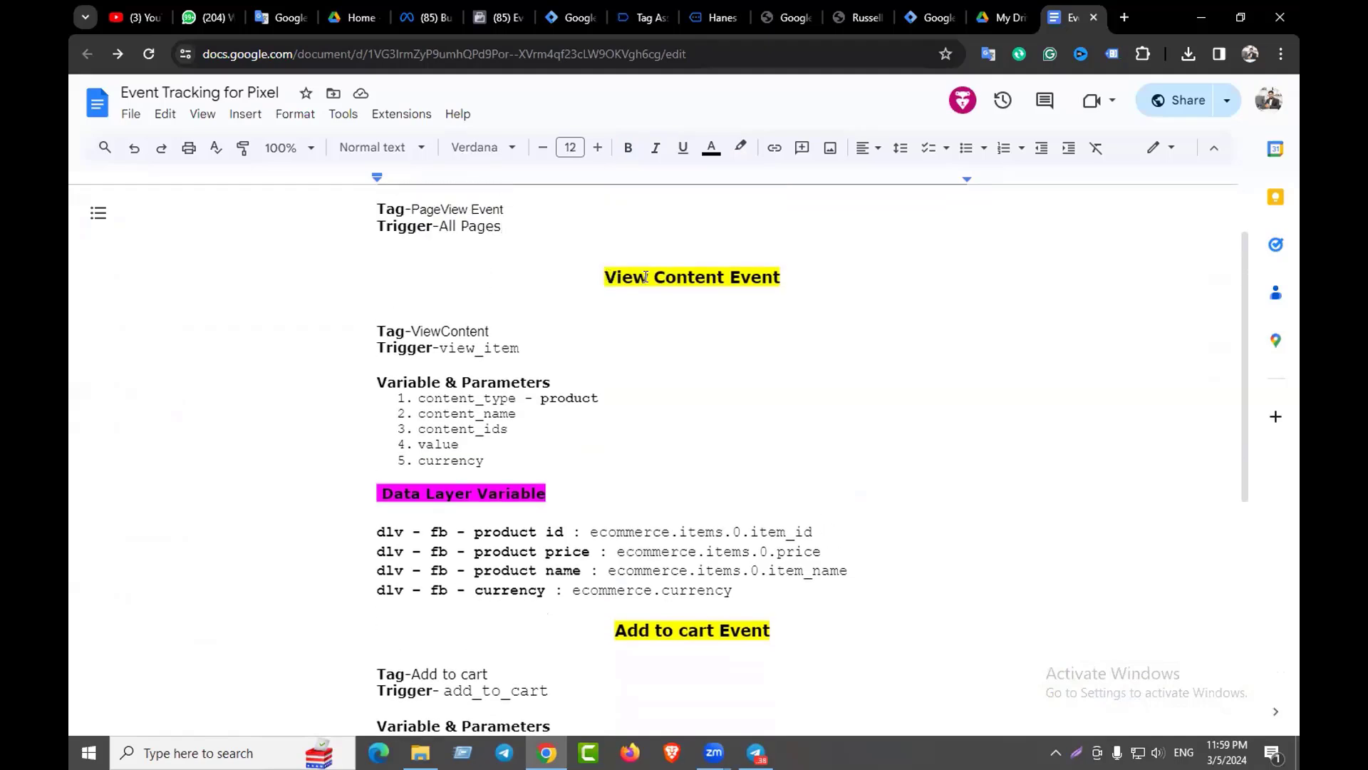
{"action": "double_click", "coordinate": [443, 347]}
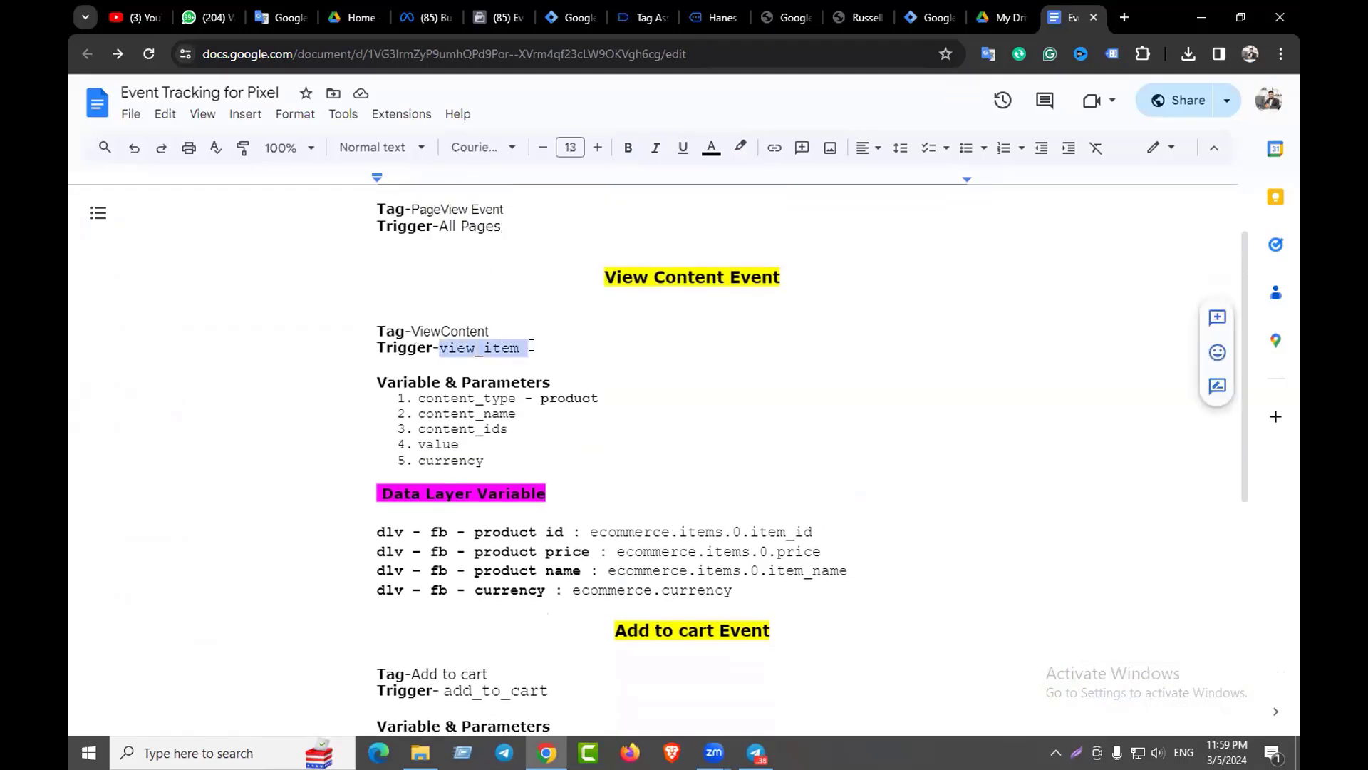
{"action": "left_click", "coordinate": [574, 398]}
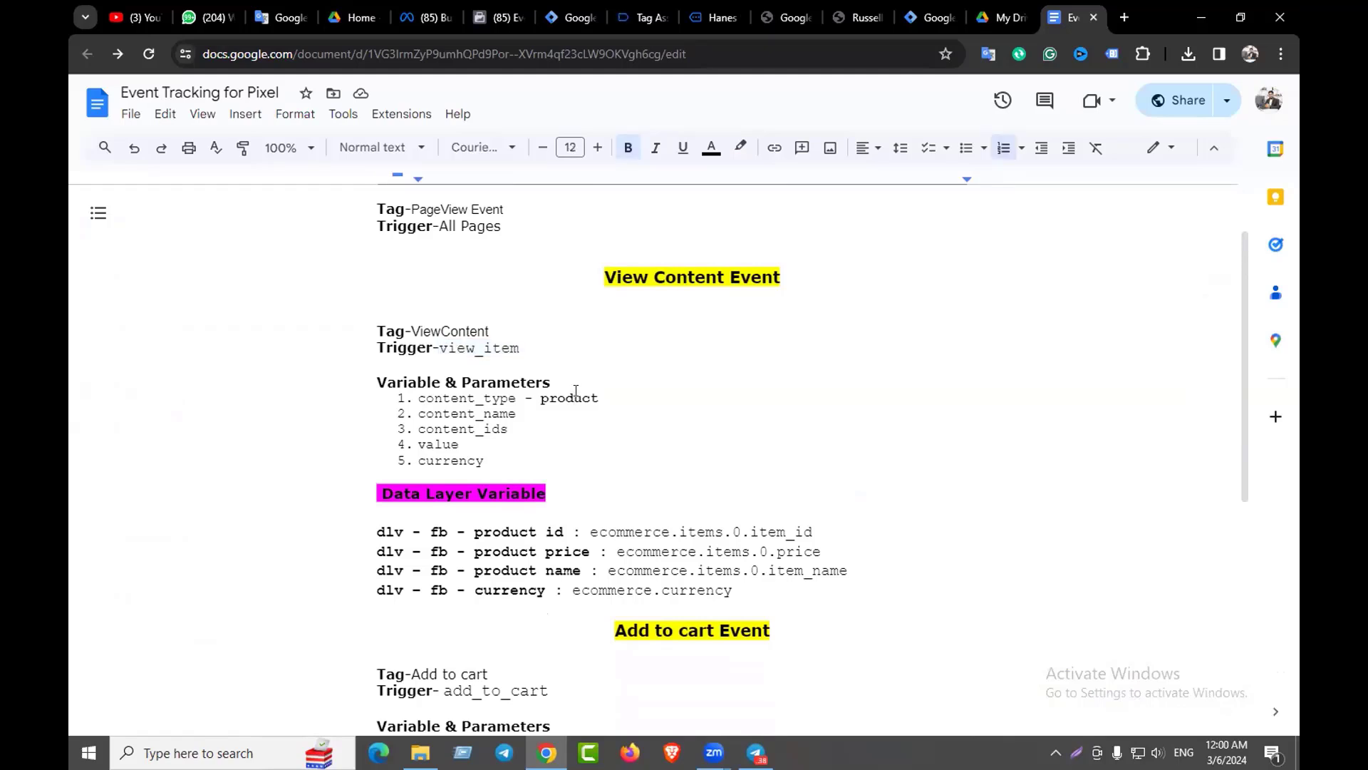
{"action": "scroll", "coordinate": [575, 390], "scroll_direction": "up", "scroll_amount": 1}
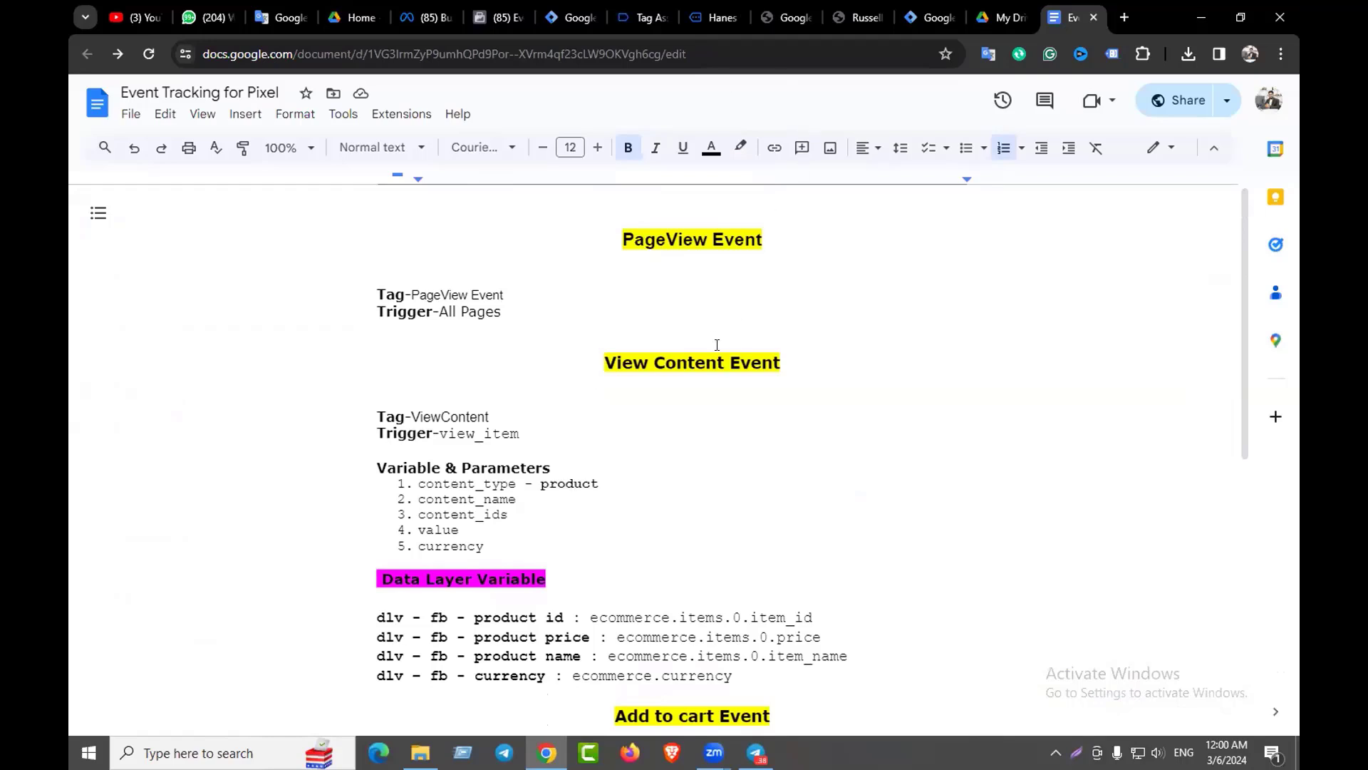
{"action": "scroll", "coordinate": [508, 449], "scroll_direction": "down", "scroll_amount": 5}
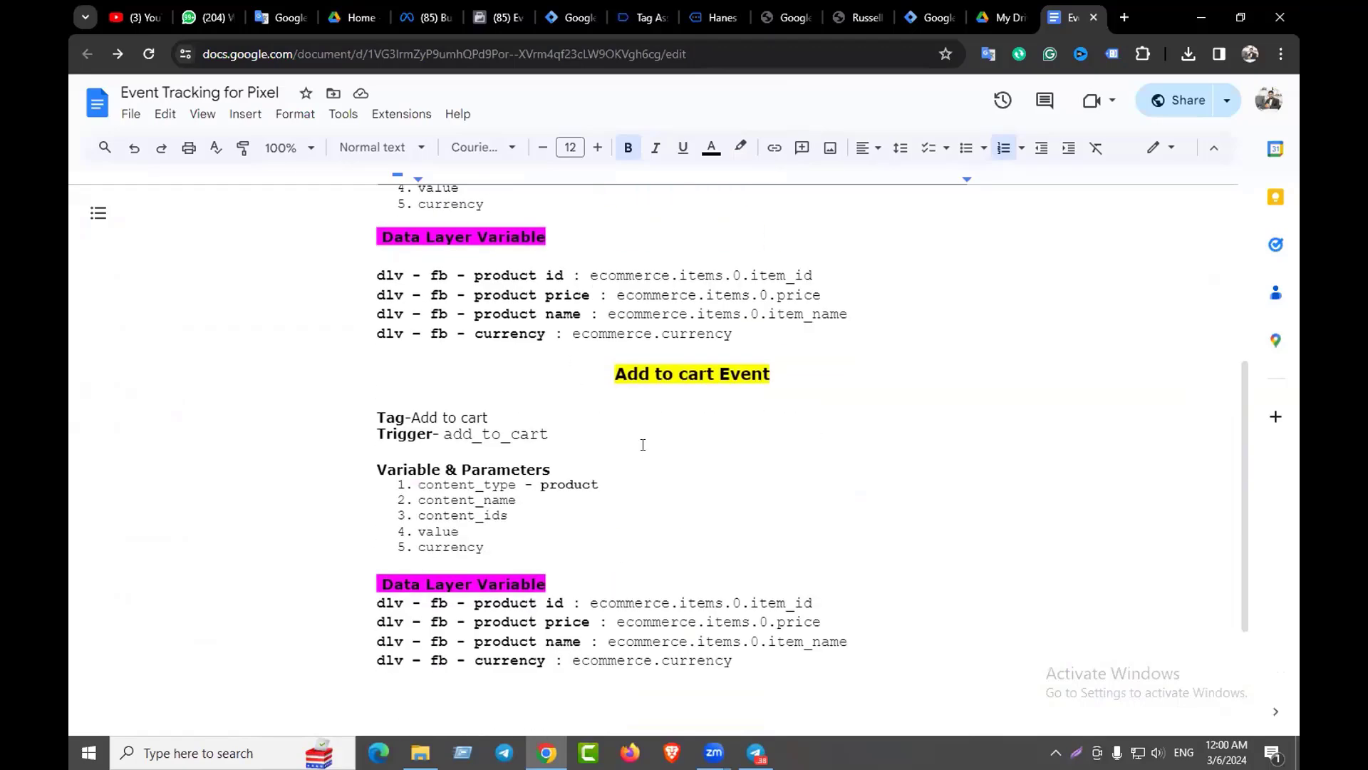
{"action": "scroll", "coordinate": [642, 443], "scroll_direction": "up", "scroll_amount": 3}
{"action": "scroll", "coordinate": [643, 443], "scroll_direction": "up", "scroll_amount": 2}
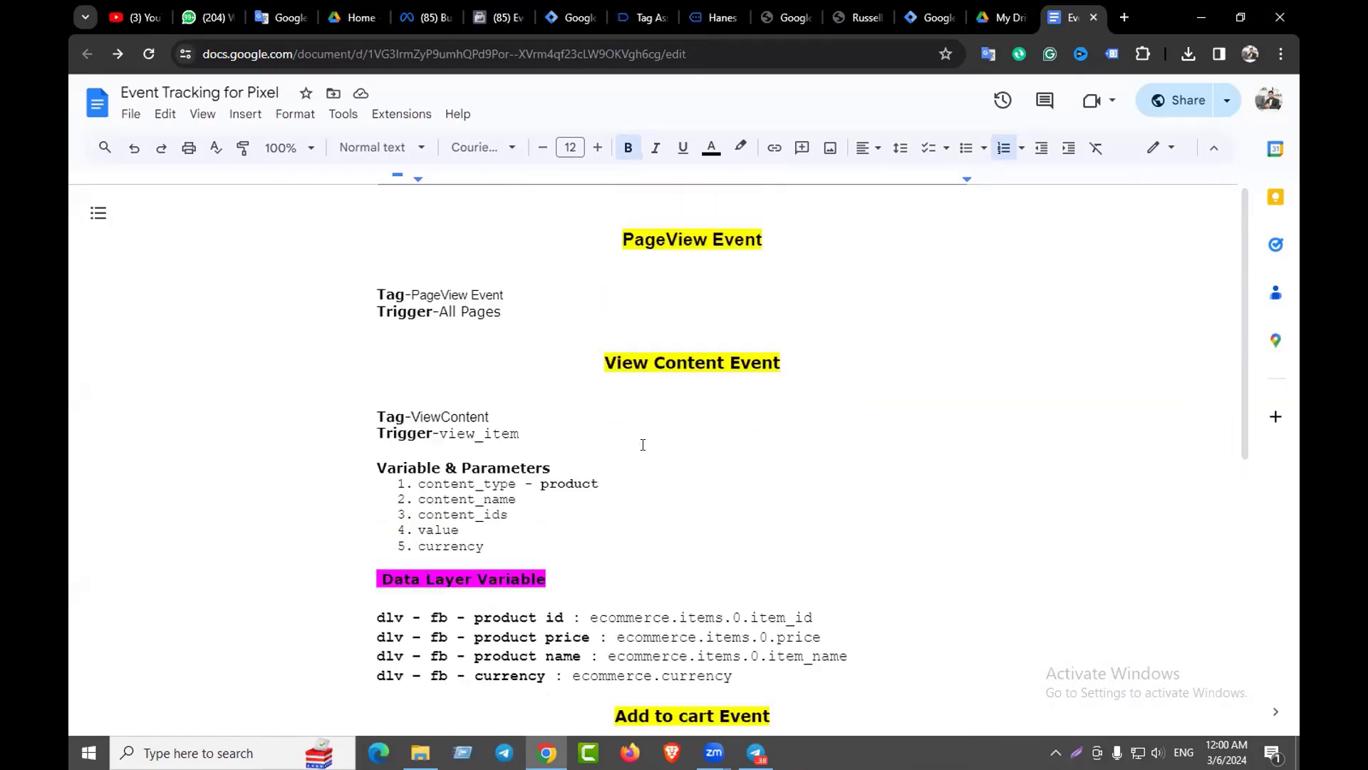
{"action": "scroll", "coordinate": [650, 419], "scroll_direction": "down", "scroll_amount": 1}
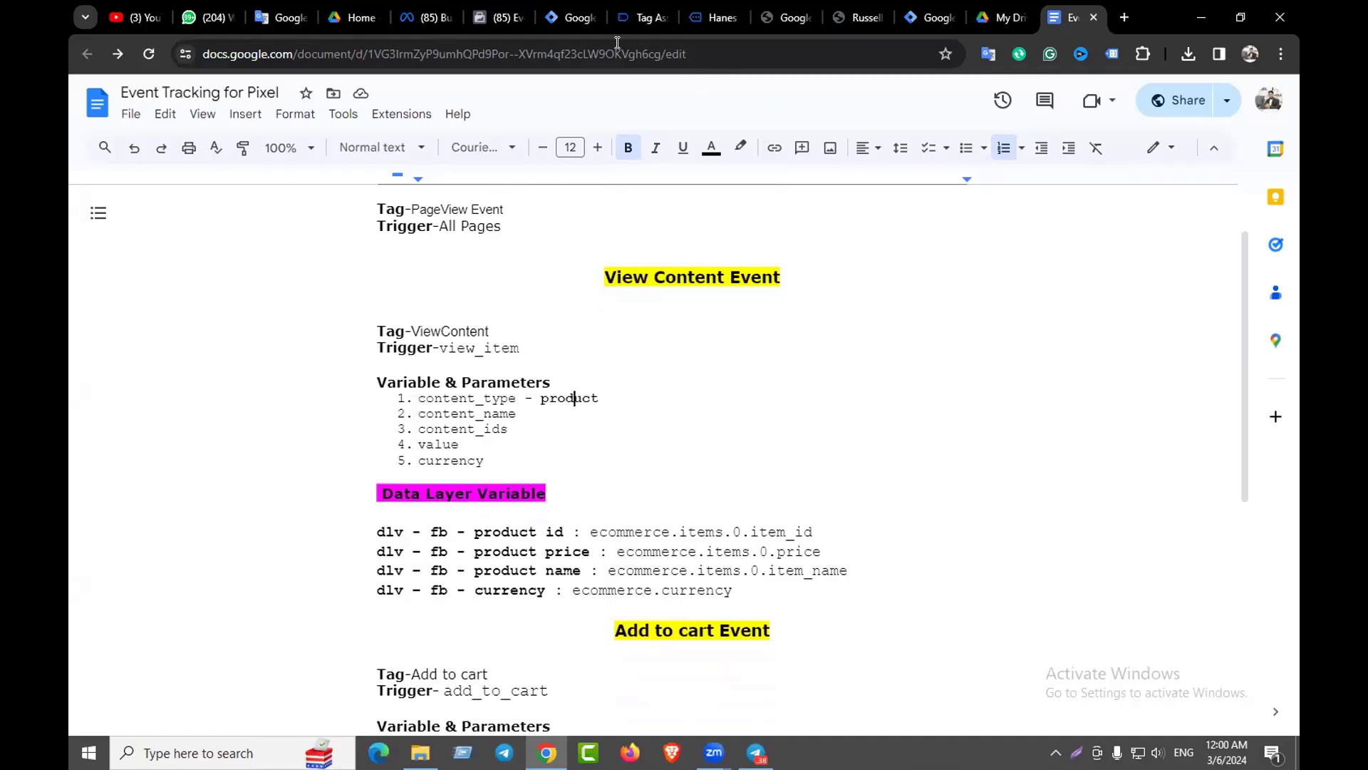
Examine the Tag Manager tags list, the document's five View Content parameters, and the PageView event's tag and trigger
{"action": "left_click", "coordinate": [574, 17]}
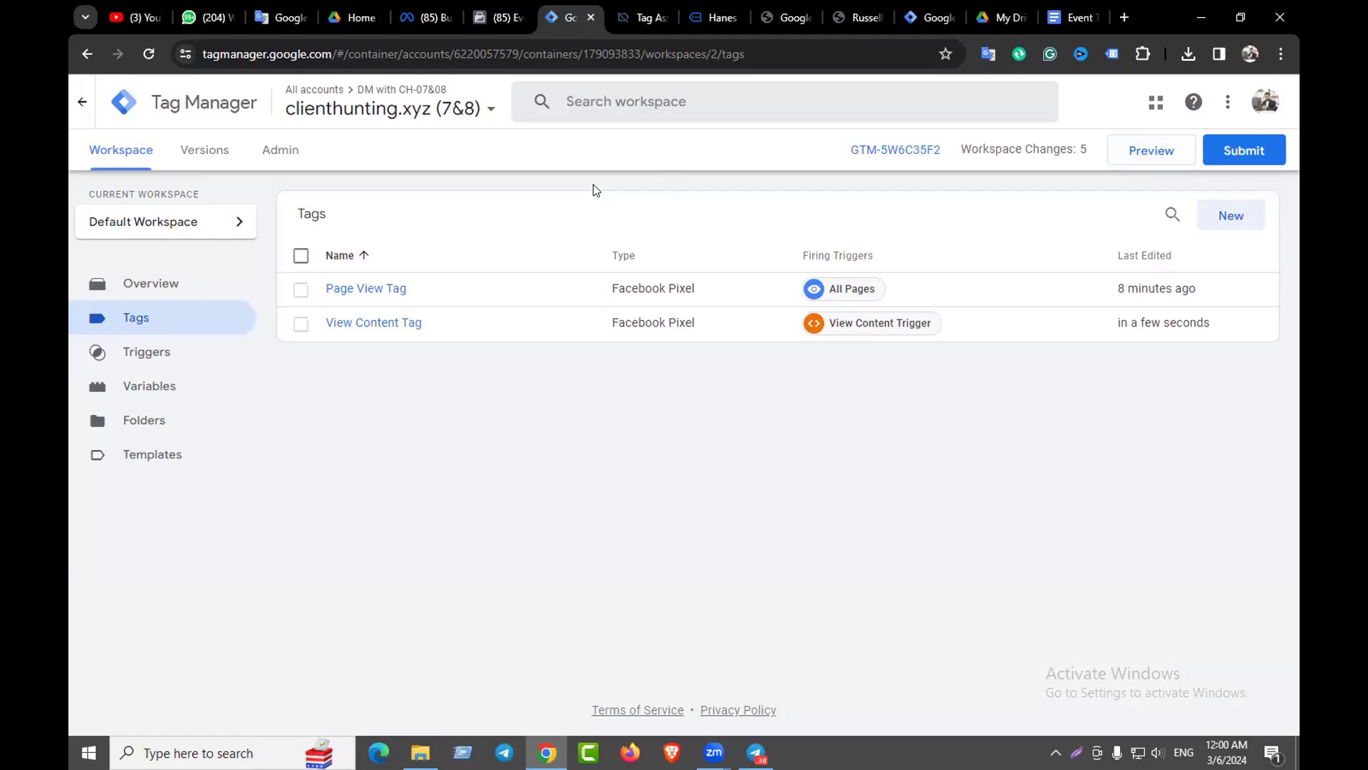
{"action": "left_click", "coordinate": [1072, 17]}
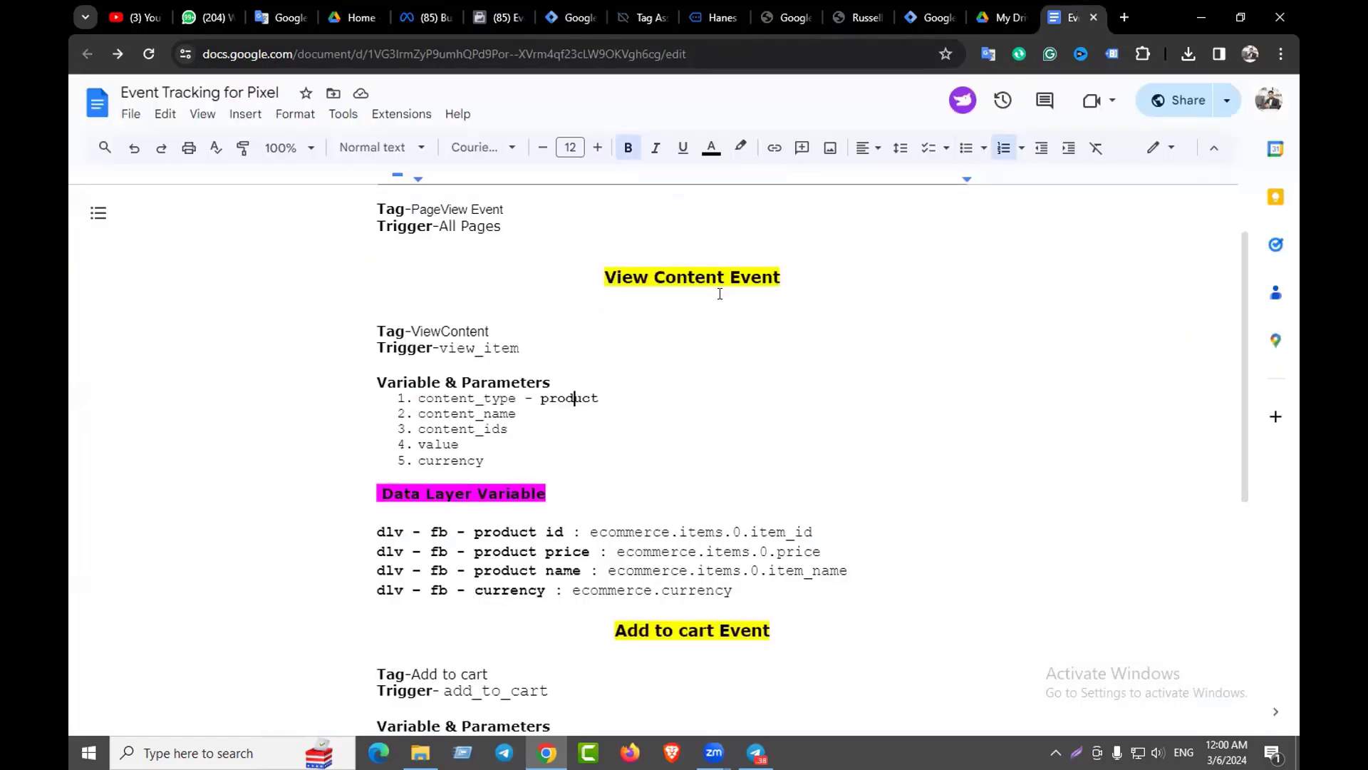
{"action": "left_click", "coordinate": [582, 364]}
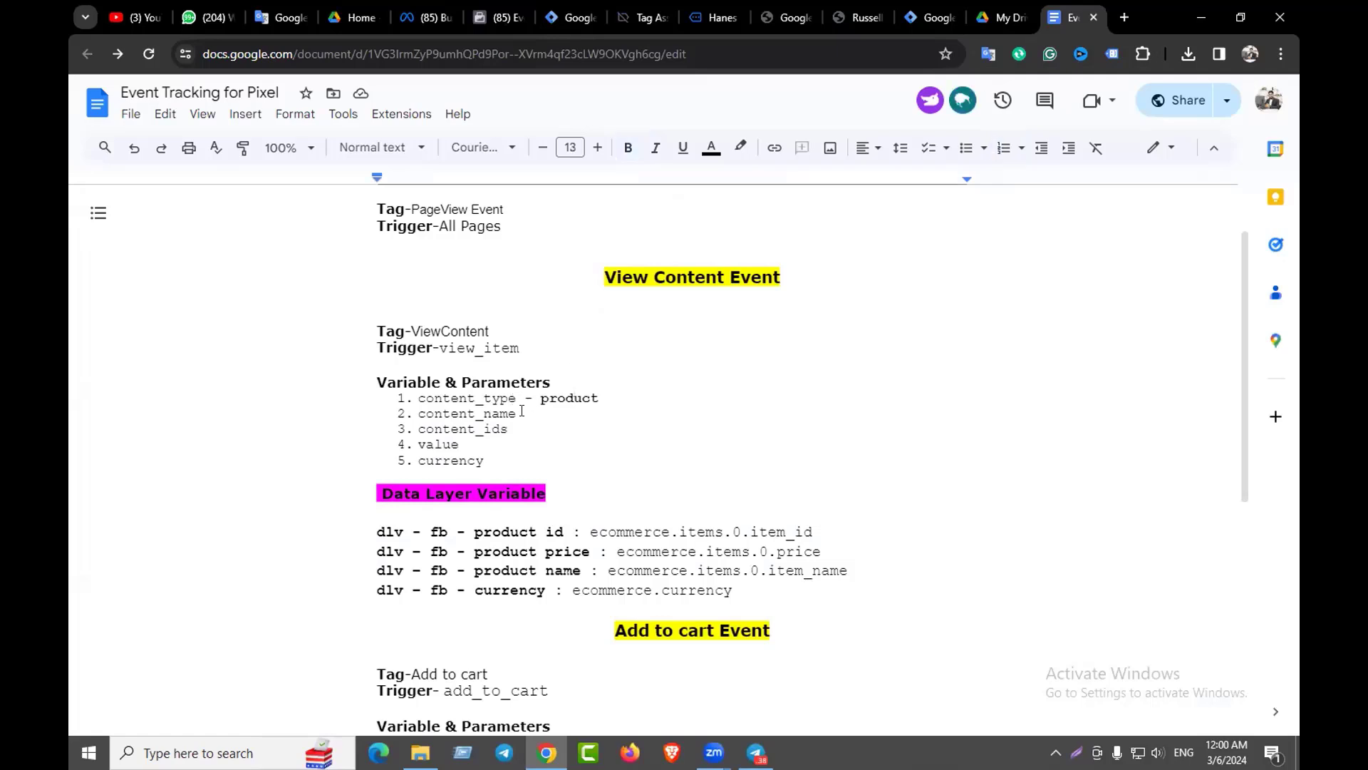
{"action": "left_click_drag", "start_coordinate": [522, 411], "coordinate": [420, 412]}
{"action": "left_click_drag", "start_coordinate": [515, 397], "coordinate": [426, 403]}
{"action": "left_click_drag", "start_coordinate": [512, 429], "coordinate": [408, 448]}
{"action": "left_click_drag", "start_coordinate": [491, 461], "coordinate": [414, 461]}
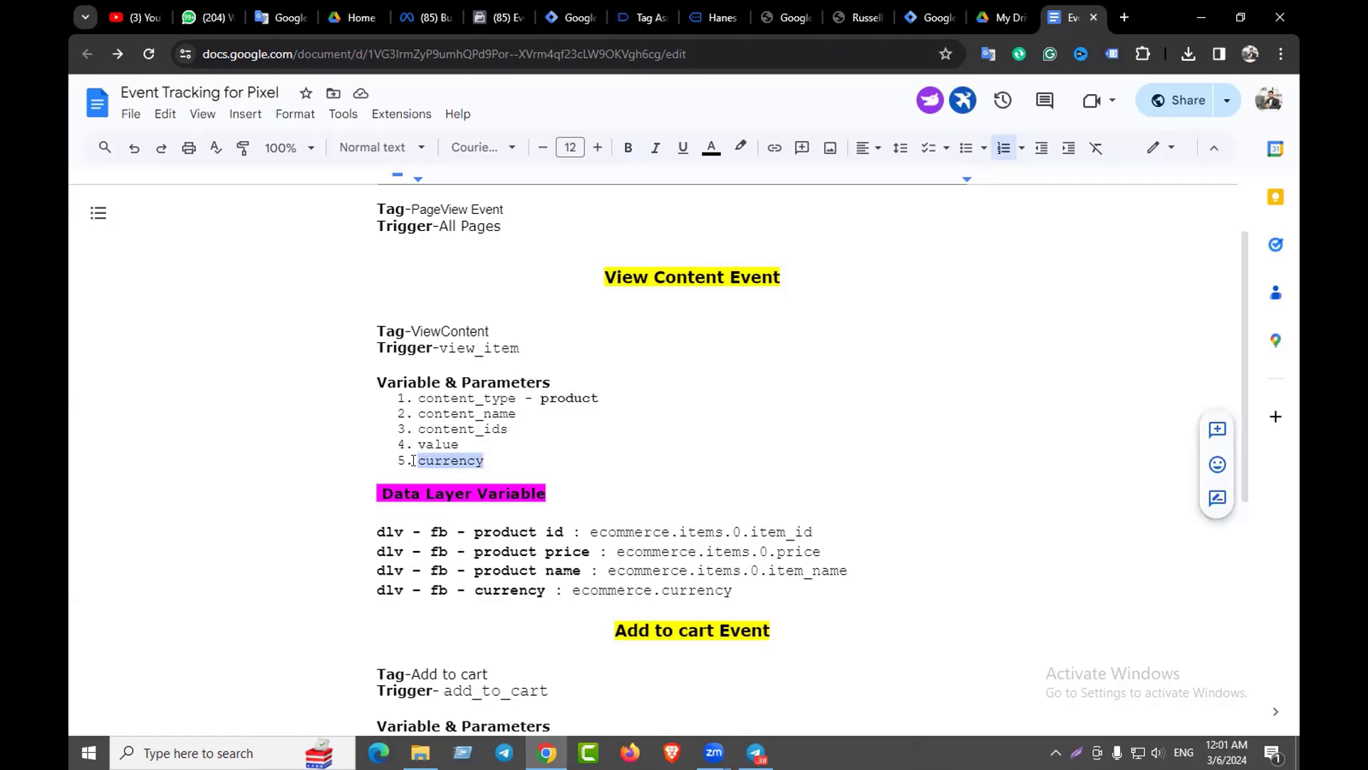
{"action": "scroll", "coordinate": [413, 460], "scroll_direction": "up", "scroll_amount": 1}
{"action": "left_click_drag", "start_coordinate": [503, 311], "coordinate": [372, 282]}
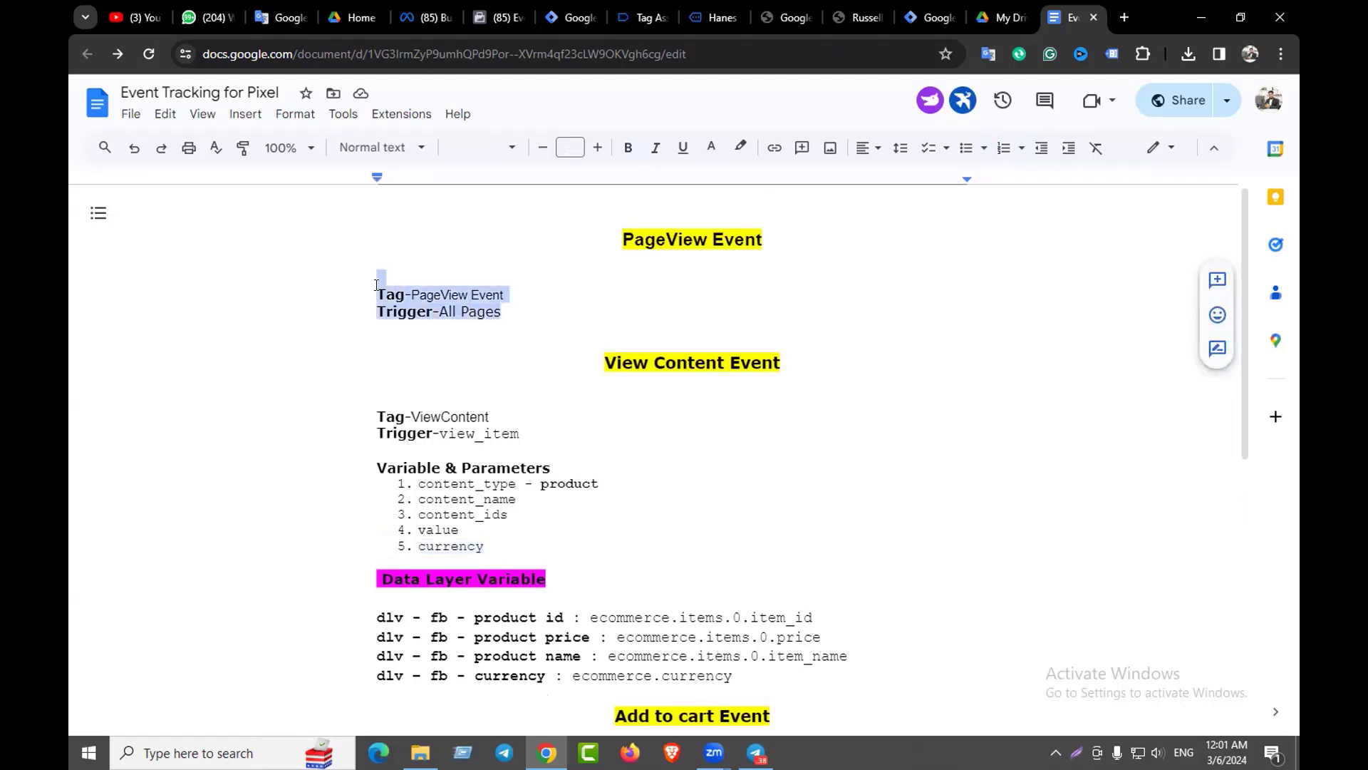
{"action": "left_click", "coordinate": [377, 285]}
{"action": "left_click_drag", "start_coordinate": [518, 311], "coordinate": [366, 281]}
{"action": "left_click", "coordinate": [503, 311]}
{"action": "scroll", "coordinate": [627, 285], "scroll_direction": "down", "scroll_amount": 3}
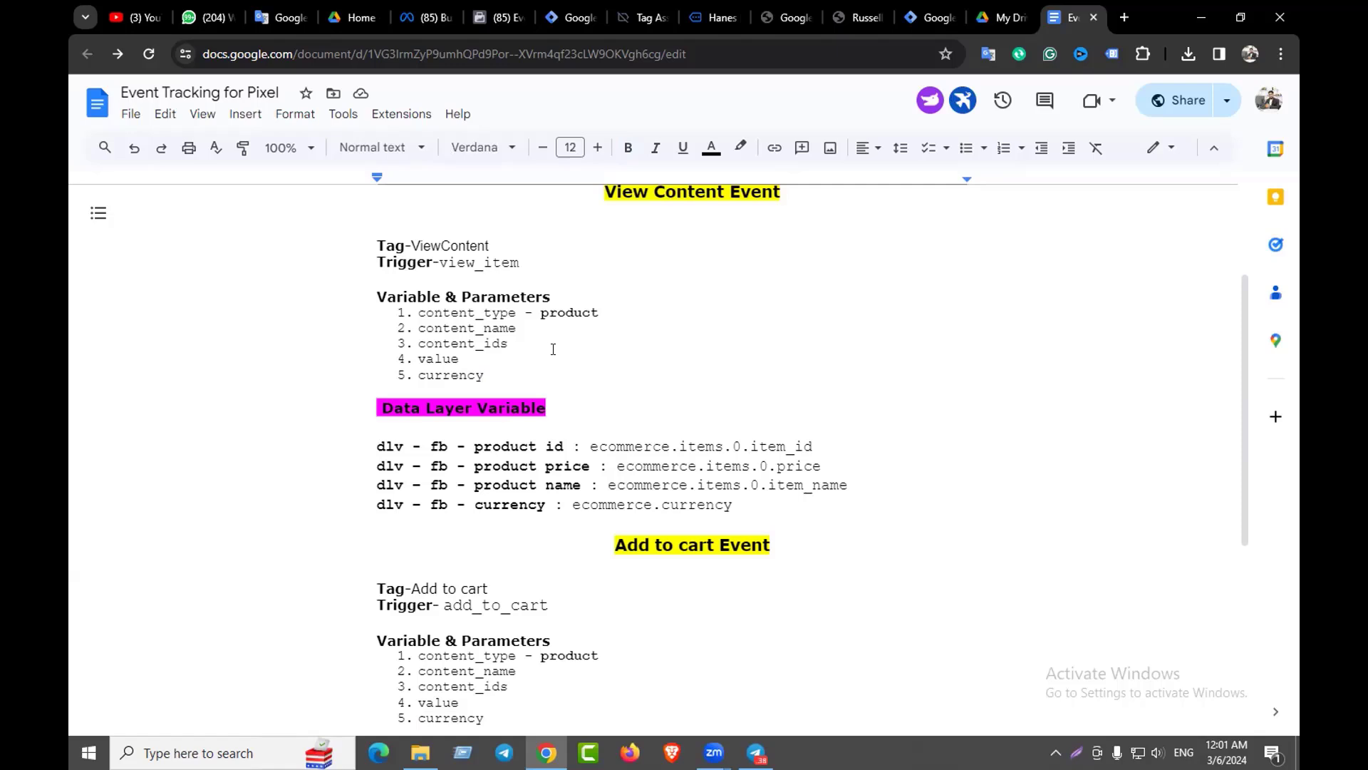
Compare the View Content event's Variable & Parameters list with its Data Layer Variable entries in the document
{"action": "left_click_drag", "start_coordinate": [505, 368], "coordinate": [414, 307]}
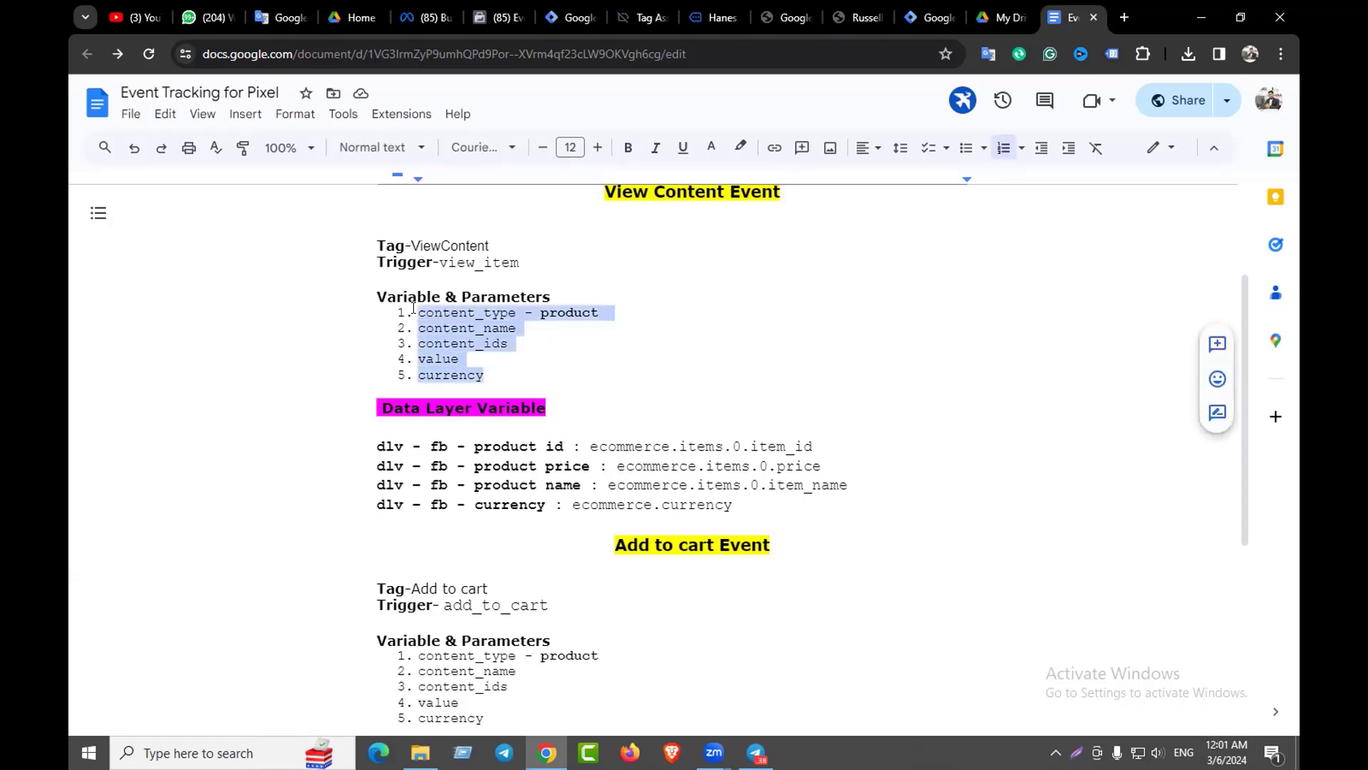
{"action": "left_click", "coordinate": [501, 390]}
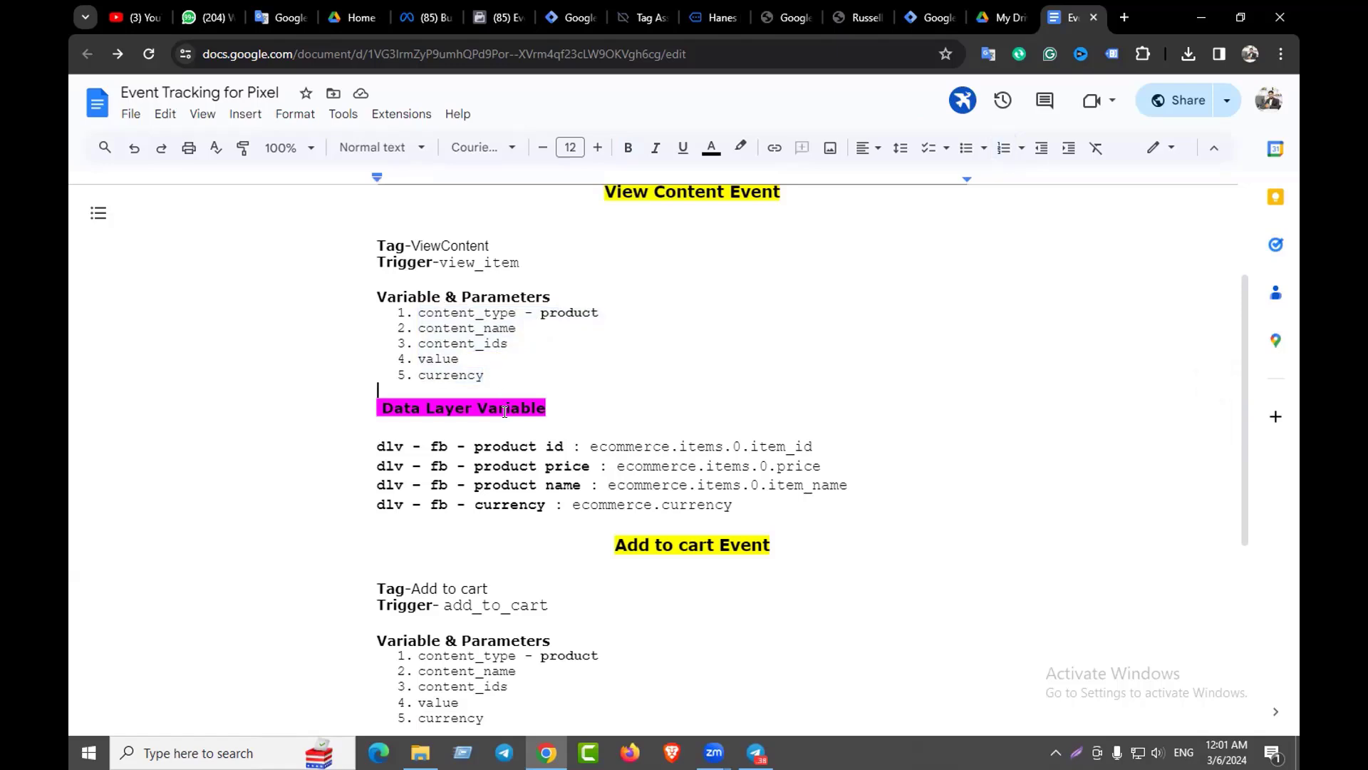
{"action": "left_click_drag", "start_coordinate": [378, 447], "coordinate": [752, 504]}
{"action": "left_click_drag", "start_coordinate": [499, 373], "coordinate": [406, 313]}
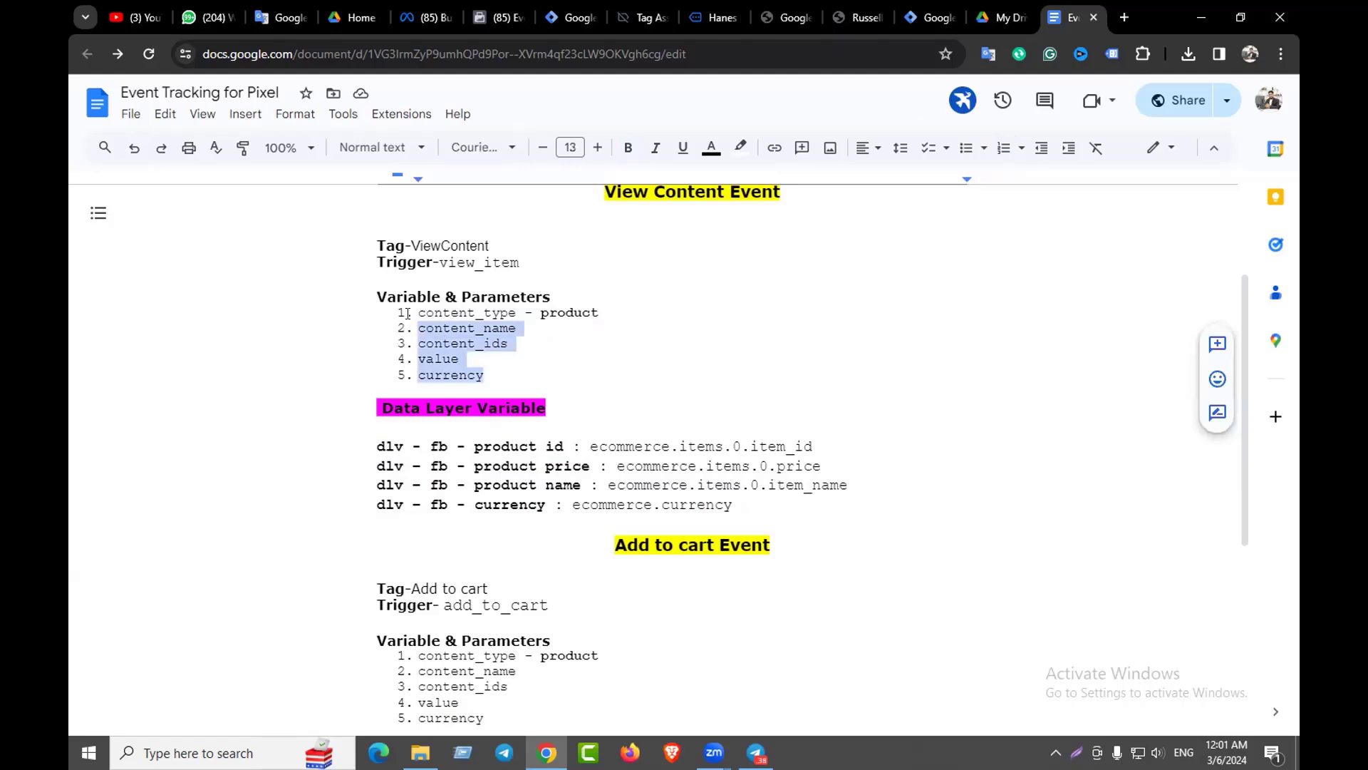
{"action": "left_click", "coordinate": [406, 312]}
{"action": "left_click", "coordinate": [405, 313]}
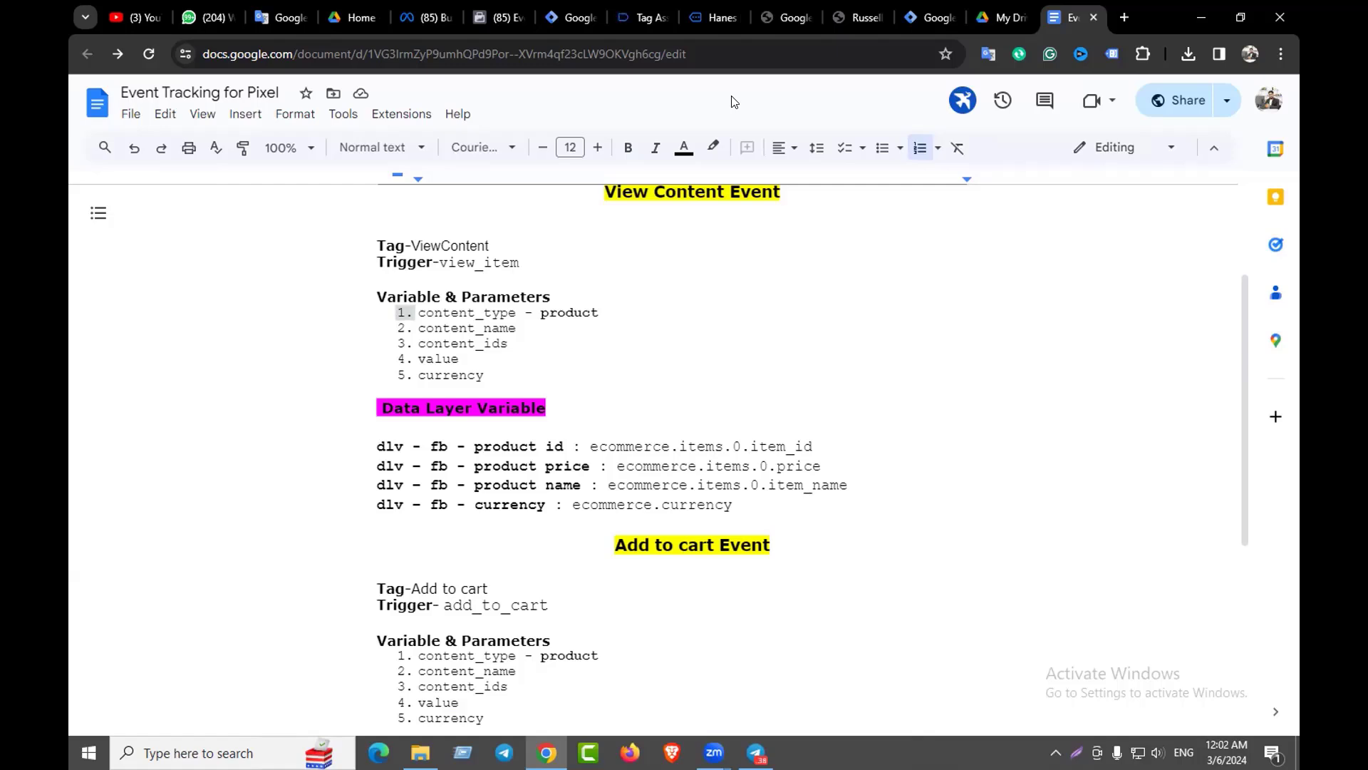
{"action": "left_click_drag", "start_coordinate": [734, 508], "coordinate": [389, 309]}
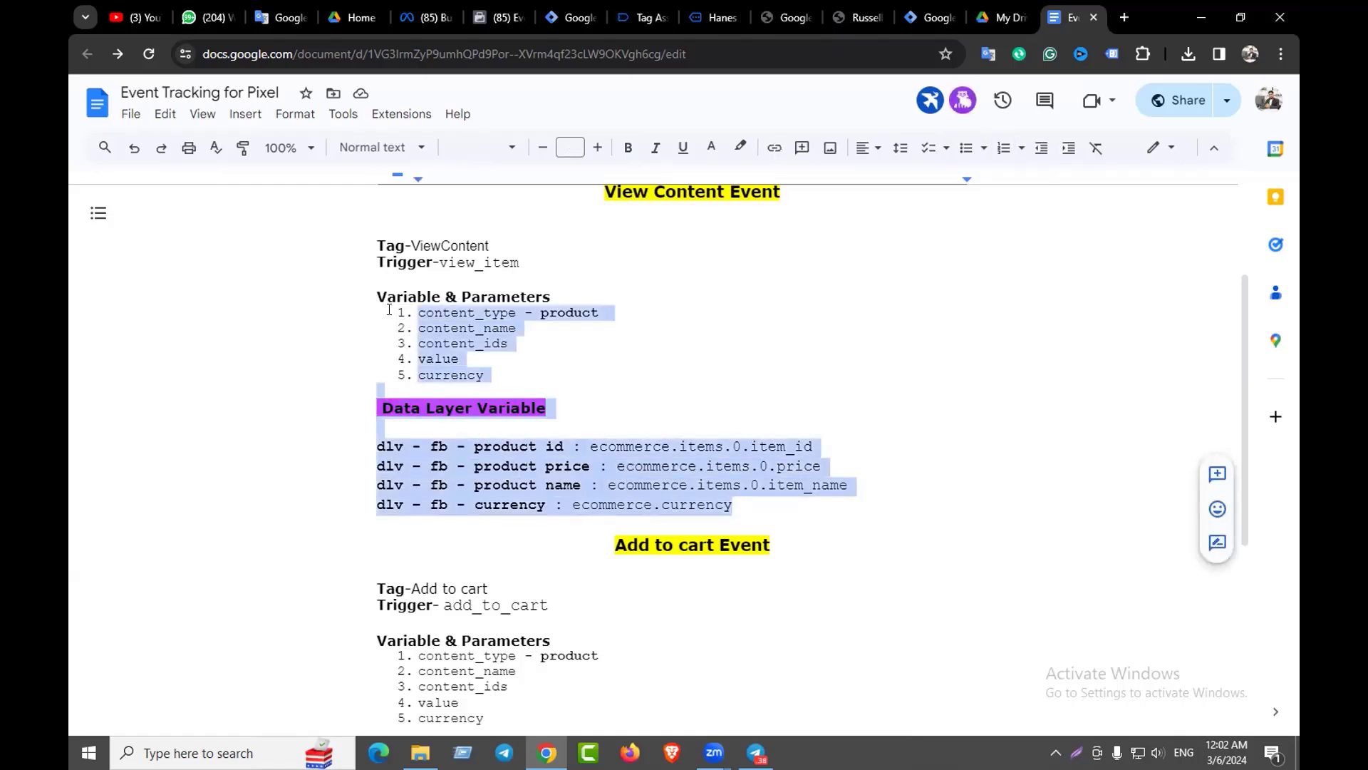
{"action": "left_click", "coordinate": [478, 447]}
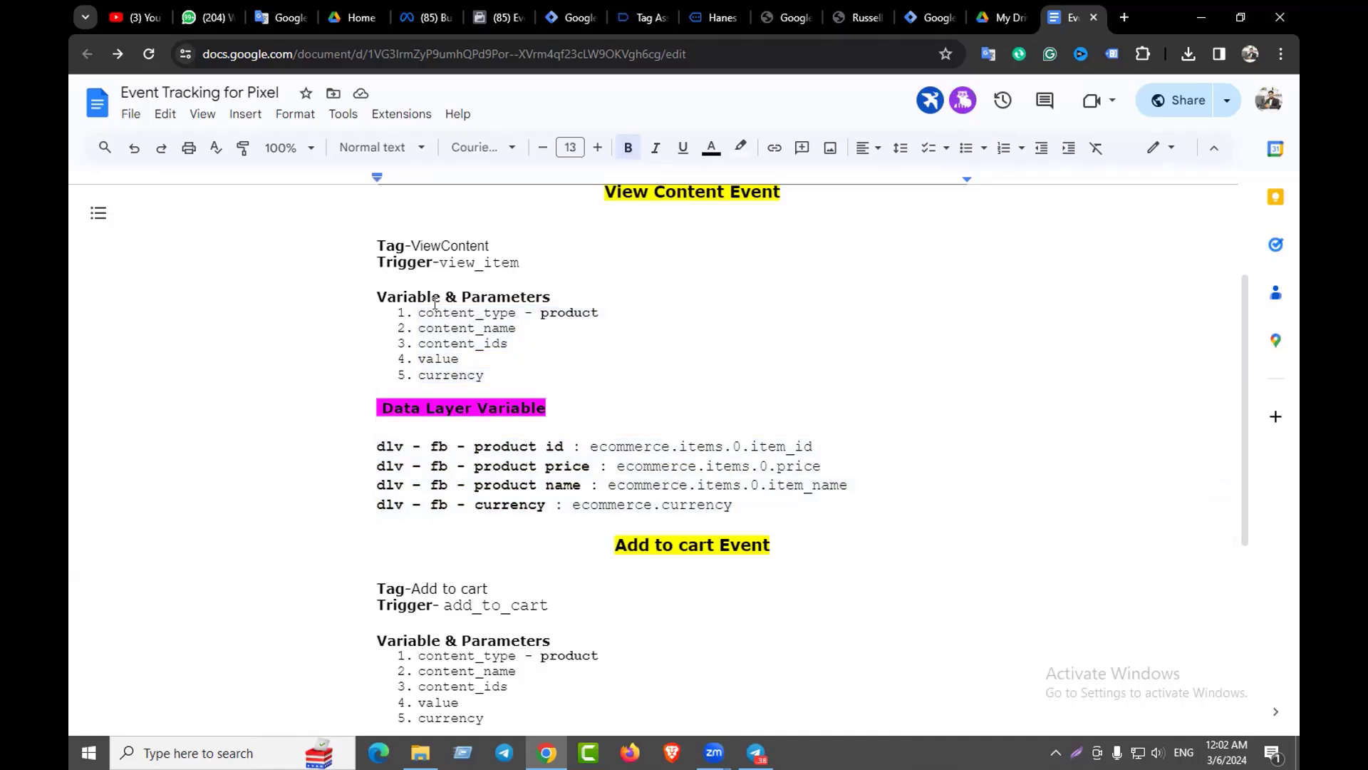
{"action": "left_click_drag", "start_coordinate": [418, 312], "coordinate": [481, 378]}
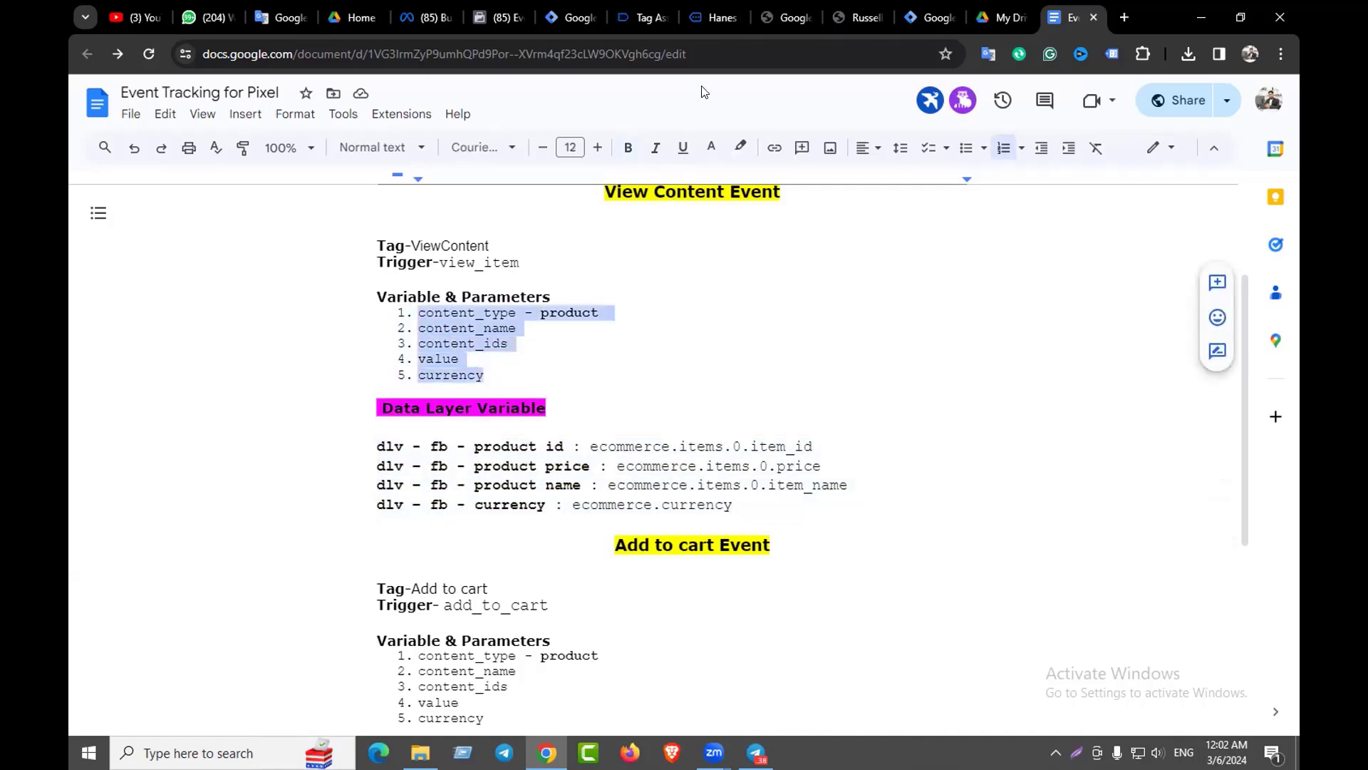
Start a new user-defined variable in the clienthunting.xyz (7&8) Tag Manager workspace with the type Data Layer Variable
{"action": "left_click", "coordinate": [571, 10]}
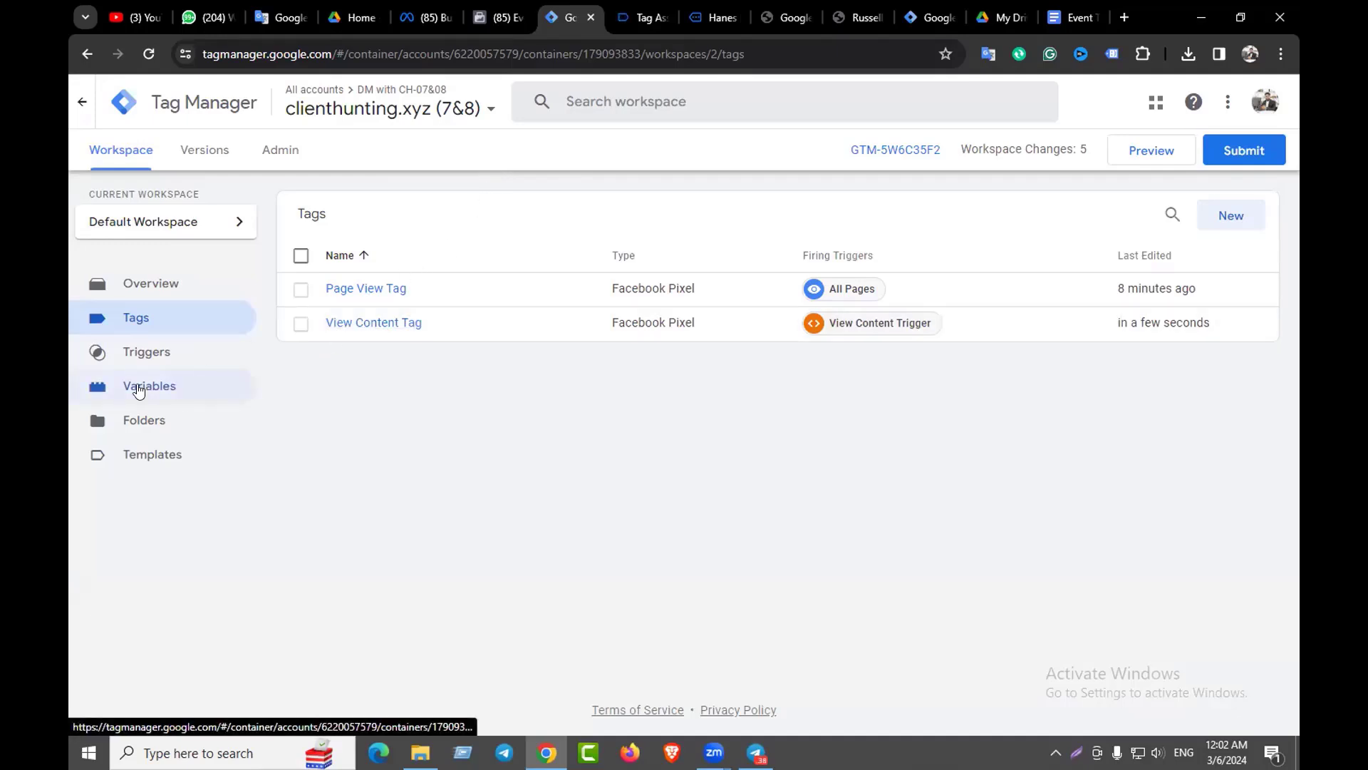
{"action": "left_click", "coordinate": [140, 391]}
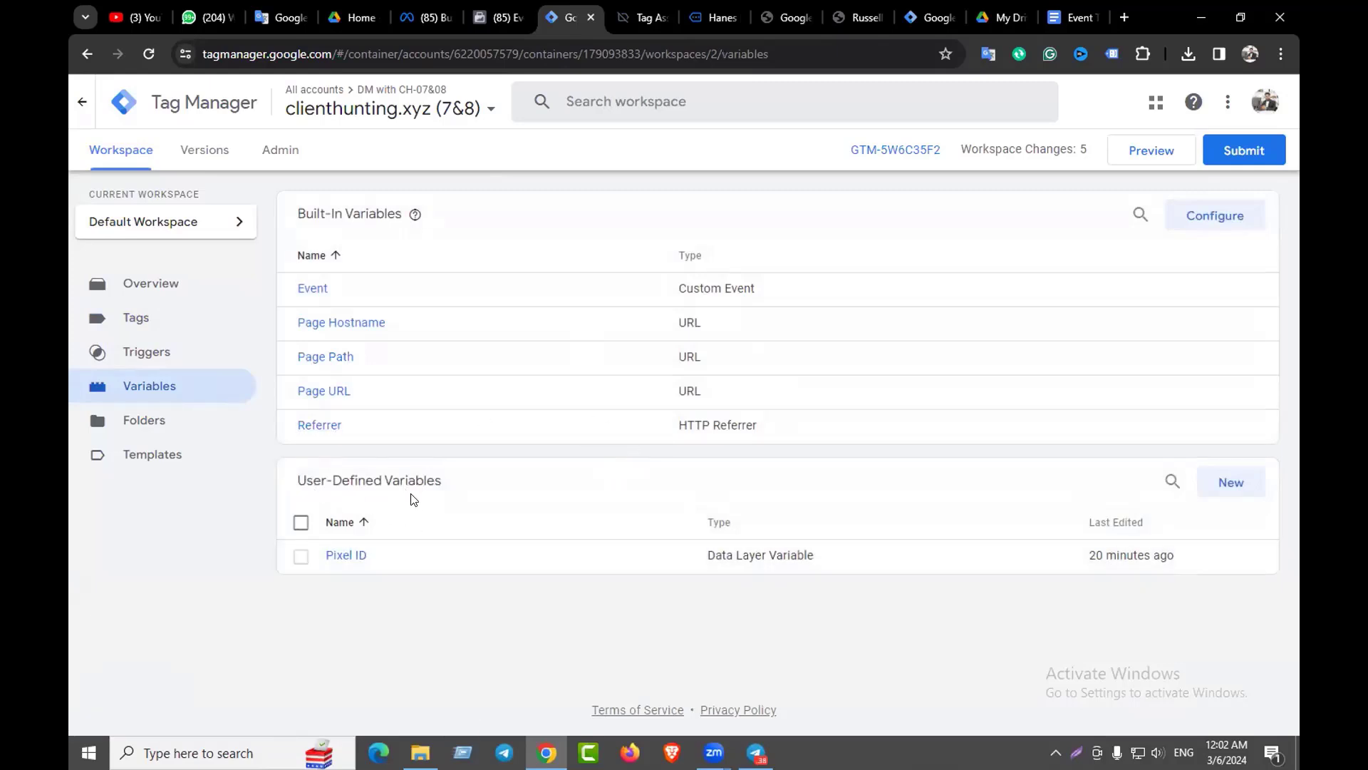
{"action": "left_click", "coordinate": [1231, 483]}
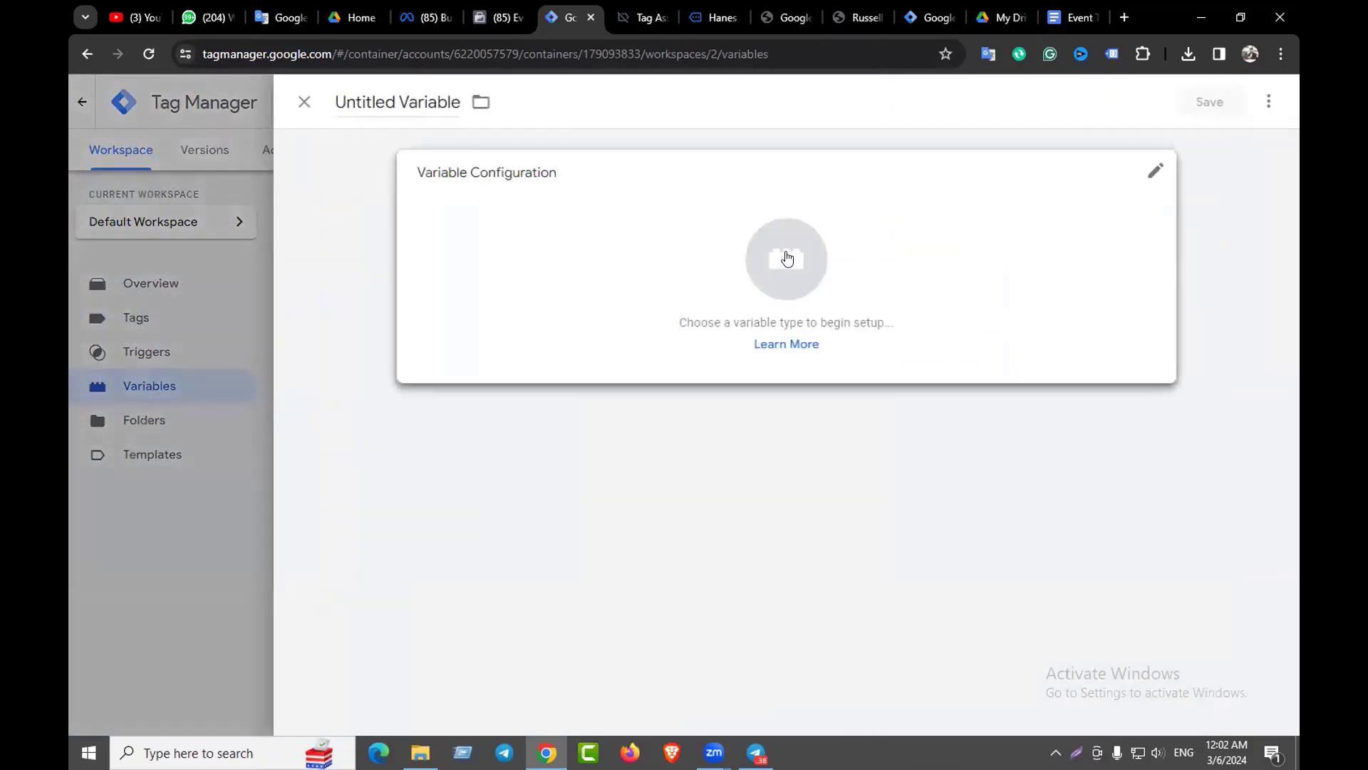
{"action": "left_click", "coordinate": [771, 247]}
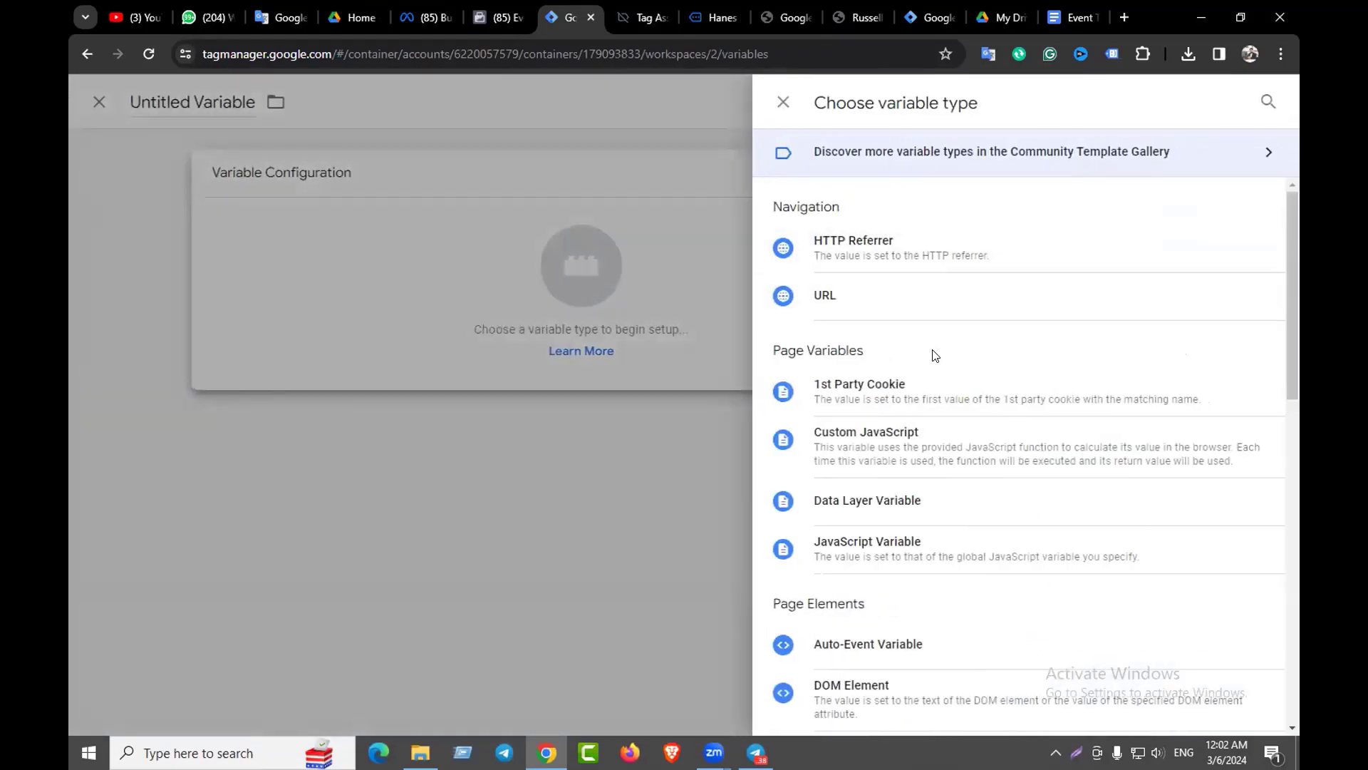
{"action": "scroll", "coordinate": [935, 357], "scroll_direction": "down", "scroll_amount": 1}
{"action": "left_click", "coordinate": [868, 413]}
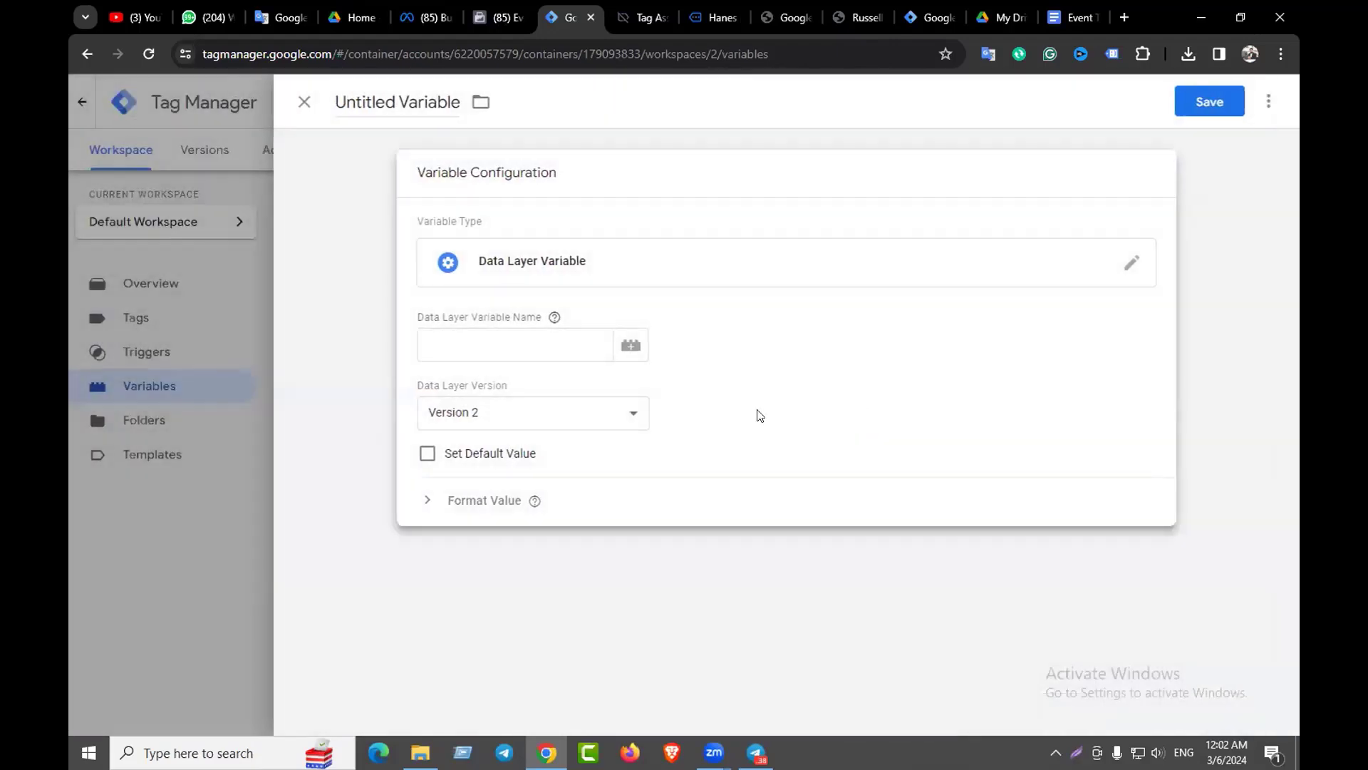
Set the new variable's Data Layer Variable Name to ecommerce.items.0.item_id, copied from the product id entry in the Event Tracking for Pixel document
{"action": "left_click", "coordinate": [502, 339]}
{"action": "left_click", "coordinate": [1075, 17]}
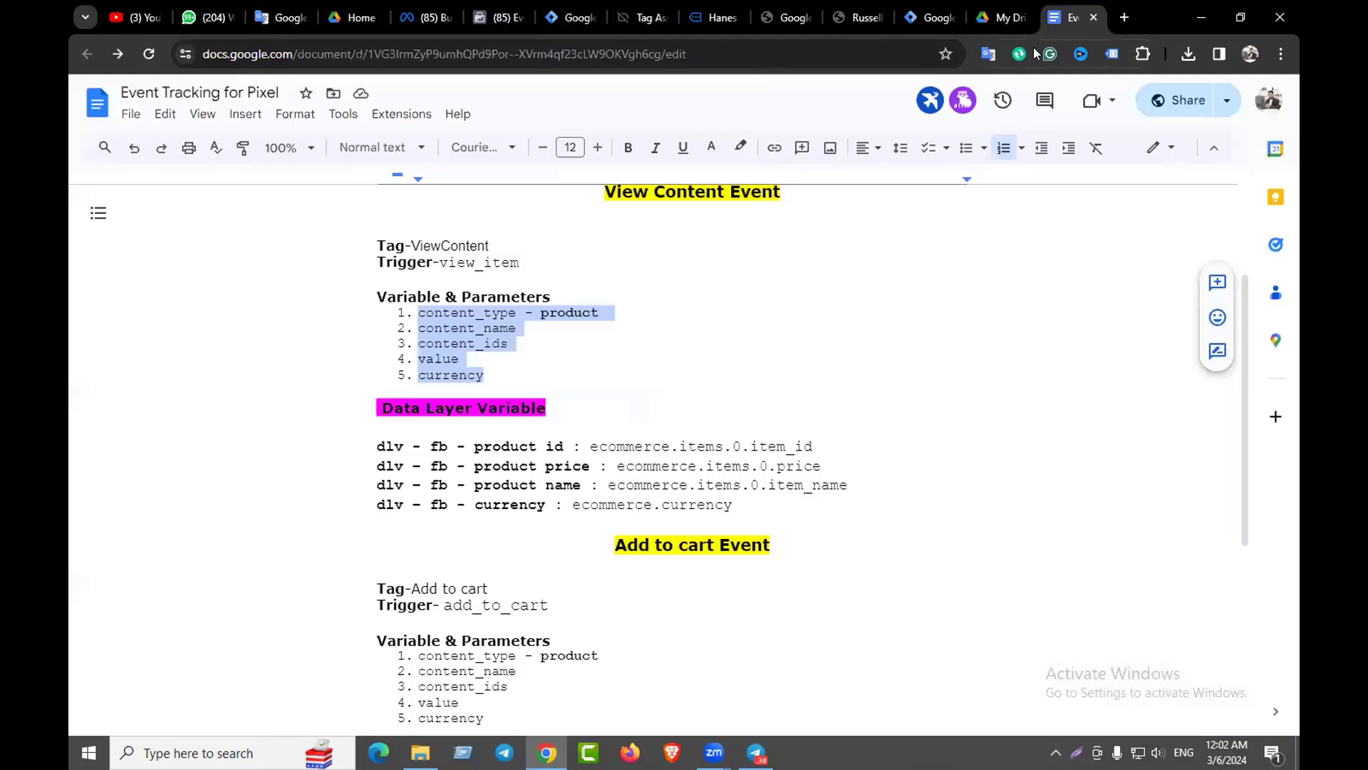
{"action": "left_click", "coordinate": [613, 372]}
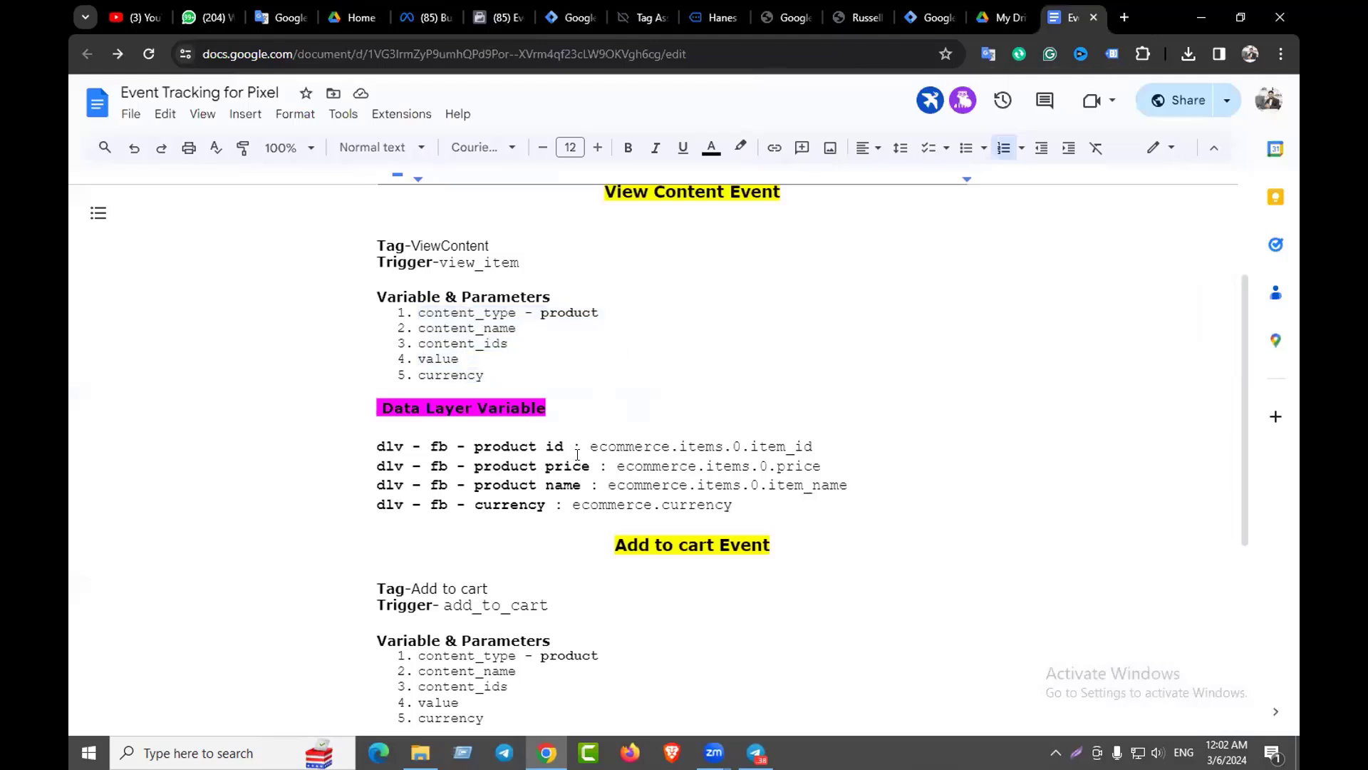
{"action": "left_click_drag", "start_coordinate": [585, 447], "coordinate": [813, 447]}
{"action": "key", "text": "ctrl+c"}
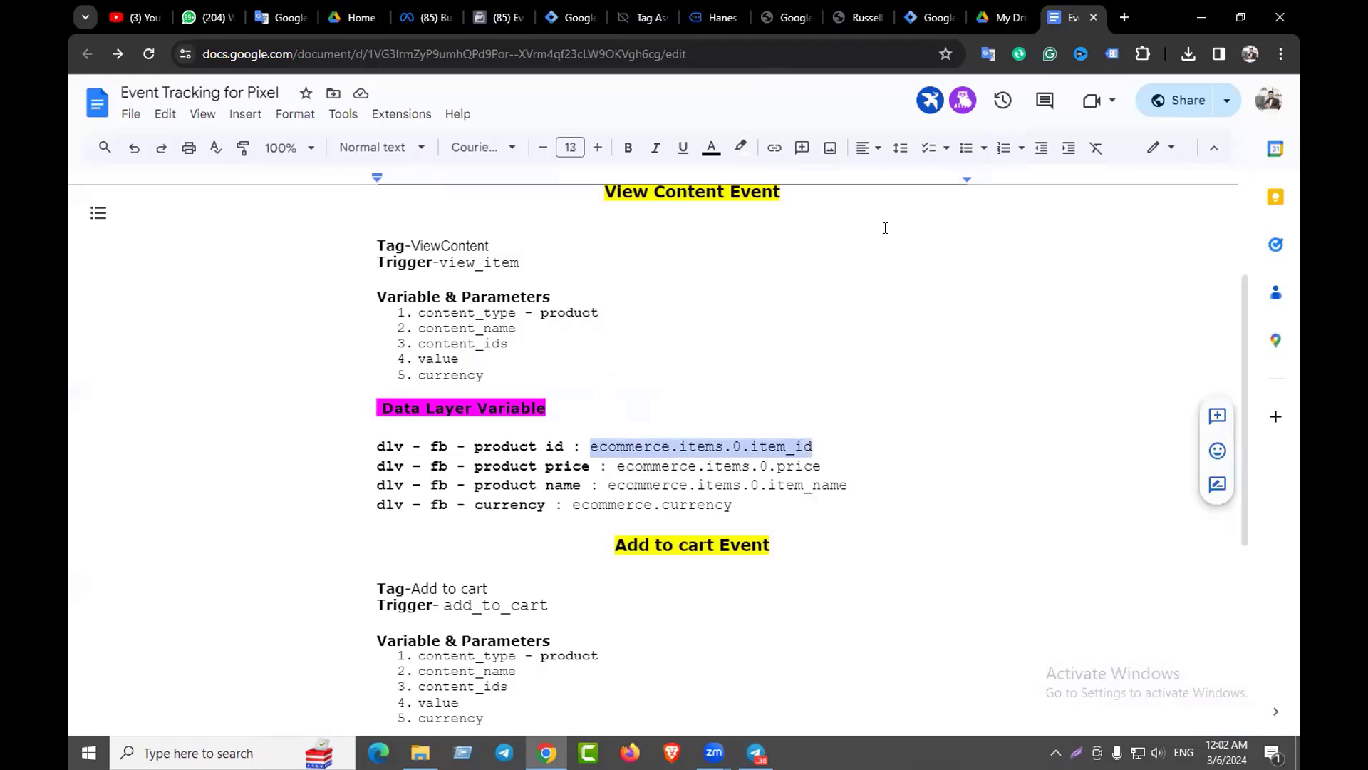
{"action": "left_click", "coordinate": [568, 17]}
{"action": "left_click", "coordinate": [464, 345]}
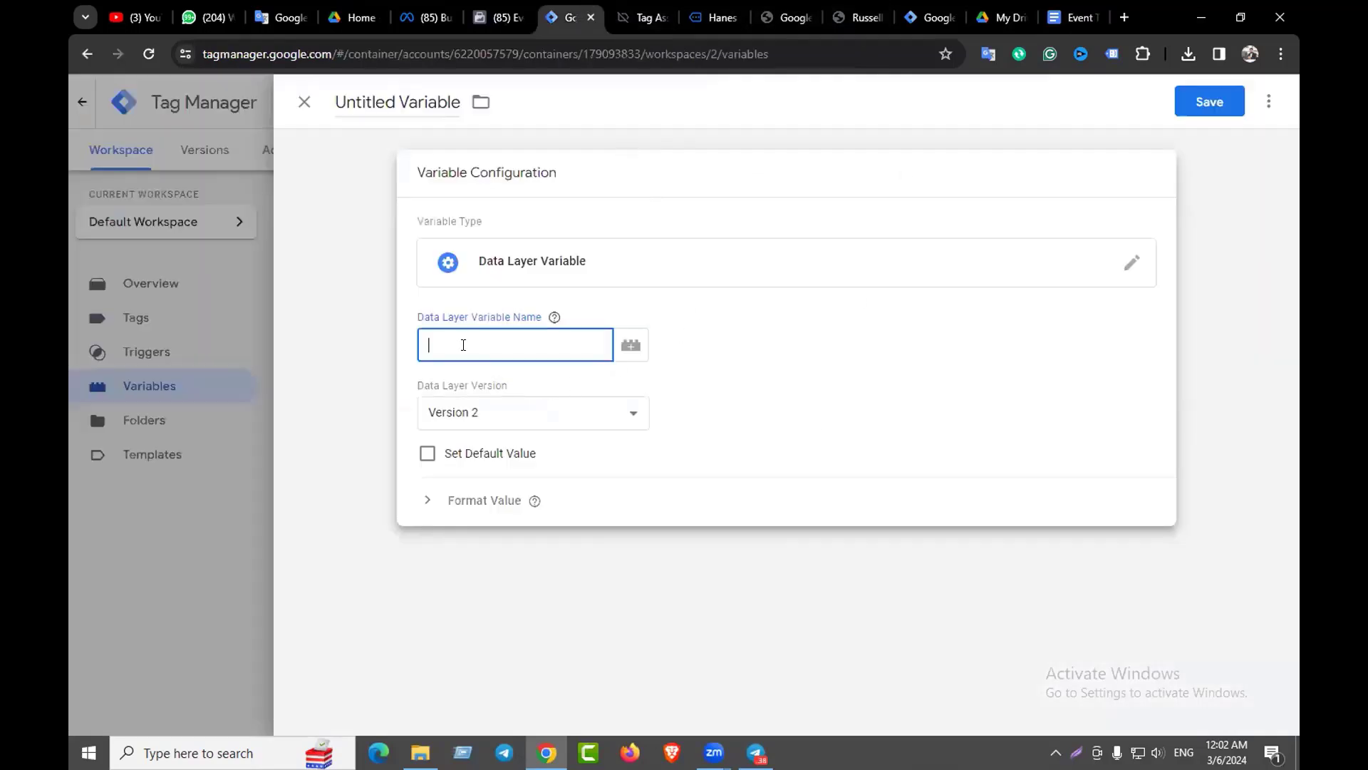
{"action": "key", "text": "ctrl+v"}
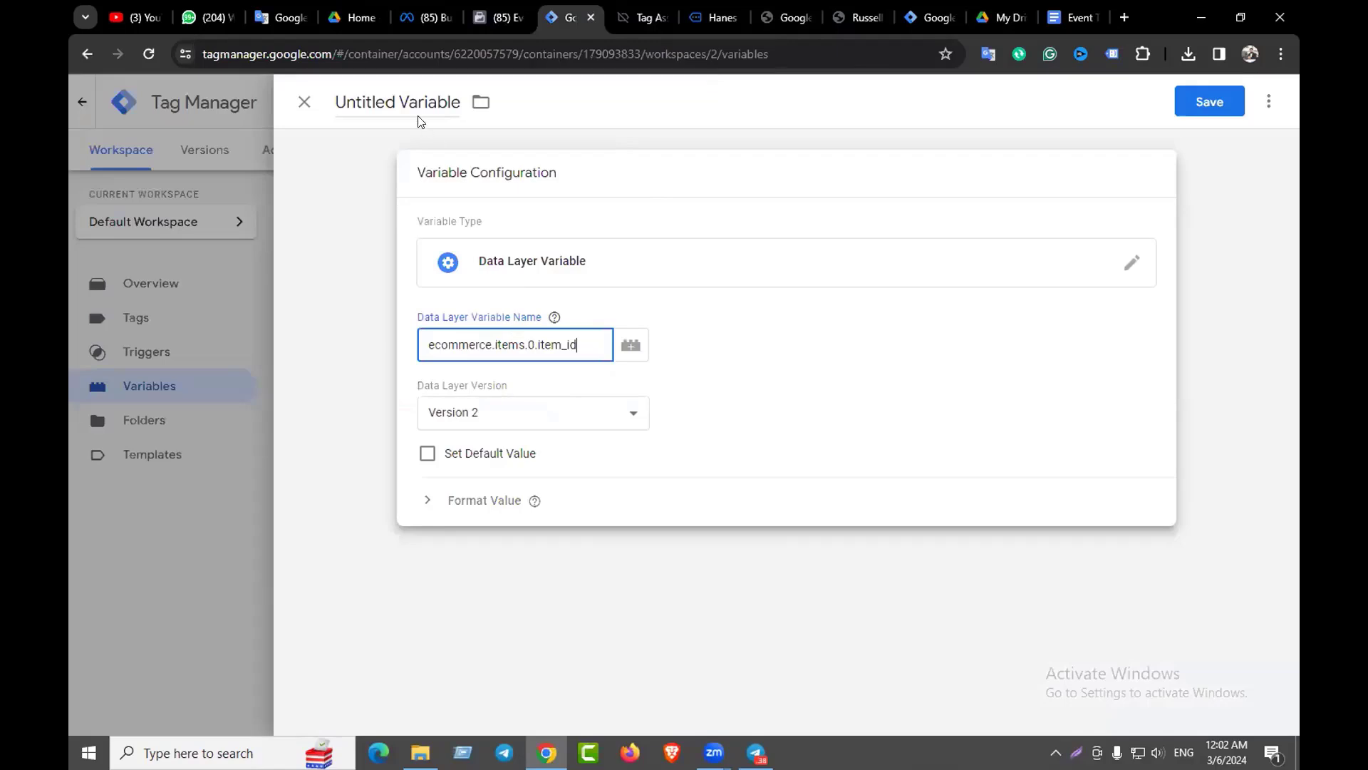
Name the variable "dlv - fb - product id", copying the name from the tracking document, and save it
{"action": "left_click", "coordinate": [404, 99]}
{"action": "triple_click", "coordinate": [404, 100]}
{"action": "key", "text": "BackSpace"}
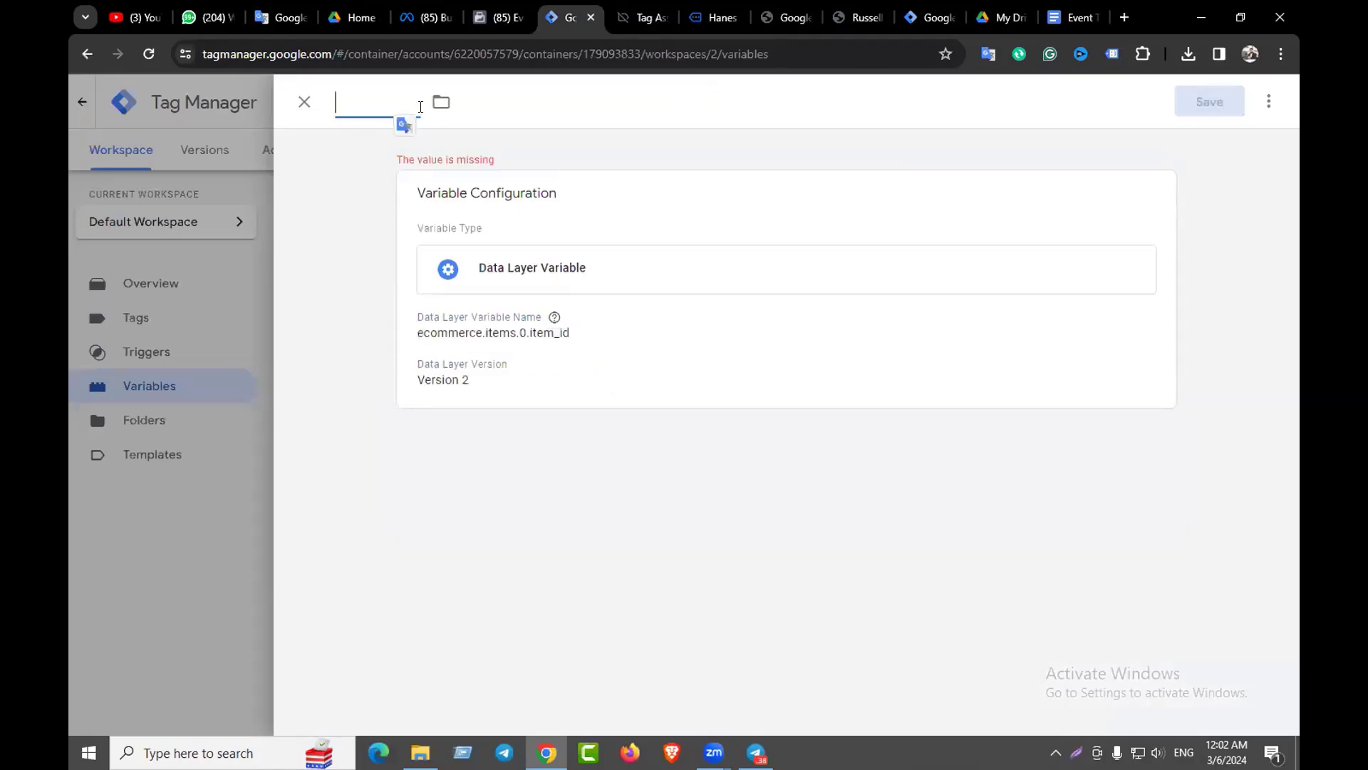
{"action": "left_click", "coordinate": [1073, 17]}
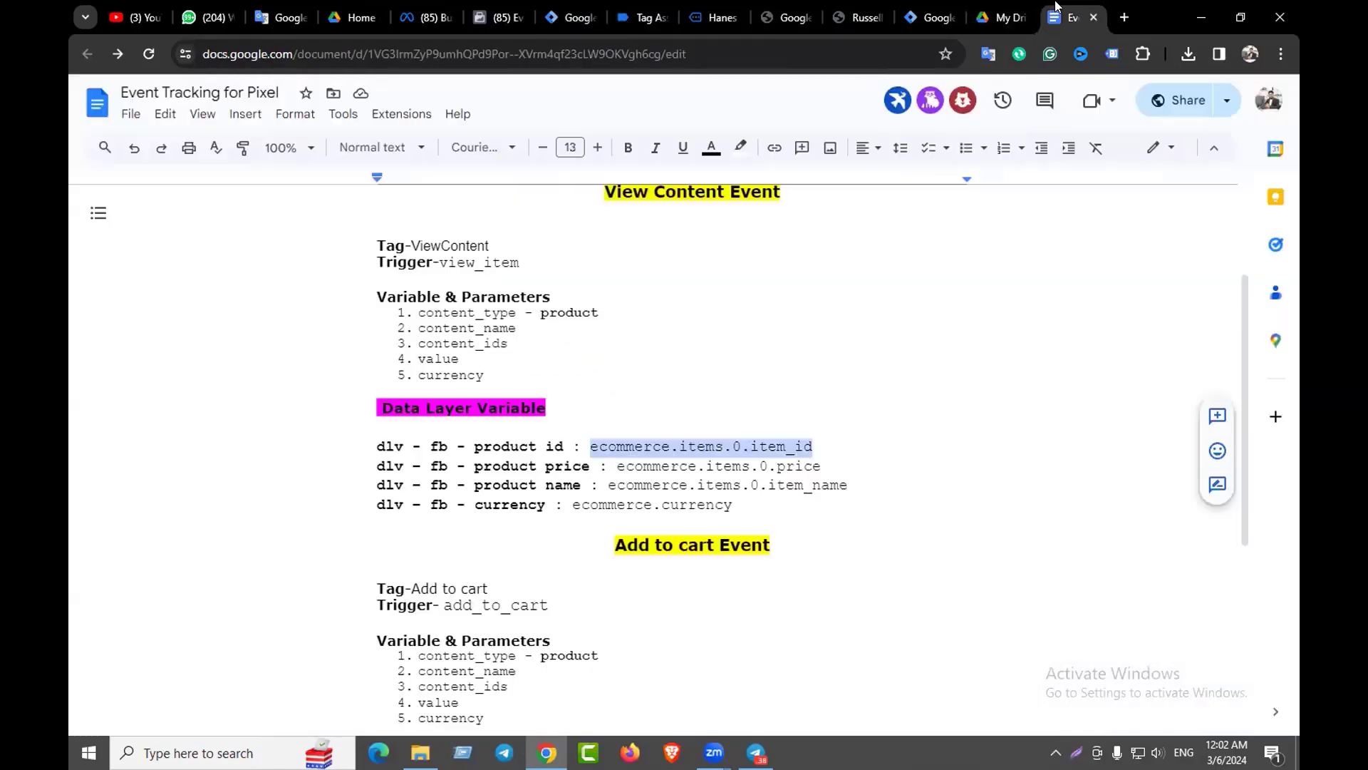
{"action": "left_click", "coordinate": [576, 440]}
{"action": "left_click_drag", "start_coordinate": [560, 445], "coordinate": [367, 445]}
{"action": "key", "text": "ctrl+c"}
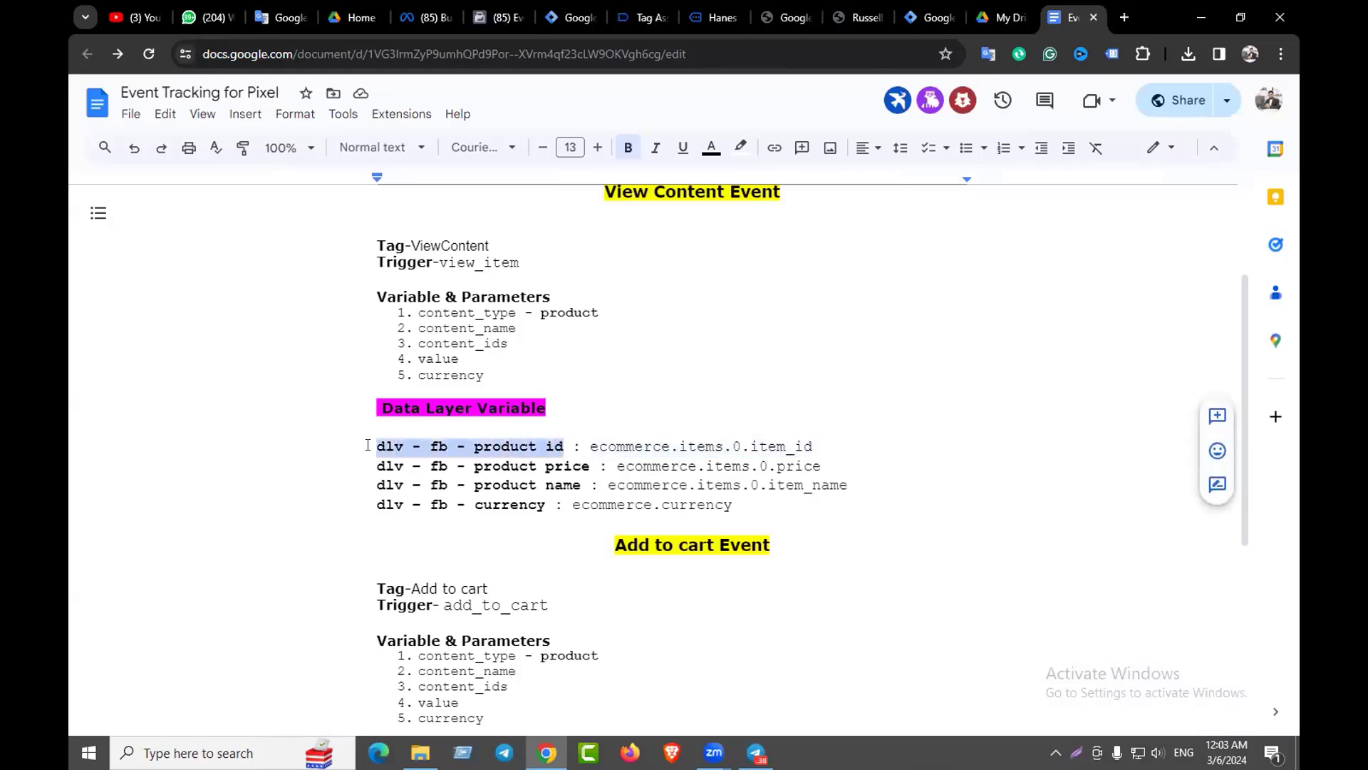
{"action": "left_click", "coordinate": [570, 17]}
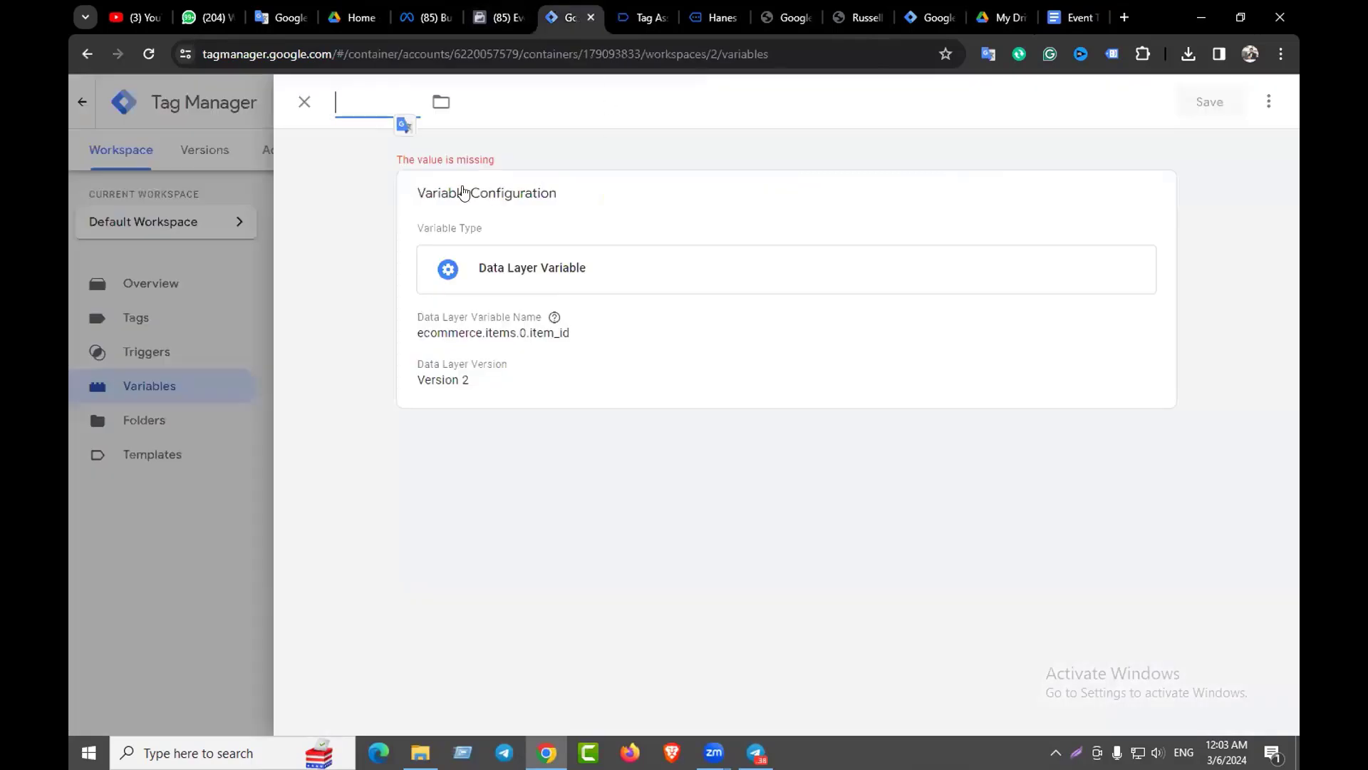
{"action": "key", "text": "ctrl+v"}
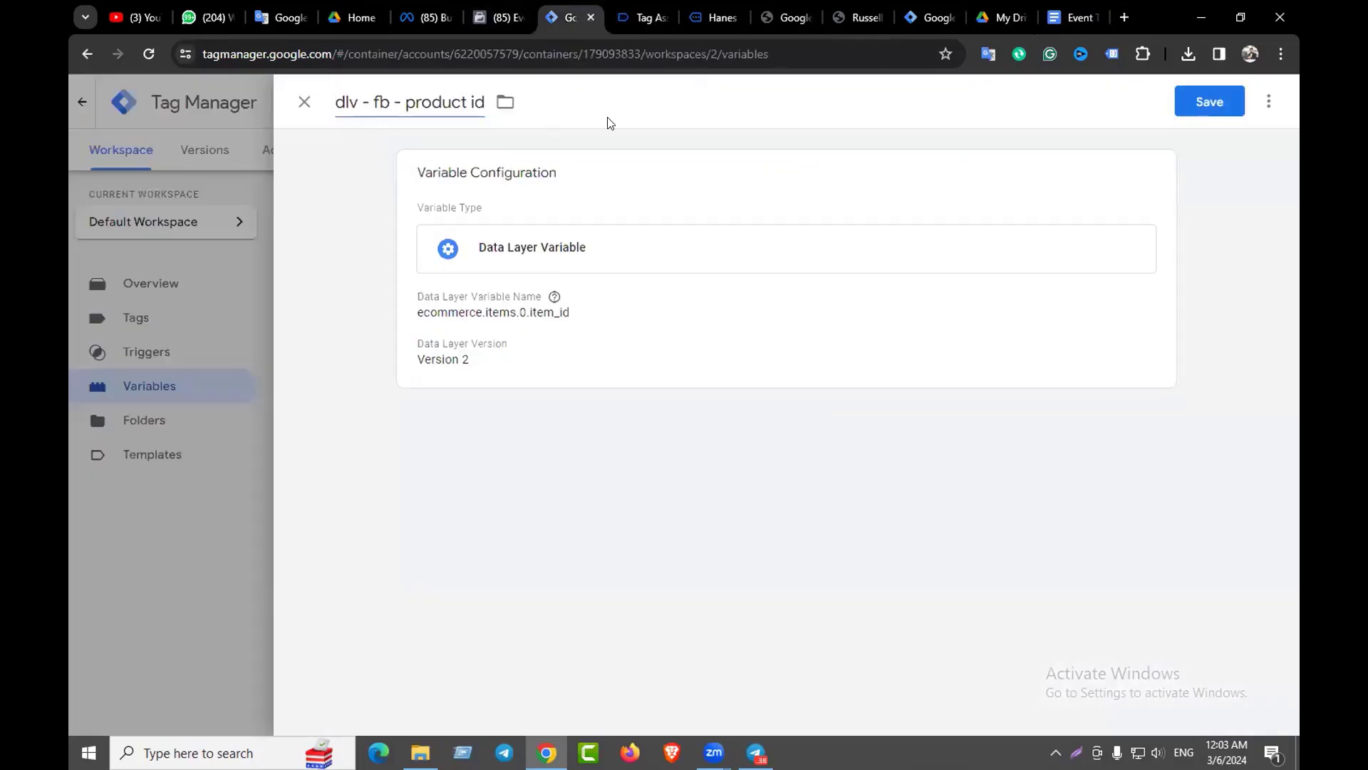
{"action": "left_click", "coordinate": [1219, 105]}
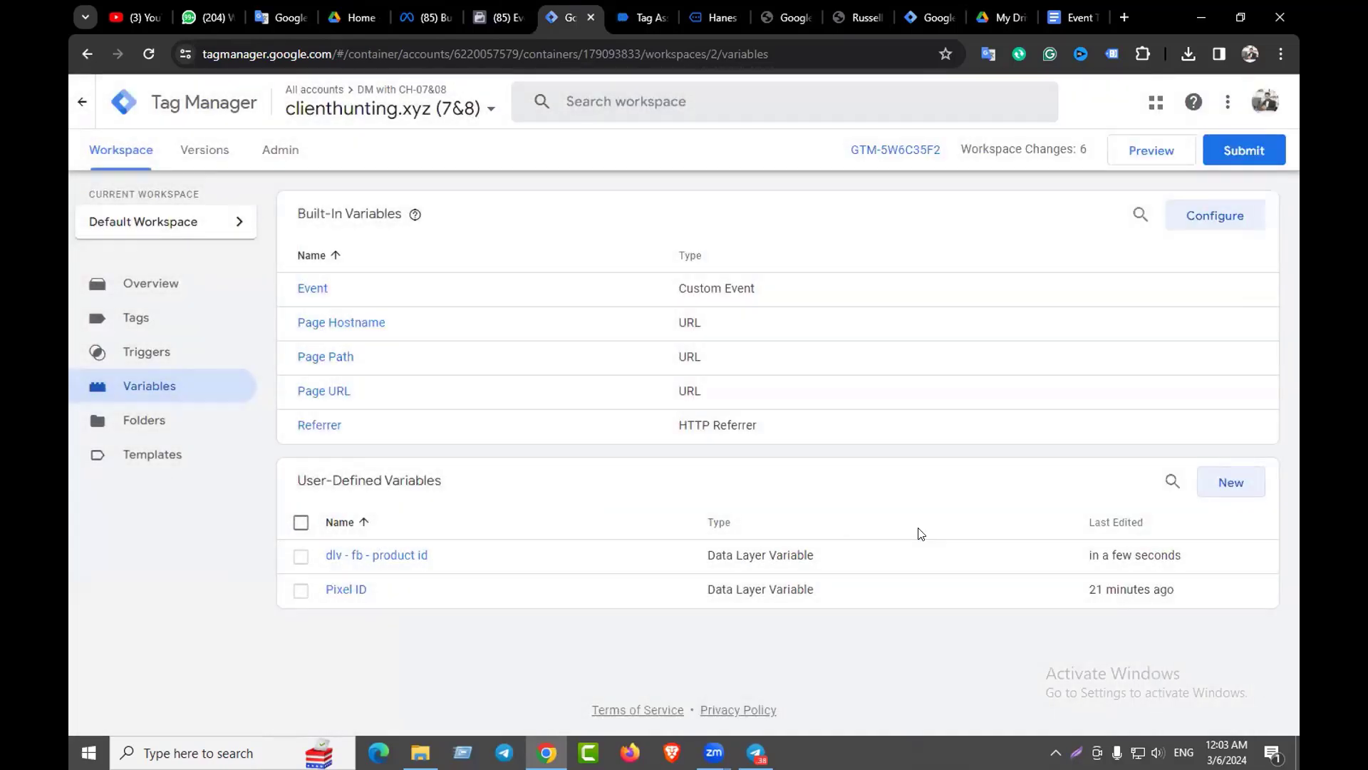
Create another Data Layer Variable with the Data Layer Variable Name ecommerce.items.0.price, copied from the document's product price entry
{"action": "left_click", "coordinate": [1227, 483]}
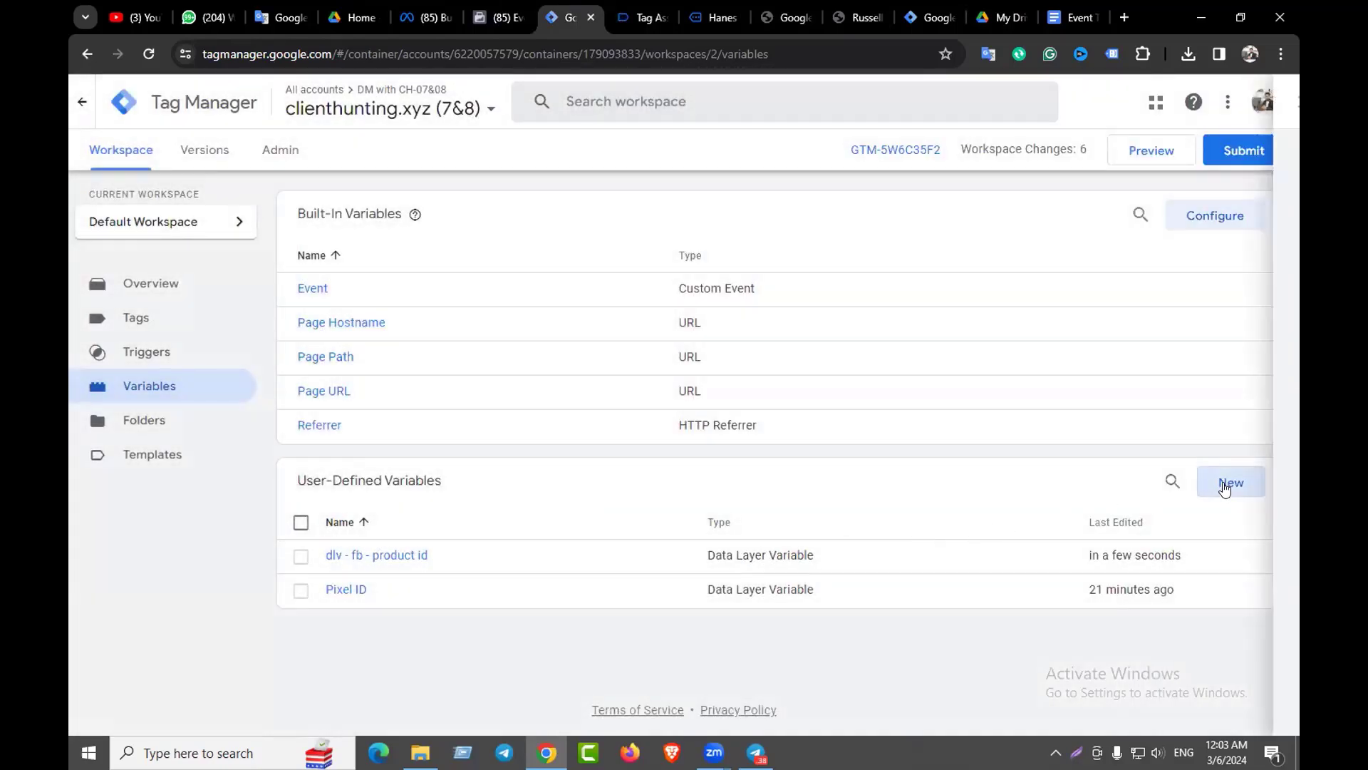
{"action": "left_click", "coordinate": [697, 246]}
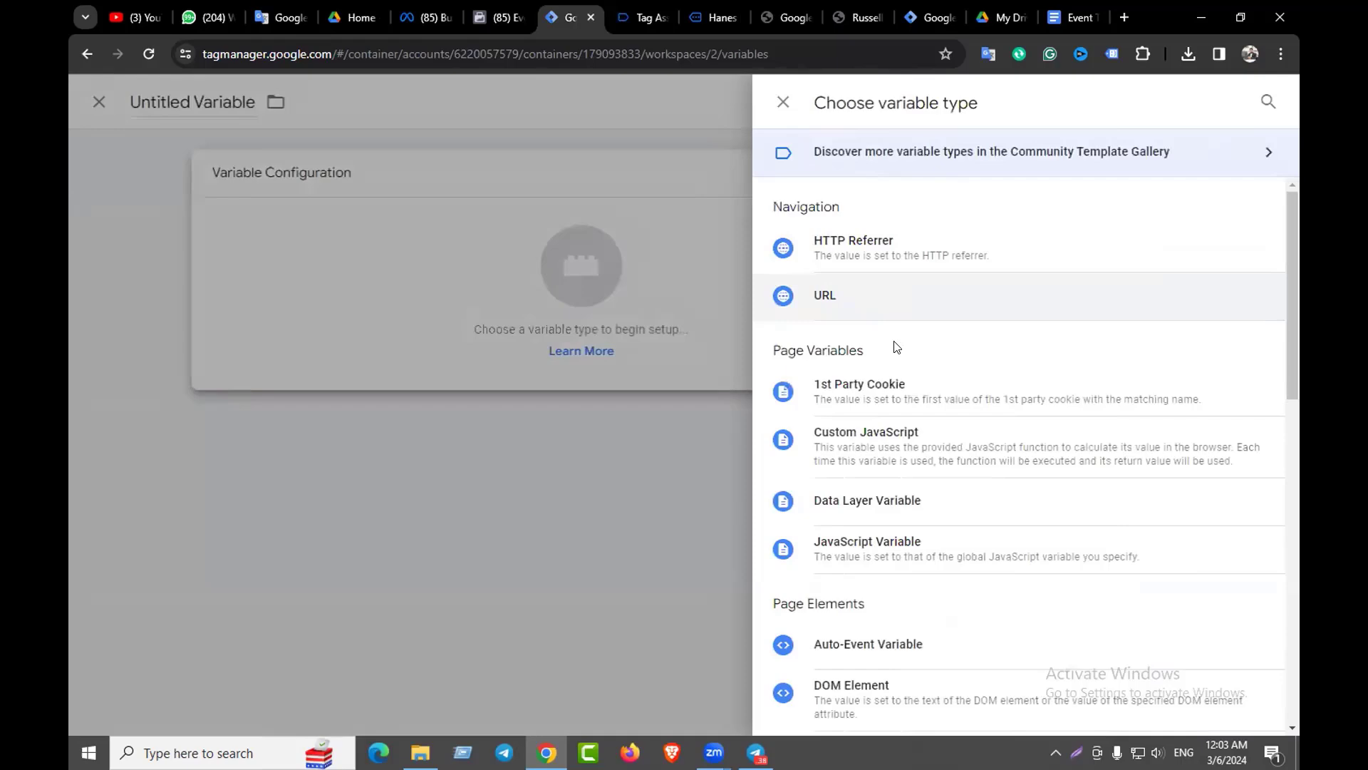
{"action": "left_click", "coordinate": [863, 500]}
{"action": "left_click", "coordinate": [541, 345]}
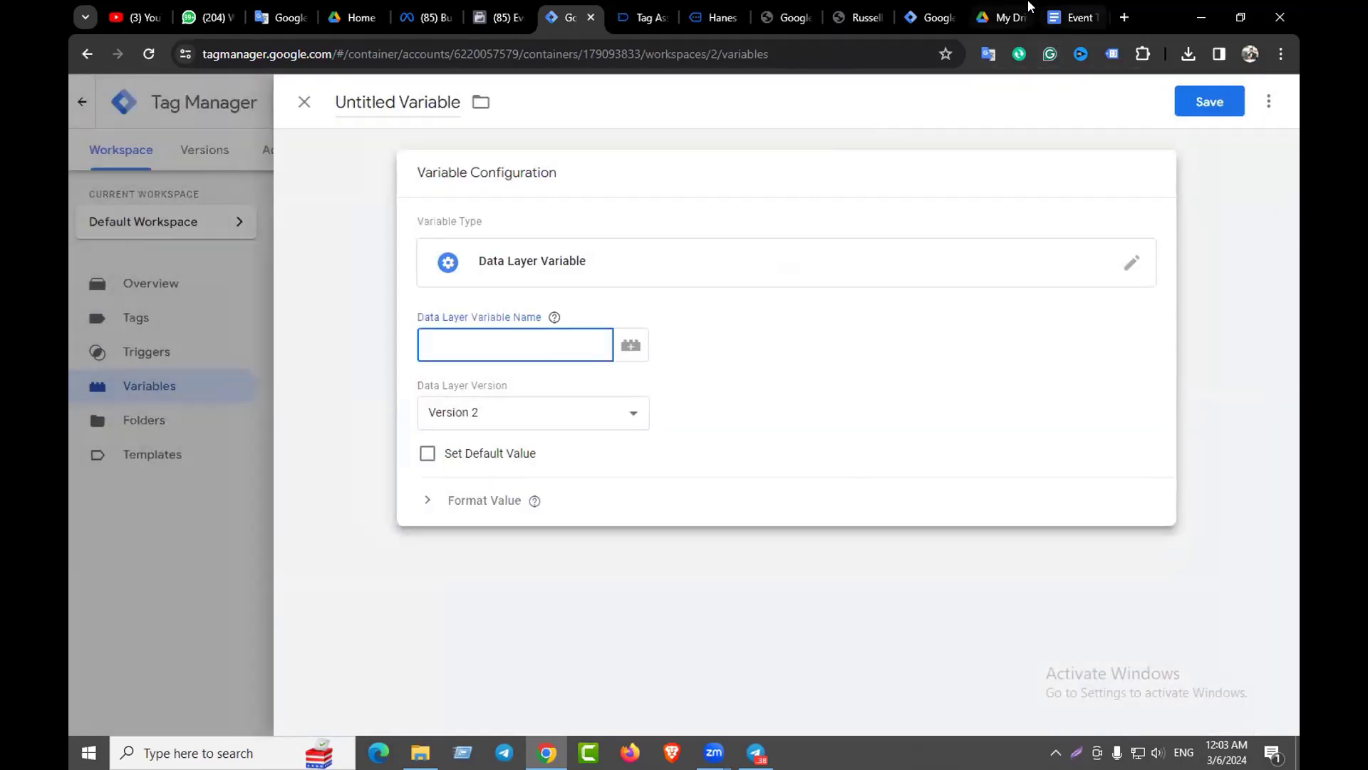
{"action": "left_click", "coordinate": [1073, 17]}
{"action": "left_click_drag", "start_coordinate": [617, 465], "coordinate": [821, 463]}
{"action": "key", "text": "ctrl+c"}
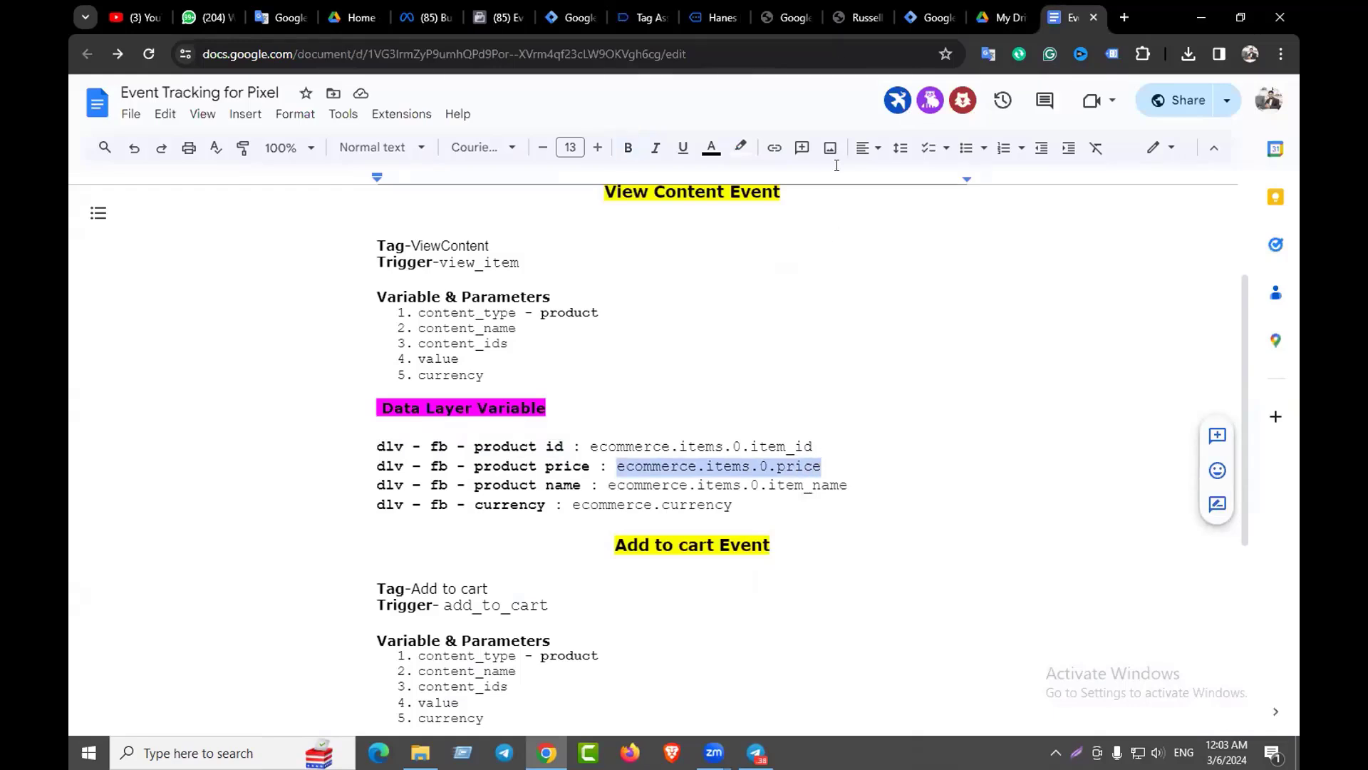
{"action": "left_click", "coordinate": [576, 6]}
{"action": "key", "text": "ctrl+v"}
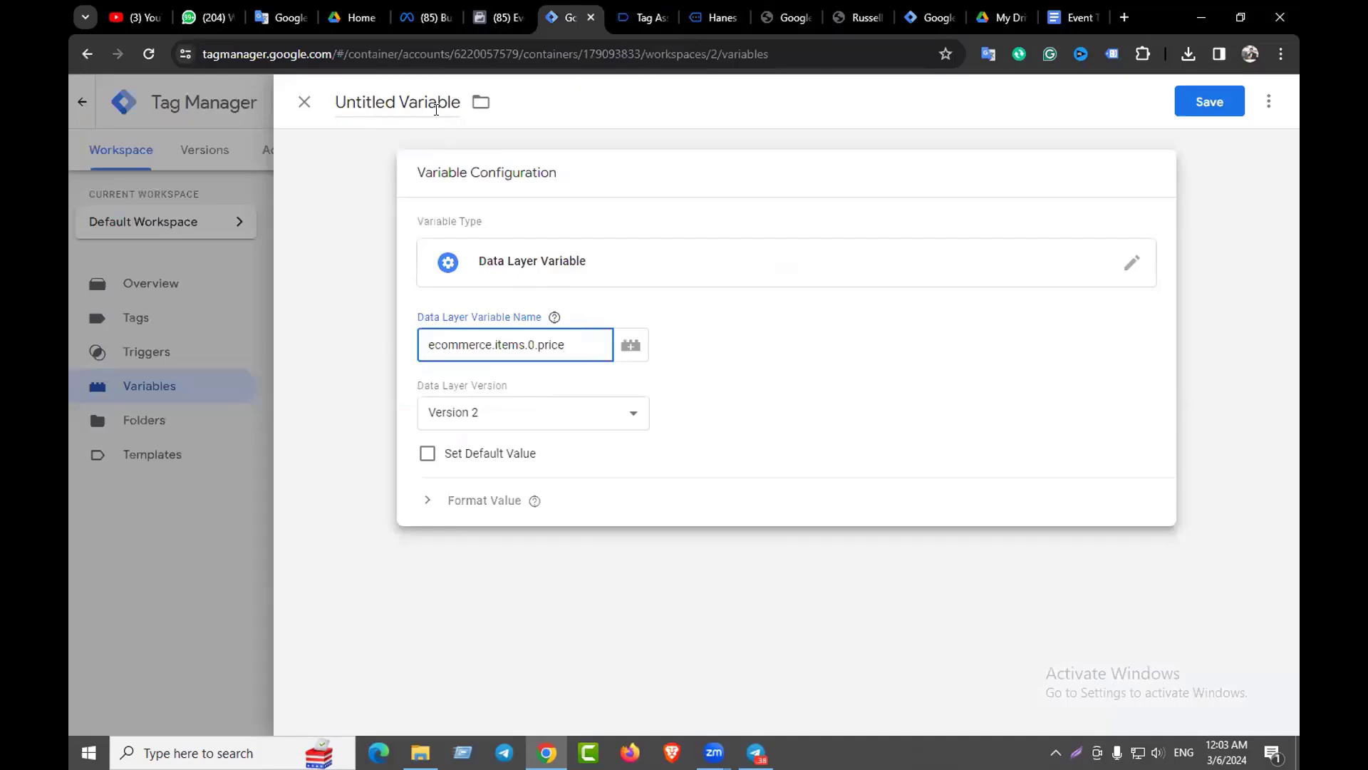
Name the price variable "dlv – fb - product price", copying the name from the tracking document, and save it
{"action": "left_click_drag", "start_coordinate": [396, 104], "coordinate": [333, 104]}
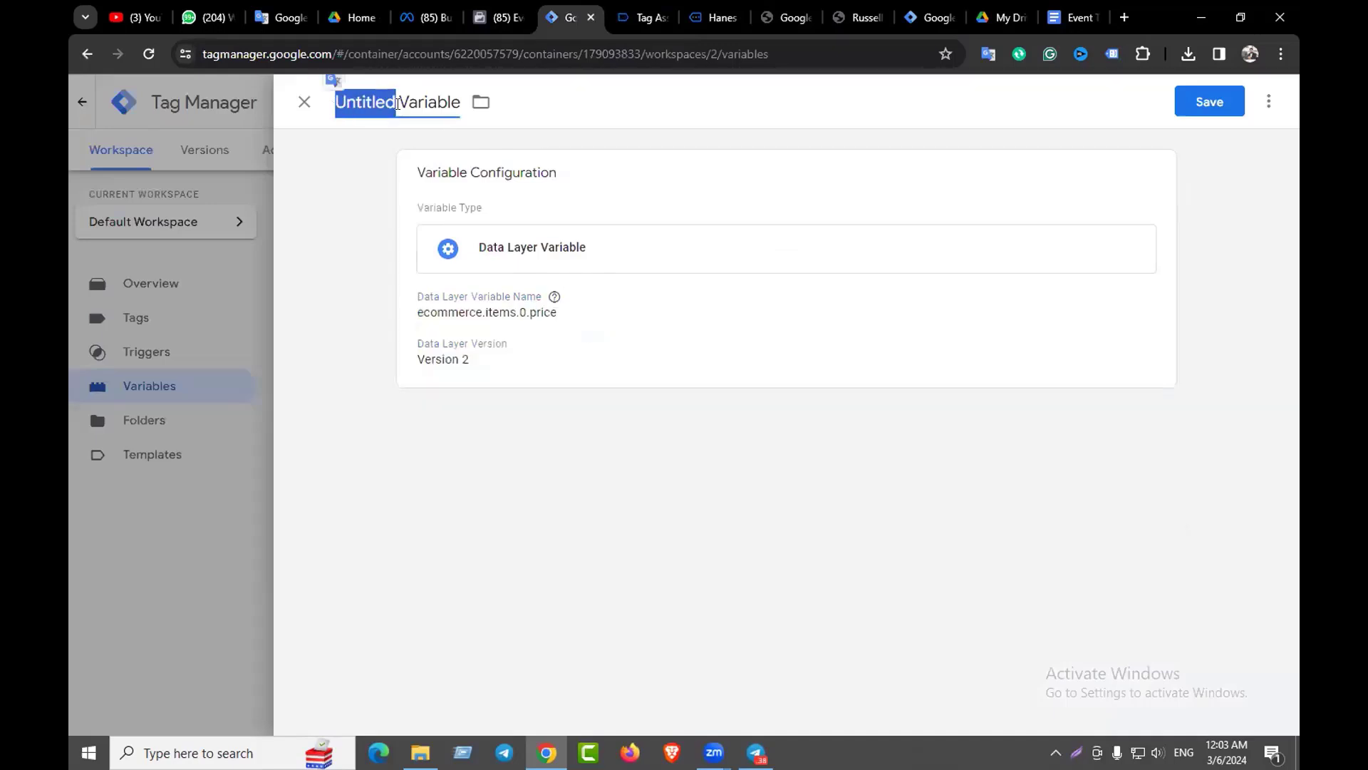
{"action": "key", "text": "ctrl+a"}
{"action": "key", "text": "BackSpace"}
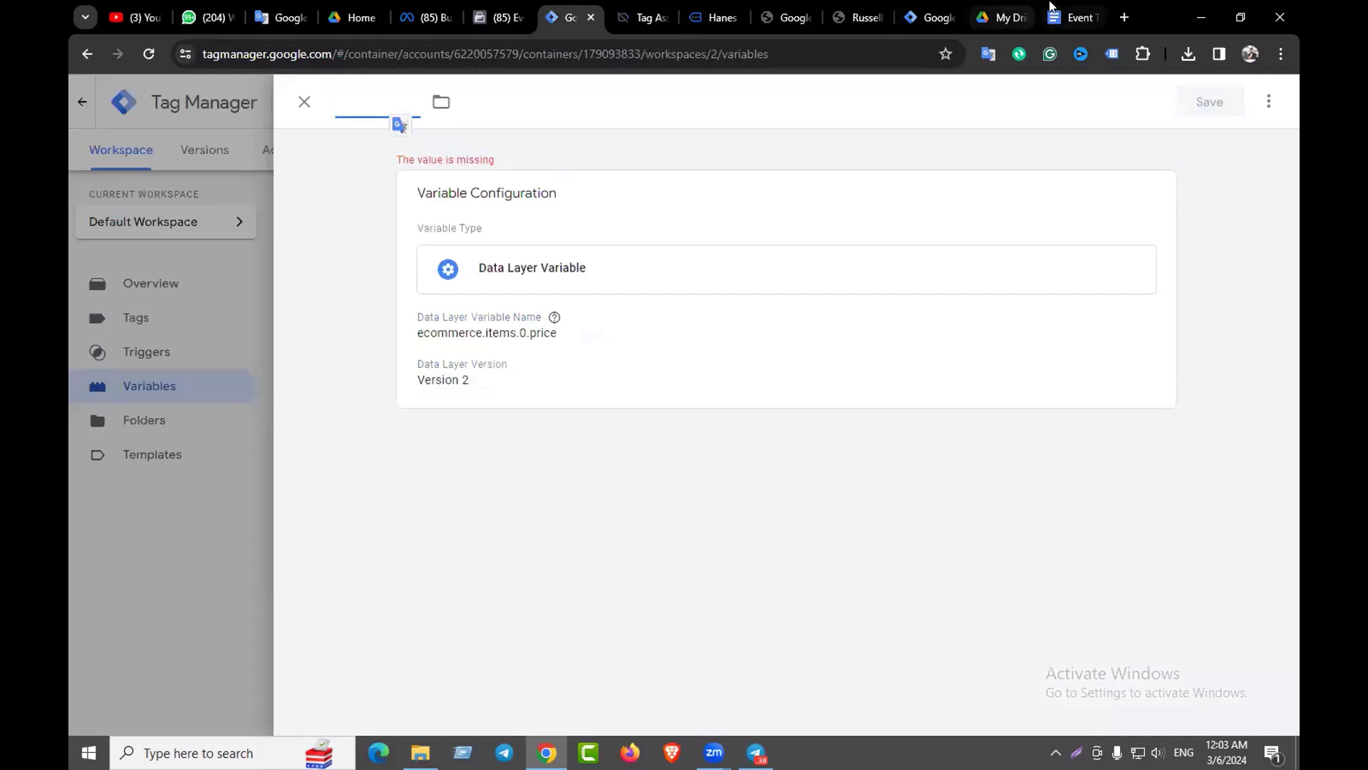
{"action": "left_click", "coordinate": [1072, 17]}
{"action": "left_click_drag", "start_coordinate": [590, 466], "coordinate": [363, 465]}
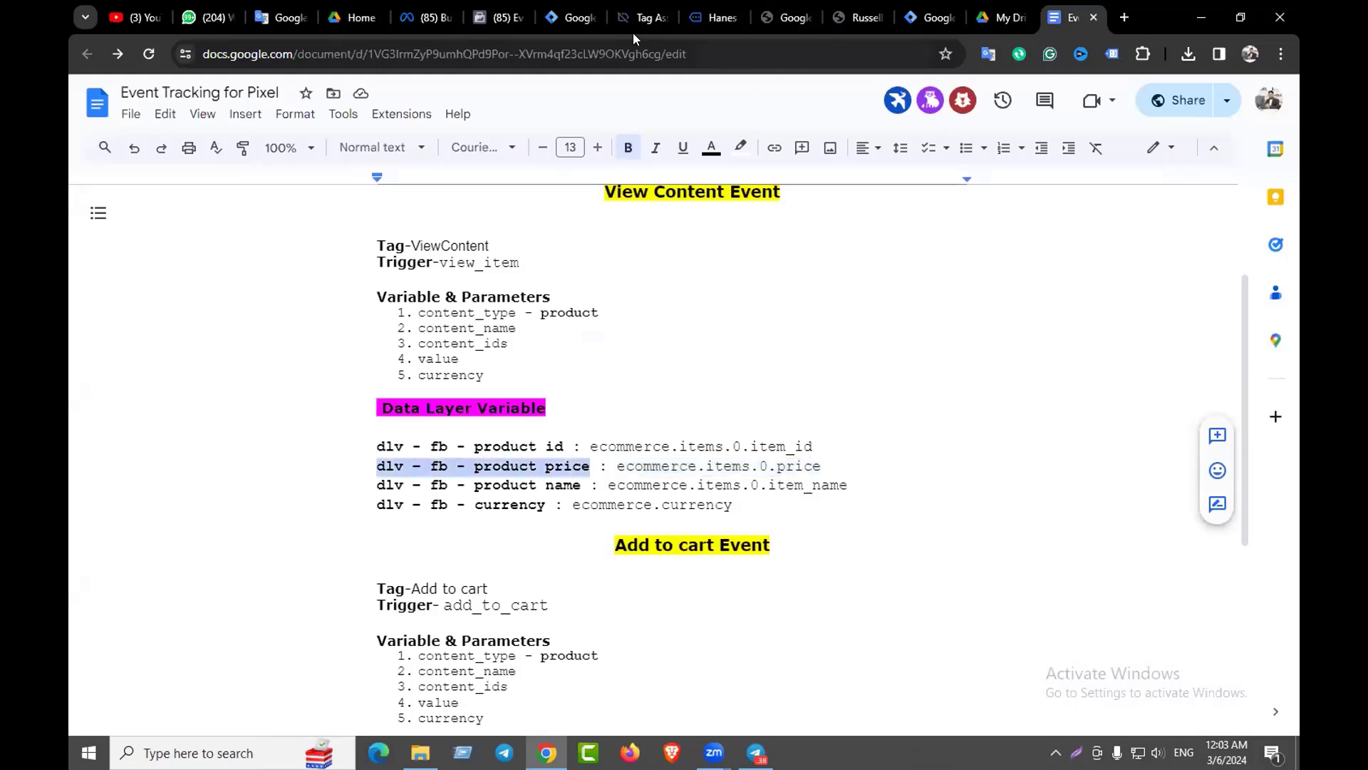
{"action": "left_click", "coordinate": [570, 17]}
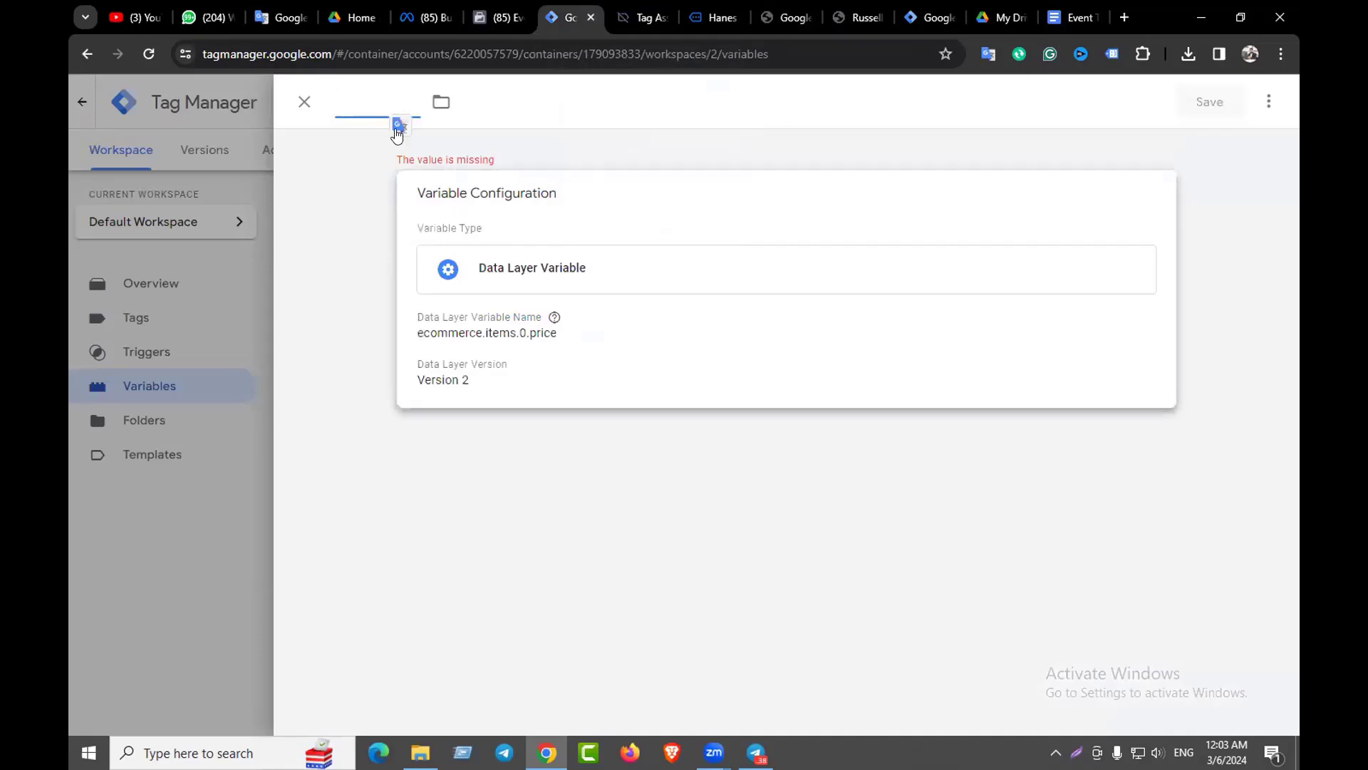
{"action": "type", "text": "dlv – fb - product price"}
{"action": "left_click", "coordinate": [1209, 101]}
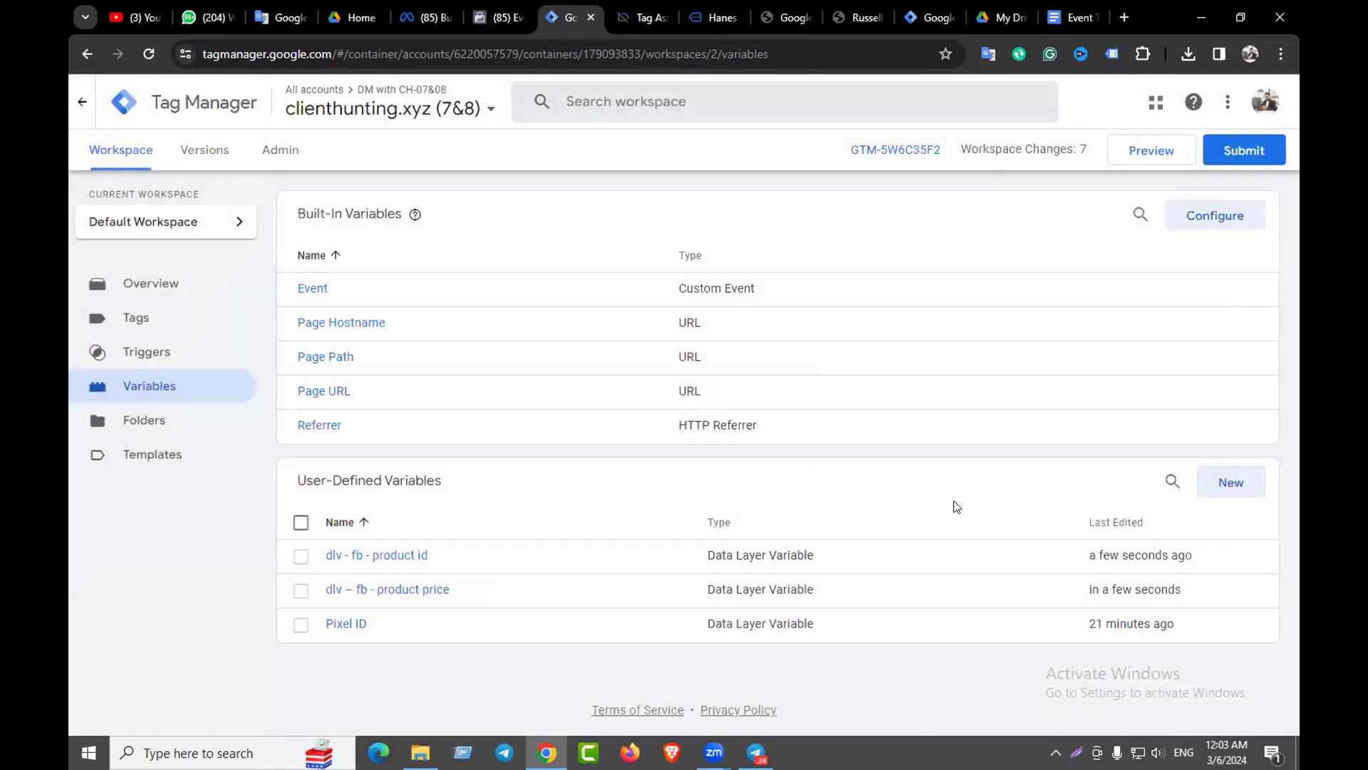
Start a new Data Layer Variable and set its data layer variable name to ecommerce.items.0.item_name, copied from the event tracking document
{"action": "left_click", "coordinate": [1213, 484]}
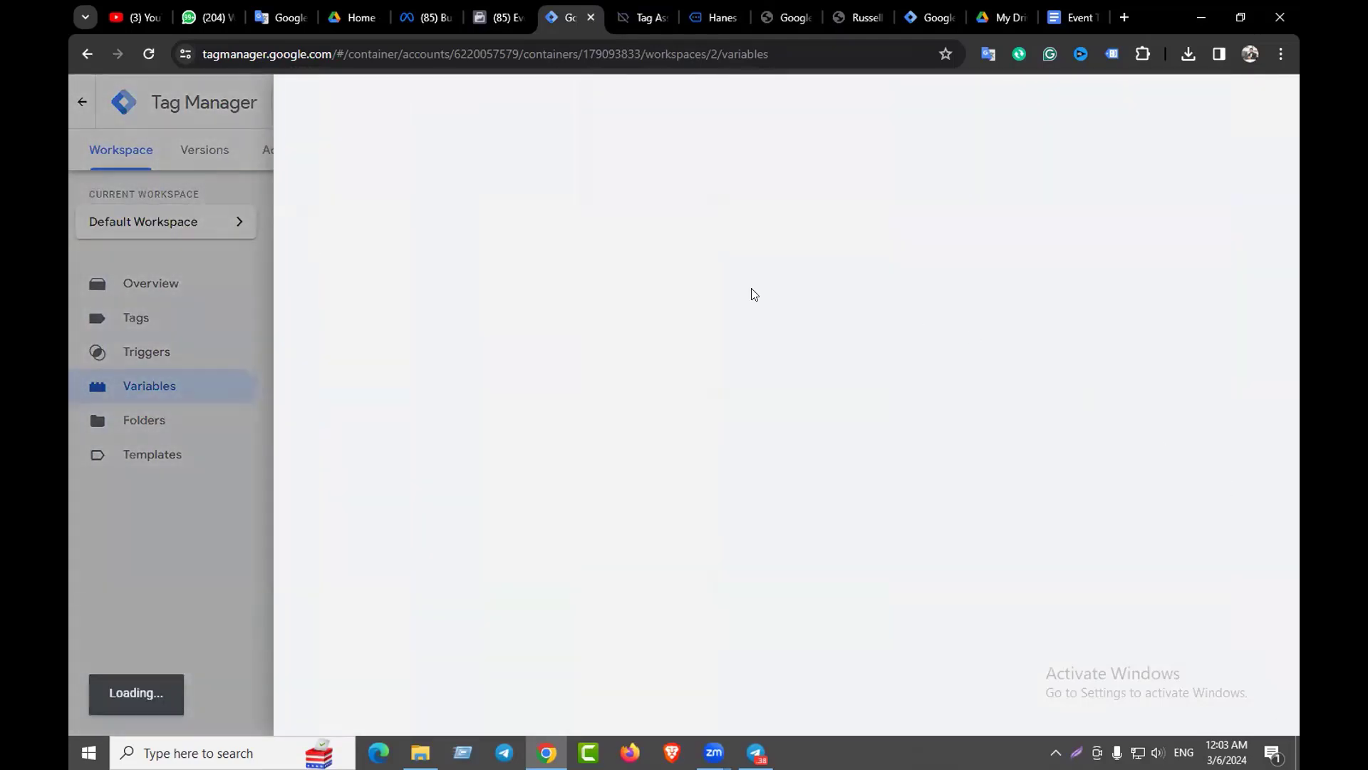
{"action": "left_click", "coordinate": [758, 261]}
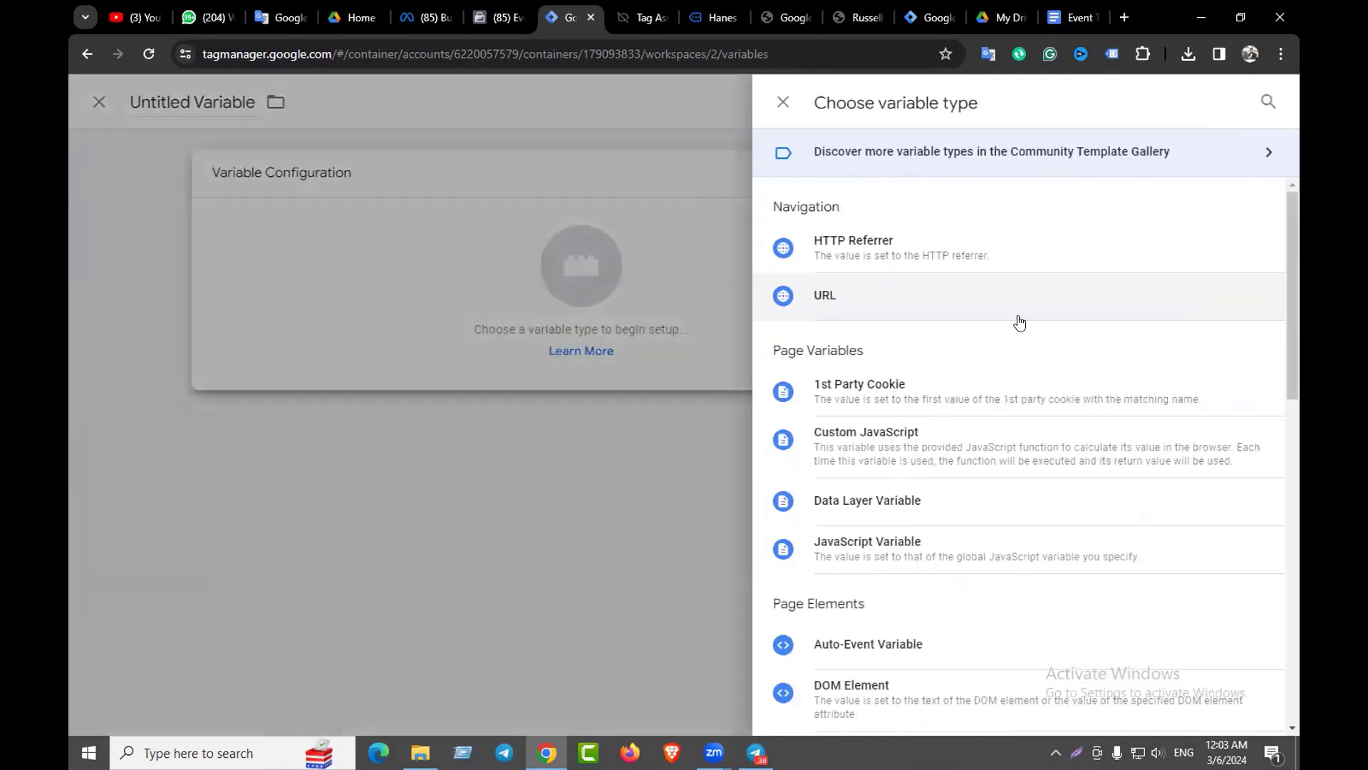
{"action": "left_click", "coordinate": [900, 492]}
{"action": "left_click", "coordinate": [1073, 17]}
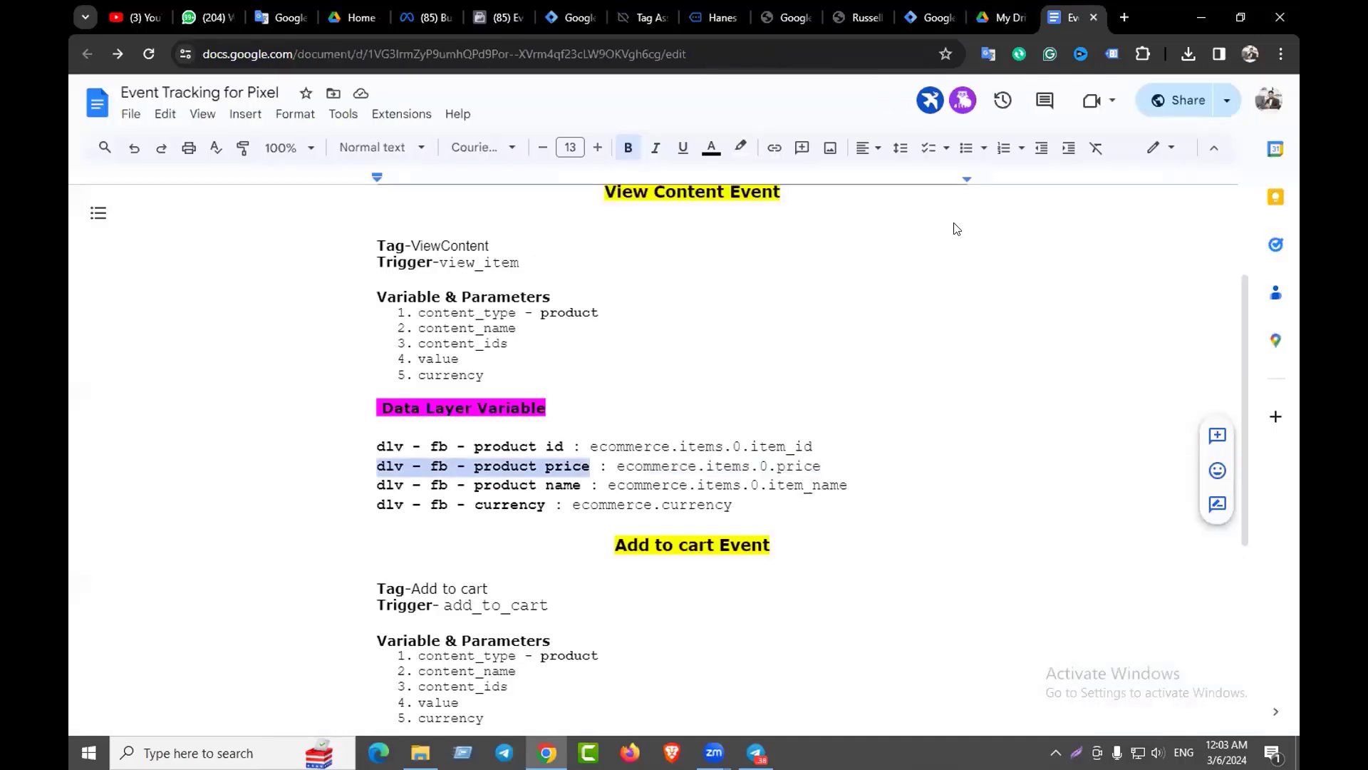
{"action": "left_click_drag", "start_coordinate": [602, 484], "coordinate": [851, 483]}
{"action": "key", "text": "ctrl+c"}
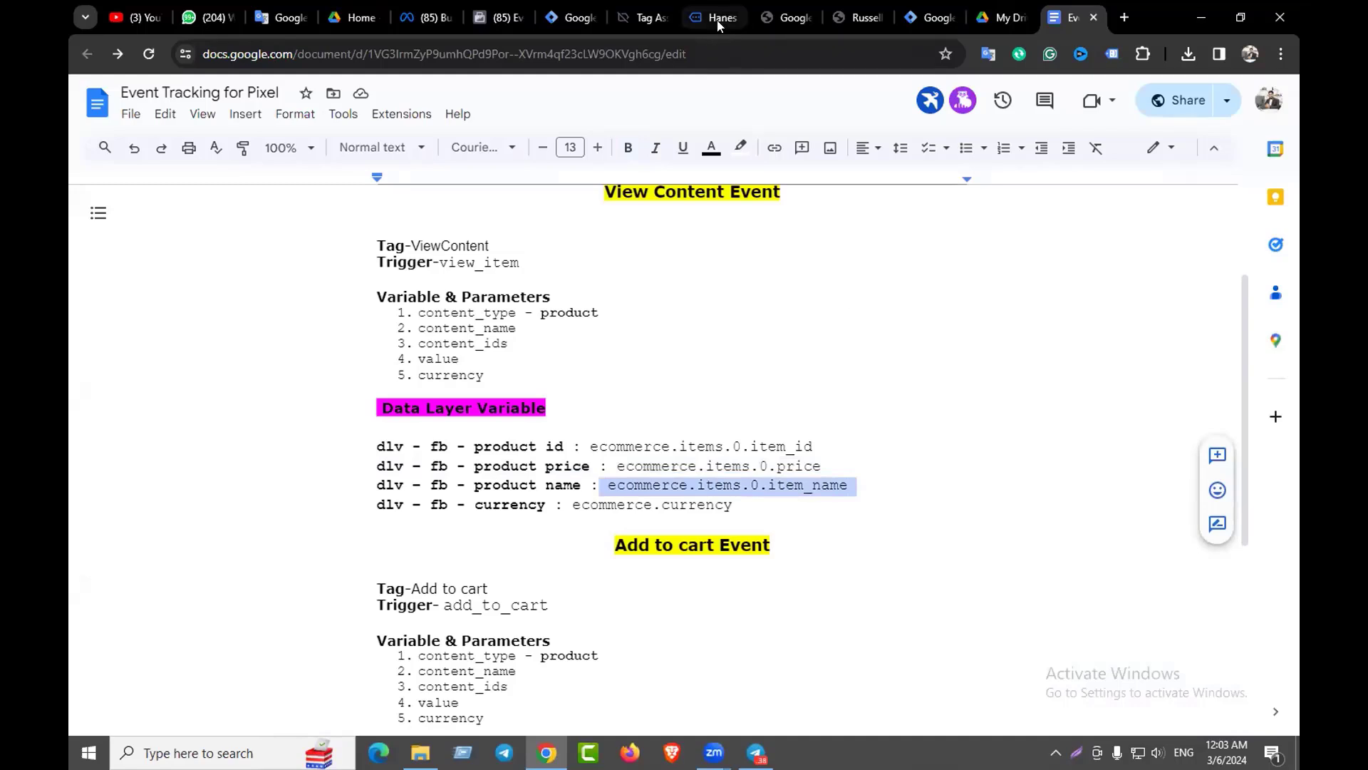
{"action": "left_click", "coordinate": [574, 15]}
{"action": "left_click", "coordinate": [516, 353]}
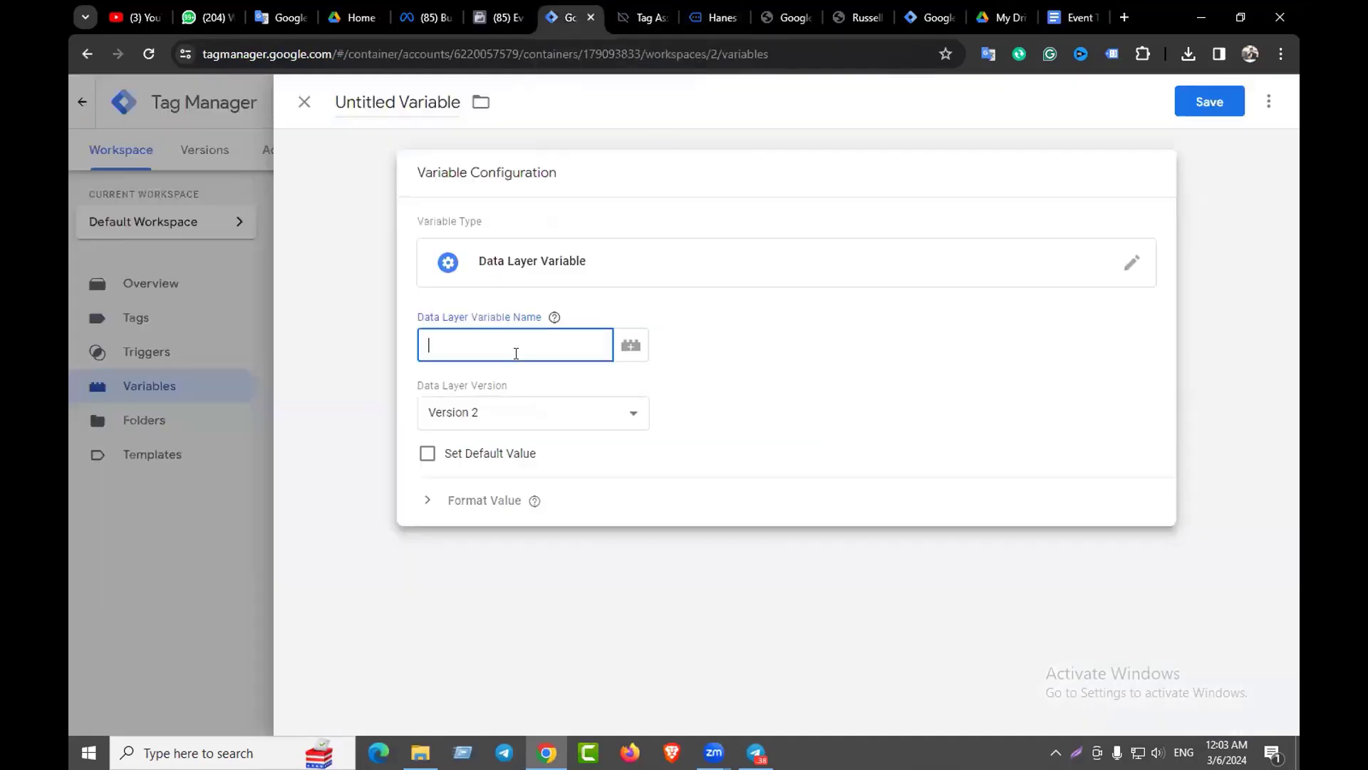
{"action": "key", "text": "ctrl+v"}
Title the variable "dlv – fb - product name", as written in the tracking document, and save it
{"action": "left_click", "coordinate": [1073, 17]}
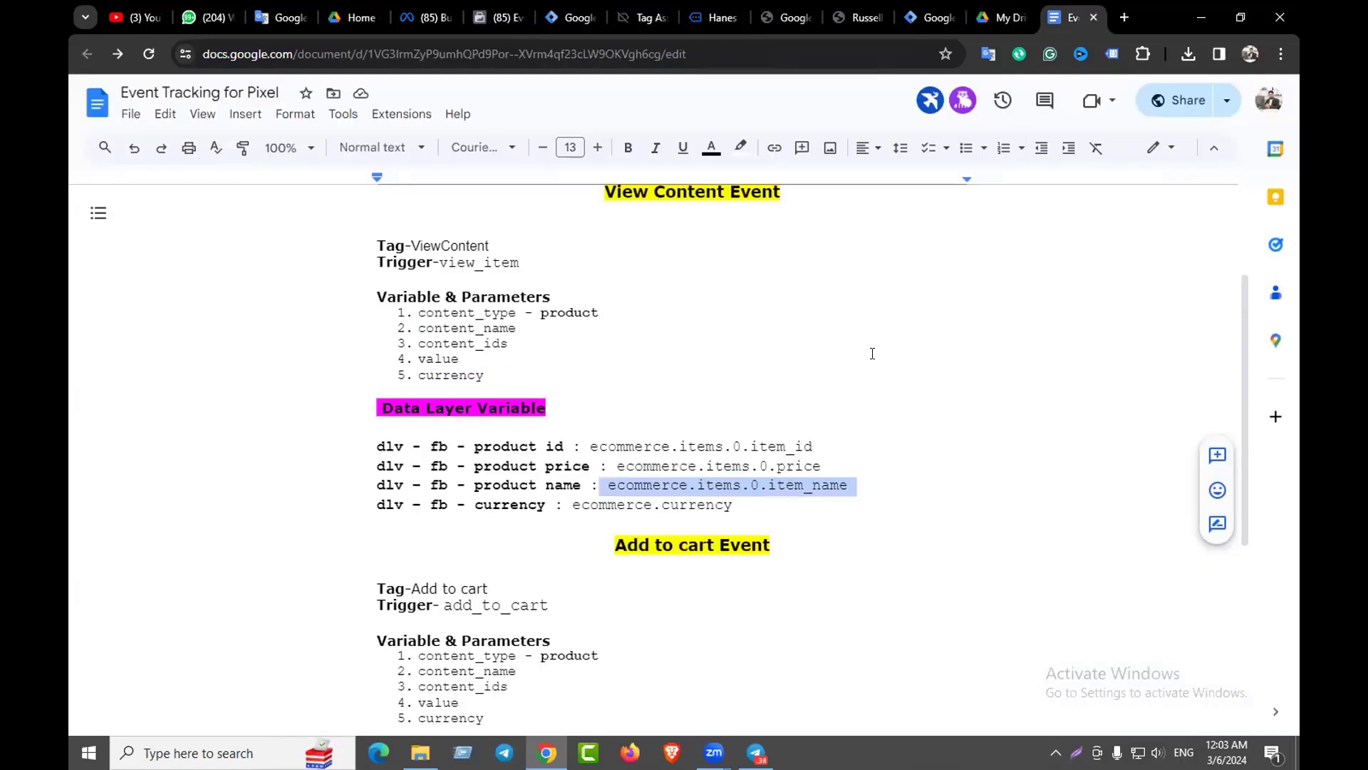
{"action": "left_click_drag", "start_coordinate": [577, 492], "coordinate": [369, 478]}
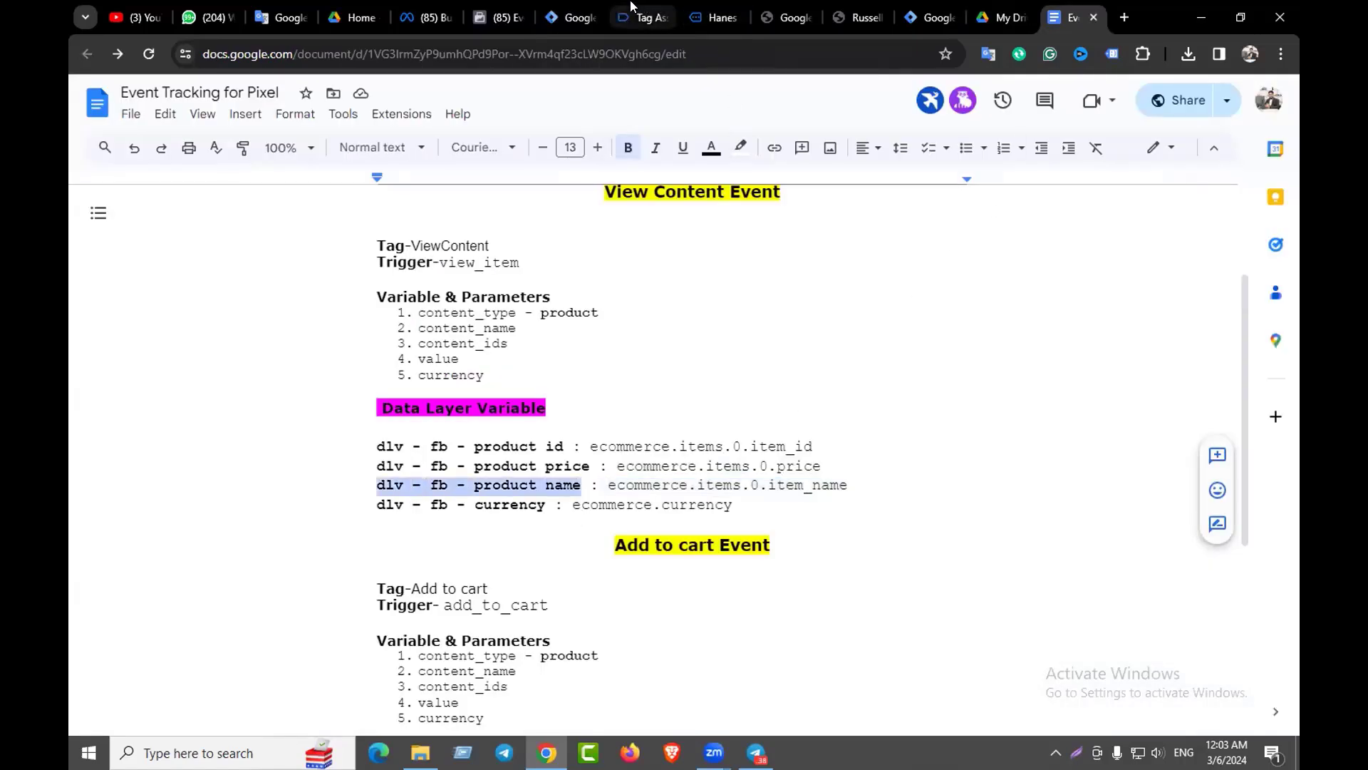
{"action": "left_click", "coordinate": [580, 18]}
{"action": "left_click", "coordinate": [394, 106]}
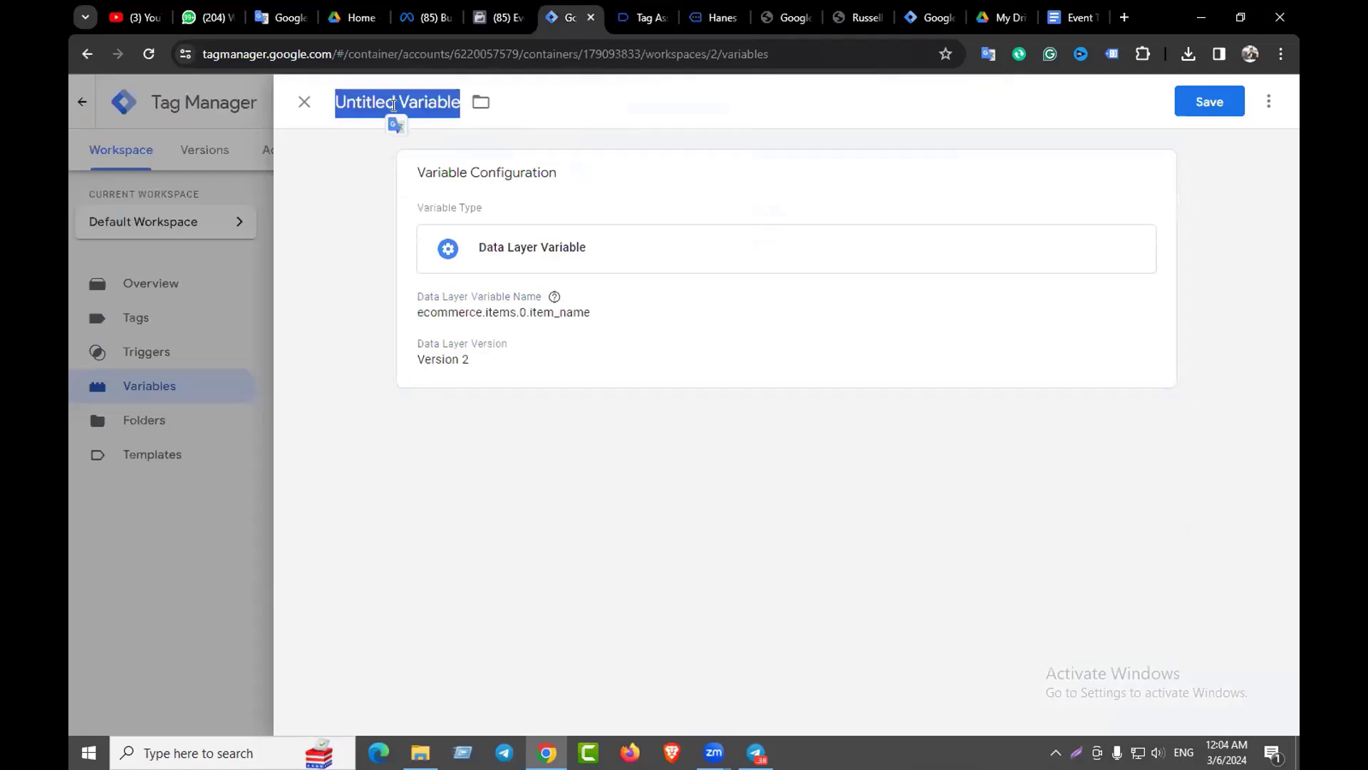
{"action": "key", "text": "BackSpace"}
{"action": "type", "text": "dlv – fb - product name"}
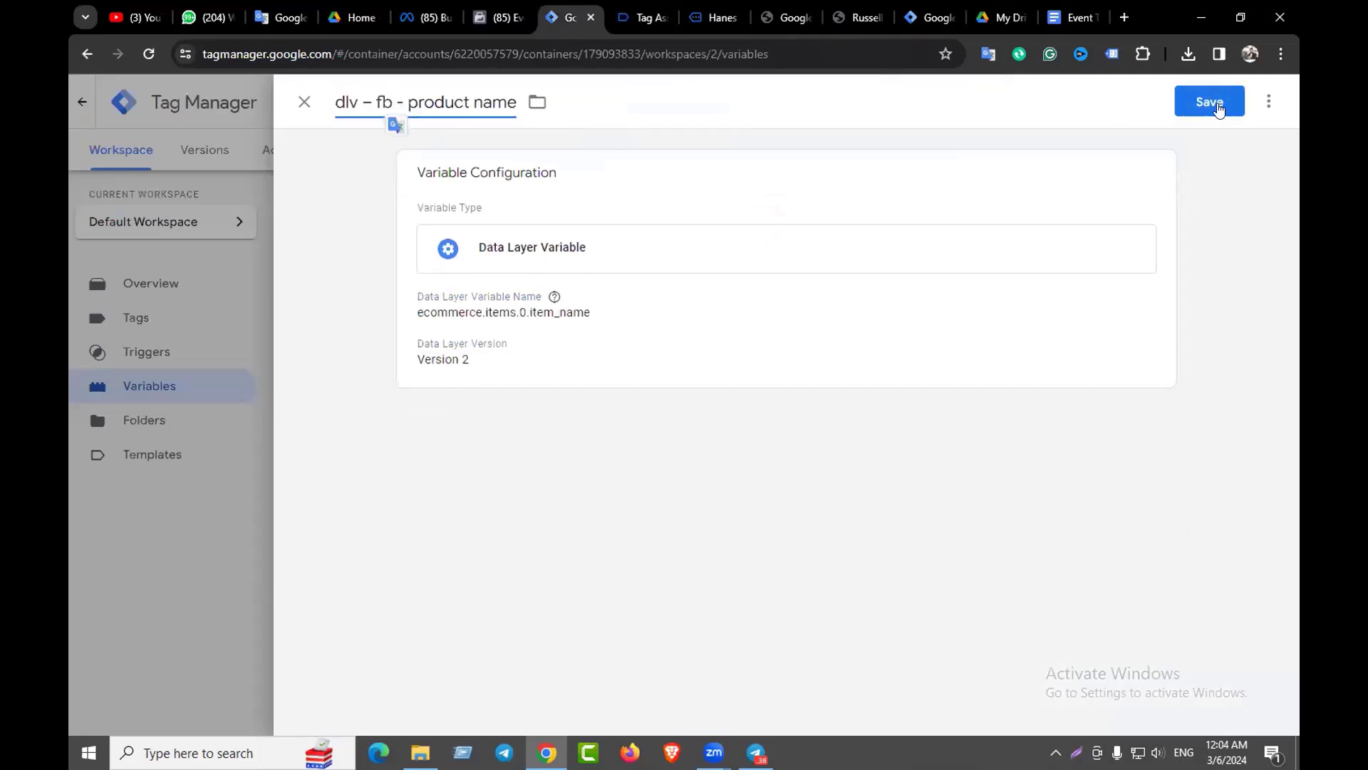
{"action": "left_click", "coordinate": [1229, 98]}
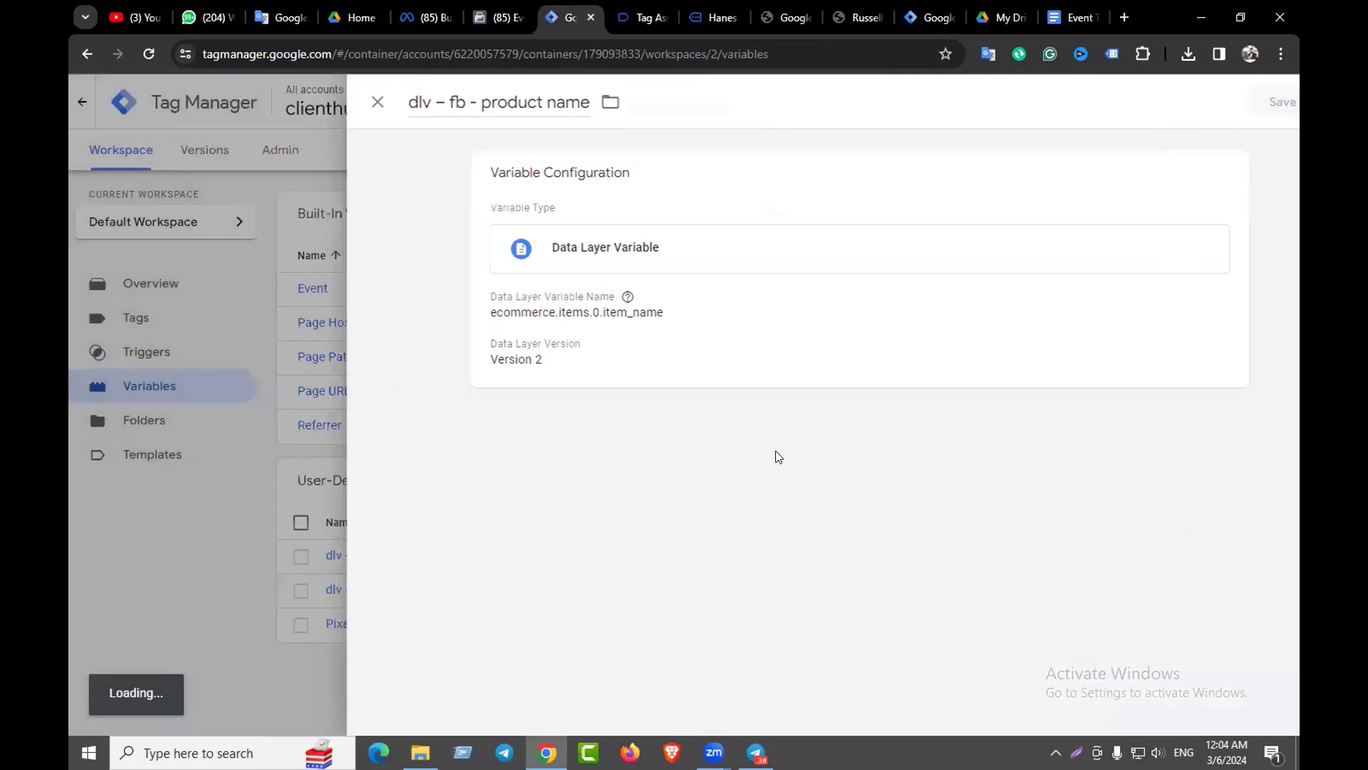
Start another Data Layer Variable and set its data layer variable name to ecommerce.currency, copied from the event tracking document
{"action": "left_click", "coordinate": [1217, 489]}
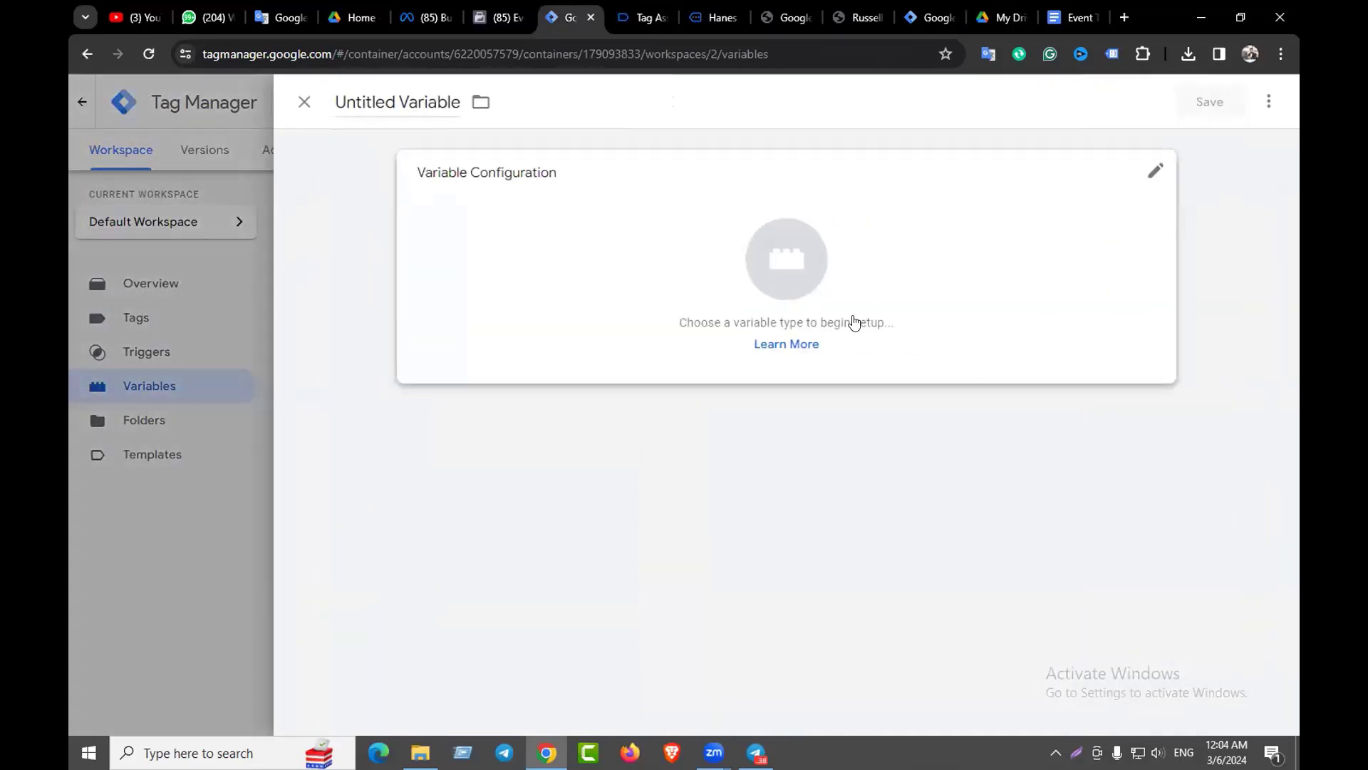
{"action": "left_click", "coordinate": [827, 234]}
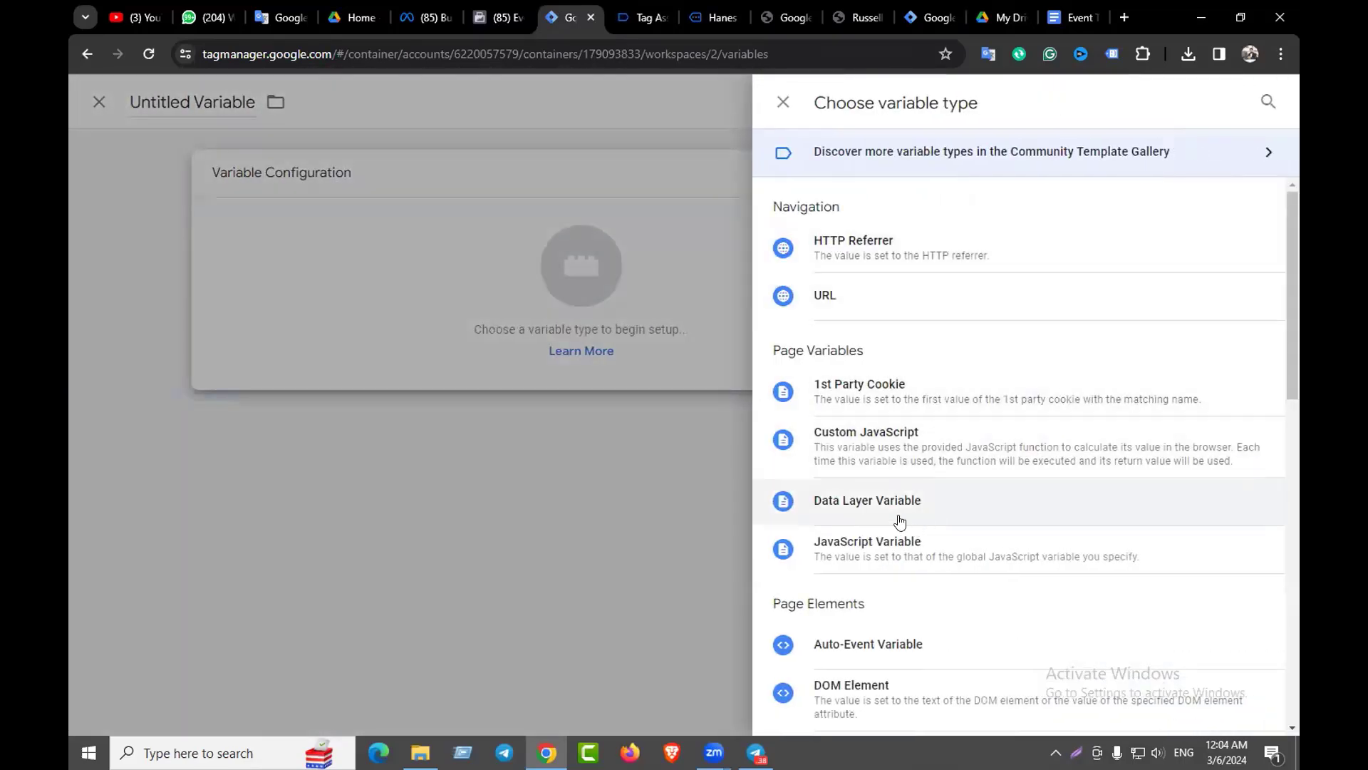
{"action": "left_click", "coordinate": [879, 503]}
{"action": "left_click", "coordinate": [1049, 10]}
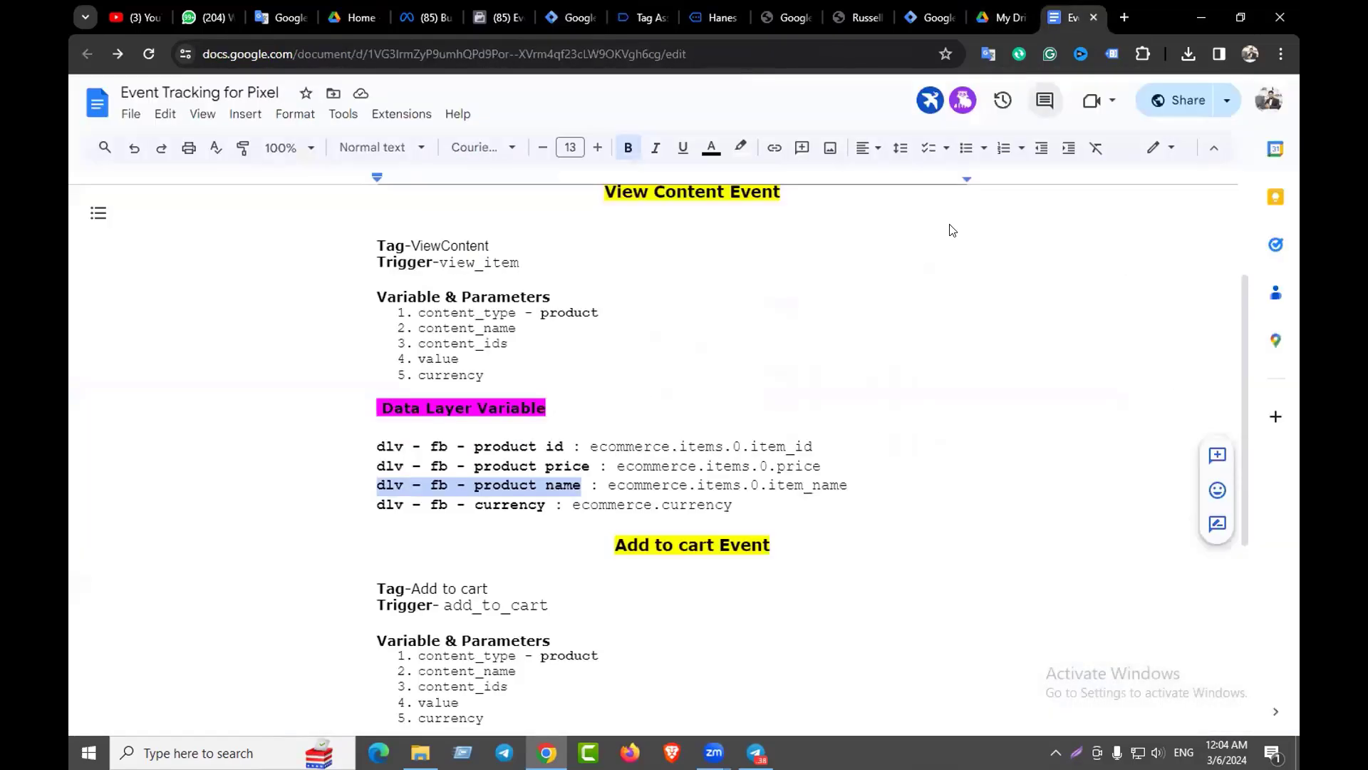
{"action": "left_click_drag", "start_coordinate": [576, 504], "coordinate": [733, 507]}
{"action": "key", "text": "ctrl+c"}
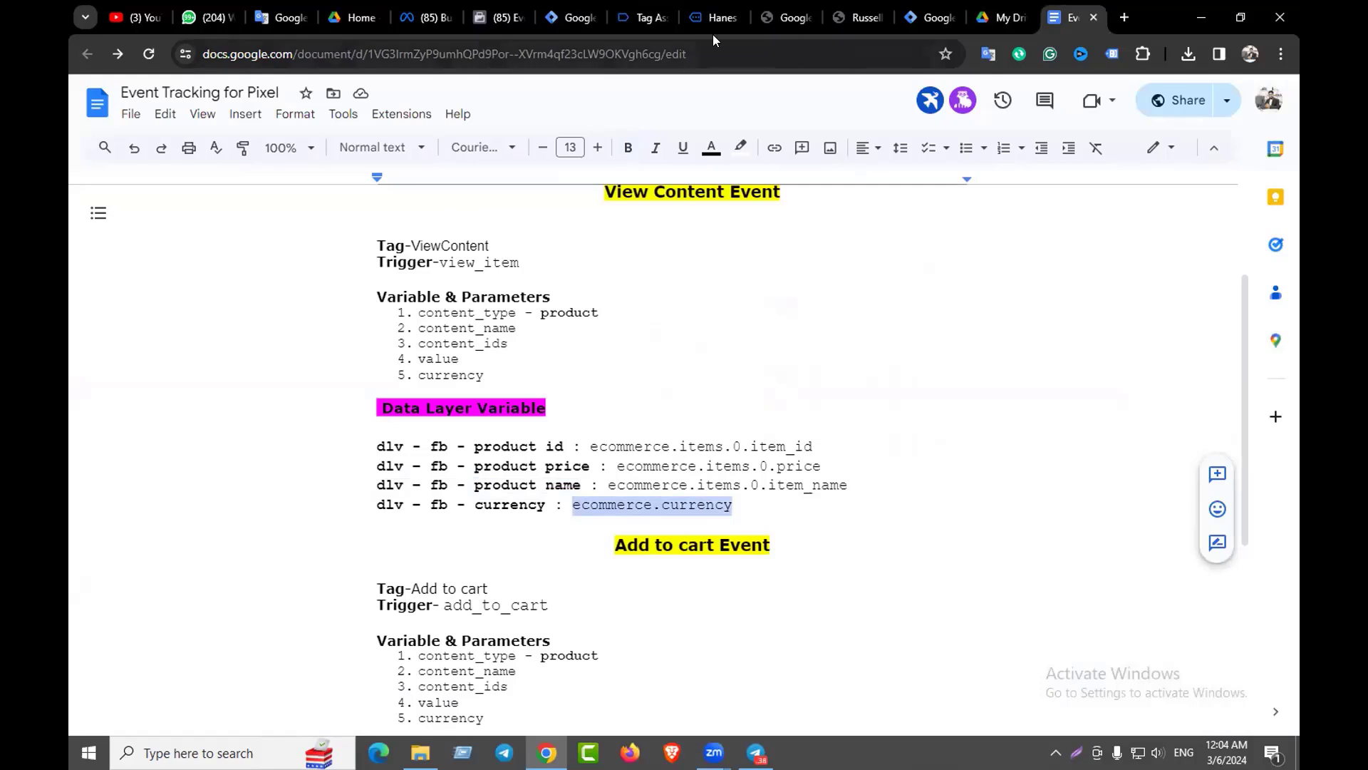
{"action": "left_click", "coordinate": [571, 17]}
{"action": "left_click", "coordinate": [532, 346]}
{"action": "key", "text": "ctrl+v"}
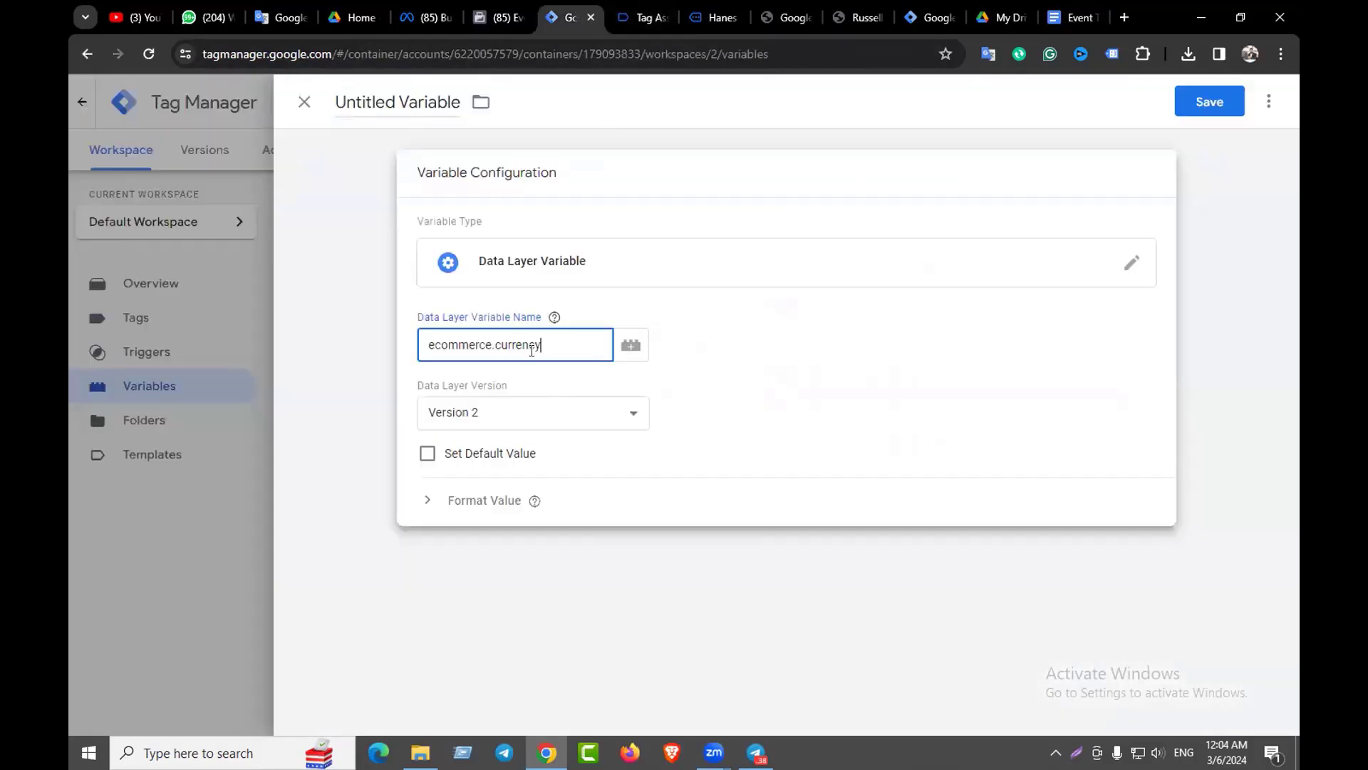
Title the variable "dlv – fb - currency", as written in the tracking document, and save it
{"action": "left_click", "coordinate": [406, 101]}
{"action": "key", "text": "BackSpace"}
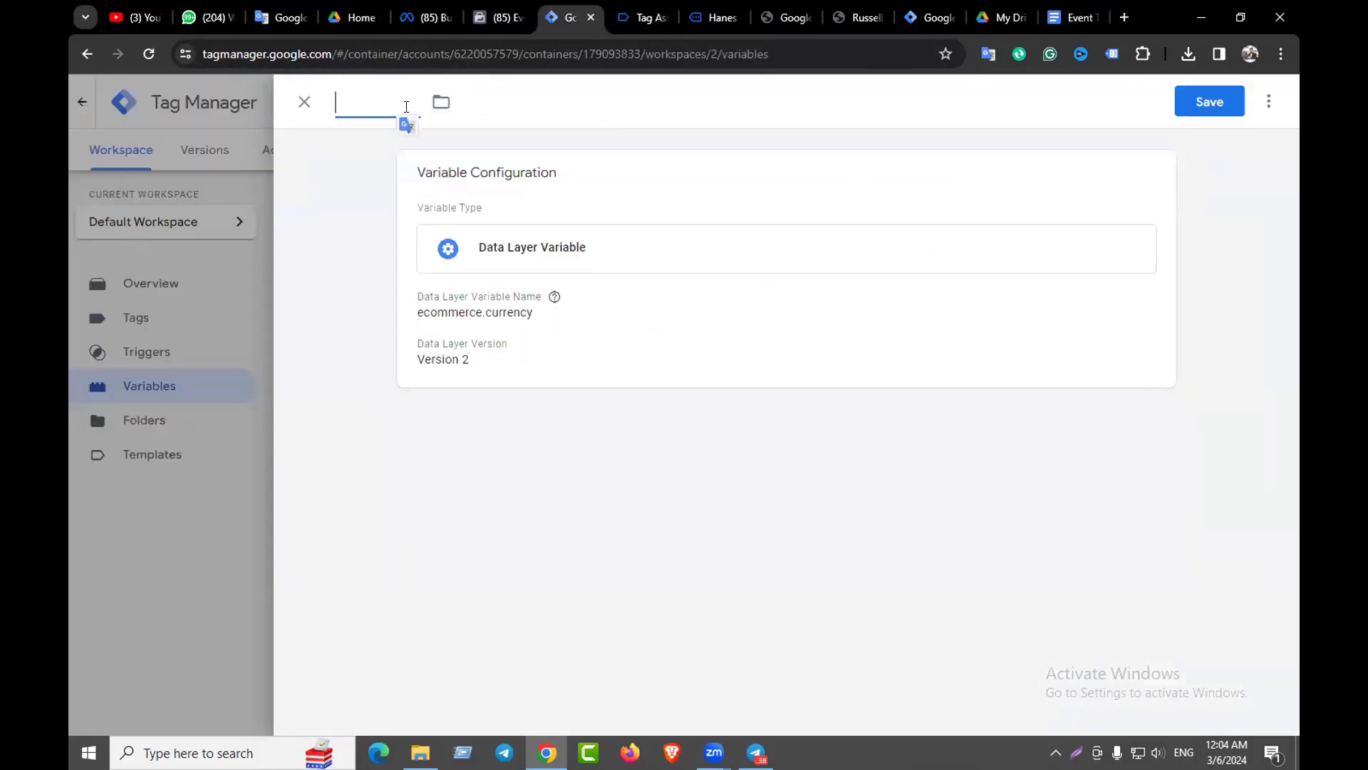
{"action": "left_click", "coordinate": [1069, 17]}
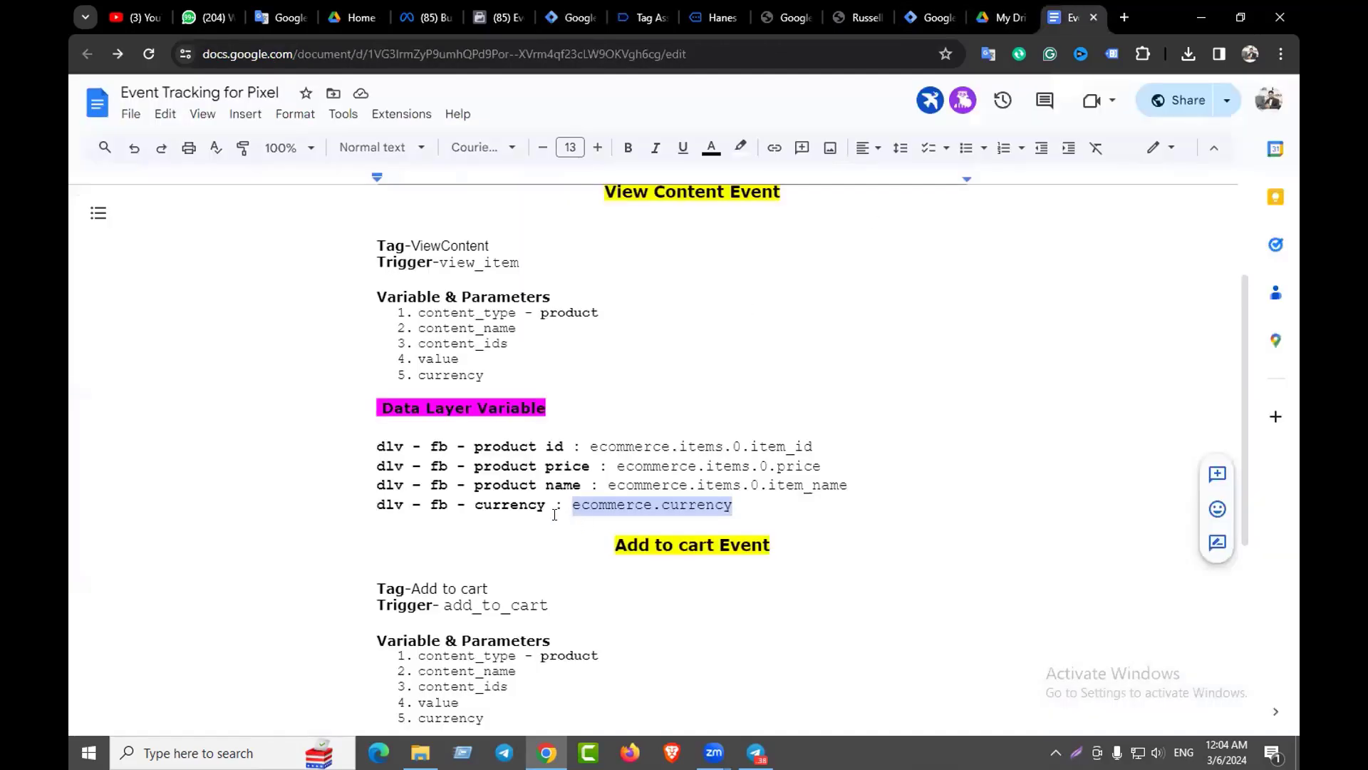
{"action": "left_click_drag", "start_coordinate": [546, 504], "coordinate": [357, 506]}
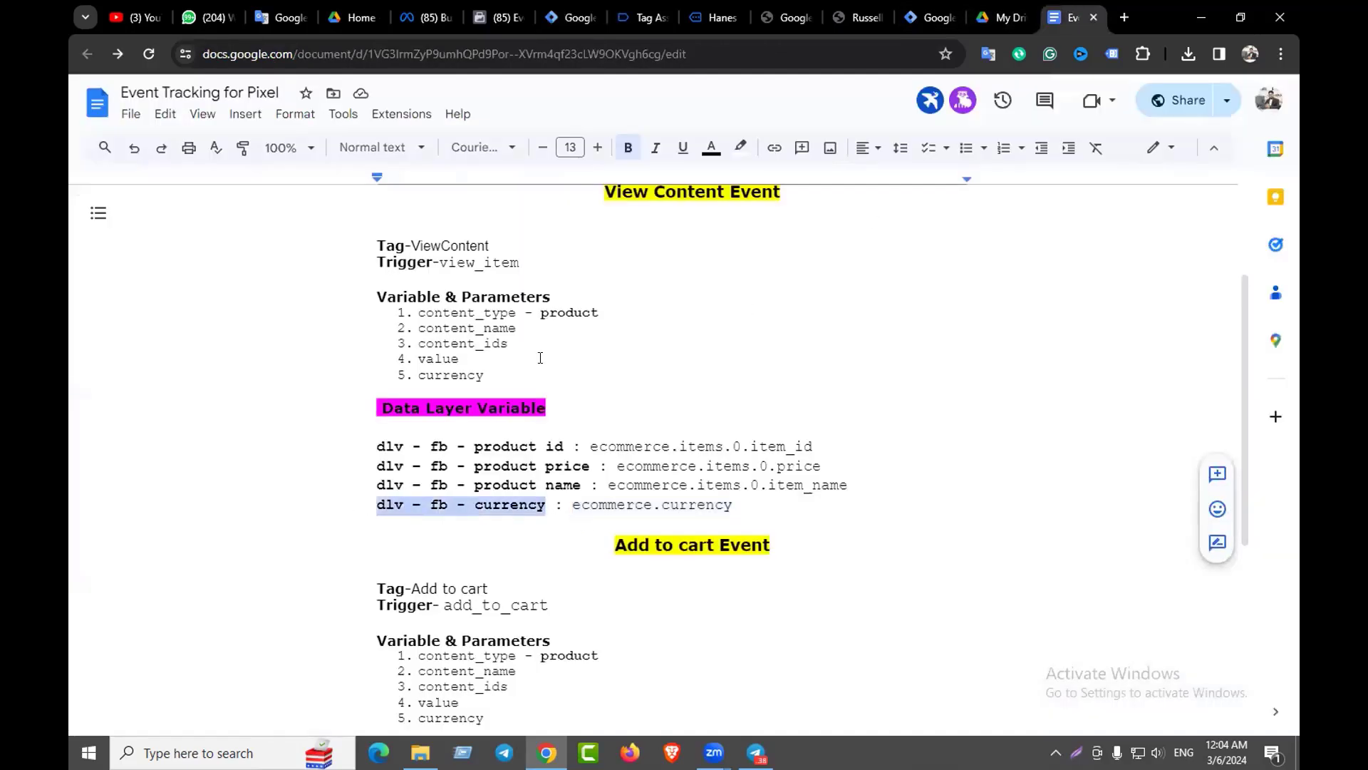
{"action": "left_click", "coordinate": [571, 14]}
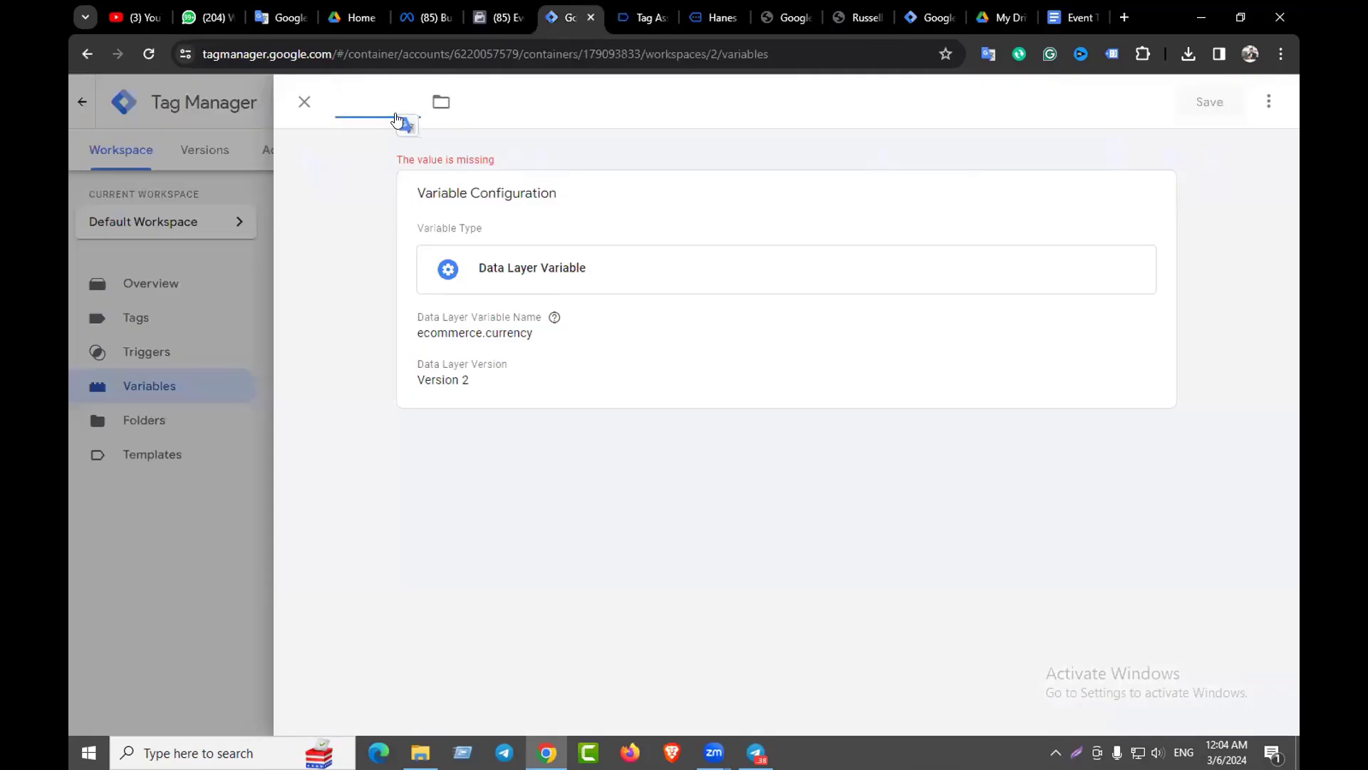
{"action": "type", "text": "dlv – fb - currency"}
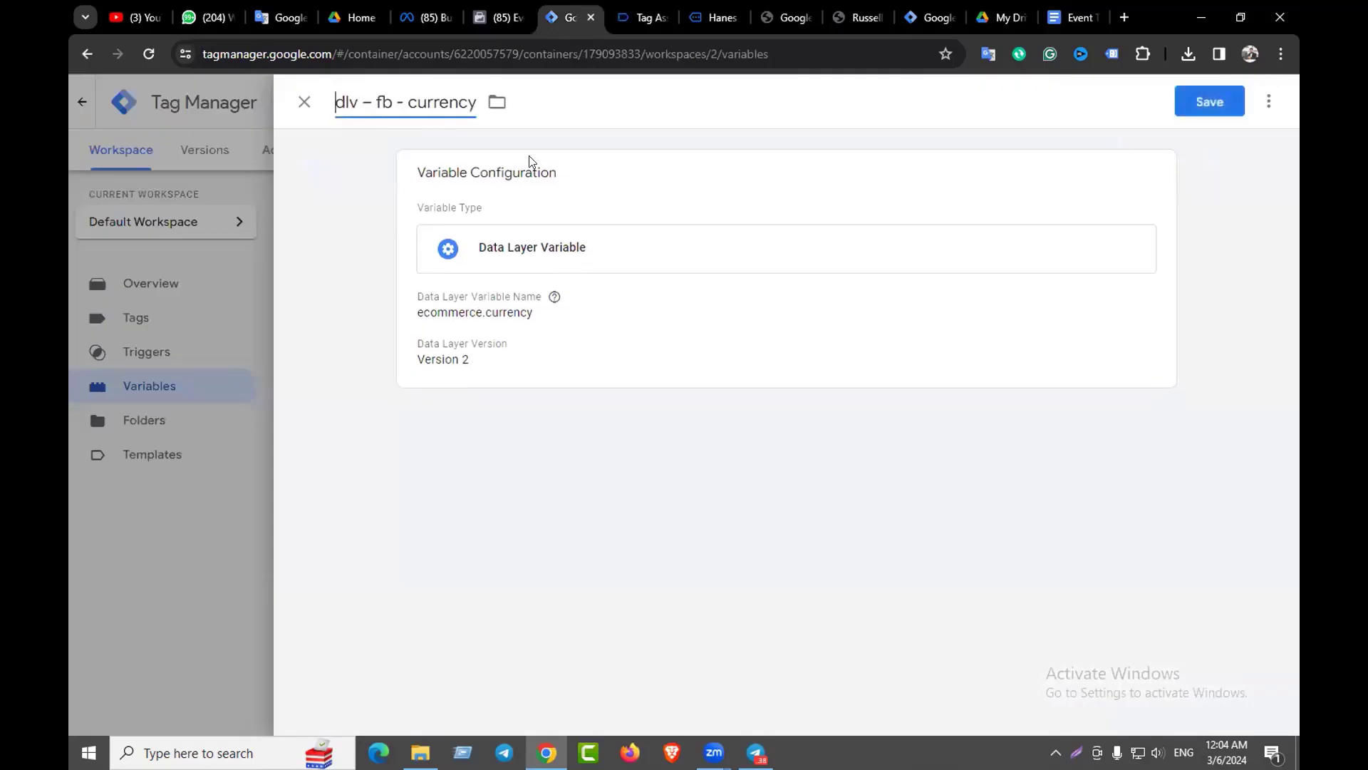
{"action": "left_click", "coordinate": [1204, 102]}
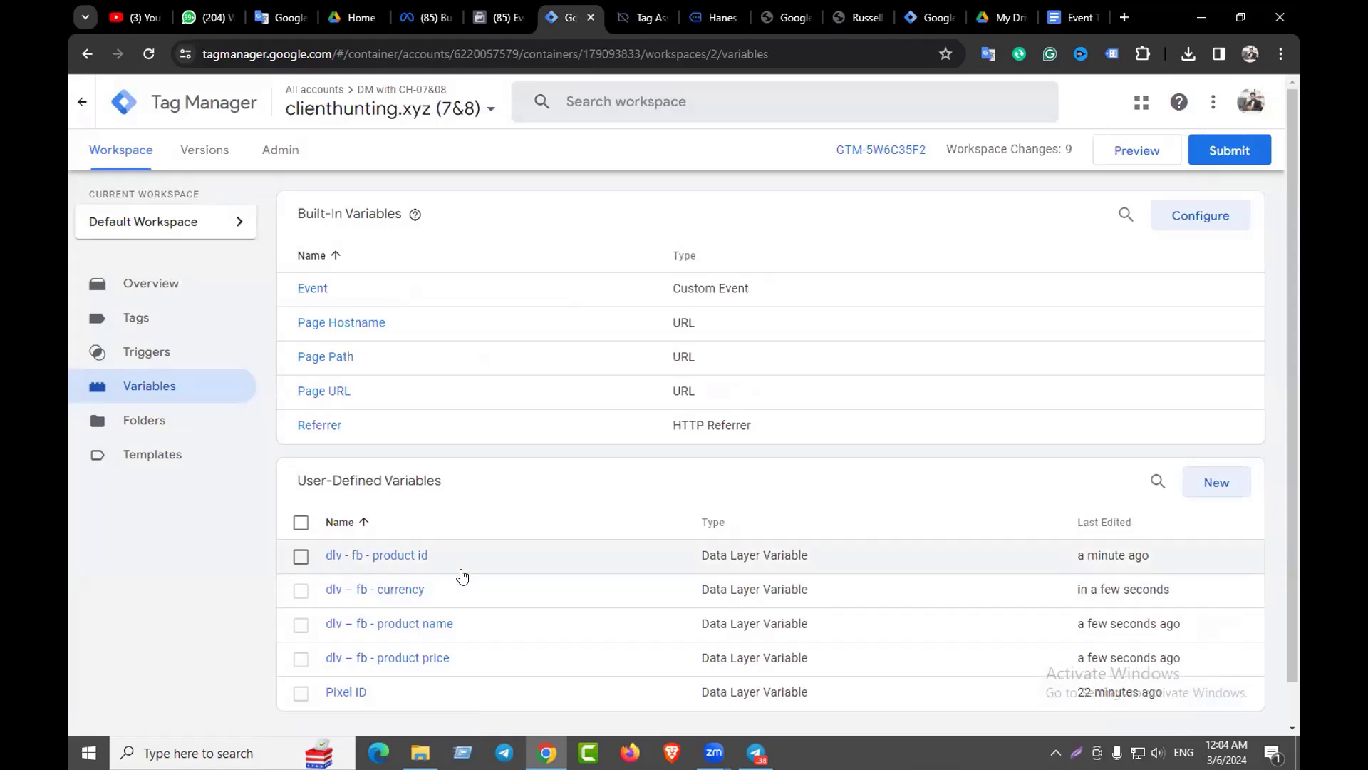
Review the user-defined variables, the sweatshirt product page's title, and the View Content Event section with its data layer variables in the tracking document
{"action": "scroll", "coordinate": [542, 569], "scroll_direction": "down", "scroll_amount": 1}
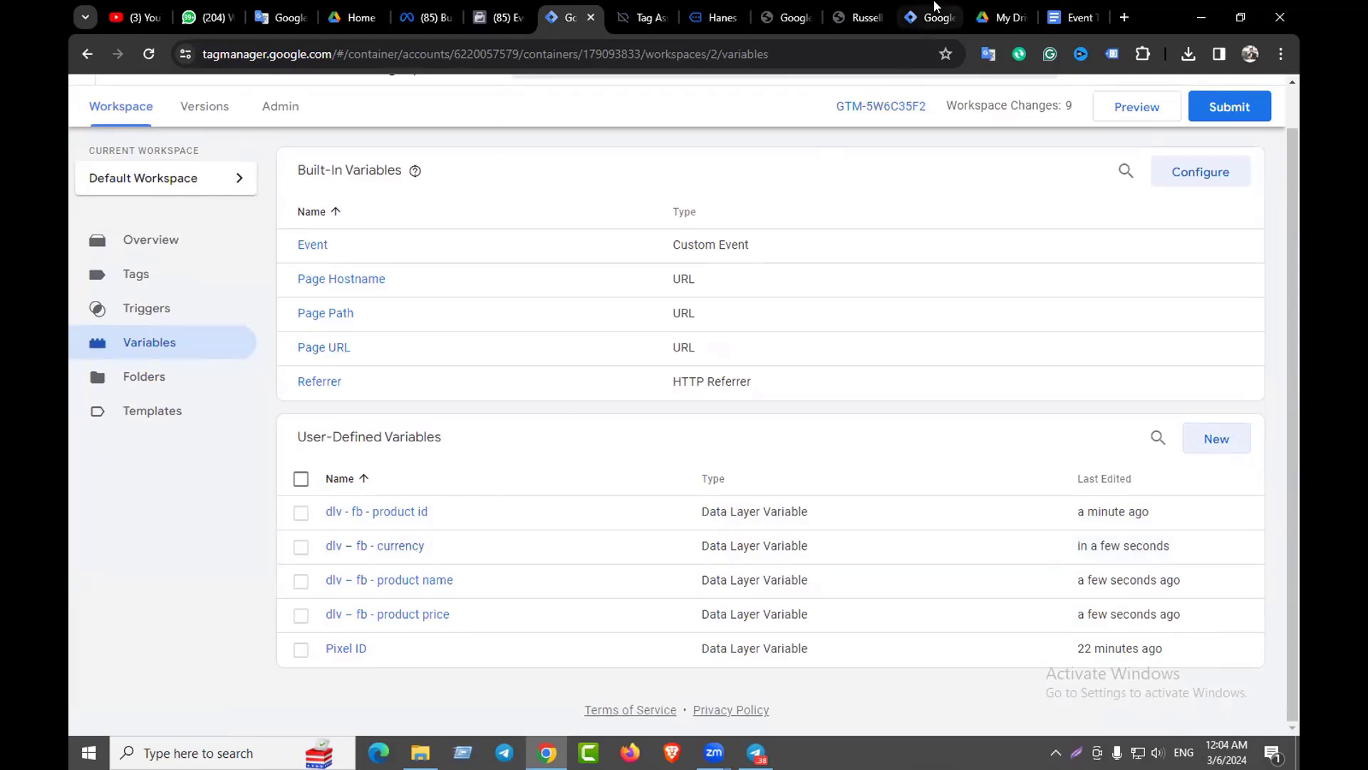
{"action": "left_click", "coordinate": [870, 9]}
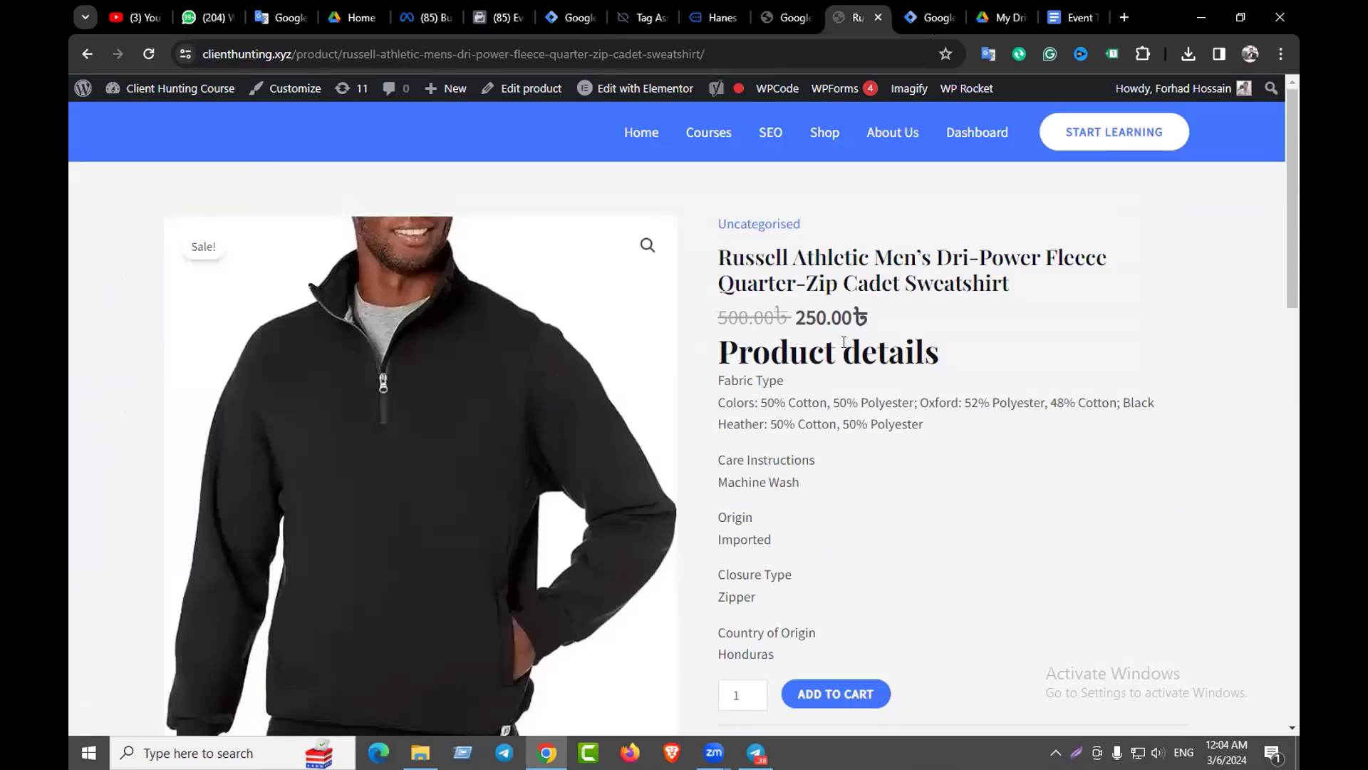
{"action": "left_click_drag", "start_coordinate": [717, 248], "coordinate": [1024, 283]}
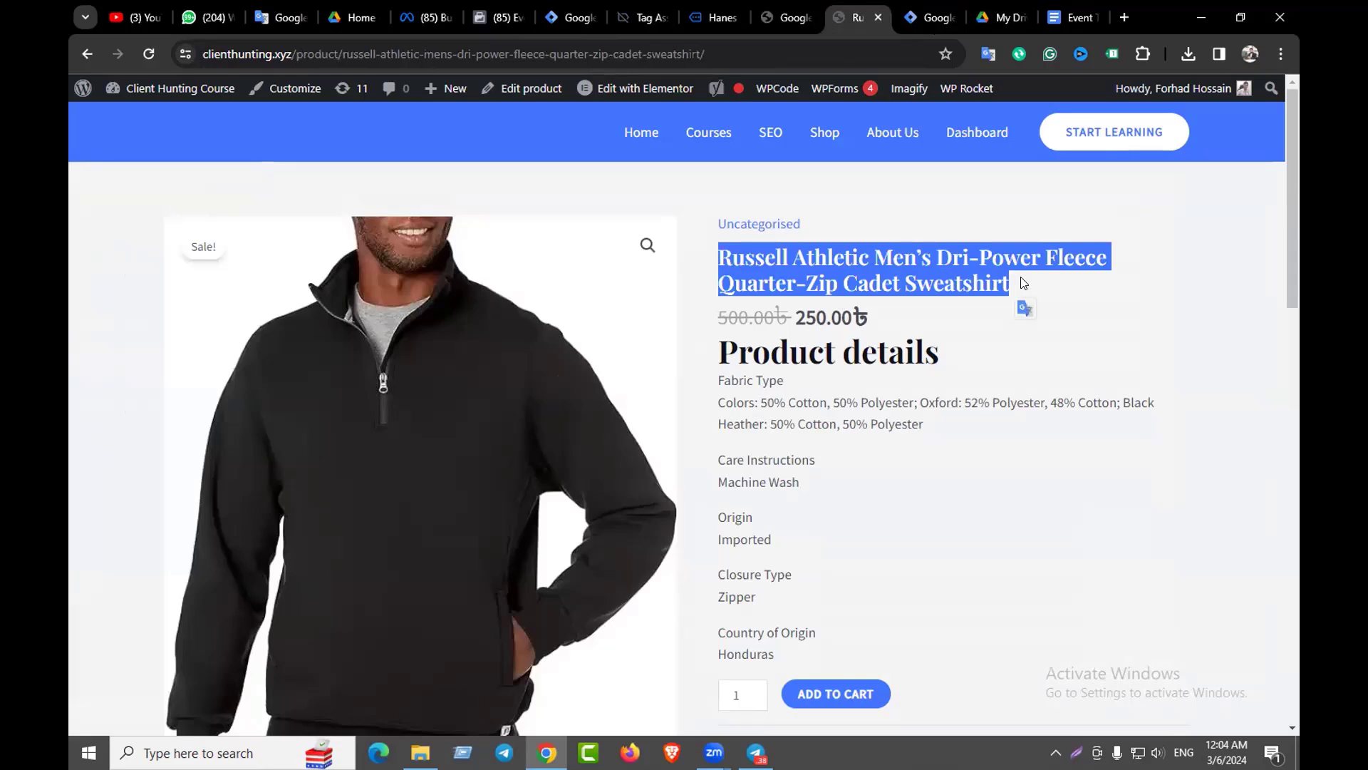
{"action": "left_click", "coordinate": [1019, 278]}
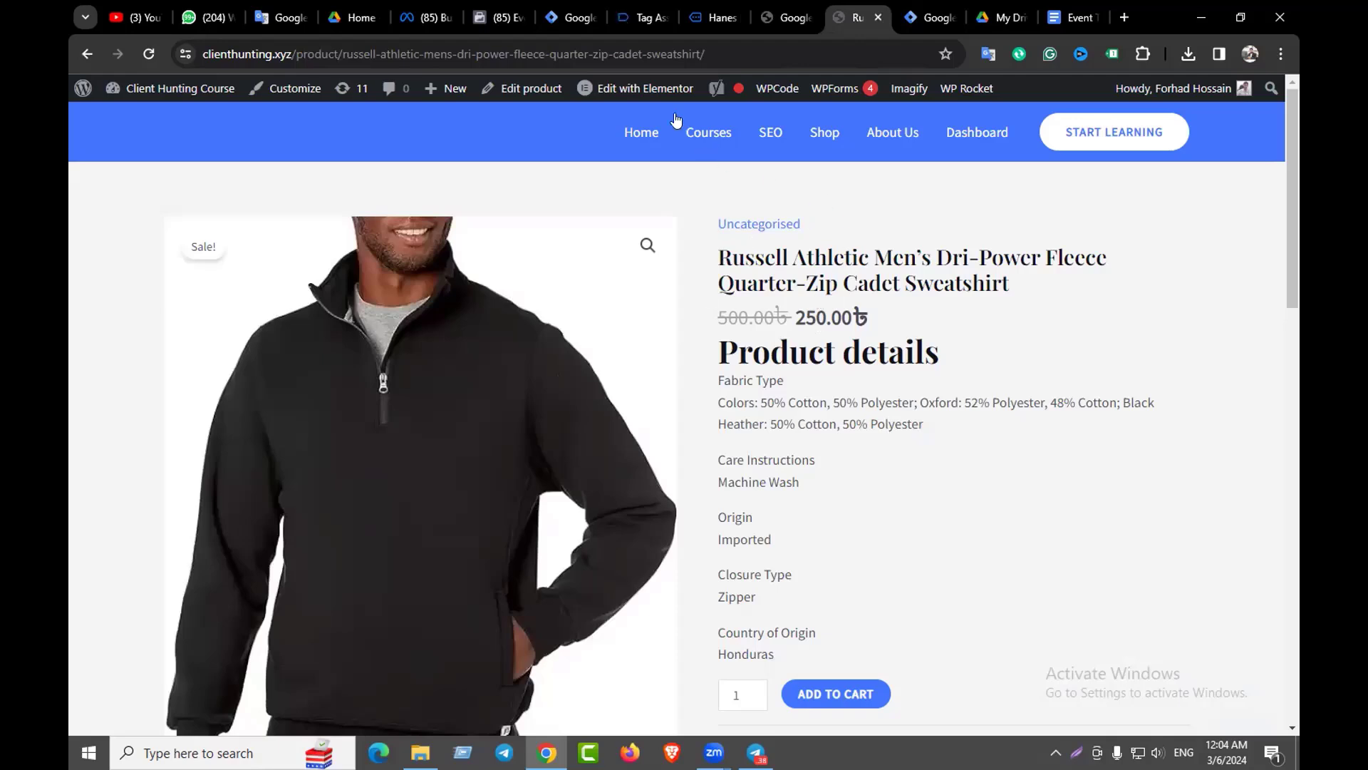
{"action": "left_click", "coordinate": [552, 10]}
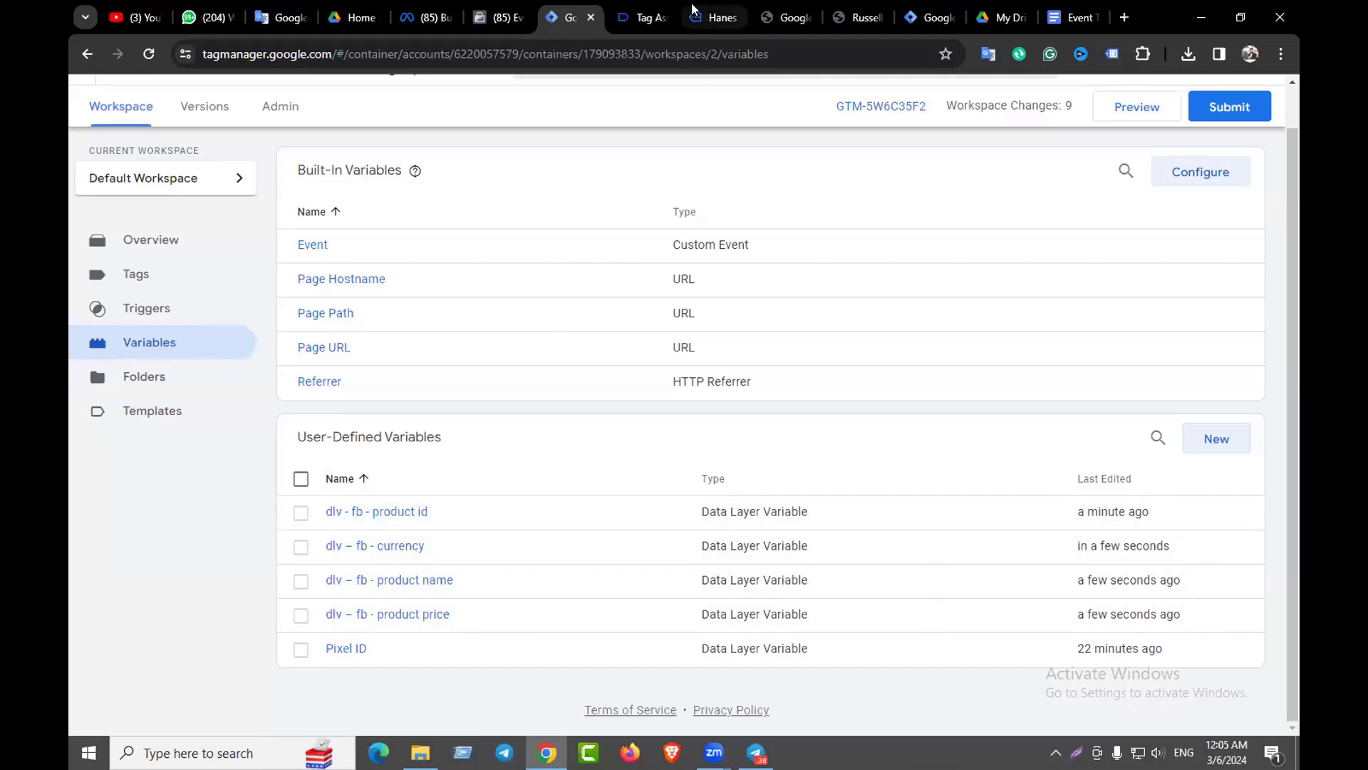
{"action": "left_click", "coordinate": [927, 17]}
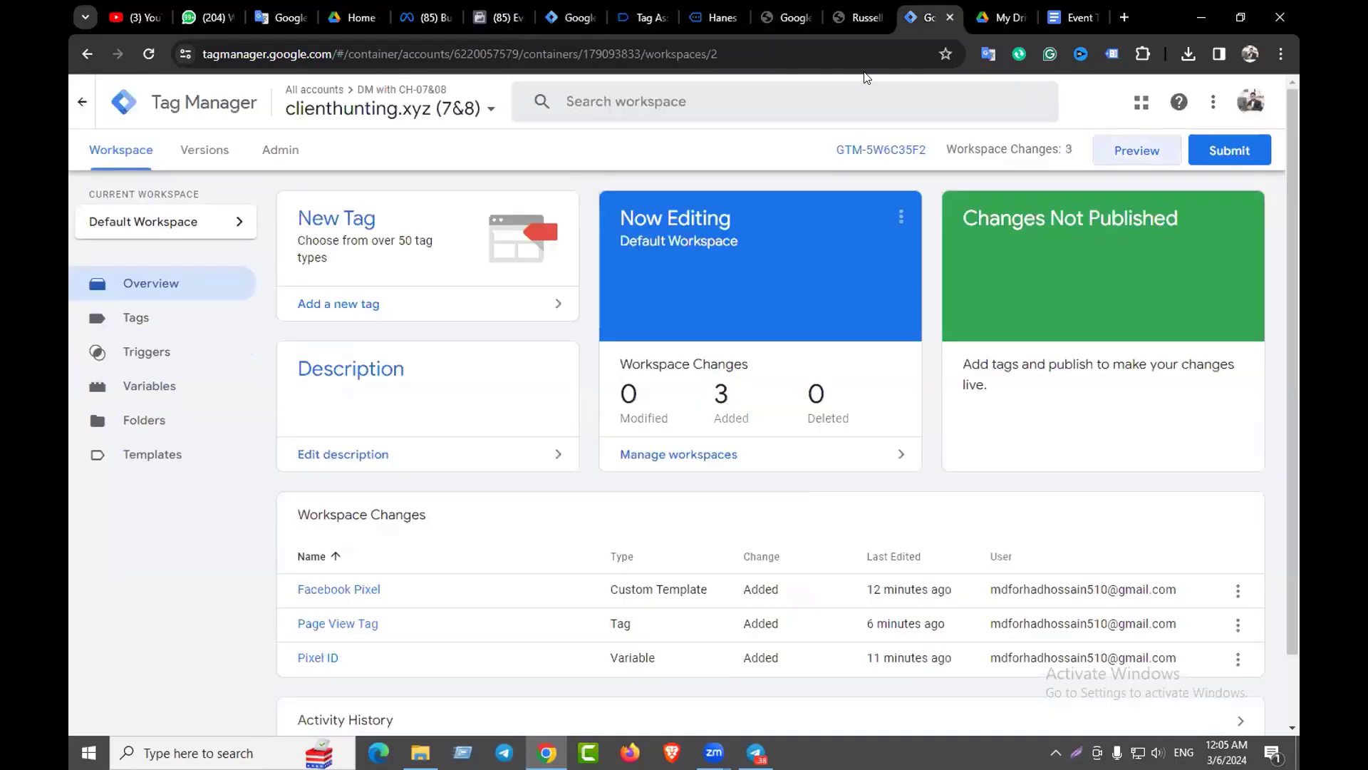
{"action": "left_click", "coordinate": [1072, 17]}
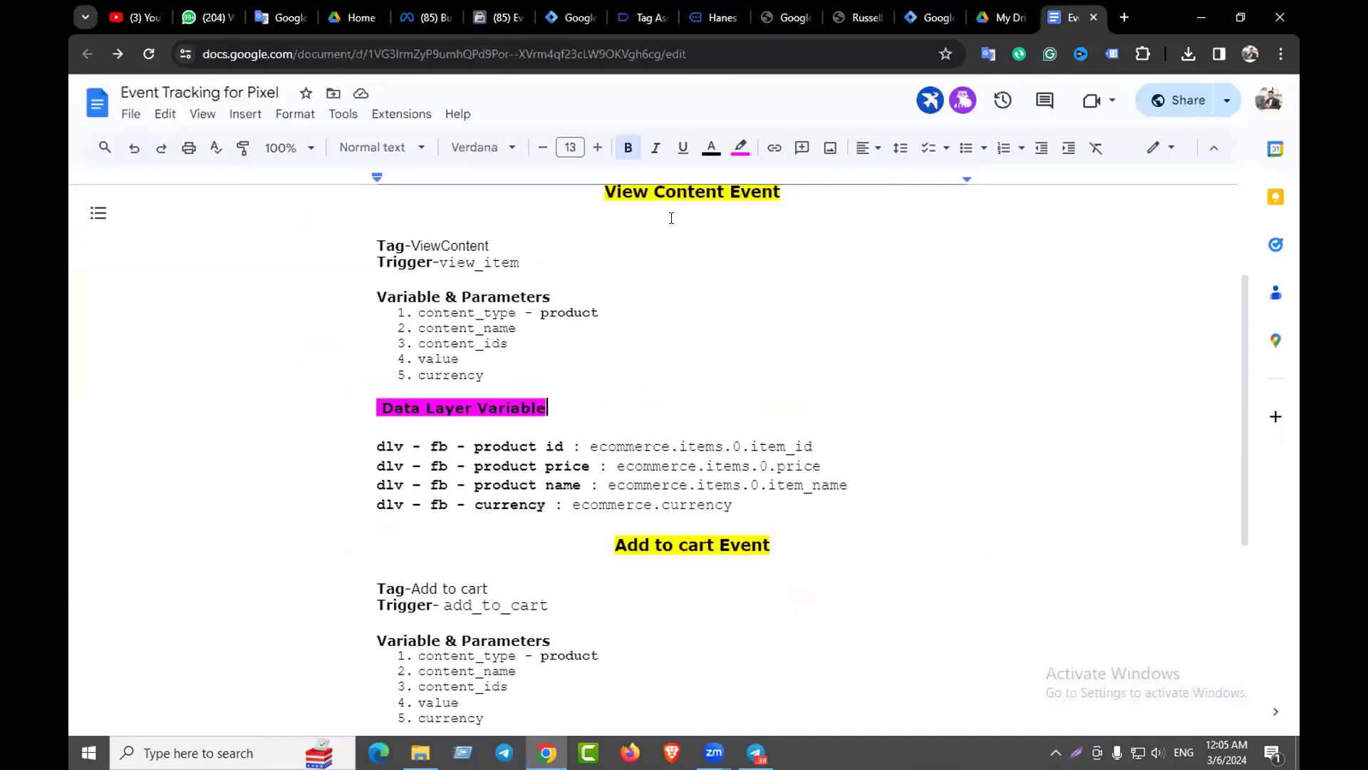
{"action": "left_click_drag", "start_coordinate": [608, 187], "coordinate": [620, 190]}
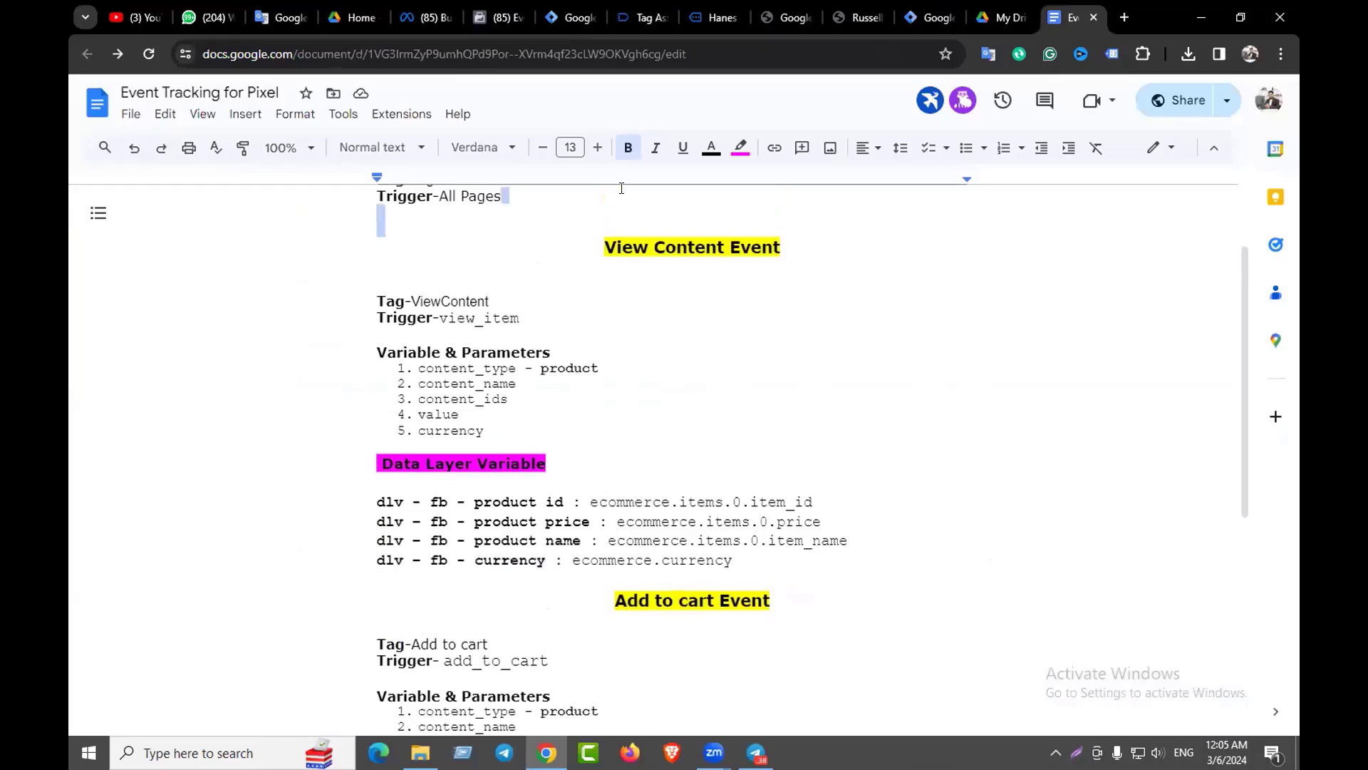
{"action": "left_click_drag", "start_coordinate": [600, 245], "coordinate": [793, 248]}
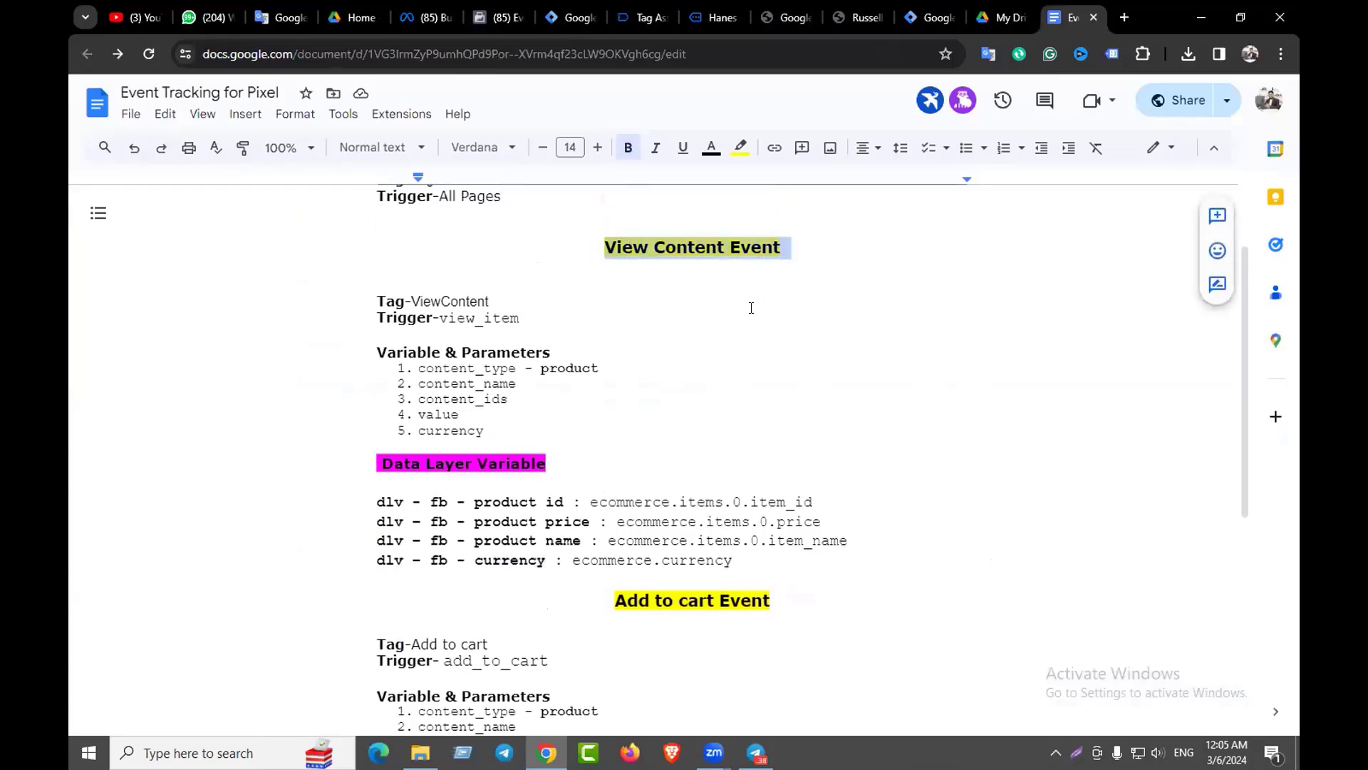
{"action": "left_click", "coordinate": [587, 436]}
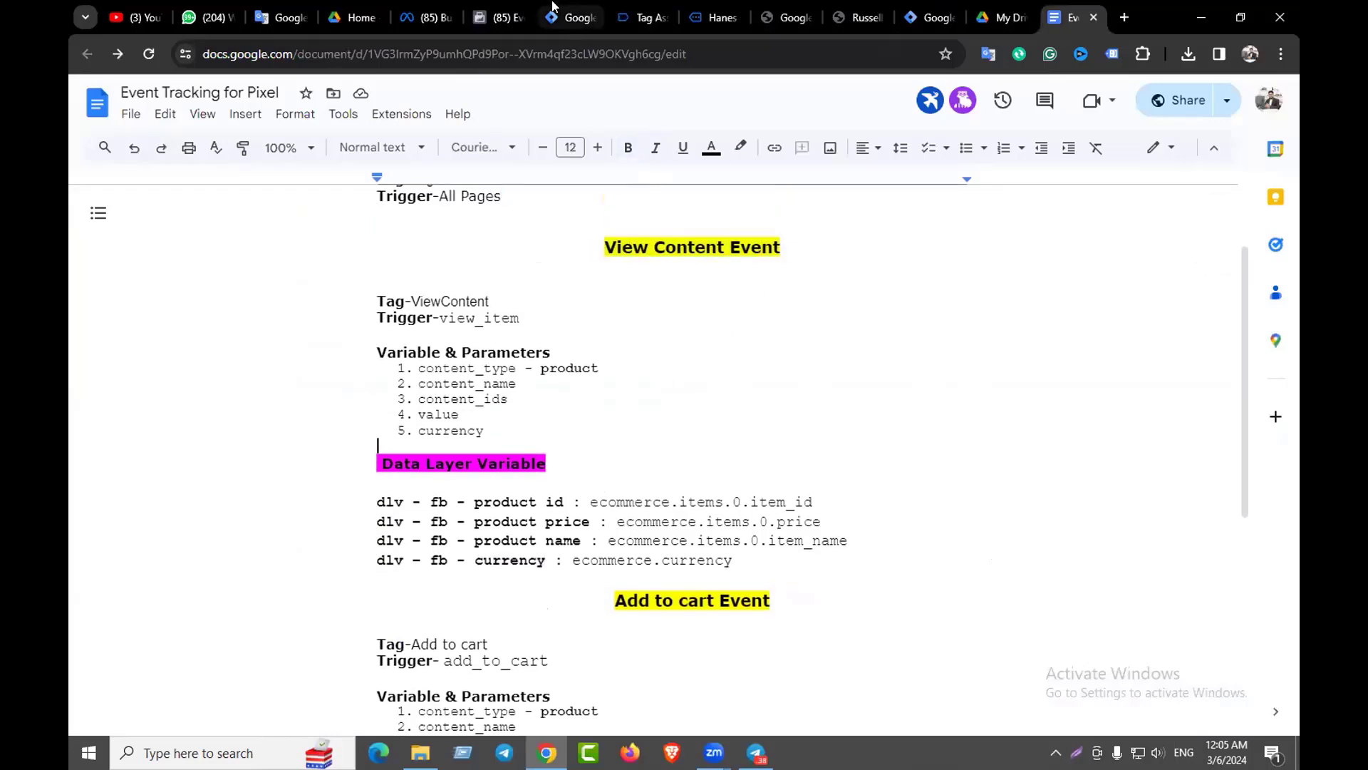
{"action": "left_click_drag", "start_coordinate": [376, 495], "coordinate": [752, 550]}
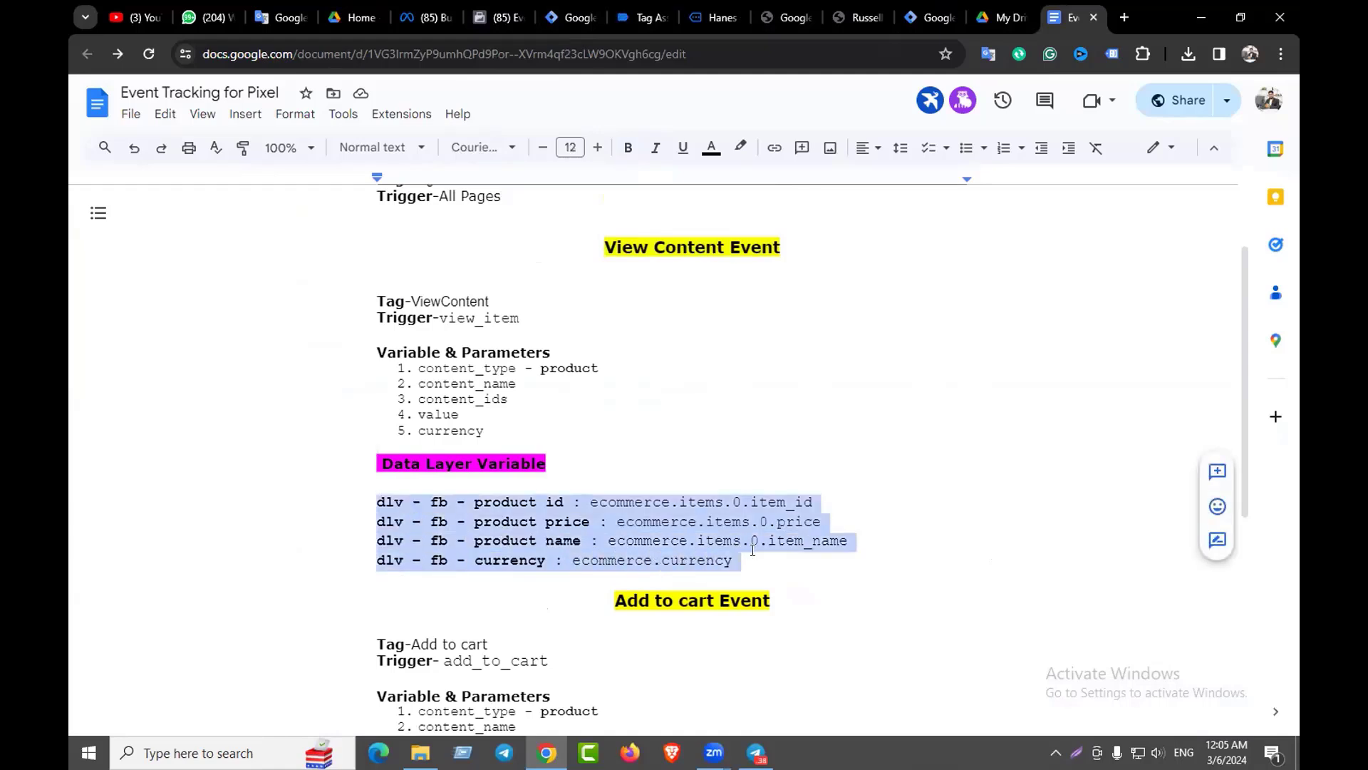
Return to the Tag Manager workspace and open the View Content Tag from the list of tags
{"action": "left_click", "coordinate": [570, 17]}
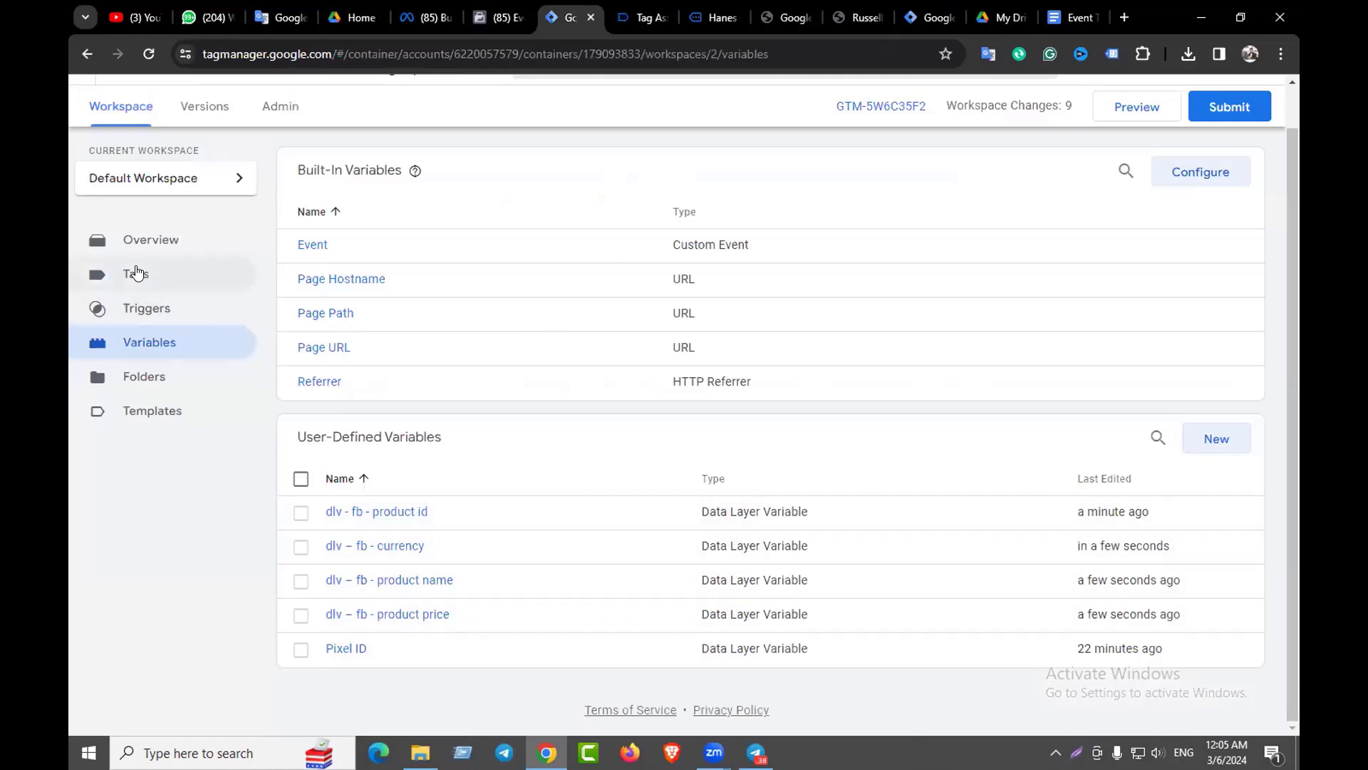
{"action": "left_click", "coordinate": [137, 273]}
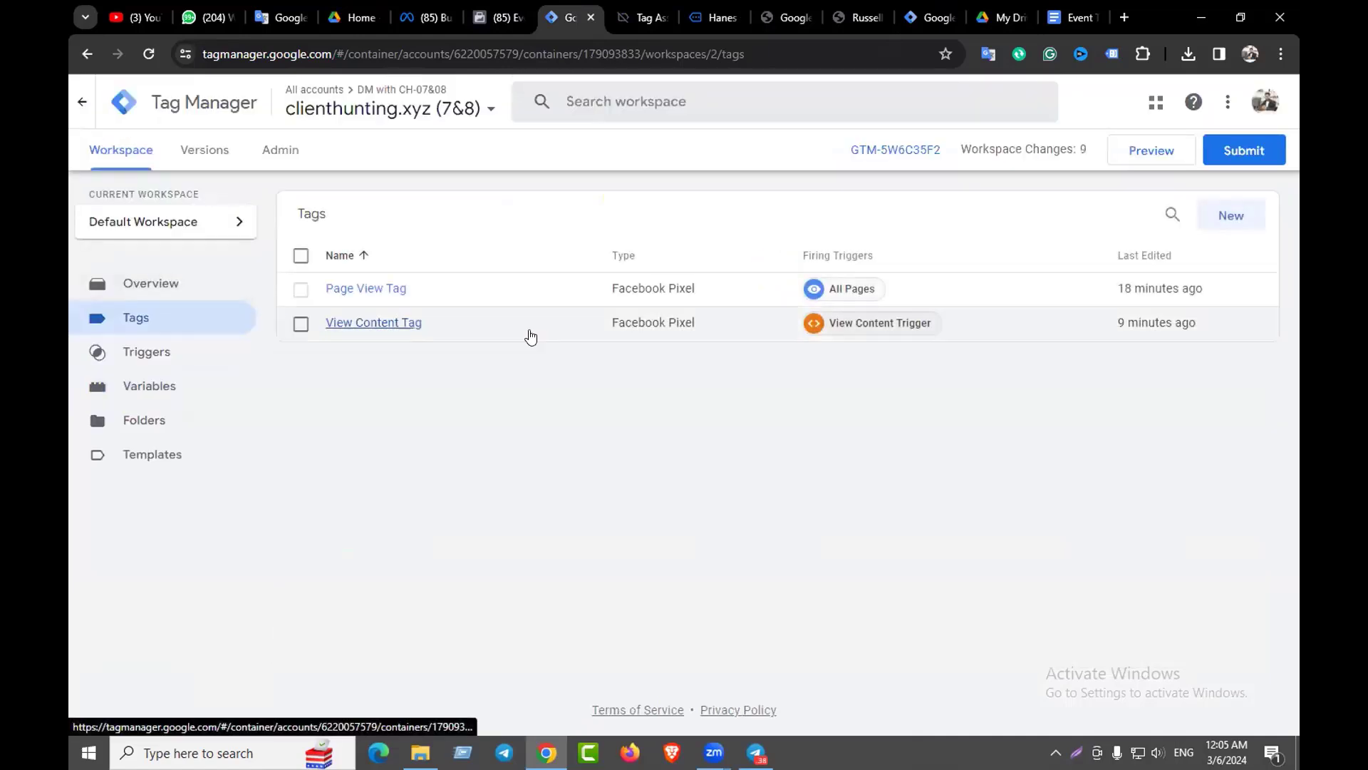
{"action": "left_click", "coordinate": [377, 324]}
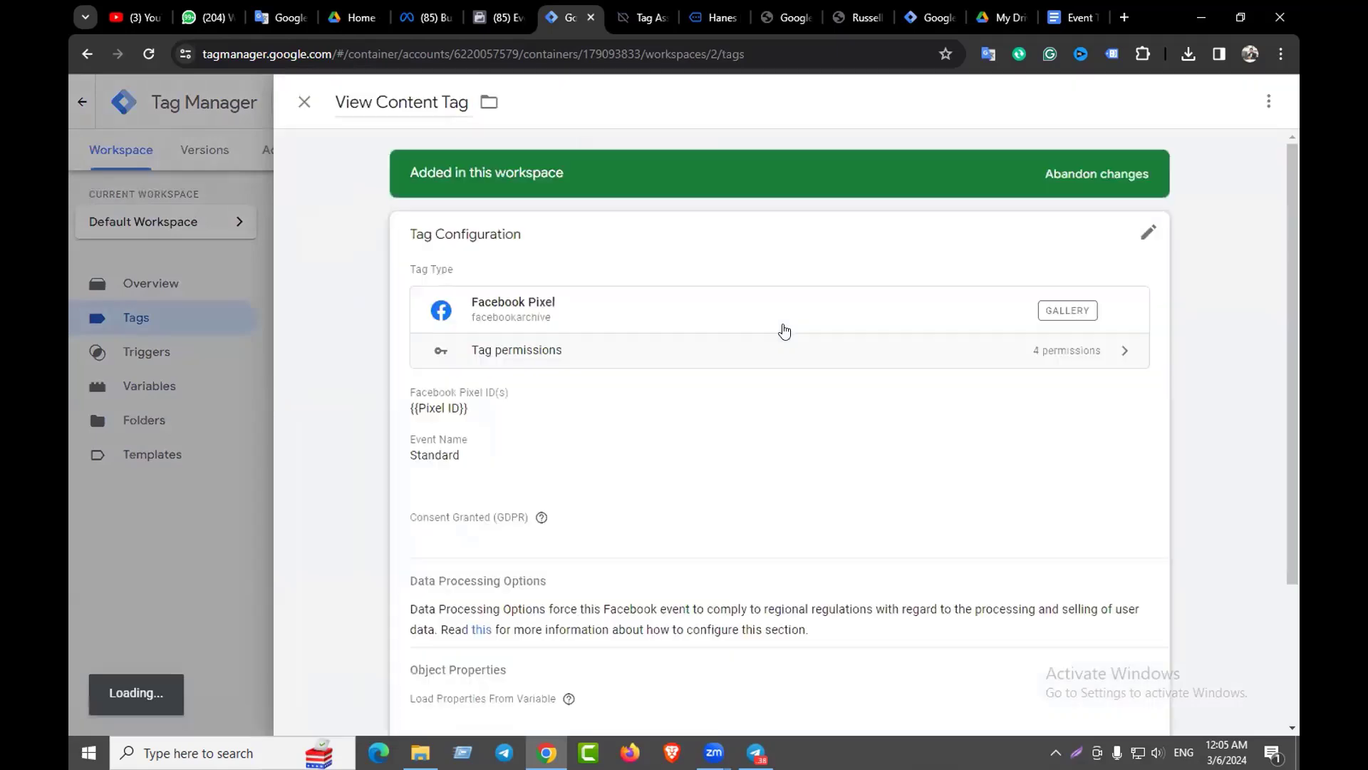
Open the View Content Tag's configuration for editing and add four blank rows to its Object Properties
{"action": "scroll", "coordinate": [733, 416], "scroll_direction": "down", "scroll_amount": 3}
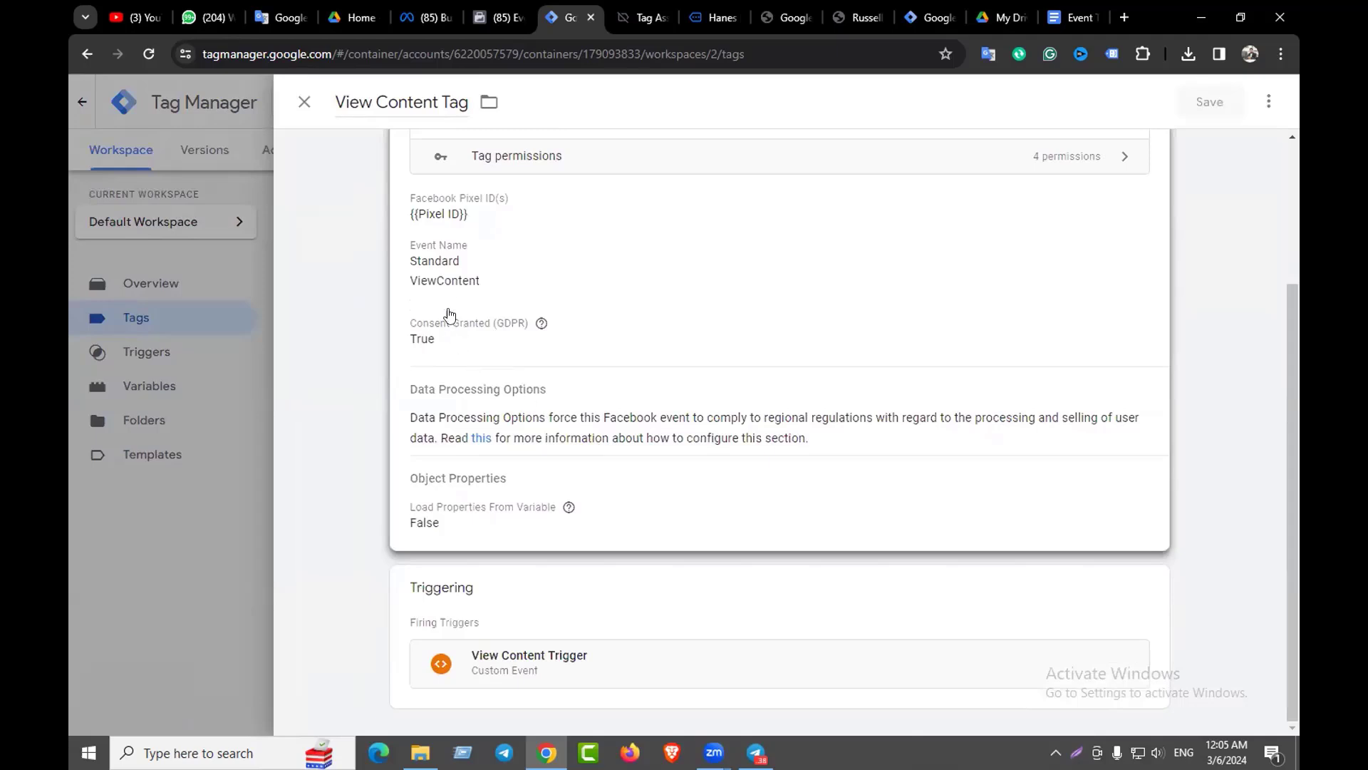
{"action": "left_click", "coordinate": [458, 356]}
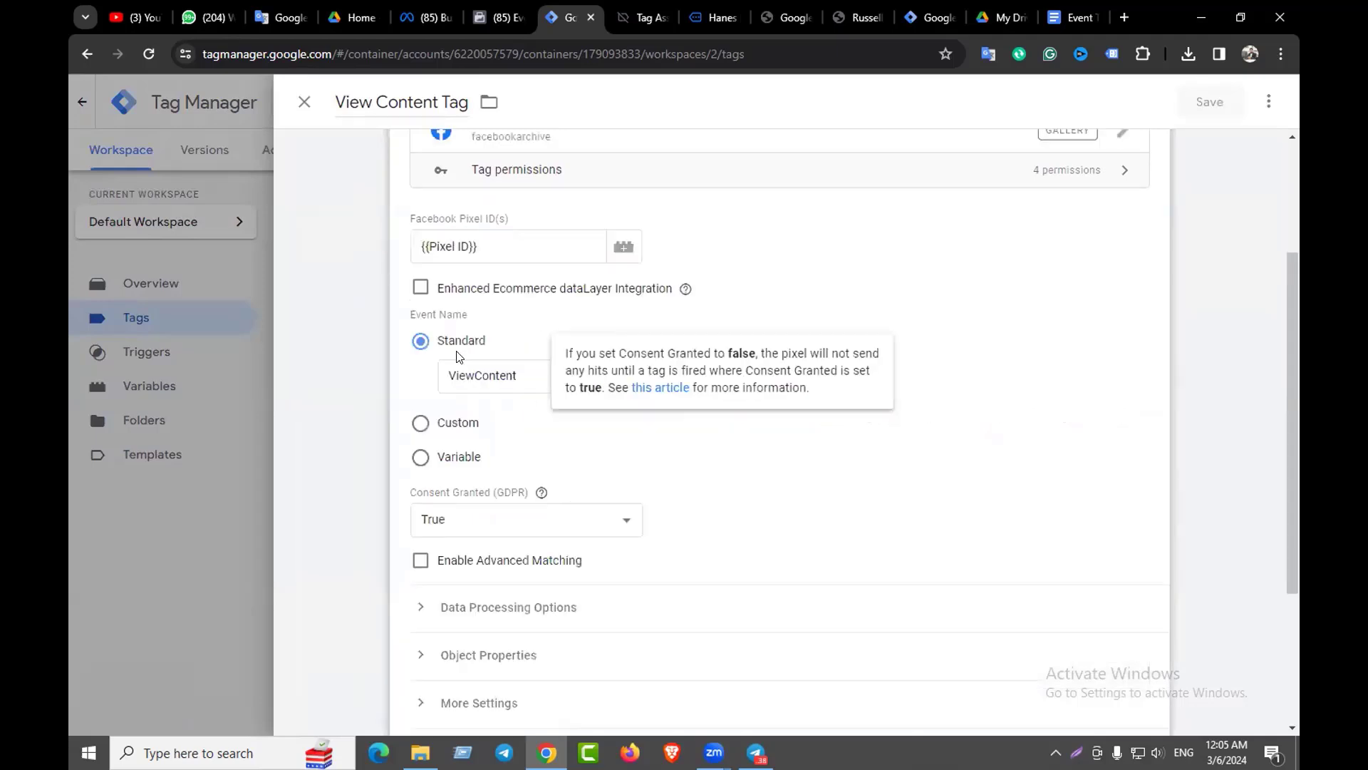
{"action": "scroll", "coordinate": [531, 470], "scroll_direction": "down", "scroll_amount": 3}
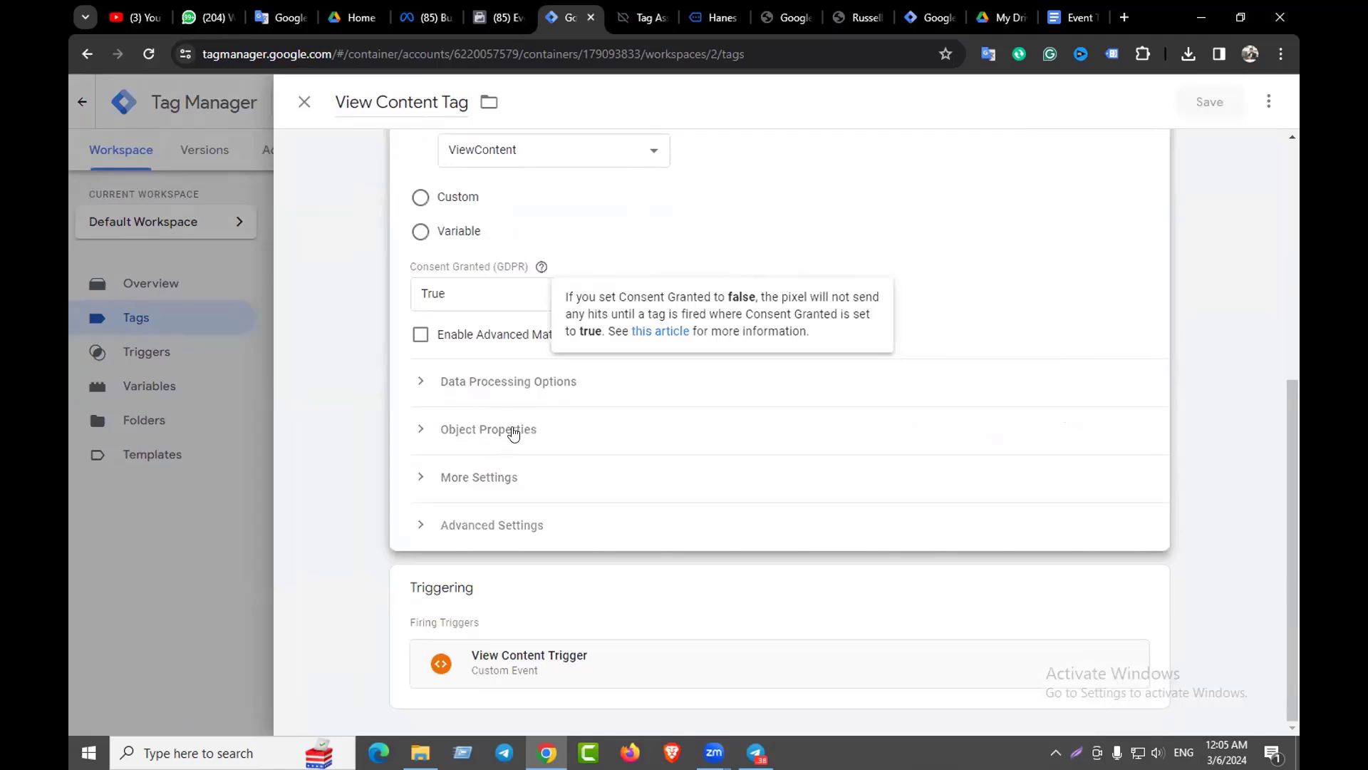
{"action": "left_click", "coordinate": [513, 430]}
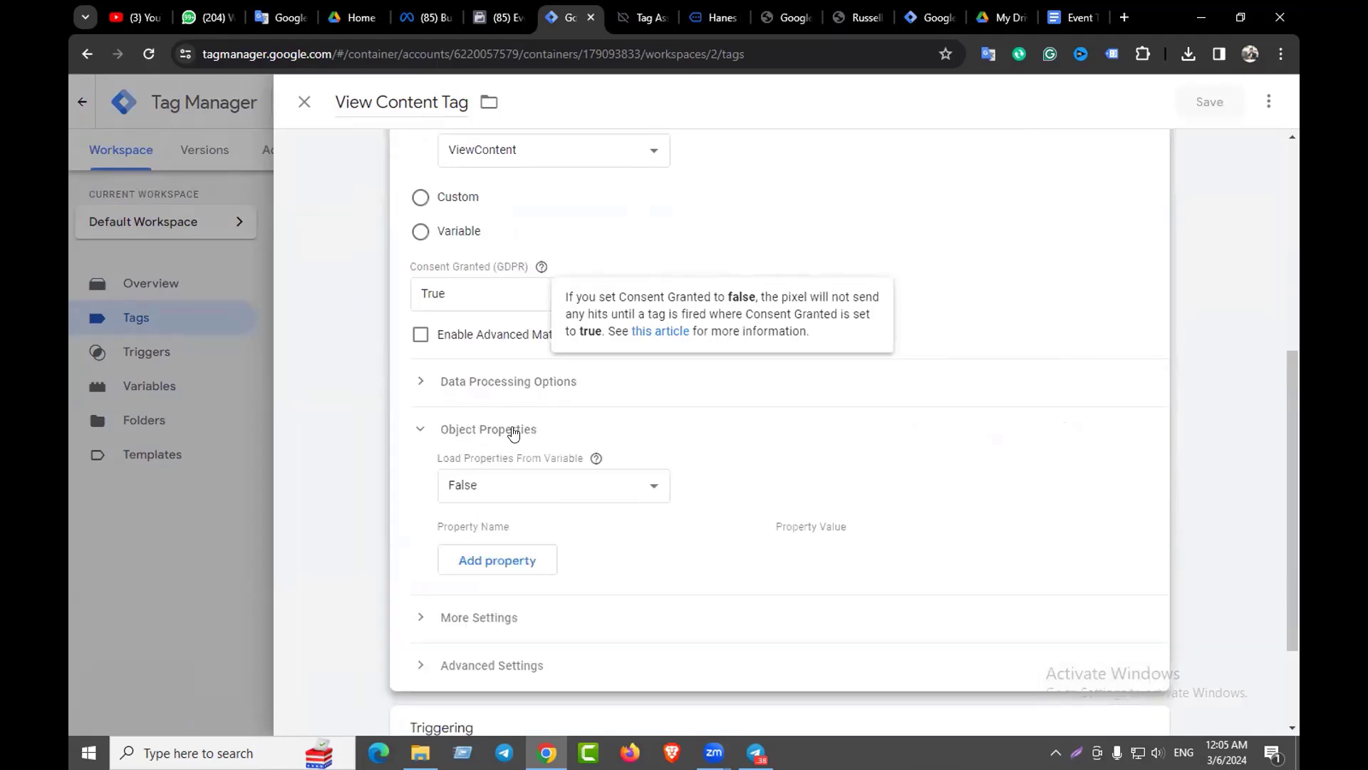
{"action": "scroll", "coordinate": [617, 446], "scroll_direction": "down", "scroll_amount": 2}
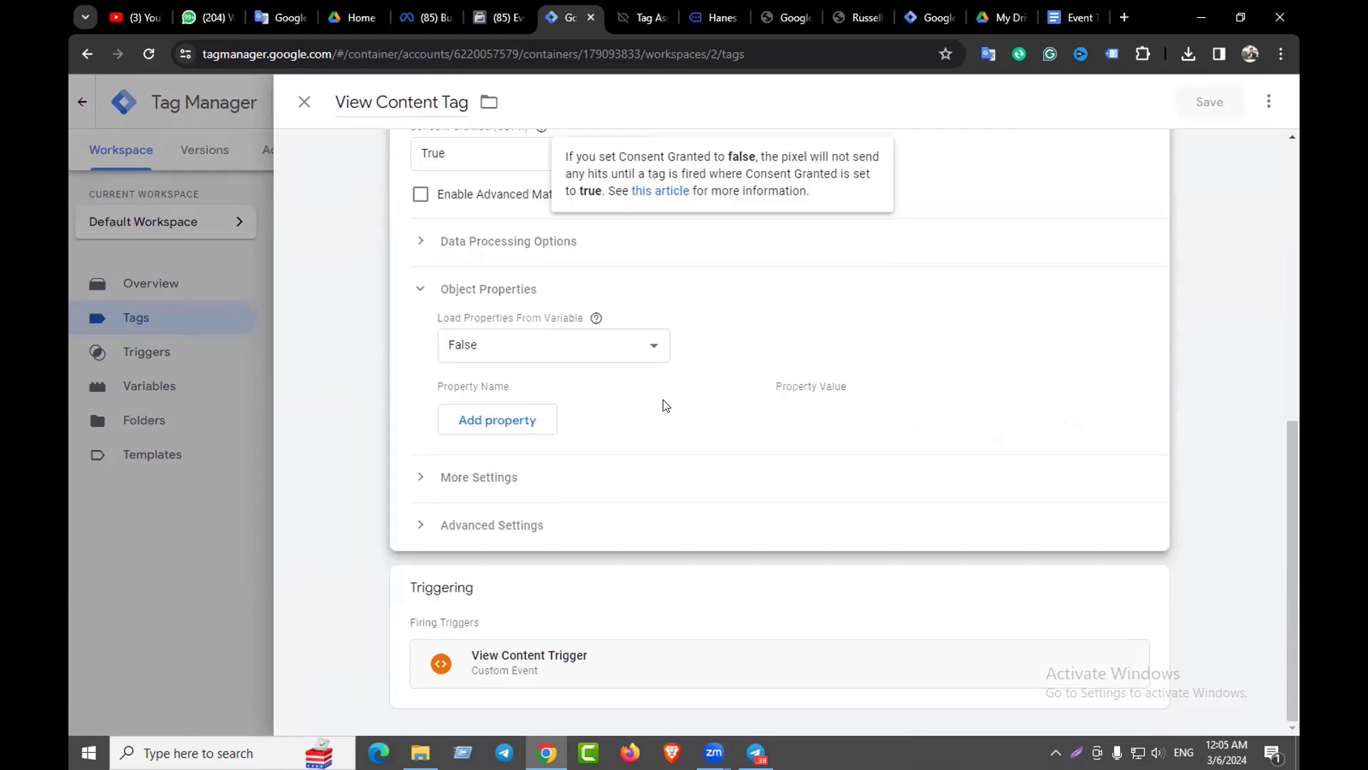
{"action": "left_click", "coordinate": [499, 422]}
{"action": "left_click", "coordinate": [517, 464]}
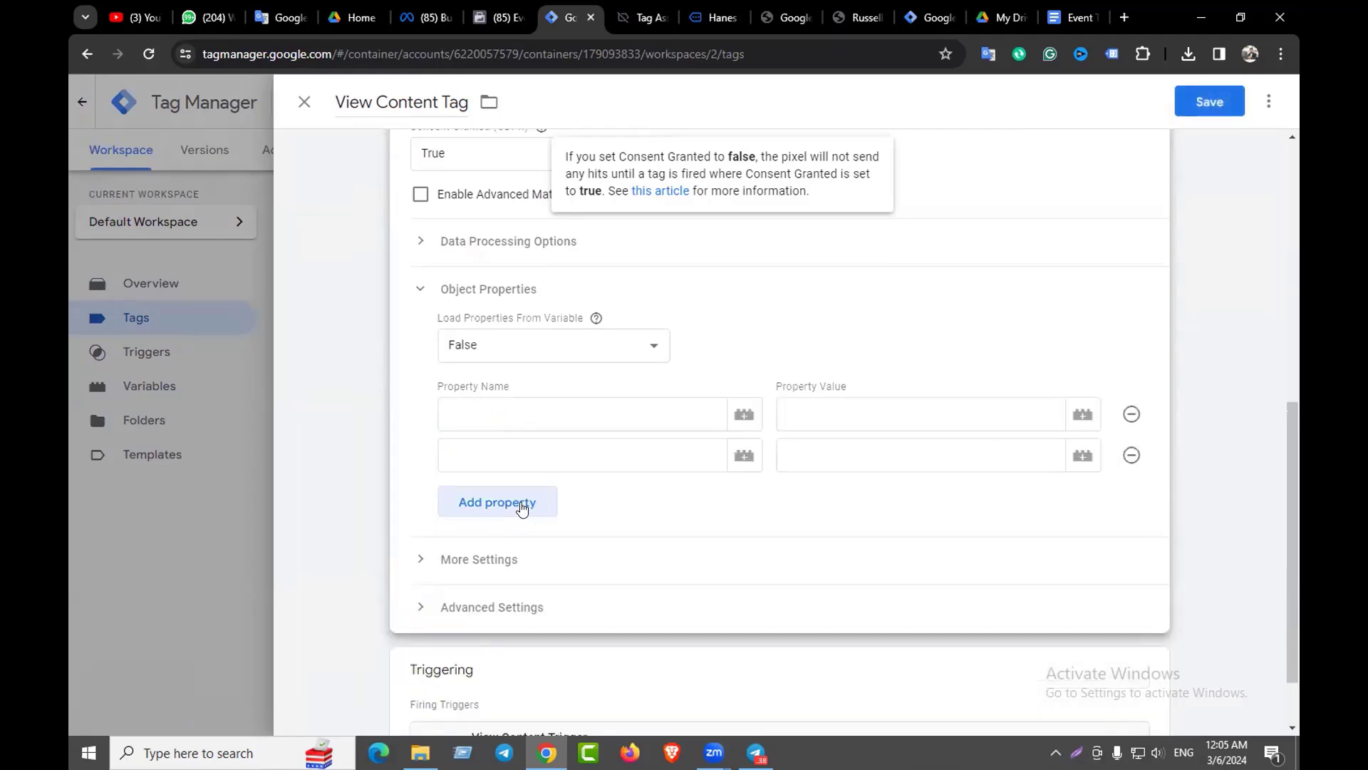
{"action": "left_click", "coordinate": [524, 503]}
{"action": "left_click", "coordinate": [514, 555]}
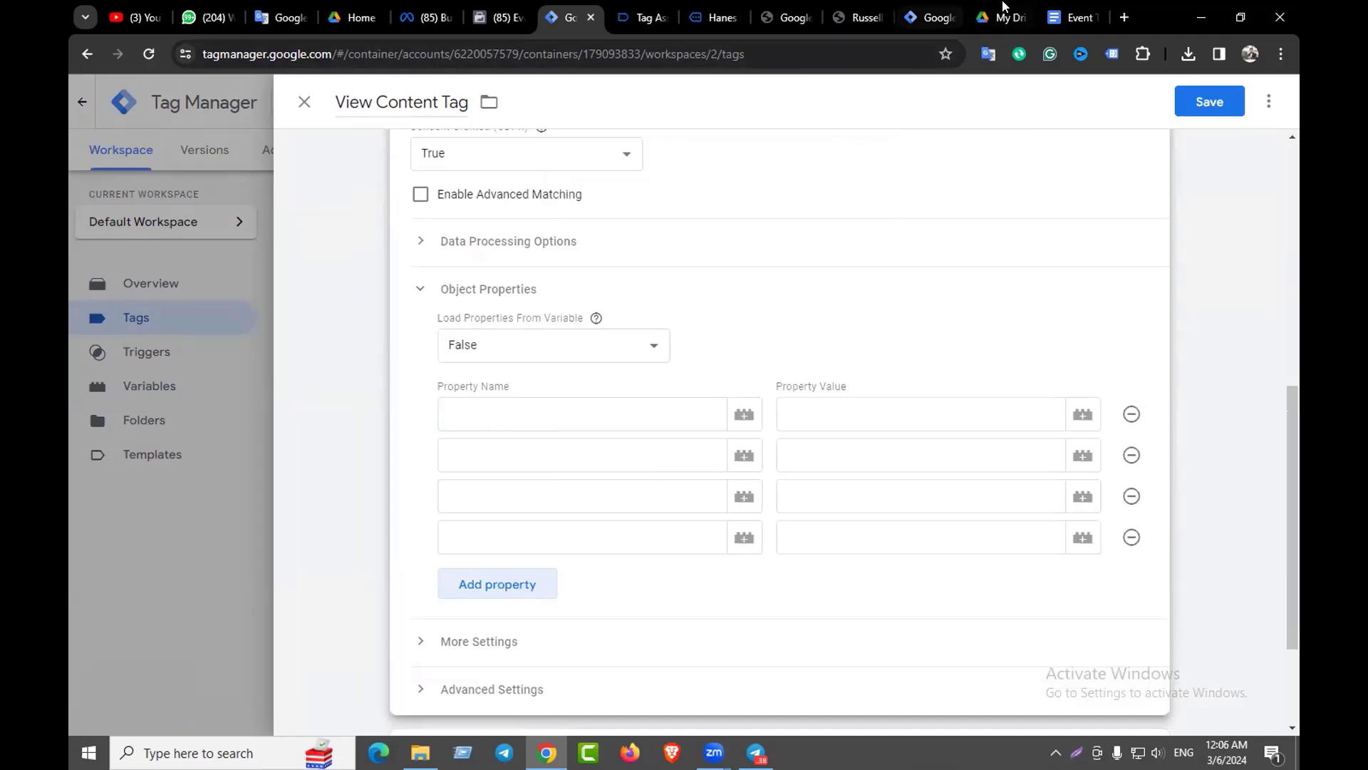
{"action": "left_click", "coordinate": [1061, 8]}
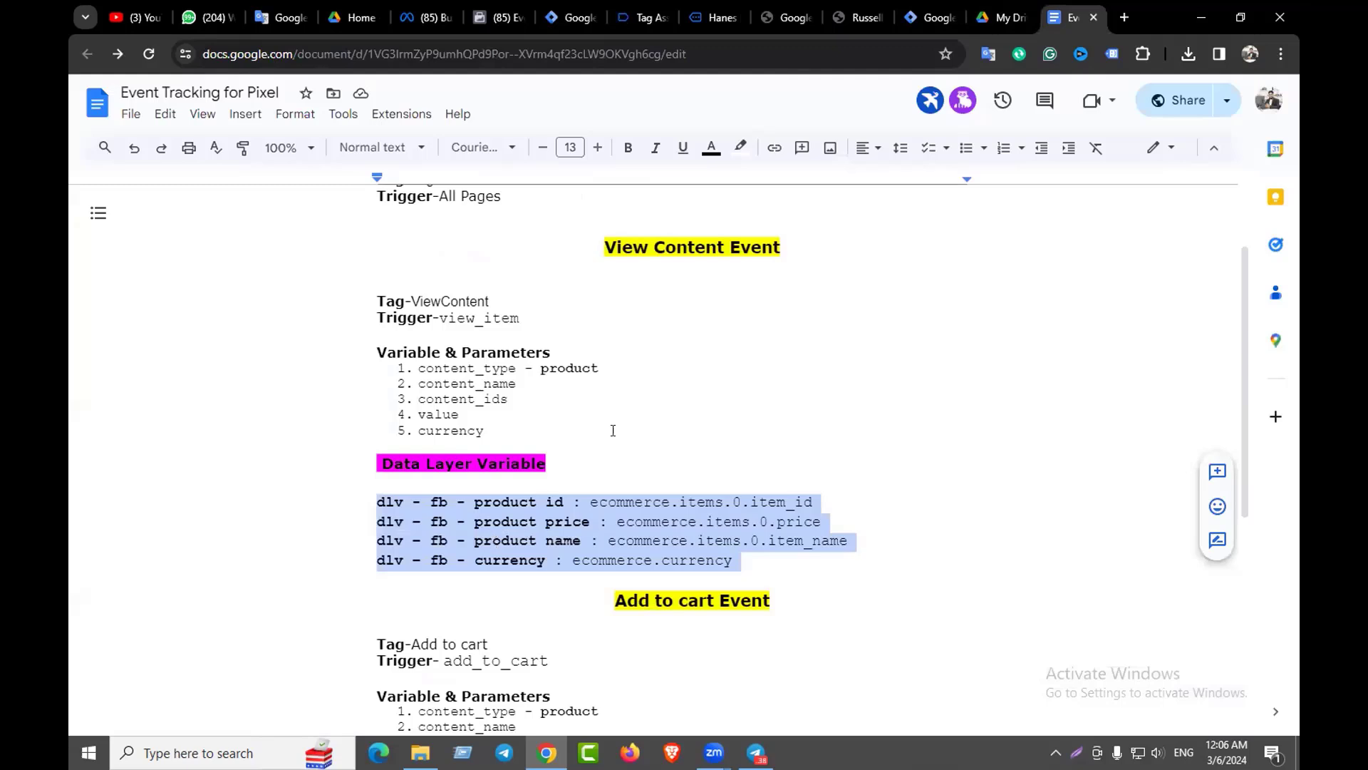
{"action": "left_click", "coordinate": [566, 17]}
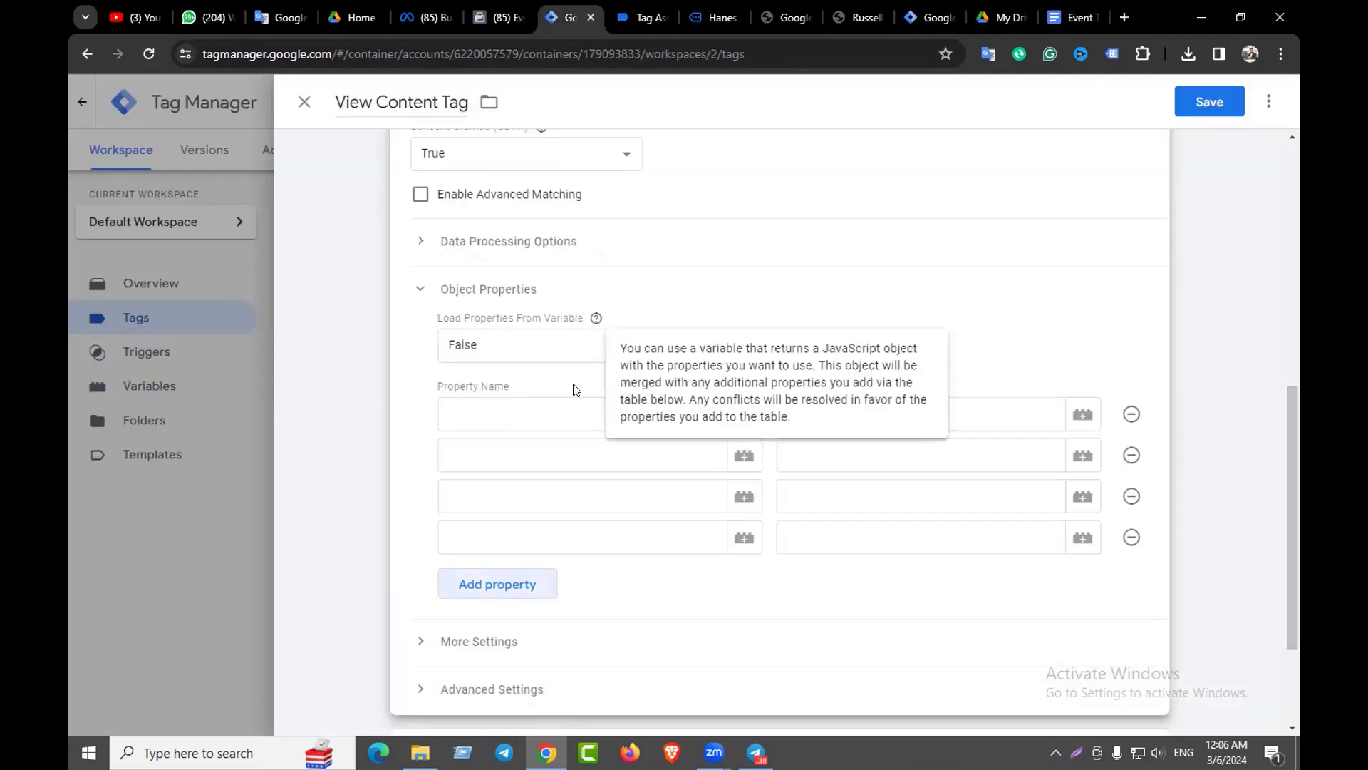
{"action": "left_click", "coordinate": [502, 411]}
{"action": "left_click", "coordinate": [720, 286]}
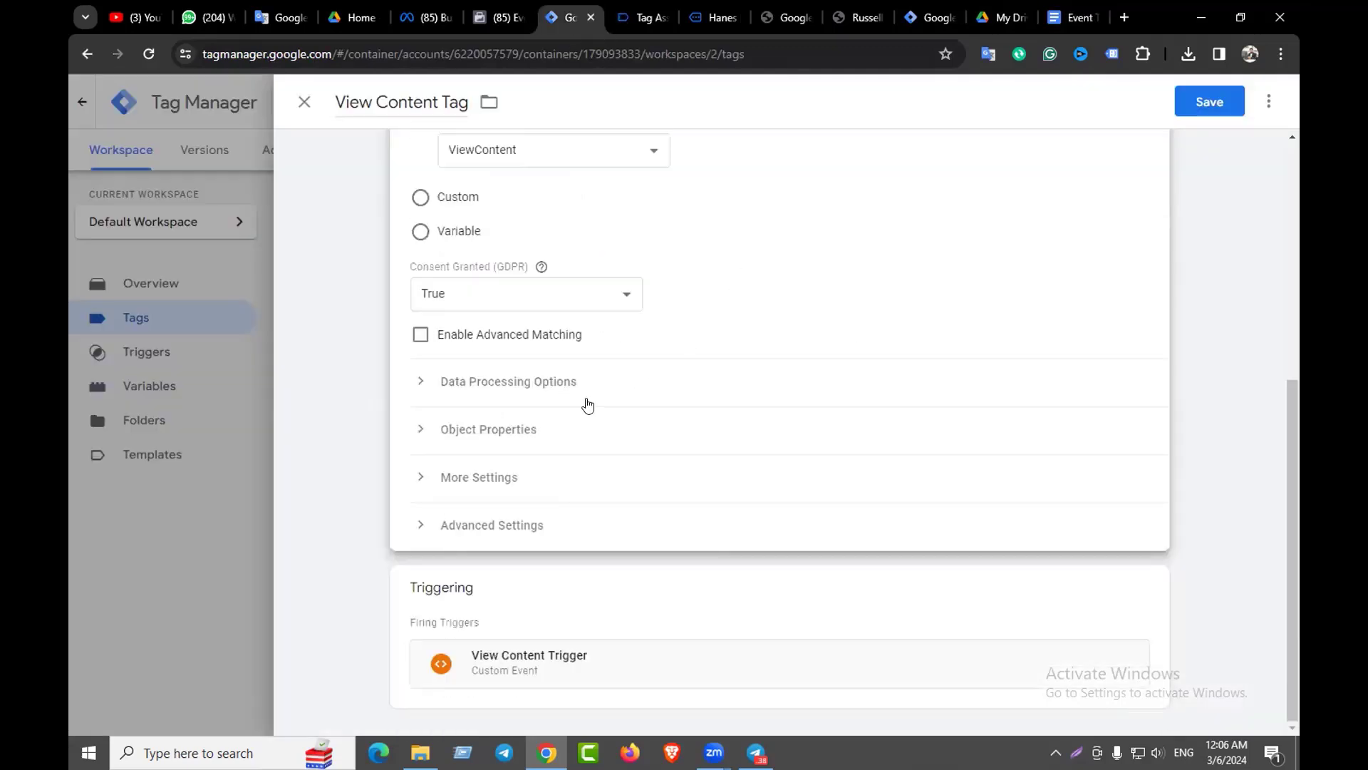
{"action": "left_click", "coordinate": [524, 437]}
Copy content_type from the View Content Event parameters in the tracking document into the first object property's name
{"action": "scroll", "coordinate": [516, 533], "scroll_direction": "down", "scroll_amount": 4}
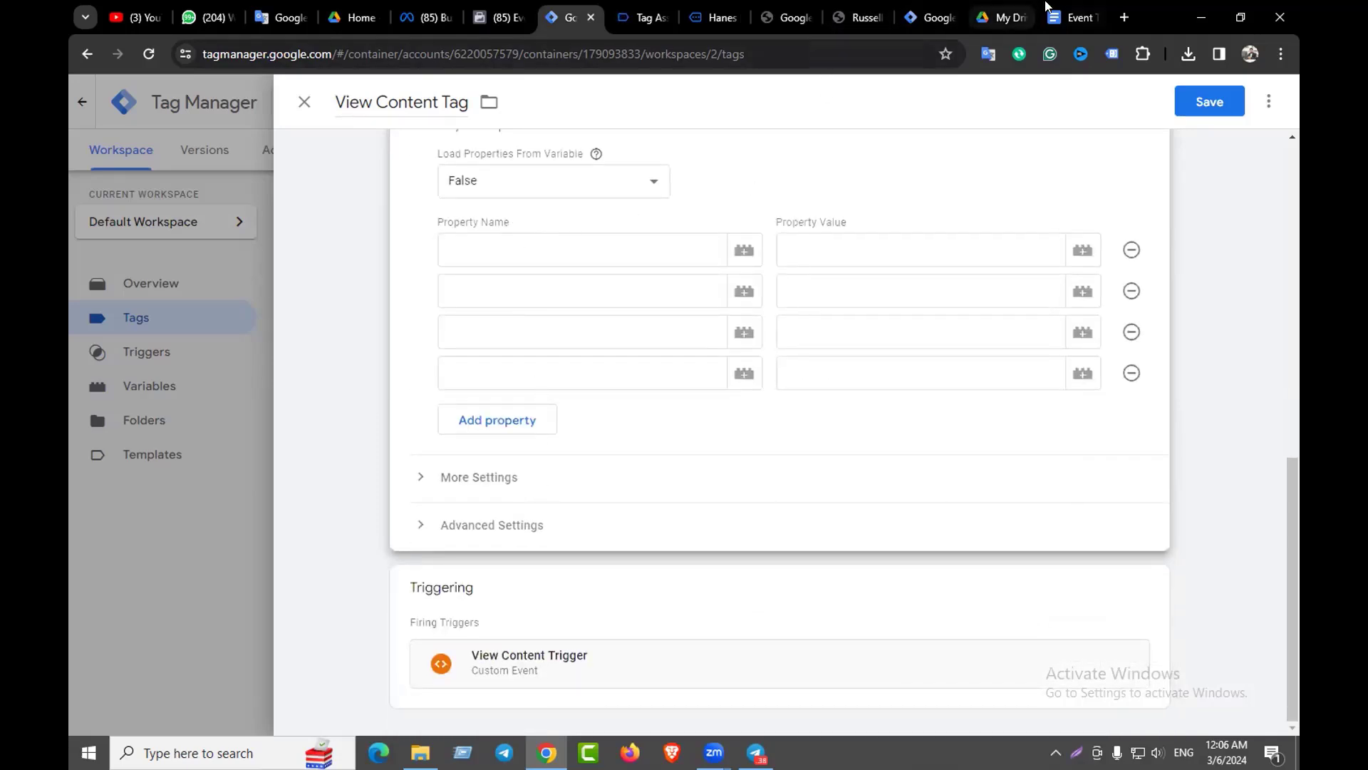
{"action": "left_click", "coordinate": [1069, 11]}
{"action": "left_click_drag", "start_coordinate": [418, 368], "coordinate": [514, 368]}
{"action": "key", "text": "ctrl+c"}
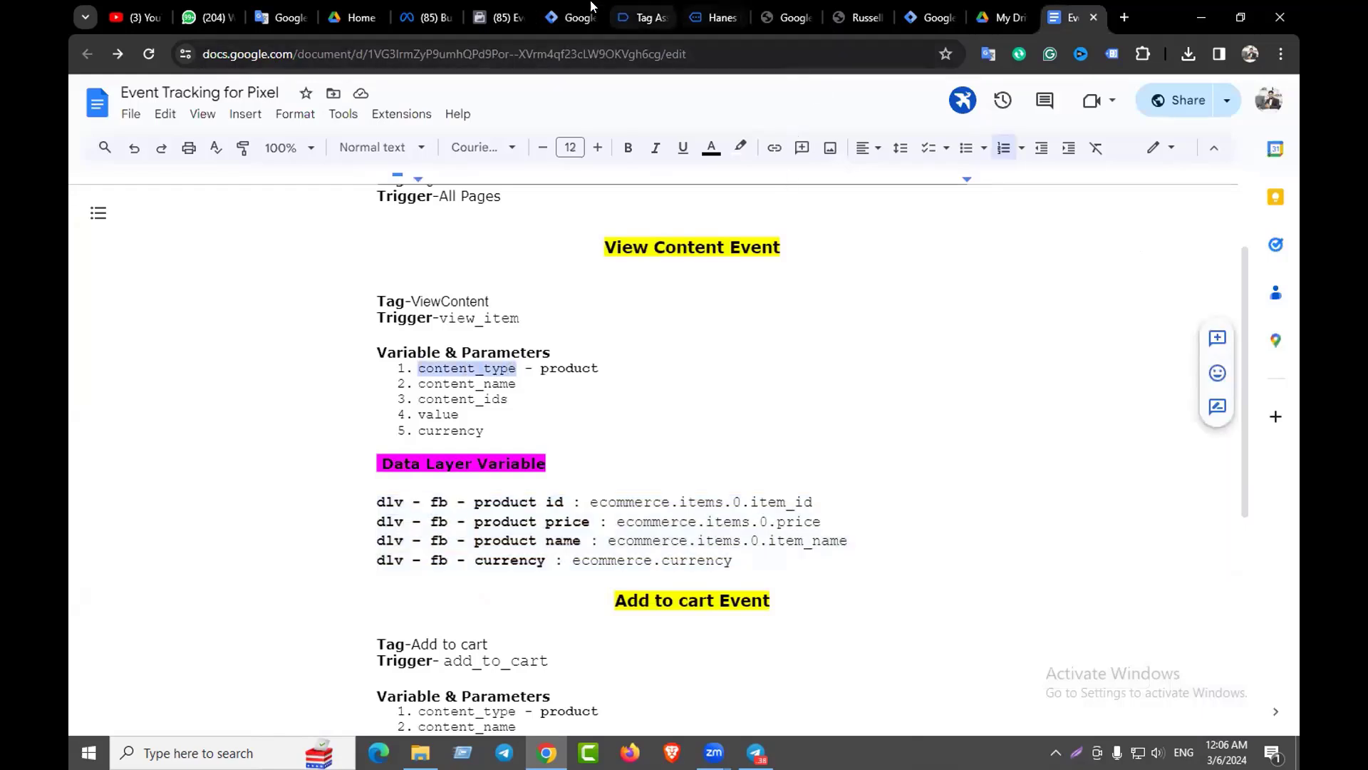
{"action": "left_click", "coordinate": [570, 17]}
{"action": "left_click", "coordinate": [476, 235]}
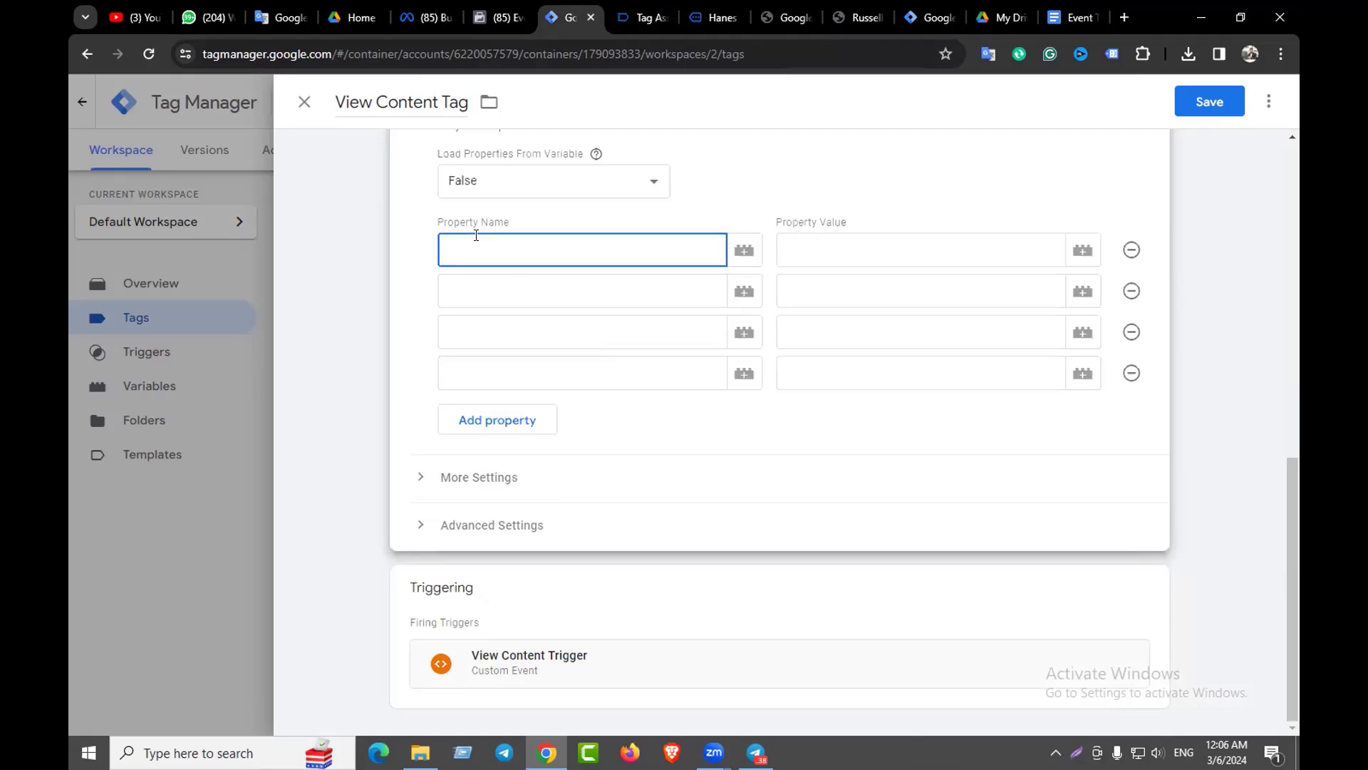
{"action": "key", "text": "ctrl+v"}
Set the content_type property's value to product, copied from the tracking document
{"action": "left_click", "coordinate": [849, 253]}
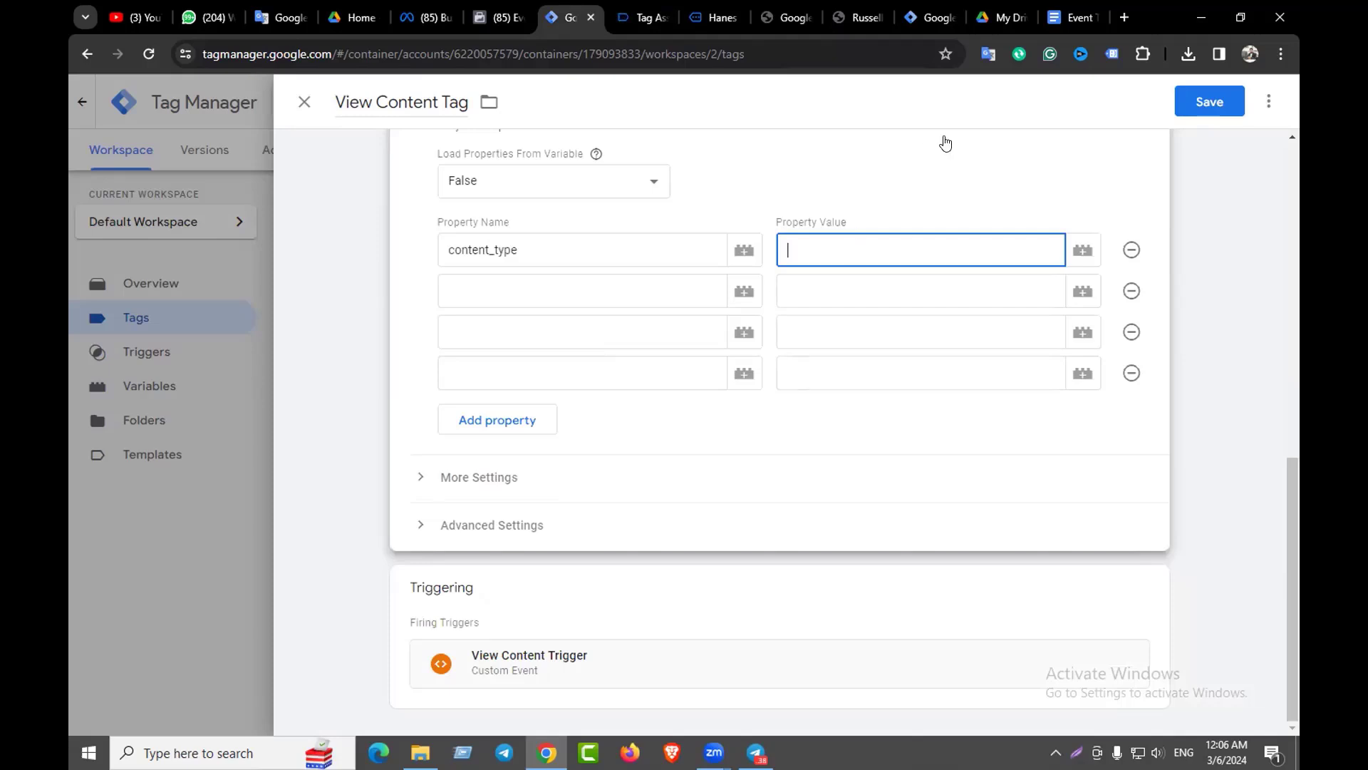
{"action": "left_click", "coordinate": [1069, 17]}
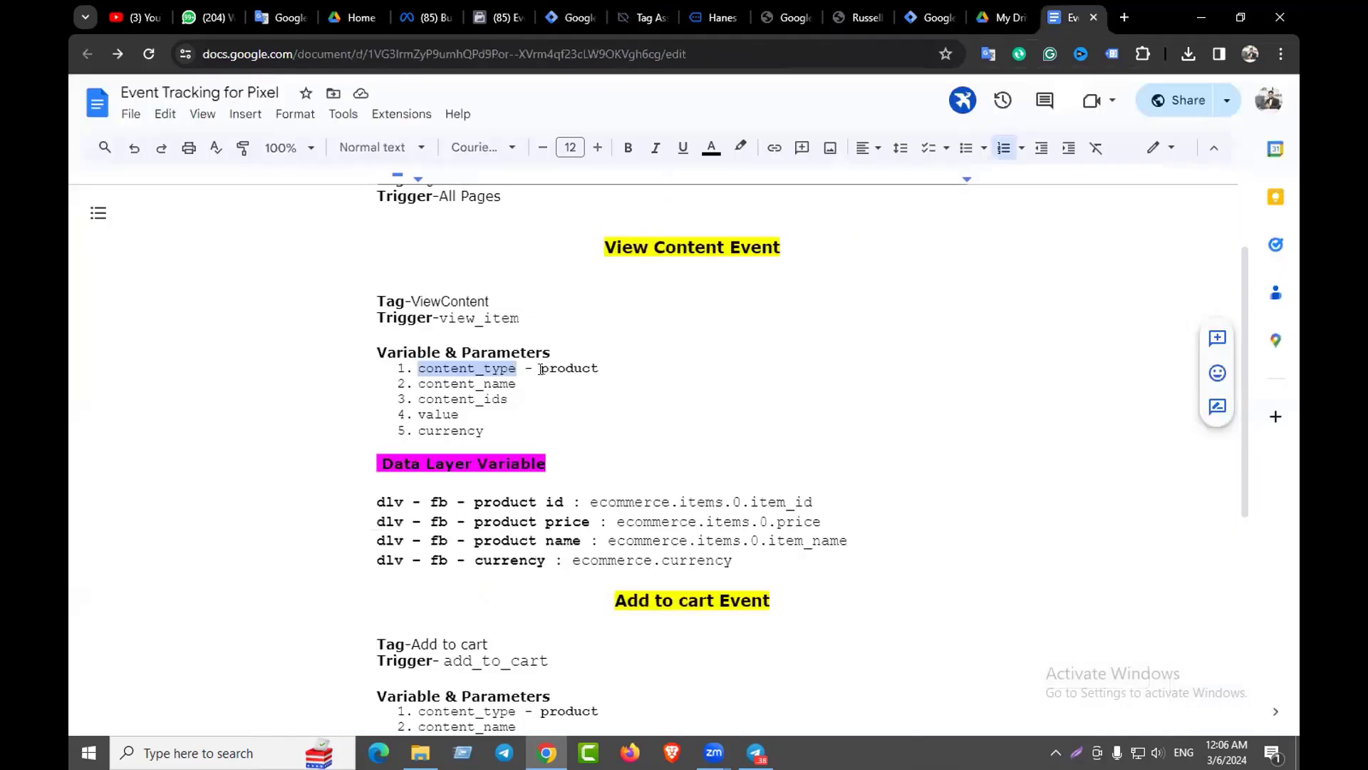
{"action": "left_click_drag", "start_coordinate": [541, 368], "coordinate": [614, 368]}
{"action": "key", "text": "ctrl+c"}
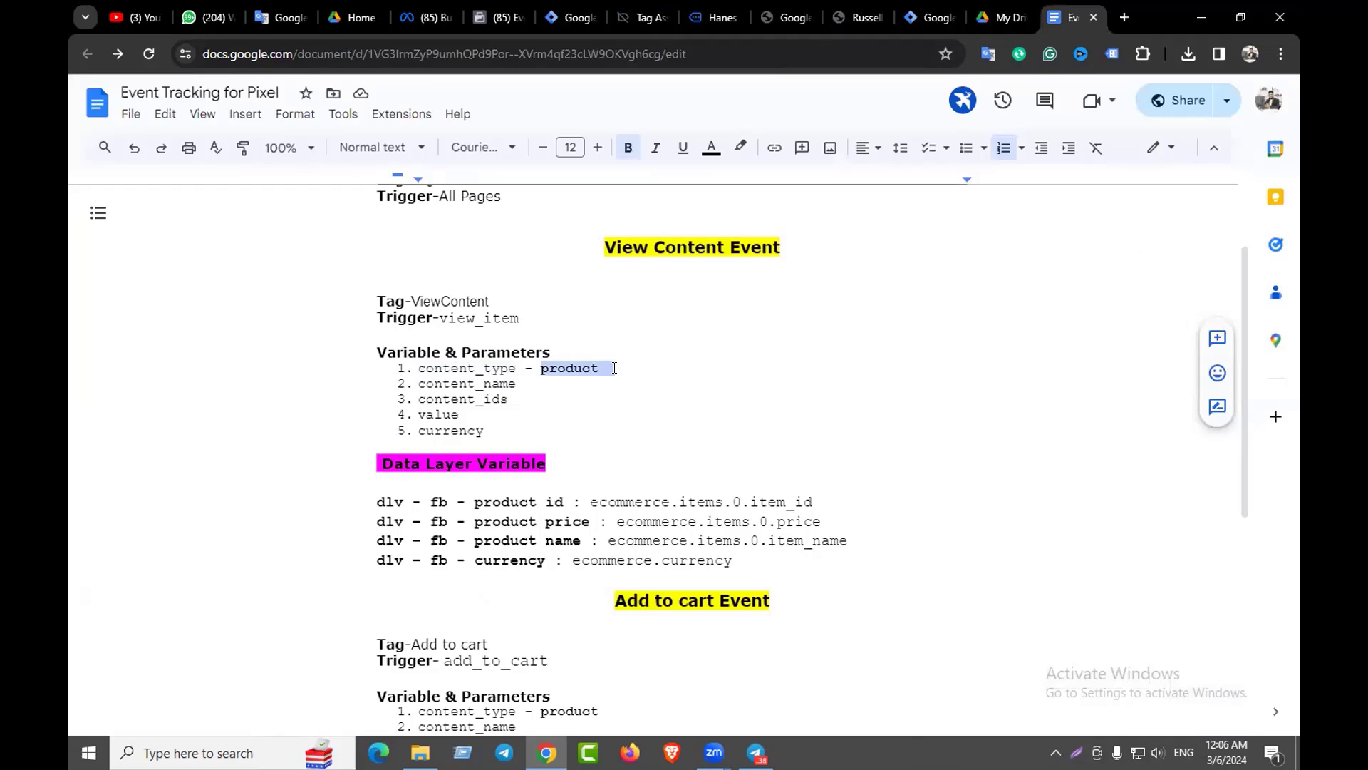
{"action": "left_click", "coordinate": [564, 17]}
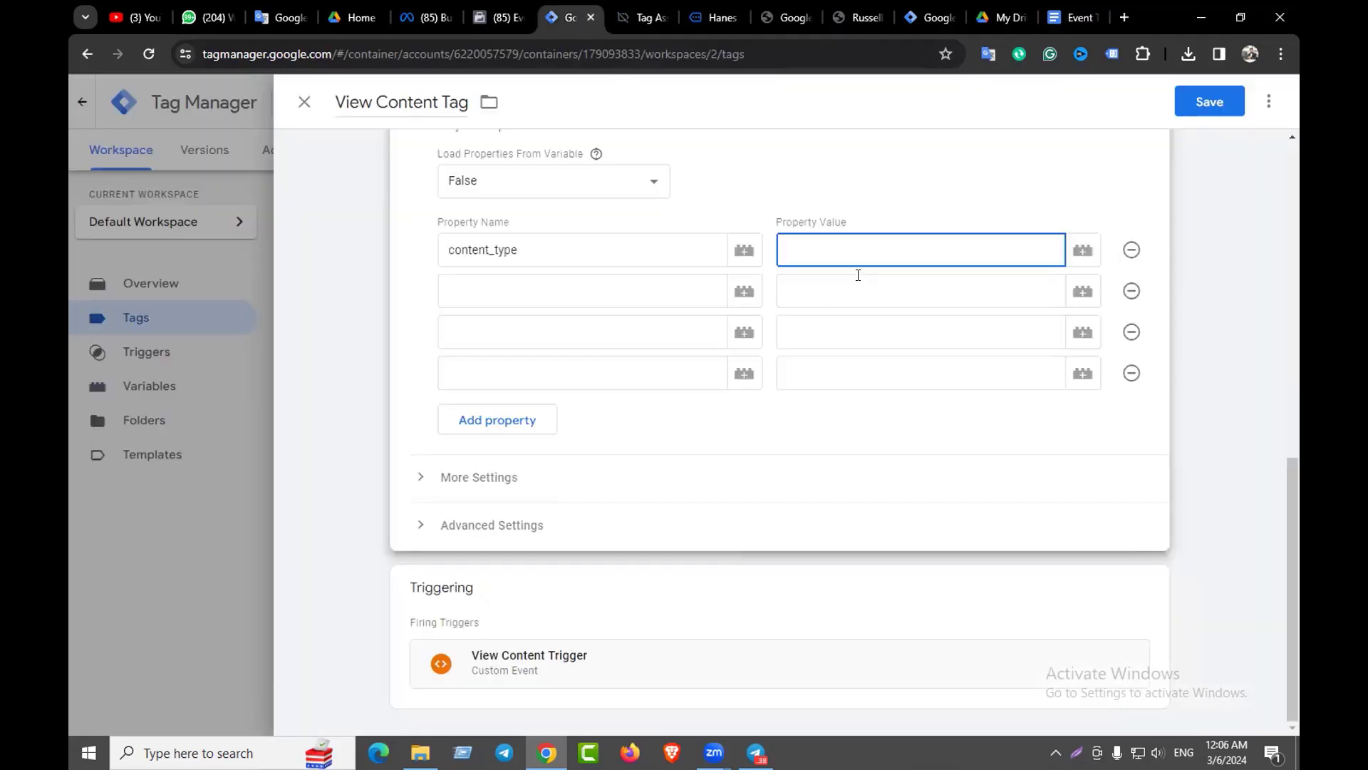
{"action": "key", "text": "ctrl+v"}
Name the second object property content_name, copied from the tracking document, and assign it the variable dlv – fb - product name
{"action": "left_click", "coordinate": [588, 289]}
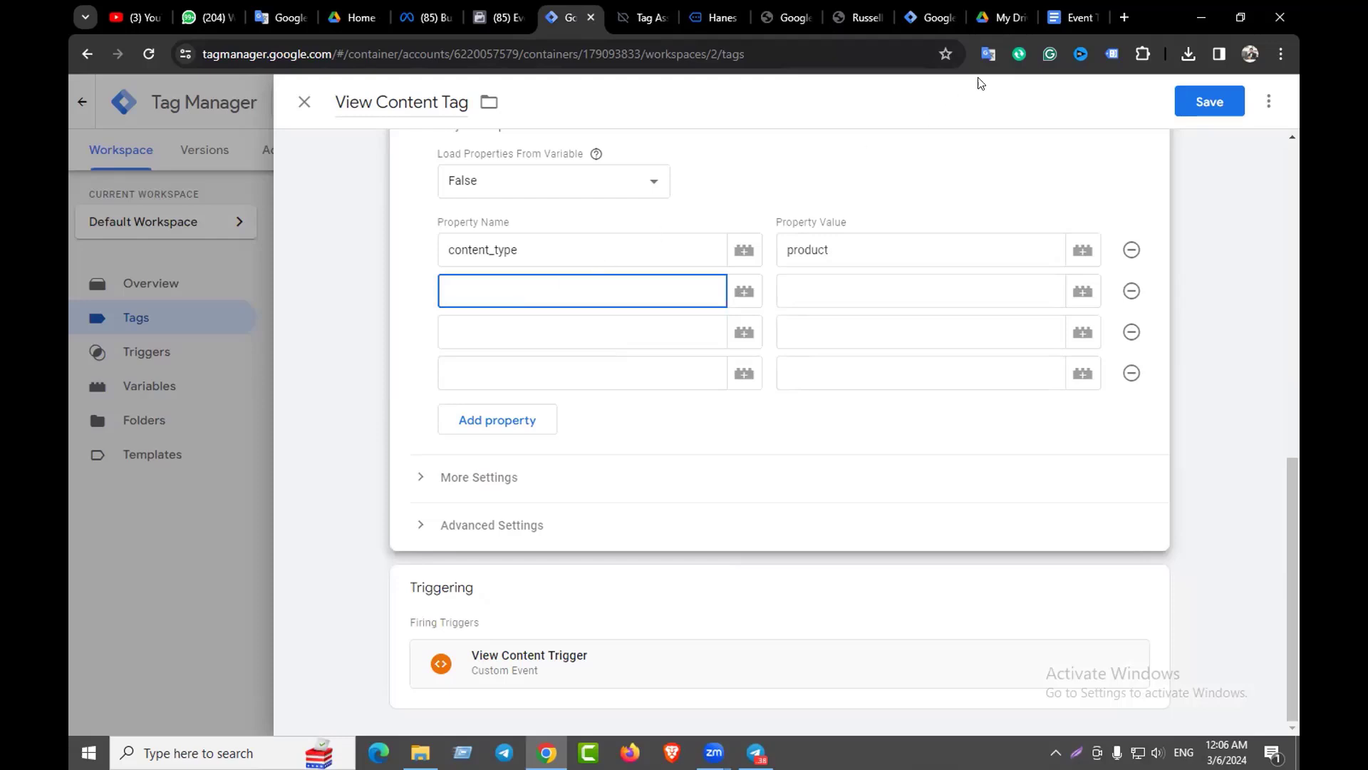
{"action": "left_click", "coordinate": [1069, 17]}
{"action": "left_click_drag", "start_coordinate": [517, 384], "coordinate": [417, 384]}
{"action": "key", "text": "ctrl+c"}
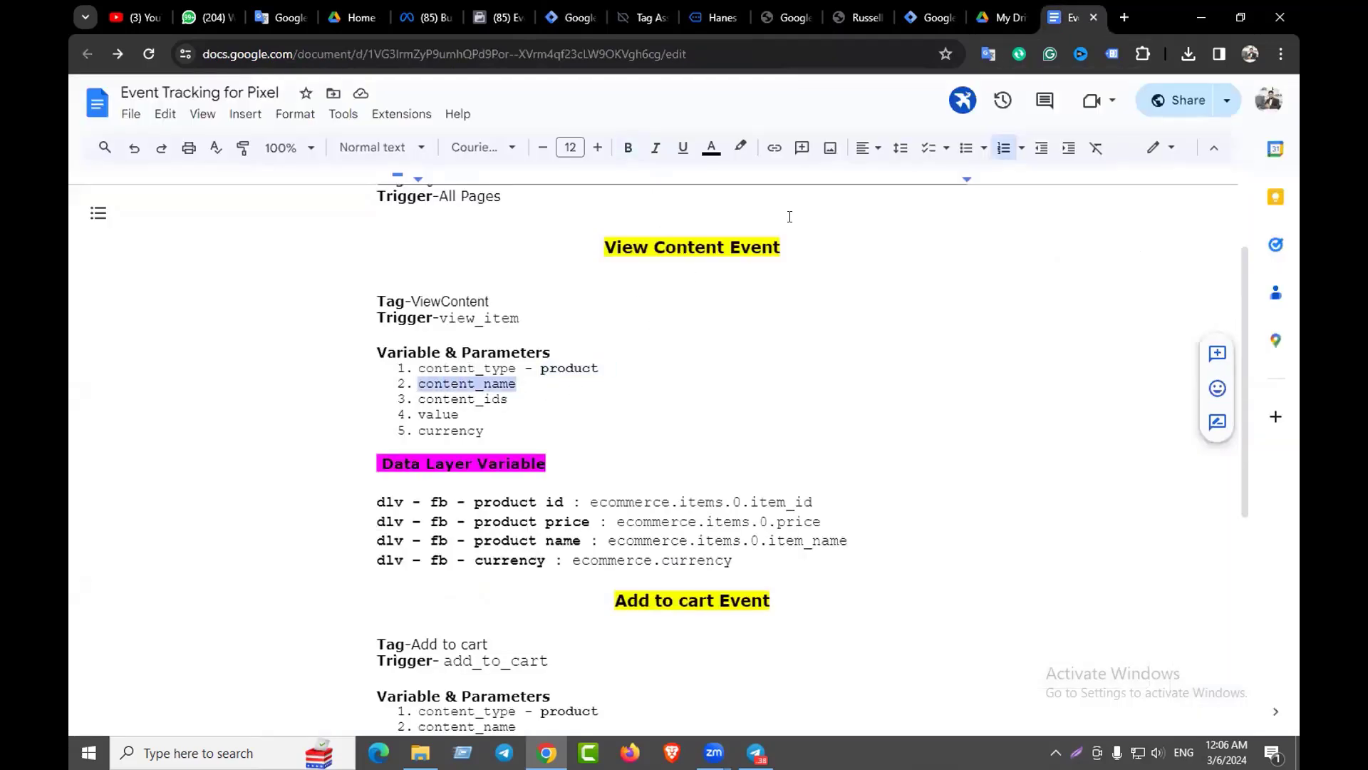
{"action": "left_click", "coordinate": [570, 17]}
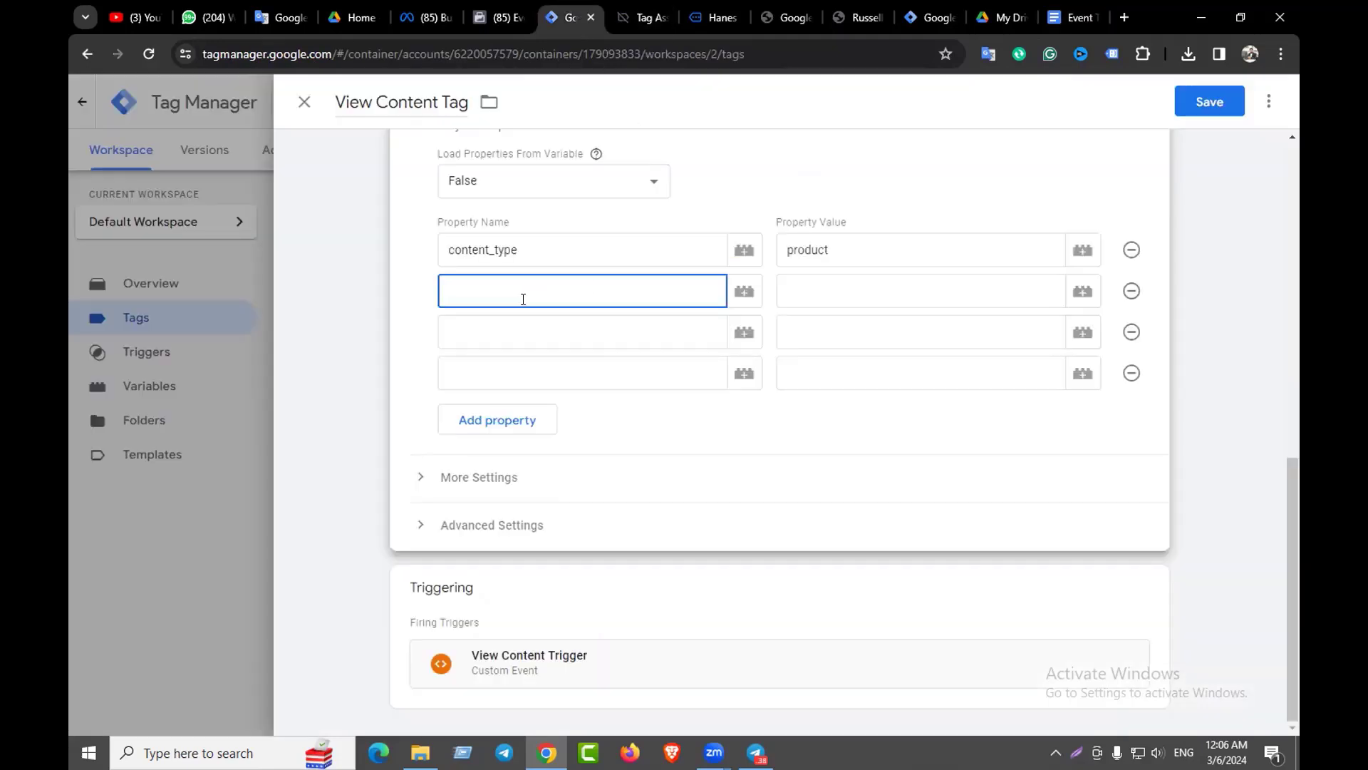
{"action": "key", "text": "ctrl+v"}
{"action": "left_click", "coordinate": [817, 287]}
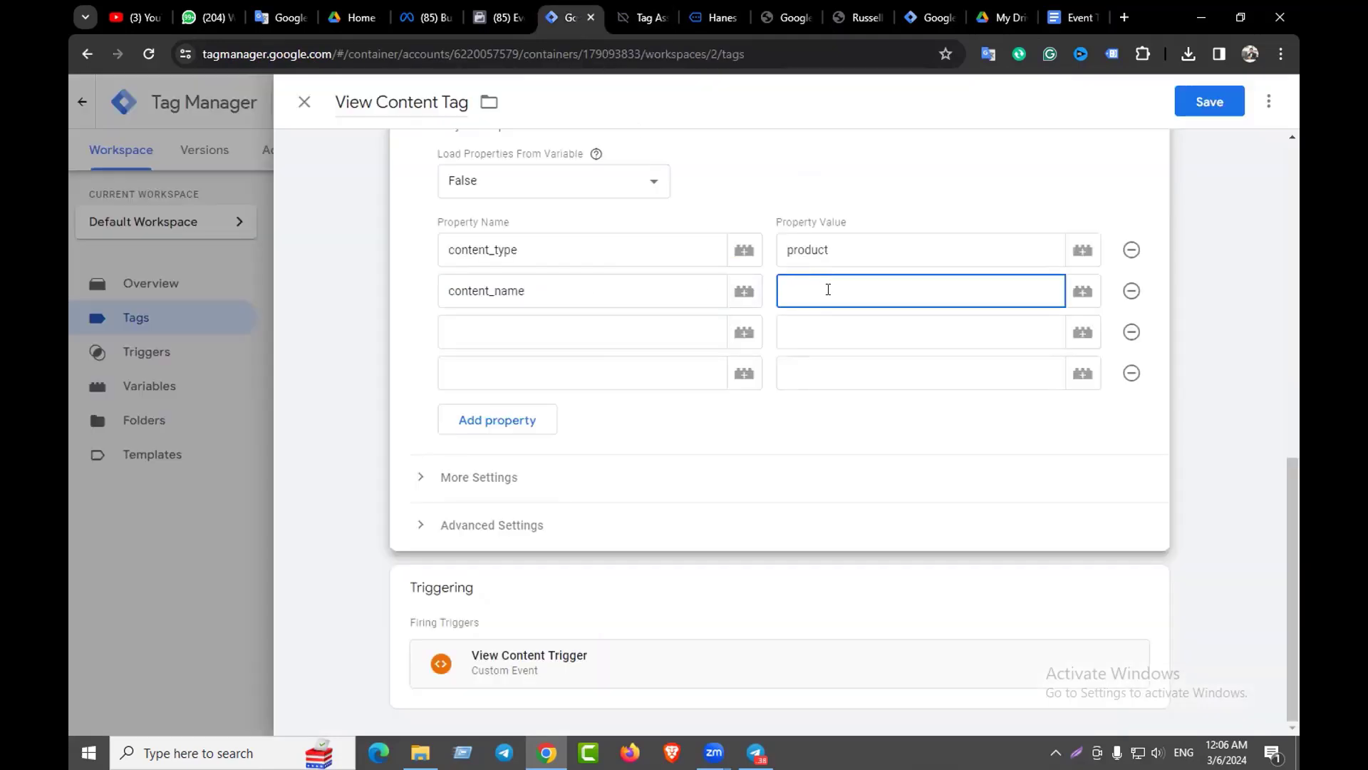
{"action": "left_click", "coordinate": [1081, 293]}
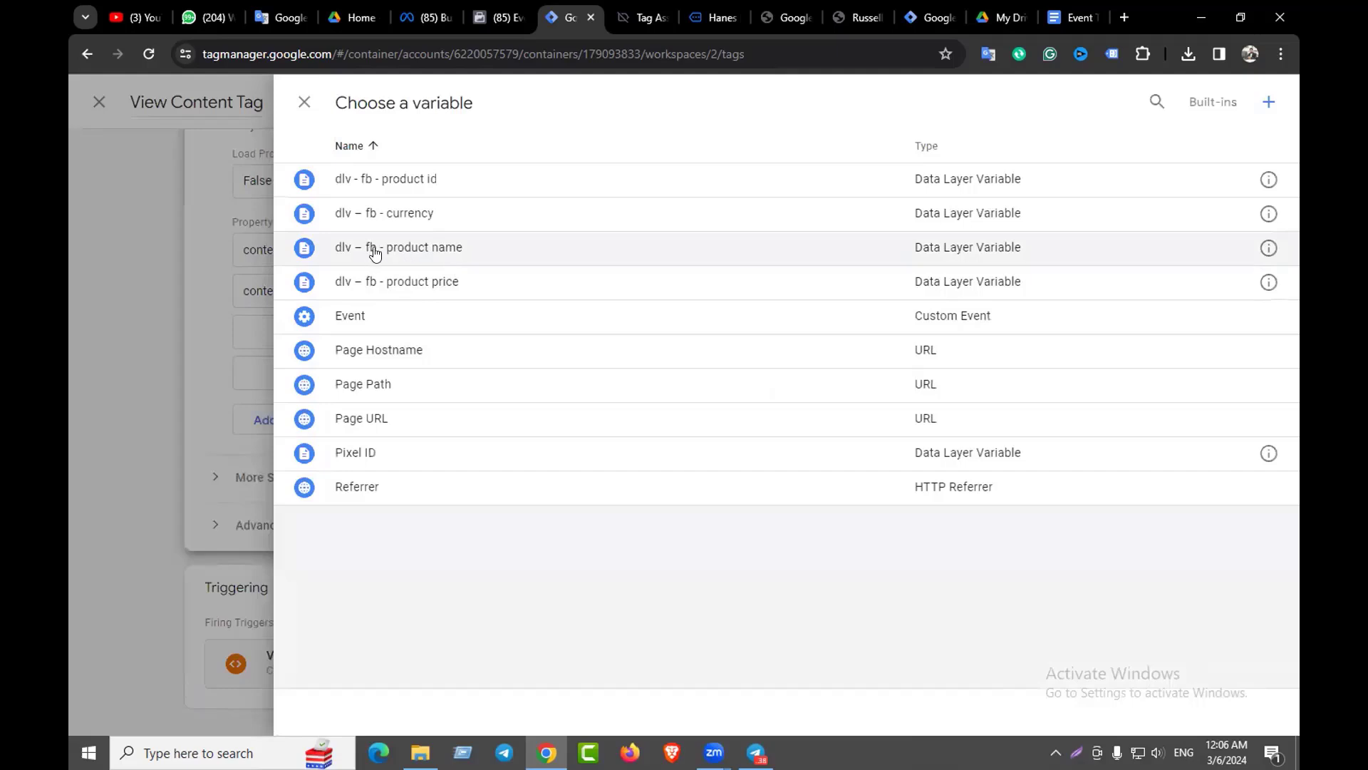
{"action": "left_click", "coordinate": [435, 249]}
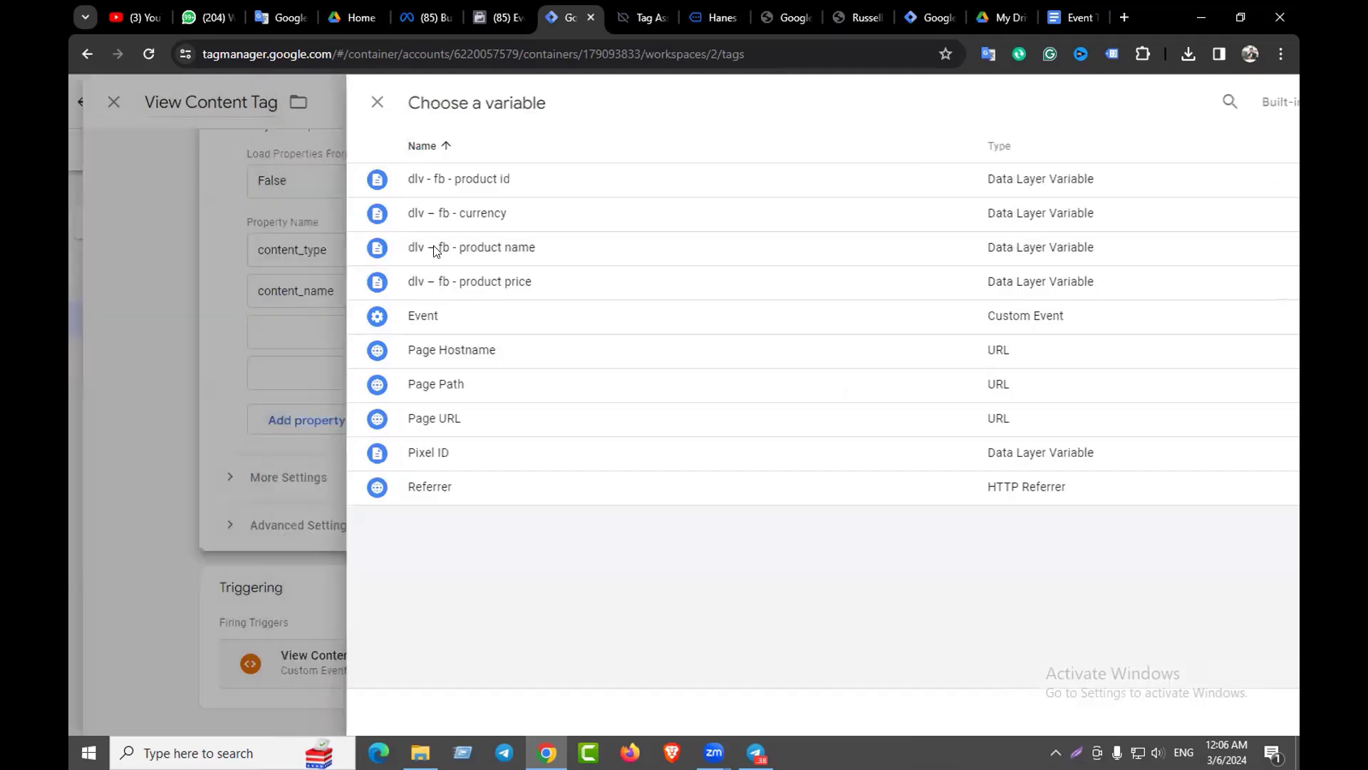
Name the third object property content_ids, copied from the tracking document, and assign it the variable dlv - fb - product id
{"action": "left_click", "coordinate": [567, 317]}
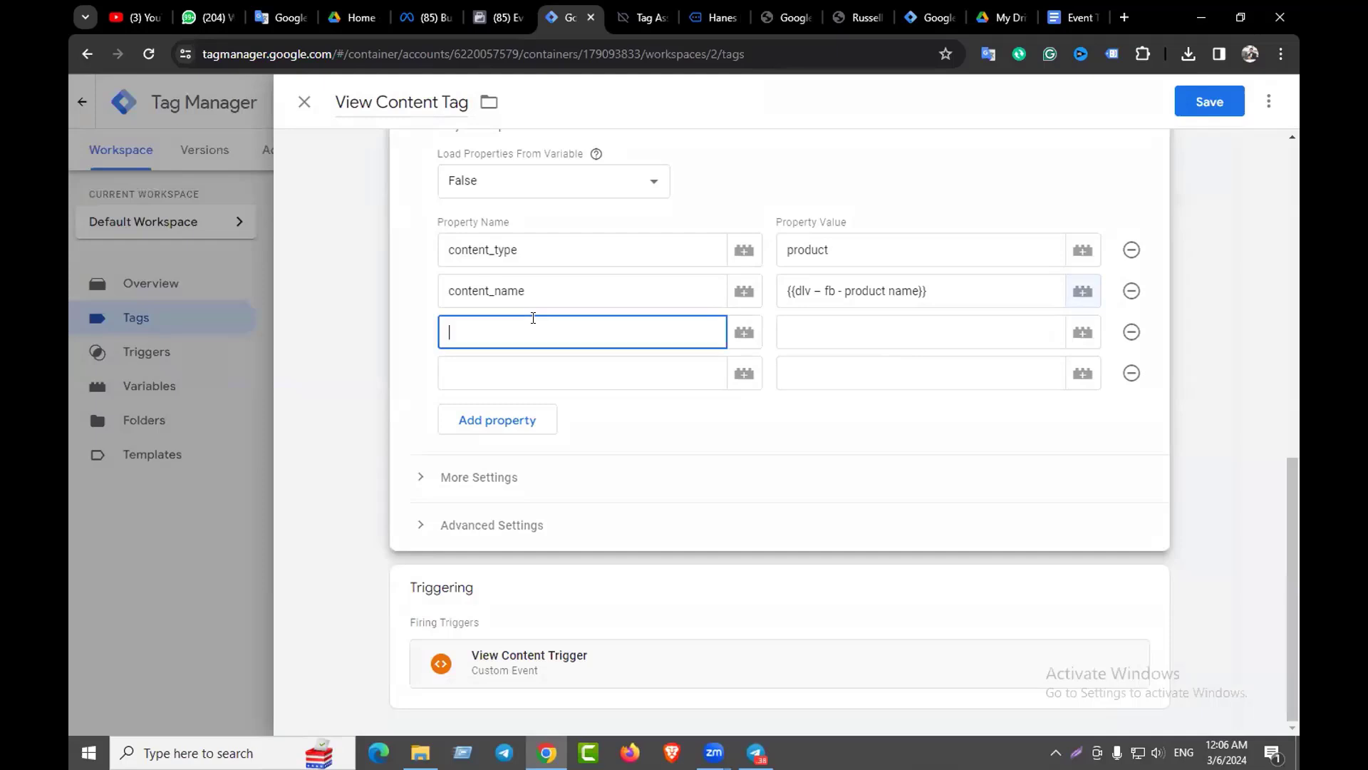
{"action": "left_click", "coordinate": [1069, 17]}
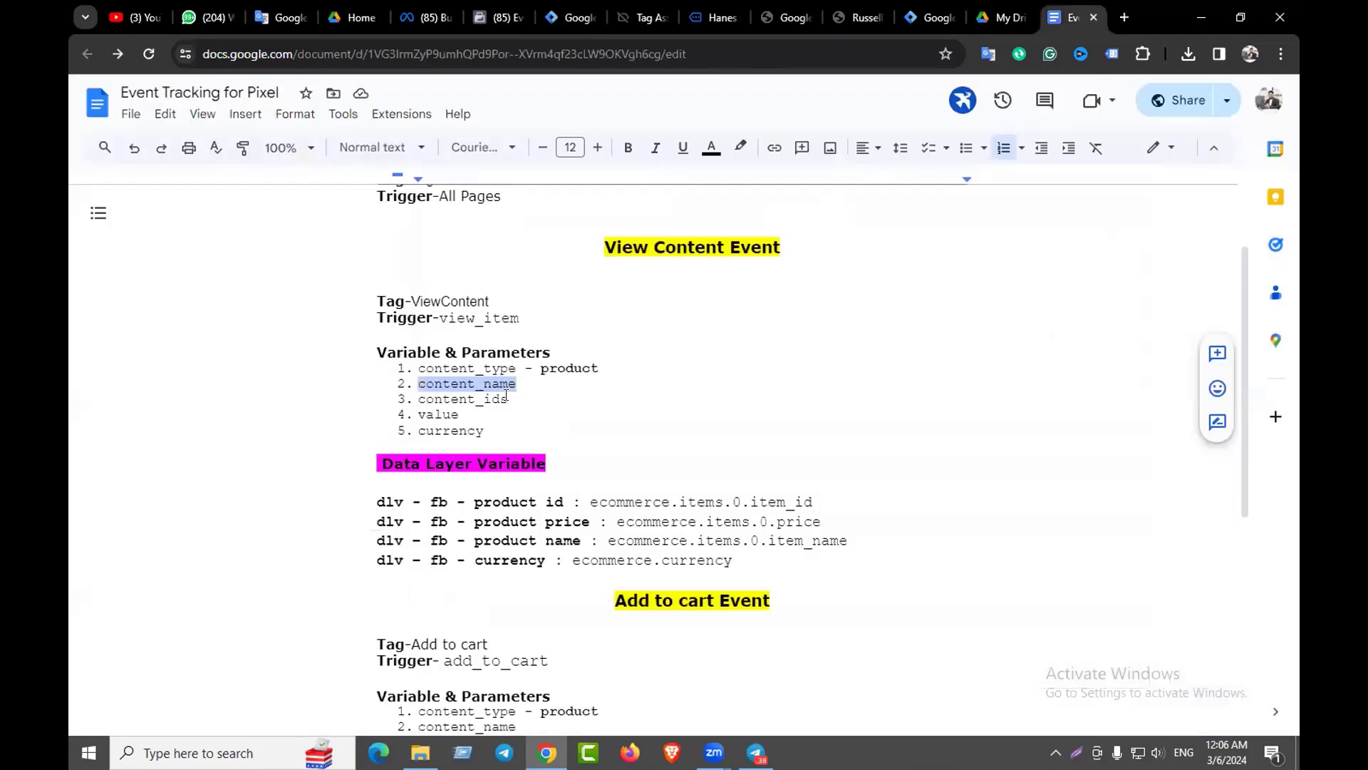
{"action": "left_click_drag", "start_coordinate": [506, 395], "coordinate": [412, 396]}
{"action": "key", "text": "ctrl+c"}
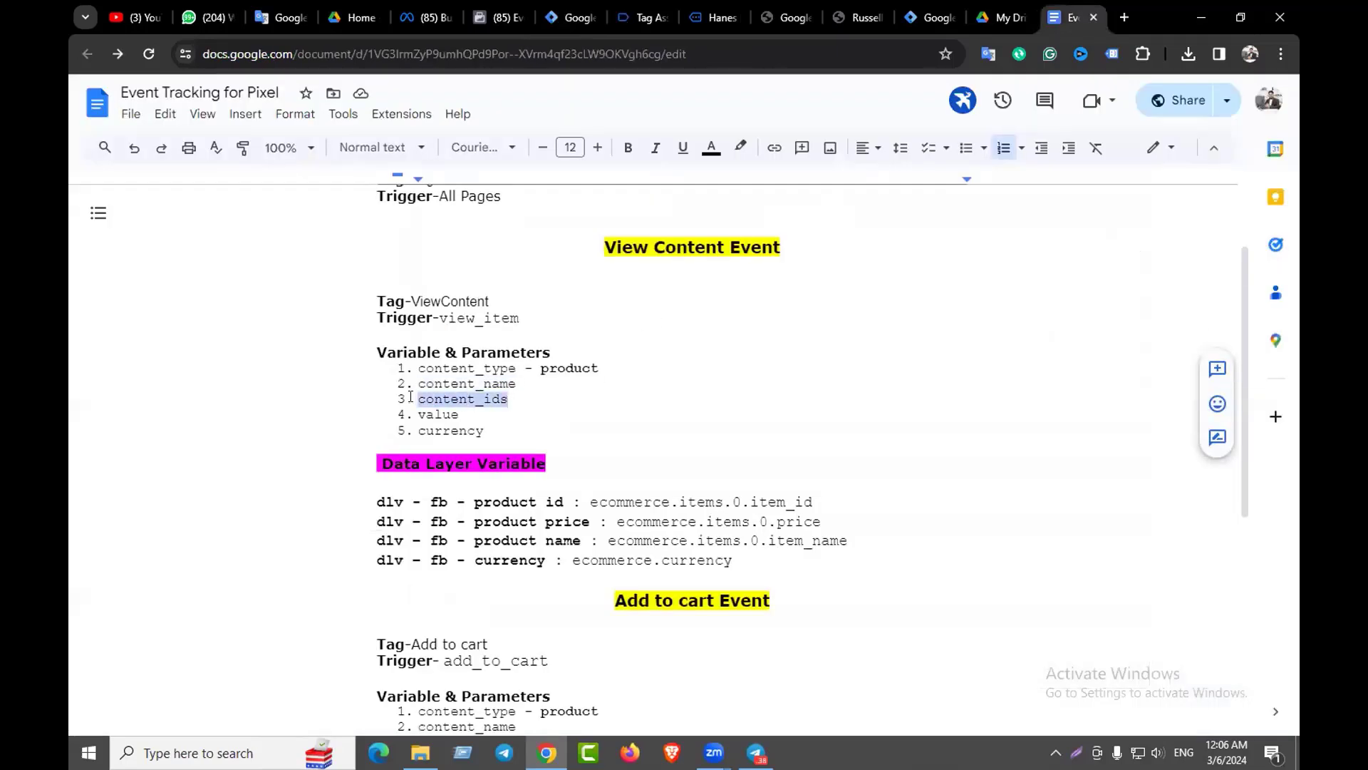
{"action": "left_click", "coordinate": [570, 17]}
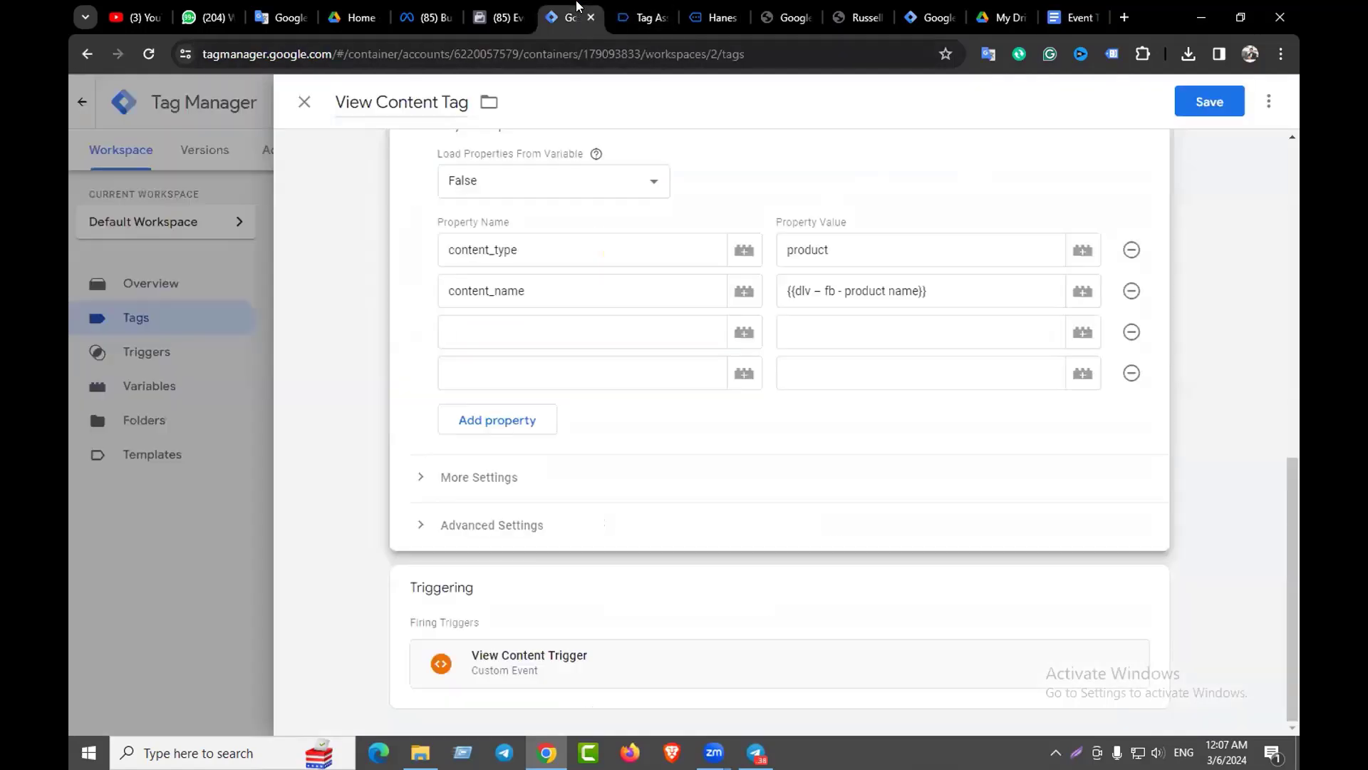
{"action": "key", "text": "ctrl+v"}
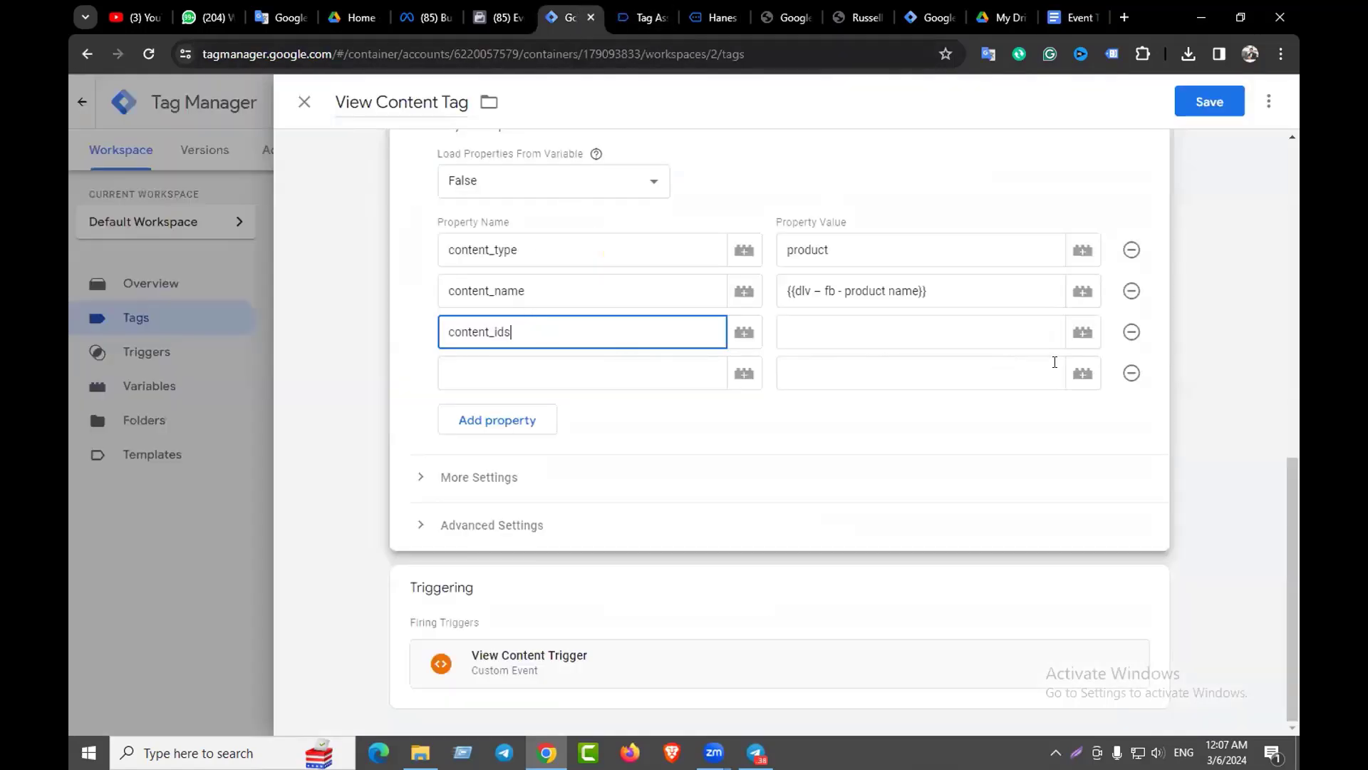
{"action": "left_click", "coordinate": [1083, 332]}
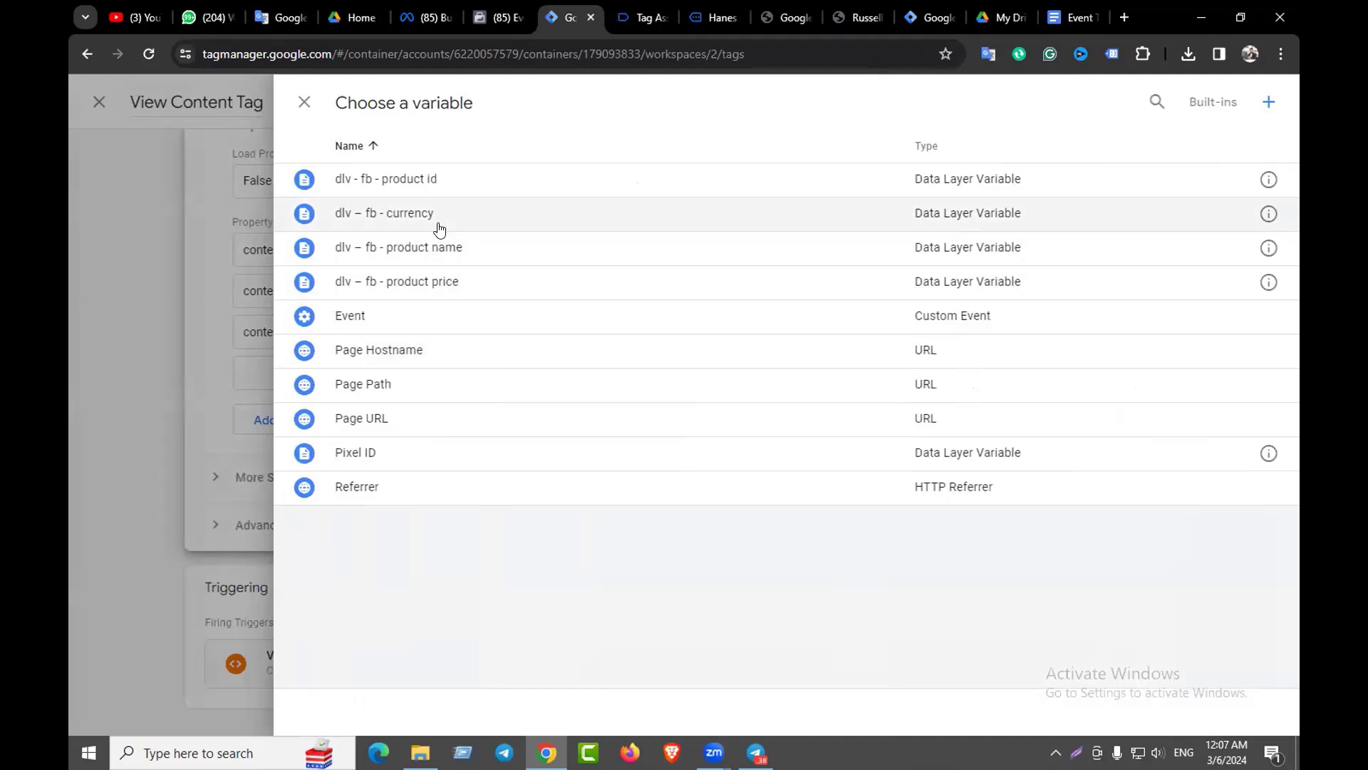
{"action": "left_click", "coordinate": [391, 179]}
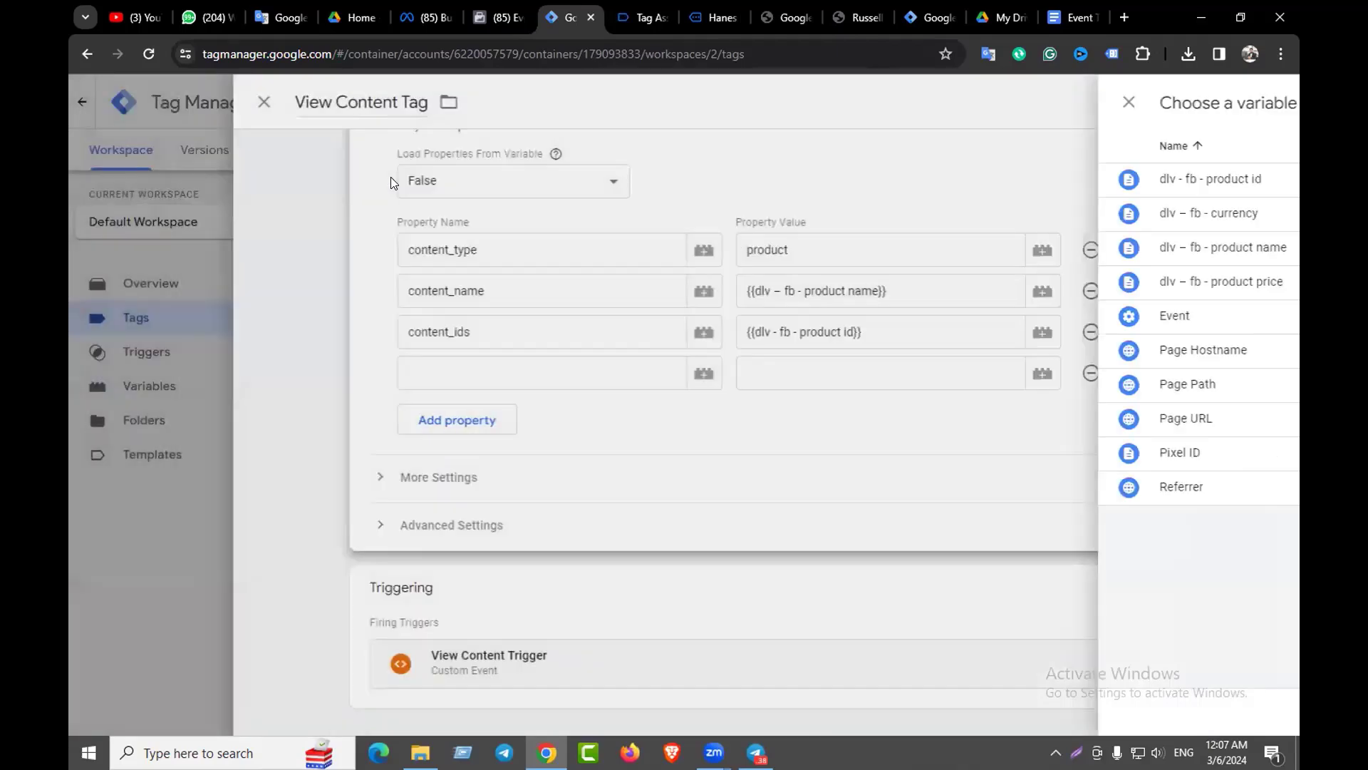
Name the fourth object property currency, copied from the tracking document, and assign it the variable dlv – fb - currency
{"action": "left_click", "coordinate": [556, 378]}
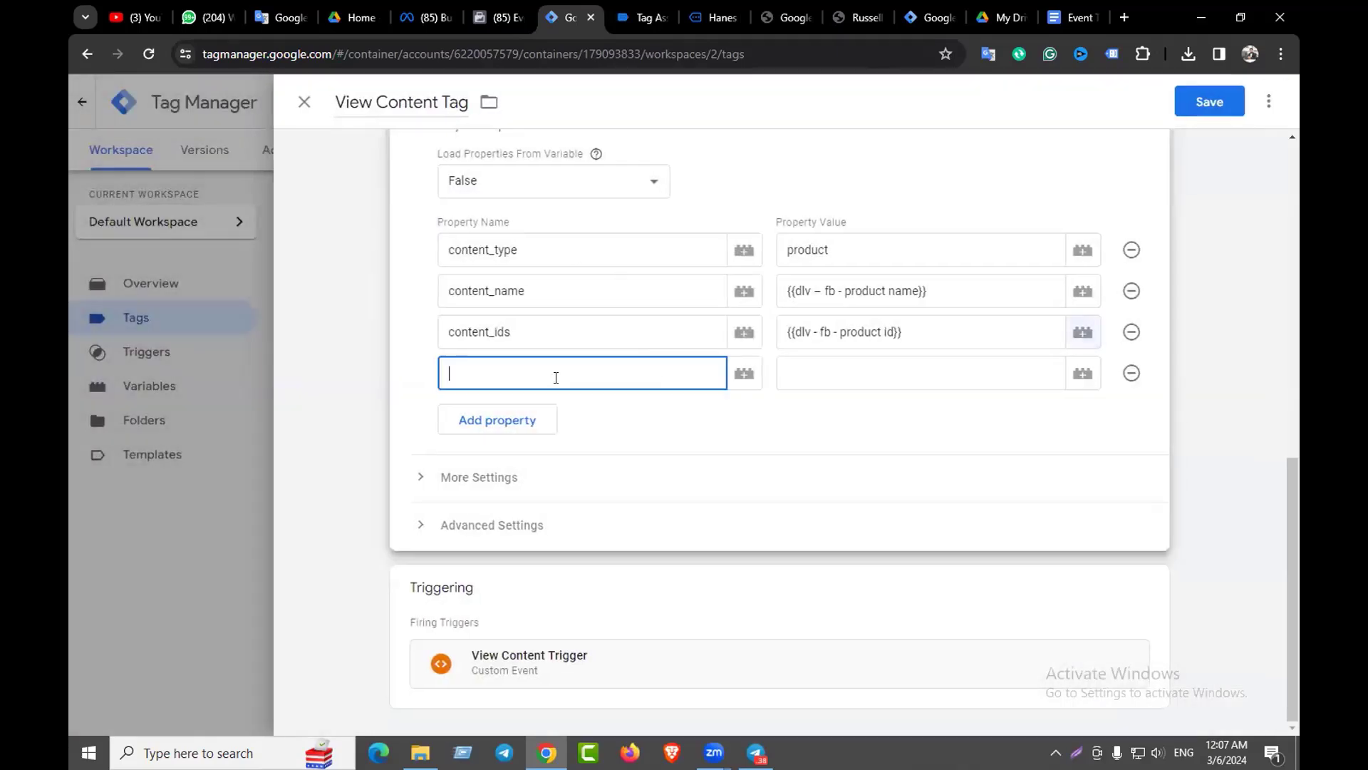
{"action": "left_click", "coordinate": [1069, 17]}
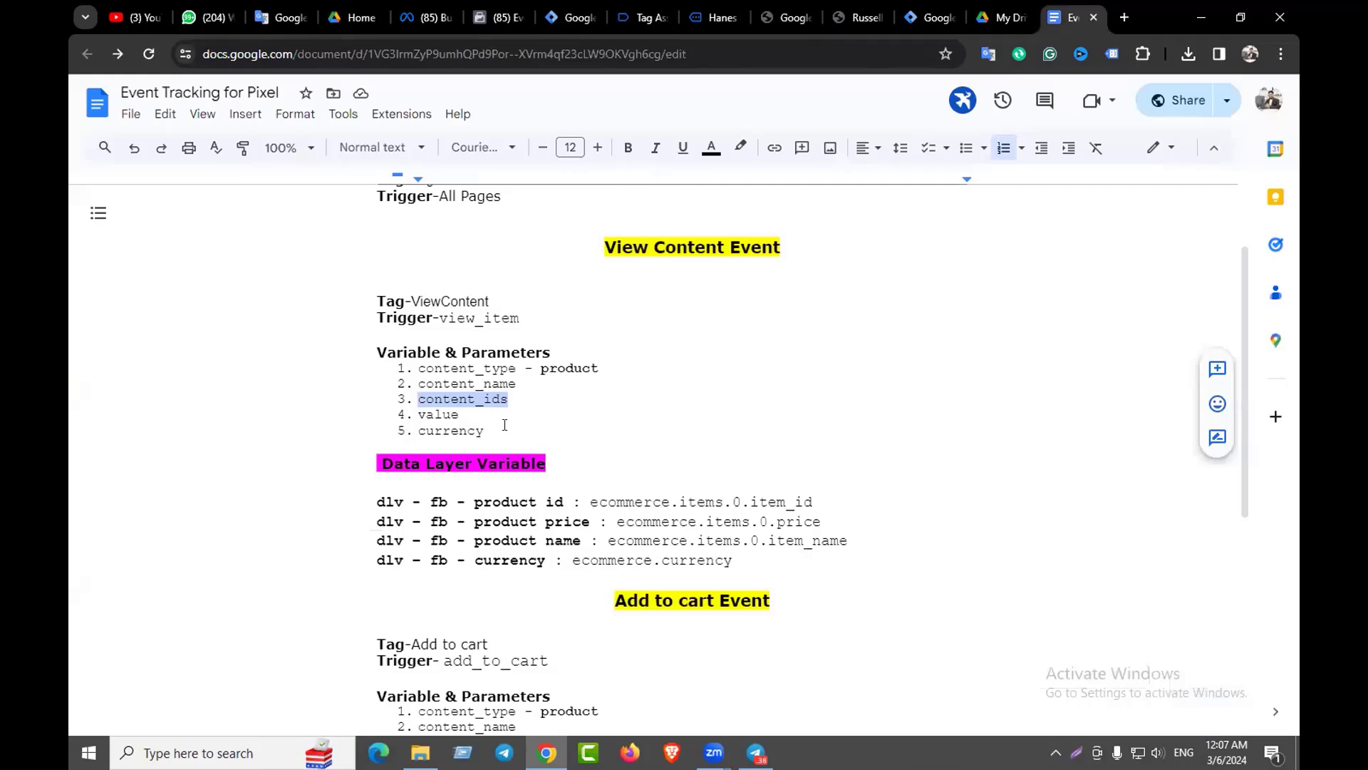
{"action": "left_click_drag", "start_coordinate": [505, 425], "coordinate": [417, 426]}
{"action": "key", "text": "ctrl+c"}
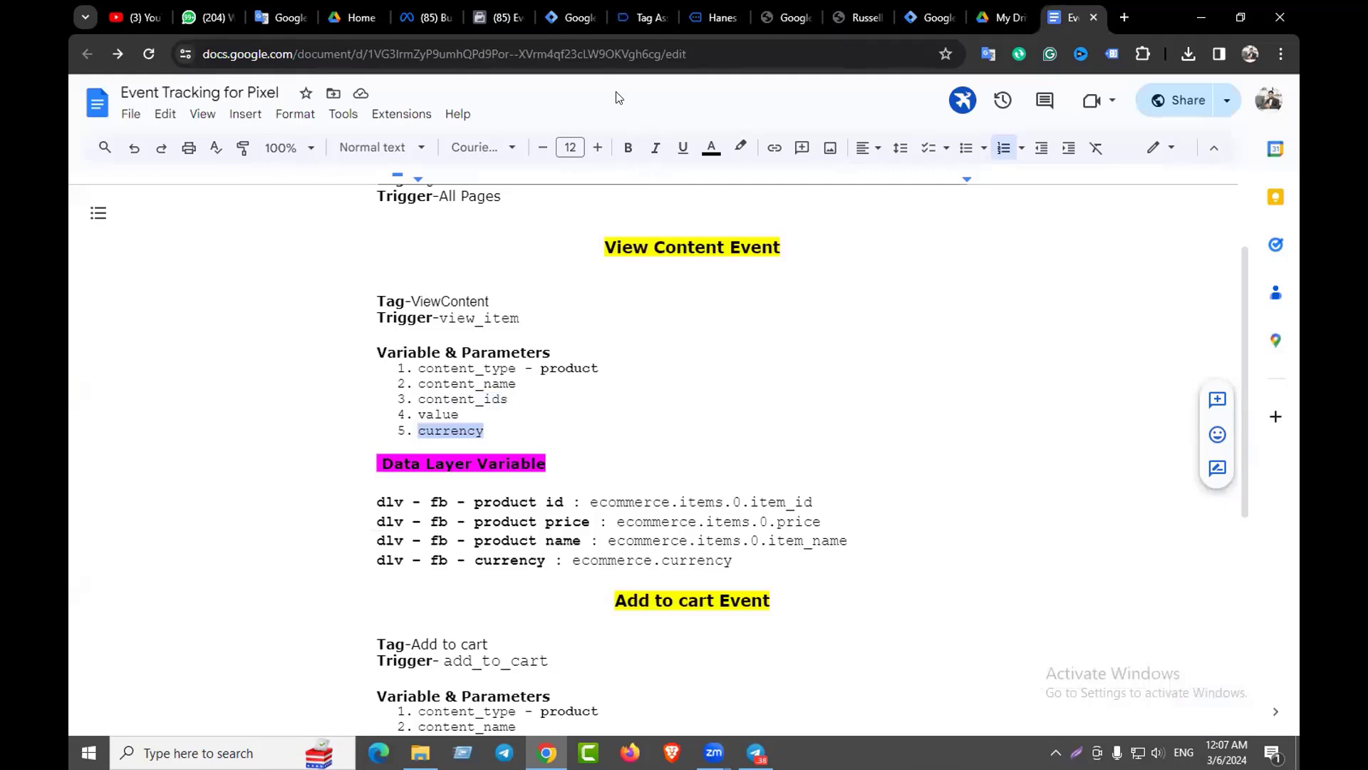
{"action": "left_click", "coordinate": [570, 17]}
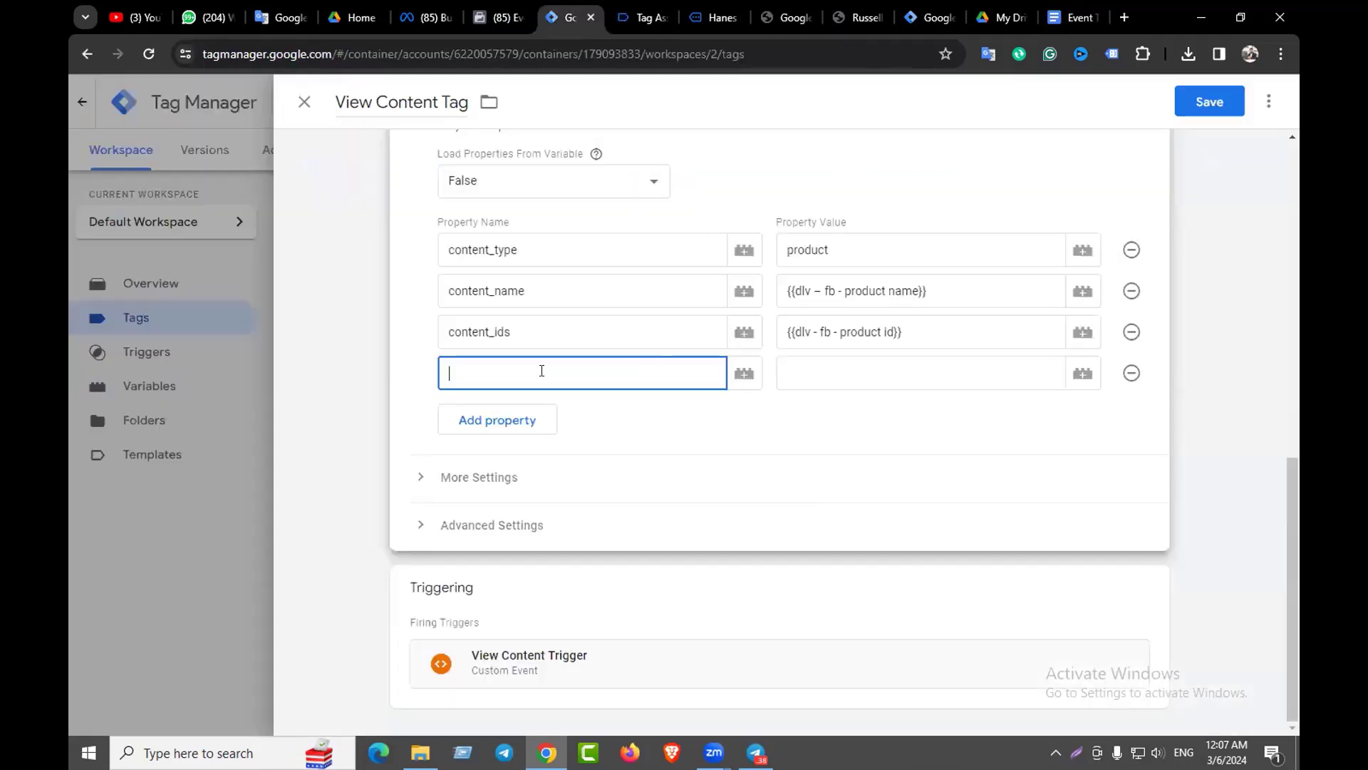
{"action": "key", "text": "ctrl+v"}
{"action": "left_click", "coordinate": [1082, 374]}
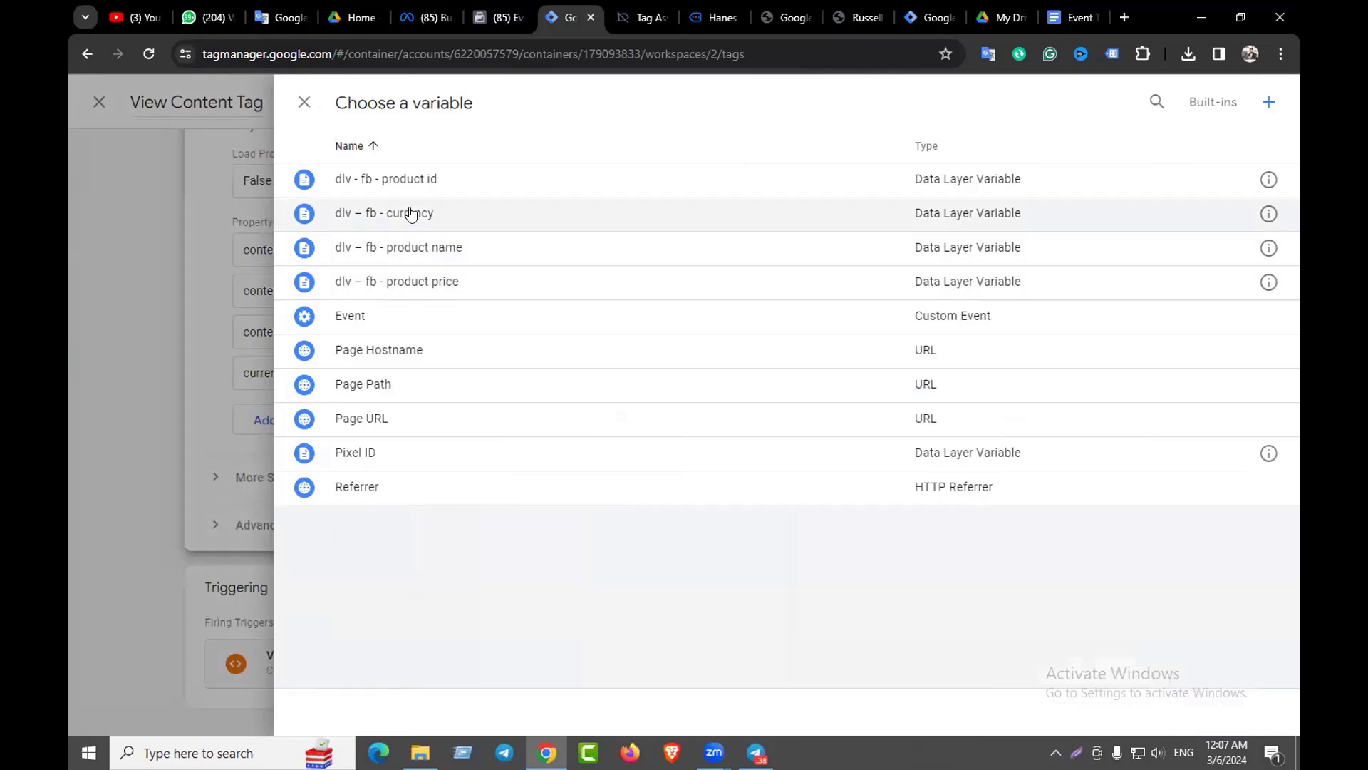
{"action": "left_click", "coordinate": [411, 213]}
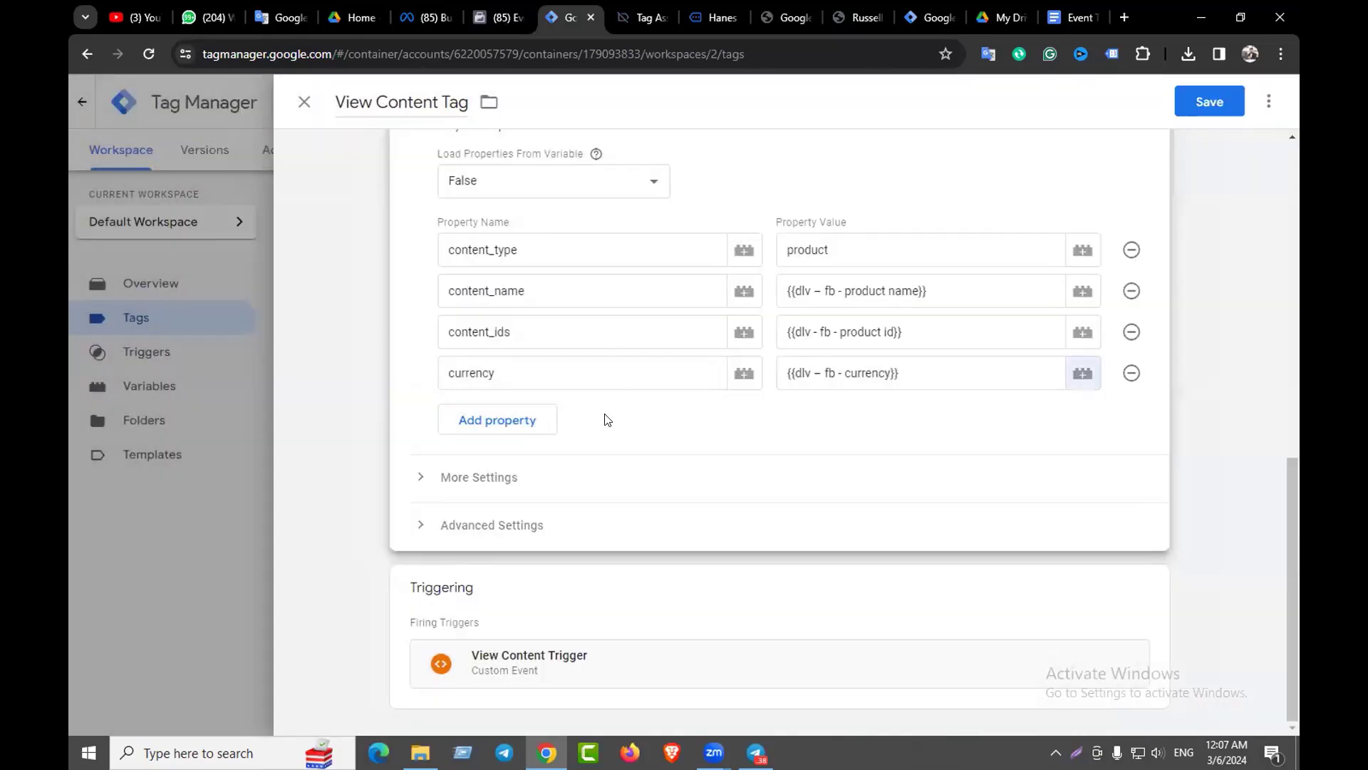
Add a fifth object property named value, copied from the tracking document, and assign it the variable dlv – fb - product price
{"action": "left_click", "coordinate": [490, 422]}
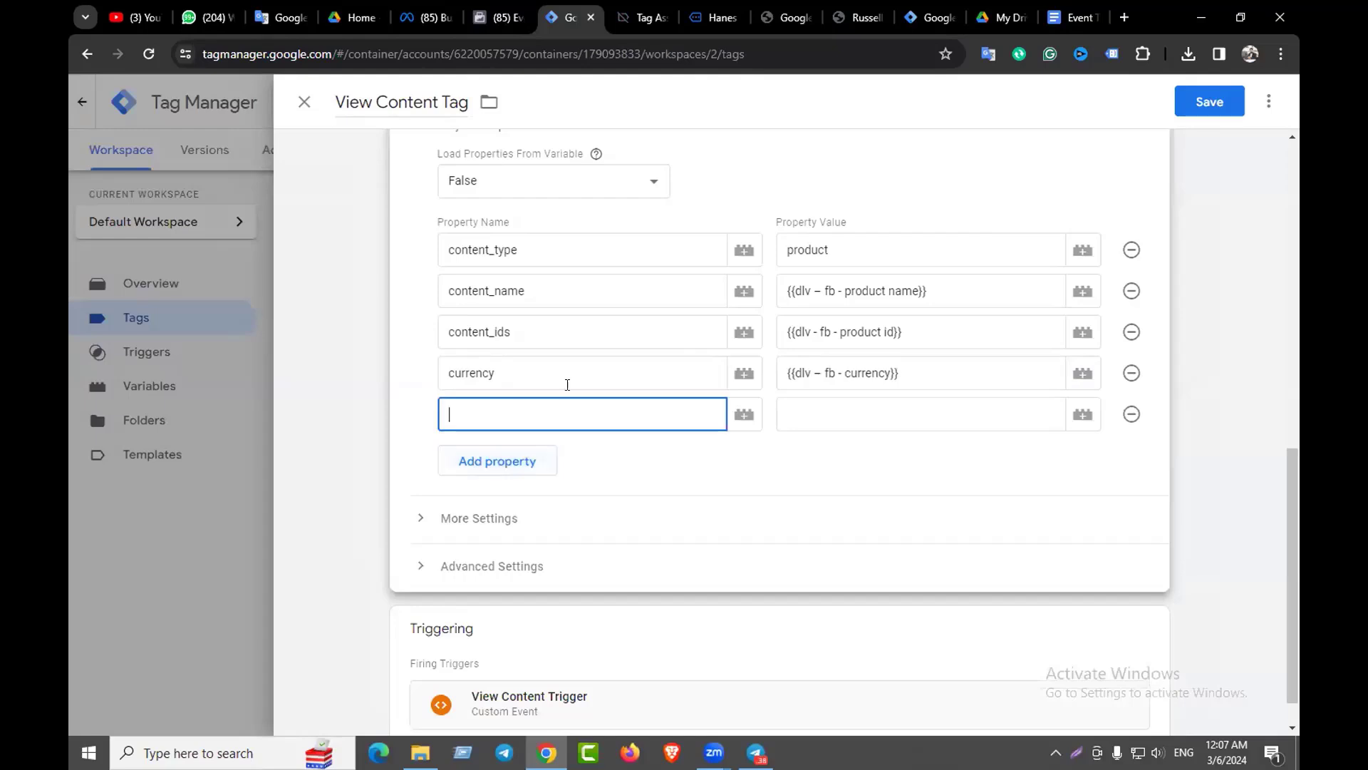
{"action": "left_click", "coordinate": [1072, 17]}
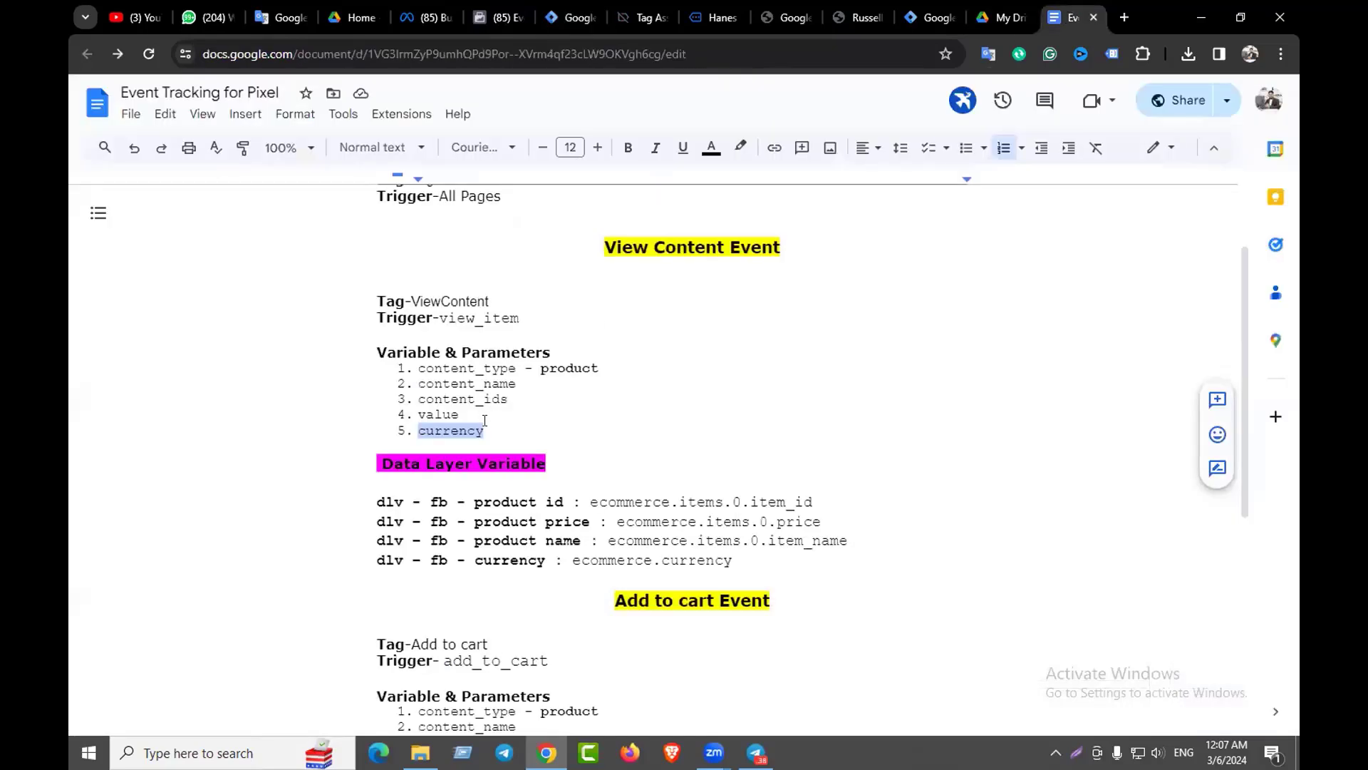
{"action": "left_click_drag", "start_coordinate": [462, 415], "coordinate": [414, 413]}
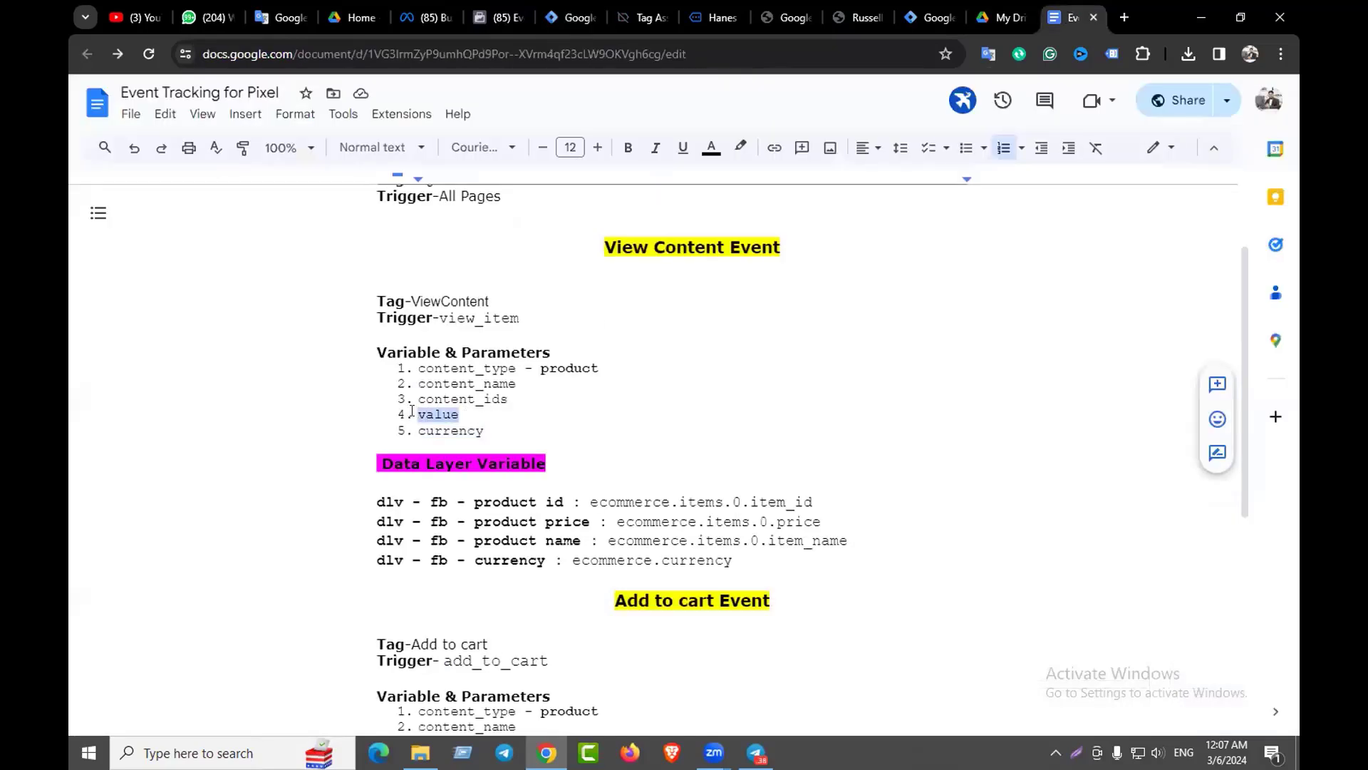
{"action": "key", "text": "ctrl+c"}
{"action": "left_click", "coordinate": [570, 17]}
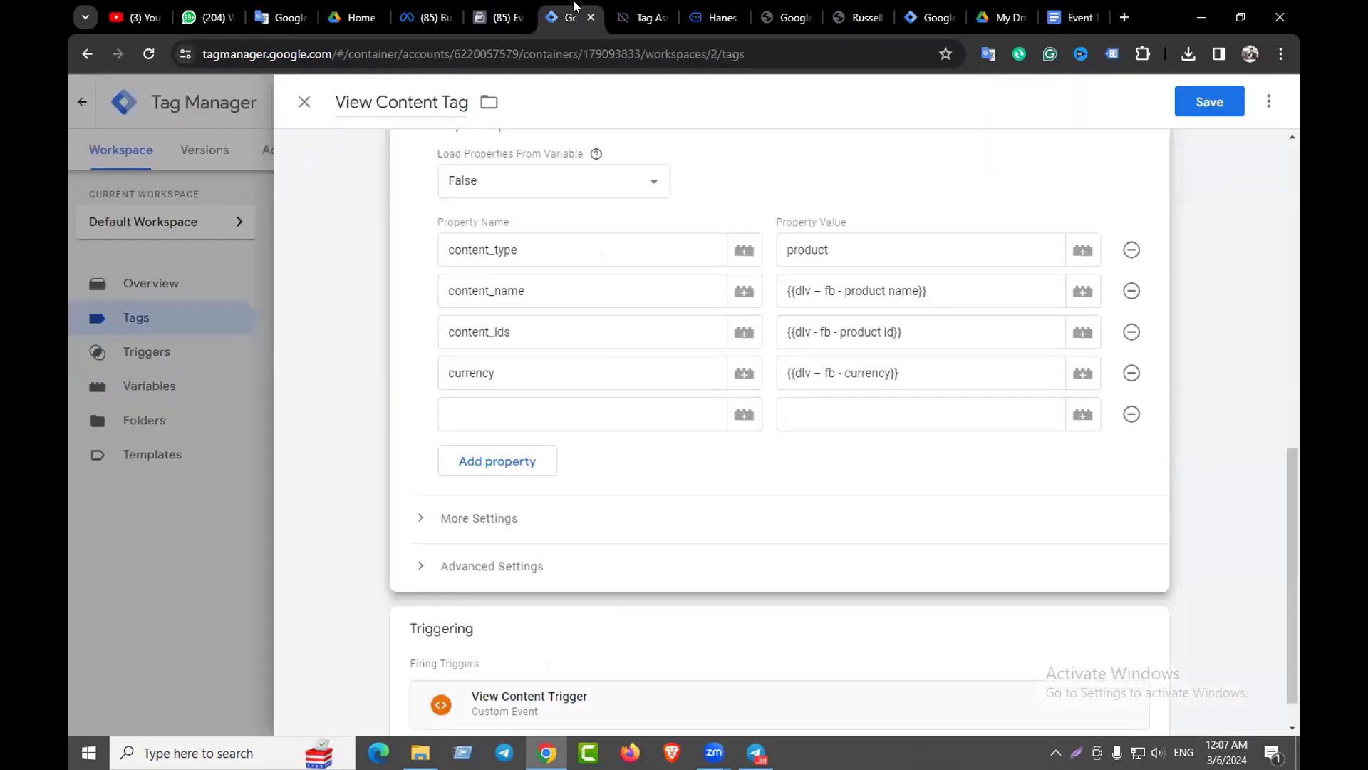
{"action": "key", "text": "ctrl+v"}
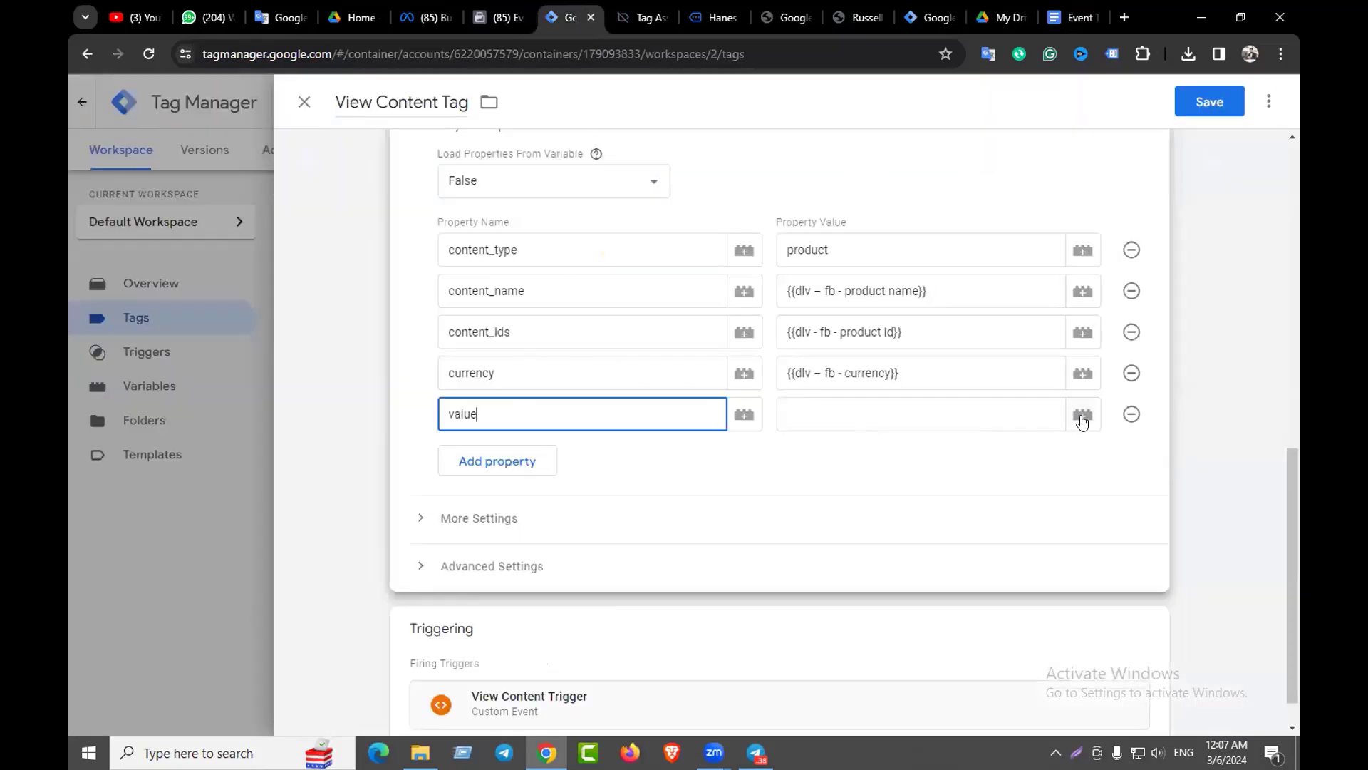
{"action": "left_click", "coordinate": [1083, 414]}
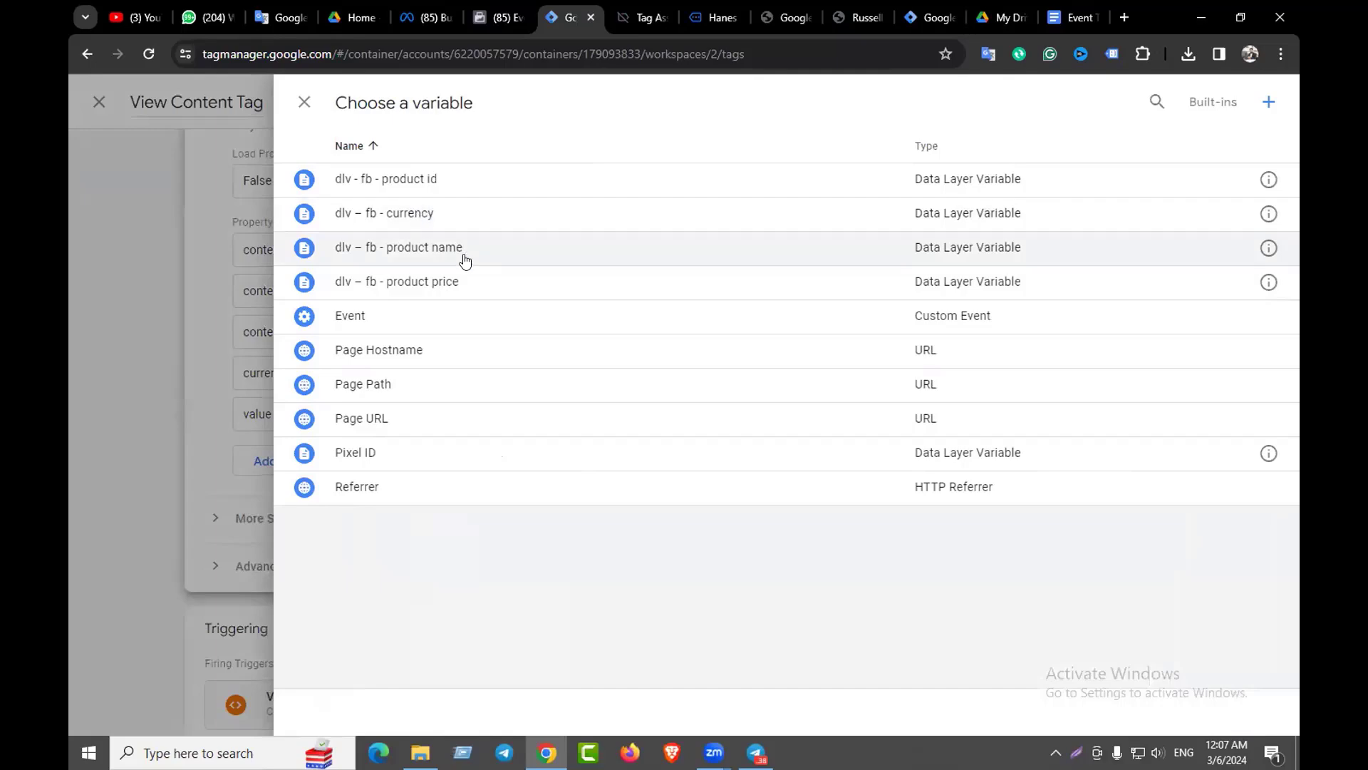
{"action": "left_click", "coordinate": [419, 283]}
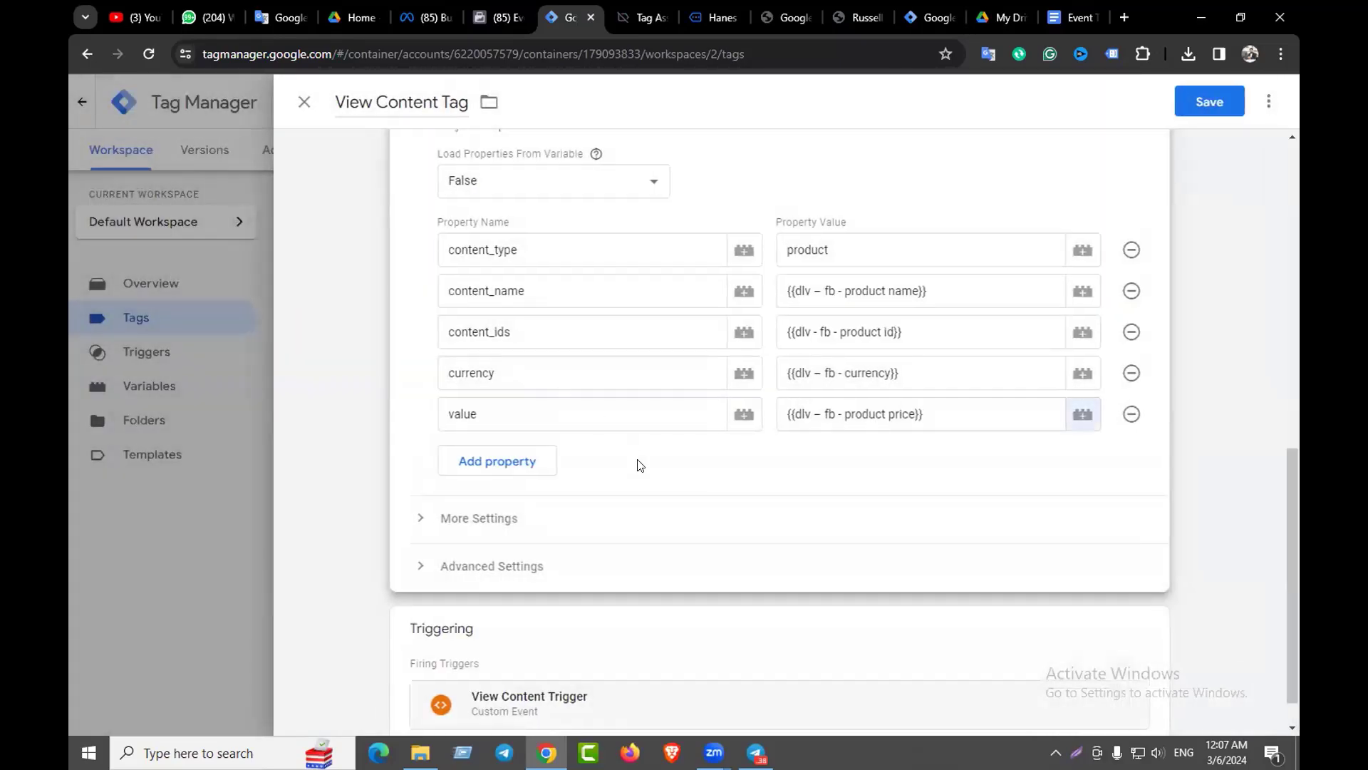
Check the object properties of the View Content Tag and save the tag
{"action": "scroll", "coordinate": [640, 465], "scroll_direction": "up", "scroll_amount": 2}
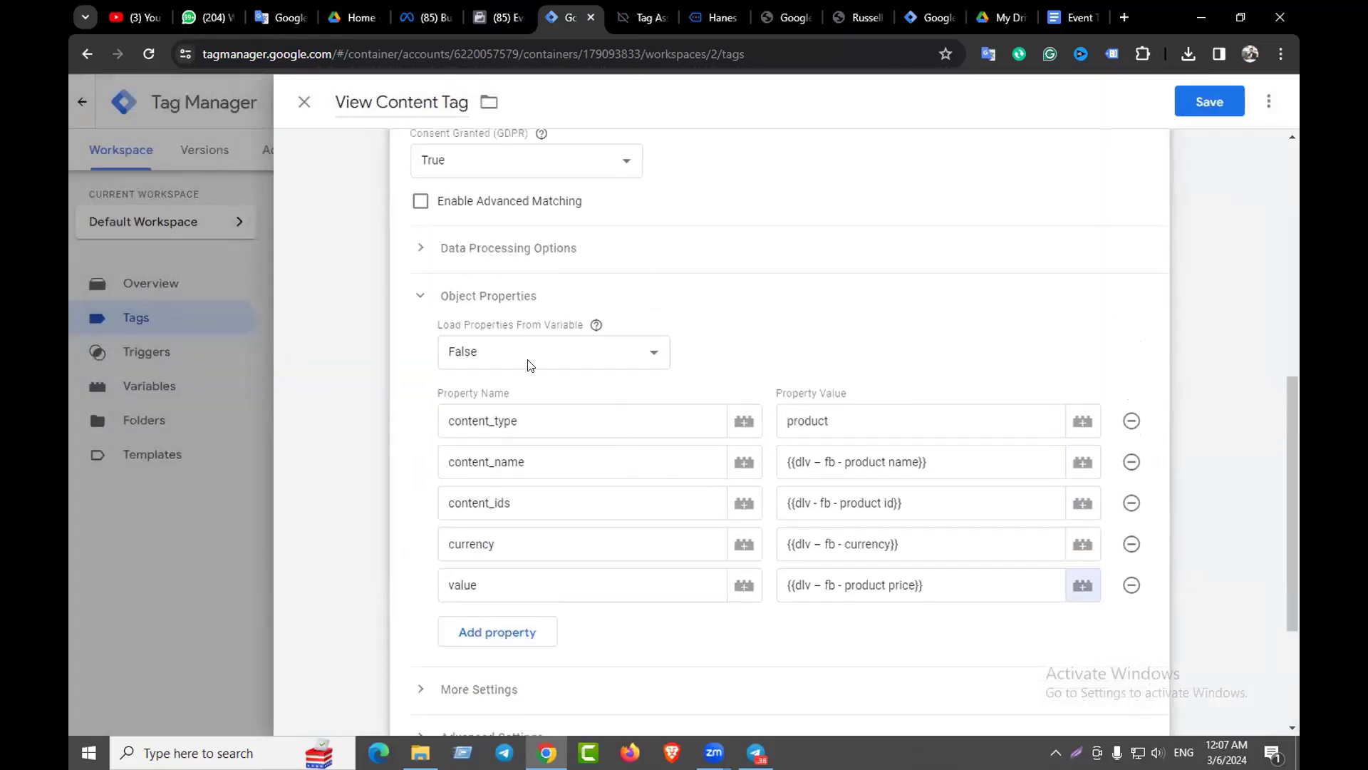
{"action": "scroll", "coordinate": [678, 477], "scroll_direction": "down", "scroll_amount": 3}
{"action": "scroll", "coordinate": [760, 376], "scroll_direction": "up", "scroll_amount": 8}
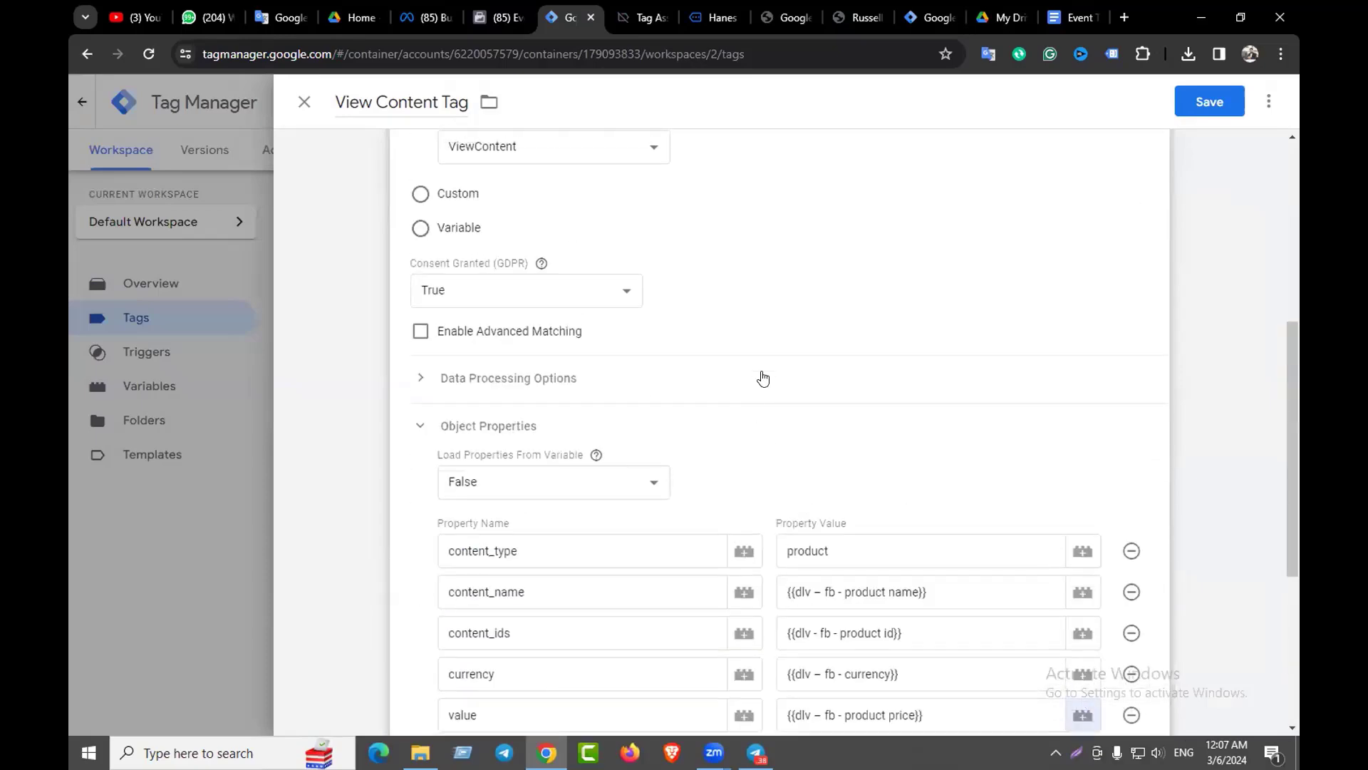
{"action": "left_click", "coordinate": [1184, 109]}
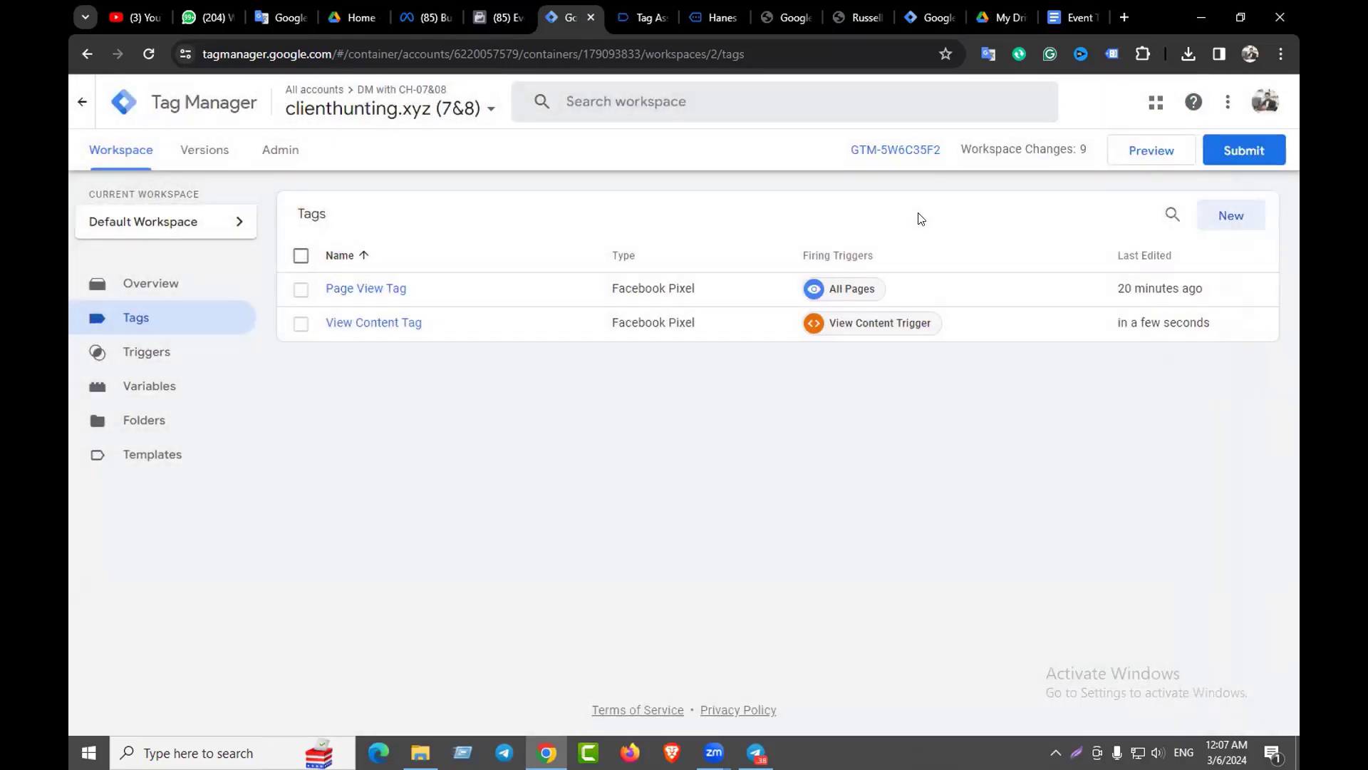
Start a preview of the container and connect Tag Assistant to clienthunting.xyz
{"action": "left_click", "coordinate": [1142, 152]}
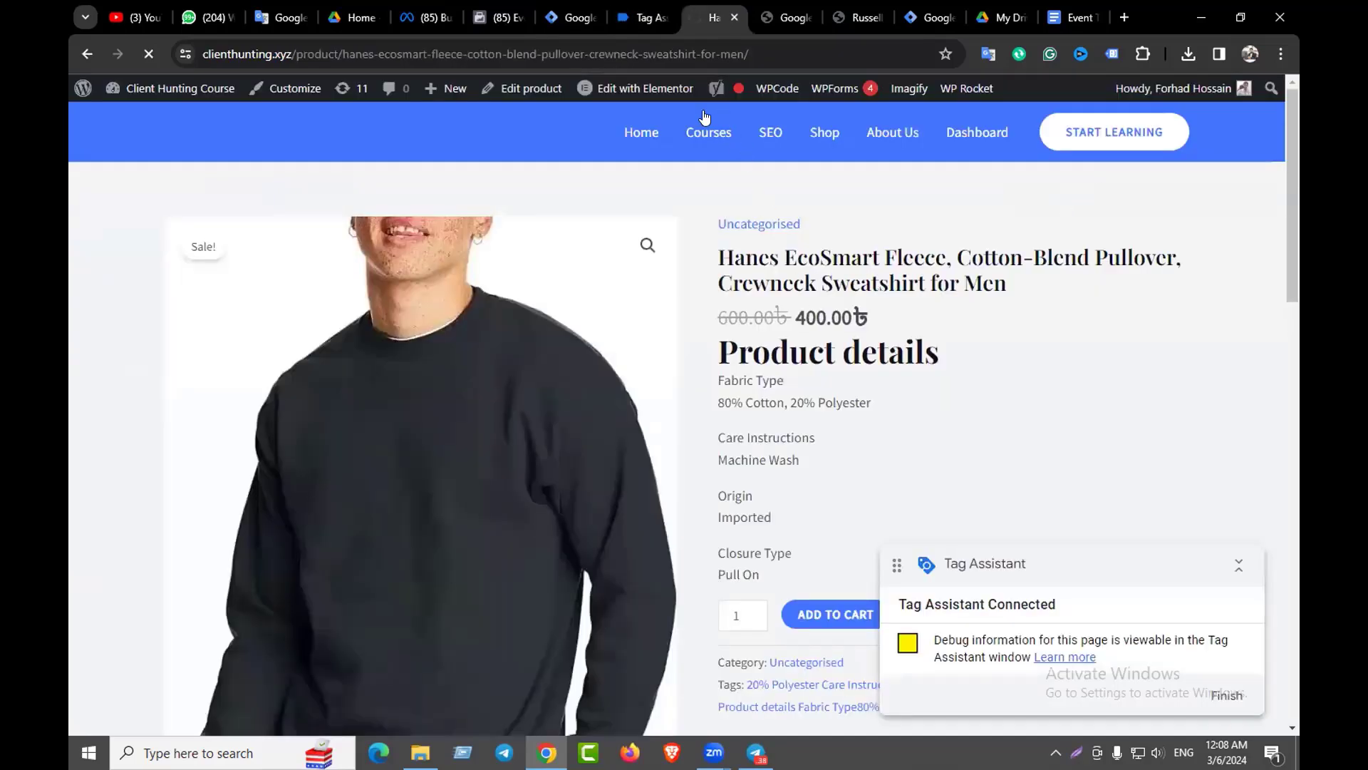
{"action": "left_click", "coordinate": [647, 20]}
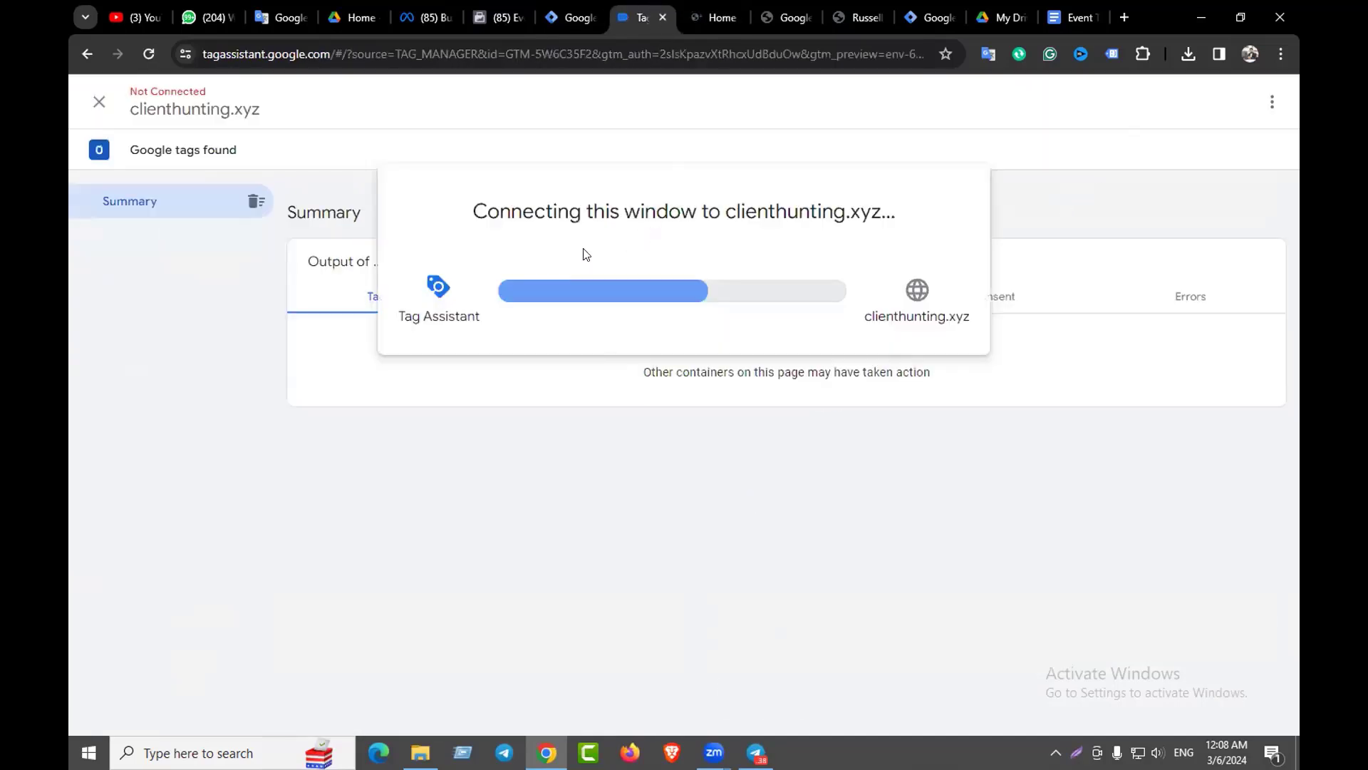
{"action": "left_click", "coordinate": [672, 395]}
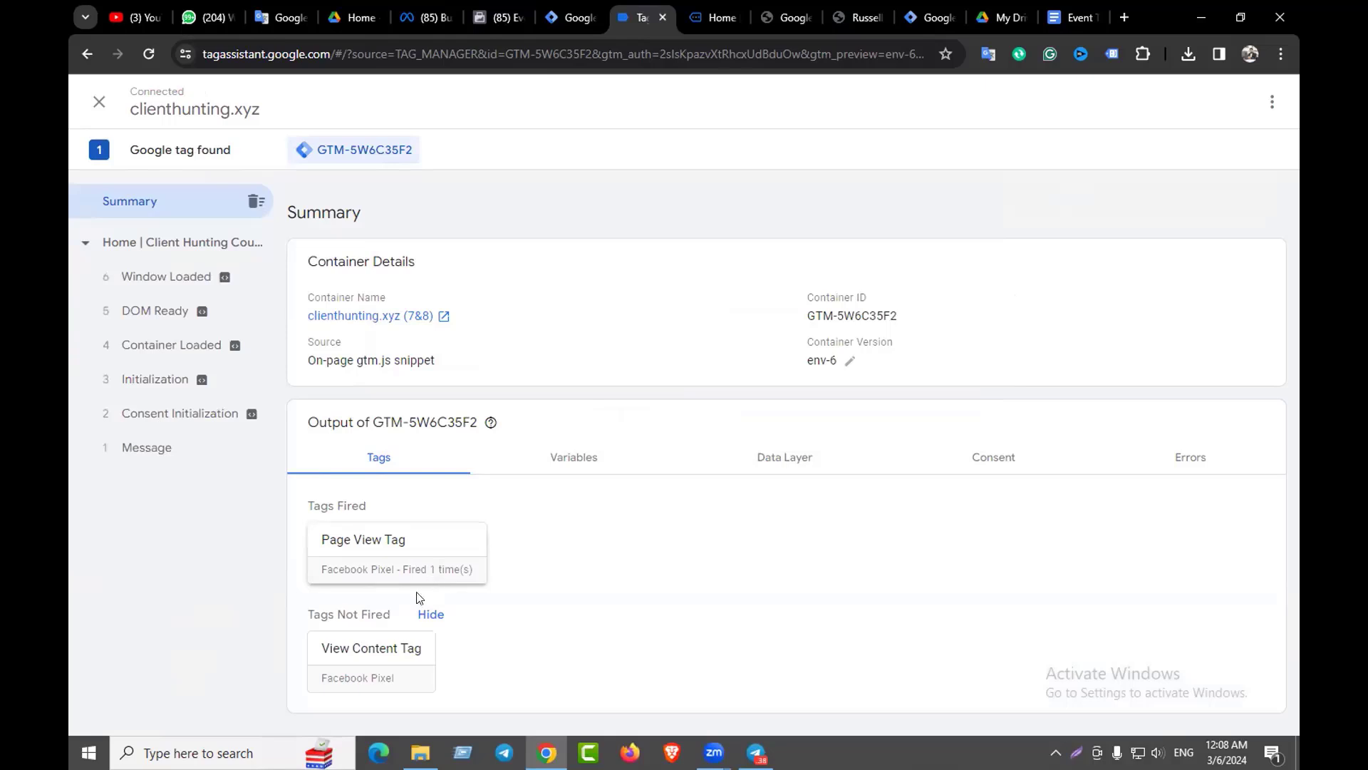
Open the Russell Athletic quarter-zip sweatshirt from the connected site's shop and check the fired tags in Tag Assistant
{"action": "left_click", "coordinate": [713, 17]}
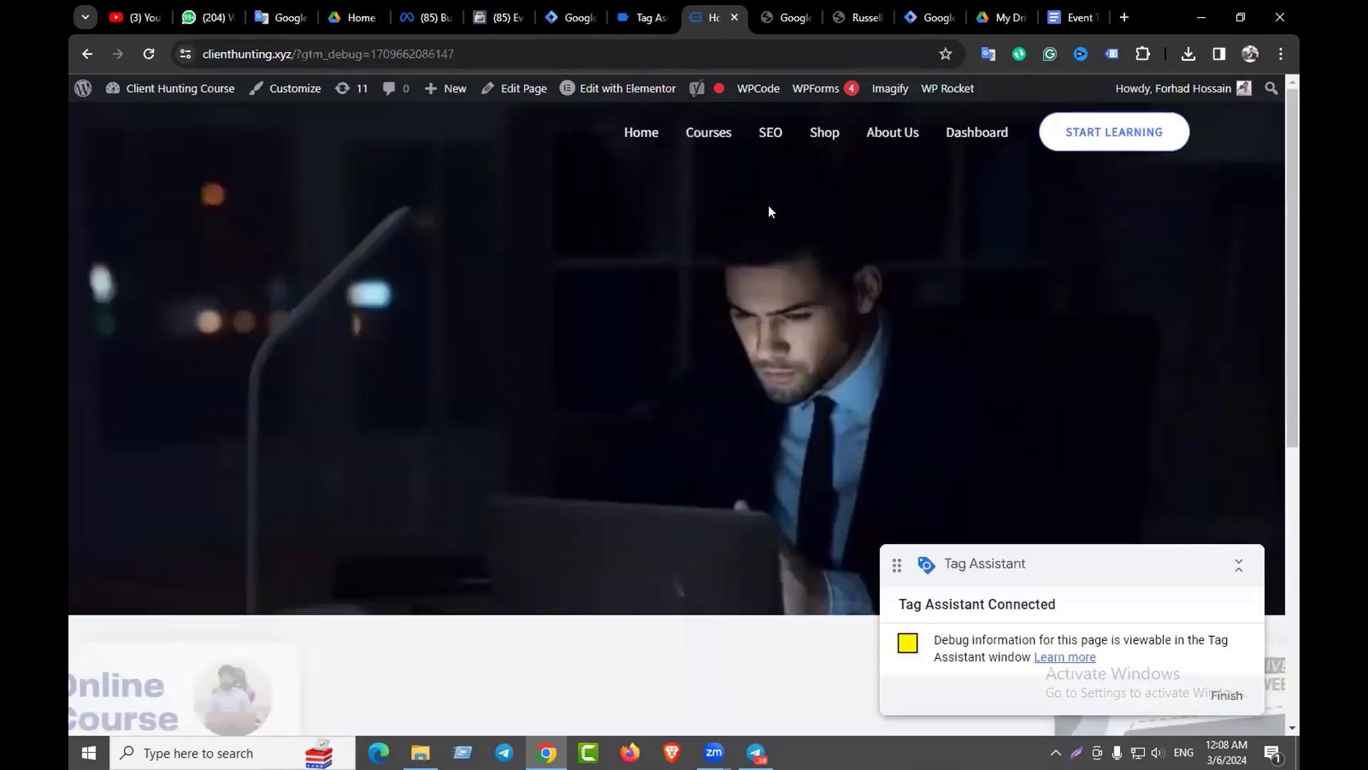
{"action": "left_click", "coordinate": [816, 133]}
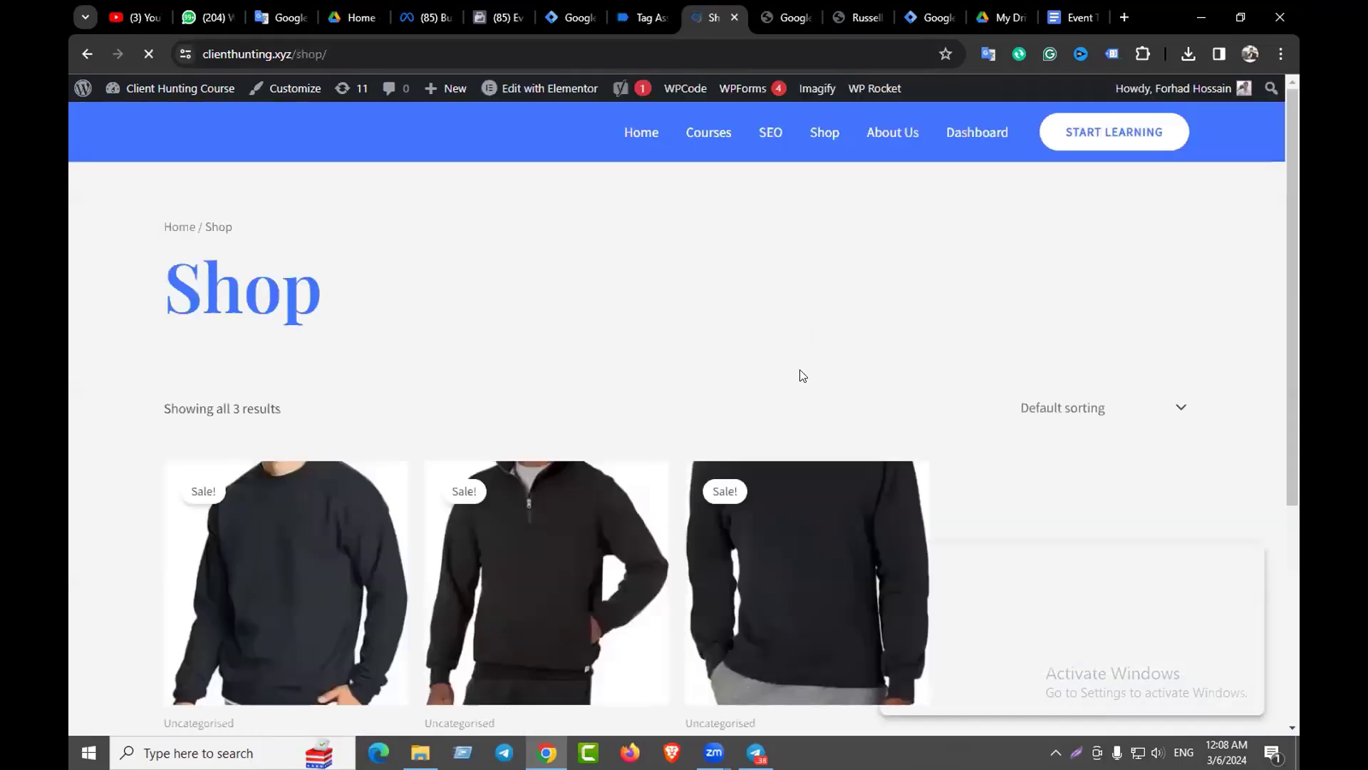
{"action": "scroll", "coordinate": [800, 373], "scroll_direction": "down", "scroll_amount": 4}
{"action": "left_click", "coordinate": [476, 509]}
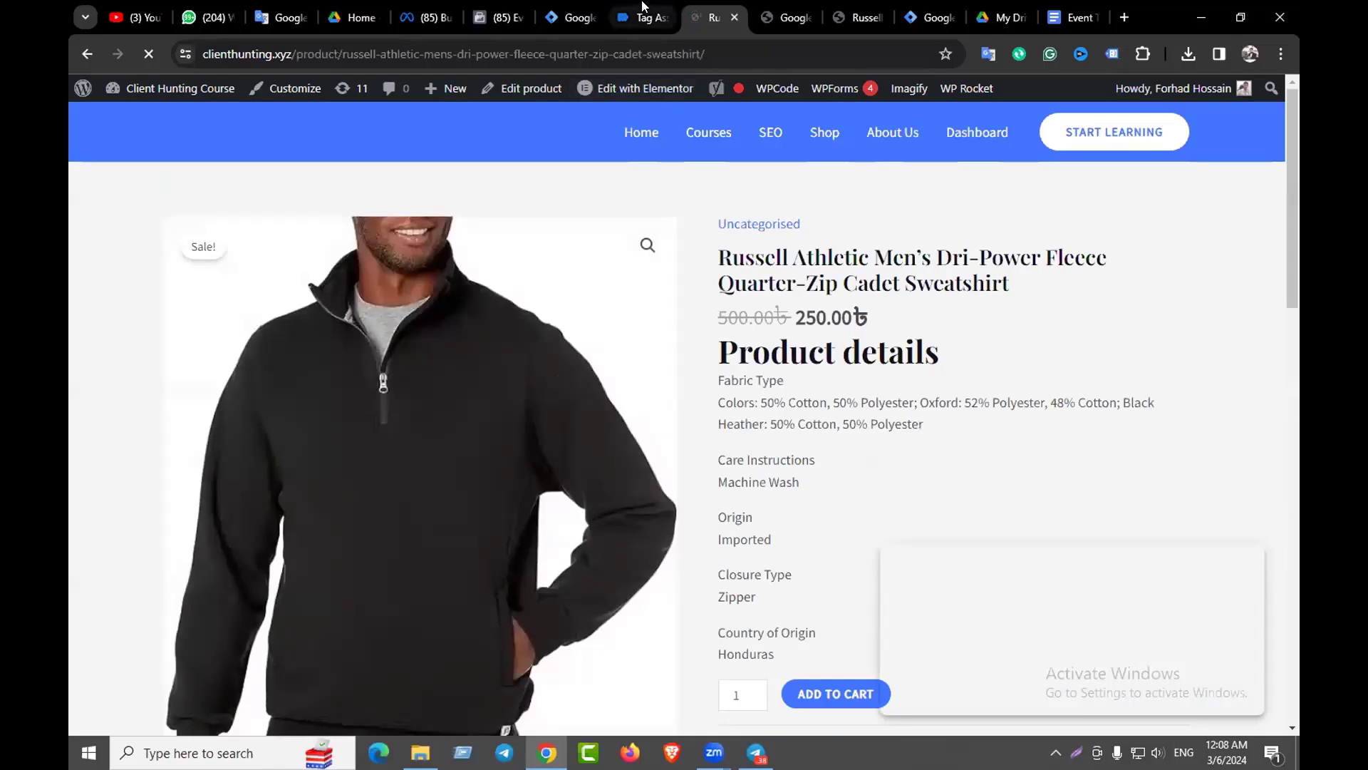
{"action": "left_click", "coordinate": [643, 5]}
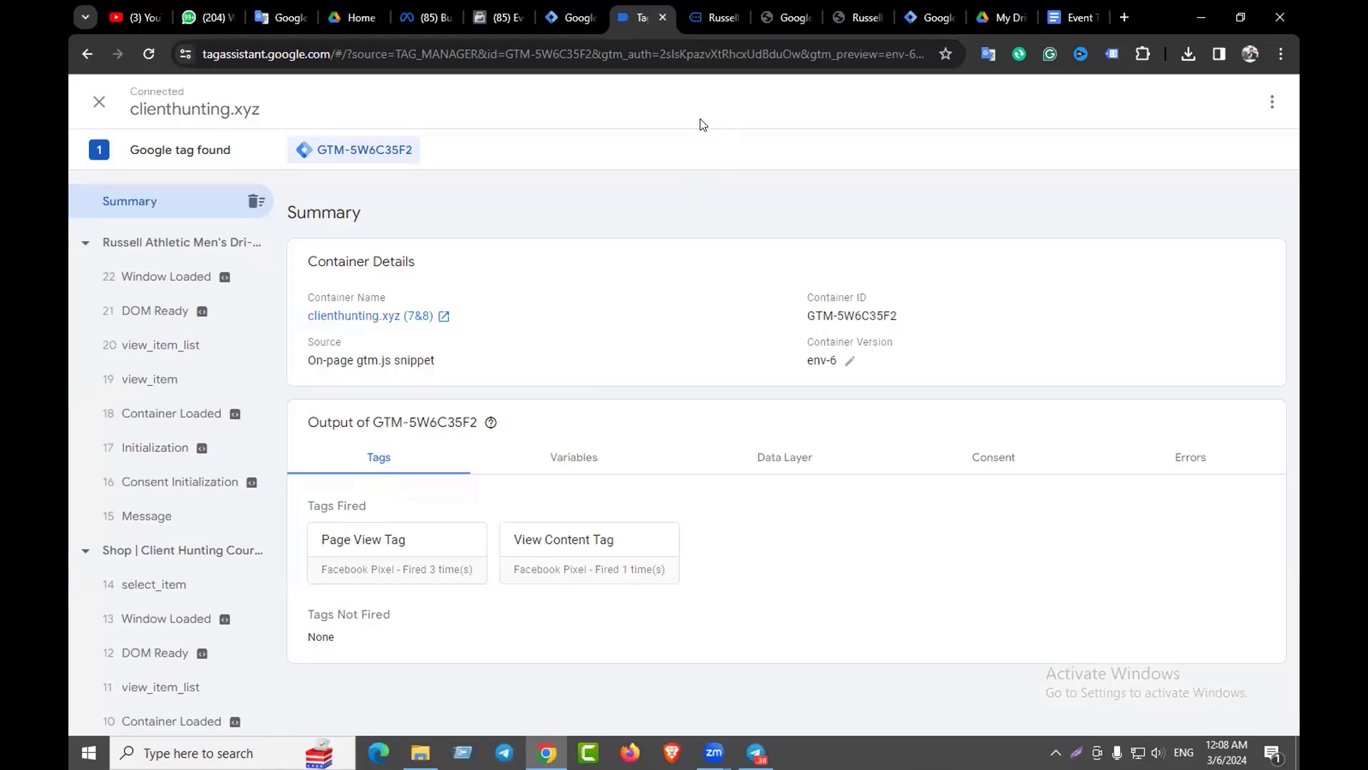
Review the user-defined variables in Tag Manager and the connected product page, returning to the Tag Assistant summary
{"action": "left_click", "coordinate": [582, 4]}
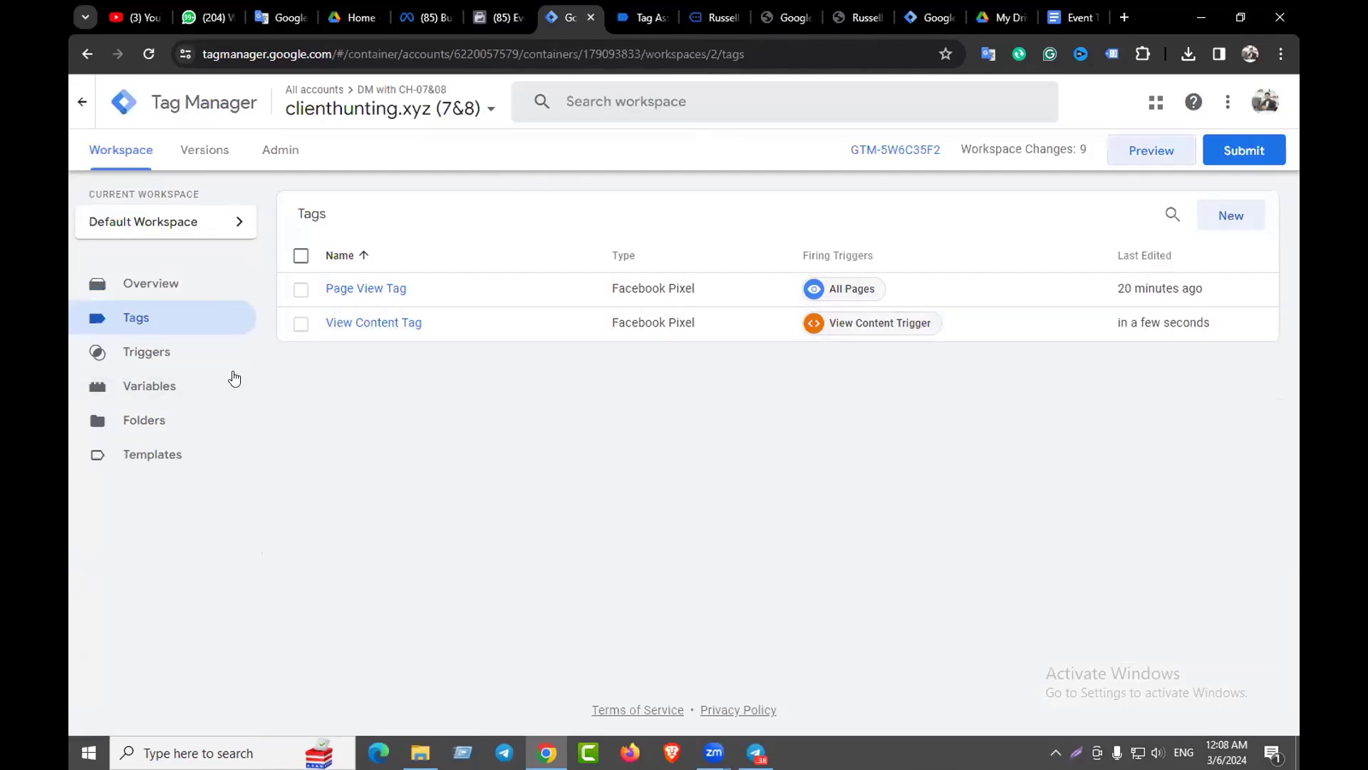
{"action": "left_click", "coordinate": [154, 386]}
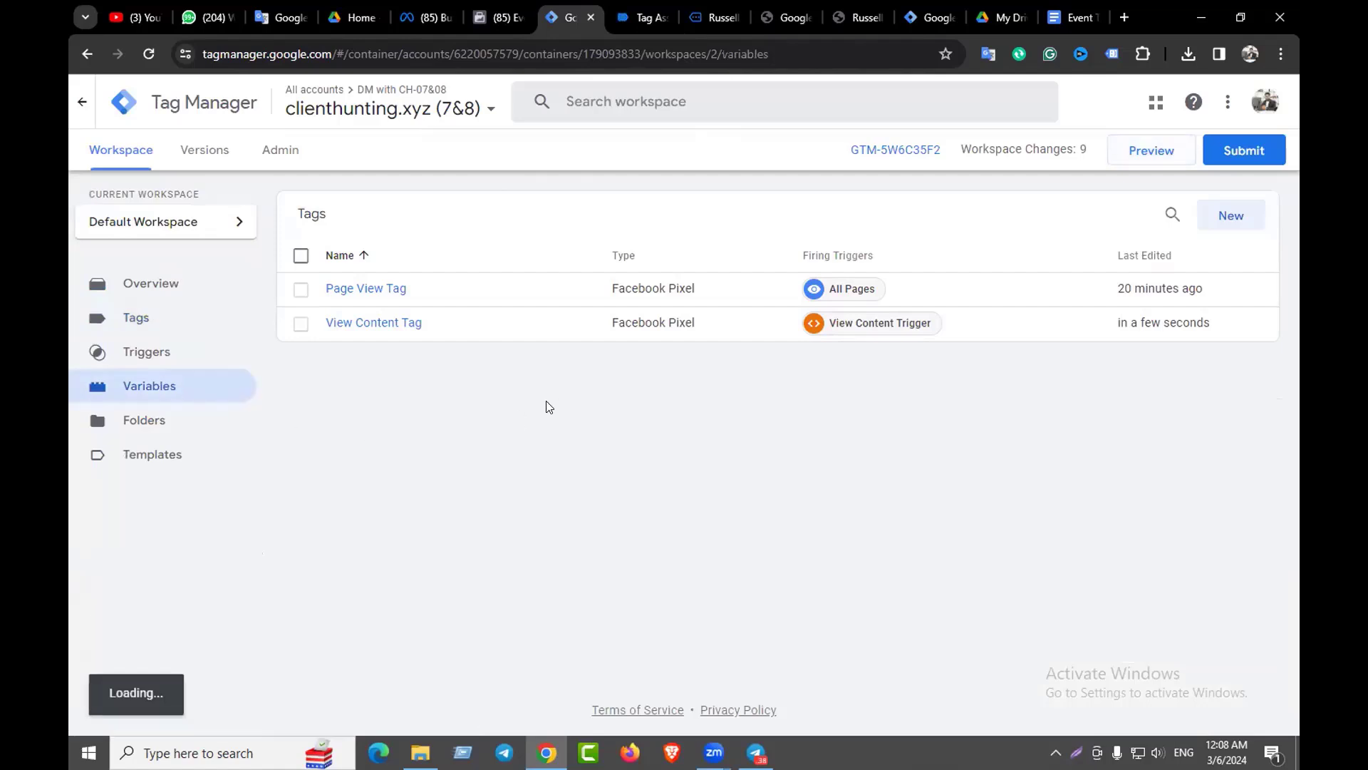
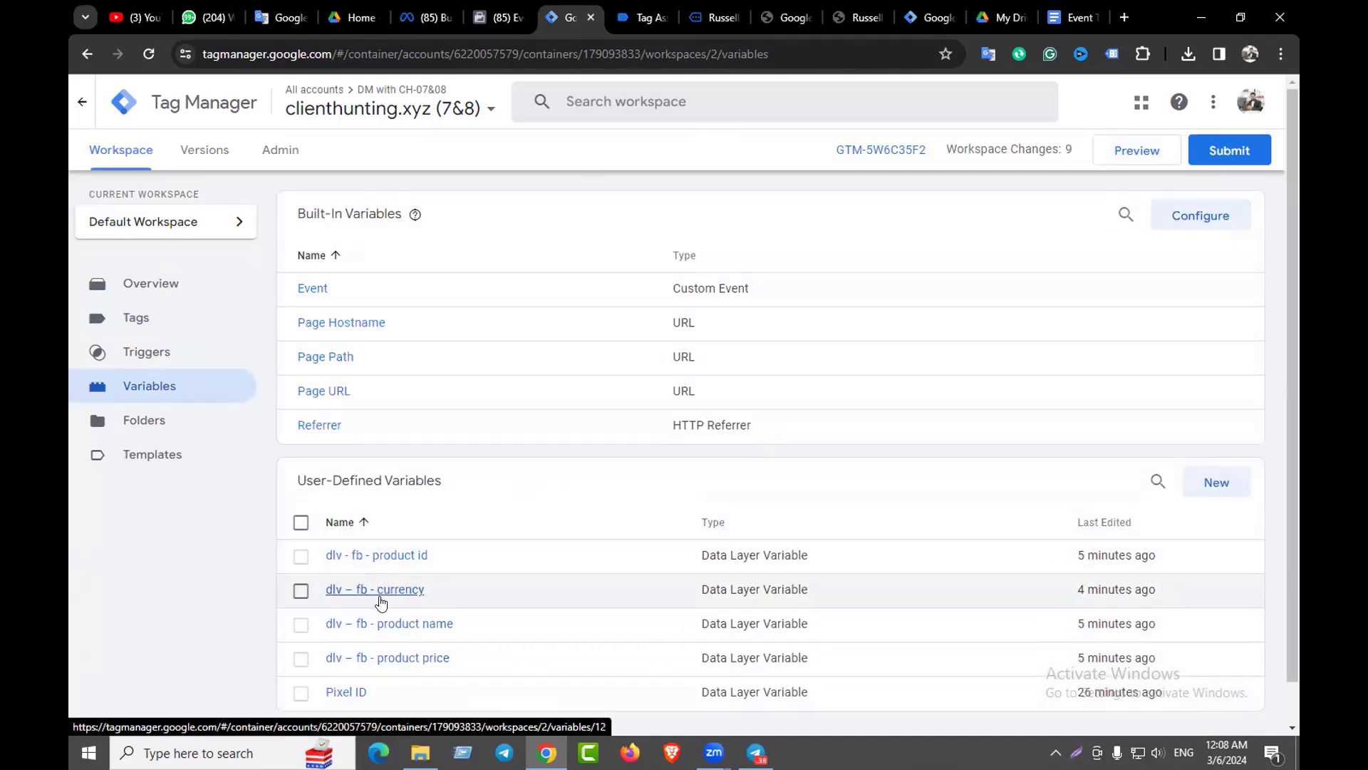
{"action": "left_click", "coordinate": [641, 17]}
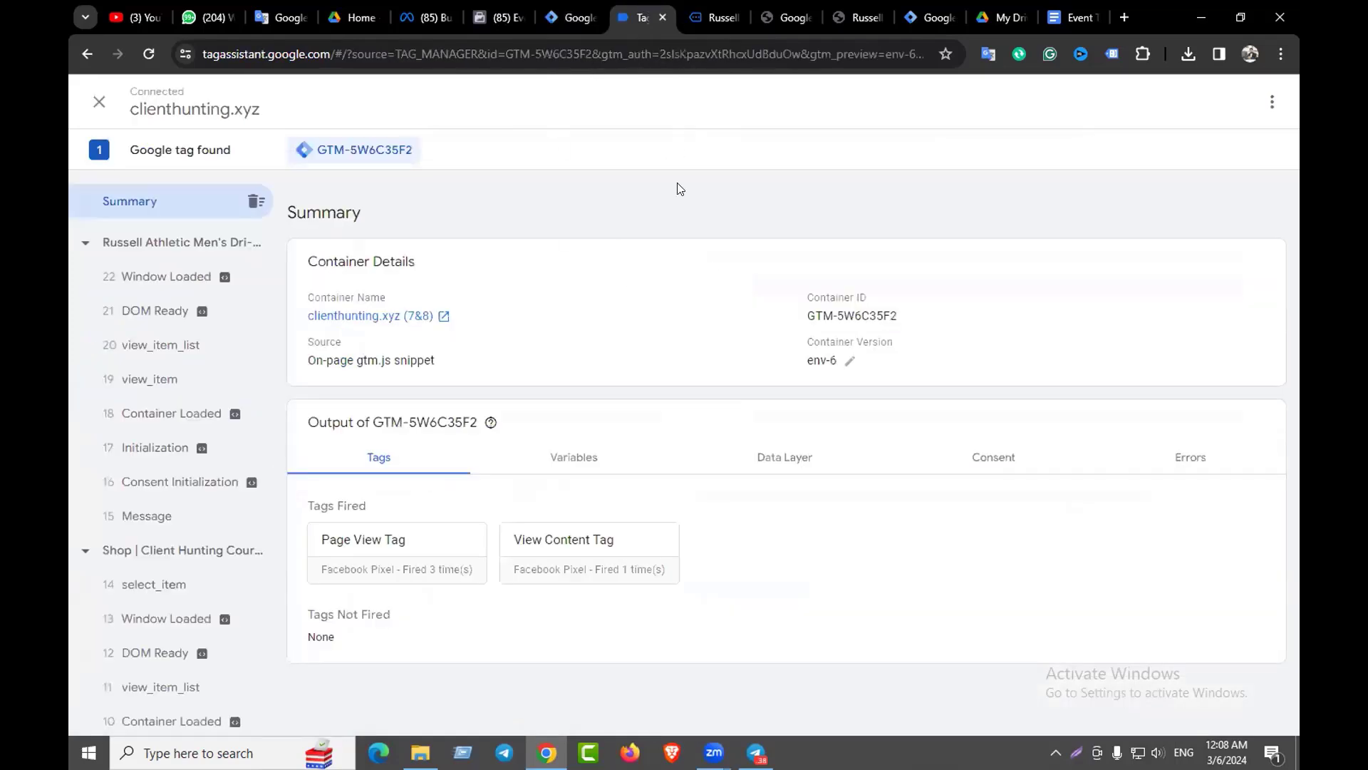
{"action": "left_click", "coordinate": [709, 20]}
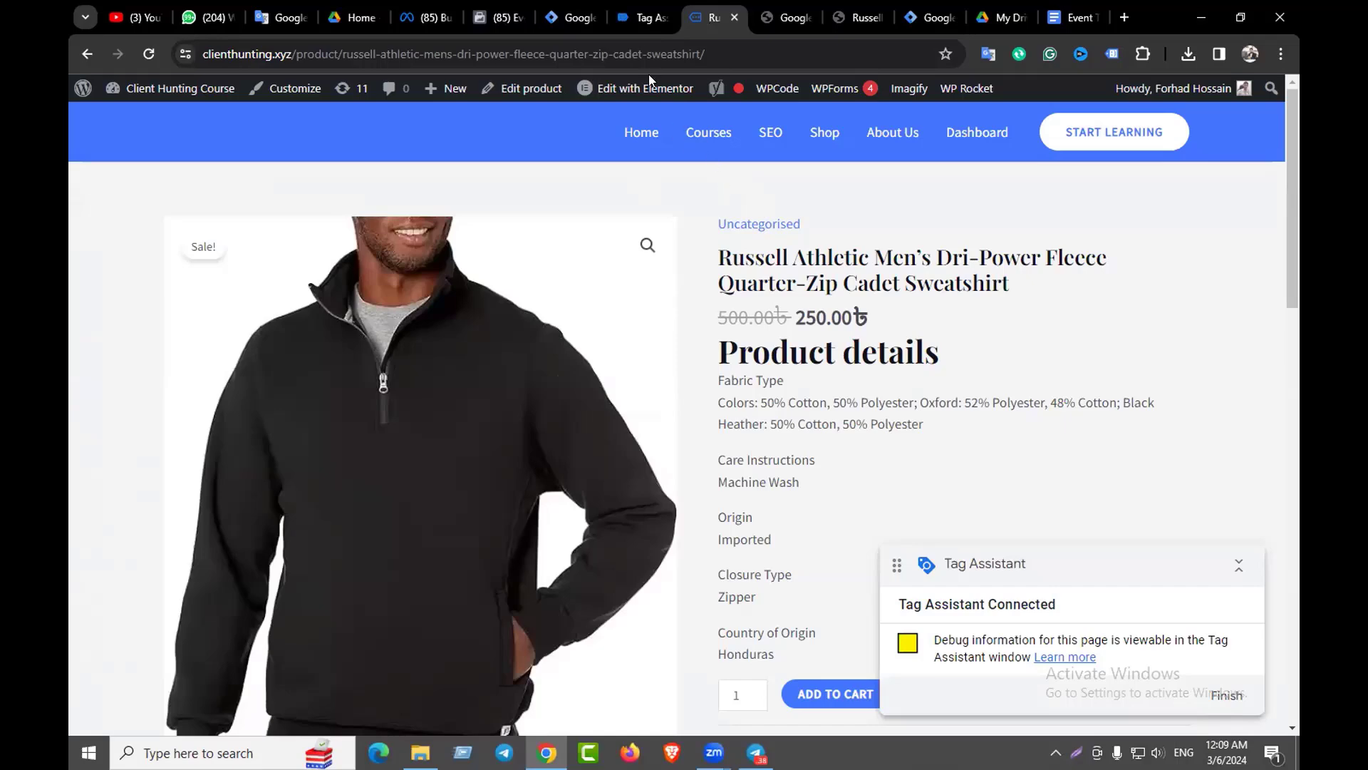
{"action": "left_click", "coordinate": [641, 17]}
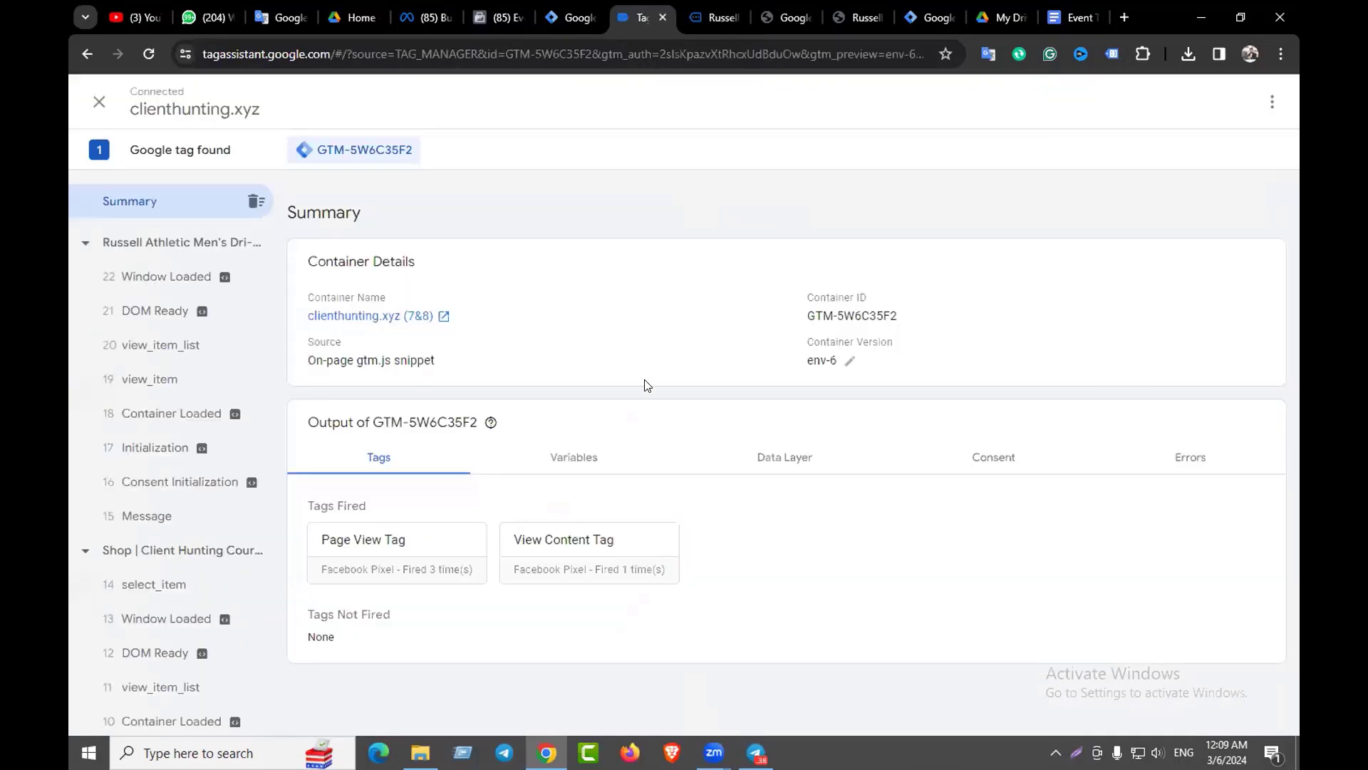
Examine the variables and data layer output in Tag Assistant for the summary and the Russell Athletic product page
{"action": "left_click", "coordinate": [582, 464]}
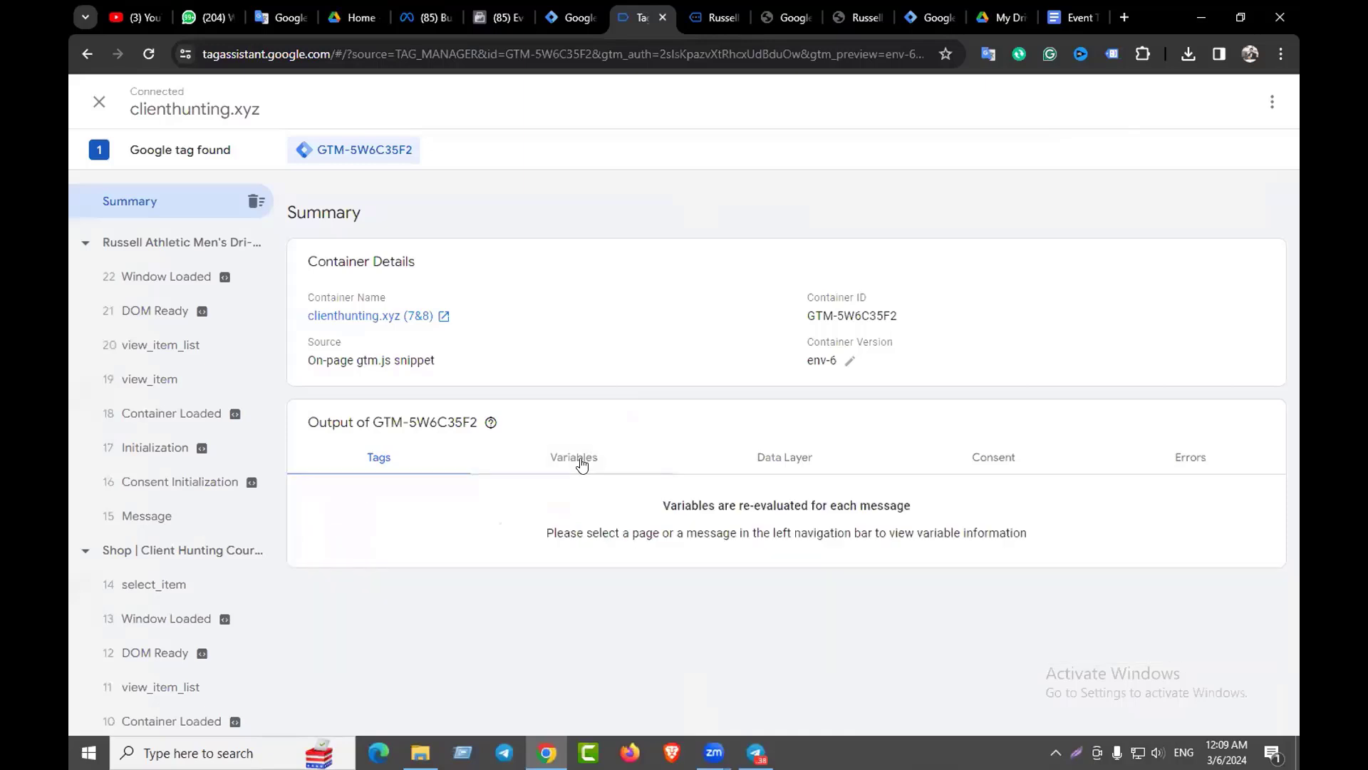
{"action": "left_click", "coordinate": [780, 462]}
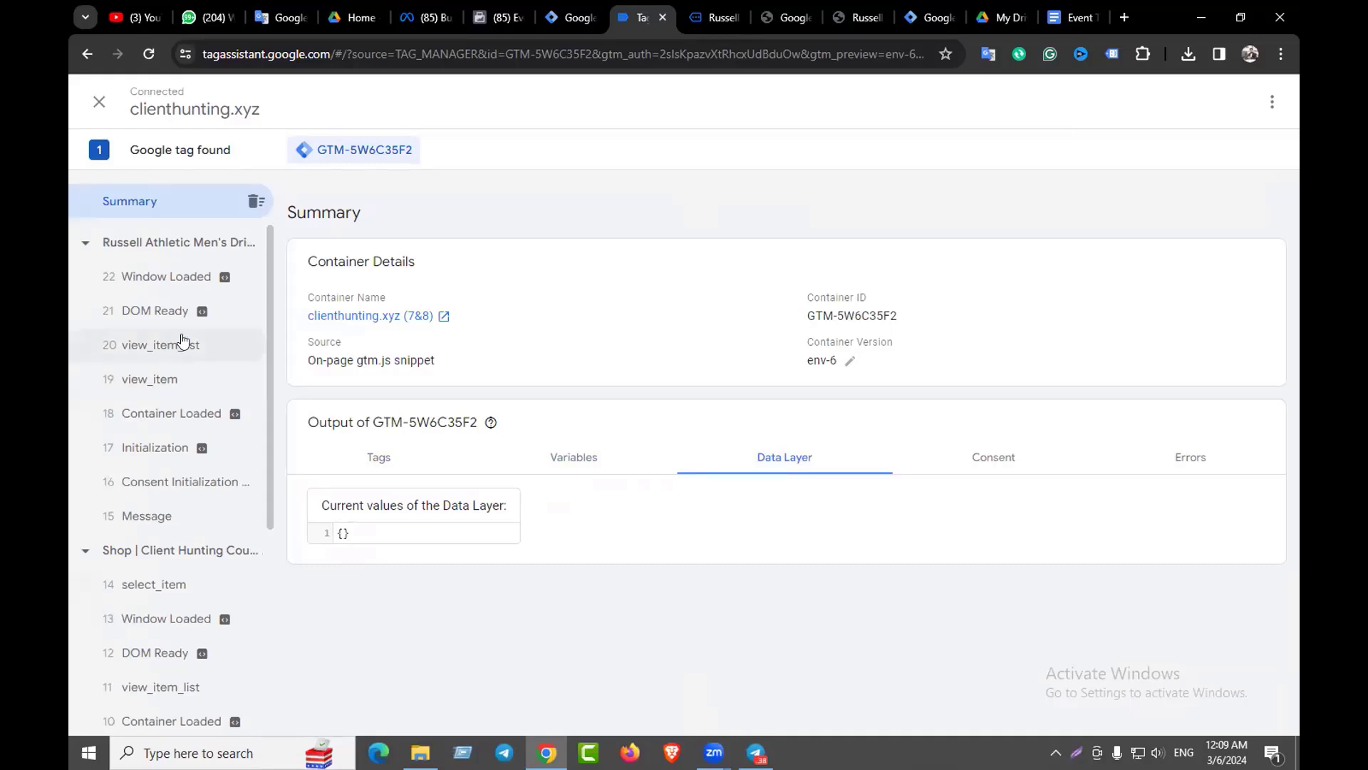
{"action": "left_click", "coordinate": [174, 243]}
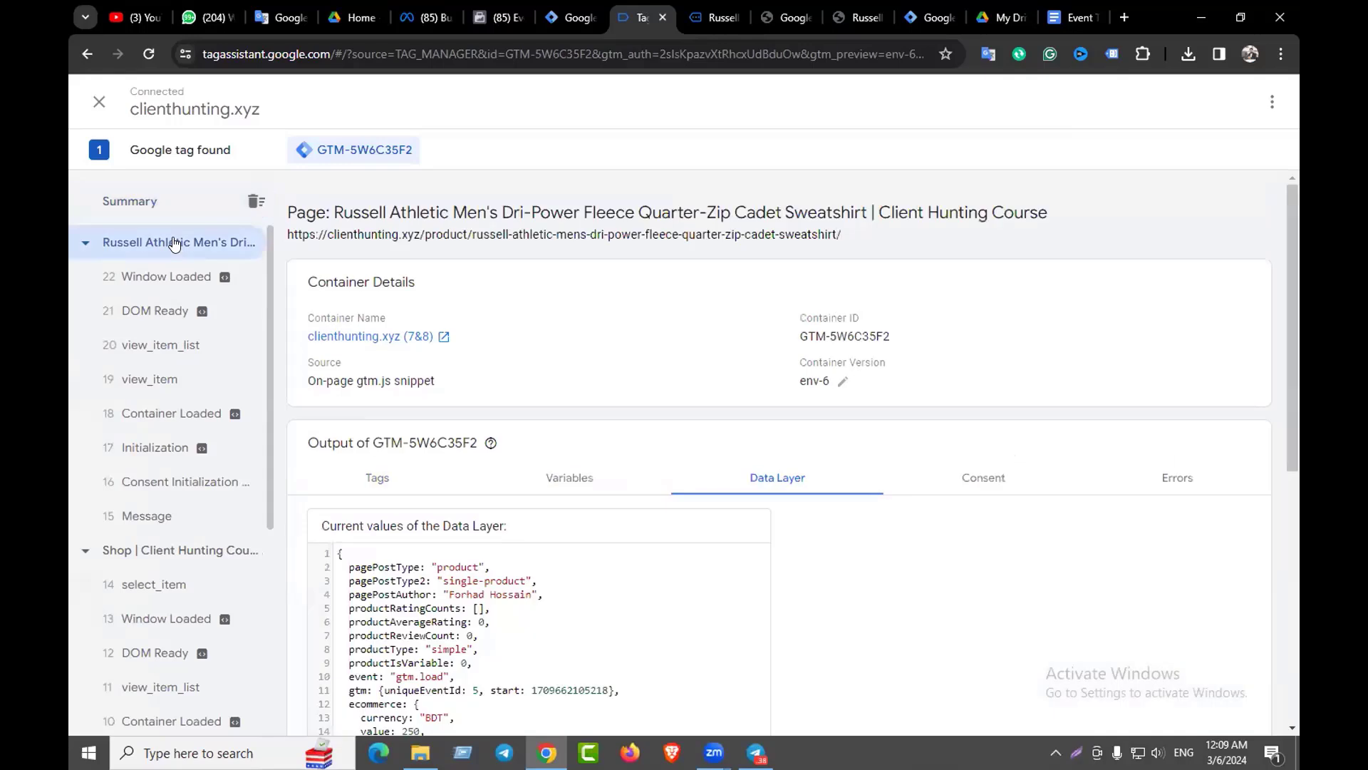
{"action": "left_click", "coordinate": [576, 482]}
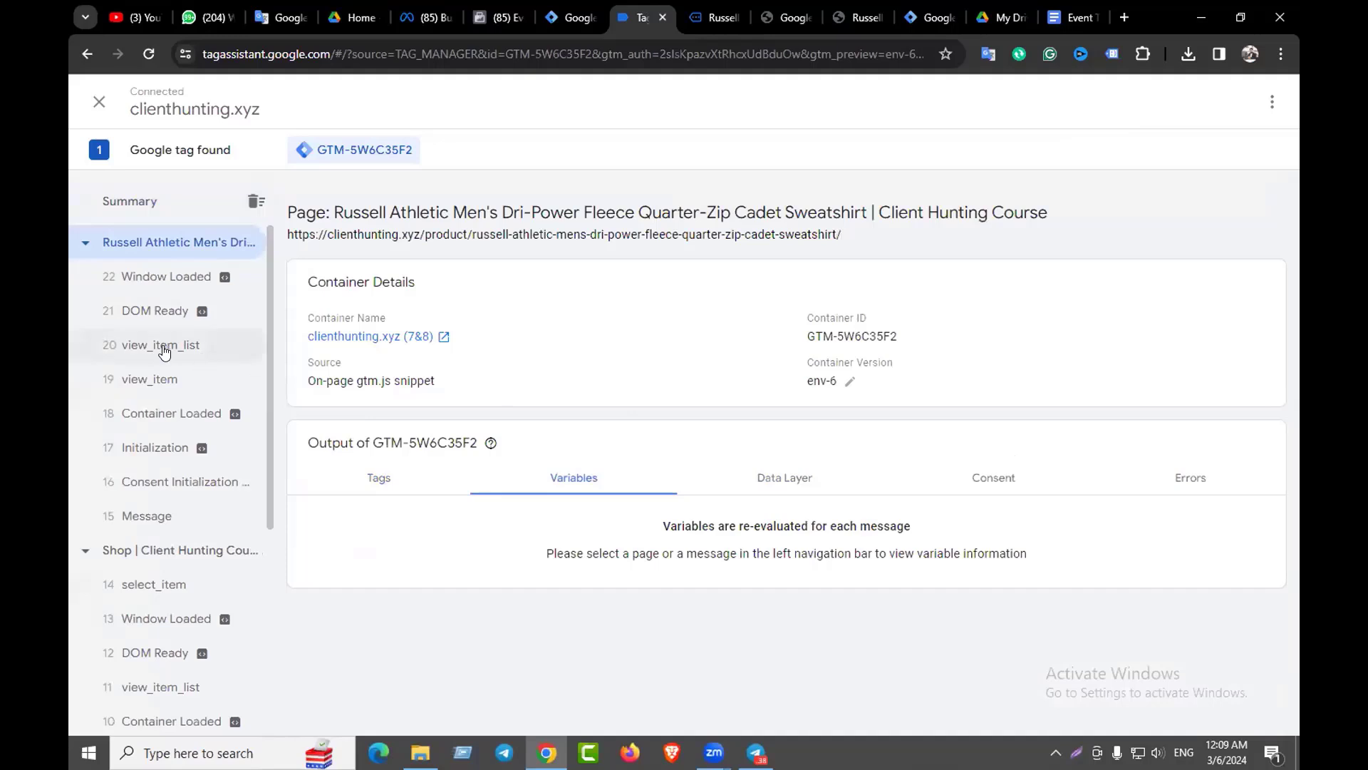
{"action": "scroll", "coordinate": [181, 476], "scroll_direction": "down", "scroll_amount": 2}
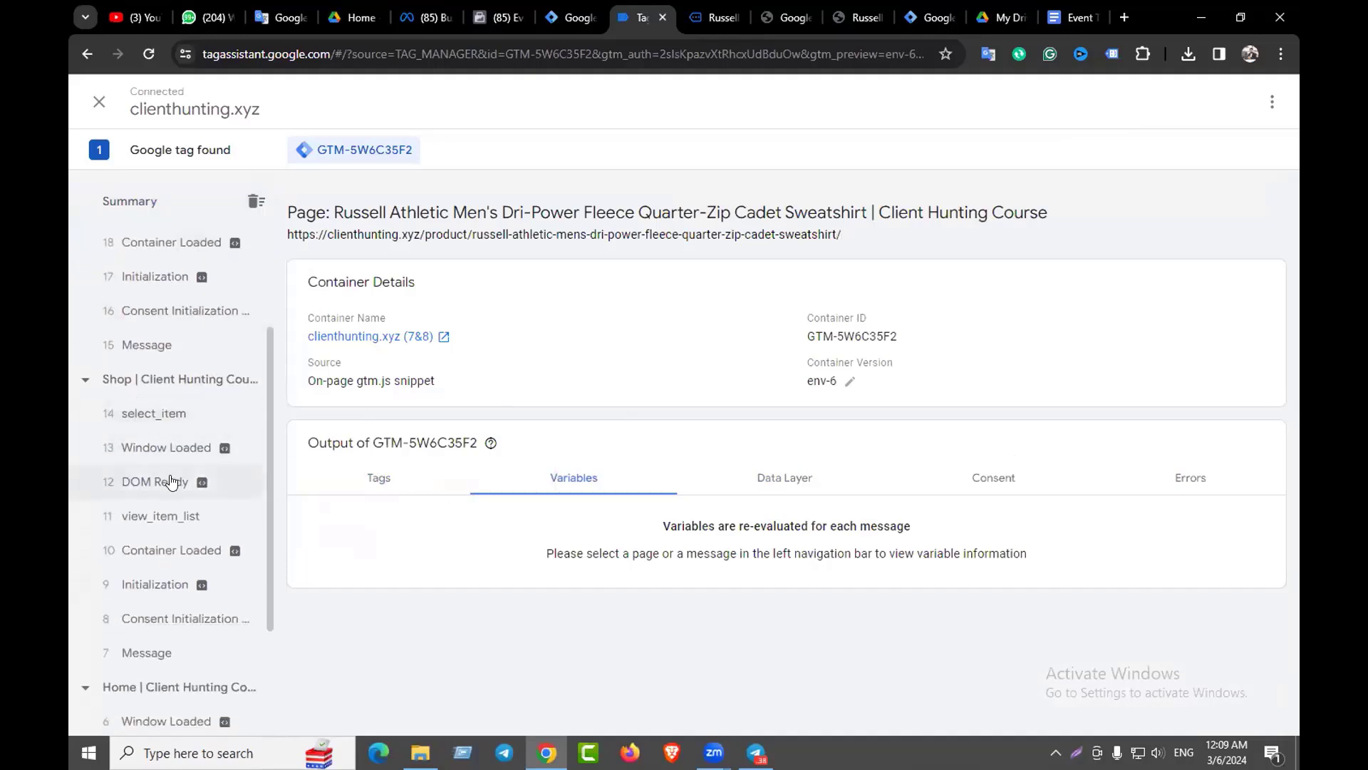
{"action": "scroll", "coordinate": [173, 478], "scroll_direction": "up", "scroll_amount": 2}
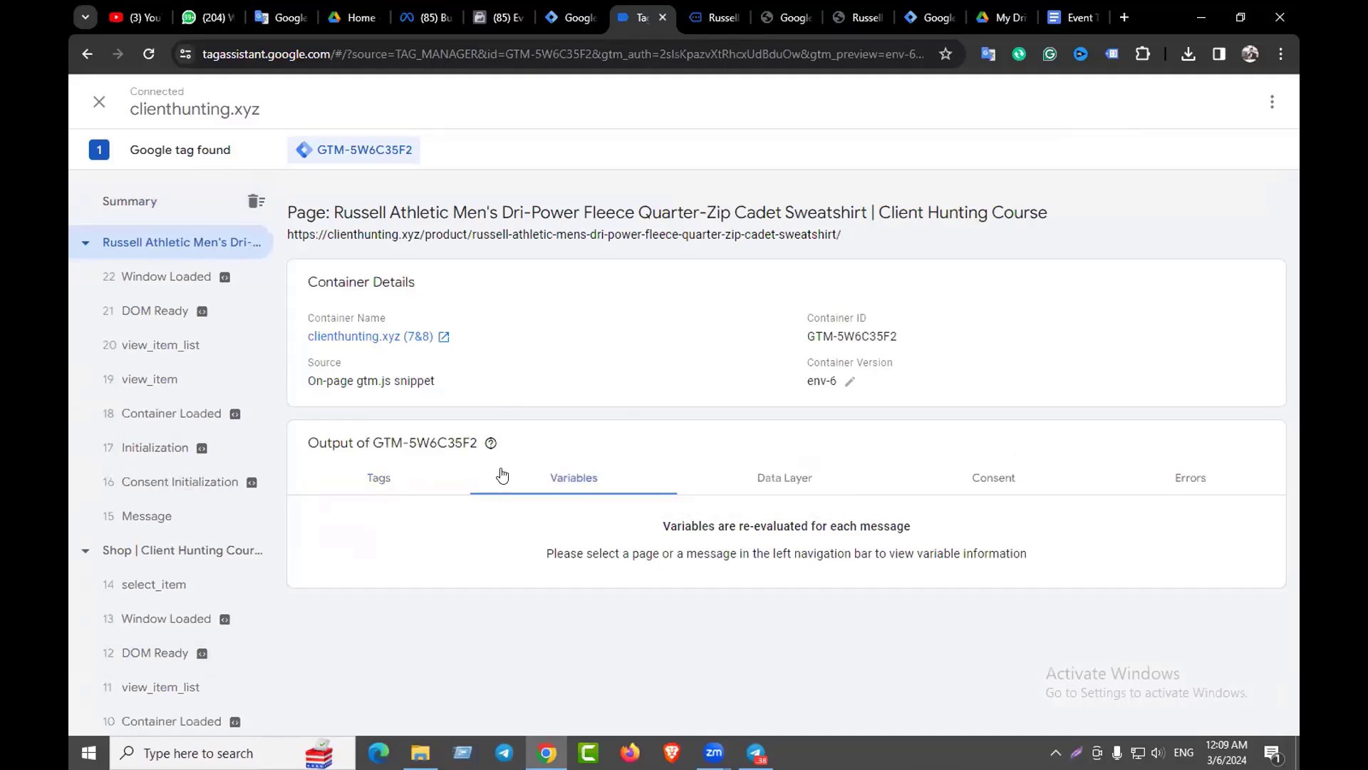
Examine the Facebook data layer variable values recorded for the view_item event on the Russell Athletic product page
{"action": "left_click", "coordinate": [162, 350]}
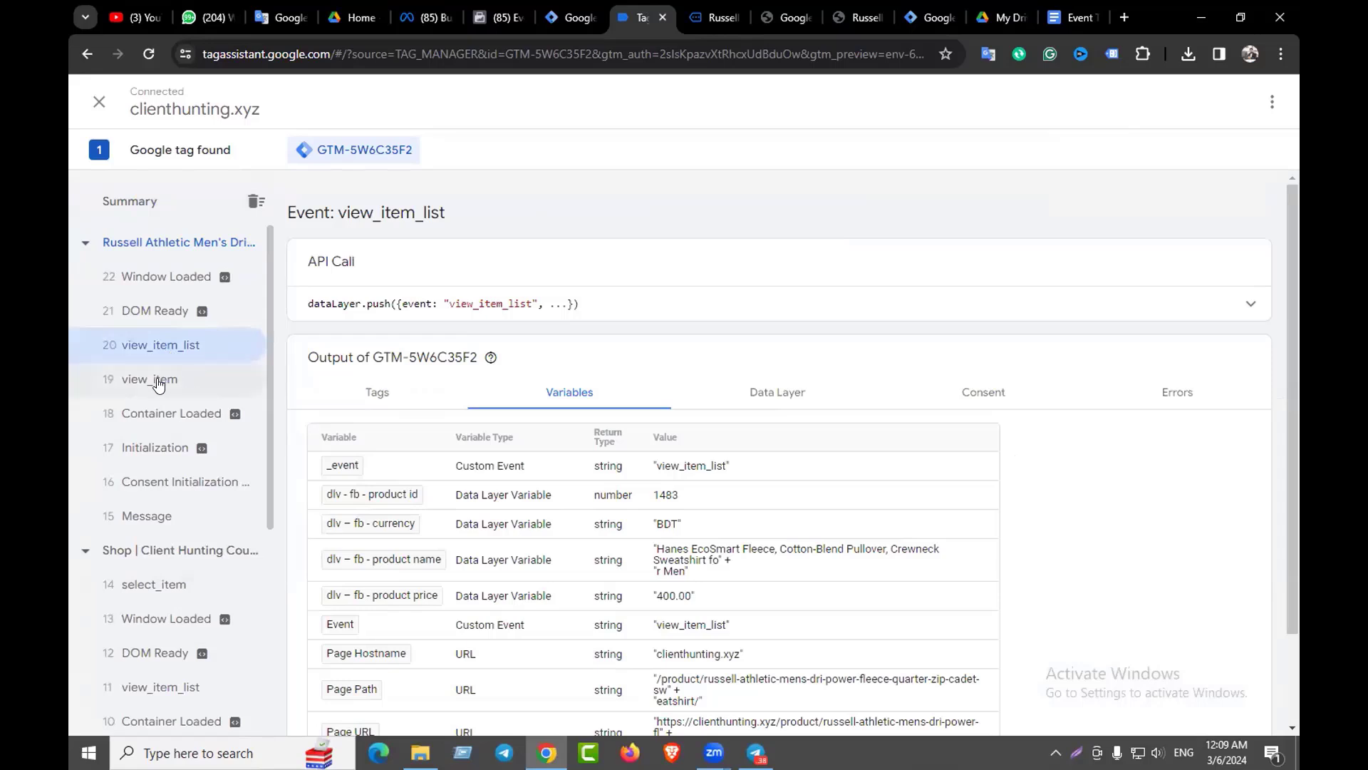
{"action": "left_click", "coordinate": [159, 384]}
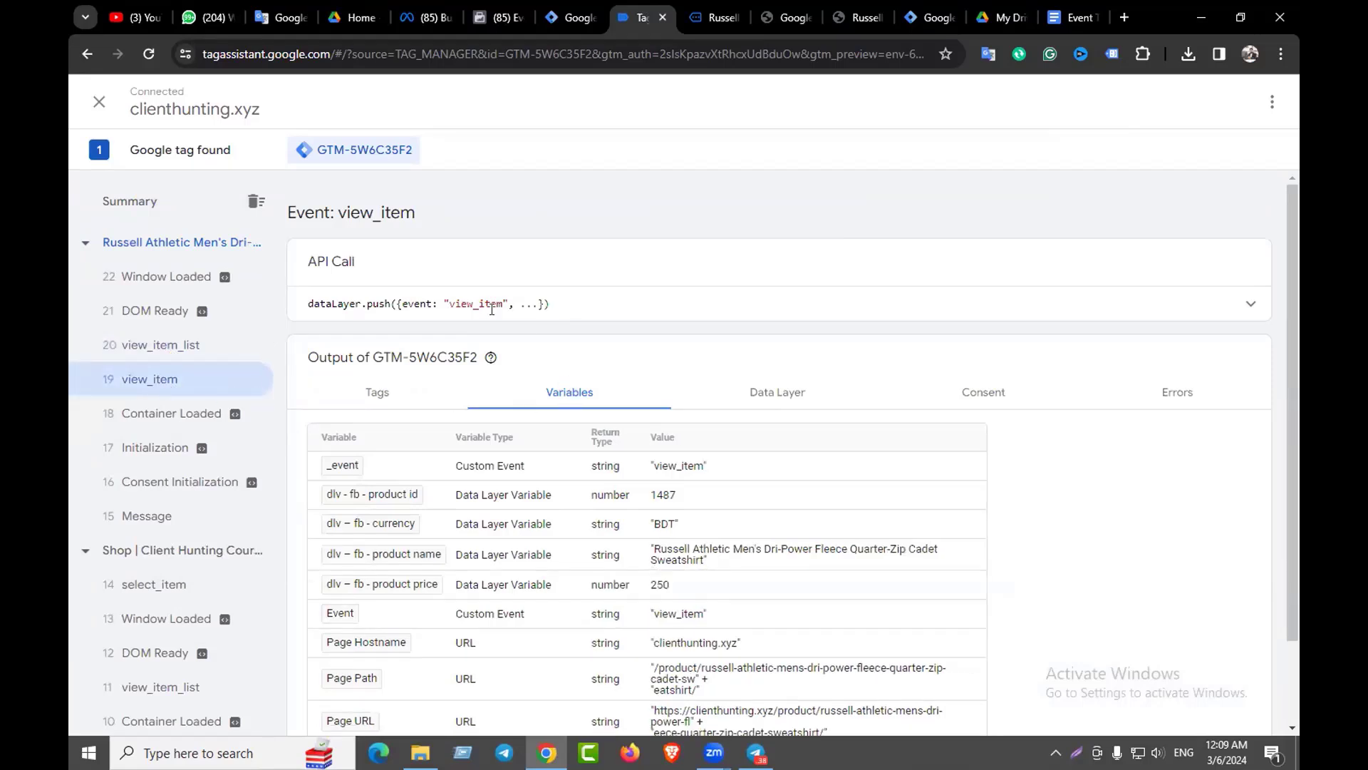
{"action": "scroll", "coordinate": [674, 330], "scroll_direction": "down", "scroll_amount": 1}
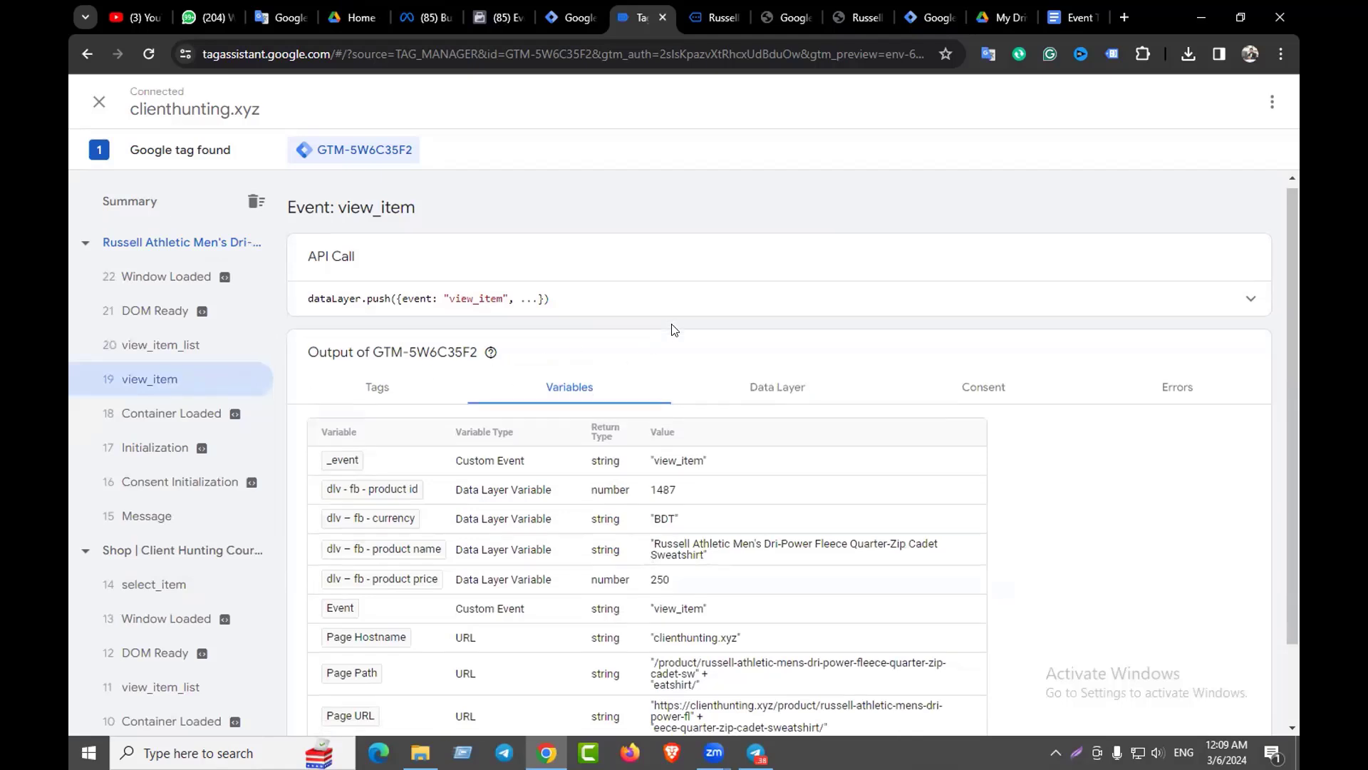
{"action": "scroll", "coordinate": [674, 330], "scroll_direction": "down", "scroll_amount": 1}
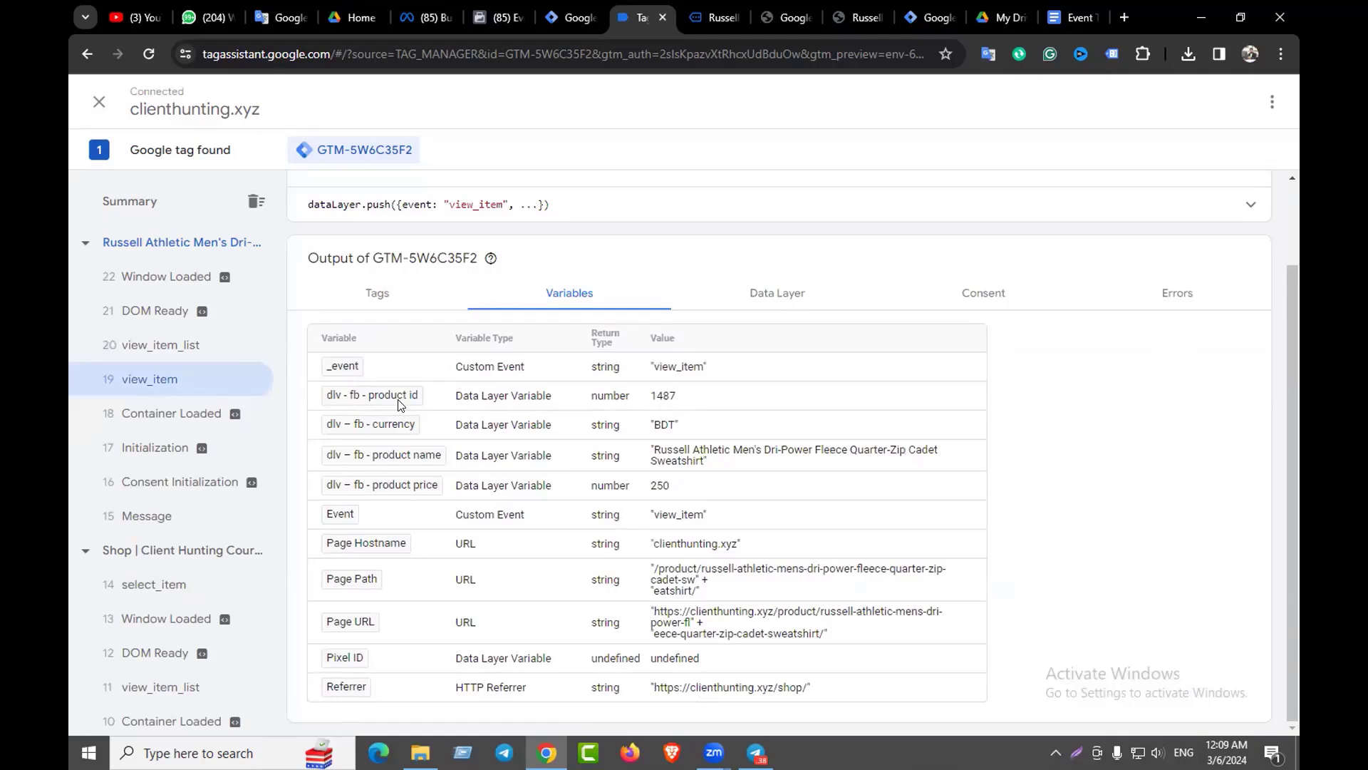
{"action": "left_click_drag", "start_coordinate": [645, 397], "coordinate": [685, 403]}
{"action": "left_click_drag", "start_coordinate": [650, 426], "coordinate": [701, 427]}
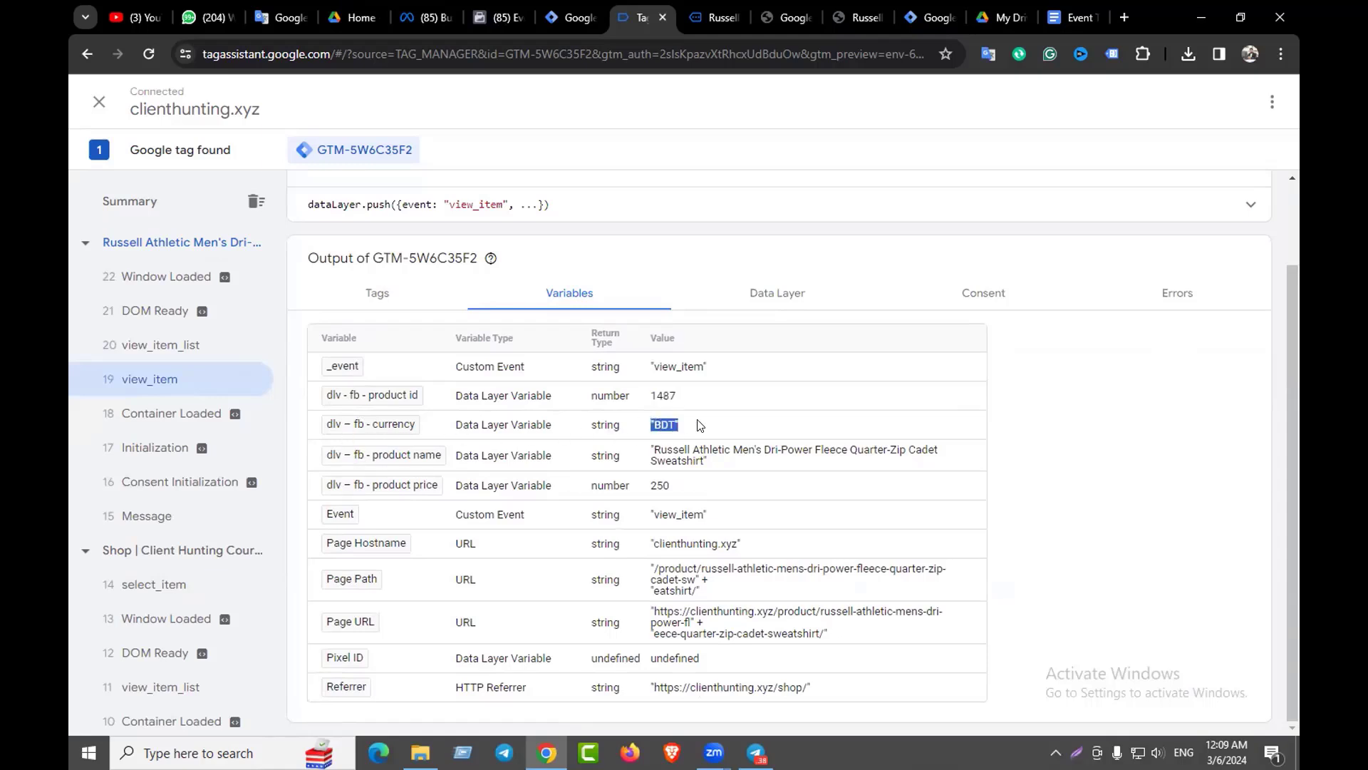
Check the price and details on the connected Russell Athletic product page against the view_item variables
{"action": "left_click", "coordinate": [744, 10]}
{"action": "scroll", "coordinate": [837, 350], "scroll_direction": "down", "scroll_amount": 3}
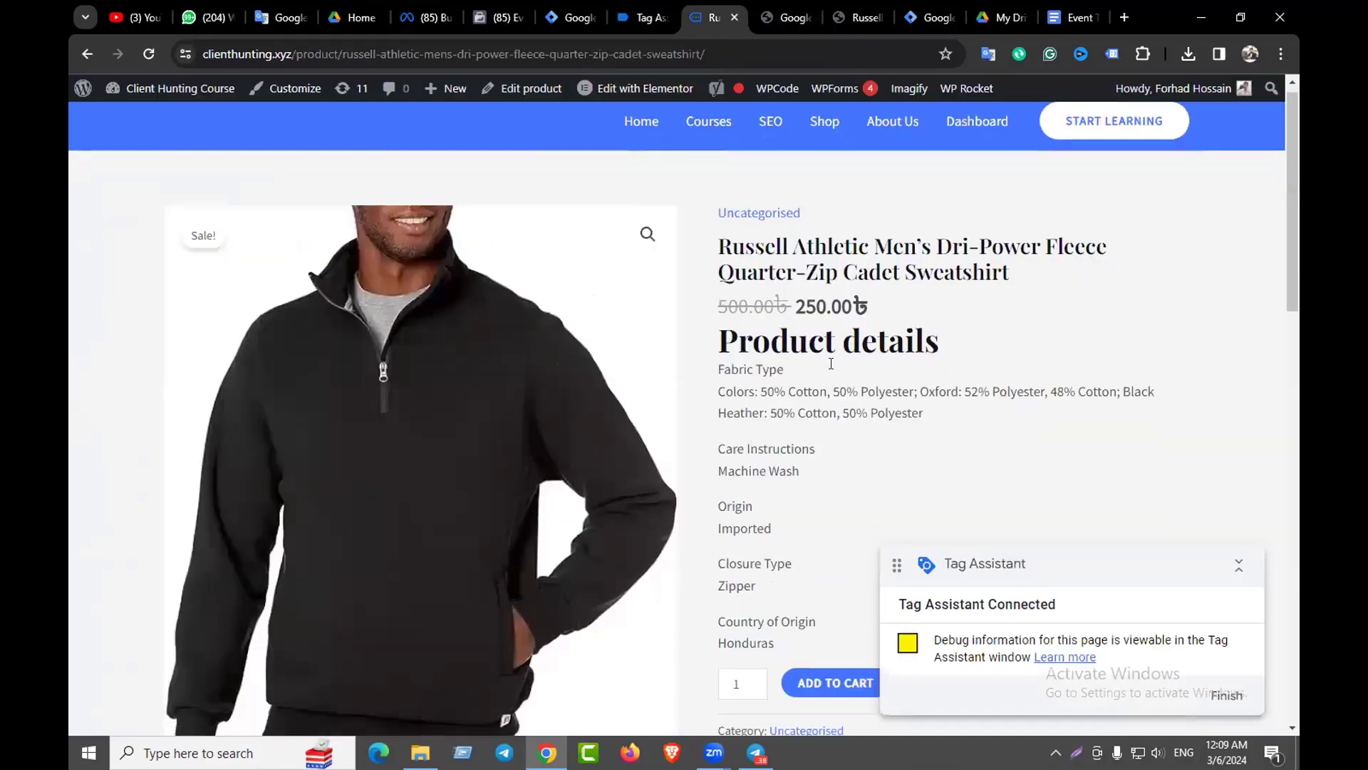
{"action": "scroll", "coordinate": [805, 327], "scroll_direction": "up", "scroll_amount": 3}
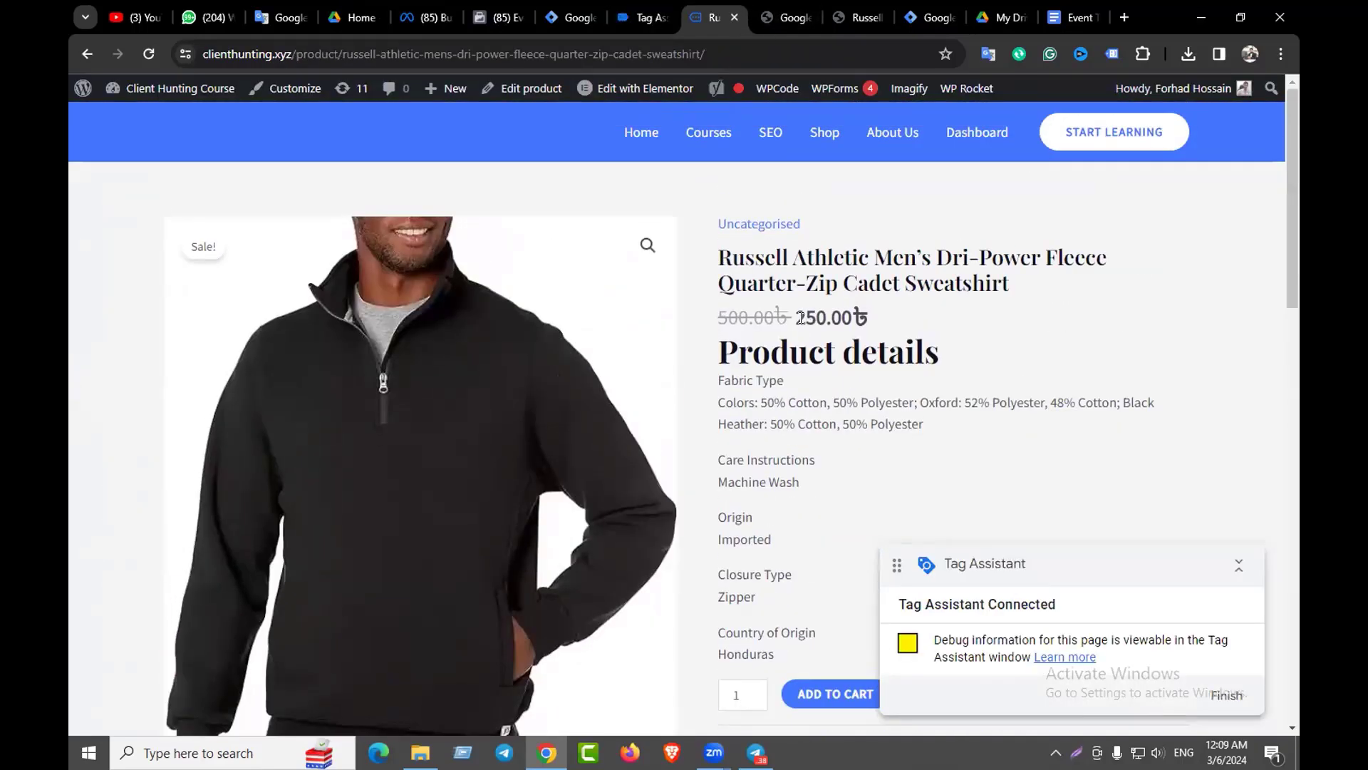
{"action": "left_click_drag", "start_coordinate": [796, 316], "coordinate": [855, 316]}
{"action": "left_click", "coordinate": [847, 312]}
{"action": "scroll", "coordinate": [848, 363], "scroll_direction": "down", "scroll_amount": 3}
{"action": "scroll", "coordinate": [850, 376], "scroll_direction": "down", "scroll_amount": 4}
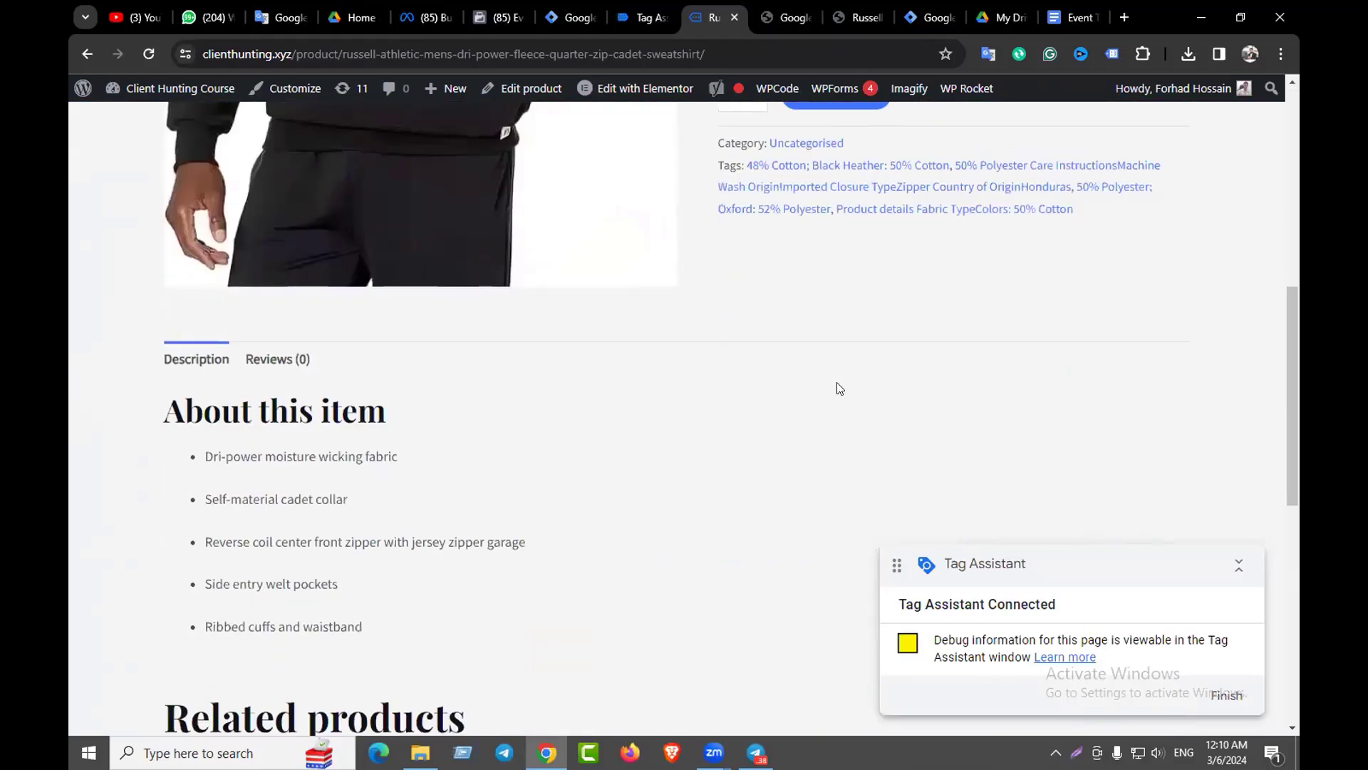
{"action": "scroll", "coordinate": [647, 427], "scroll_direction": "down", "scroll_amount": 8}
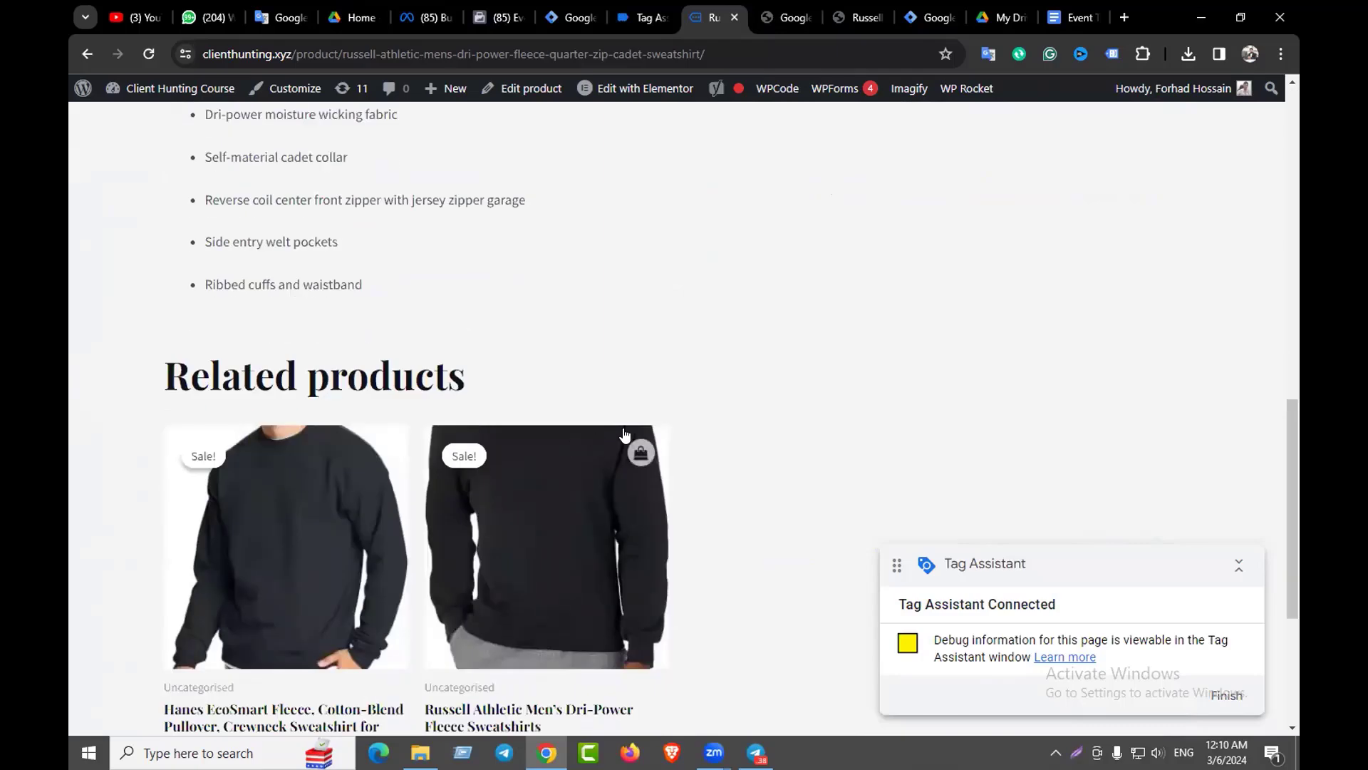
{"action": "scroll", "coordinate": [644, 433], "scroll_direction": "up", "scroll_amount": 15}
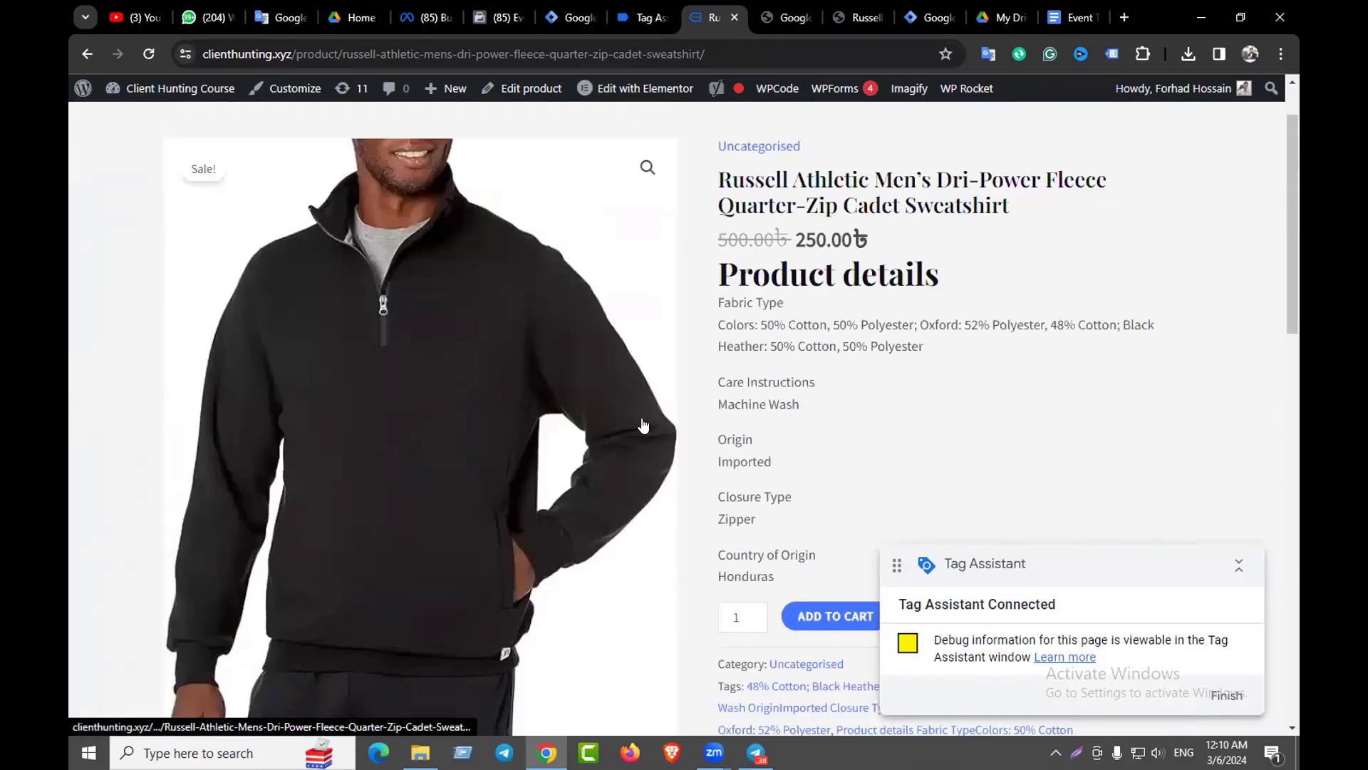
{"action": "scroll", "coordinate": [825, 336], "scroll_direction": "up", "scroll_amount": 1}
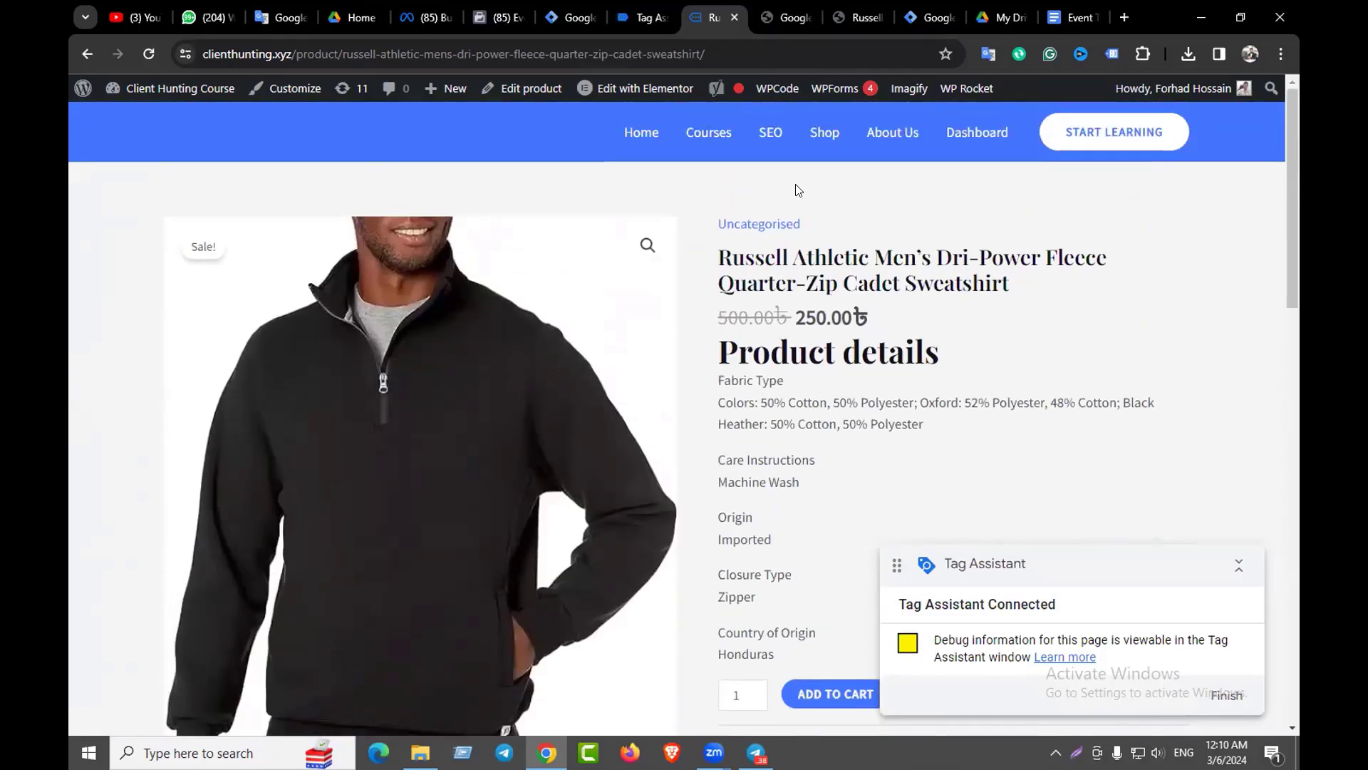
Compare the product name and price variables in Tag Assistant with those on the product page
{"action": "left_click", "coordinate": [644, 17]}
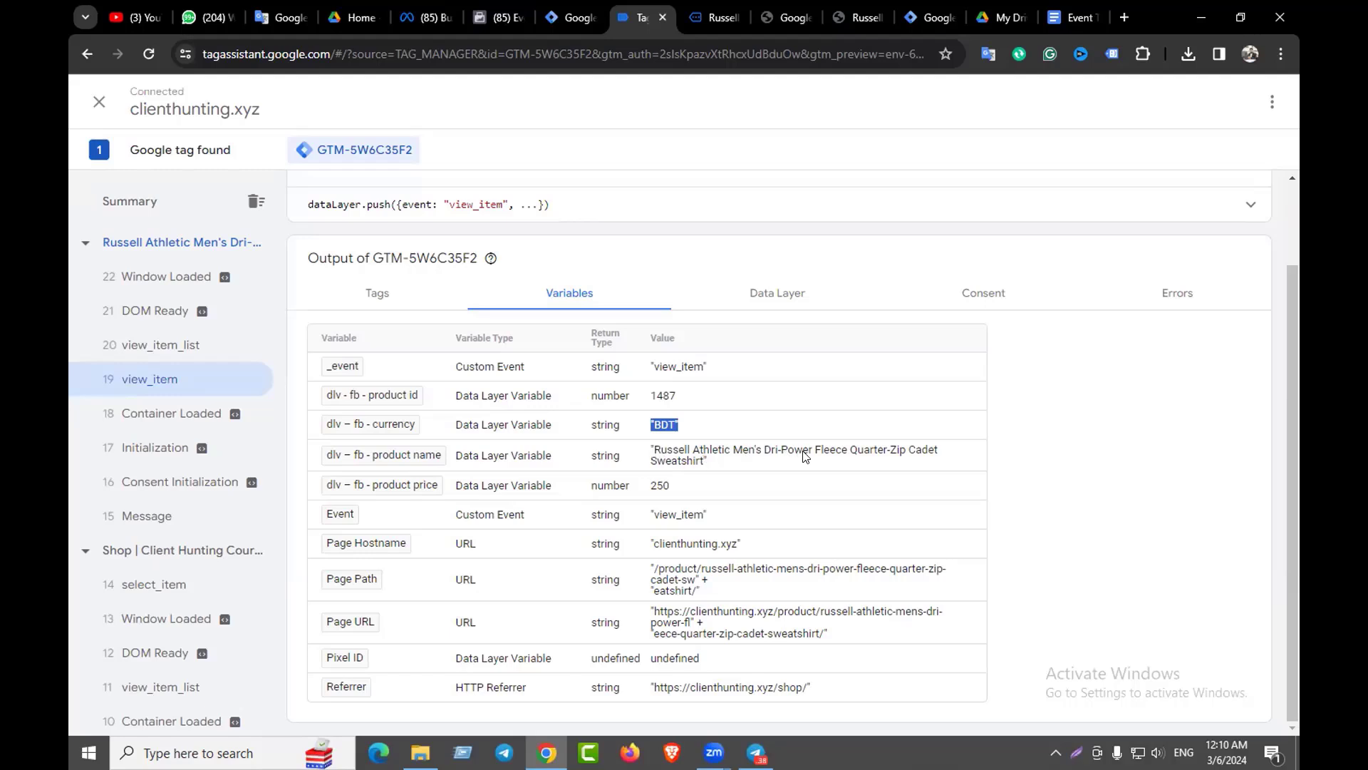
{"action": "key", "text": "ctrl+Tab"}
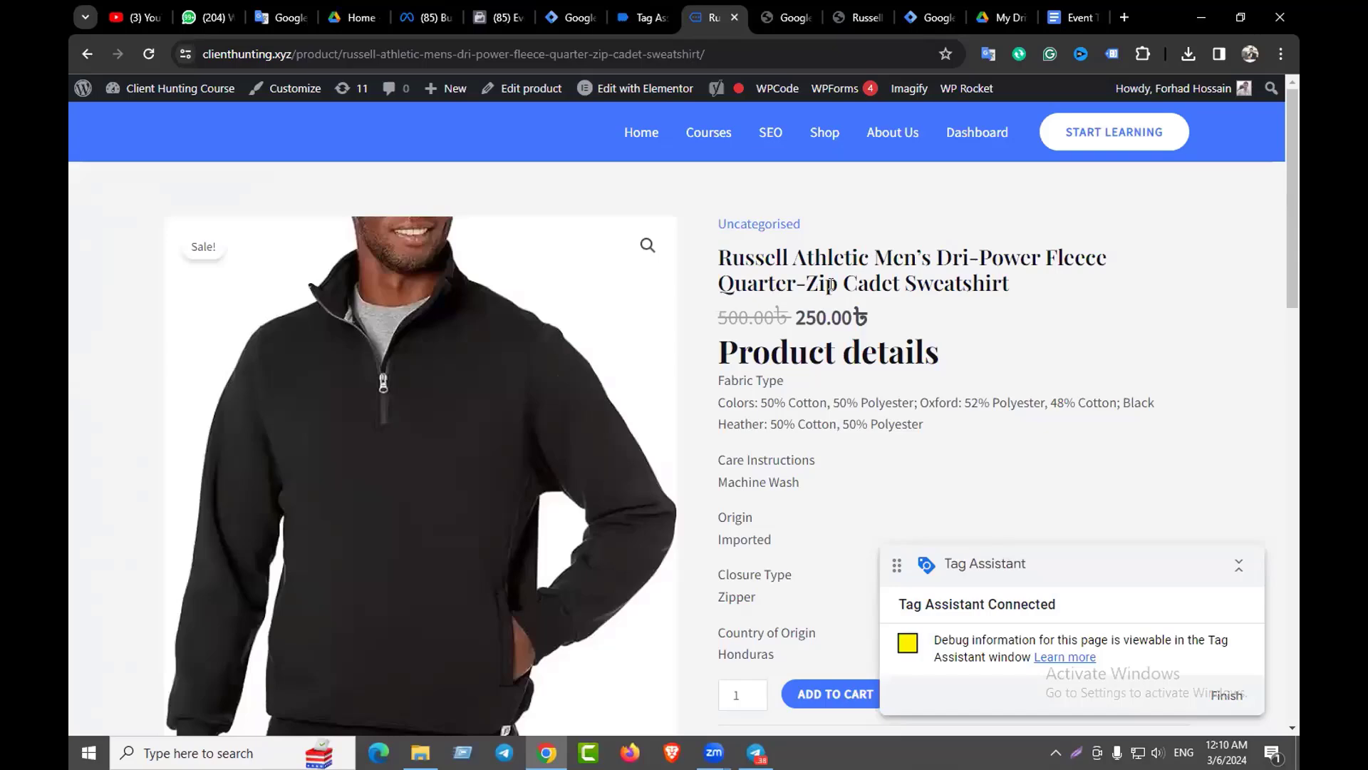
{"action": "key", "text": "ctrl+shift+Tab"}
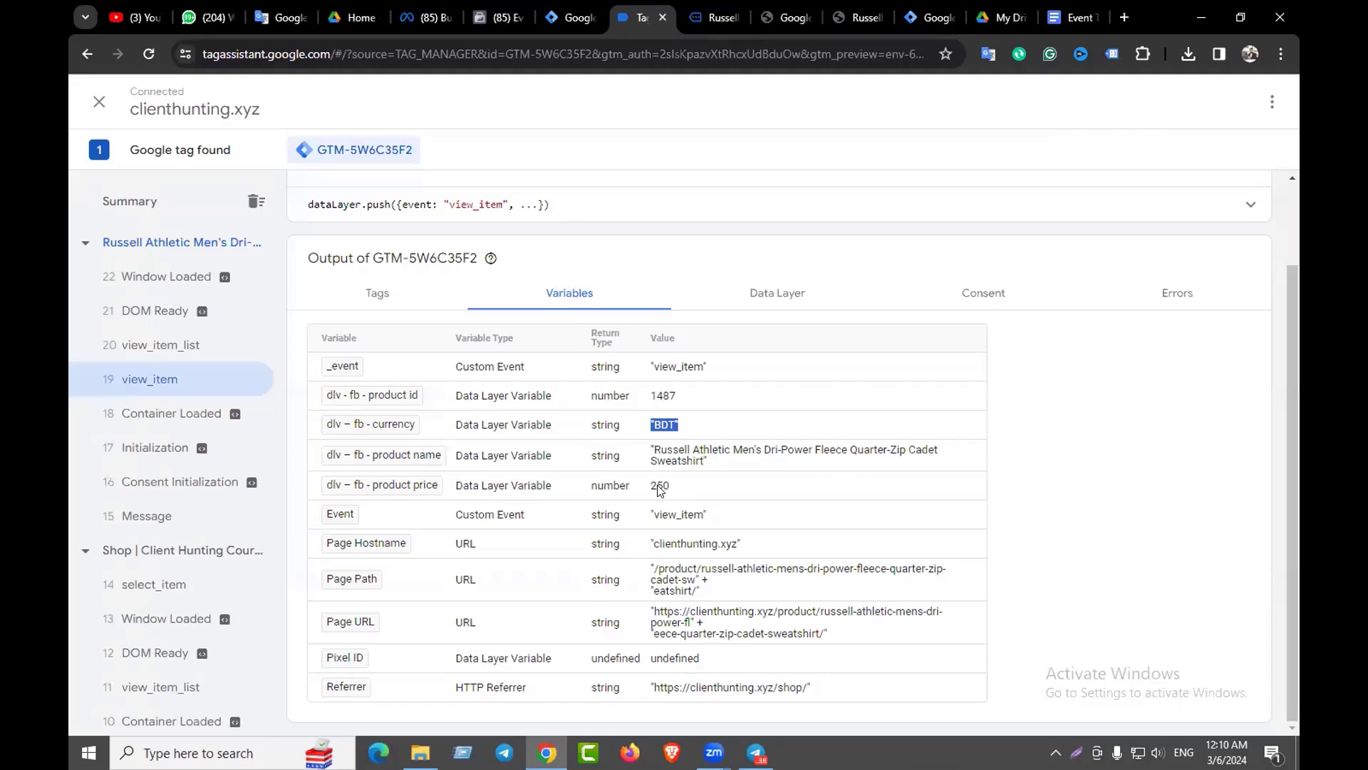
{"action": "left_click", "coordinate": [702, 19]}
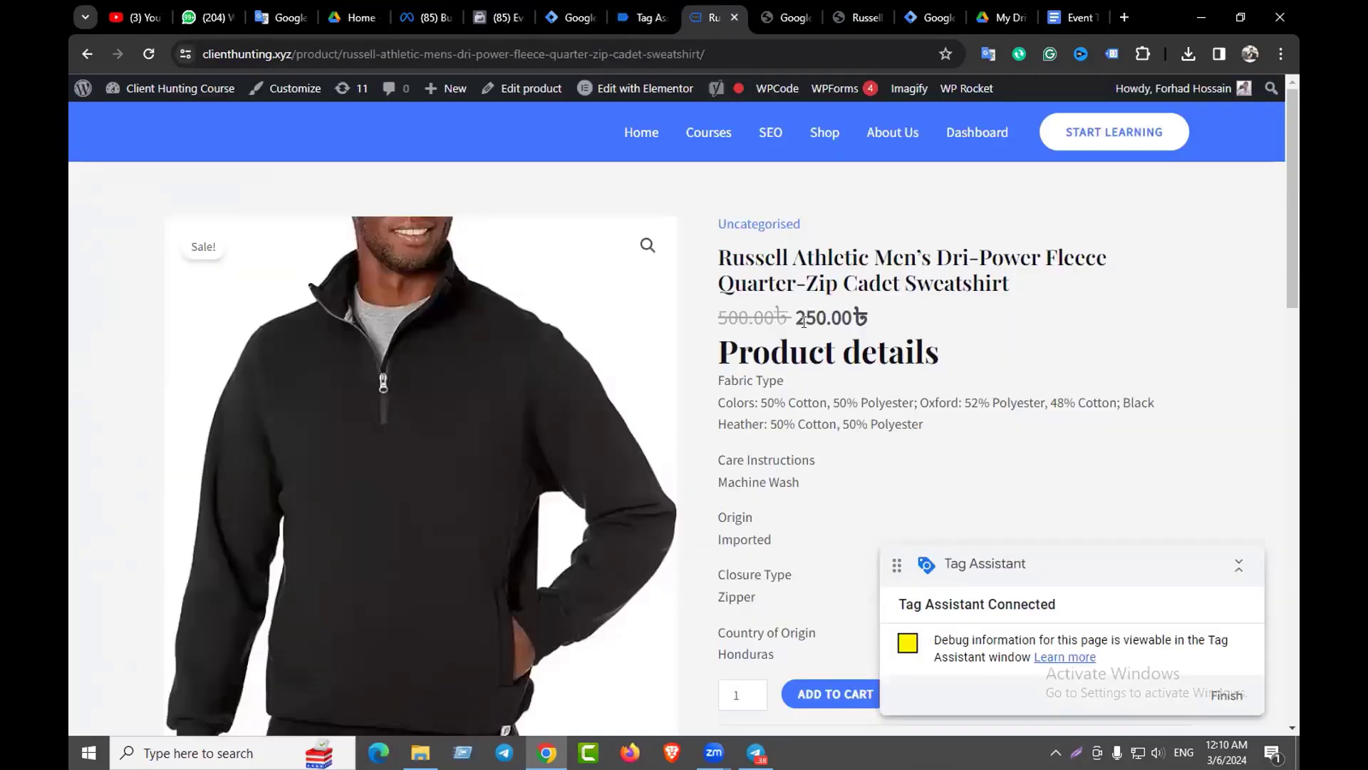
{"action": "left_click", "coordinate": [642, 17]}
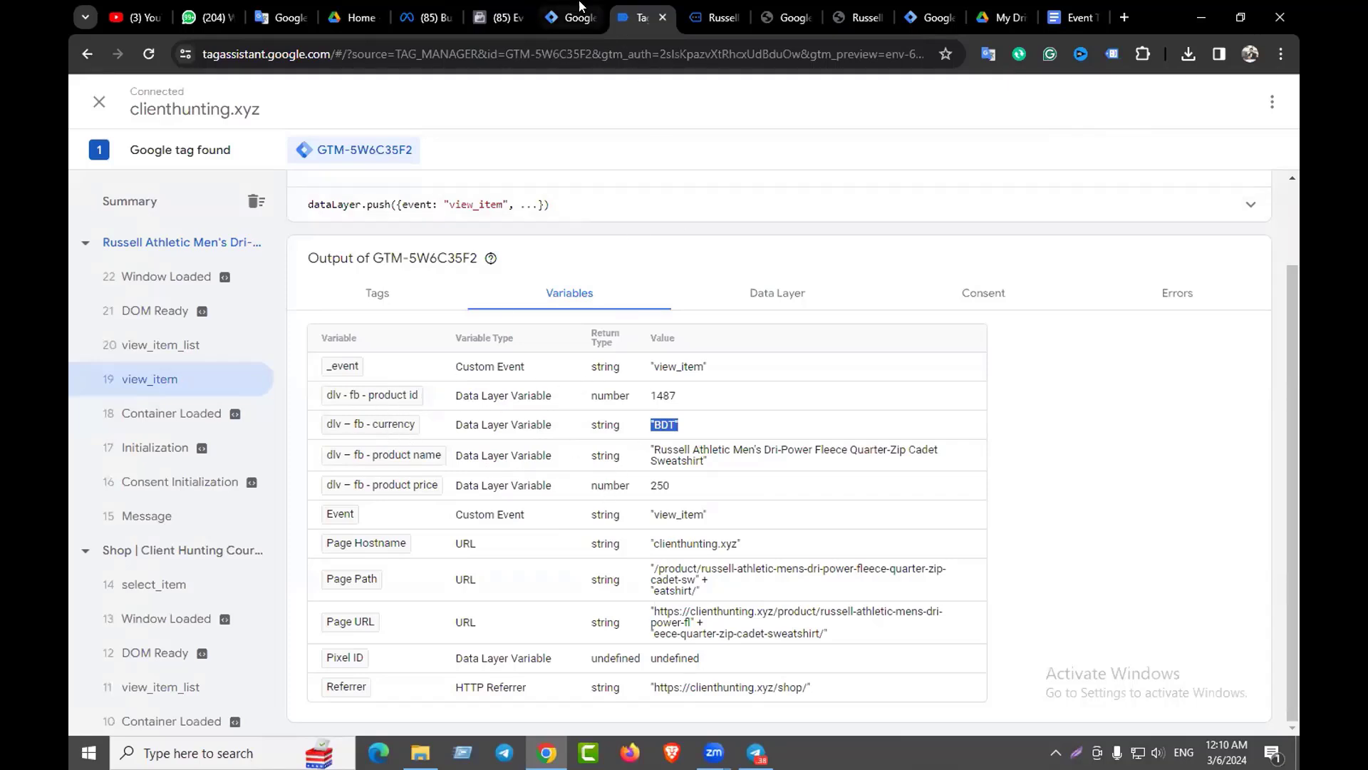
Review the Add to cart Event section of the Event Tracking for Pixel document, including its tag, trigger, parameters and data layer variables
{"action": "left_click", "coordinate": [499, 17]}
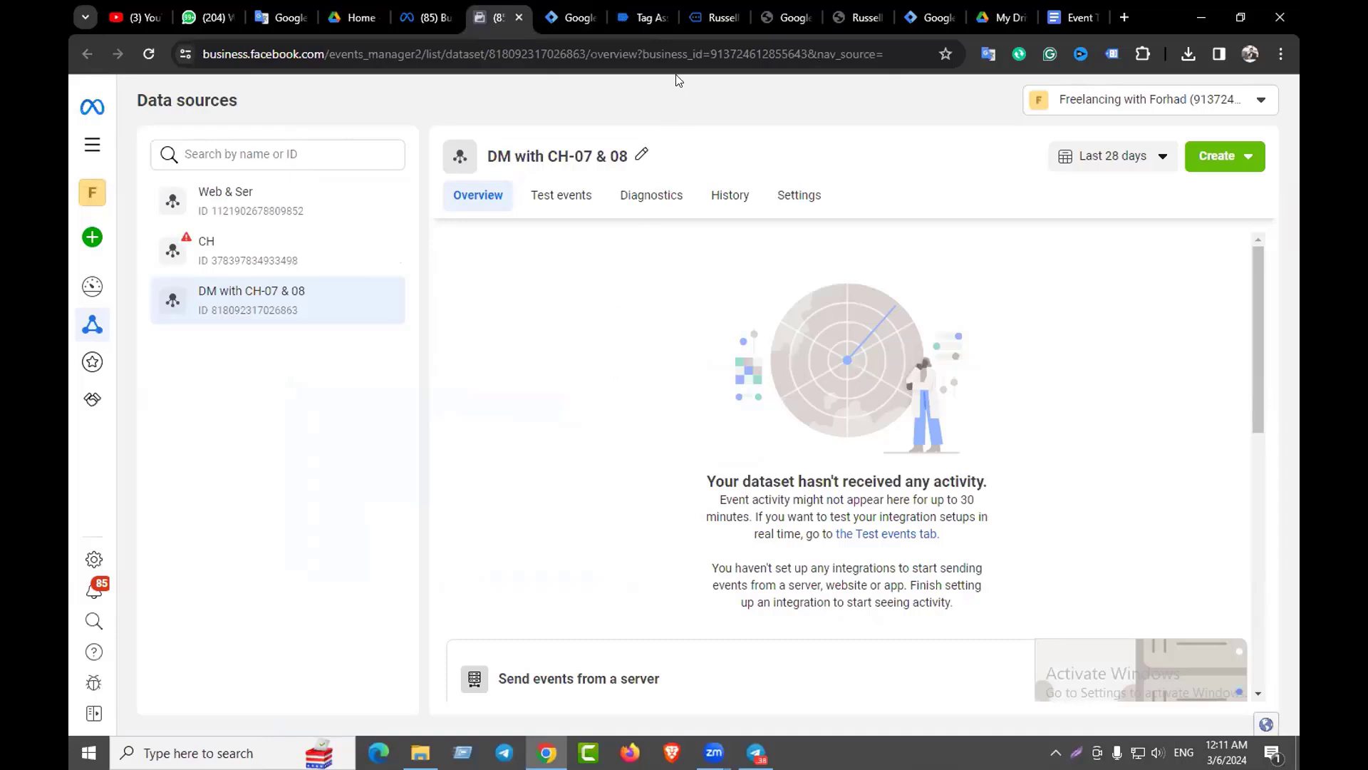
{"action": "left_click", "coordinate": [570, 17]}
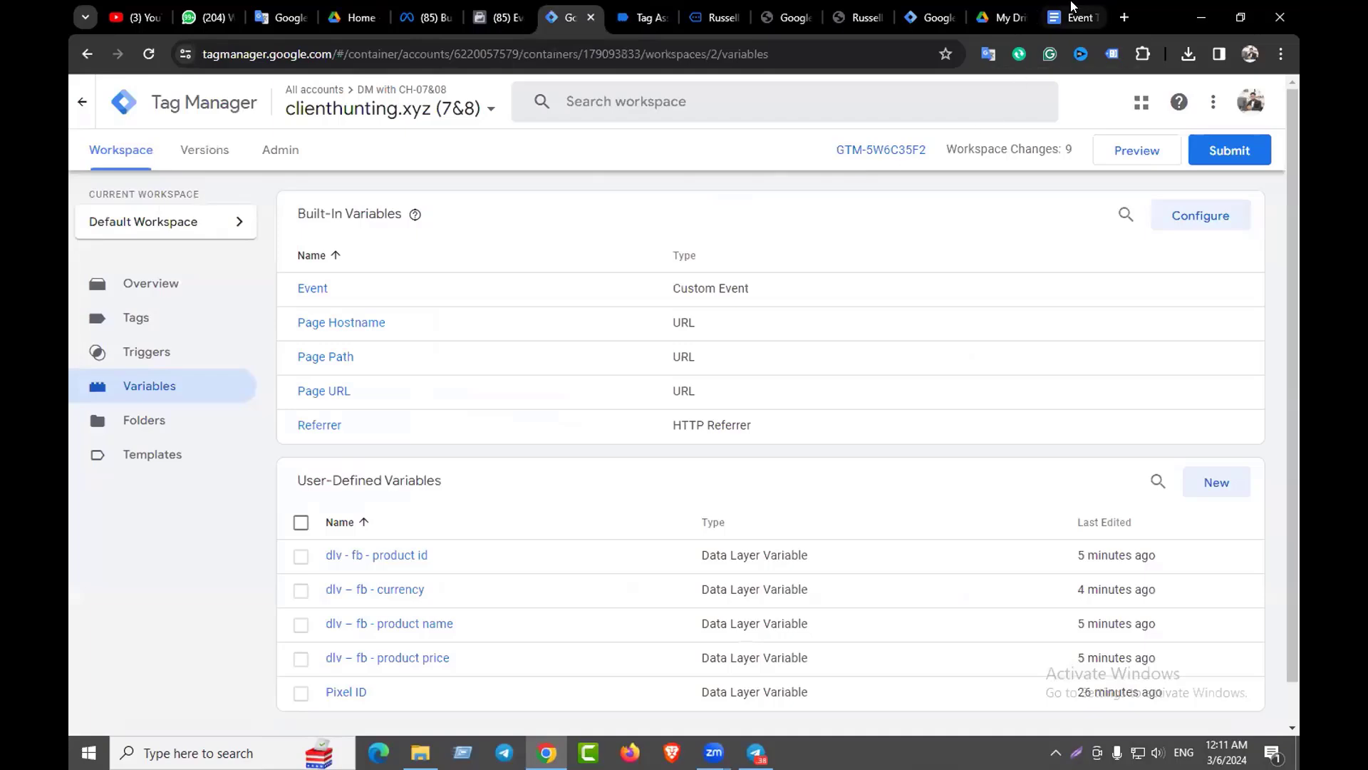
{"action": "left_click", "coordinate": [1073, 17]}
{"action": "scroll", "coordinate": [601, 438], "scroll_direction": "down", "scroll_amount": 3}
{"action": "scroll", "coordinate": [602, 438], "scroll_direction": "down", "scroll_amount": 3}
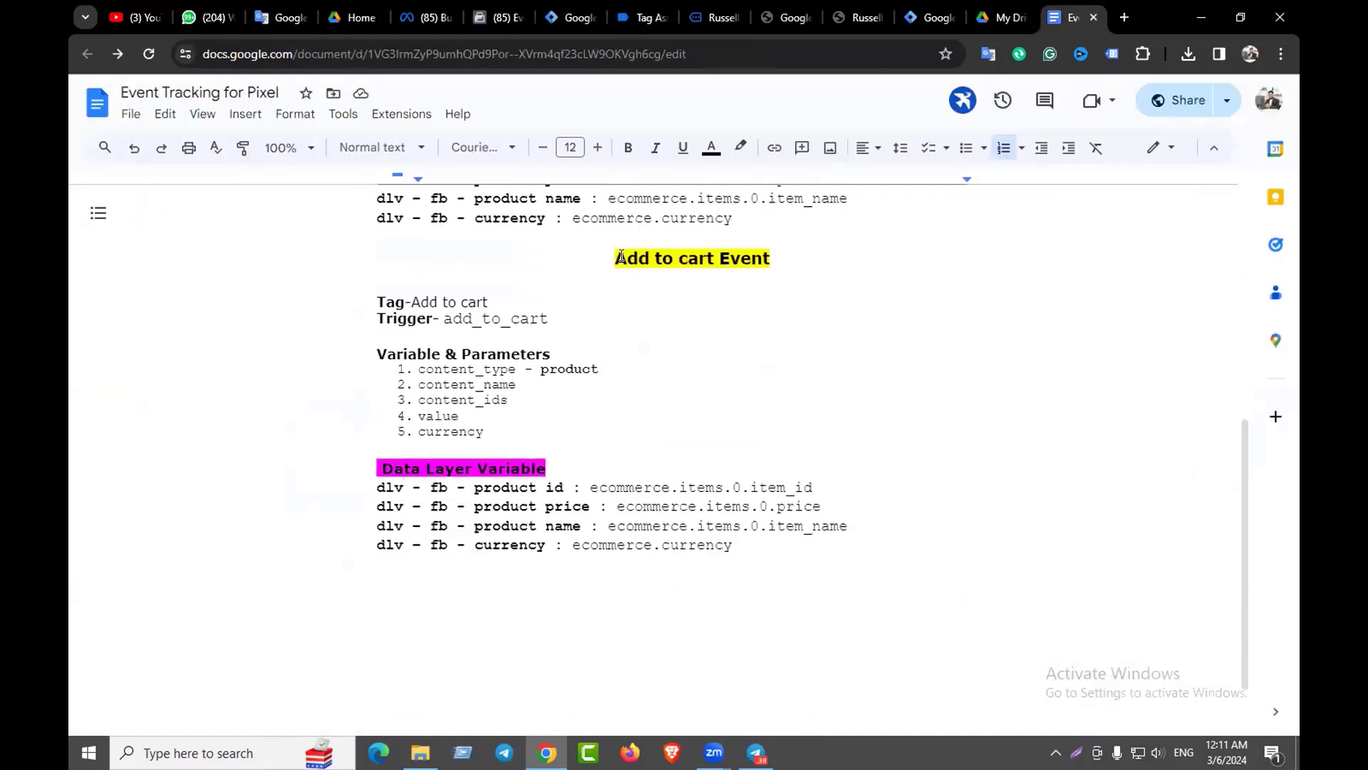
{"action": "left_click_drag", "start_coordinate": [619, 258], "coordinate": [771, 260]}
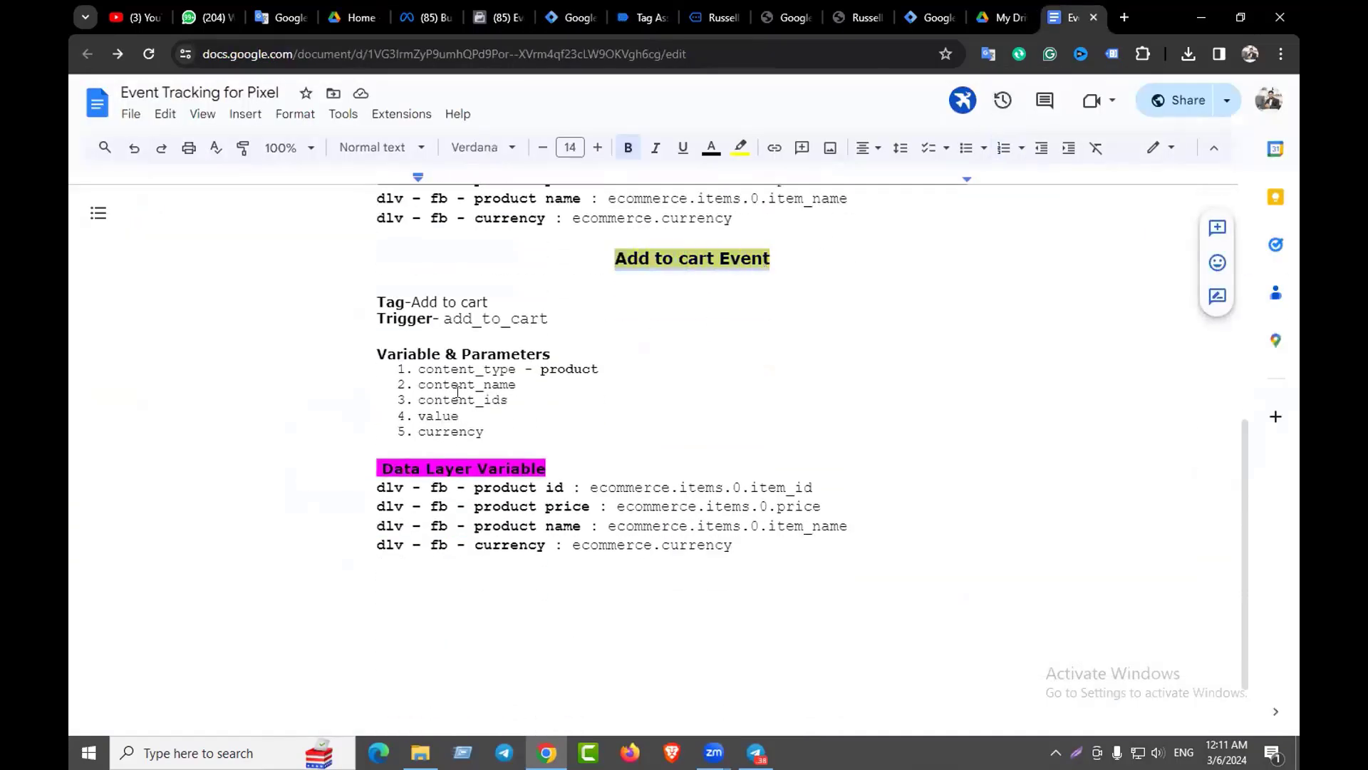
{"action": "left_click_drag", "start_coordinate": [377, 302], "coordinate": [602, 525]}
{"action": "left_click", "coordinate": [627, 399]}
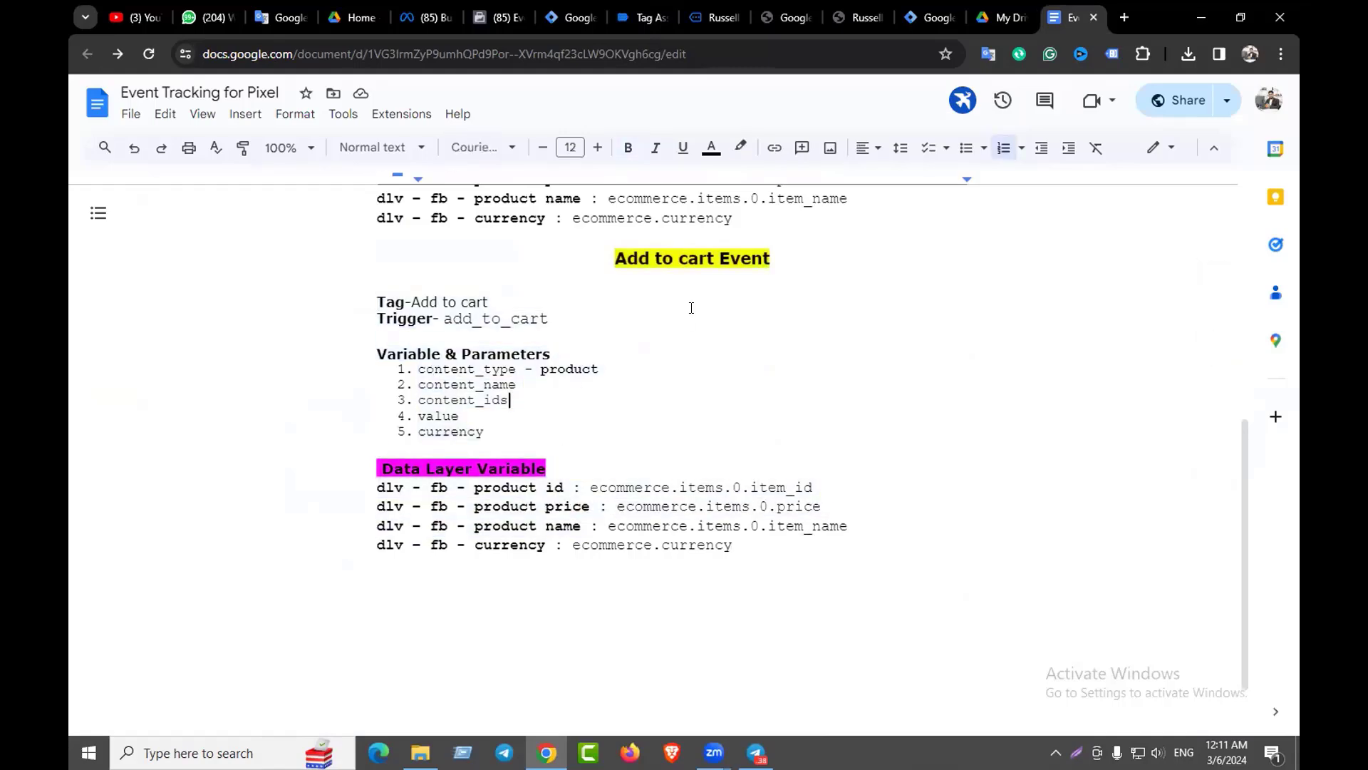
{"action": "left_click", "coordinate": [695, 283]}
{"action": "scroll", "coordinate": [678, 351], "scroll_direction": "up", "scroll_amount": 2}
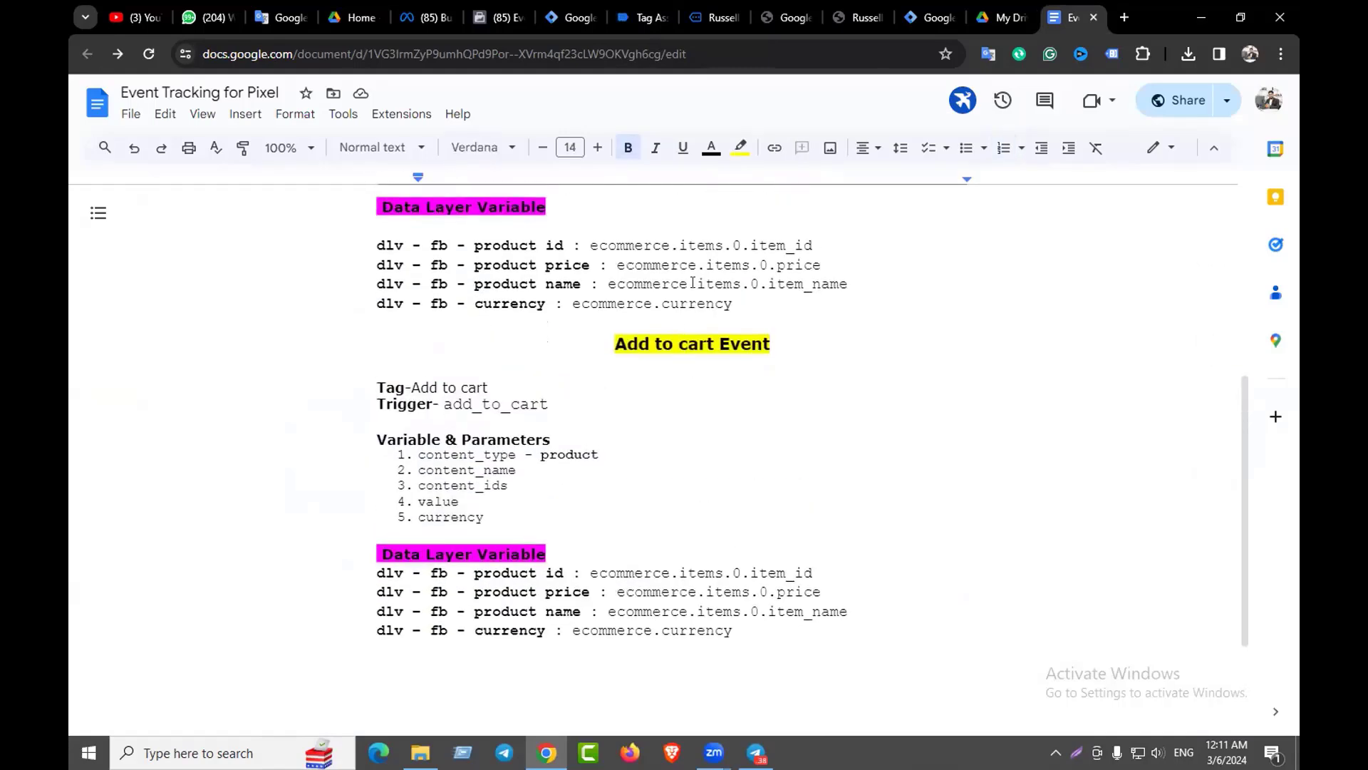
Create a new Facebook Pixel tag in the clienthunting.xyz (7&8) container in Tag Manager
{"action": "left_click", "coordinate": [570, 17]}
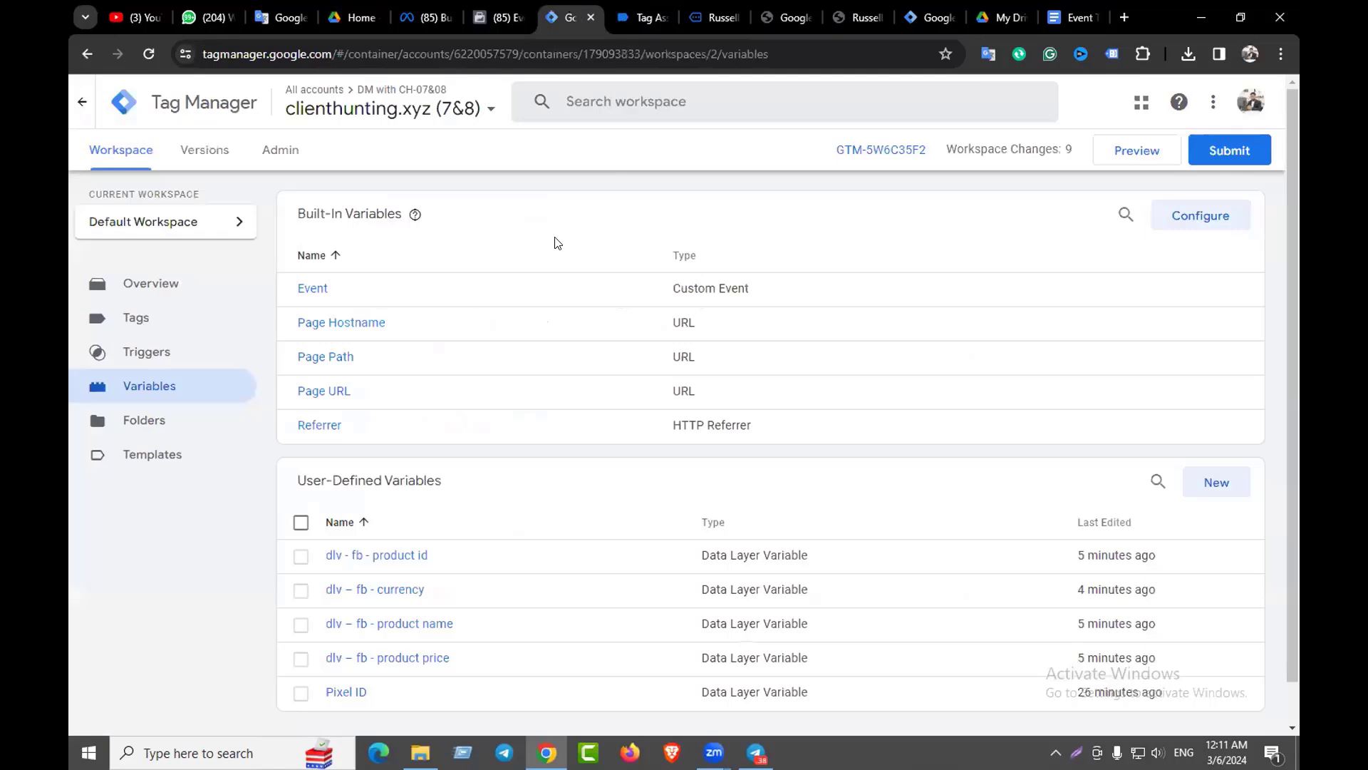
{"action": "left_click", "coordinate": [172, 318]}
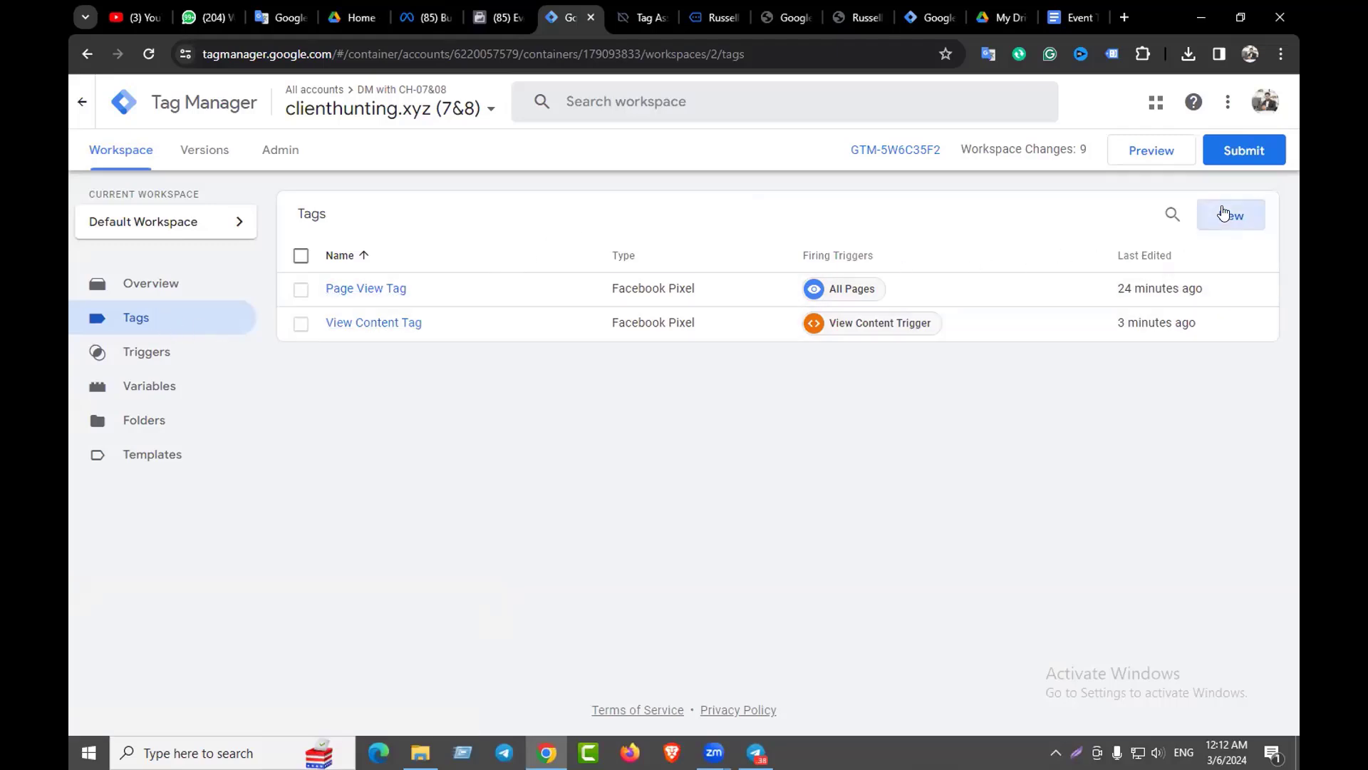
{"action": "left_click", "coordinate": [1228, 214]}
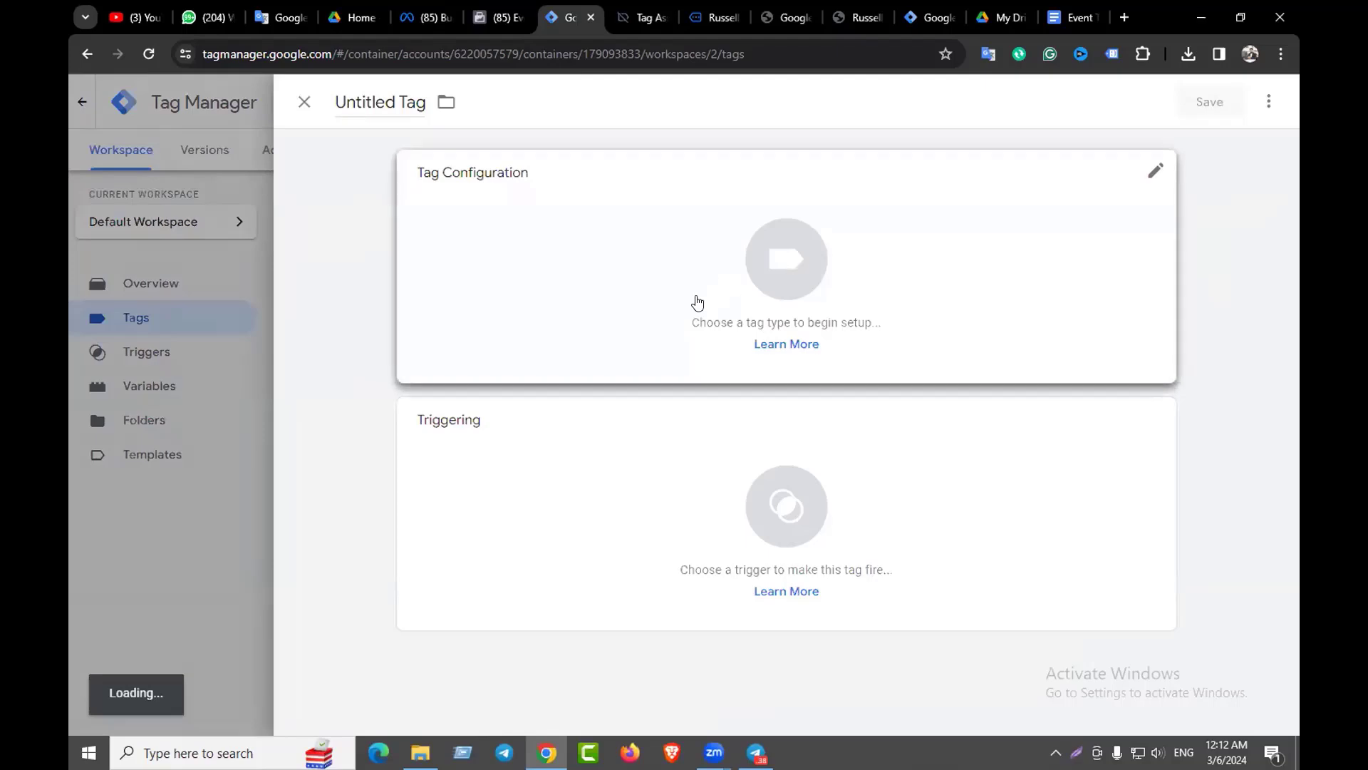
{"action": "left_click", "coordinate": [676, 255]}
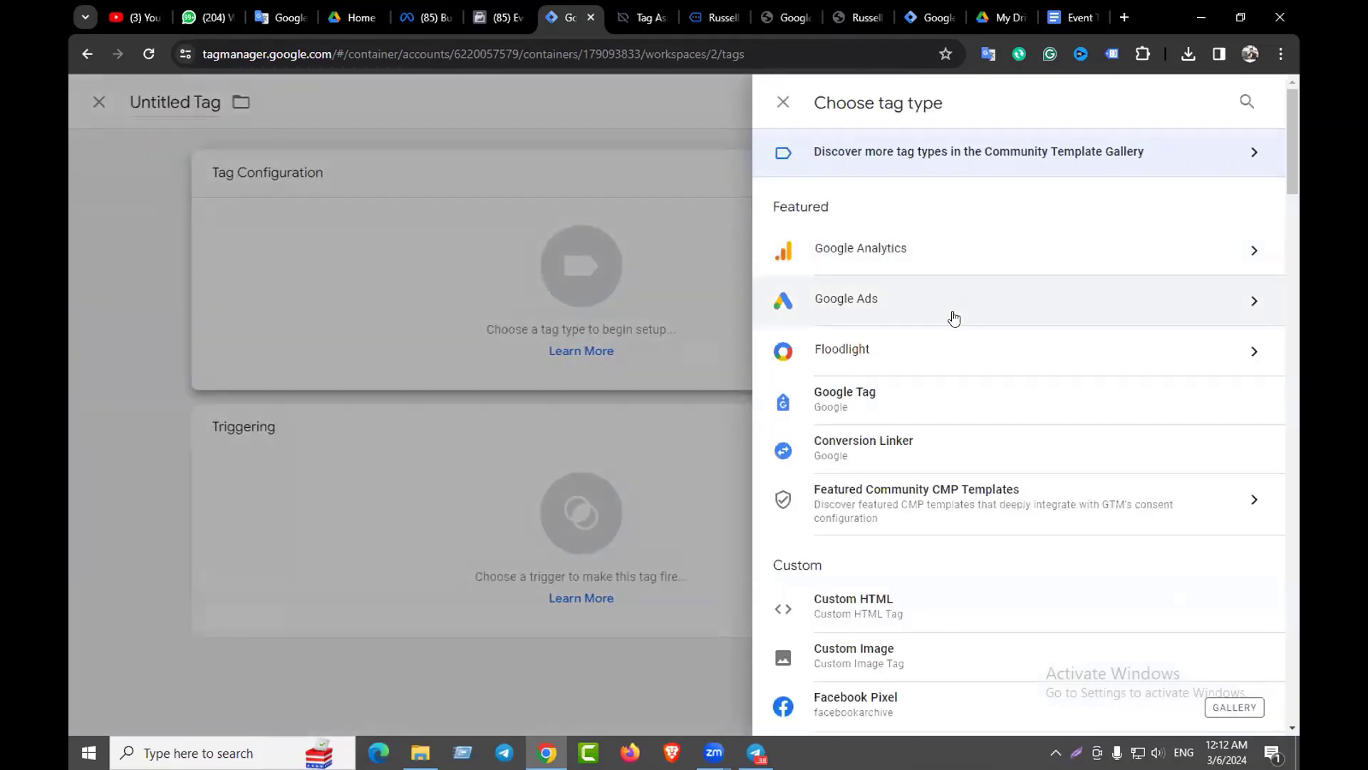
{"action": "scroll", "coordinate": [953, 342], "scroll_direction": "down", "scroll_amount": 3}
{"action": "left_click", "coordinate": [896, 443]}
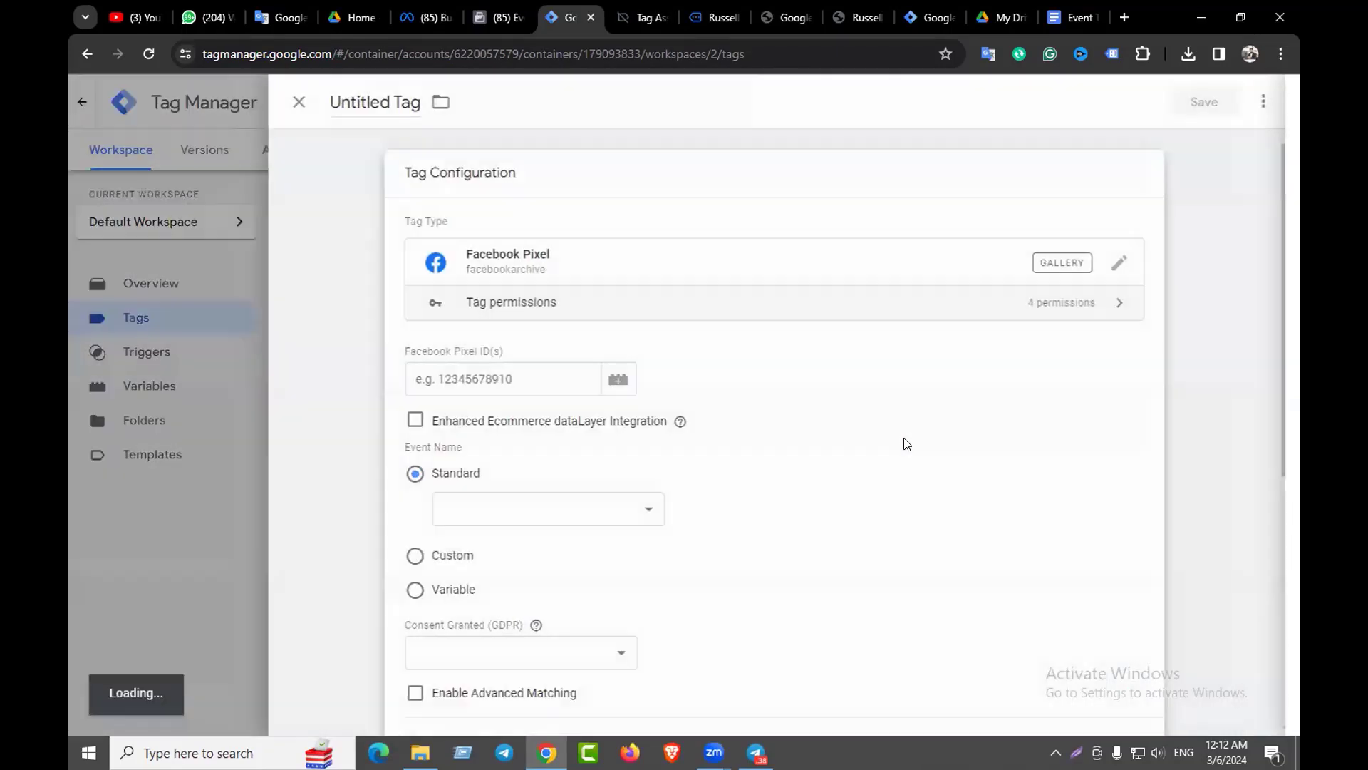
Assign the Pixel ID variable to the tag and set its standard event to AddToCart
{"action": "left_click", "coordinate": [485, 357]}
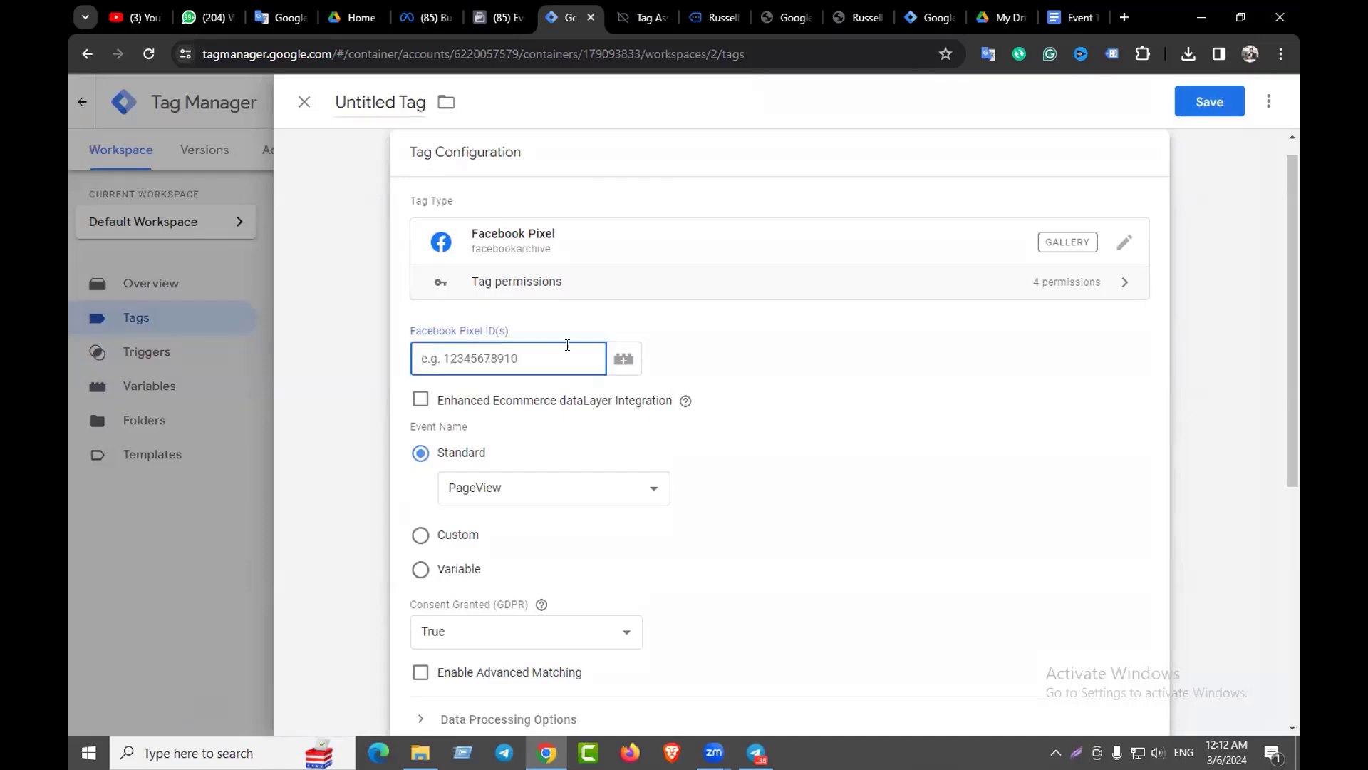
{"action": "left_click", "coordinate": [624, 358]}
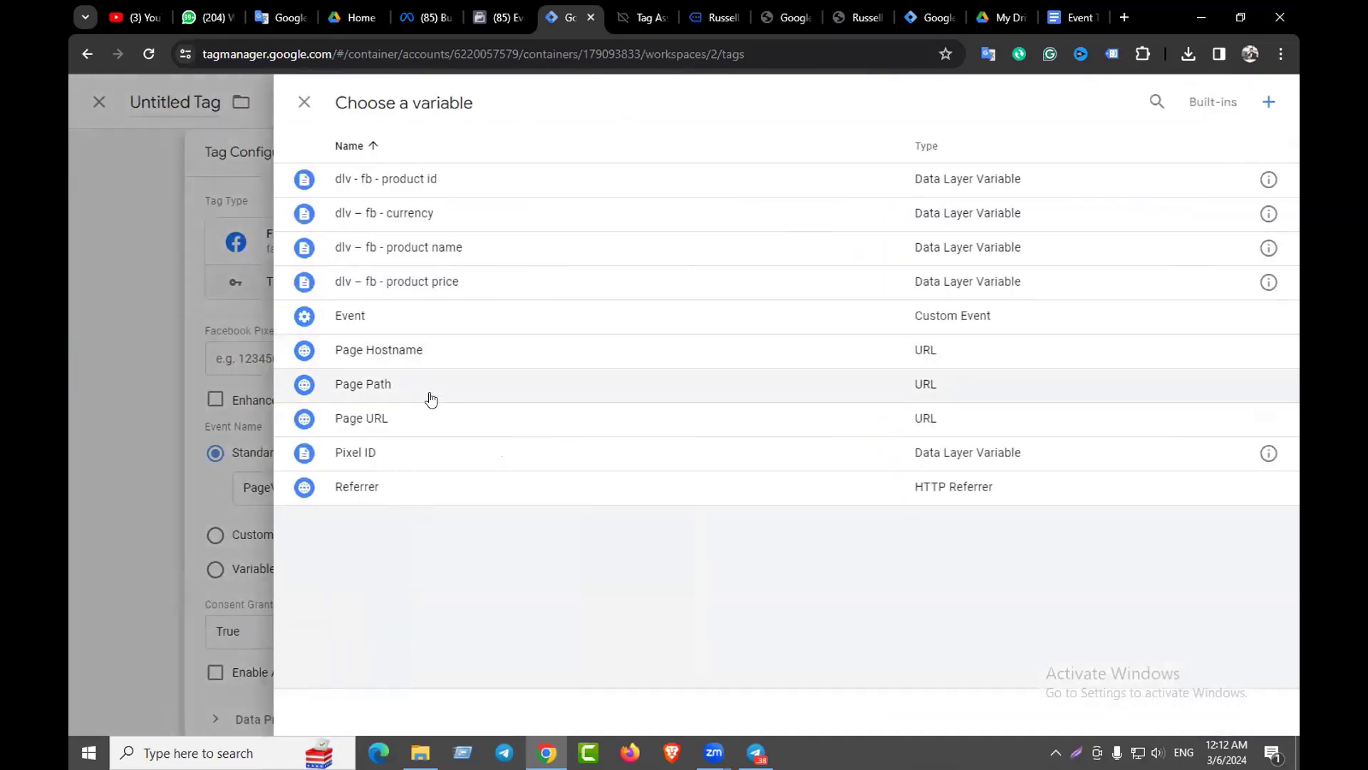
{"action": "left_click", "coordinate": [373, 451]}
{"action": "scroll", "coordinate": [576, 384], "scroll_direction": "down", "scroll_amount": 2}
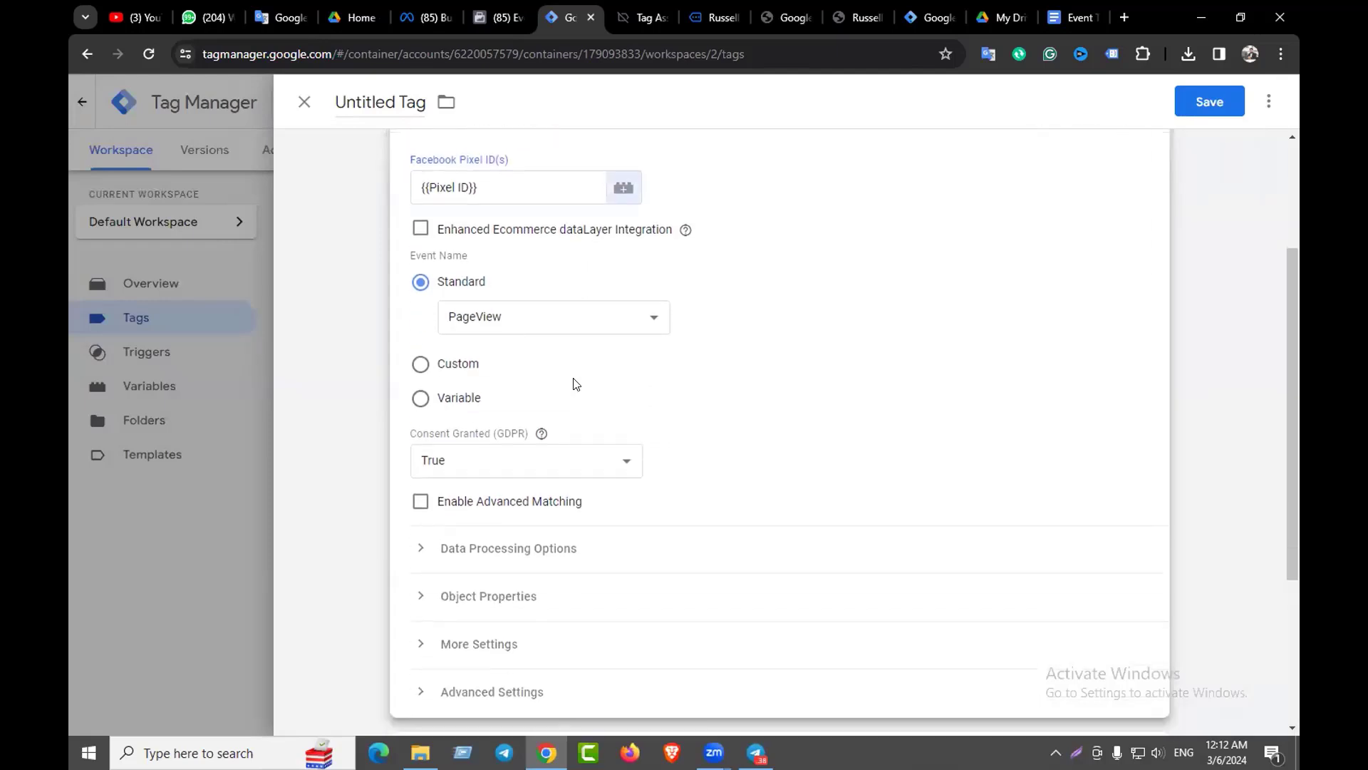
{"action": "left_click", "coordinate": [501, 321]}
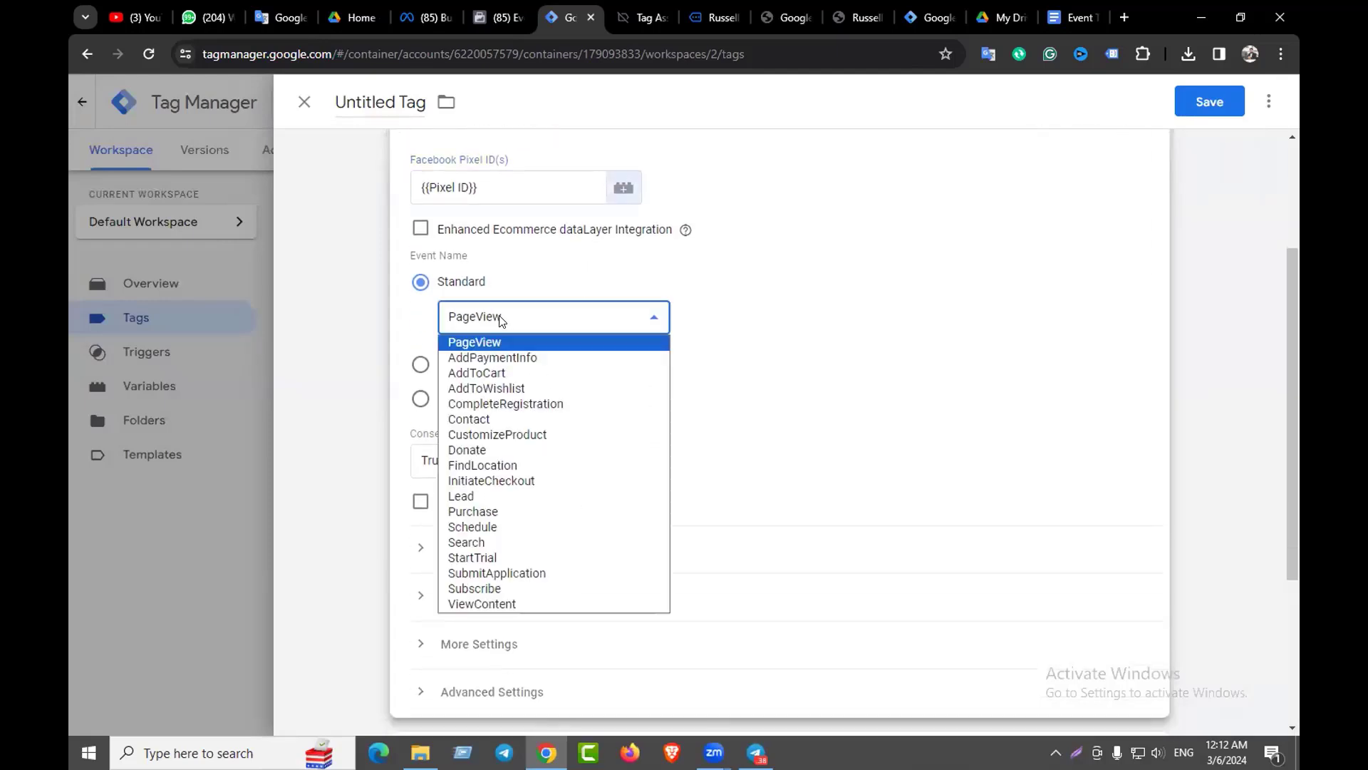
{"action": "left_click", "coordinate": [510, 373]}
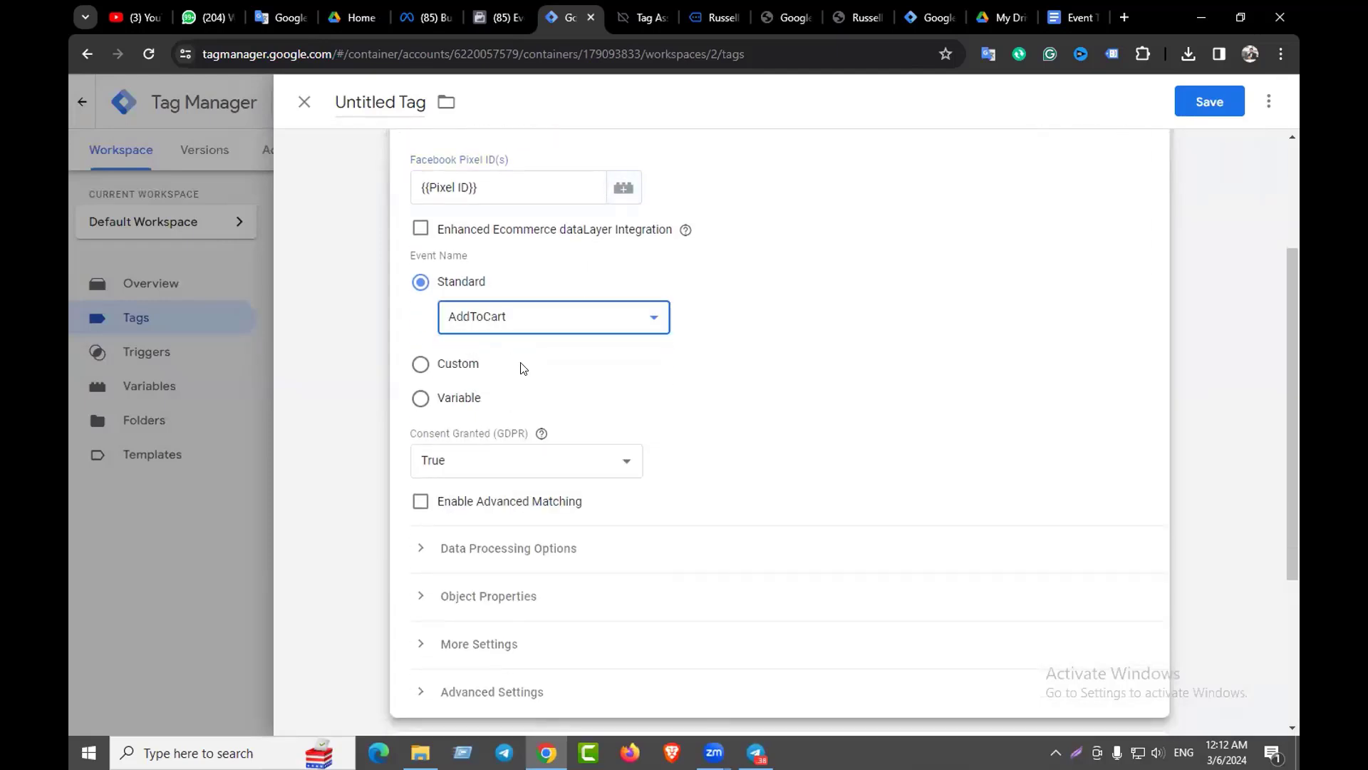
Create a new trigger of type Custom Event for the AddToCart tag
{"action": "scroll", "coordinate": [727, 326], "scroll_direction": "down", "scroll_amount": 3}
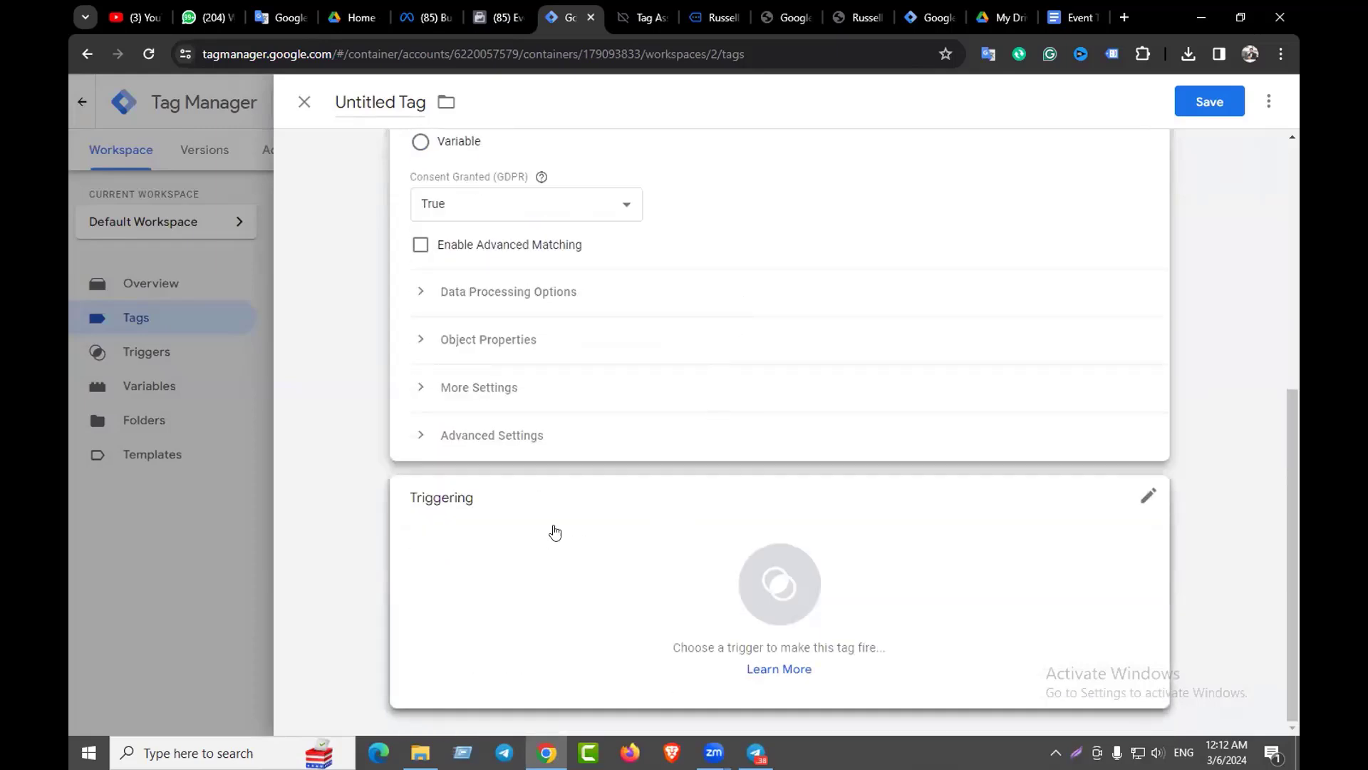
{"action": "left_click", "coordinate": [627, 528]}
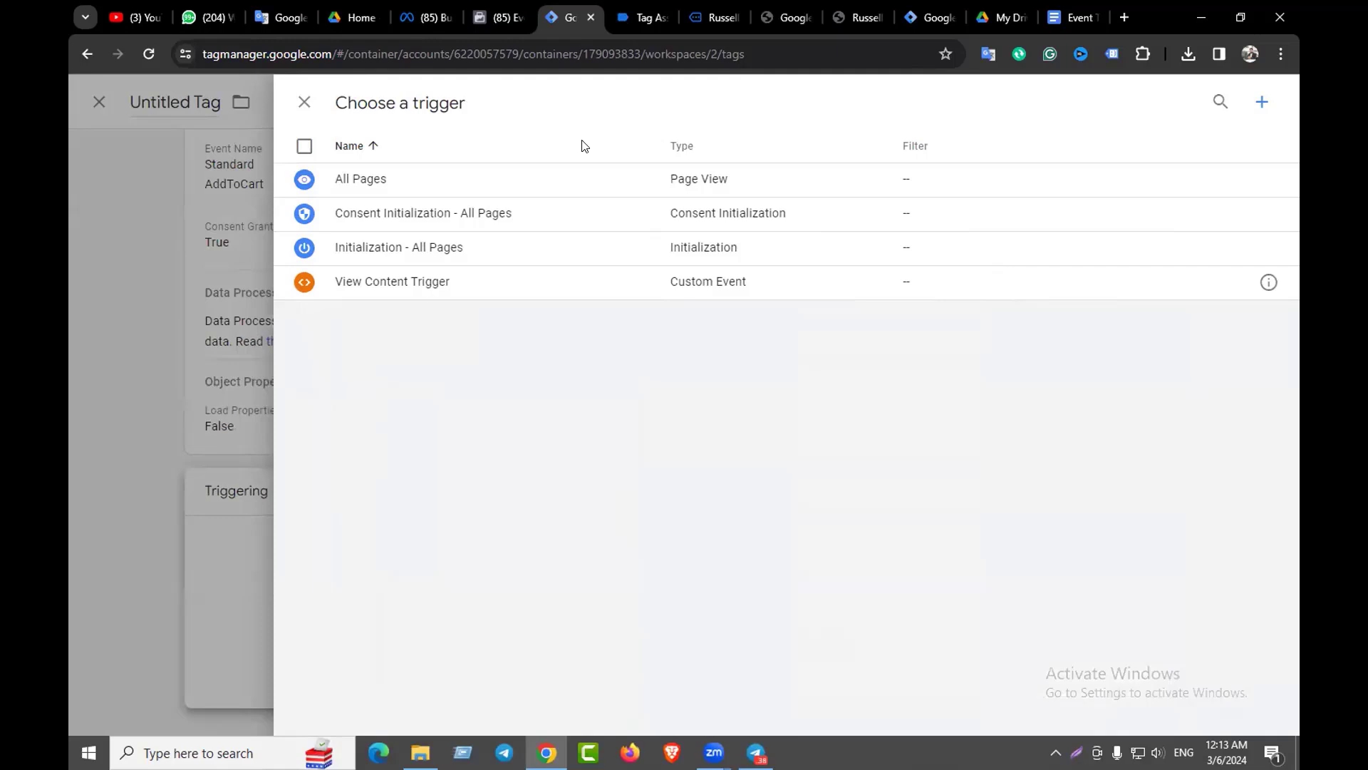
{"action": "left_click", "coordinate": [1261, 105]}
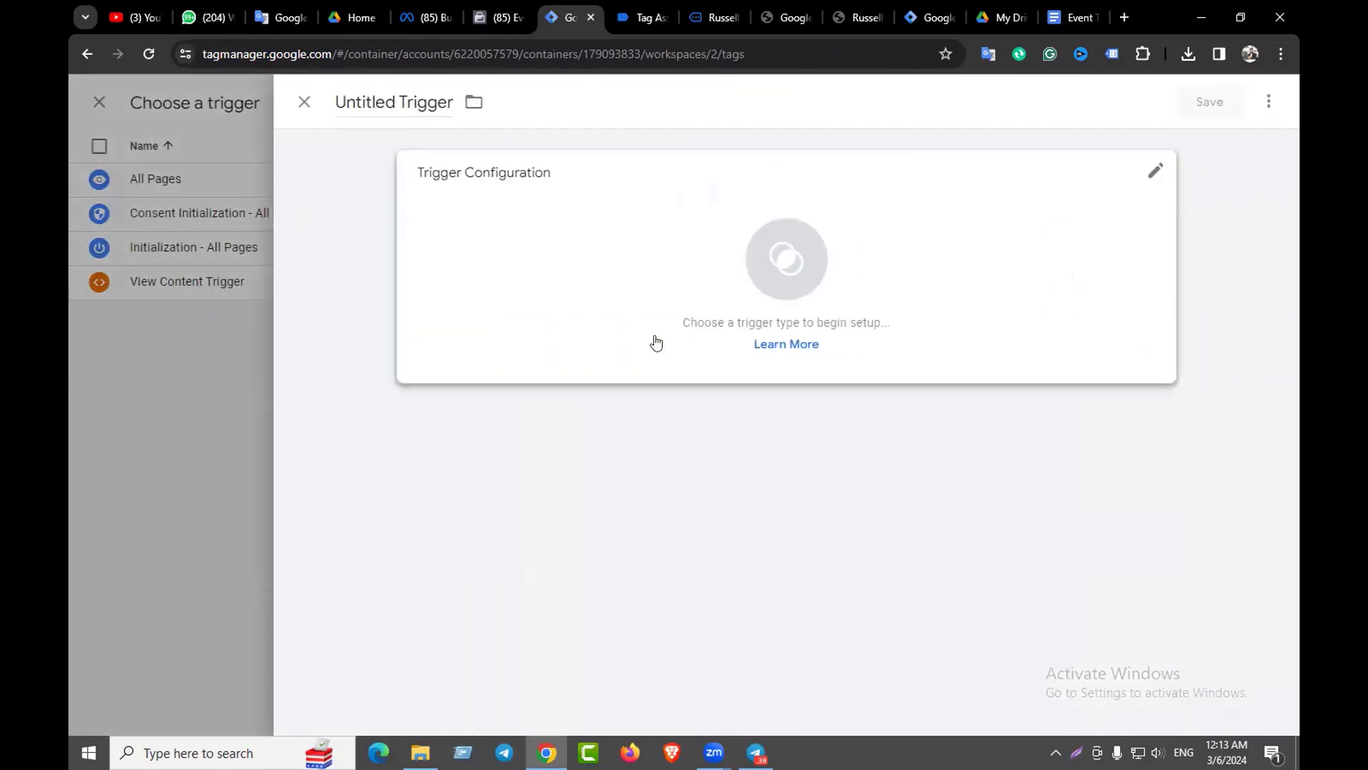
{"action": "left_click", "coordinate": [744, 273]}
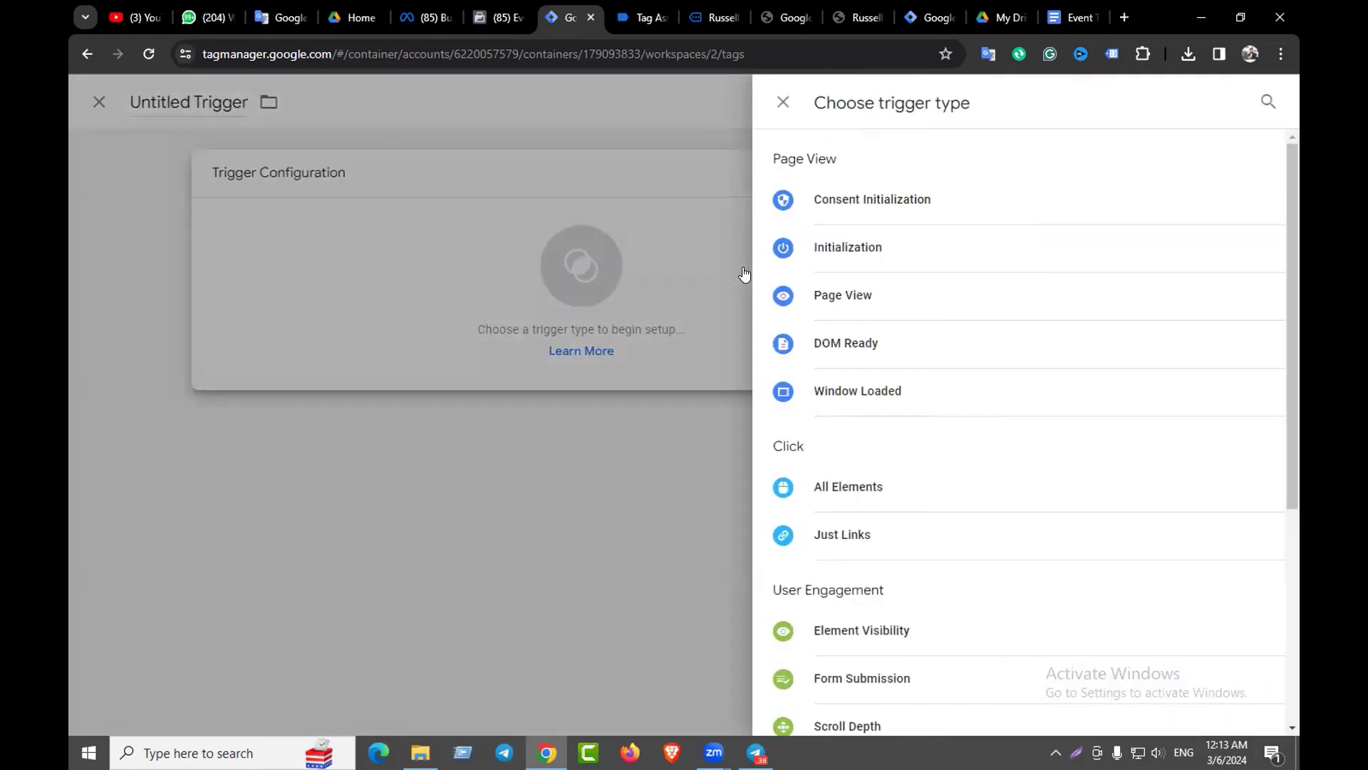
{"action": "scroll", "coordinate": [925, 306], "scroll_direction": "down", "scroll_amount": 5}
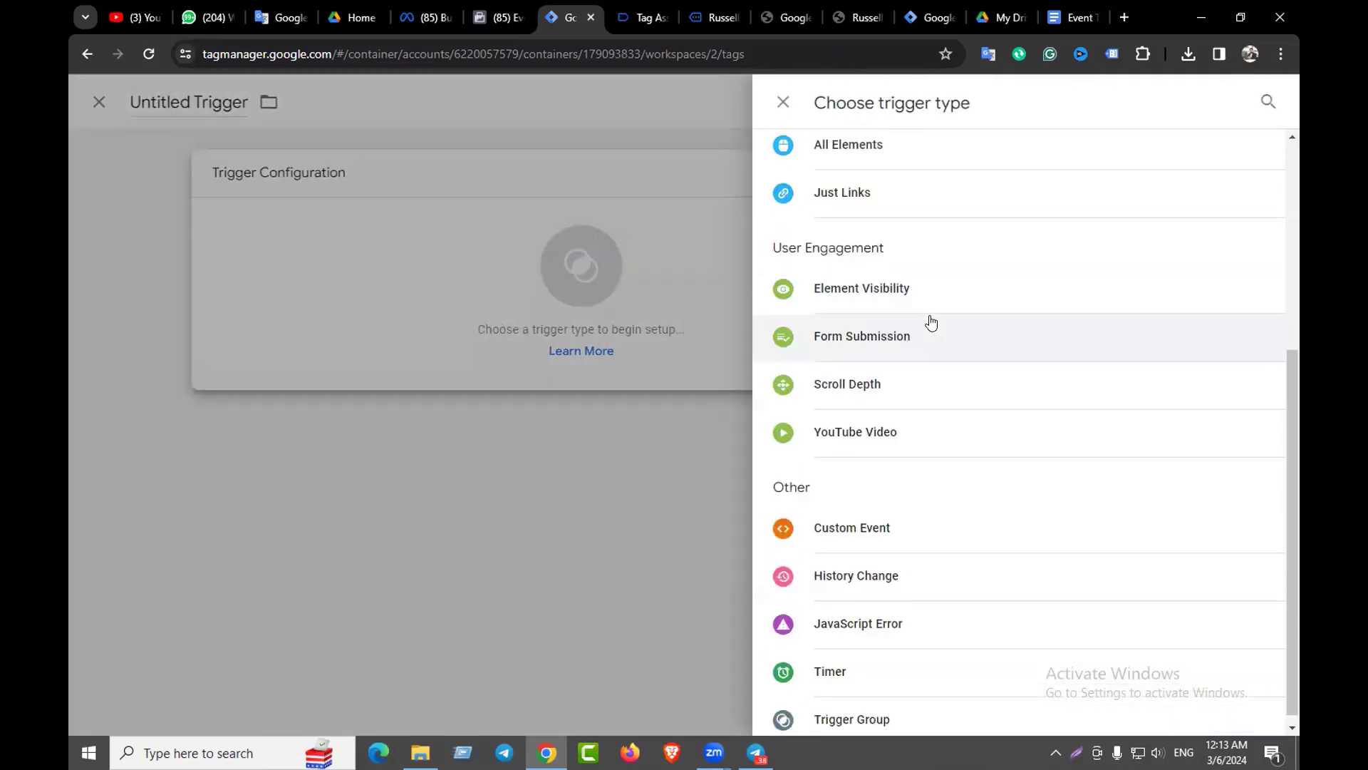
{"action": "left_click", "coordinate": [857, 519]}
{"action": "left_click", "coordinate": [503, 349]}
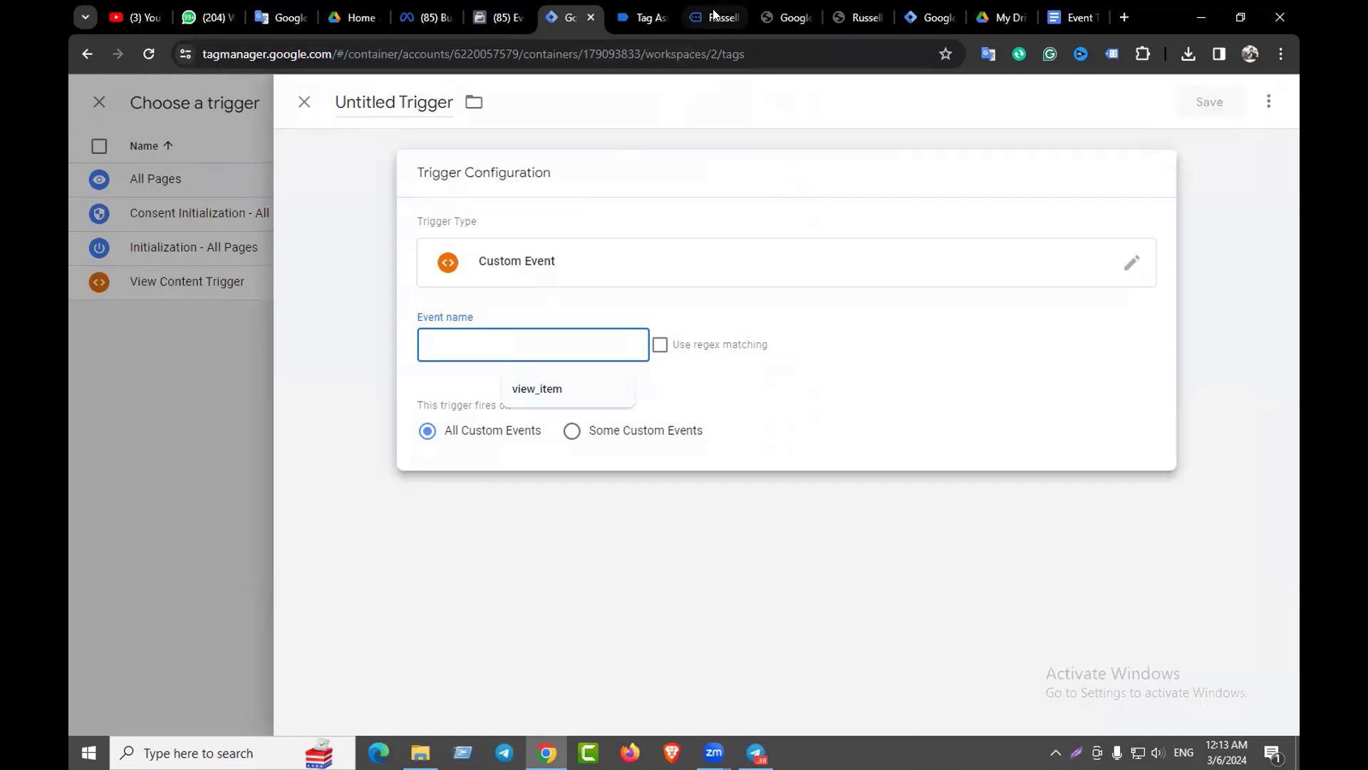
Check the event list in Tag Assistant, and add the Russell Athletic sweatshirt to the cart on its product page
{"action": "left_click", "coordinate": [642, 17]}
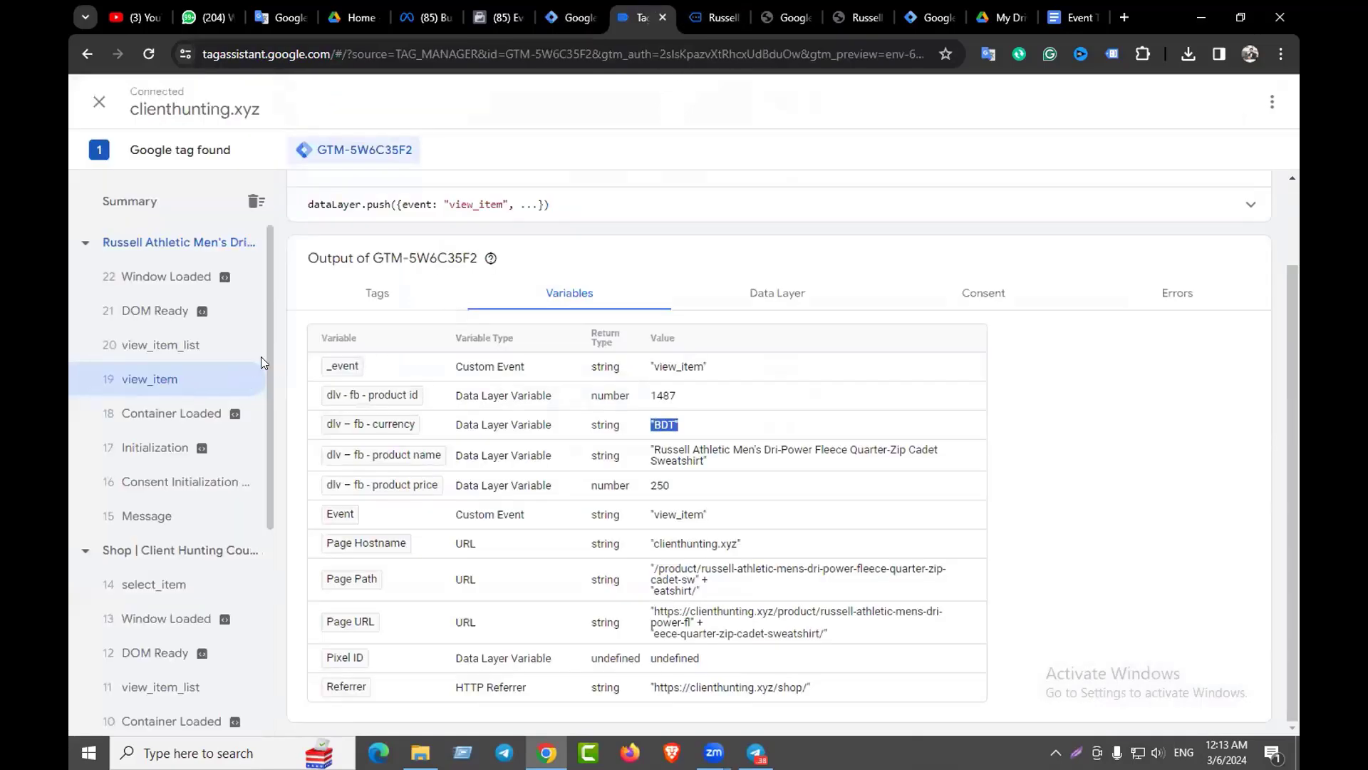
{"action": "left_click", "coordinate": [375, 344]}
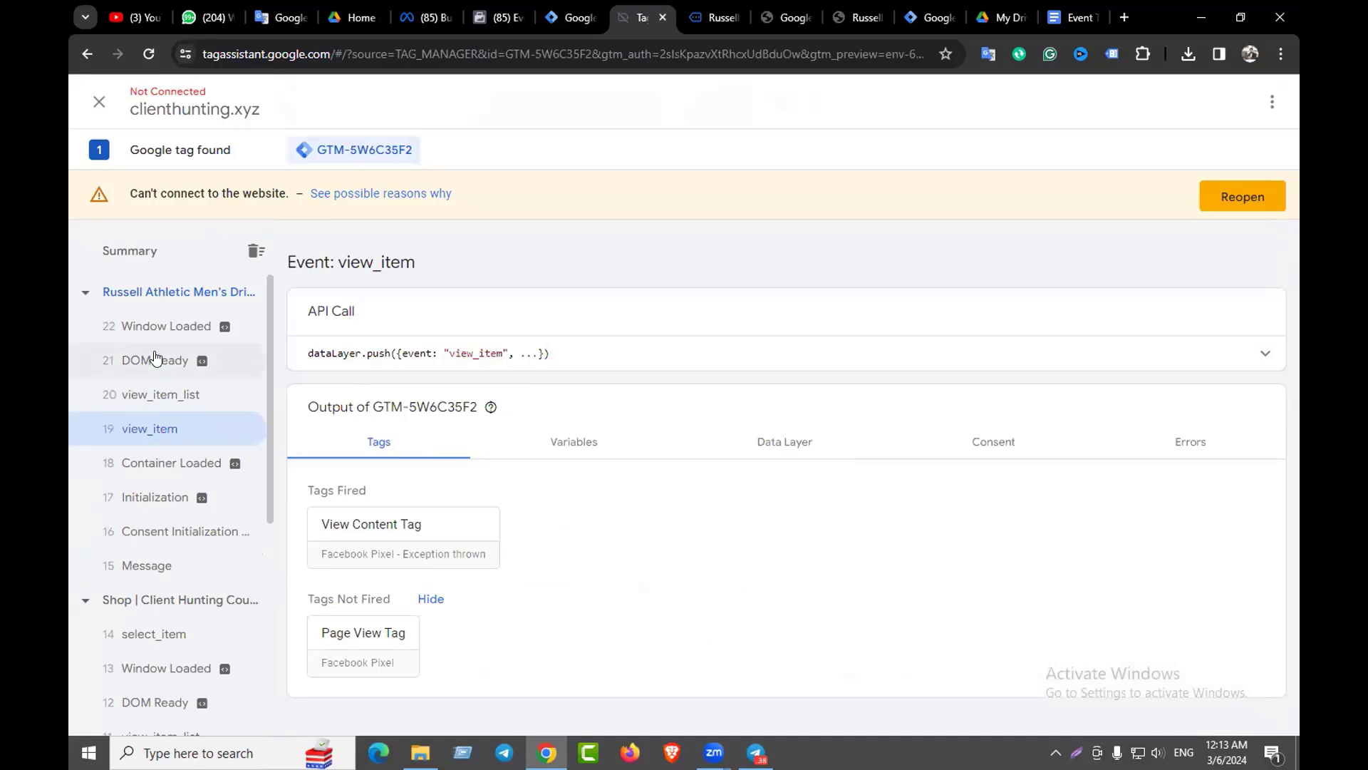
{"action": "scroll", "coordinate": [144, 409], "scroll_direction": "down", "scroll_amount": 1}
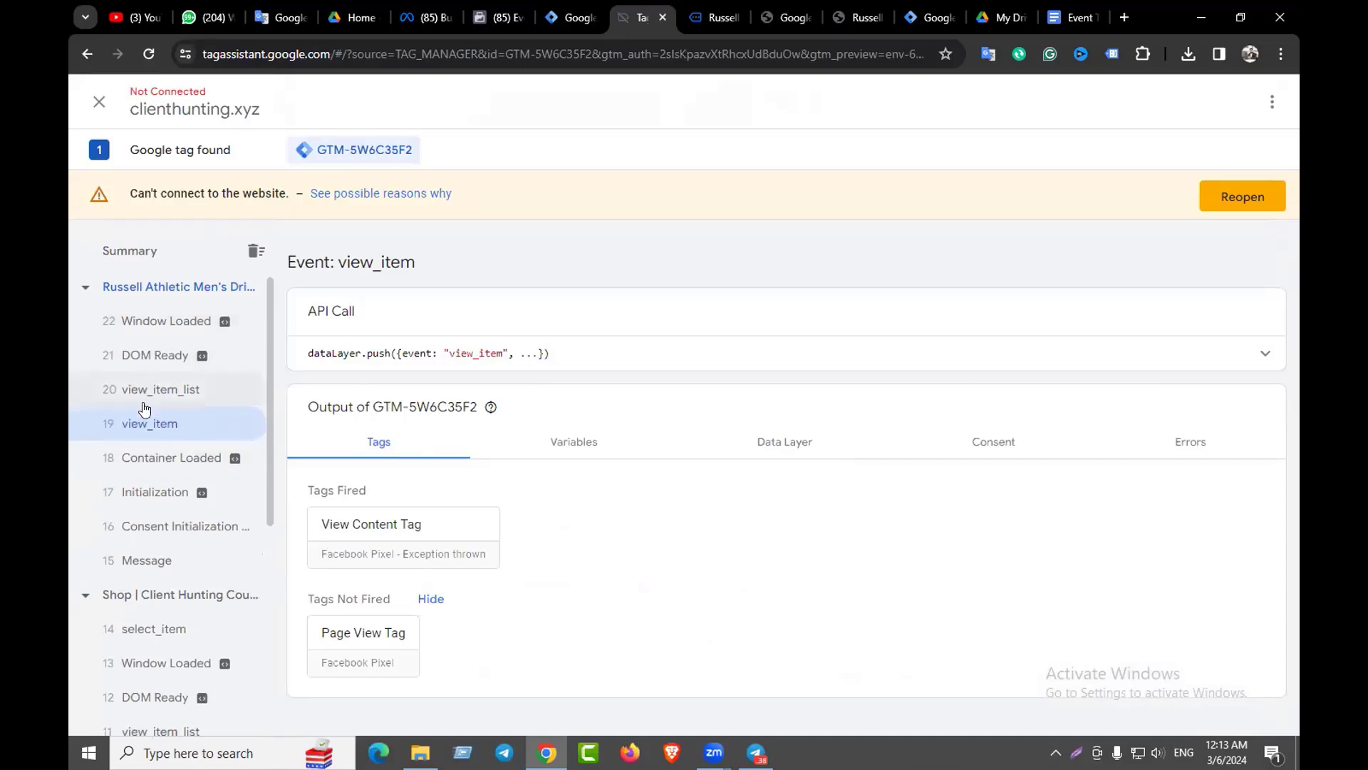
{"action": "scroll", "coordinate": [144, 409], "scroll_direction": "down", "scroll_amount": 5}
{"action": "scroll", "coordinate": [145, 492], "scroll_direction": "up", "scroll_amount": 3}
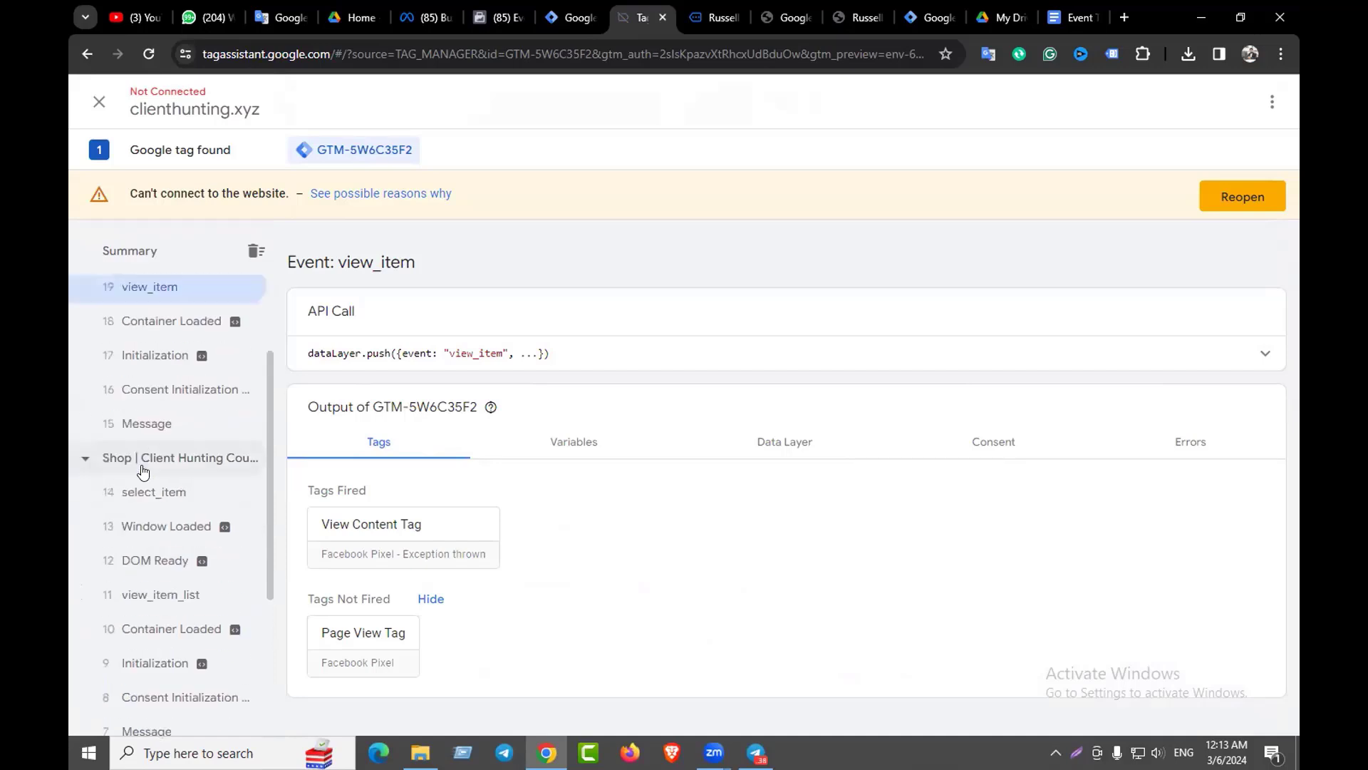
{"action": "scroll", "coordinate": [143, 471], "scroll_direction": "up", "scroll_amount": 2}
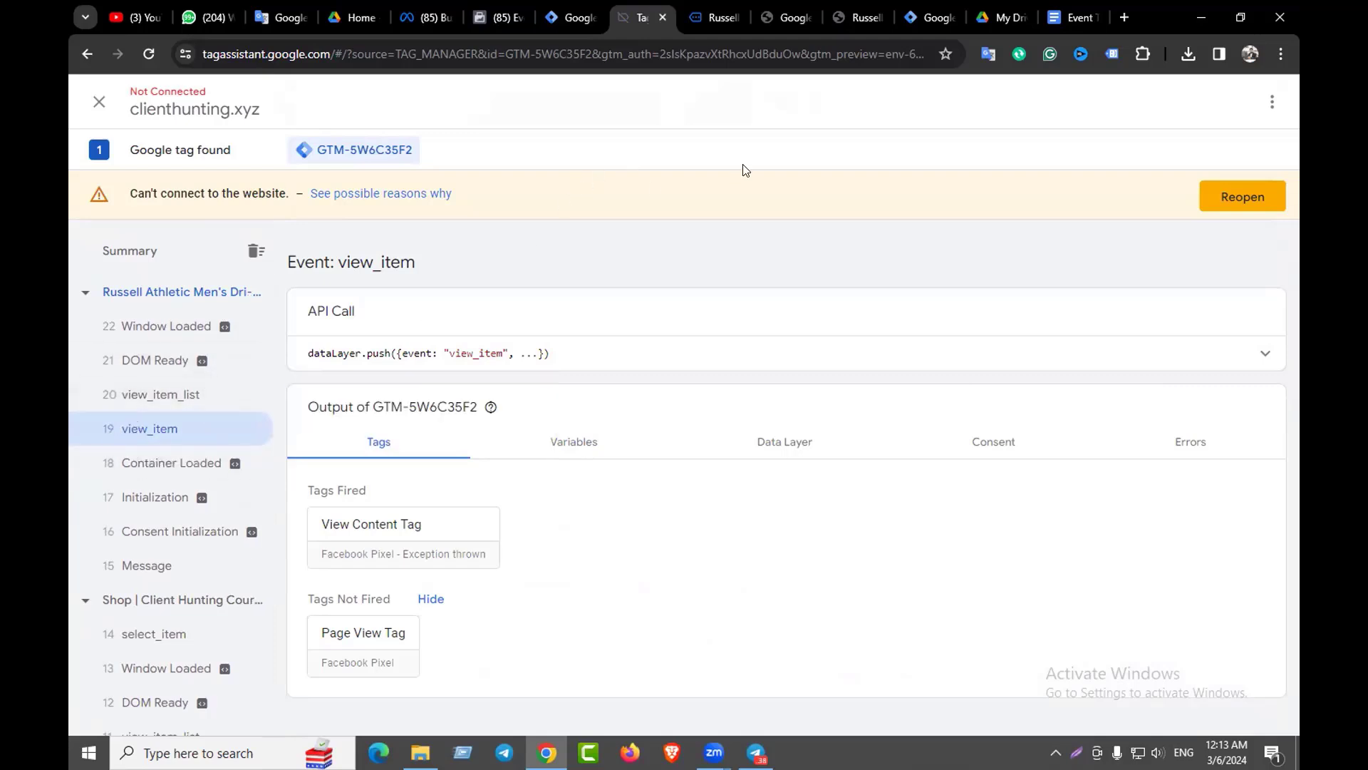
{"action": "left_click", "coordinate": [710, 10]}
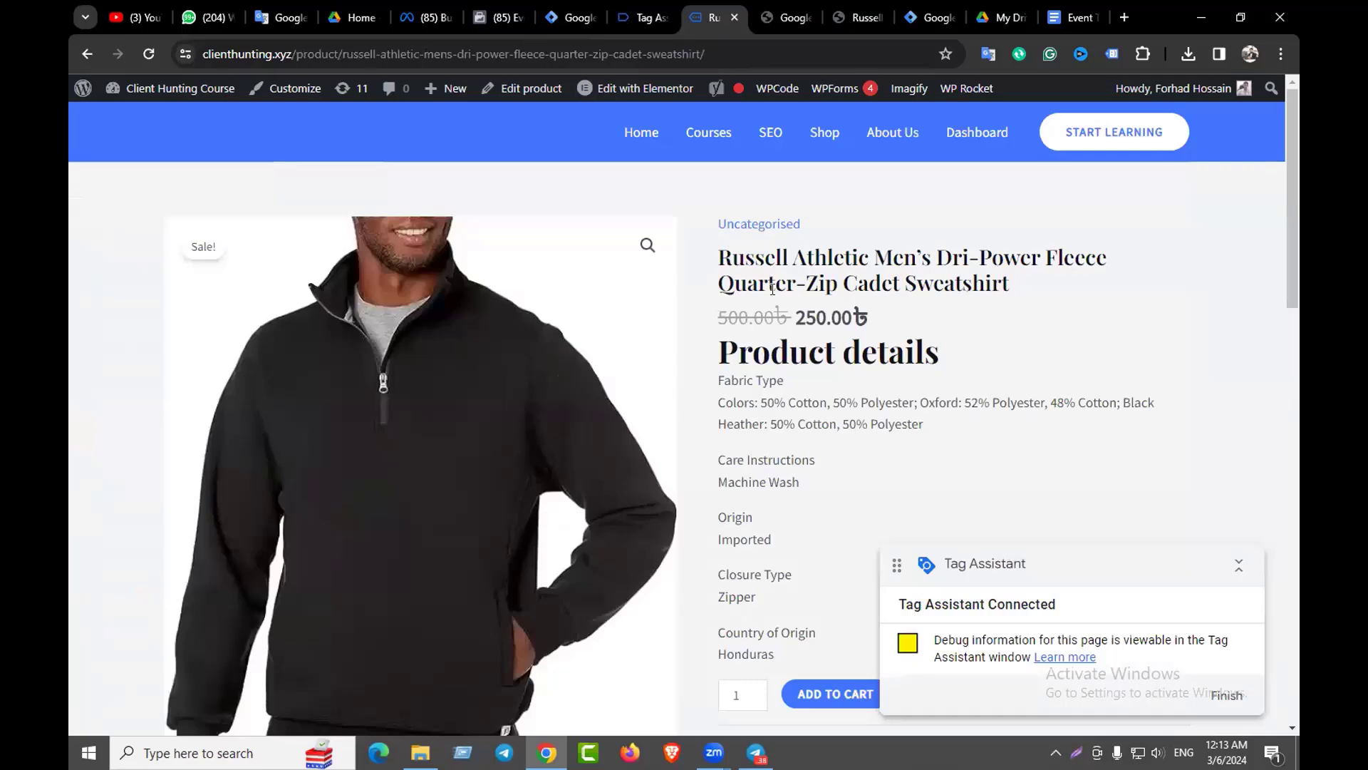
{"action": "scroll", "coordinate": [822, 317], "scroll_direction": "down", "scroll_amount": 5}
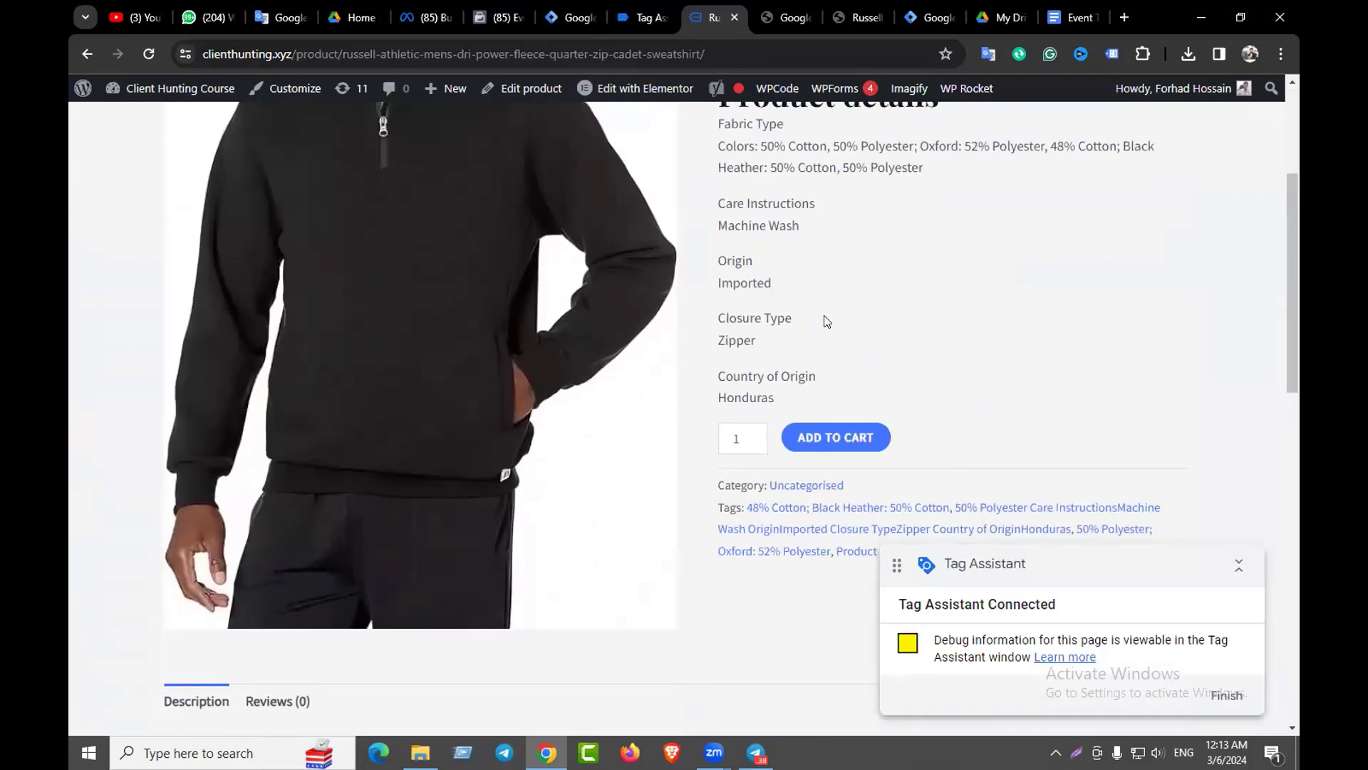
{"action": "left_click", "coordinate": [836, 437]}
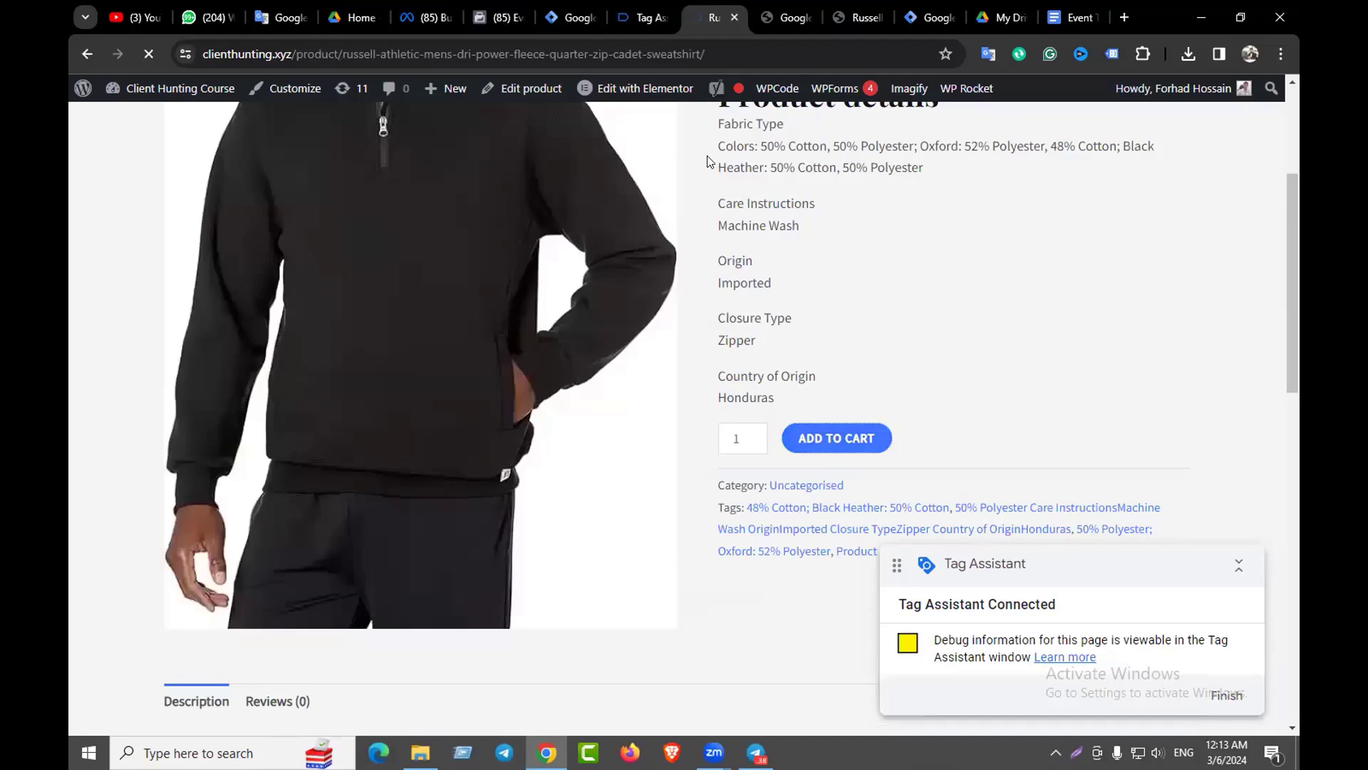
Copy the add_to_cart event name from Tag Assistant and enter it as the custom event trigger's event name in Tag Manager
{"action": "left_click", "coordinate": [646, 22]}
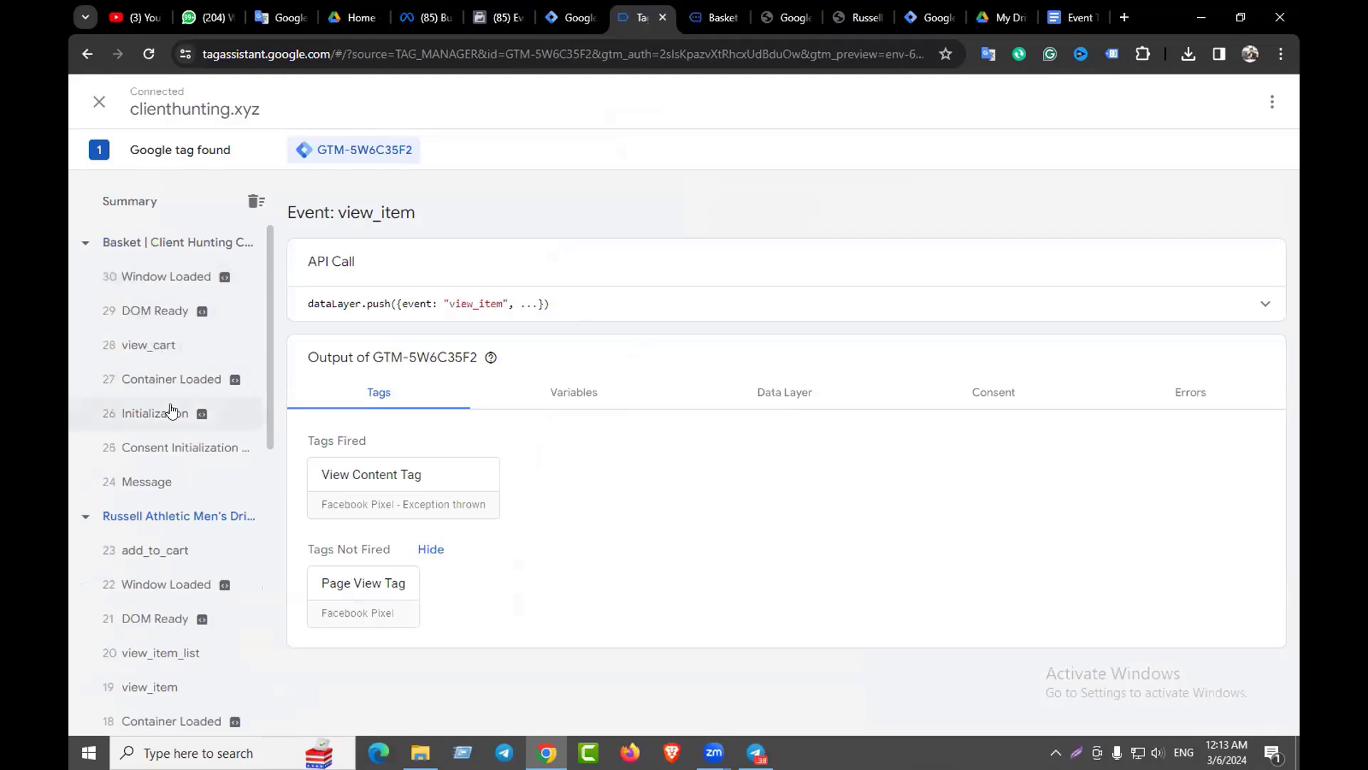
{"action": "scroll", "coordinate": [174, 412], "scroll_direction": "down", "scroll_amount": 2}
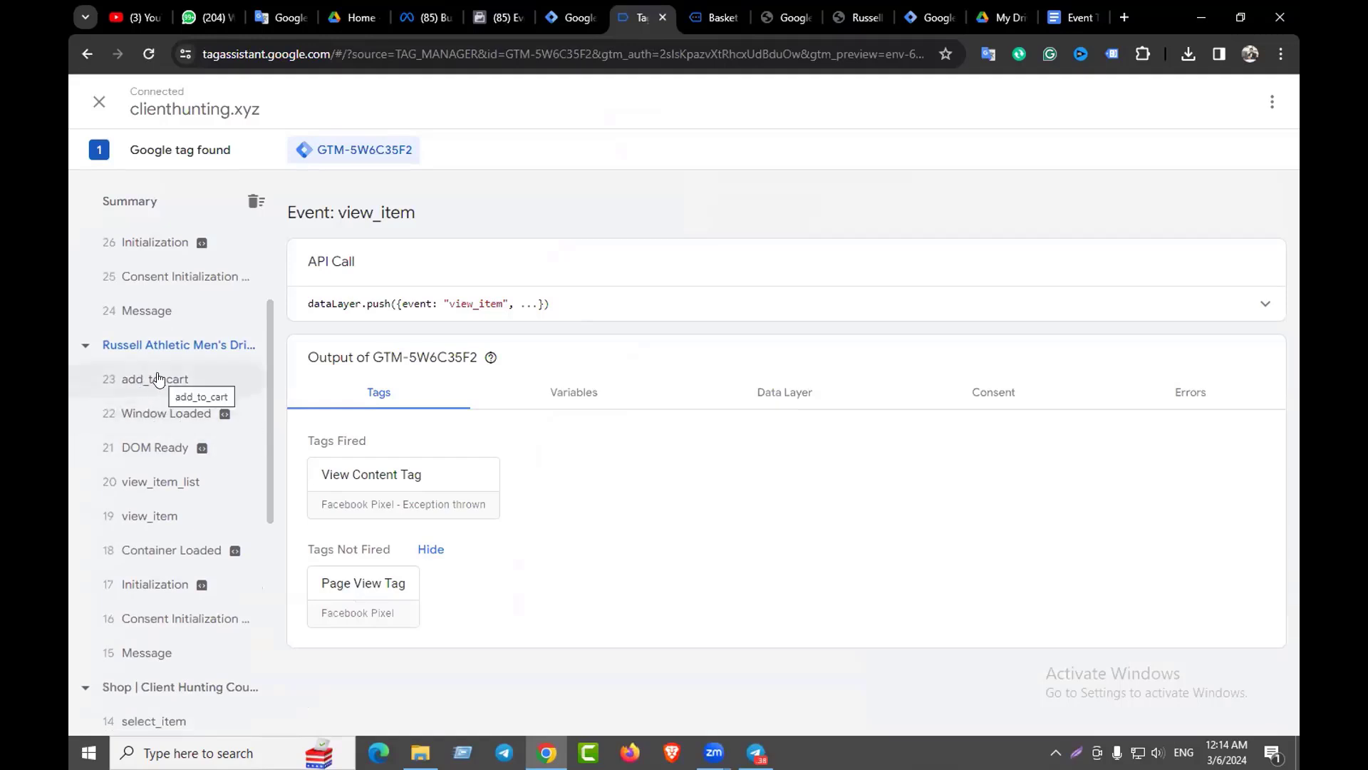
{"action": "left_click", "coordinate": [158, 386]}
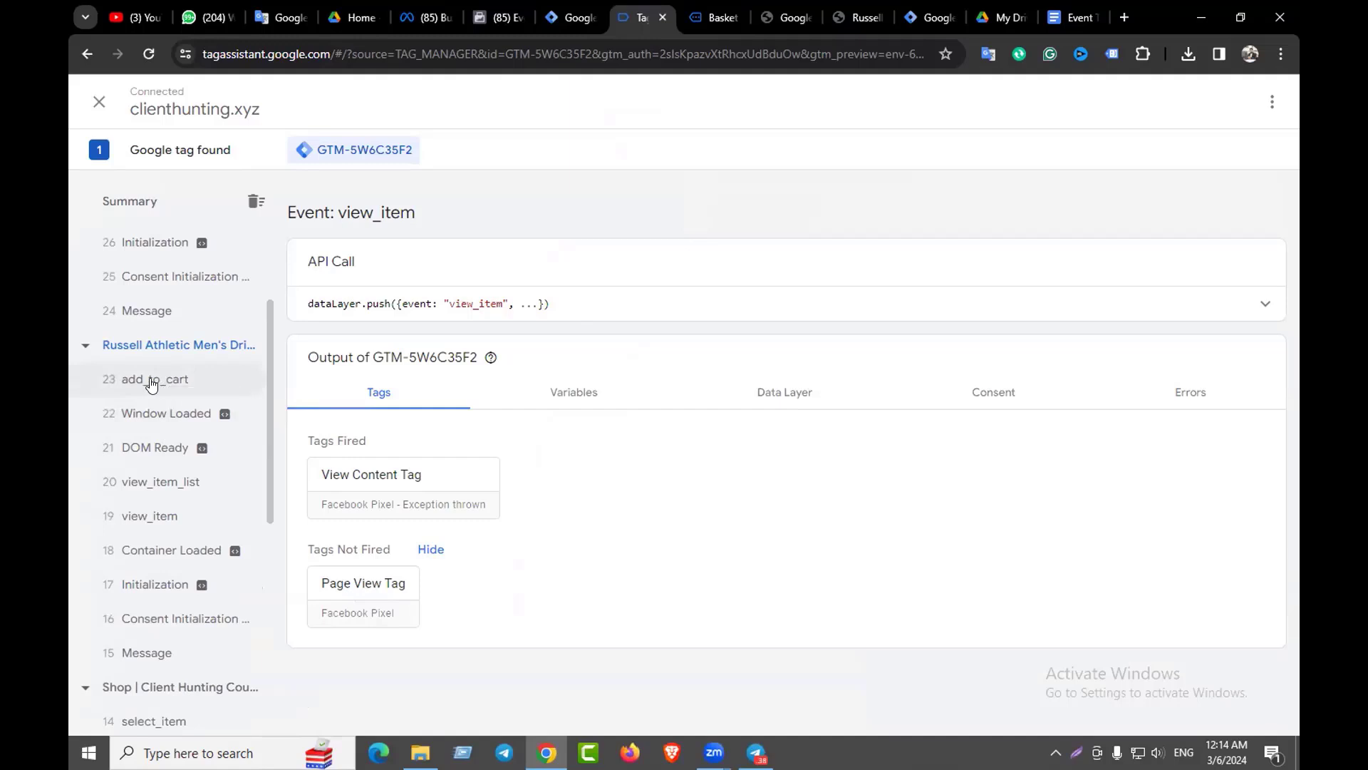
{"action": "triple_click", "coordinate": [485, 303]}
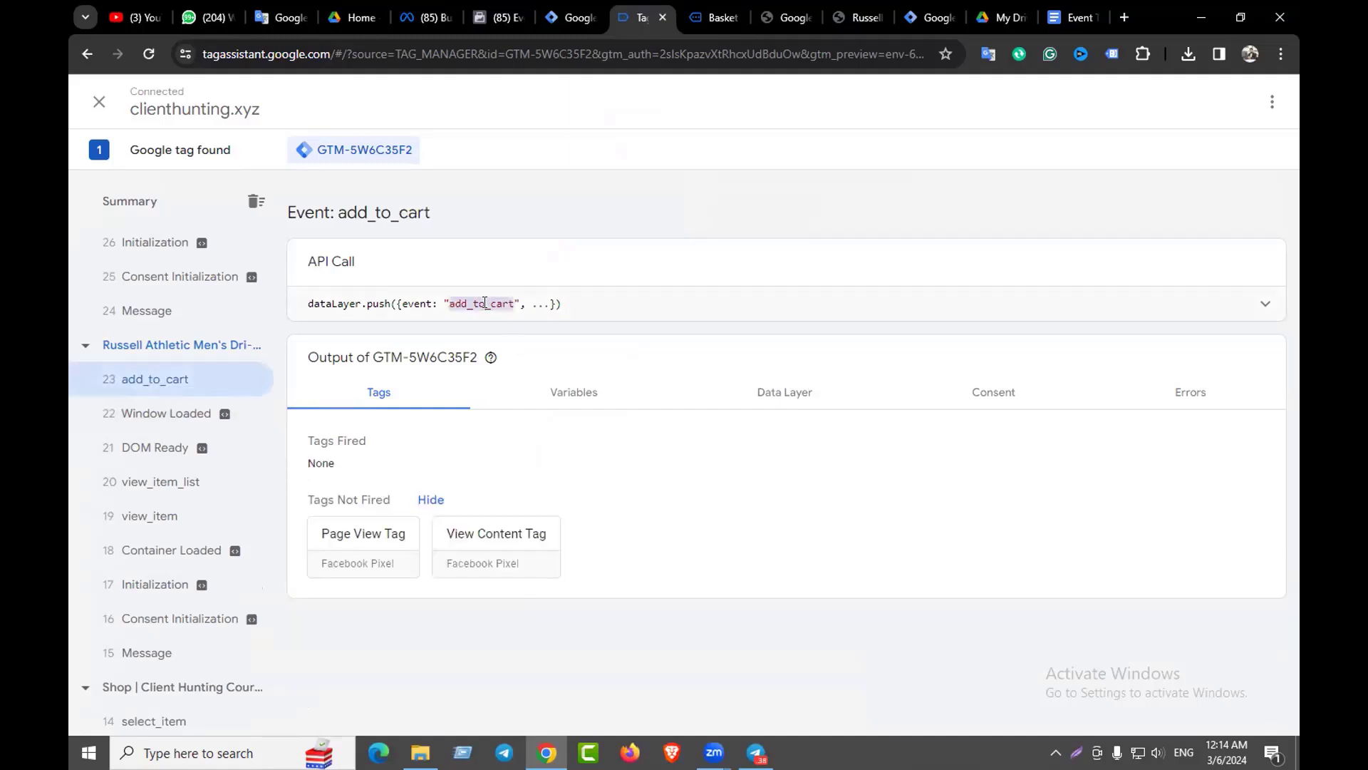
{"action": "double_click", "coordinate": [485, 303]}
{"action": "key", "text": "ctrl+c"}
{"action": "left_click", "coordinate": [570, 16]}
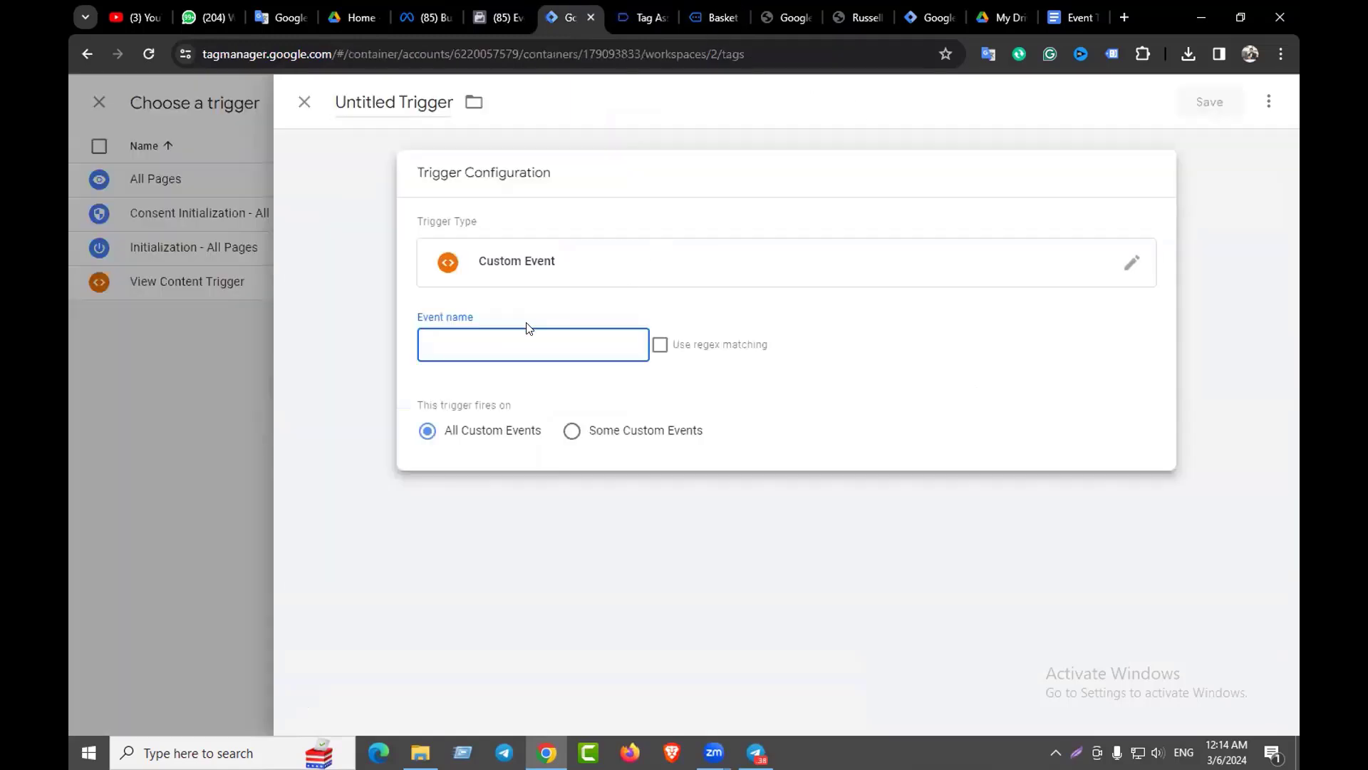
{"action": "key", "text": "ctrl+v"}
Name the trigger "Add to cart" and save it to the tag
{"action": "triple_click", "coordinate": [396, 100]}
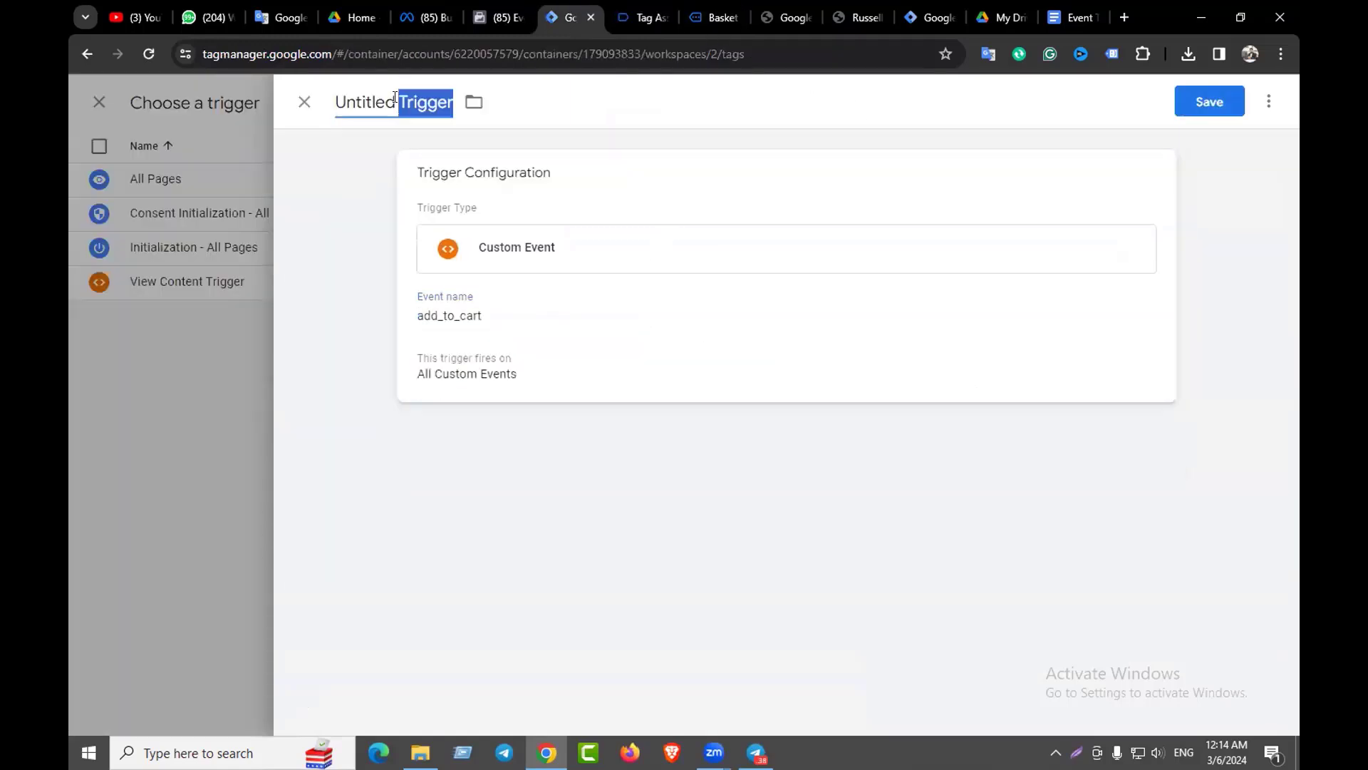
{"action": "key", "text": "BackSpace"}
{"action": "type", "text": "Ad"}
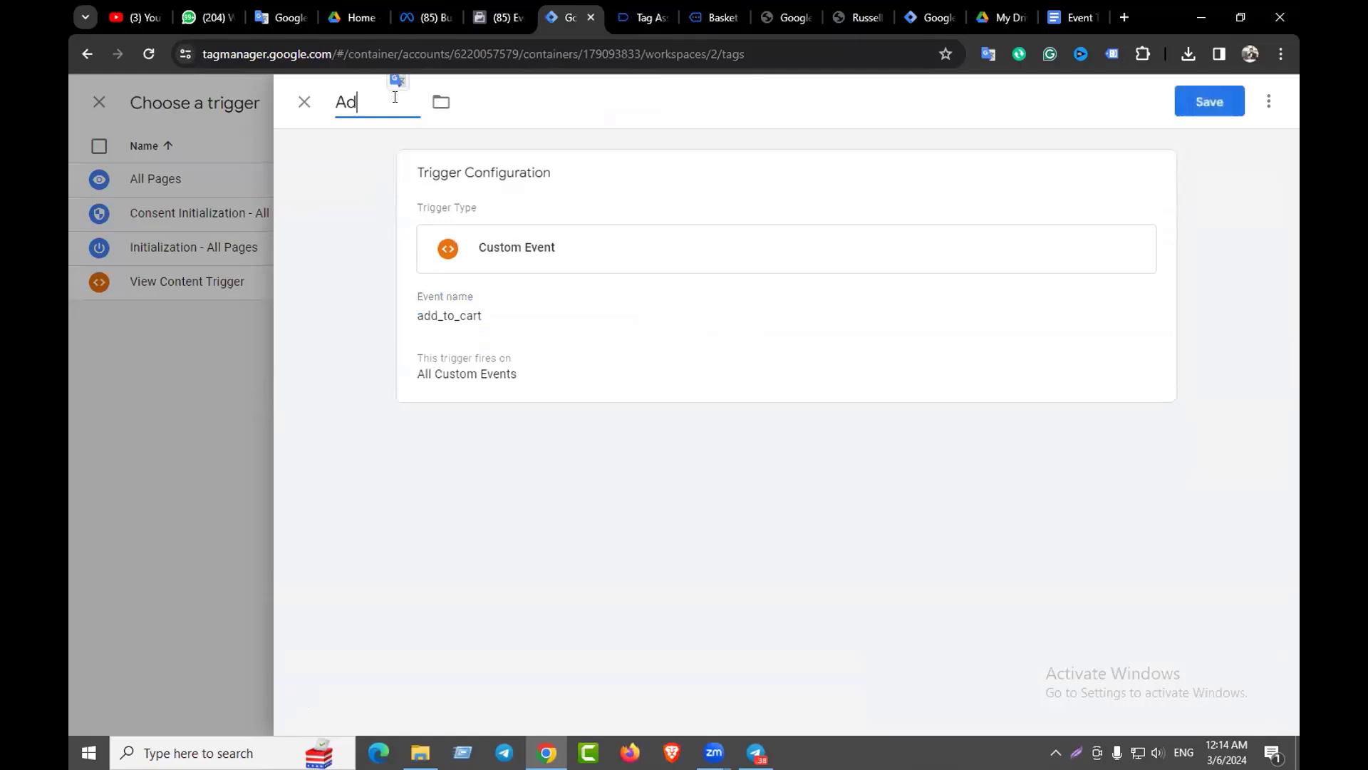
{"action": "type", "text": "d to cart"}
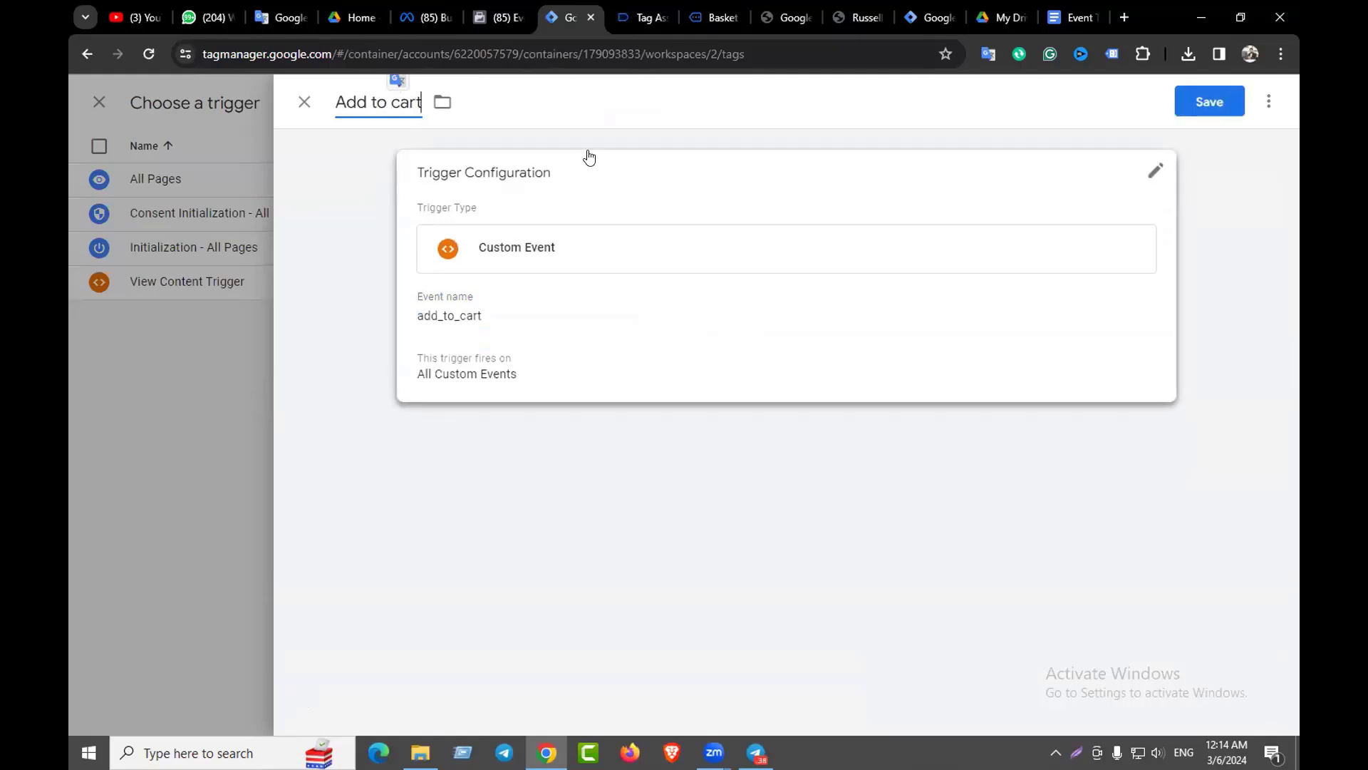
{"action": "left_click", "coordinate": [1186, 102]}
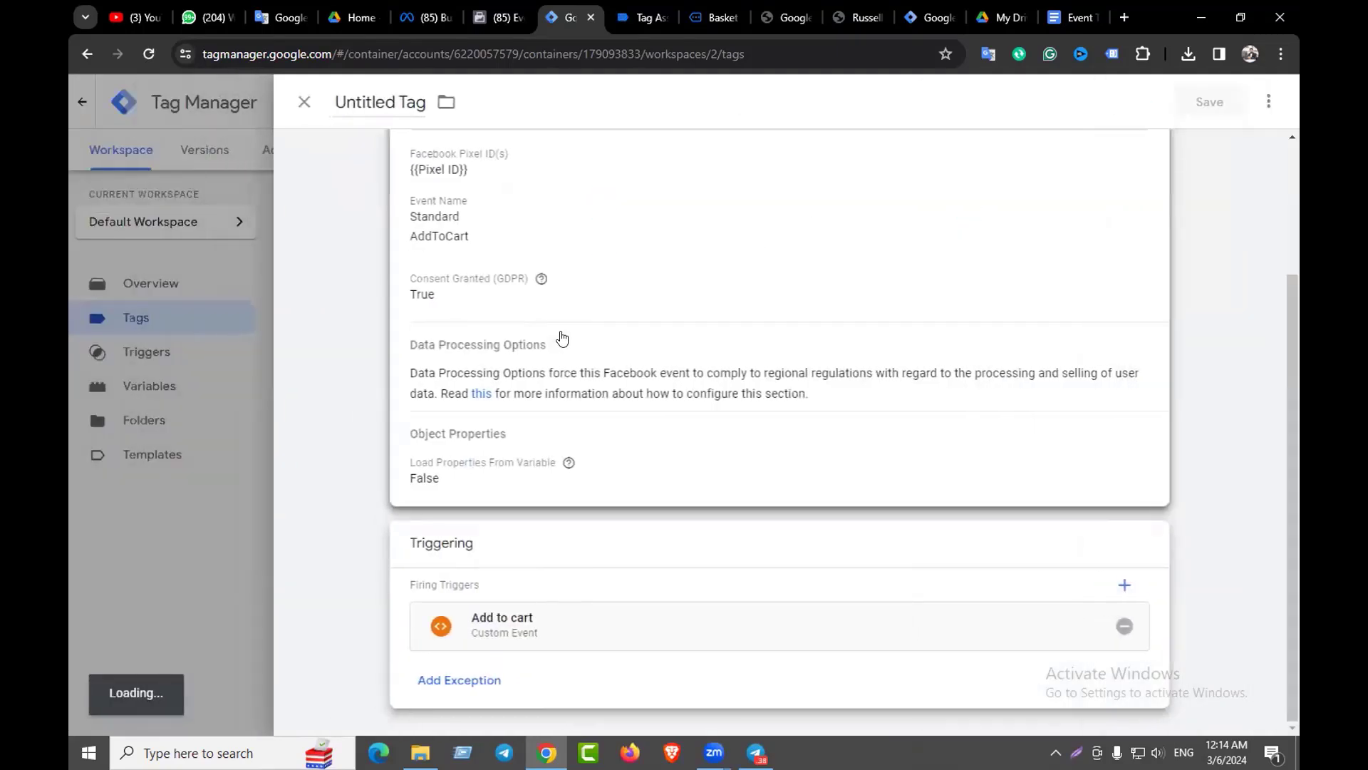
Rename the untitled Facebook Pixel tag as "Add to cart Tag"
{"action": "scroll", "coordinate": [520, 296], "scroll_direction": "up", "scroll_amount": 3}
{"action": "left_click_drag", "start_coordinate": [396, 102], "coordinate": [330, 104]}
{"action": "key", "text": "BackSpace"}
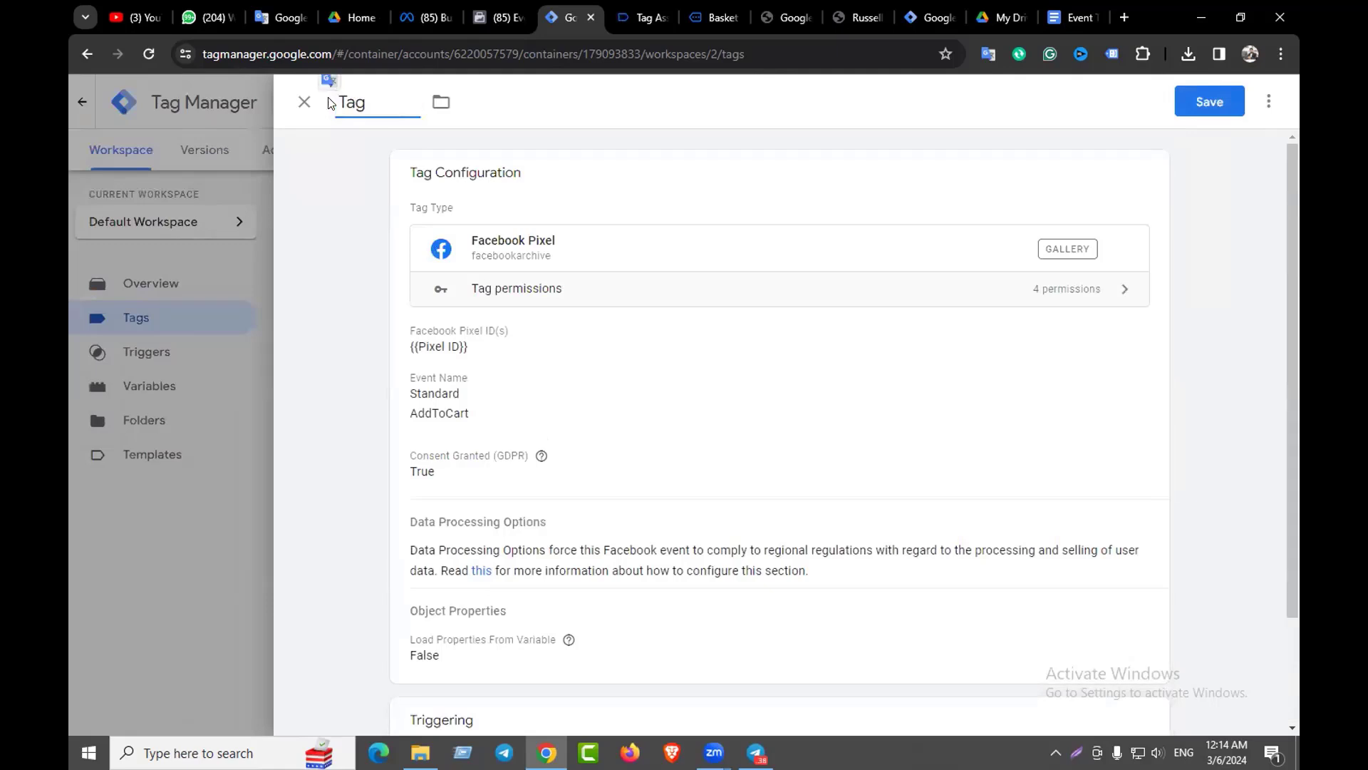
{"action": "type", "text": "Add to cart"}
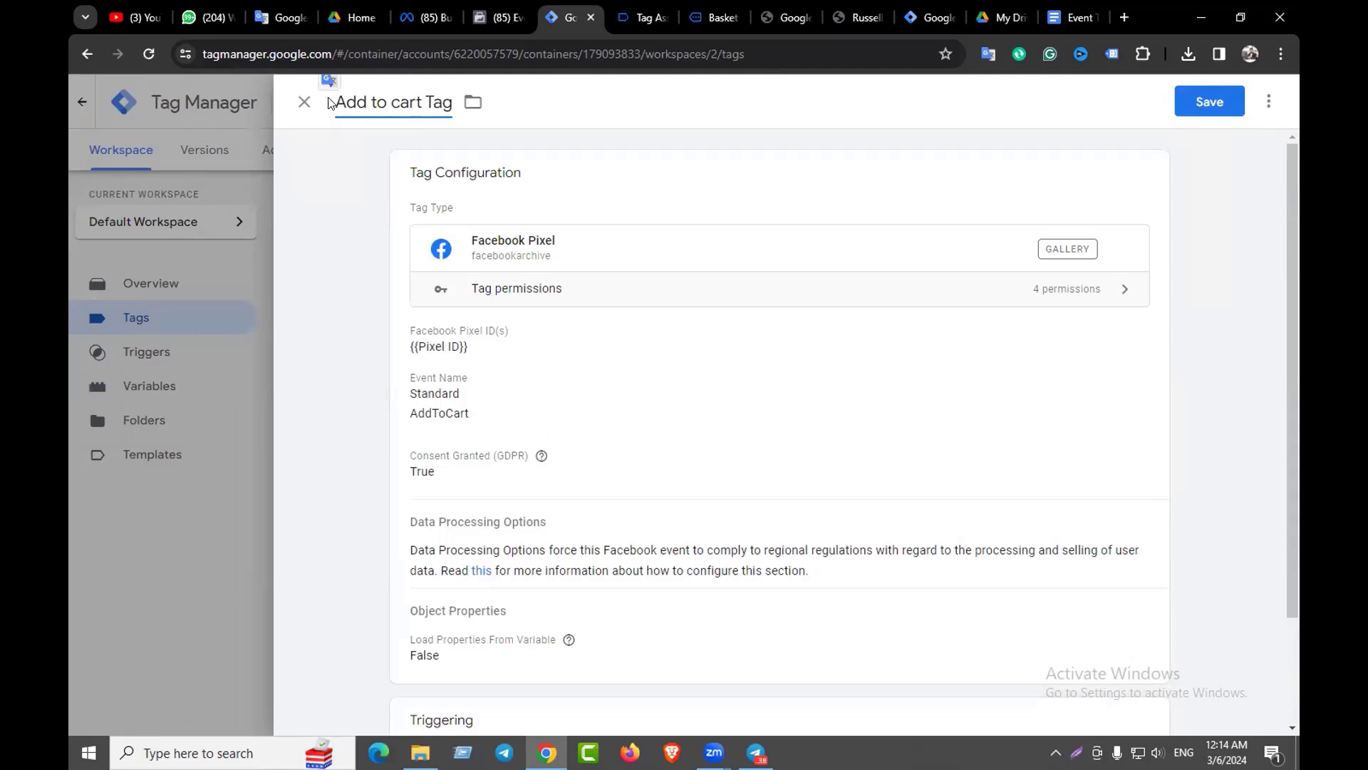
Review the parameters and data layer variables listed under Add to cart Event in the Event Tracking for Pixel document
{"action": "scroll", "coordinate": [641, 378], "scroll_direction": "down", "scroll_amount": 2}
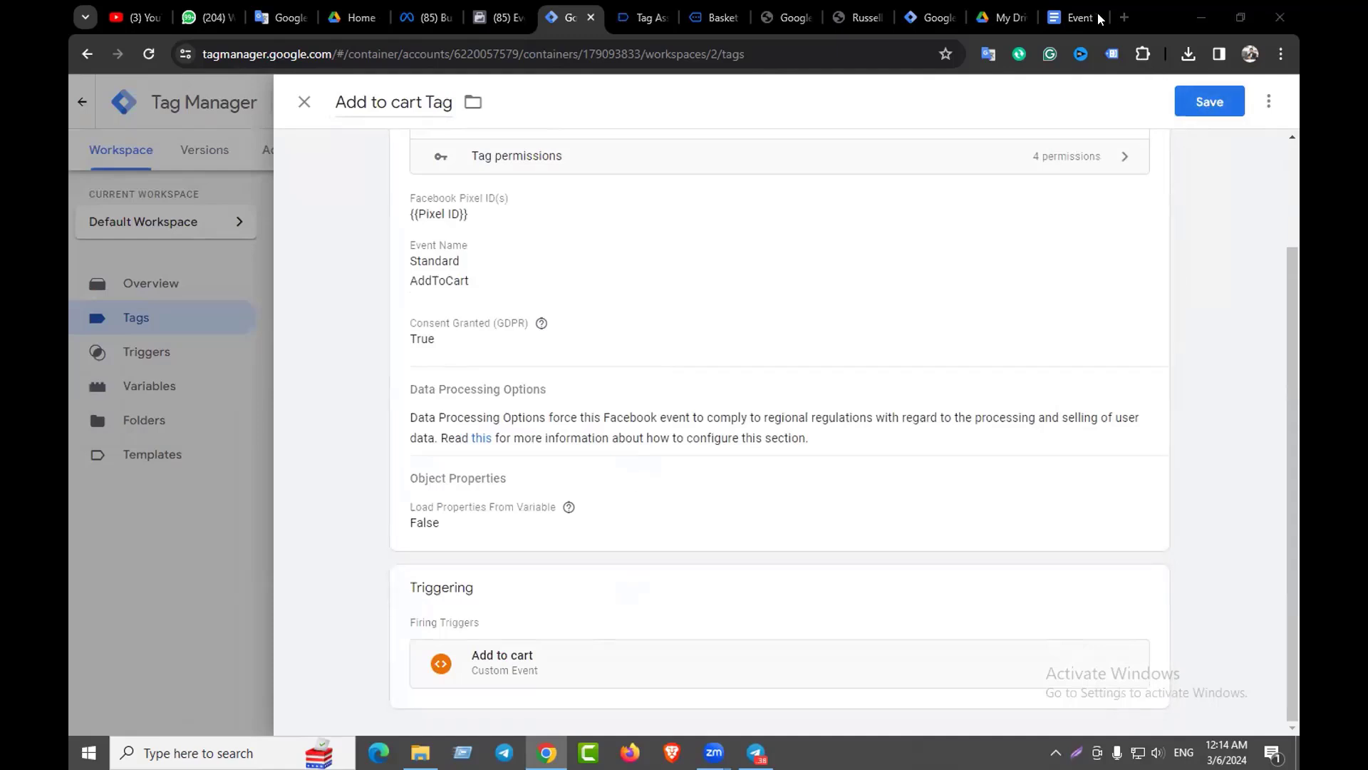
{"action": "left_click", "coordinate": [1068, 7]}
{"action": "left_click", "coordinate": [630, 342]}
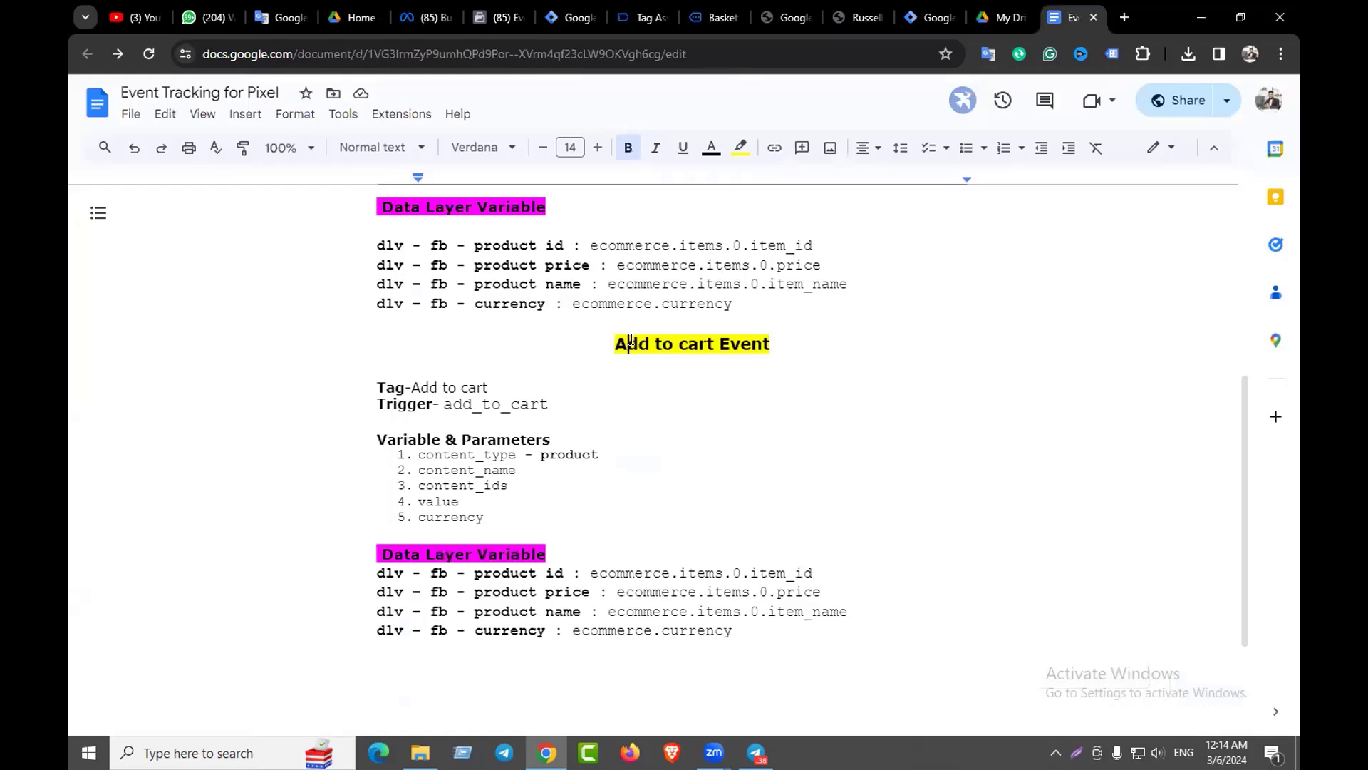
{"action": "scroll", "coordinate": [653, 535], "scroll_direction": "down", "scroll_amount": 1}
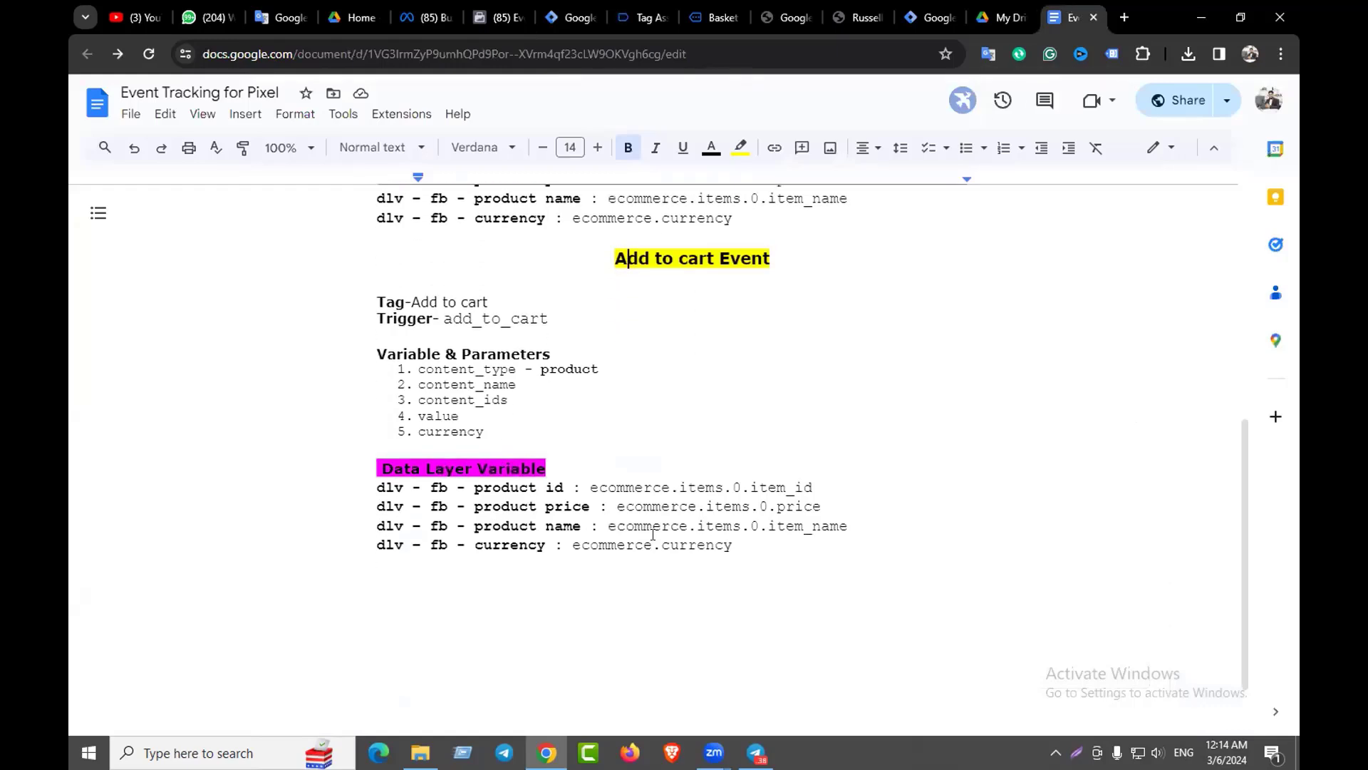
{"action": "left_click_drag", "start_coordinate": [737, 541], "coordinate": [420, 369]}
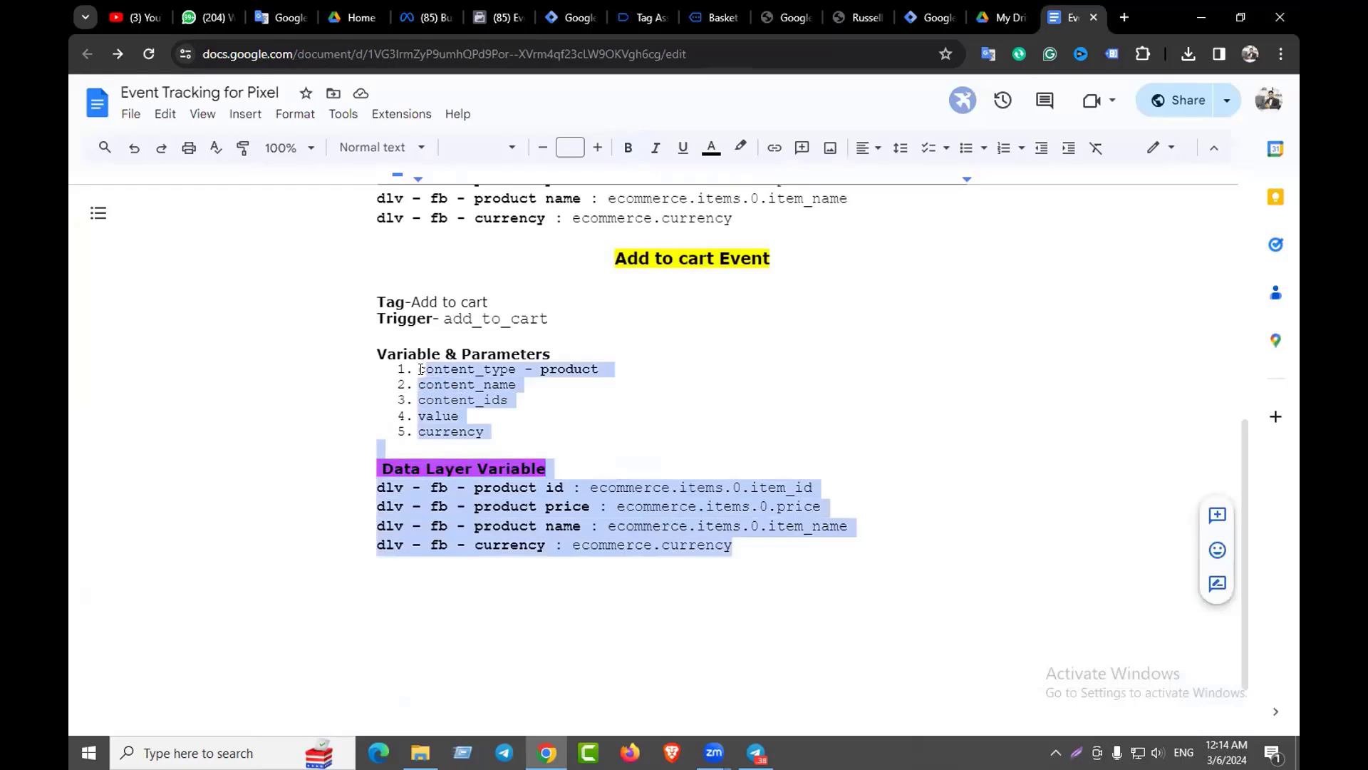
{"action": "left_click", "coordinate": [563, 492]}
{"action": "scroll", "coordinate": [609, 337], "scroll_direction": "up", "scroll_amount": 2}
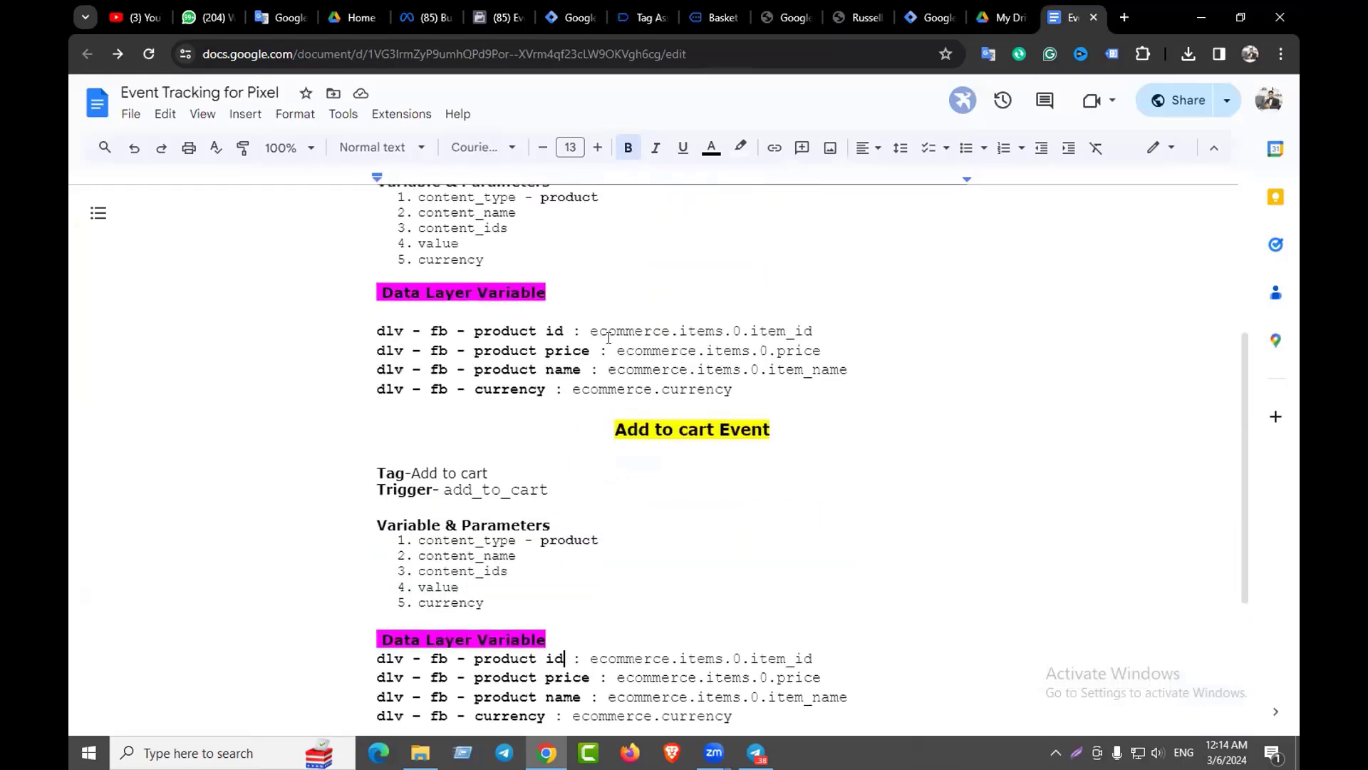
{"action": "scroll", "coordinate": [615, 363], "scroll_direction": "down", "scroll_amount": 2}
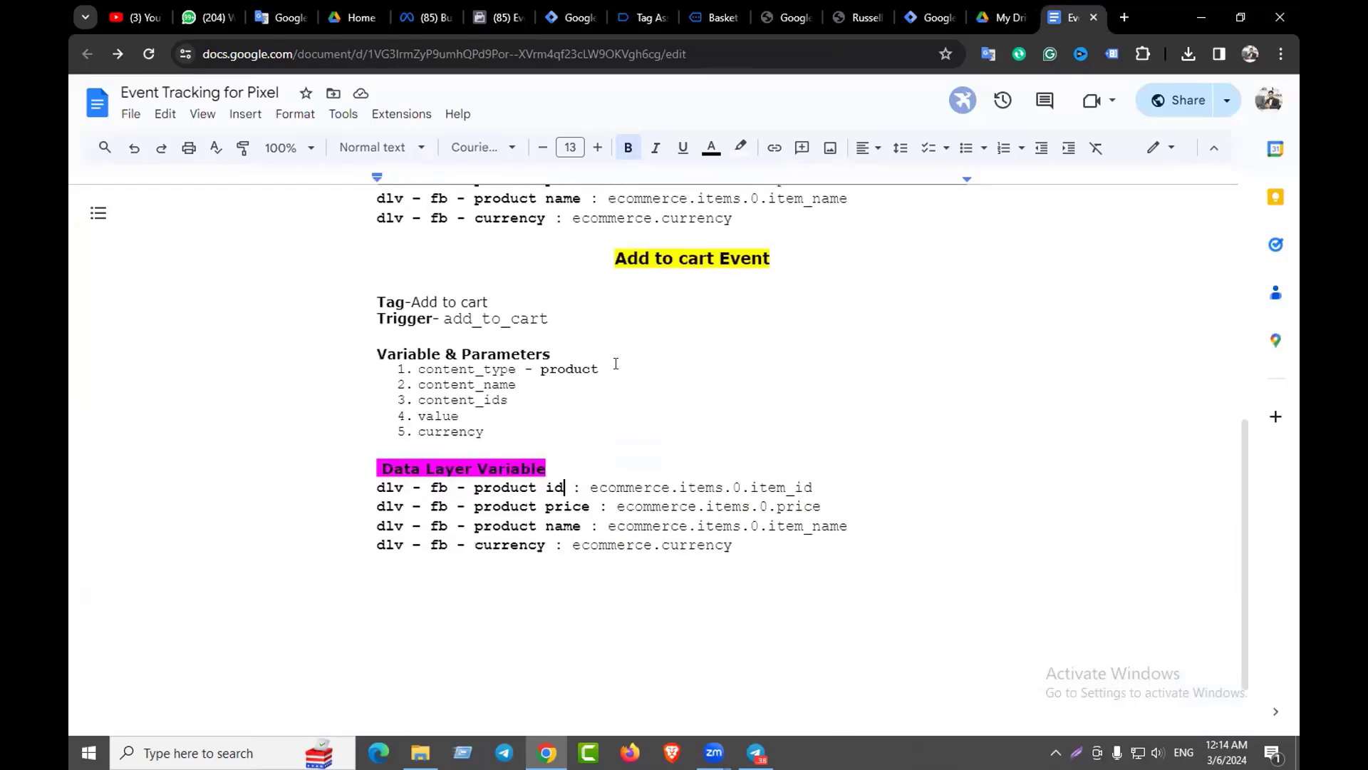
{"action": "left_click_drag", "start_coordinate": [747, 546], "coordinate": [377, 308]}
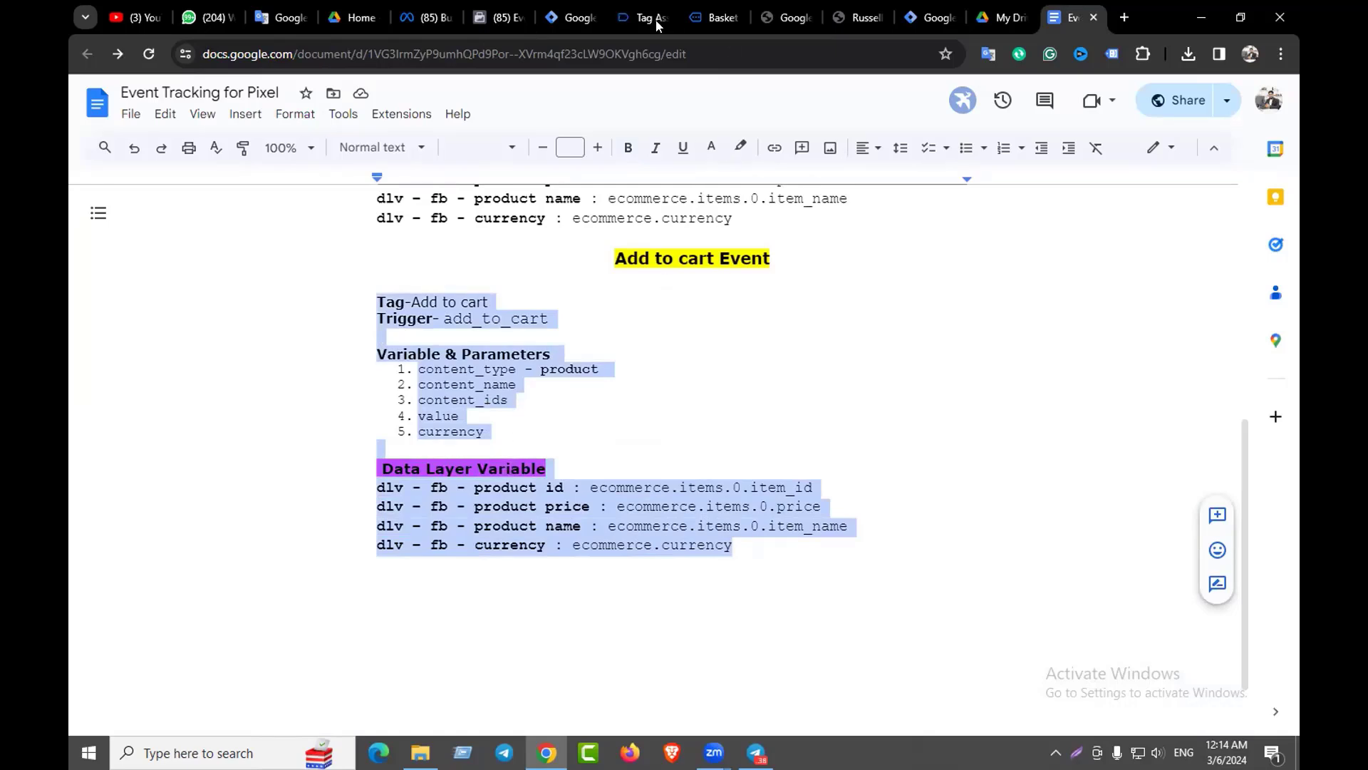
Return to Tag Manager and save the Add to cart Tag
{"action": "left_click", "coordinate": [570, 17]}
{"action": "scroll", "coordinate": [610, 330], "scroll_direction": "up", "scroll_amount": 2}
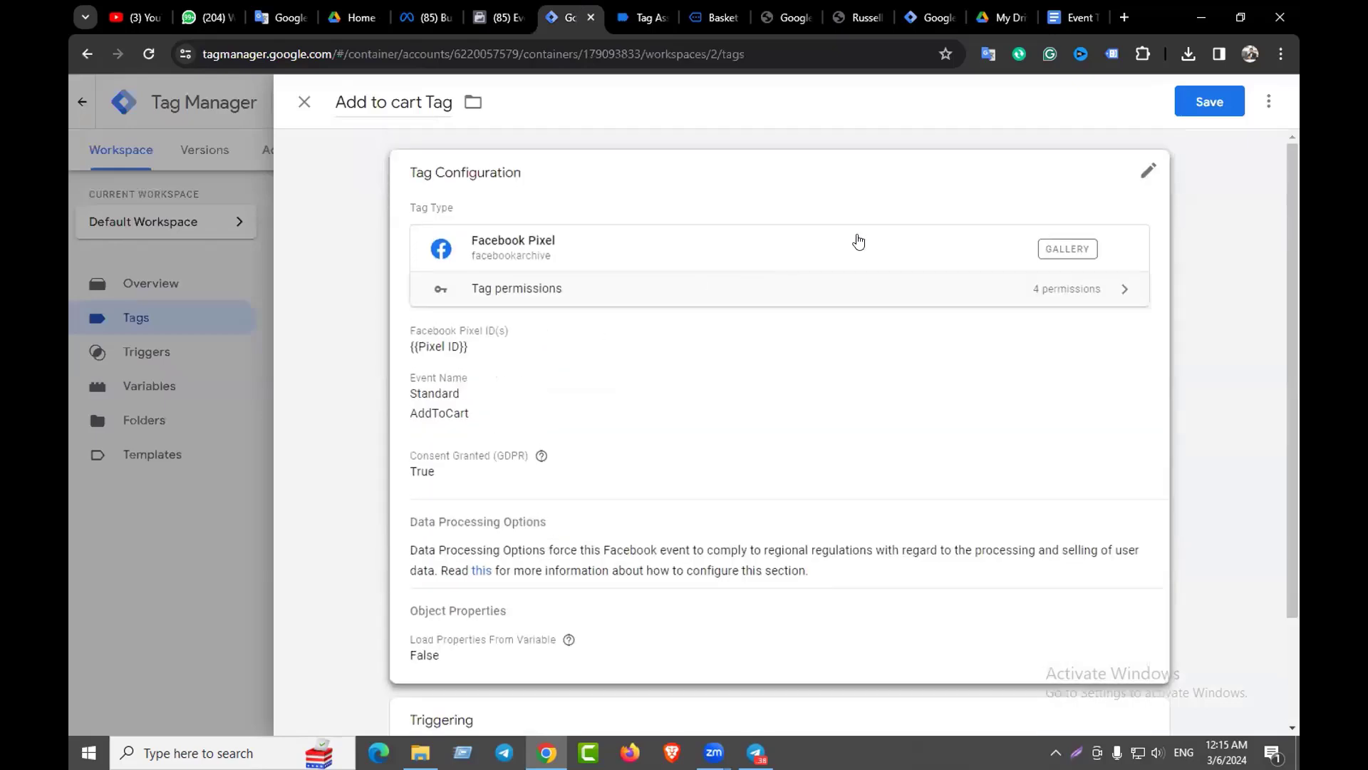
{"action": "left_click", "coordinate": [1186, 100]}
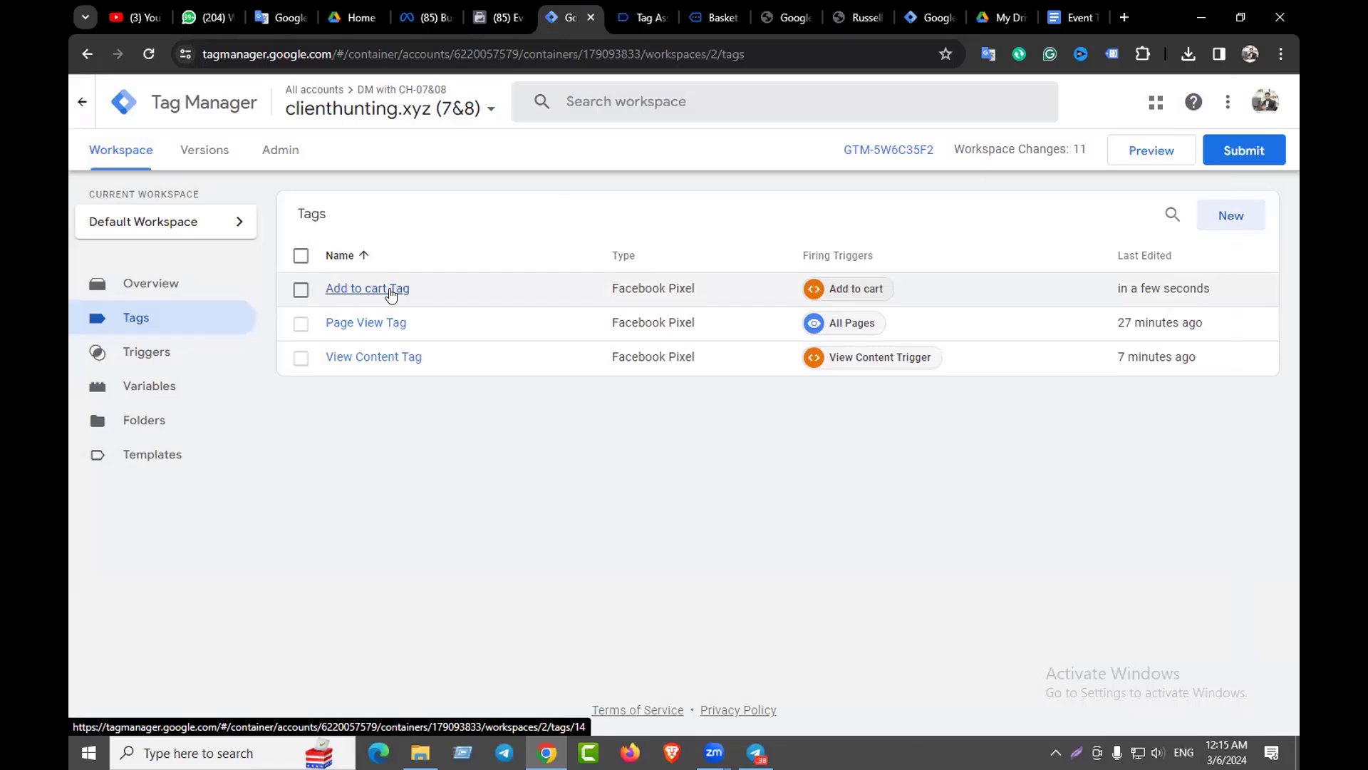
Inspect the View Content Tag's configuration, and examine the Object Properties section of the Add to cart Tag
{"action": "left_click", "coordinate": [377, 362]}
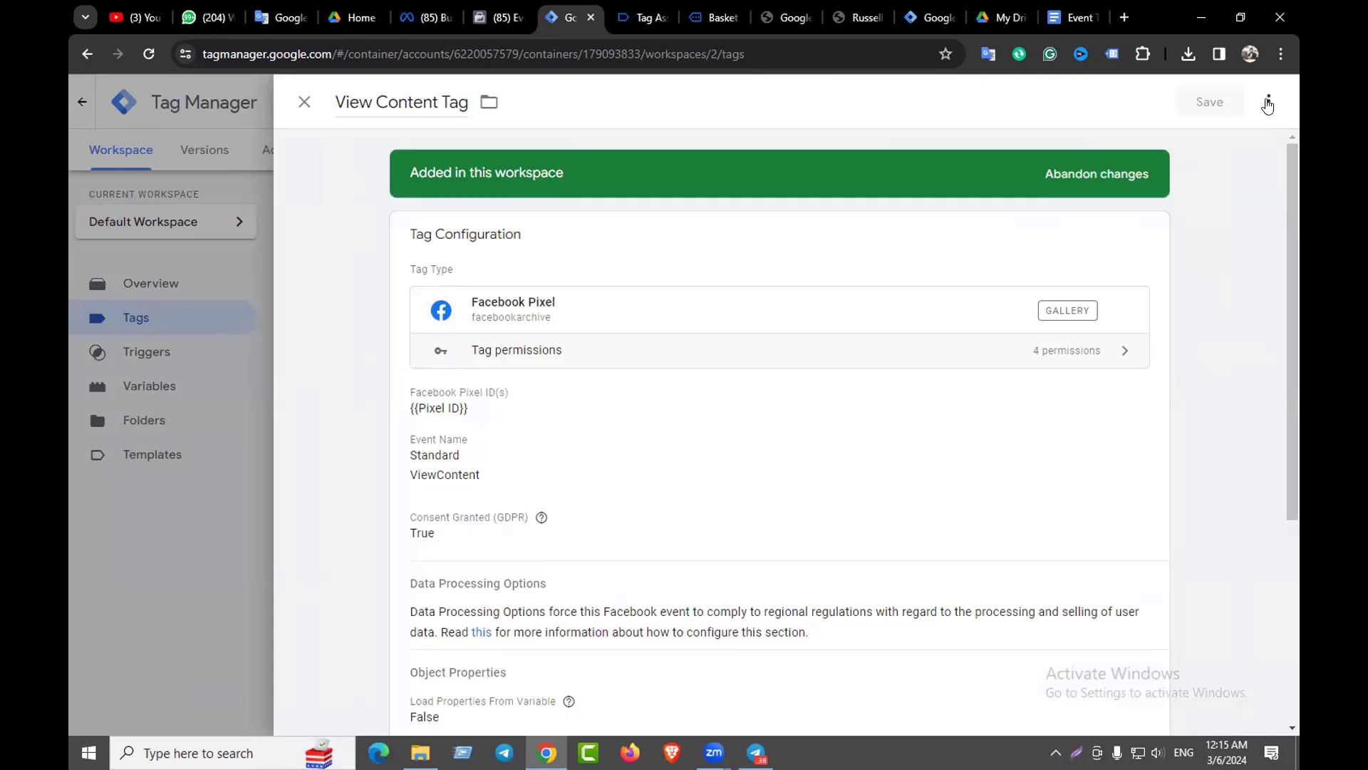
{"action": "left_click", "coordinate": [307, 105]}
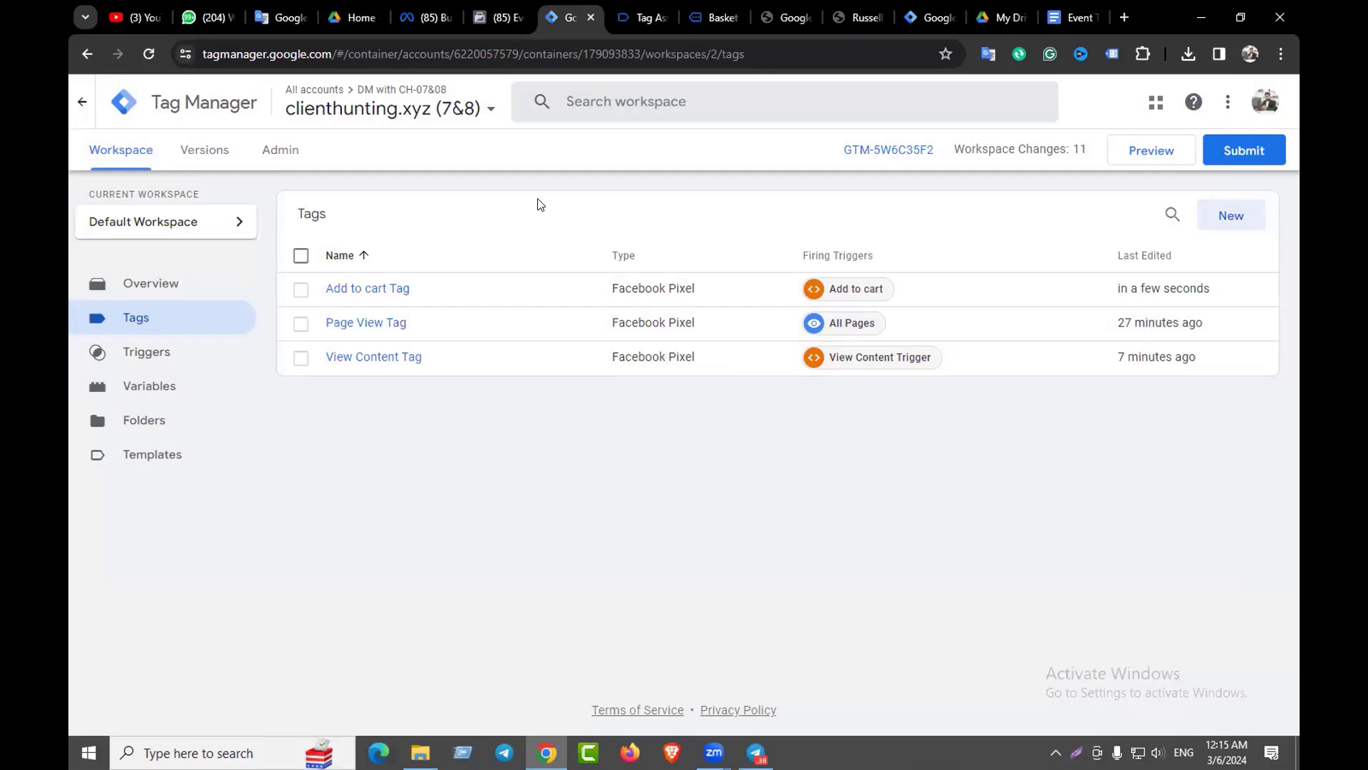
{"action": "left_click", "coordinate": [387, 290]}
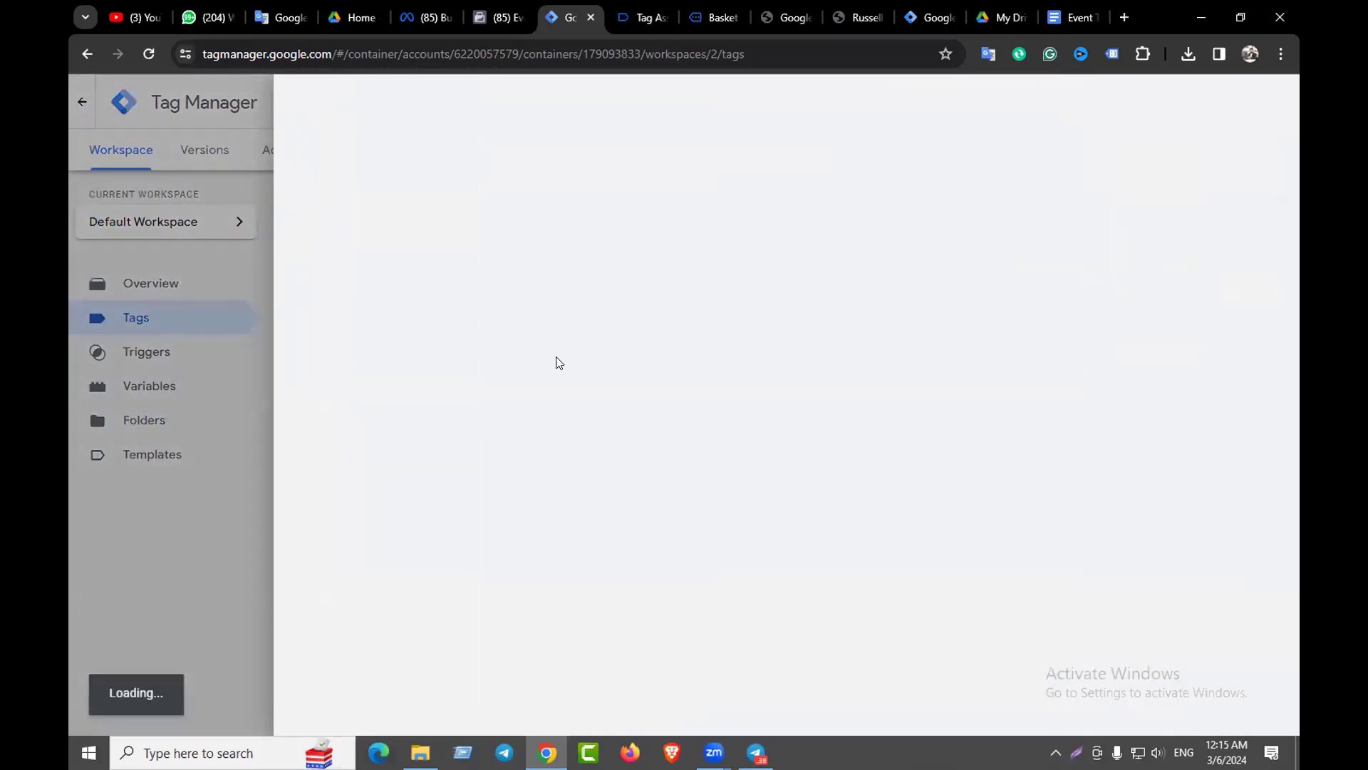
{"action": "scroll", "coordinate": [492, 456], "scroll_direction": "down", "scroll_amount": 3}
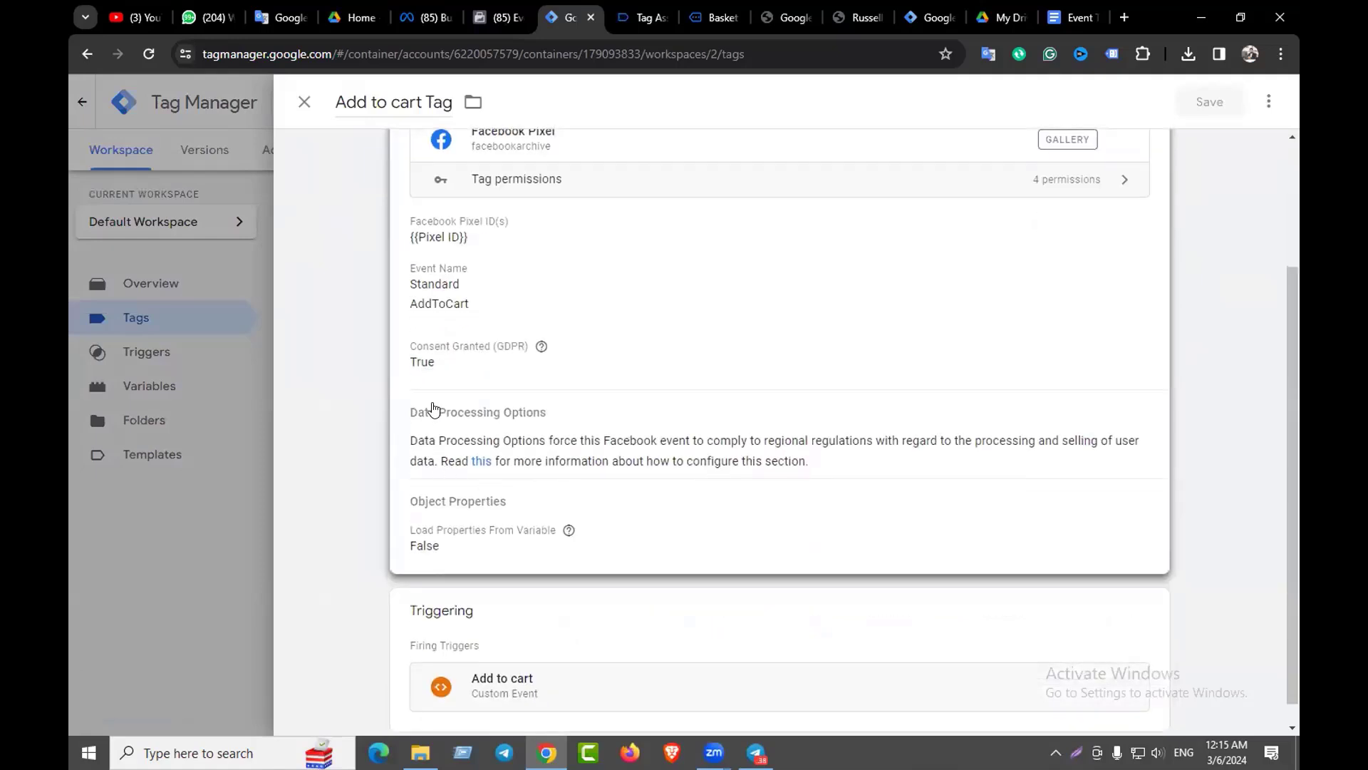
{"action": "left_click", "coordinate": [432, 407]}
{"action": "scroll", "coordinate": [588, 526], "scroll_direction": "down", "scroll_amount": 3}
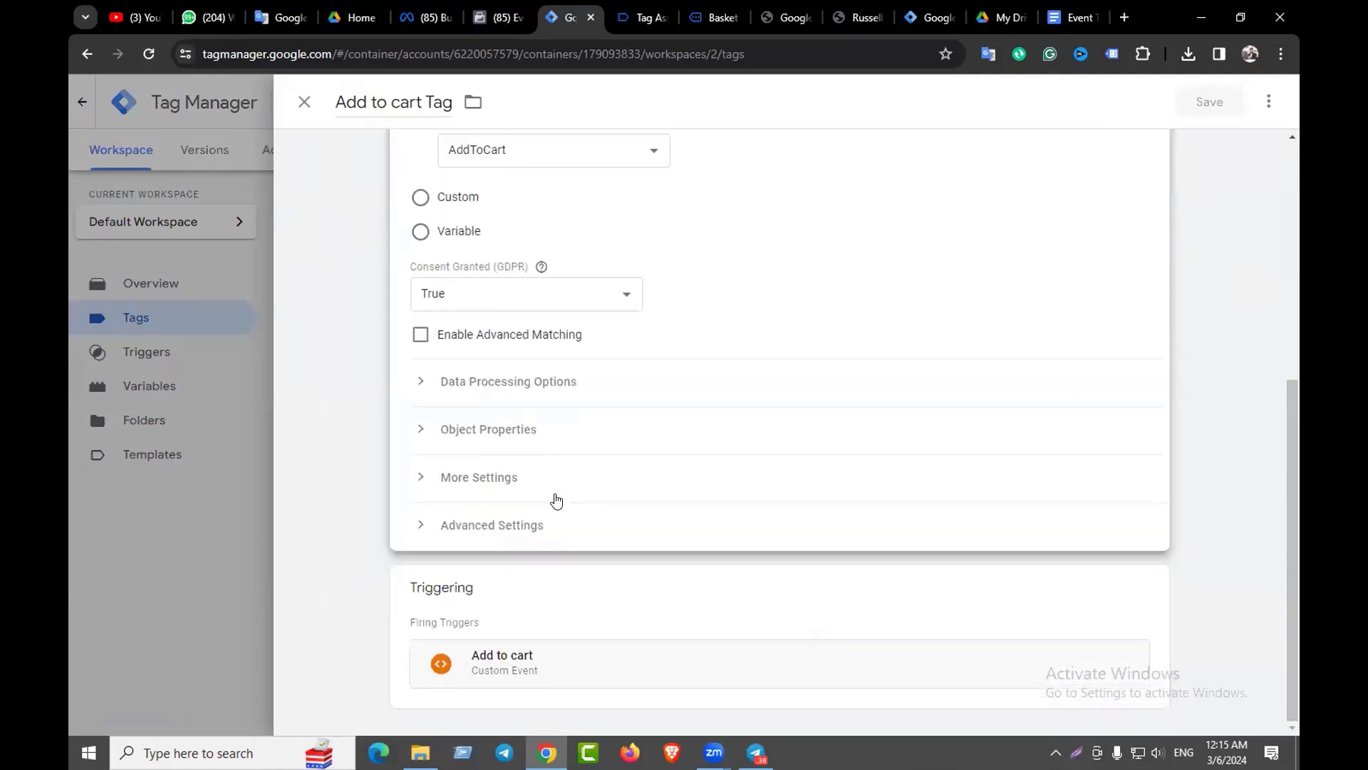
{"action": "left_click", "coordinate": [477, 431]}
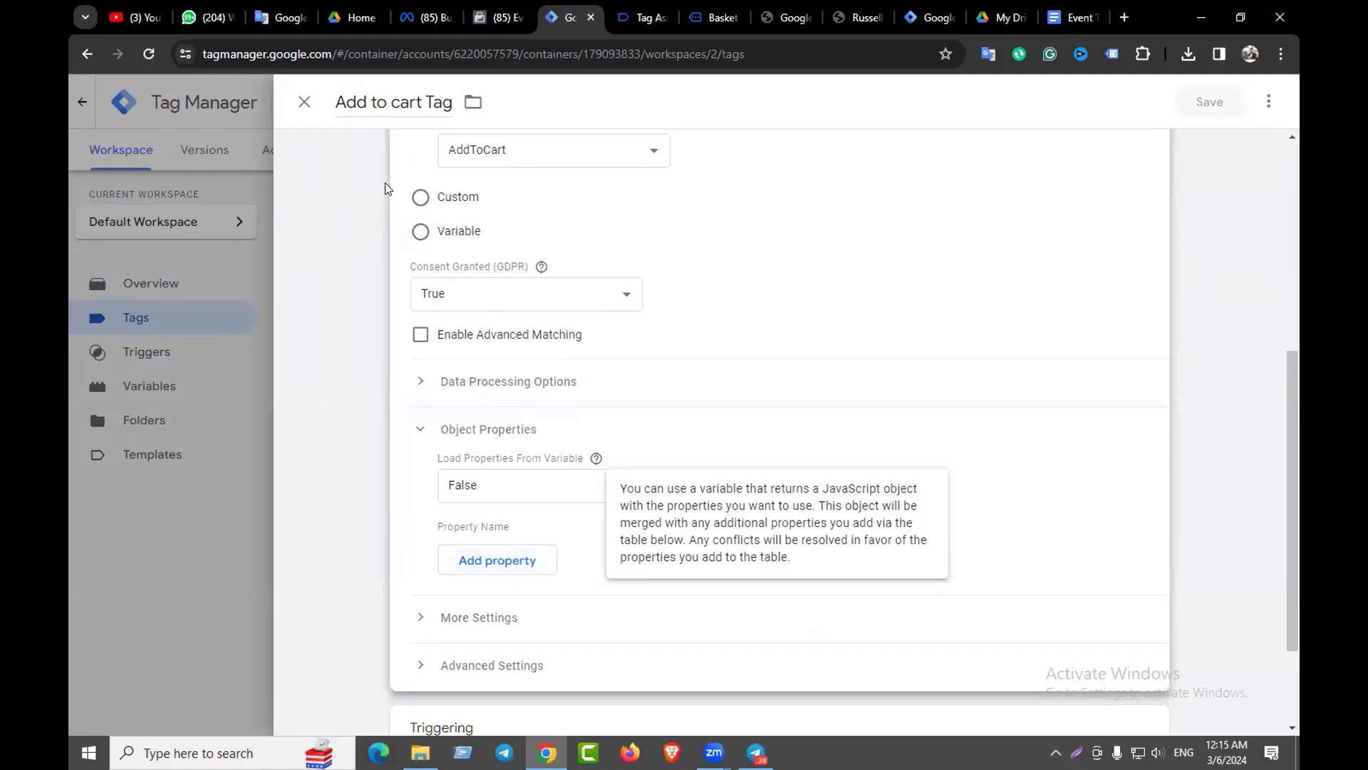
{"action": "left_click", "coordinate": [304, 102]}
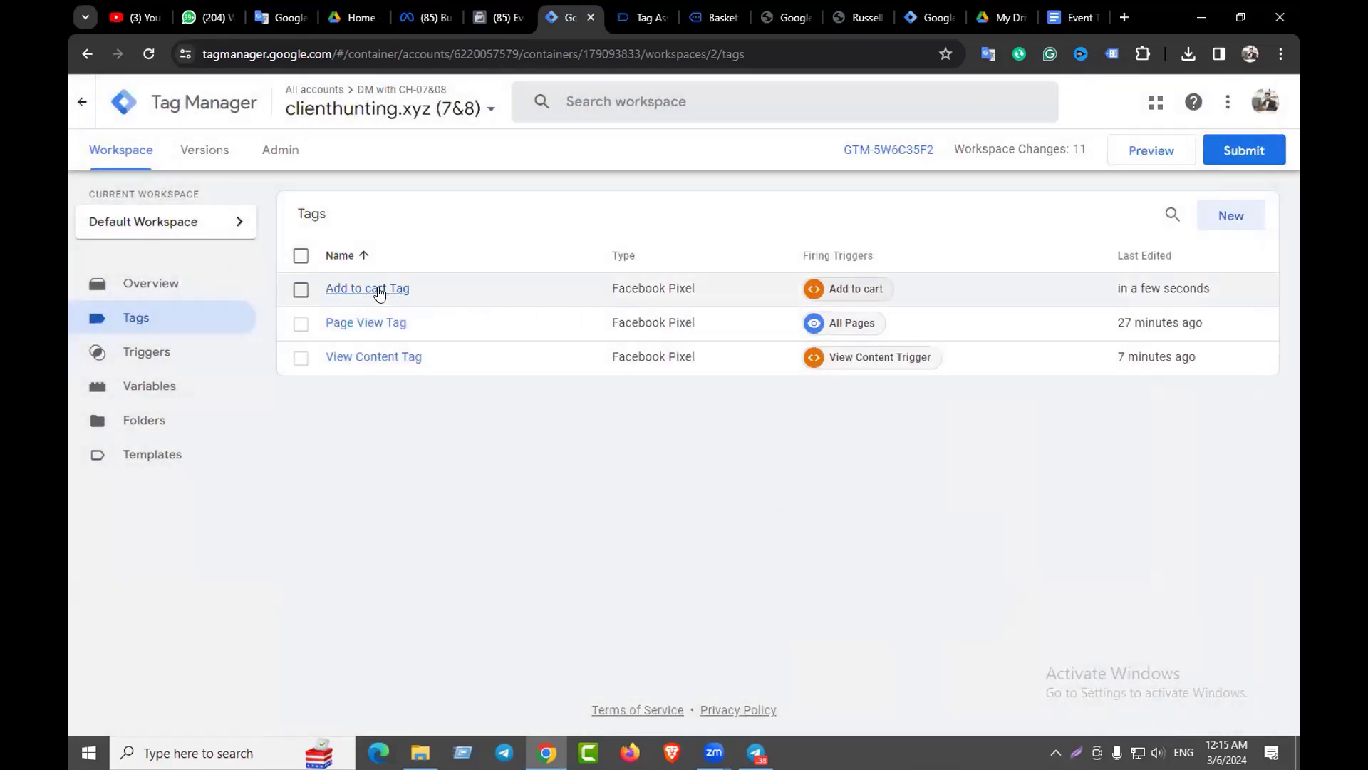
Delete the Add to cart Tag from the tags list
{"action": "left_click", "coordinate": [301, 289]}
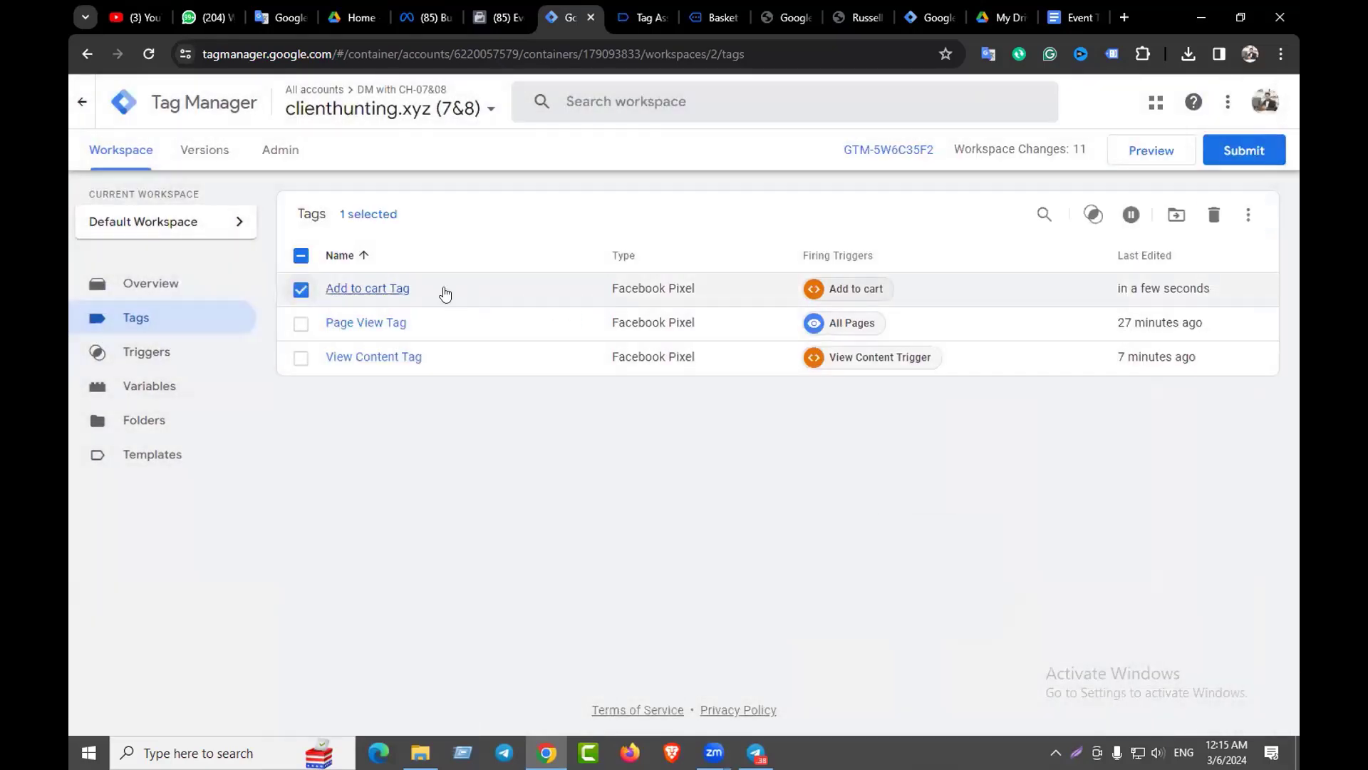
{"action": "left_click", "coordinate": [1214, 214]}
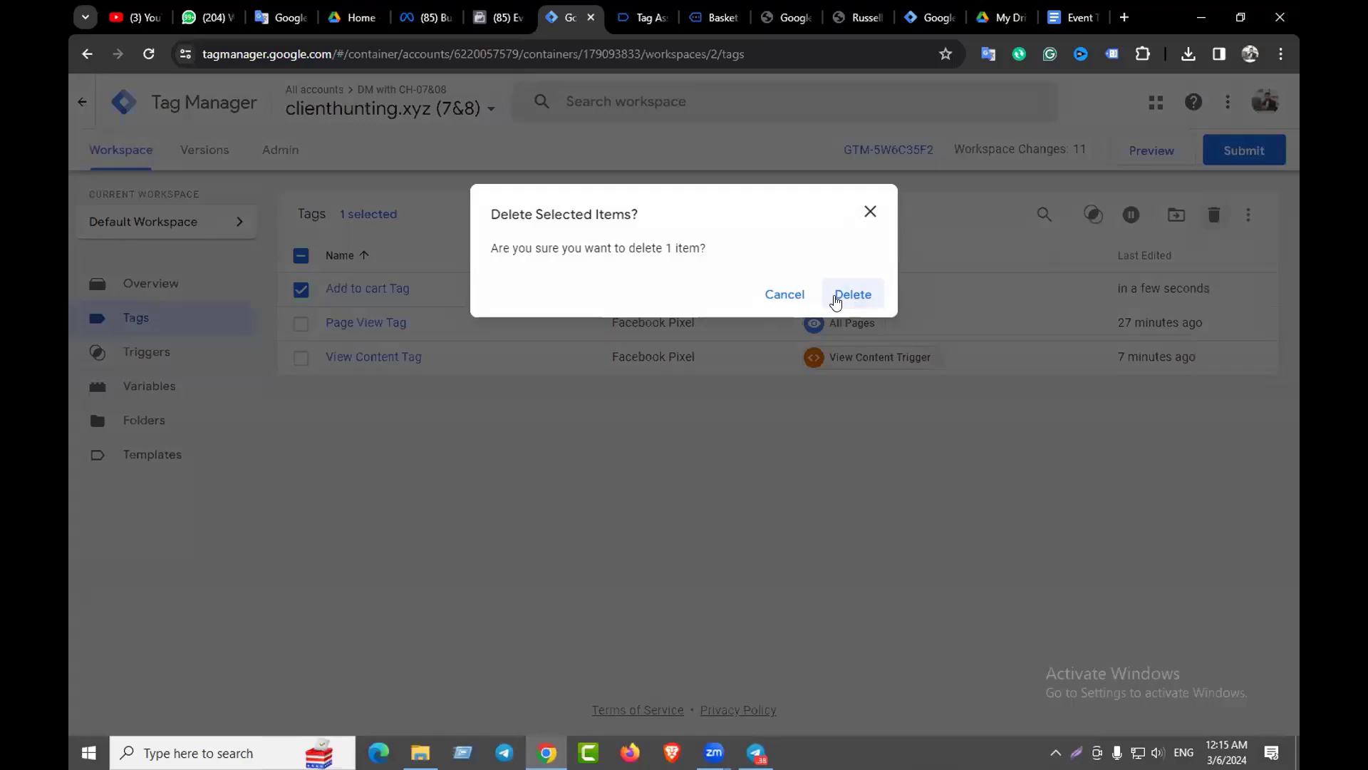
{"action": "left_click", "coordinate": [836, 300]}
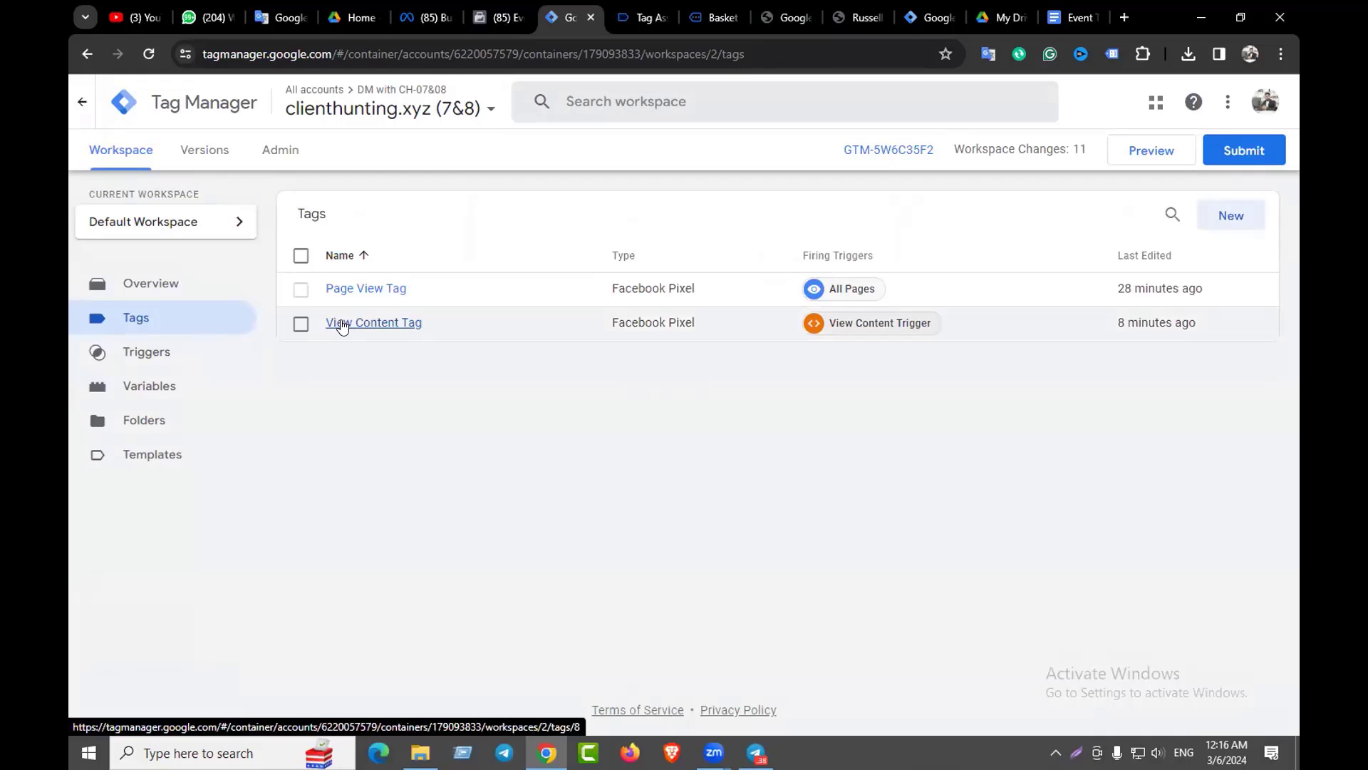
Check the parameters and data layer variables for the Add to cart Event in the Event Tracking for Pixel document
{"action": "left_click", "coordinate": [1072, 17]}
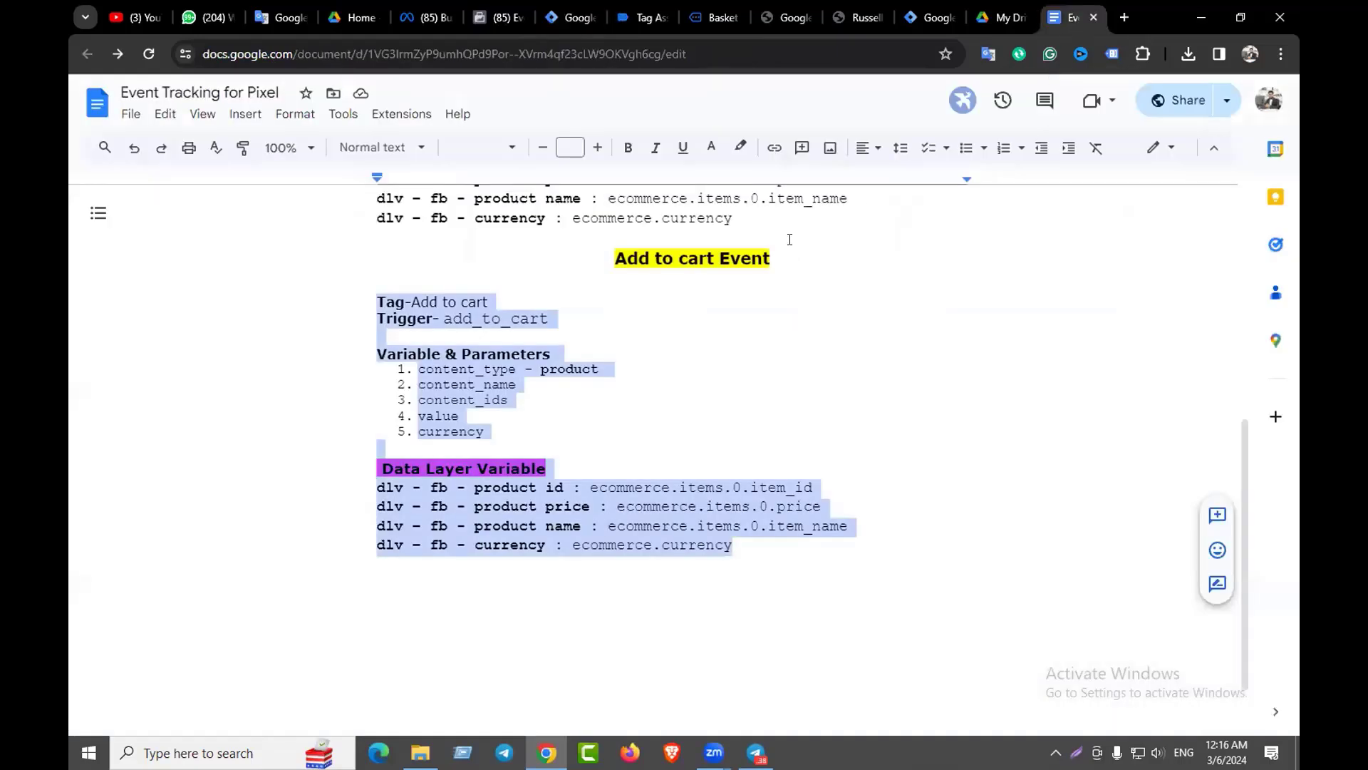
{"action": "left_click", "coordinate": [492, 440]}
{"action": "left_click_drag", "start_coordinate": [419, 370], "coordinate": [467, 432]}
{"action": "left_click_drag", "start_coordinate": [573, 489], "coordinate": [635, 544]}
{"action": "left_click", "coordinate": [635, 544]}
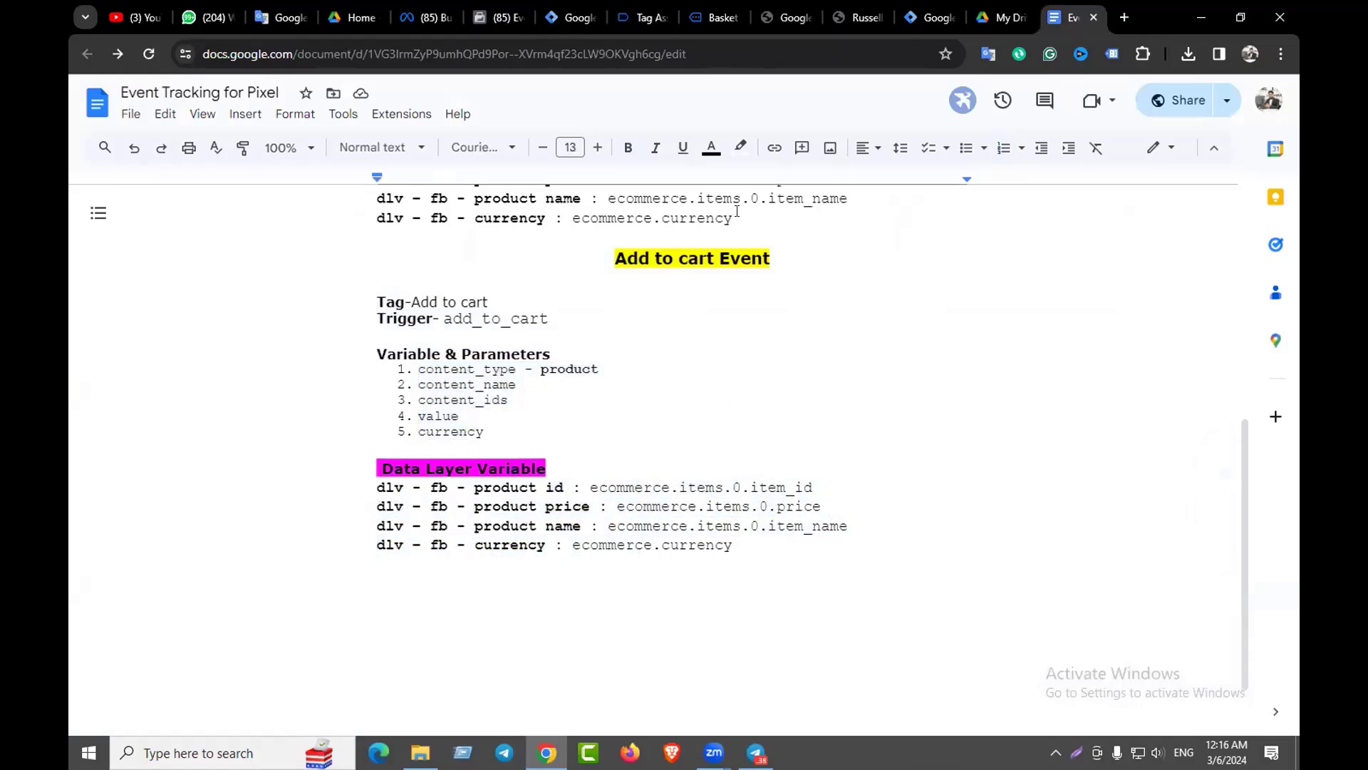
Return to Tag Manager and make a copy of the View Content Tag
{"action": "left_click", "coordinate": [575, 17]}
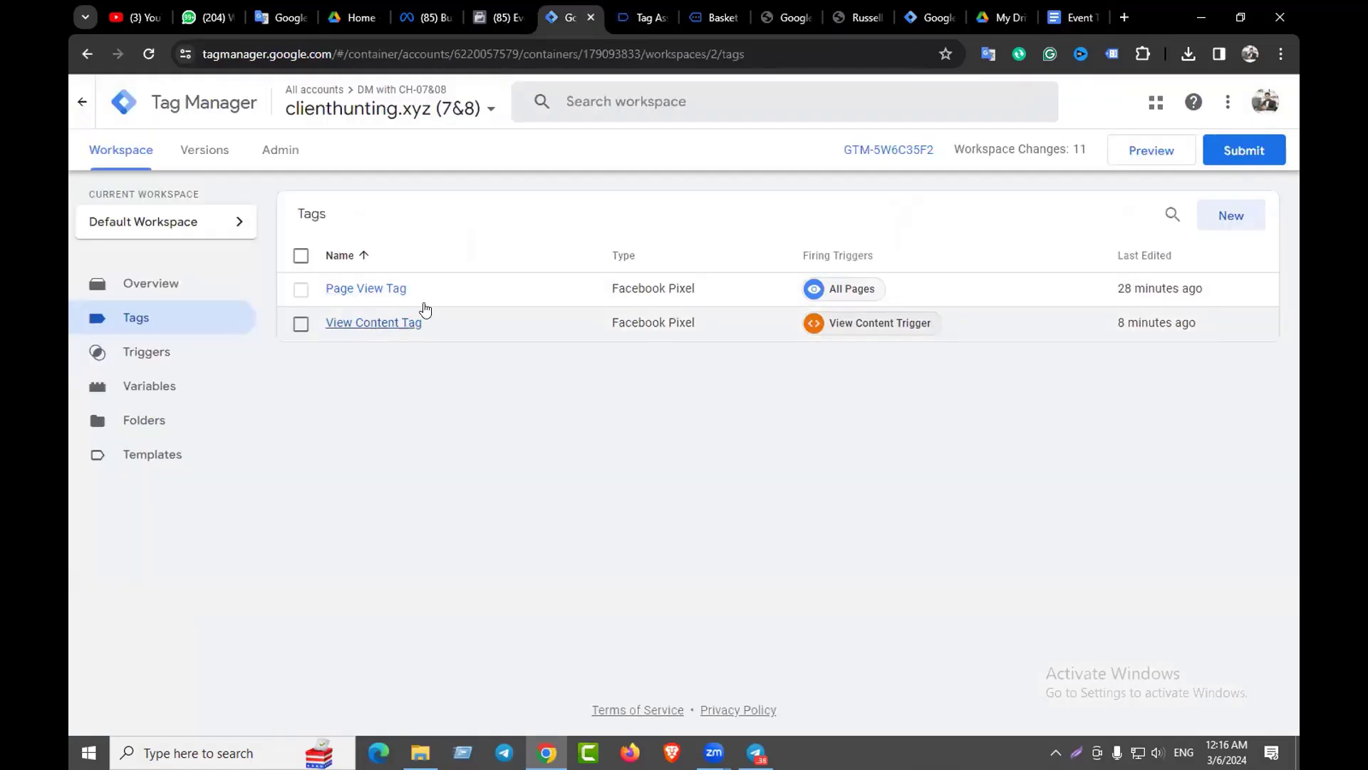
{"action": "left_click", "coordinate": [357, 327]}
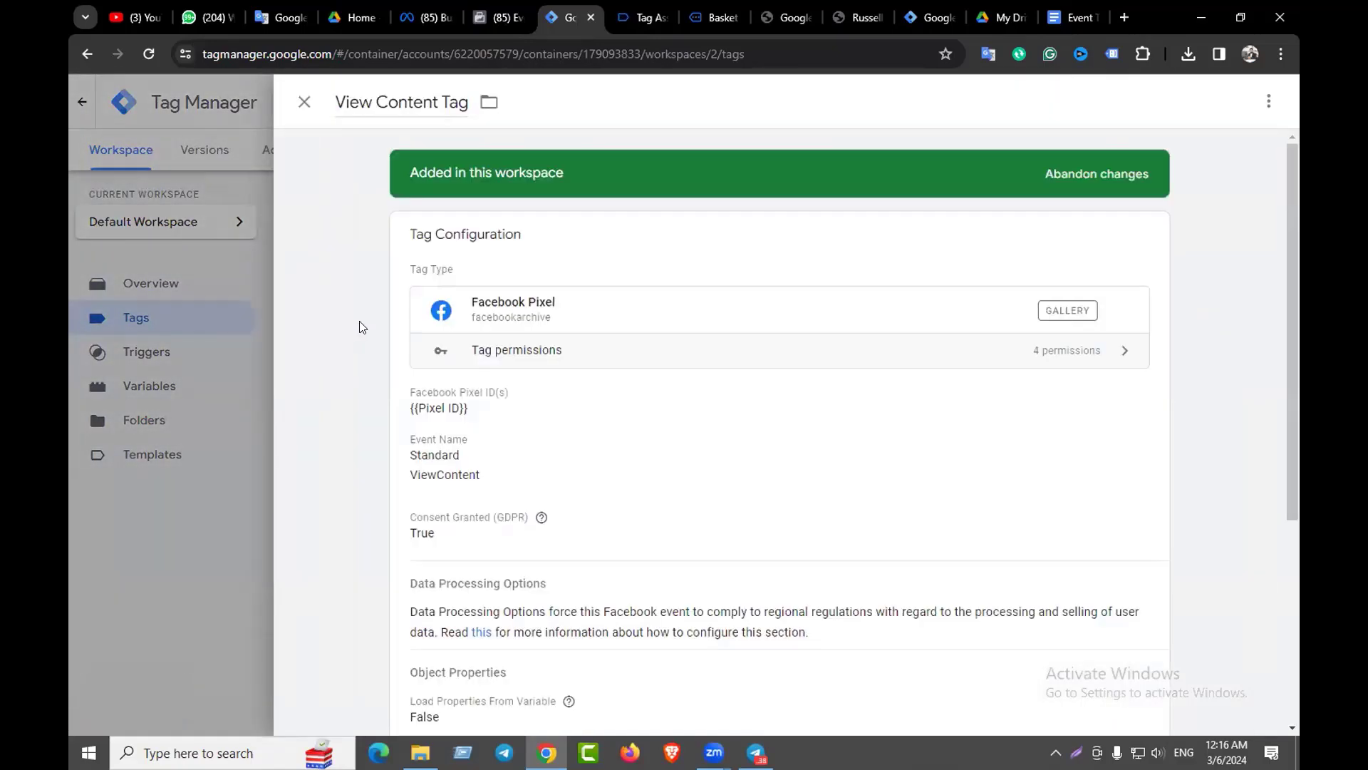
{"action": "left_click", "coordinate": [1270, 104]}
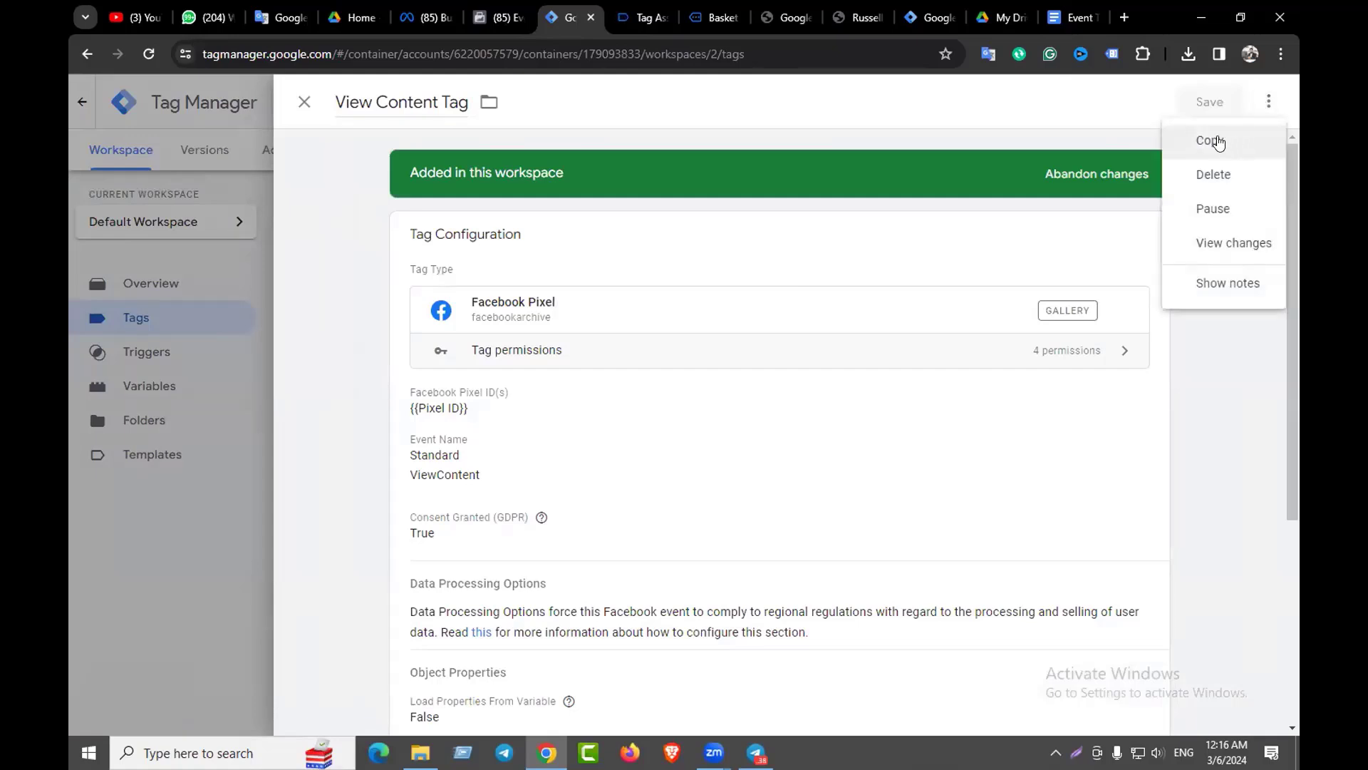
{"action": "left_click", "coordinate": [1217, 141]}
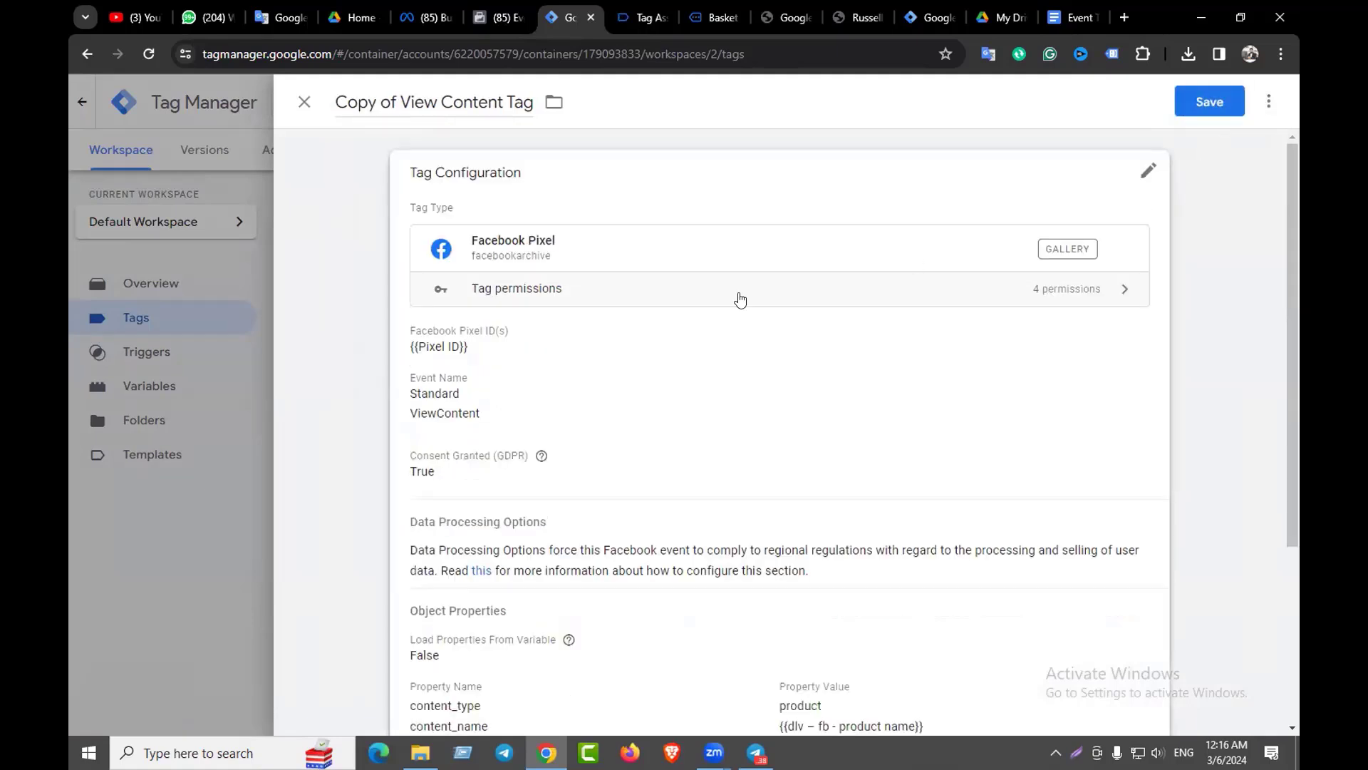
Rename the copied View Content tag as "Add to cart Tag"
{"action": "left_click", "coordinate": [434, 102]}
{"action": "left_click_drag", "start_coordinate": [434, 100], "coordinate": [331, 100]}
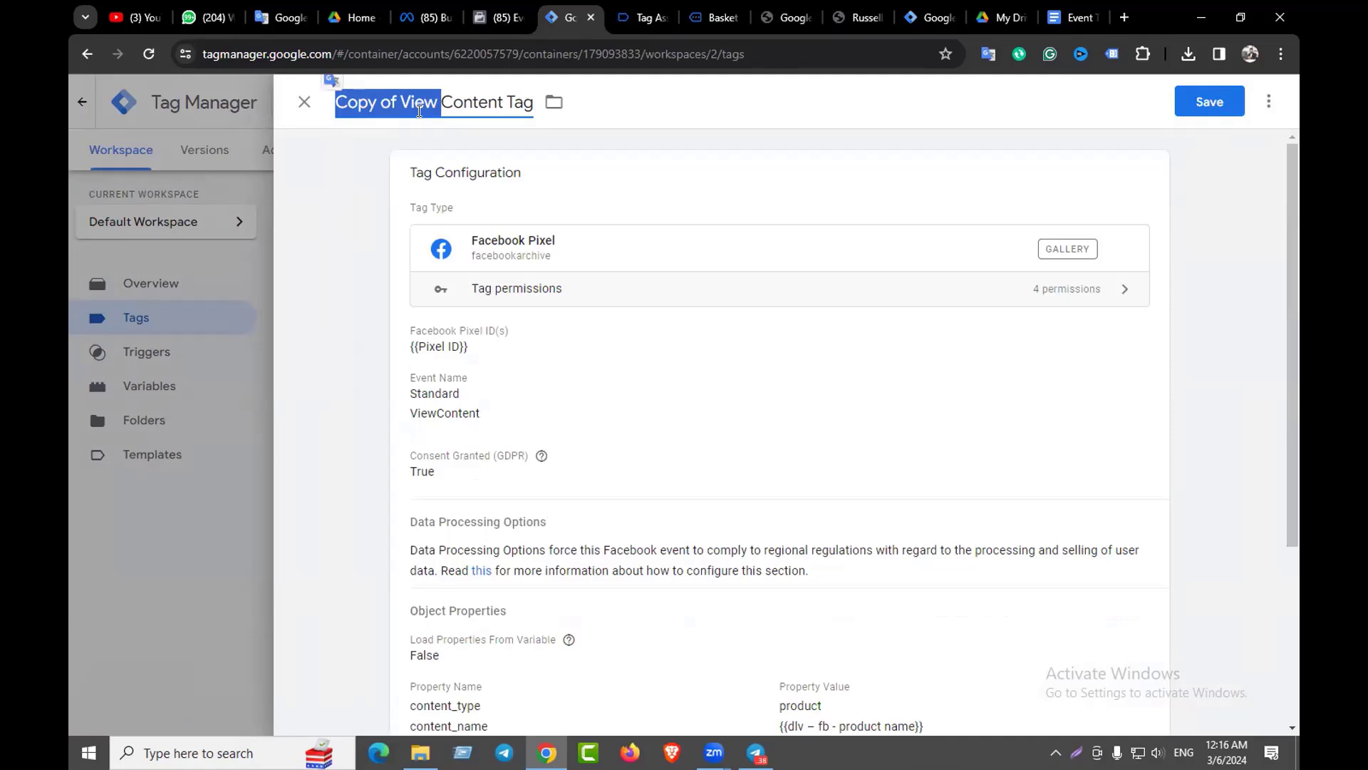
{"action": "key", "text": "BackSpace"}
{"action": "left_click_drag", "start_coordinate": [398, 103], "coordinate": [315, 111]}
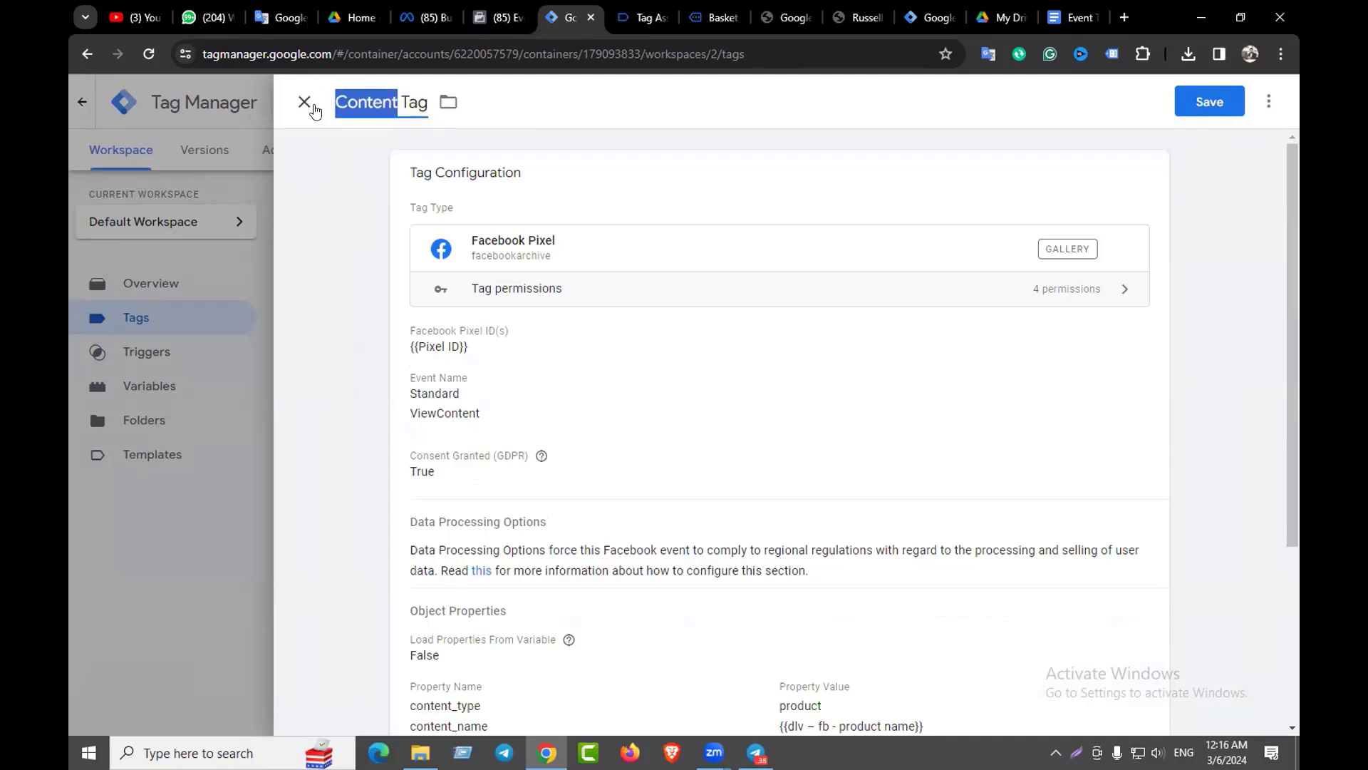
{"action": "key", "text": "BackSpace"}
{"action": "type", "text": "Add"}
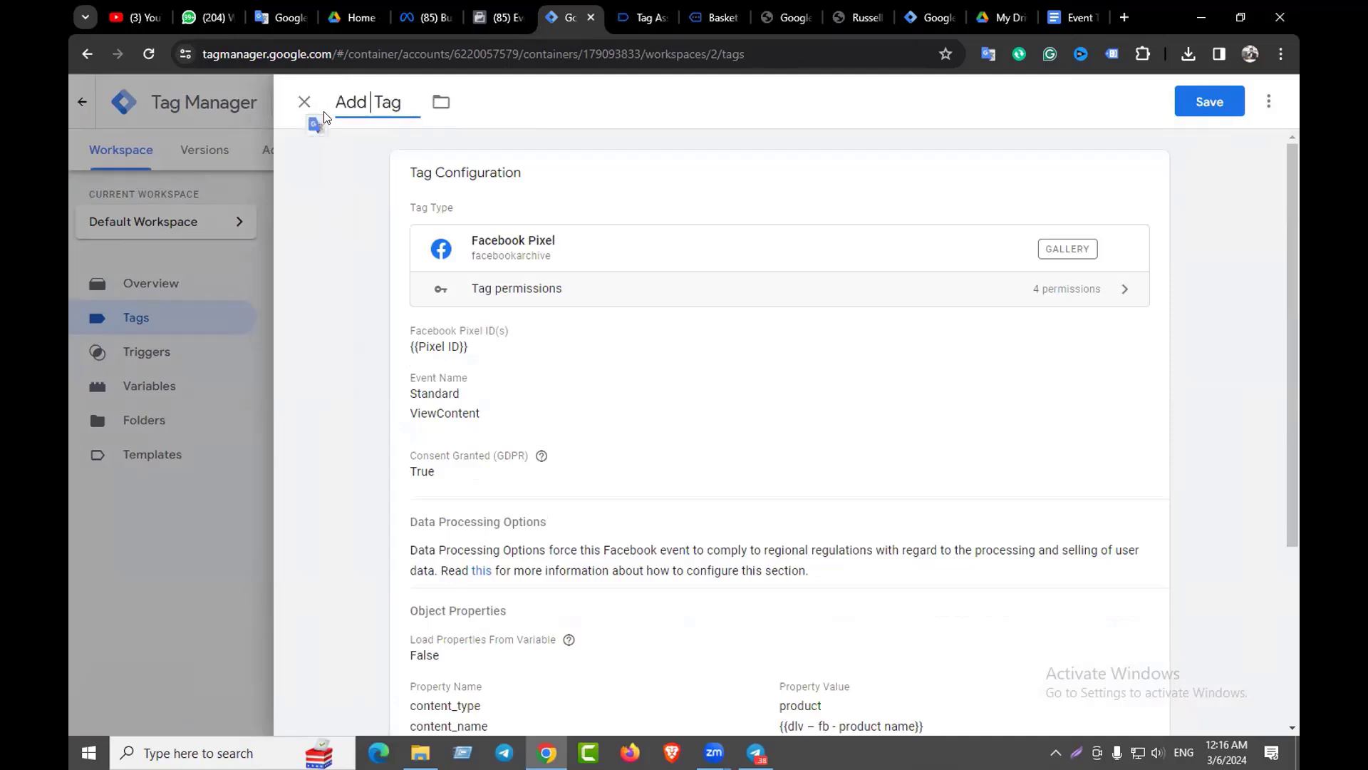
{"action": "type", "text": " to cart"}
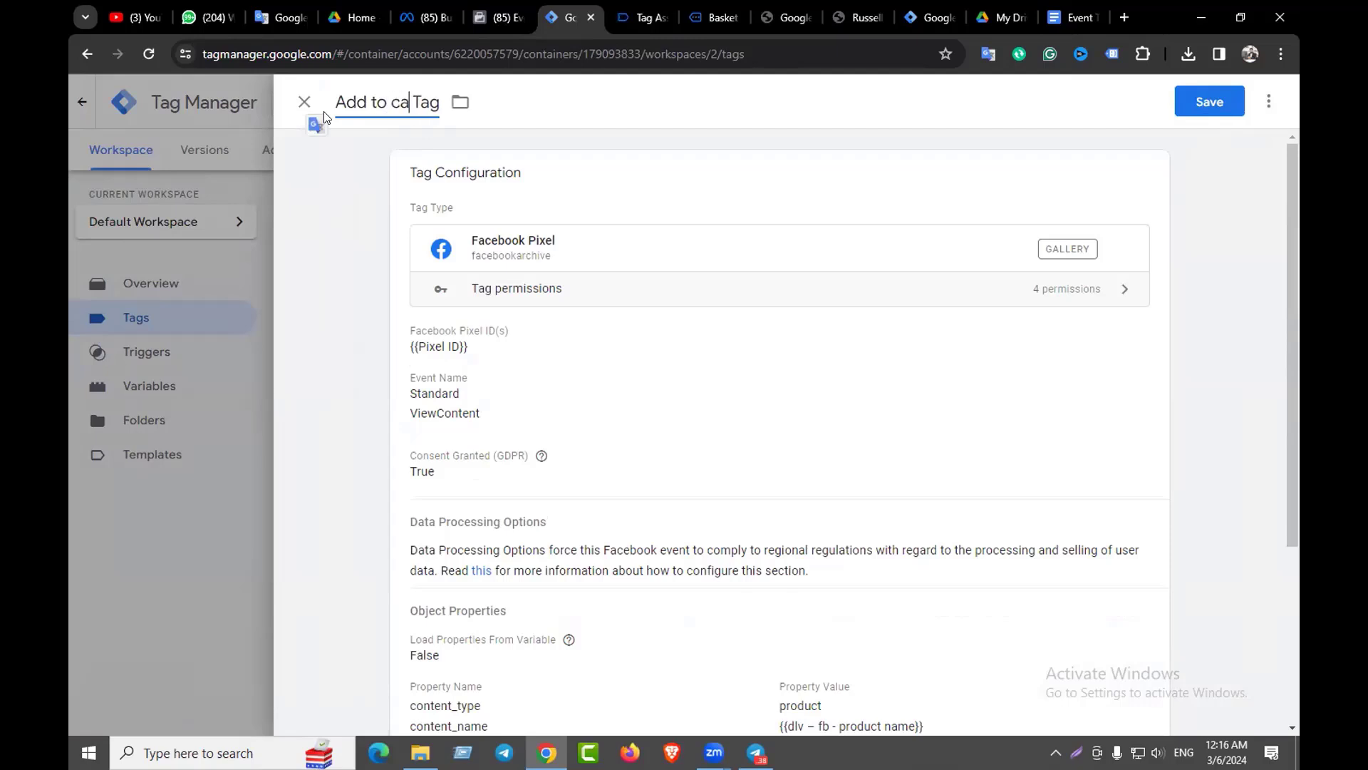
{"action": "left_click", "coordinate": [394, 125]}
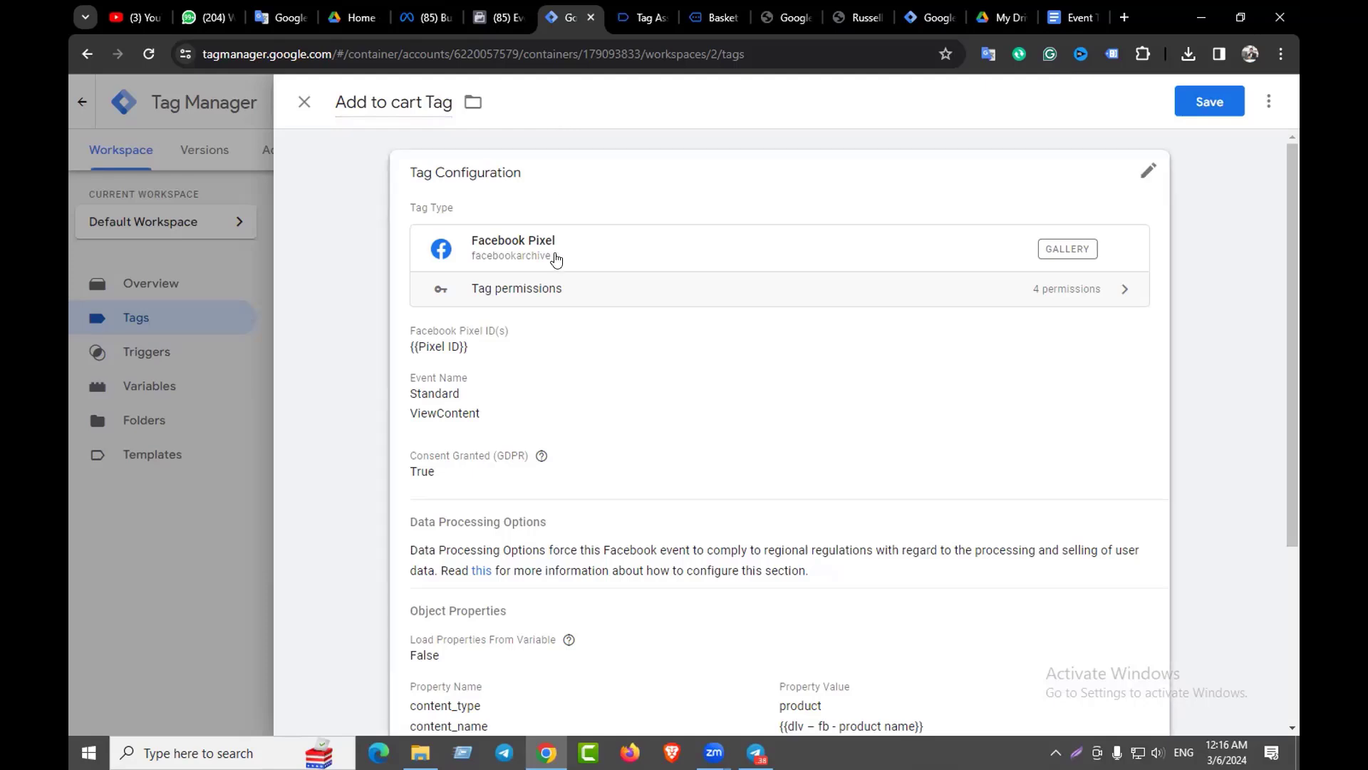
Set the tag's standard event name to AddToCart and check its inherited object properties
{"action": "left_click", "coordinate": [439, 409]}
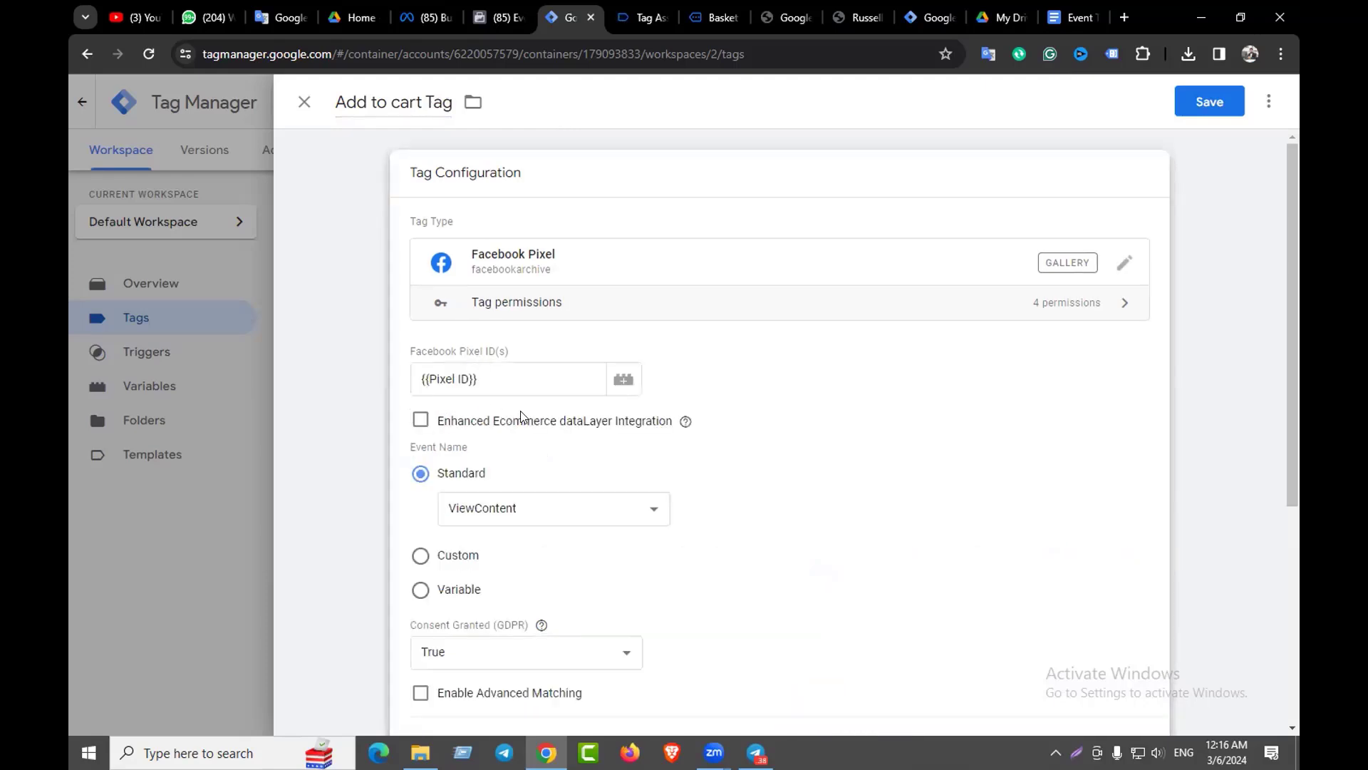
{"action": "left_click", "coordinate": [522, 509]}
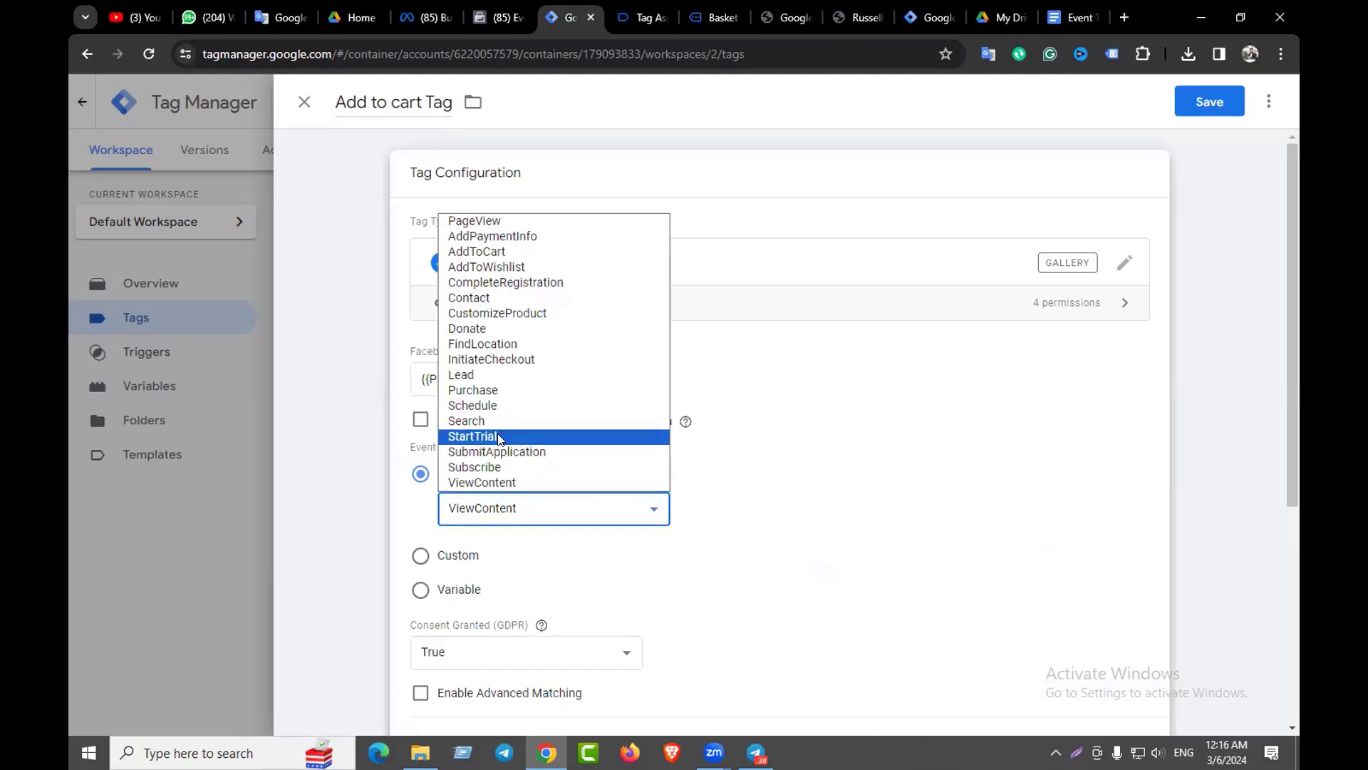
{"action": "left_click", "coordinate": [477, 251]}
{"action": "scroll", "coordinate": [648, 454], "scroll_direction": "down", "scroll_amount": 4}
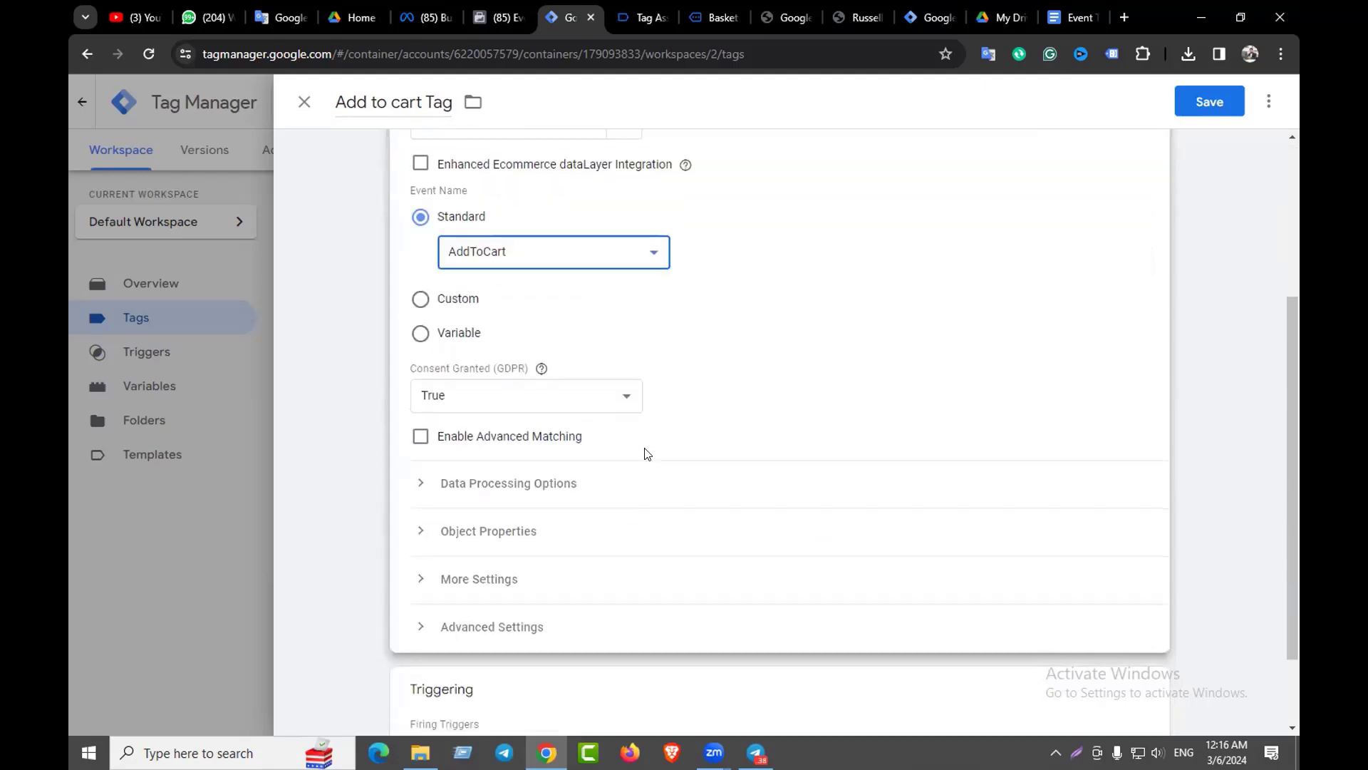
{"action": "scroll", "coordinate": [647, 449], "scroll_direction": "down", "scroll_amount": 1}
{"action": "left_click", "coordinate": [523, 445]}
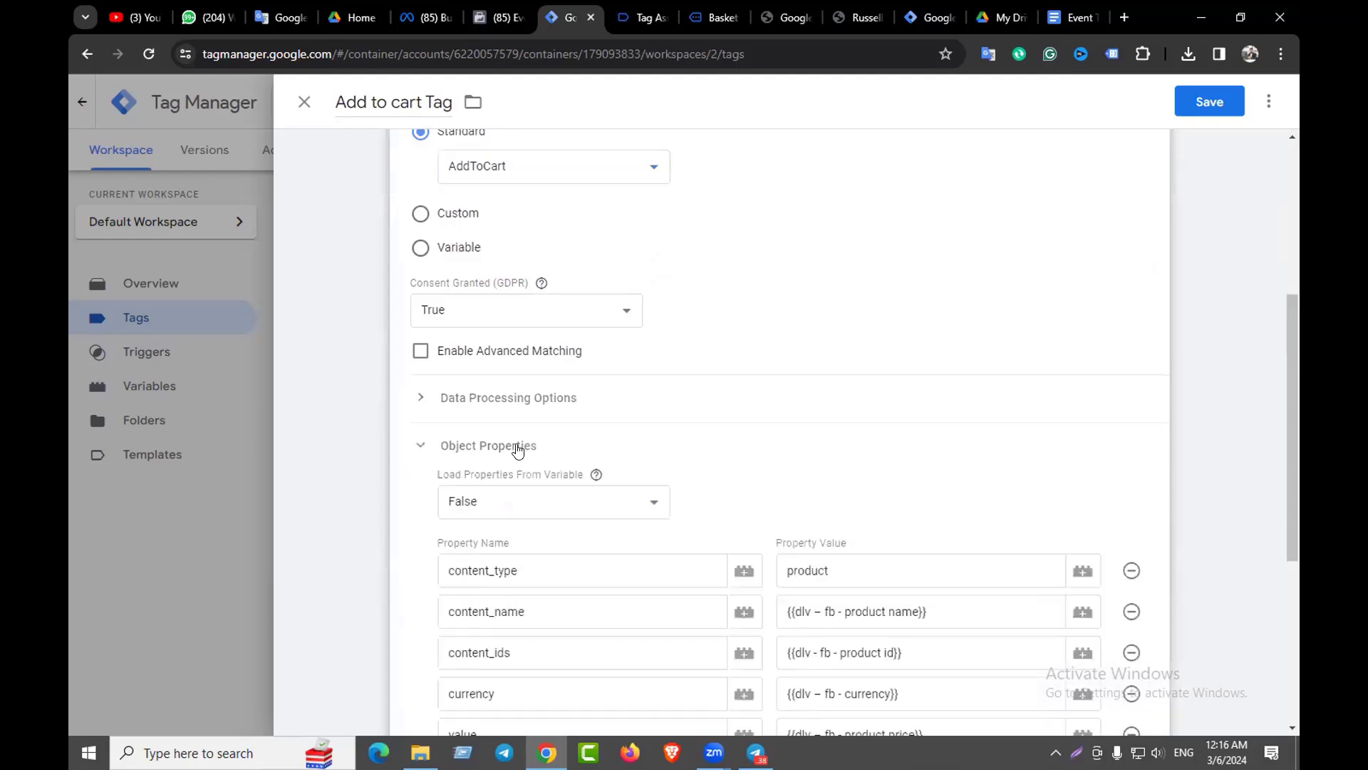
{"action": "scroll", "coordinate": [684, 435], "scroll_direction": "down", "scroll_amount": 3}
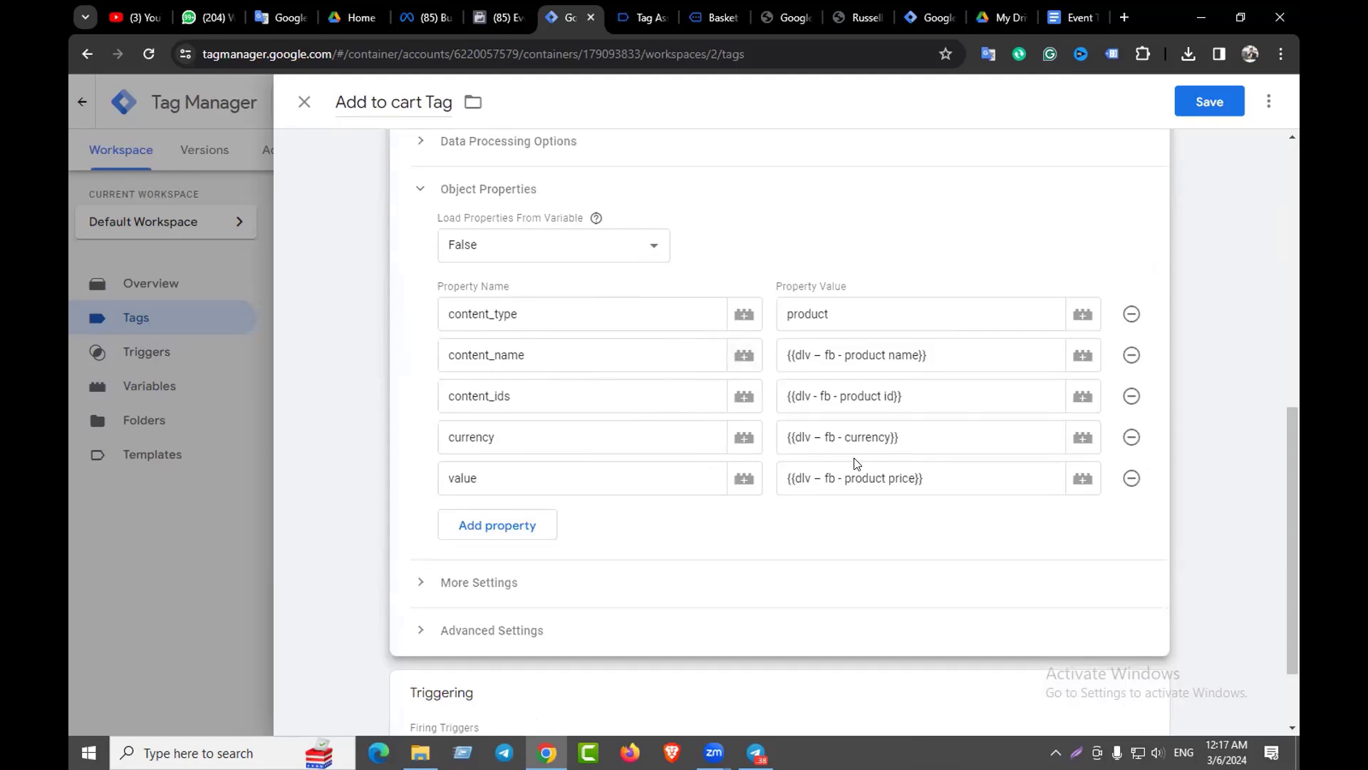
Replace the tag's View Content Trigger with the Add to cart trigger and save the tag
{"action": "scroll", "coordinate": [857, 463], "scroll_direction": "down", "scroll_amount": 2}
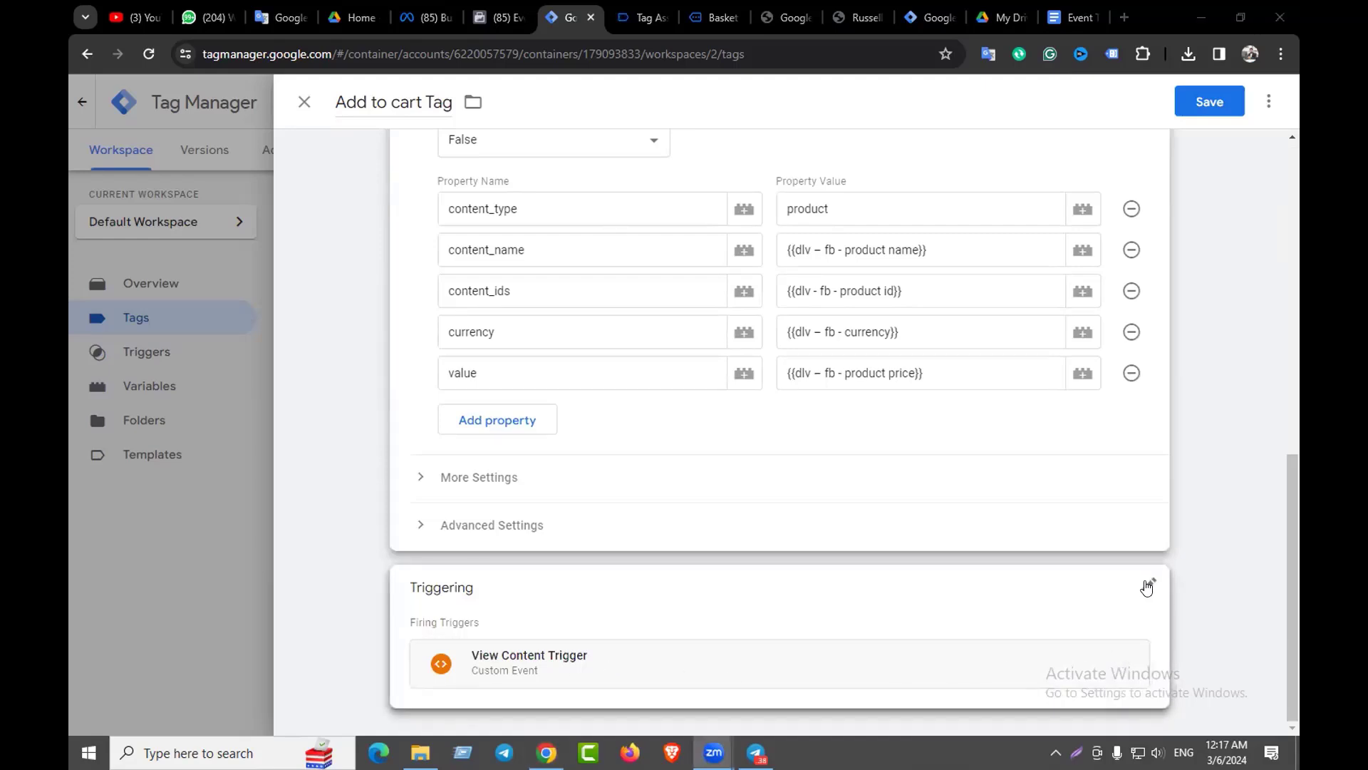
{"action": "left_click", "coordinate": [1144, 588]}
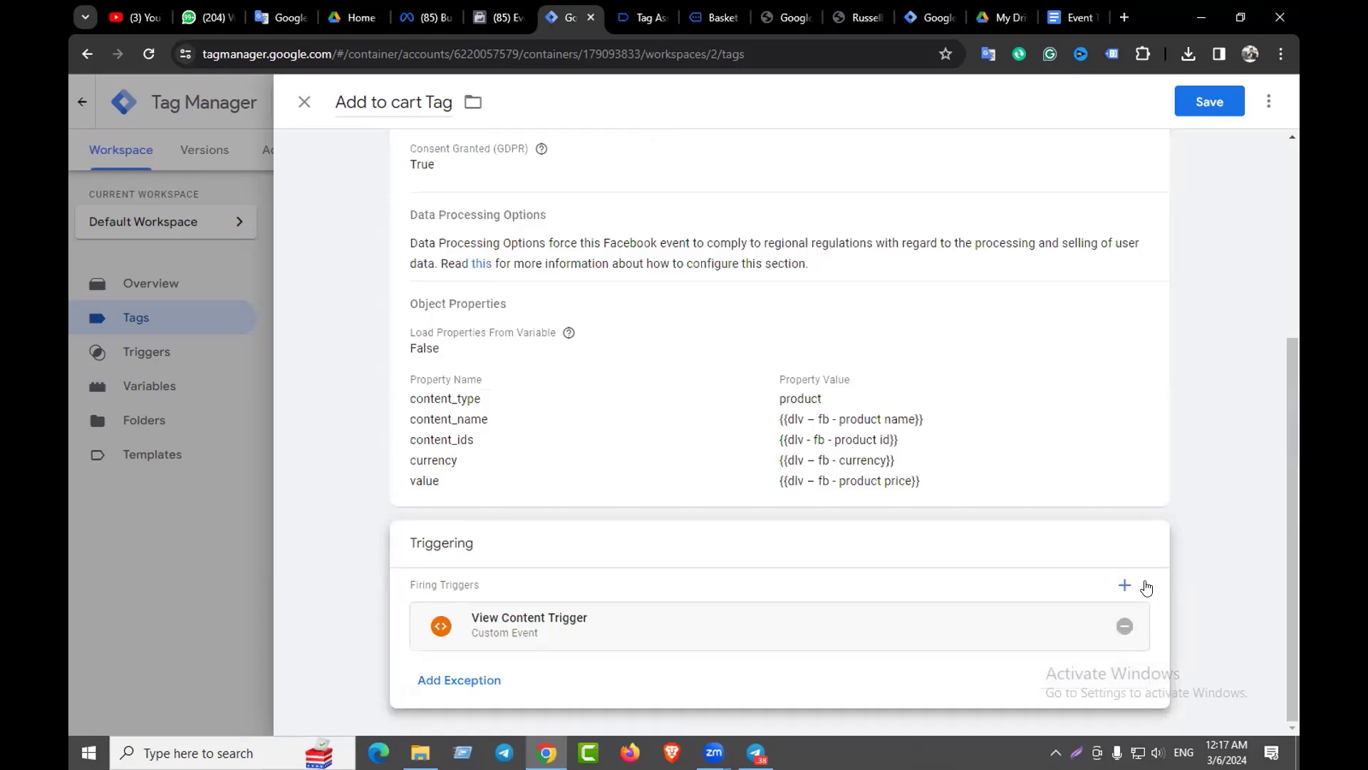
{"action": "left_click", "coordinate": [1124, 627]}
{"action": "left_click", "coordinate": [777, 579]}
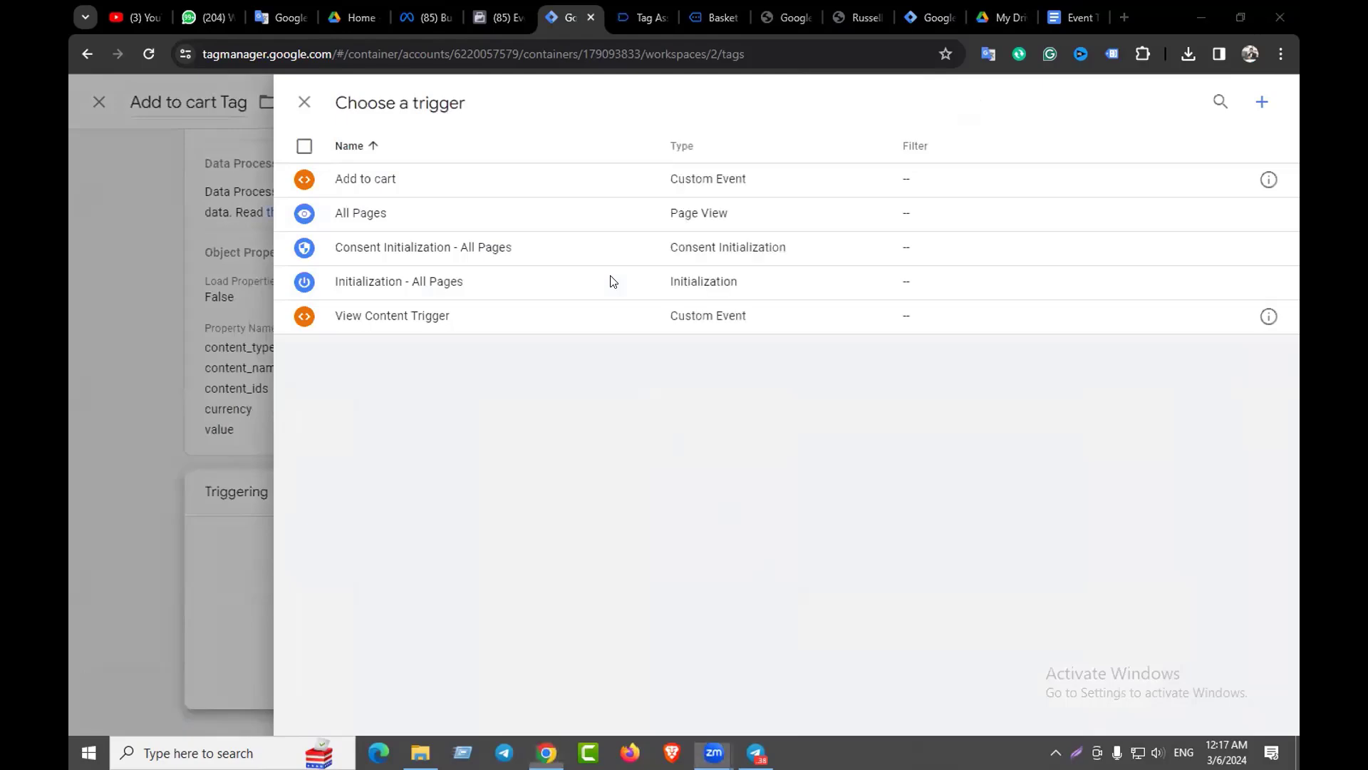
{"action": "left_click", "coordinate": [390, 182]}
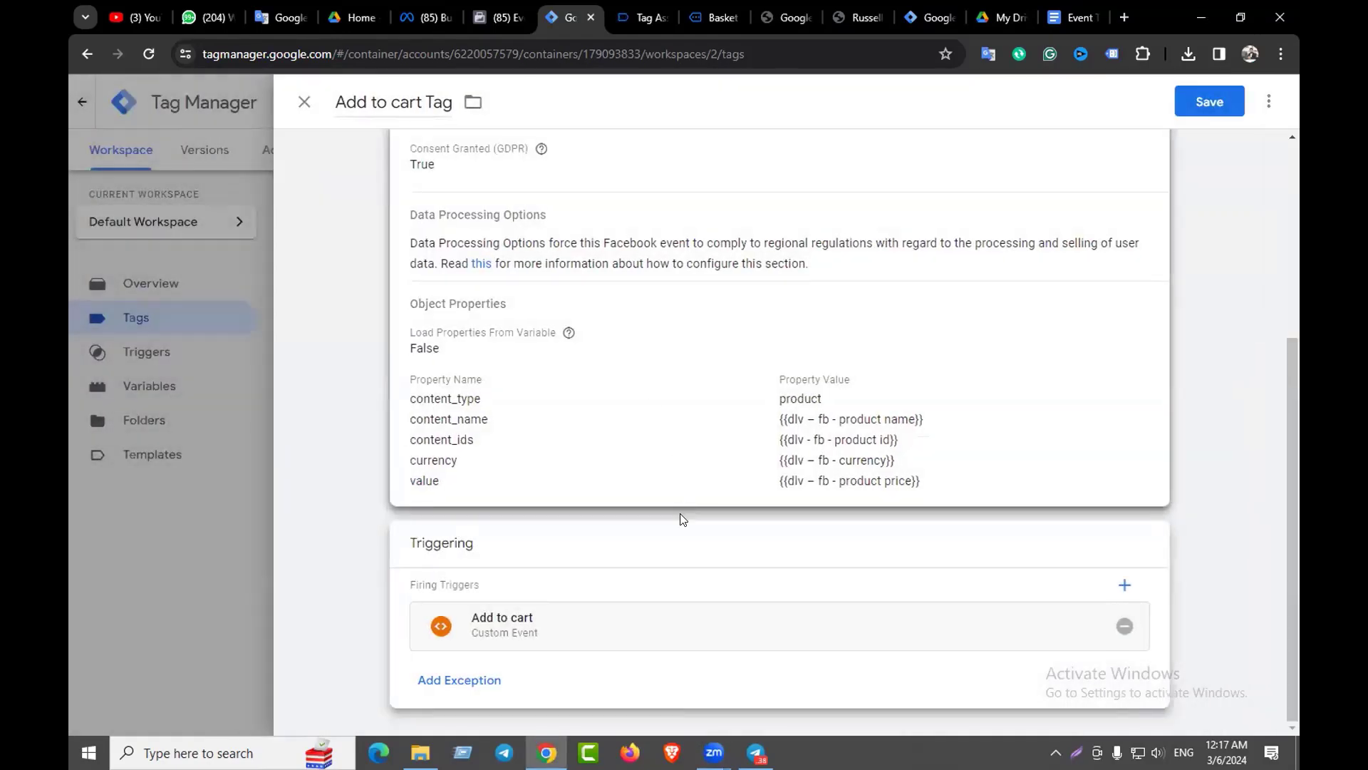
{"action": "scroll", "coordinate": [611, 397], "scroll_direction": "up", "scroll_amount": 5}
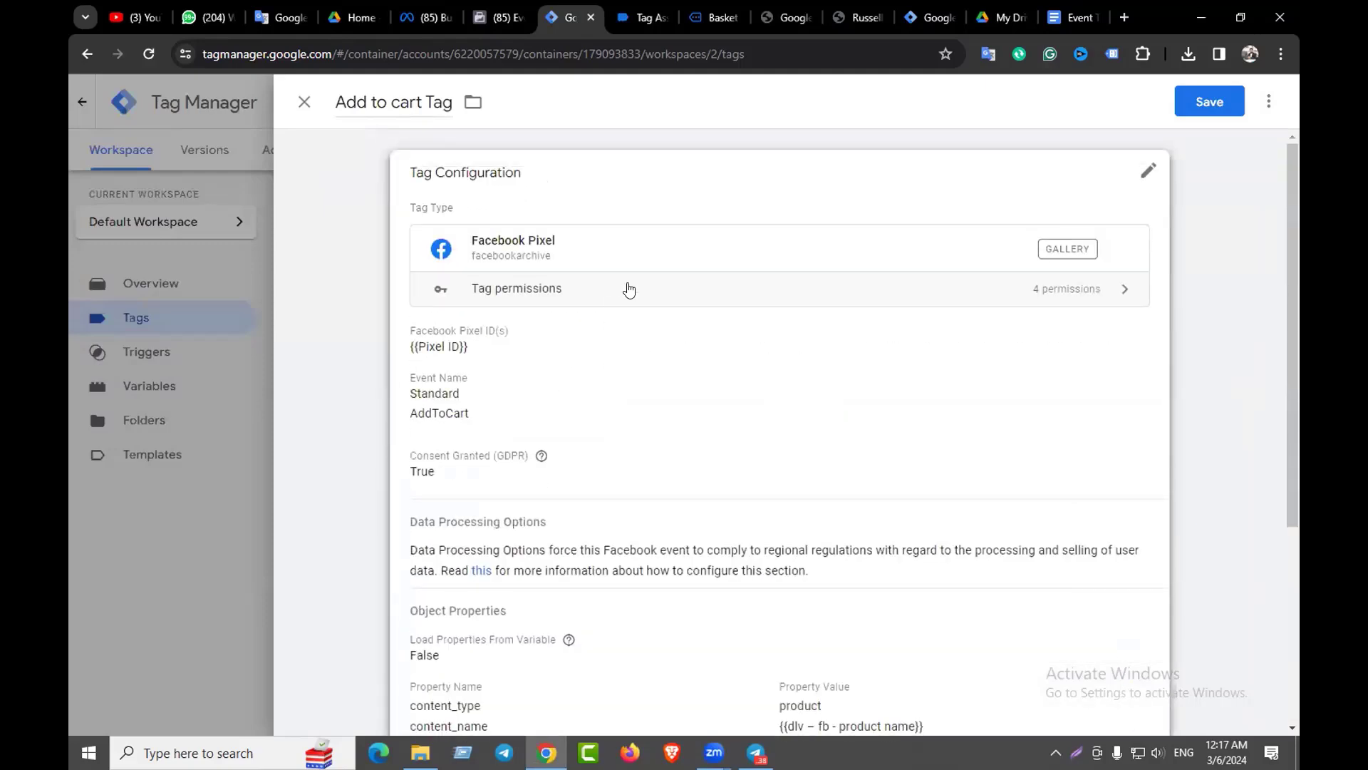
{"action": "left_click", "coordinate": [1210, 101]}
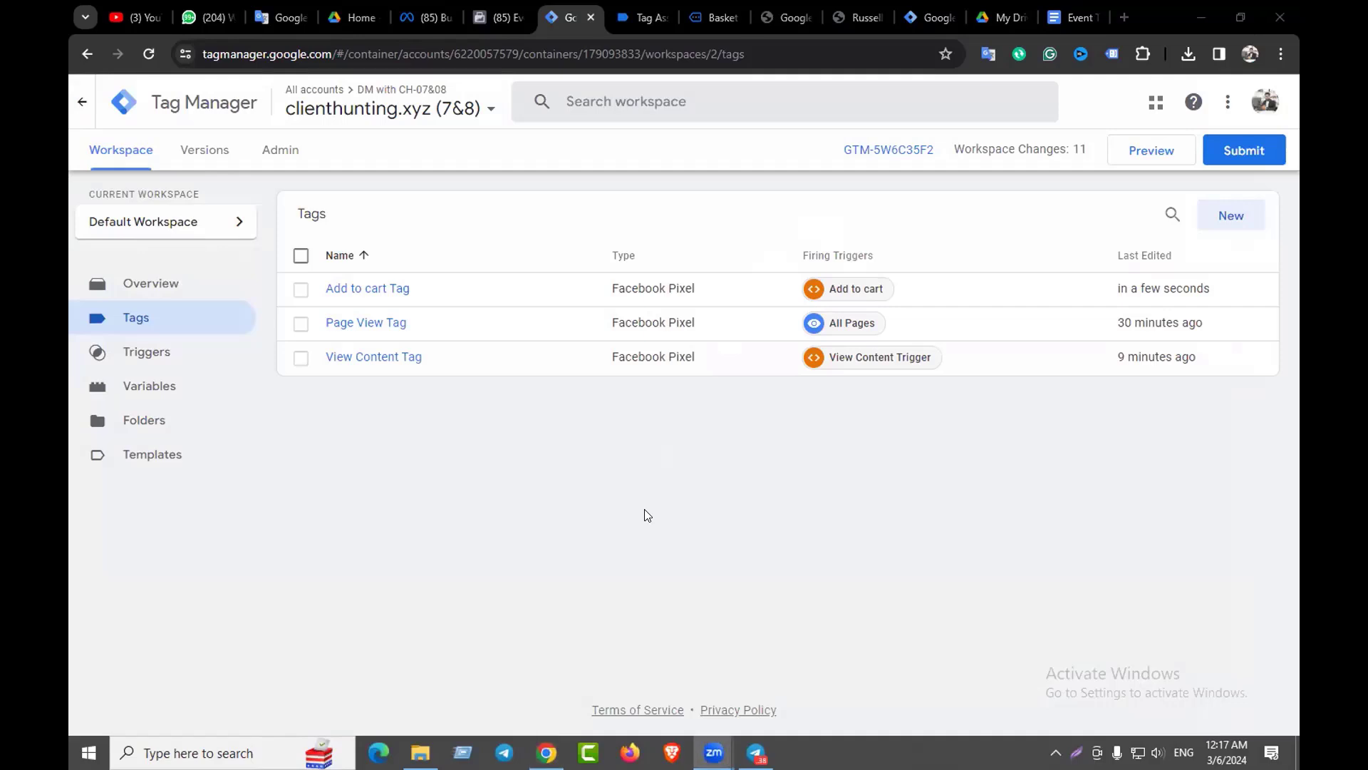
Start a preview of the workspace on clienthunting.xyz and switch back to Tag Assistant
{"action": "left_click", "coordinate": [1080, 202]}
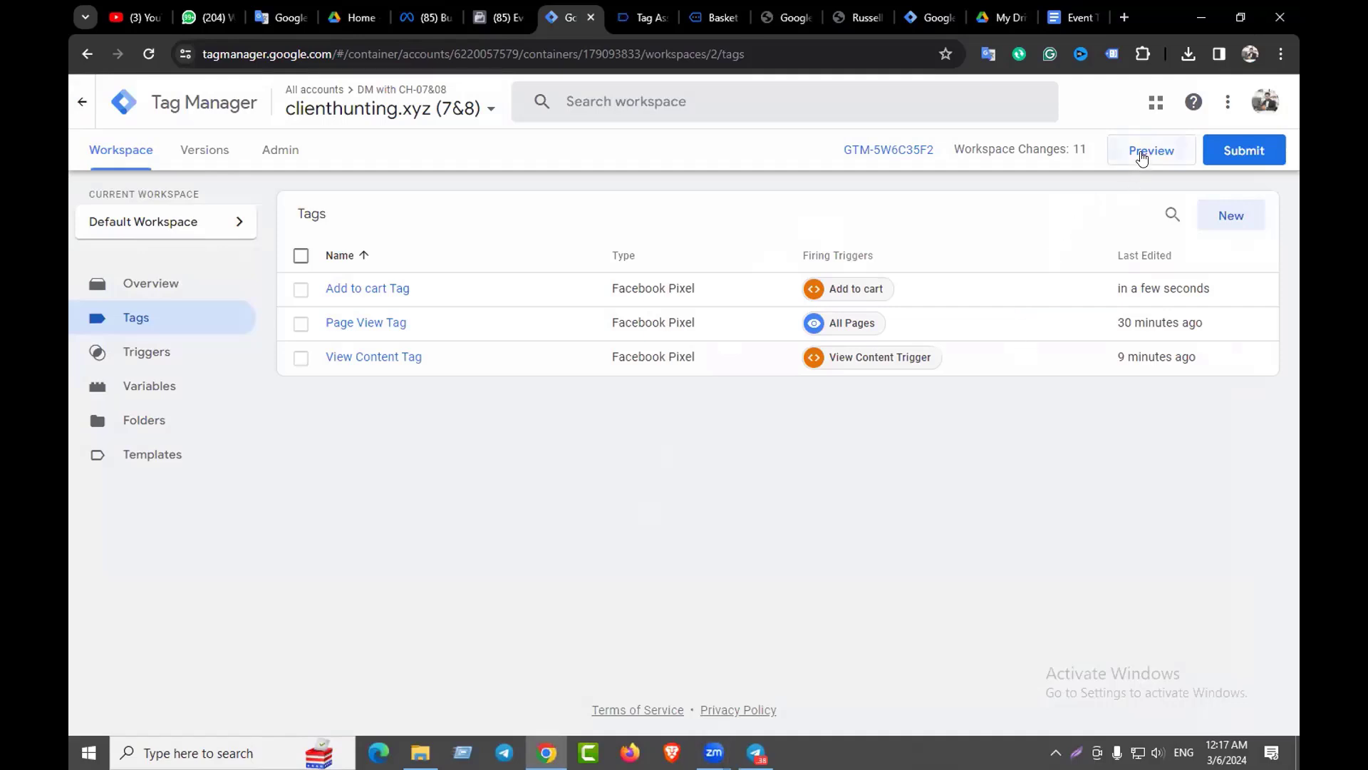
{"action": "left_click", "coordinate": [1142, 152]}
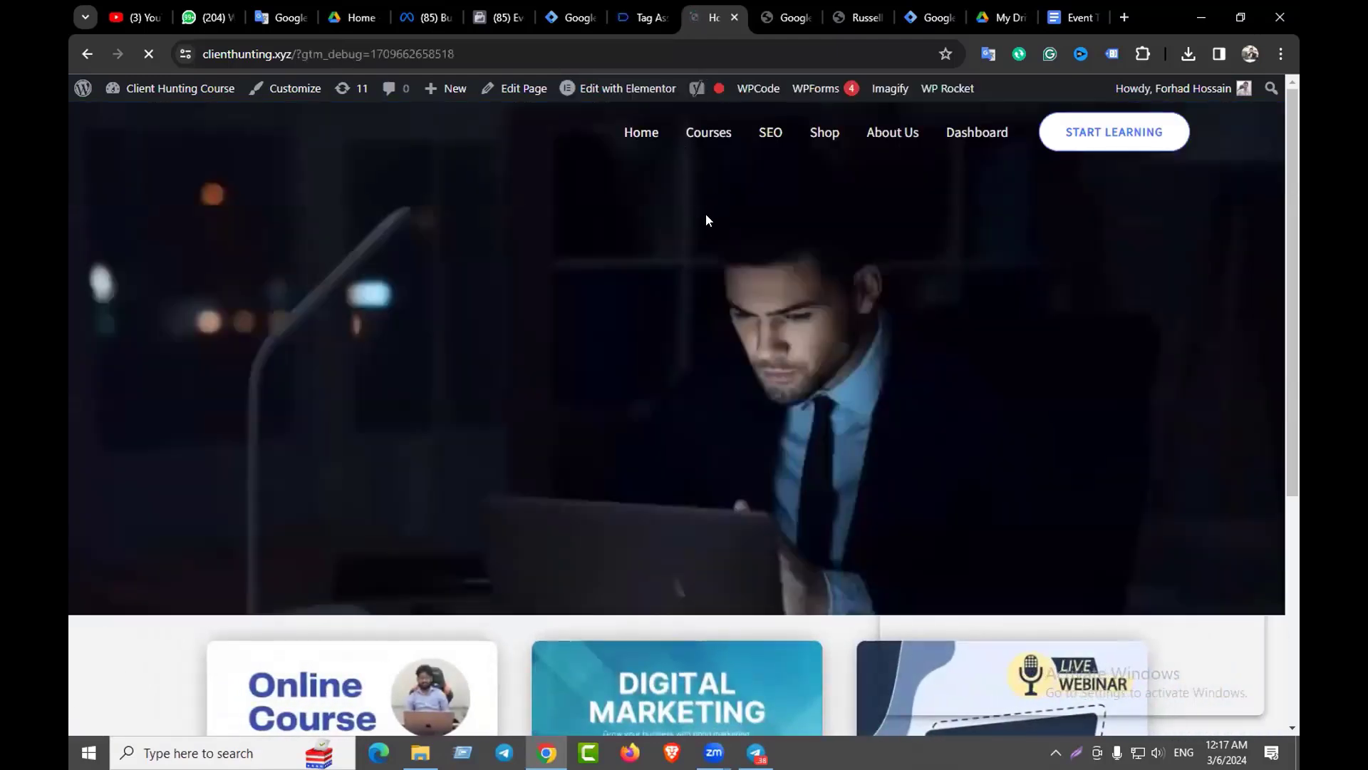
{"action": "left_click", "coordinate": [641, 17]}
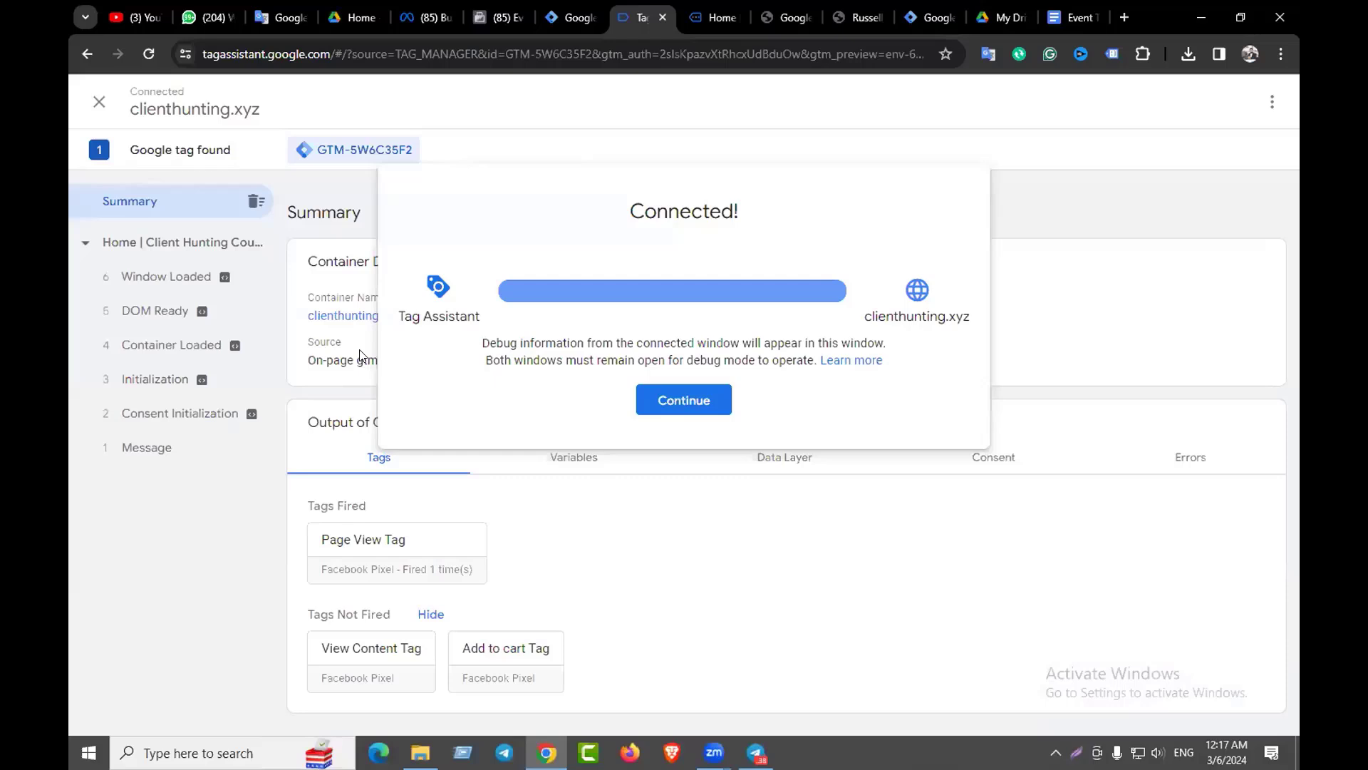
Browse the connected site to its shop, open the Russell Athletic Men's Dri-Power Fleece Sweatshirts product, and check the fired tags in Tag Assistant
{"action": "left_click", "coordinate": [676, 398]}
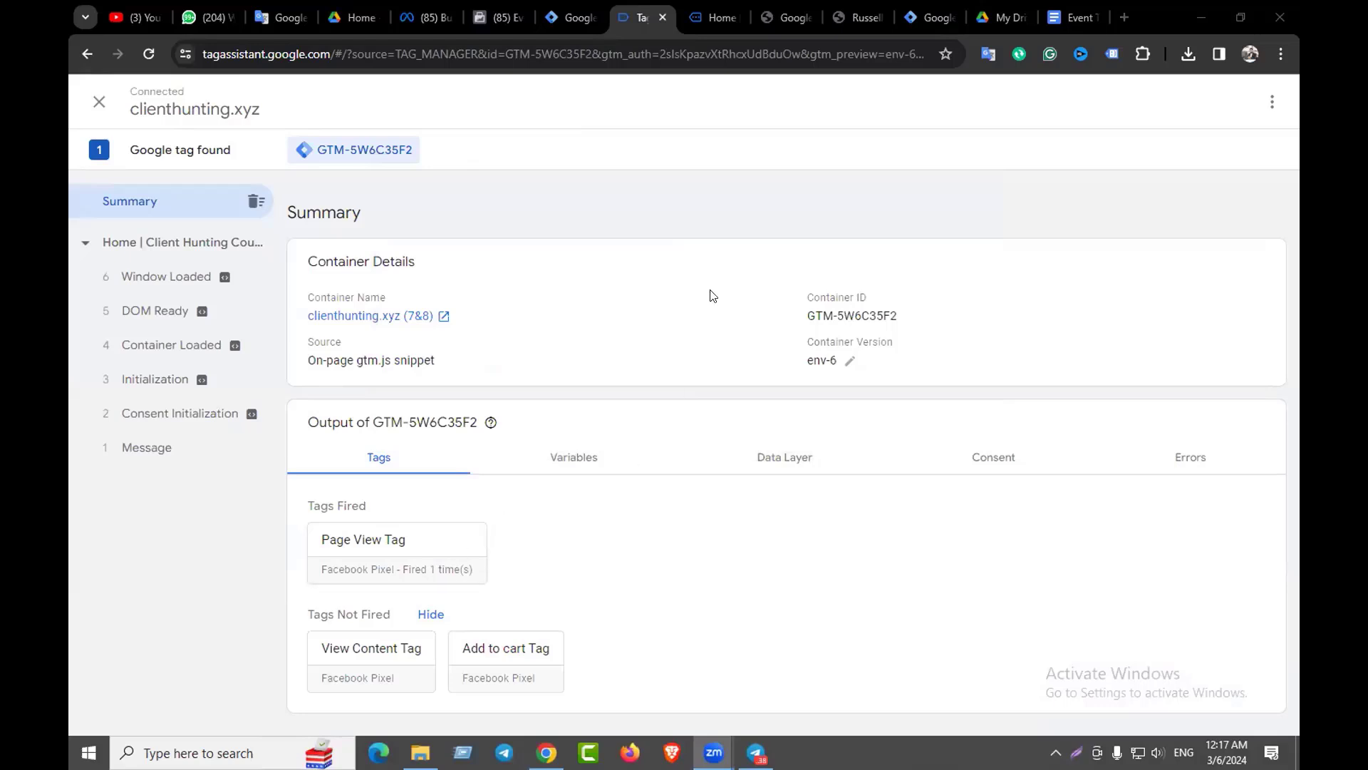
{"action": "left_click", "coordinate": [716, 17]}
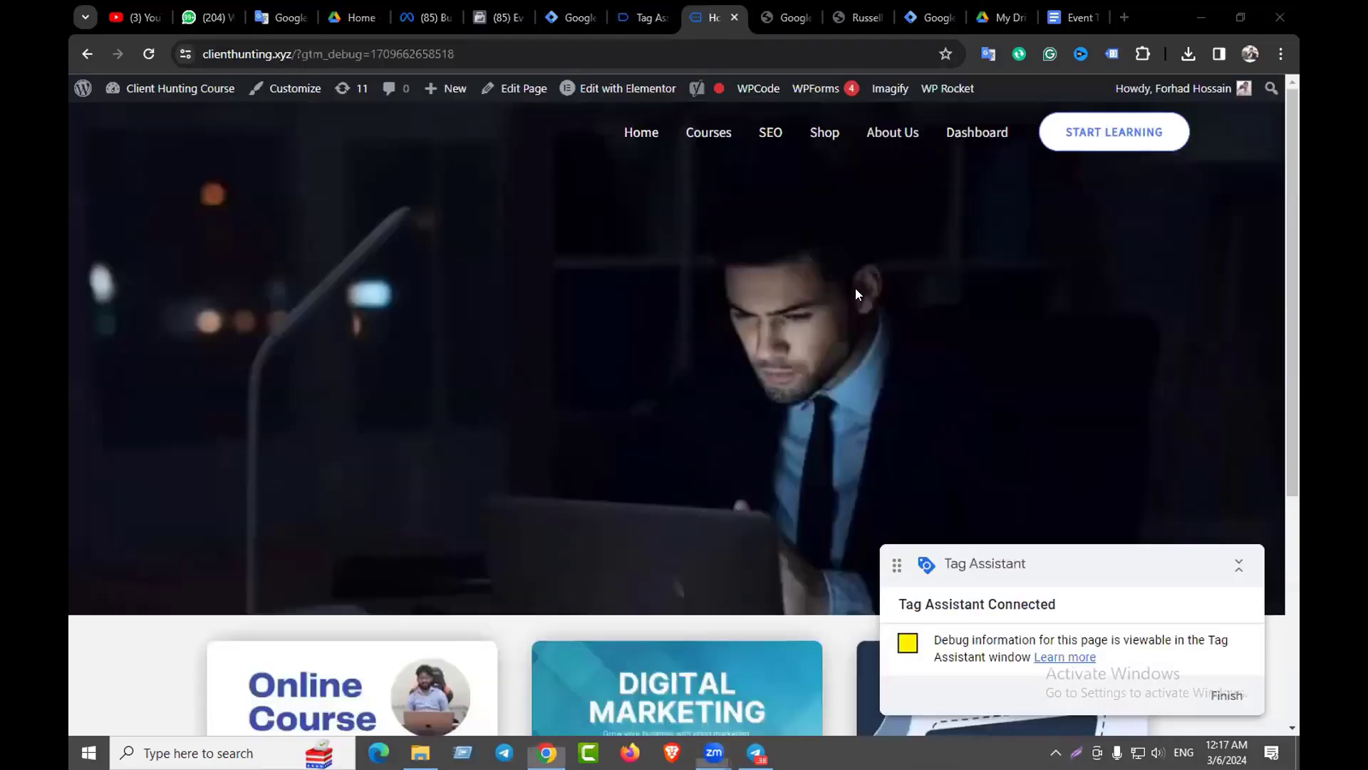
{"action": "left_click", "coordinate": [817, 137]}
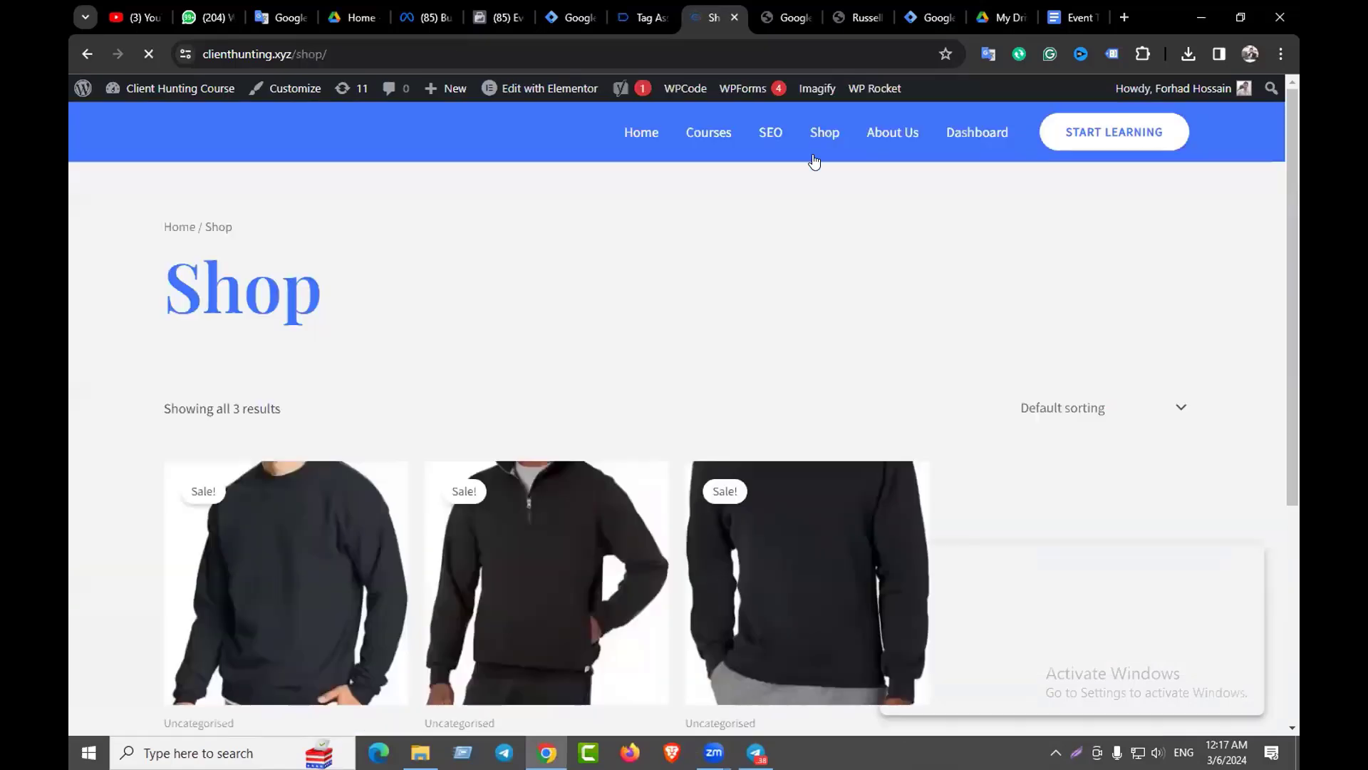
{"action": "scroll", "coordinate": [746, 437], "scroll_direction": "down", "scroll_amount": 1}
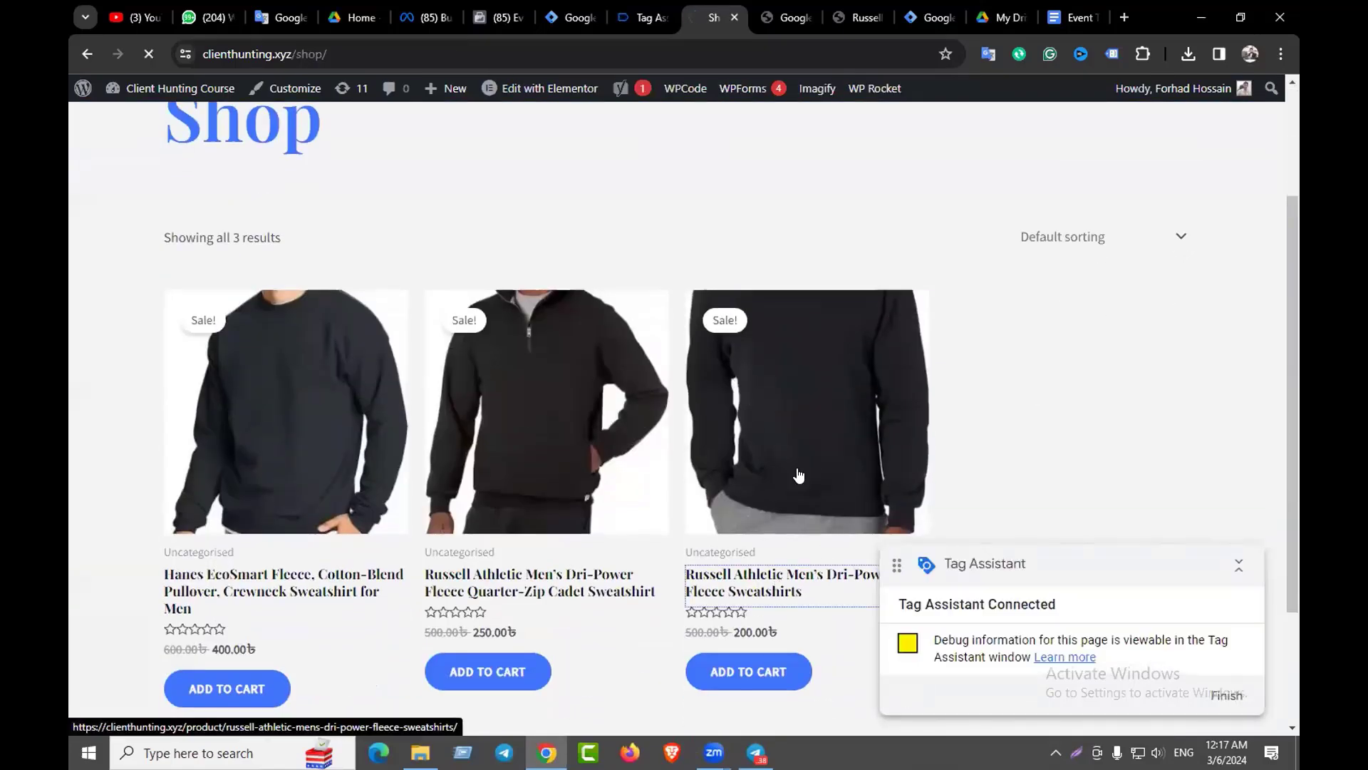
{"action": "left_click", "coordinate": [643, 17]}
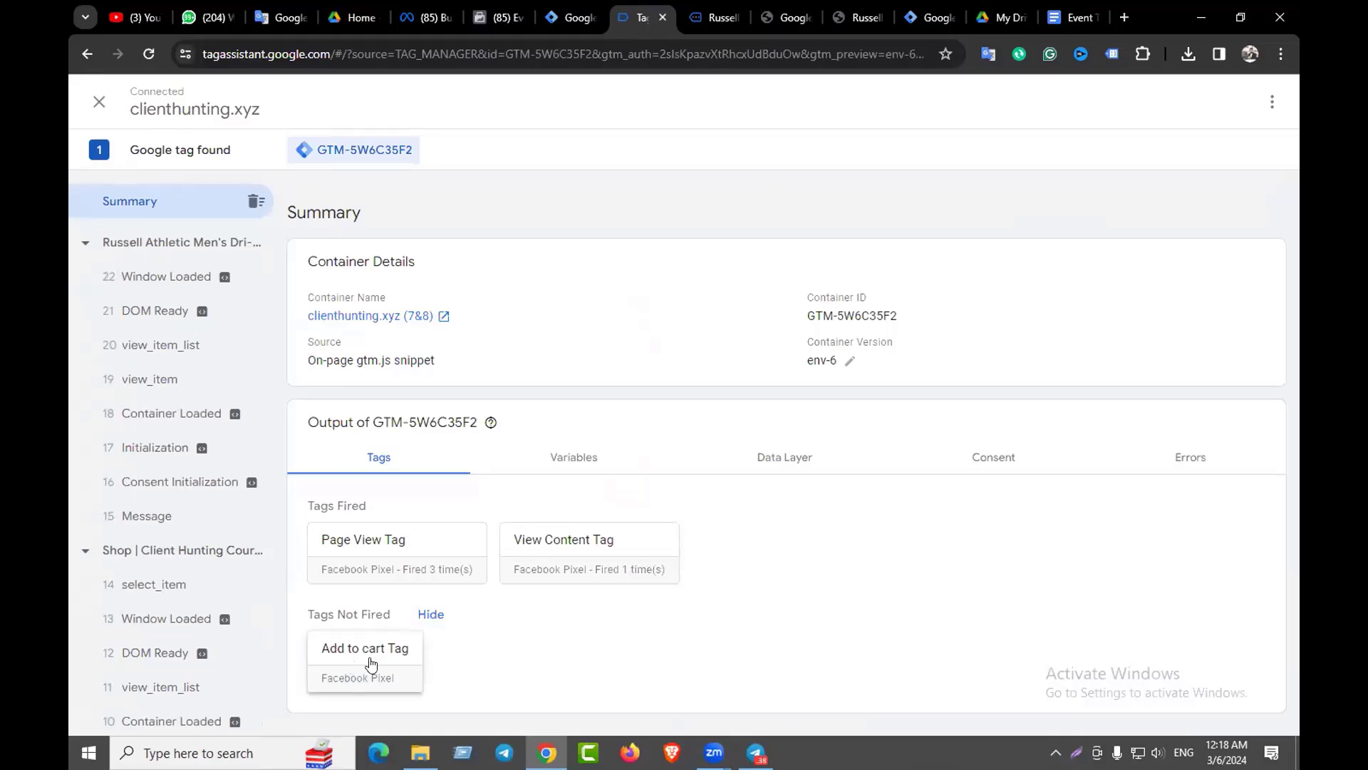
Add the Dri-Power Fleece Sweatshirts product to the cart and return to Tag Assistant to check the fired tags
{"action": "left_click", "coordinate": [705, 14]}
{"action": "scroll", "coordinate": [848, 599], "scroll_direction": "down", "scroll_amount": 2}
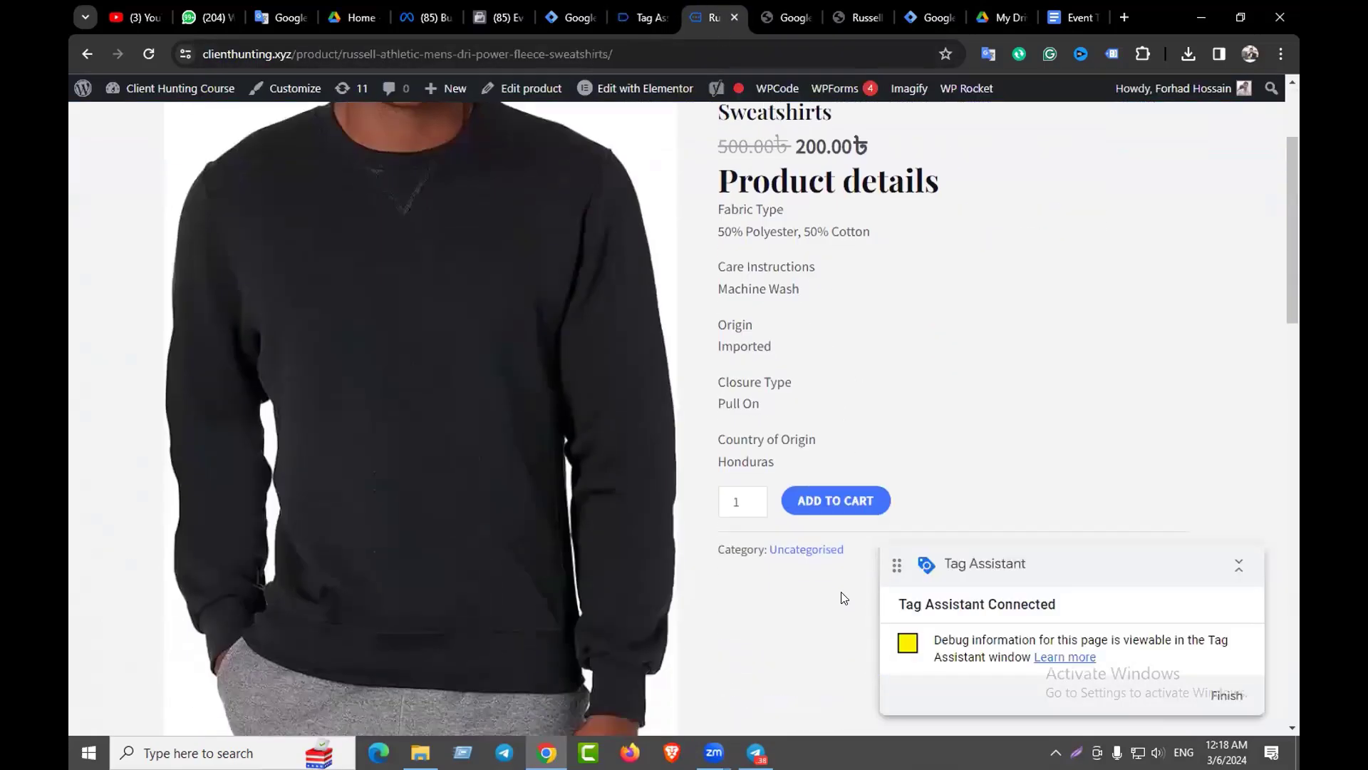
{"action": "left_click", "coordinate": [835, 510]}
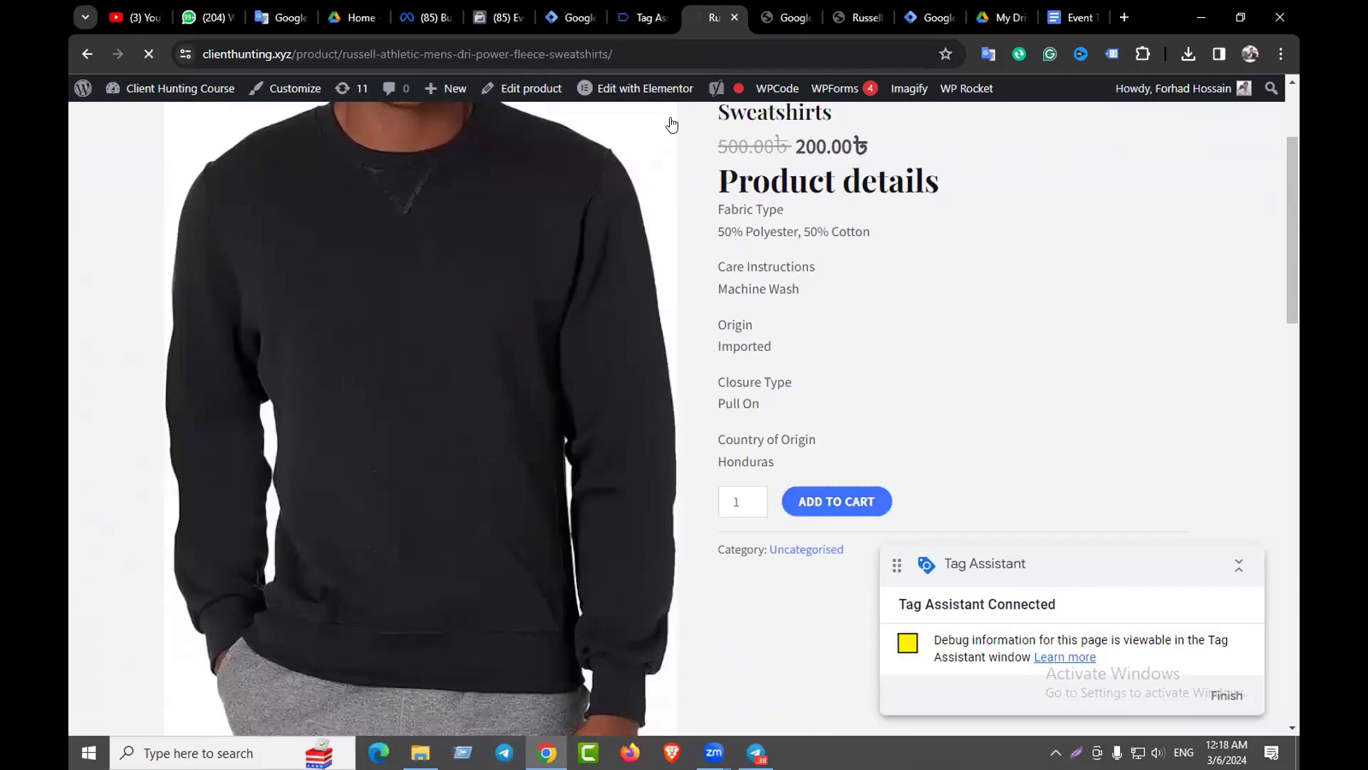
{"action": "left_click", "coordinate": [639, 15]}
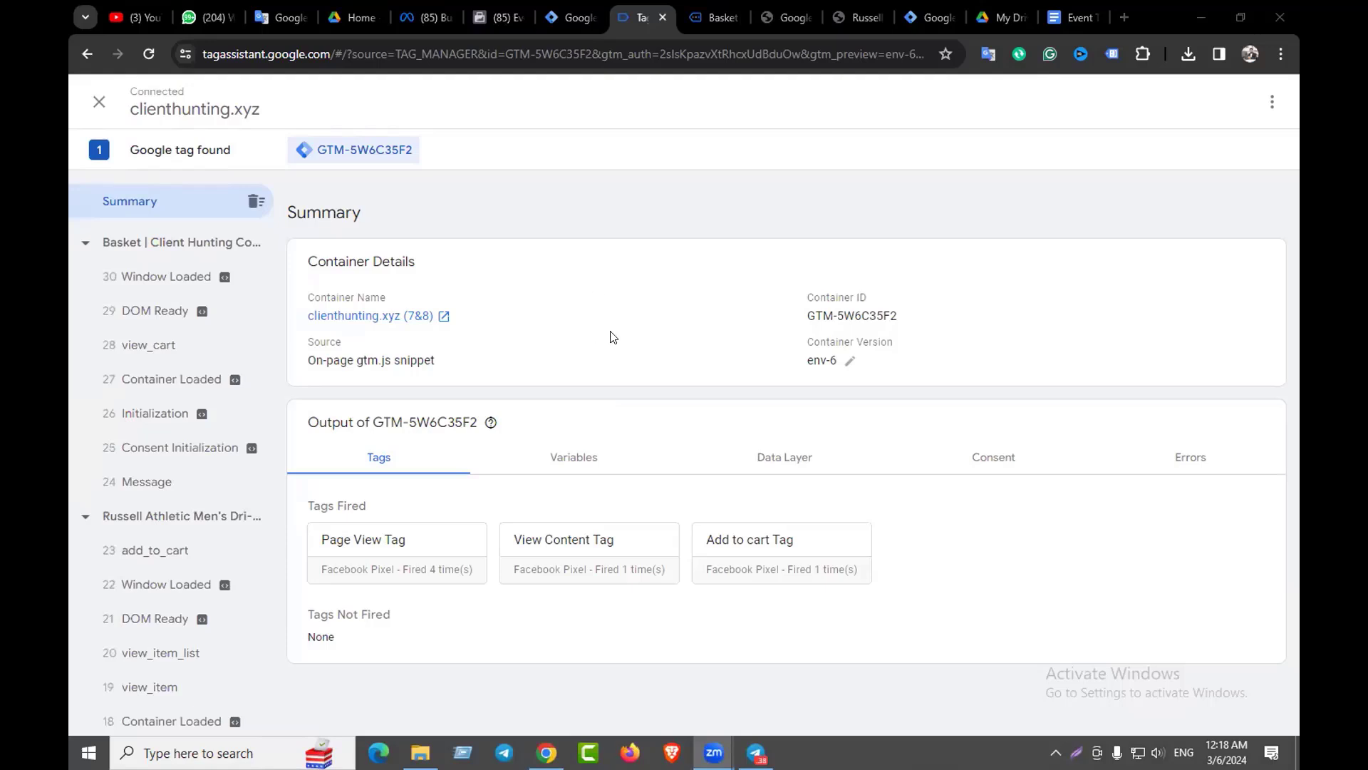
Inspect the variables of the add_to_cart event, checking the product id and product name
{"action": "left_click", "coordinate": [570, 460]}
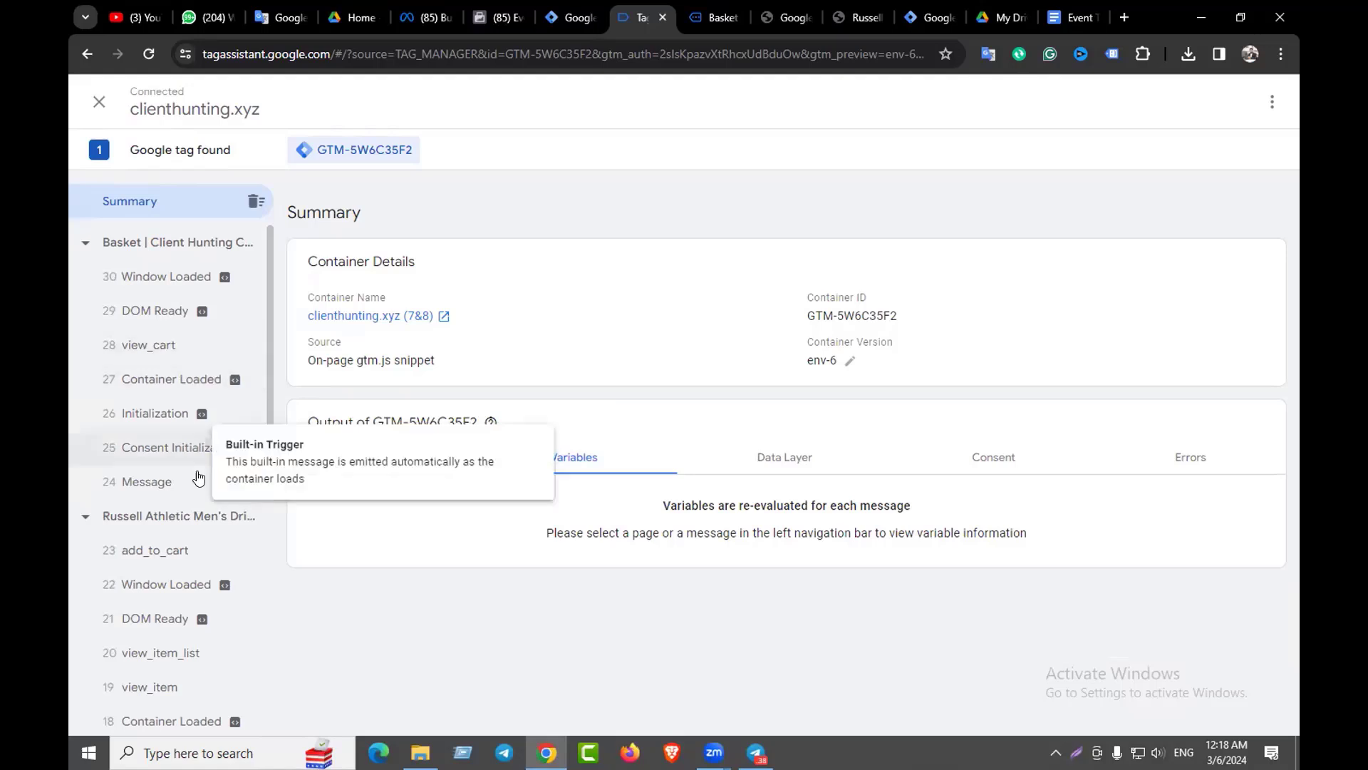
{"action": "scroll", "coordinate": [168, 478], "scroll_direction": "down", "scroll_amount": 1}
{"action": "left_click", "coordinate": [158, 467]}
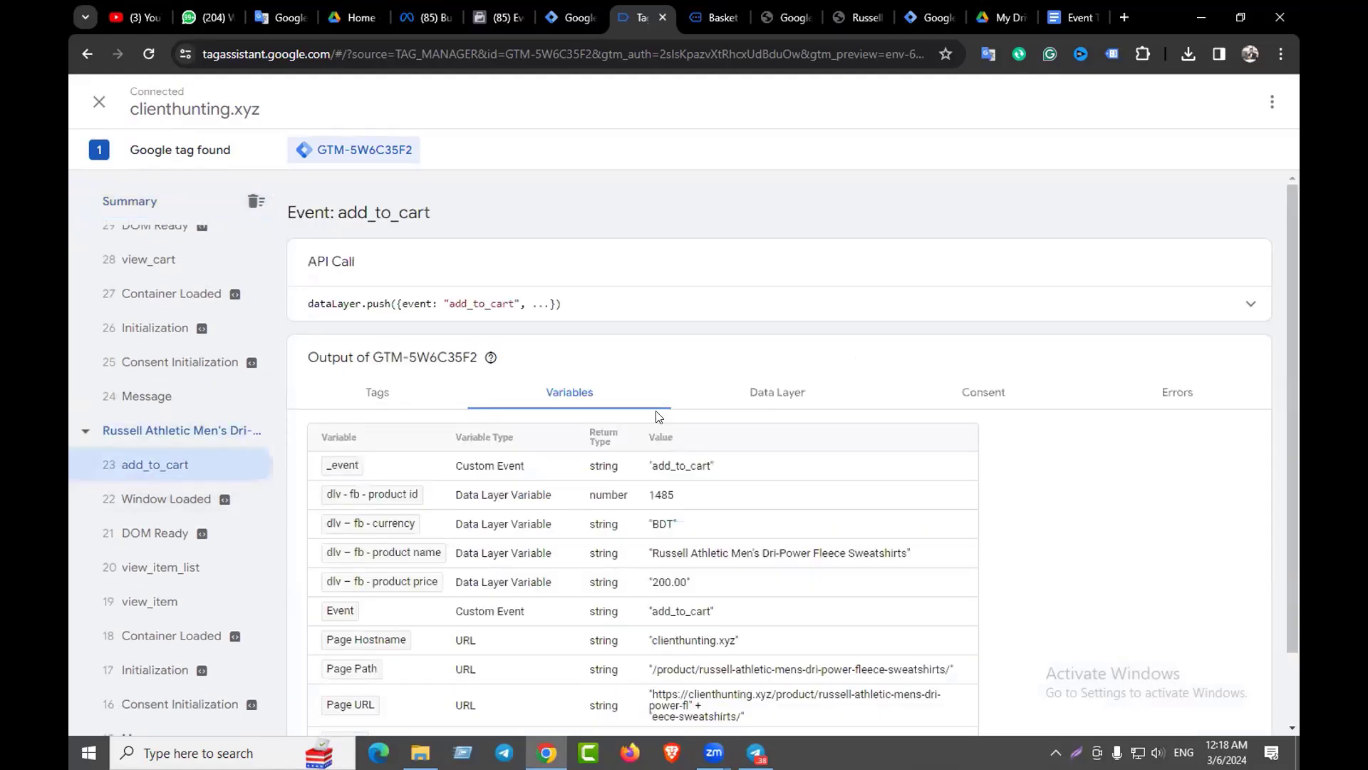
{"action": "scroll", "coordinate": [668, 395], "scroll_direction": "down", "scroll_amount": 1}
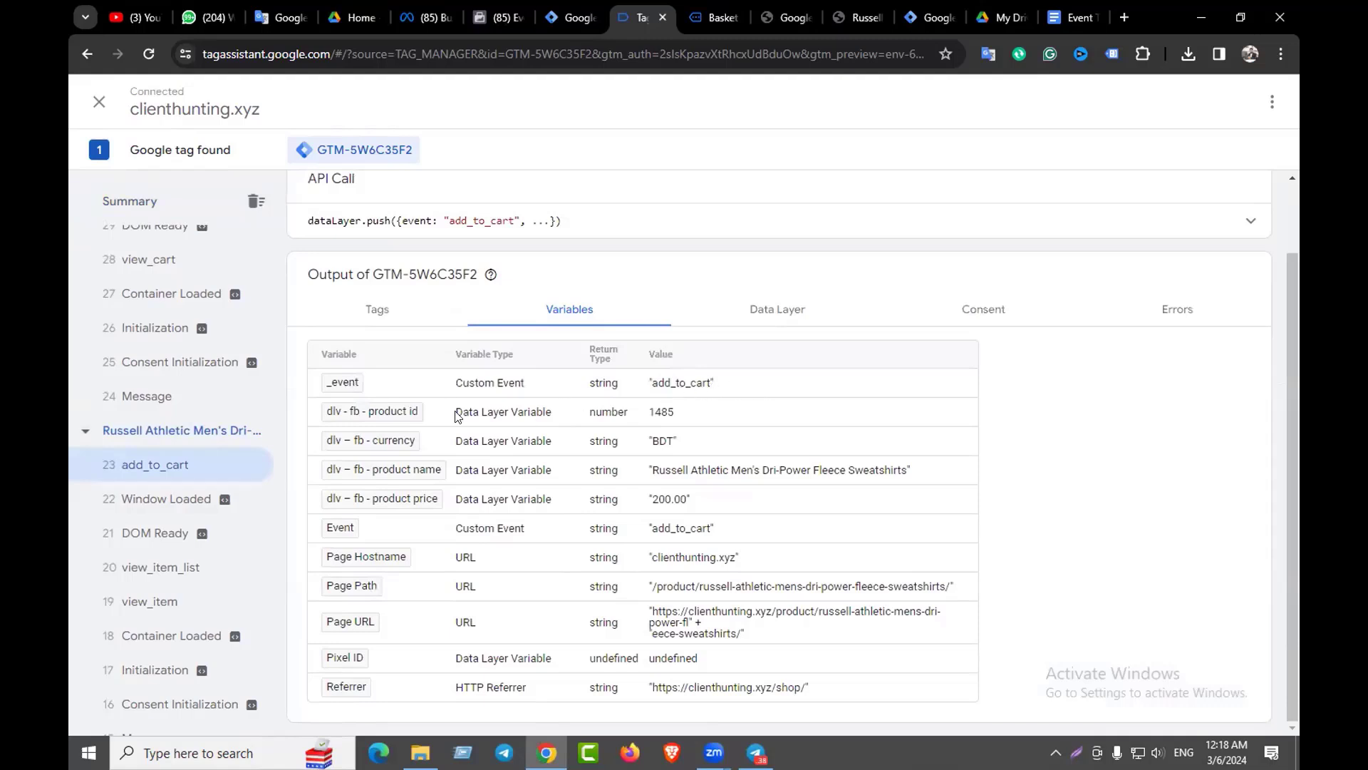
{"action": "left_click_drag", "start_coordinate": [650, 413], "coordinate": [677, 417]}
{"action": "left_click_drag", "start_coordinate": [652, 471], "coordinate": [908, 476]}
Compare the sweatshirt's price on the basket page with the add_to_cart event's product price variable
{"action": "left_click", "coordinate": [715, 17]}
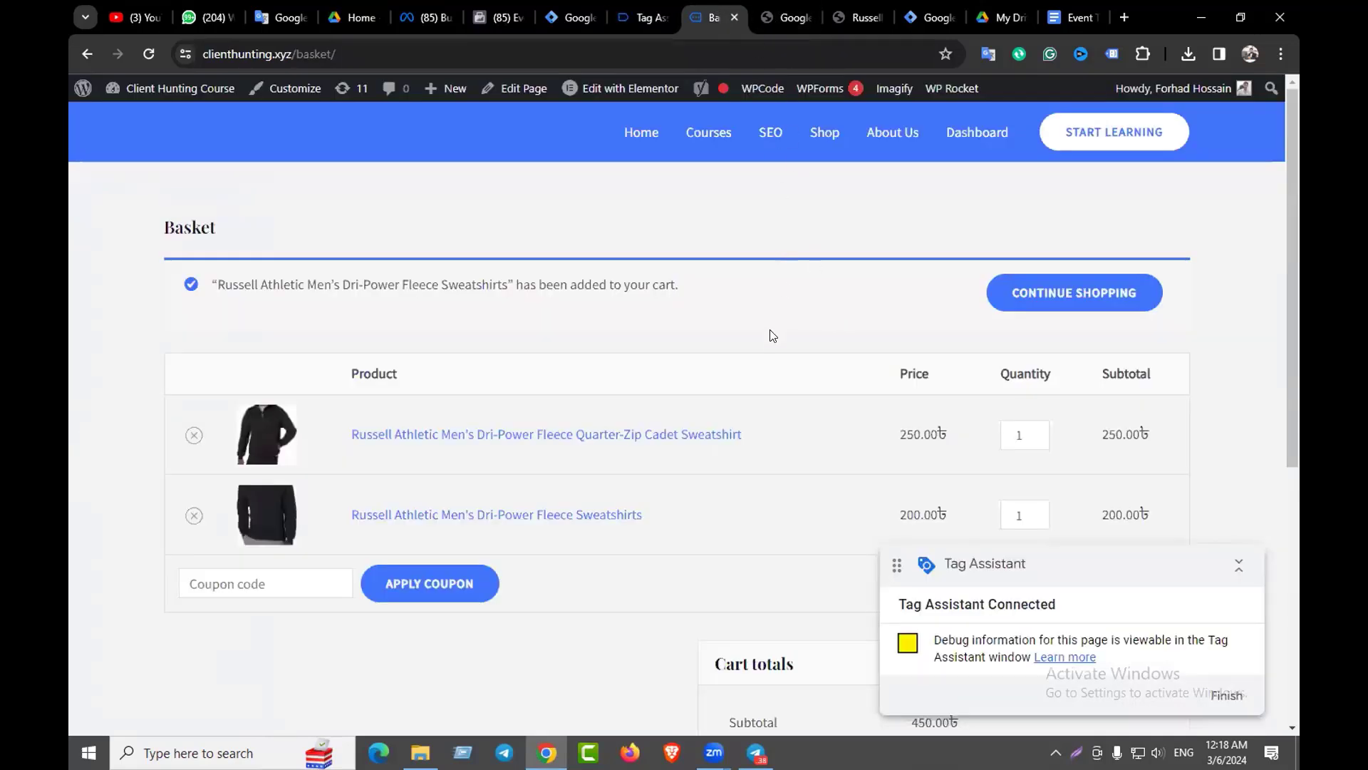
{"action": "scroll", "coordinate": [775, 349], "scroll_direction": "down", "scroll_amount": 1}
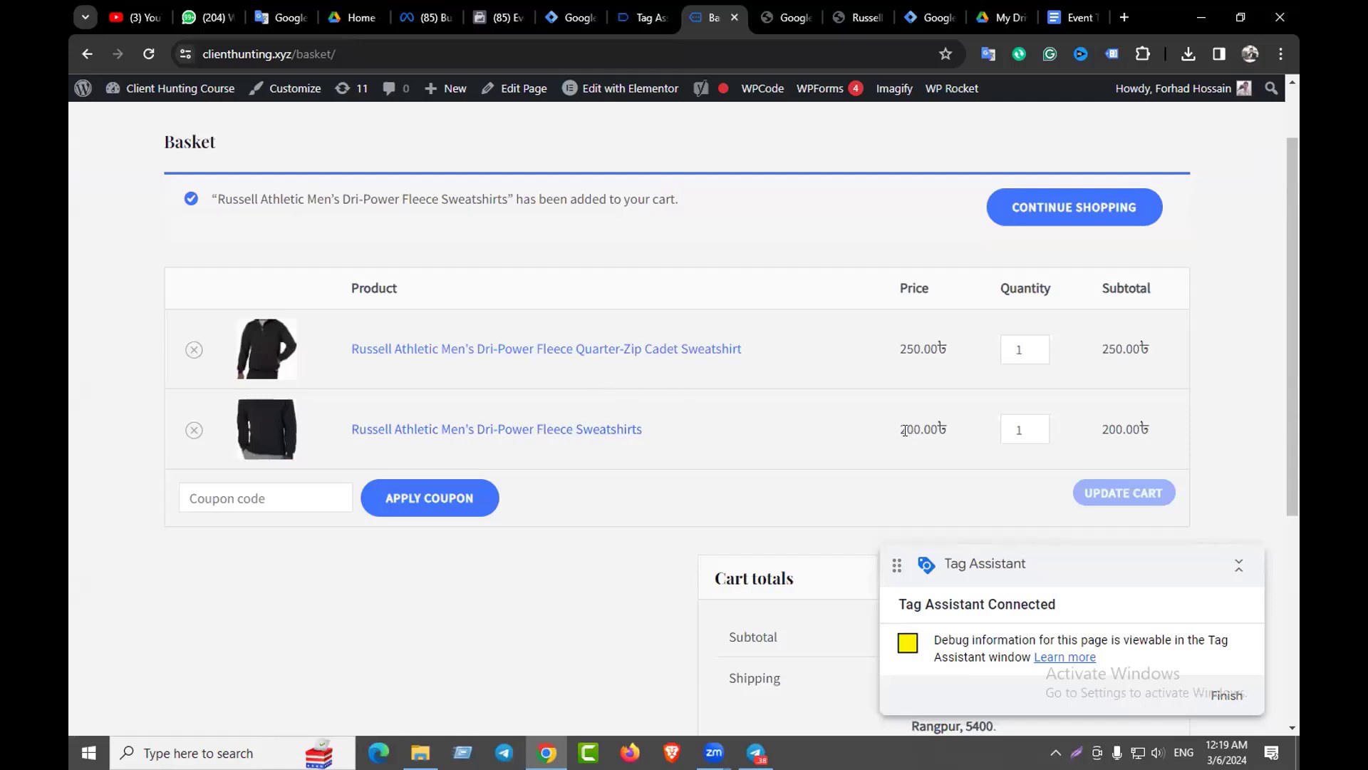
{"action": "left_click_drag", "start_coordinate": [898, 426], "coordinate": [932, 426]}
{"action": "left_click", "coordinate": [643, 18]}
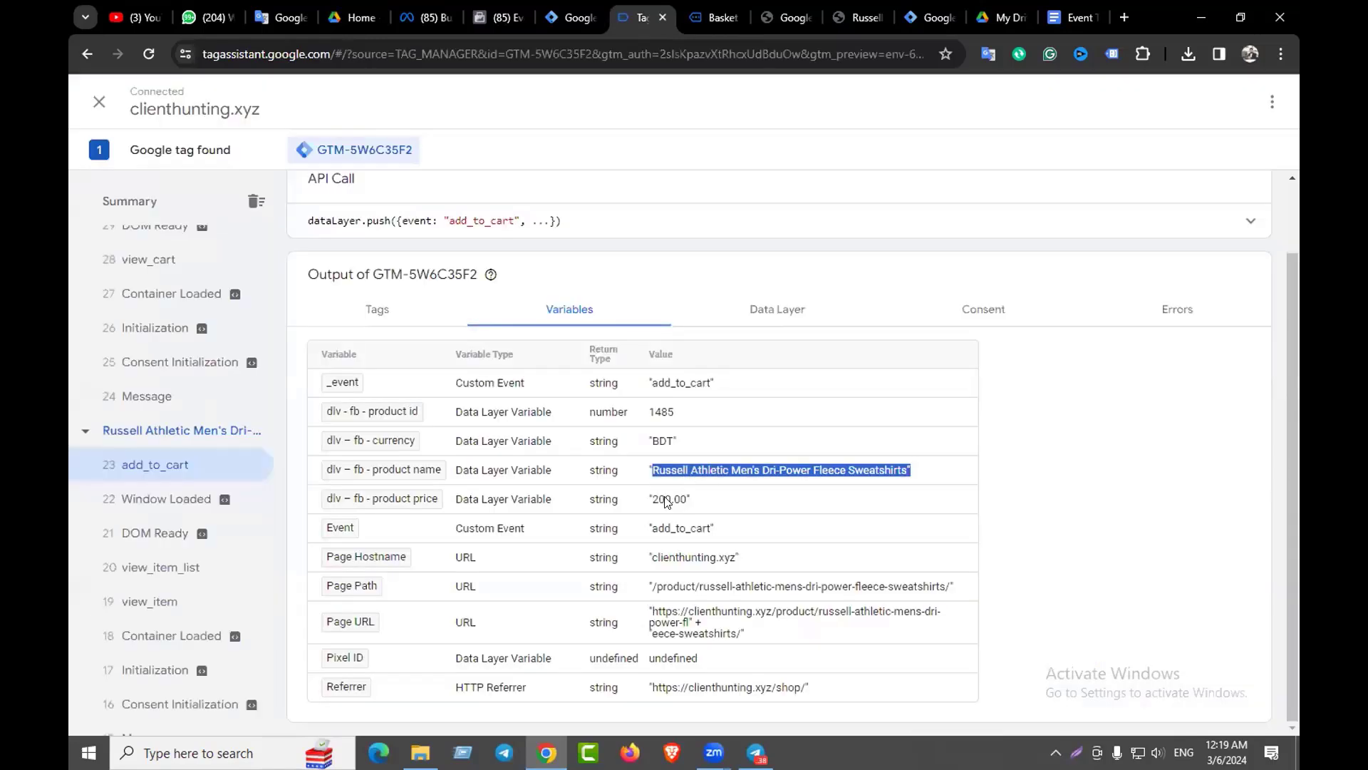
{"action": "left_click_drag", "start_coordinate": [652, 499], "coordinate": [693, 501]}
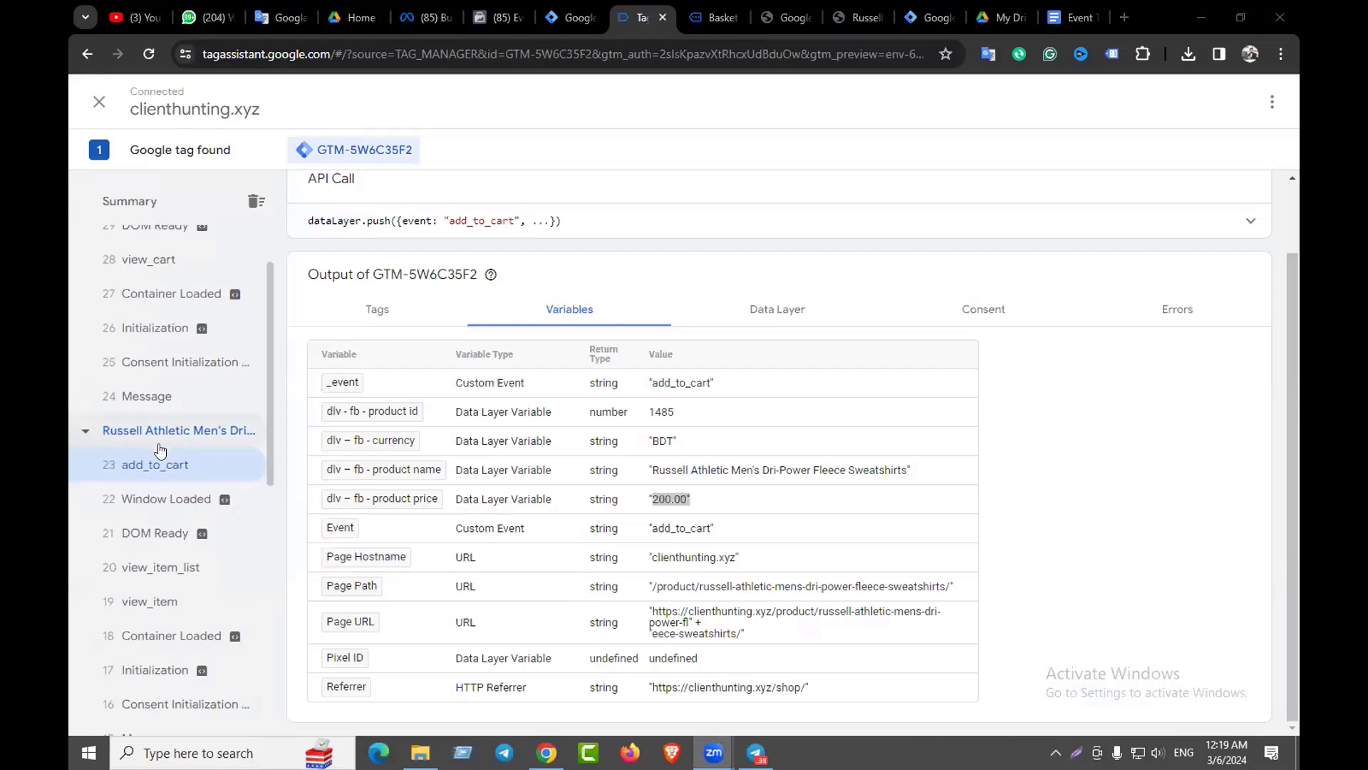
Review the recorded event list across the Basket, product, Shop and Home pages
{"action": "scroll", "coordinate": [173, 520], "scroll_direction": "down", "scroll_amount": 2}
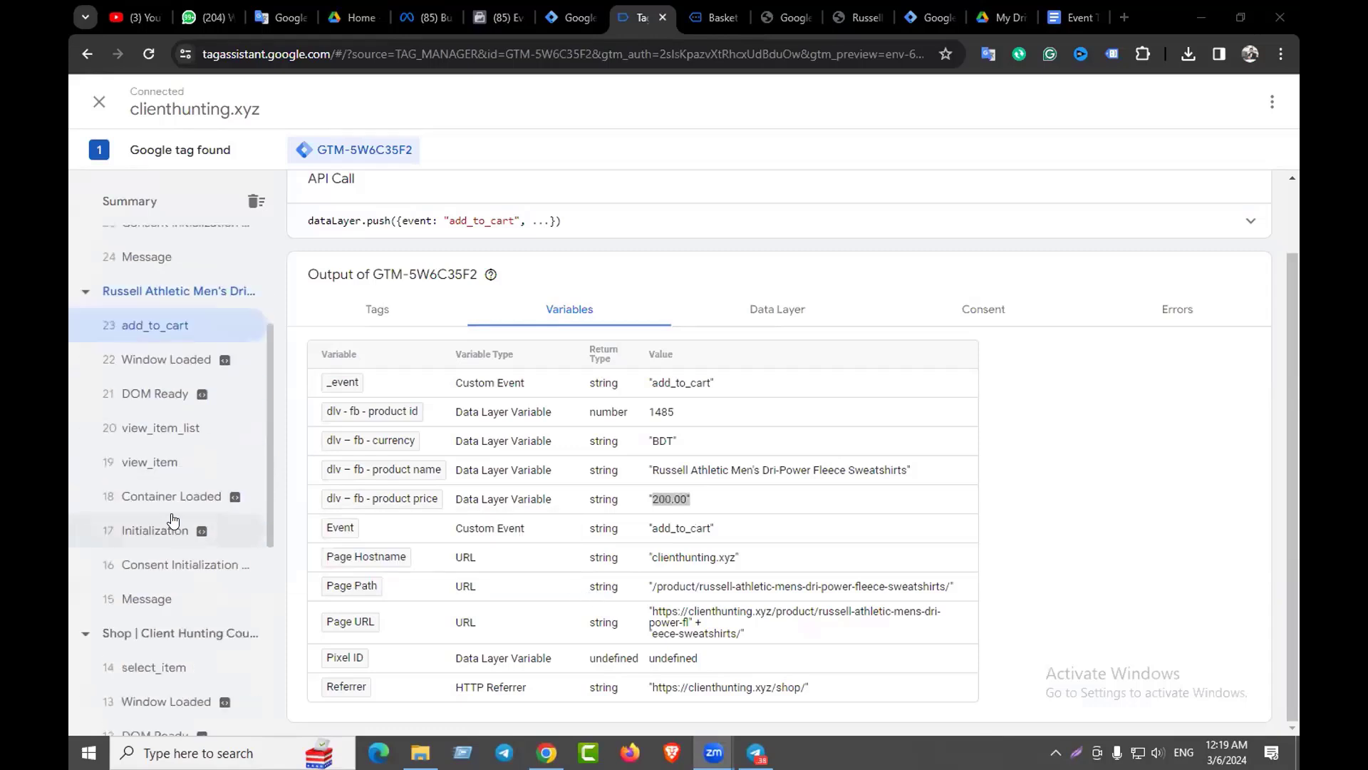
{"action": "scroll", "coordinate": [174, 546], "scroll_direction": "down", "scroll_amount": 2}
{"action": "scroll", "coordinate": [174, 568], "scroll_direction": "up", "scroll_amount": 5}
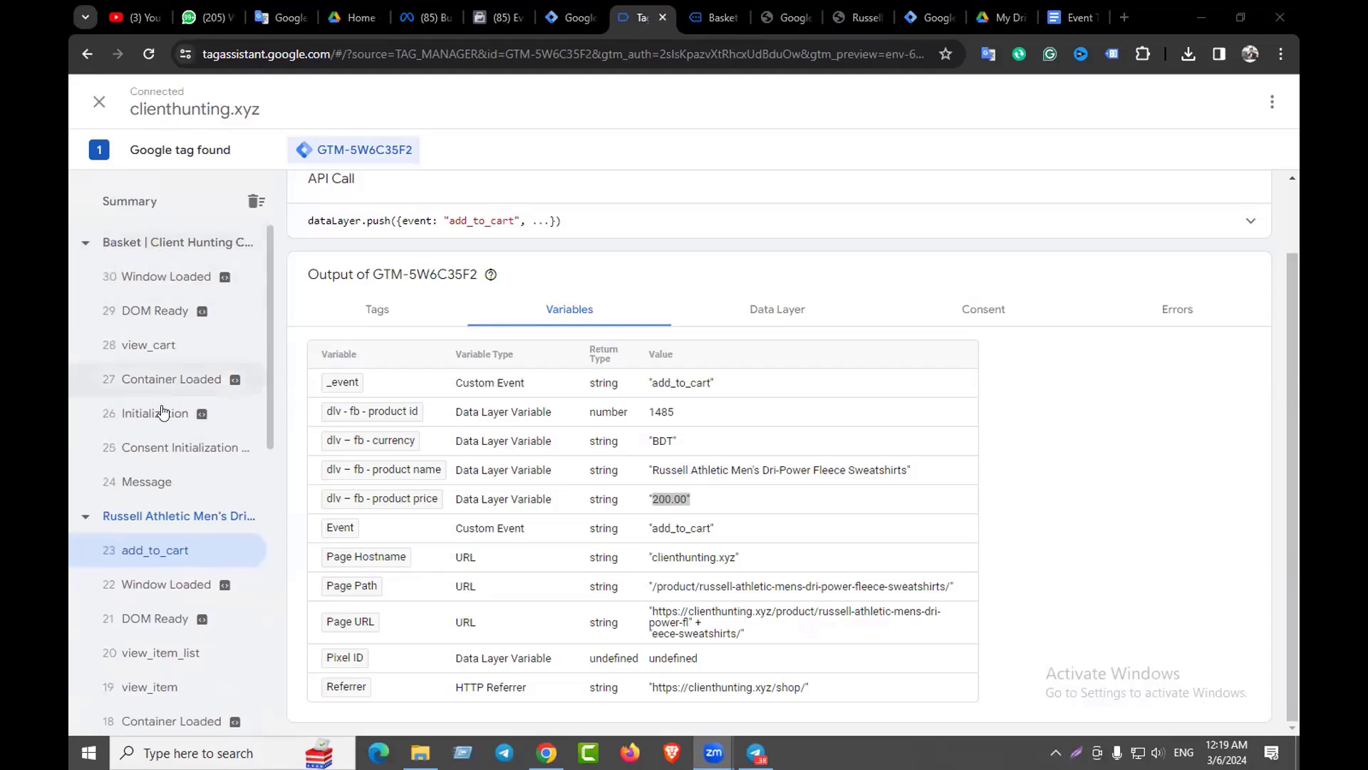
{"action": "scroll", "coordinate": [170, 448], "scroll_direction": "down", "scroll_amount": 2}
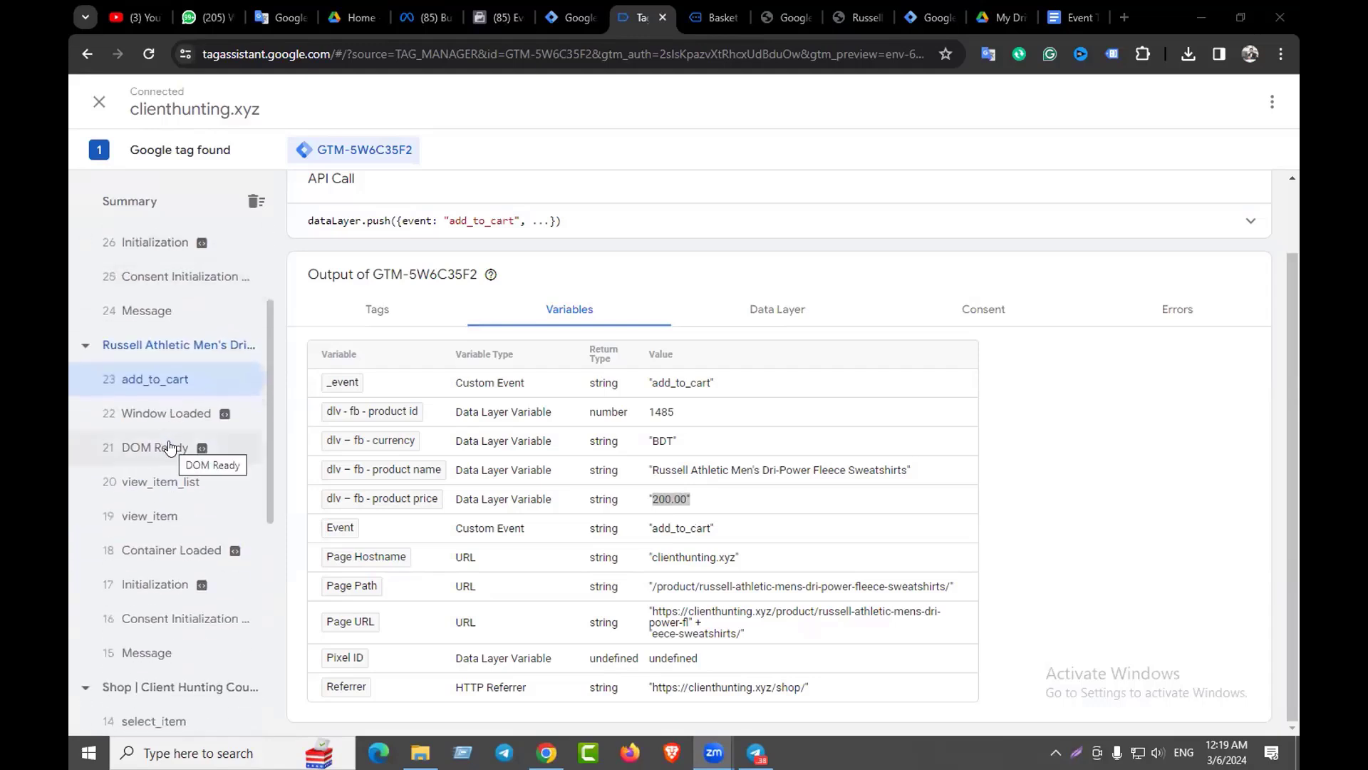
{"action": "scroll", "coordinate": [170, 447], "scroll_direction": "down", "scroll_amount": 4}
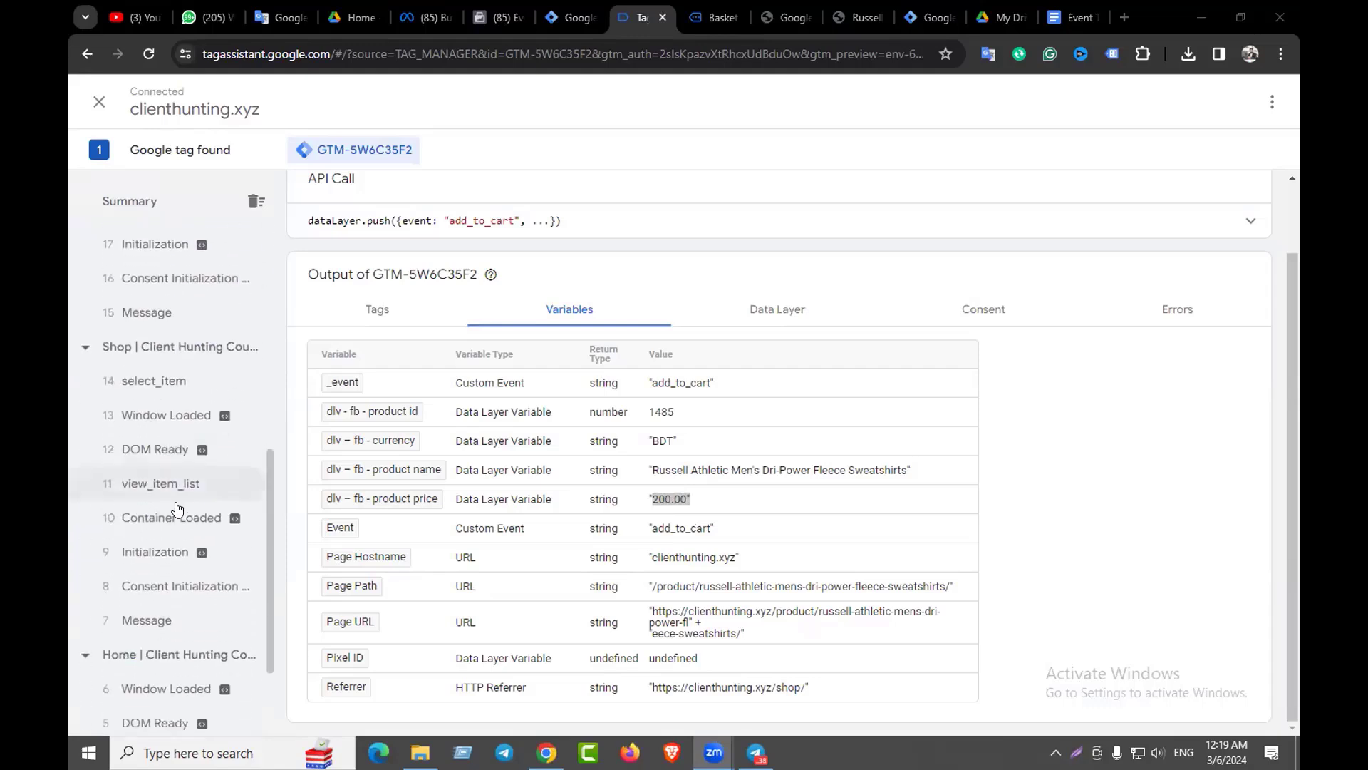
{"action": "scroll", "coordinate": [203, 518], "scroll_direction": "down", "scroll_amount": 2}
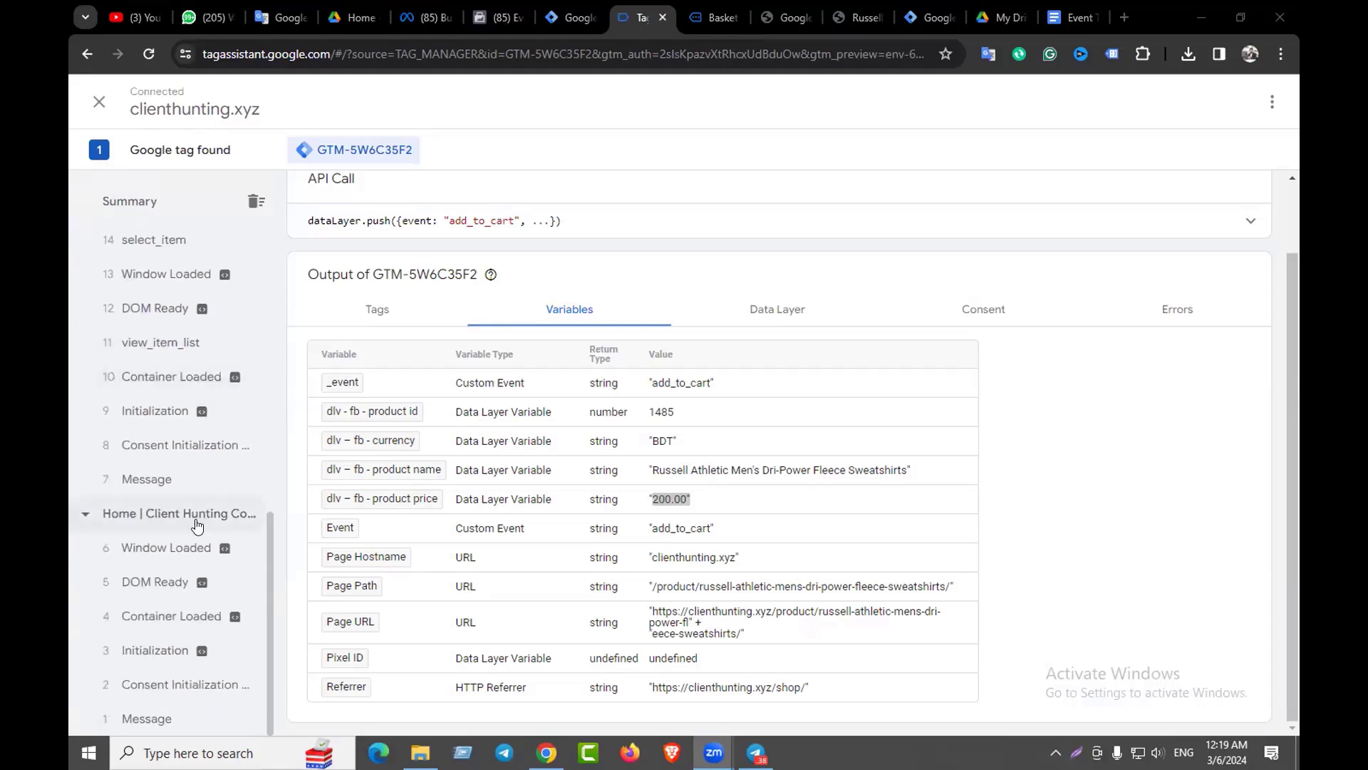
{"action": "scroll", "coordinate": [183, 519], "scroll_direction": "up", "scroll_amount": 8}
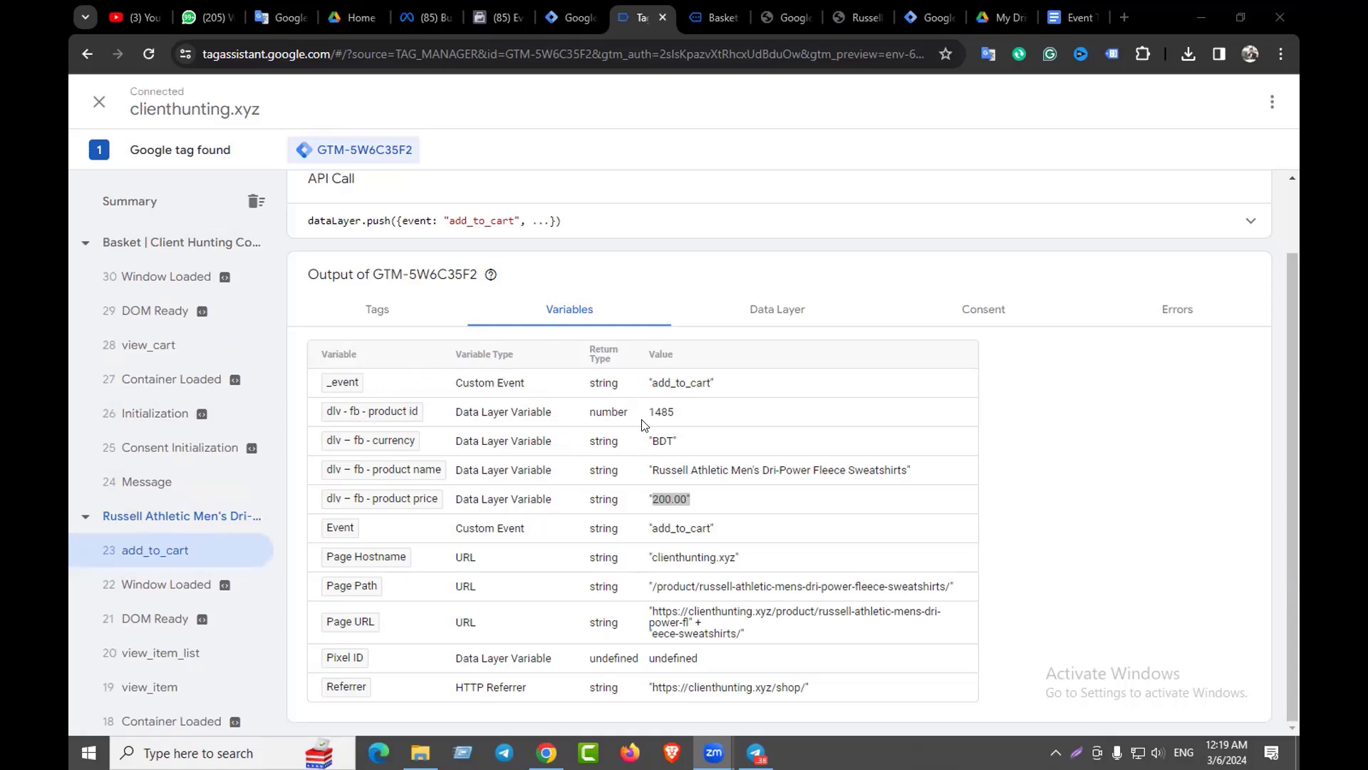
{"action": "left_click", "coordinate": [659, 437]}
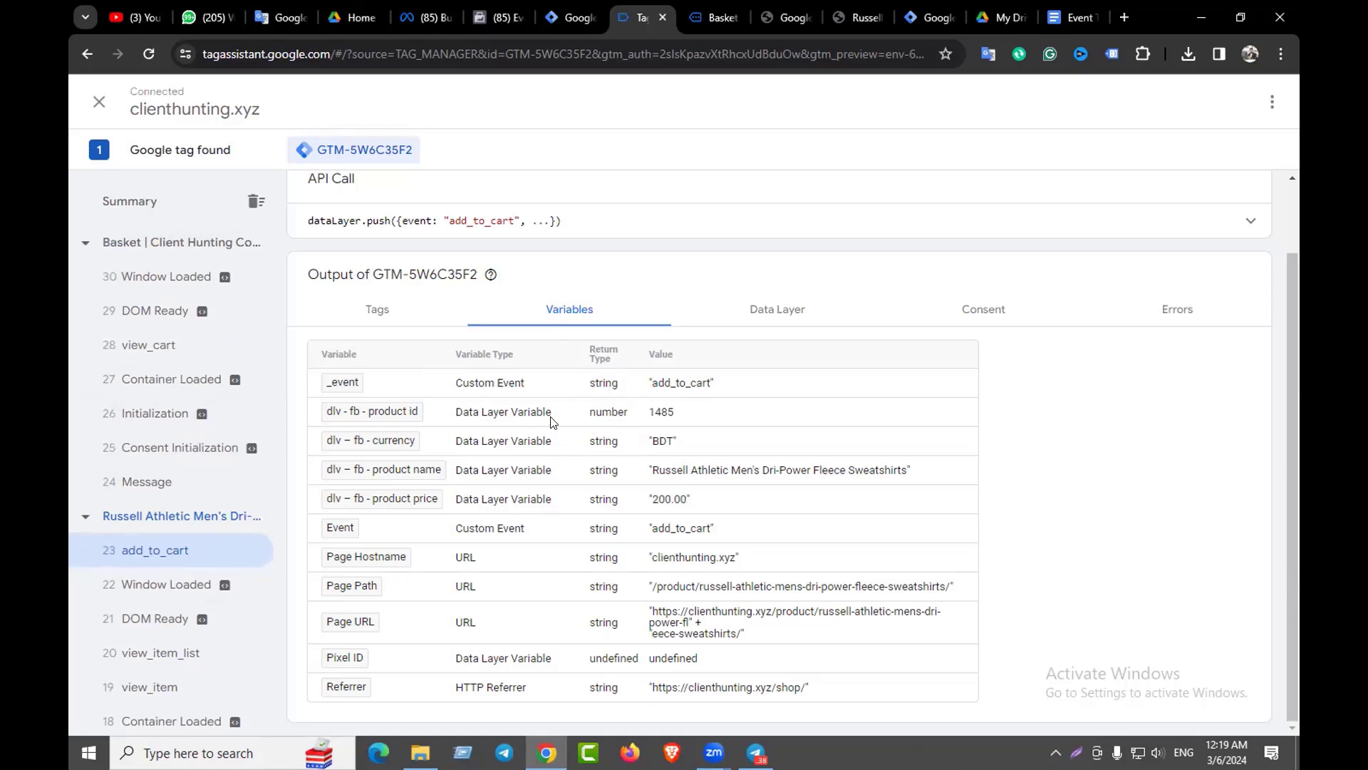
Inspect the variables of the view_item event, checking the product id, currency, name and price
{"action": "scroll", "coordinate": [217, 513], "scroll_direction": "down", "scroll_amount": 1}
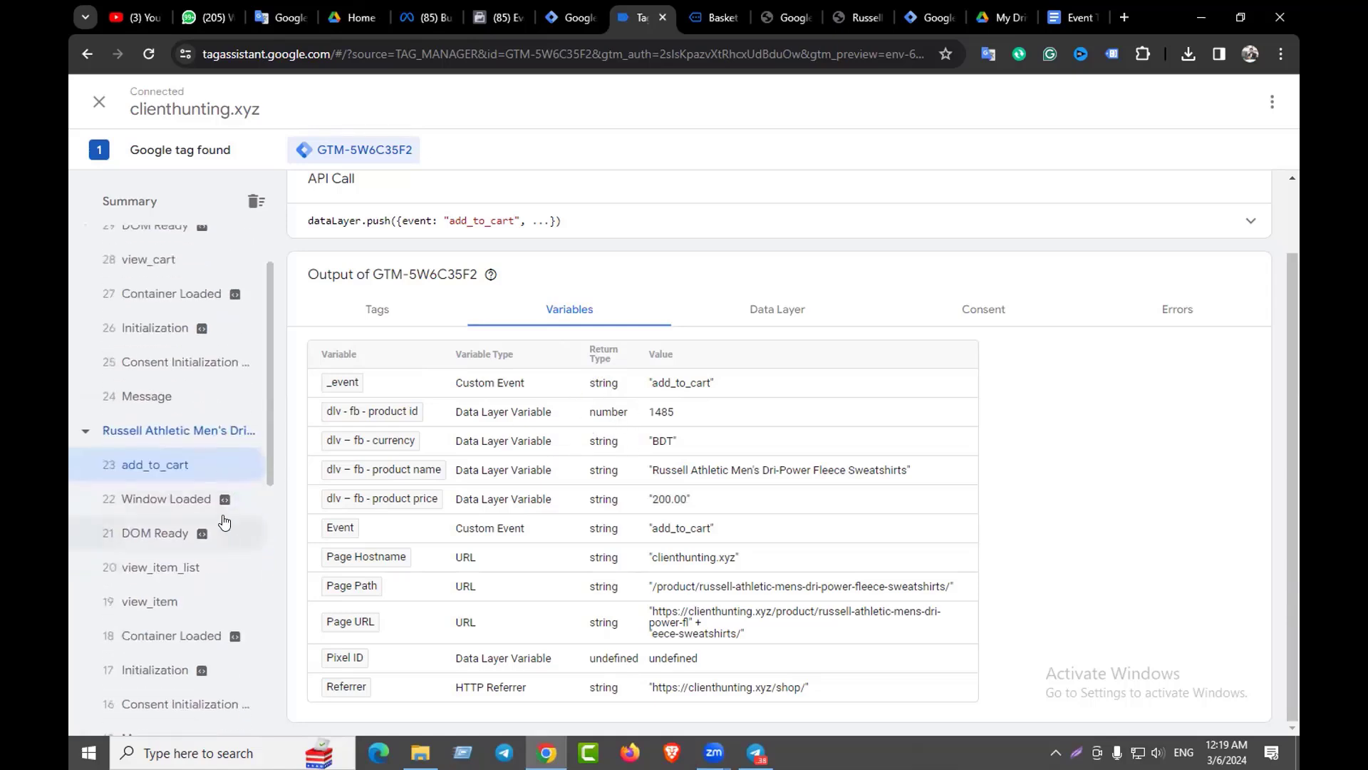
{"action": "left_click", "coordinate": [159, 605]}
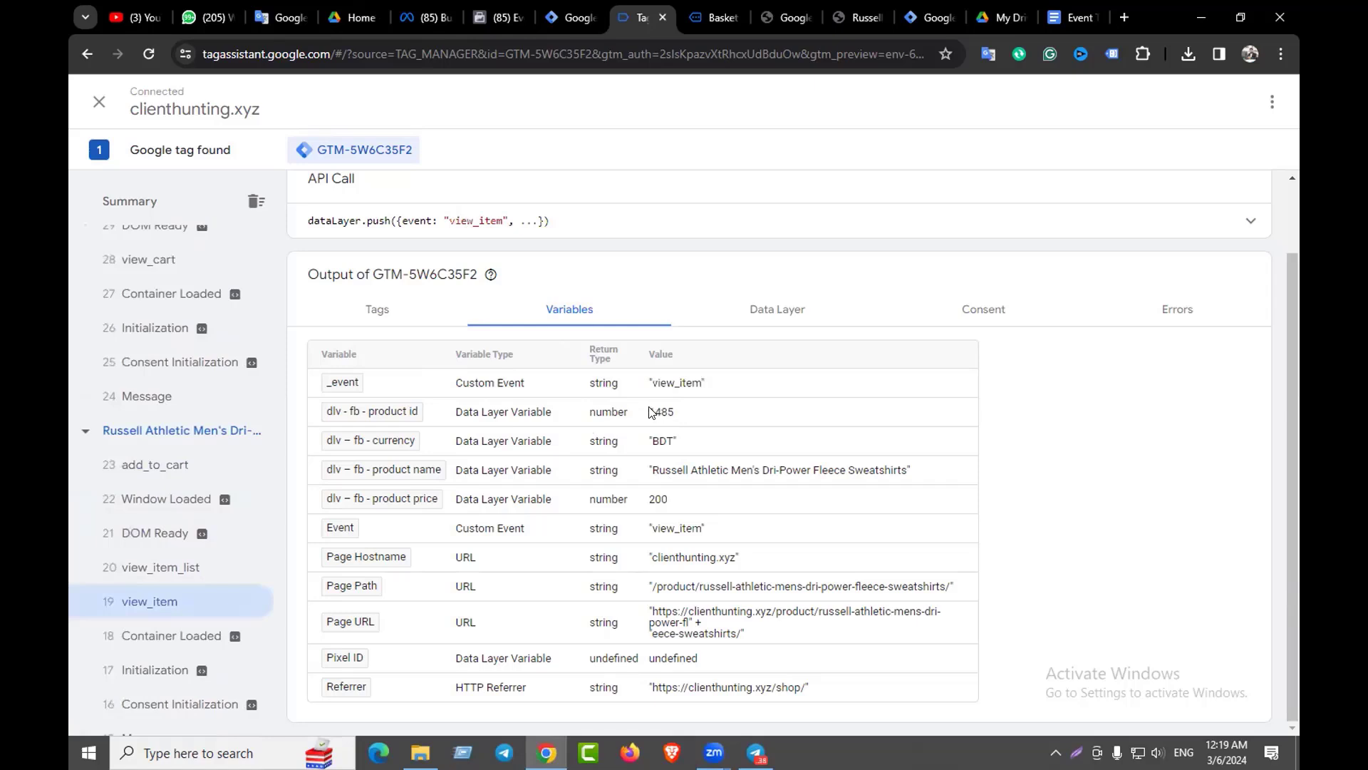
{"action": "left_click_drag", "start_coordinate": [650, 412], "coordinate": [914, 475]}
{"action": "left_click_drag", "start_coordinate": [650, 500], "coordinate": [681, 506]}
{"action": "scroll", "coordinate": [667, 193], "scroll_direction": "up", "scroll_amount": 1}
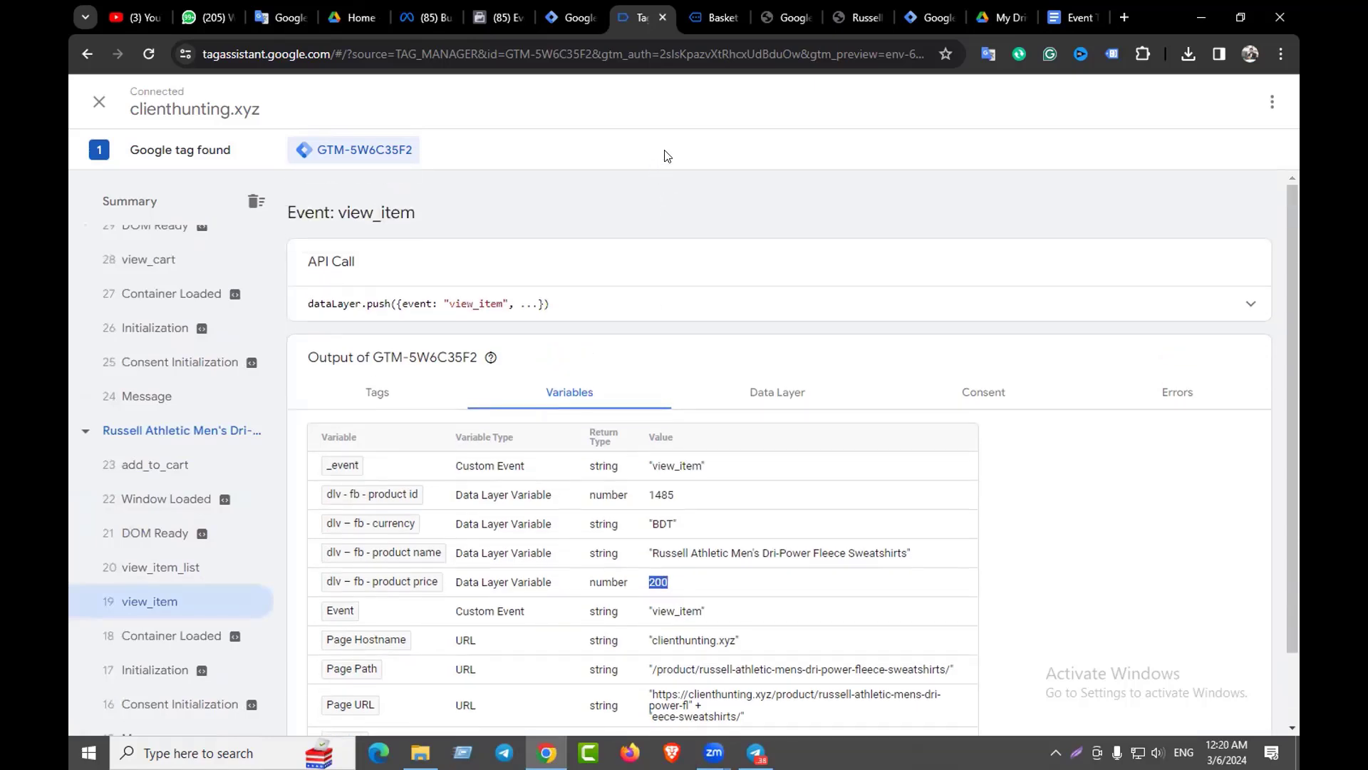
Switch to Meta Events Manager, reload the DM with CH-07 & 08 dataset and look over its overview for activity
{"action": "left_click", "coordinate": [517, 7]}
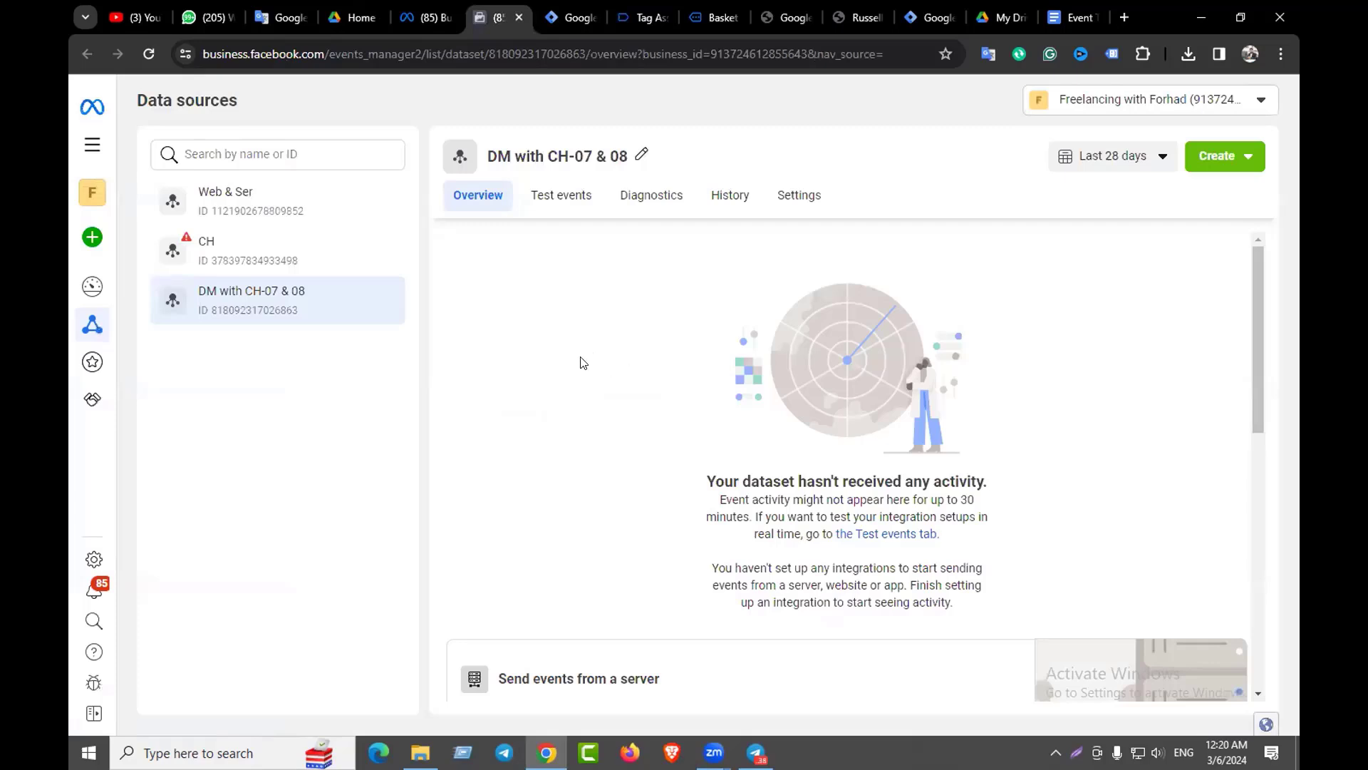
{"action": "left_click", "coordinate": [148, 54]}
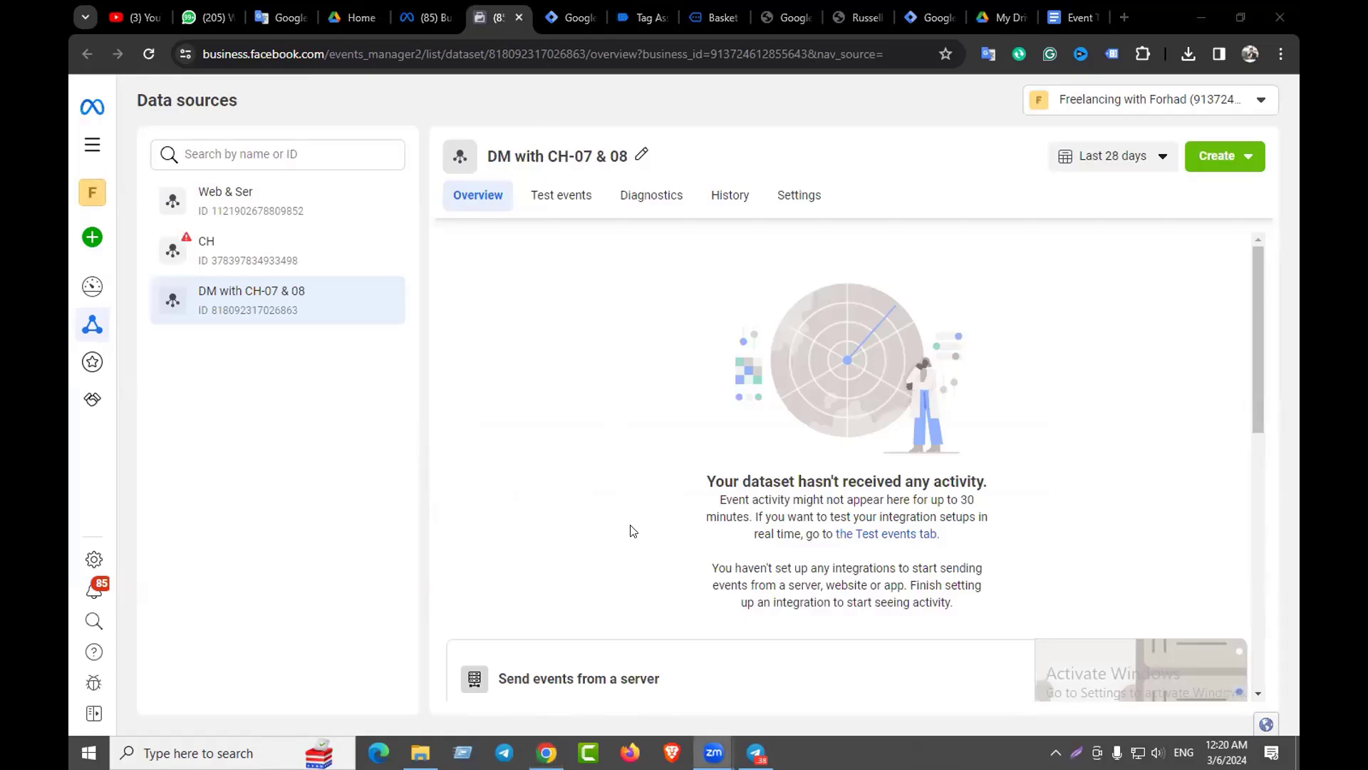
{"action": "scroll", "coordinate": [631, 531], "scroll_direction": "down", "scroll_amount": 9}
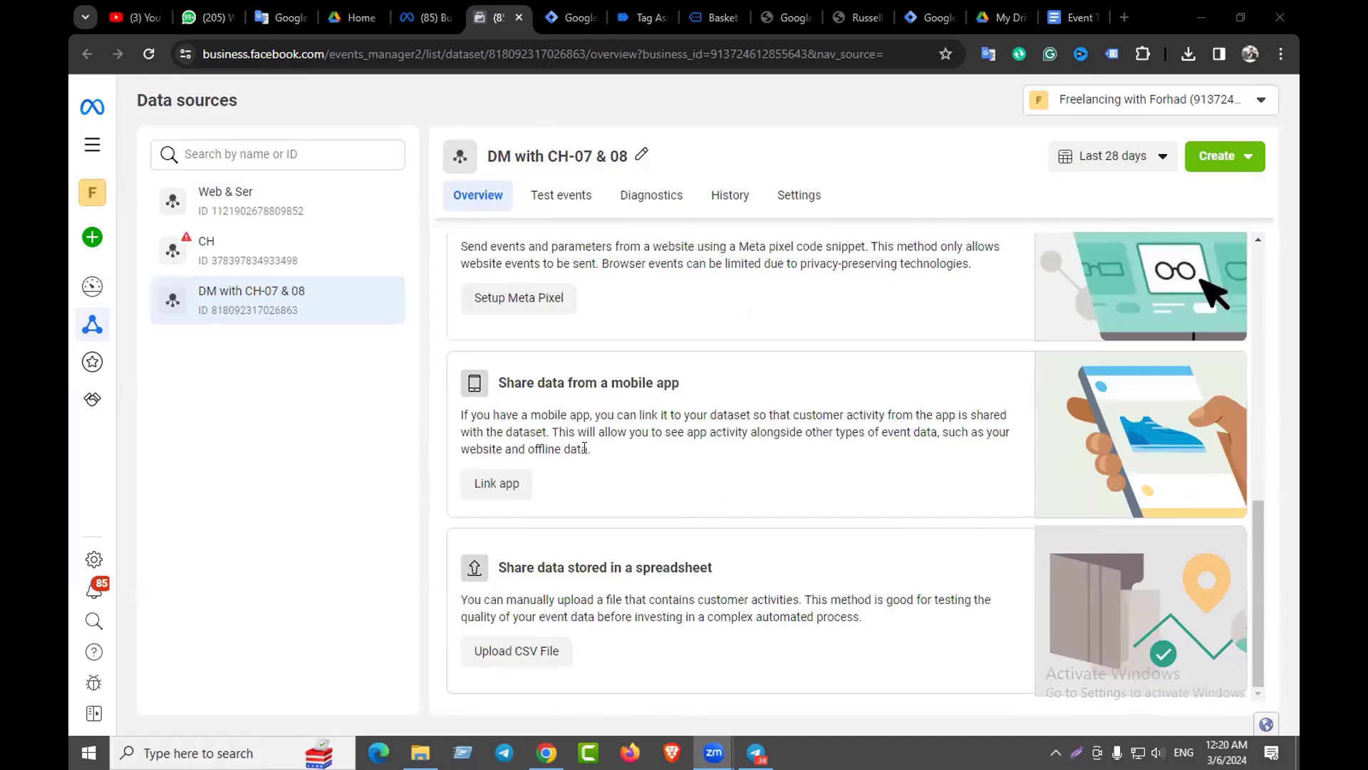
{"action": "scroll", "coordinate": [585, 448], "scroll_direction": "up", "scroll_amount": 9}
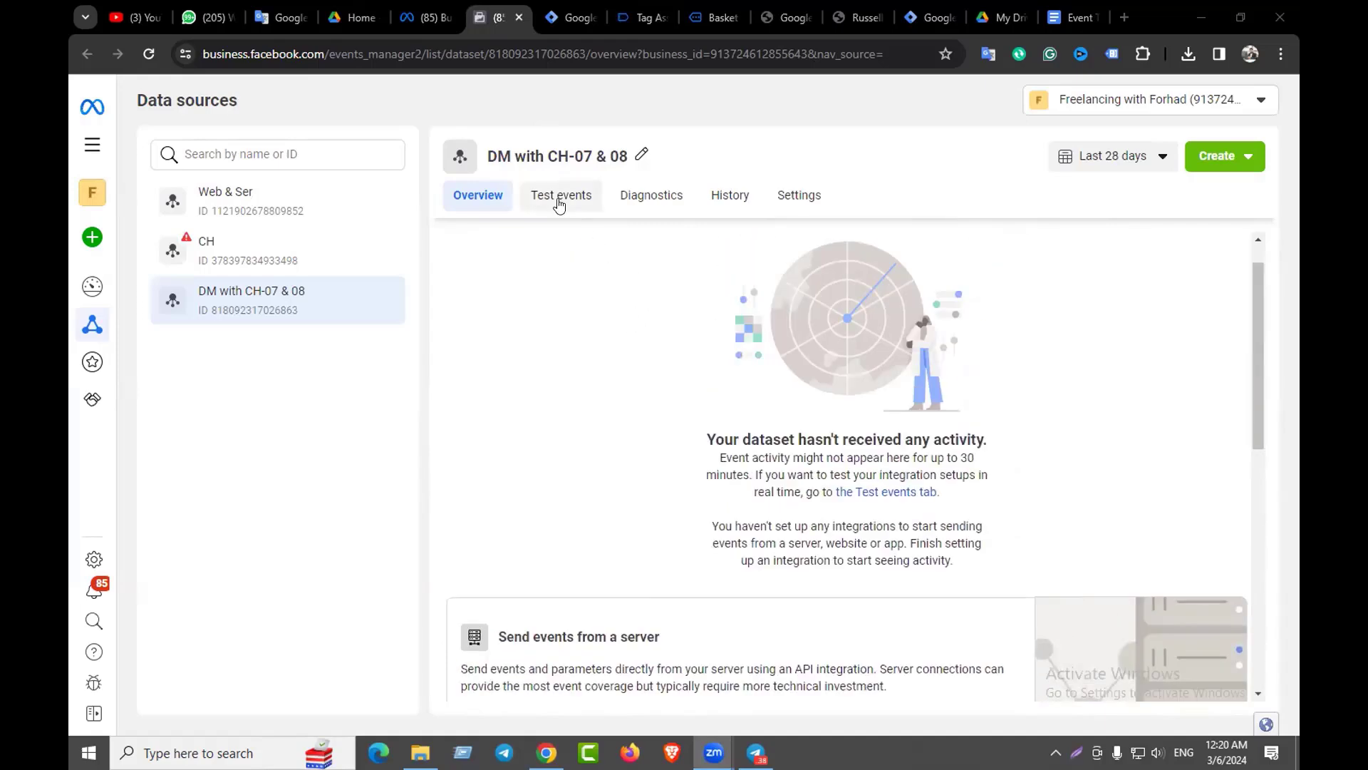
Open the dataset's test events and expand the website events check, ready for entering the website URL
{"action": "left_click", "coordinate": [559, 201]}
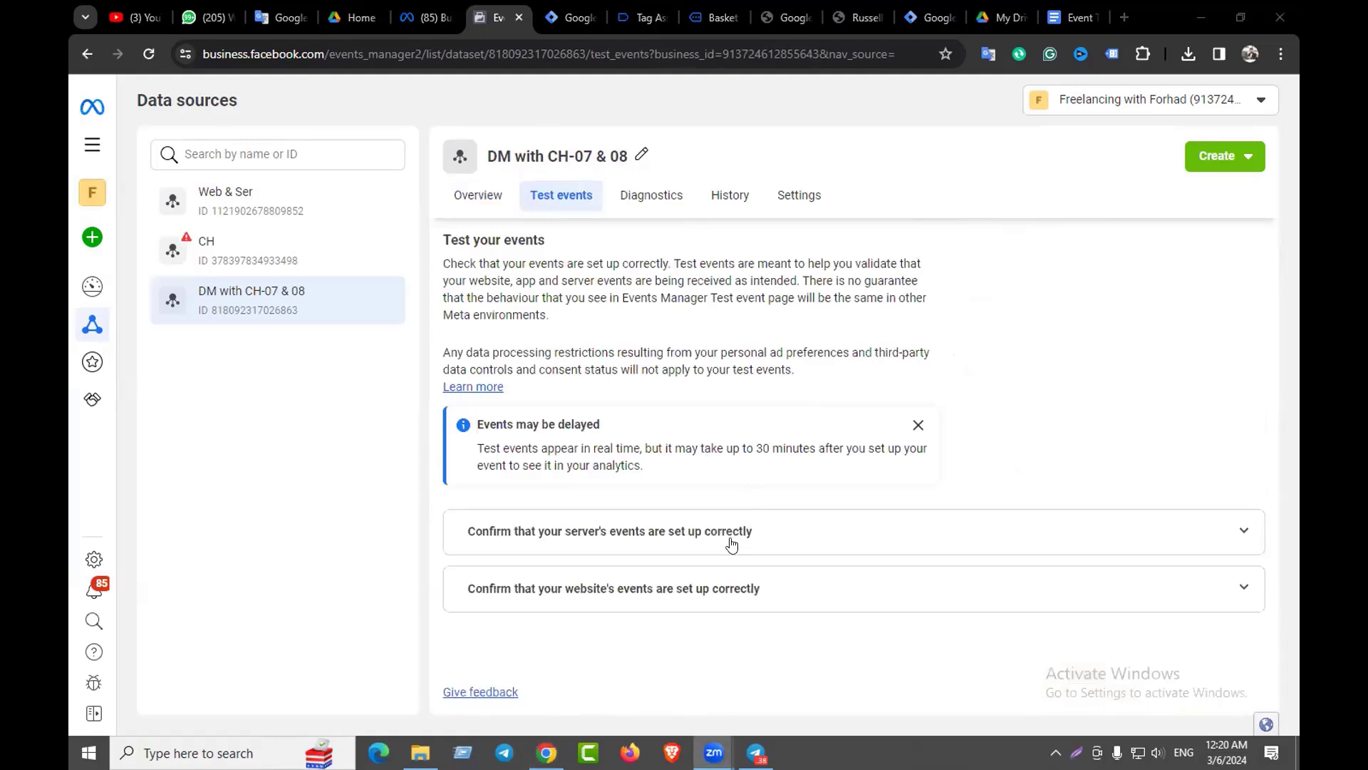
{"action": "left_click", "coordinate": [643, 594]}
{"action": "scroll", "coordinate": [643, 594], "scroll_direction": "down", "scroll_amount": 3}
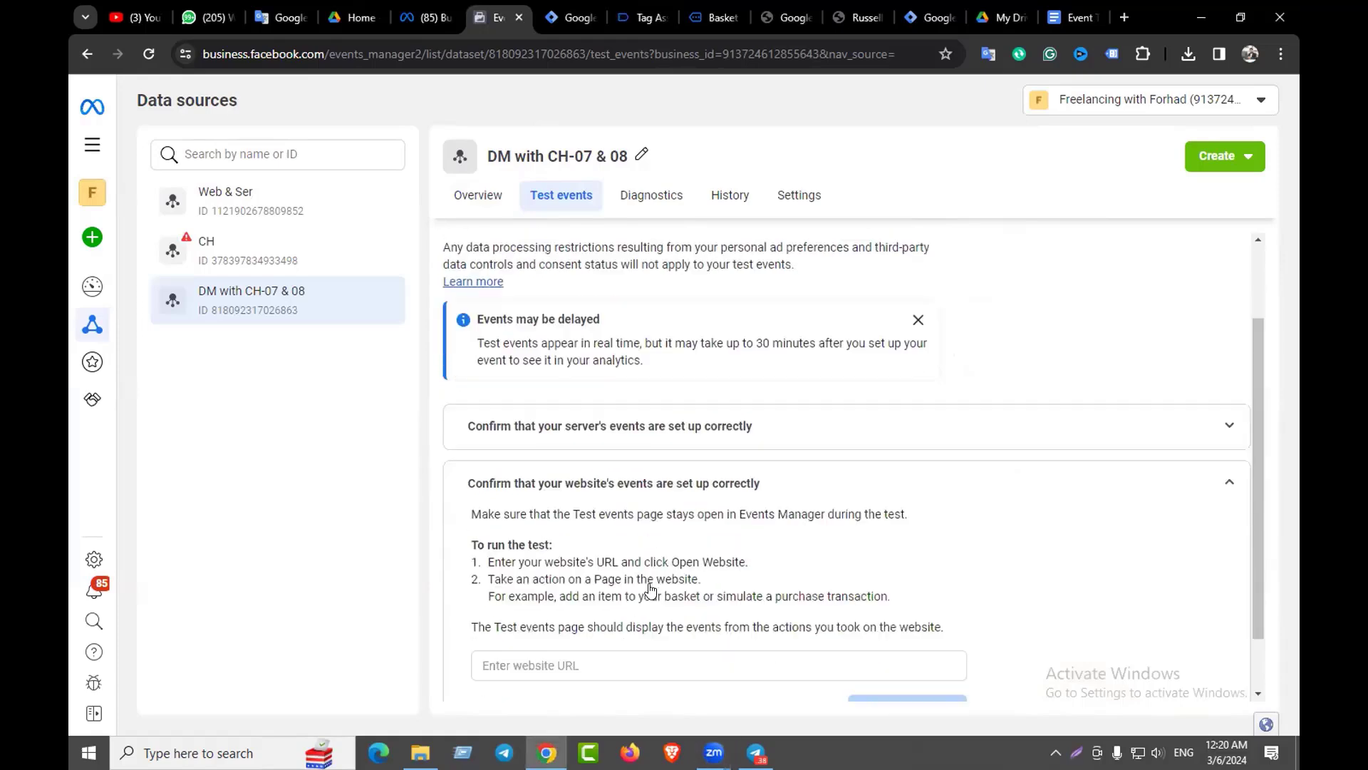
{"action": "left_click", "coordinate": [546, 595]}
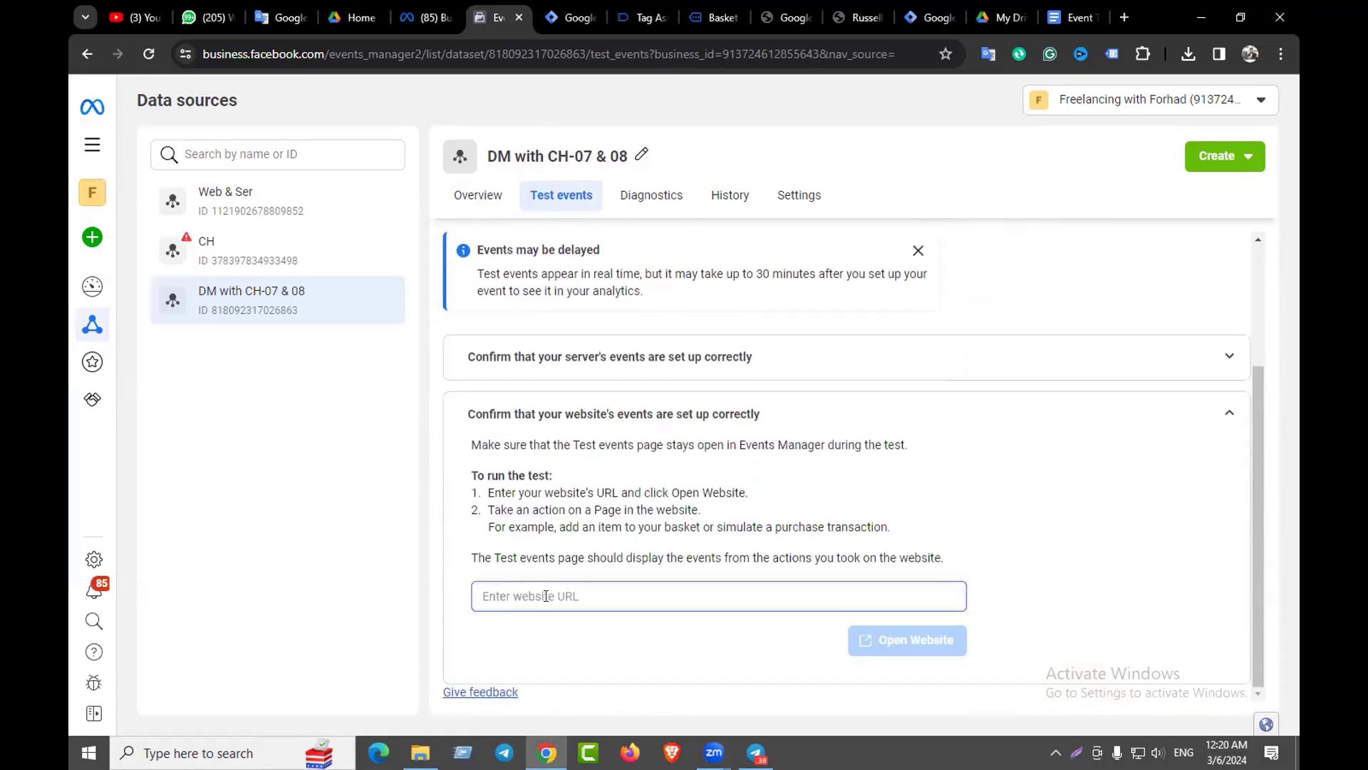
{"action": "left_click", "coordinate": [852, 9]}
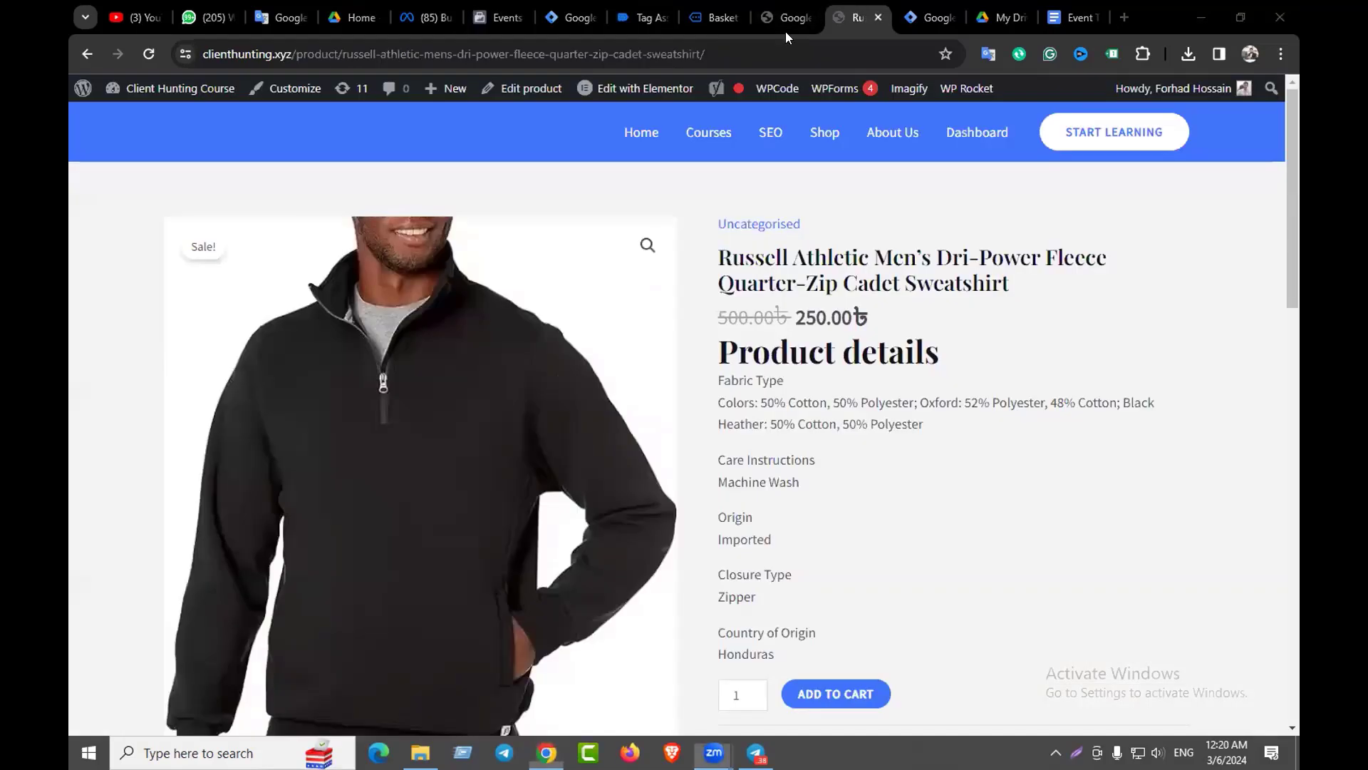
{"action": "left_click", "coordinate": [280, 48]}
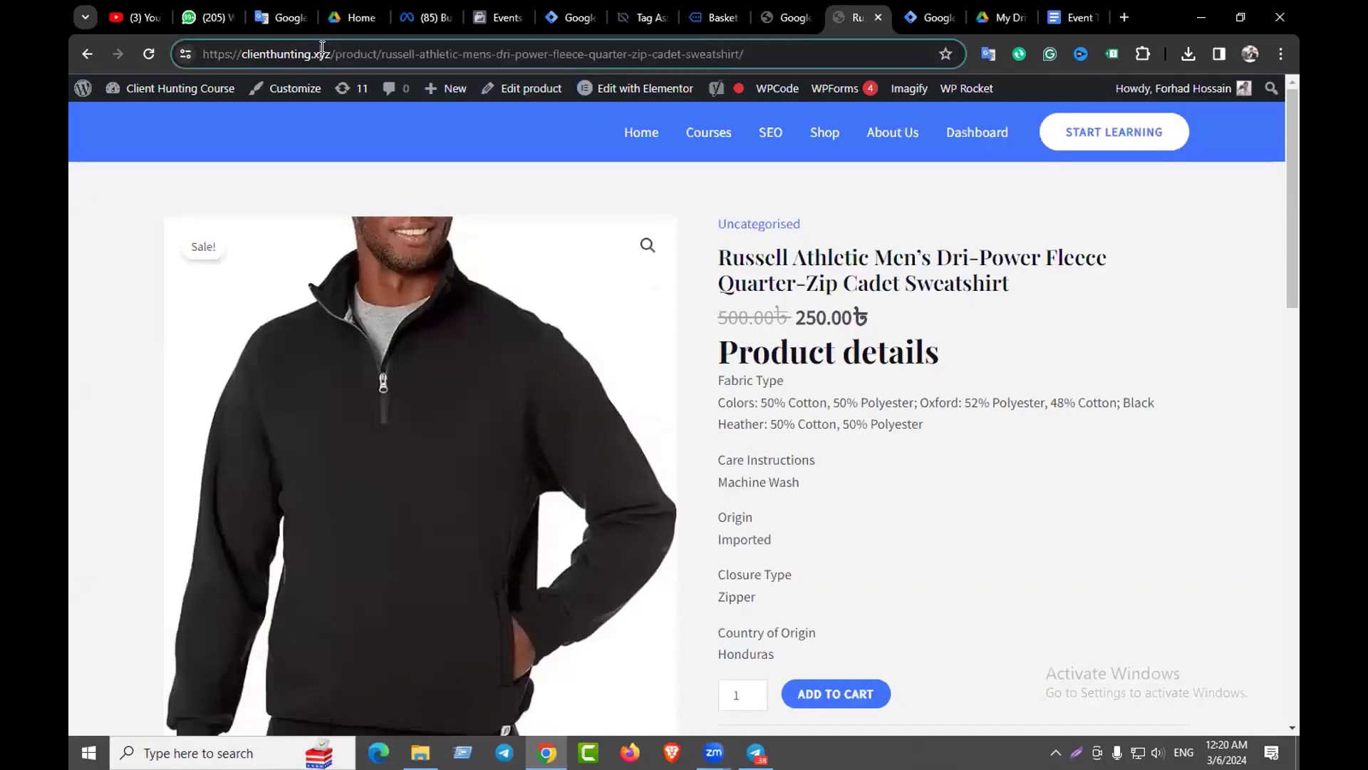
{"action": "left_click_drag", "start_coordinate": [329, 54], "coordinate": [201, 47]}
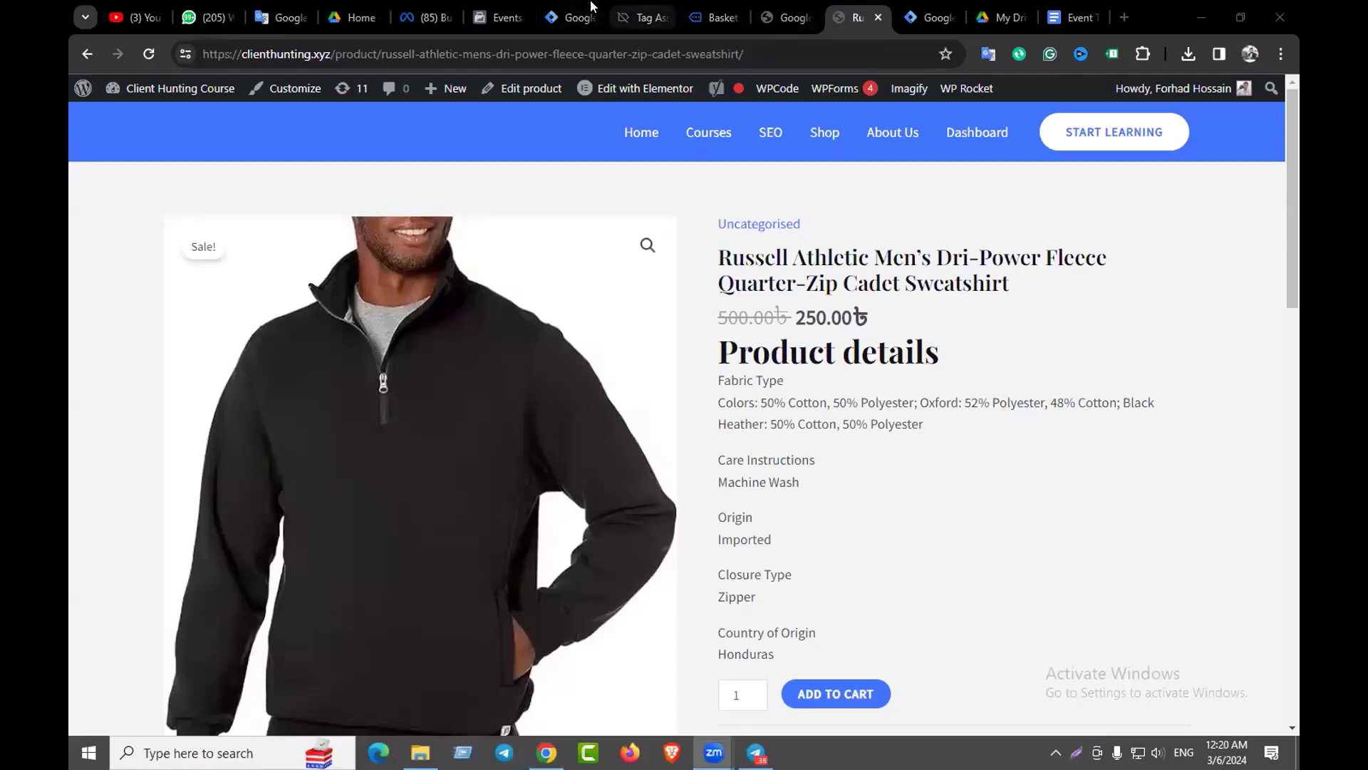
{"action": "left_click", "coordinate": [523, 8]}
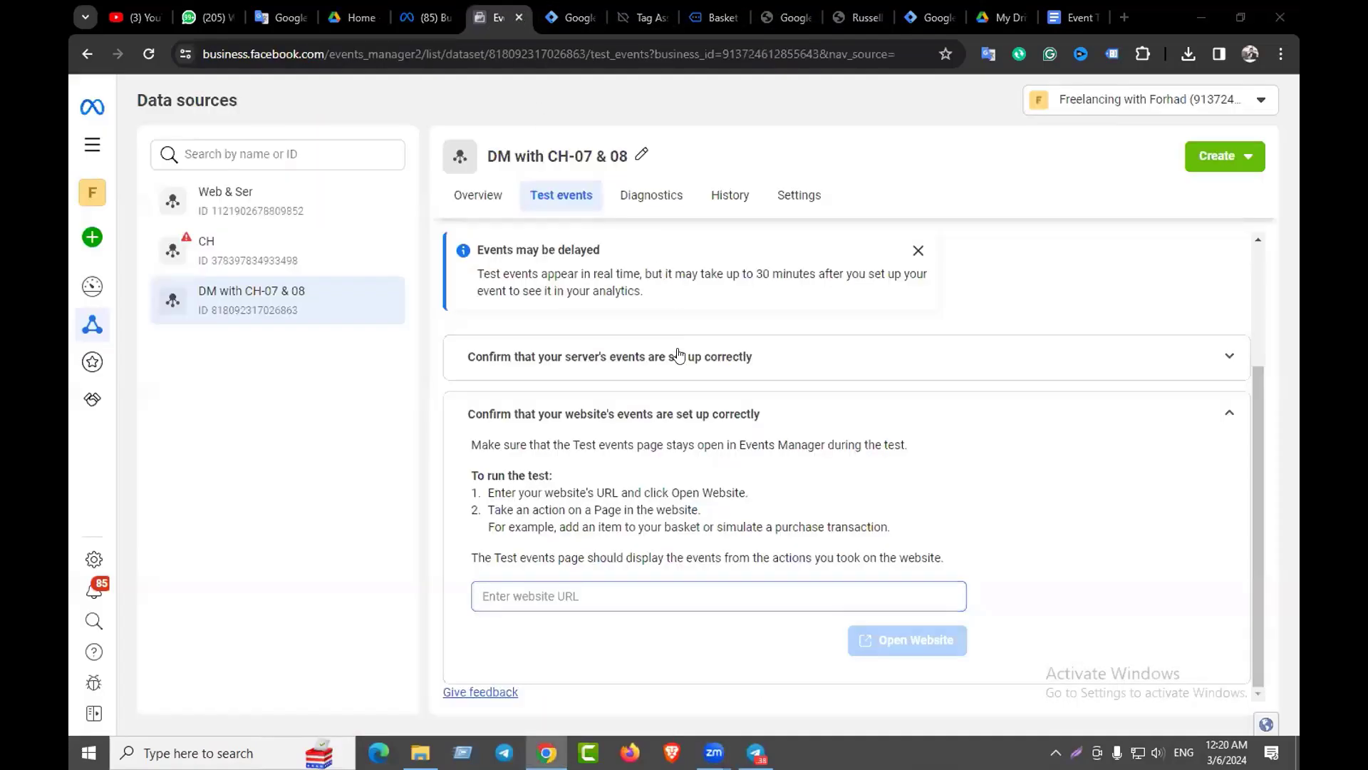
{"action": "left_click", "coordinate": [484, 595]}
{"action": "type", "text": "https://clientrunning.xyz/"}
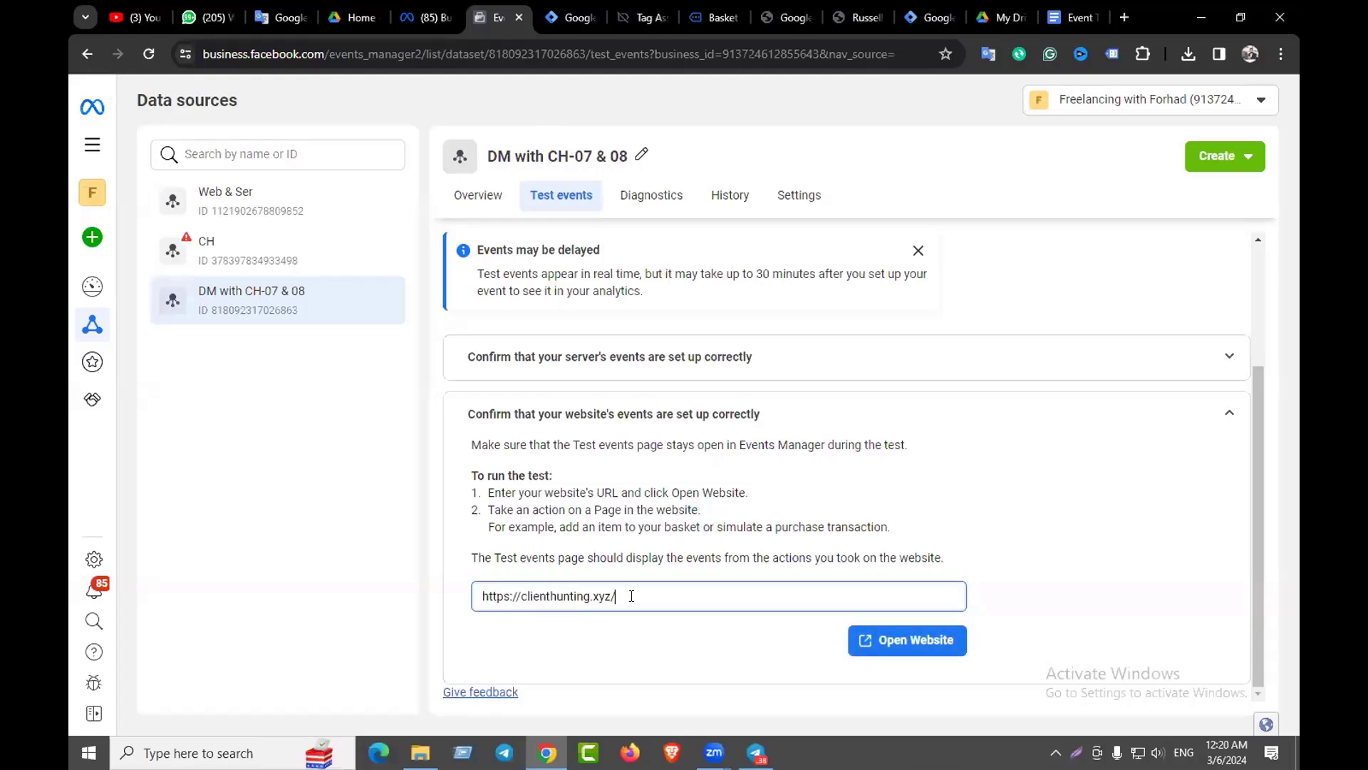
{"action": "left_click", "coordinate": [908, 639]}
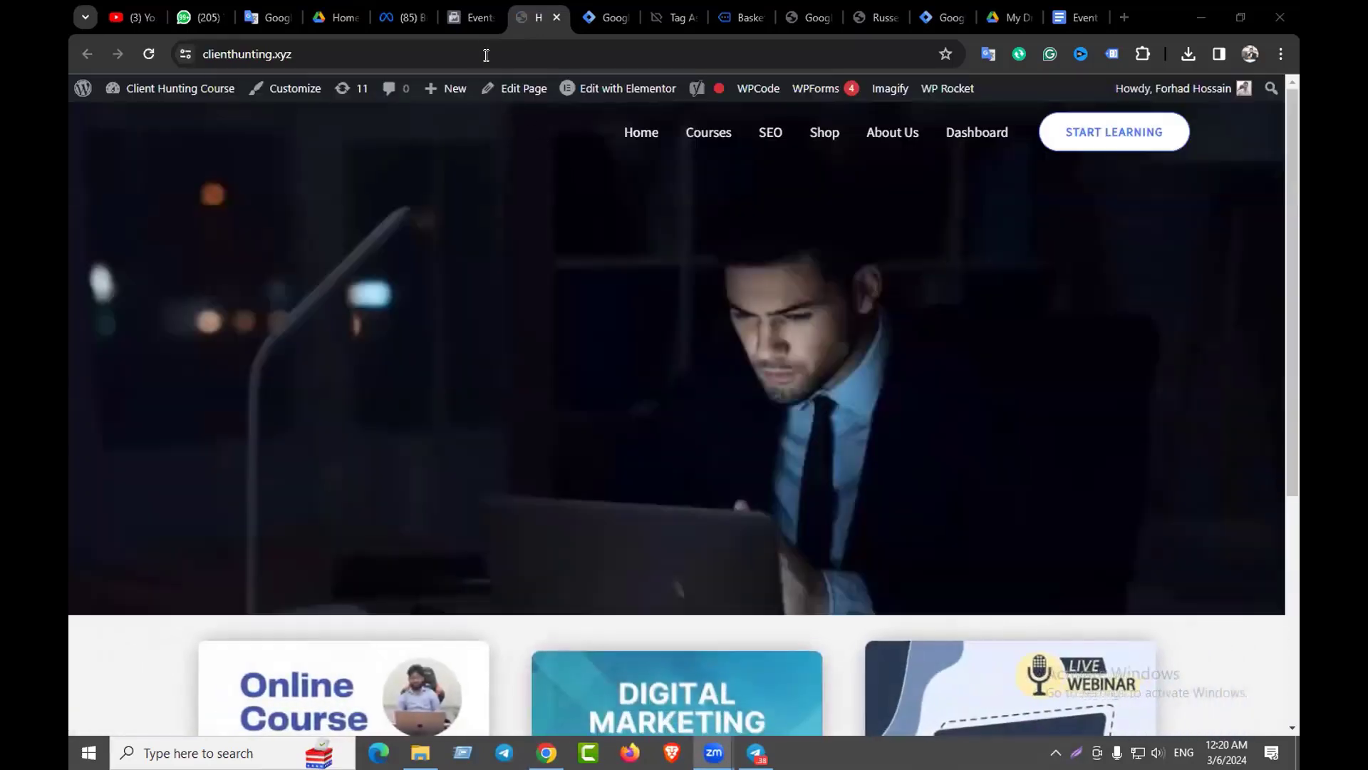
Return to Meta Events Manager and look over the dataset's overview and test events for incoming activity, closing the image viewer
{"action": "left_click", "coordinate": [474, 8]}
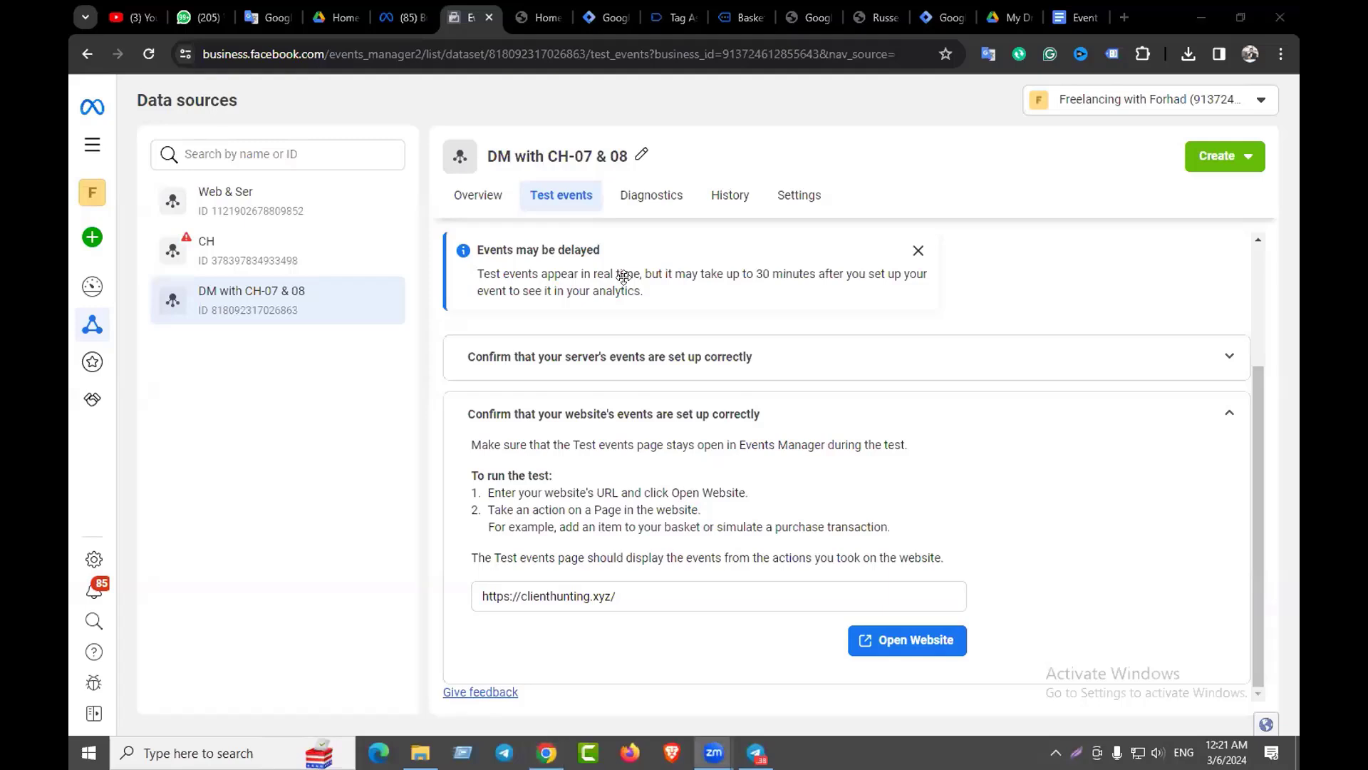
{"action": "scroll", "coordinate": [623, 278], "scroll_direction": "up", "scroll_amount": 3}
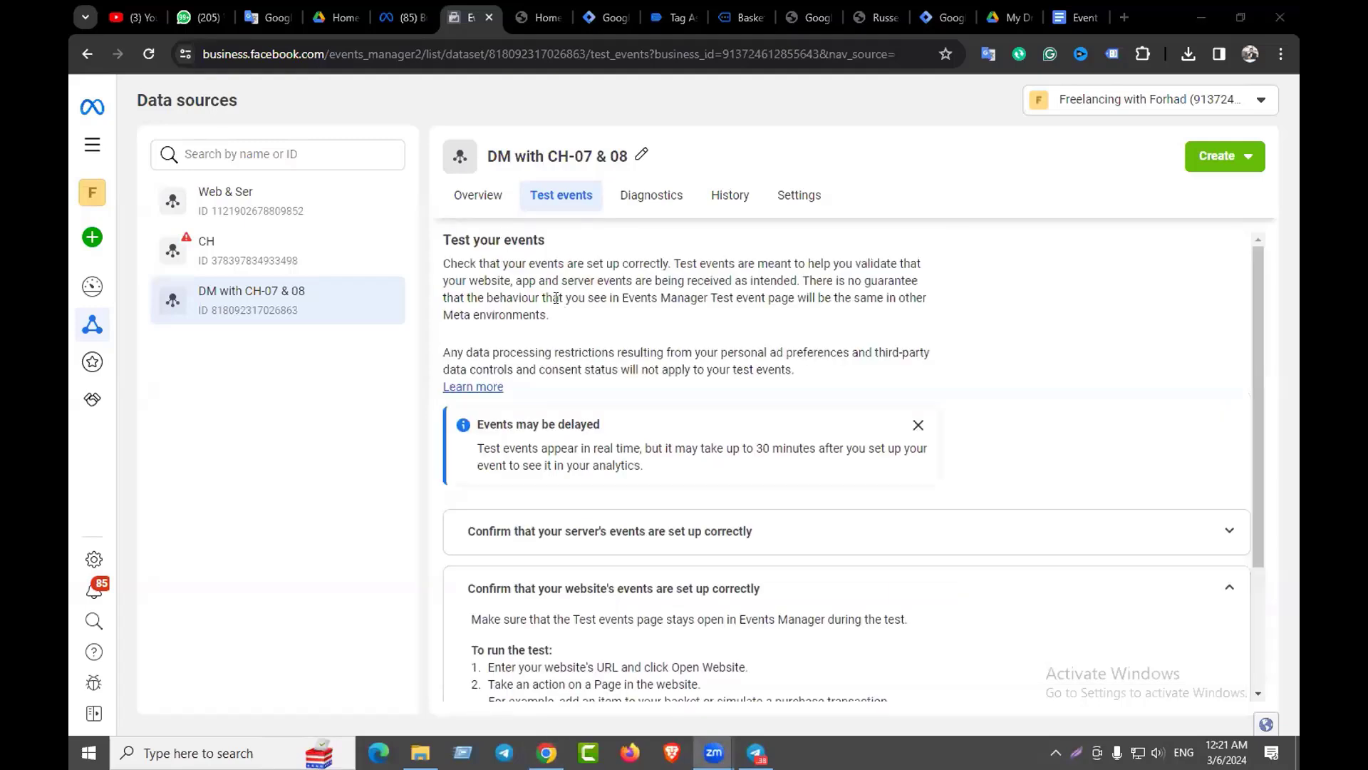
{"action": "left_click", "coordinate": [494, 207]}
{"action": "scroll", "coordinate": [620, 382], "scroll_direction": "down", "scroll_amount": 10}
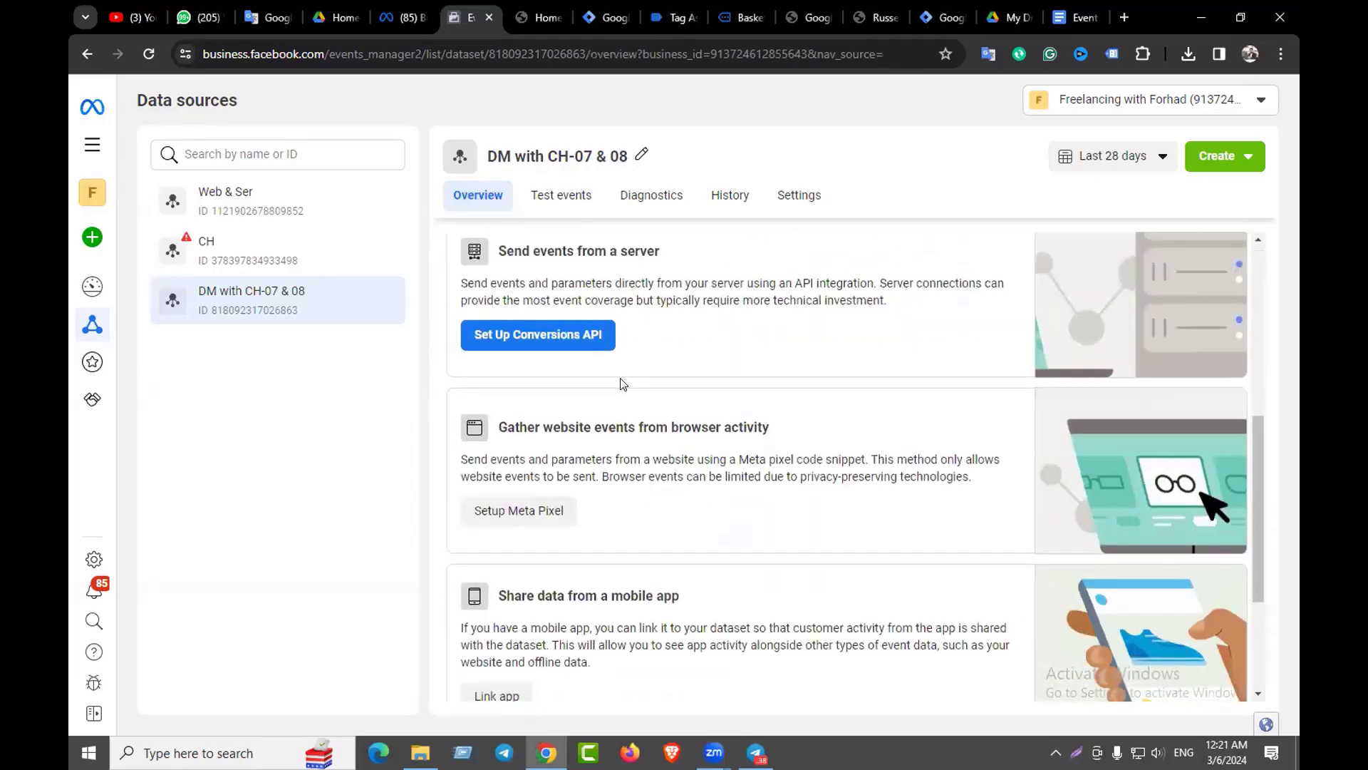
{"action": "scroll", "coordinate": [620, 378], "scroll_direction": "up", "scroll_amount": 9}
{"action": "scroll", "coordinate": [616, 357], "scroll_direction": "up", "scroll_amount": 1}
{"action": "left_click", "coordinate": [560, 198]}
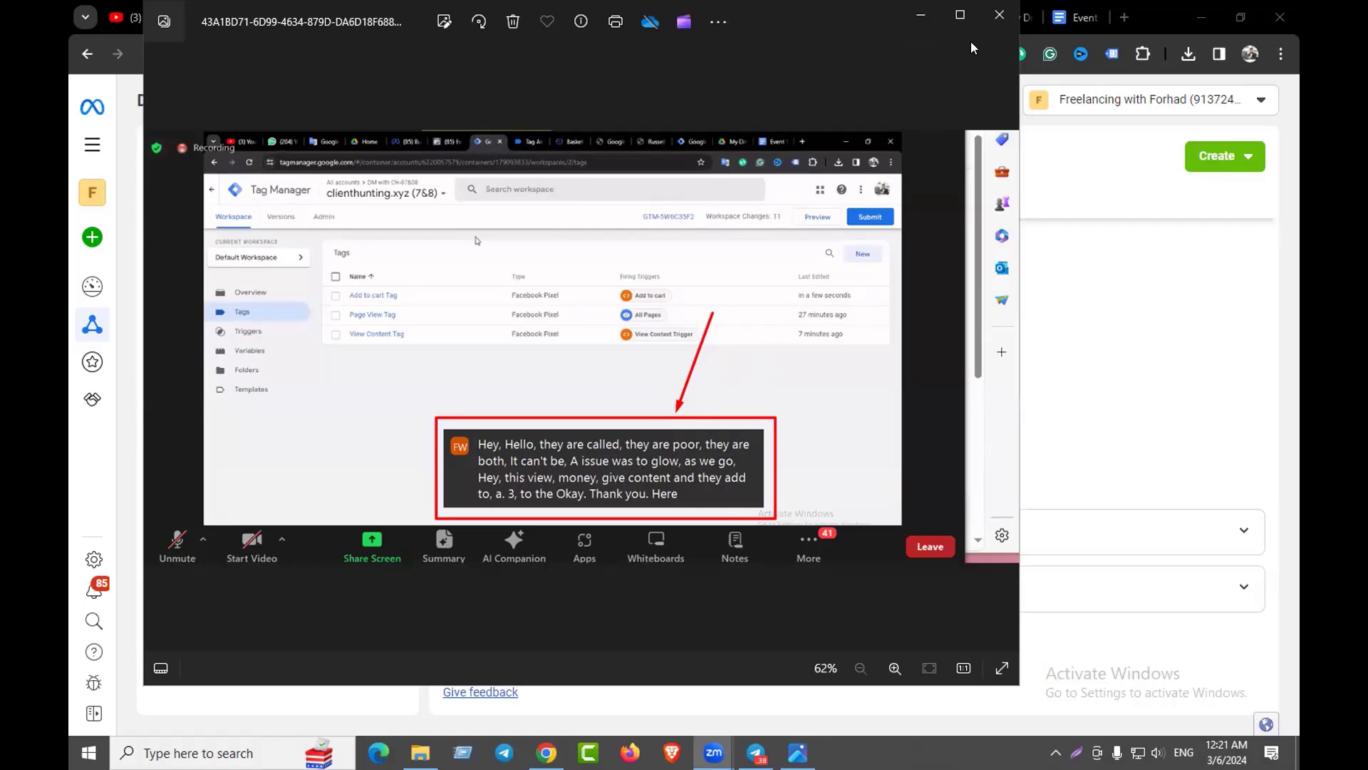
{"action": "left_click", "coordinate": [999, 14]}
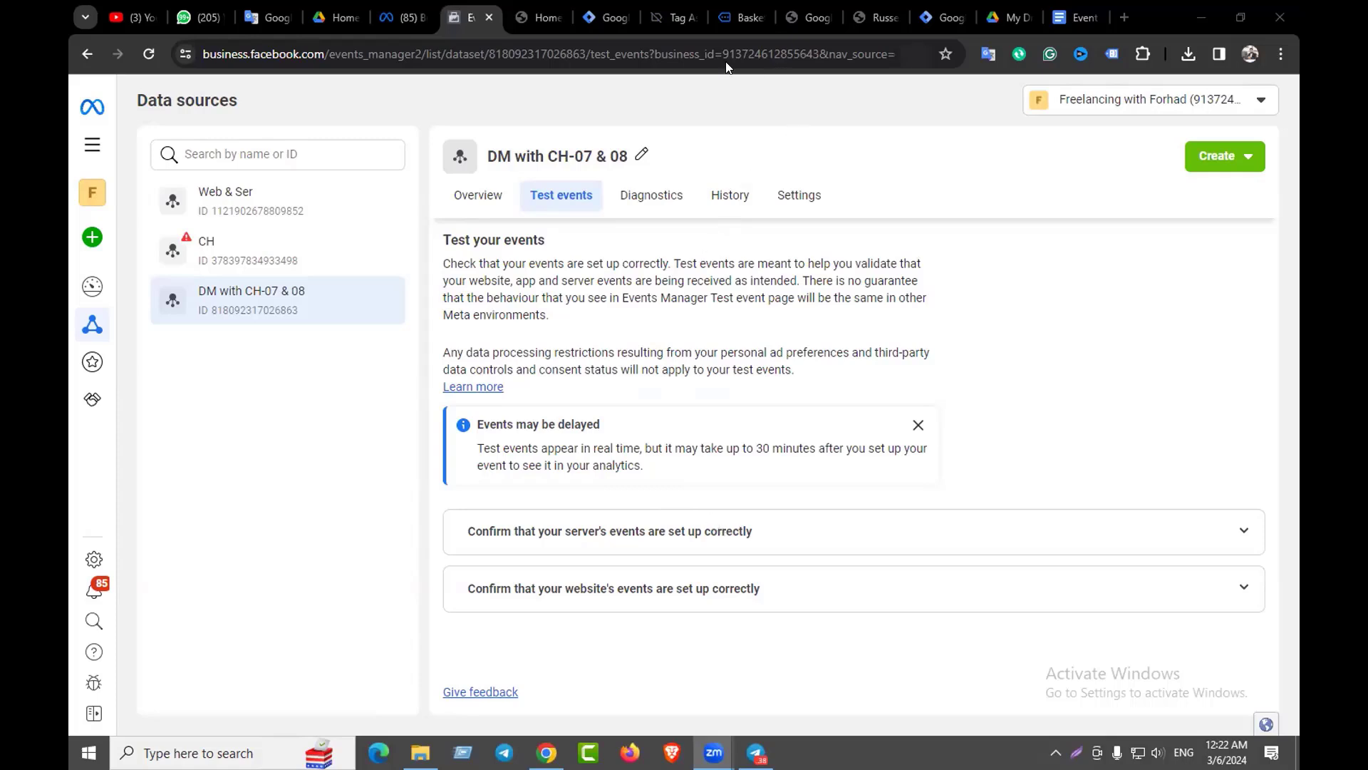
Switch to Google Tag Manager and start a new tag of type Facebook Pixel
{"action": "left_click", "coordinate": [584, 18]}
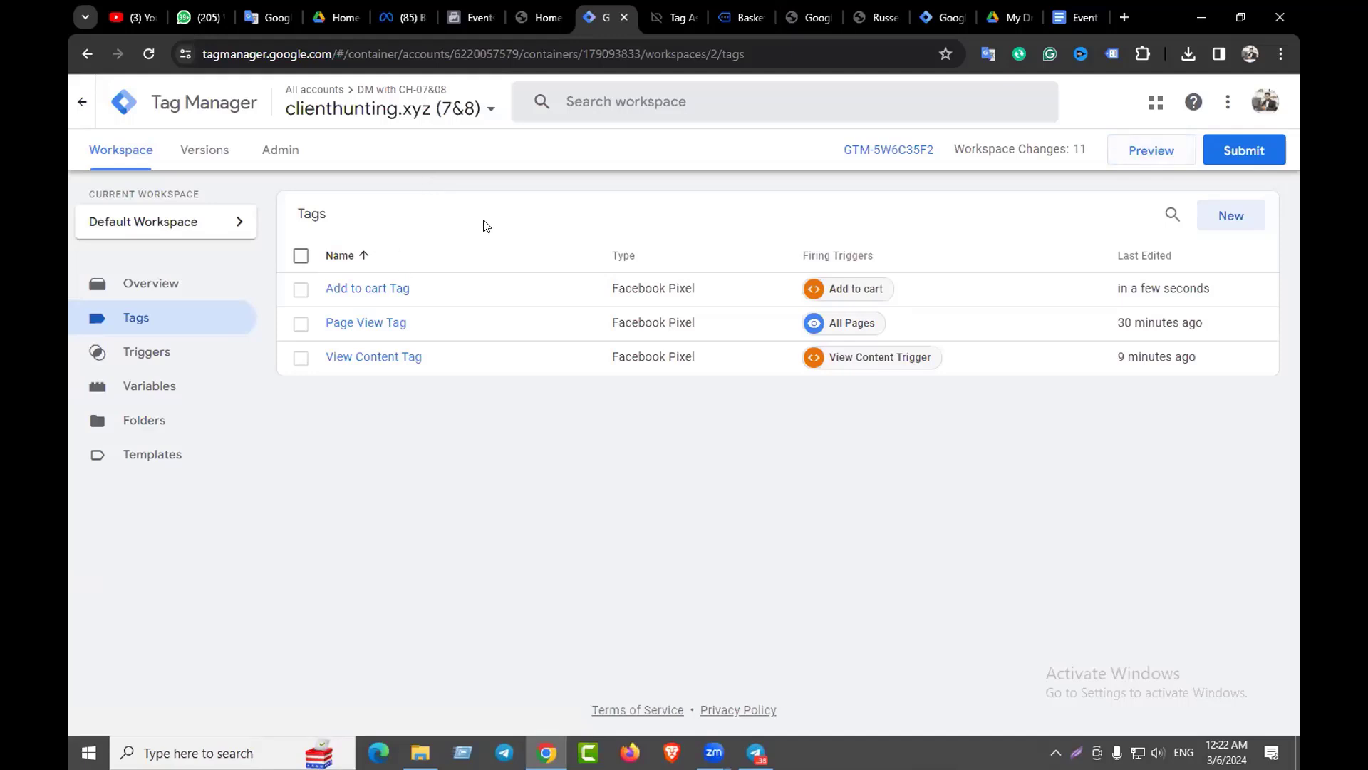
{"action": "left_click", "coordinate": [1231, 215]}
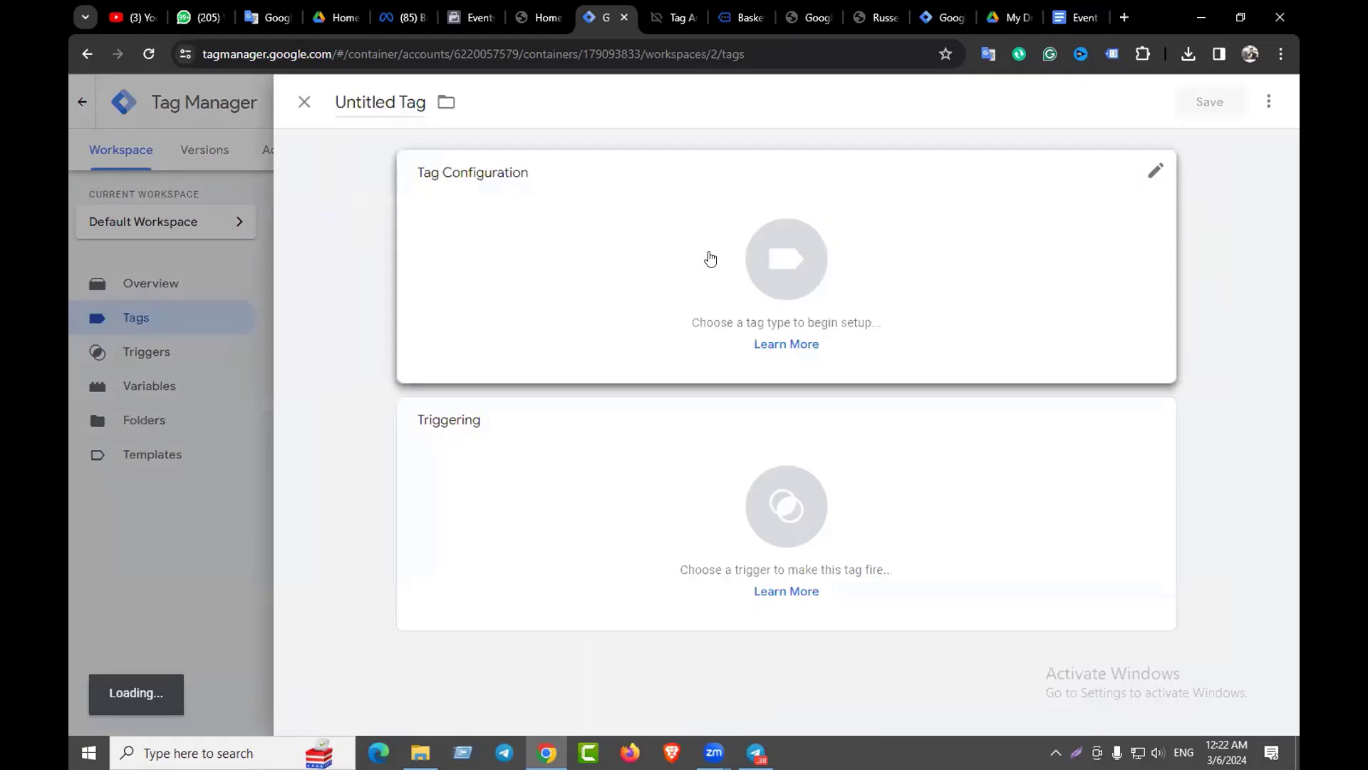
{"action": "left_click", "coordinate": [709, 259]}
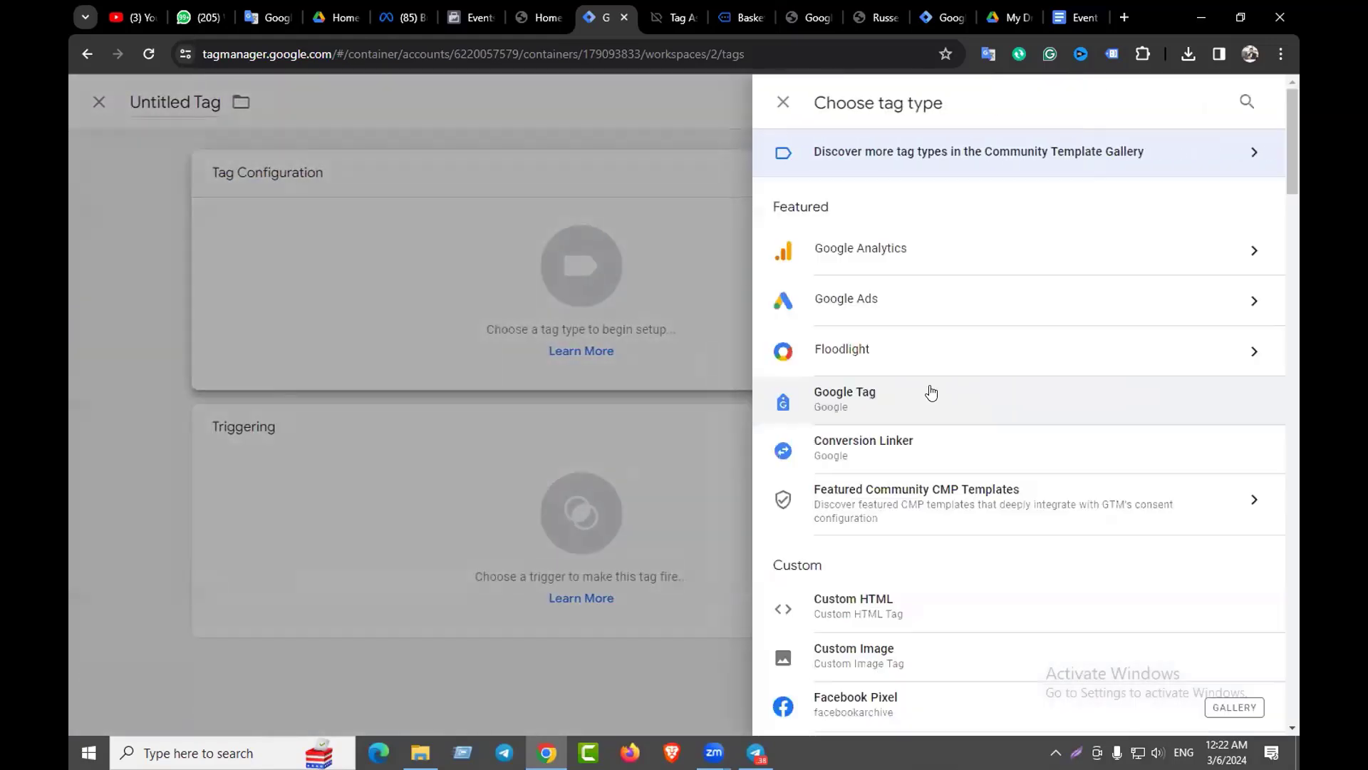
{"action": "scroll", "coordinate": [941, 442], "scroll_direction": "down", "scroll_amount": 4}
{"action": "scroll", "coordinate": [903, 533], "scroll_direction": "down", "scroll_amount": 5}
{"action": "scroll", "coordinate": [901, 534], "scroll_direction": "down", "scroll_amount": 5}
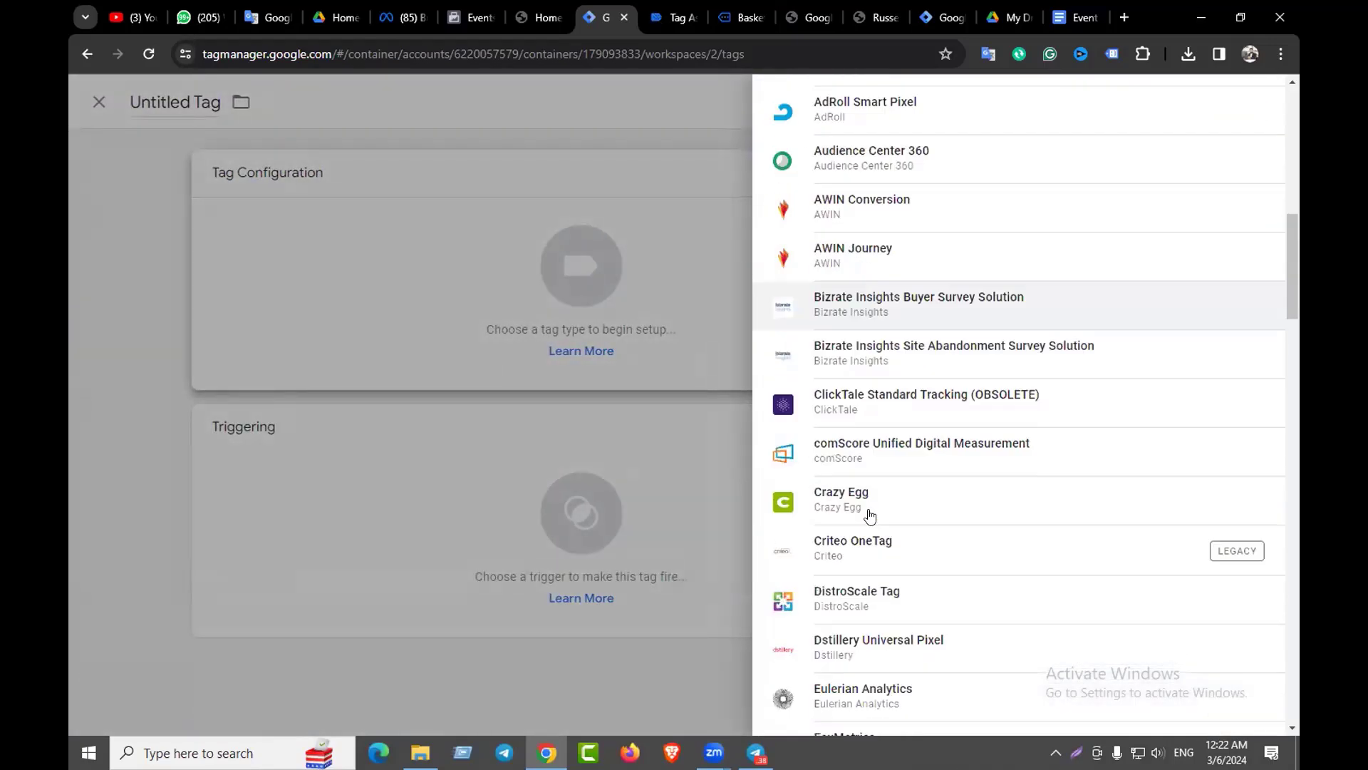
{"action": "scroll", "coordinate": [865, 494], "scroll_direction": "up", "scroll_amount": 12}
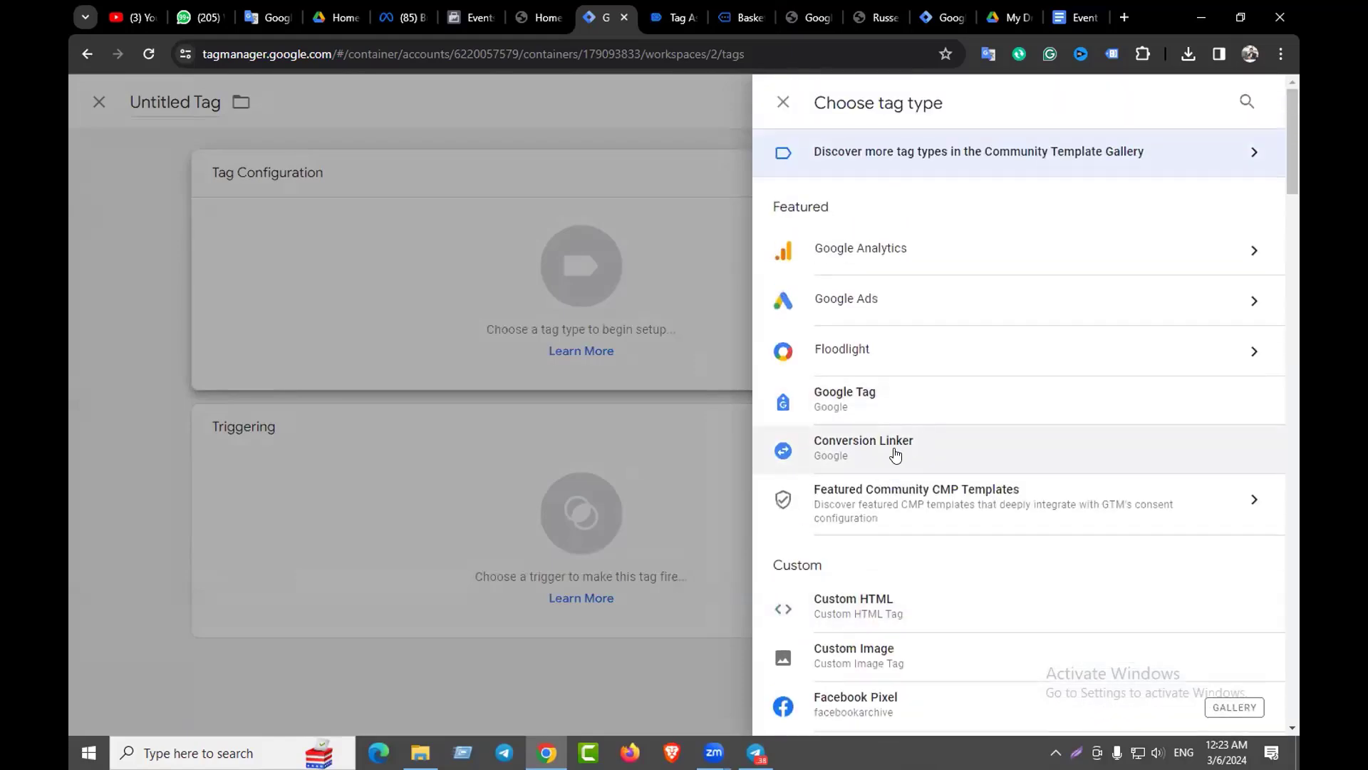
{"action": "scroll", "coordinate": [884, 456], "scroll_direction": "down", "scroll_amount": 3}
{"action": "left_click", "coordinate": [880, 449]}
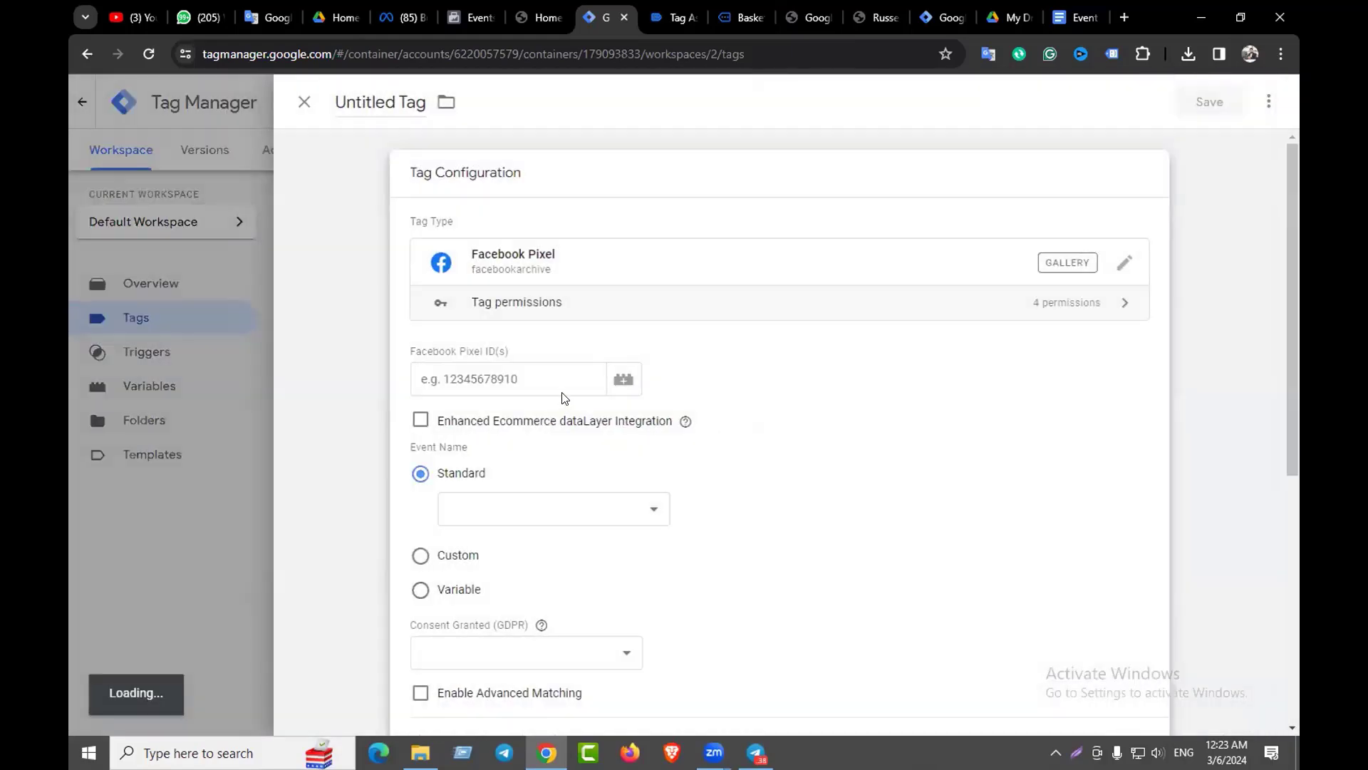
Set the tag's Facebook Pixel ID to the Pixel ID variable and its standard event to InitiateCheckout
{"action": "left_click", "coordinate": [625, 362]}
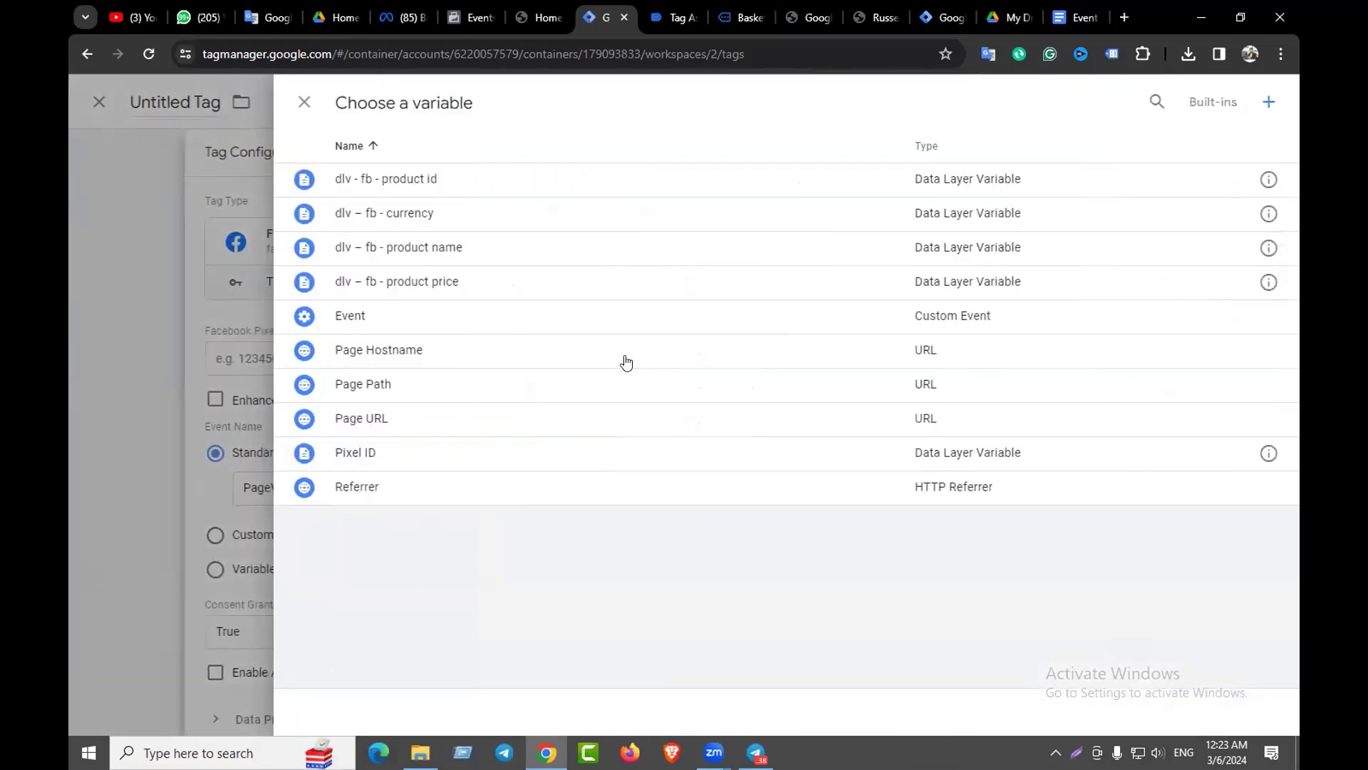
{"action": "left_click", "coordinate": [382, 453]}
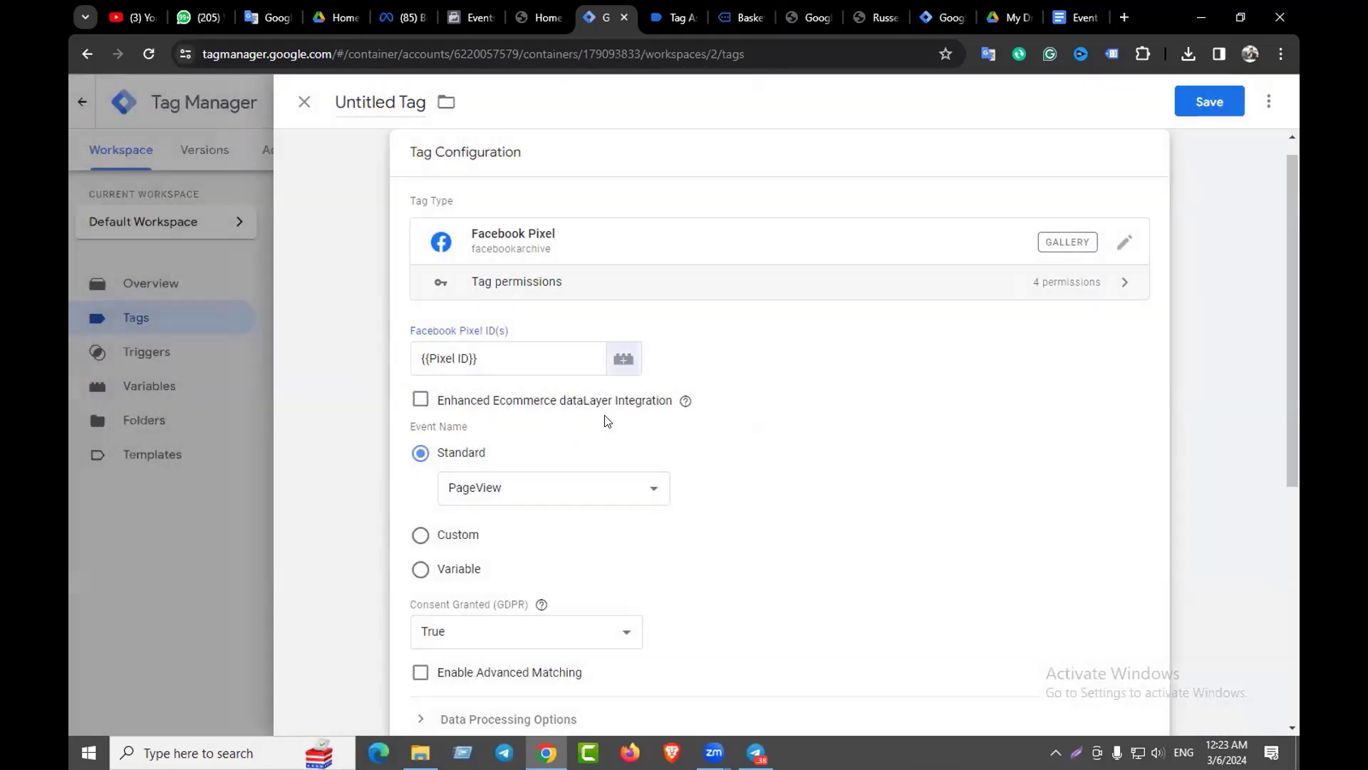
{"action": "scroll", "coordinate": [603, 409], "scroll_direction": "down", "scroll_amount": 3}
{"action": "left_click", "coordinate": [525, 233]}
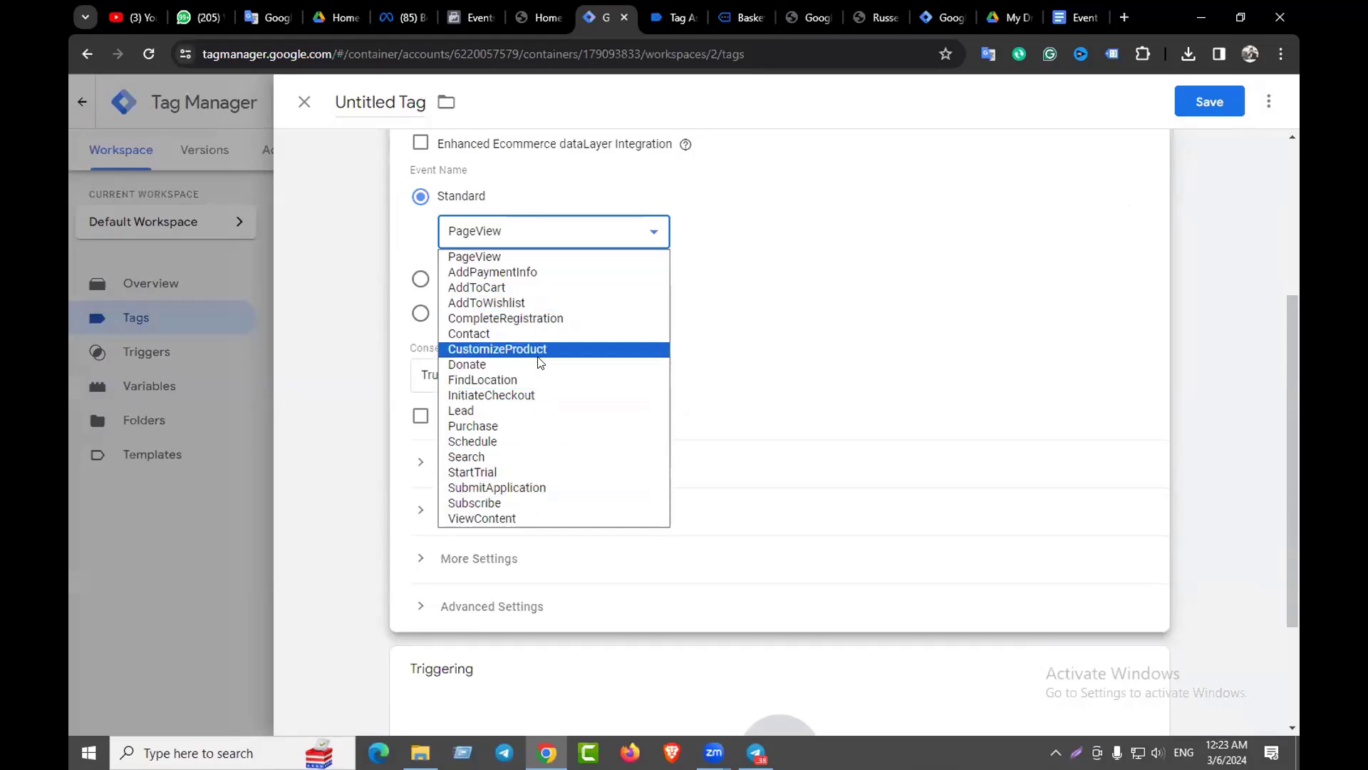
{"action": "left_click", "coordinate": [512, 394]}
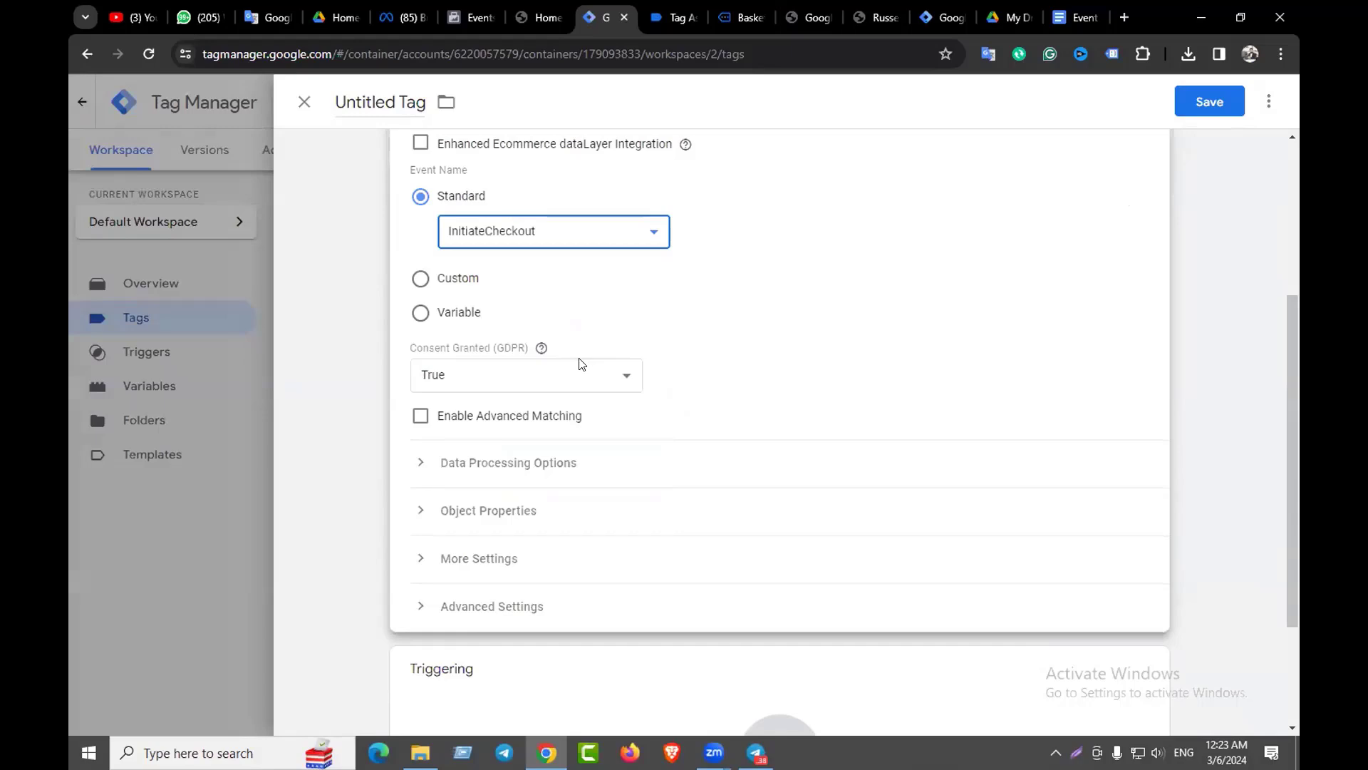
Start a new Custom Event trigger for the InitiateCheckout tag, ready for entering its event name
{"action": "scroll", "coordinate": [578, 360], "scroll_direction": "down", "scroll_amount": 2}
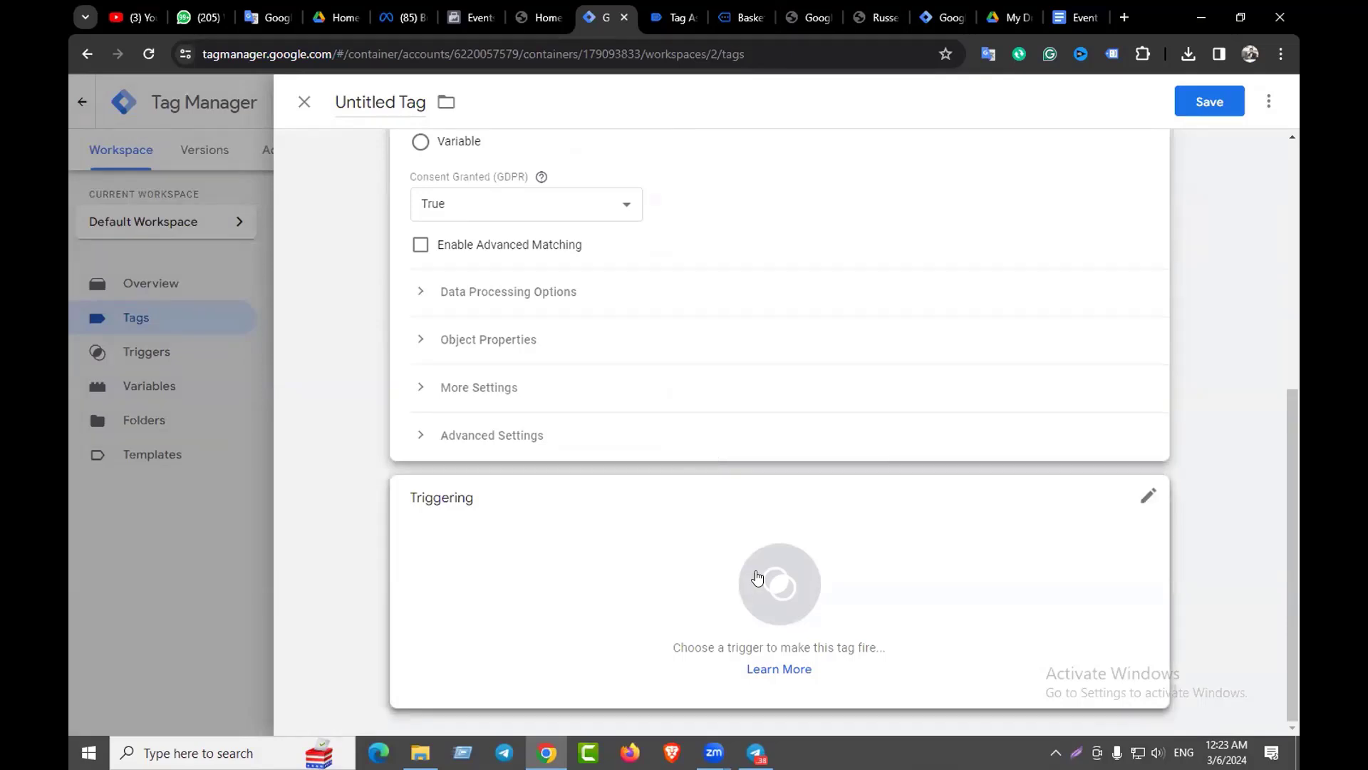
{"action": "left_click", "coordinate": [758, 530]}
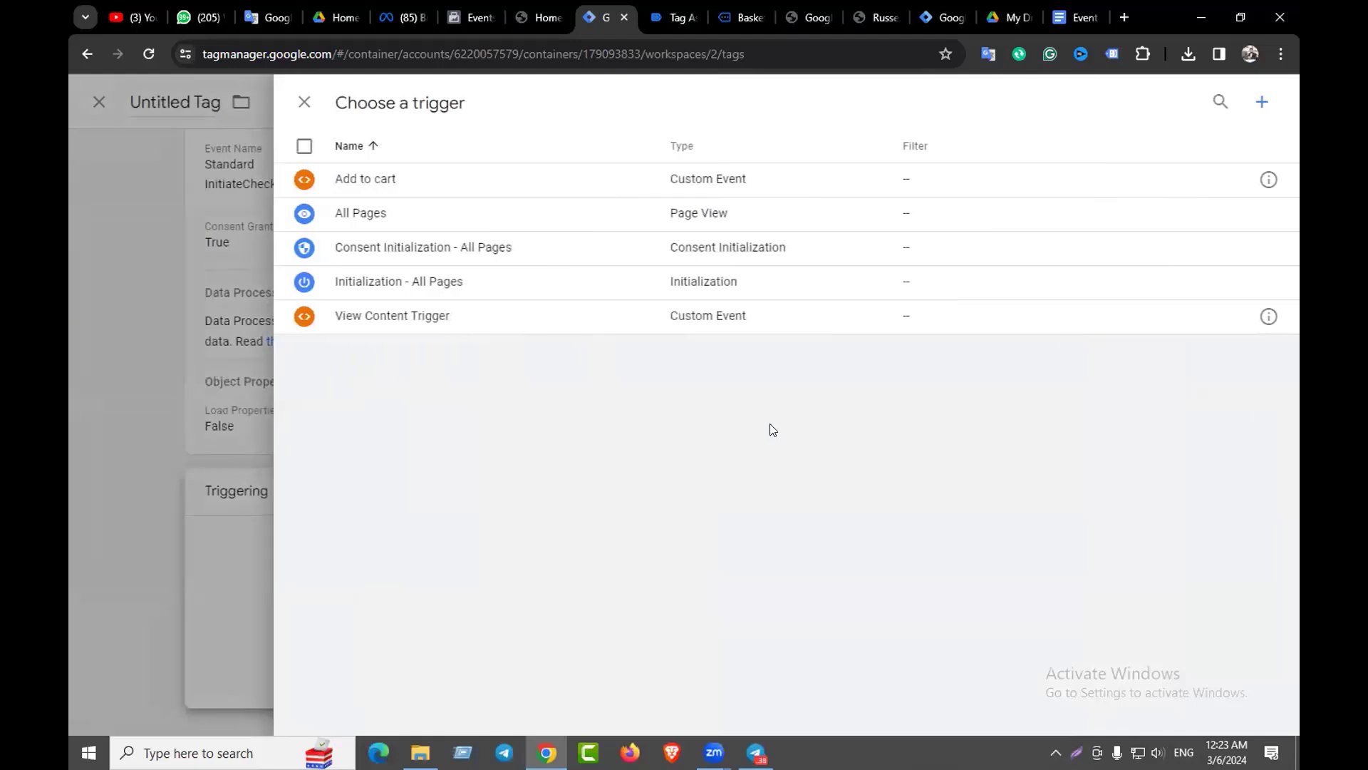
{"action": "left_click", "coordinate": [1263, 104]}
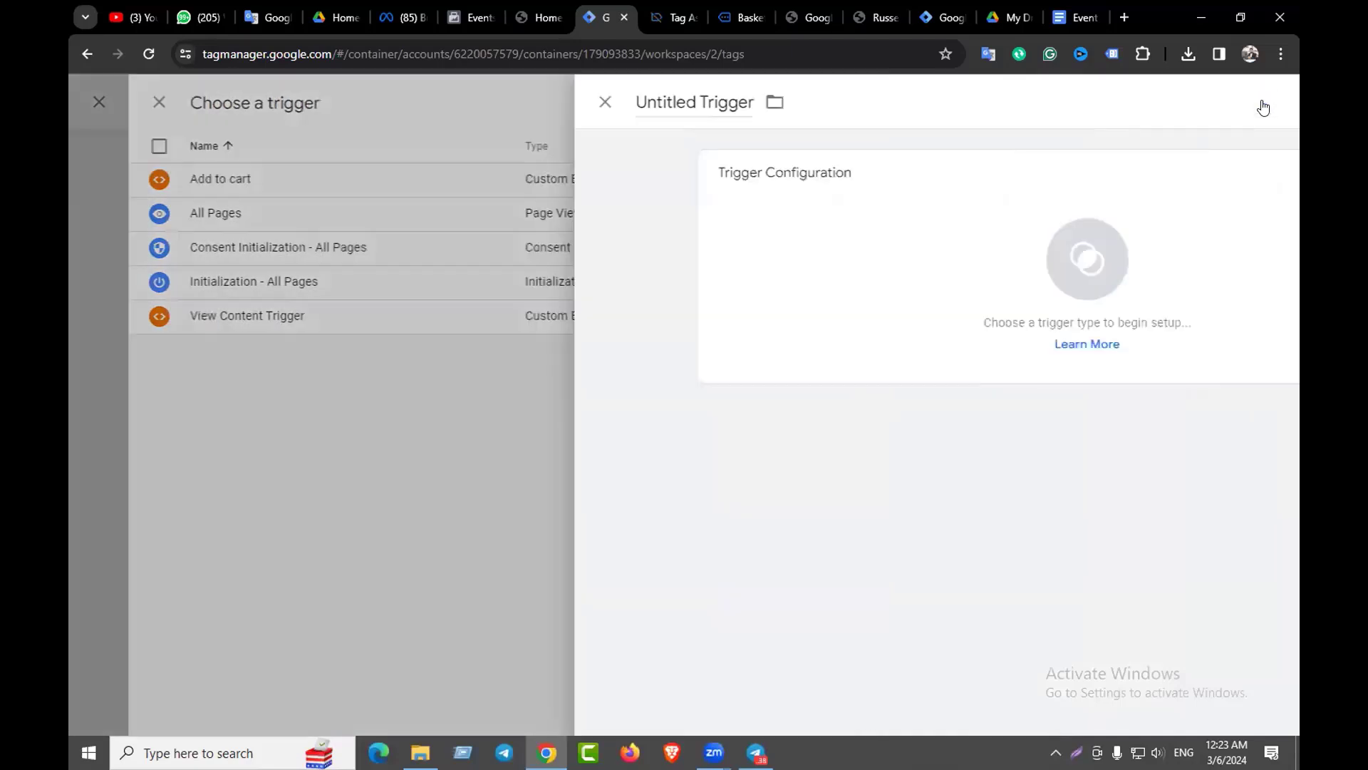
{"action": "left_click", "coordinate": [812, 262]}
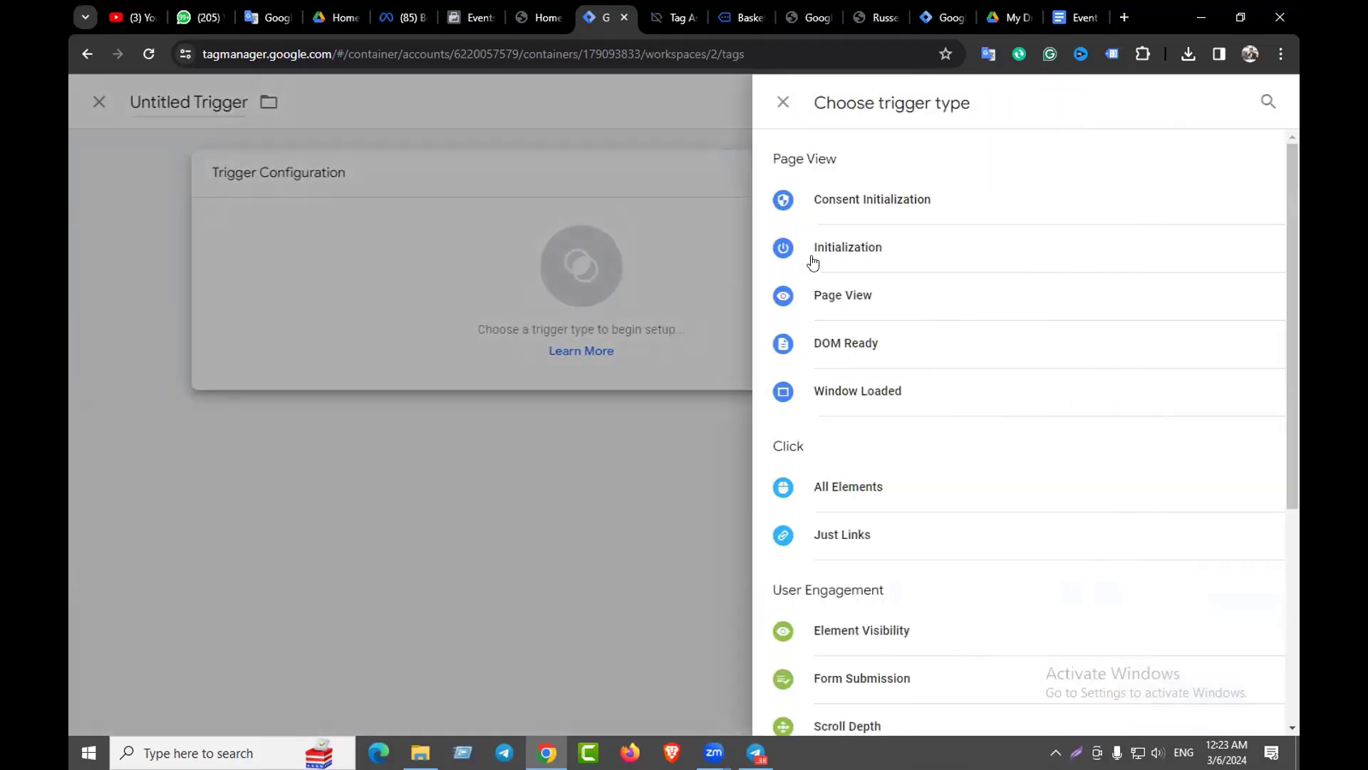
{"action": "scroll", "coordinate": [895, 427], "scroll_direction": "down", "scroll_amount": 5}
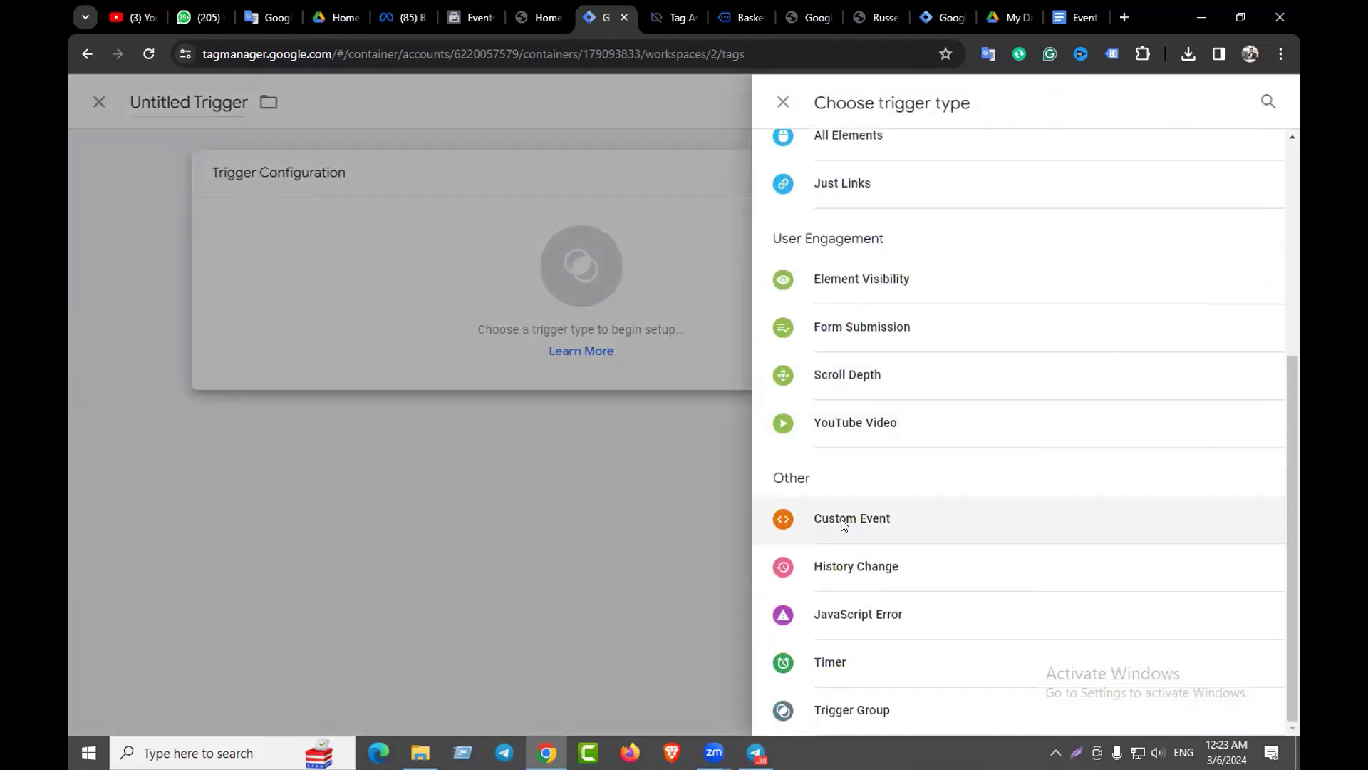
{"action": "left_click", "coordinate": [855, 526]}
{"action": "left_click", "coordinate": [489, 345]}
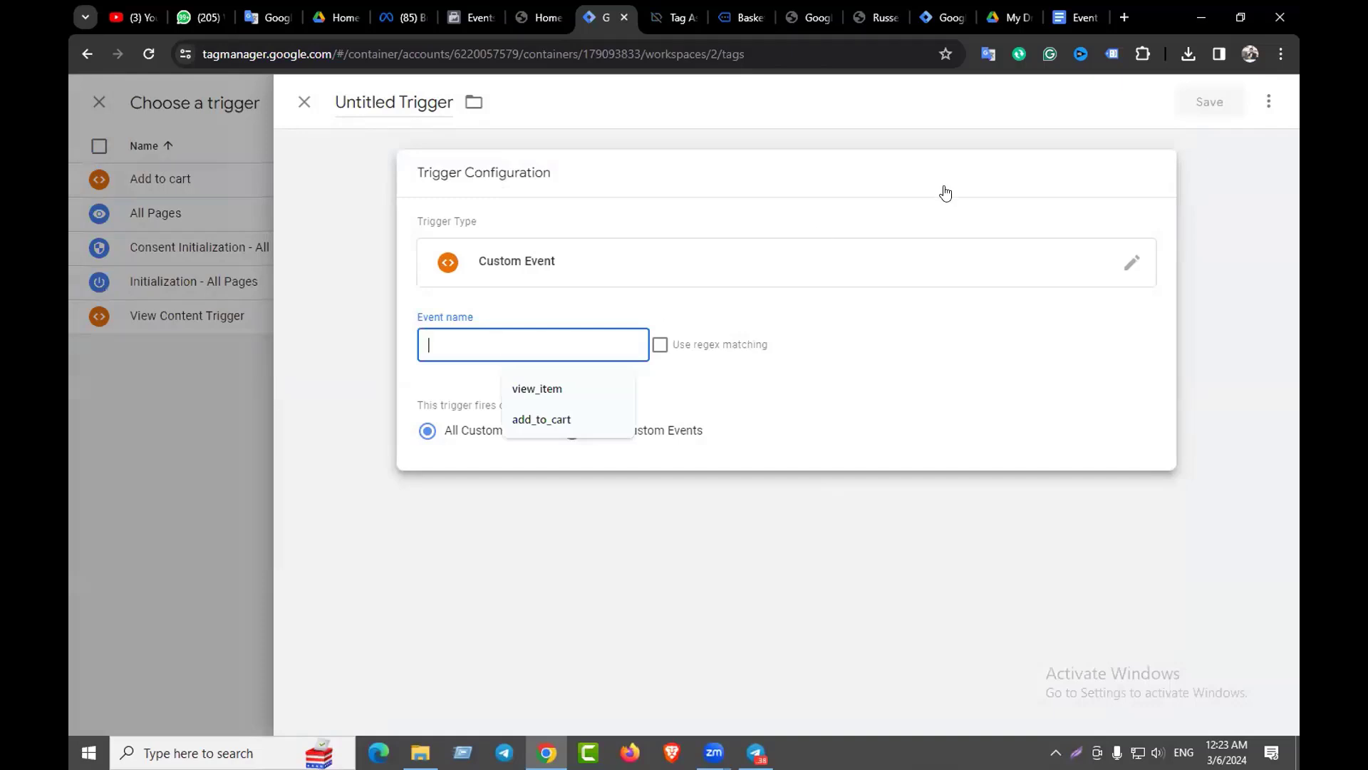
Look through the Event Tracking for Pixel document for the trigger event name, examining the Add to cart section and data layer variables
{"action": "left_click", "coordinate": [1091, 14]}
{"action": "scroll", "coordinate": [603, 386], "scroll_direction": "down", "scroll_amount": 2}
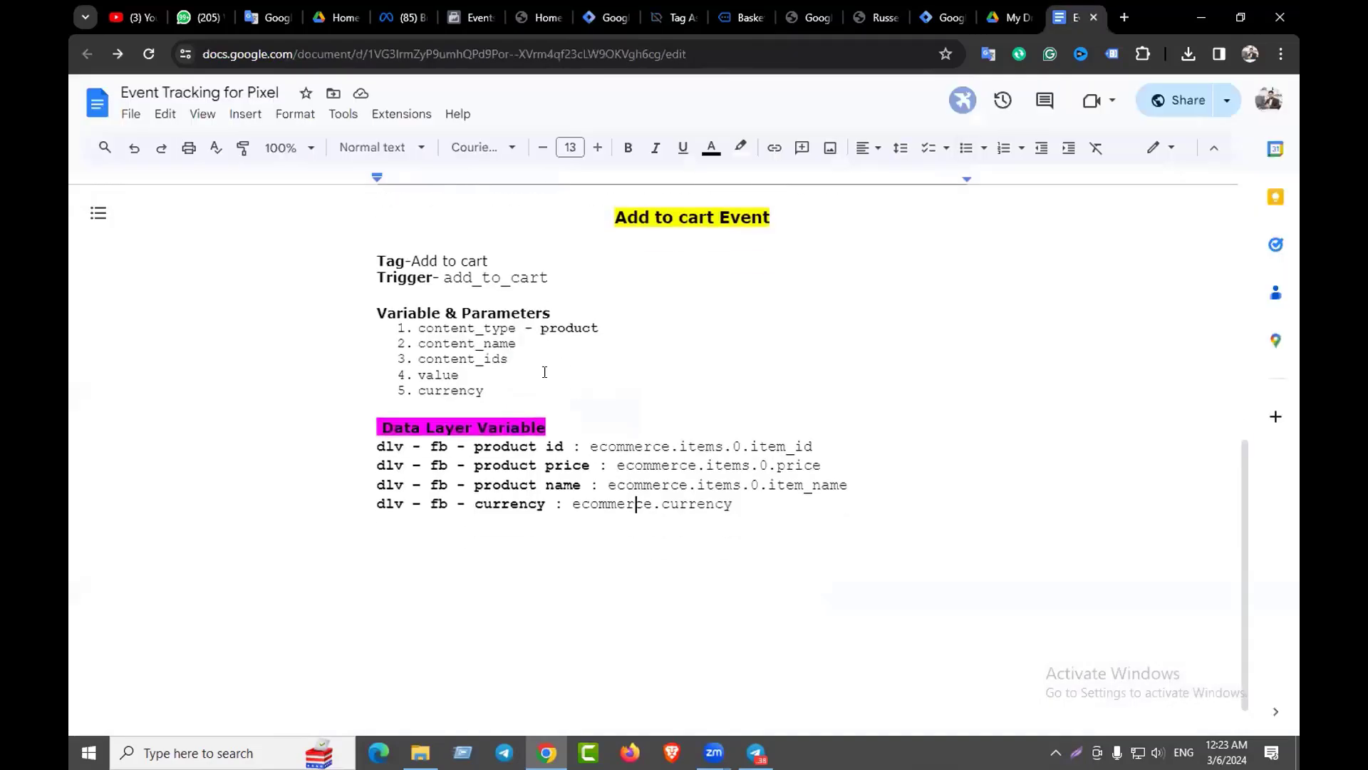
{"action": "scroll", "coordinate": [612, 407], "scroll_direction": "up", "scroll_amount": 4}
{"action": "scroll", "coordinate": [612, 407], "scroll_direction": "down", "scroll_amount": 4}
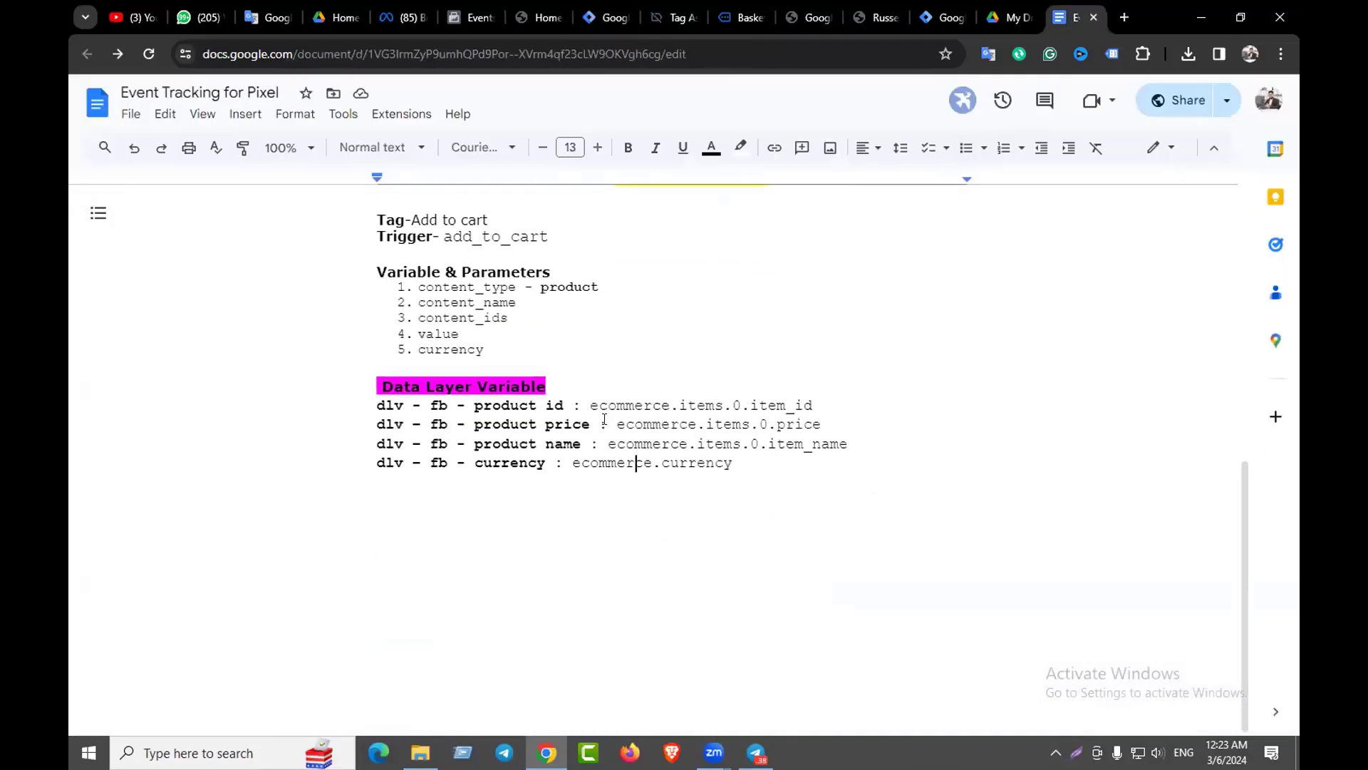
{"action": "left_click", "coordinate": [587, 408]}
{"action": "scroll", "coordinate": [504, 431], "scroll_direction": "up", "scroll_amount": 4}
{"action": "scroll", "coordinate": [624, 449], "scroll_direction": "down", "scroll_amount": 4}
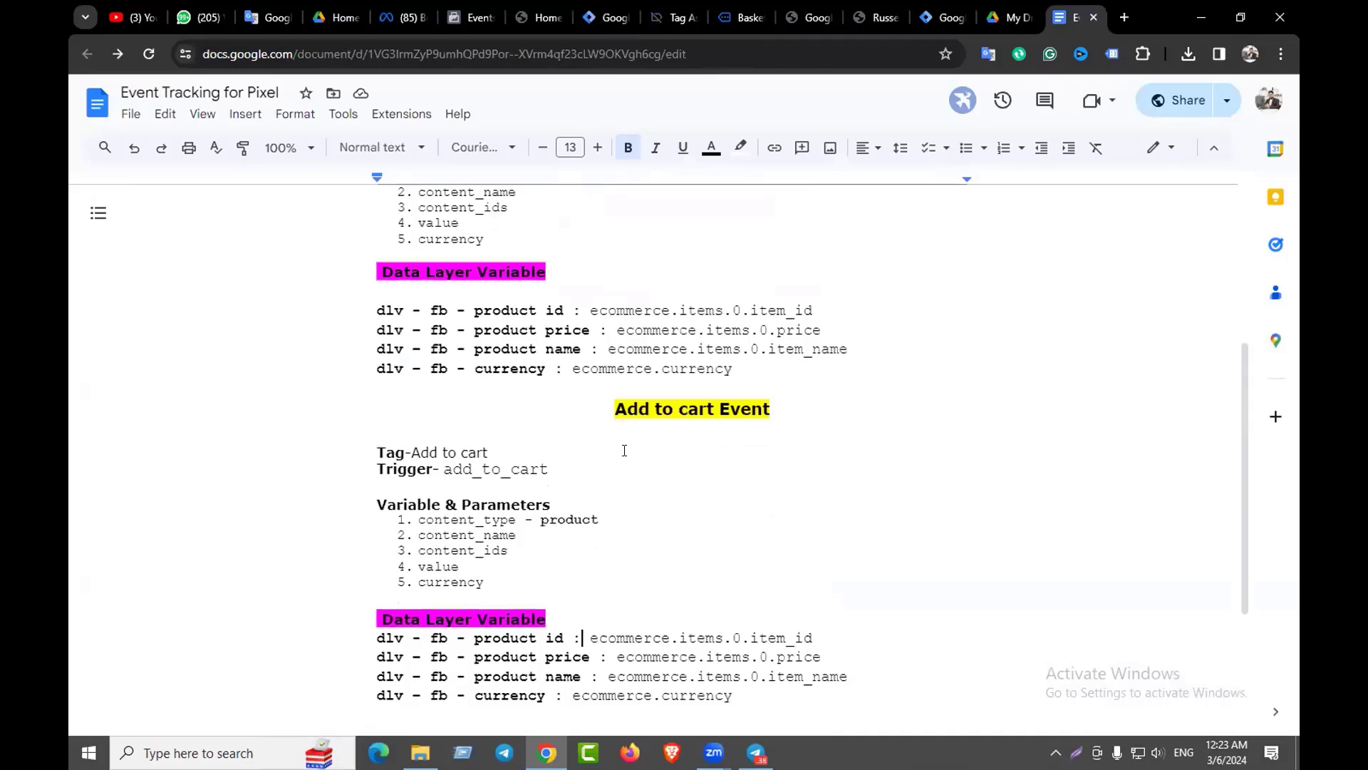
Switch to the shop's basket page, check the recorded basket events in Tag Assistant, and proceed to checkout with the basket items
{"action": "left_click", "coordinate": [742, 16]}
{"action": "left_click", "coordinate": [683, 14]}
{"action": "left_click", "coordinate": [741, 16]}
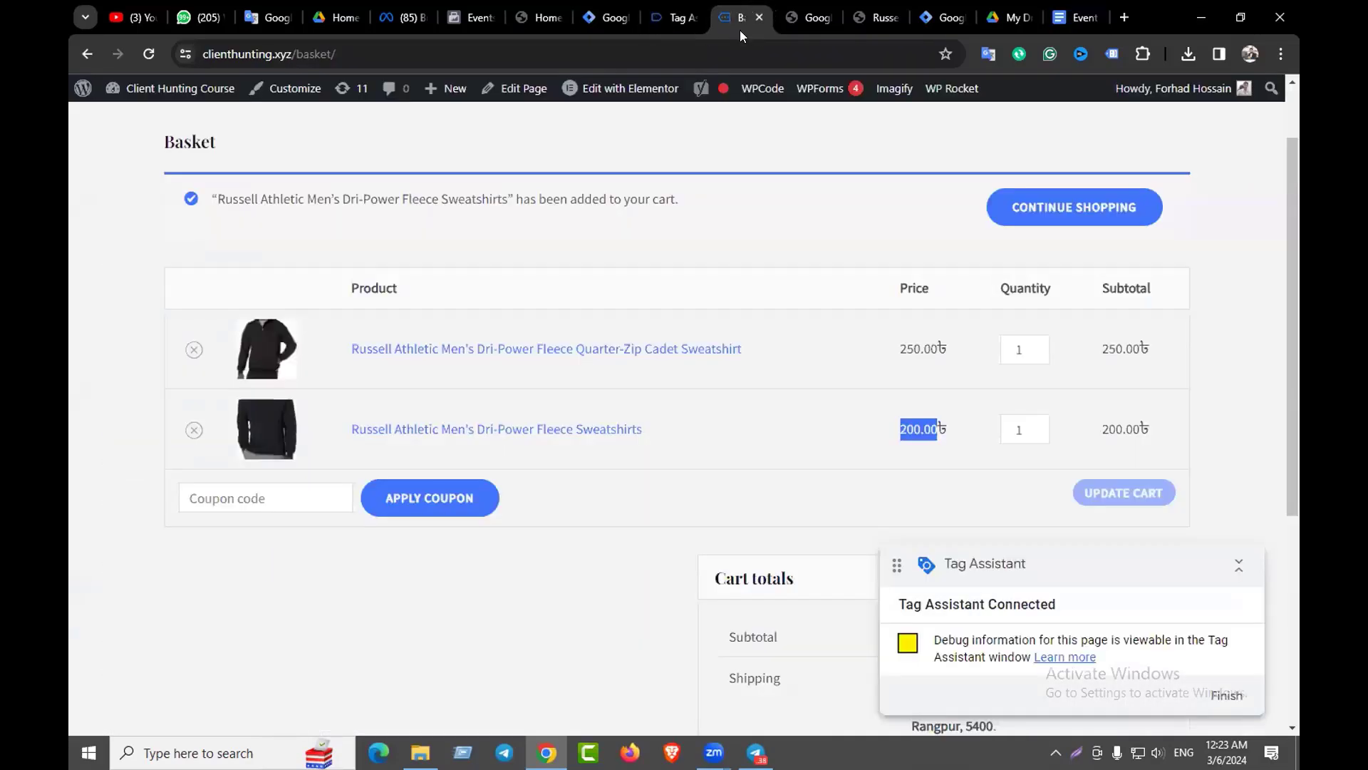
{"action": "scroll", "coordinate": [681, 314], "scroll_direction": "down", "scroll_amount": 5}
{"action": "scroll", "coordinate": [514, 239], "scroll_direction": "up", "scroll_amount": 4}
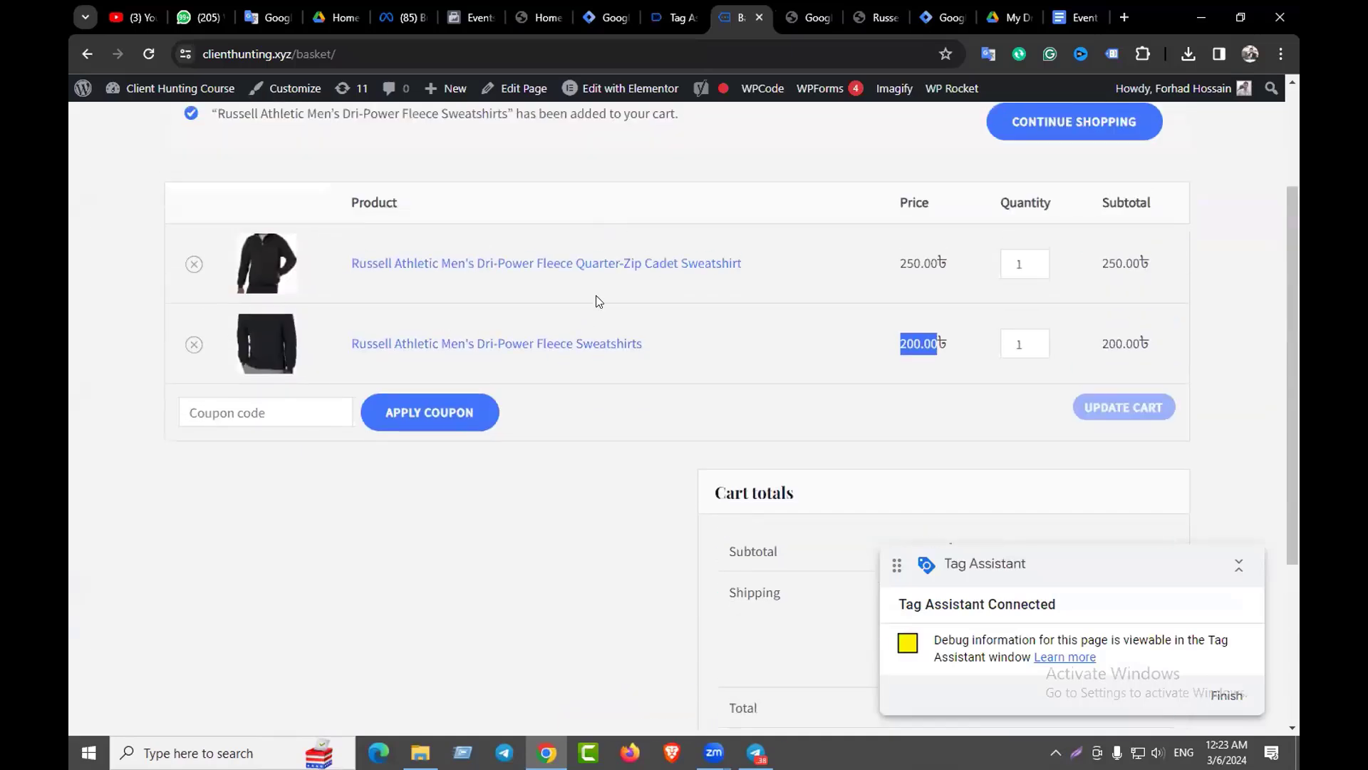
{"action": "scroll", "coordinate": [694, 284], "scroll_direction": "down", "scroll_amount": 4}
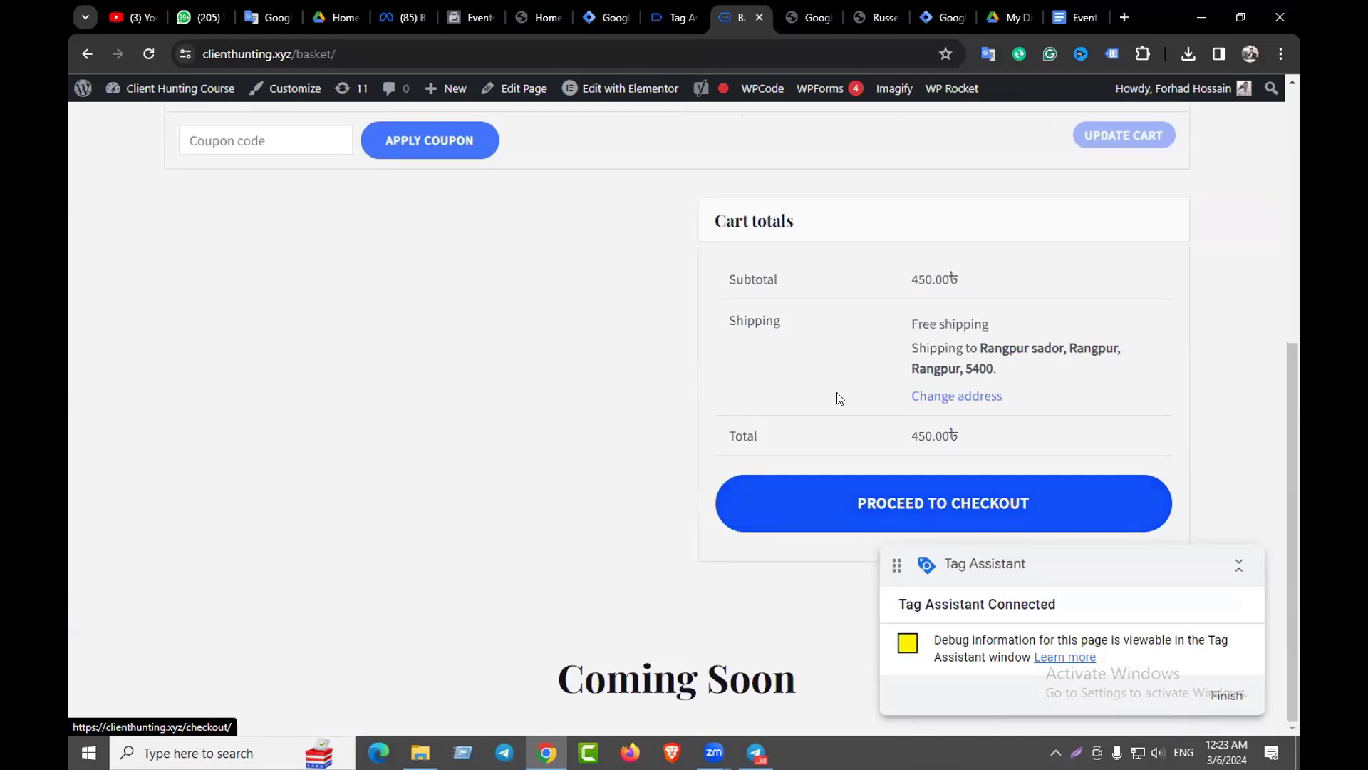
{"action": "left_click", "coordinate": [674, 17]}
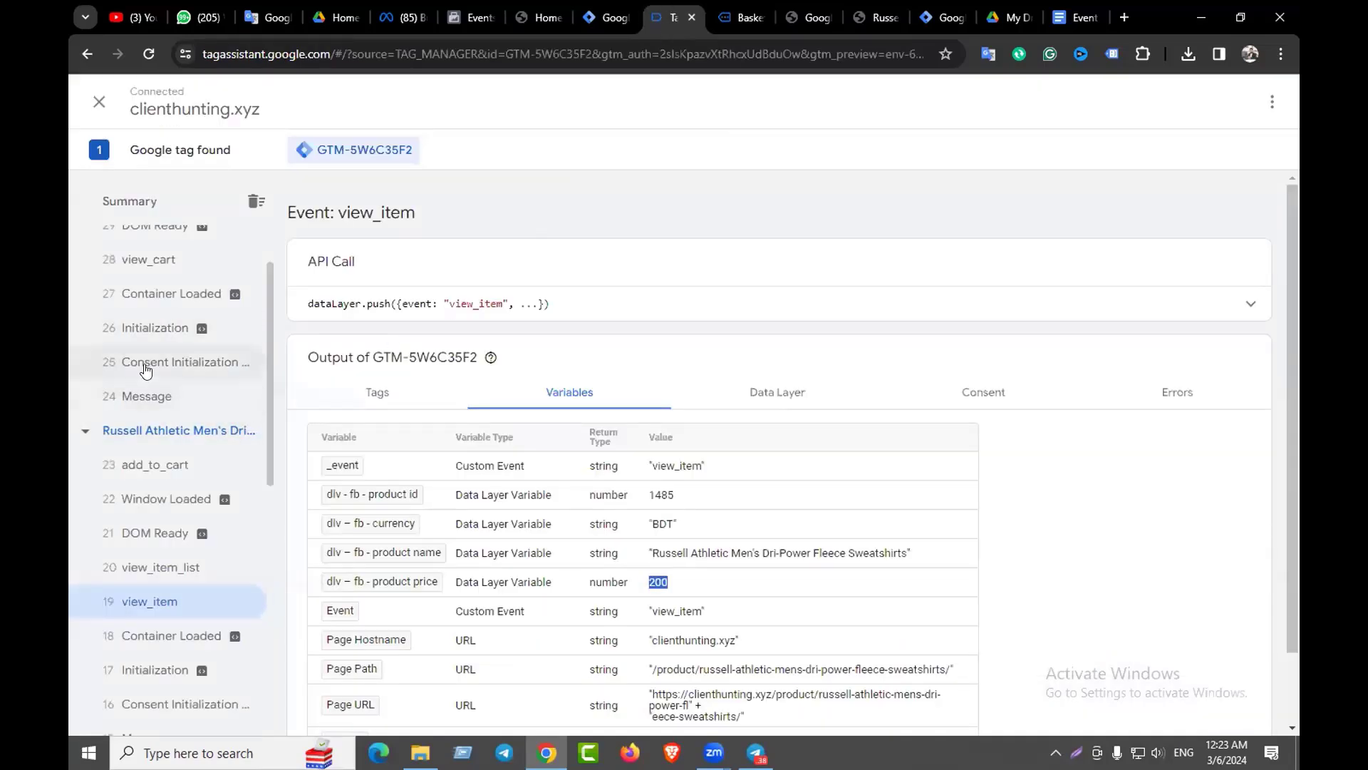
{"action": "scroll", "coordinate": [143, 367], "scroll_direction": "up", "scroll_amount": 1}
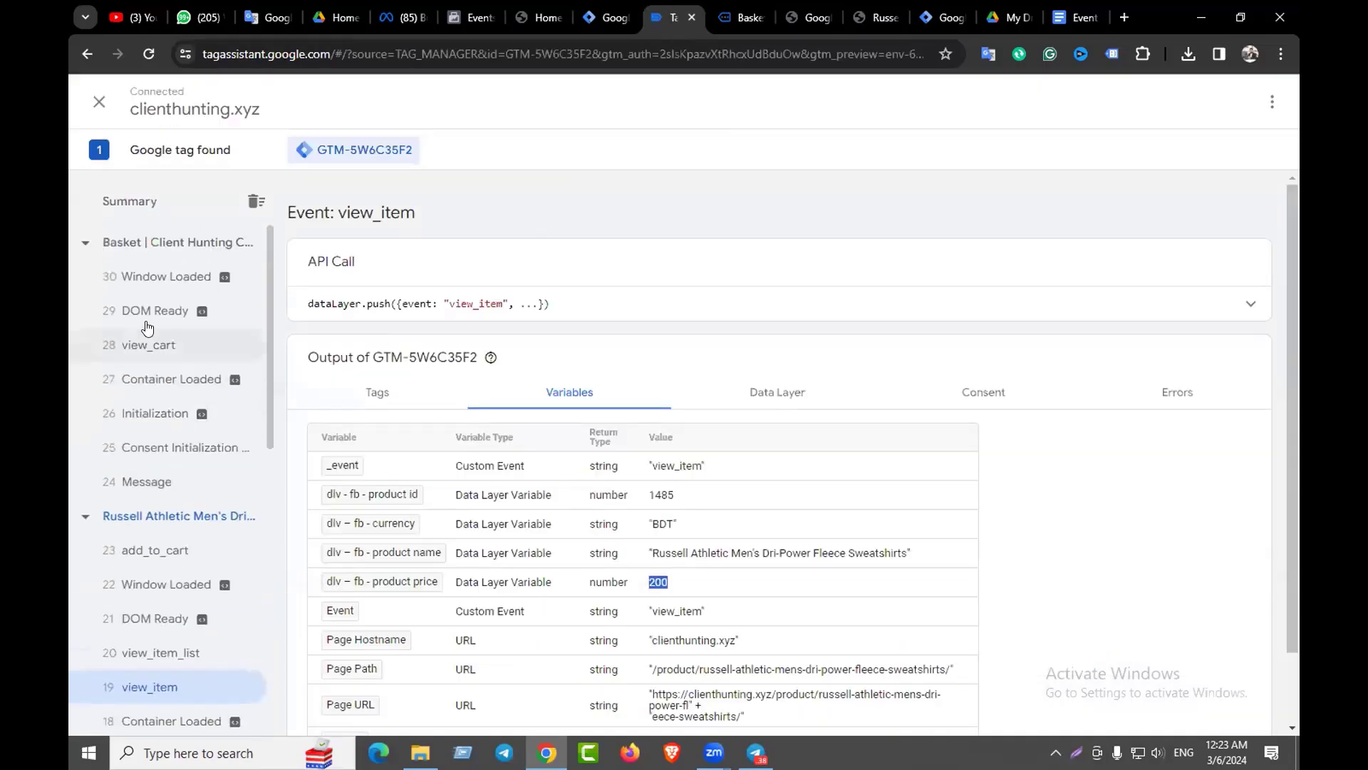
{"action": "left_click", "coordinate": [744, 17]}
{"action": "left_click", "coordinate": [885, 506]}
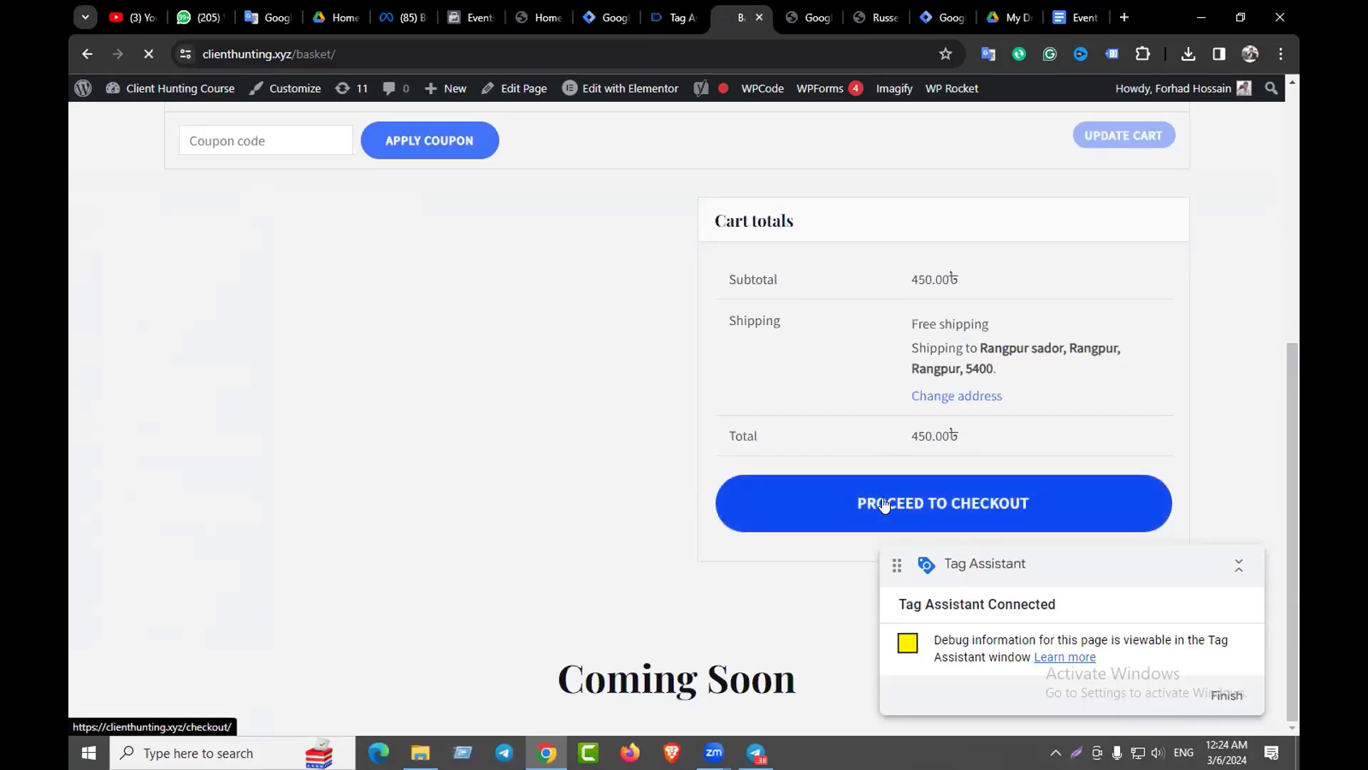
Copy the begin_checkout event name from Tag Assistant and enter it as the new trigger's event name in Google Tag Manager
{"action": "left_click", "coordinate": [678, 9]}
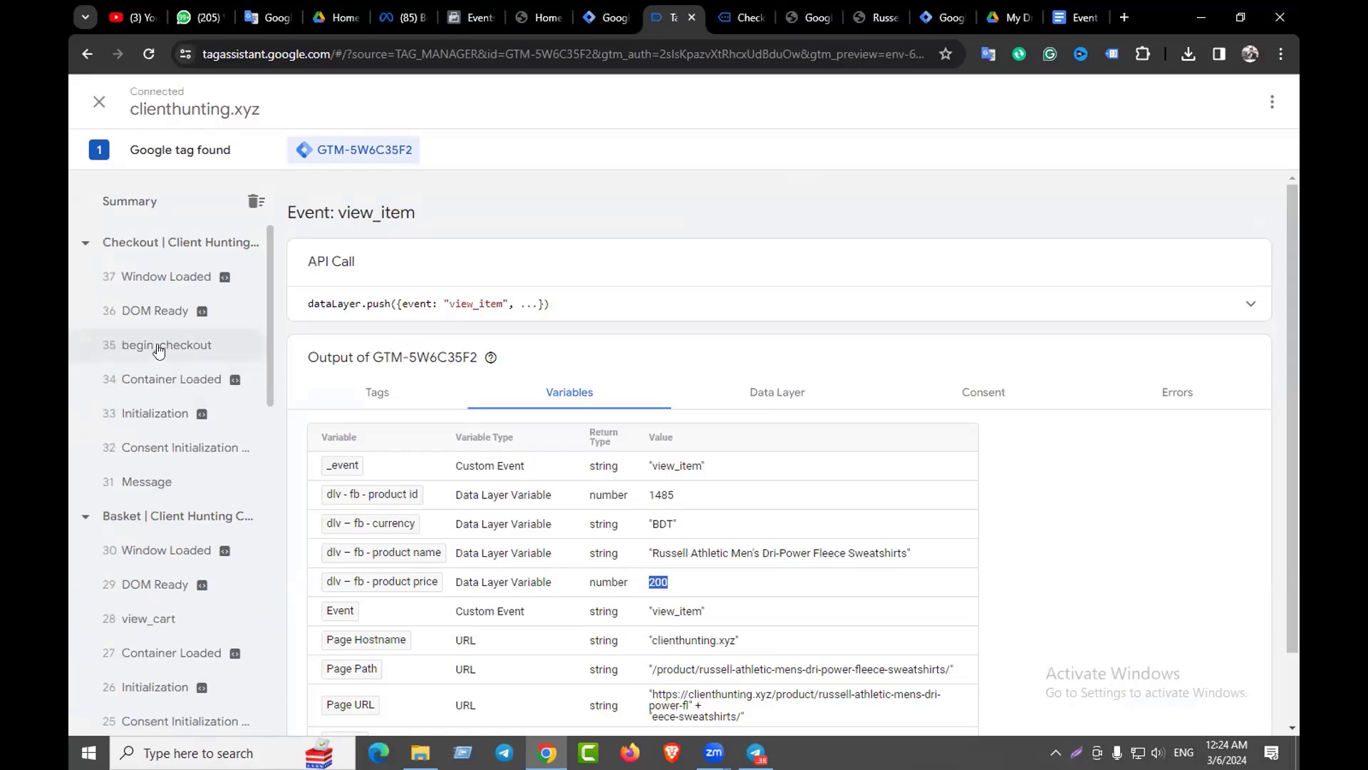
{"action": "left_click", "coordinate": [160, 348]}
{"action": "triple_click", "coordinate": [476, 303]}
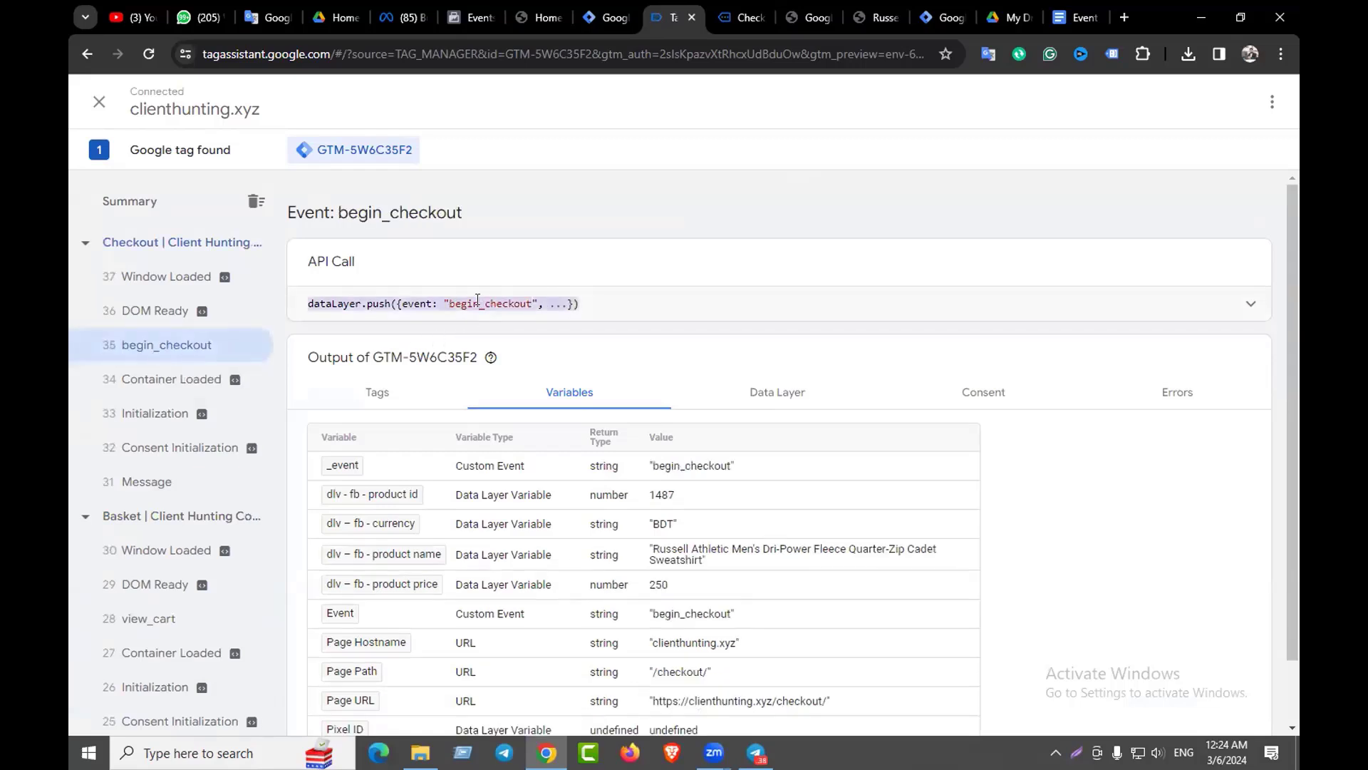
{"action": "double_click", "coordinate": [478, 302]}
{"action": "key", "text": "ctrl+c"}
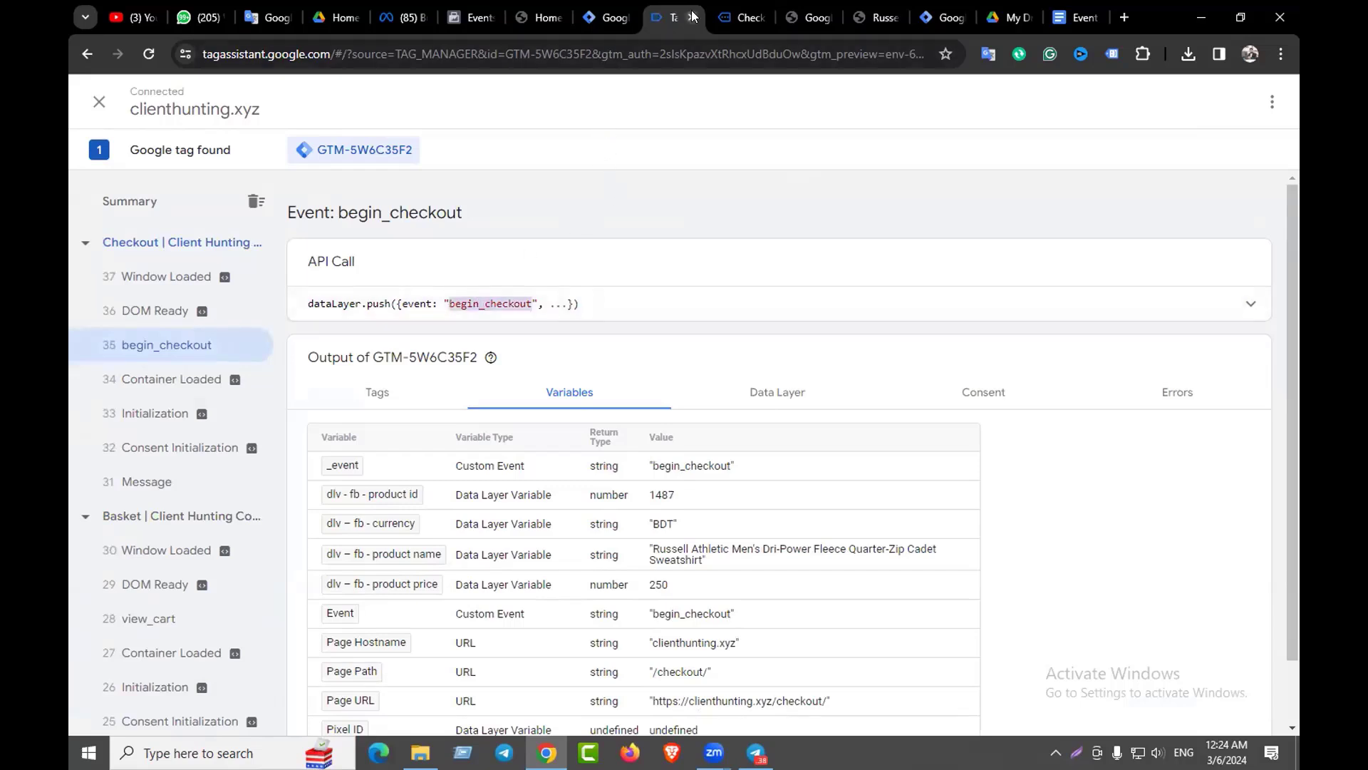
{"action": "left_click", "coordinate": [606, 17]}
{"action": "left_click", "coordinate": [503, 339]}
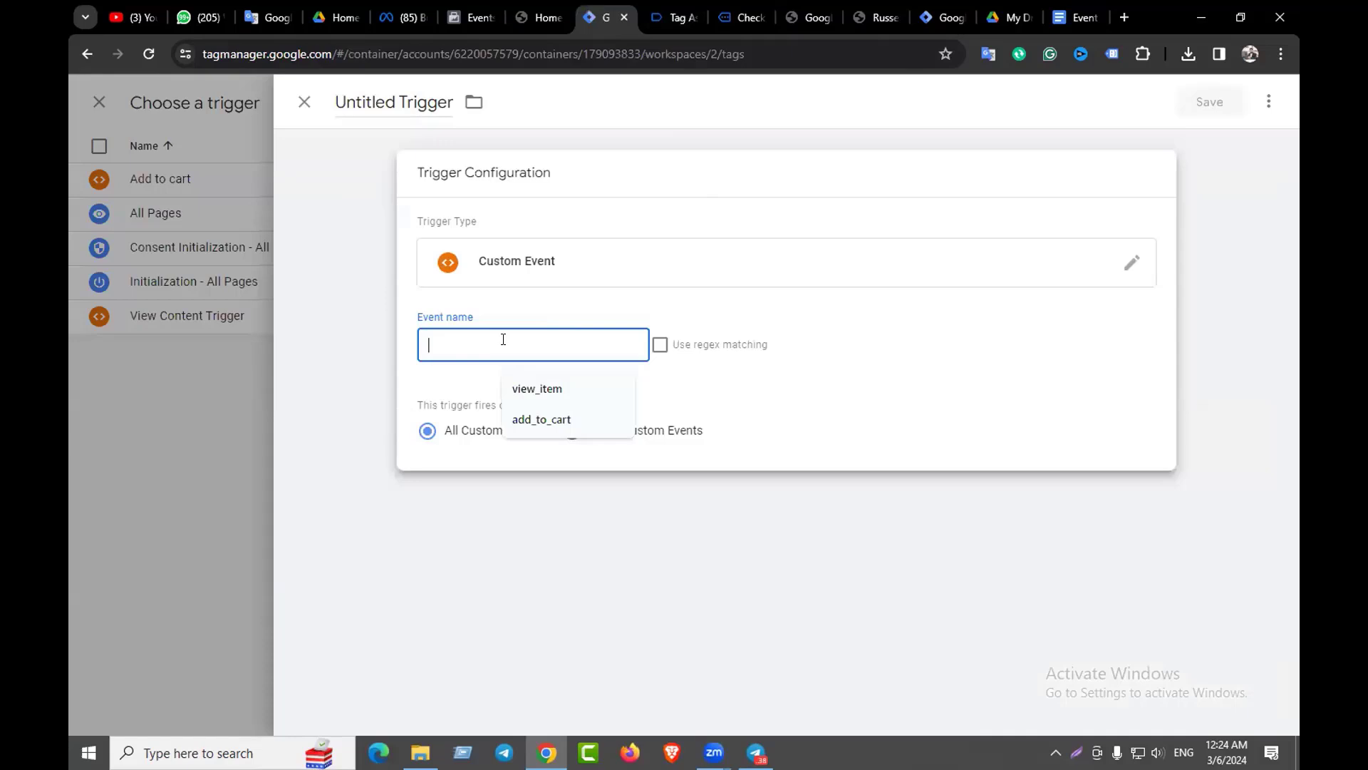
{"action": "key", "text": "ctrl+v"}
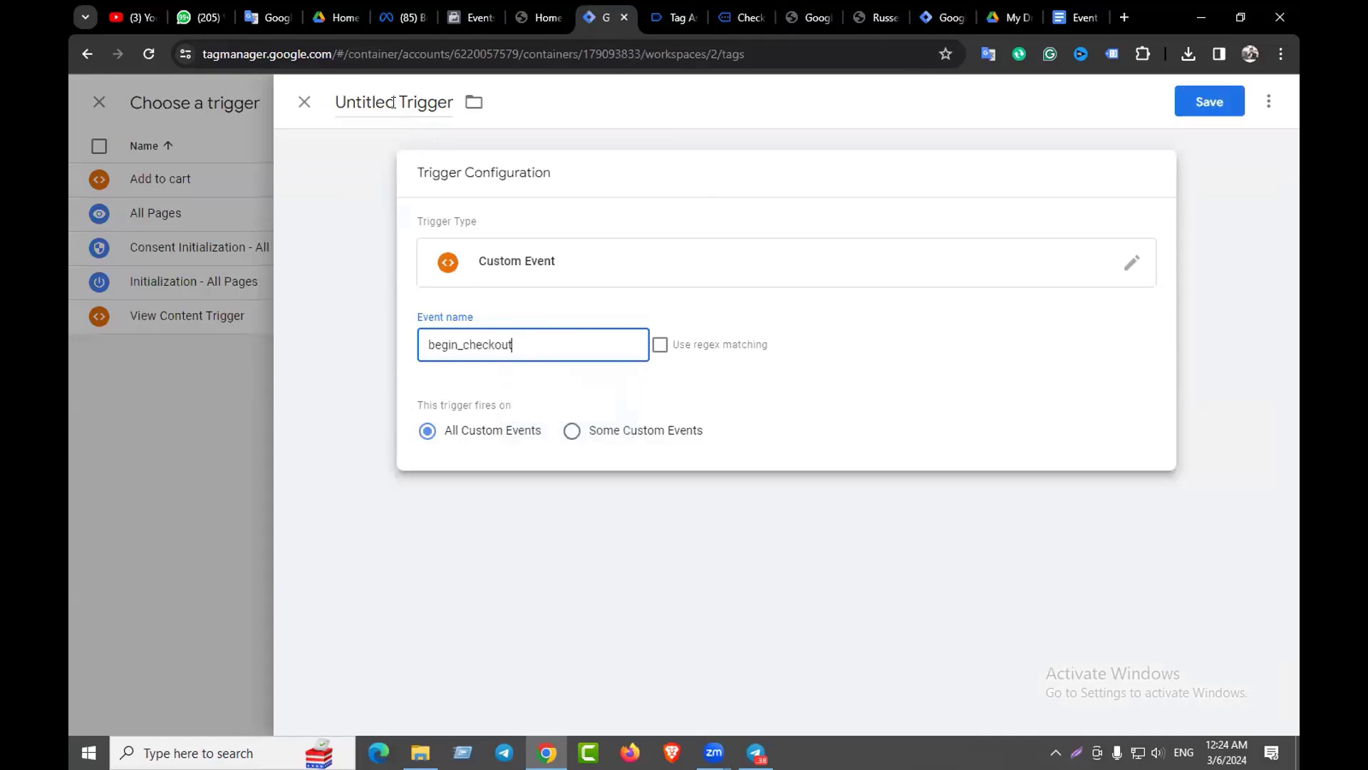
Name the custom event trigger "Checkout Trigger" and save it to the InitiateCheckout tag
{"action": "left_click_drag", "start_coordinate": [393, 102], "coordinate": [335, 102]}
{"action": "key", "text": "BackSpace"}
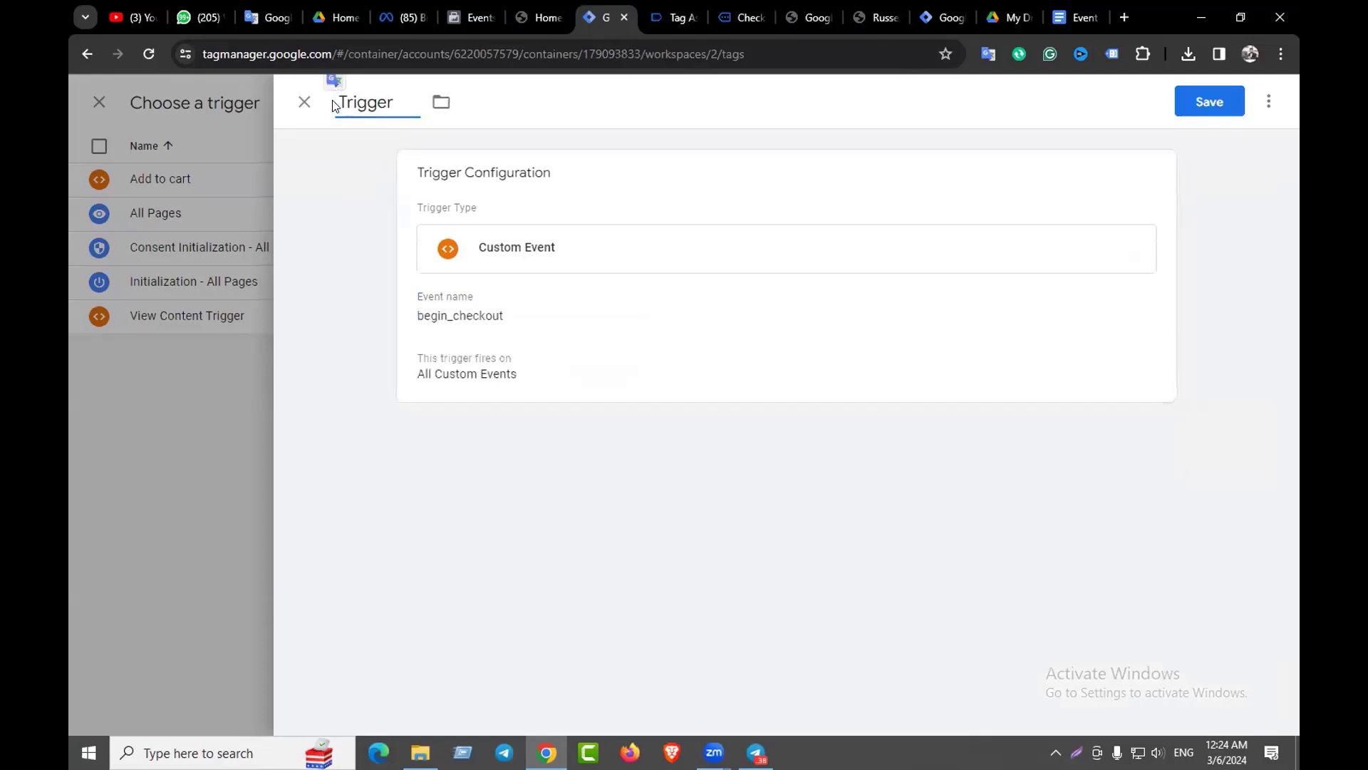
{"action": "type", "text": "Che"}
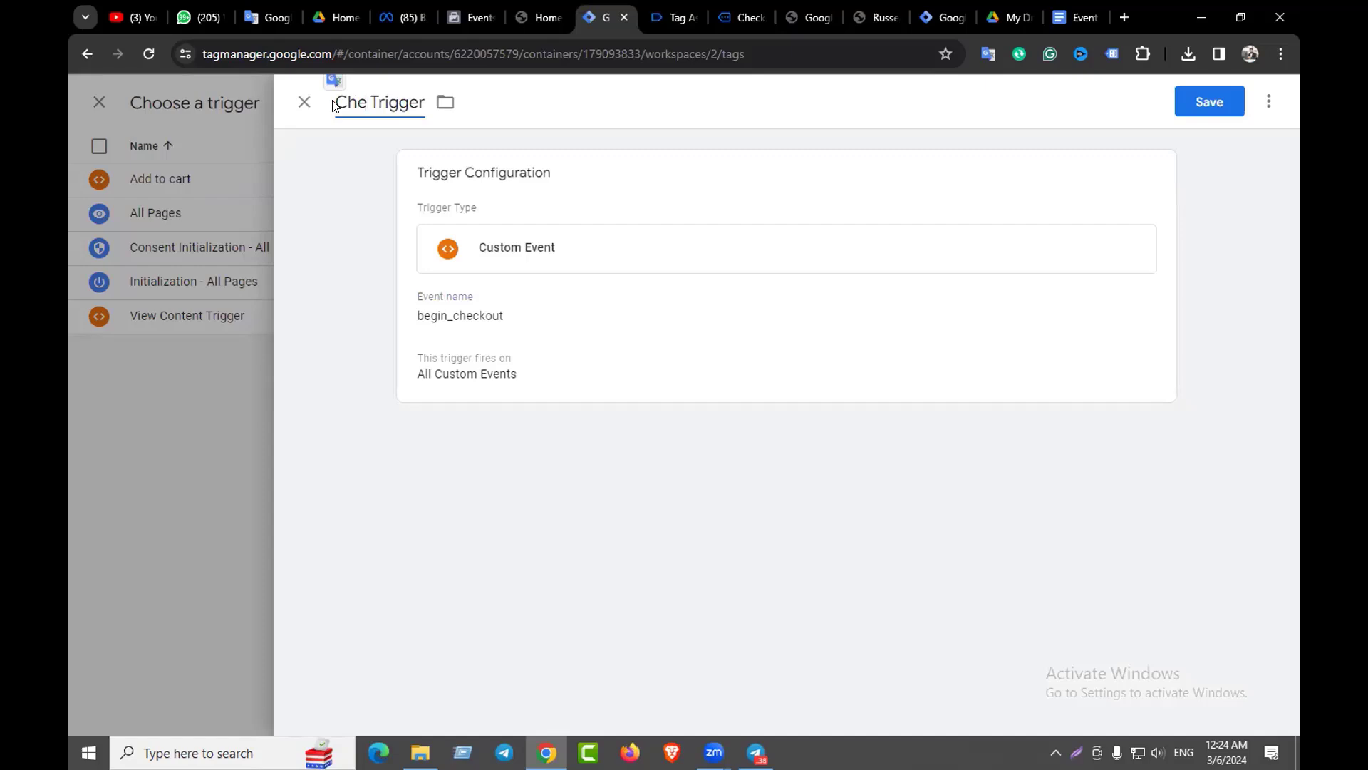
{"action": "type", "text": "ckout"}
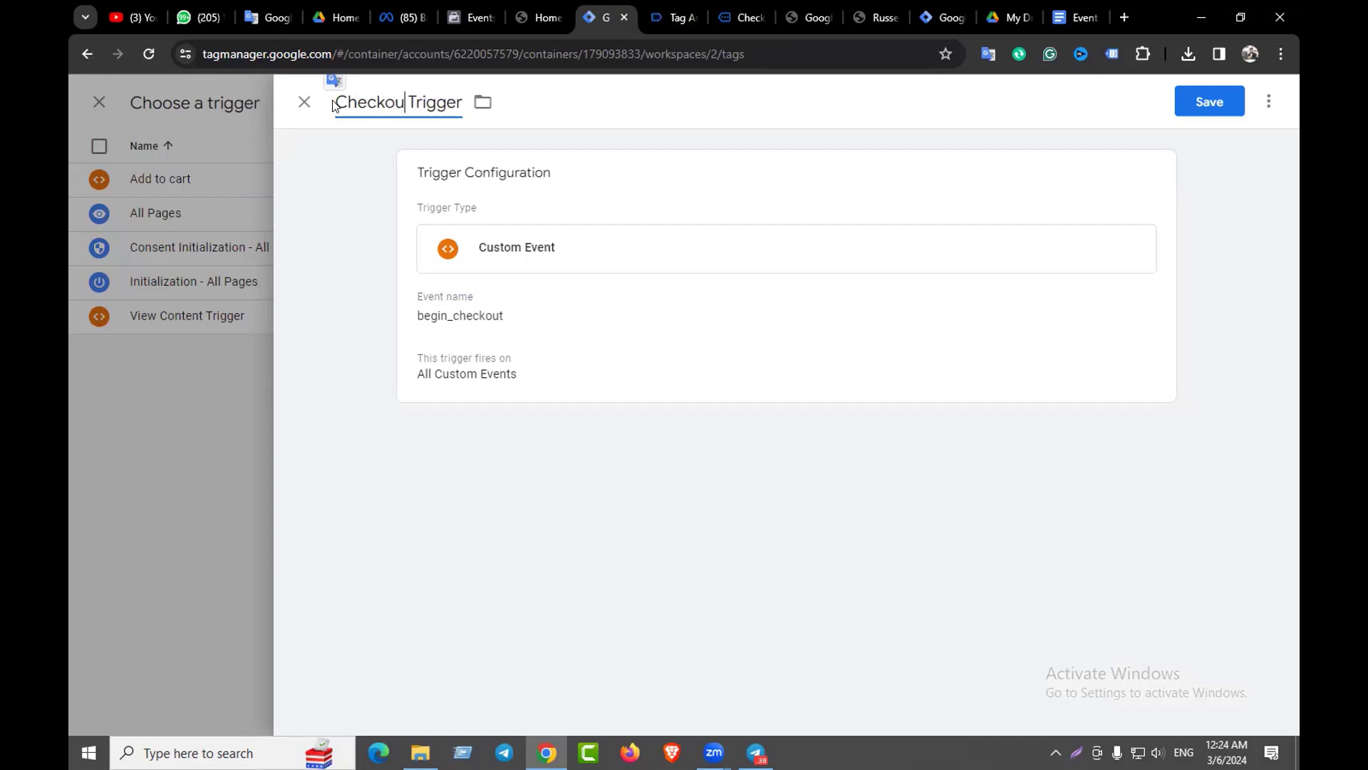
{"action": "key", "text": "BackSpace"}
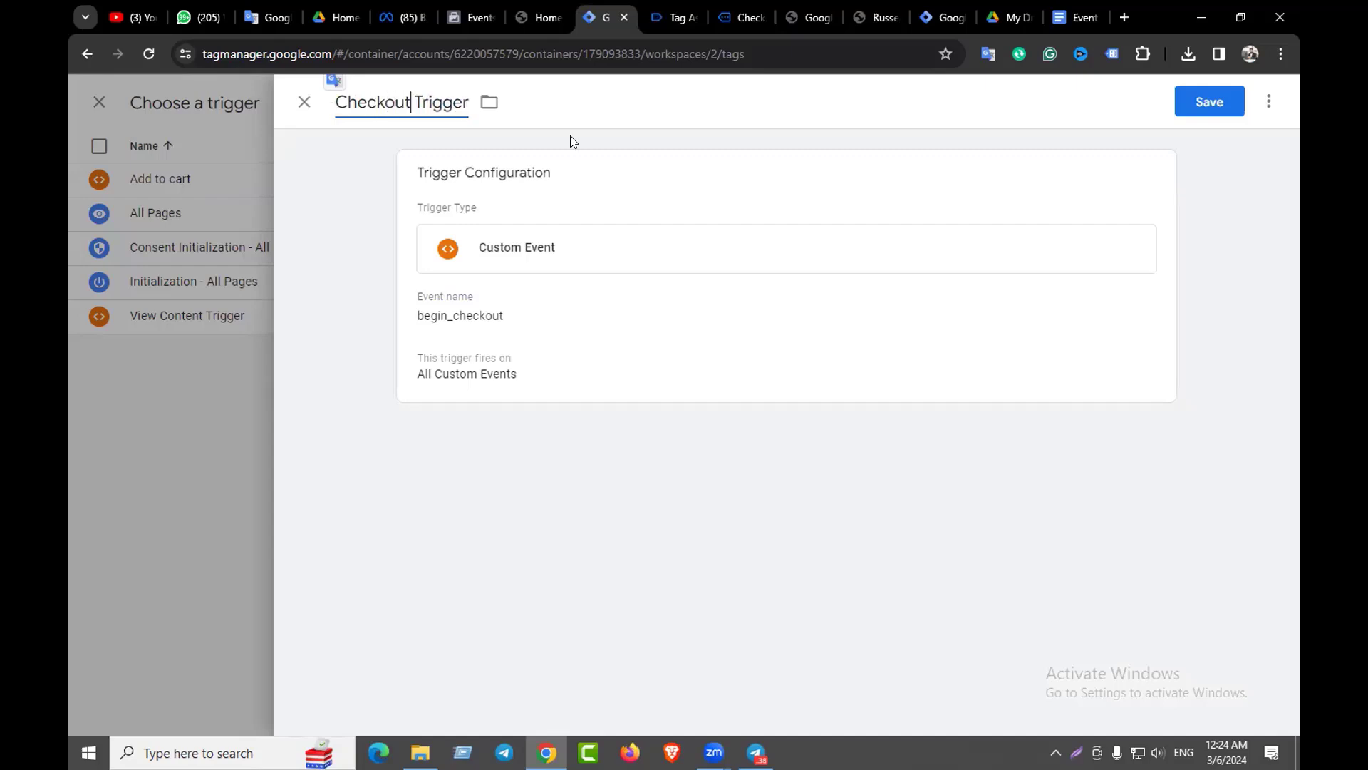
{"action": "left_click", "coordinate": [1185, 114]}
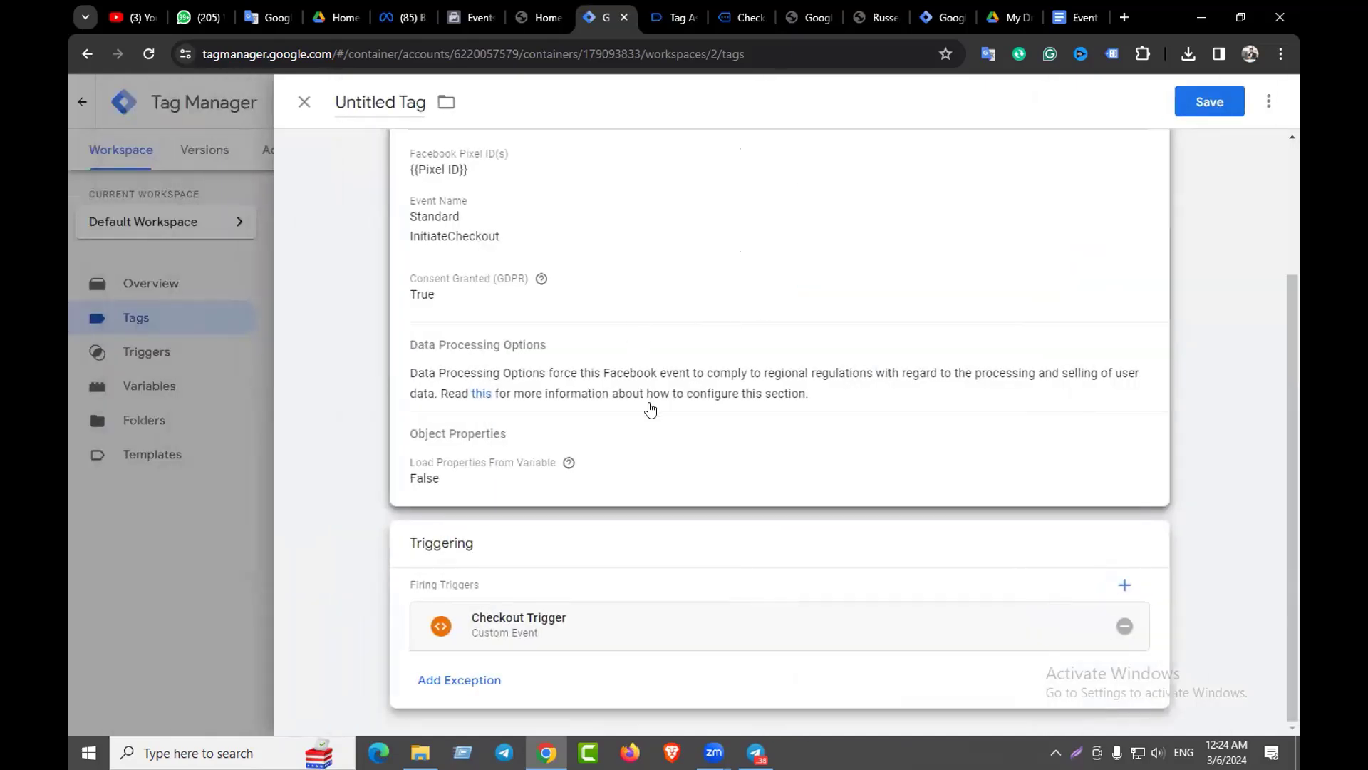
Name the InitiateCheckout tag "Checkout Tag" and save it
{"action": "scroll", "coordinate": [511, 284], "scroll_direction": "up", "scroll_amount": 3}
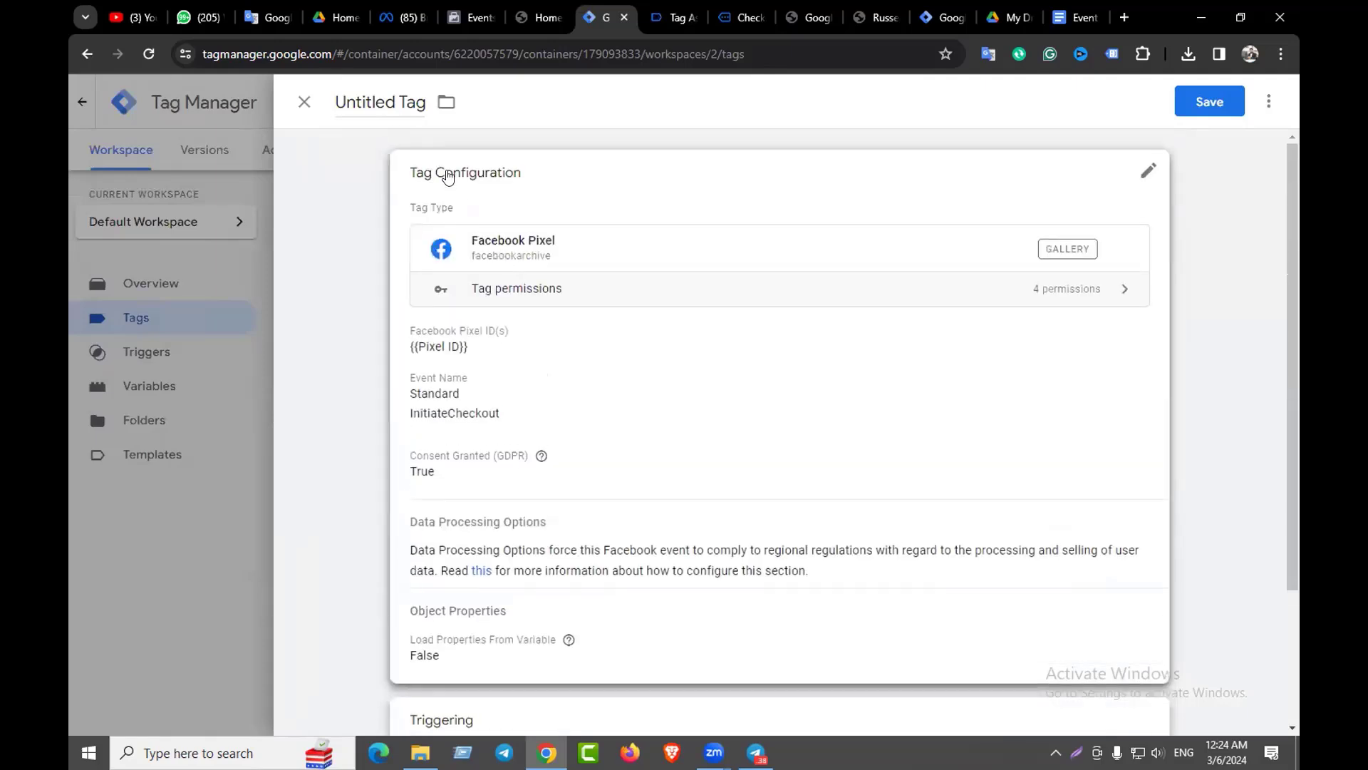
{"action": "left_click", "coordinate": [385, 102]}
{"action": "double_click", "coordinate": [384, 102]}
{"action": "key", "text": "BackSpace"}
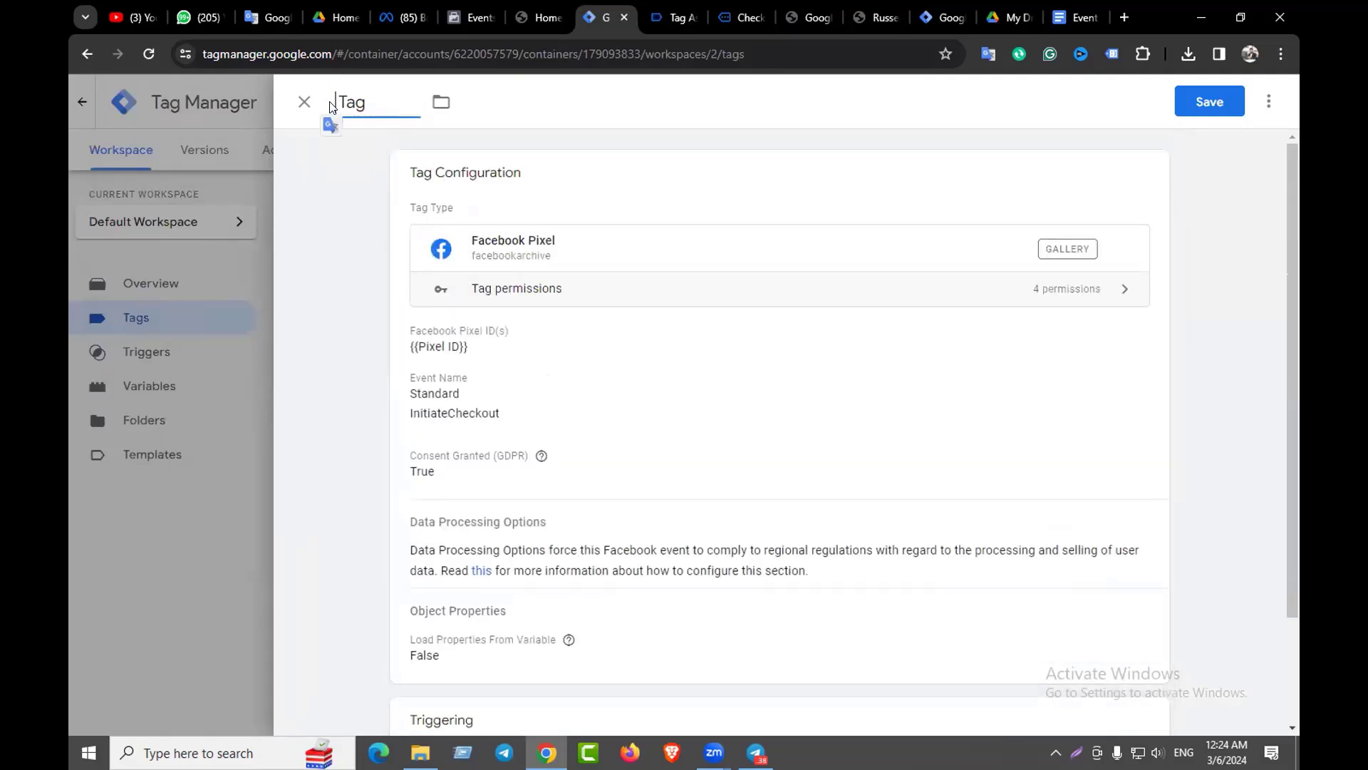
{"action": "type", "text": "Checkout"}
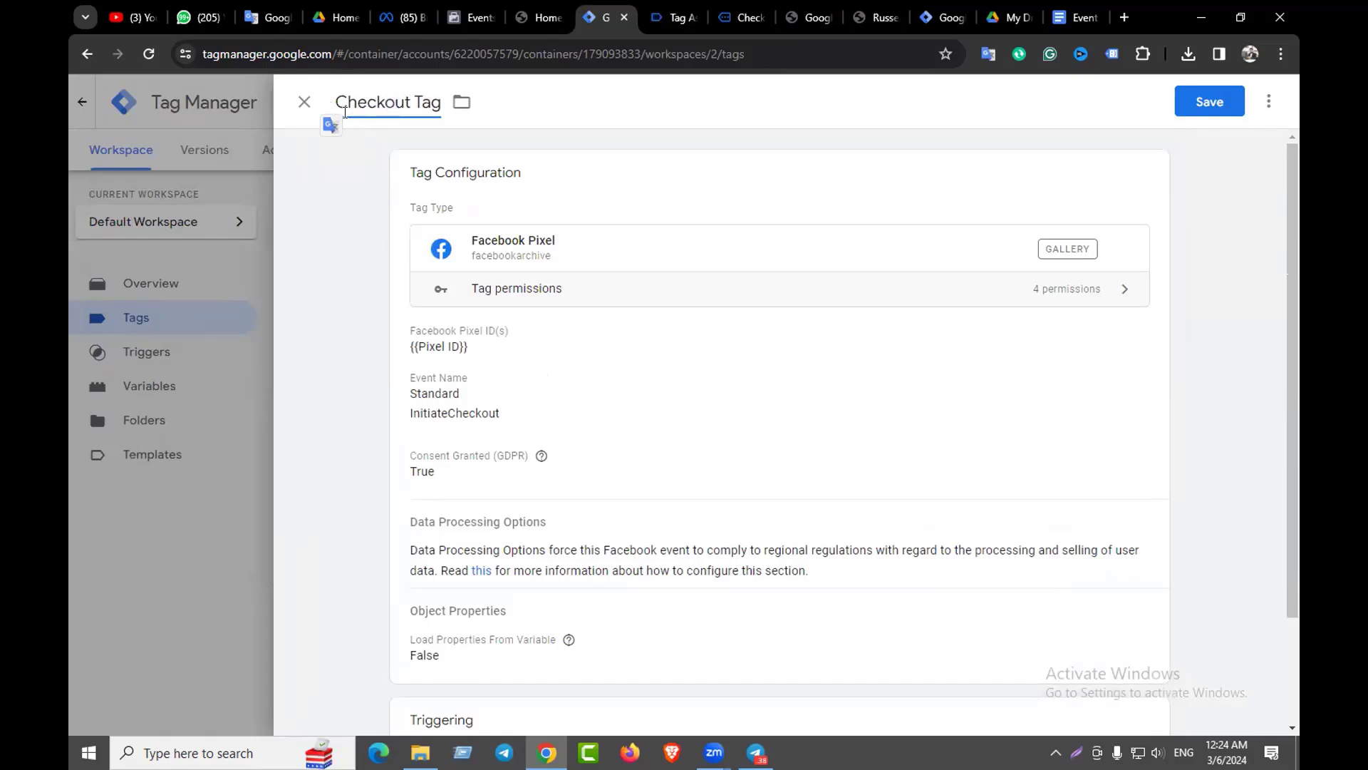
{"action": "left_click", "coordinate": [1201, 108]}
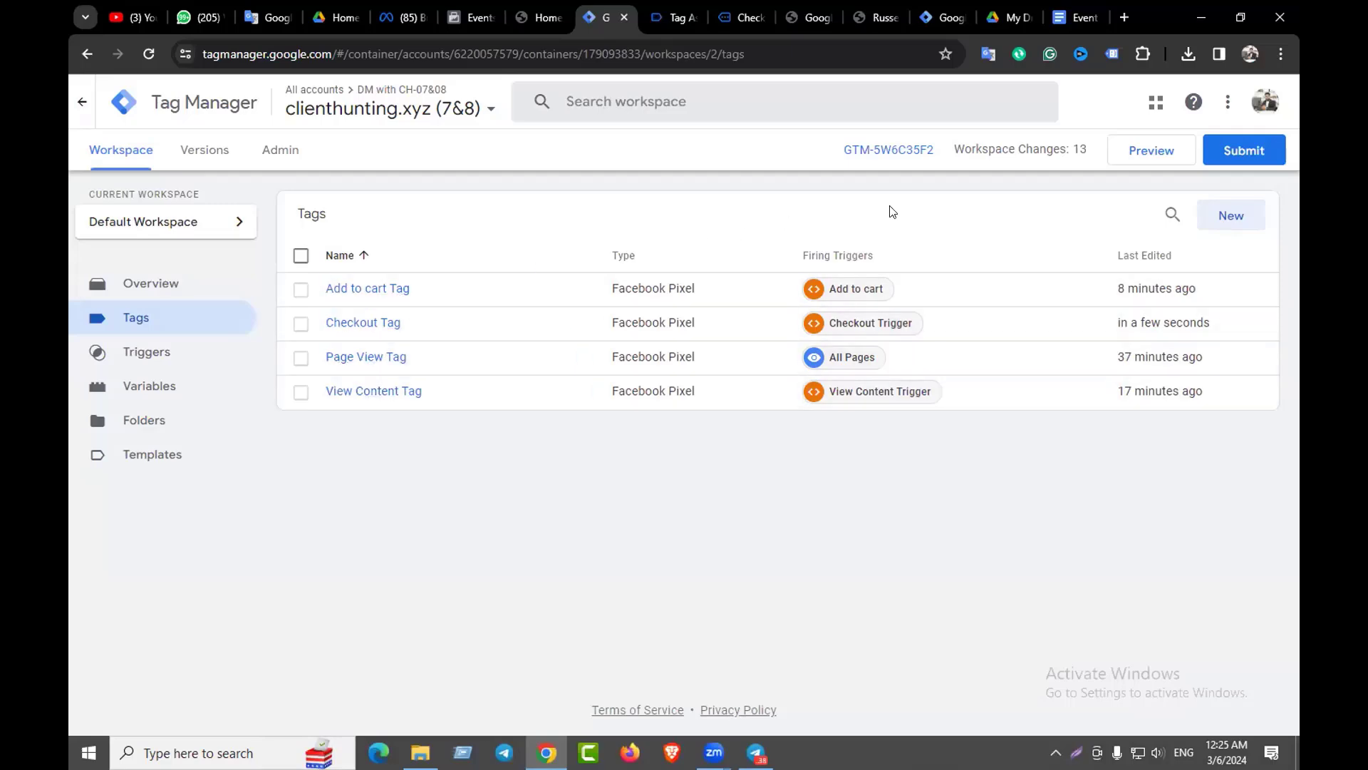
Start another new tag in the workspace with the Facebook Pixel tag type
{"action": "left_click", "coordinate": [1231, 215]}
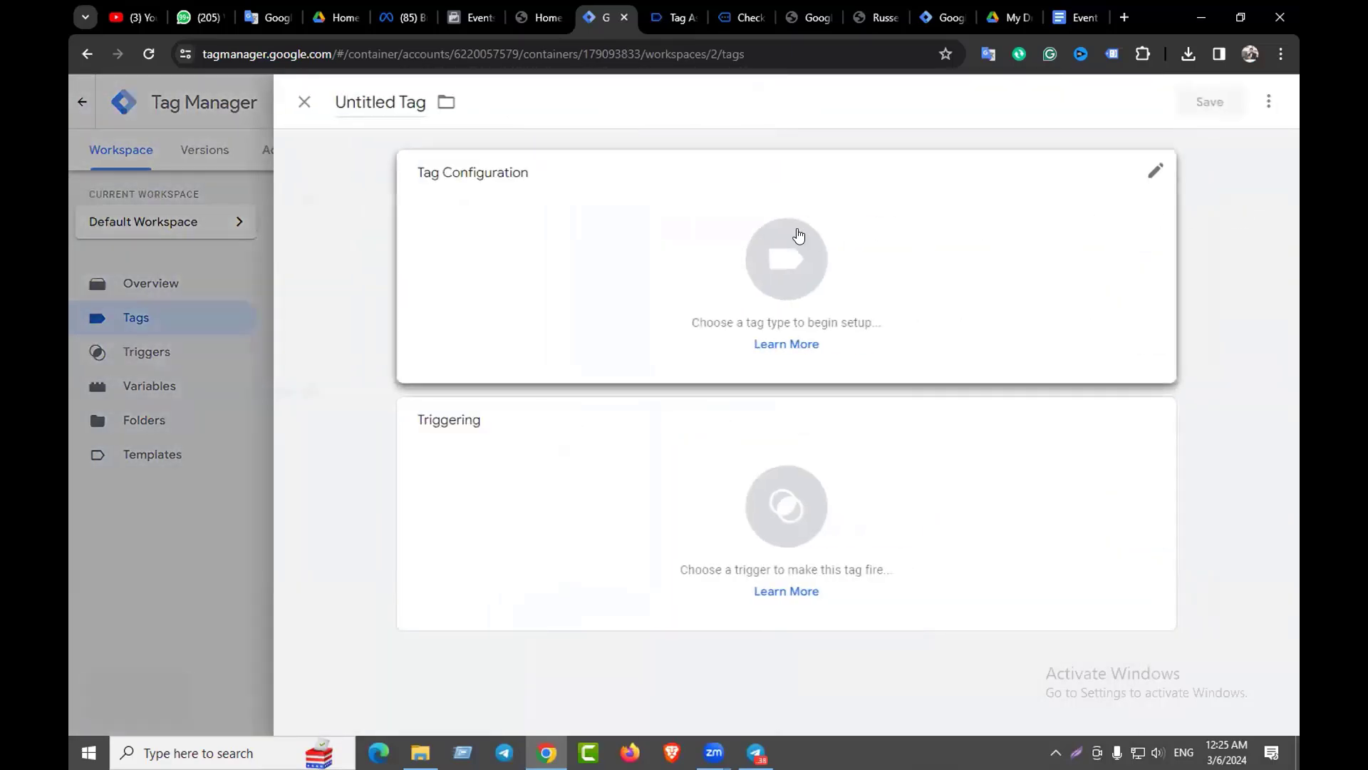
{"action": "left_click", "coordinate": [777, 234]}
{"action": "scroll", "coordinate": [934, 428], "scroll_direction": "down", "scroll_amount": 5}
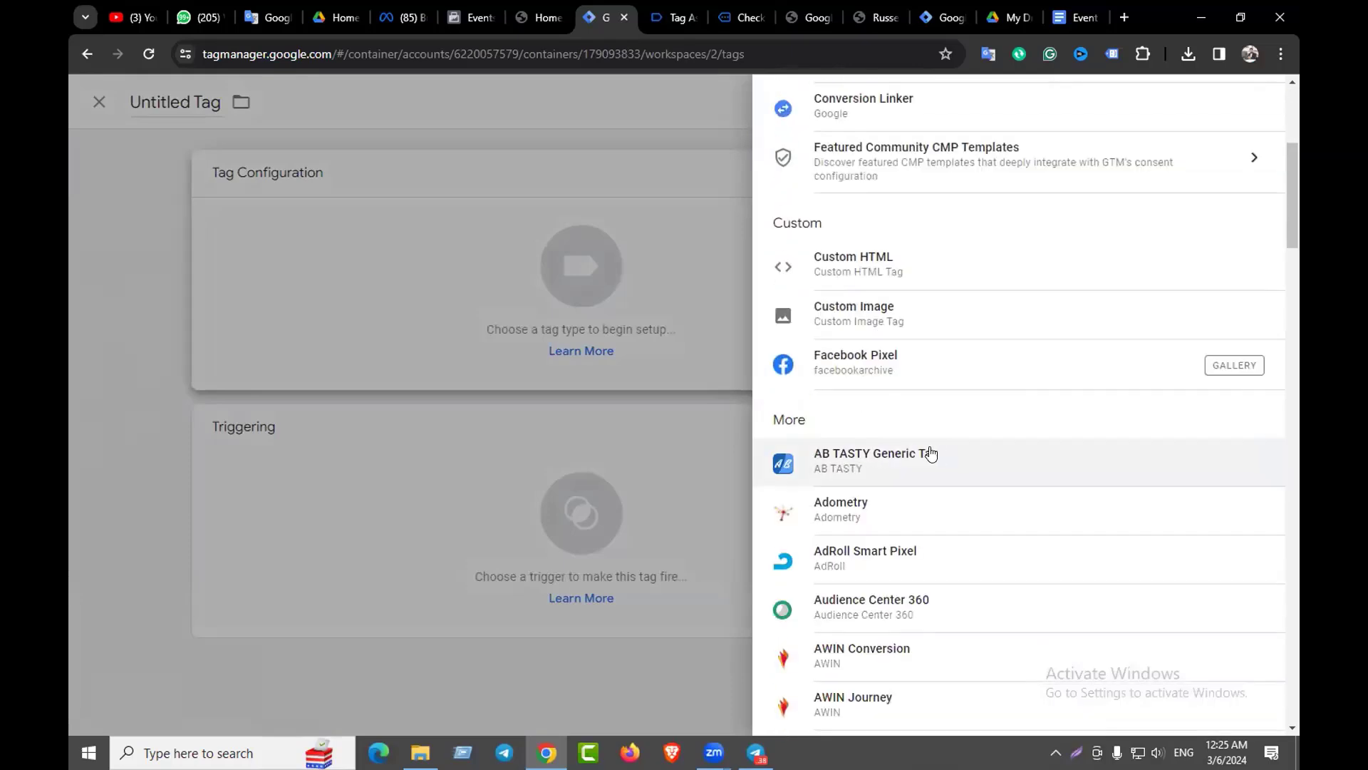
{"action": "scroll", "coordinate": [930, 453], "scroll_direction": "down", "scroll_amount": 5}
{"action": "scroll", "coordinate": [910, 437], "scroll_direction": "up", "scroll_amount": 5}
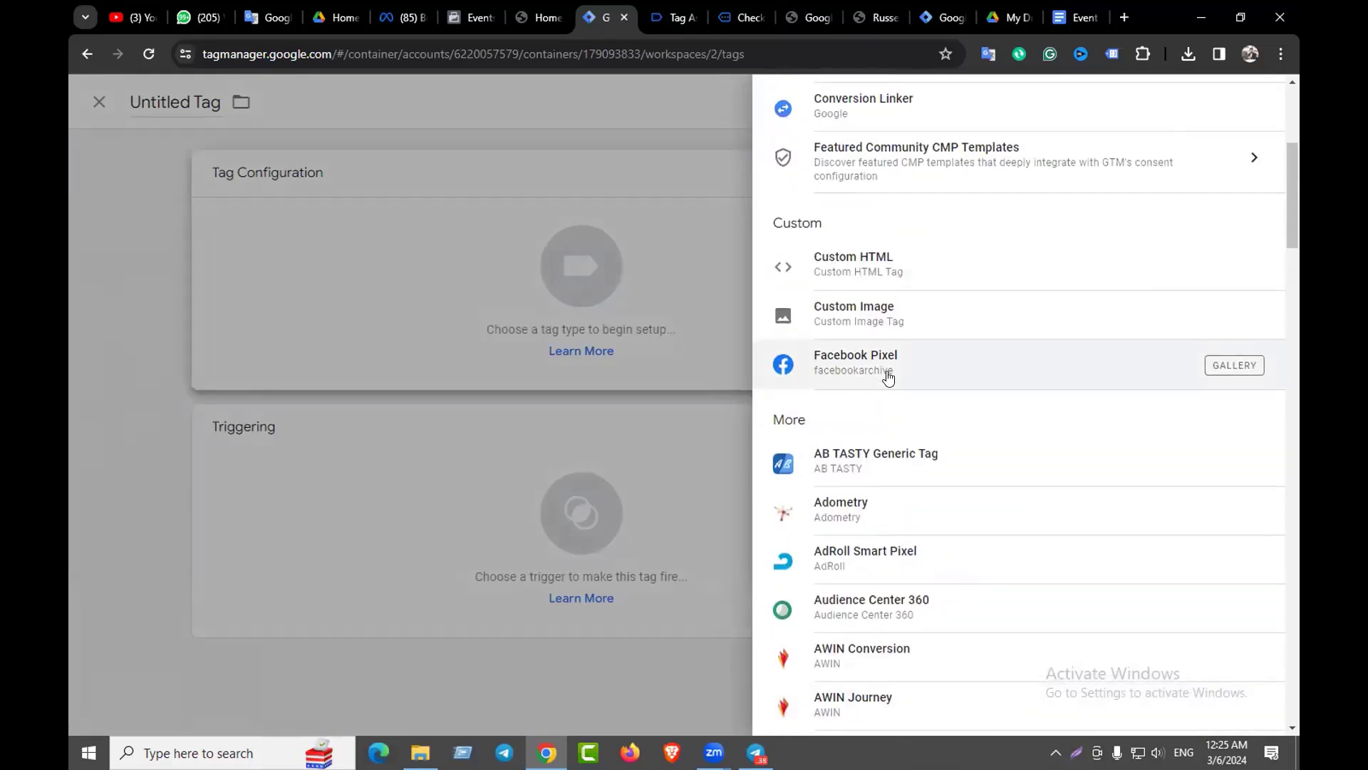
{"action": "left_click", "coordinate": [888, 378]}
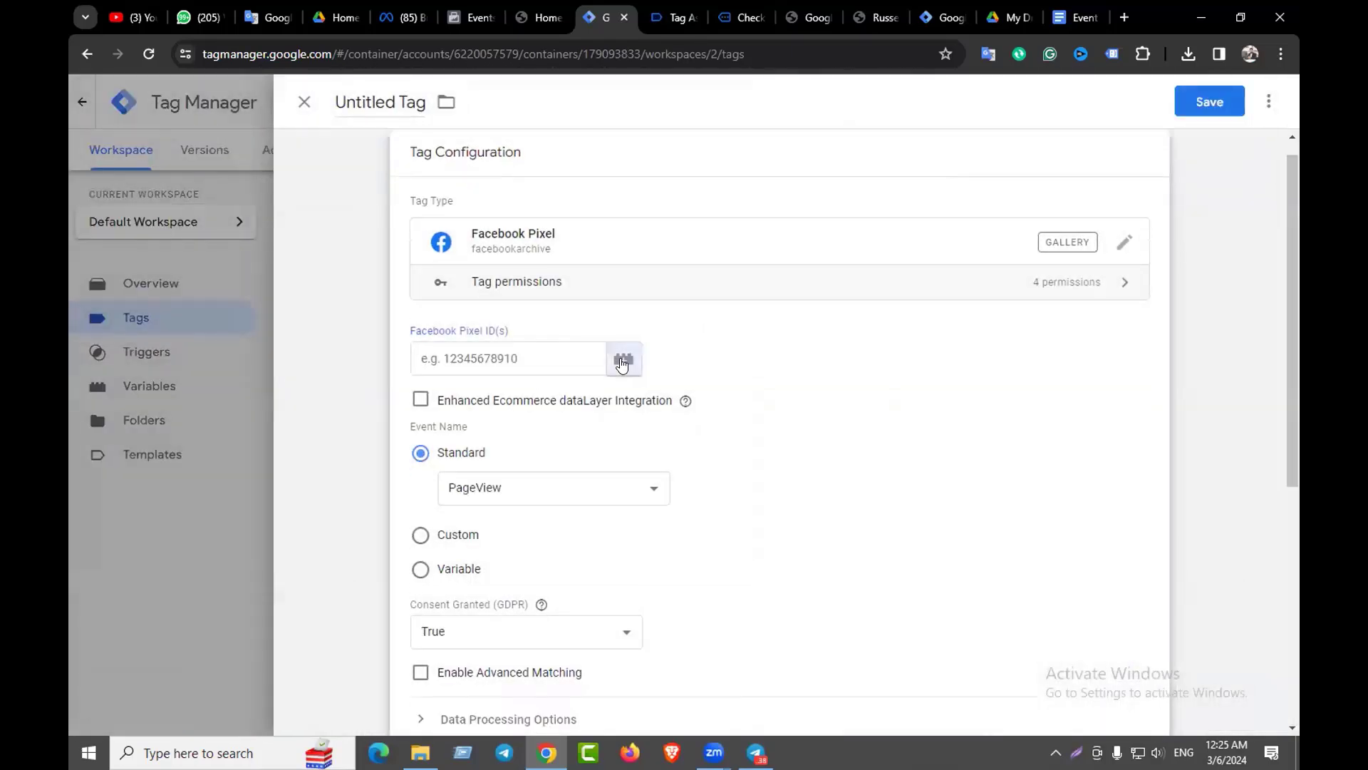
Set the new tag's Facebook Pixel ID to the Pixel ID variable and its standard event to Purchase
{"action": "left_click", "coordinate": [622, 364]}
{"action": "left_click", "coordinate": [367, 454]}
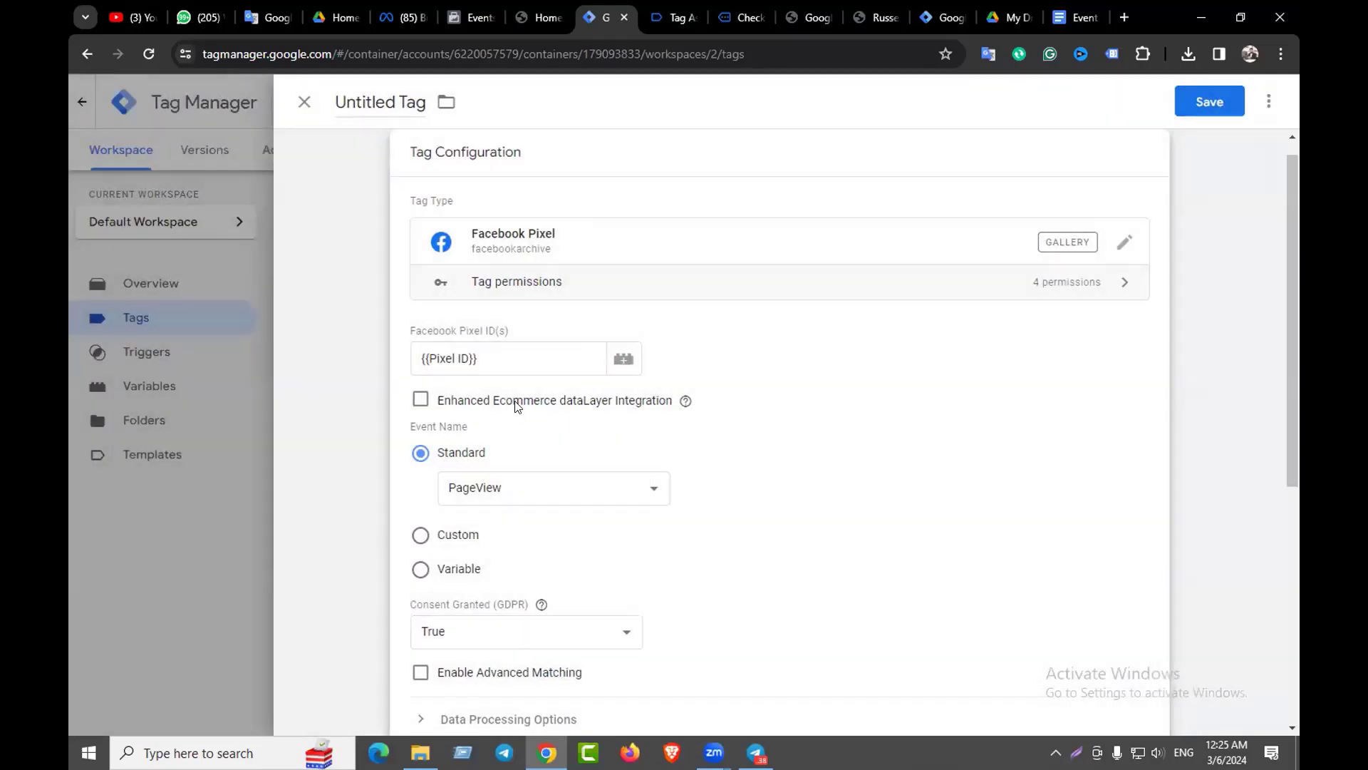
{"action": "scroll", "coordinate": [518, 407], "scroll_direction": "down", "scroll_amount": 5}
{"action": "scroll", "coordinate": [513, 366], "scroll_direction": "up", "scroll_amount": 2}
{"action": "left_click", "coordinate": [509, 324]}
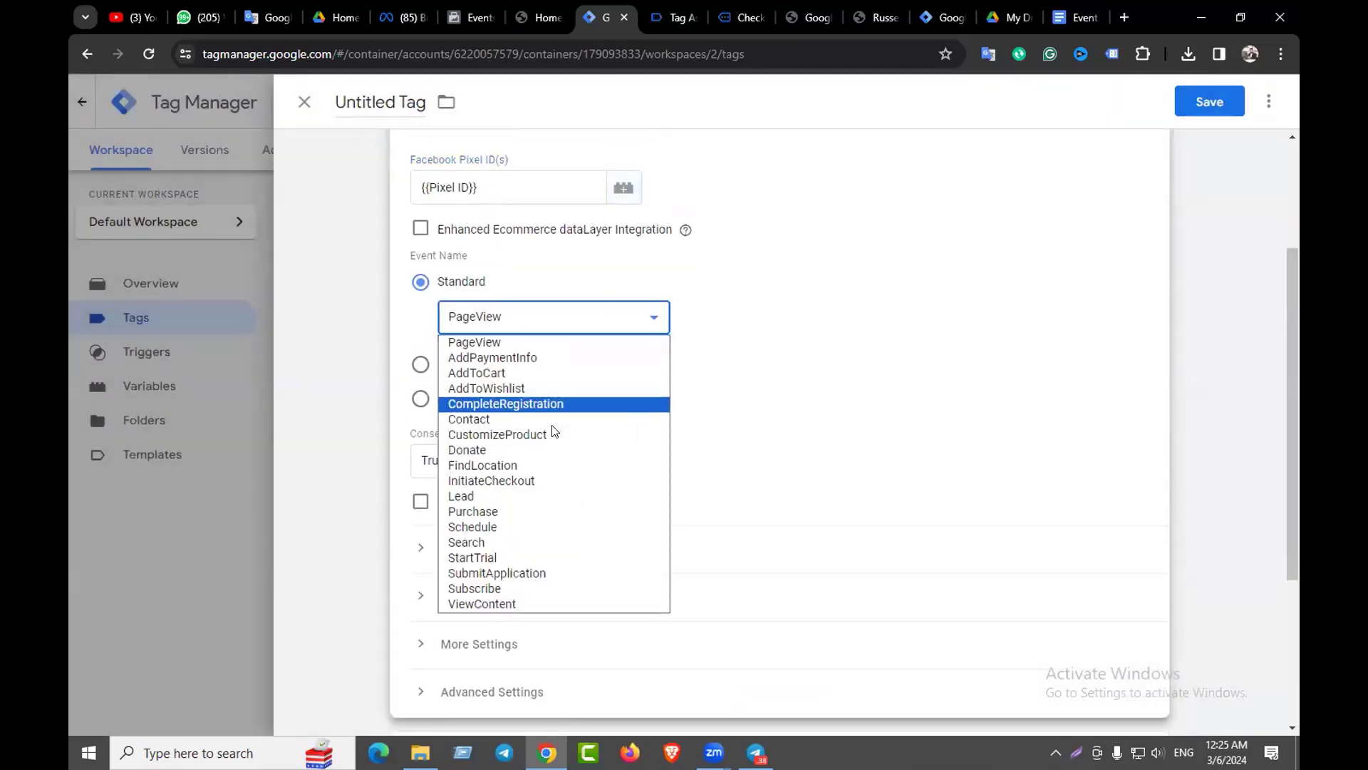
{"action": "left_click", "coordinate": [489, 512]}
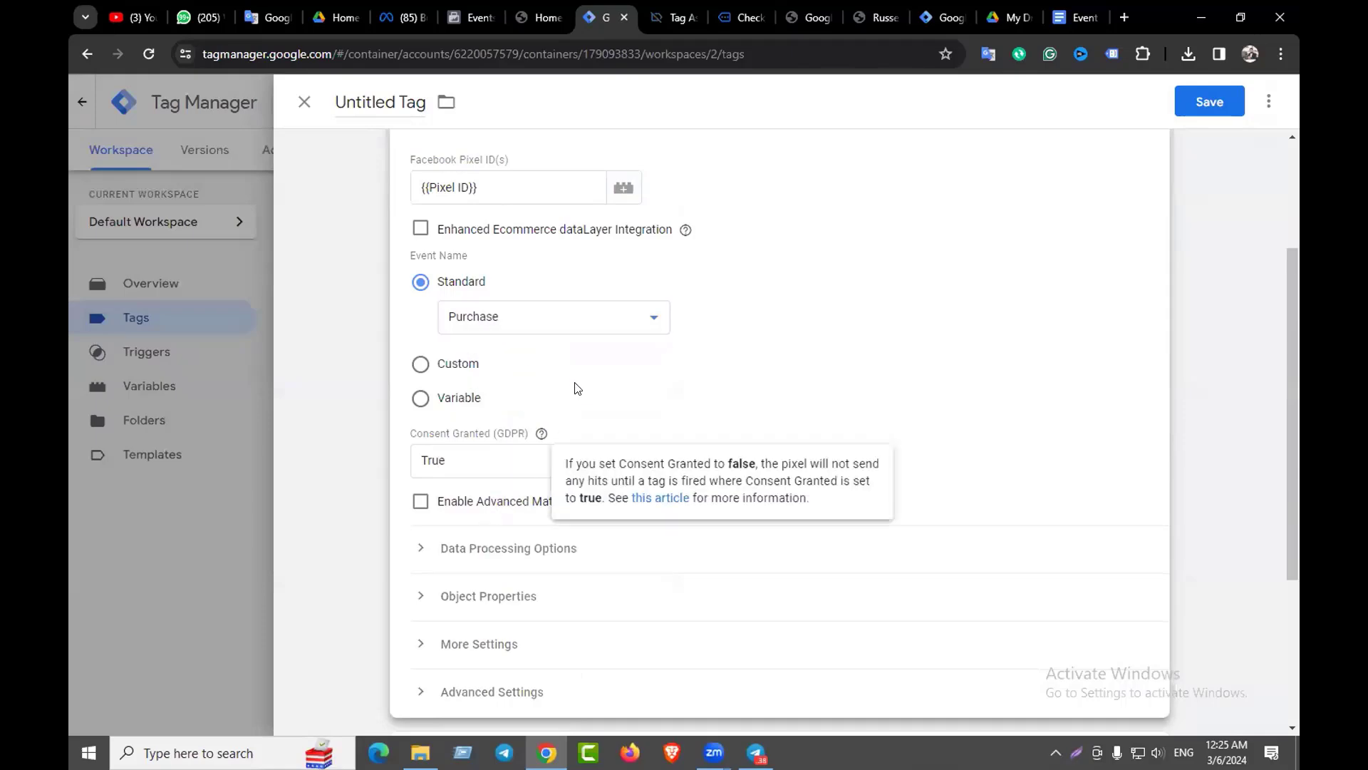
Start a new Custom Event trigger for the Purchase tag, ready for entering its event name
{"action": "scroll", "coordinate": [577, 386], "scroll_direction": "down", "scroll_amount": 3}
{"action": "left_click", "coordinate": [620, 503]}
{"action": "left_click", "coordinate": [620, 506]}
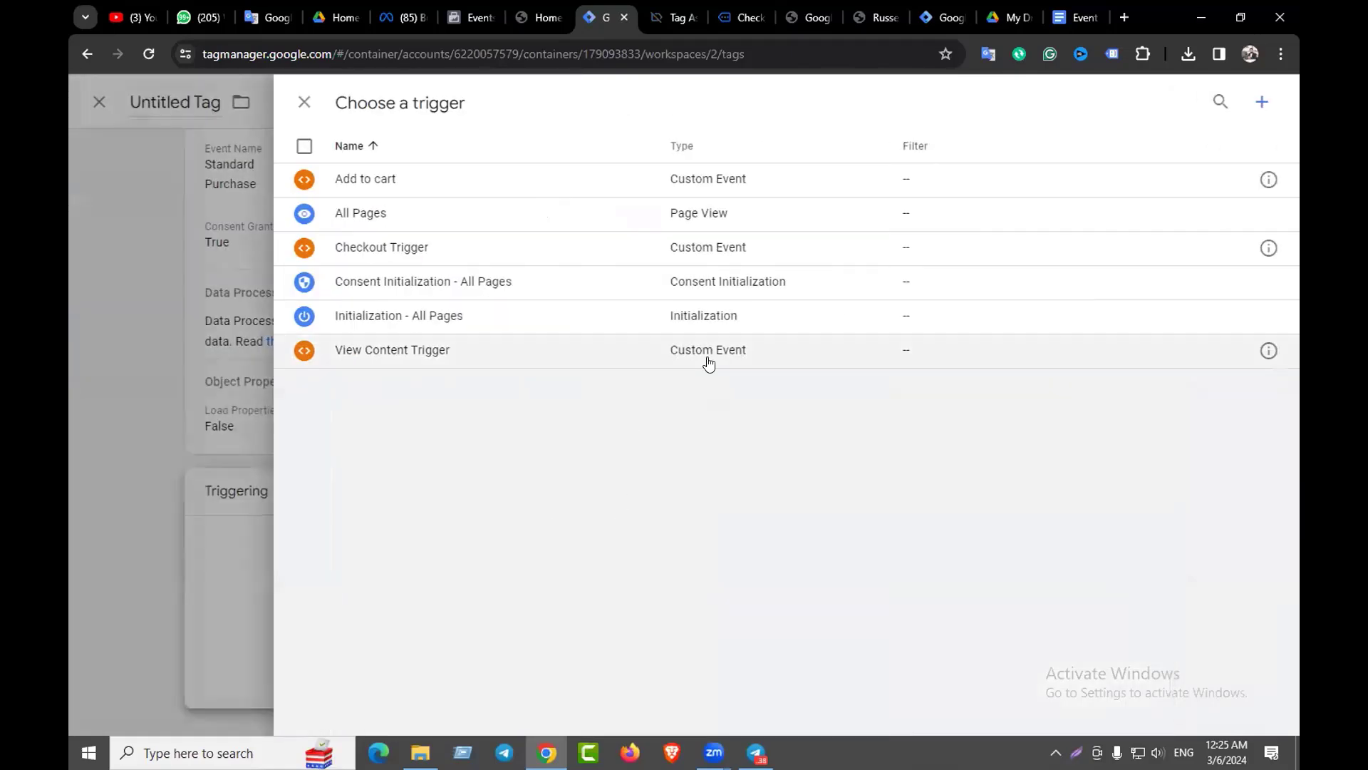
{"action": "left_click", "coordinate": [1262, 104]}
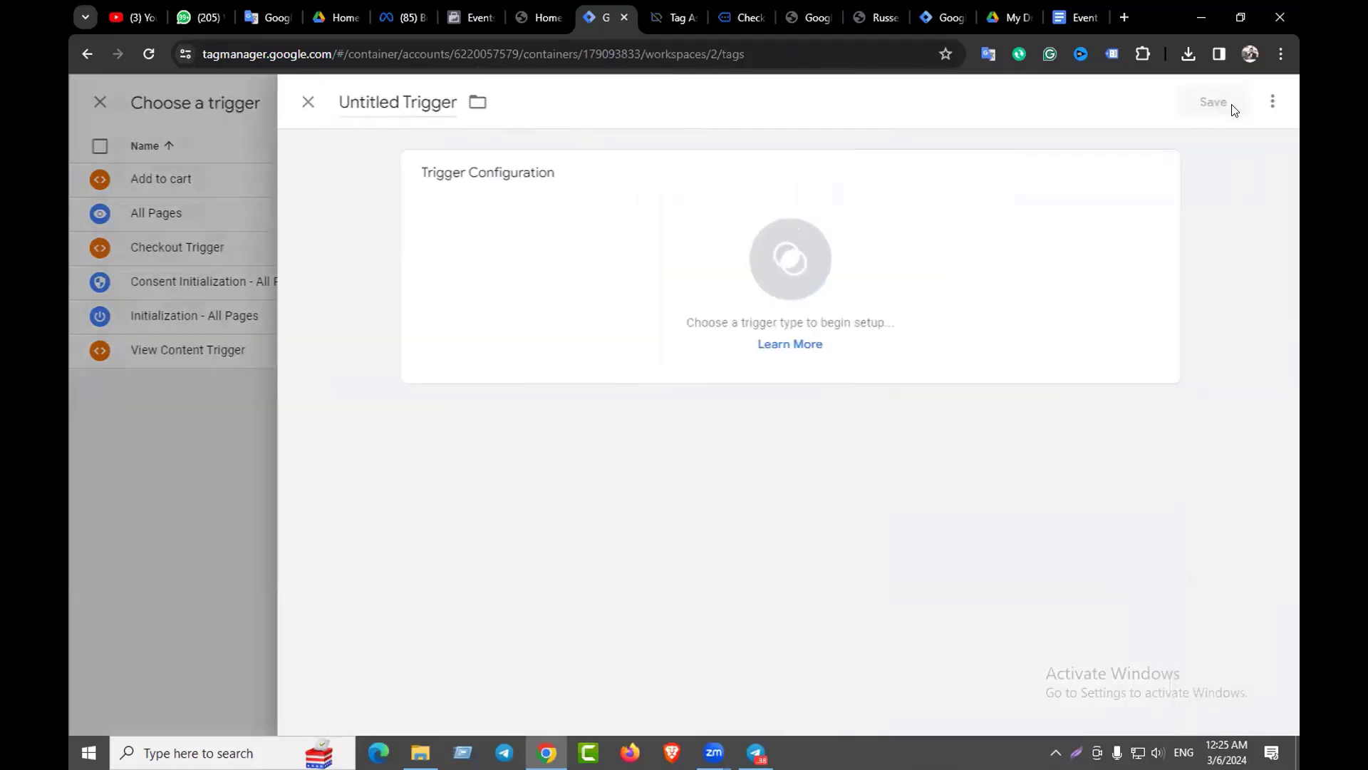
{"action": "left_click", "coordinate": [892, 245]}
{"action": "scroll", "coordinate": [877, 503], "scroll_direction": "down", "scroll_amount": 5}
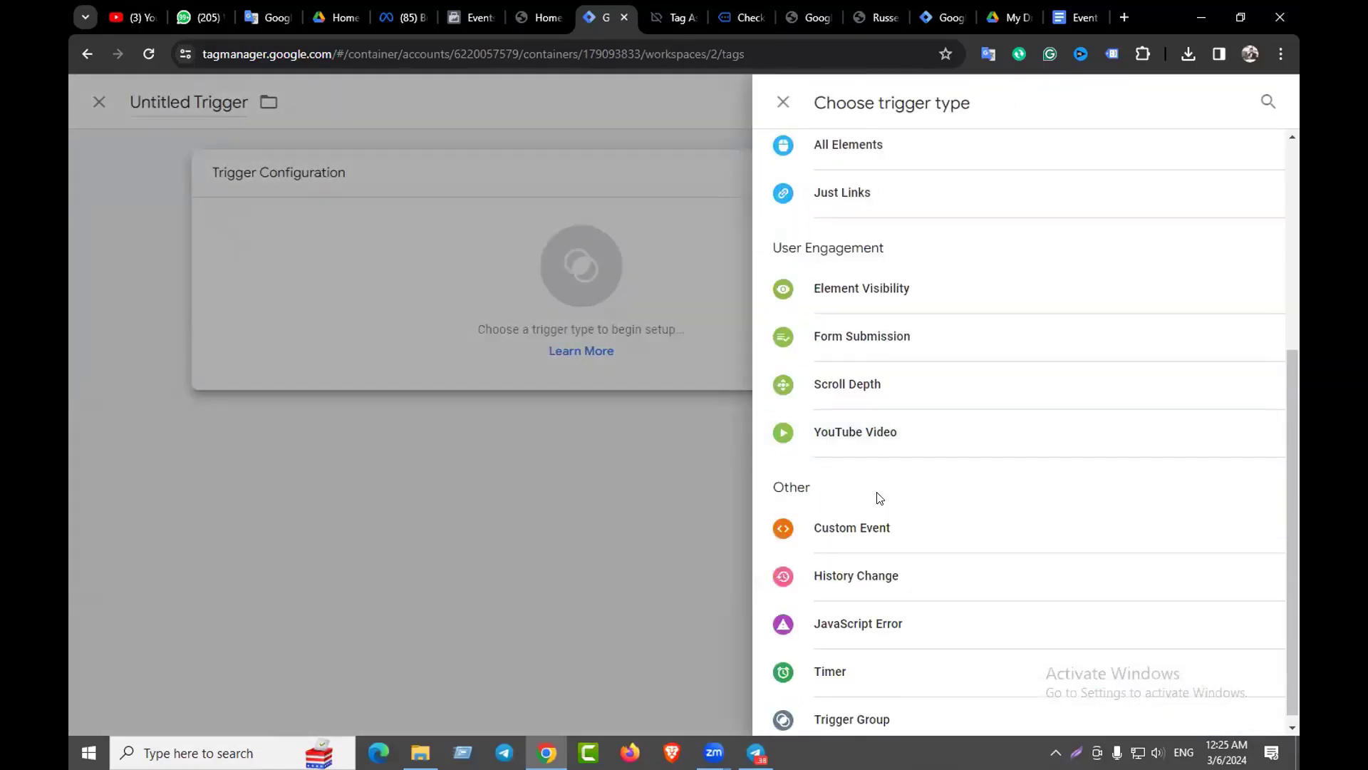
{"action": "left_click", "coordinate": [870, 518]}
{"action": "left_click", "coordinate": [489, 343]}
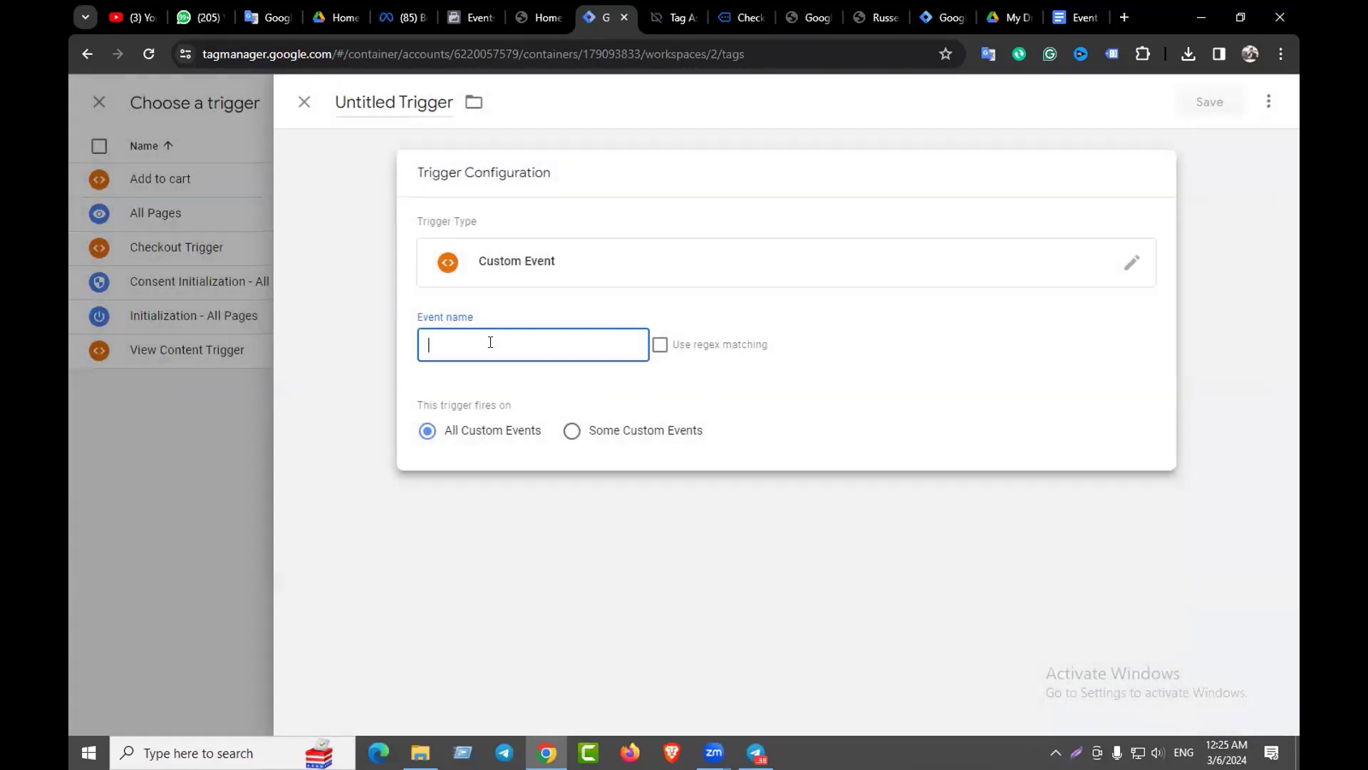
Switch to the shop's checkout page and place the cash-on-delivery order using the prefilled billing details
{"action": "left_click", "coordinate": [721, 8]}
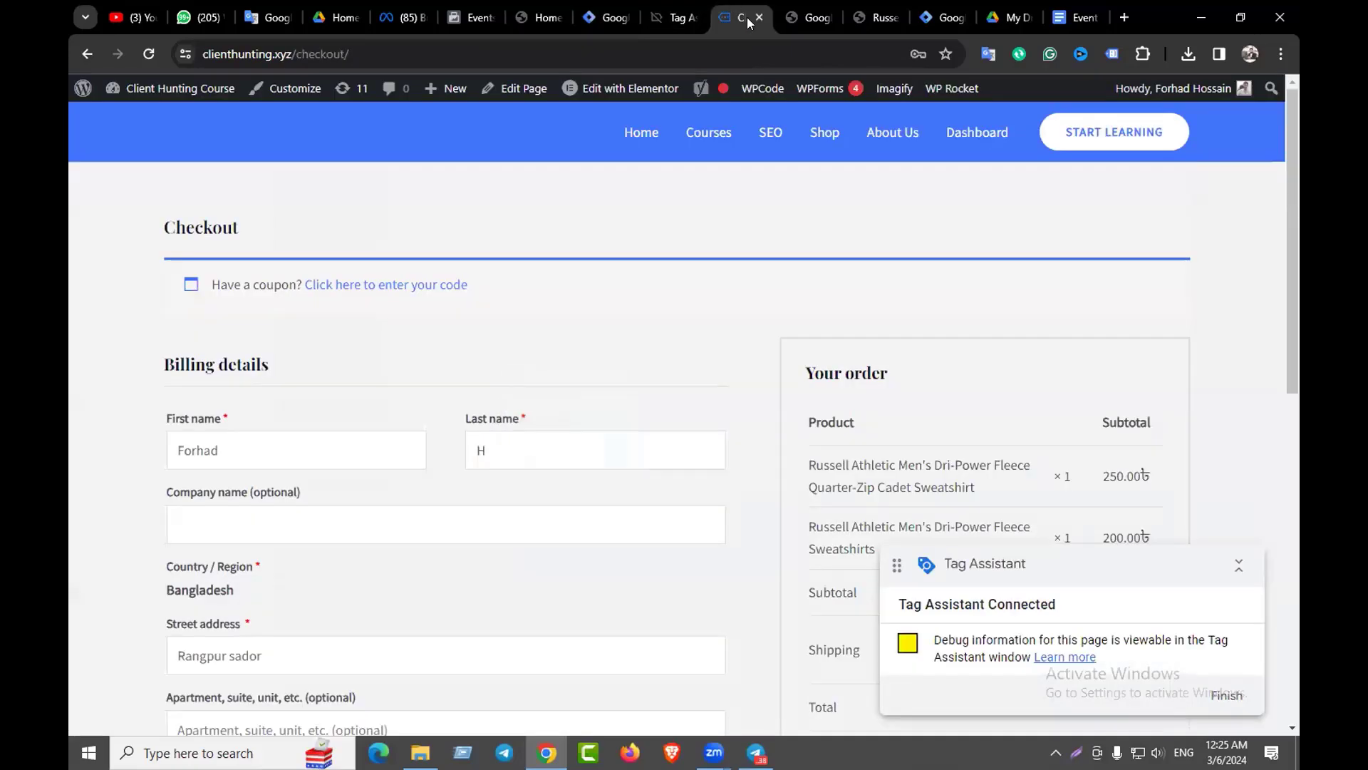
{"action": "scroll", "coordinate": [627, 315], "scroll_direction": "down", "scroll_amount": 3}
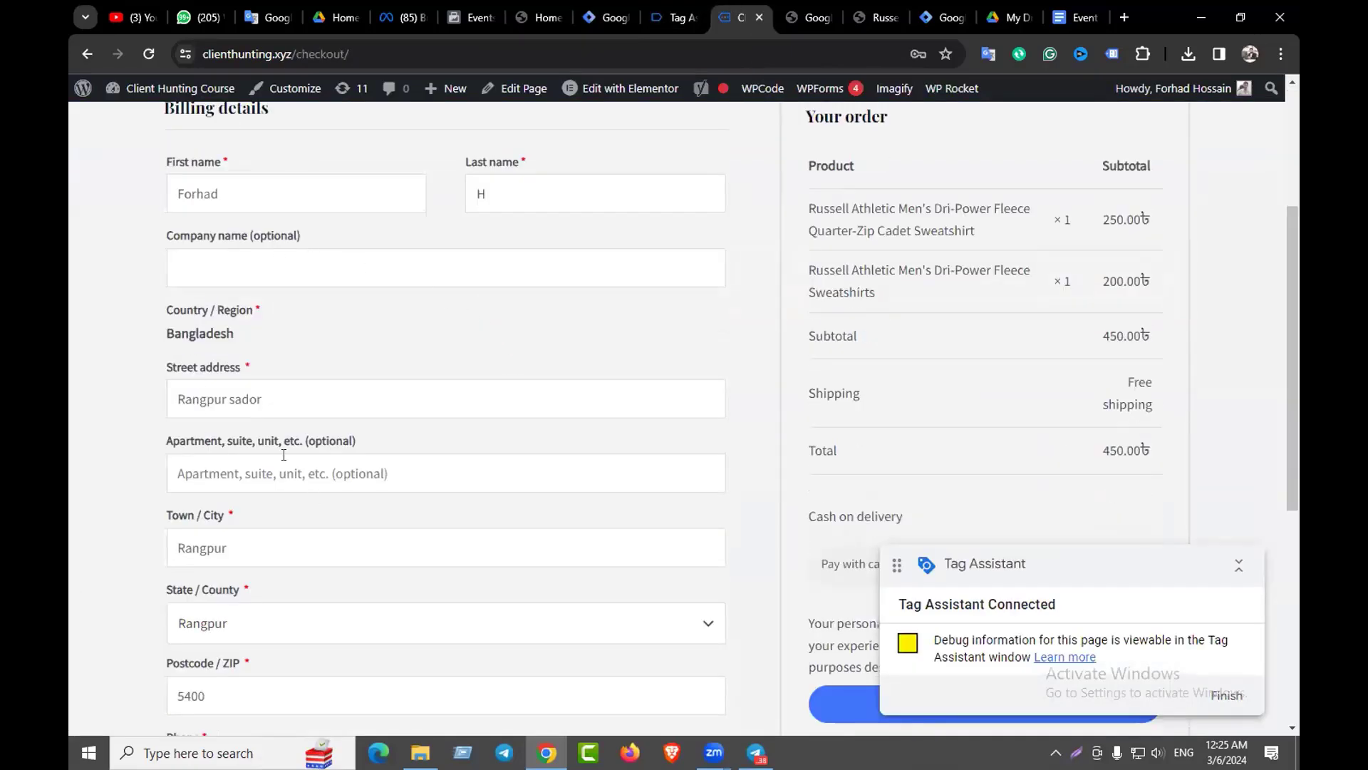
{"action": "scroll", "coordinate": [284, 455], "scroll_direction": "down", "scroll_amount": 5}
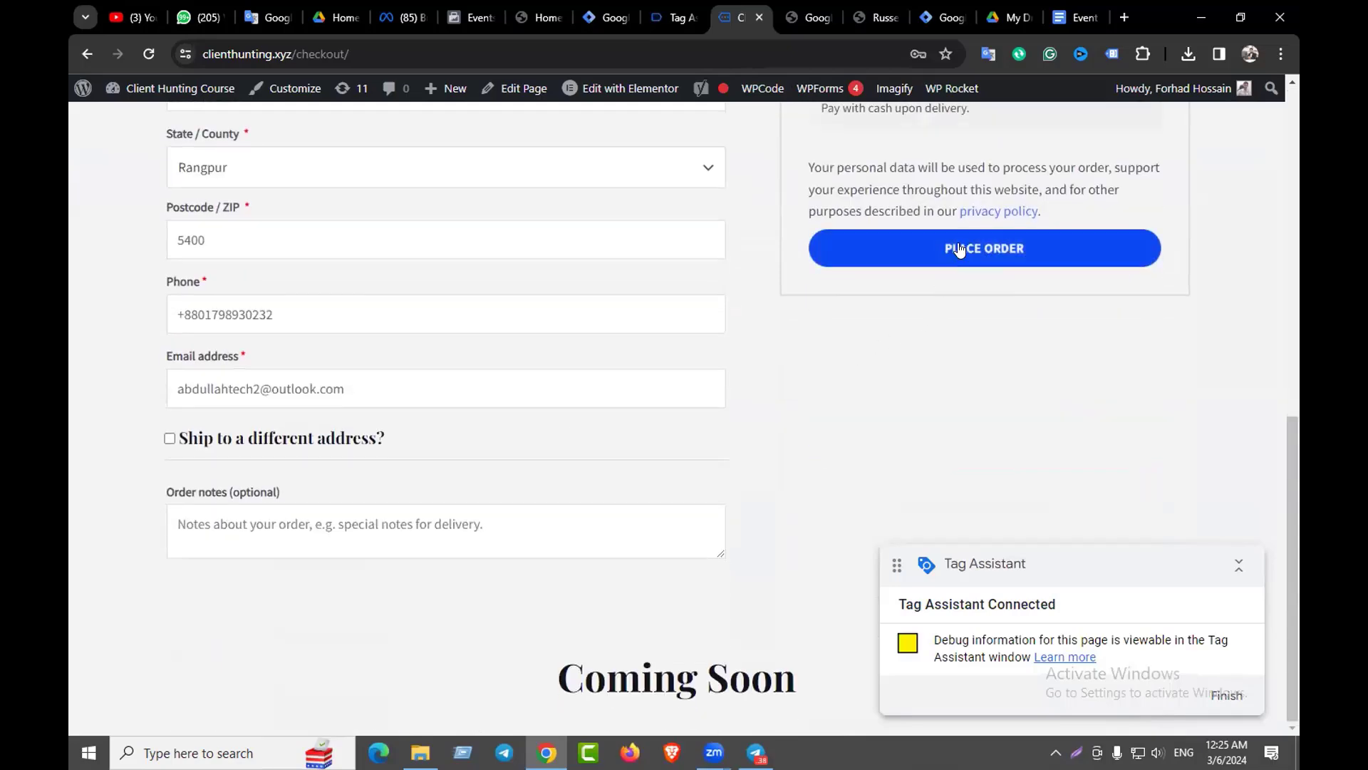
{"action": "left_click", "coordinate": [957, 246]}
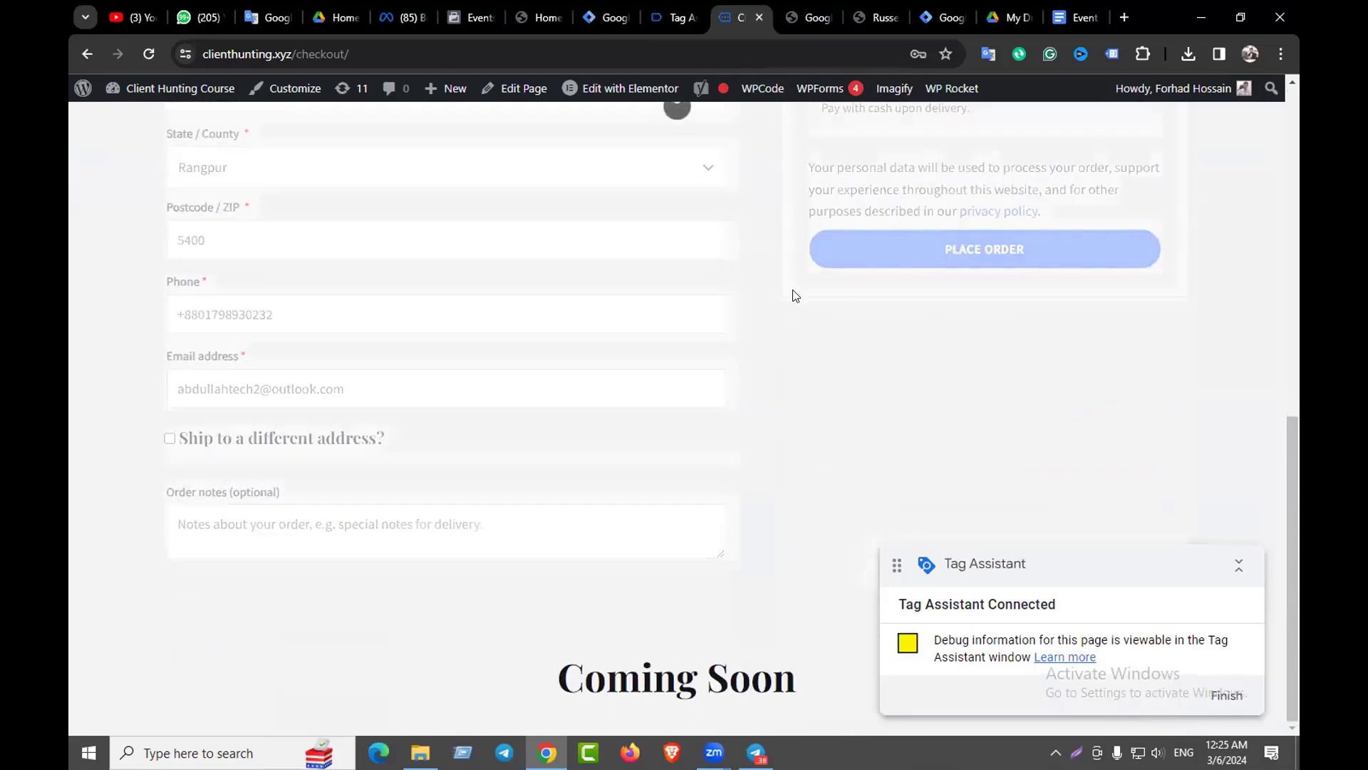
Inspect the purchase event in Tag Assistant and the order-received message on the shop's confirmation page
{"action": "left_click", "coordinate": [673, 11]}
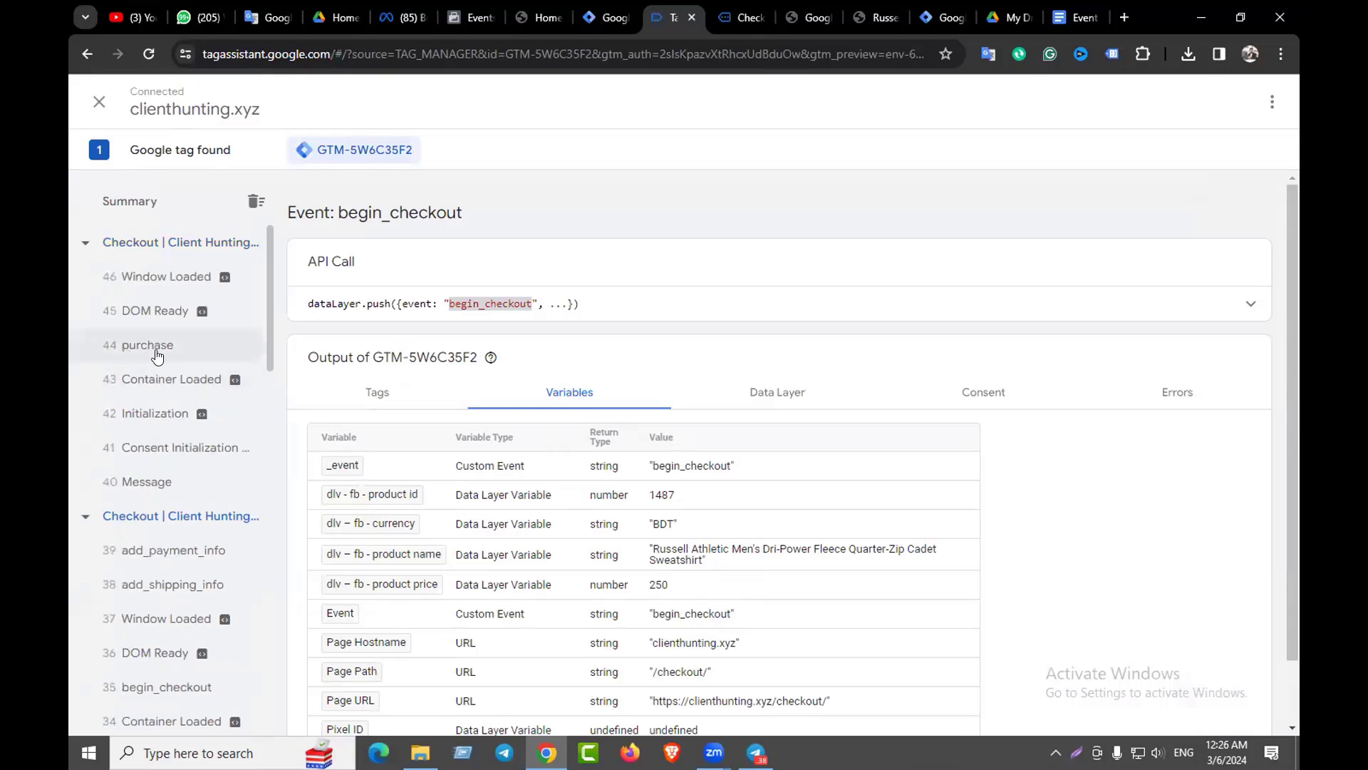
{"action": "left_click", "coordinate": [145, 348]}
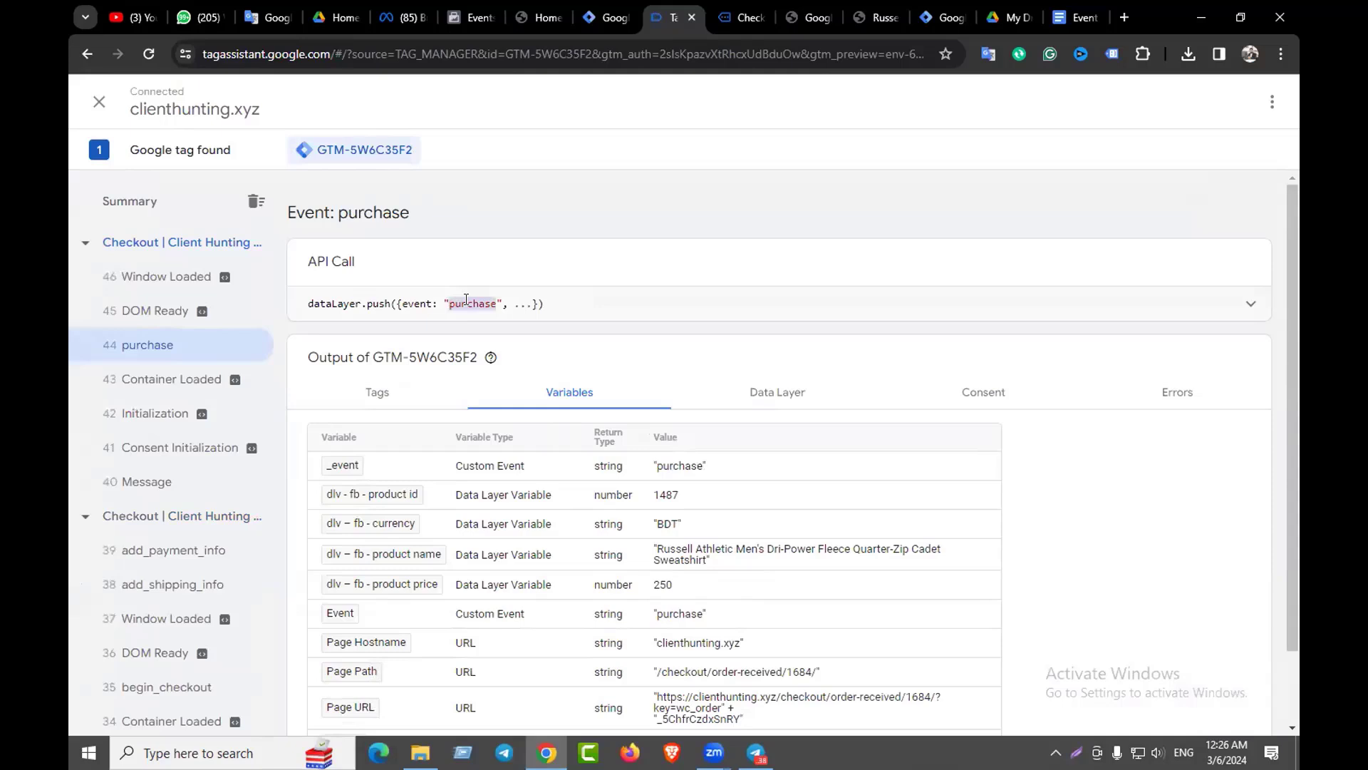
{"action": "left_click", "coordinate": [745, 17]}
{"action": "left_click_drag", "start_coordinate": [163, 266], "coordinate": [423, 247]}
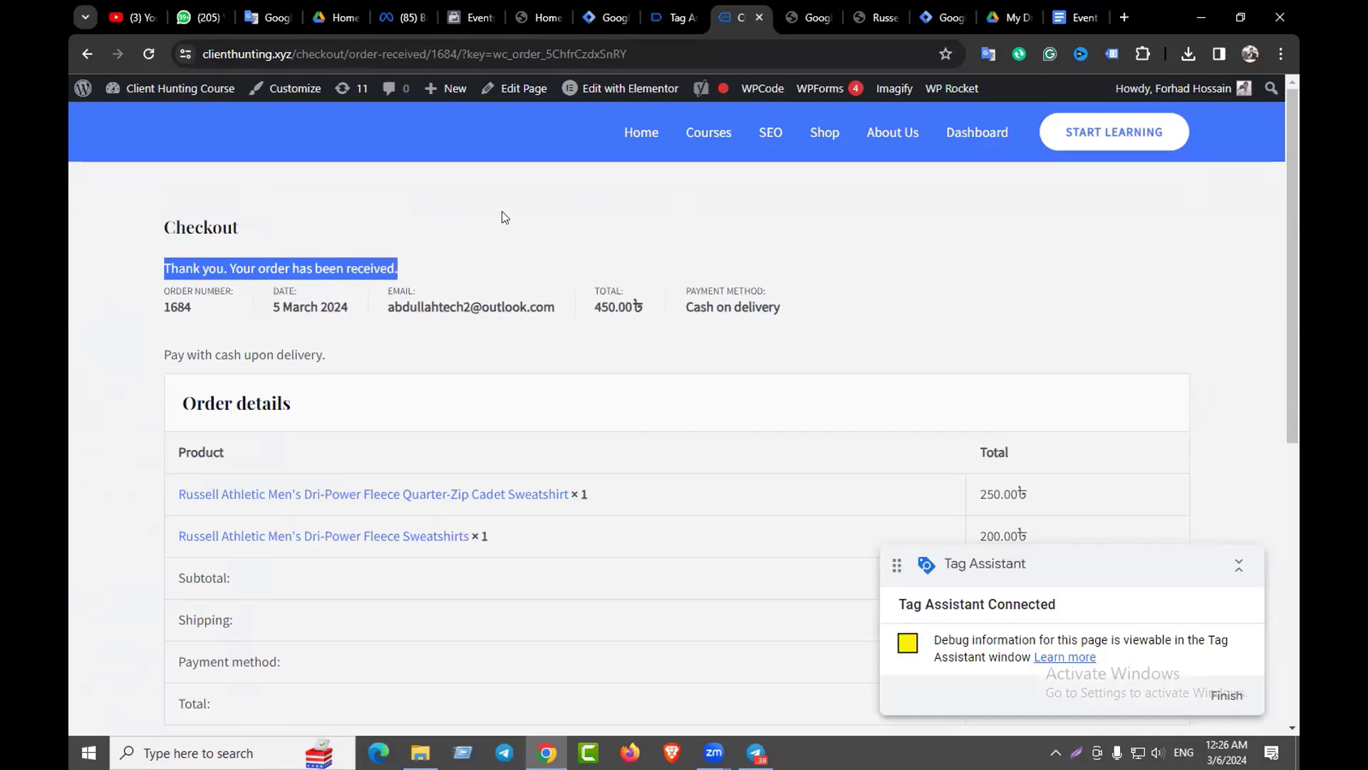
Back in Tag Manager, set the custom event name to purchase, name the trigger Purchase Trigger and save it
{"action": "left_click", "coordinate": [612, 17]}
{"action": "left_click", "coordinate": [500, 339]}
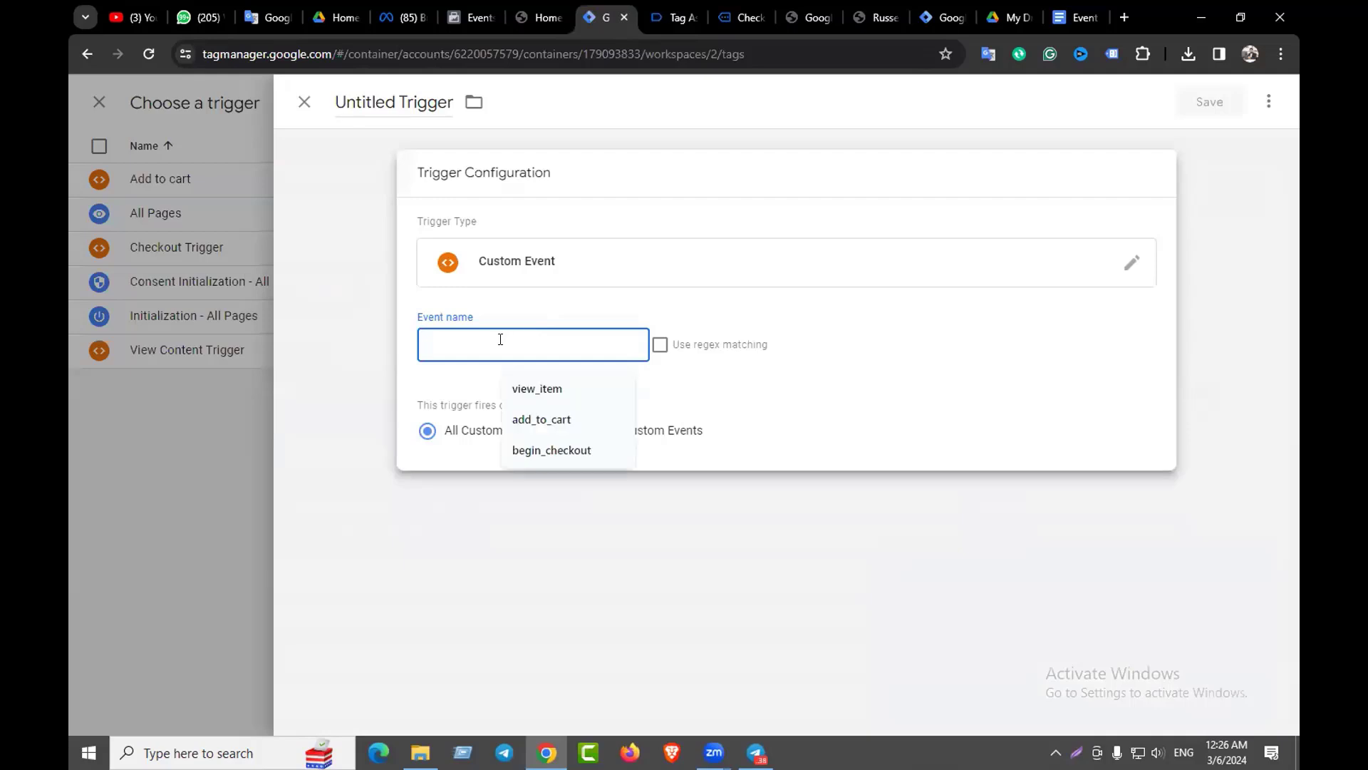
{"action": "type", "text": "purchase"}
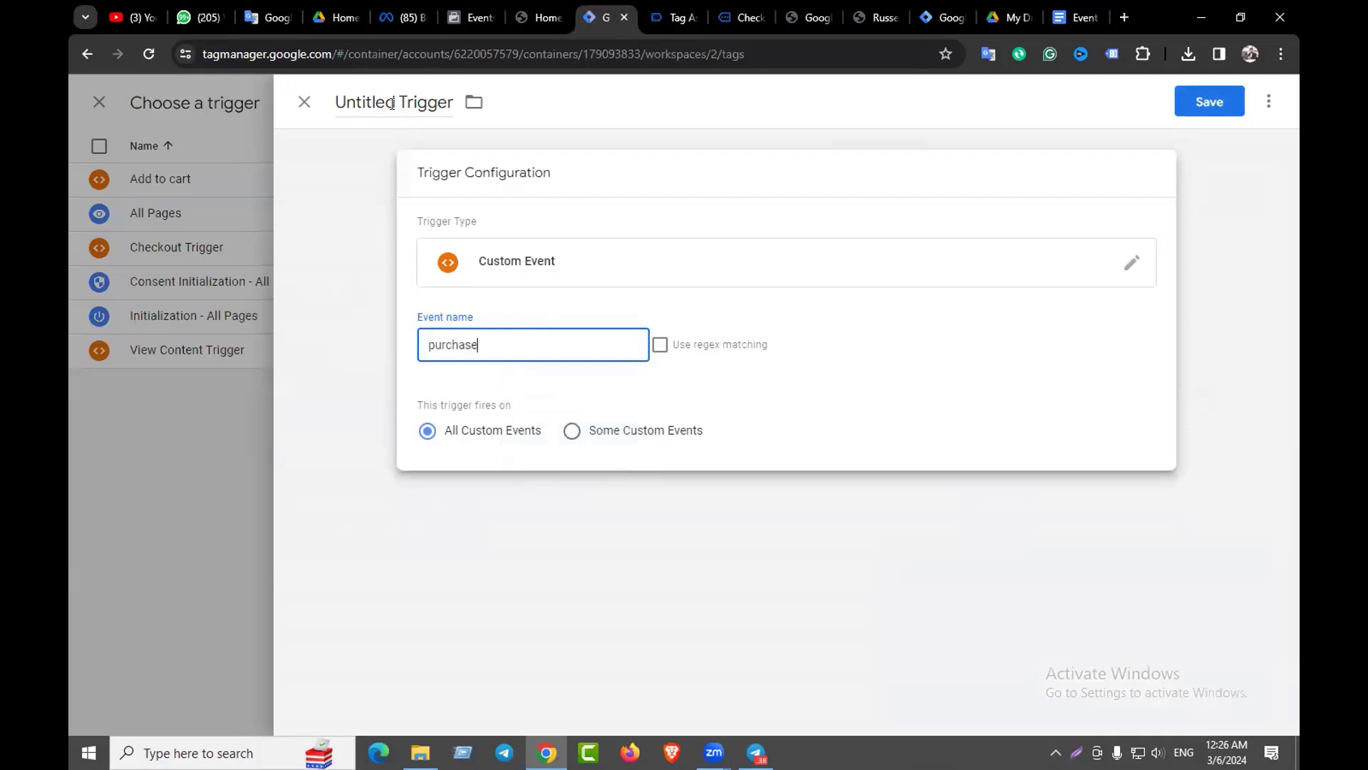
{"action": "left_click_drag", "start_coordinate": [396, 102], "coordinate": [337, 97]}
{"action": "key", "text": "BackSpace"}
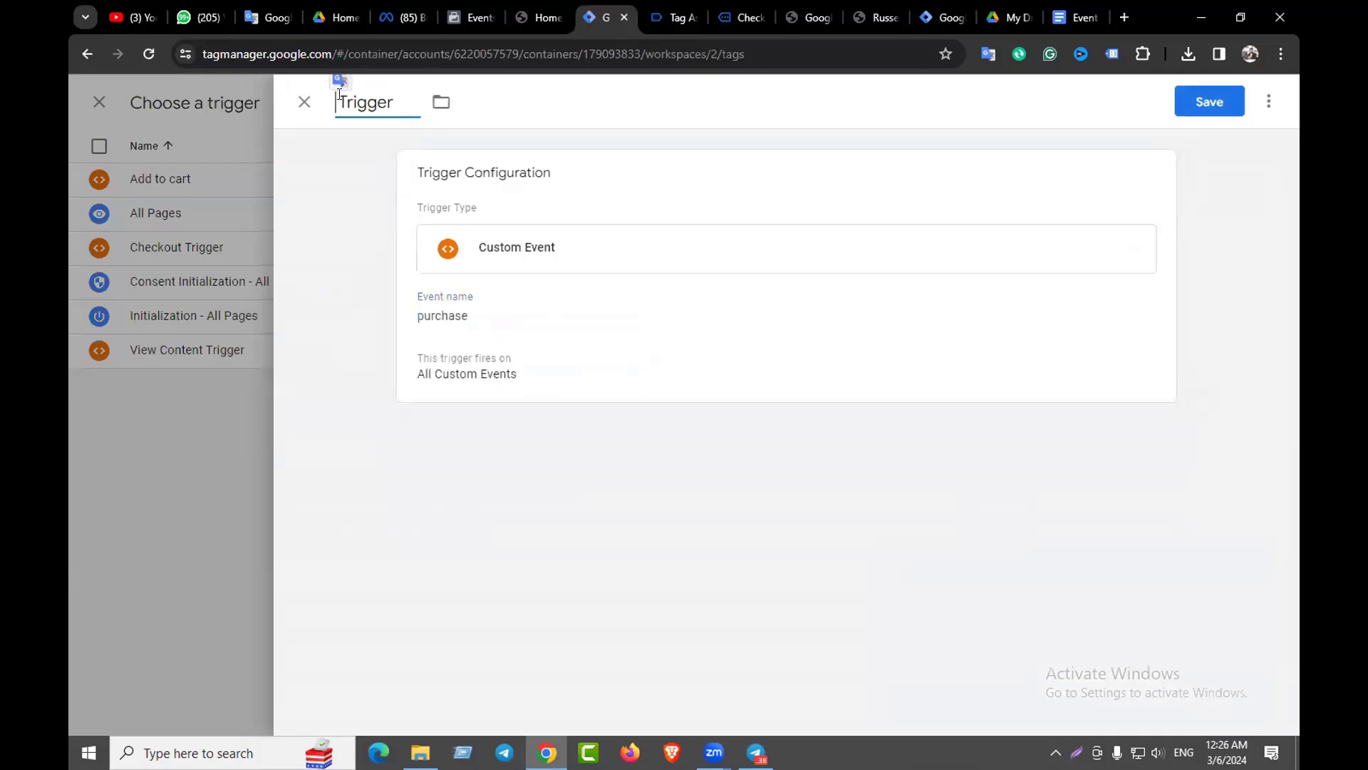
{"action": "type", "text": "purchase"}
{"action": "key", "text": "Delete"}
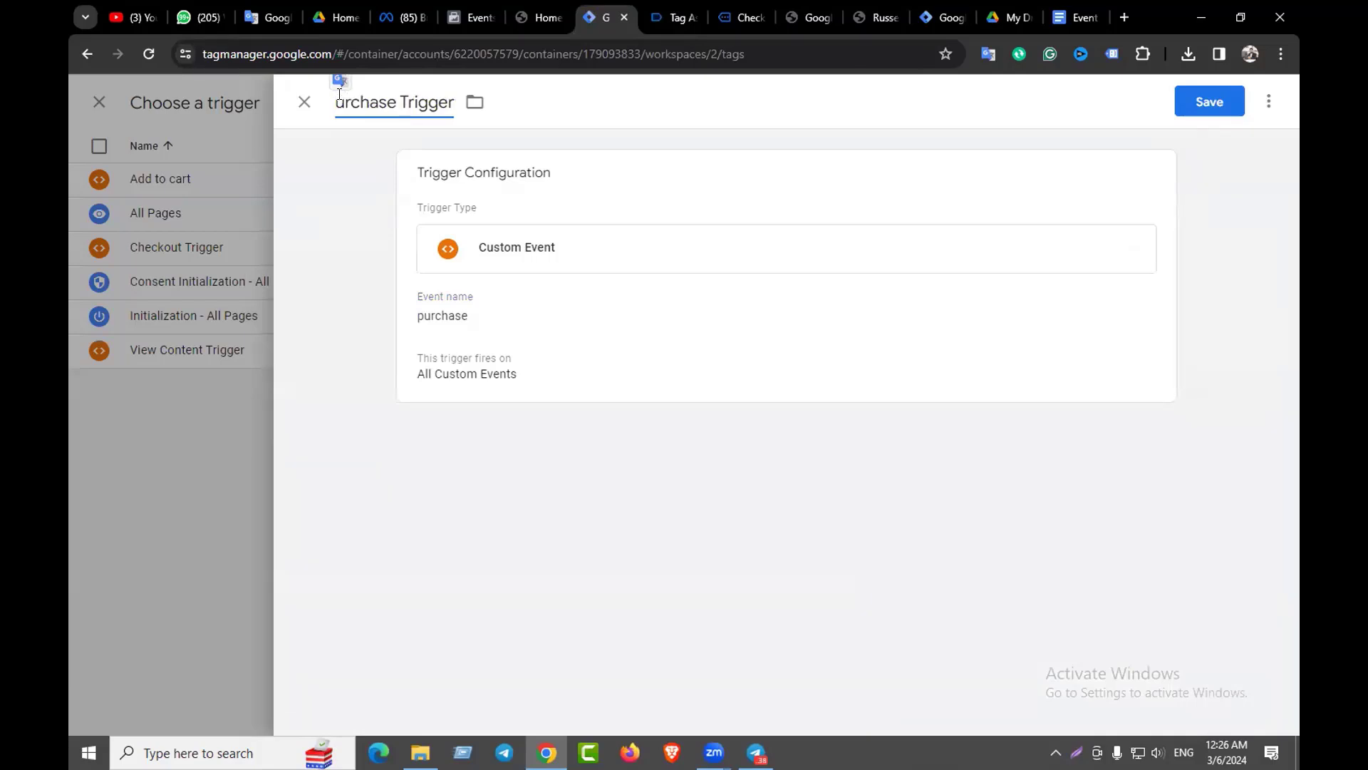
{"action": "type", "text": "P"}
{"action": "left_click", "coordinate": [1200, 94]}
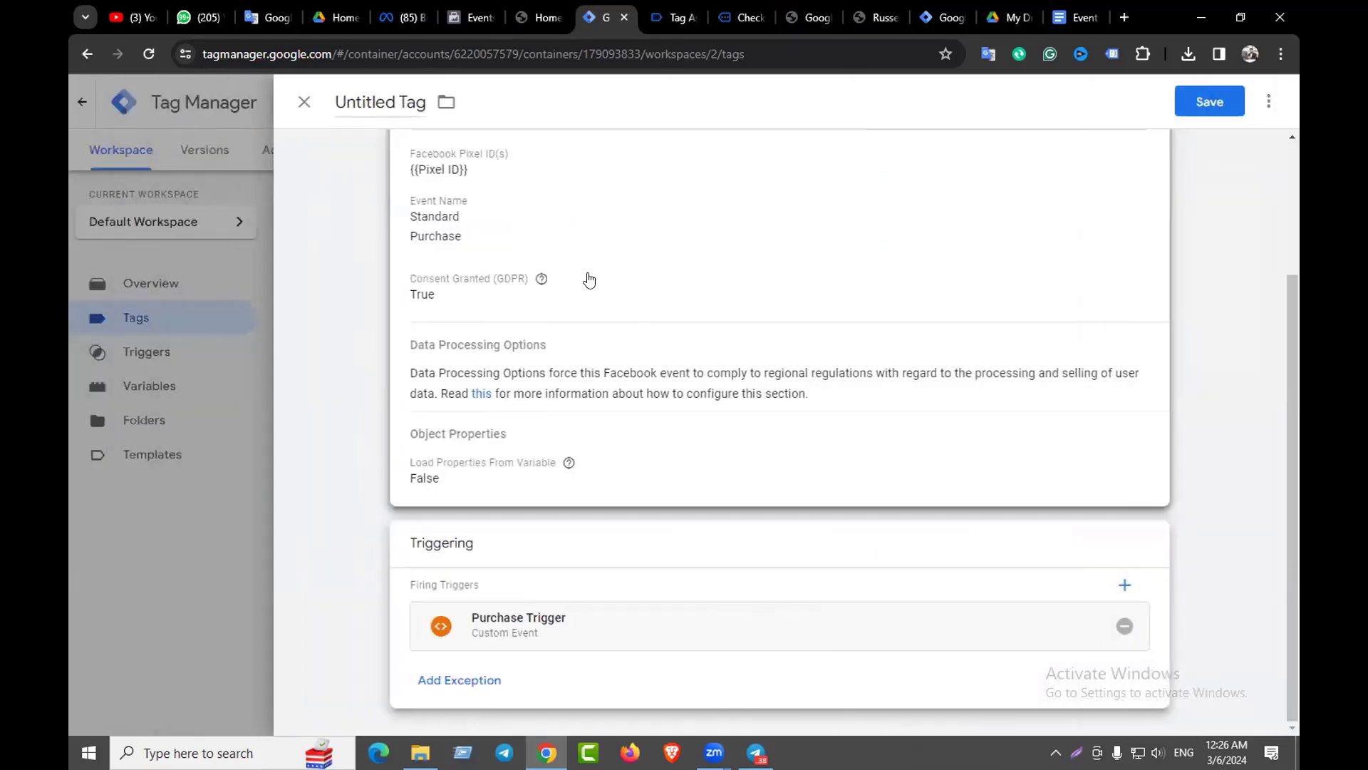
Name the new Facebook Pixel tag Purchase Tag and save it to the workspace
{"action": "left_click_drag", "start_coordinate": [396, 102], "coordinate": [330, 91]}
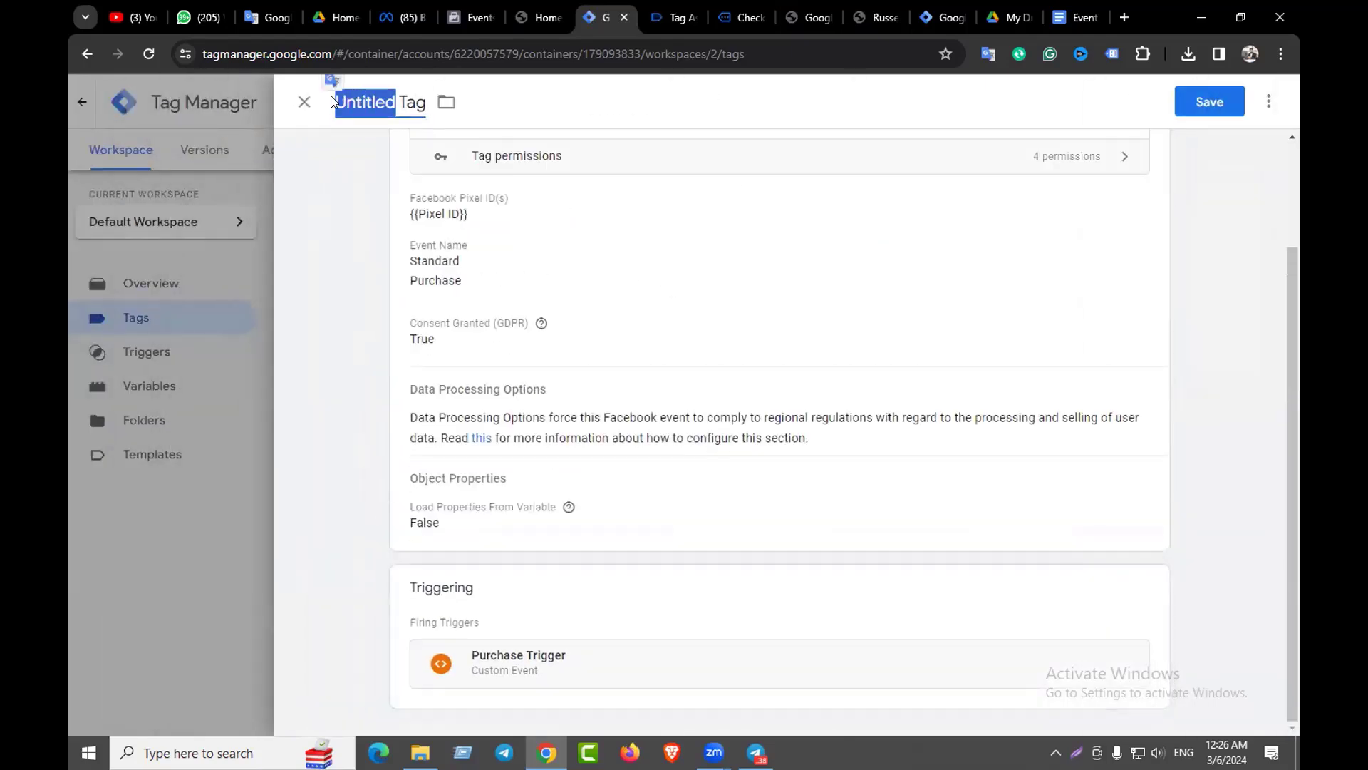
{"action": "type", "text": "Purchase"}
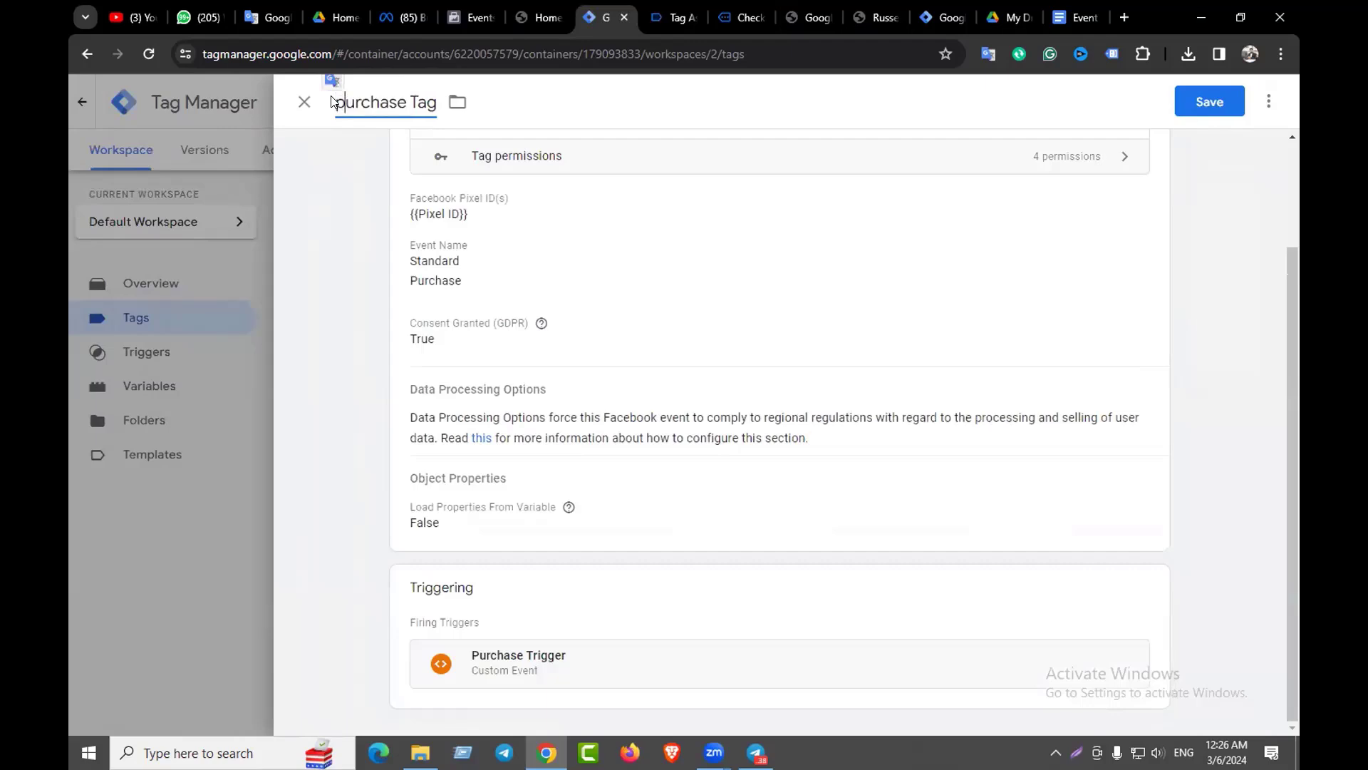
{"action": "key", "text": "Delete"}
{"action": "type", "text": "P"}
{"action": "left_click", "coordinate": [350, 239]}
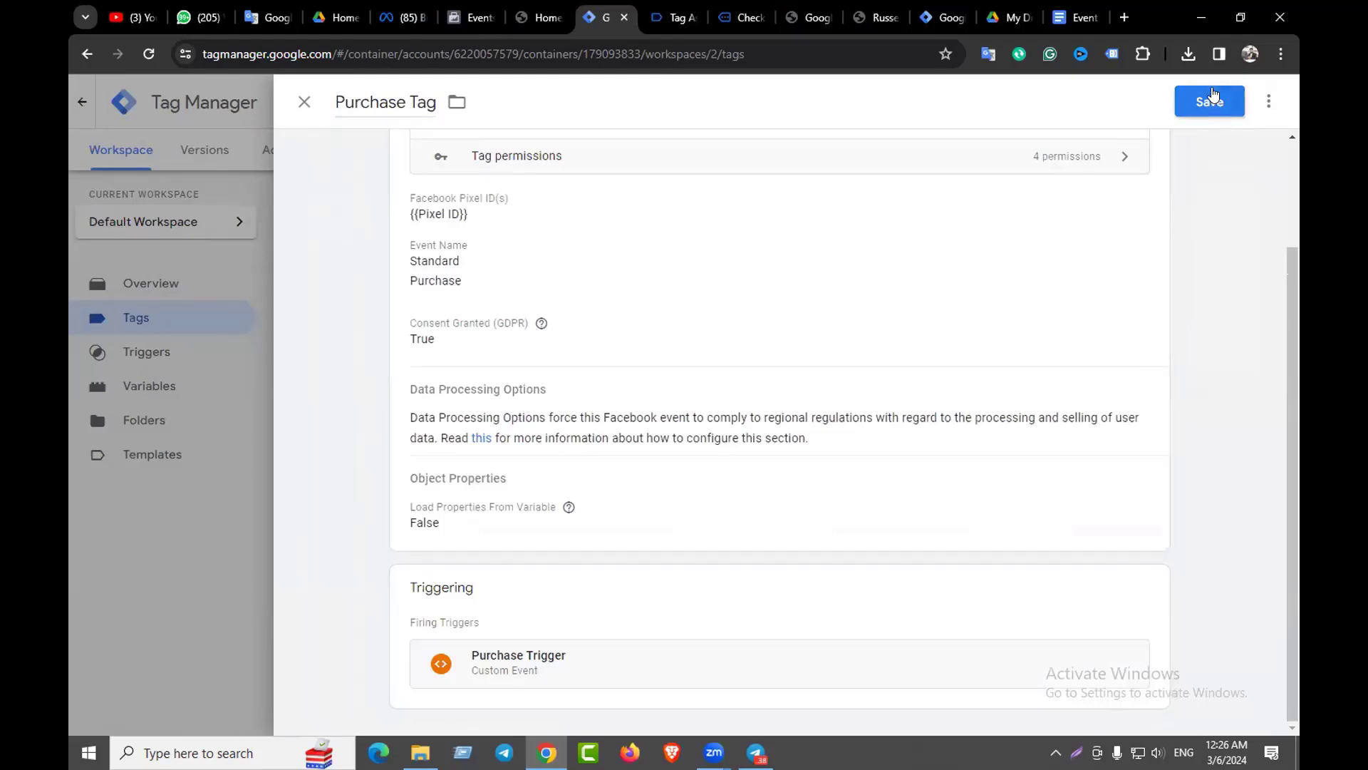
{"action": "left_click", "coordinate": [1210, 101]}
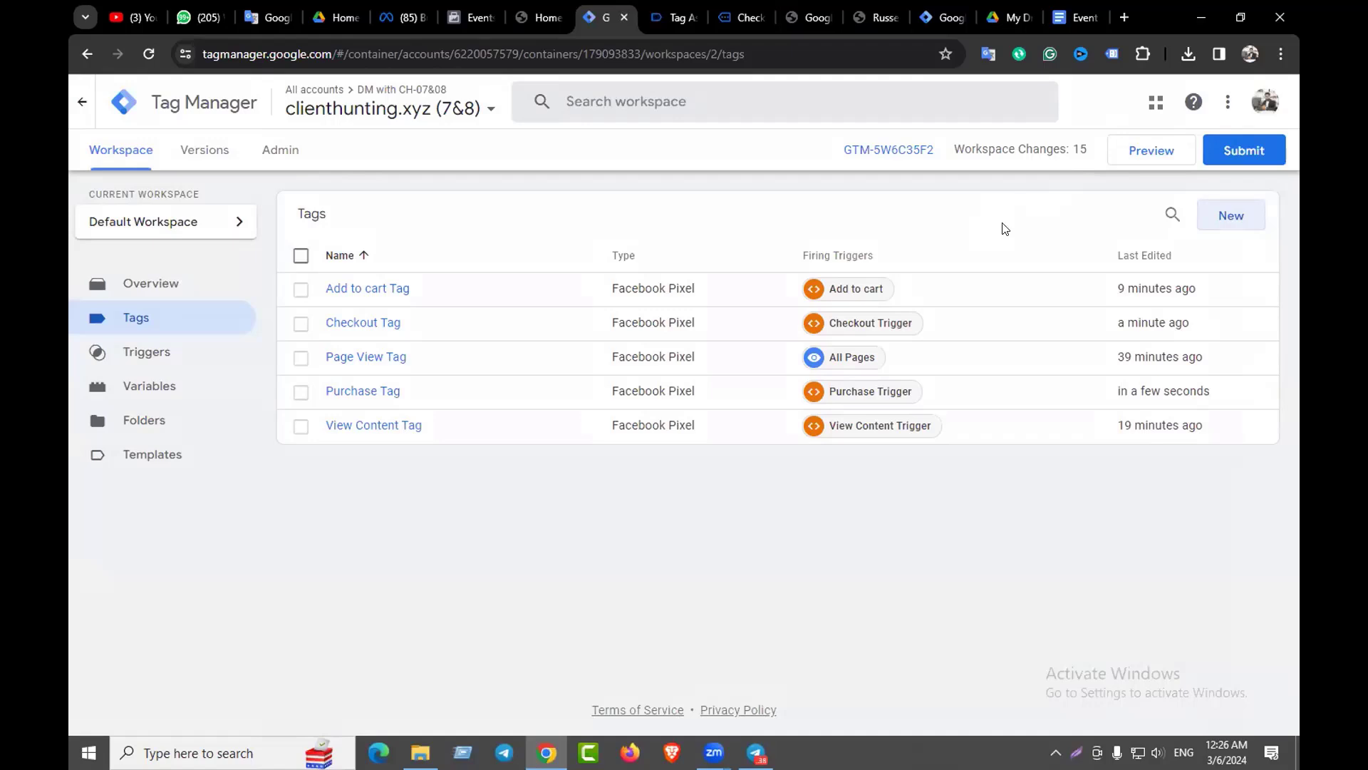
Preview the workspace again and let Tag Assistant reconnect to clienthunting.xyz
{"action": "left_click", "coordinate": [1145, 152]}
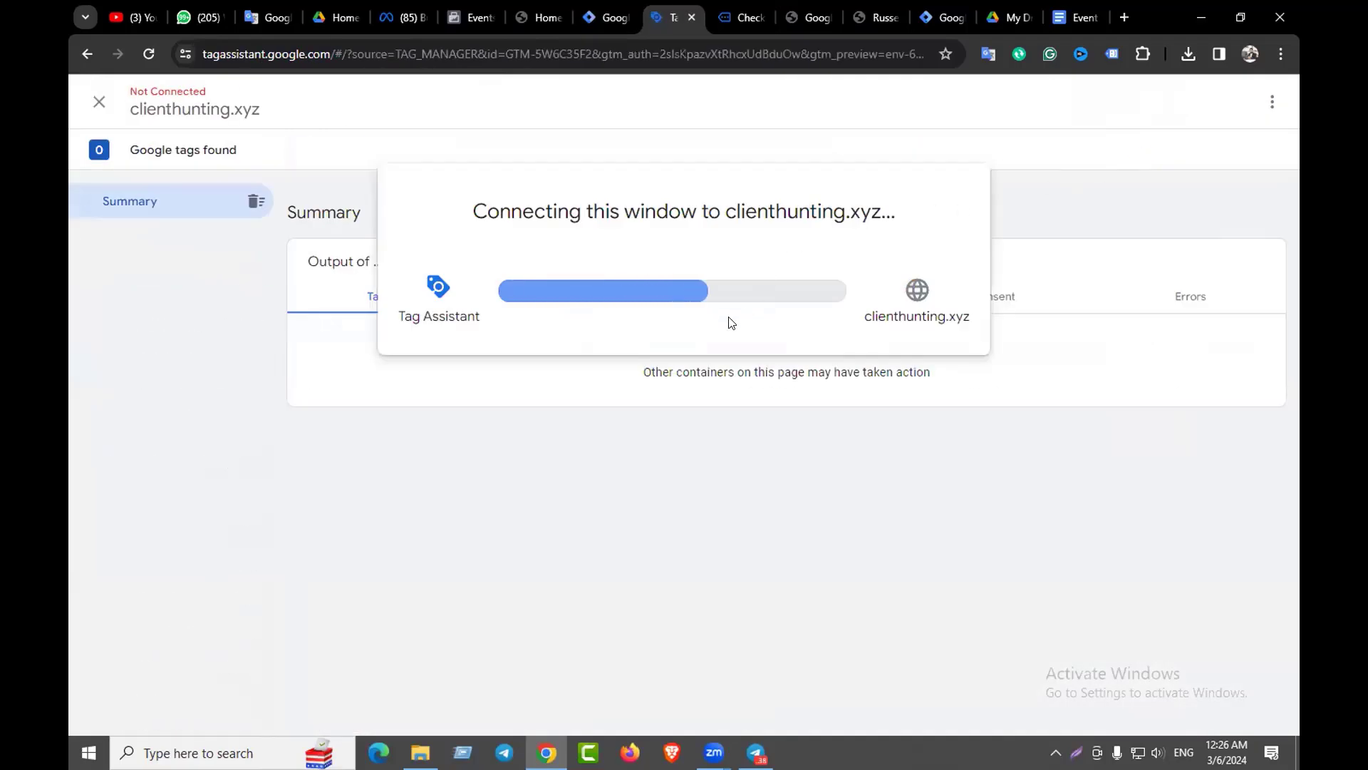
{"action": "scroll", "coordinate": [674, 403], "scroll_direction": "down", "scroll_amount": 5}
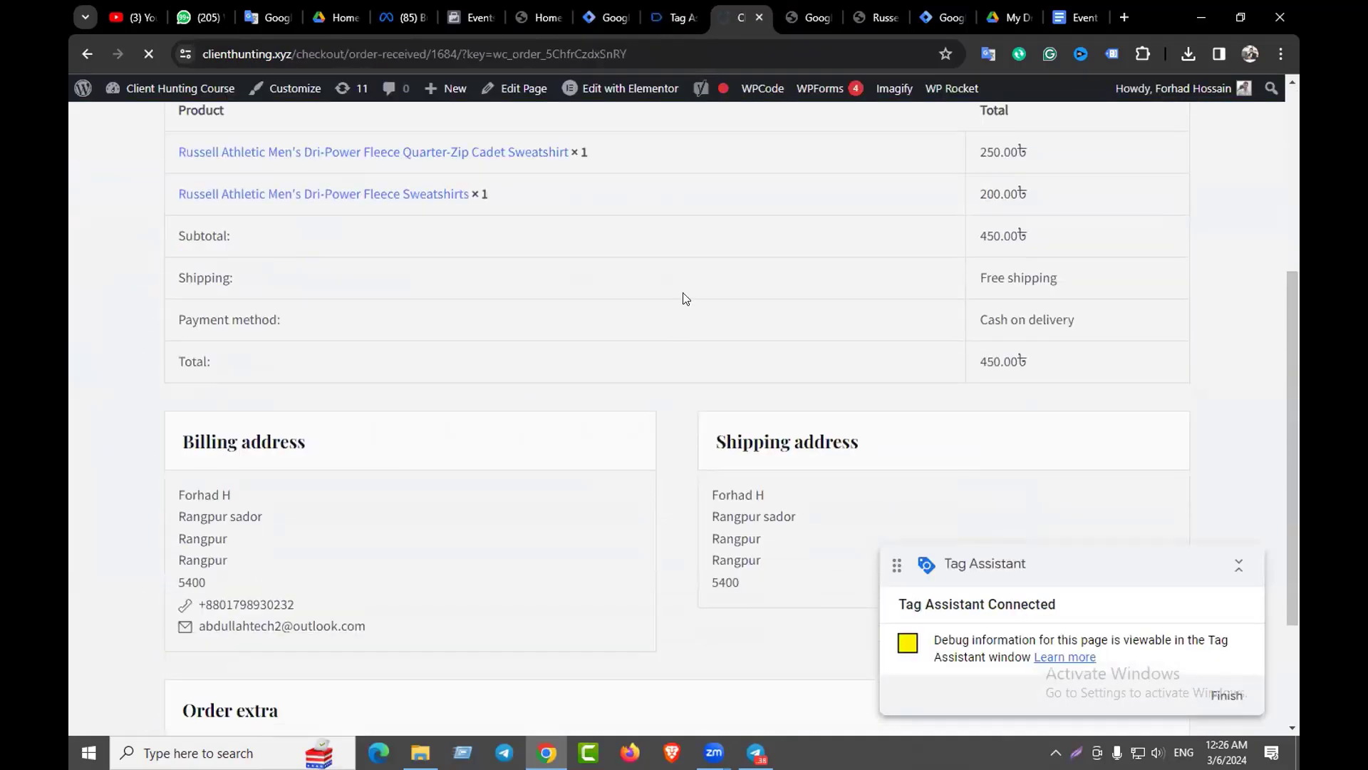
{"action": "left_click", "coordinate": [678, 9]}
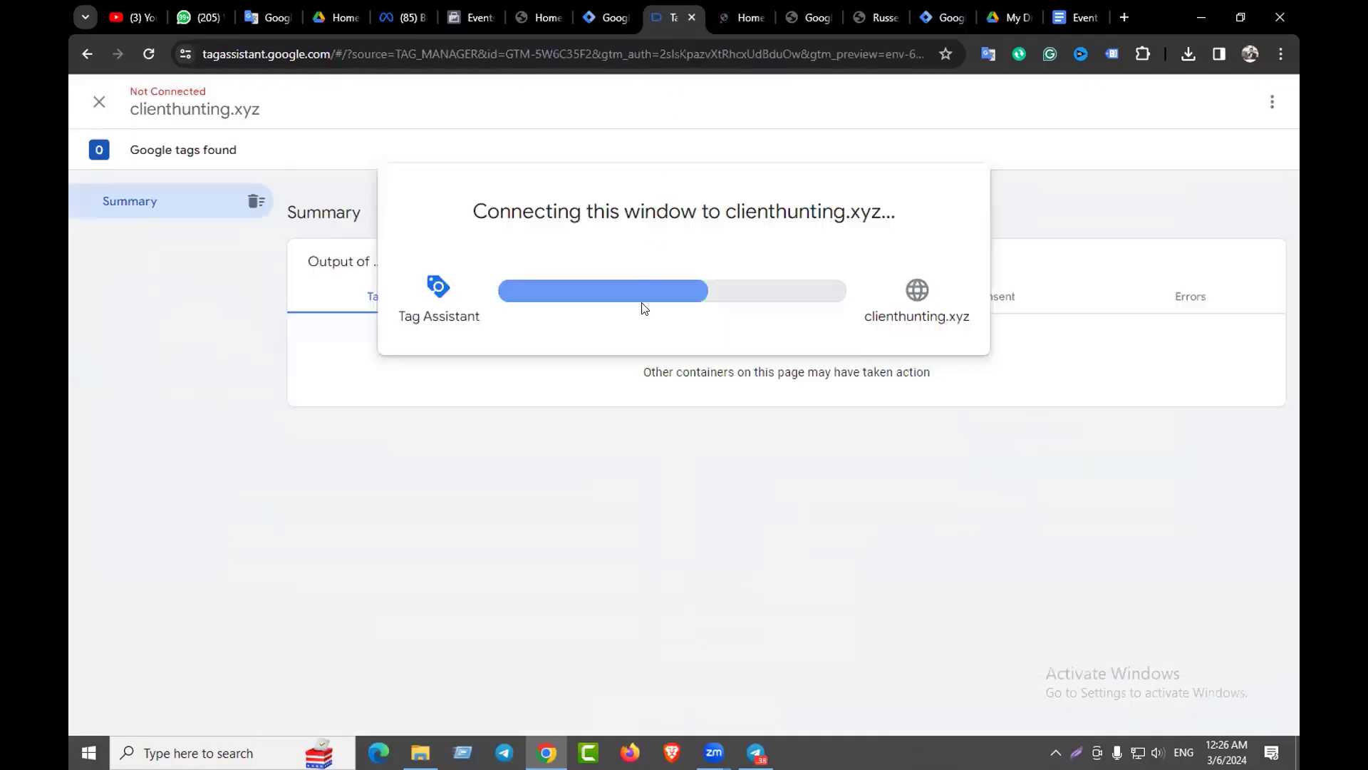
{"action": "left_click", "coordinate": [679, 400]}
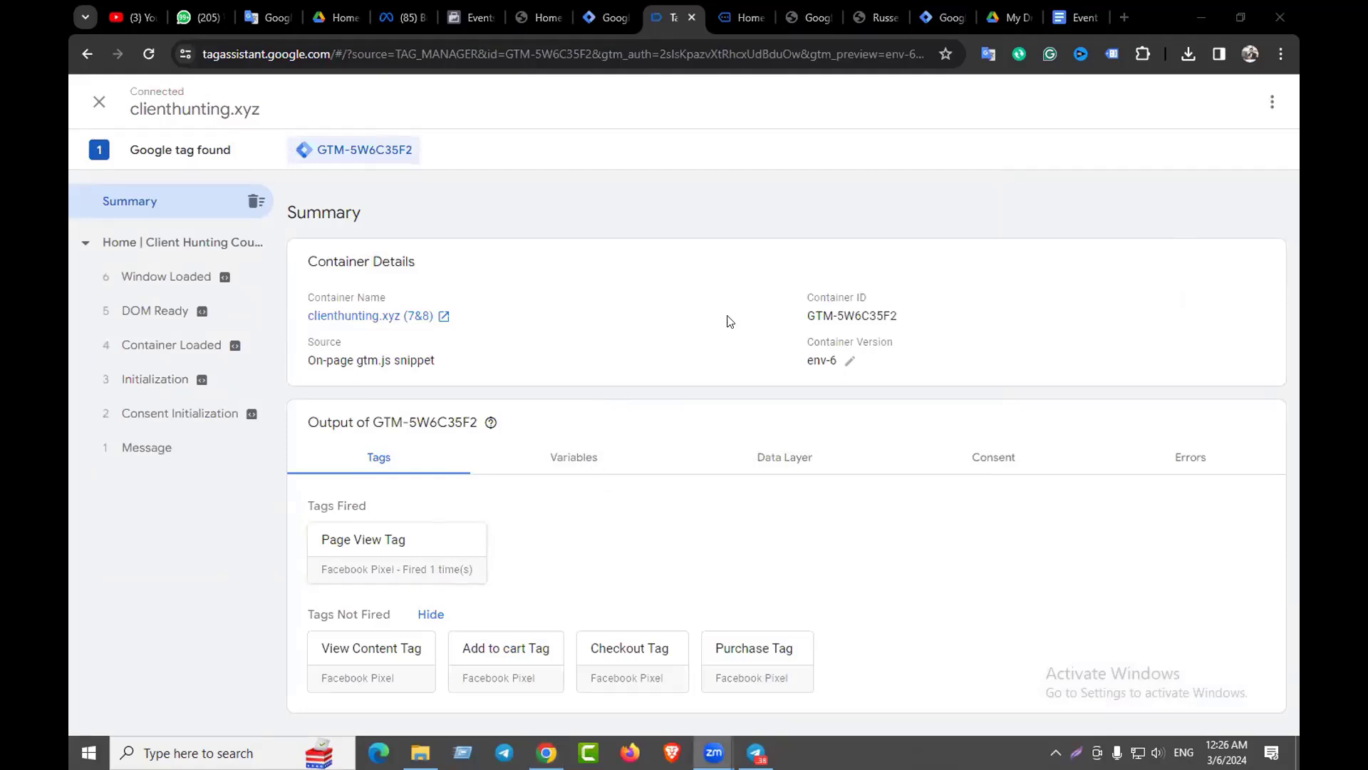
Open the Quarter-Zip Cadet Sweatshirt from the site's shop and check the View Content Tag in Tag Assistant
{"action": "left_click", "coordinate": [741, 17]}
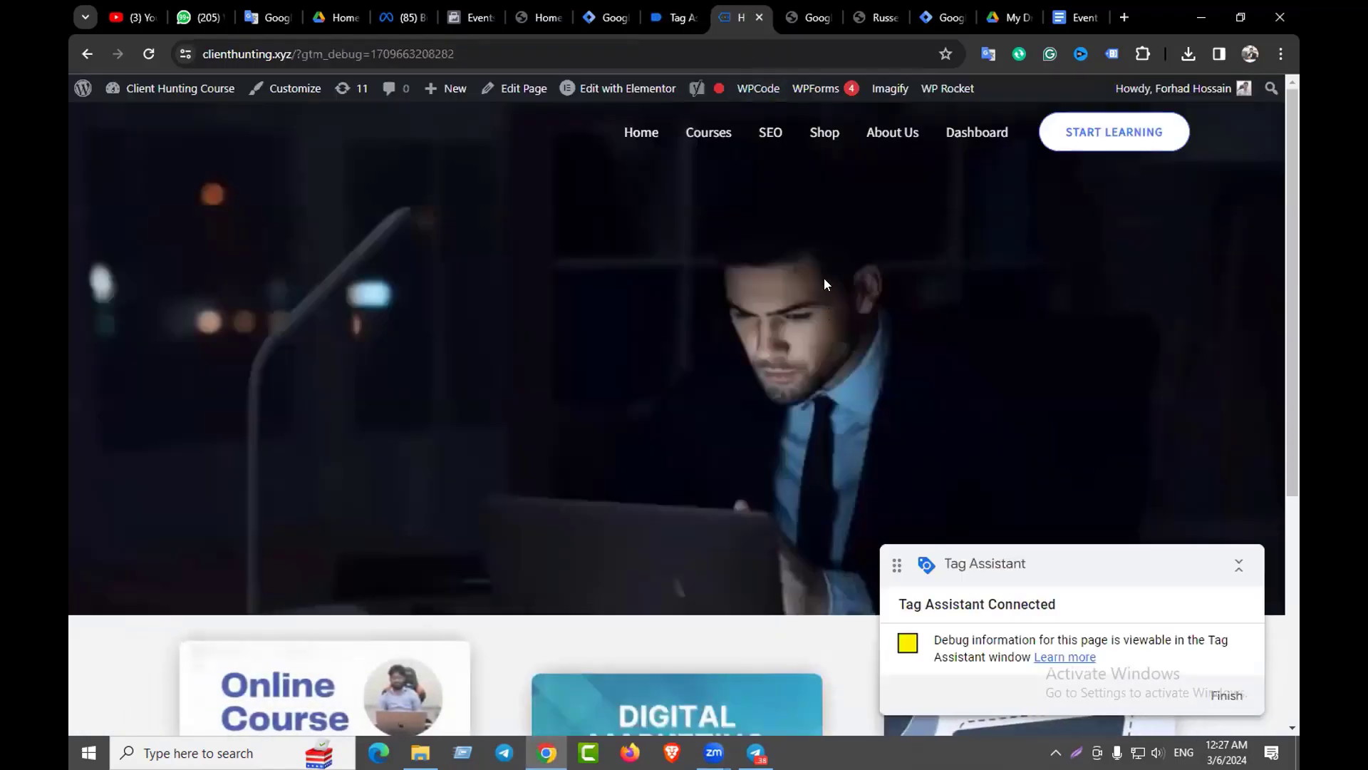
{"action": "left_click", "coordinate": [816, 132]}
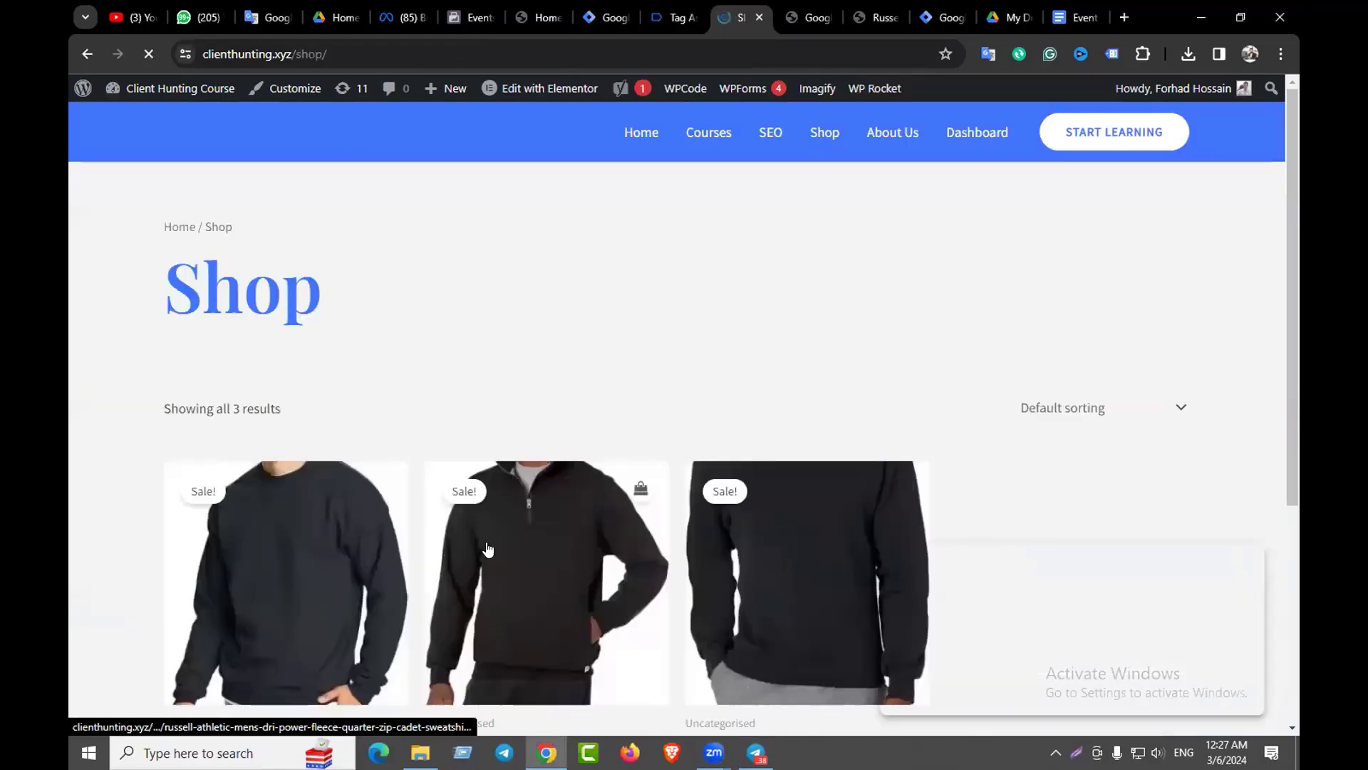
{"action": "left_click", "coordinate": [488, 549]}
{"action": "left_click", "coordinate": [663, 27]}
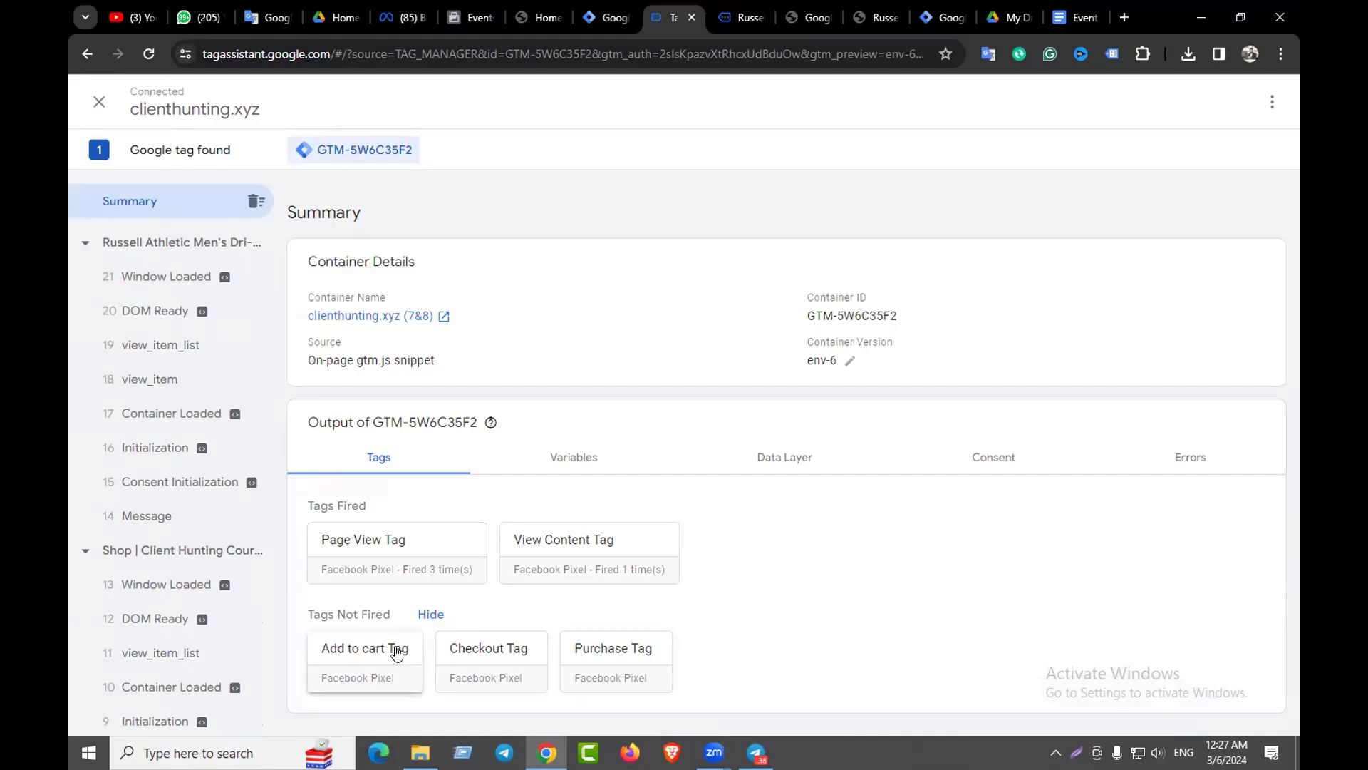
Add the Quarter-Zip Cadet Sweatshirt to the cart and check the Add to cart Tag in Tag Assistant
{"action": "left_click", "coordinate": [741, 17]}
{"action": "scroll", "coordinate": [801, 495], "scroll_direction": "down", "scroll_amount": 4}
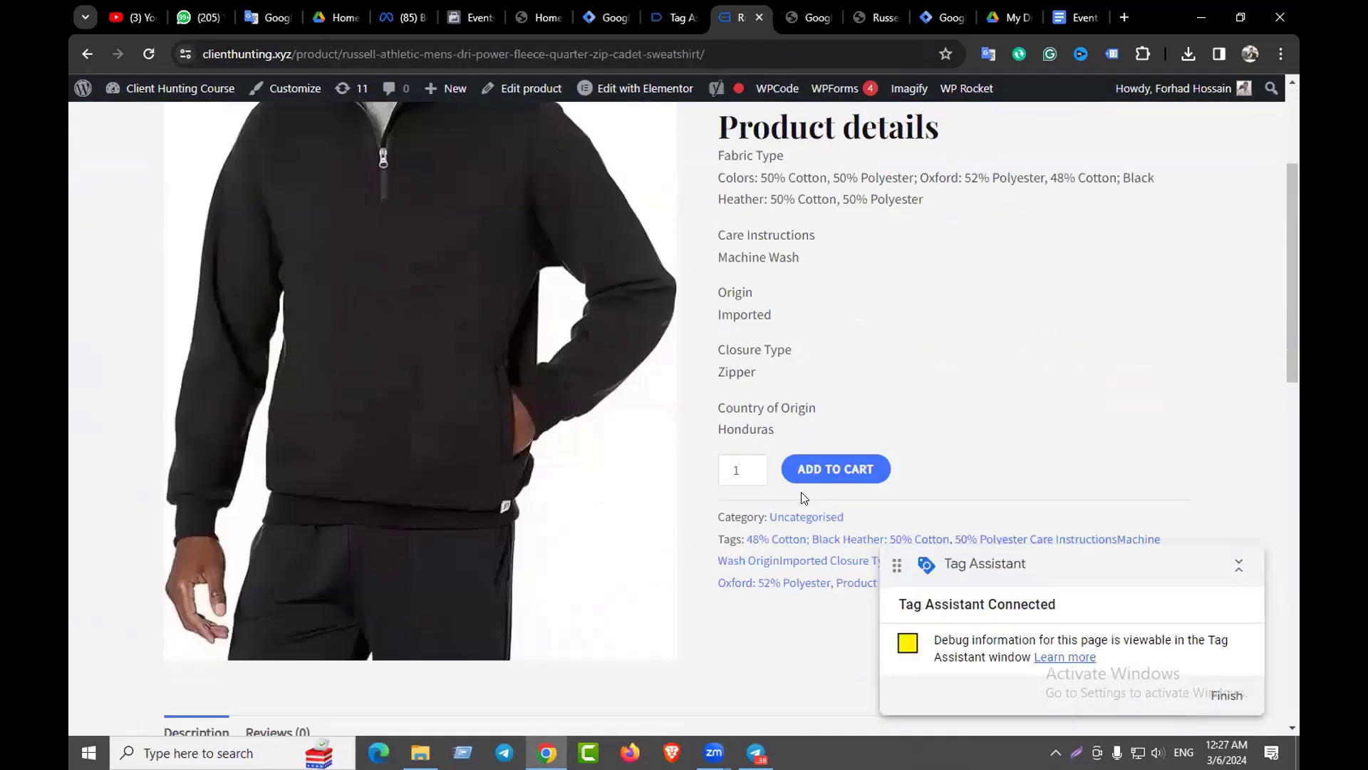
{"action": "left_click", "coordinate": [831, 446]}
{"action": "left_click", "coordinate": [675, 16]}
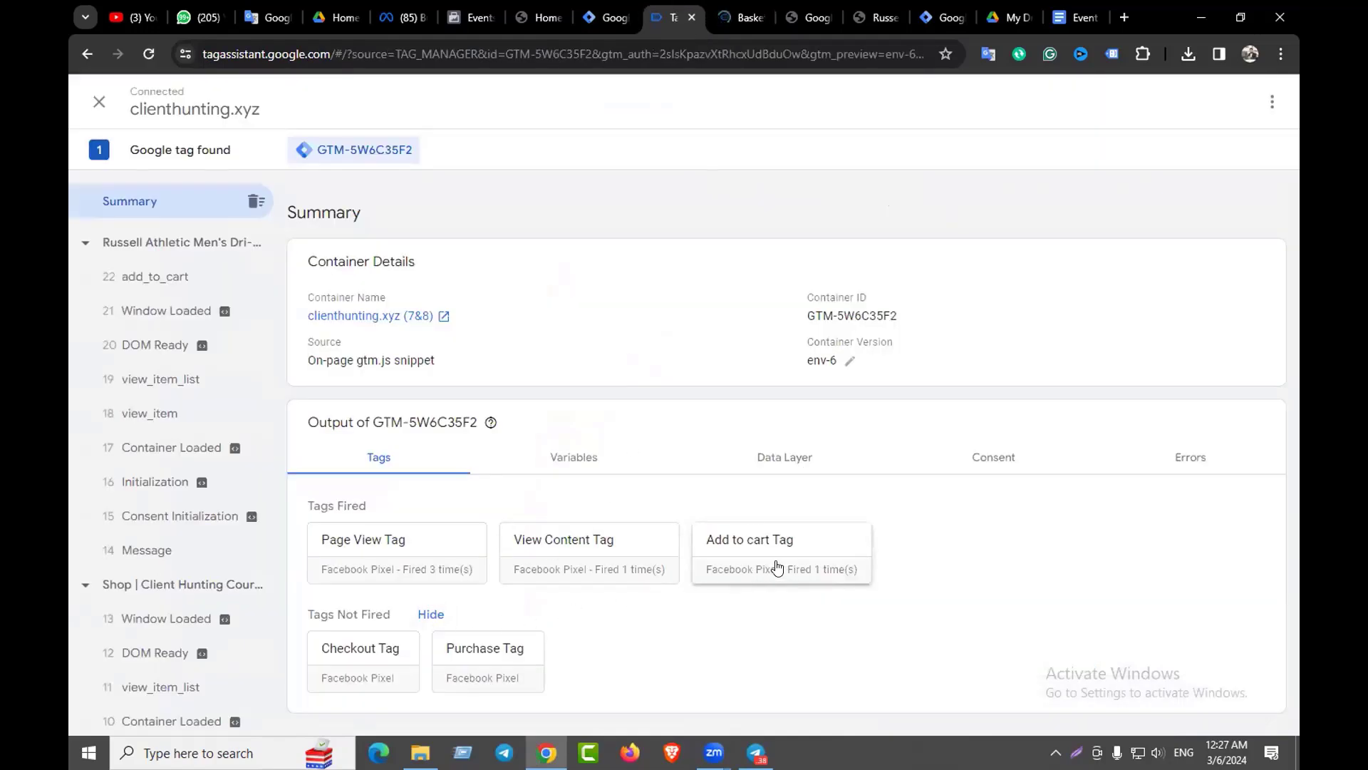
Proceed from the basket to checkout and check the Checkout Tag in Tag Assistant
{"action": "left_click", "coordinate": [734, 18]}
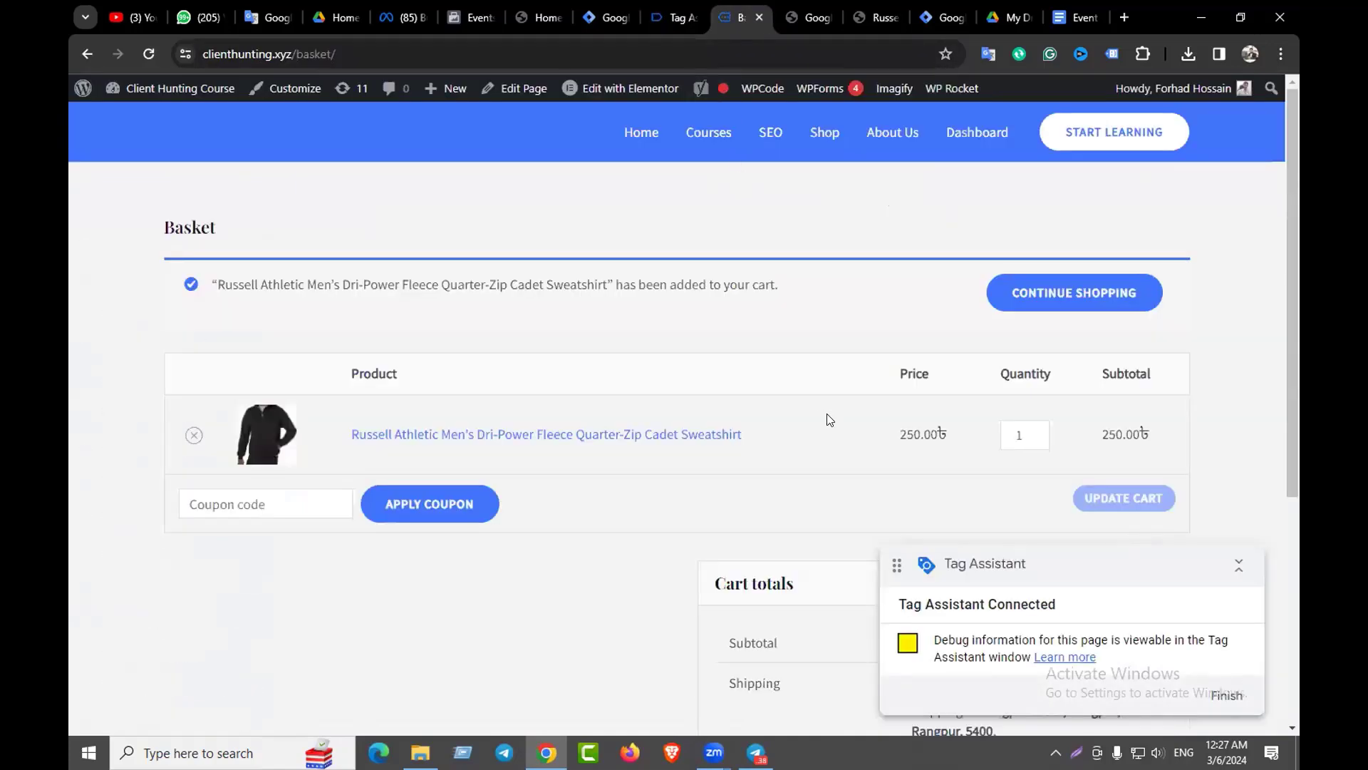
{"action": "scroll", "coordinate": [899, 460], "scroll_direction": "down", "scroll_amount": 5}
{"action": "left_click", "coordinate": [896, 525]}
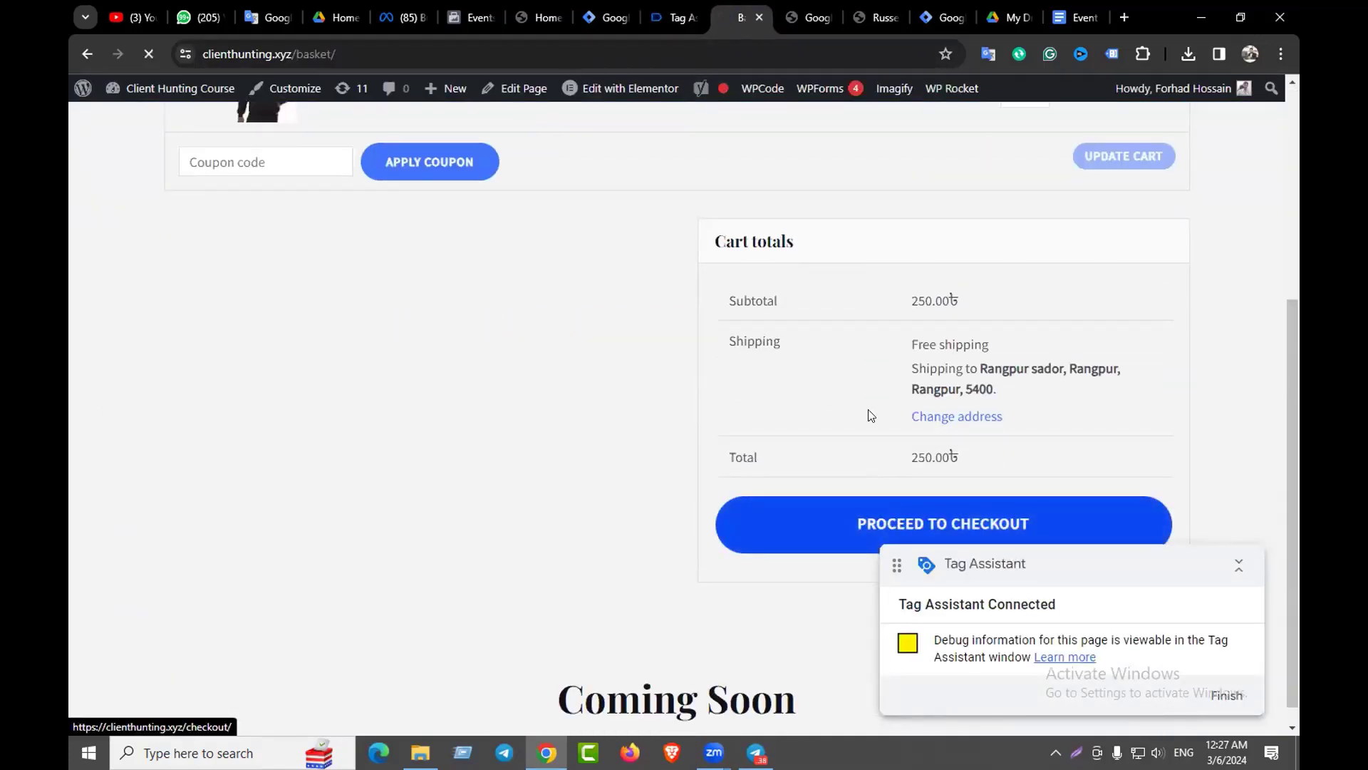
{"action": "left_click", "coordinate": [674, 18]}
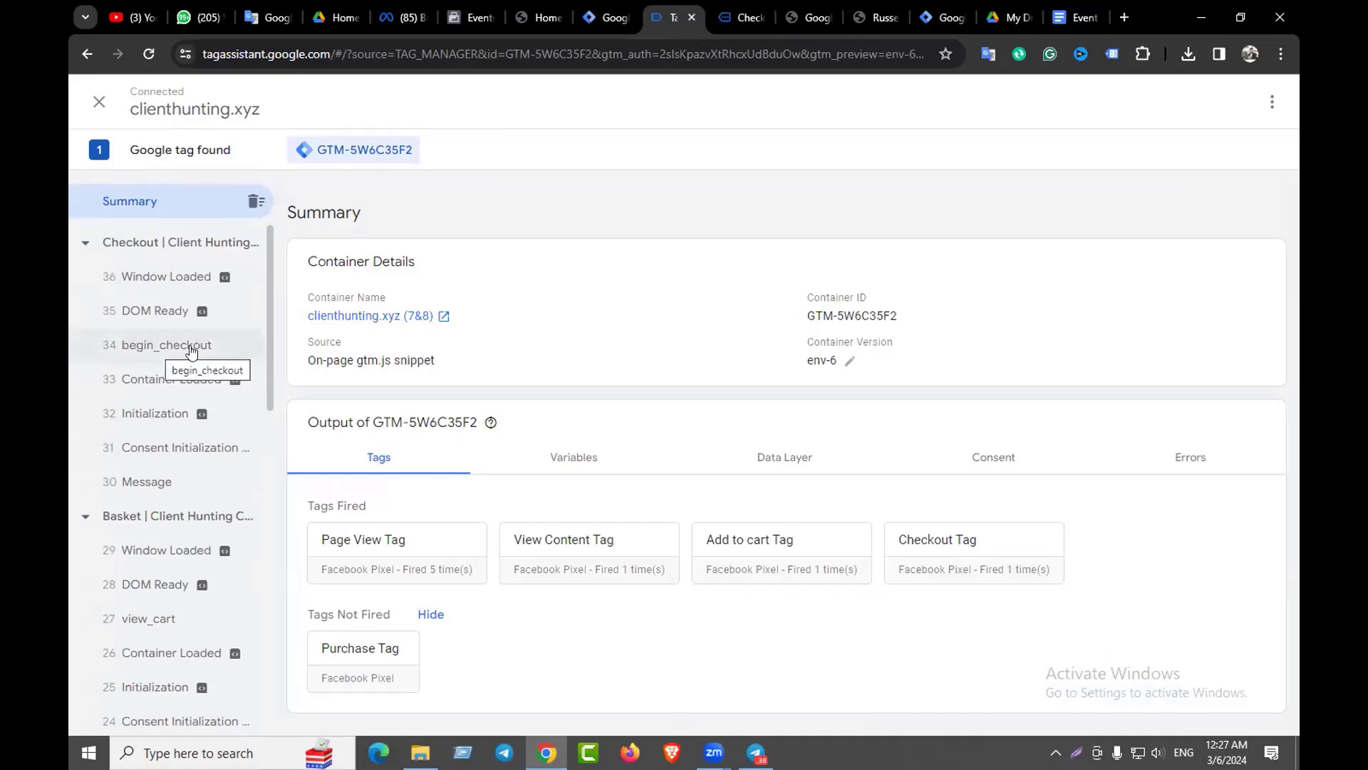
Place the cash-on-delivery order with the prefilled billing details and check the Purchase Tag in Tag Assistant
{"action": "left_click", "coordinate": [740, 17]}
{"action": "scroll", "coordinate": [758, 398], "scroll_direction": "down", "scroll_amount": 6}
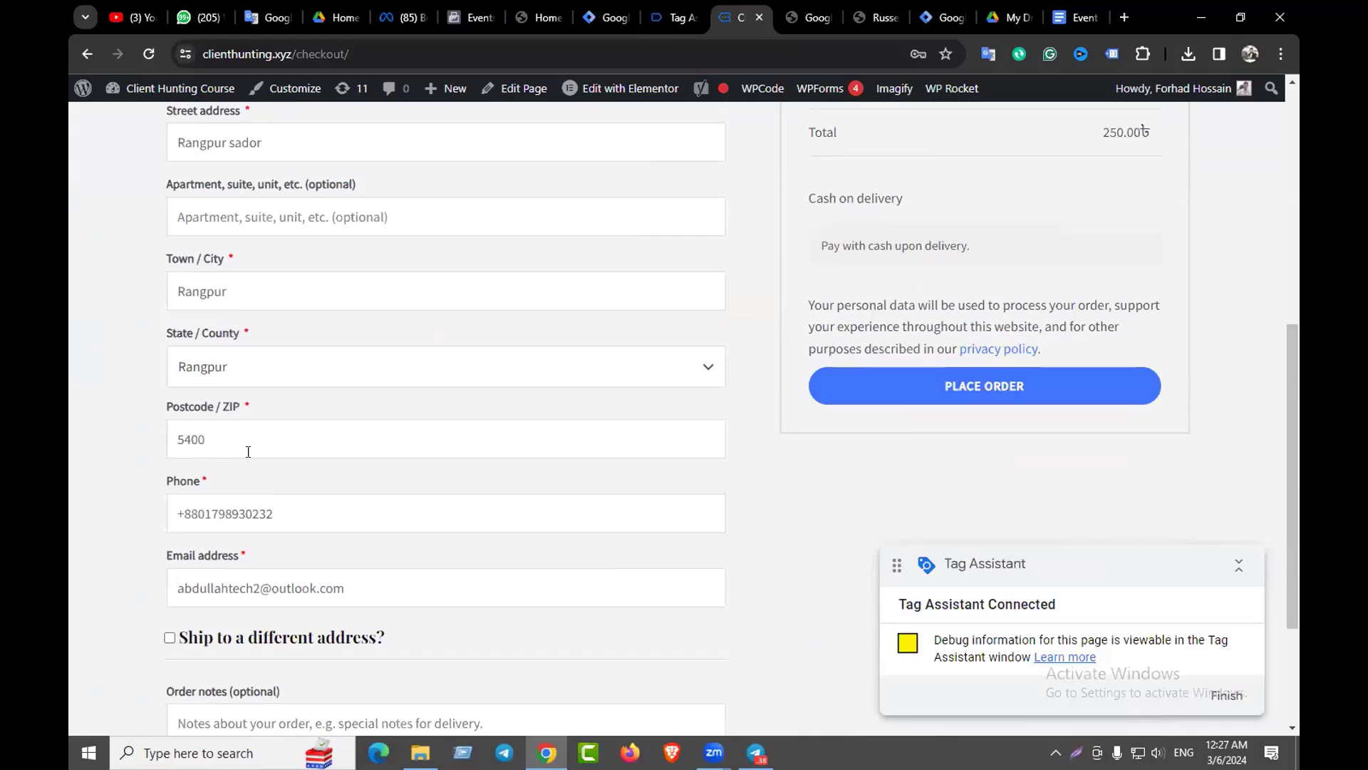
{"action": "scroll", "coordinate": [412, 452], "scroll_direction": "down", "scroll_amount": 2}
{"action": "scroll", "coordinate": [412, 451], "scroll_direction": "up", "scroll_amount": 4}
{"action": "left_click", "coordinate": [922, 529]}
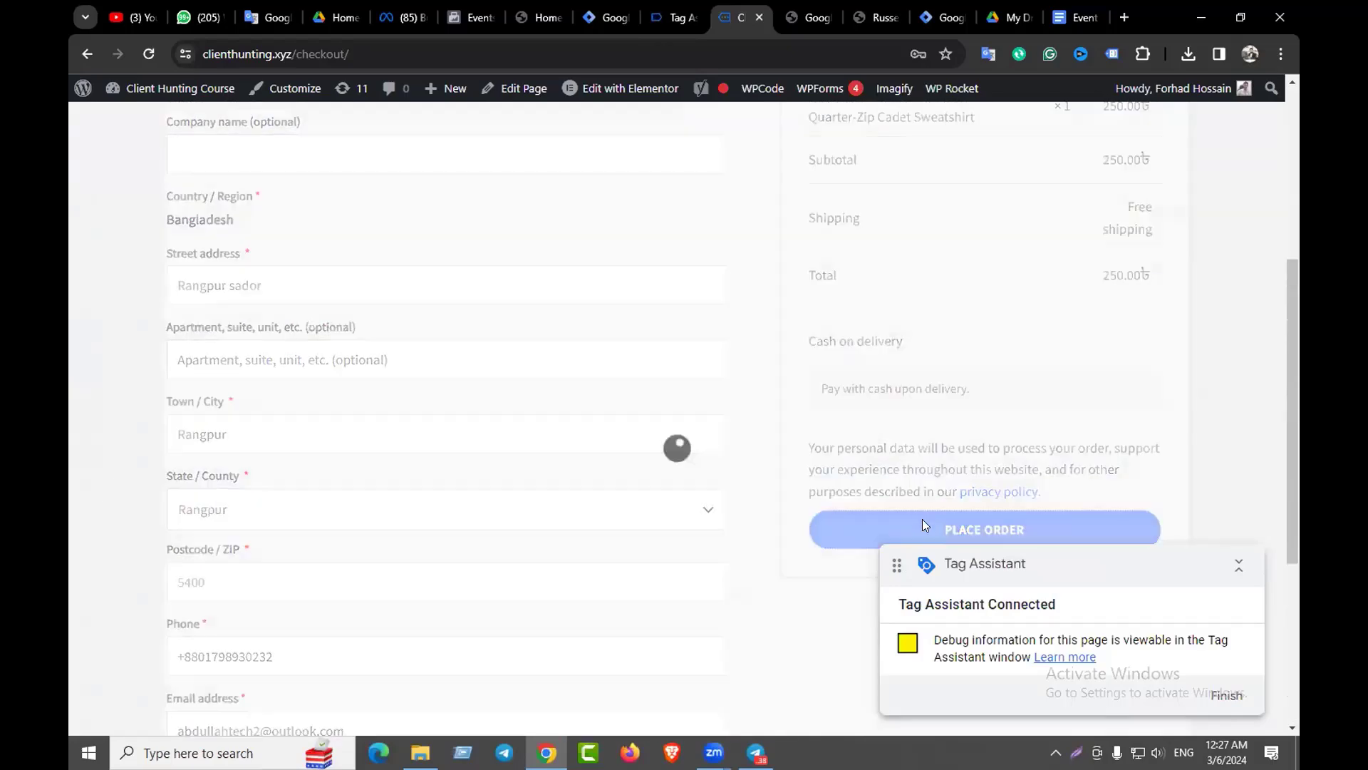
{"action": "left_click", "coordinate": [674, 17]}
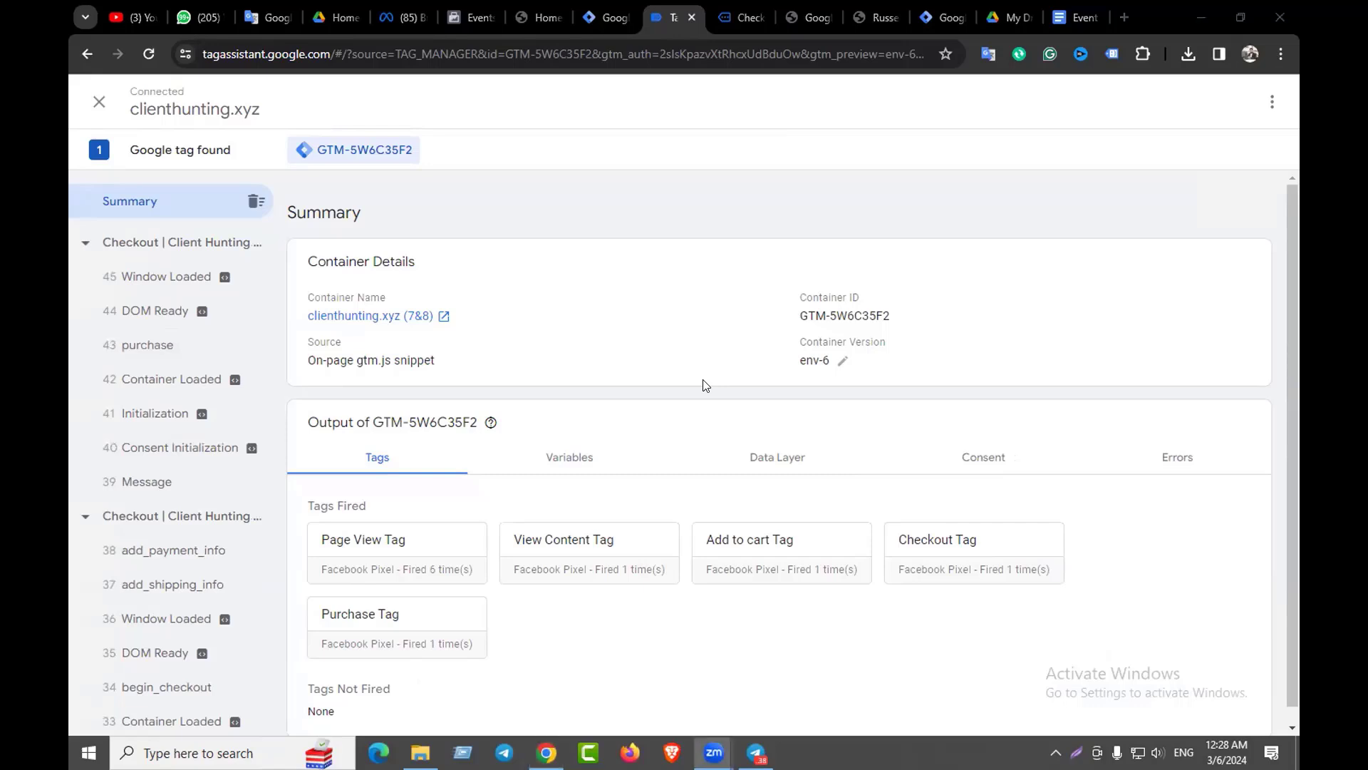
{"action": "left_click", "coordinate": [471, 17]}
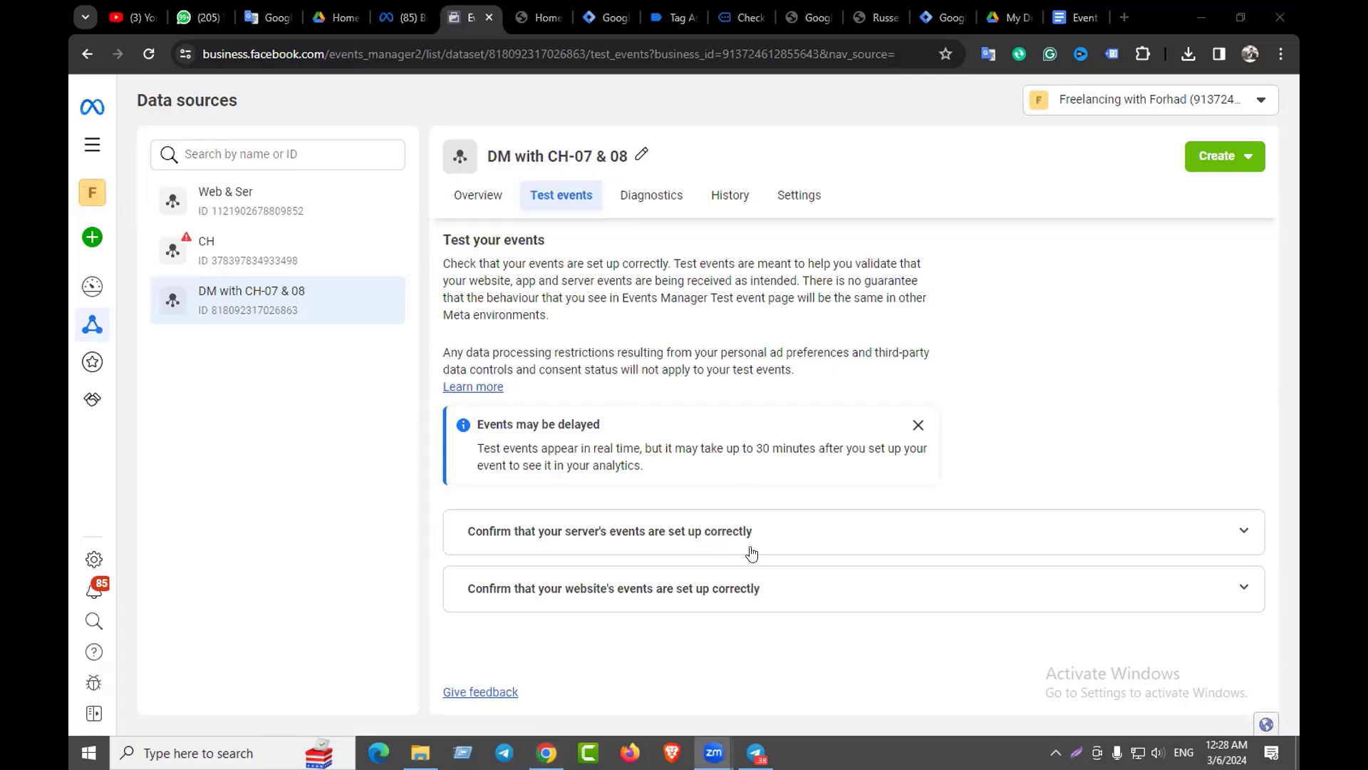
{"action": "left_click", "coordinate": [737, 589]}
{"action": "scroll", "coordinate": [724, 556], "scroll_direction": "down", "scroll_amount": 3}
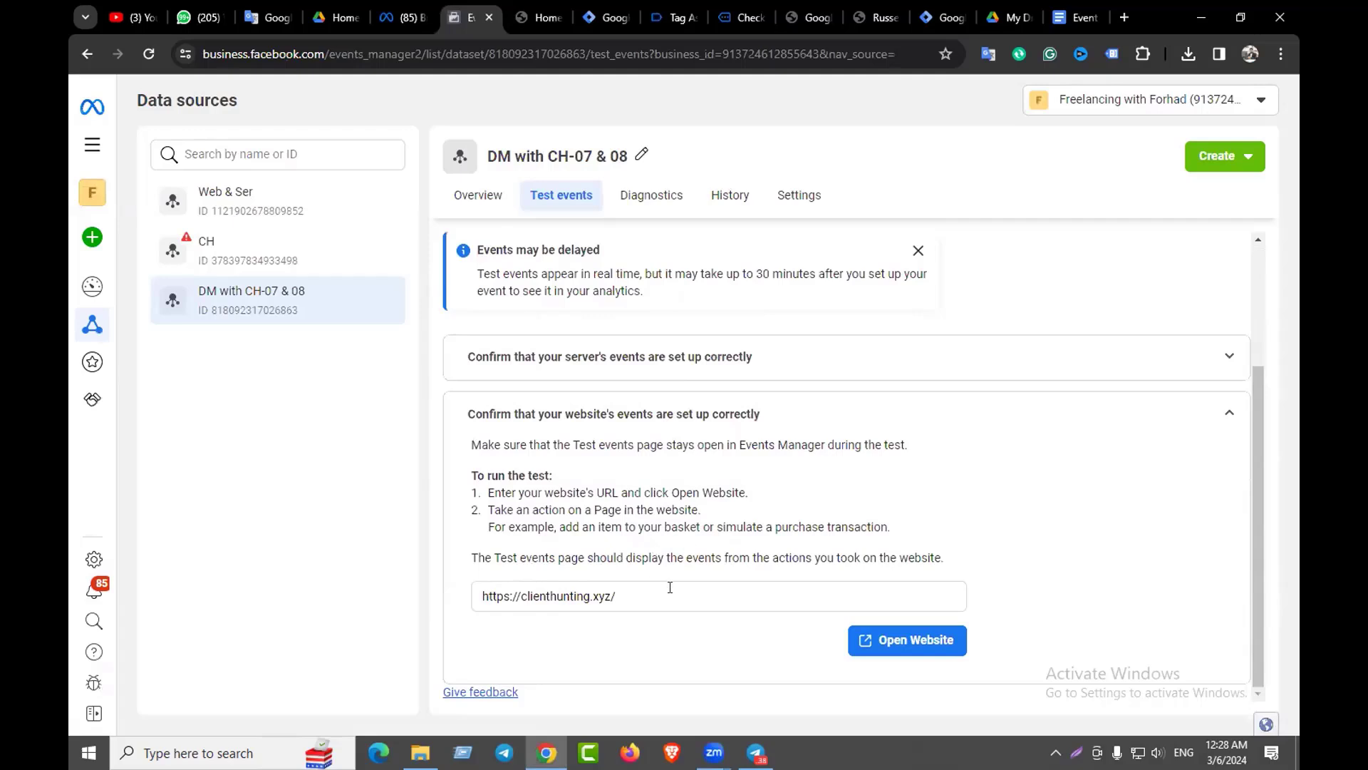
{"action": "left_click", "coordinate": [907, 640]}
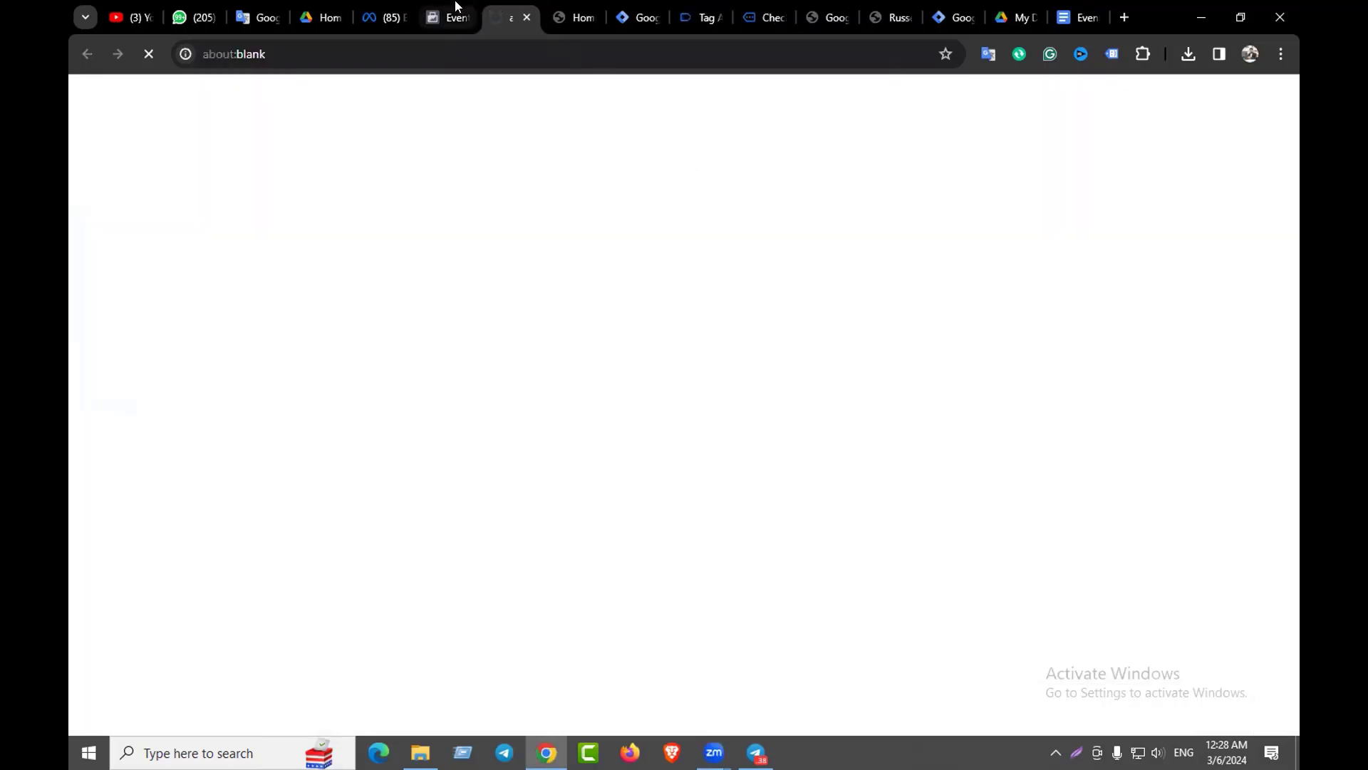
{"action": "left_click", "coordinate": [453, 17]}
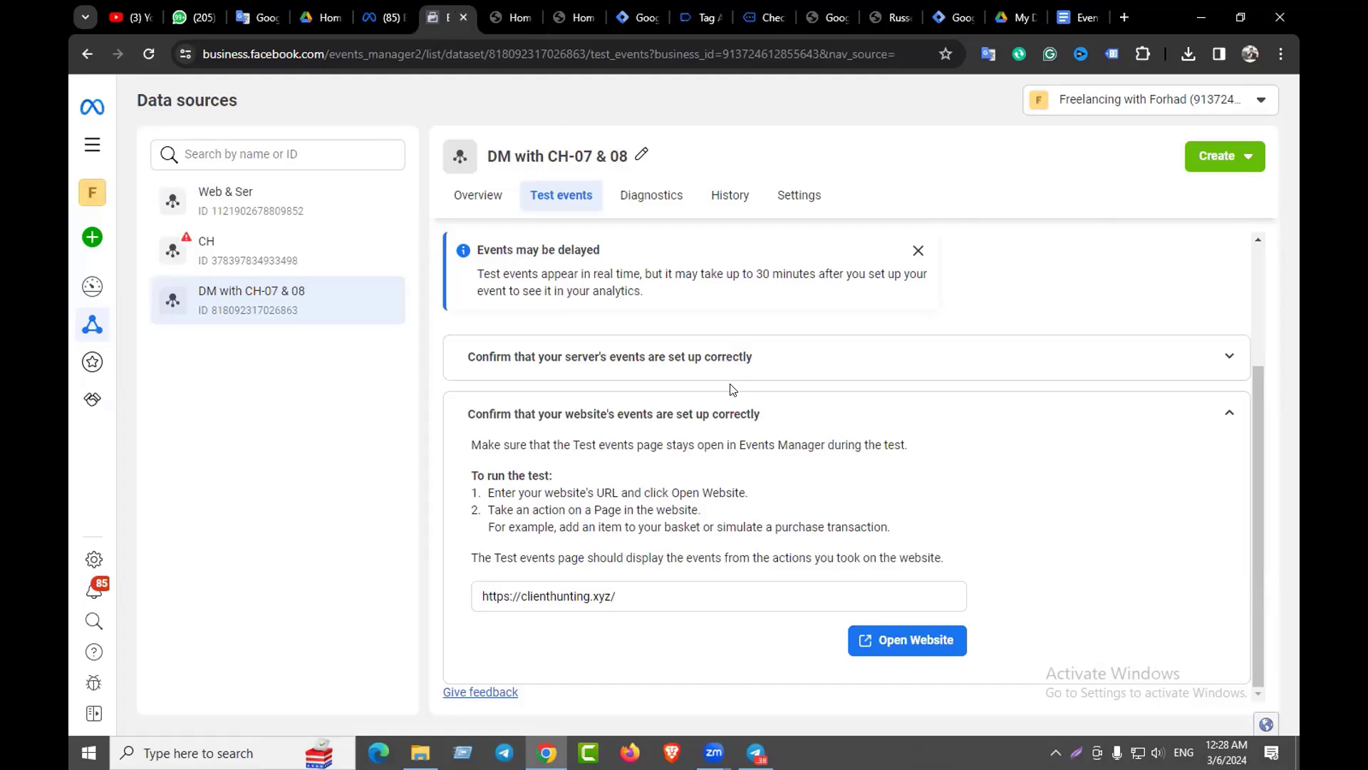
Review the DM with CH-07 & 08 dataset's overview for received activity, ending back on its test events
{"action": "left_click", "coordinate": [478, 195]}
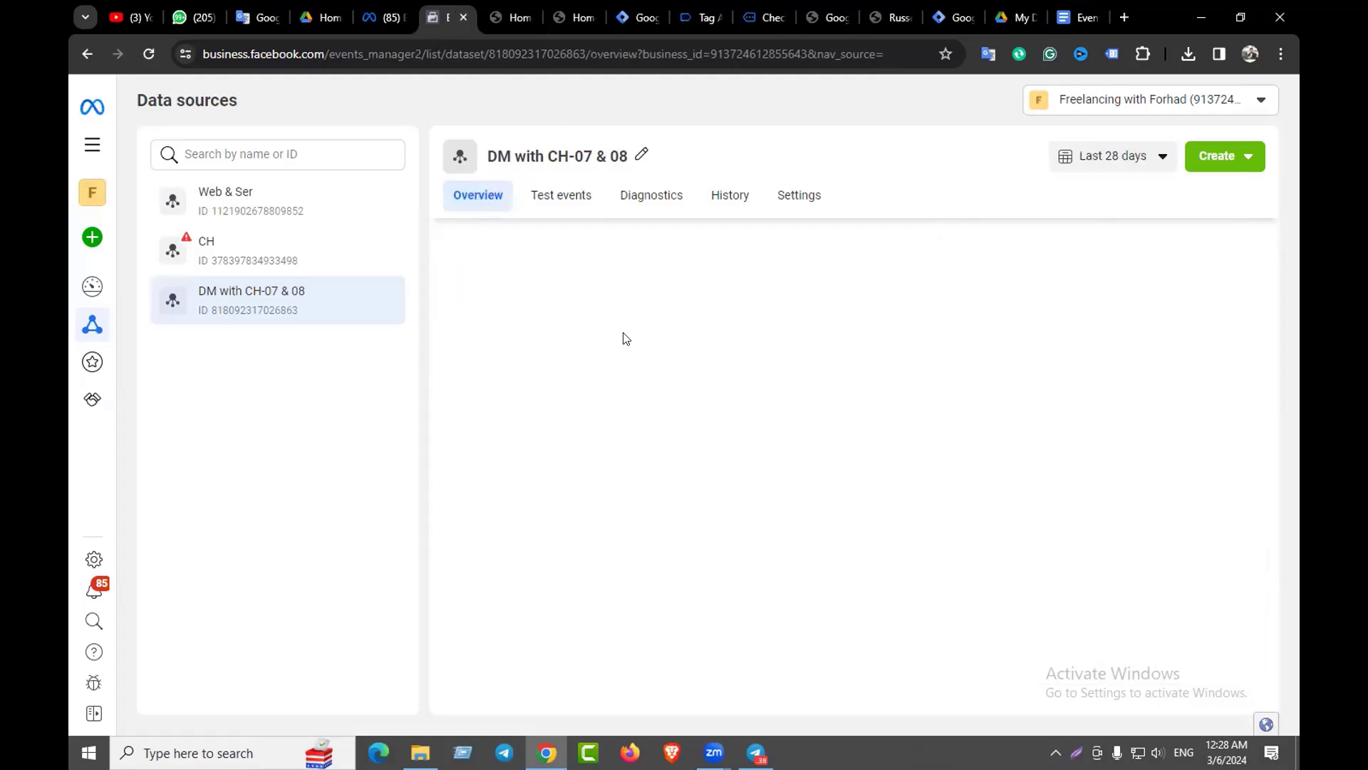
{"action": "scroll", "coordinate": [634, 367], "scroll_direction": "down", "scroll_amount": 7}
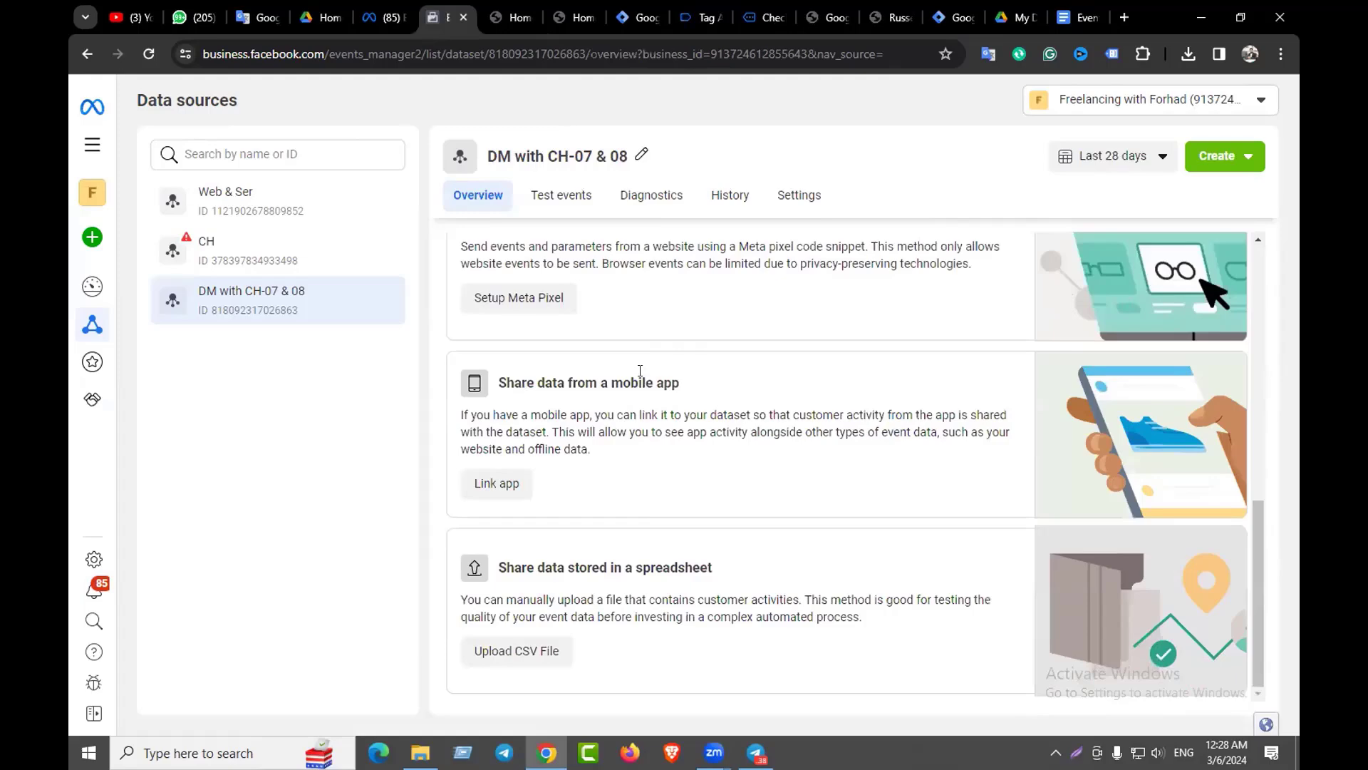
{"action": "scroll", "coordinate": [640, 370], "scroll_direction": "up", "scroll_amount": 5}
{"action": "scroll", "coordinate": [639, 374], "scroll_direction": "up", "scroll_amount": 3}
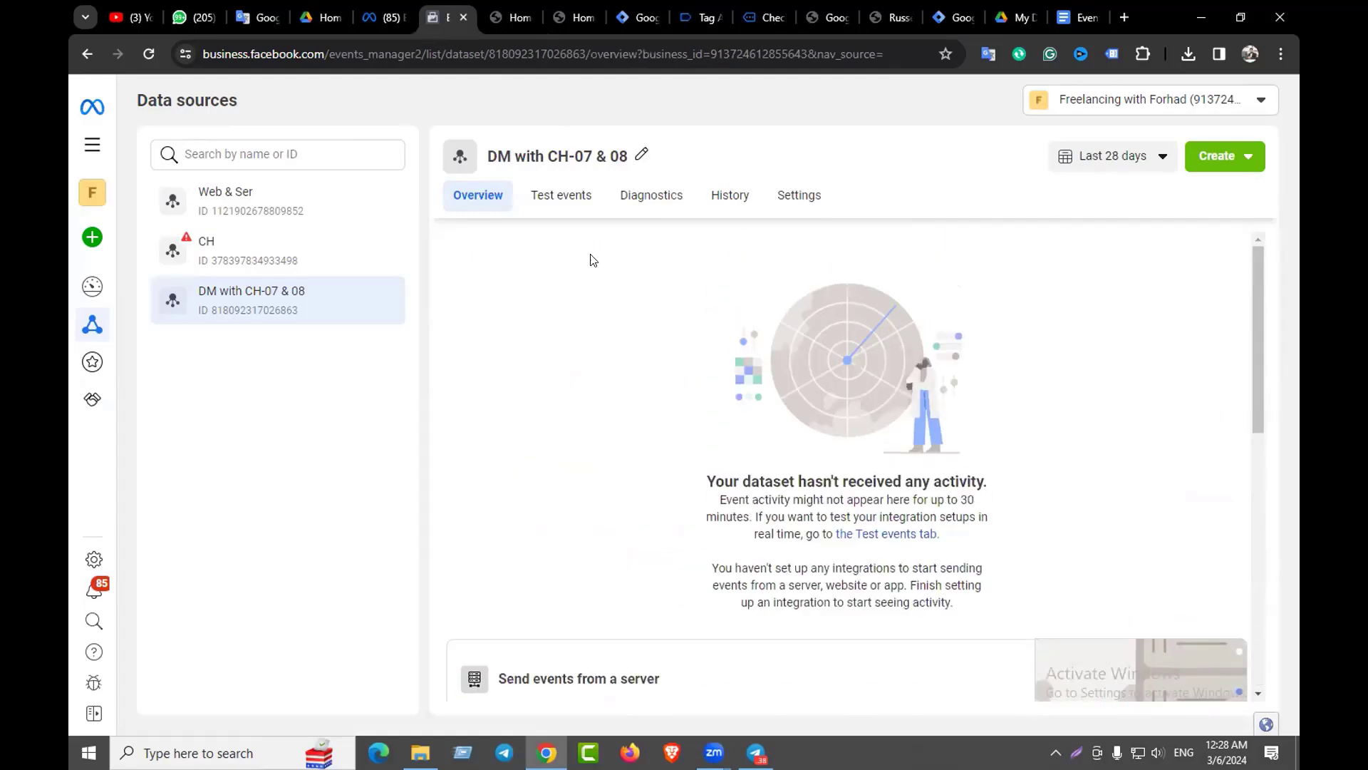
{"action": "left_click", "coordinate": [561, 196]}
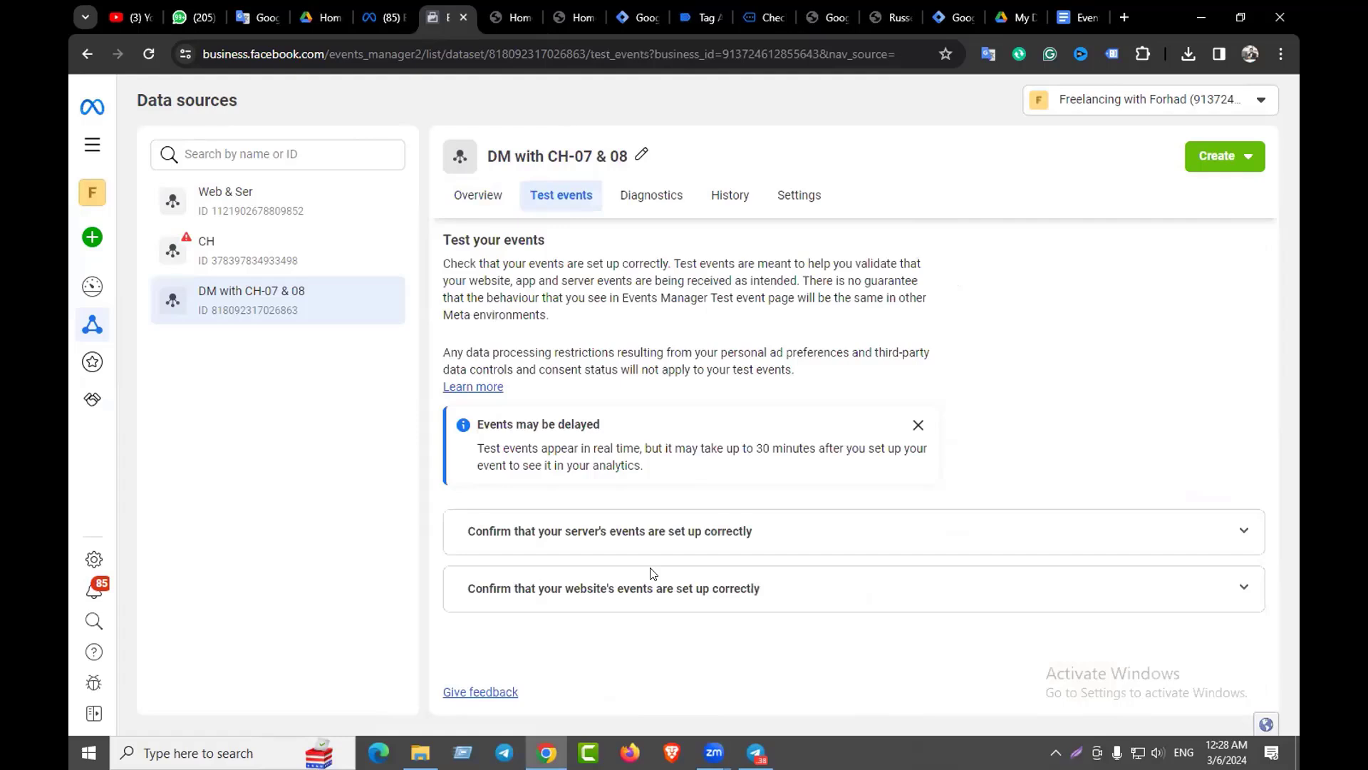
{"action": "left_click", "coordinate": [687, 589]}
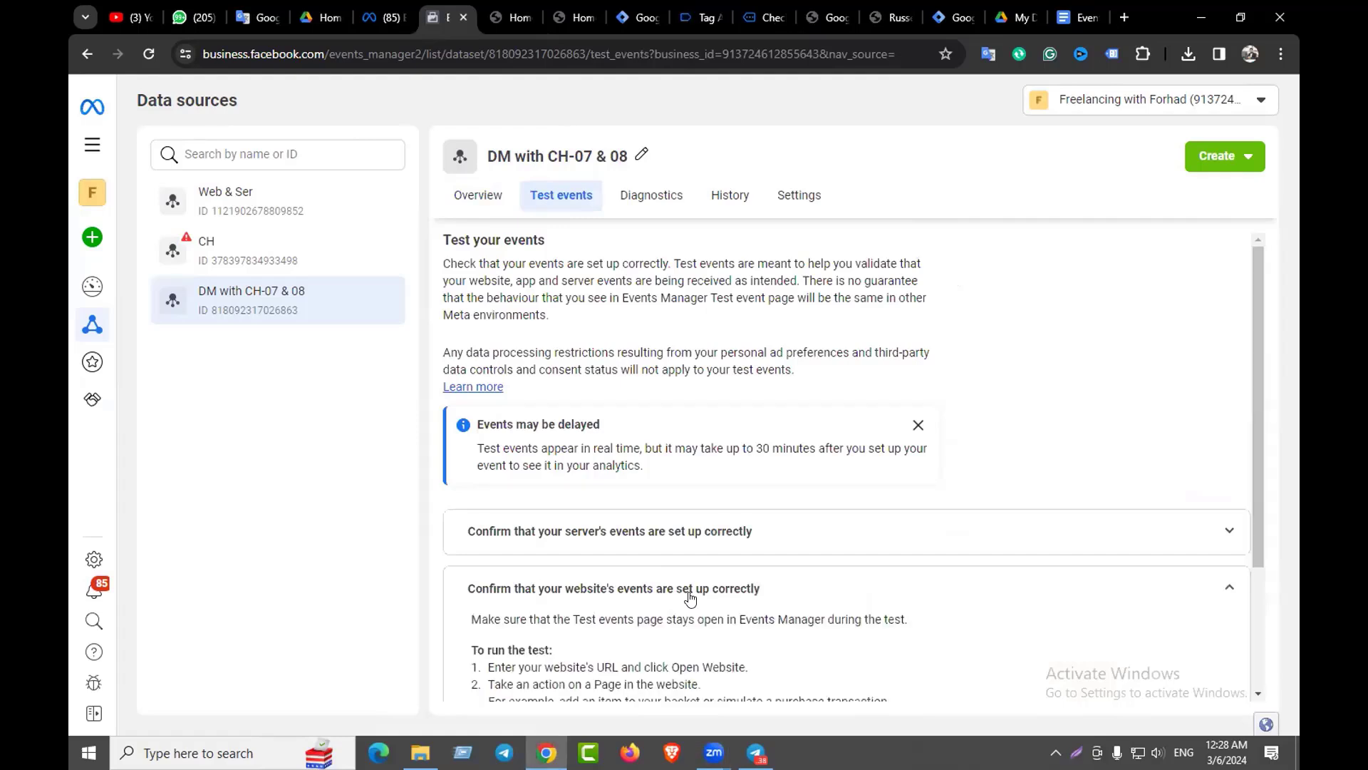
{"action": "scroll", "coordinate": [685, 596], "scroll_direction": "down", "scroll_amount": 3}
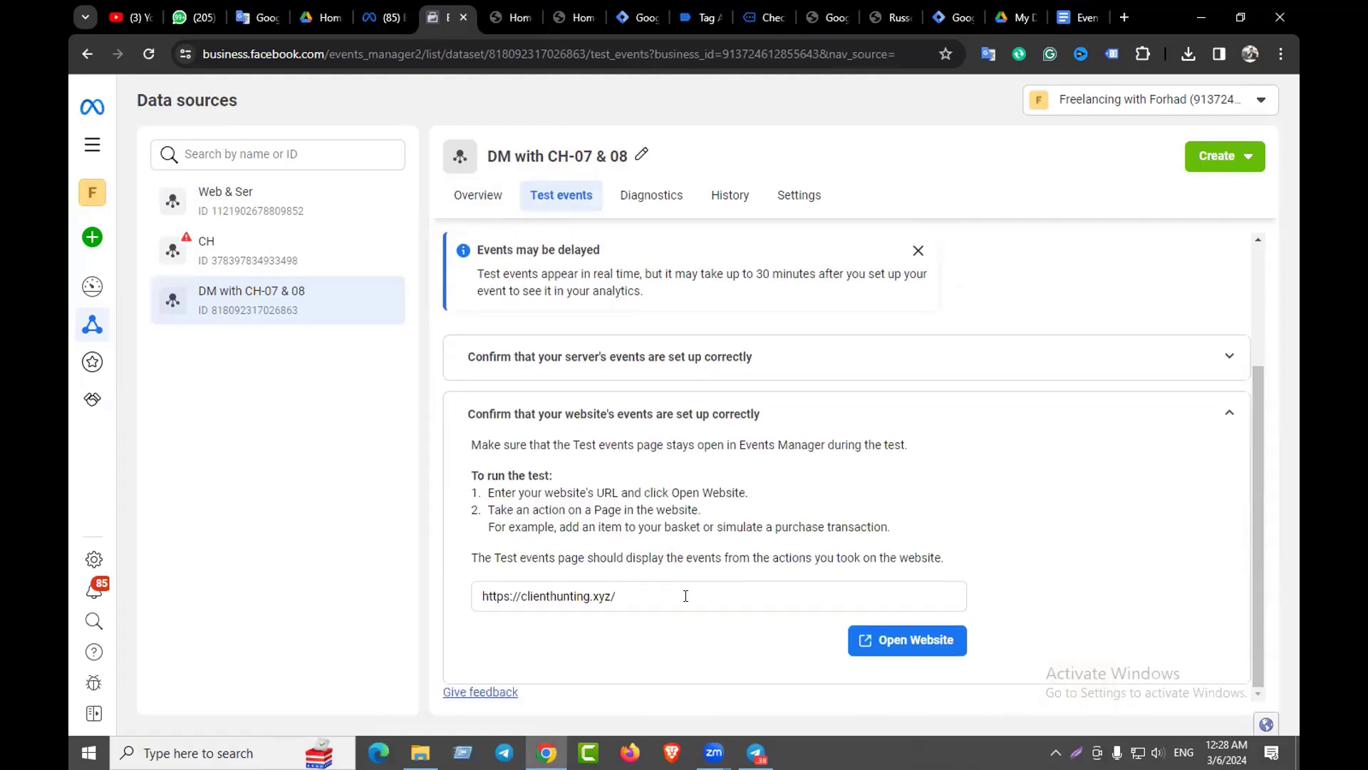
{"action": "left_click", "coordinate": [890, 634]}
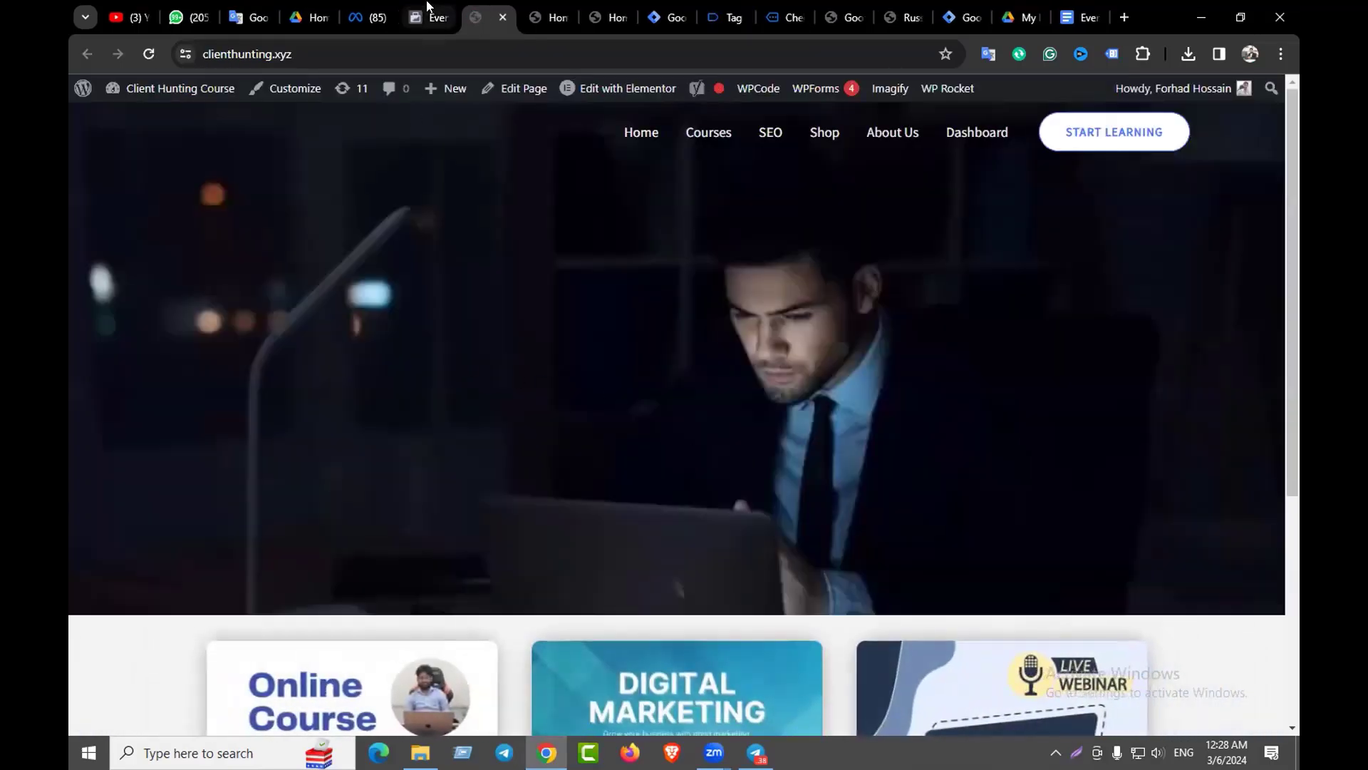
{"action": "left_click", "coordinate": [427, 17]}
{"action": "scroll", "coordinate": [671, 522], "scroll_direction": "up", "scroll_amount": 3}
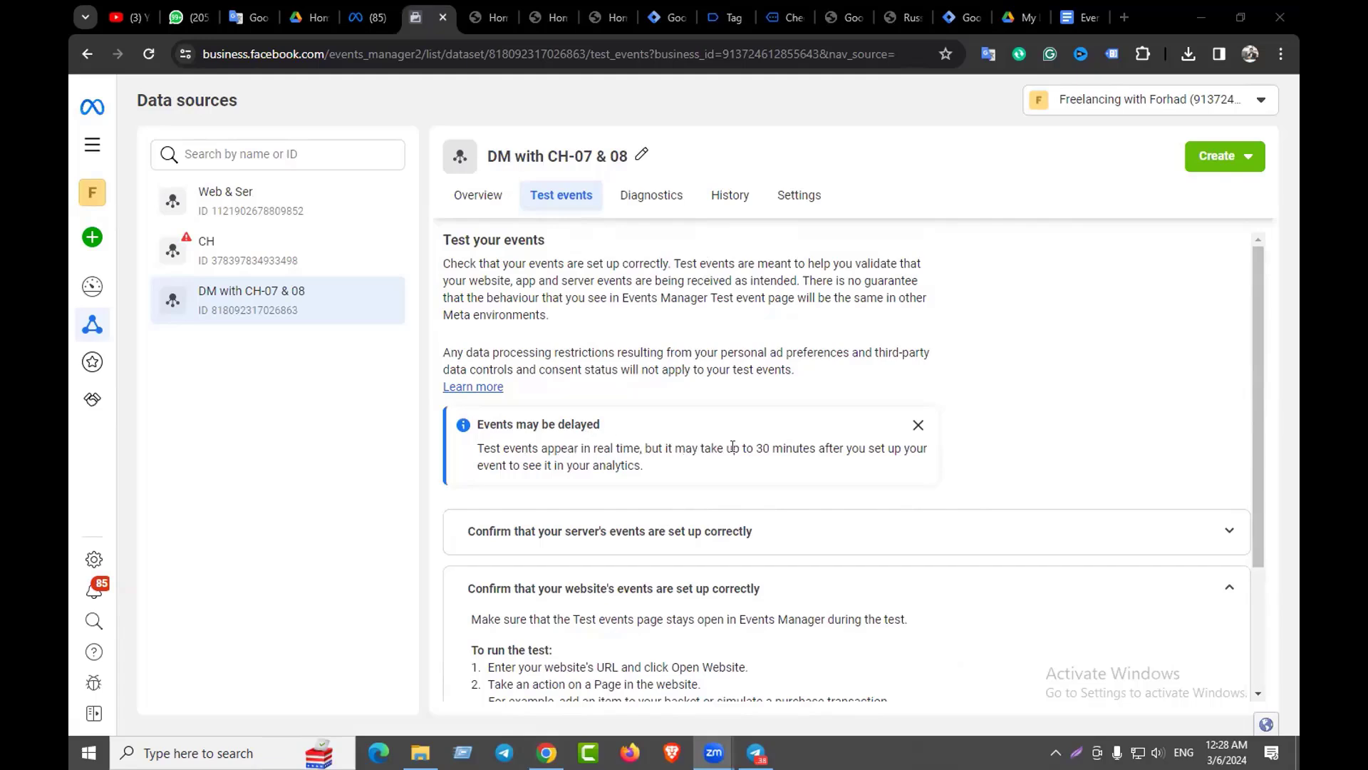
Examine the notice on how long test events may be delayed
{"action": "left_click_drag", "start_coordinate": [756, 448], "coordinate": [783, 447]}
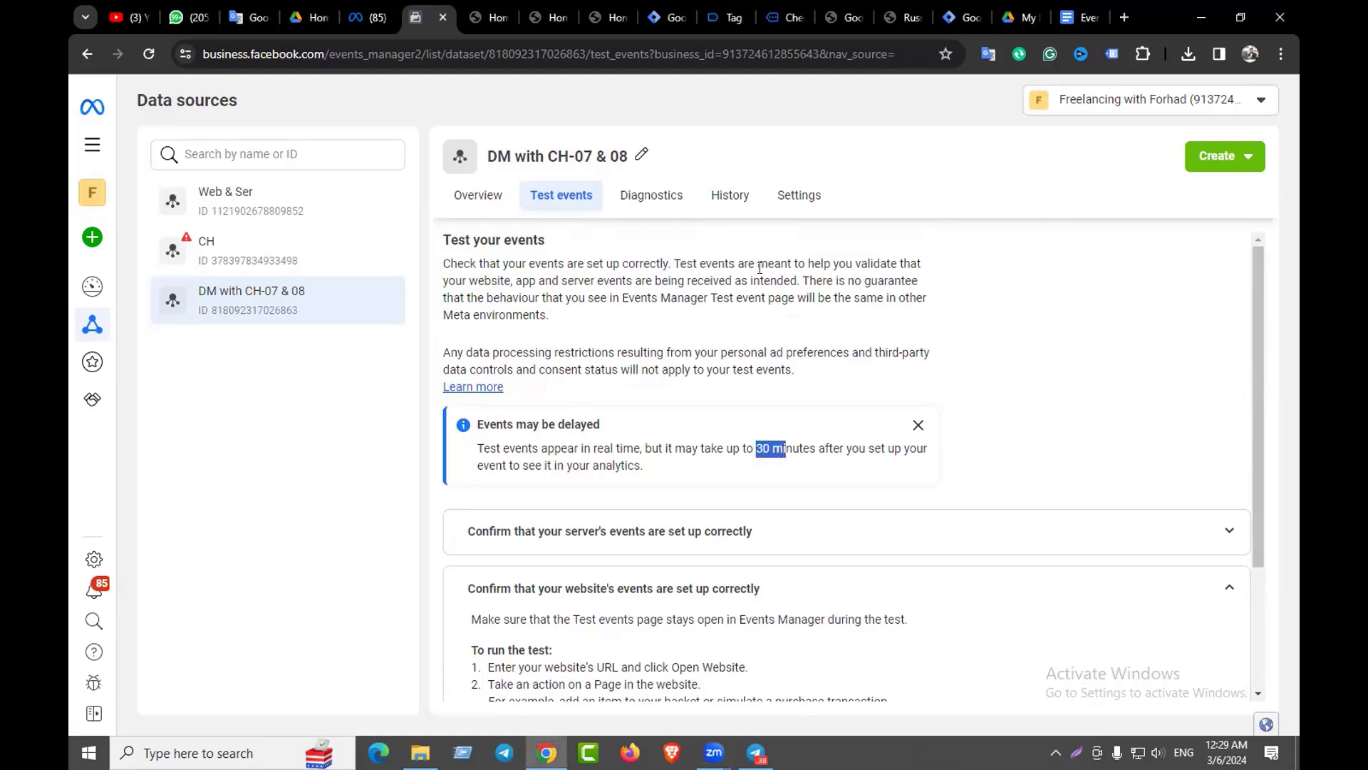
{"action": "left_click", "coordinate": [763, 132]}
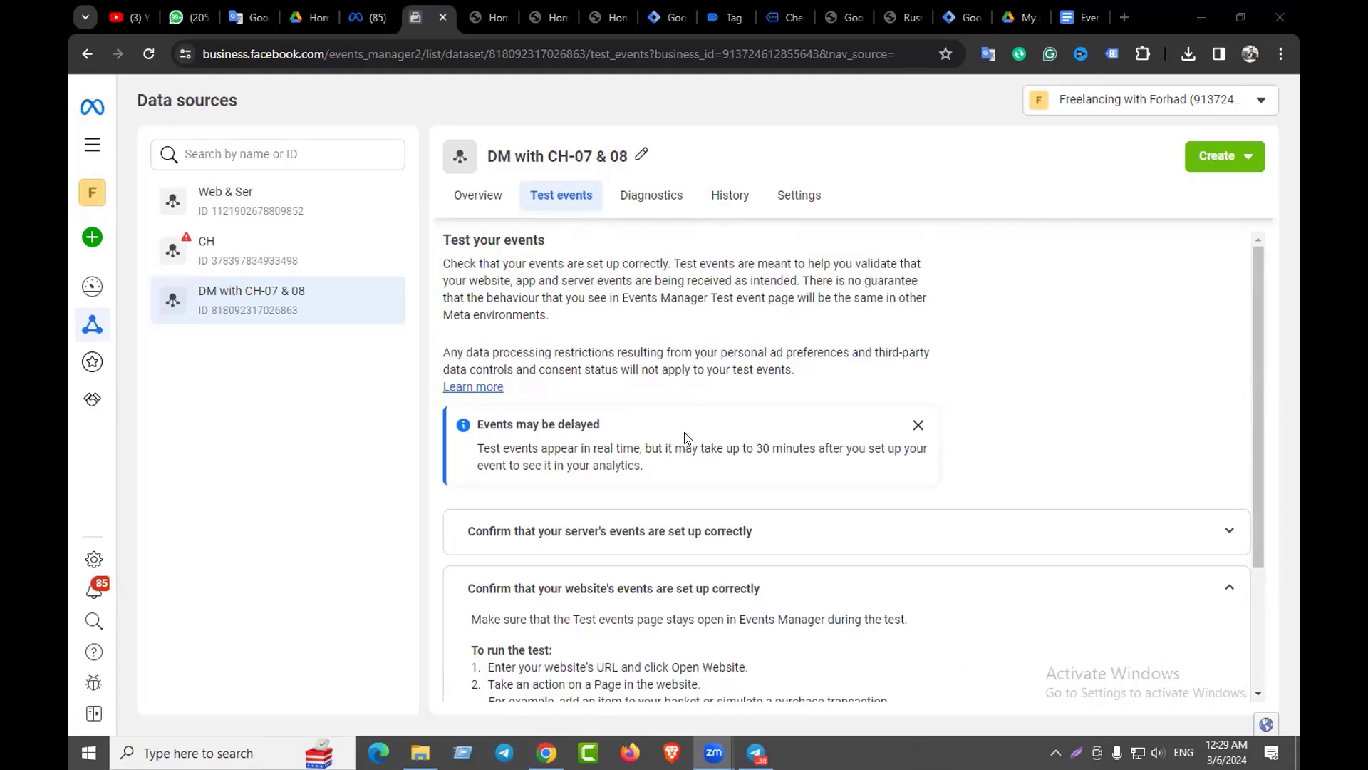
{"action": "left_click", "coordinate": [629, 86]}
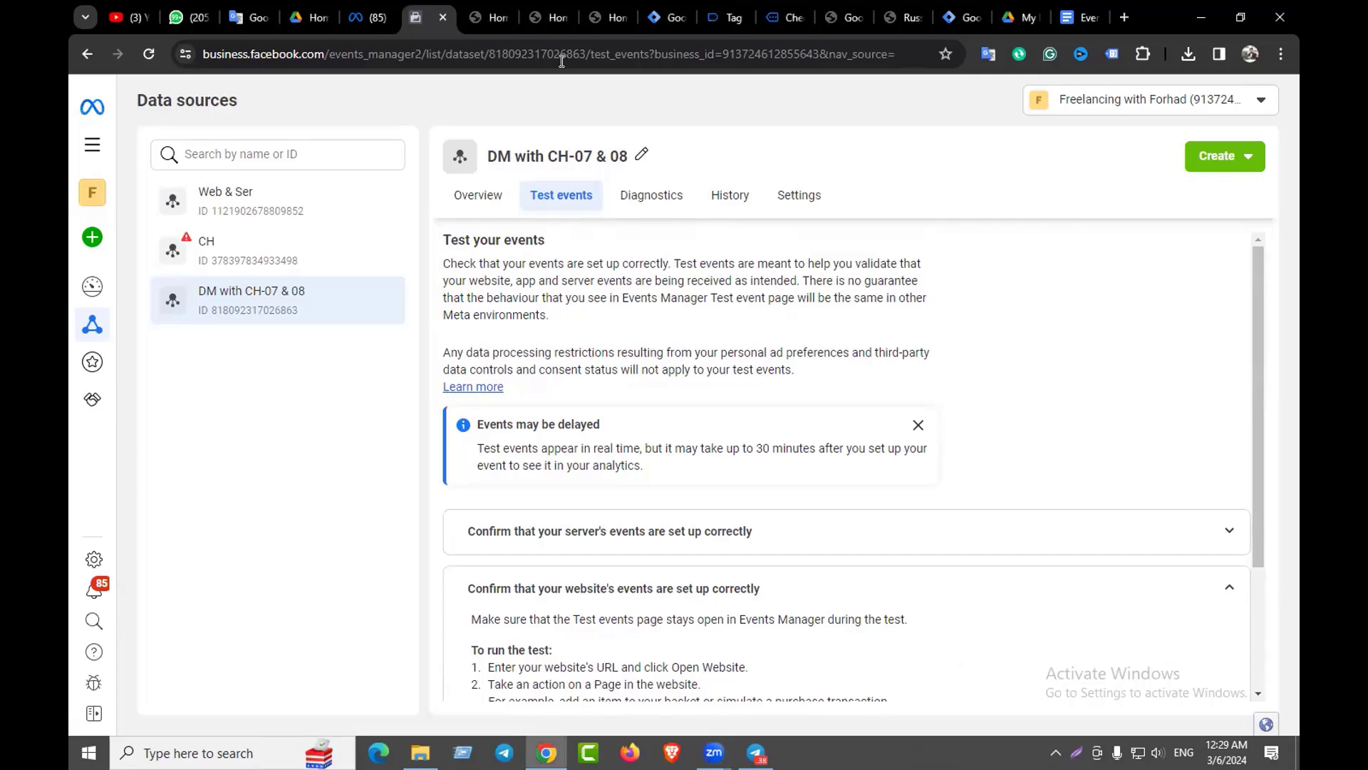
Close an extra clienthunting.xyz tab and reload the DM with CH-07 & 08 dataset's test events page
{"action": "left_click", "coordinate": [492, 6]}
{"action": "left_click", "coordinate": [503, 17]}
{"action": "left_click", "coordinate": [503, 17]}
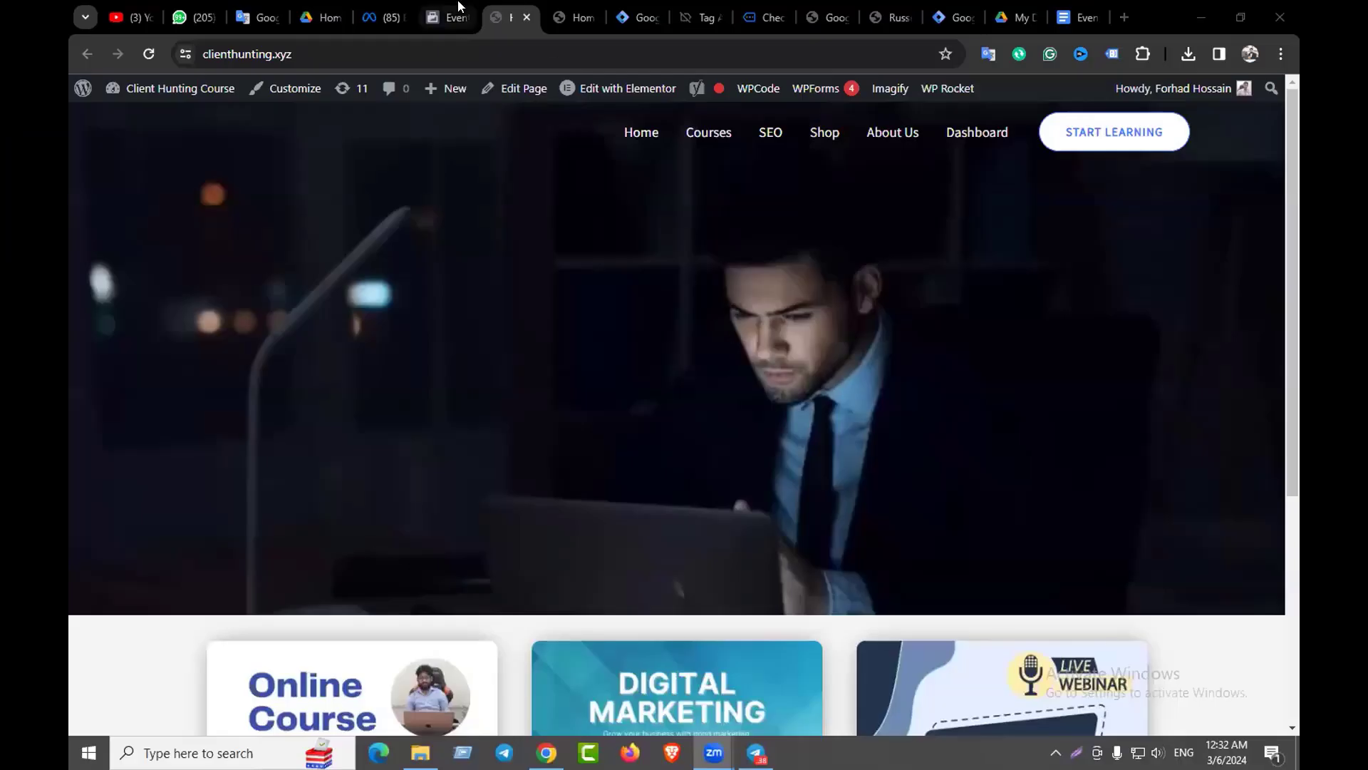
{"action": "left_click", "coordinate": [458, 9]}
{"action": "left_click", "coordinate": [148, 53]}
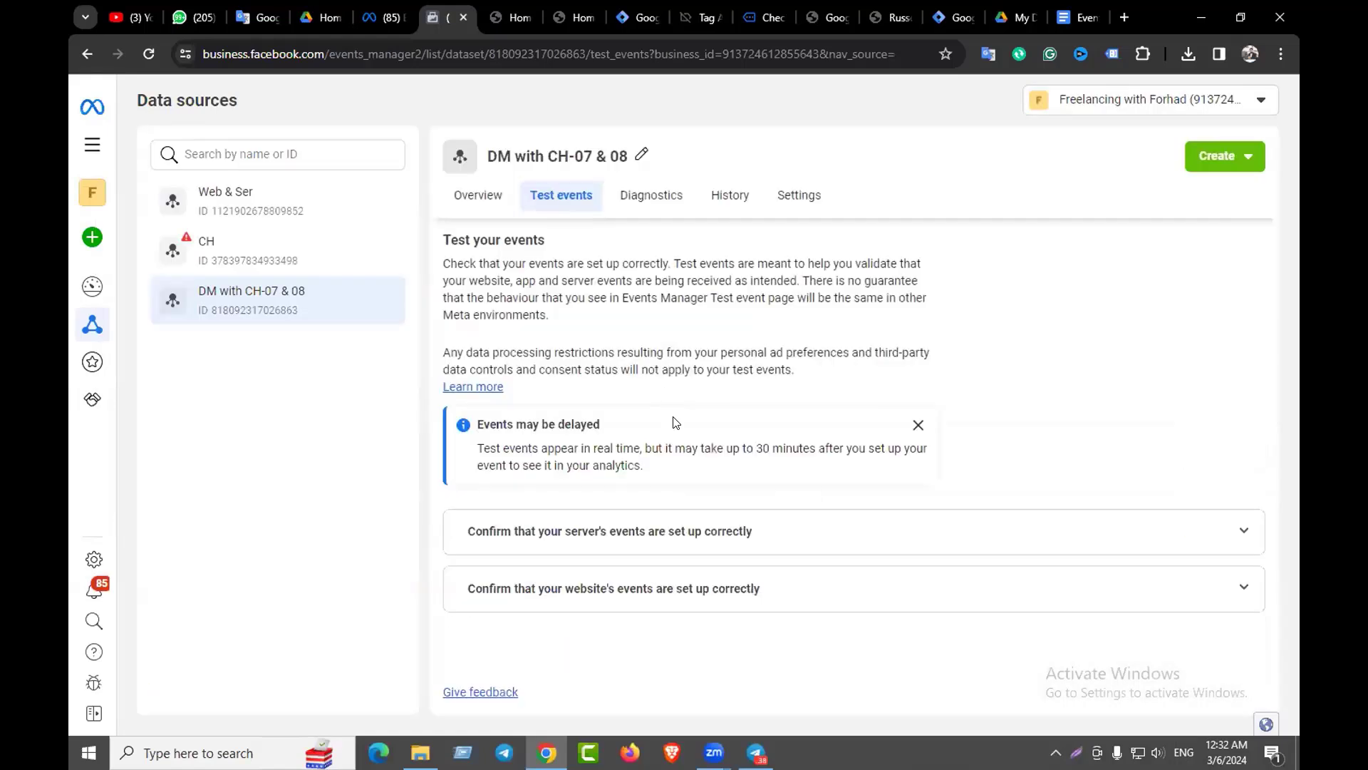
Check the dataset's overview for received activity and open the website events check on its test events page
{"action": "left_click", "coordinate": [492, 207]}
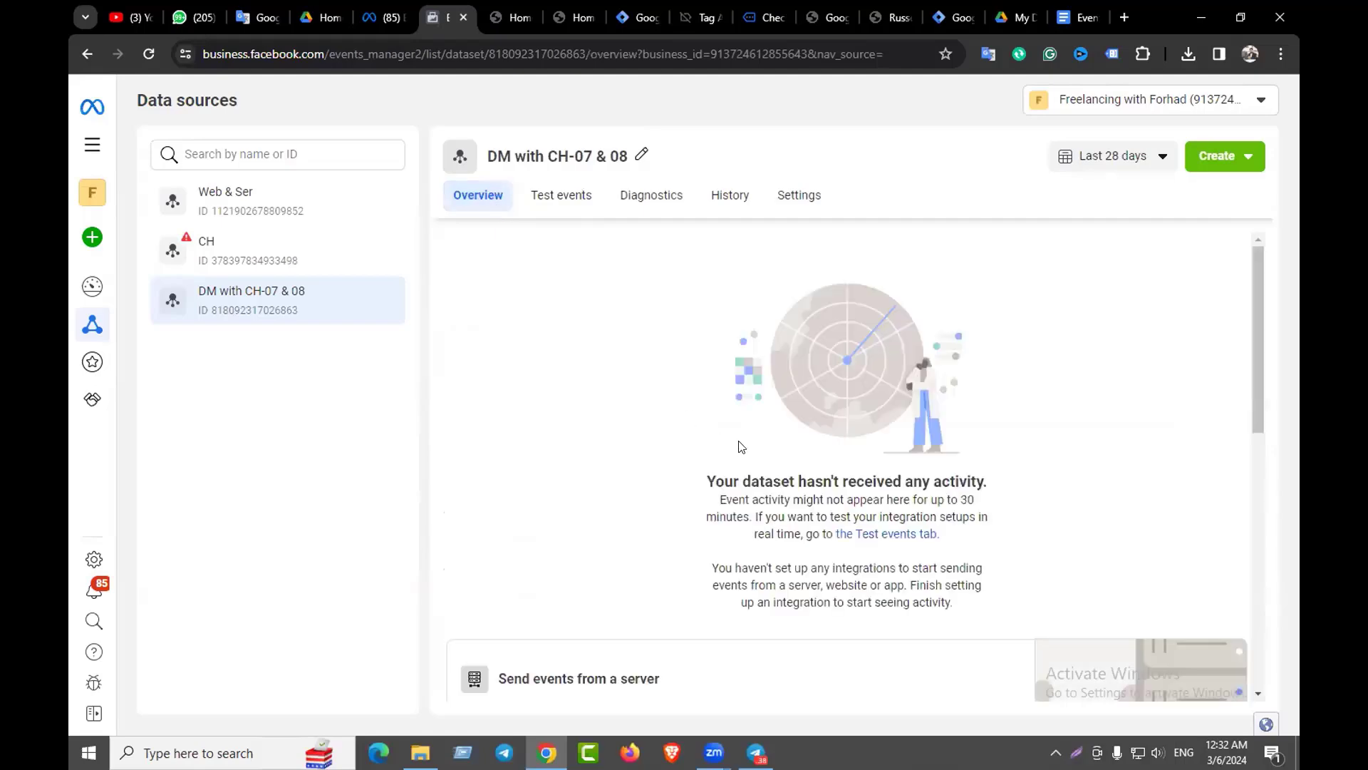
{"action": "scroll", "coordinate": [741, 449], "scroll_direction": "down", "scroll_amount": 3}
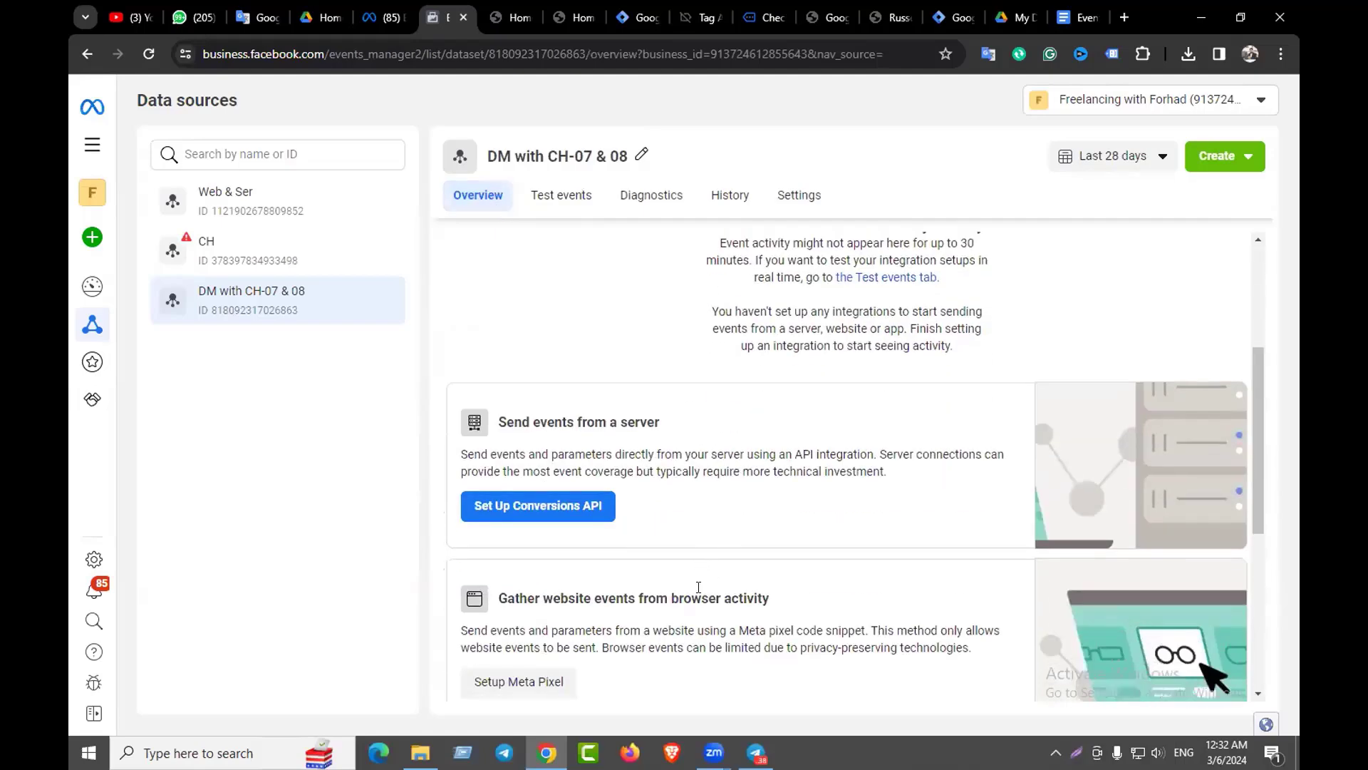
{"action": "scroll", "coordinate": [677, 499], "scroll_direction": "up", "scroll_amount": 3}
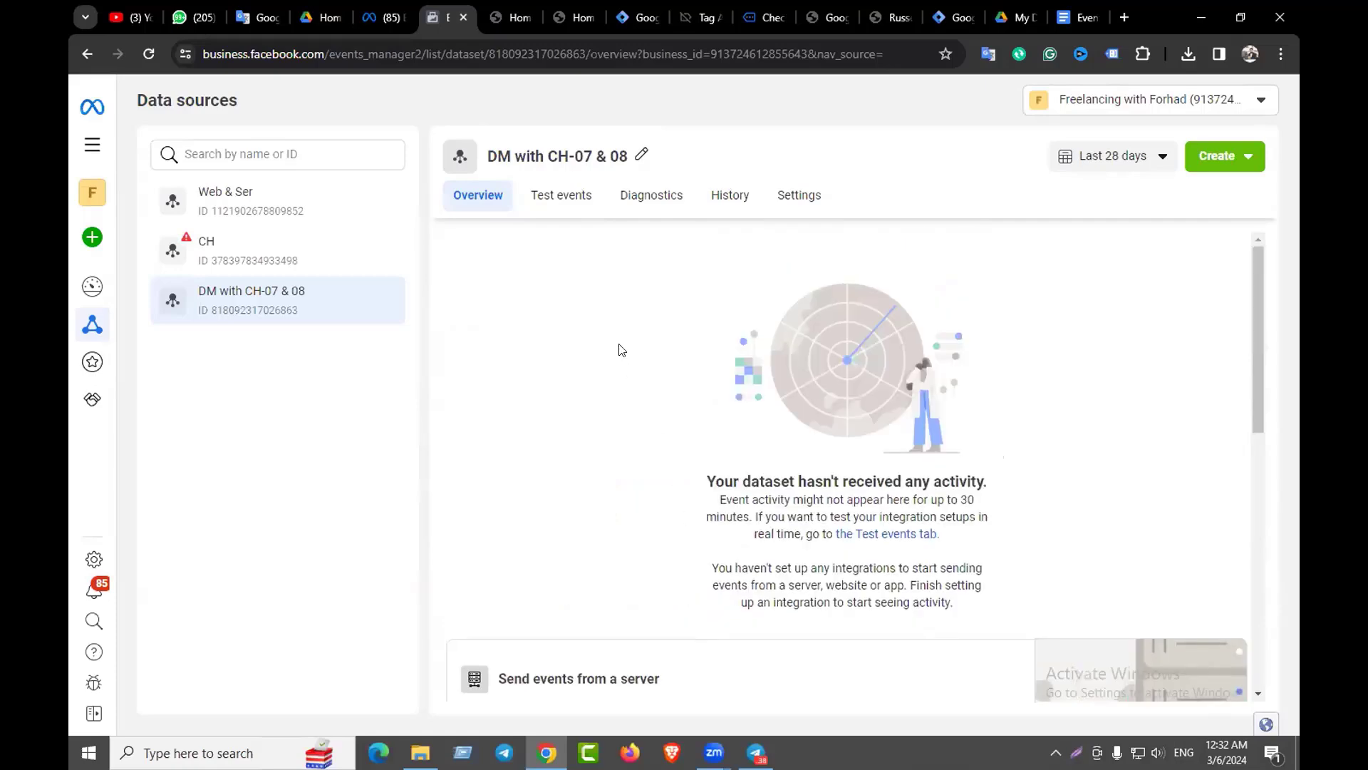
{"action": "left_click", "coordinate": [561, 195]}
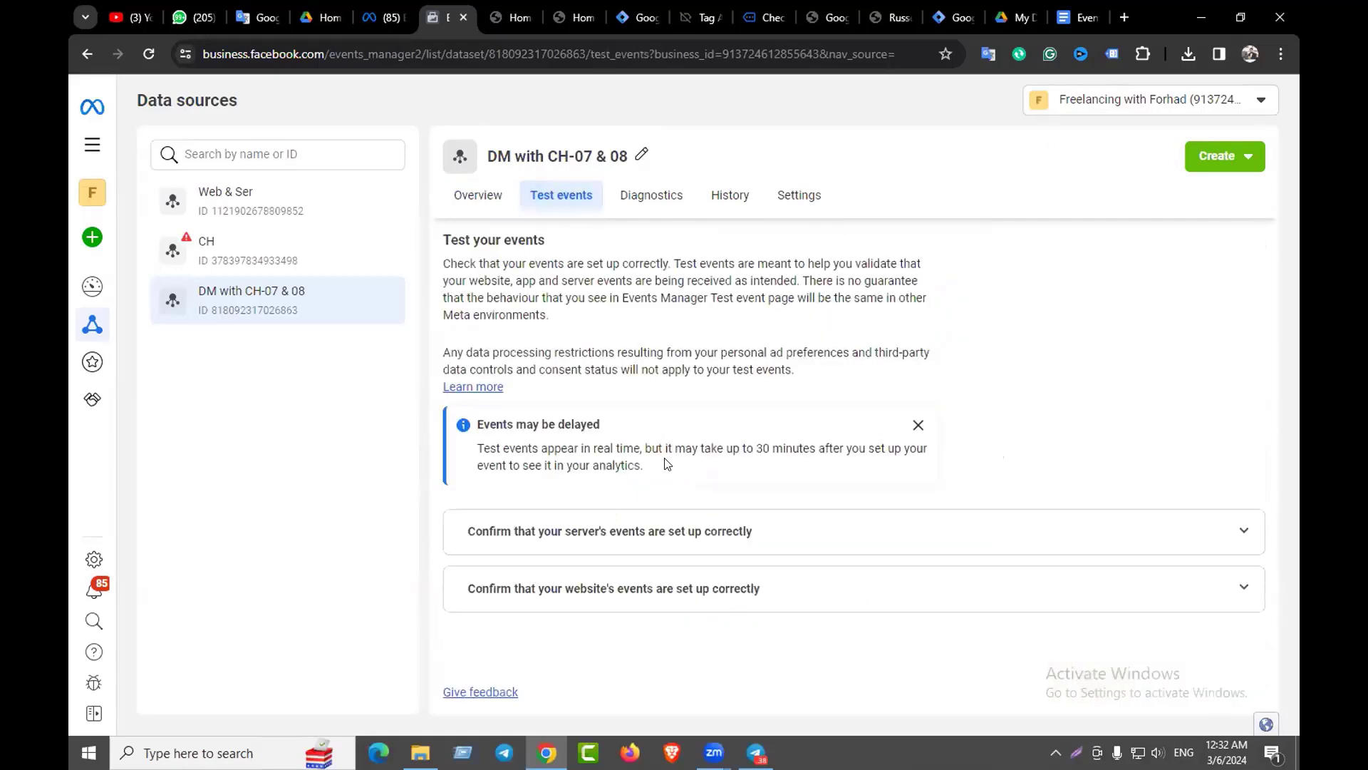
{"action": "left_click", "coordinate": [657, 589]}
{"action": "scroll", "coordinate": [649, 585], "scroll_direction": "down", "scroll_amount": 3}
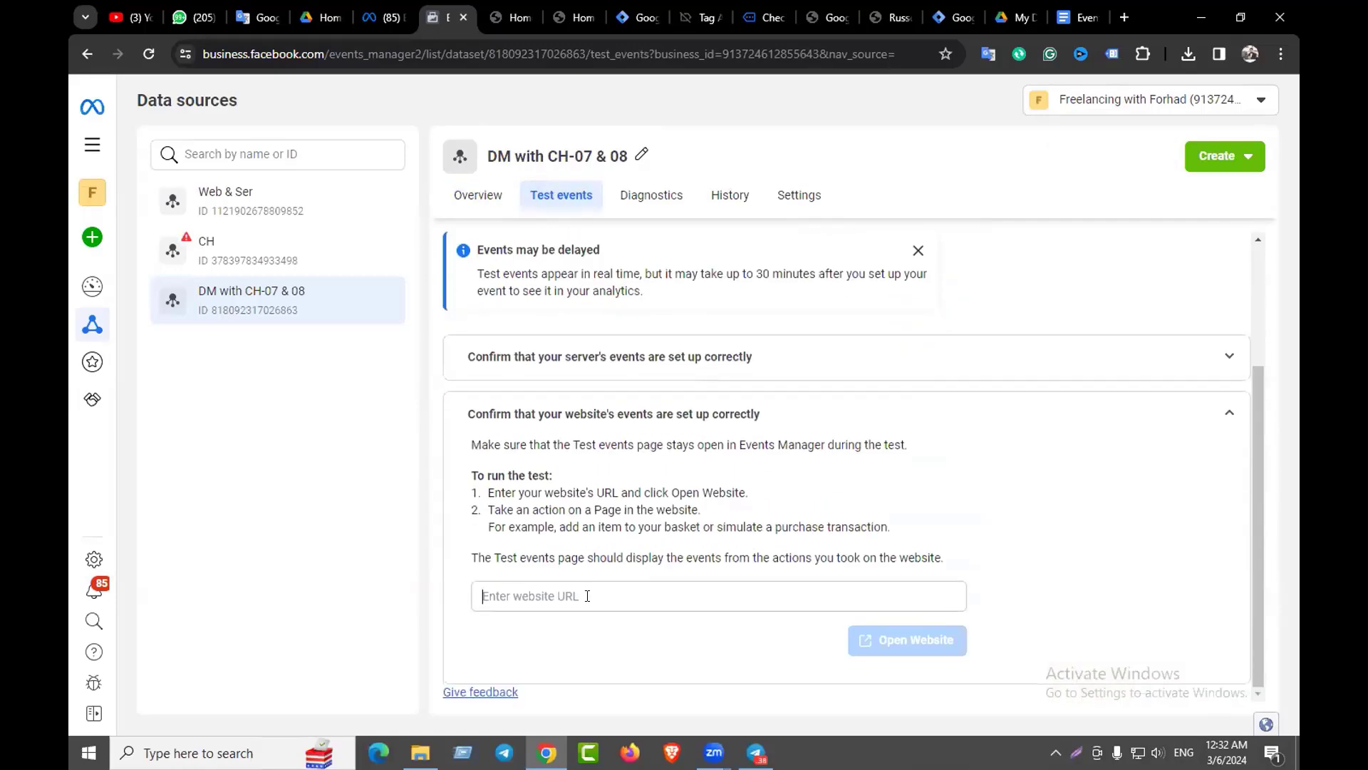
{"action": "right_click", "coordinate": [613, 585]}
{"action": "left_click", "coordinate": [610, 375]}
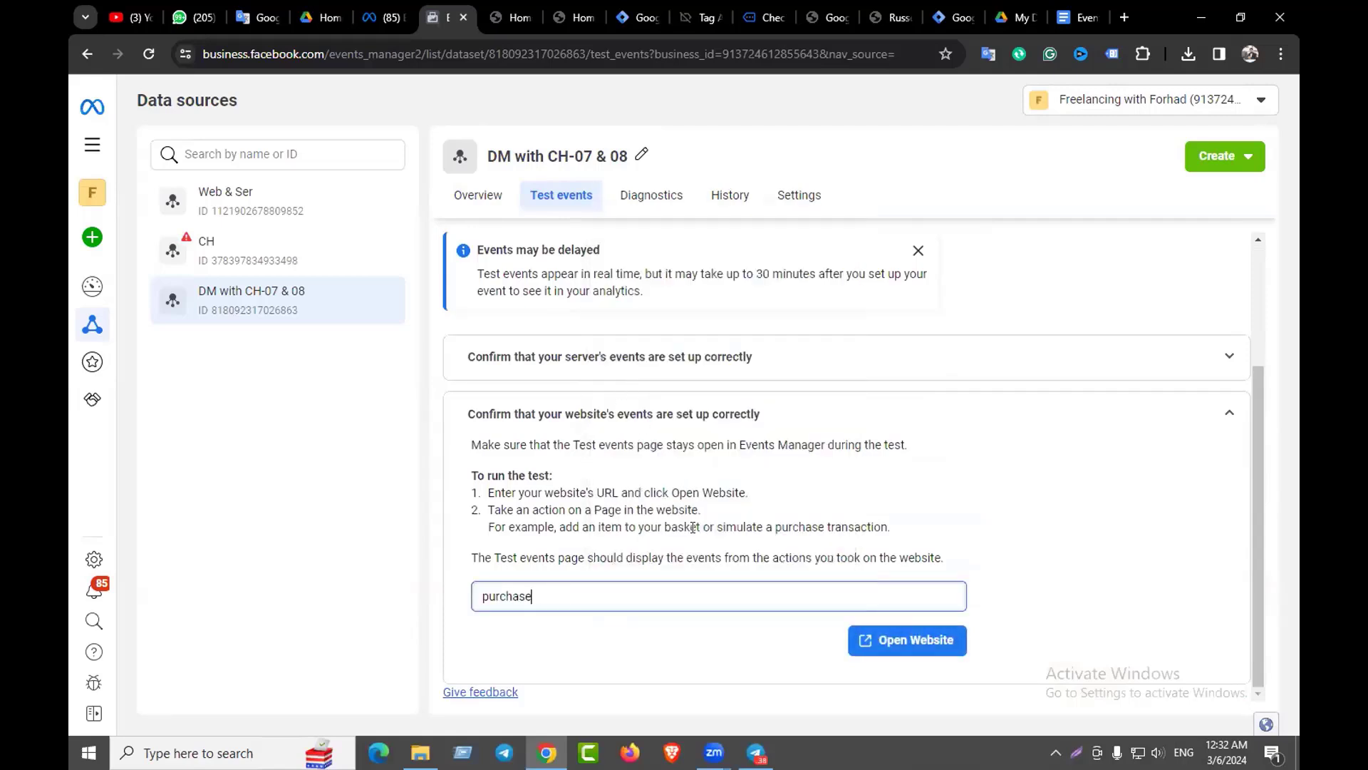
{"action": "left_click_drag", "start_coordinate": [533, 595], "coordinate": [457, 601]}
{"action": "key", "text": "BackSpace"}
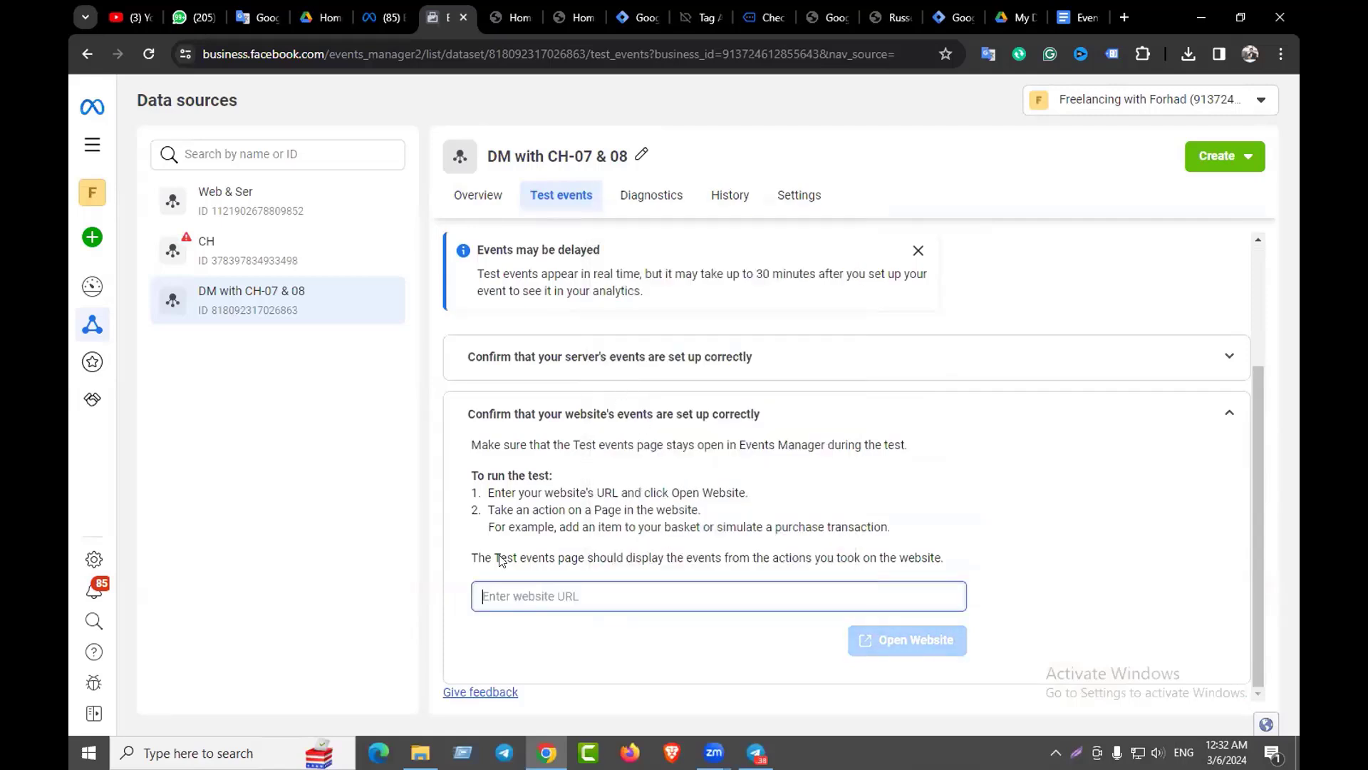
Copy the clienthunting.xyz address from the open site, enter it as the test URL and launch the website
{"action": "left_click", "coordinate": [574, 8]}
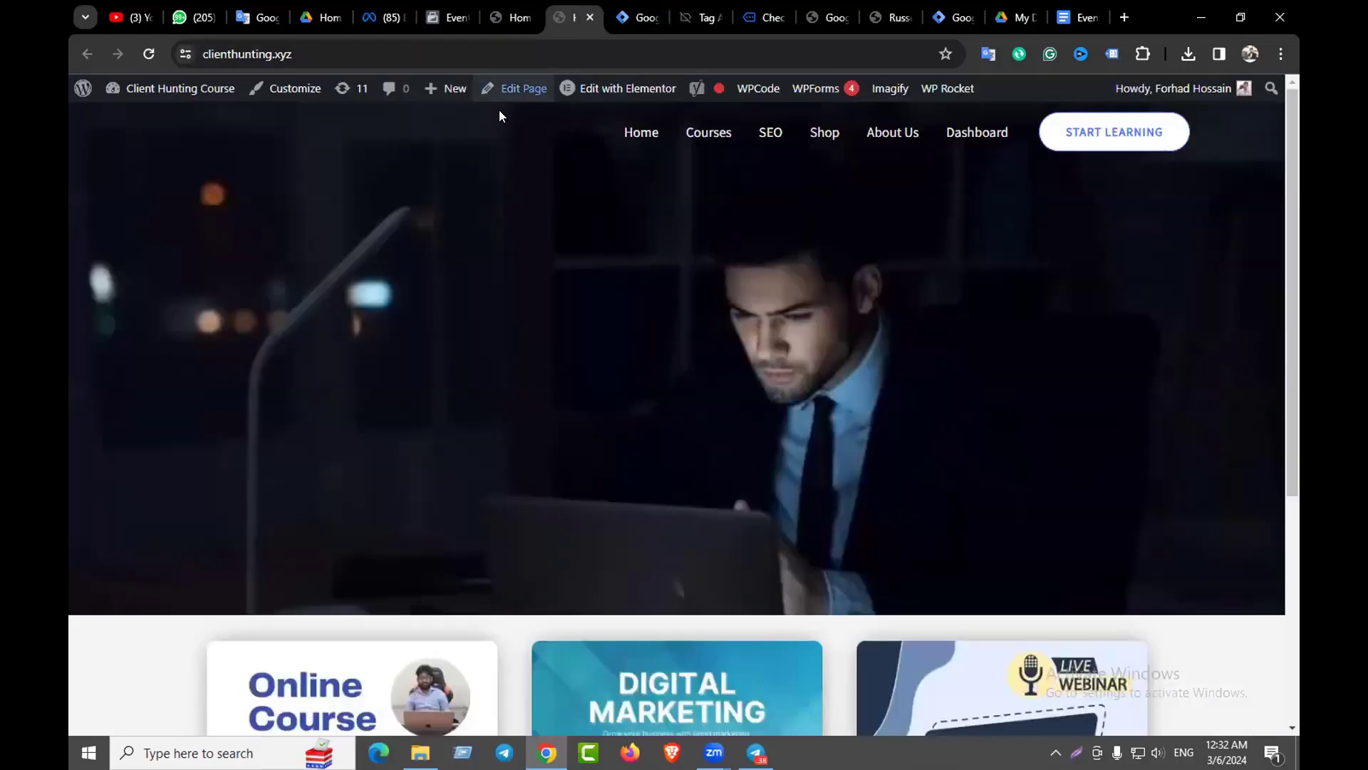
{"action": "left_click", "coordinate": [252, 58]}
{"action": "key", "text": "ctrl+c"}
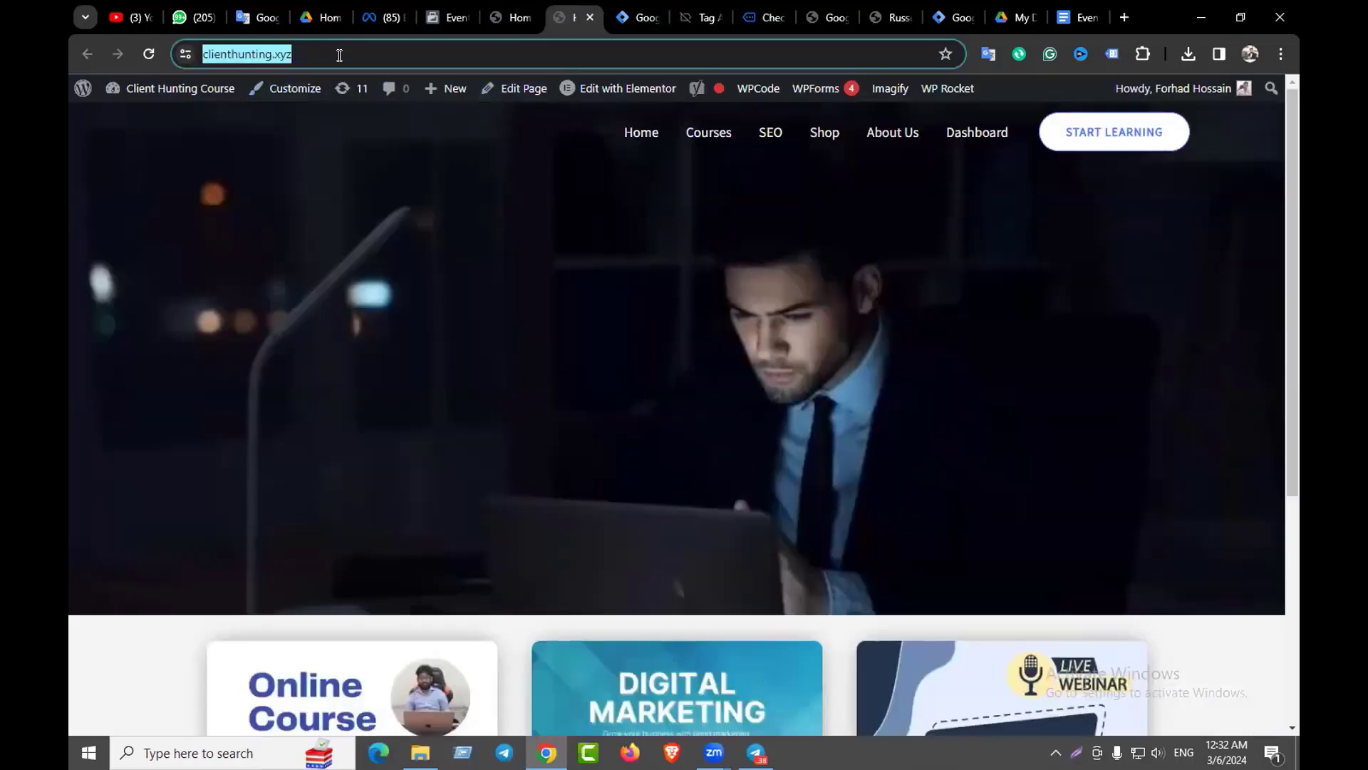
{"action": "left_click", "coordinate": [448, 18]}
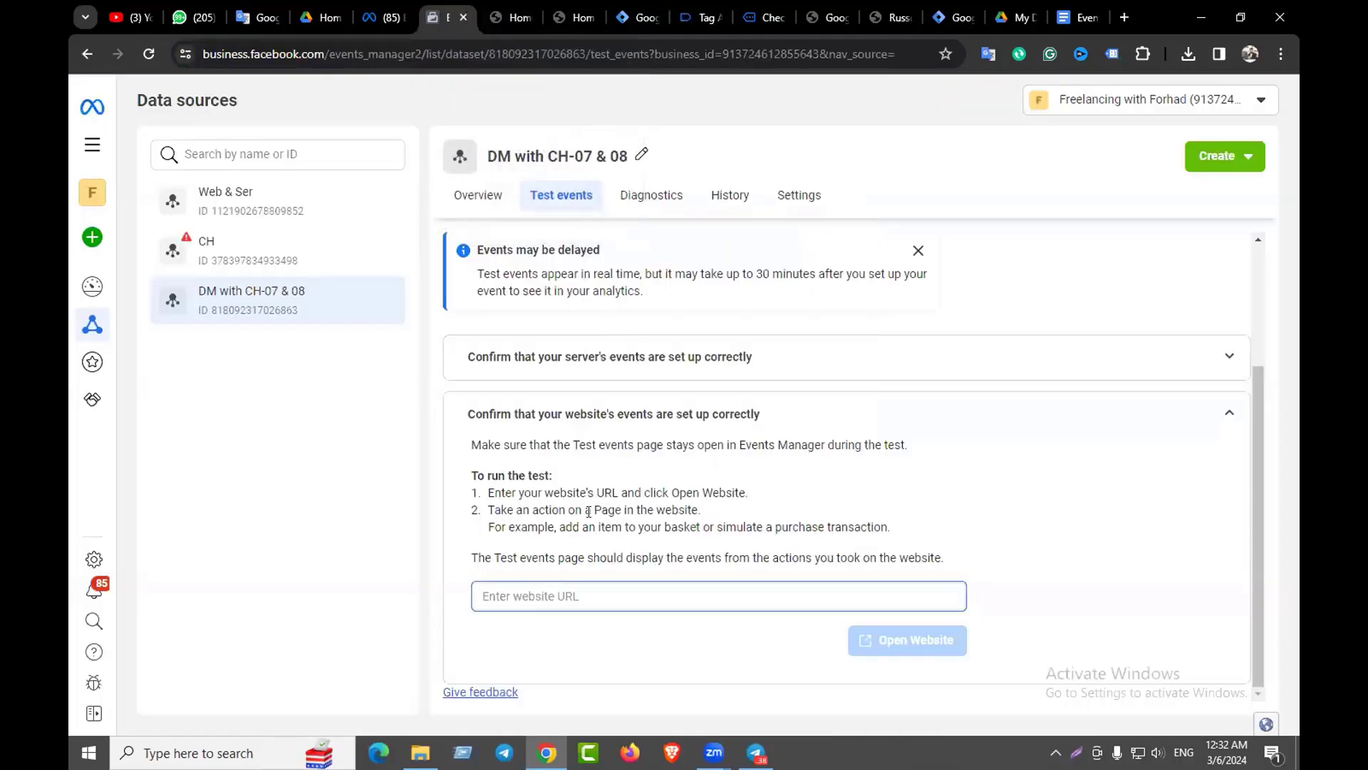
{"action": "key", "text": "ctrl+v"}
{"action": "left_click", "coordinate": [934, 641]}
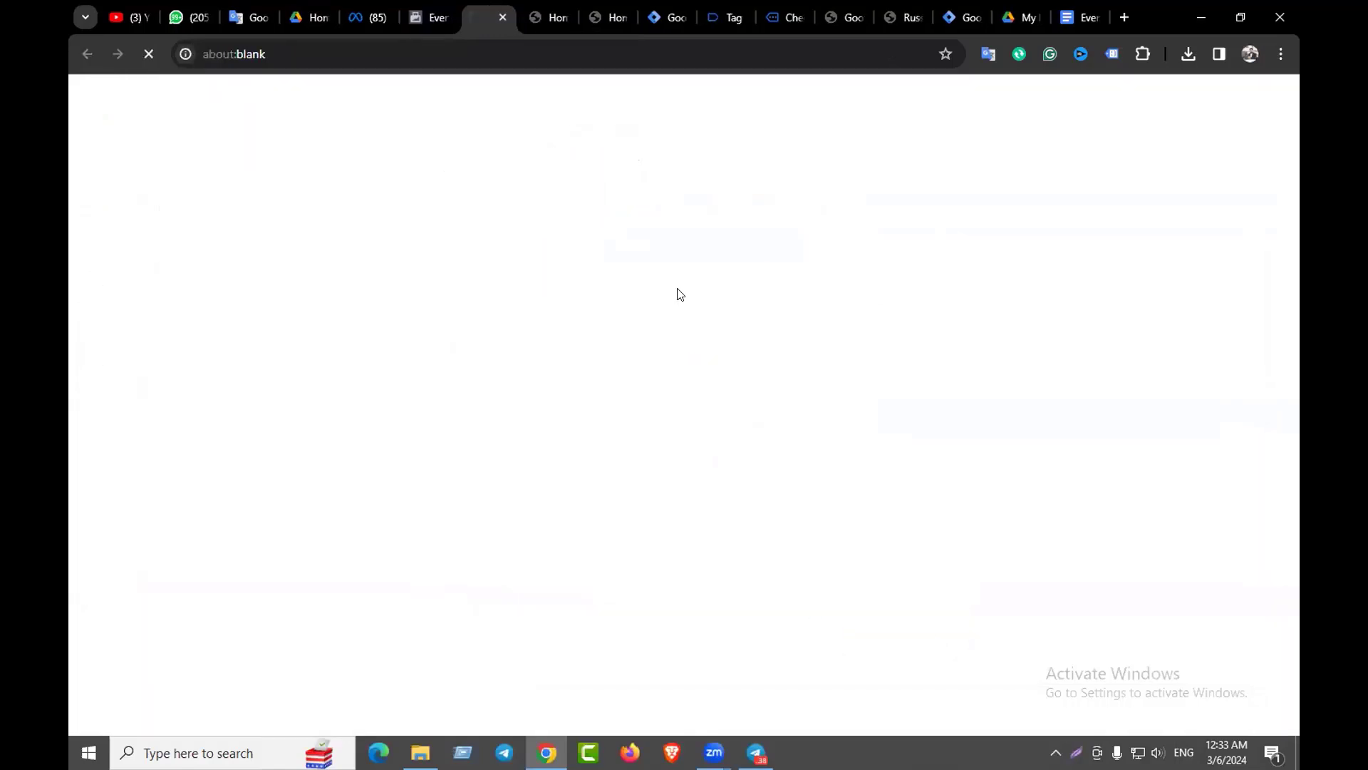
Close the duplicate clienthunting.xyz tabs and return to the dataset's test events page
{"action": "left_click", "coordinate": [560, 18]}
{"action": "left_click", "coordinate": [562, 19]}
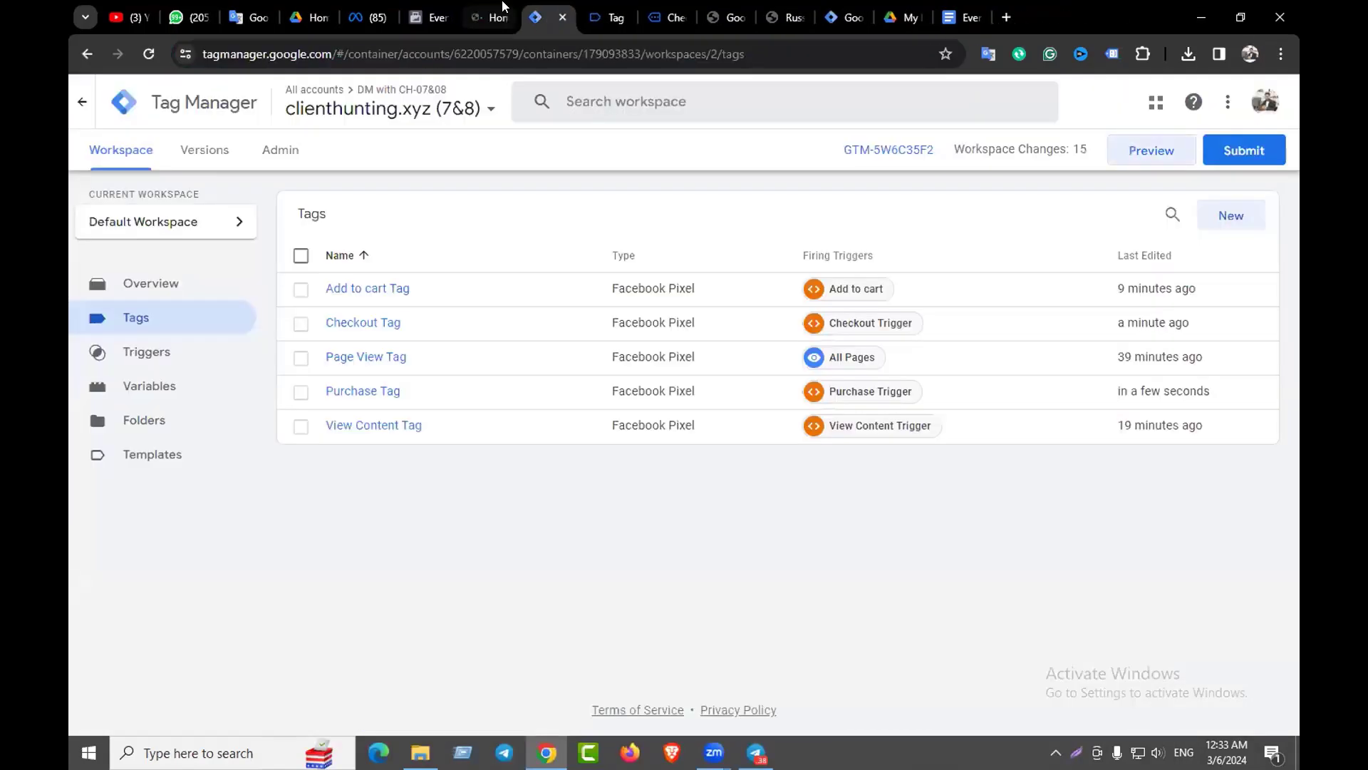
{"action": "left_click", "coordinate": [499, 15]}
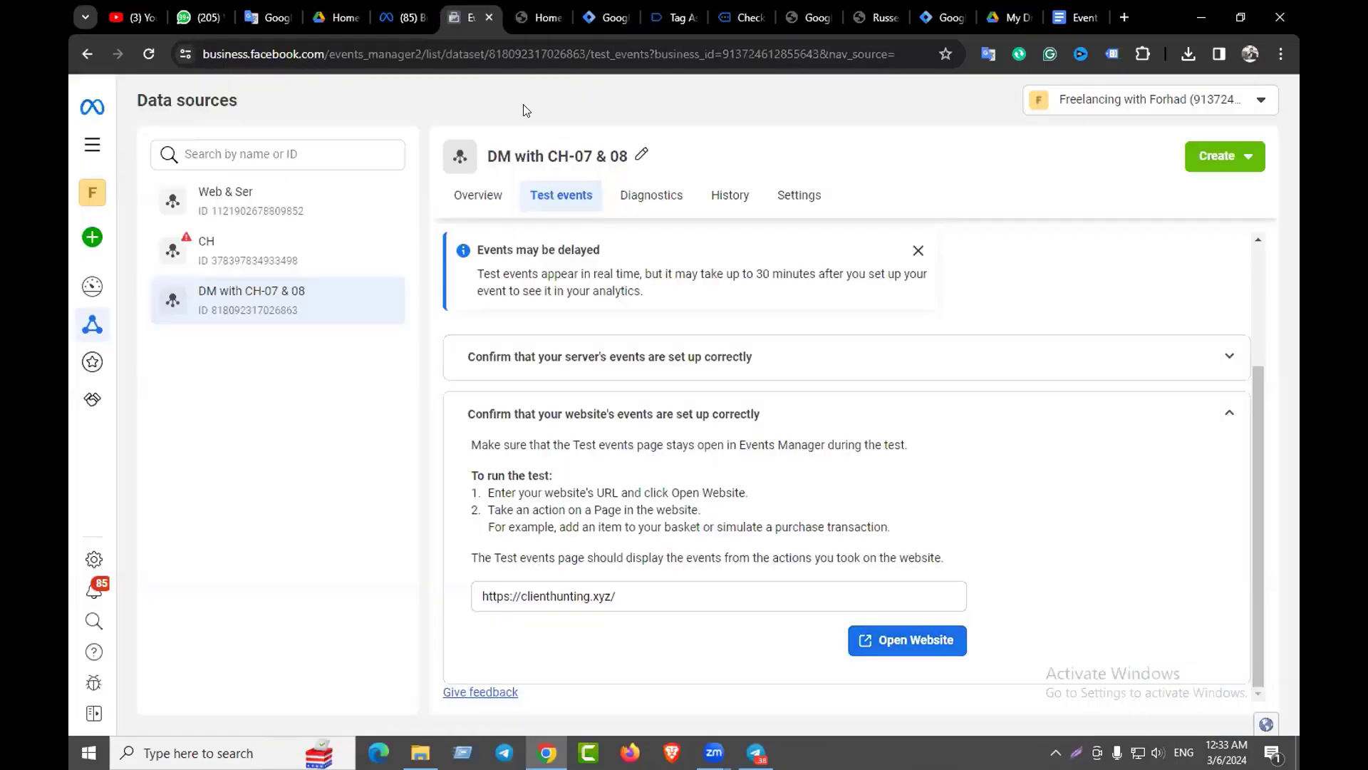
{"action": "scroll", "coordinate": [706, 413], "scroll_direction": "up", "scroll_amount": 1}
{"action": "scroll", "coordinate": [706, 413], "scroll_direction": "up", "scroll_amount": 2}
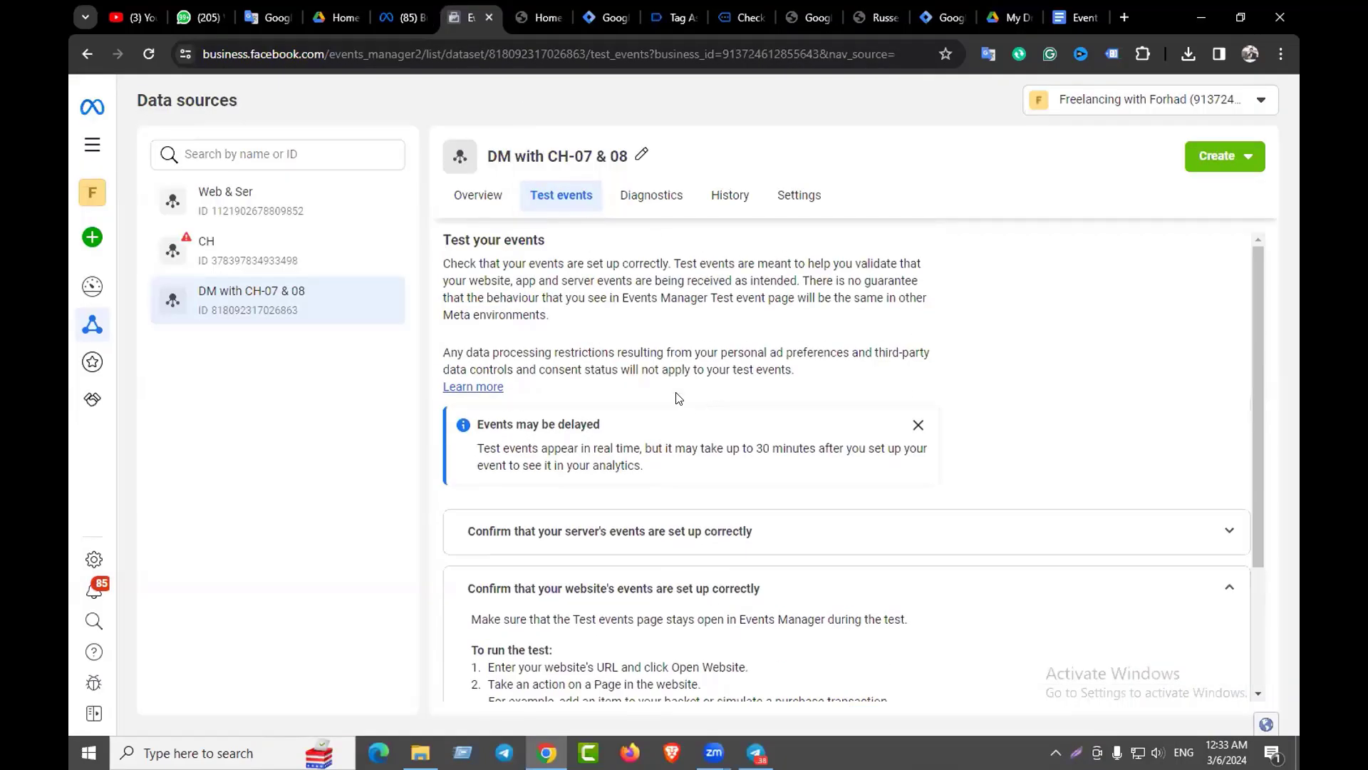
Review the dataset's overview for newly received activity and go back to its test events
{"action": "left_click", "coordinate": [491, 204]}
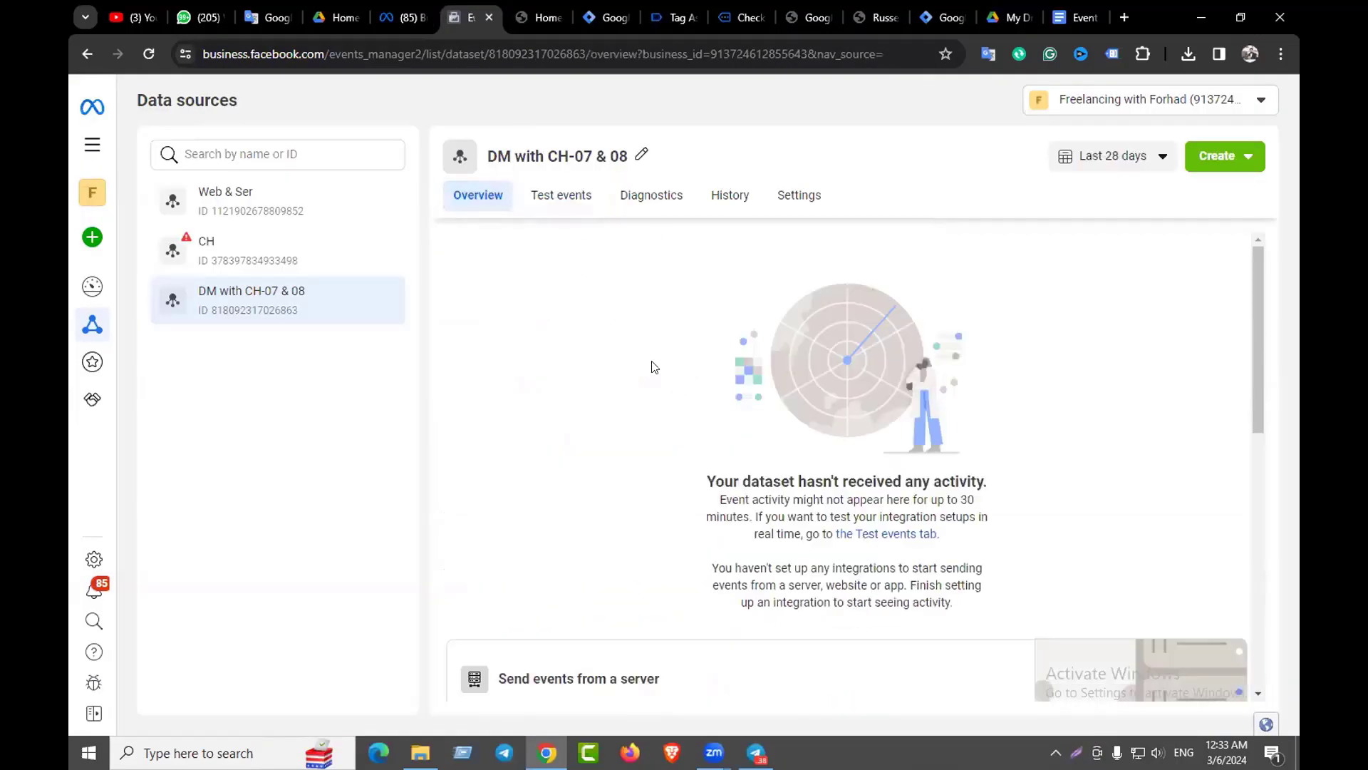
{"action": "scroll", "coordinate": [645, 382], "scroll_direction": "down", "scroll_amount": 9}
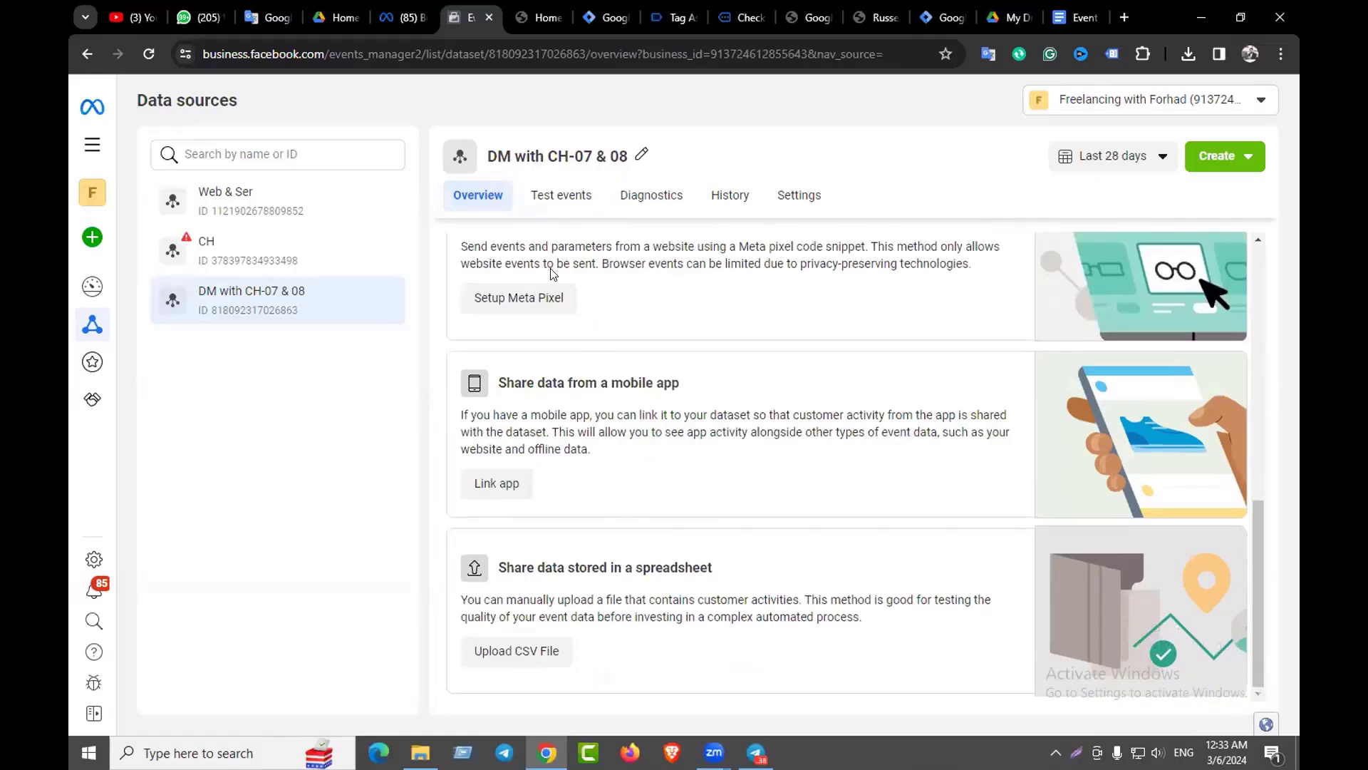
{"action": "left_click", "coordinate": [561, 195]}
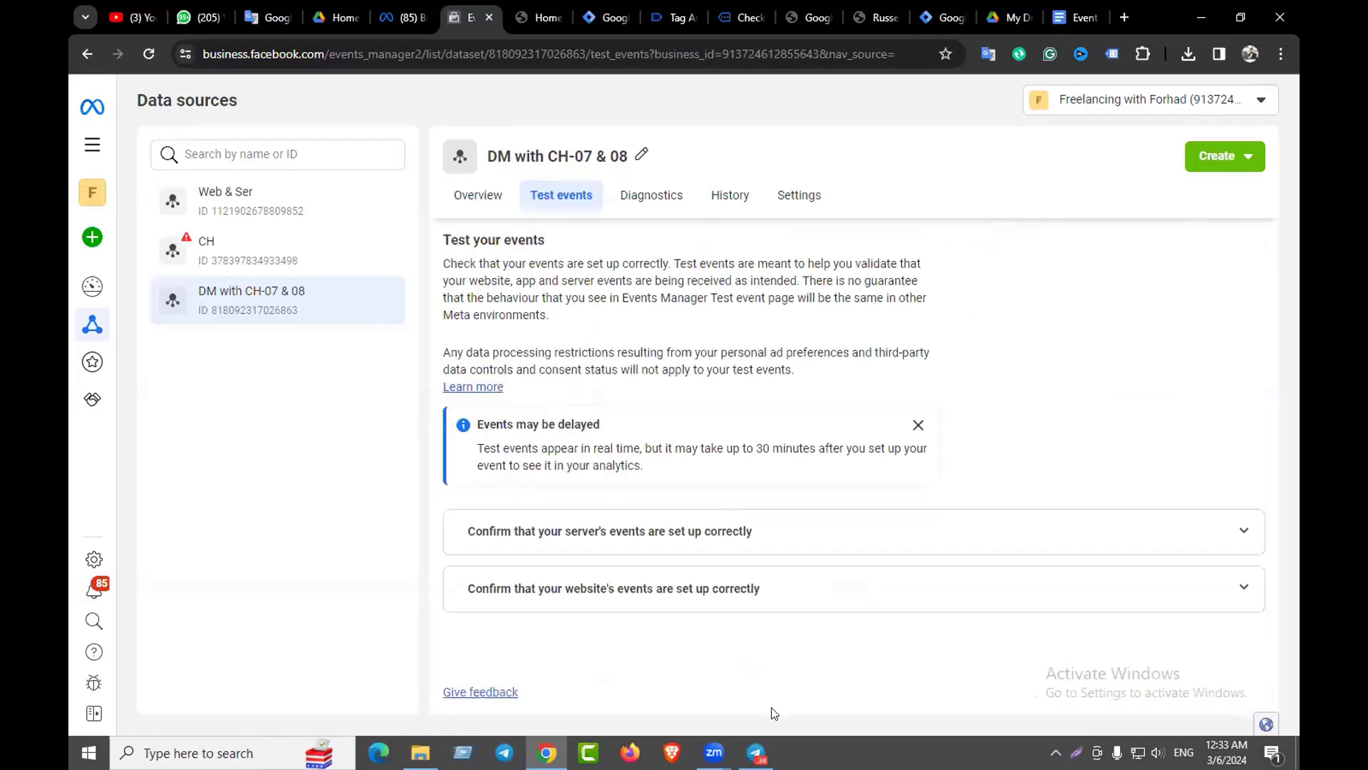